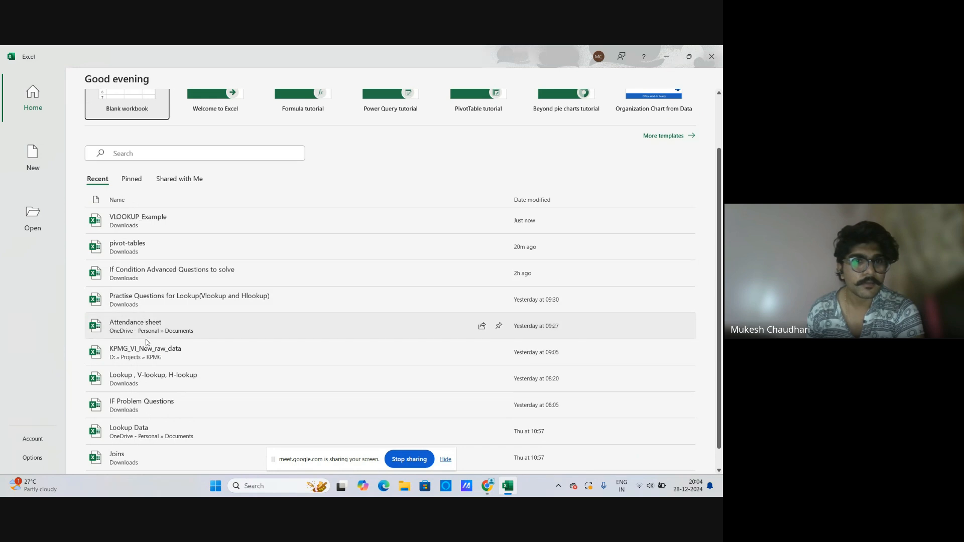
Open the Excel Basics workbook from the list of recent workbooks
scroll(146, 343, "down", 1)
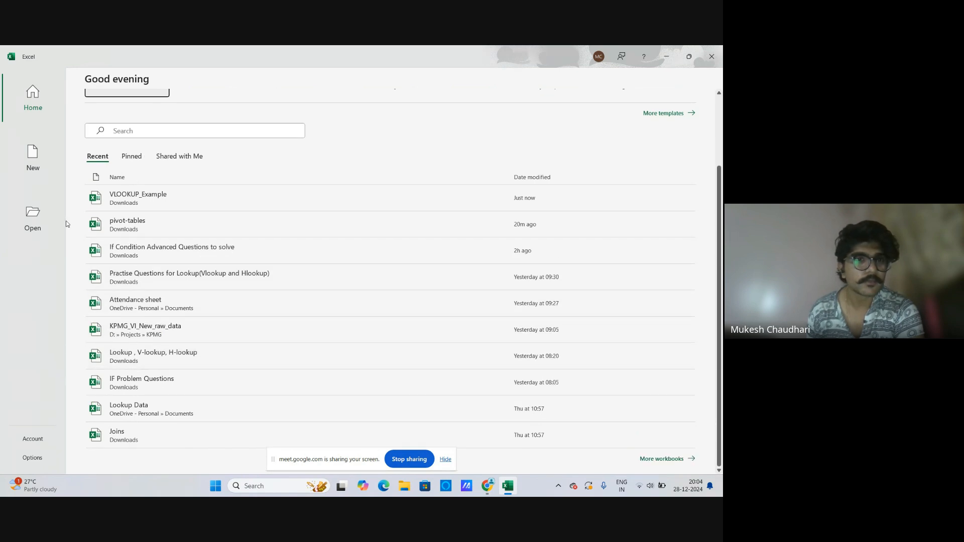
scroll(66, 224, "up", 3)
left_click(43, 214)
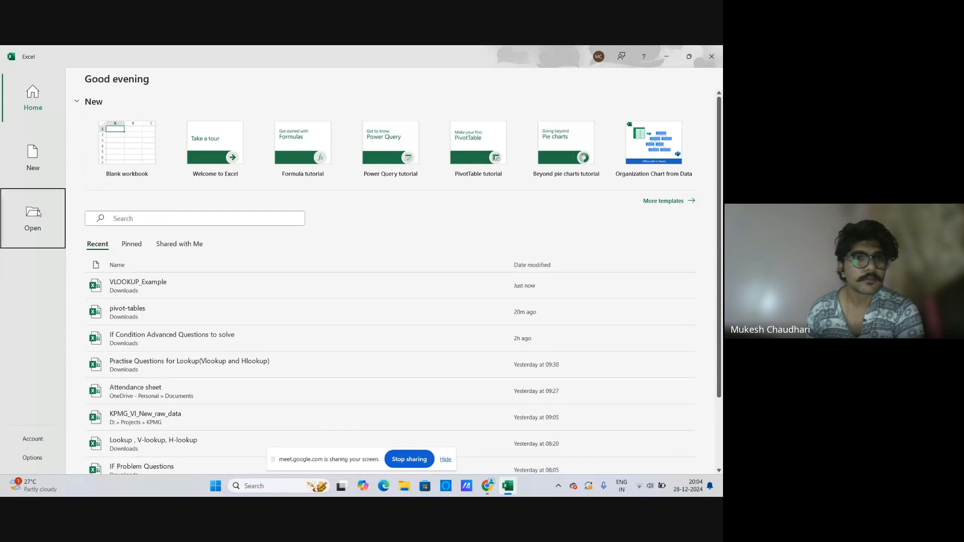
scroll(295, 399, "down", 3)
scroll(297, 392, "down", 3)
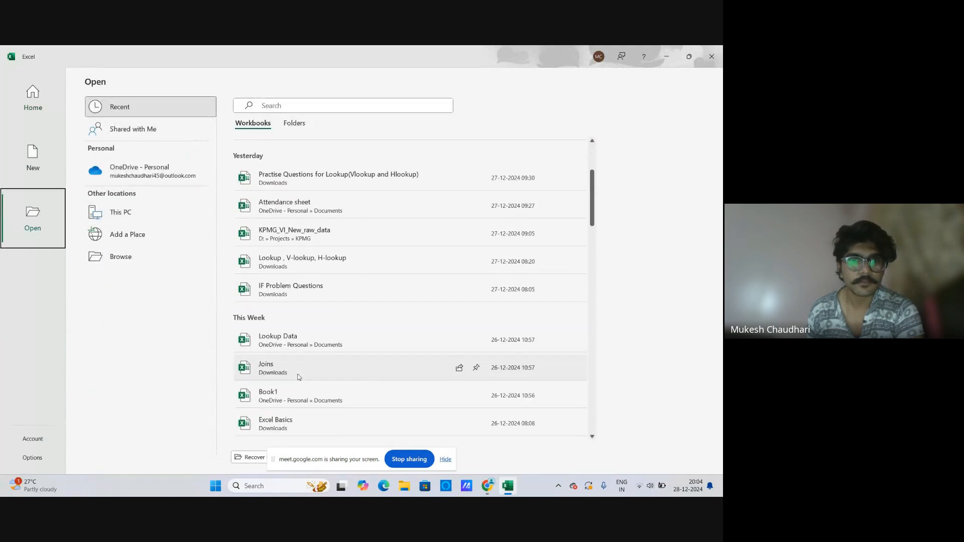
left_click(292, 382)
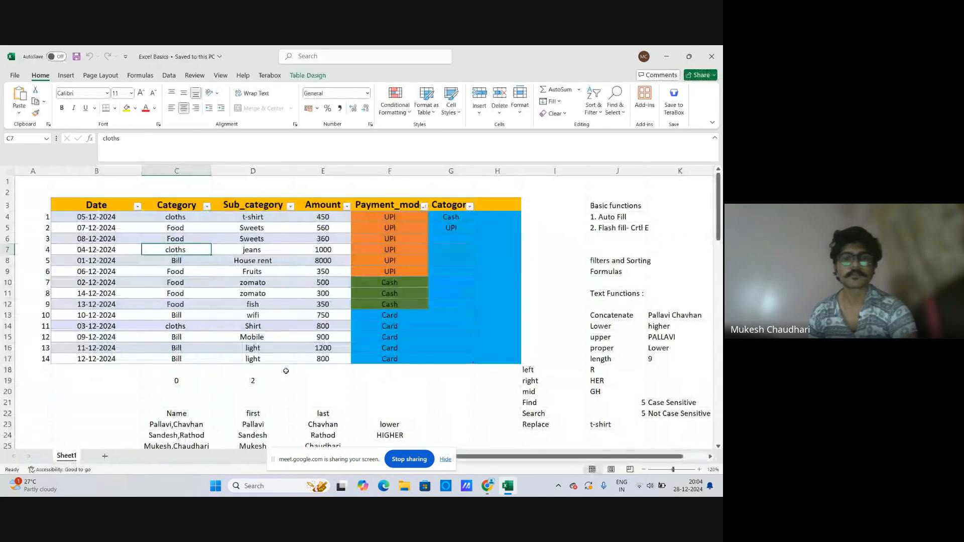
left_click(487, 485)
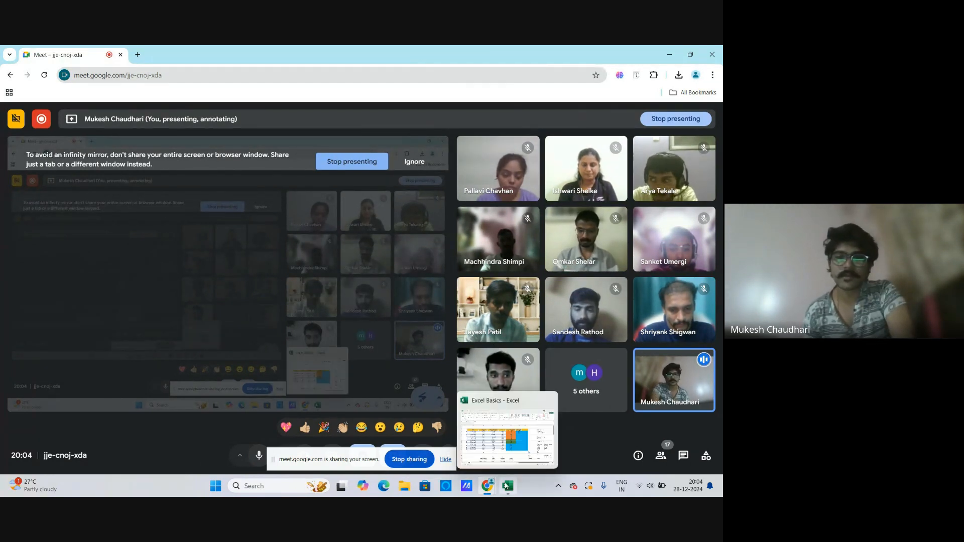
left_click(509, 435)
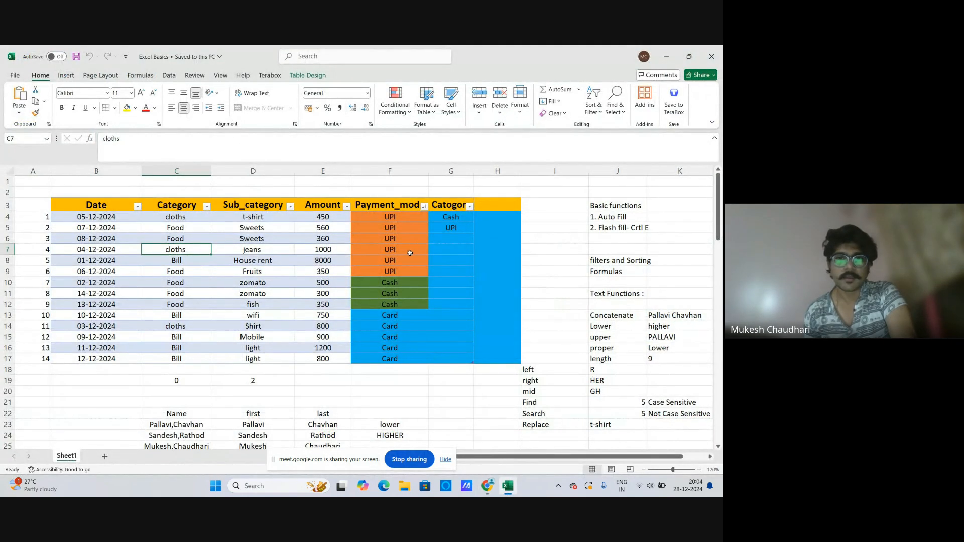
left_click(83, 193)
left_click(41, 195)
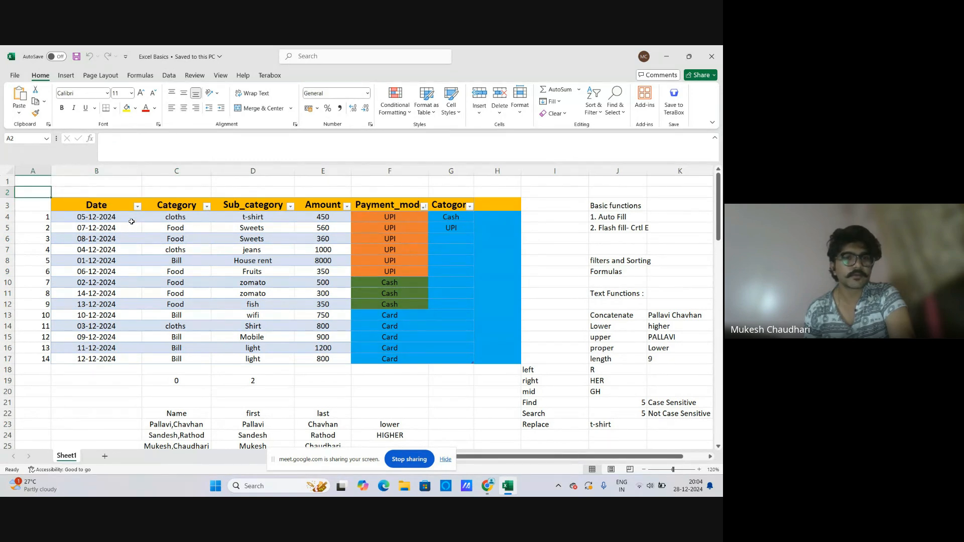
left_click(134, 190)
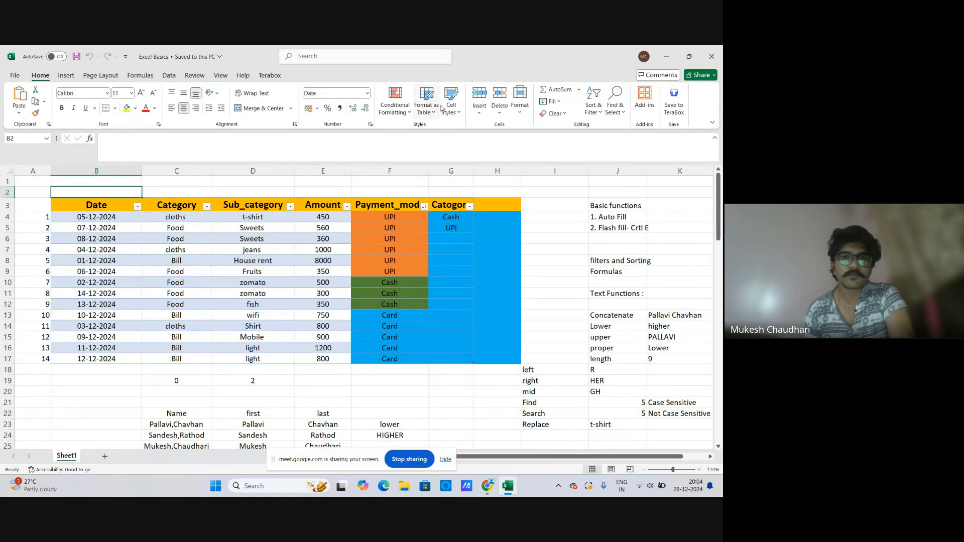
left_click(43, 196)
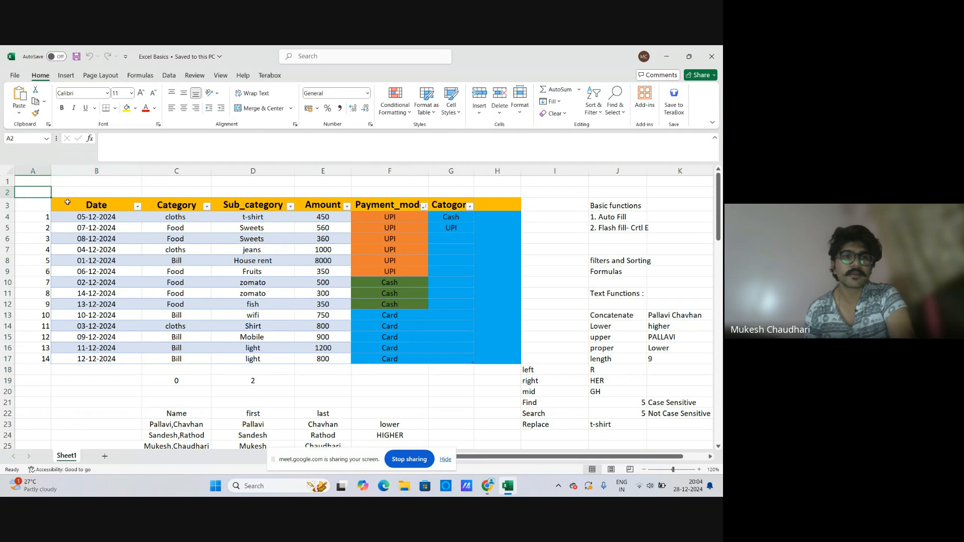
left_click(109, 193)
left_click(150, 194)
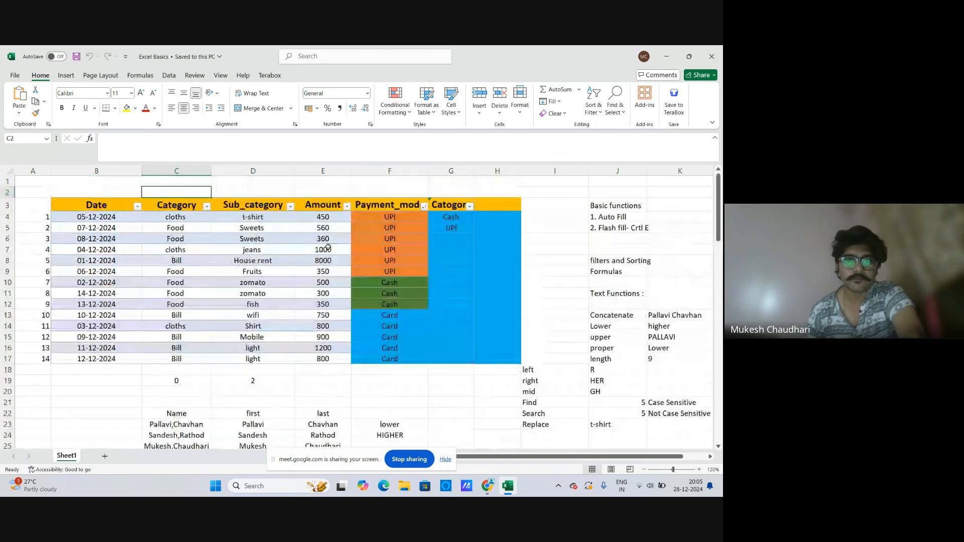
left_click(85, 193)
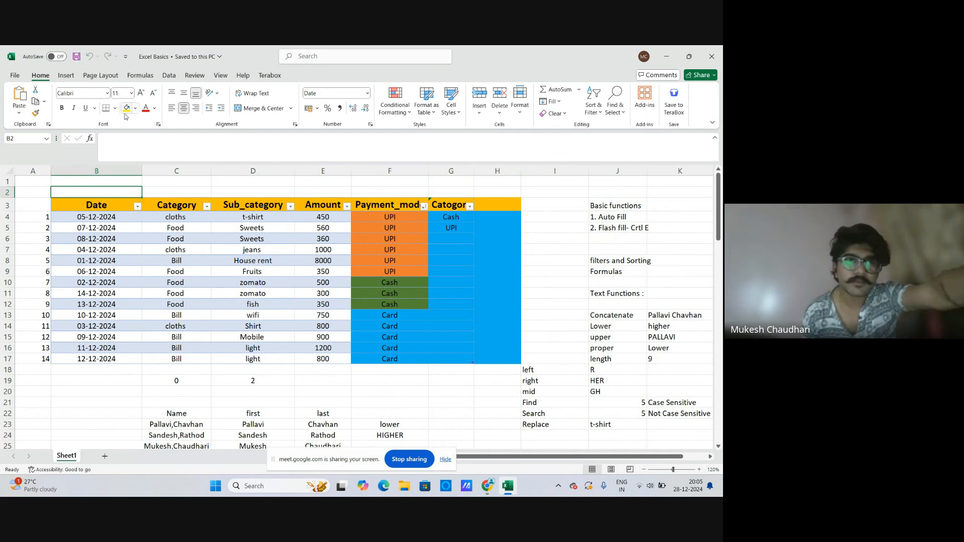
left_click(15, 75)
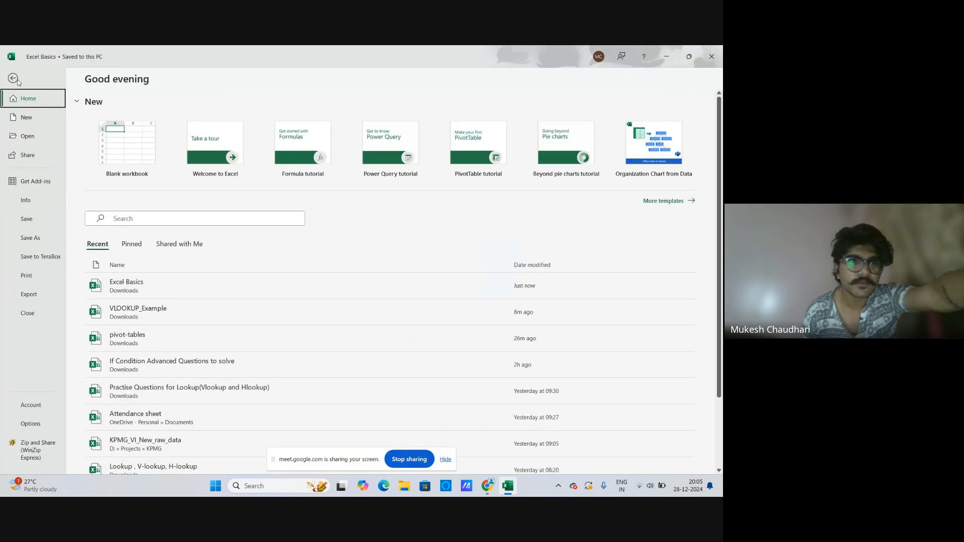
key("Escape")
left_click(100, 75)
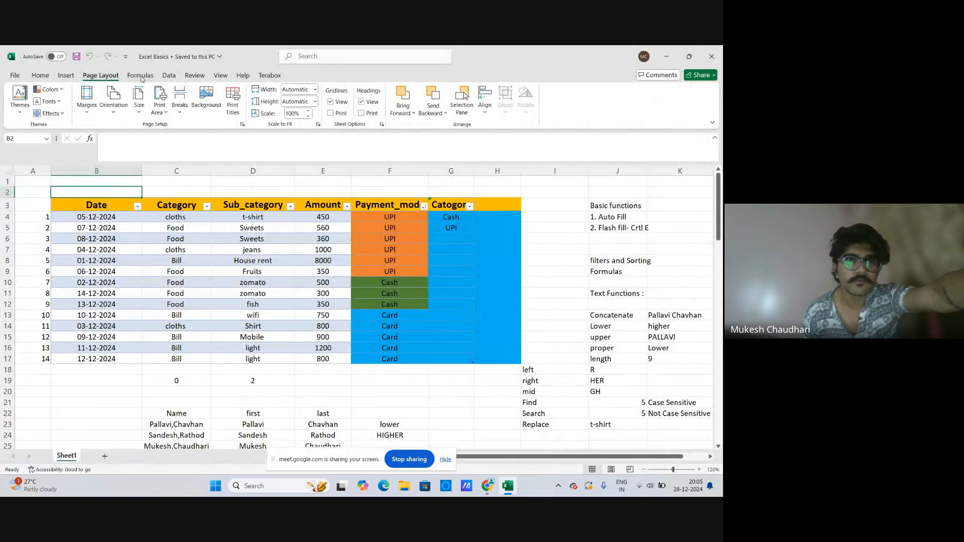
left_click(140, 76)
left_click(66, 76)
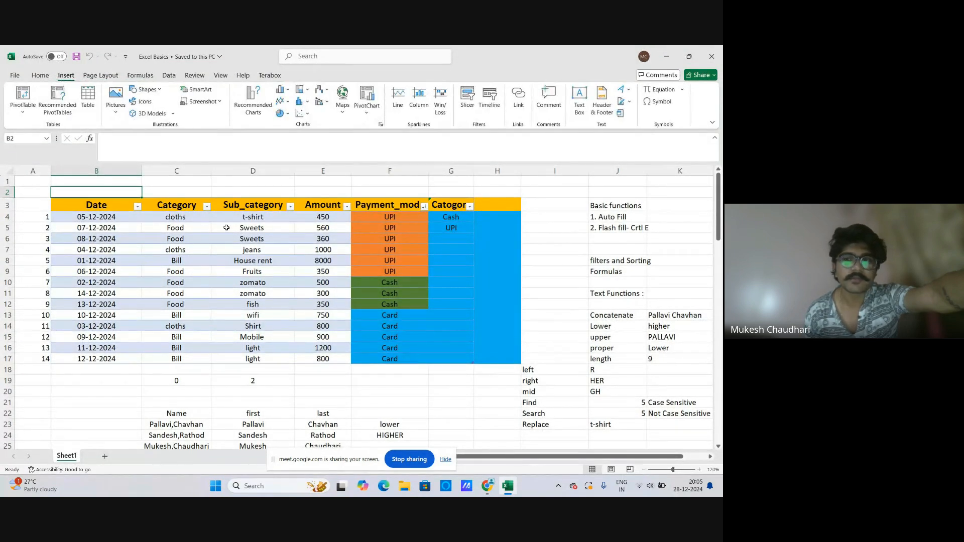
Review the notes on Auto Fill, Flash fill, and filters and Sorting, and view the Amount column's filter options
left_click(625, 206)
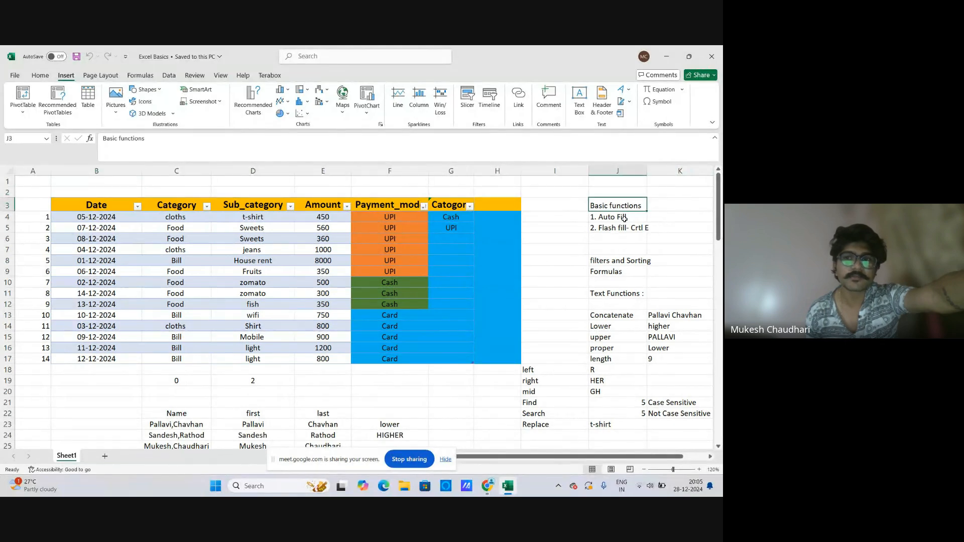
left_click(625, 218)
left_click(622, 229)
scroll(618, 255, "down", 1)
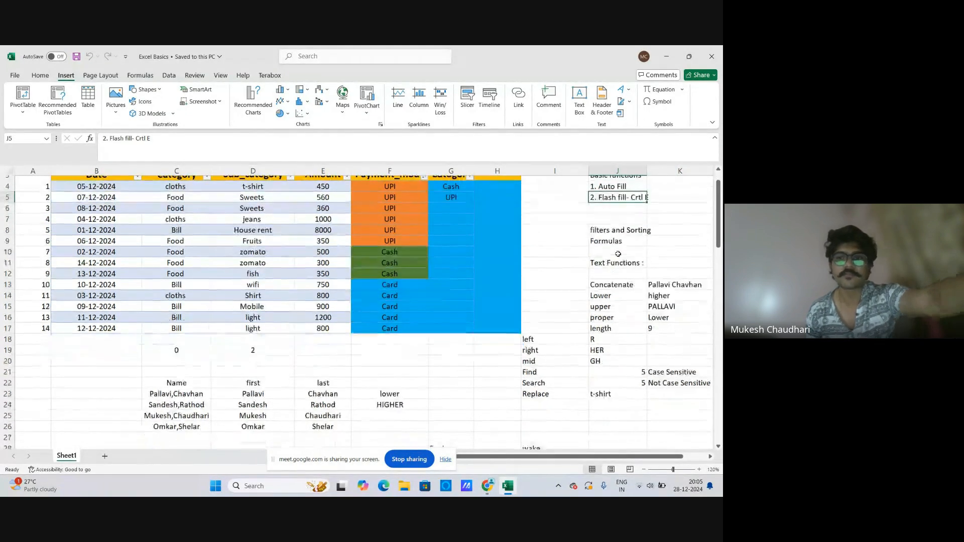
scroll(619, 254, "up", 1)
left_click(620, 261)
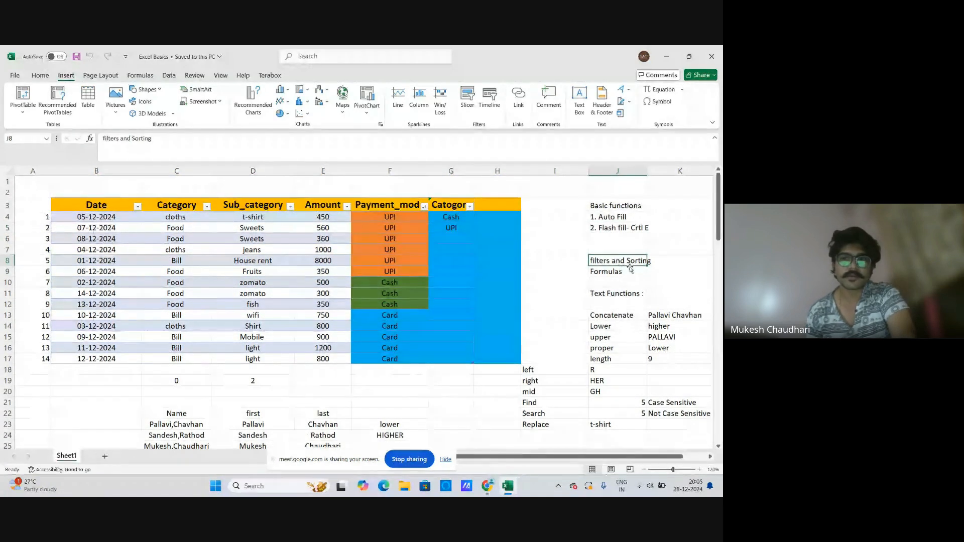
left_click(347, 207)
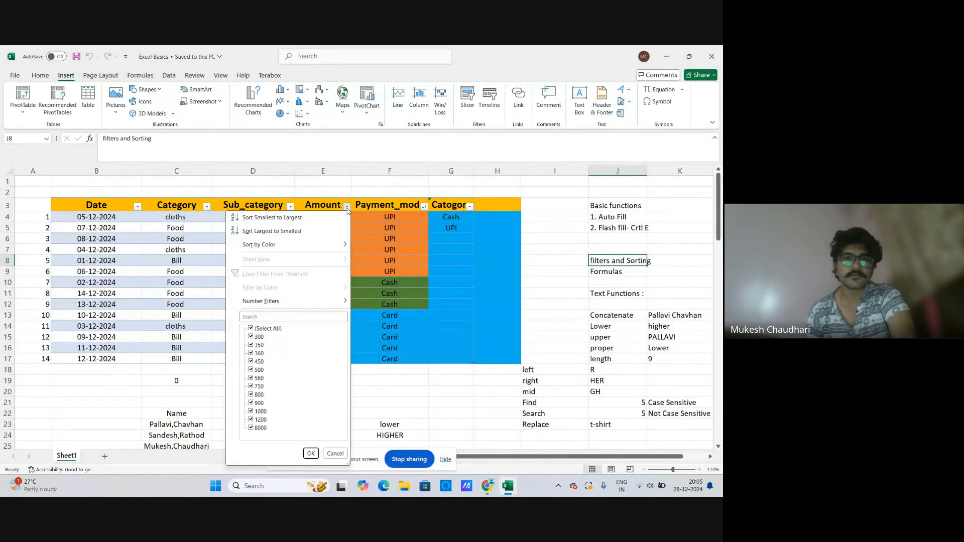
left_click(311, 454)
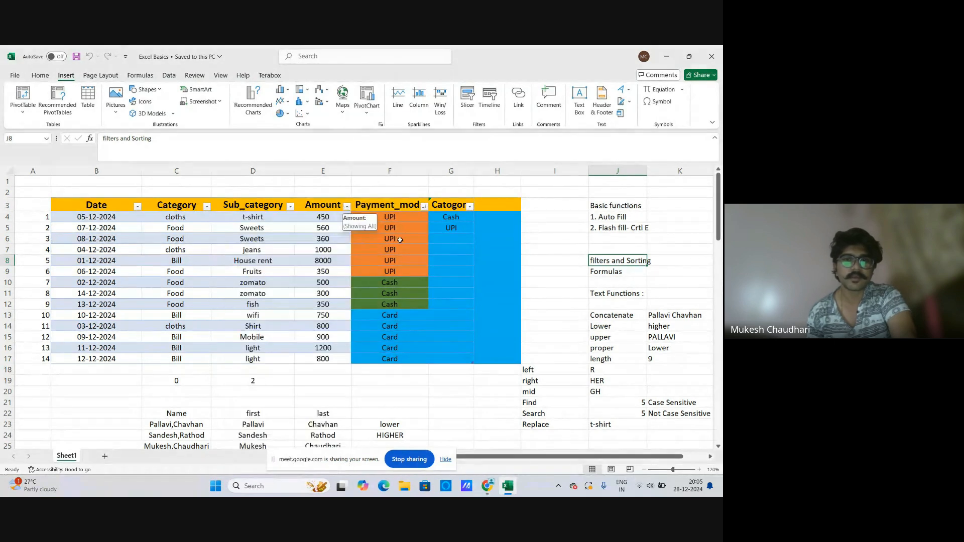
Review the Text Functions and Formulas notes in column J, and inspect the CONCATENATE formula in cell K13
scroll(629, 299, "down", 3)
scroll(629, 299, "up", 3)
scroll(621, 279, "down", 1)
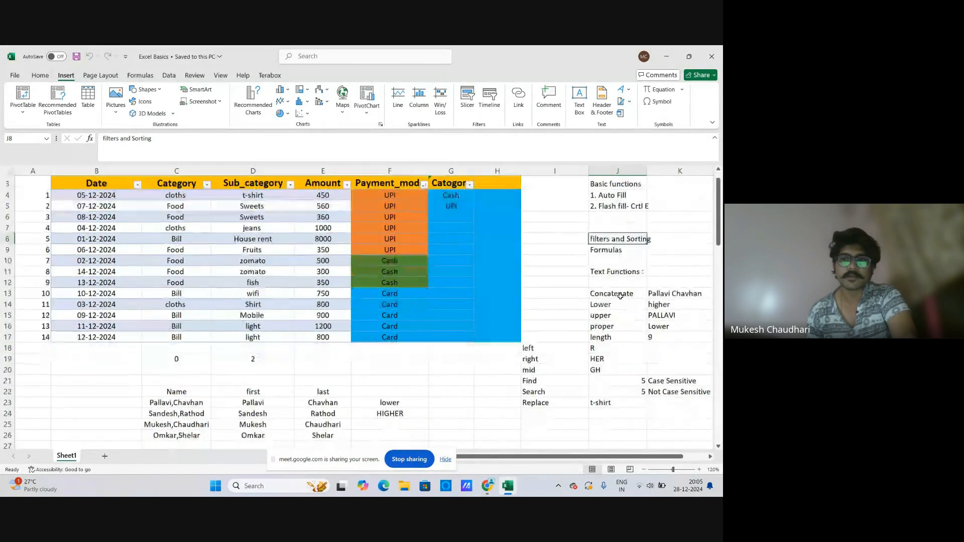
left_click(616, 259)
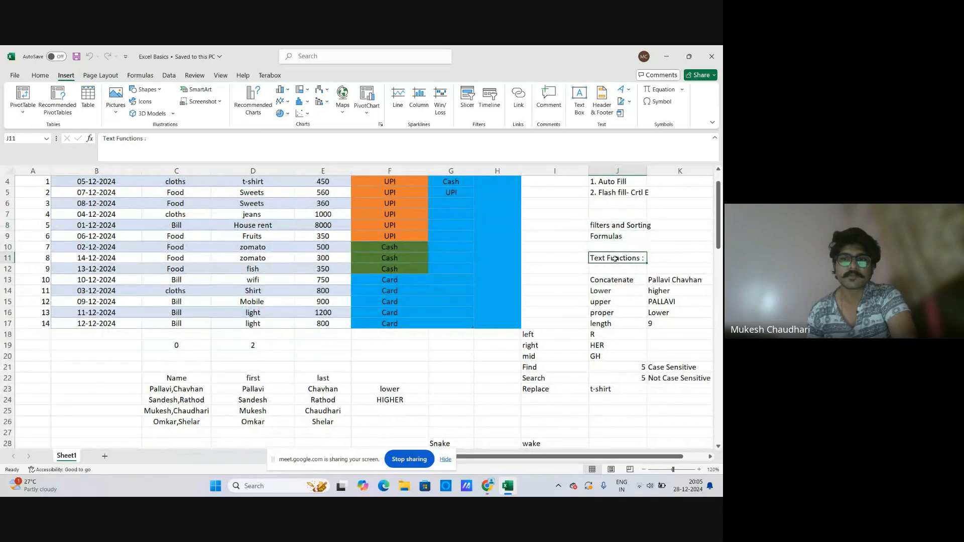
left_click(619, 283)
key("Right")
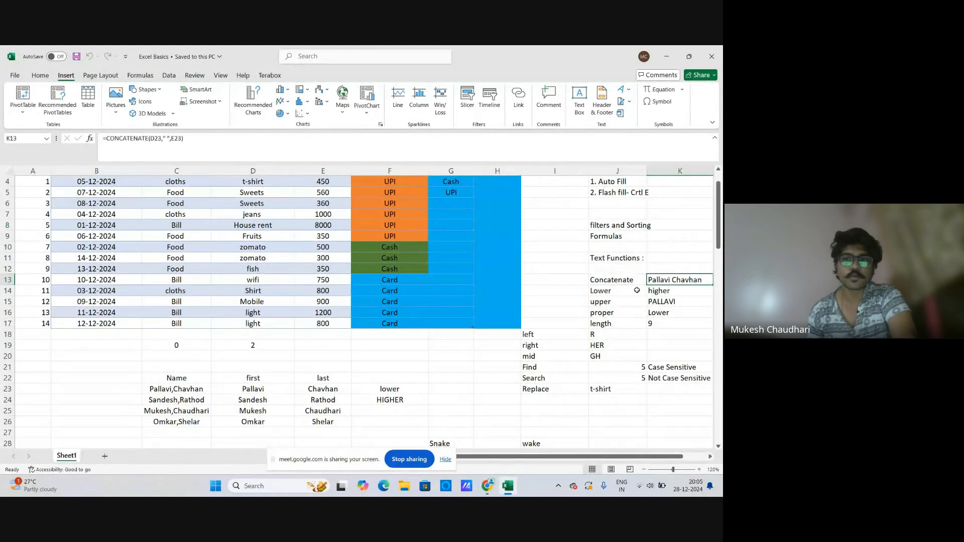
scroll(616, 293, "up", 1)
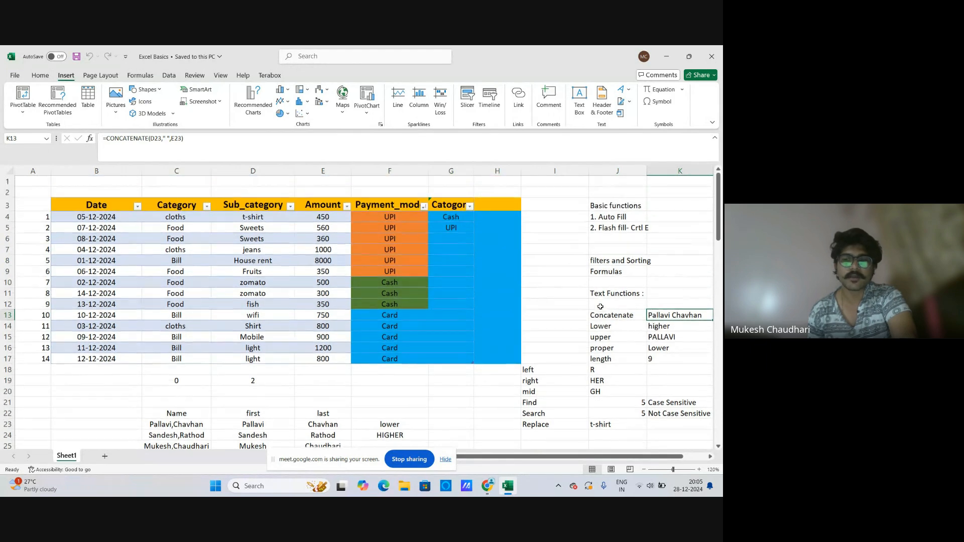
left_click(610, 271)
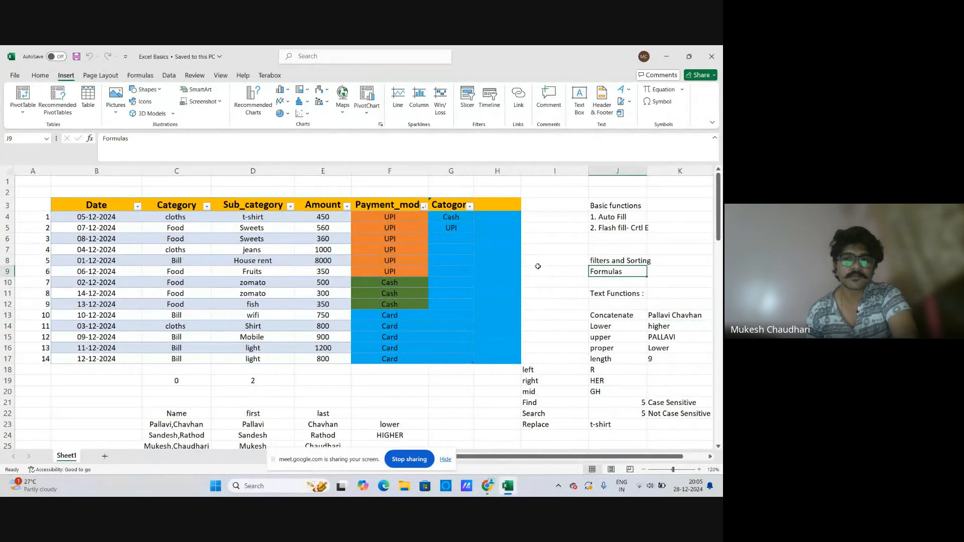
Look across the expense table's row 5 and examine the number formats available for the date in cell B5
left_click(109, 227)
key("Right")
key("Right")
key("Right")
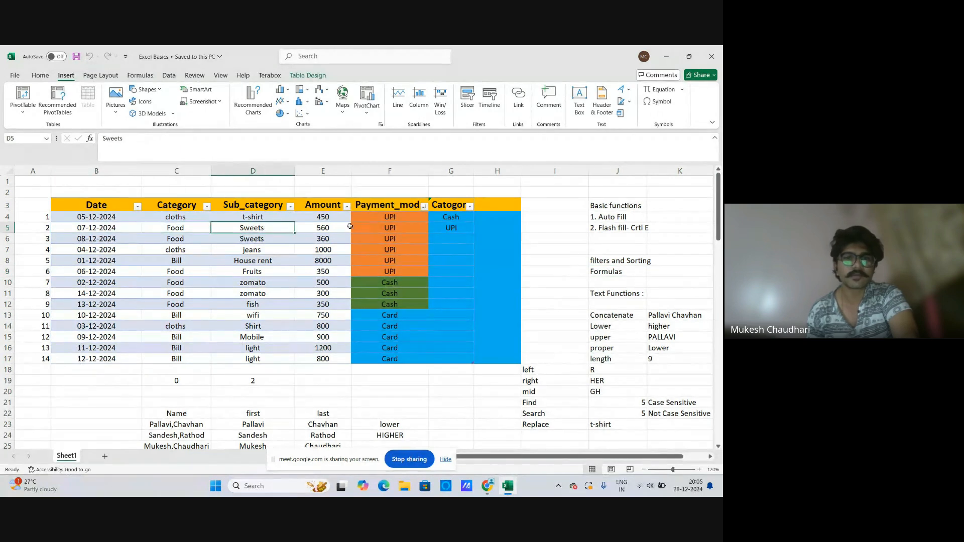
left_click(85, 229)
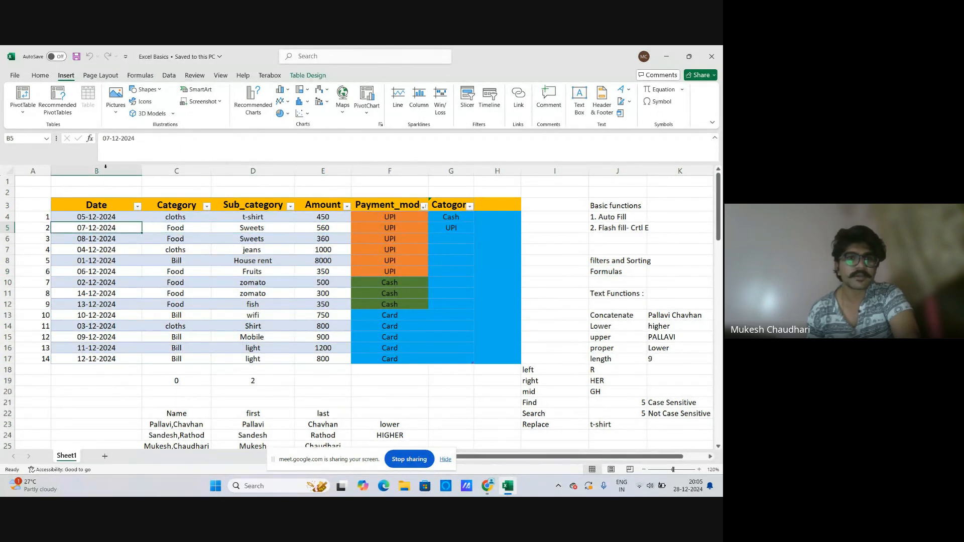
left_click(46, 78)
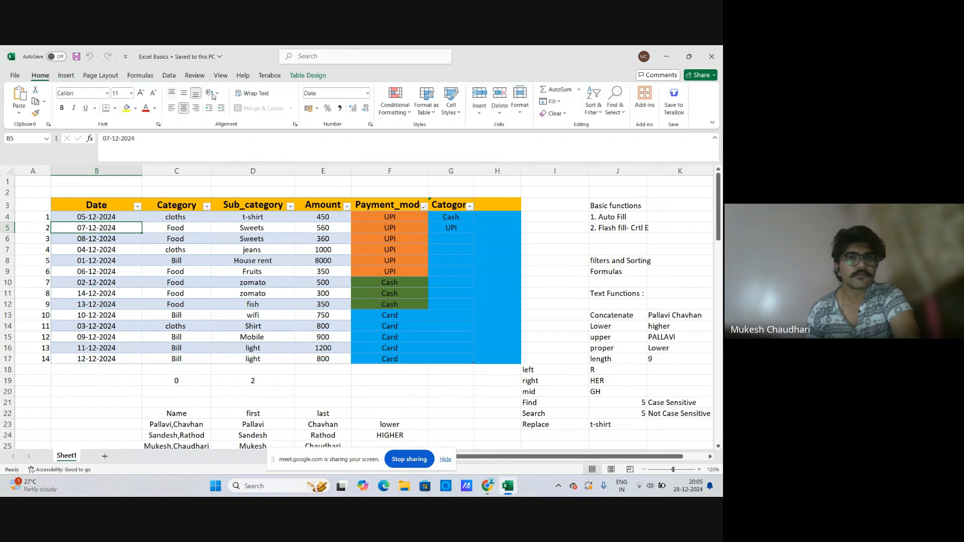
left_click(367, 93)
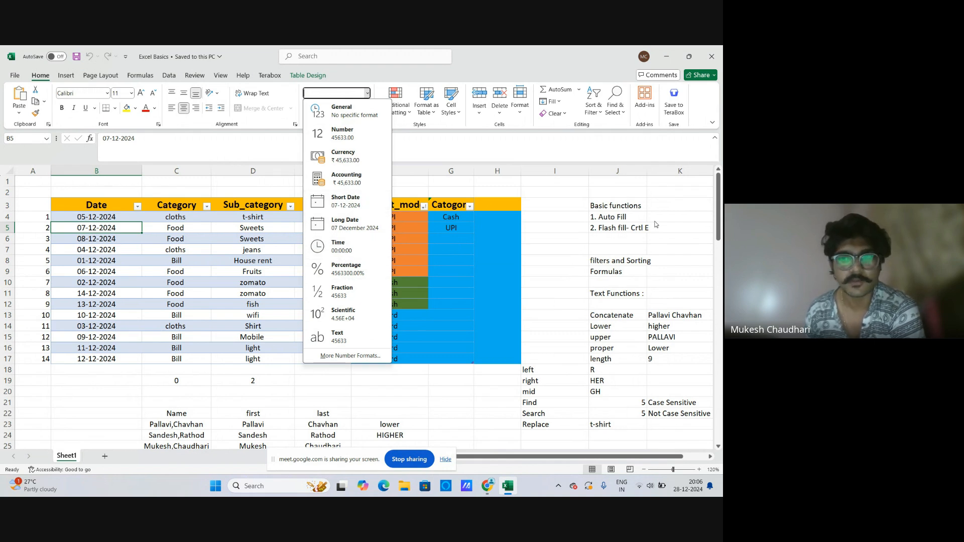
left_click(624, 232)
scroll(600, 278, "down", 2)
scroll(584, 264, "up", 2)
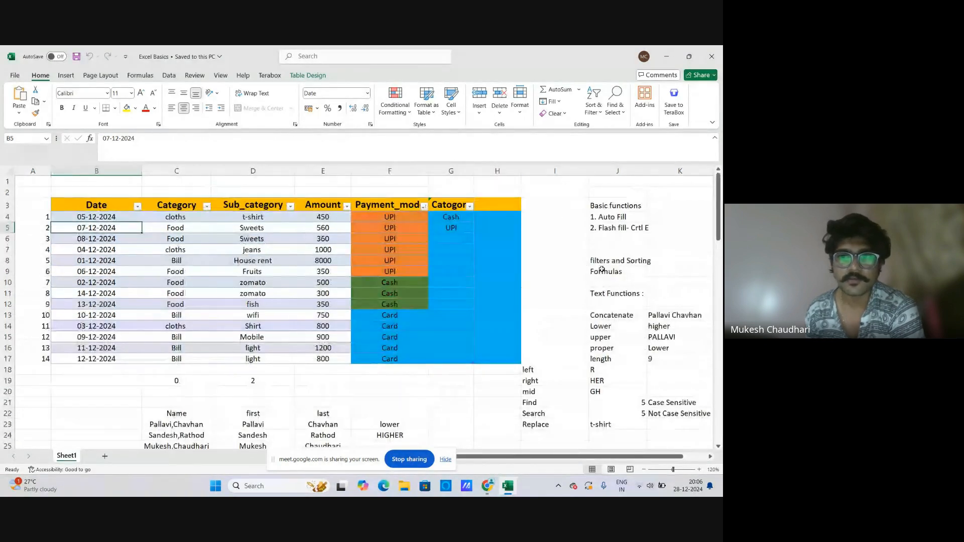
left_click(367, 93)
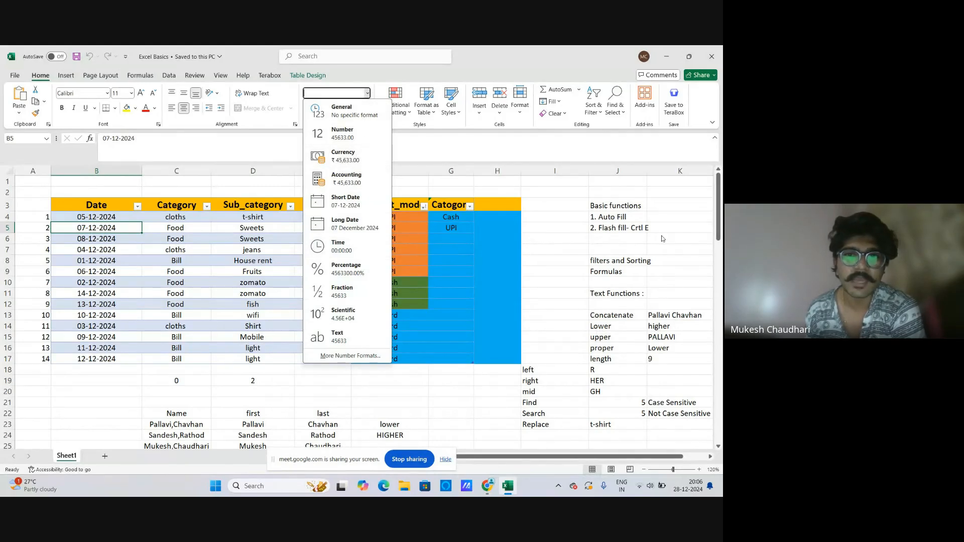
left_click(640, 274)
Examine the Text Functions list in column J, including the Concatenate and Lower entries
left_click(618, 294)
scroll(618, 294, "down", 1)
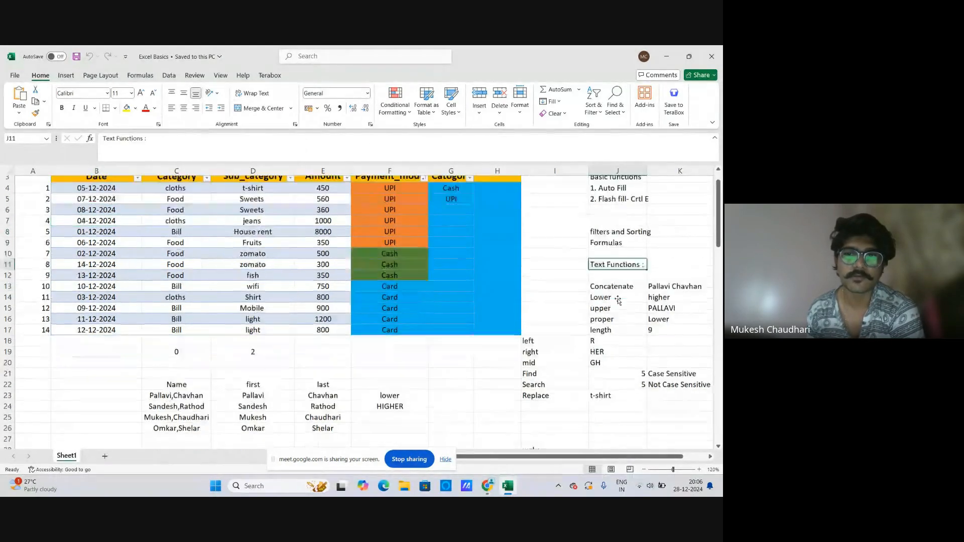
left_click(617, 281)
scroll(616, 295, "down", 2)
scroll(615, 296, "up", 2)
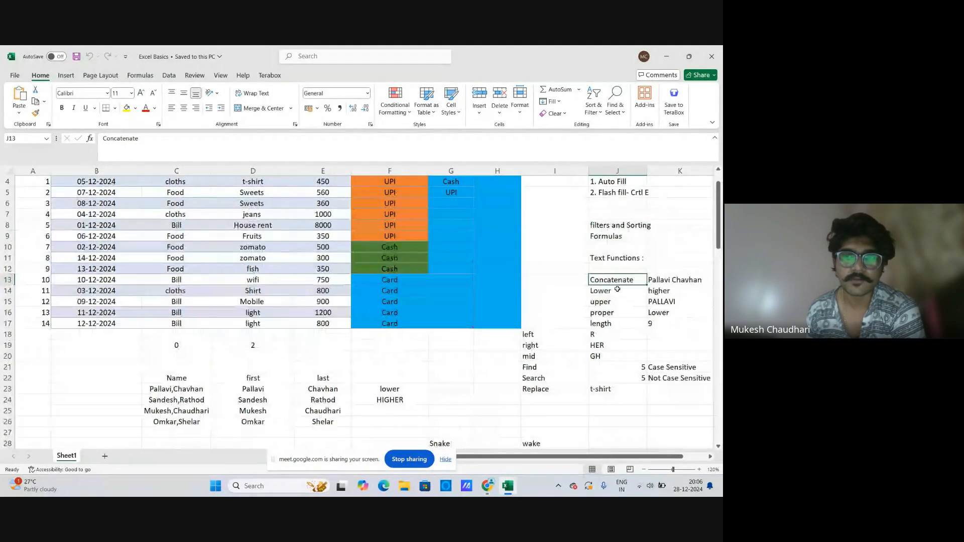
left_click(617, 294)
scroll(617, 294, "down", 2)
scroll(617, 294, "up", 1)
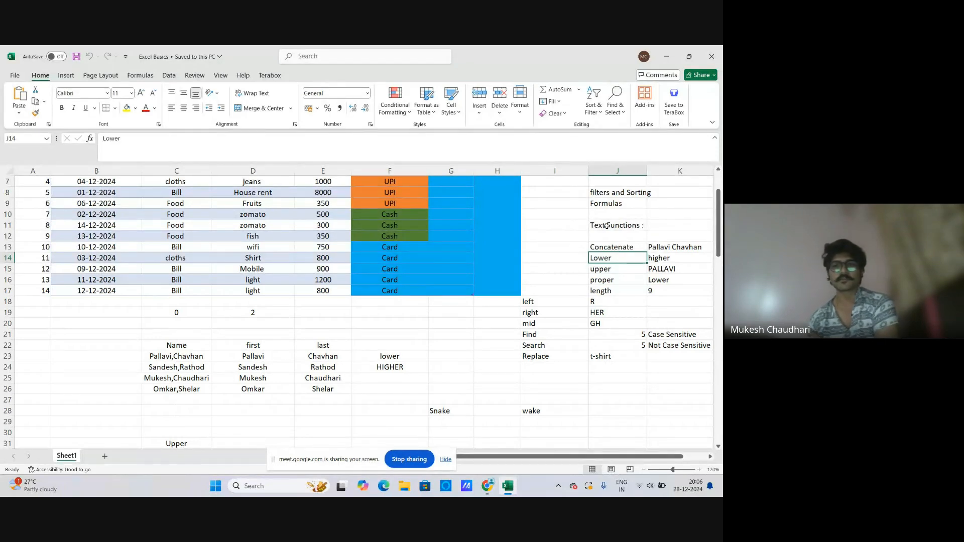
Review the Date & time Functions section starting at cell B50, including the date addition examples below it
scroll(463, 339, "down", 11)
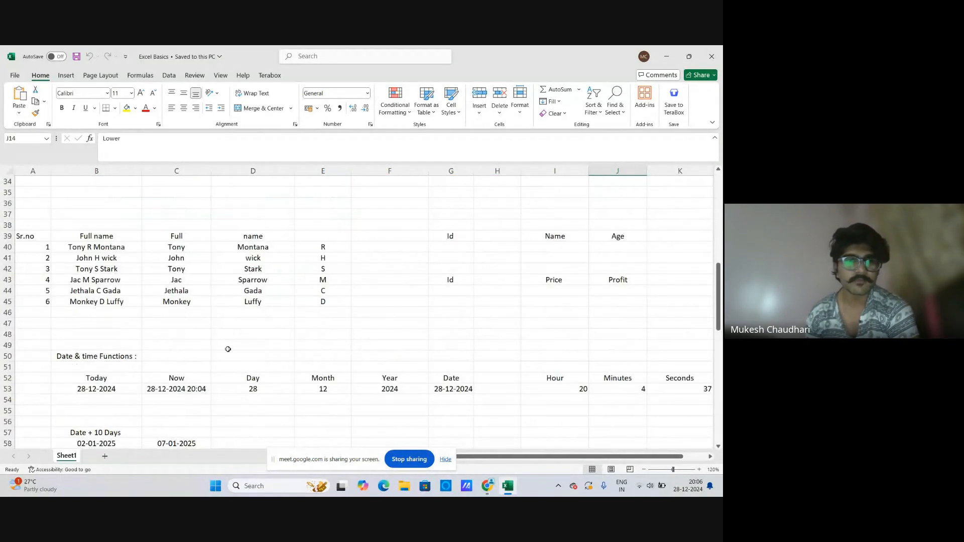
left_click(91, 289)
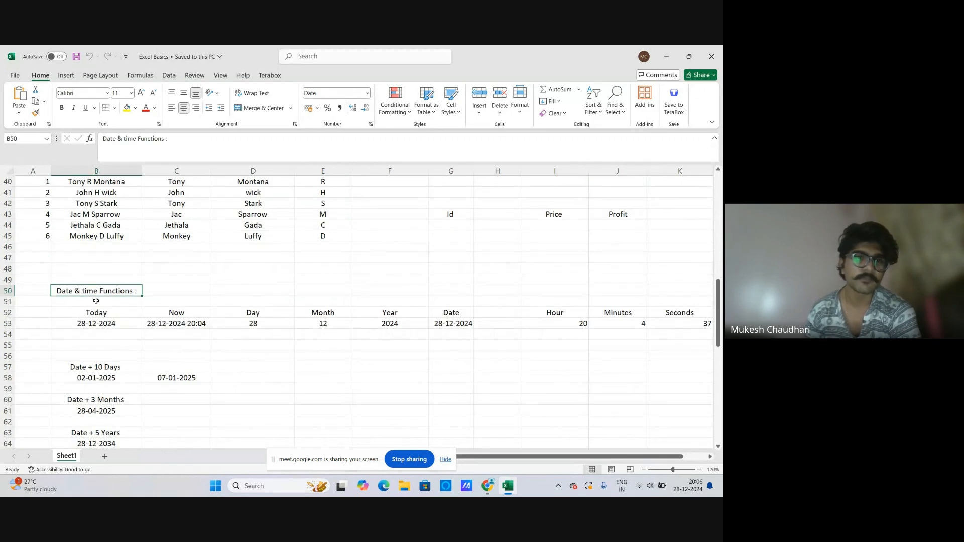
scroll(108, 324, "down", 1)
scroll(131, 371, "down", 8)
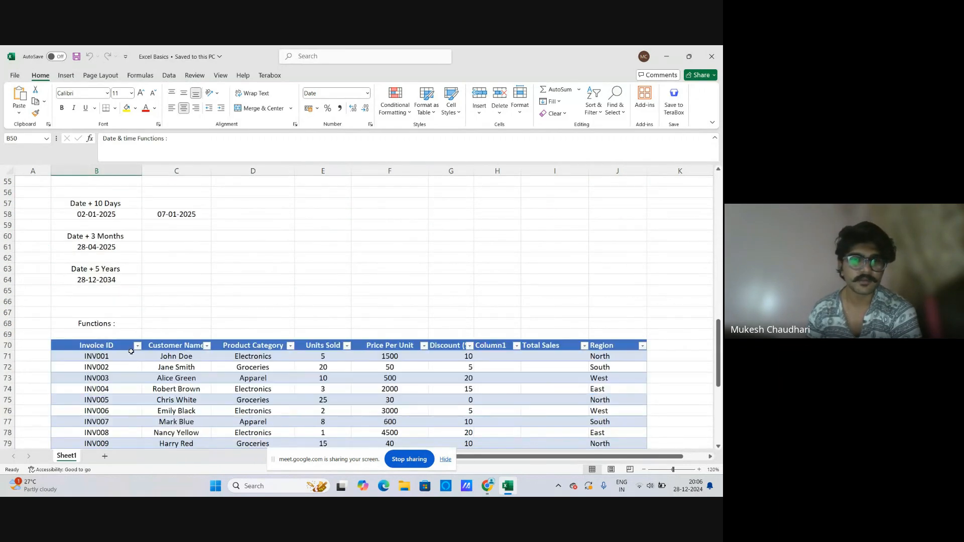
Review the Sum, Count and Avg function examples below the invoice table, along with the table they use
scroll(136, 357, "down", 2)
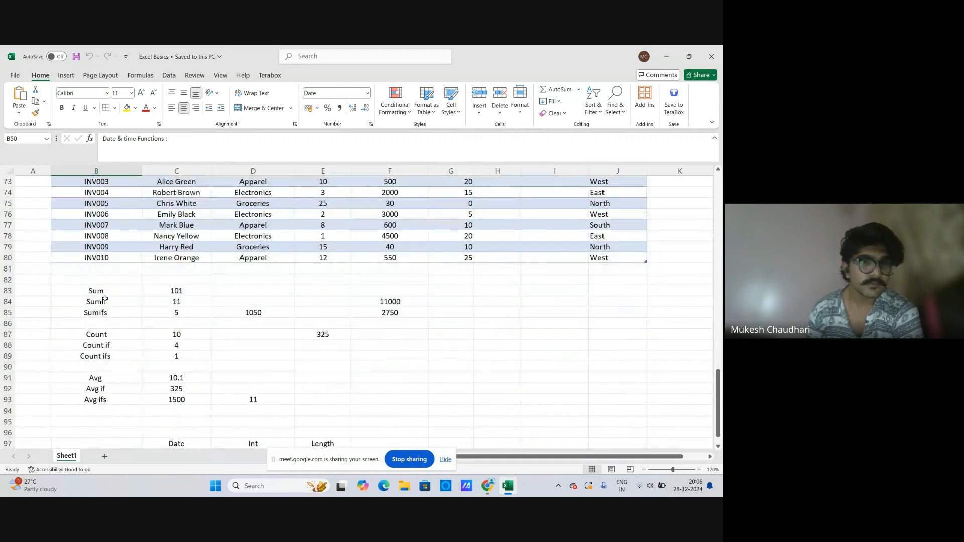
left_click(106, 292)
left_click(112, 336)
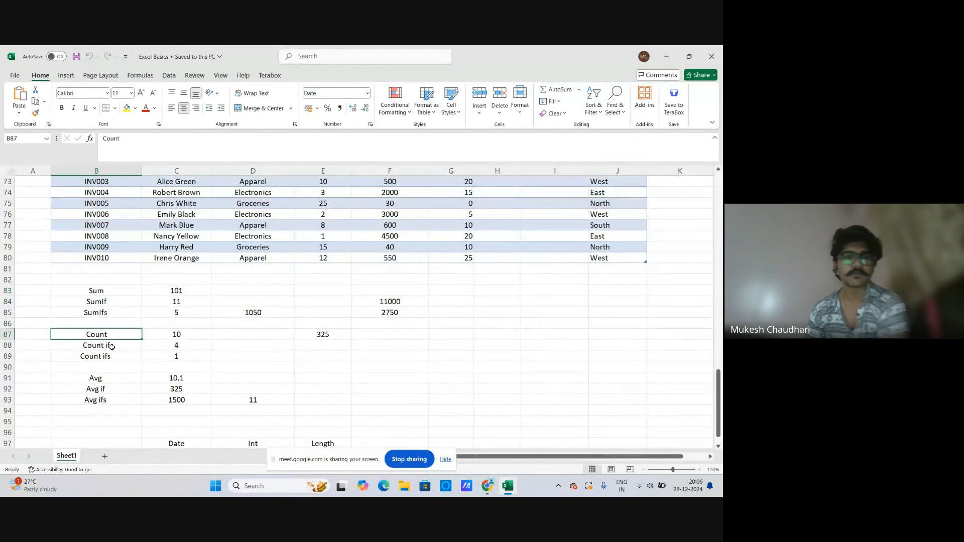
scroll(167, 317, "up", 3)
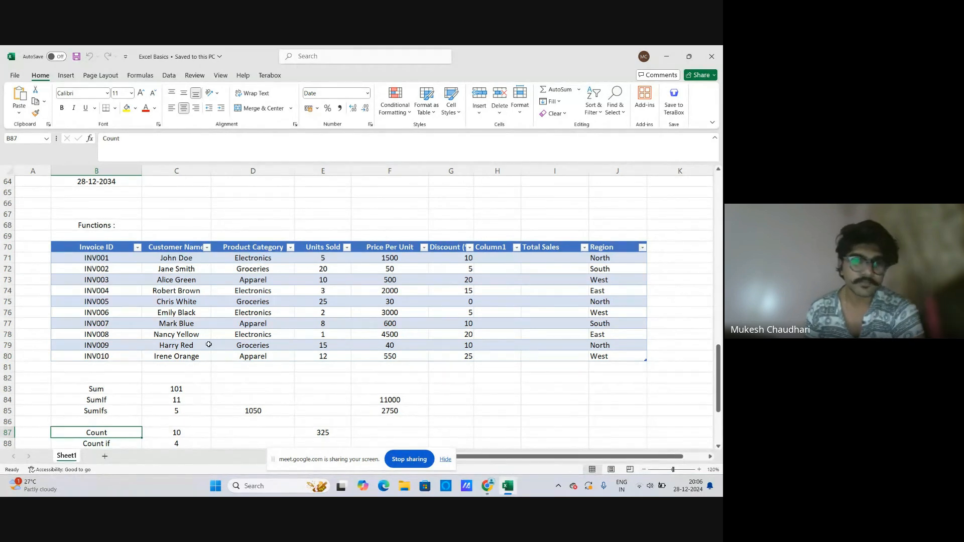
scroll(209, 345, "down", 5)
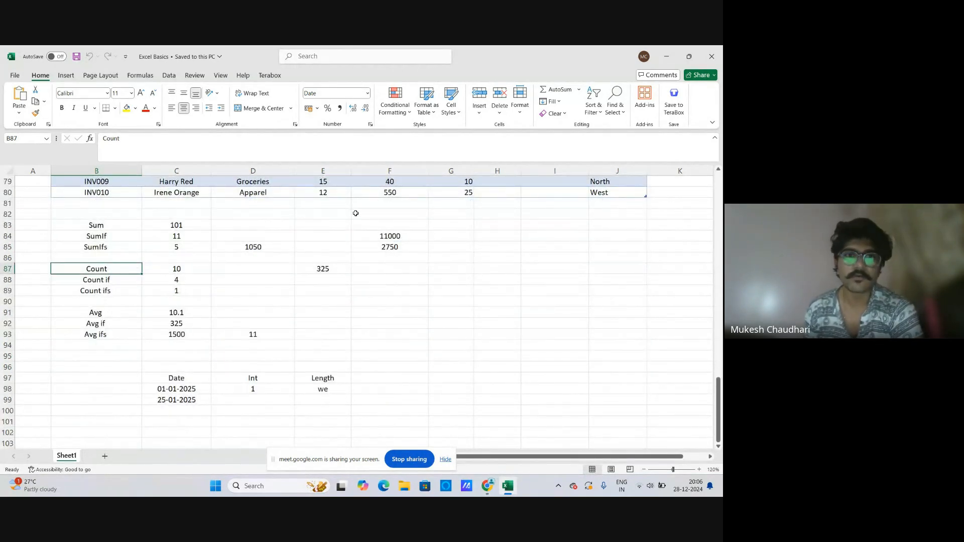
Open the recent workbook IF Problem Questions, look at its sample data, and close it again
left_click(15, 76)
scroll(148, 345, "down", 3)
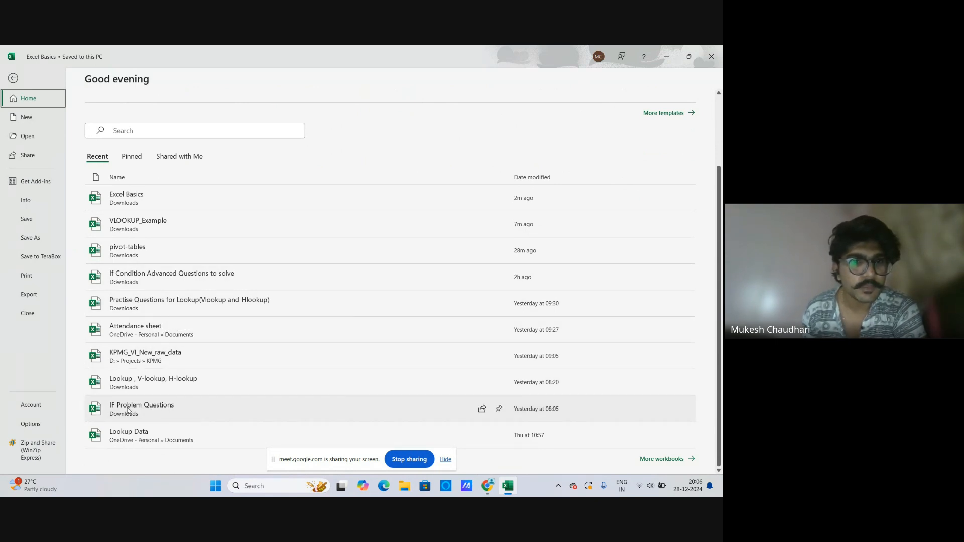
left_click(156, 411)
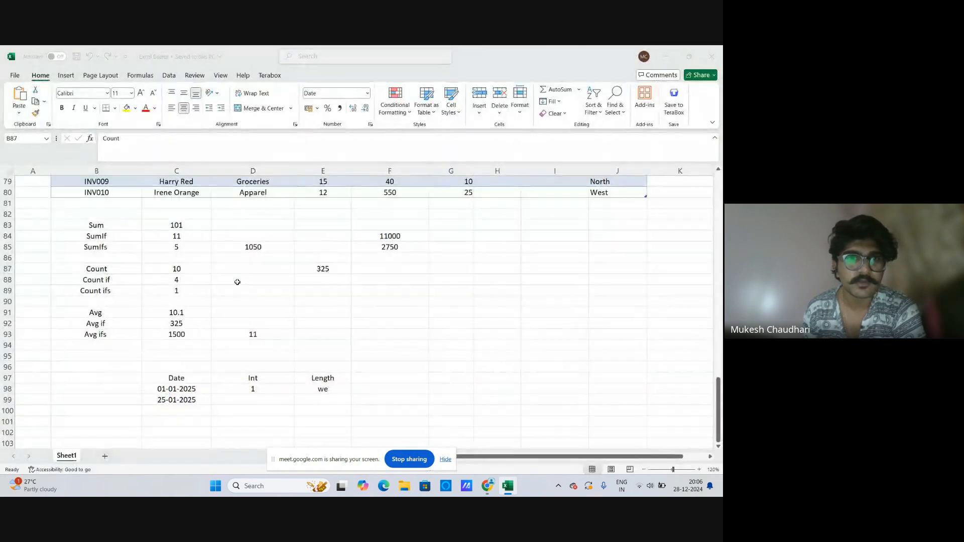
scroll(240, 293, "up", 4)
scroll(240, 293, "up", 10)
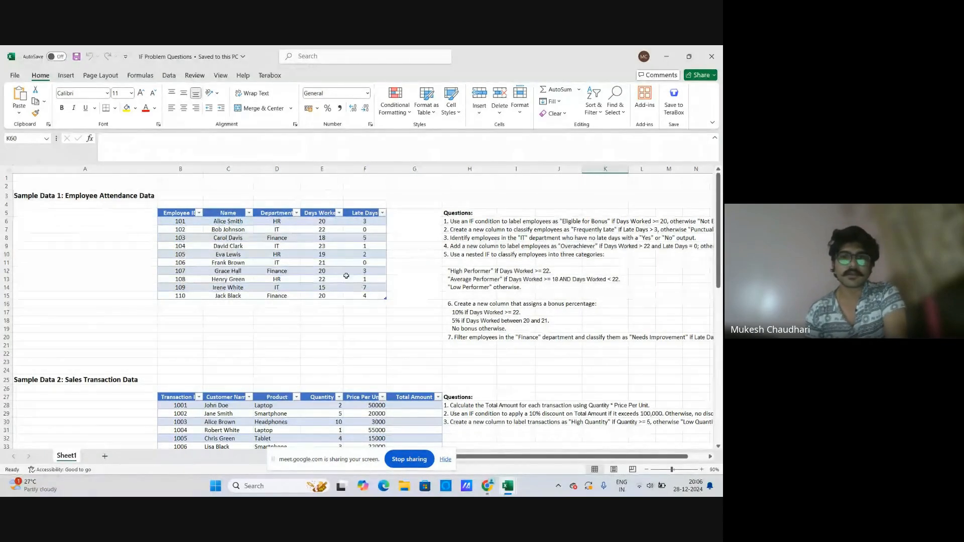
left_click(721, 54)
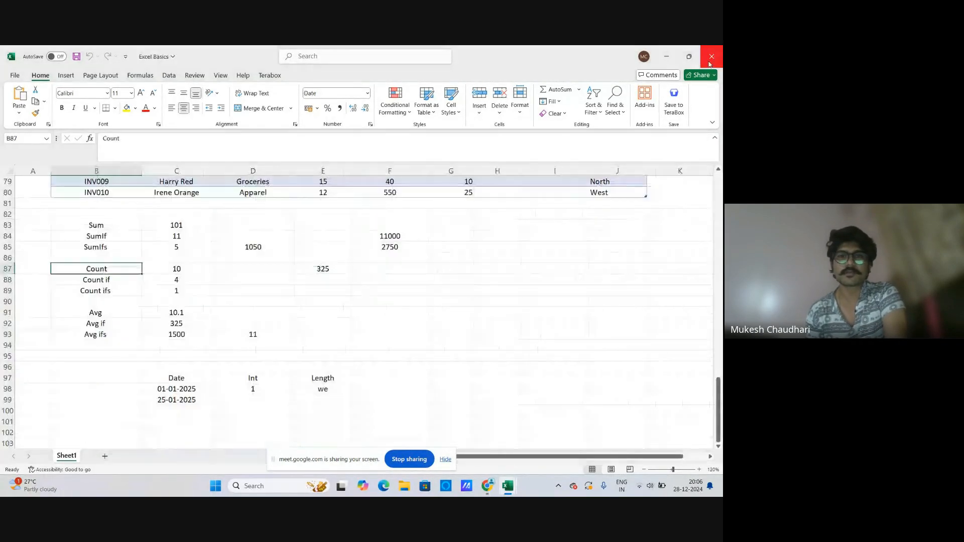
Open the recent workbook "If Condition Advanced Questions to solve" and look over its customer support ticket data
scroll(321, 281, "up", 15)
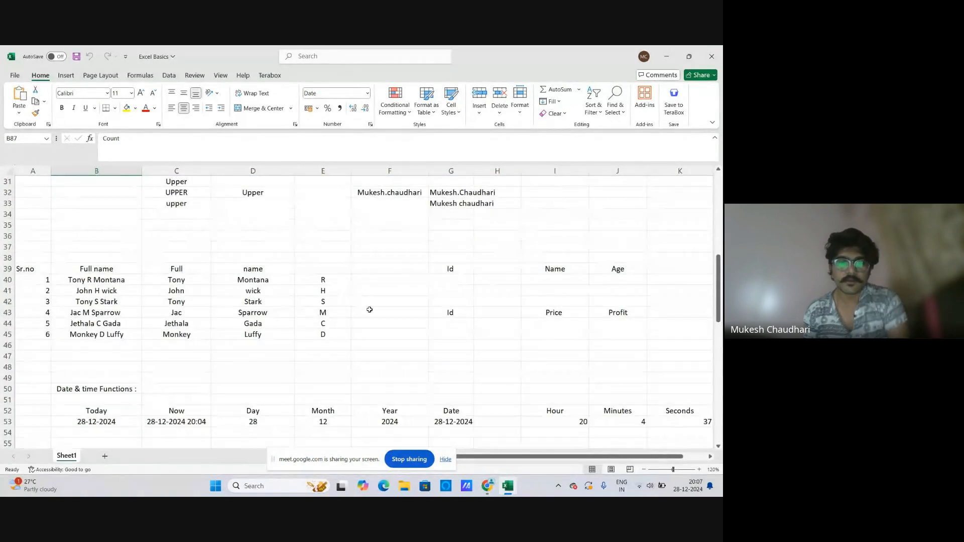
scroll(198, 306, "up", 10)
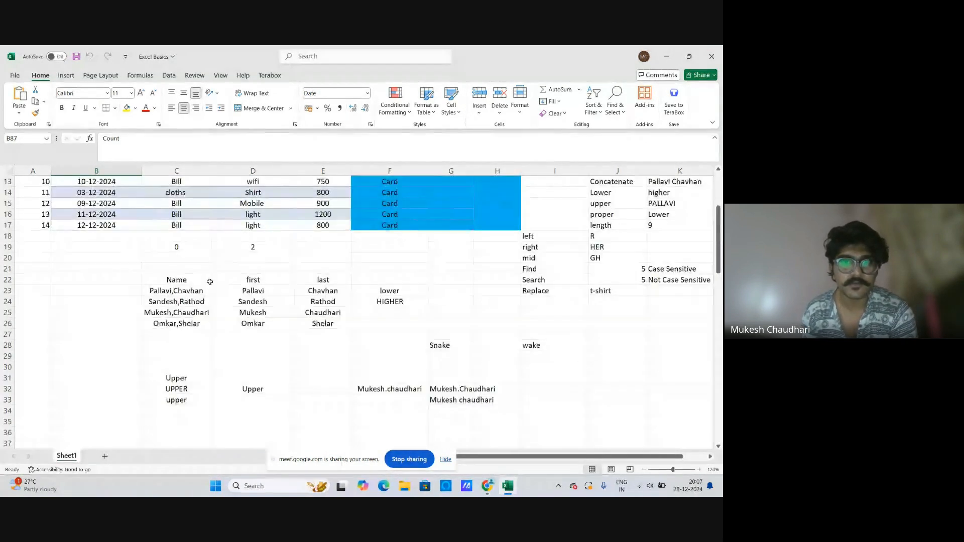
left_click(15, 75)
scroll(159, 322, "down", 2)
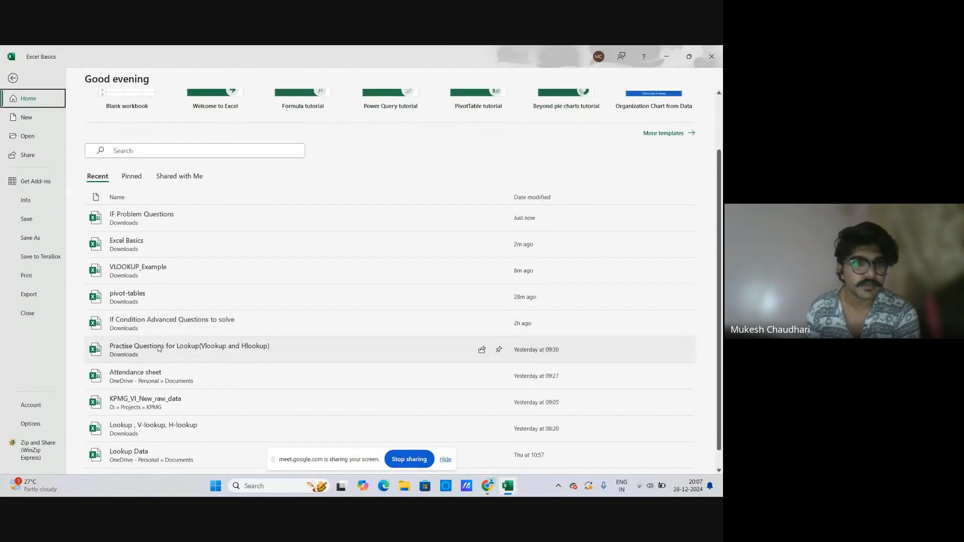
left_click(166, 321)
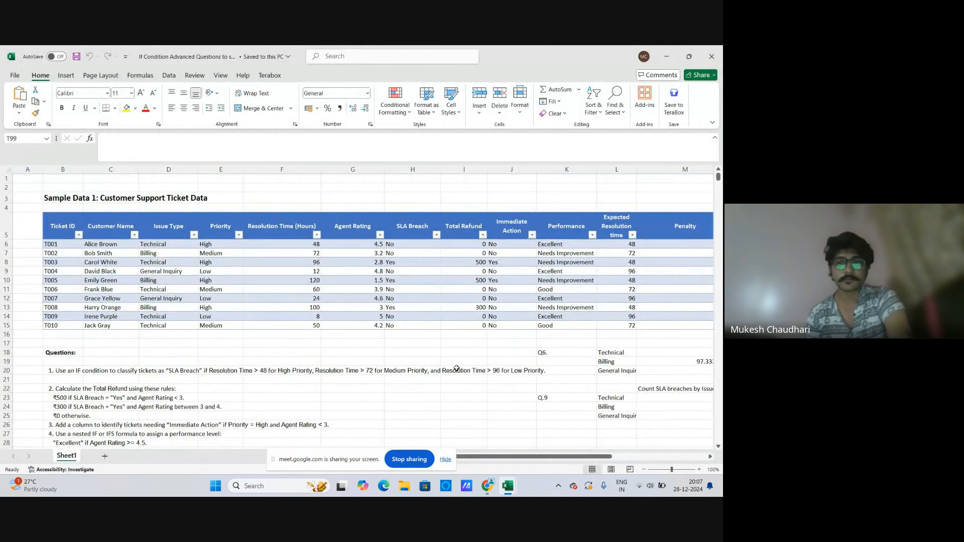
scroll(457, 369, "down", 2)
scroll(457, 369, "up", 2)
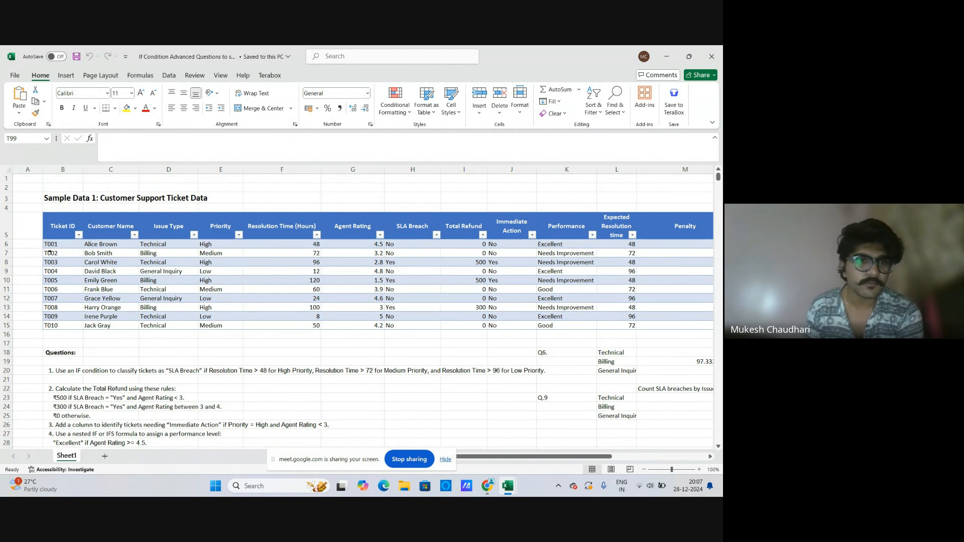
View the Ticket ID column's filter options, close them unchanged, and slightly widen the Customer Name column
left_click(76, 237)
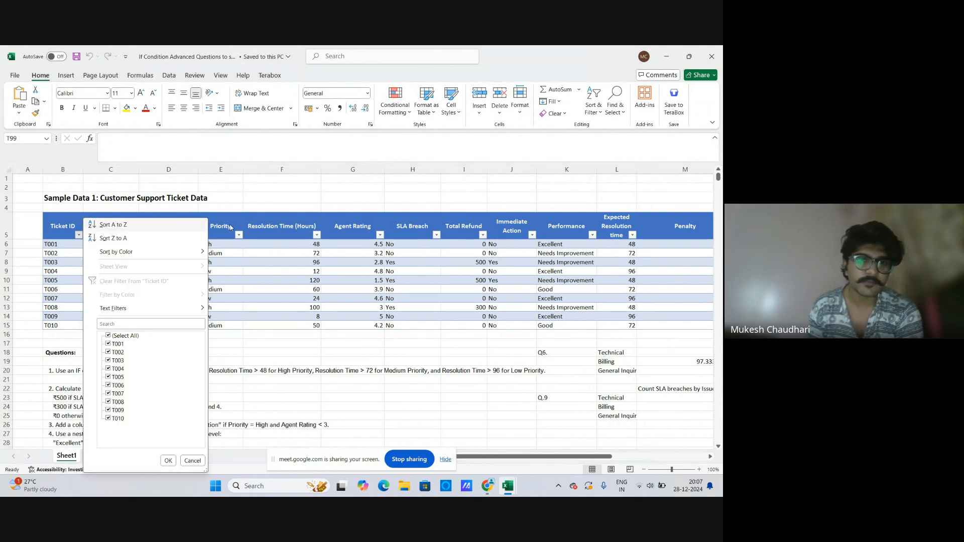
left_click(304, 207)
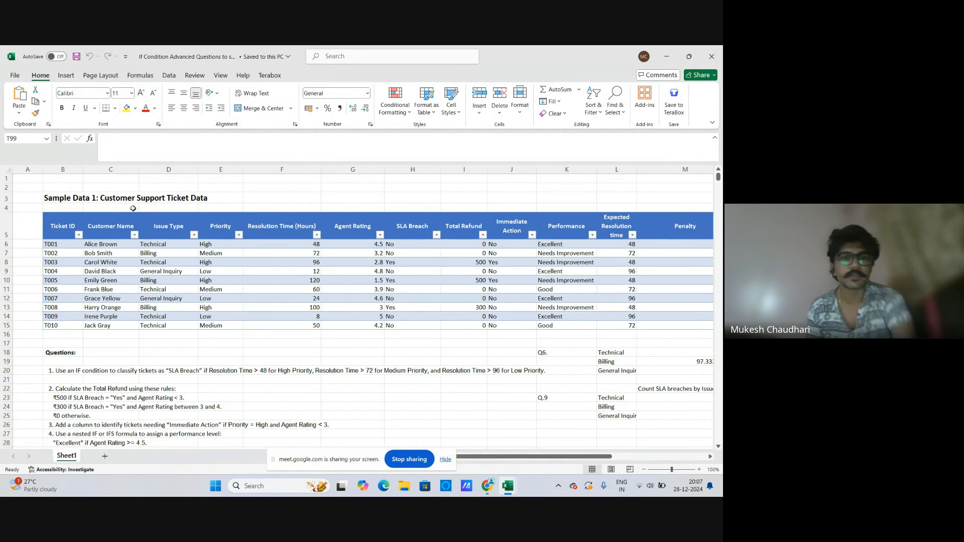
left_click_drag(140, 172, 145, 175)
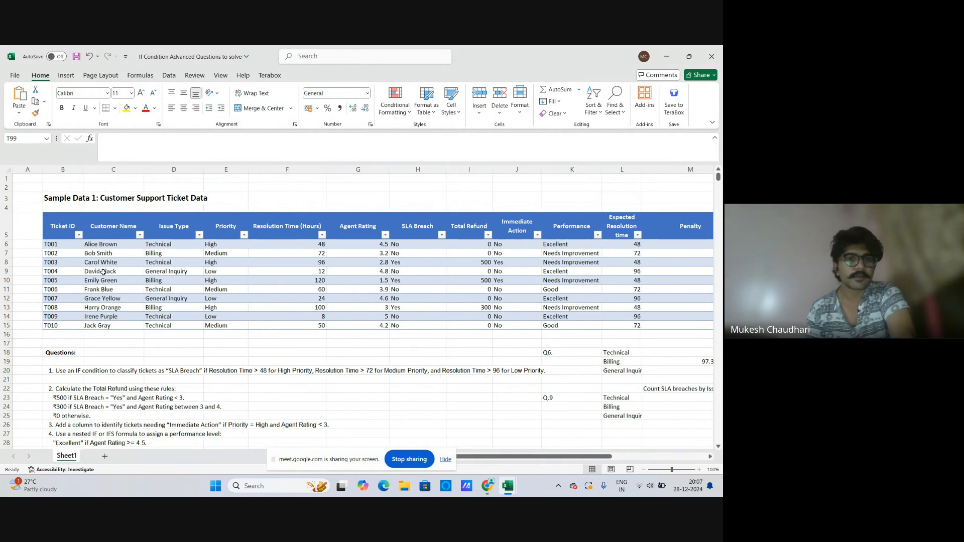
Hide the screen-sharing notice and switch to the Google Meet call to turn off the camera
left_click(446, 459)
mouse_move(488, 486)
left_click(436, 432)
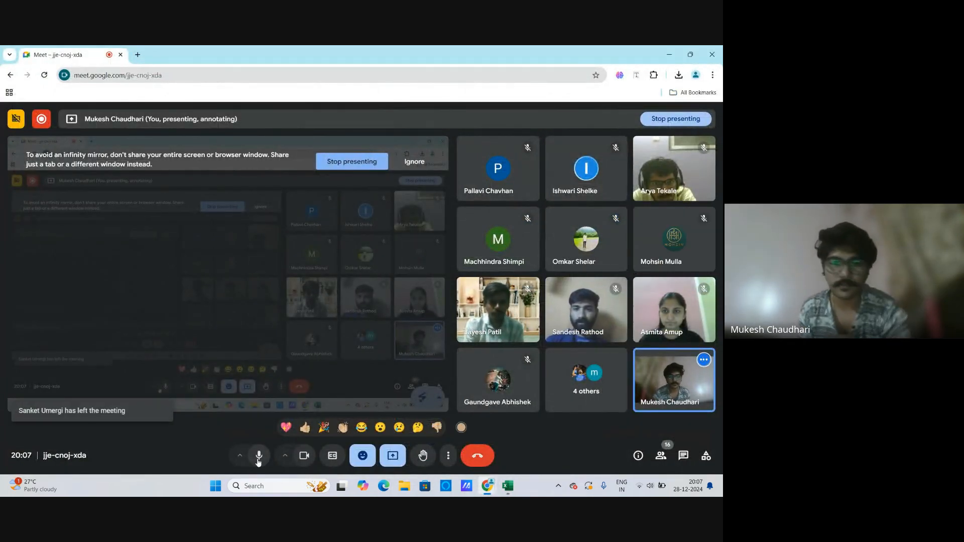
left_click(305, 456)
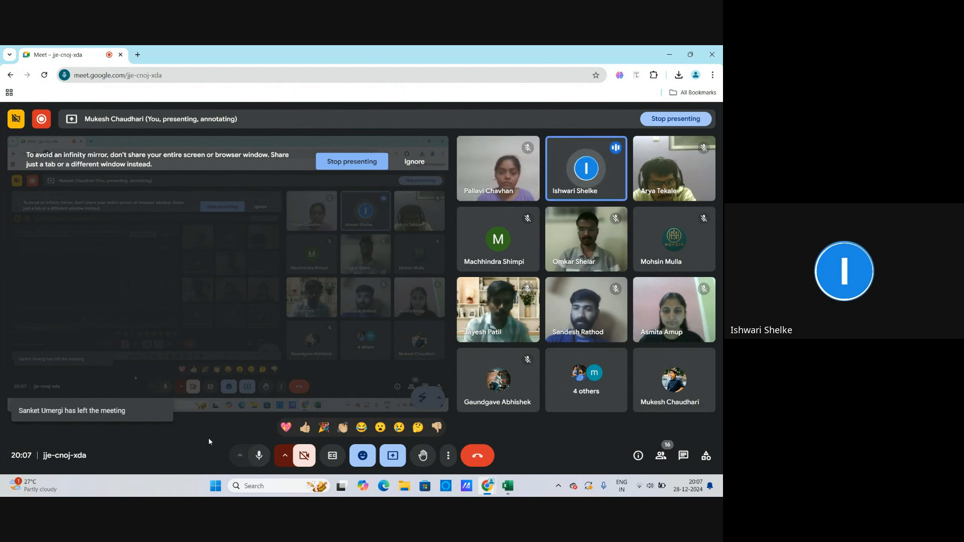
Return to the If Condition Advanced Questions workbook in Excel and read through the questions below the Sample Data 1 table
mouse_move(491, 483)
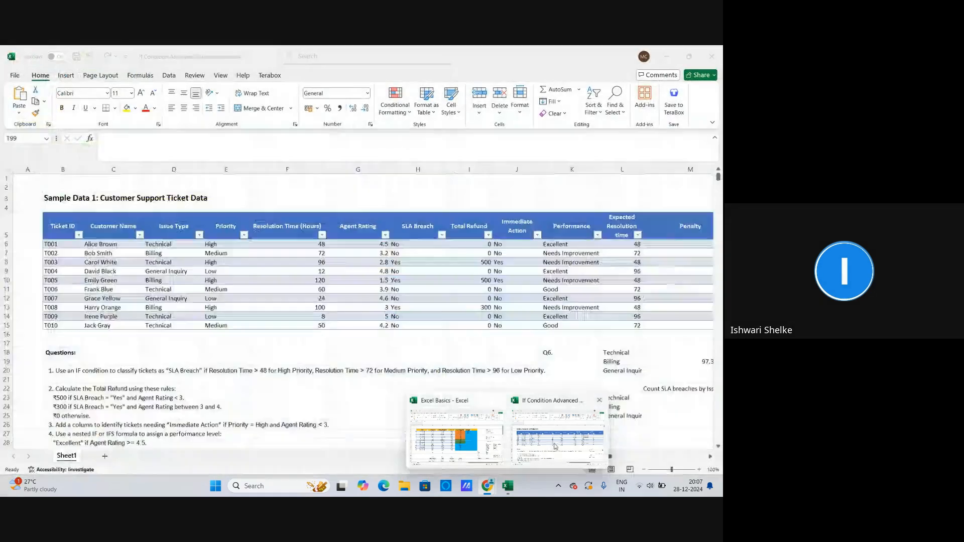
left_click(555, 446)
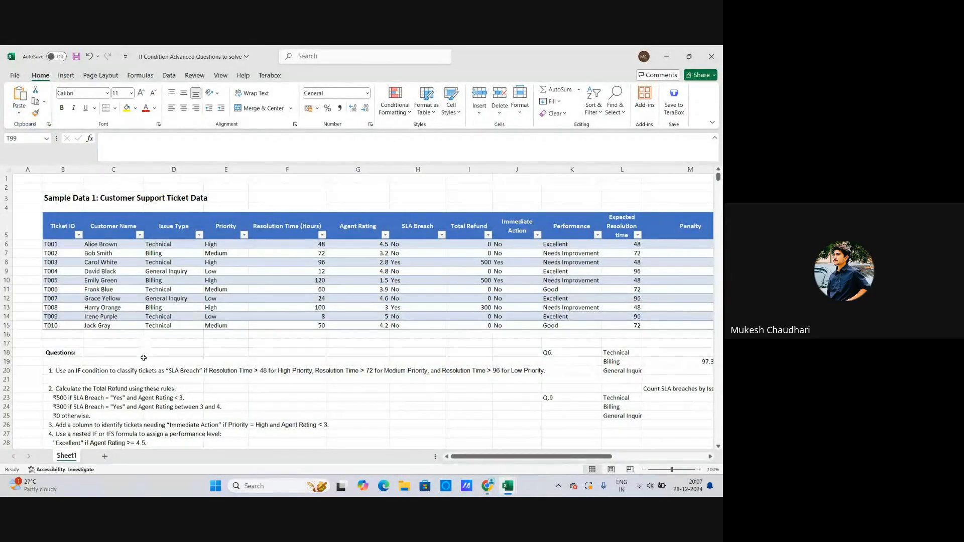
scroll(144, 358, "down", 4)
scroll(141, 359, "up", 4)
left_click(79, 370)
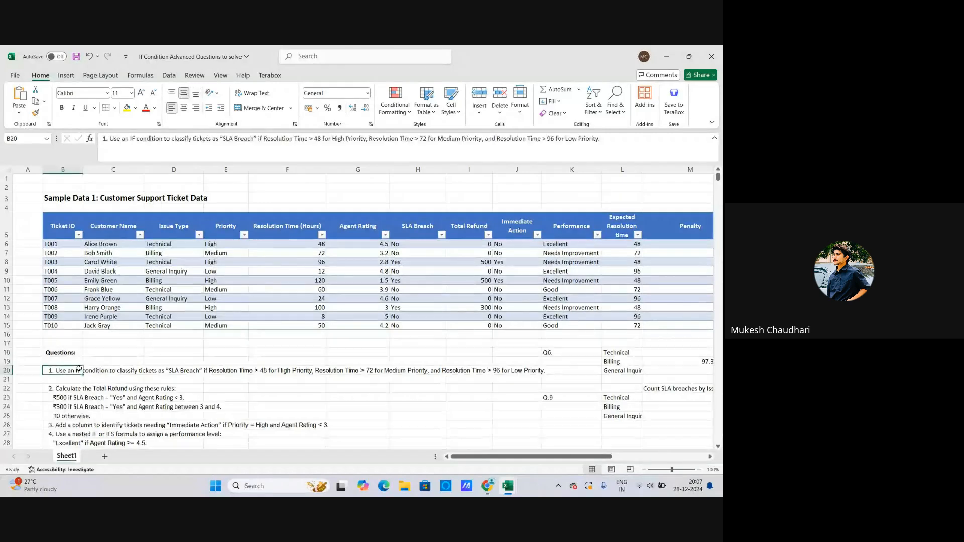
scroll(79, 364, "down", 2)
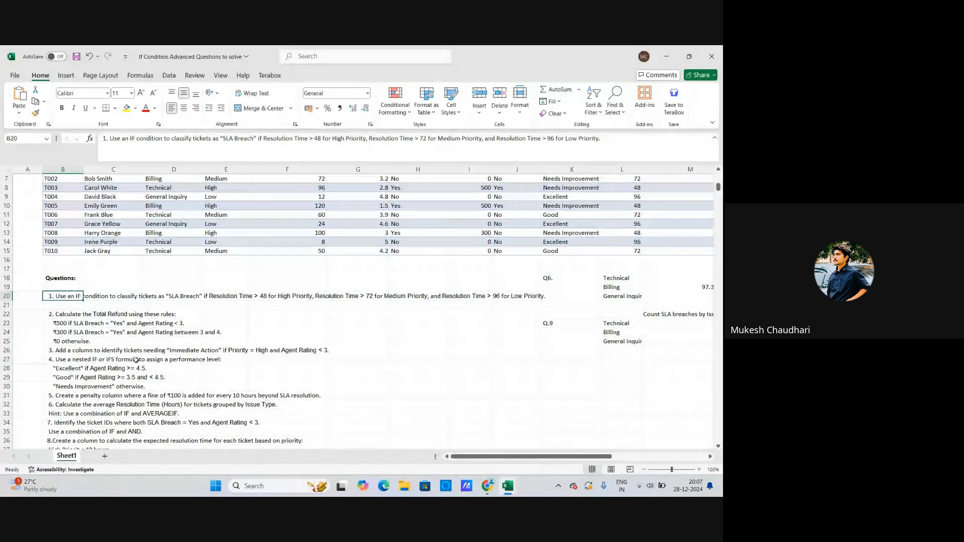
scroll(121, 370, "up", 2)
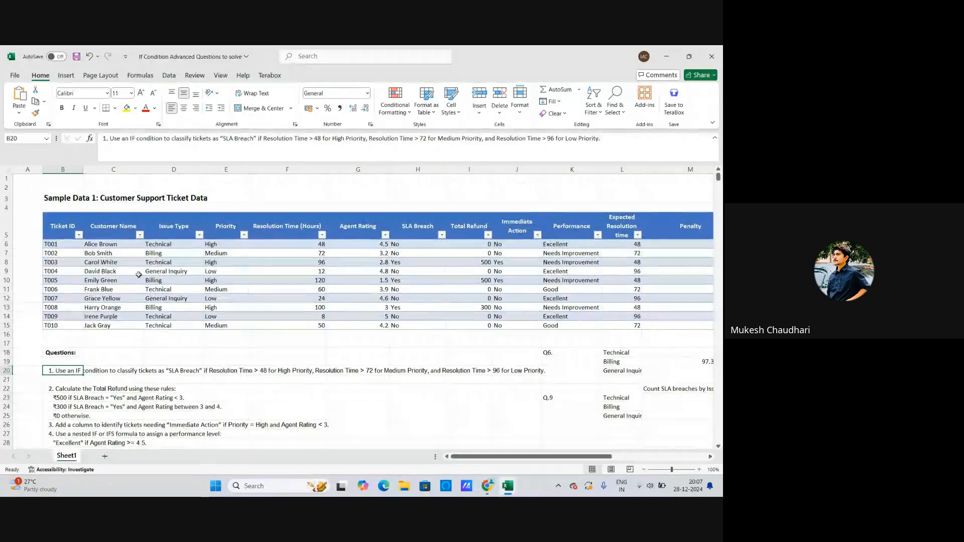
scroll(90, 358, "down", 5)
scroll(95, 374, "down", 2)
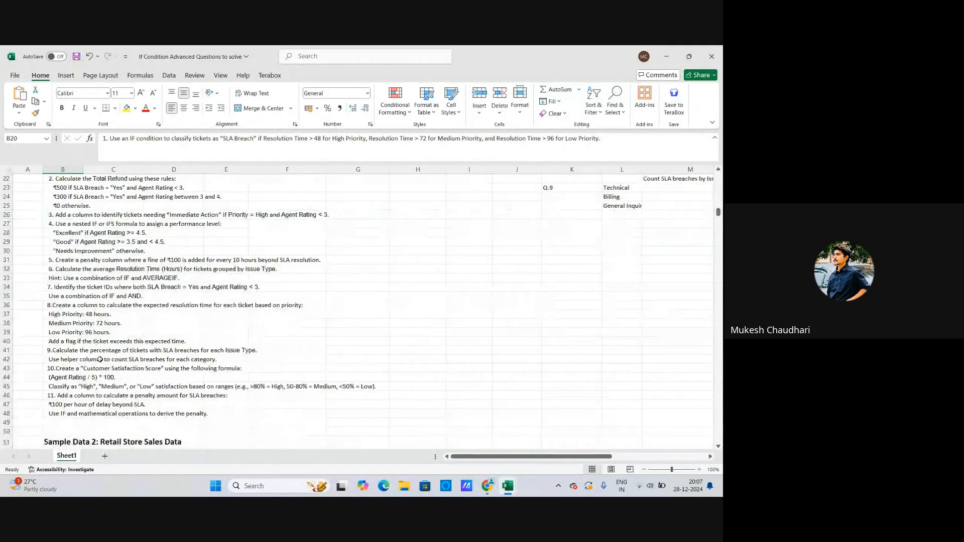
scroll(103, 366, "up", 2)
scroll(103, 367, "up", 5)
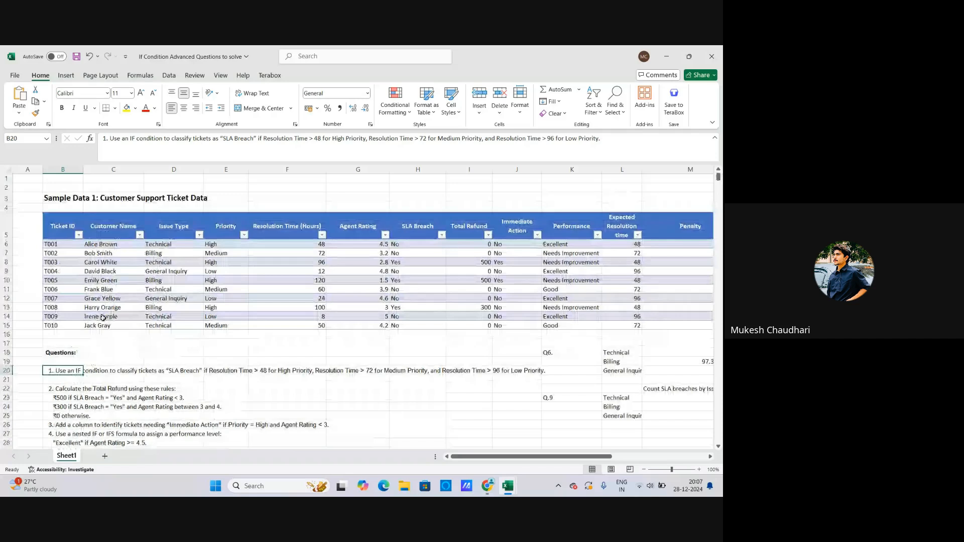
Select the Ticket ID header in cell B5 and slightly widen column B
left_click(81, 271)
left_click(63, 222)
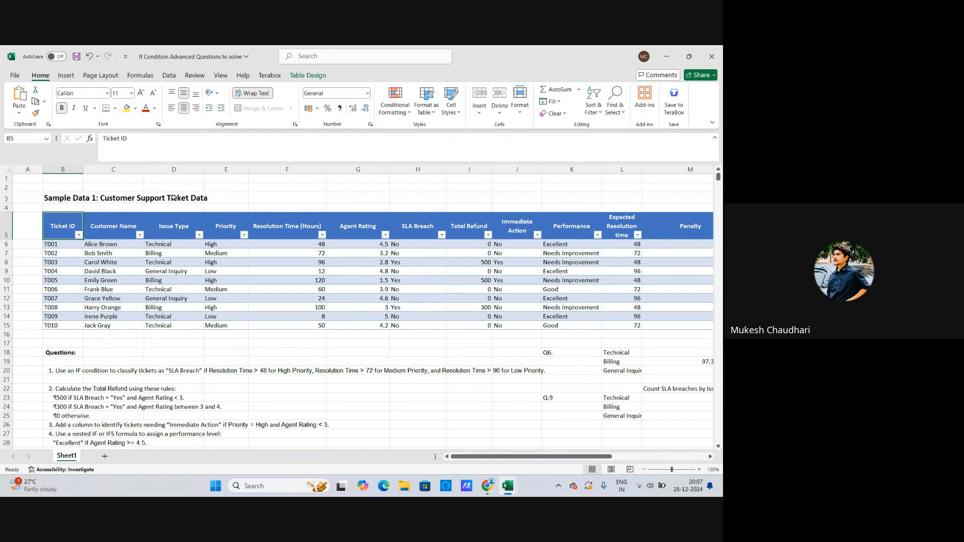
left_click(136, 200)
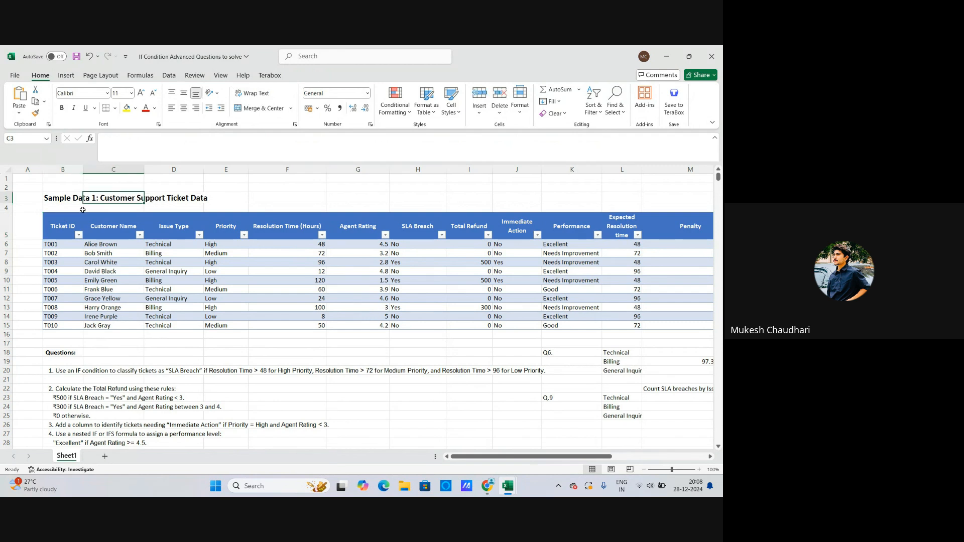
left_click(64, 228)
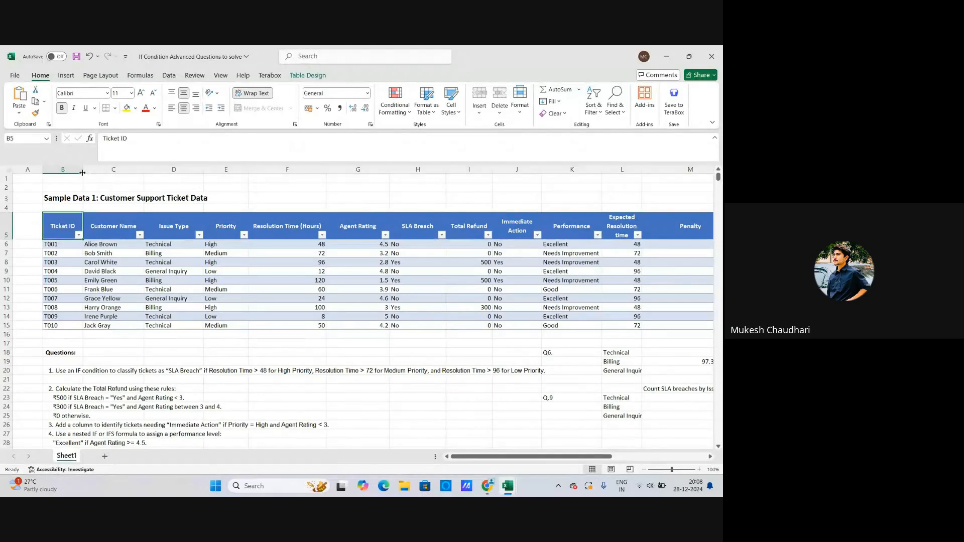
left_click_drag(82, 171, 88, 172)
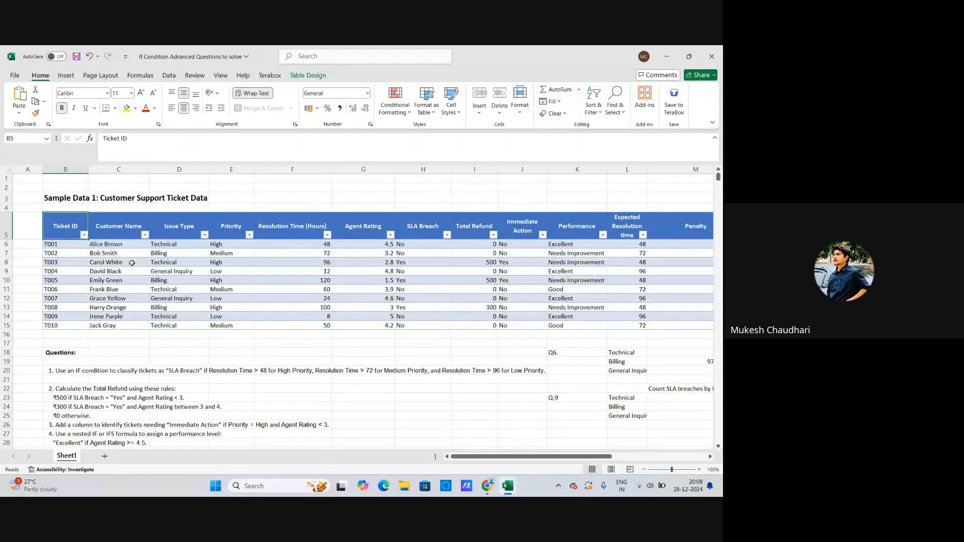
Examine the first three entries in the Ticket ID column of the customer support table
left_click(64, 248)
left_click(65, 254)
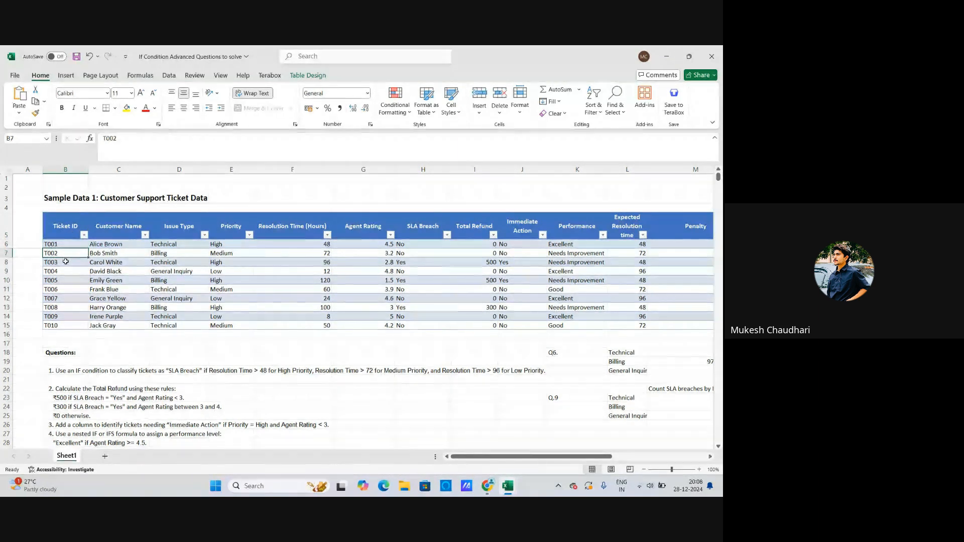
left_click(65, 261)
left_click(64, 246)
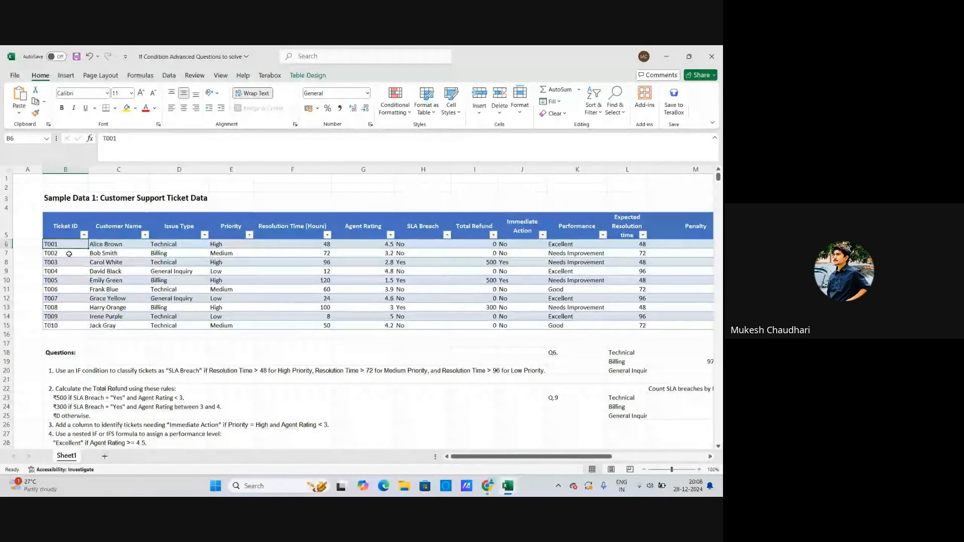
left_click(71, 251)
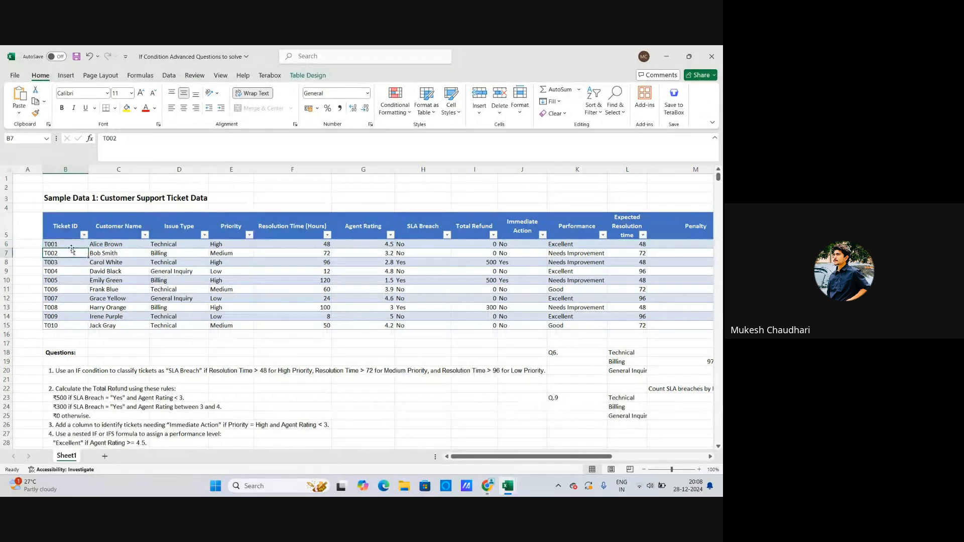
Examine the first ticket's values in the Ticket ID, Customer Name, Issue Type and Priority columns
left_click(69, 244)
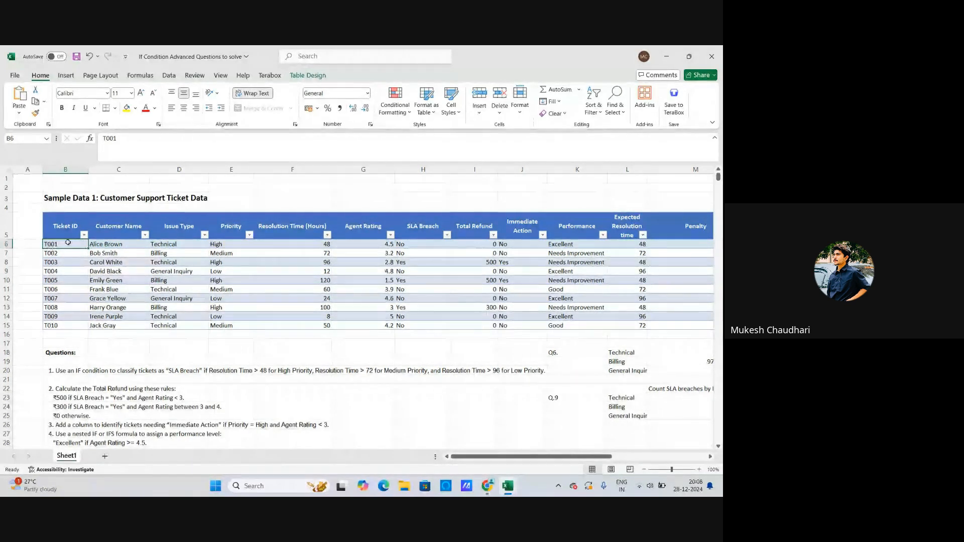
left_click(132, 245)
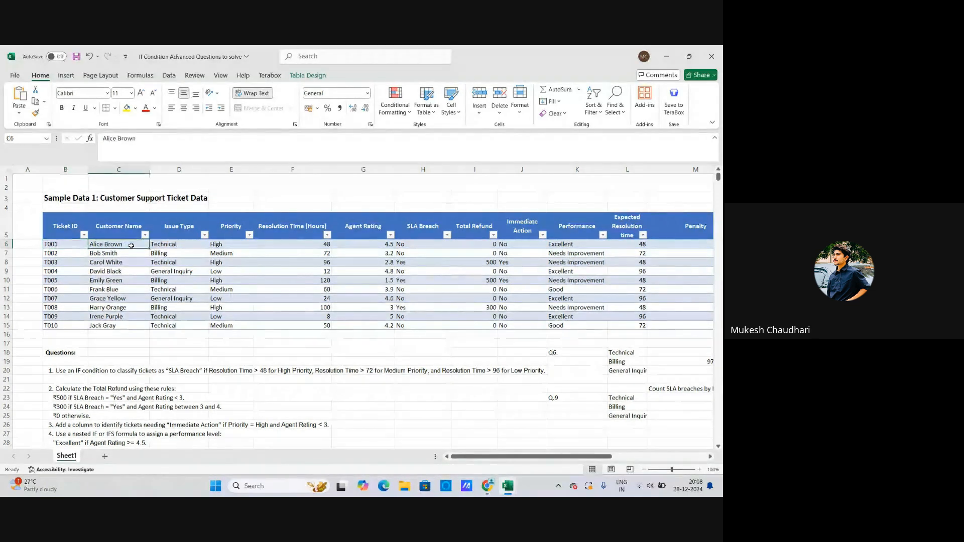
left_click(177, 246)
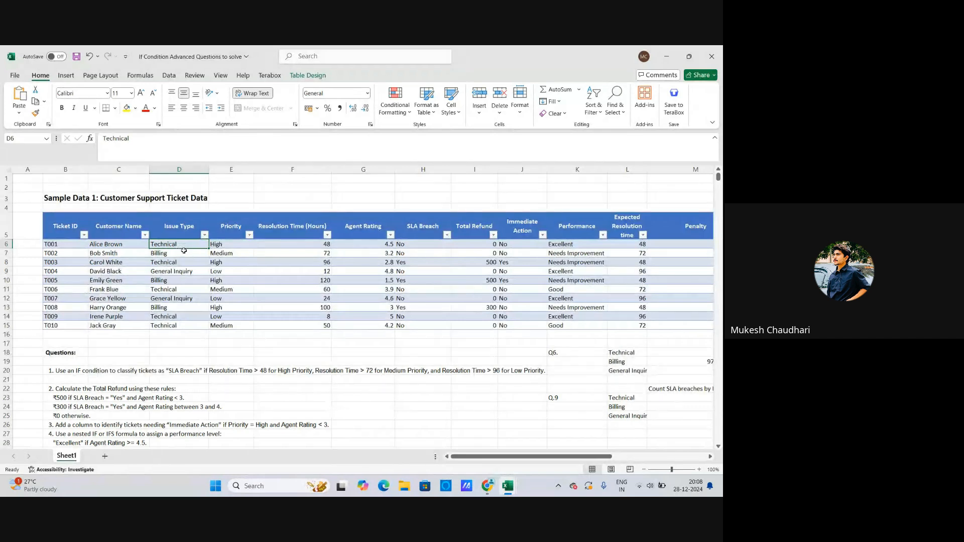
left_click(228, 237)
left_click(232, 245)
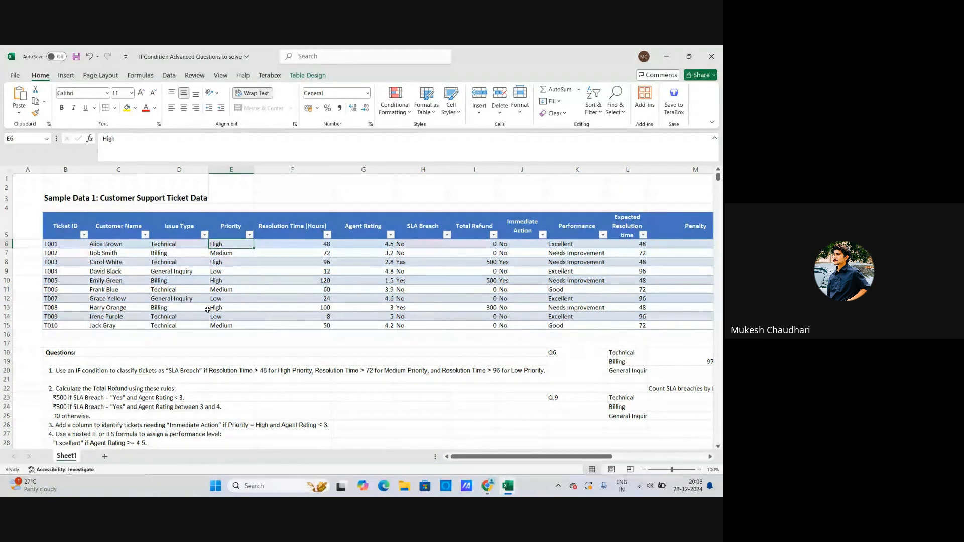
Review the questions below the ticket table and the solved columns from SLA Breach through Satisfying rate %
scroll(440, 292, "down", 1)
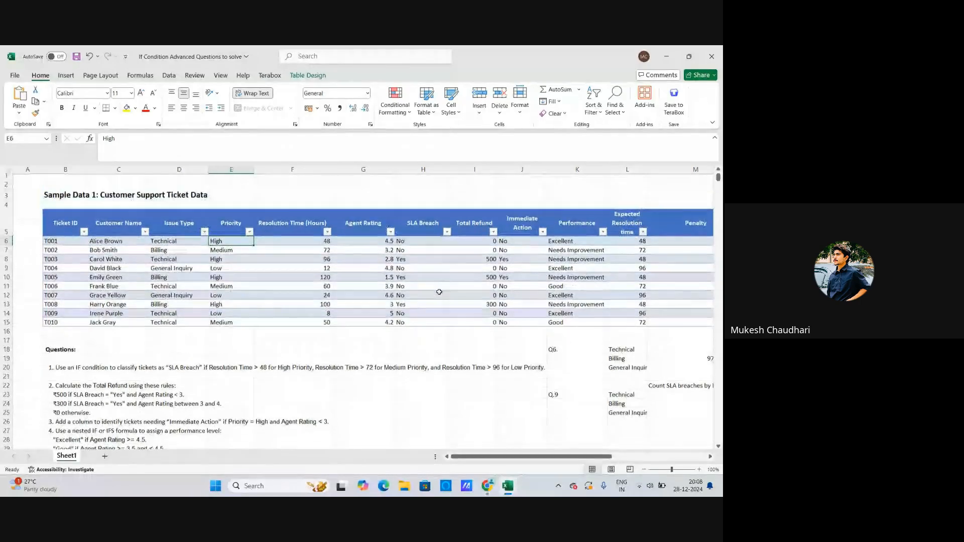
scroll(439, 292, "down", 2)
scroll(440, 292, "up", 2)
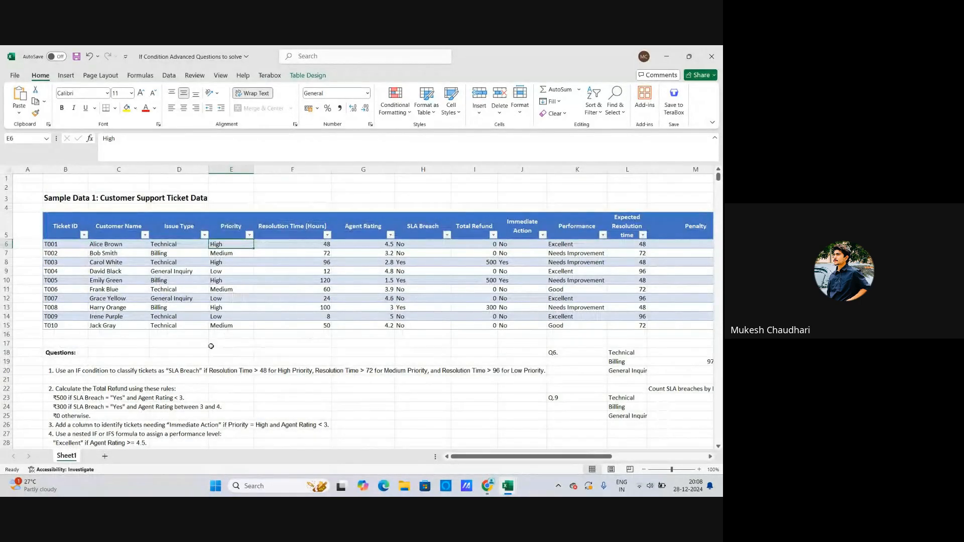
scroll(211, 346, "down", 1)
left_click(363, 308)
scroll(446, 340, "down", 1)
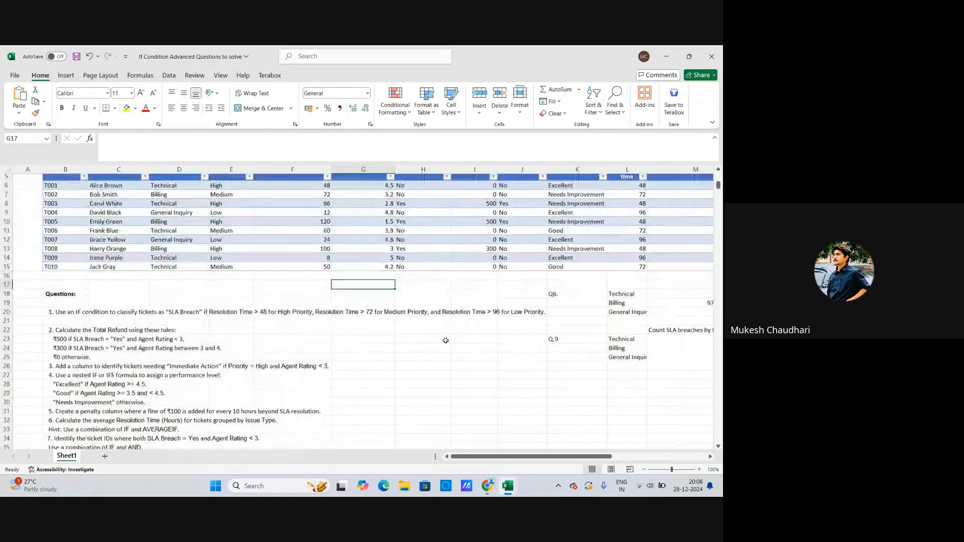
scroll(445, 341, "up", 2)
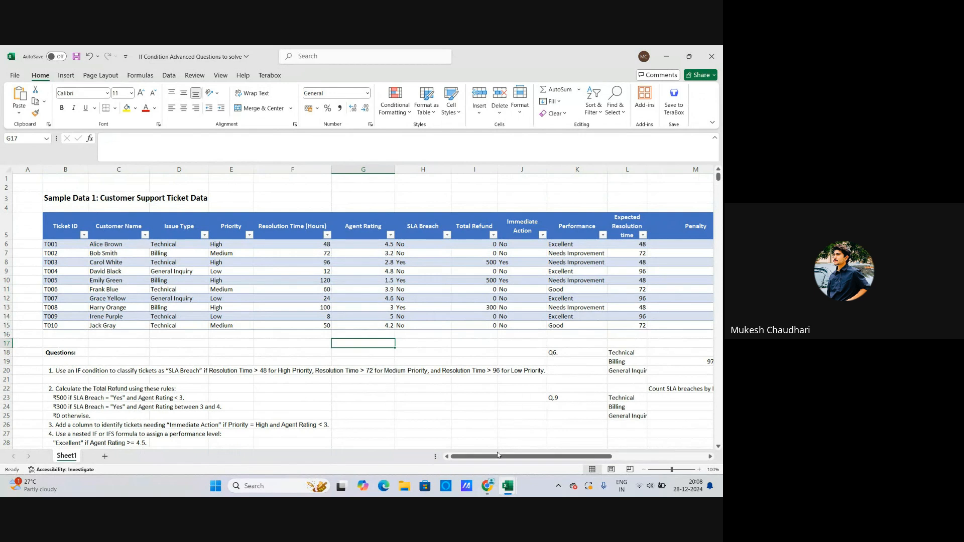
scroll(498, 455, "right", 4)
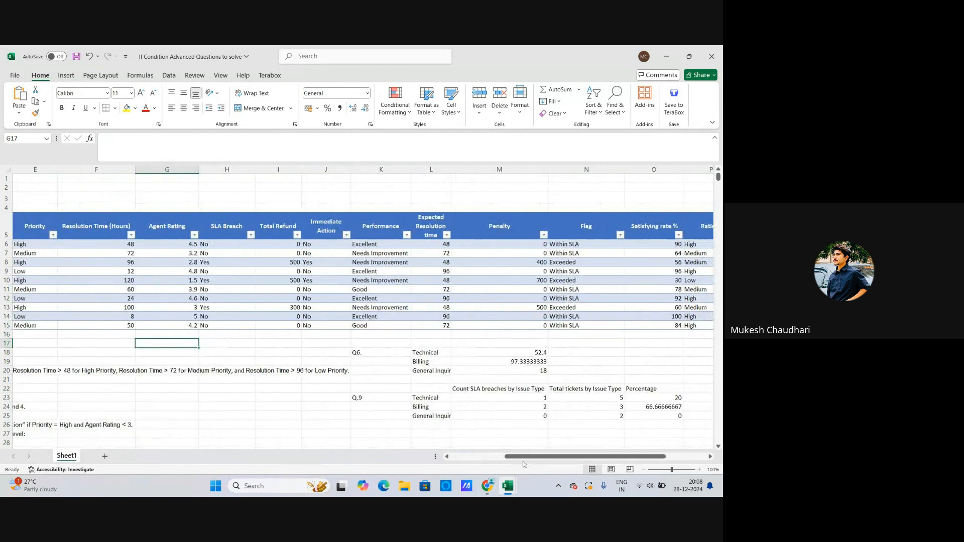
scroll(472, 455, "left", 4)
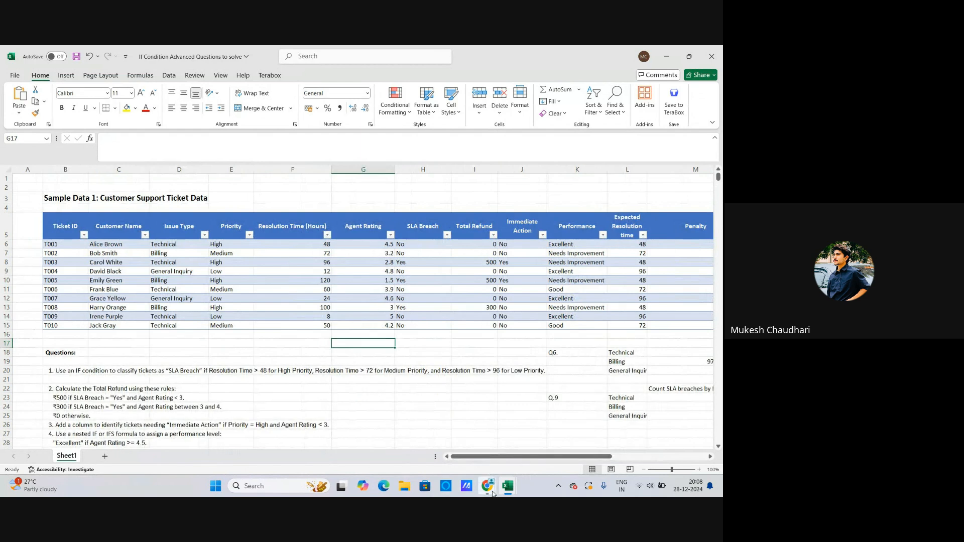
Switch to the Google Meet window in Chrome and open a new browser window under the instructor's other profile
mouse_move(487, 487)
left_click(466, 426)
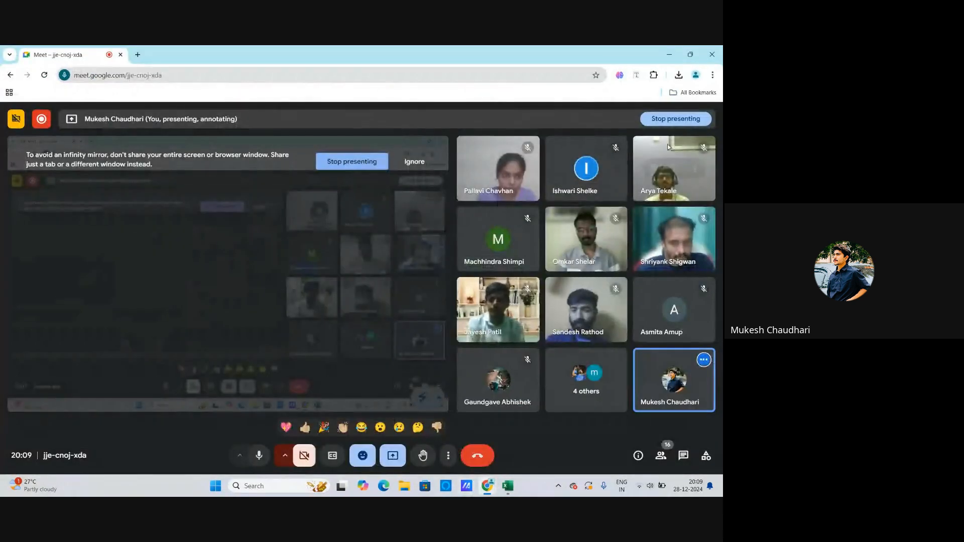
left_click(696, 75)
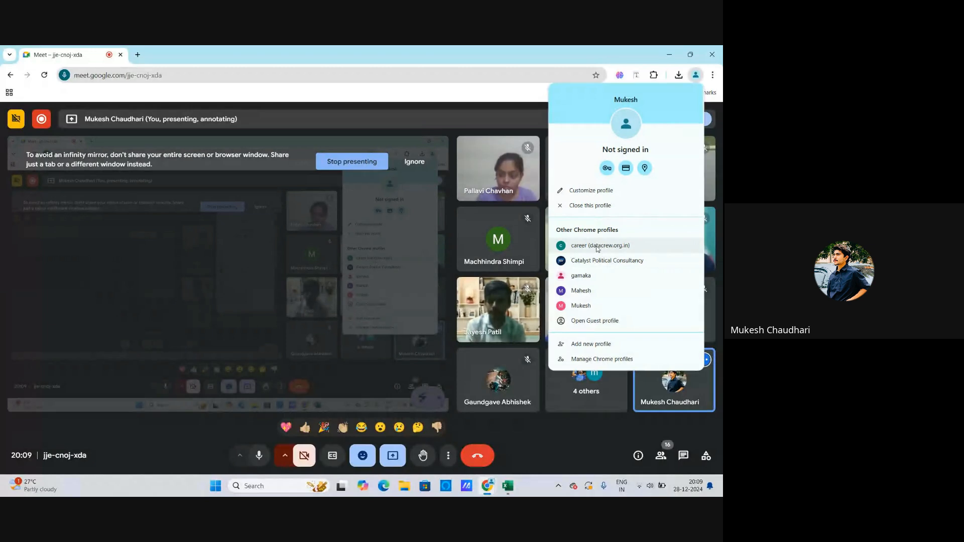
left_click(581, 305)
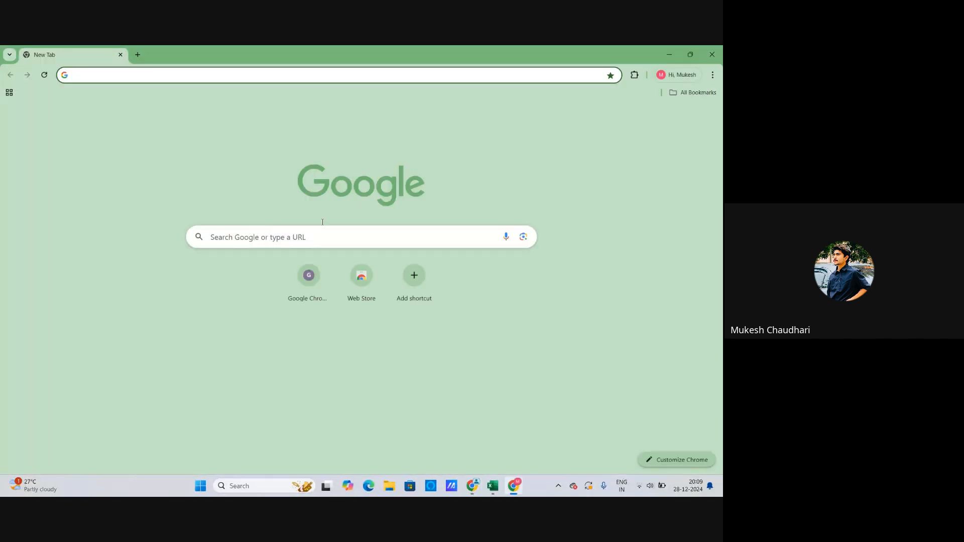
Open Google Drive and go to the Excel folder inside Batch 009
left_click(685, 117)
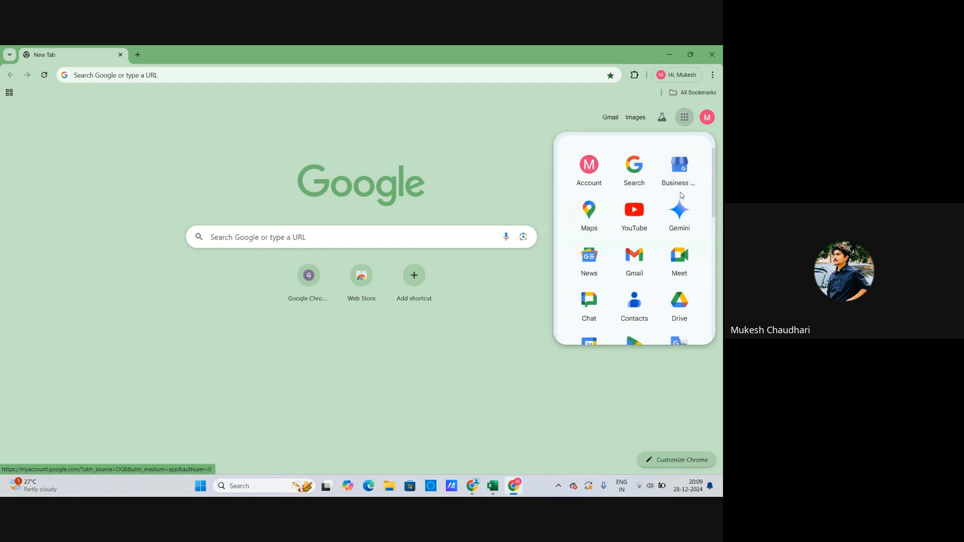
left_click(668, 310)
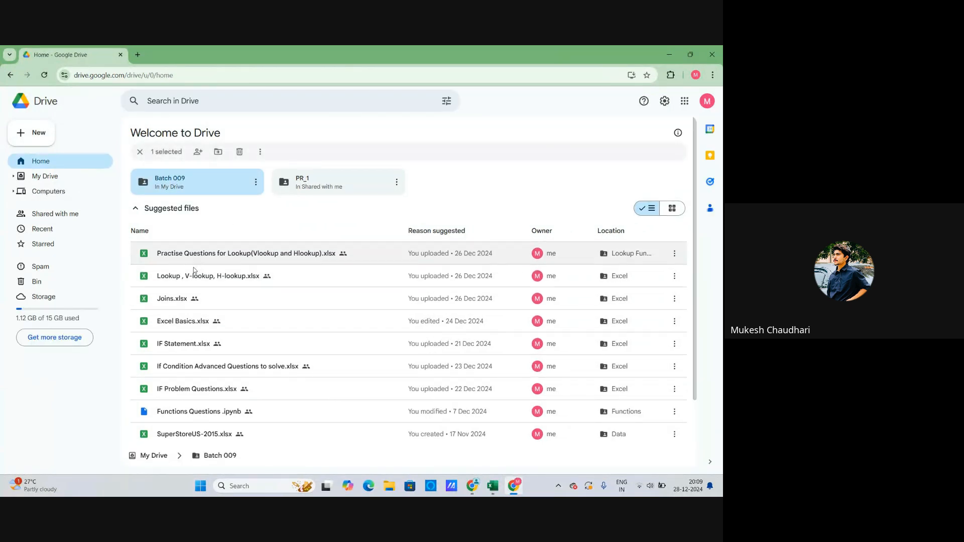
key("Return")
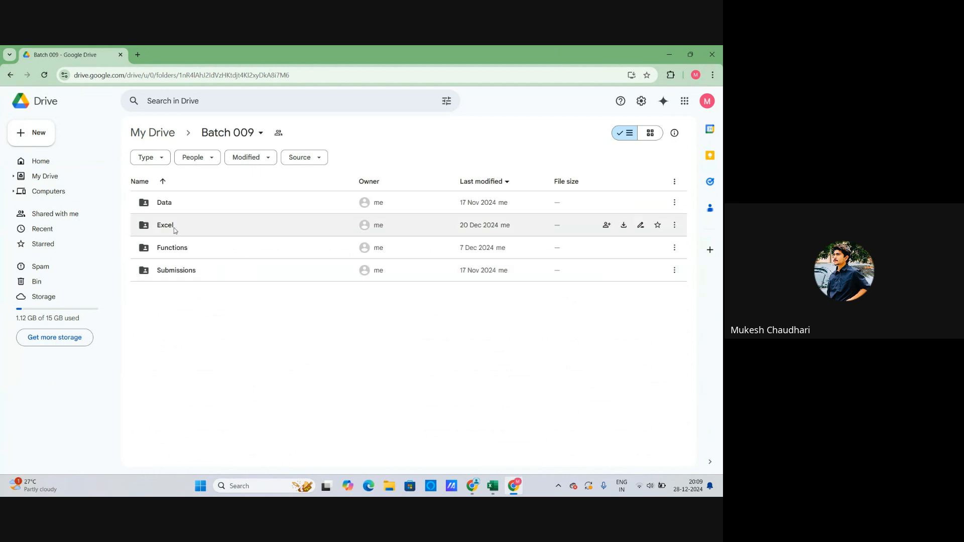
double_click(165, 225)
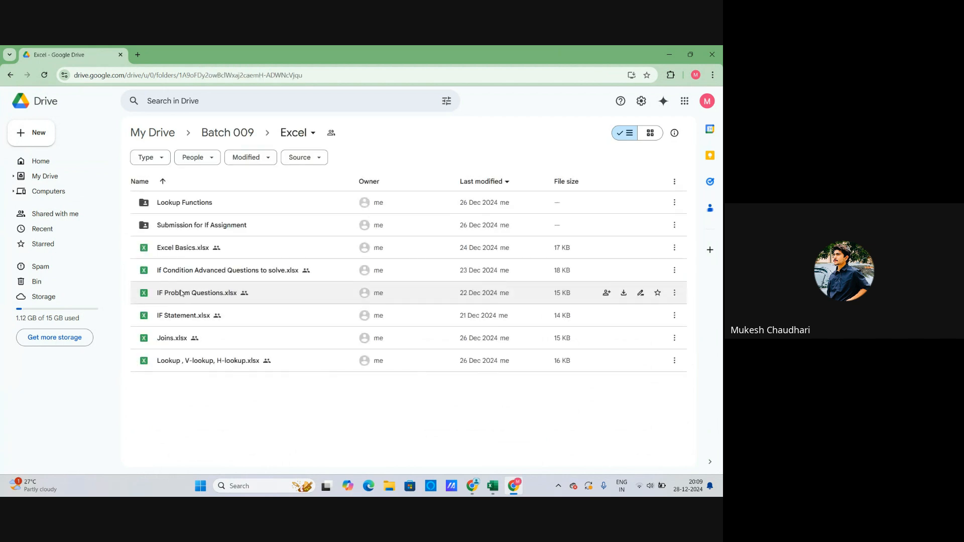
Download If Condition Advanced Questions to solve.xlsx from Drive and open the downloaded copy in Excel
double_click(183, 271)
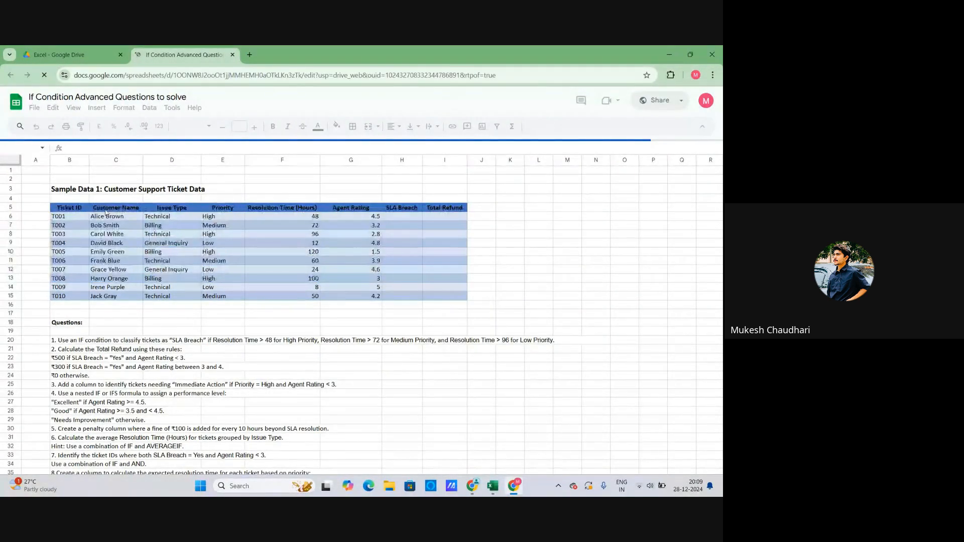
left_click(76, 55)
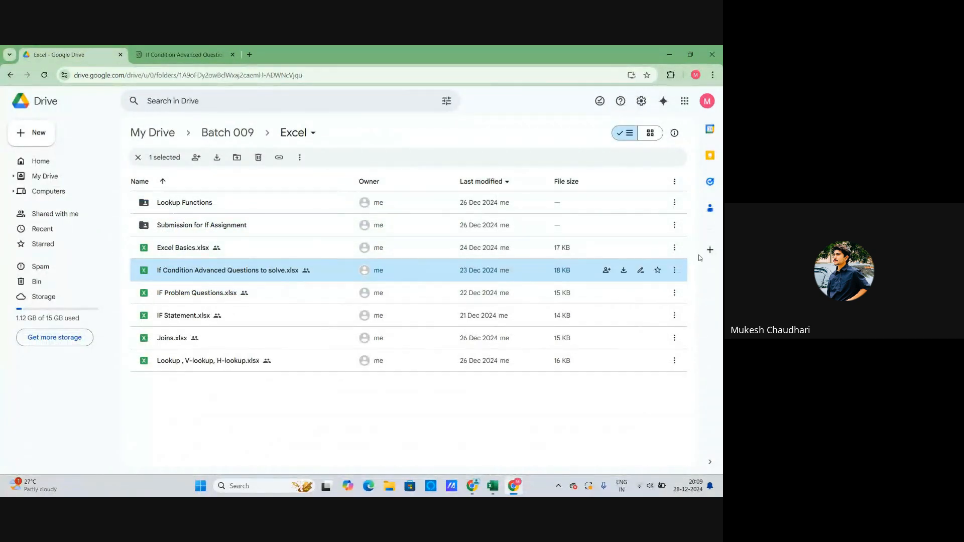
left_click(624, 271)
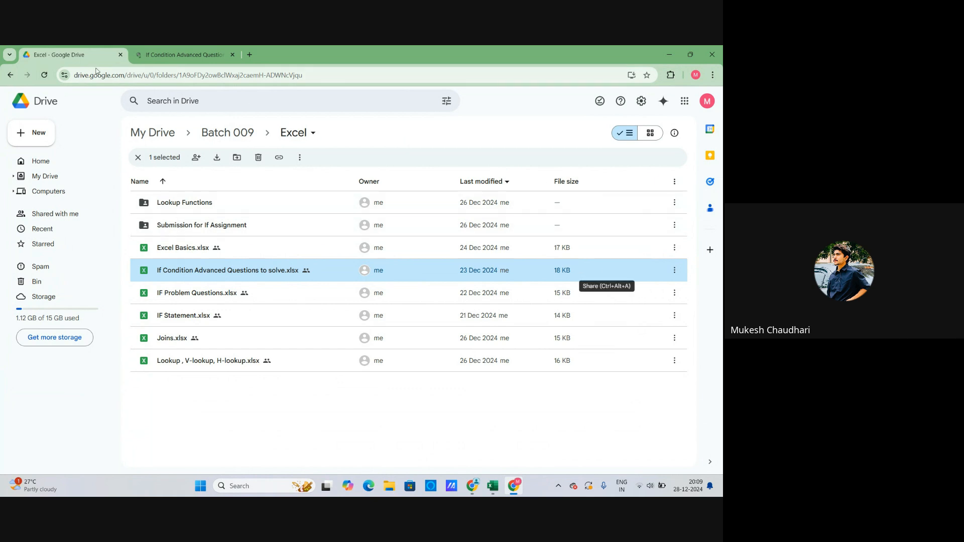
left_click(237, 55)
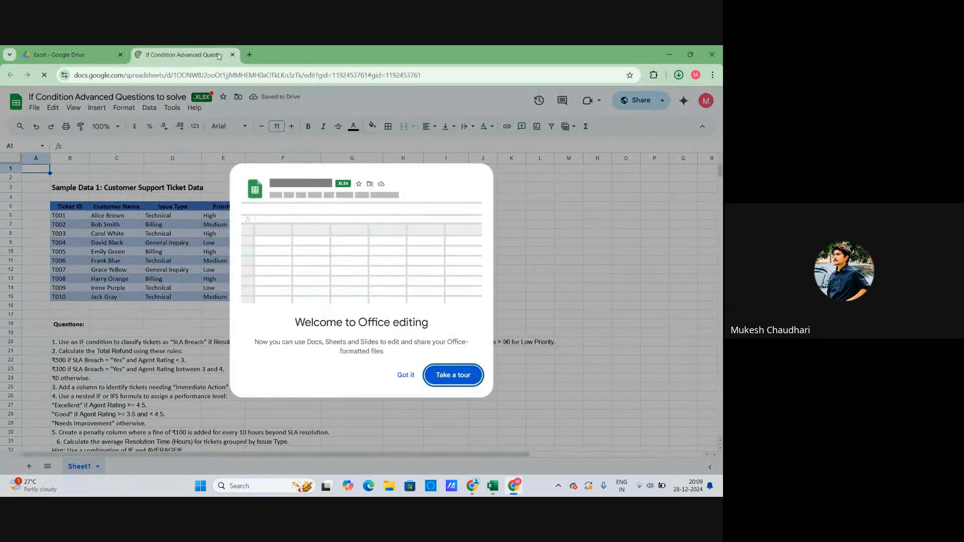
left_click(232, 55)
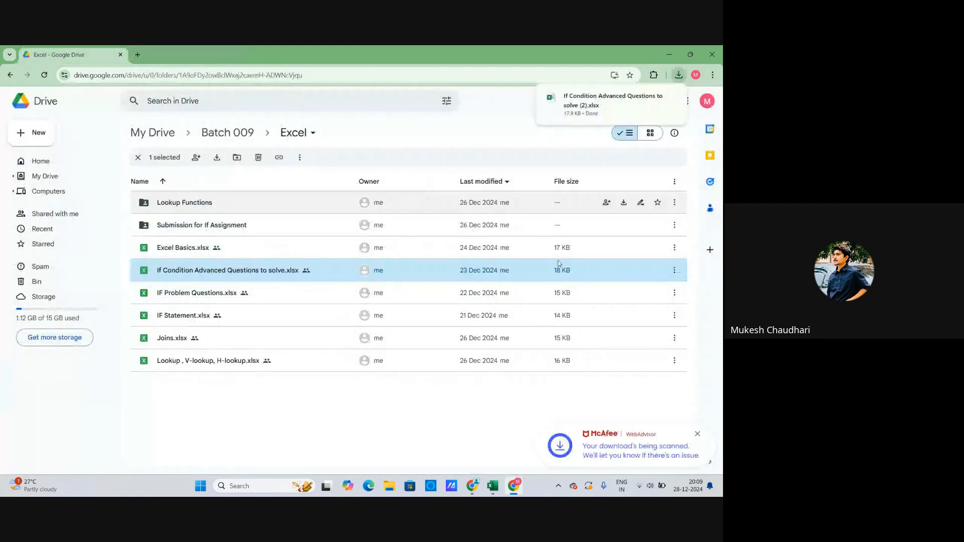
left_click(593, 107)
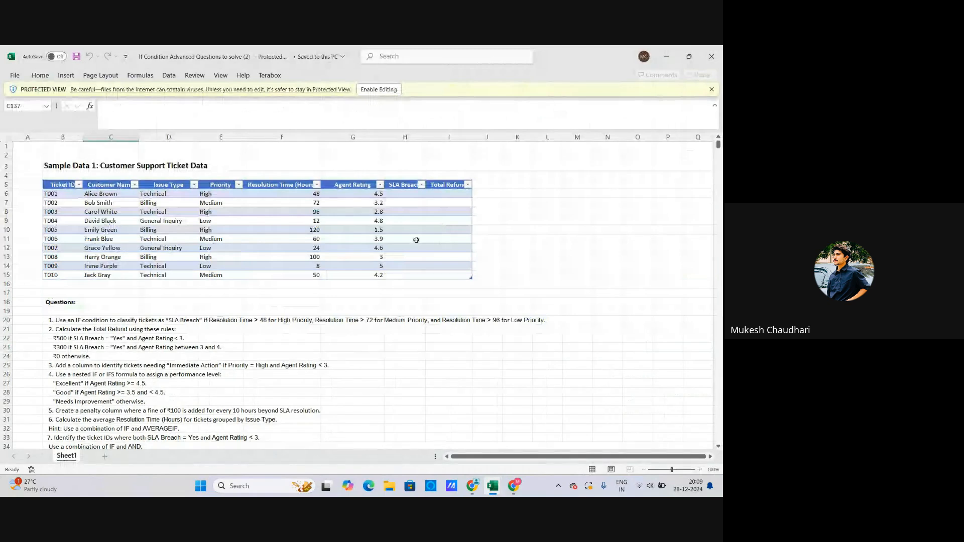
Copy the unsolved ticket table B5:I15 from the downloaded workbook and return to the solved workbook
left_click_drag(55, 185, 437, 277)
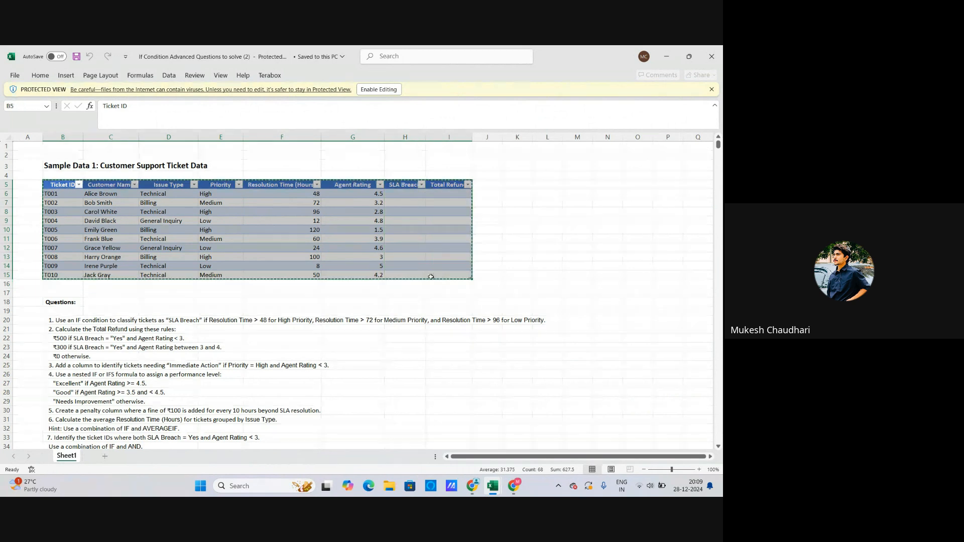
key("ctrl+c")
left_click(667, 59)
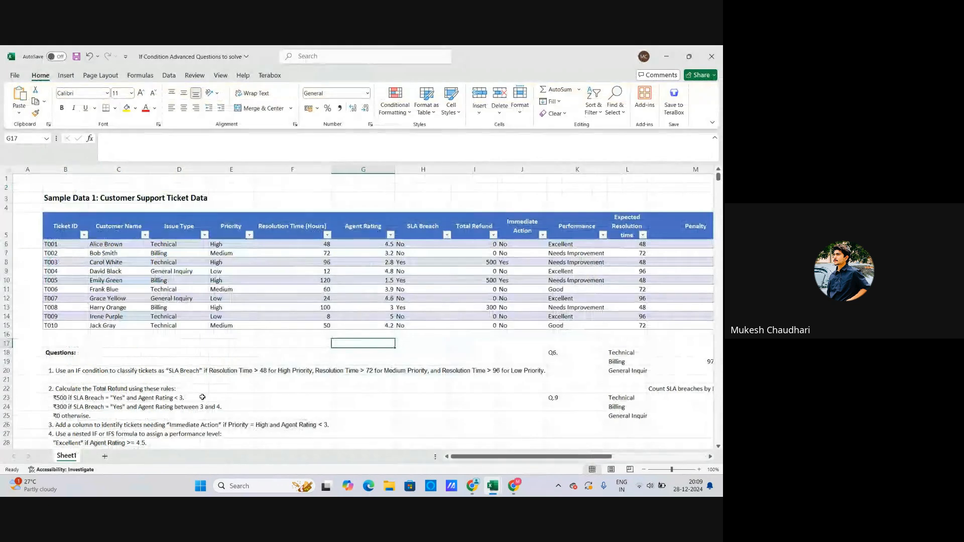
Try to paste the copied ticket table at cell B17, below the solved table
scroll(275, 356, "up", 2)
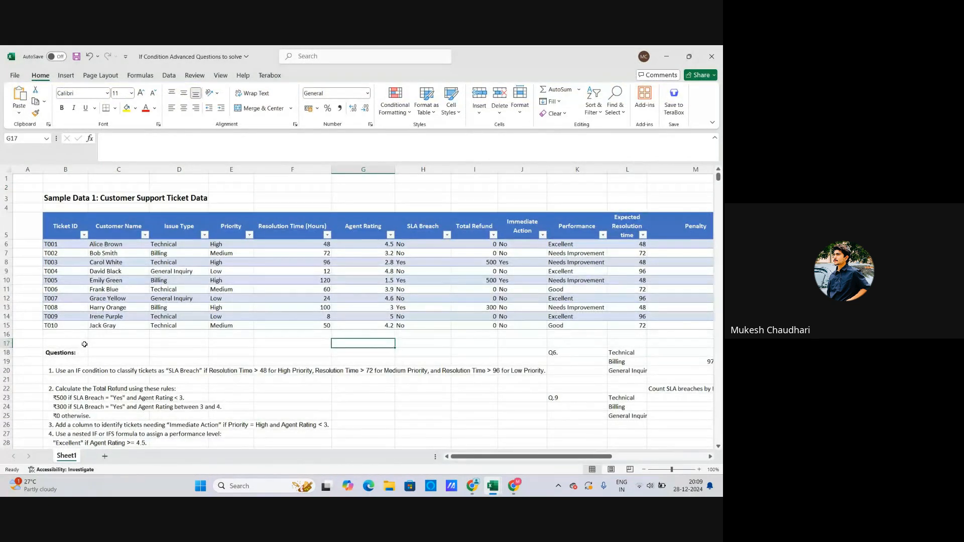
left_click(80, 343)
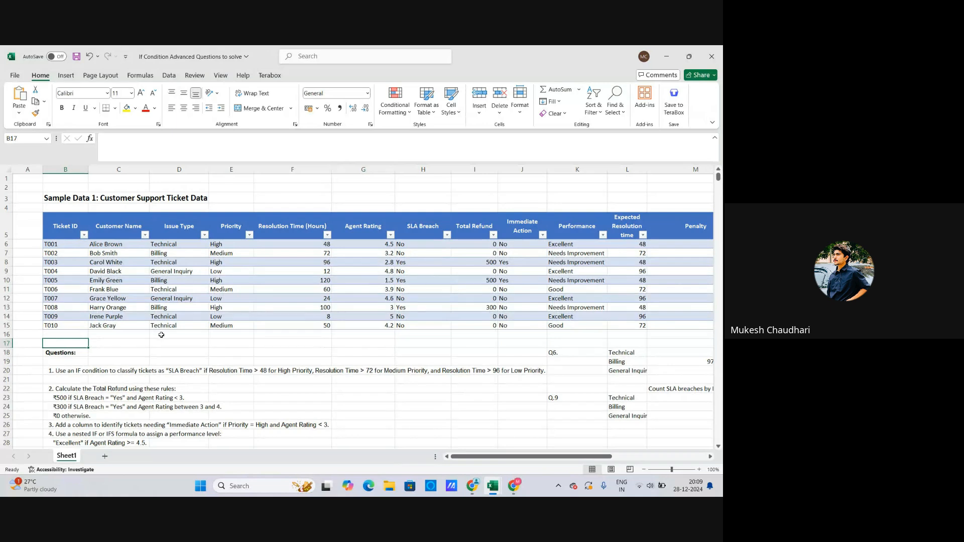
key("ctrl+v")
scroll(242, 349, "down", 2)
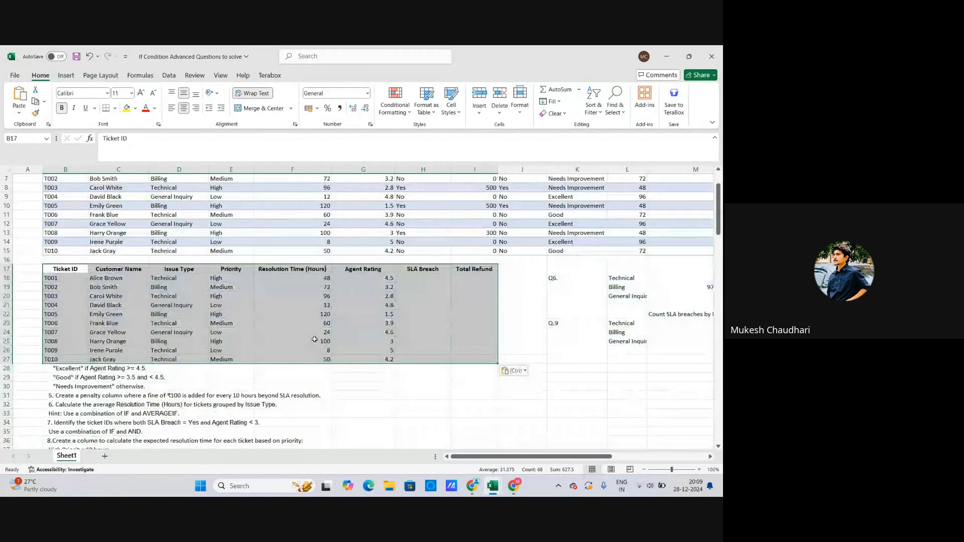
left_click(311, 344)
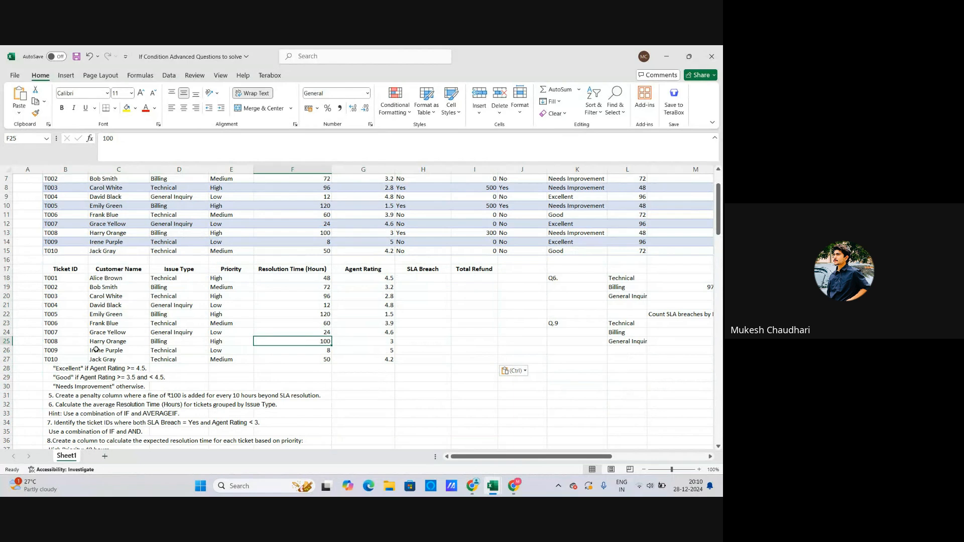
key("ctrl+z")
scroll(96, 349, "up", 2)
left_click(123, 335)
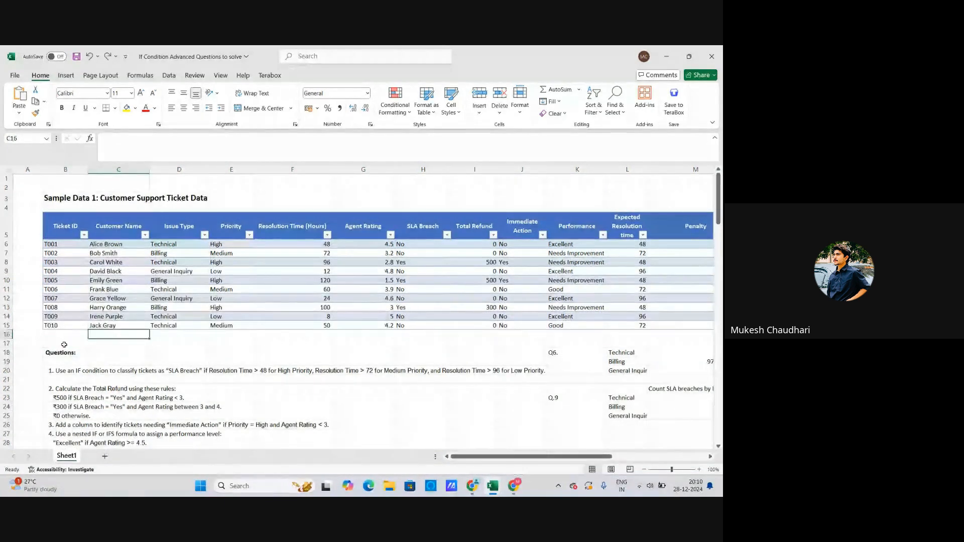
Insert an entire row at row 17, between the ticket table and the Questions heading
left_click(64, 345)
right_click(64, 344)
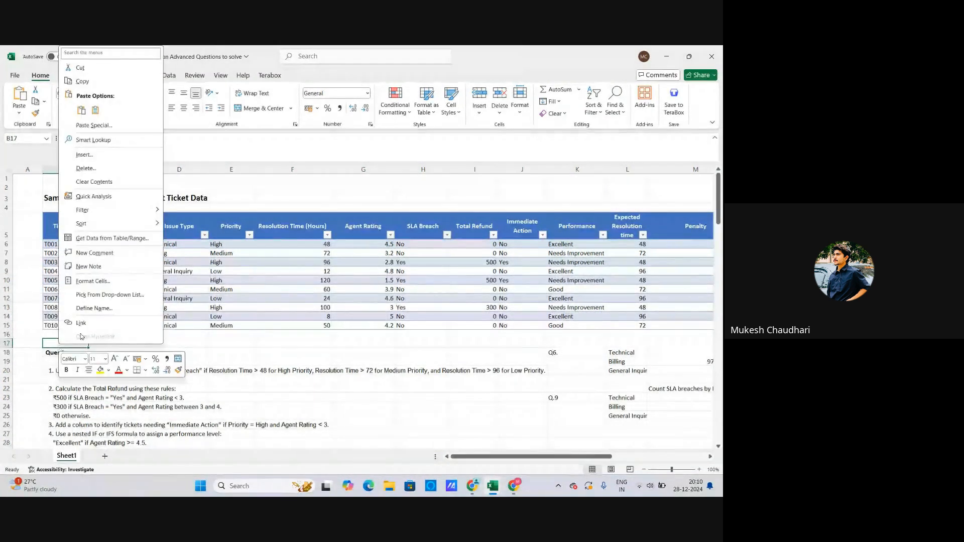
left_click(116, 159)
left_click(98, 177)
left_click(97, 197)
scroll(123, 290, "down", 2)
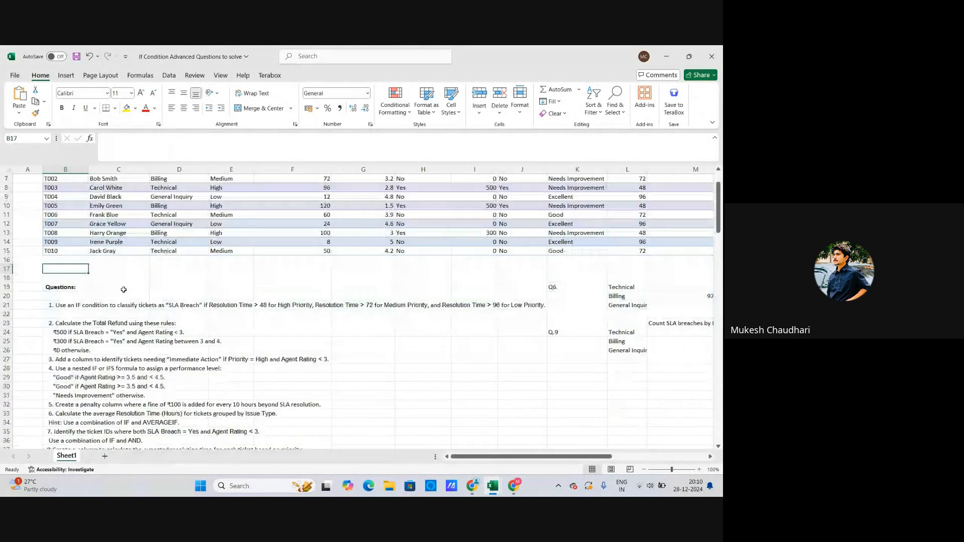
scroll(385, 282, "up", 2)
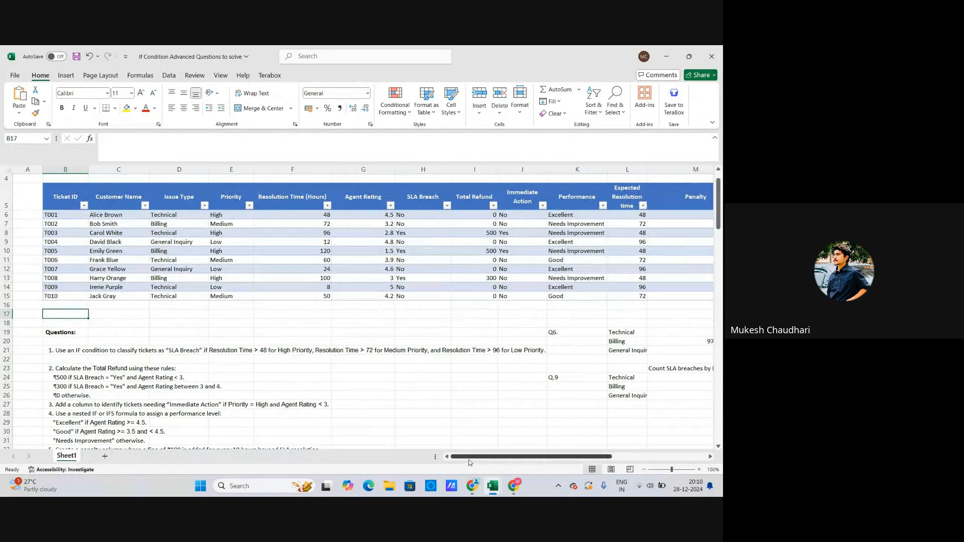
left_click(402, 326)
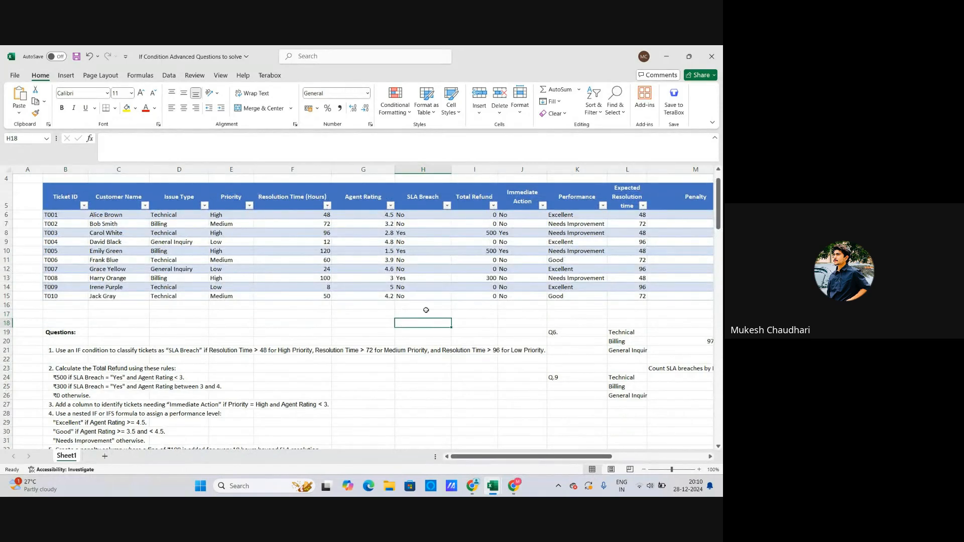
scroll(426, 310, "up", 1)
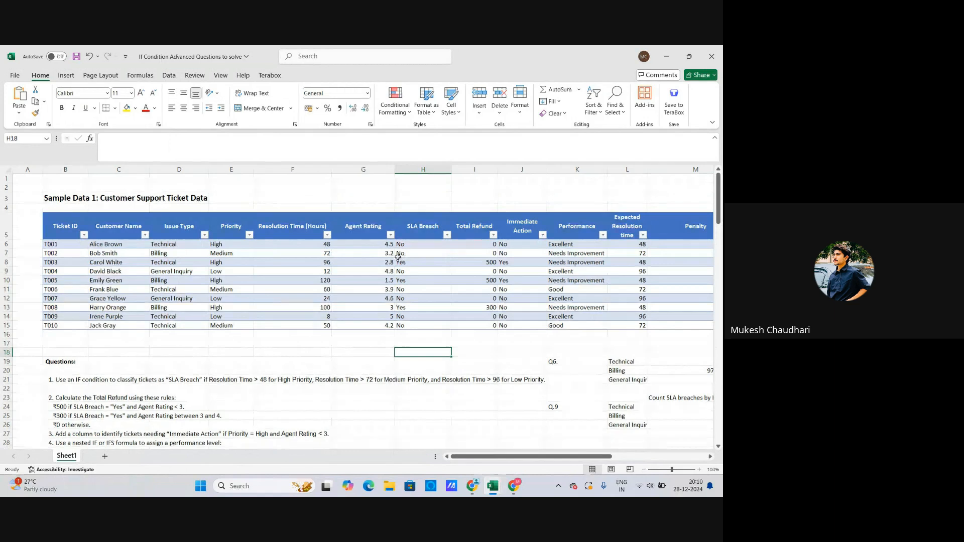
Examine the Resolution Time (Hours) values of the first three tickets in the customer support table
scroll(255, 364, "down", 1)
scroll(248, 358, "up", 1)
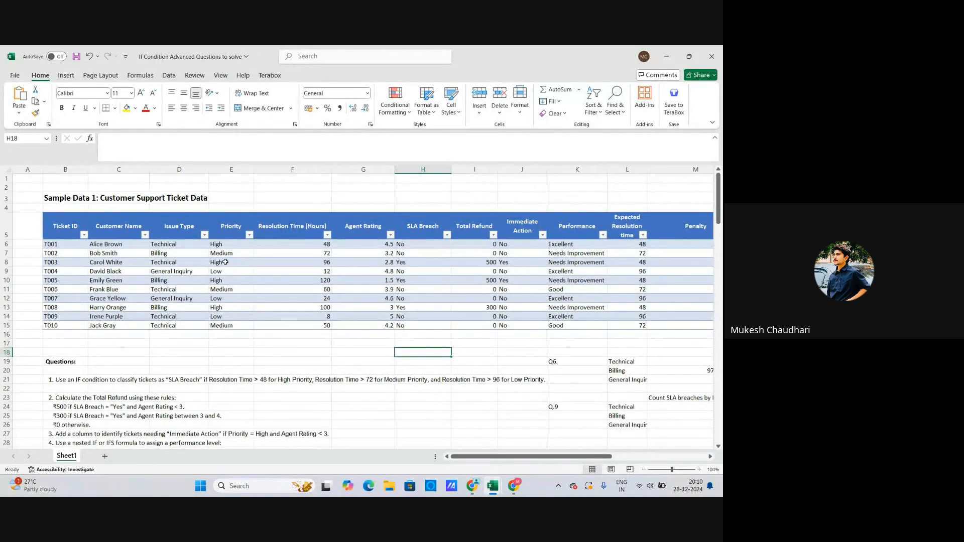
left_click(280, 250)
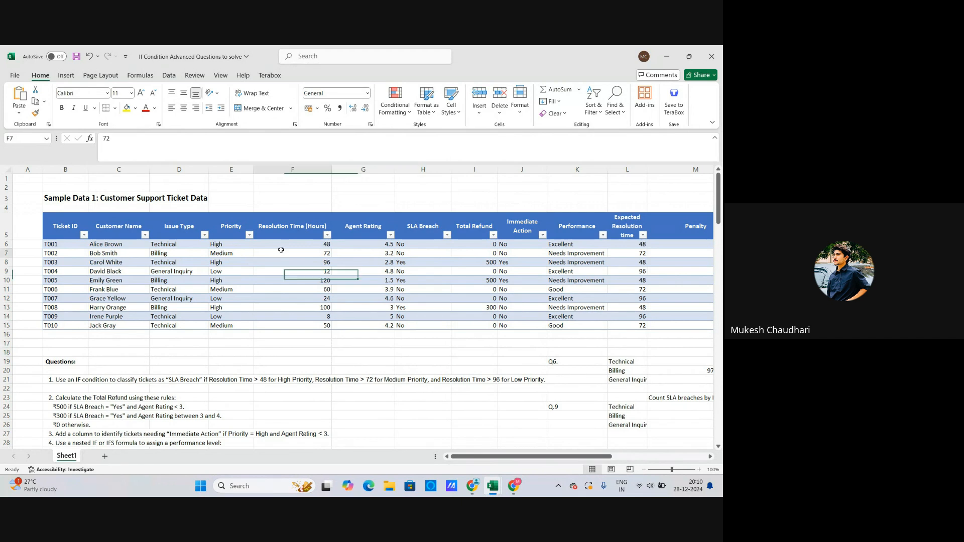
left_click(293, 242)
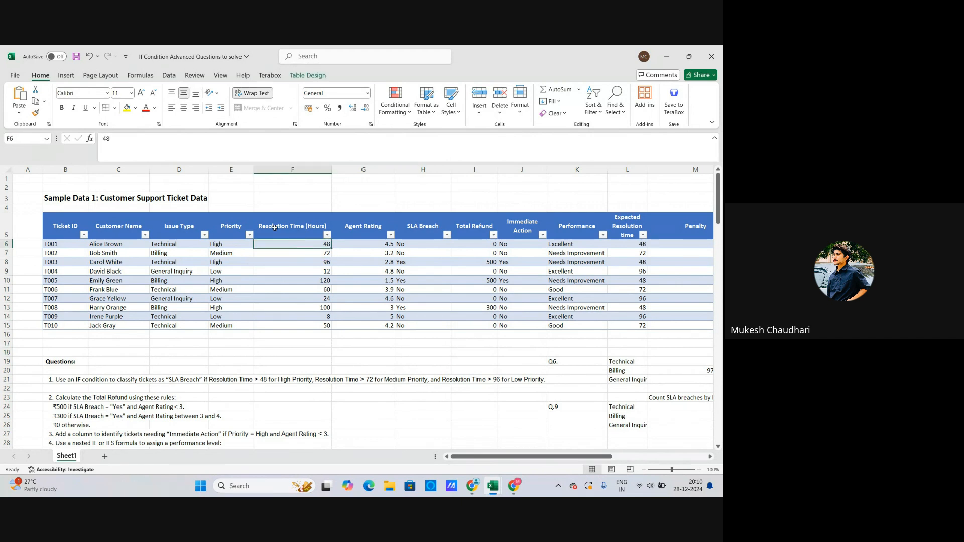
left_click(298, 253)
left_click(298, 246)
left_click(114, 246)
left_click(318, 245)
left_click(110, 254)
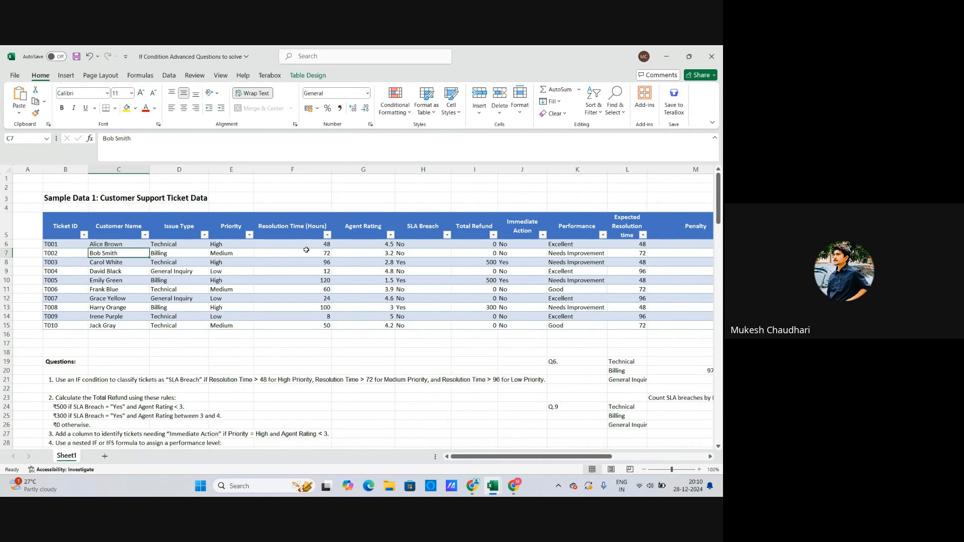
left_click(307, 254)
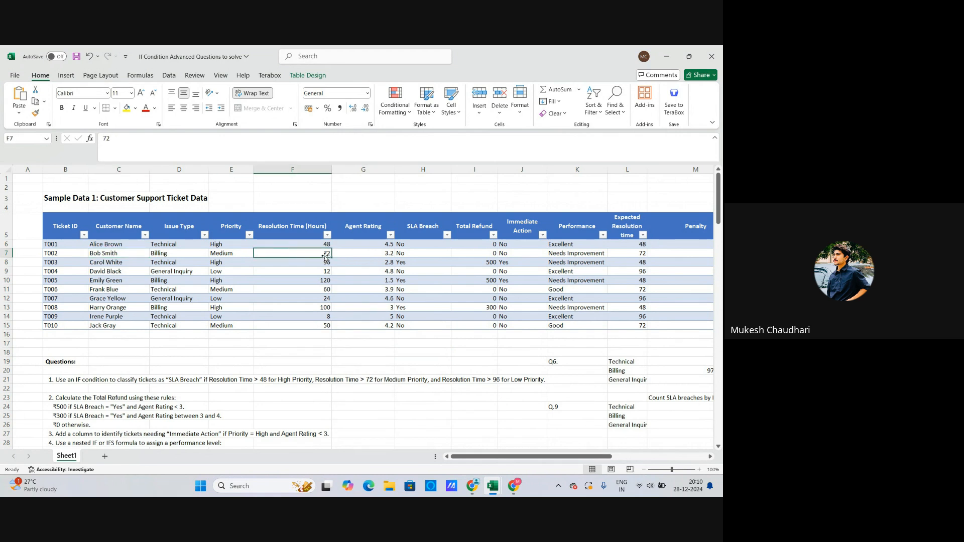
left_click(316, 263)
Examine the Agent Rating values of the first three tickets in the customer support table
left_click(372, 263)
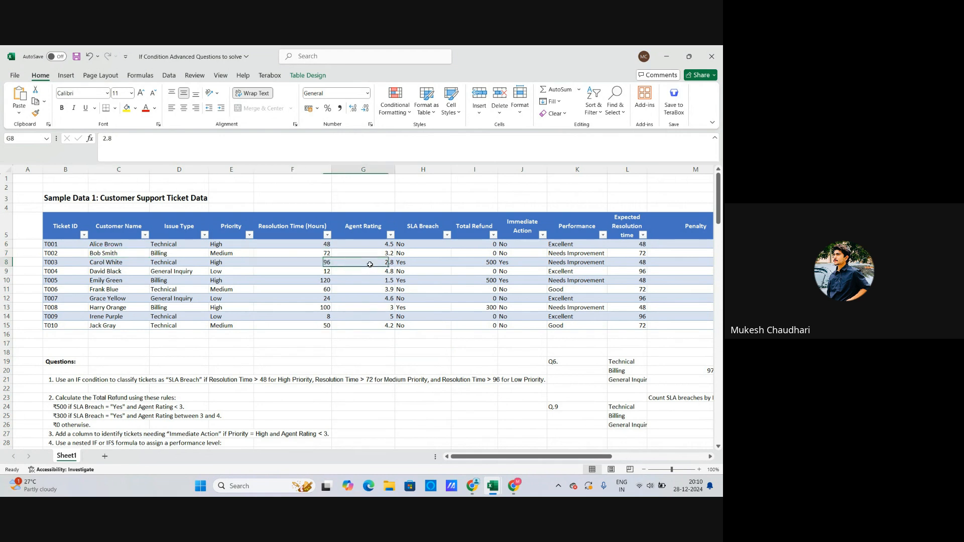
left_click(354, 244)
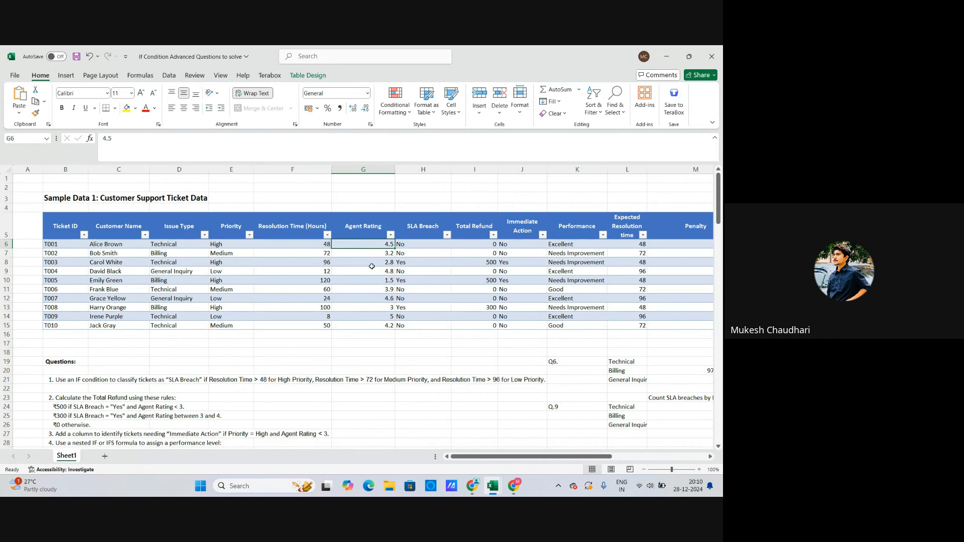
left_click(374, 260)
left_click(366, 246)
left_click(358, 263)
left_click(361, 246)
left_click(368, 256)
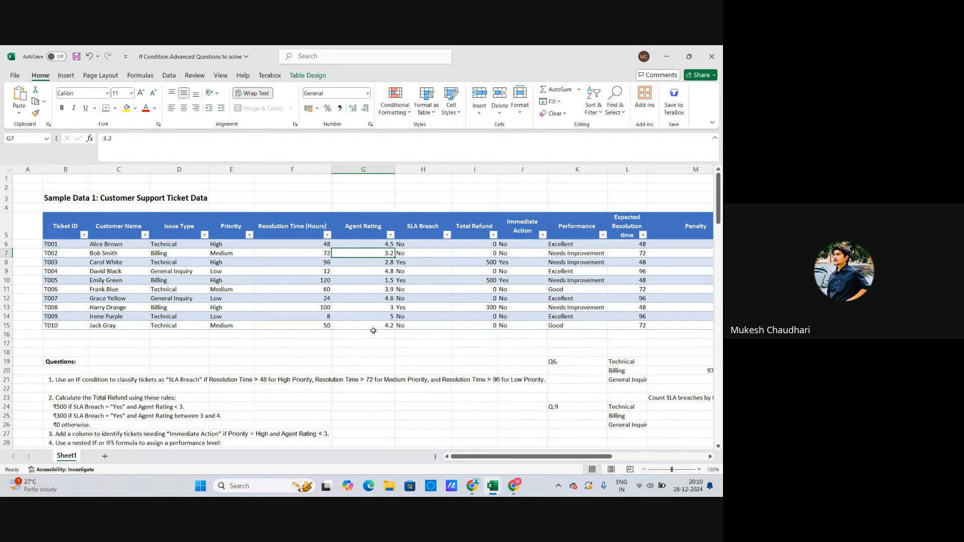
scroll(373, 331, "down", 1)
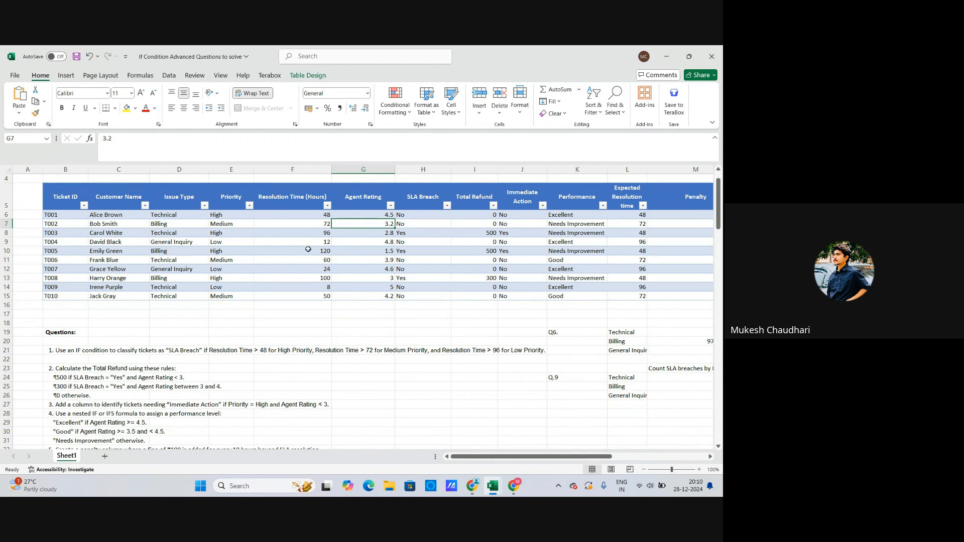
scroll(309, 249, "up", 1)
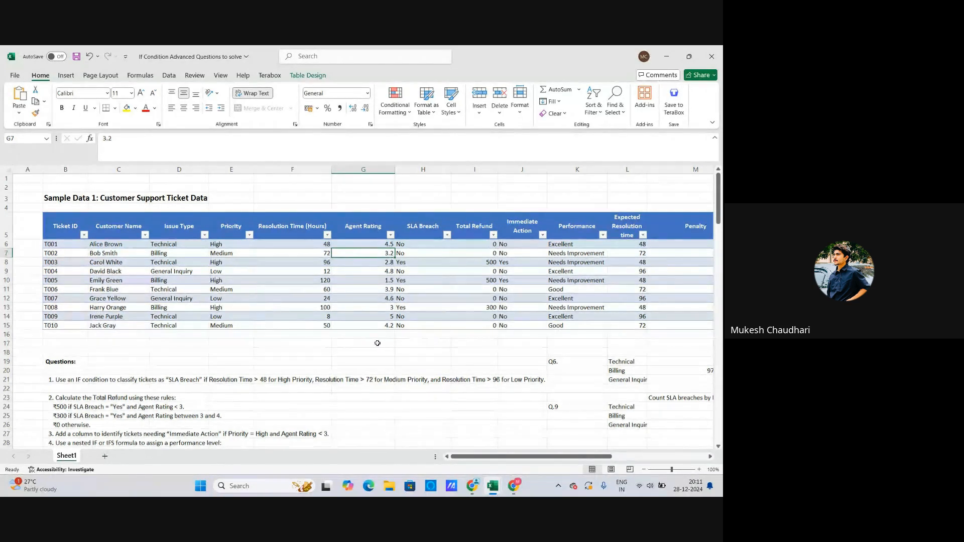
Read question 1 in row 21 on classifying tickets as "SLA Breach" with an IF condition
scroll(374, 342, "down", 1)
left_click(74, 351)
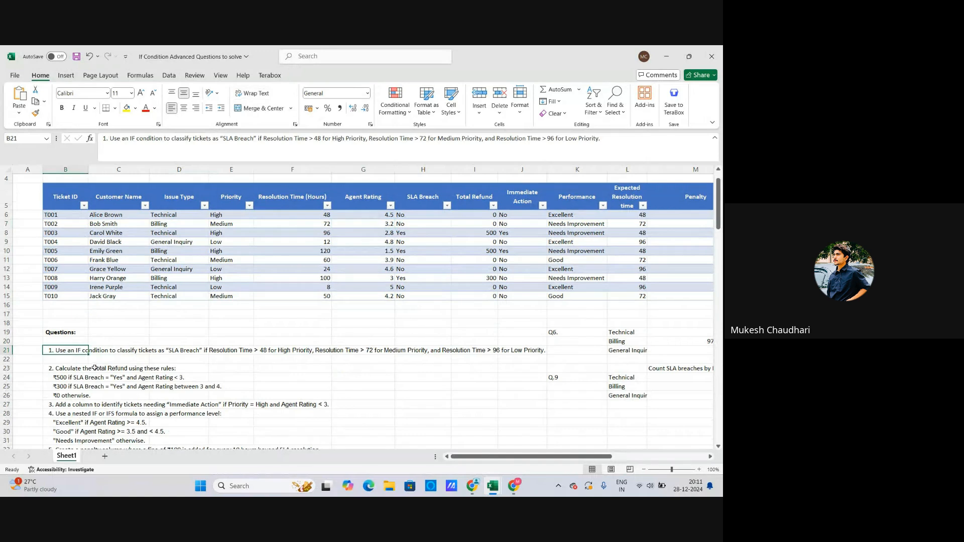
left_click(168, 359)
left_click(100, 352)
left_click(60, 353)
left_click(518, 354)
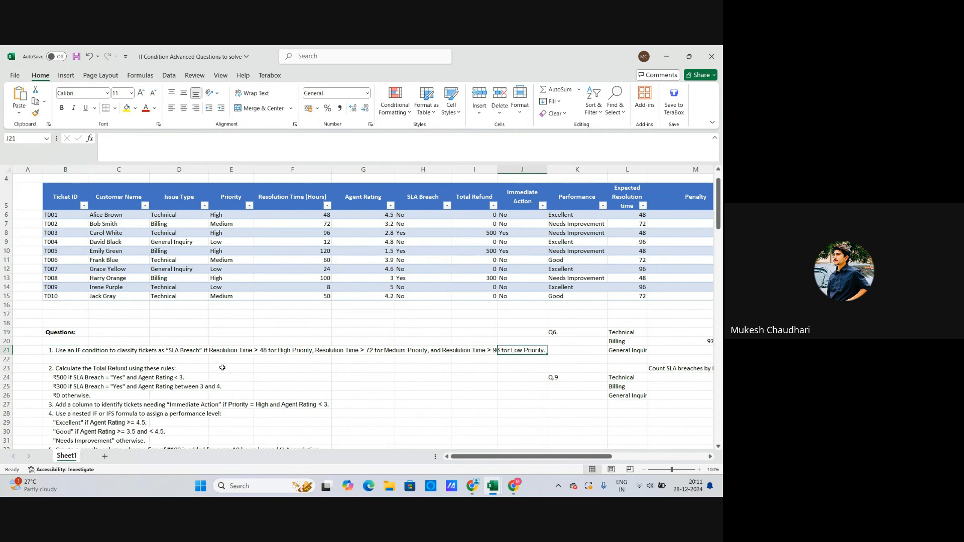
left_click(99, 352)
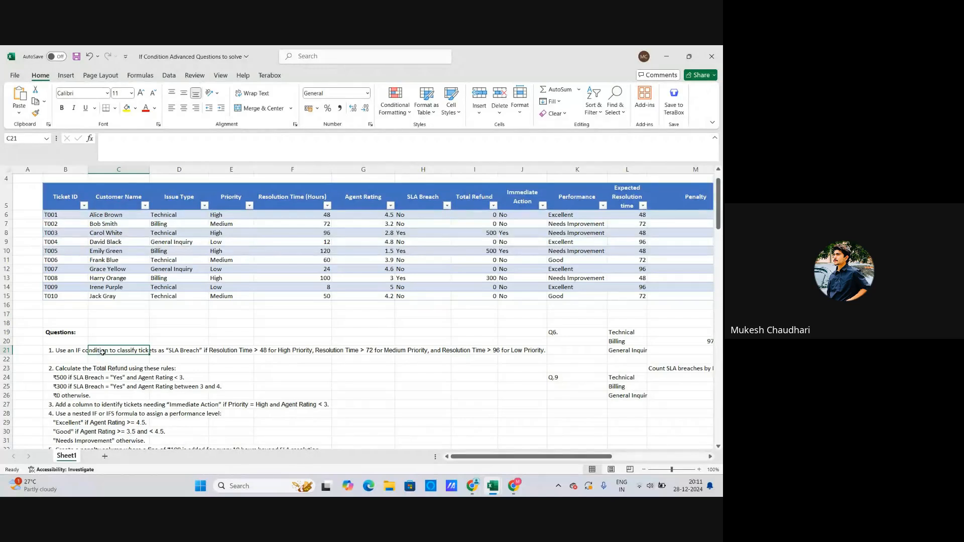
left_click(258, 352)
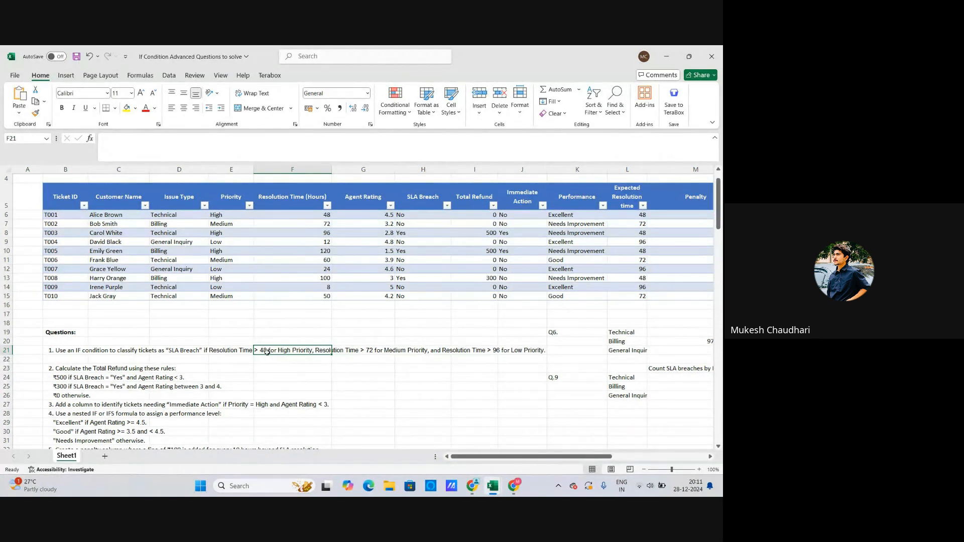
Compare ticket T001's priority and resolution time with question 1's SLA limits for High, Medium and Low priority
left_click(73, 219)
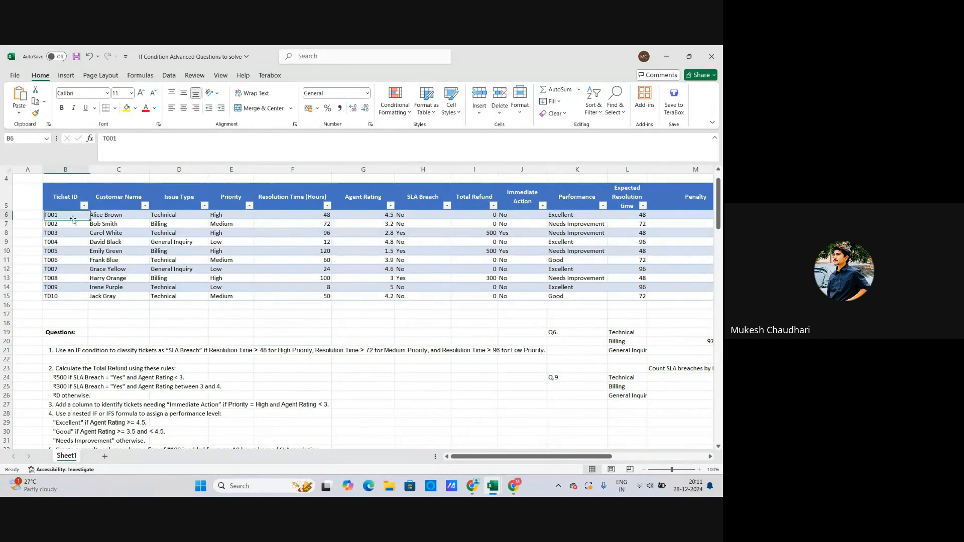
left_click(296, 216)
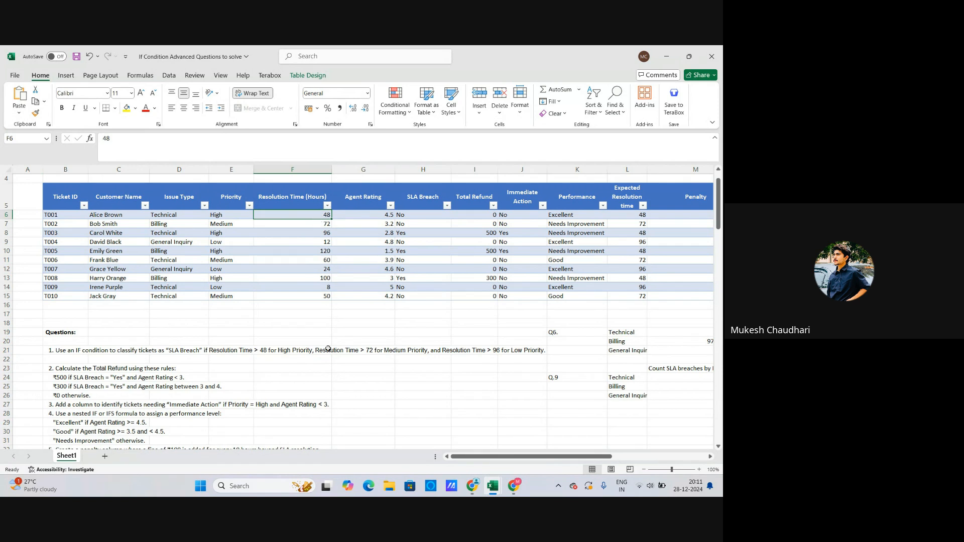
left_click(310, 352)
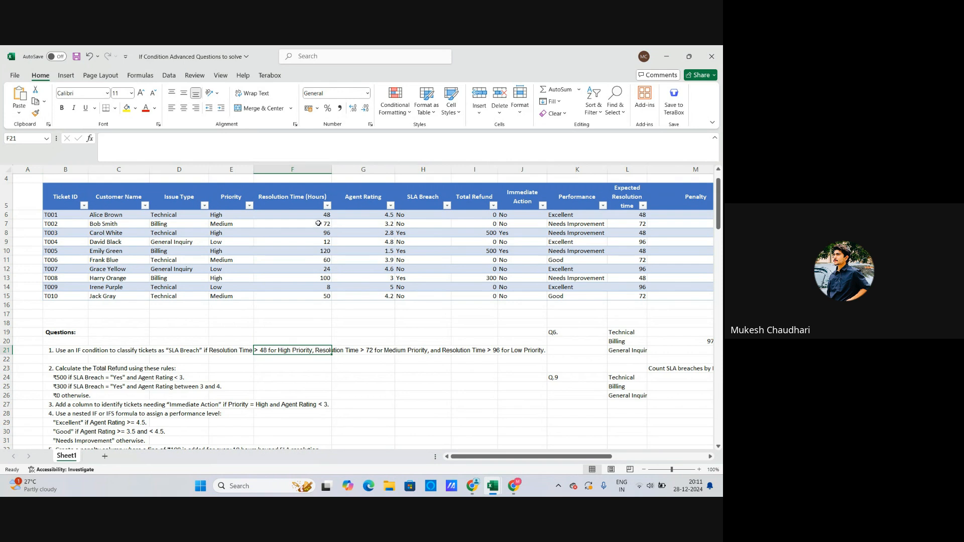
left_click(225, 217)
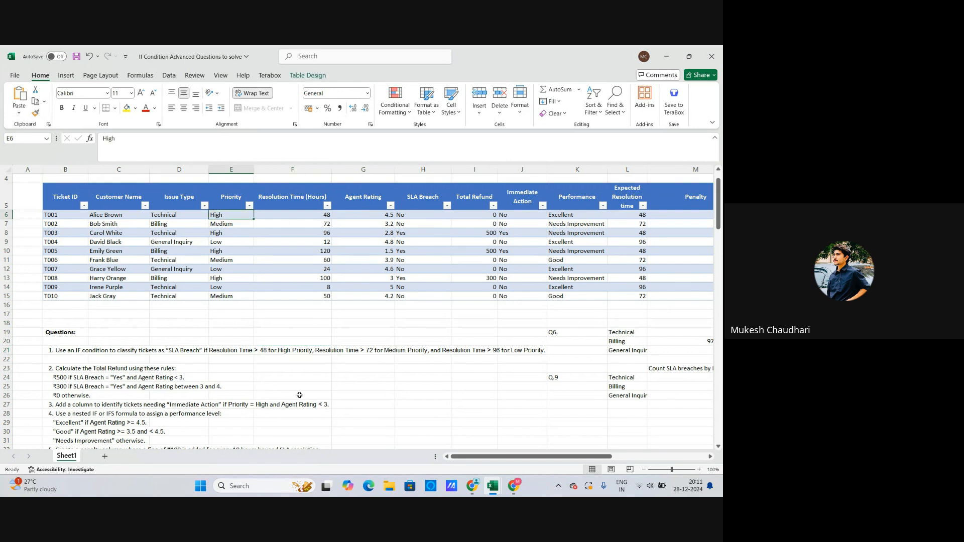
left_click(159, 356)
left_click(230, 215)
left_click(387, 353)
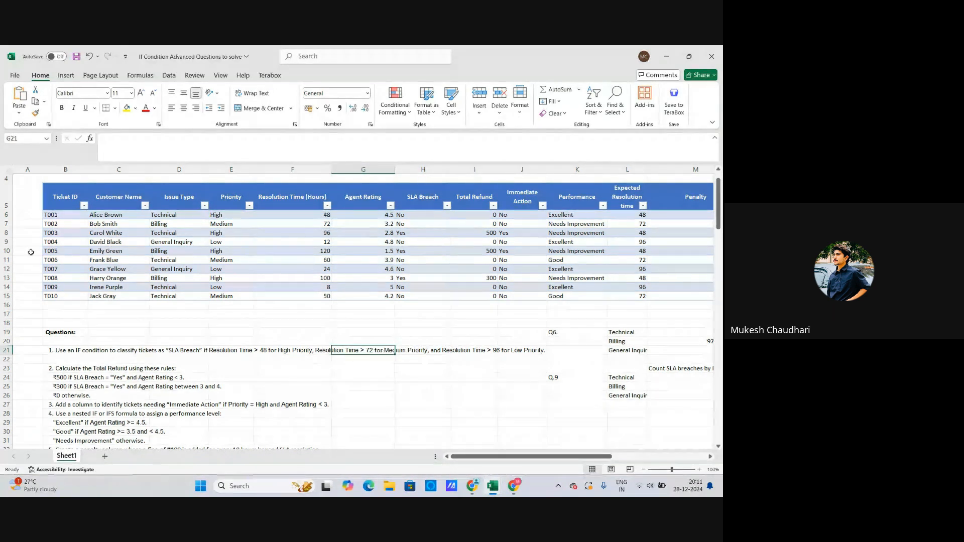
left_click(494, 351)
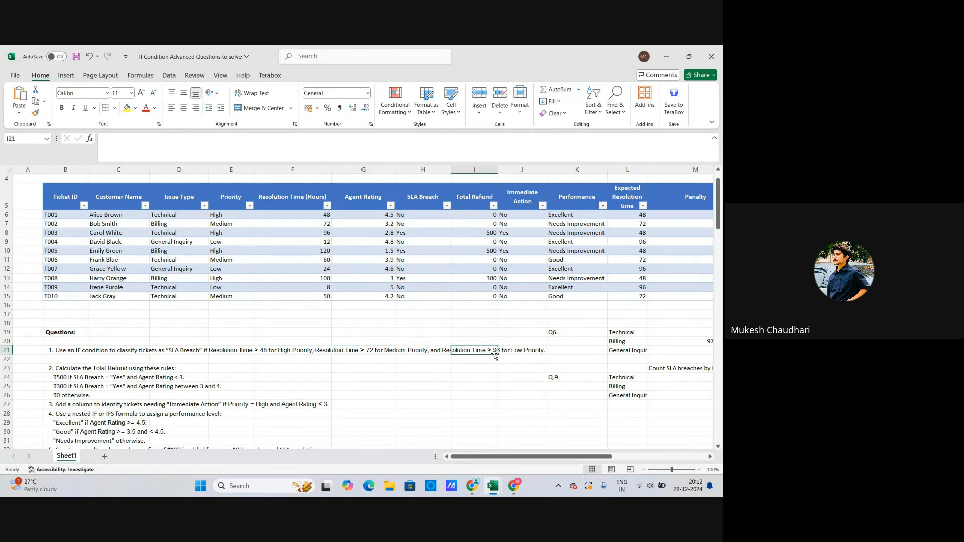
left_click(531, 351)
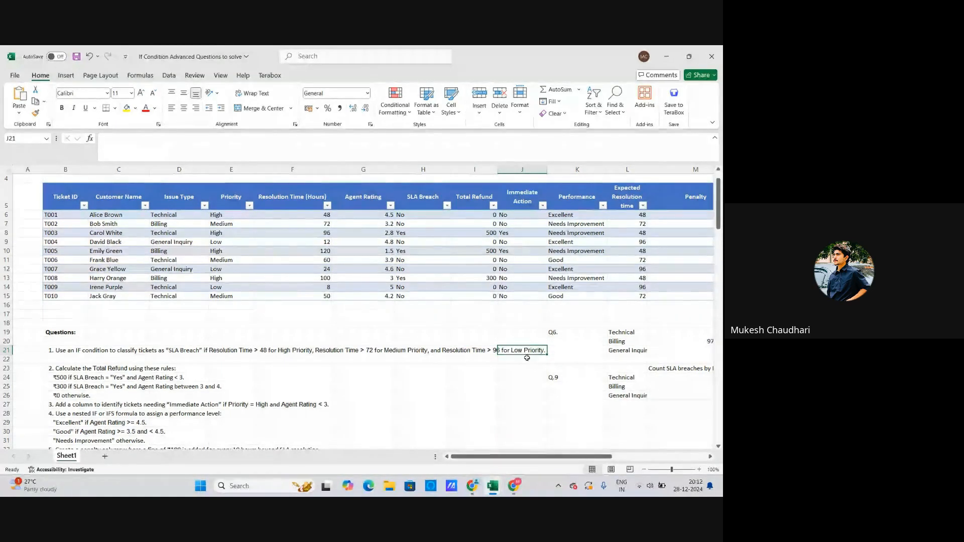
left_click(480, 353)
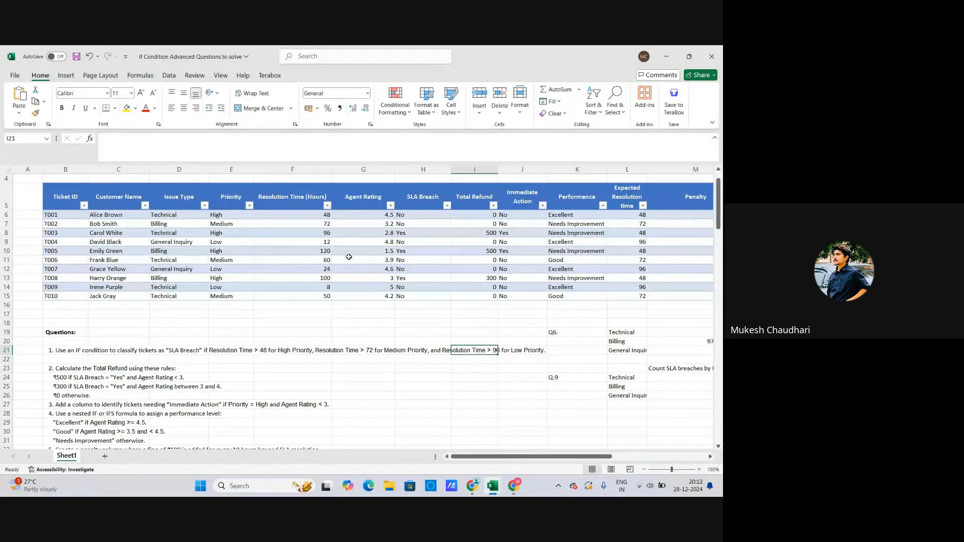
left_click(79, 352)
Open the SLA Breach formula in H6 and examine its IF arguments, nested OR and AND tests, and "Yes"/"No" outputs
left_click(419, 215)
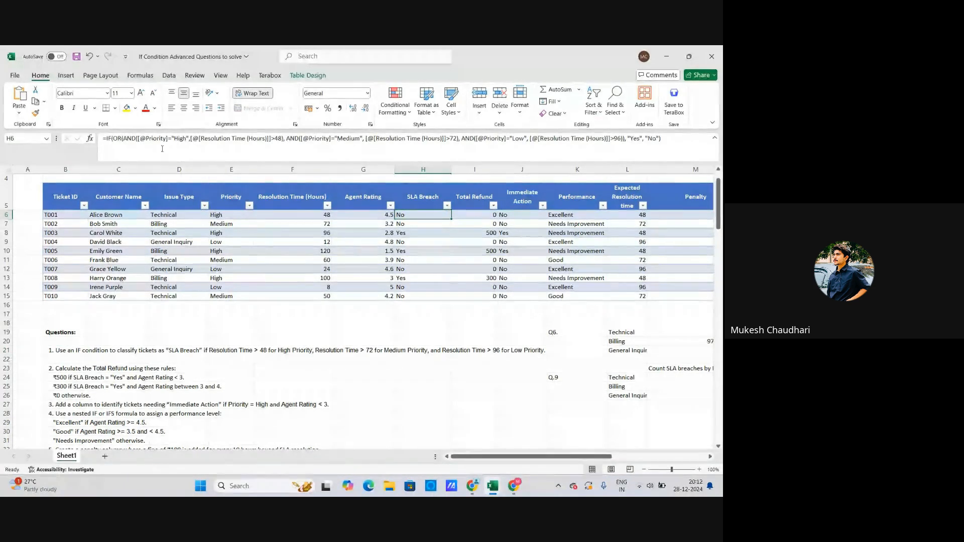
left_click(670, 140)
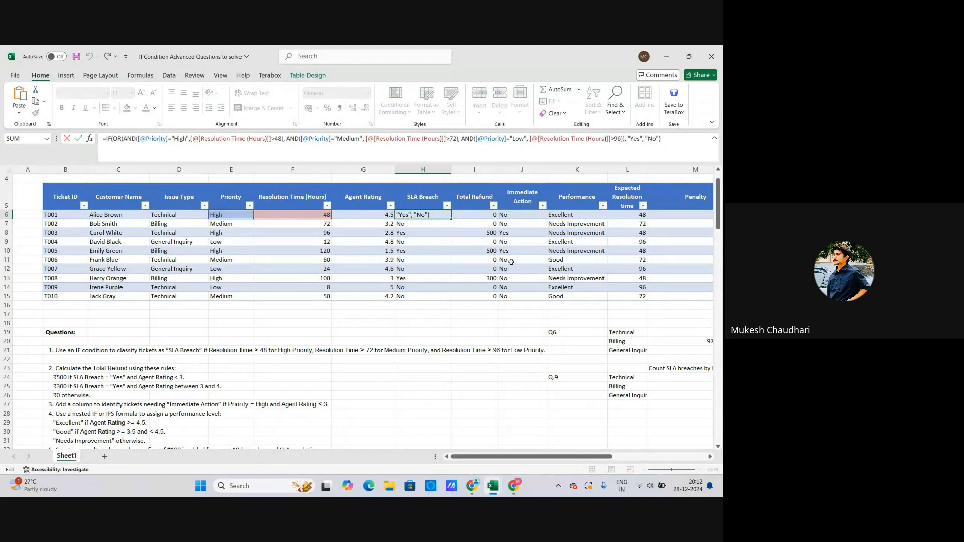
left_click(111, 141)
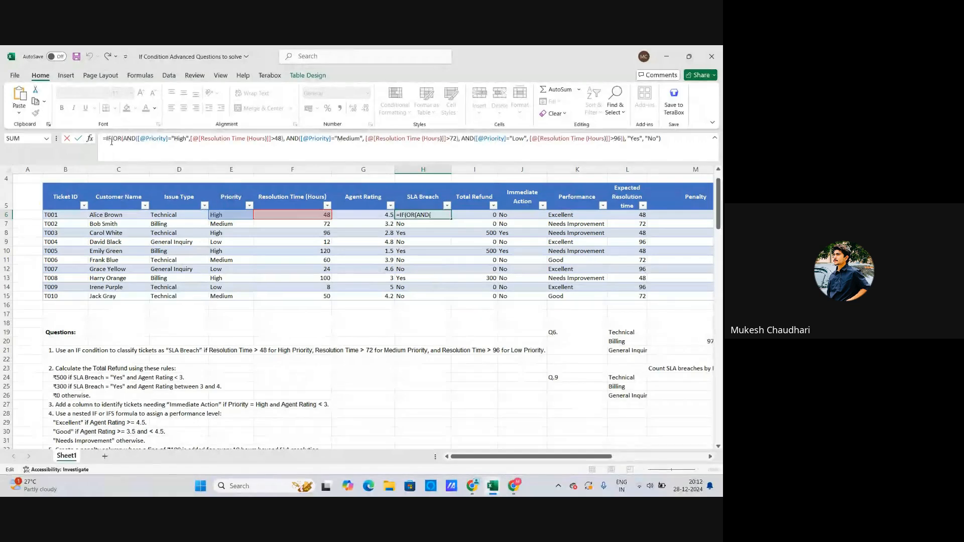
left_click(116, 141)
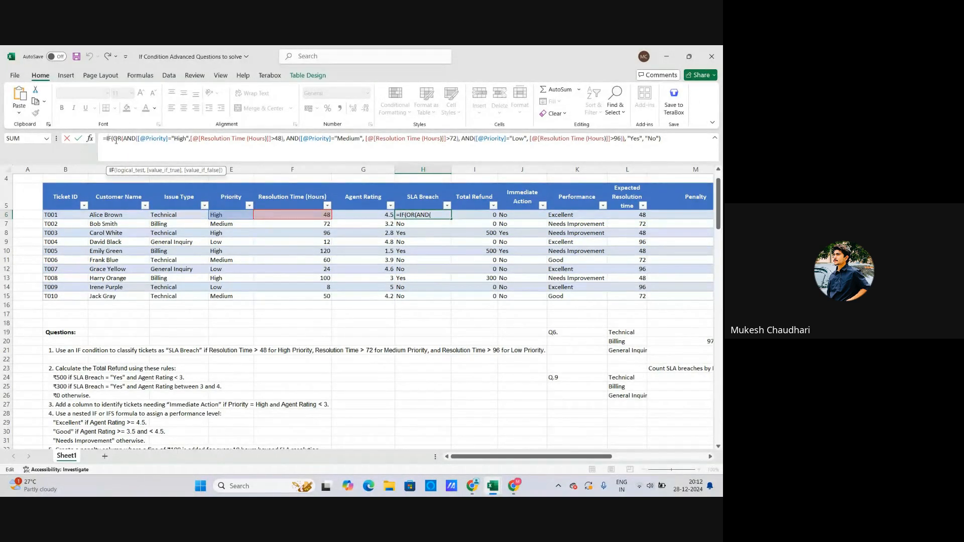
left_click(117, 140)
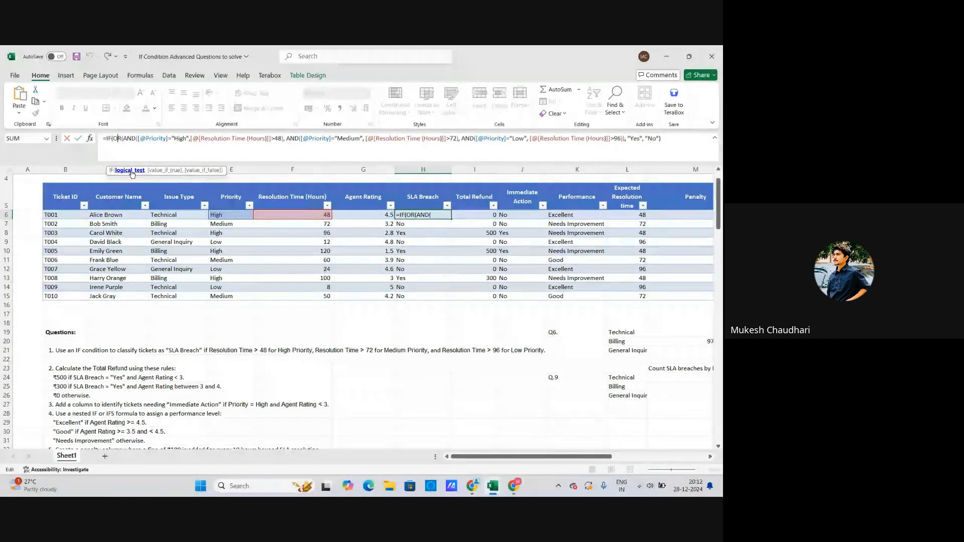
left_click(168, 139)
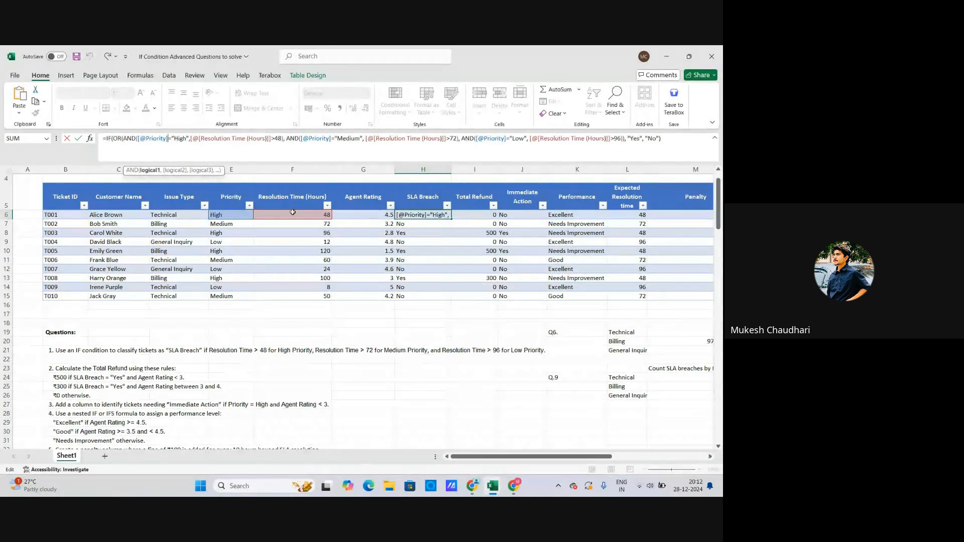
left_click(179, 139)
left_click(282, 140)
type(")")
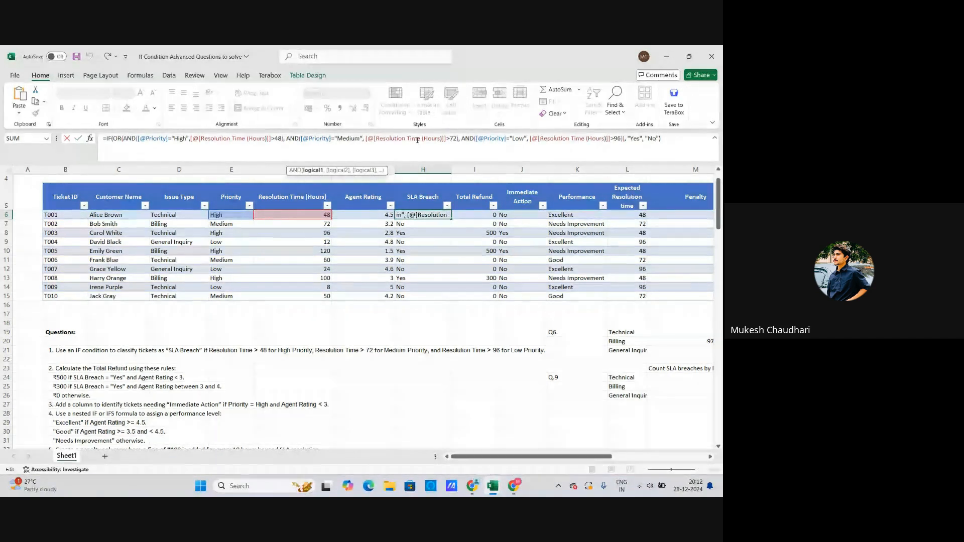
left_click(417, 139)
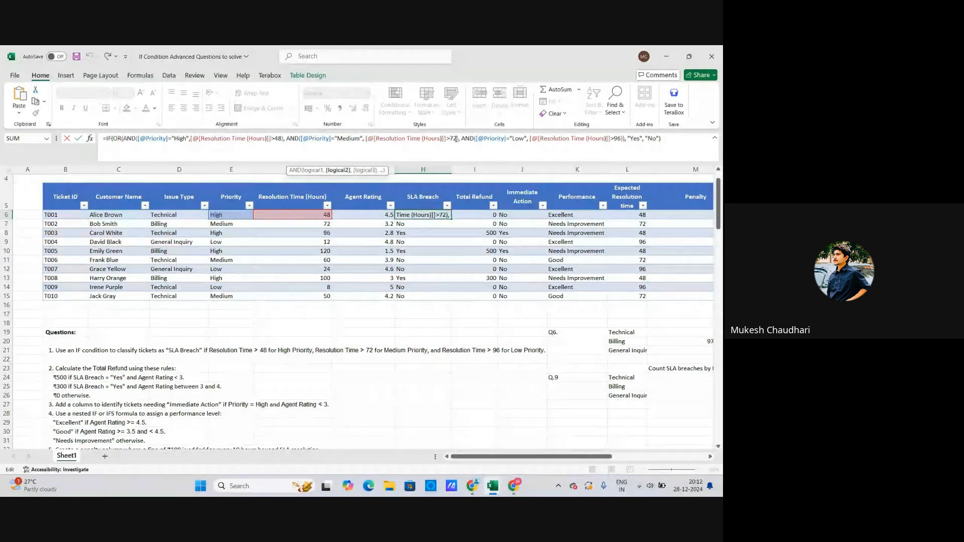
left_click(655, 139)
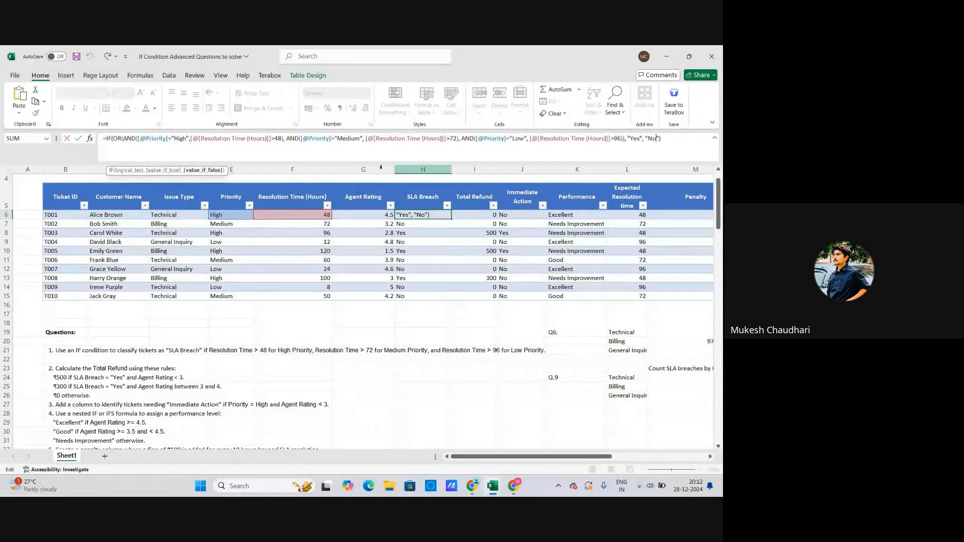
Examine the High, Medium and Low priority AND tests in the H6 SLA Breach formula, leaving the formula as it is
left_click(236, 139)
left_click(348, 139)
left_click(432, 138)
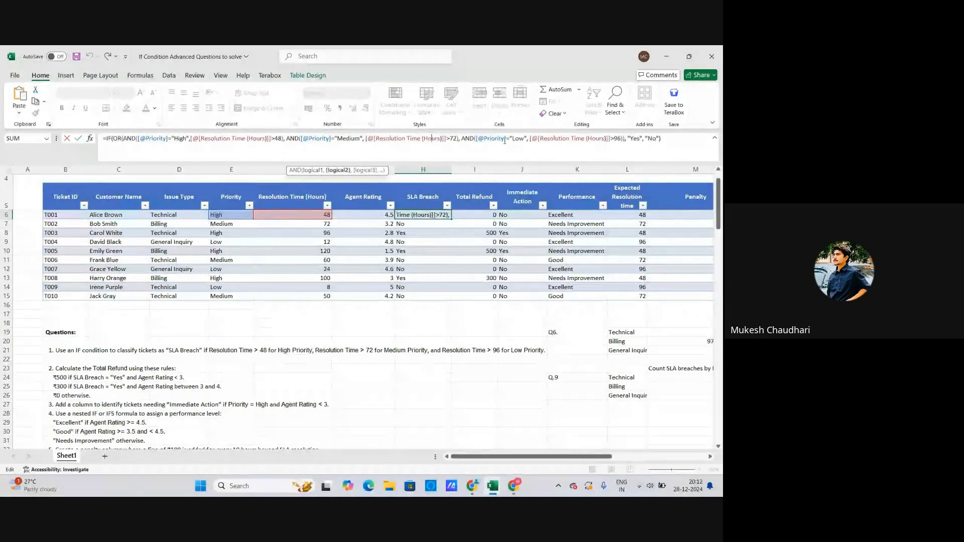
left_click(542, 139)
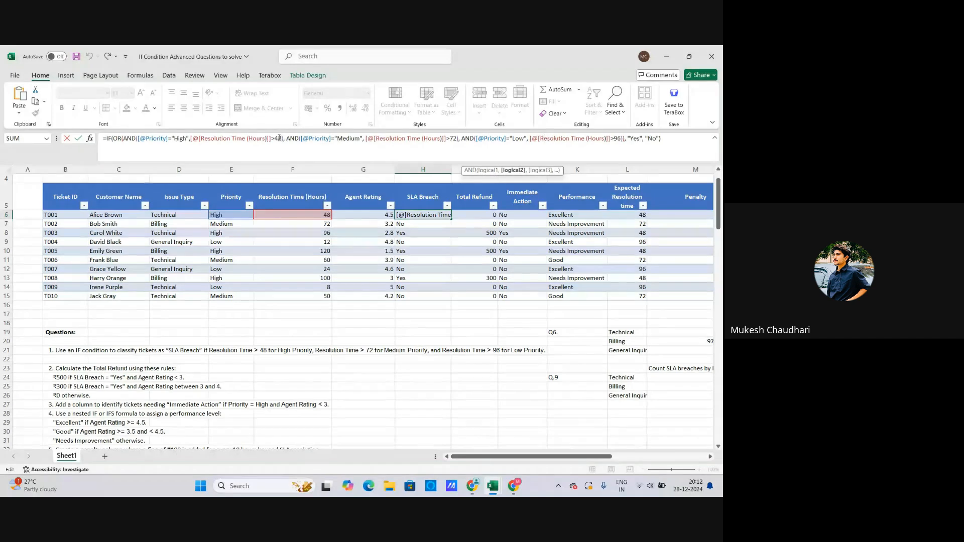
left_click(234, 138)
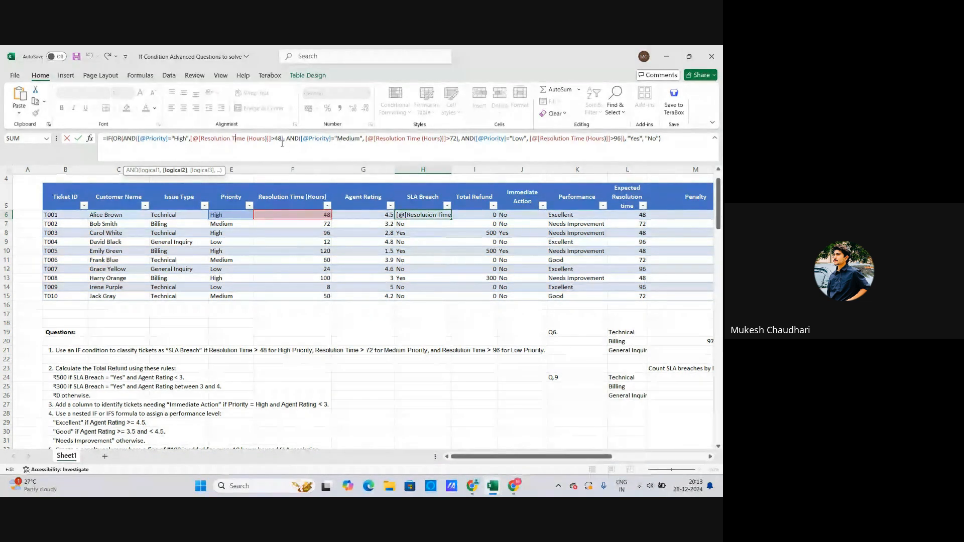
left_click(174, 139)
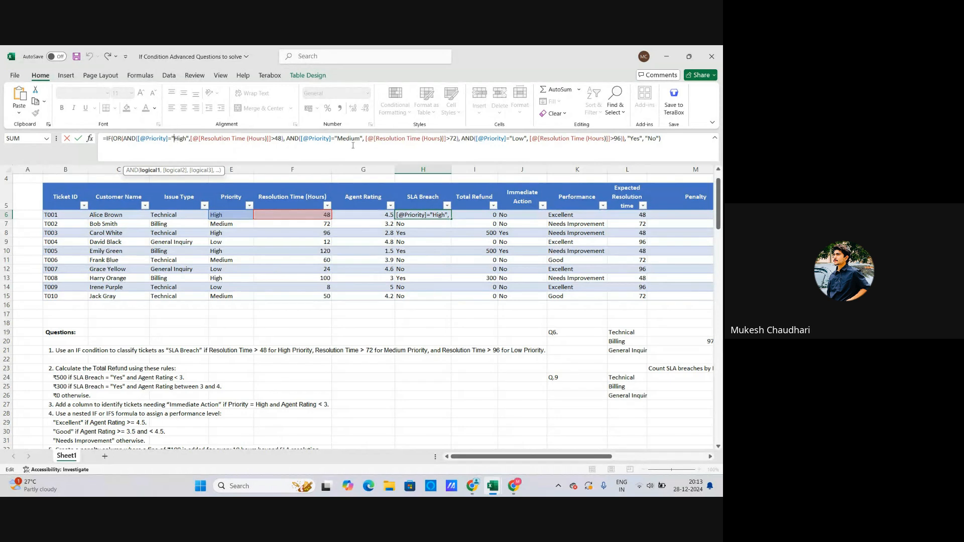
key("Return")
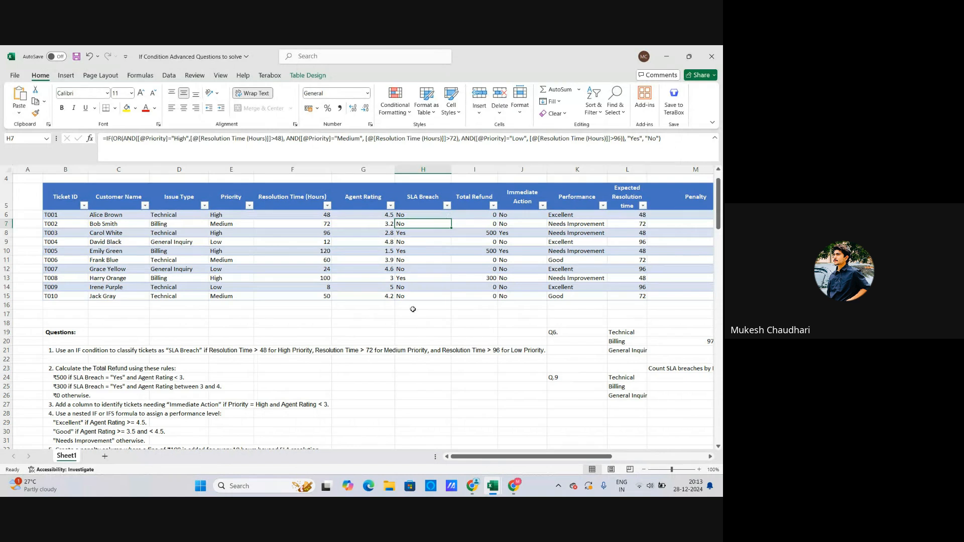
Read through the list of questions below the ticket table, from the SLA Breach task to the penalty amount task
scroll(360, 356, "down", 1)
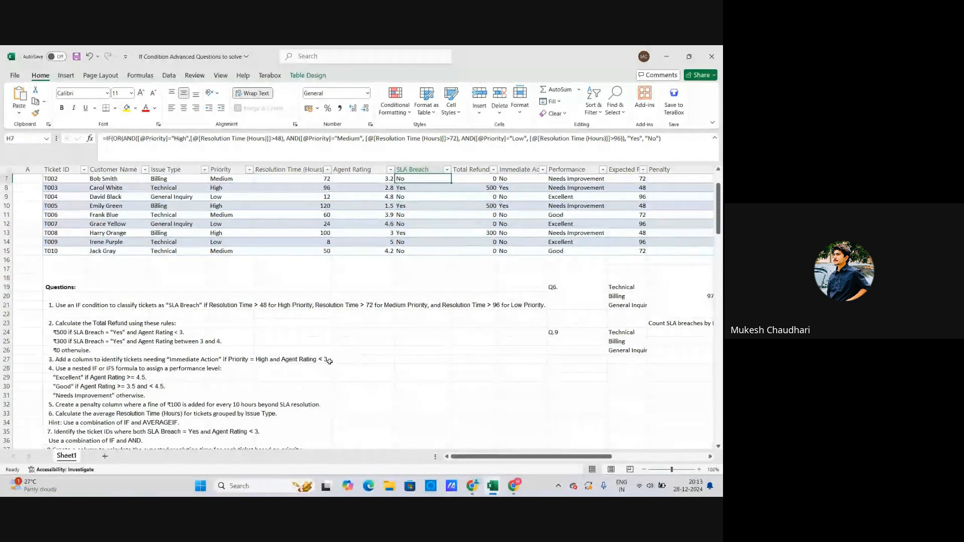
left_click(231, 306)
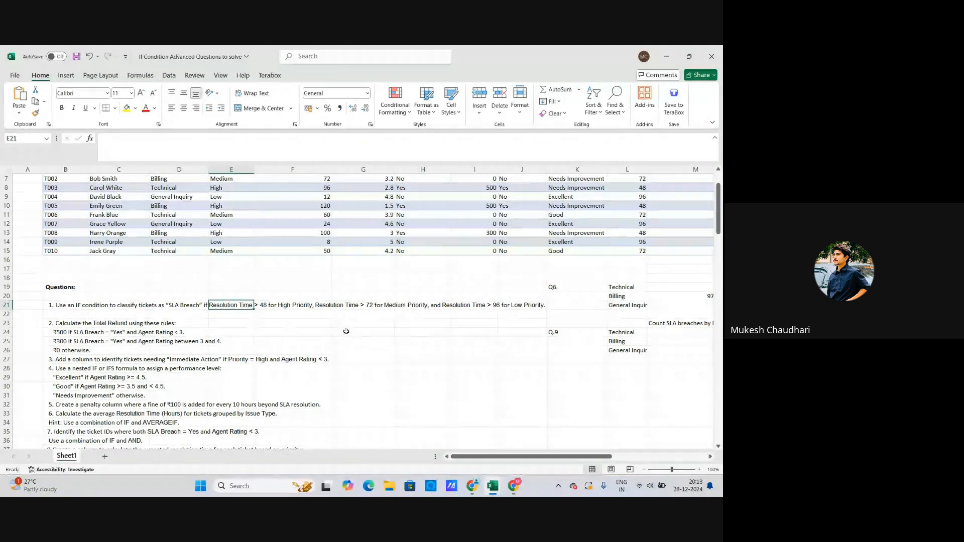
scroll(201, 349, "down", 1)
scroll(119, 355, "up", 1)
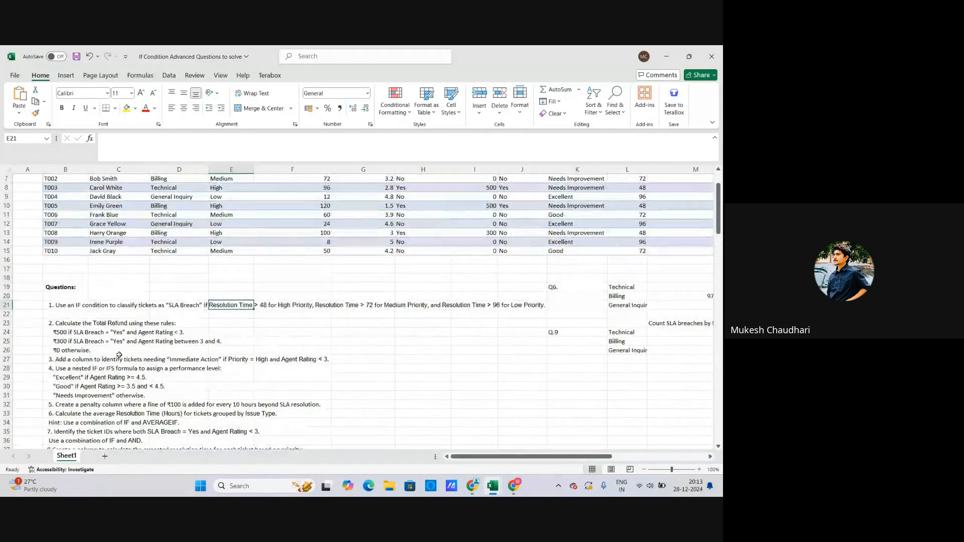
scroll(82, 353, "down", 2)
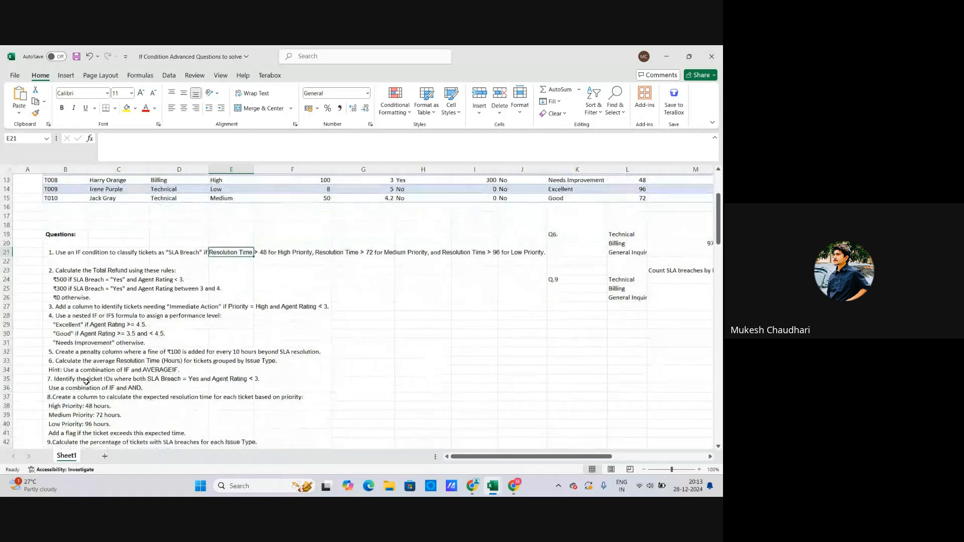
scroll(89, 368, "up", 1)
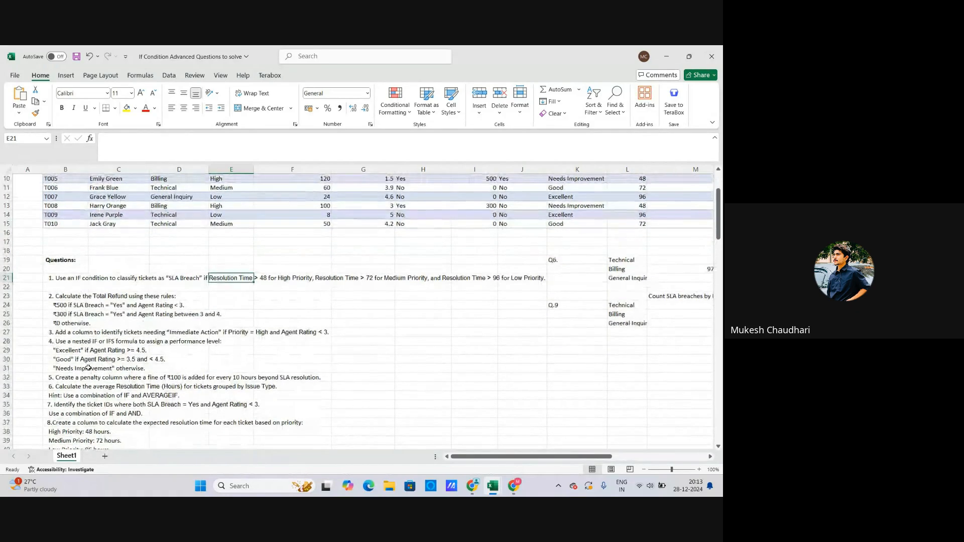
scroll(88, 368, "up", 1)
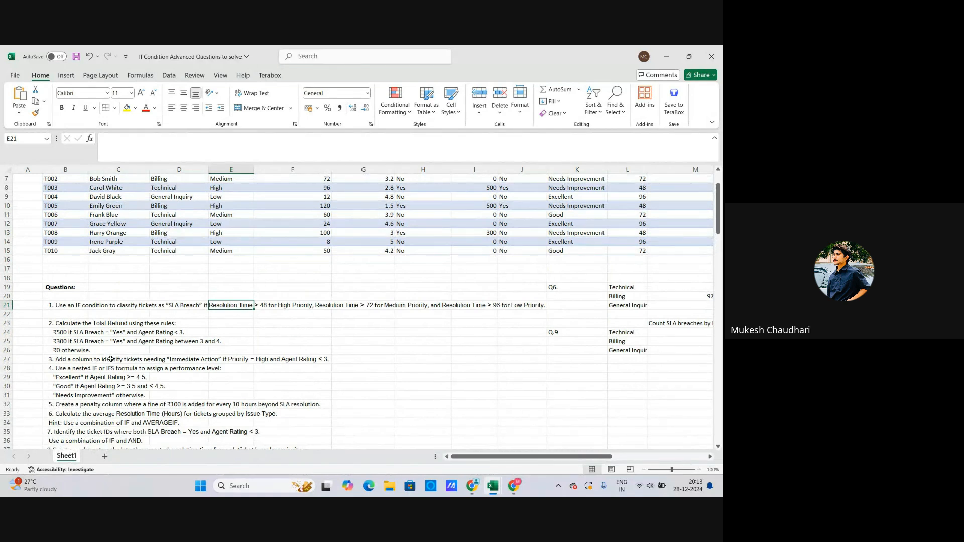
scroll(95, 367, "down", 3)
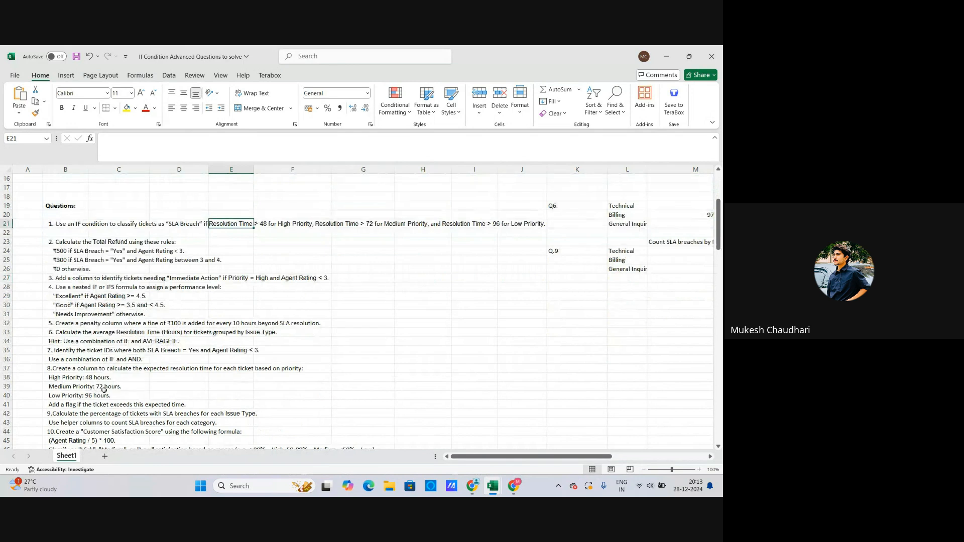
scroll(123, 379, "down", 1)
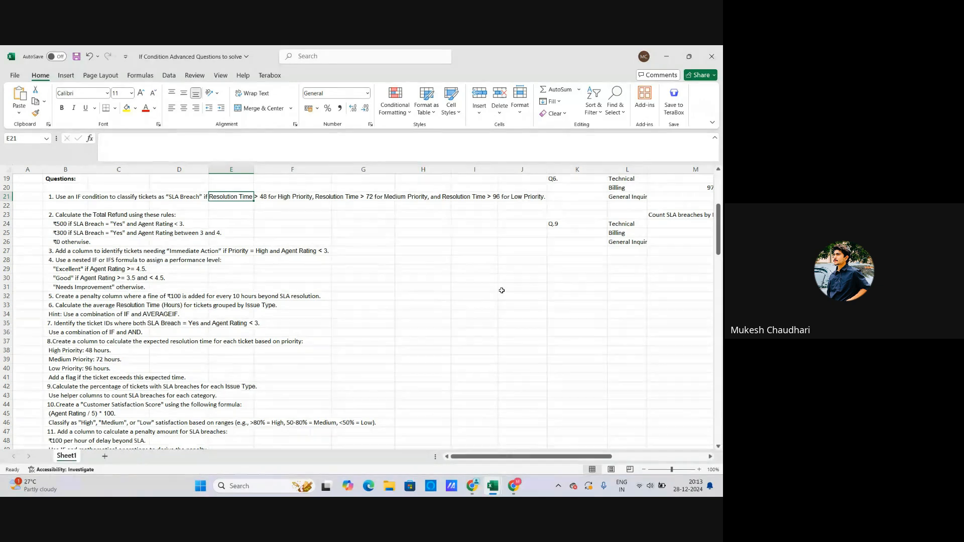
Examine the Q.9 helper table's issue types, Technical, Billing and General Inquiry, alongside the ticket table's Issue Type column
scroll(502, 290, "up", 6)
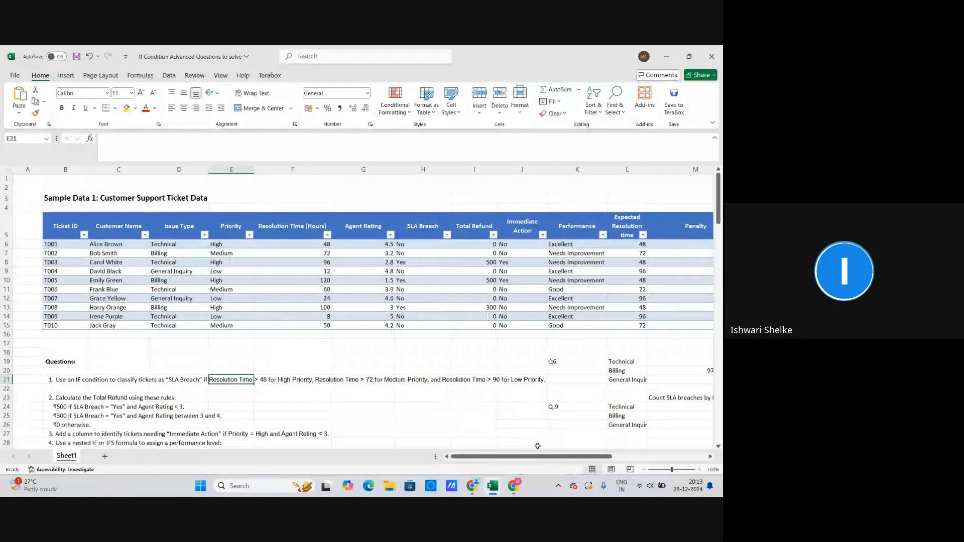
left_click_drag(538, 456, 582, 458)
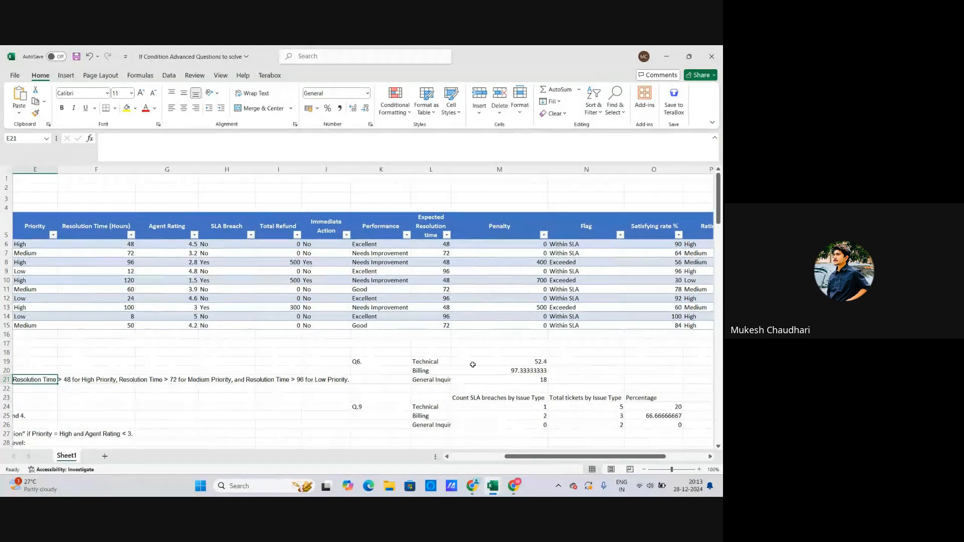
scroll(464, 360, "down", 2)
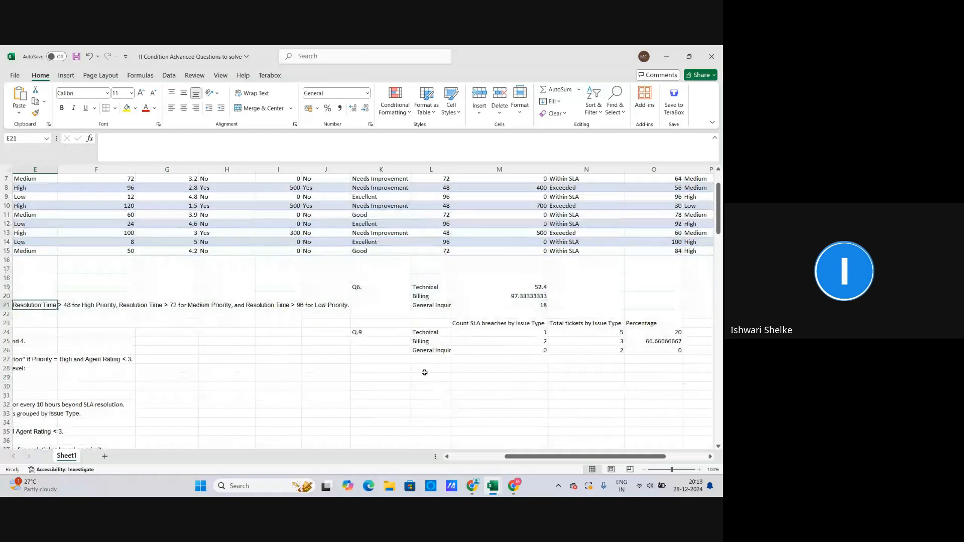
left_click(427, 332)
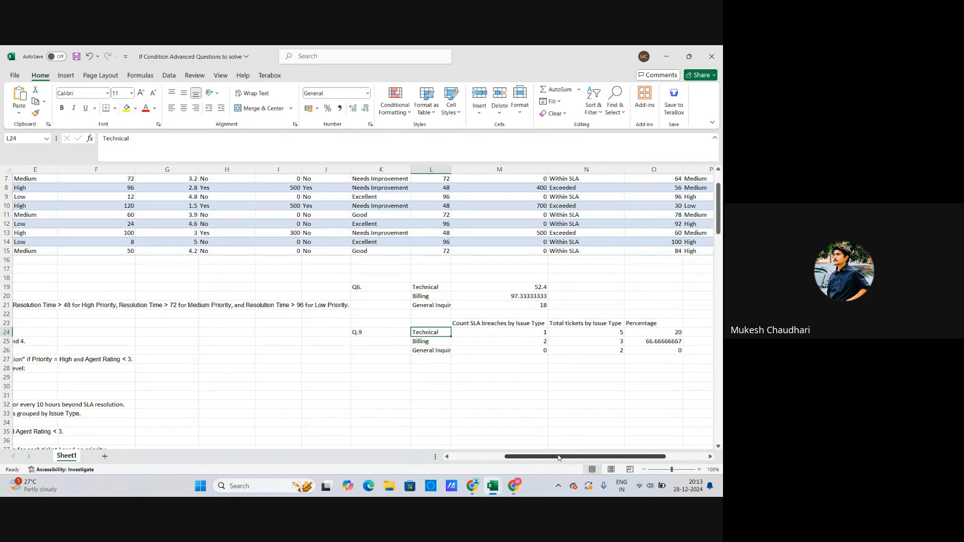
left_click_drag(558, 458, 503, 458)
scroll(179, 247, "up", 2)
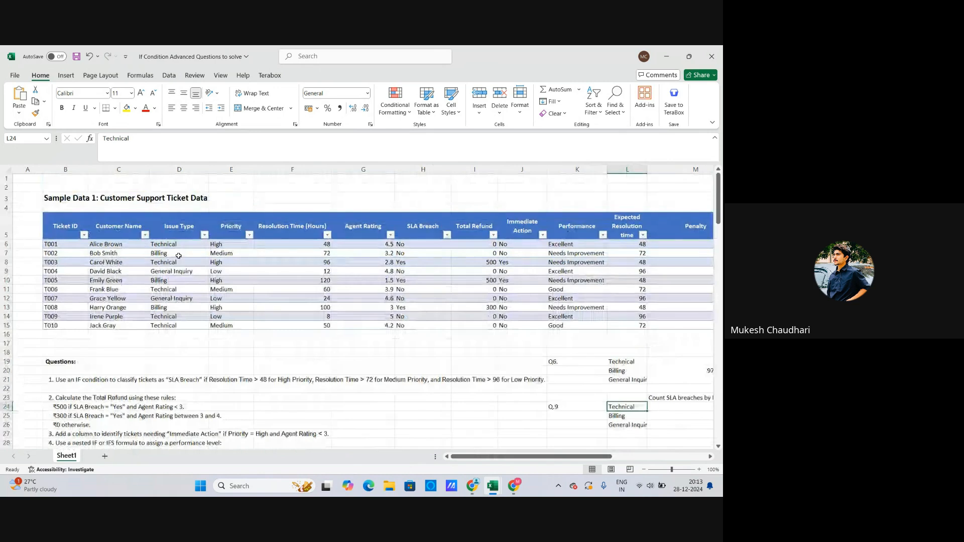
scroll(641, 393, "down", 1)
left_click(635, 390)
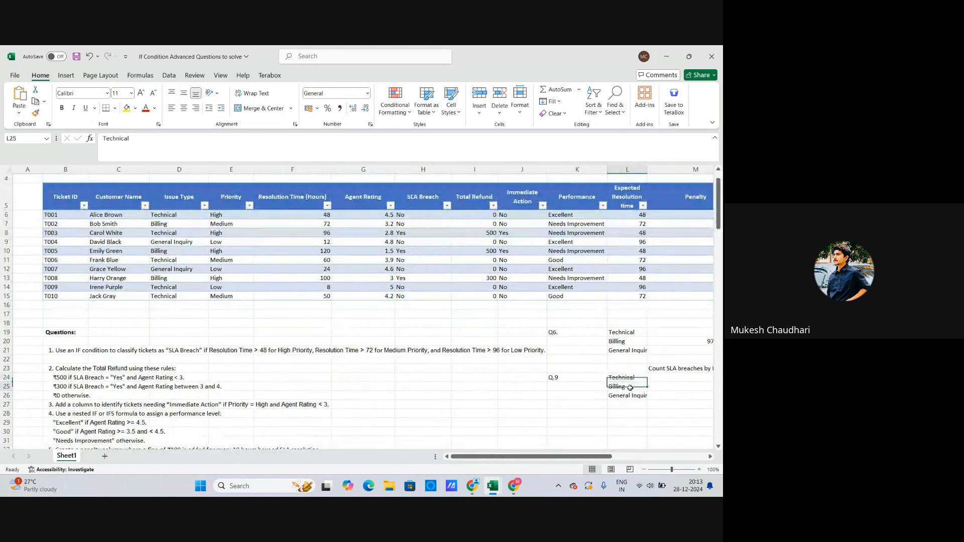
left_click(633, 397)
Inspect the COUNTIFS formulas under "Count SLA breaches by Issue Type" for Technical, Billing and General Inquiry in M24:M26
left_click_drag(600, 458, 627, 463)
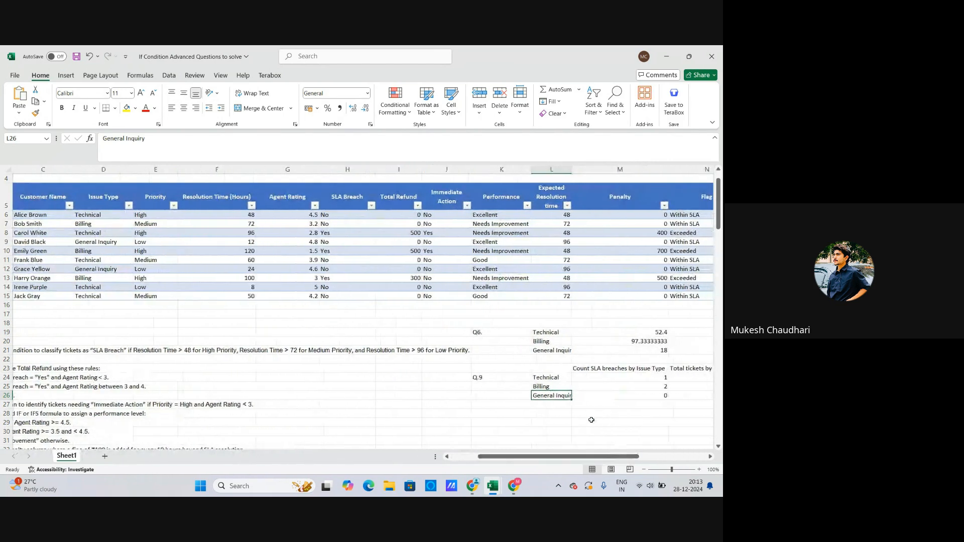
left_click(605, 381)
left_click(605, 388)
left_click(605, 396)
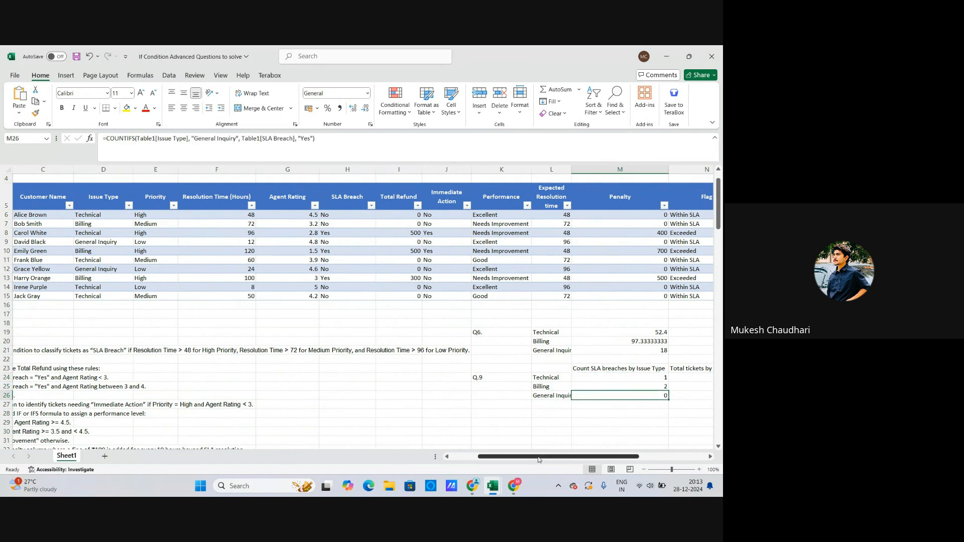
left_click_drag(539, 459, 445, 460)
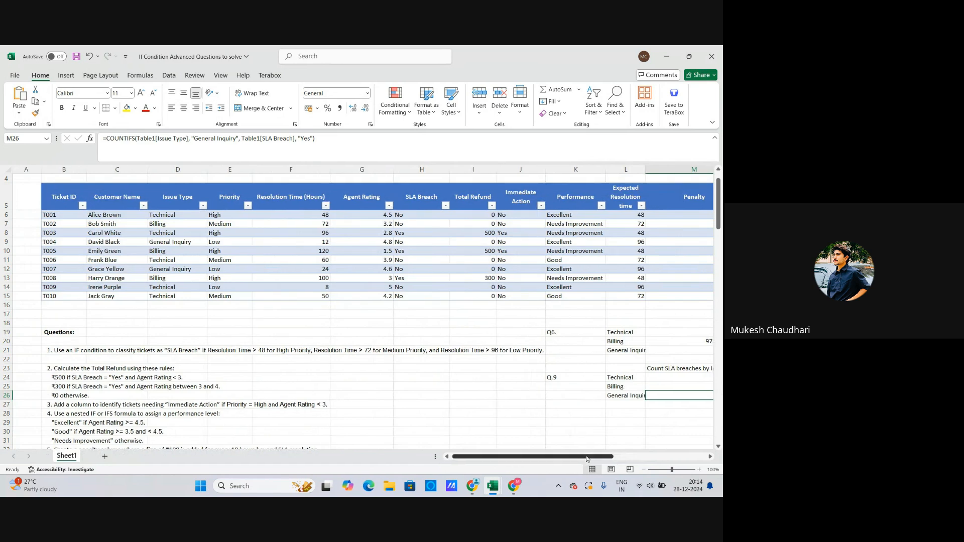
left_click_drag(587, 459, 613, 459)
left_click(616, 369)
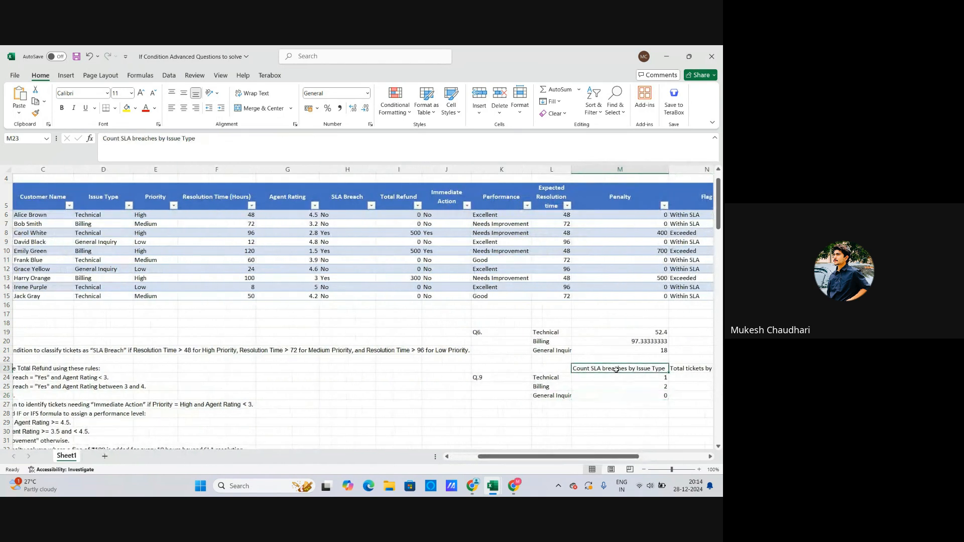
left_click(618, 385)
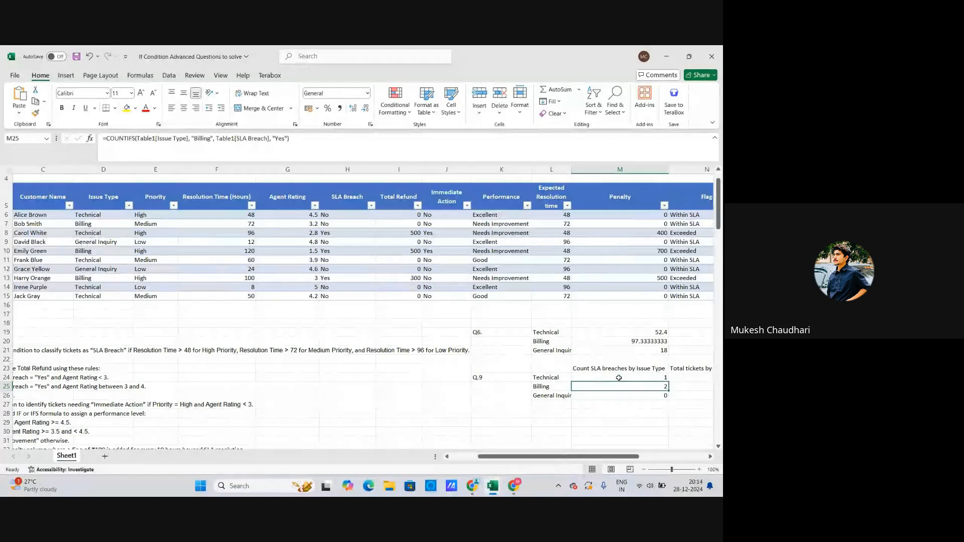
left_click(620, 378)
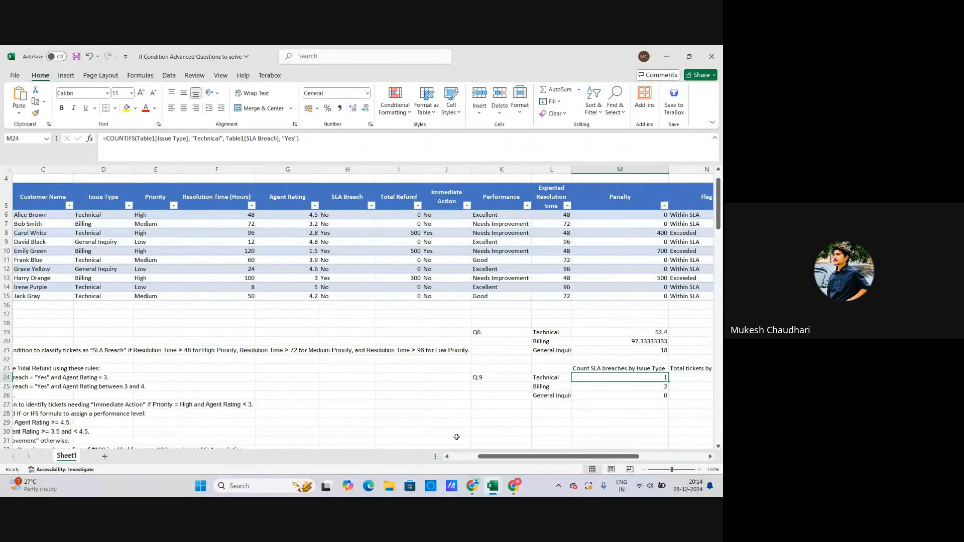
Return to the ticket table and review the SLA Breach, Agent Rating and Resolution Time values of tickets T001 and T002
left_click_drag(482, 457, 455, 456)
scroll(225, 427, "down", 2)
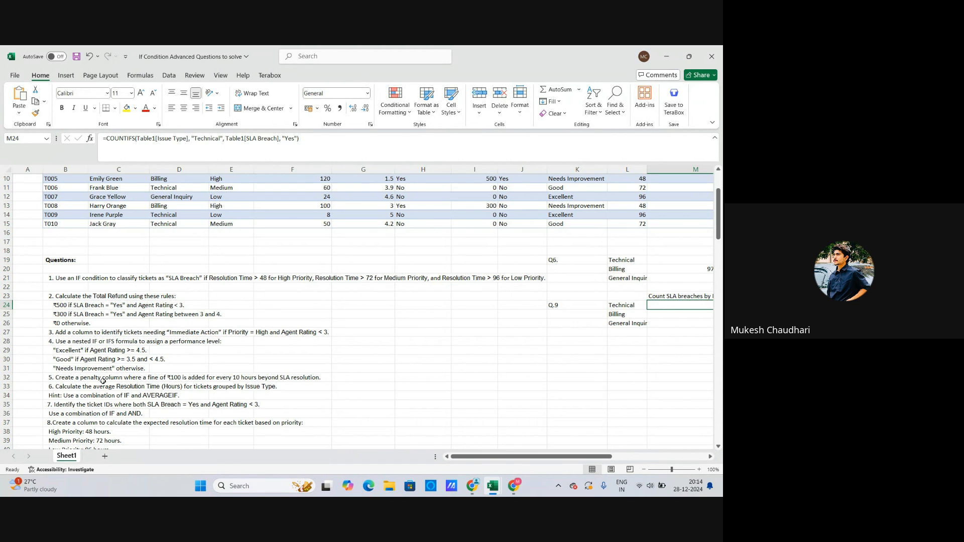
scroll(516, 293, "up", 3)
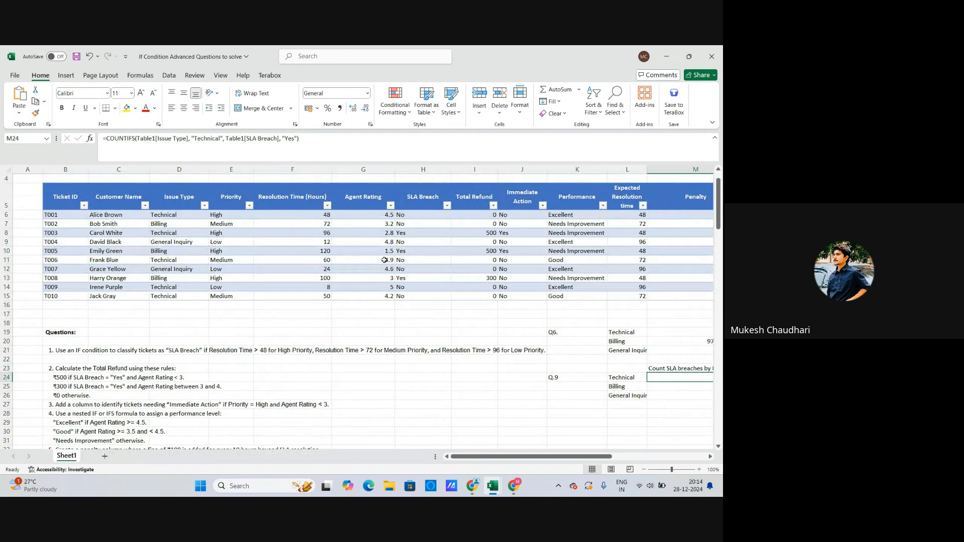
left_click(401, 225)
left_click(374, 214)
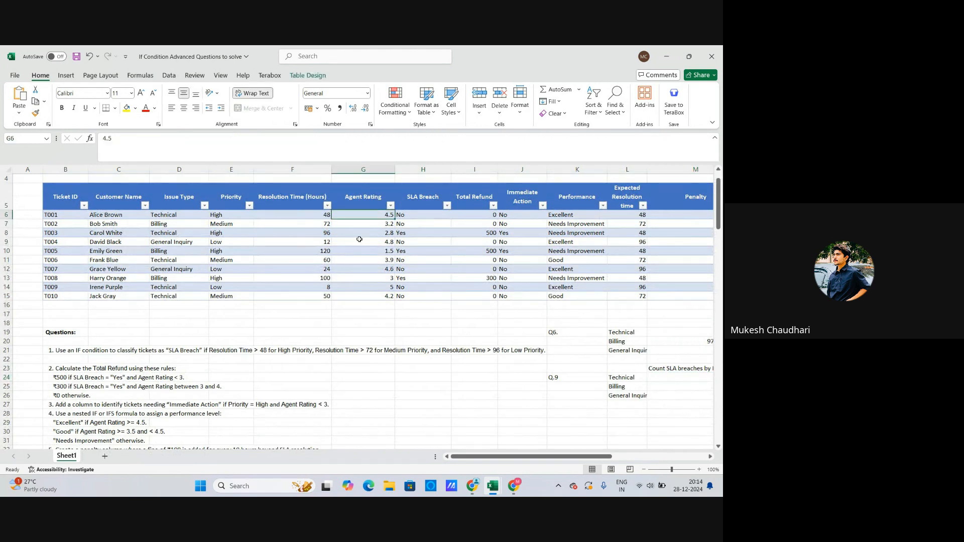
left_click(307, 221)
scroll(346, 284, "up", 1)
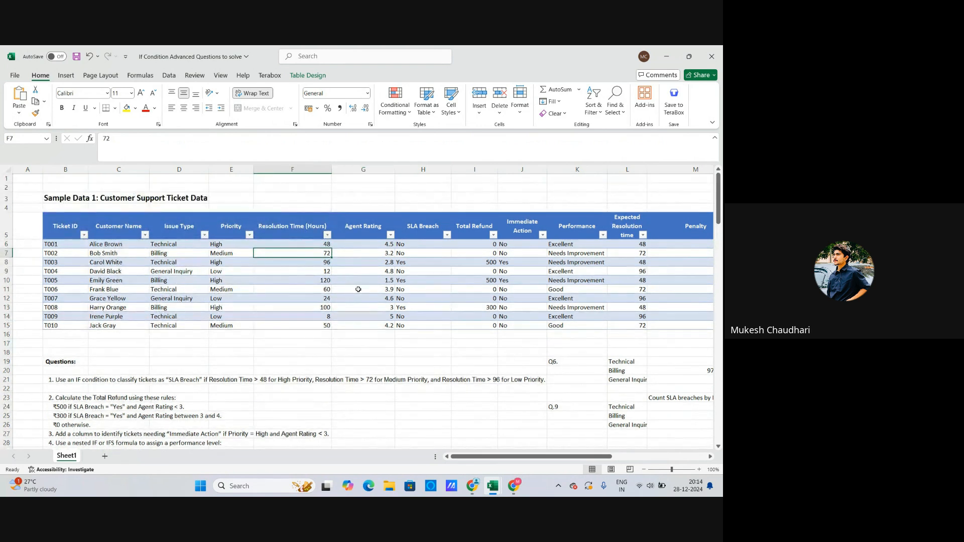
Compare the Total Refund formula in I6 with question 2's ₹300 rule for Agent Ratings between 3 and 4
left_click(473, 246)
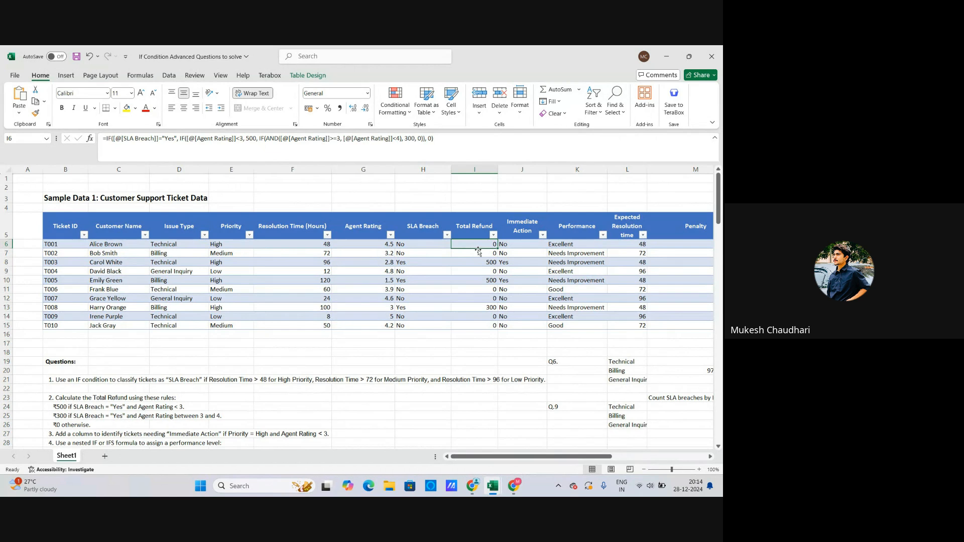
scroll(107, 412, "down", 1)
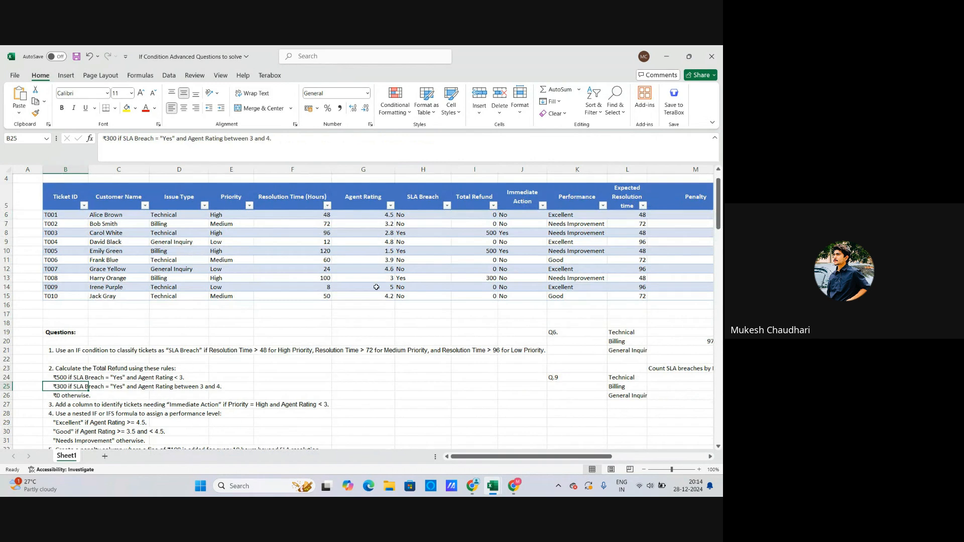
left_click(96, 384)
left_click(462, 215)
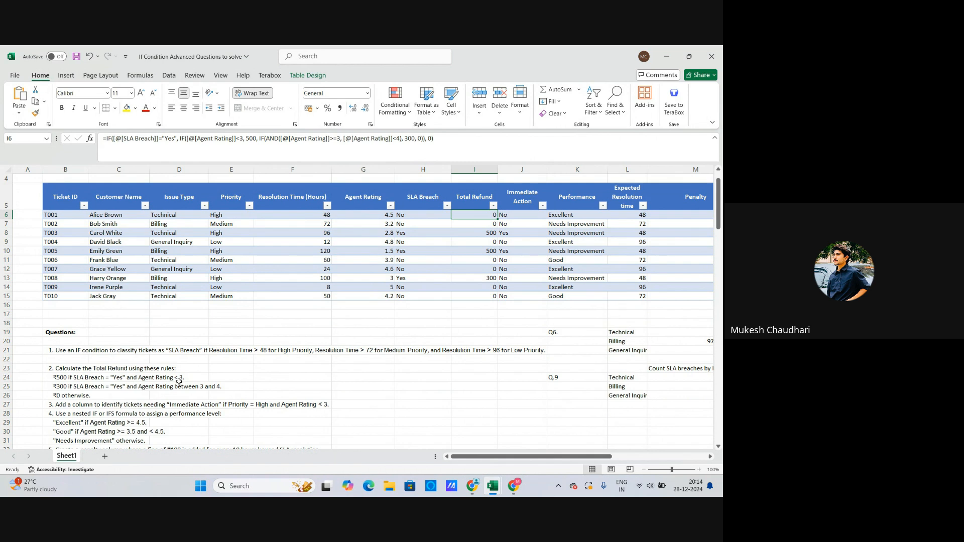
Read question 2's ₹500 refund rule in row 24 on SLA Breach "Yes" and Agent Rating below 3
left_click(74, 379)
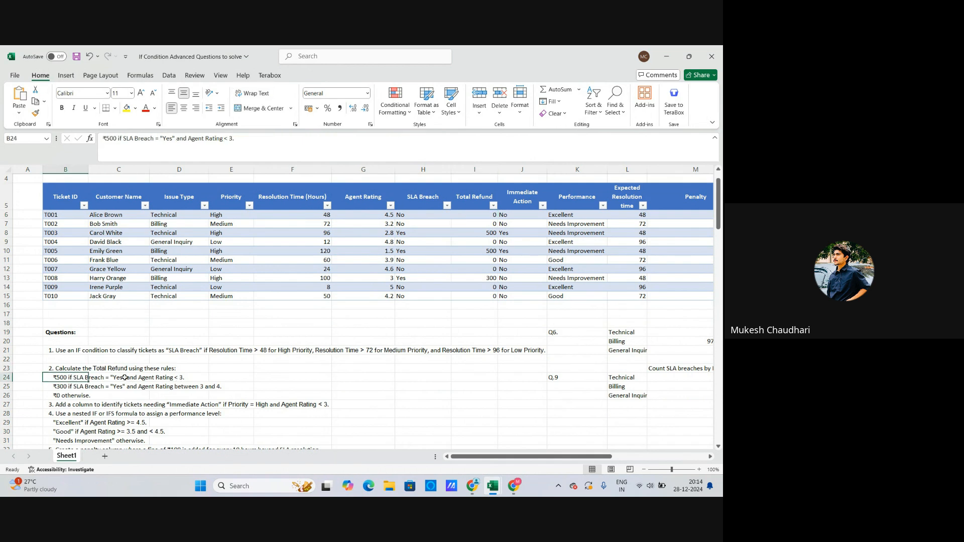
left_click(163, 378)
left_click(98, 379)
left_click(141, 380)
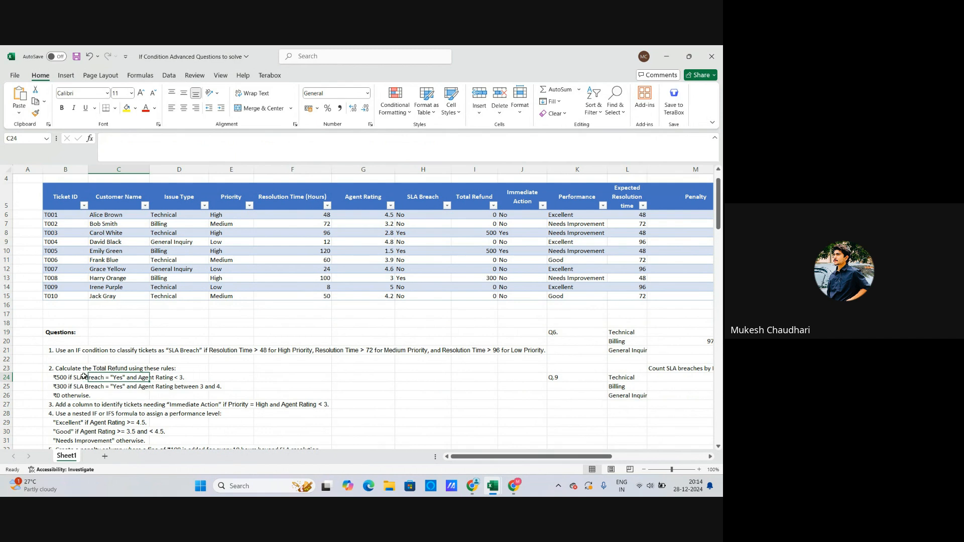
left_click(80, 381)
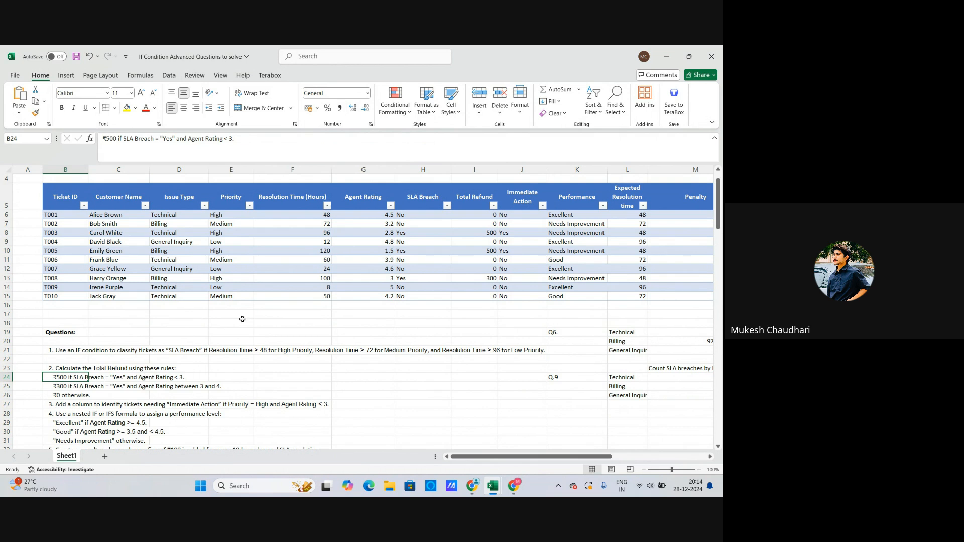
Check the SLA Breach column's formula in H6 and ticket T001's Agent Rating in G6
left_click(429, 202)
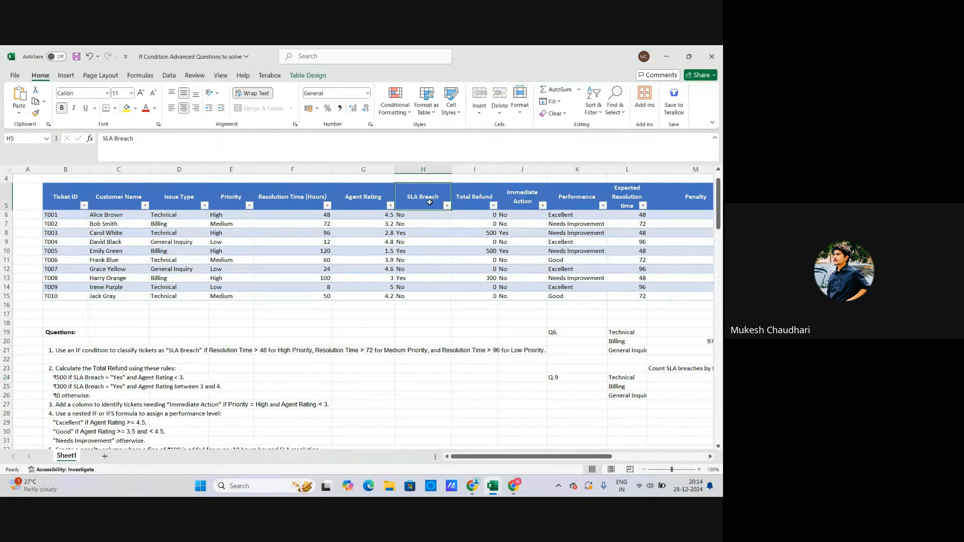
left_click(429, 219)
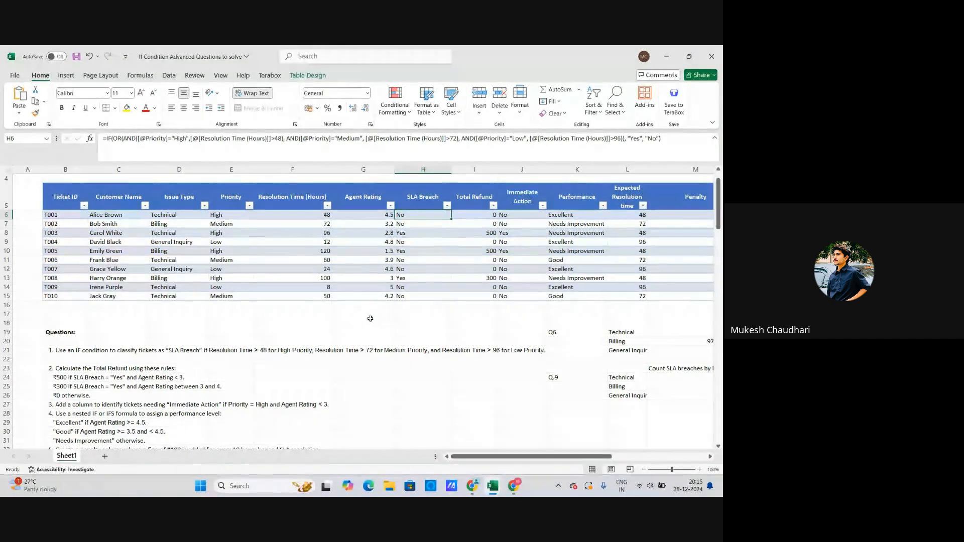
left_click(372, 216)
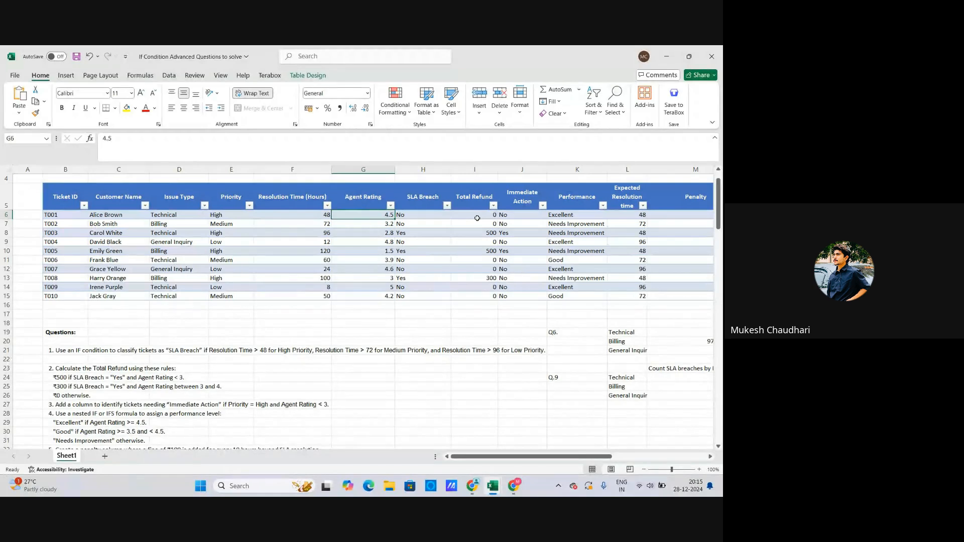
Read question 2's refund rules in rows 24 to 26, covering ₹500, ₹300 for Agent Ratings between 3 and 4, and ₹0 otherwise
scroll(110, 399, "down", 2)
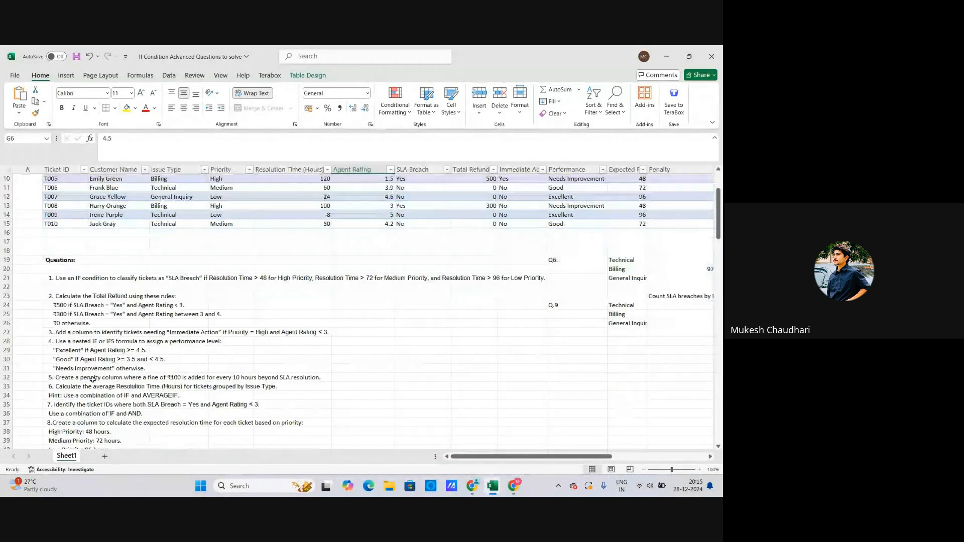
left_click(60, 307)
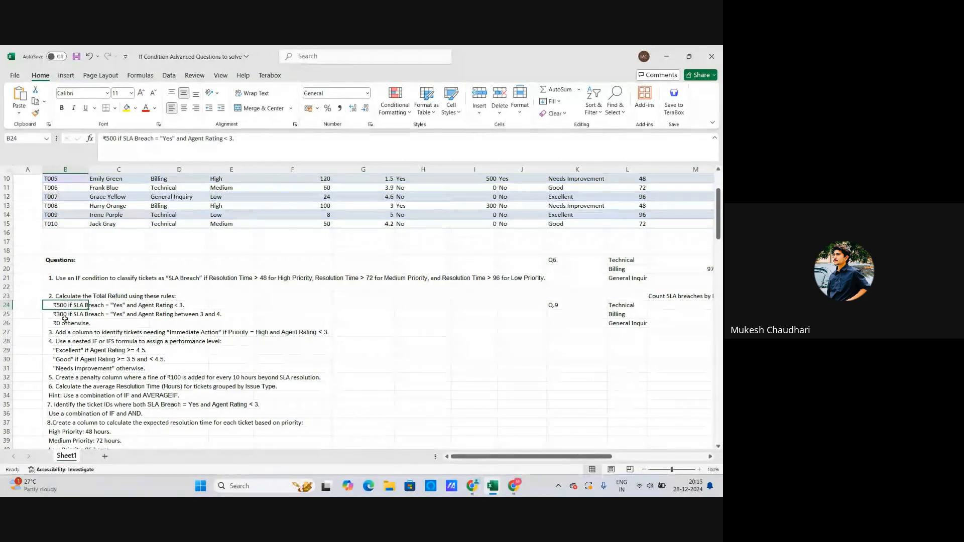
left_click(75, 314)
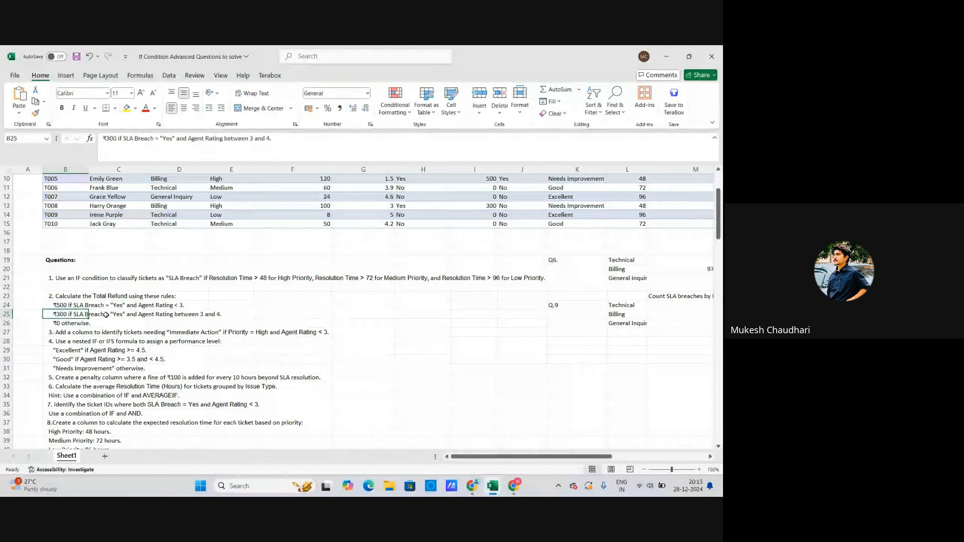
left_click(114, 316)
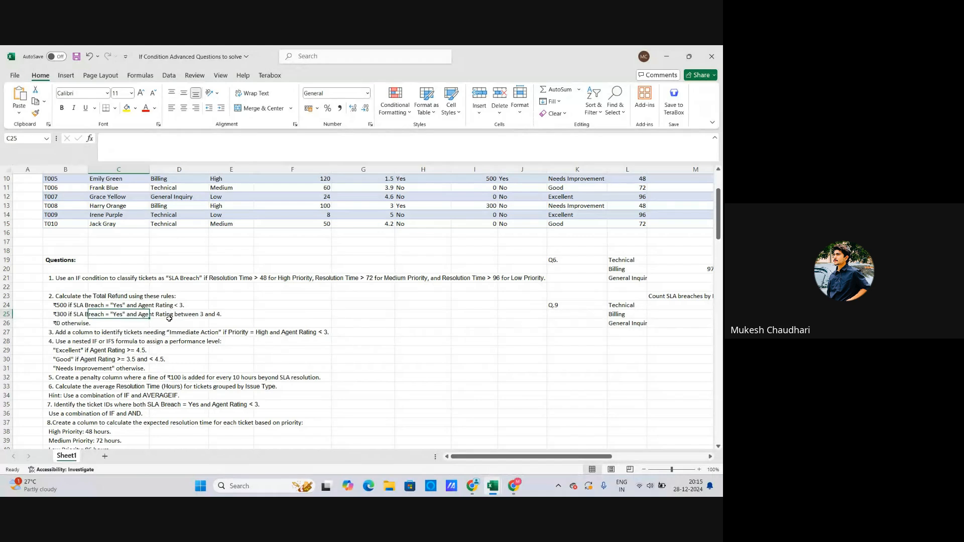
left_click(169, 318)
scroll(393, 254, "up", 1)
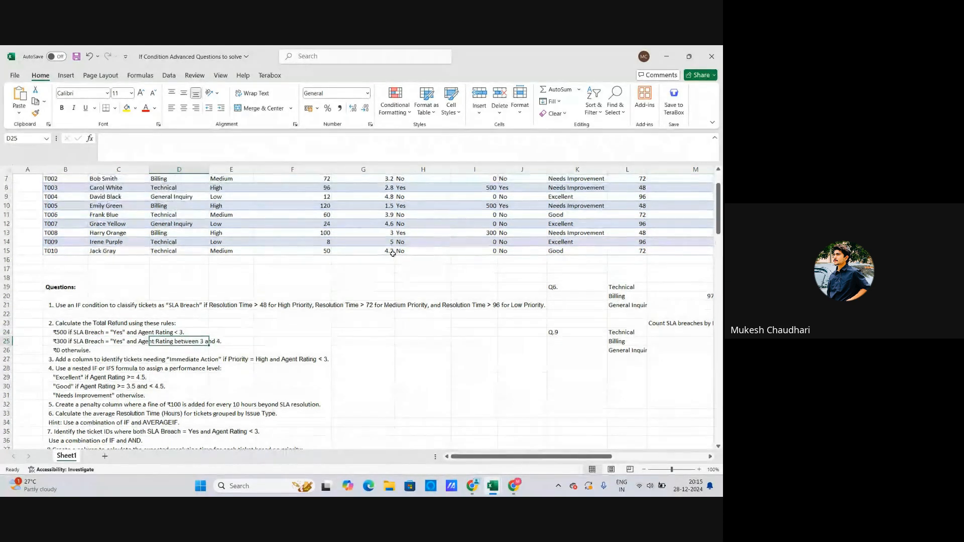
scroll(392, 253, "up", 2)
scroll(62, 387, "down", 1)
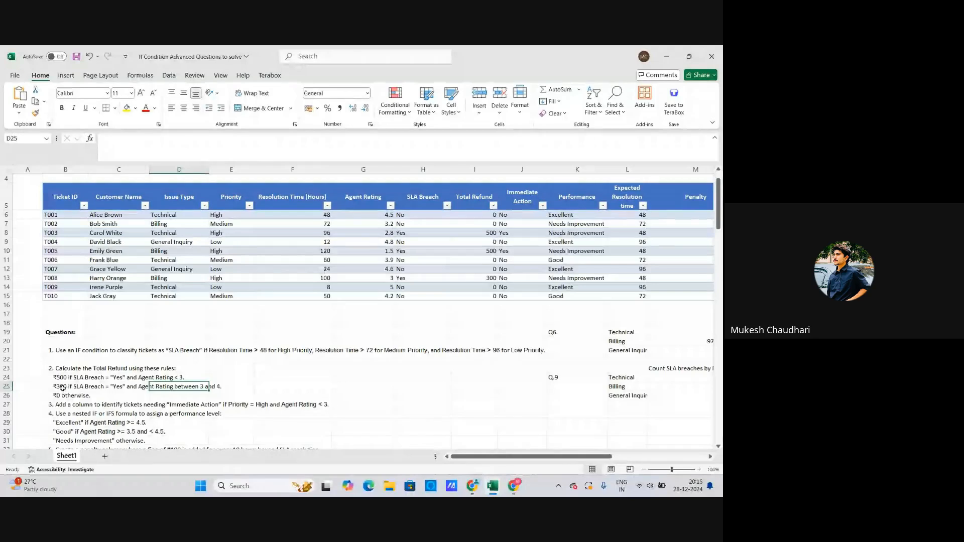
left_click(61, 395)
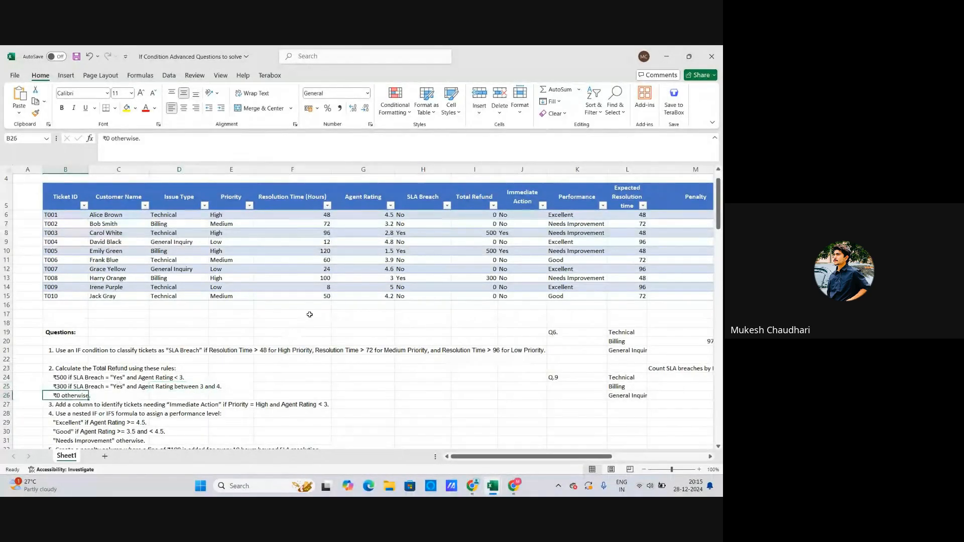
Examine the Total Refund formula in I6, from the SLA Breach "Yes" test through the nested Agent Rating <3 test returning 500
left_click(481, 215)
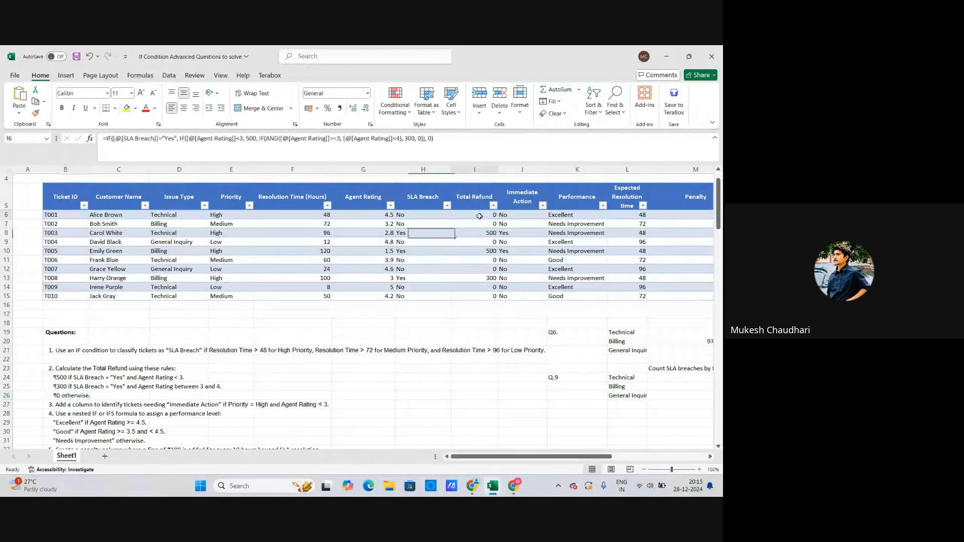
left_click(108, 140)
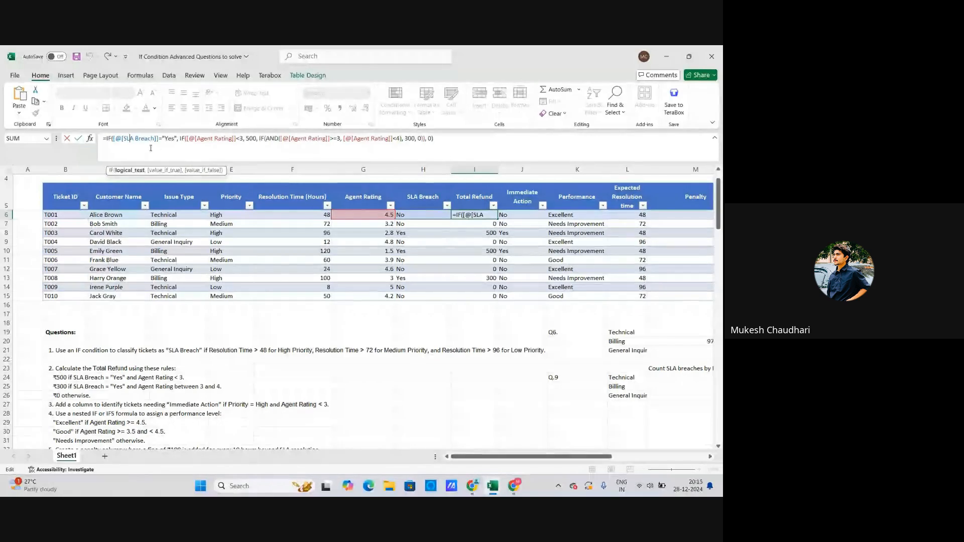
left_click_drag(161, 139, 173, 140)
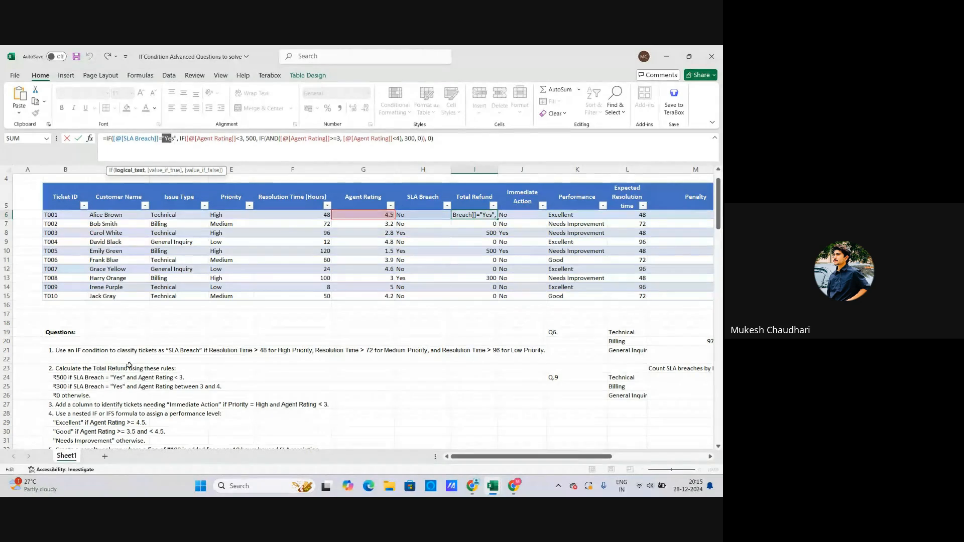
double_click(167, 139)
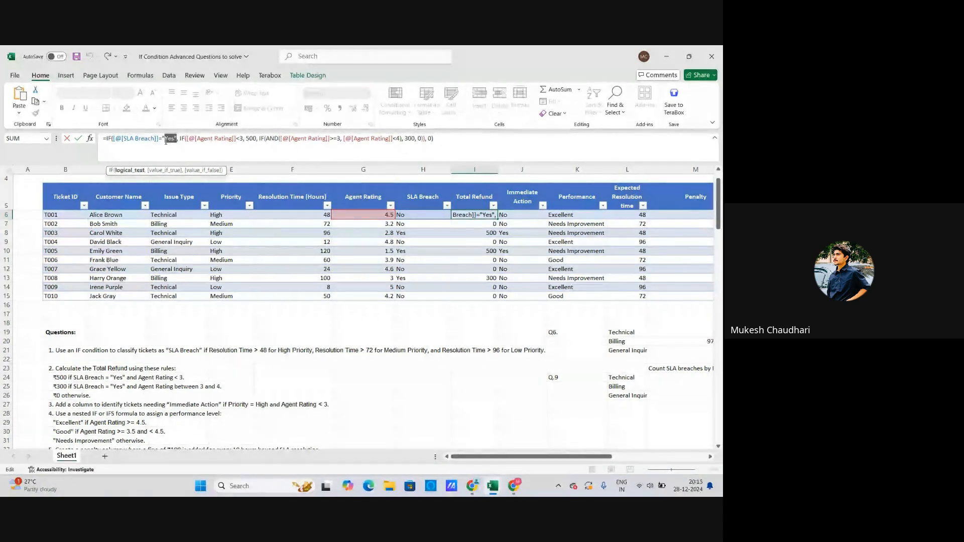
left_click(198, 138)
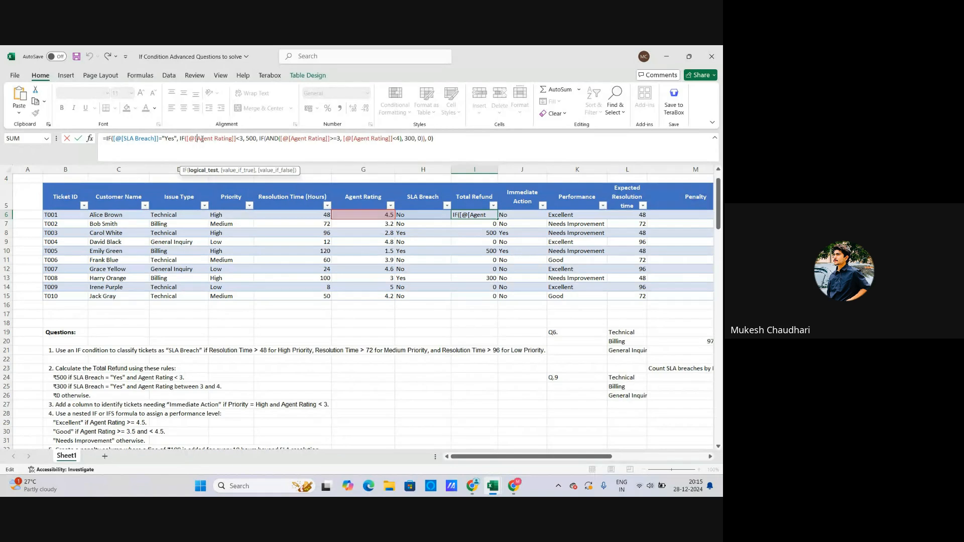
left_click(241, 139)
left_click(248, 140)
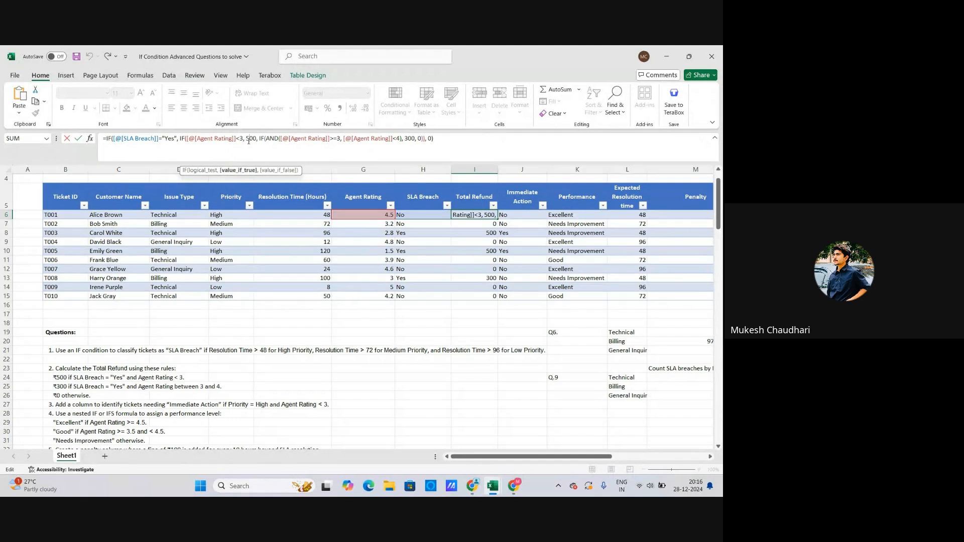
left_click(244, 138)
left_click(255, 140)
left_click_drag(248, 139, 254, 140)
Review the I6 formula's AND test for Agent Rating >=3 and <4 with its 300 and 0 outcomes, and exit the formula
left_click(292, 139)
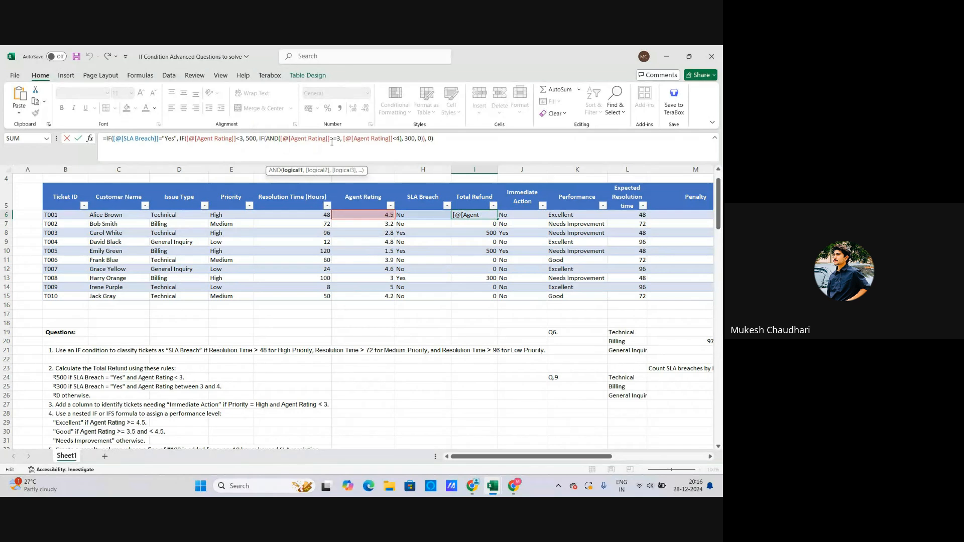
left_click_drag(401, 140, 316, 148)
left_click(407, 140)
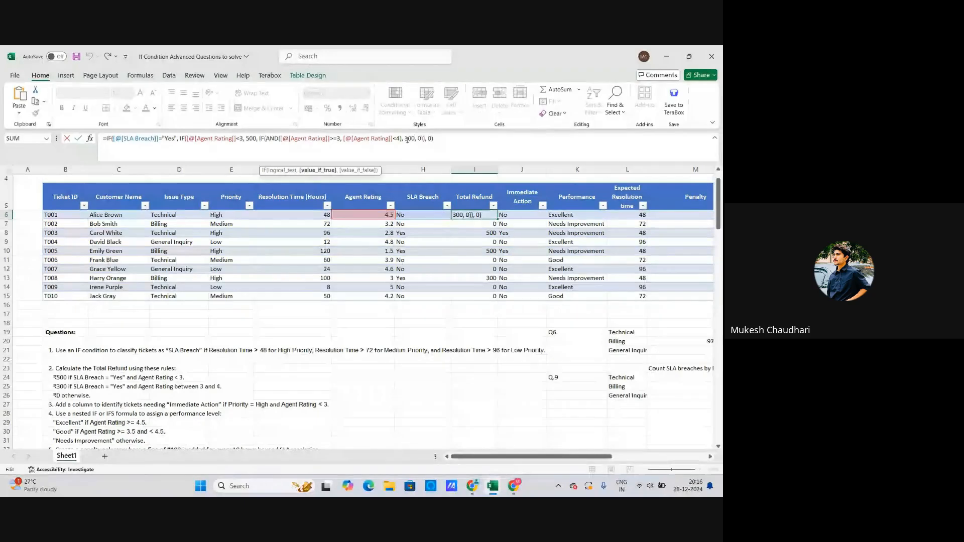
left_click_drag(407, 140, 418, 142)
left_click(419, 141)
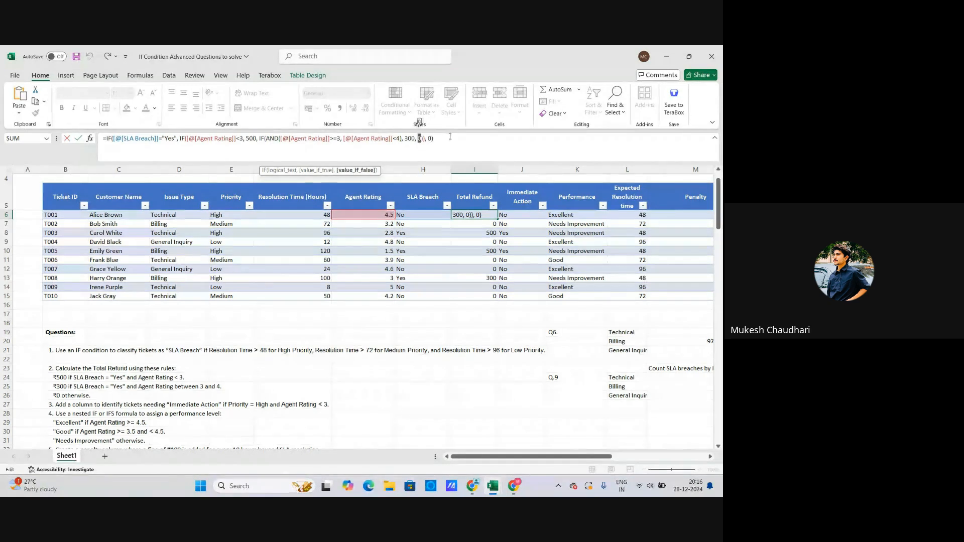
key("Return")
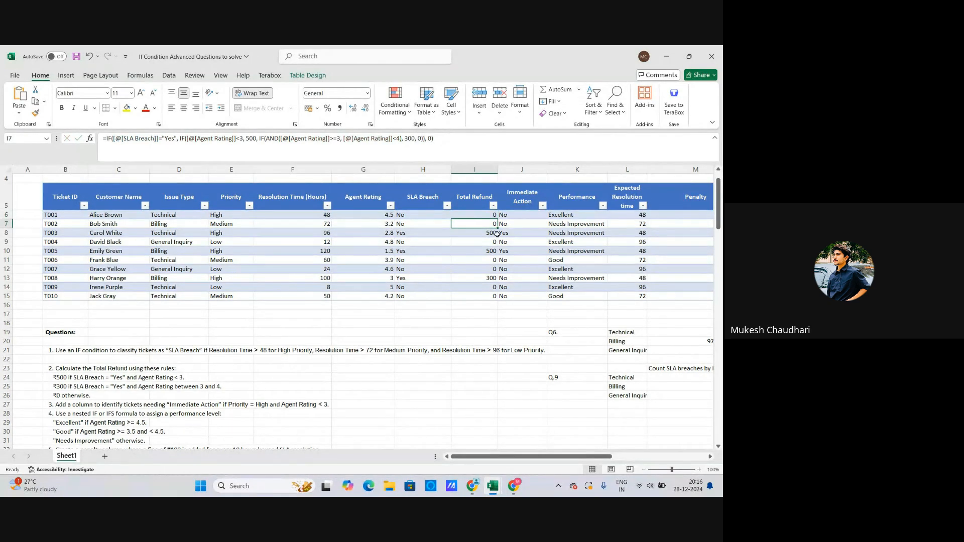
Compare the Total Refund, SLA Breach and Agent Rating cells of tickets T003 and T004
left_click(478, 233)
left_click(411, 234)
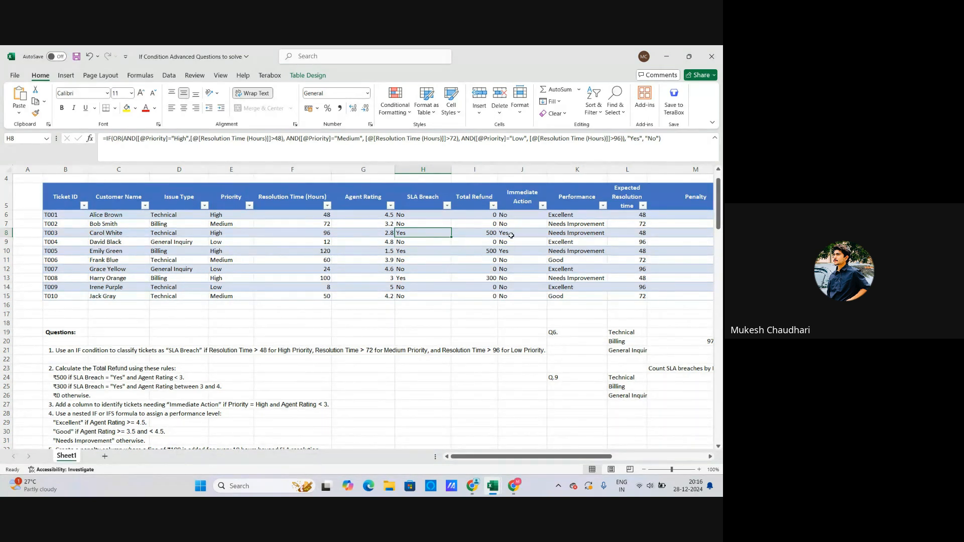
left_click(483, 240)
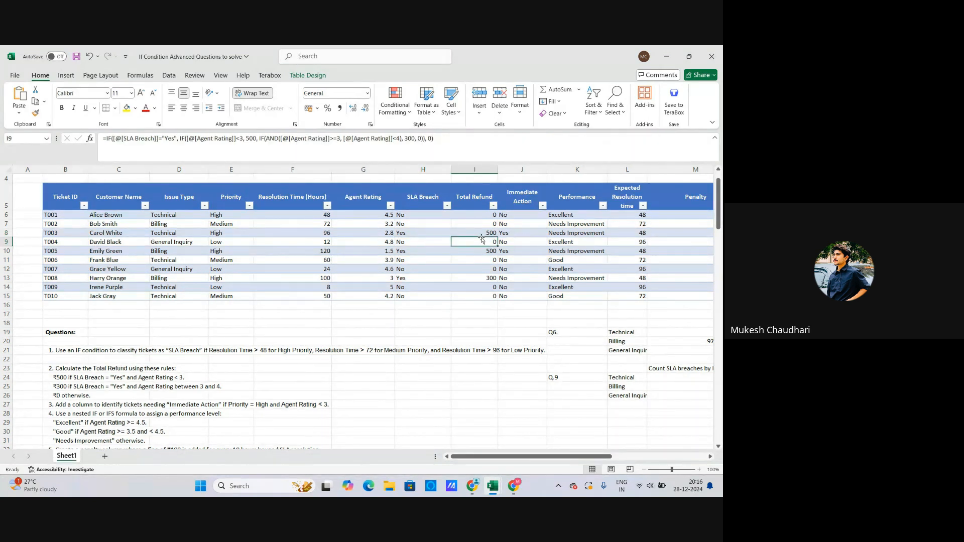
left_click(380, 242)
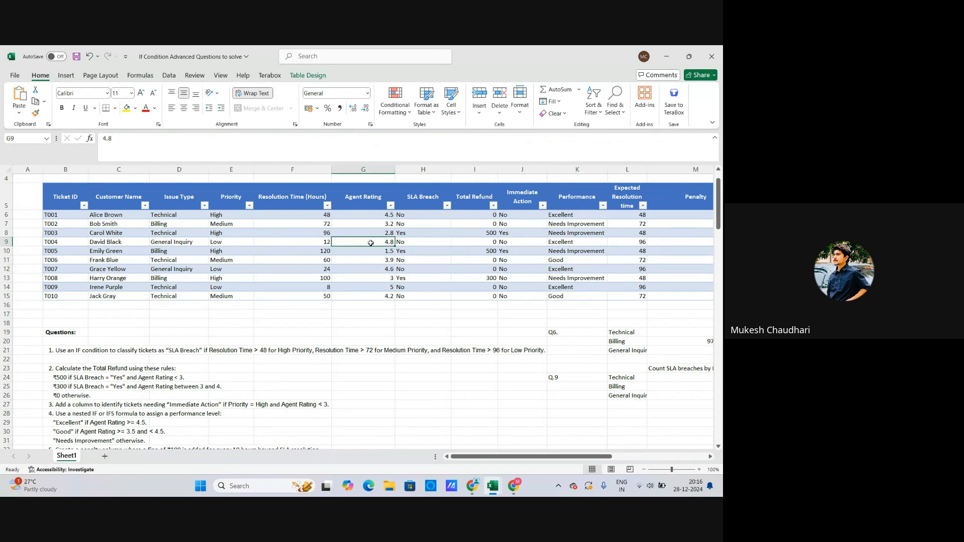
left_click(421, 242)
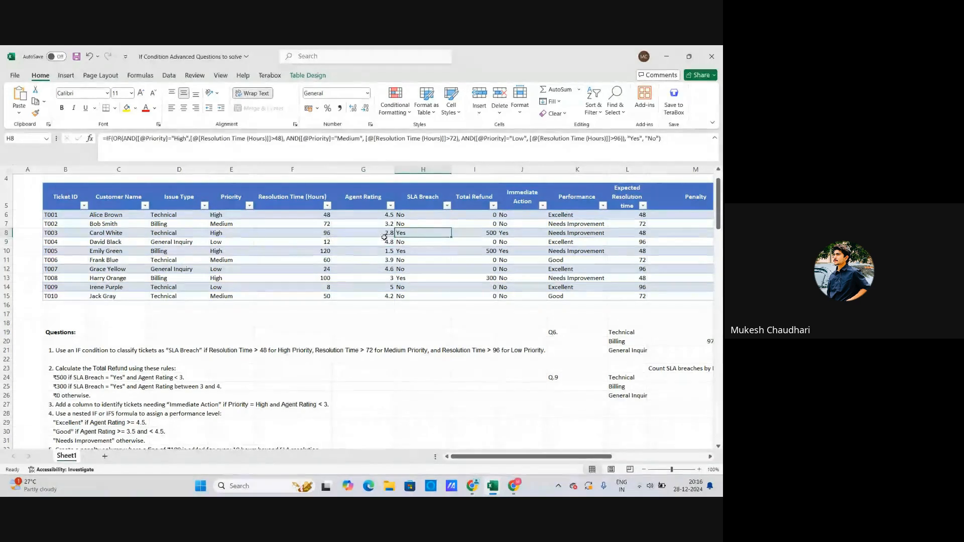
left_click(383, 239)
left_click(385, 235)
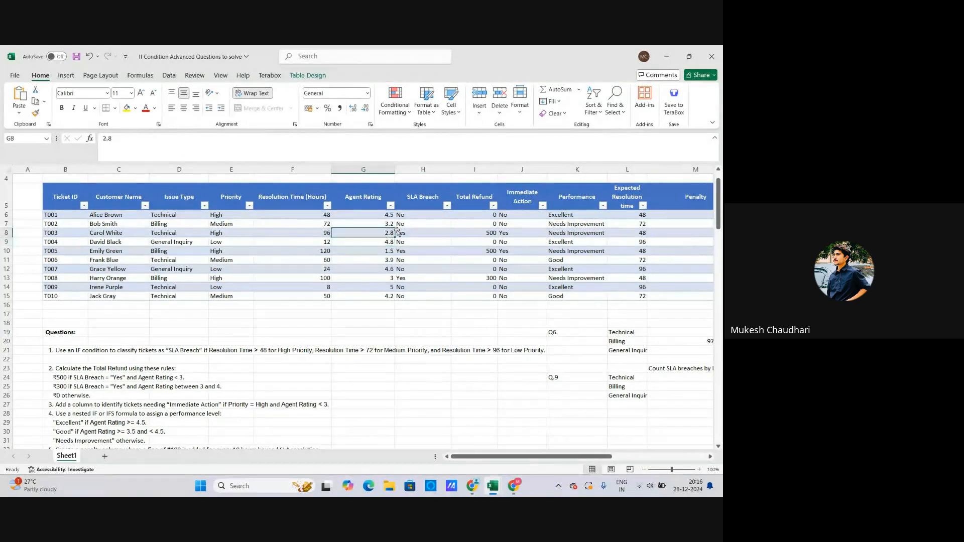
left_click(422, 236)
left_click(381, 234)
Reread question 2's ₹500 rule in row 24, from the SLA Breach condition to the Agent Rating < 3 condition
left_click(144, 393)
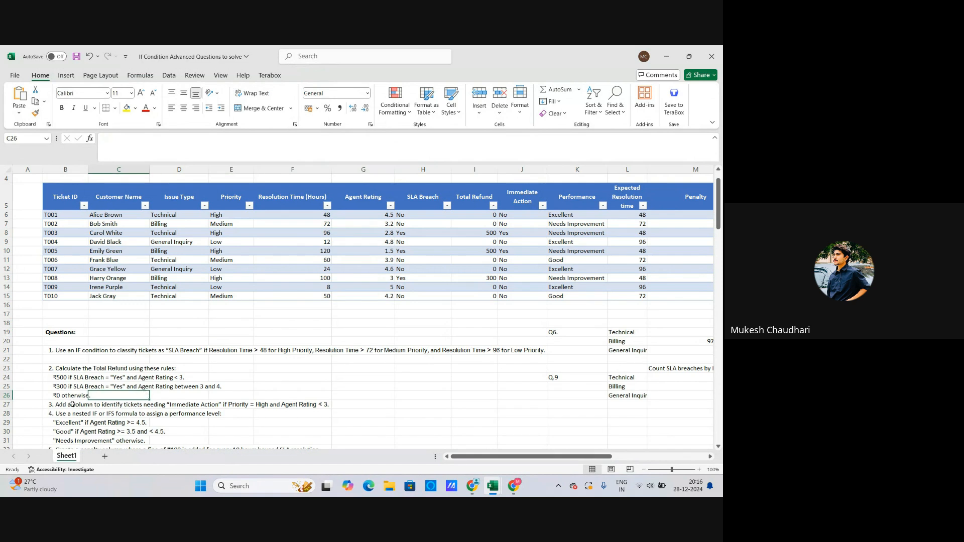
left_click(74, 398)
left_click(80, 379)
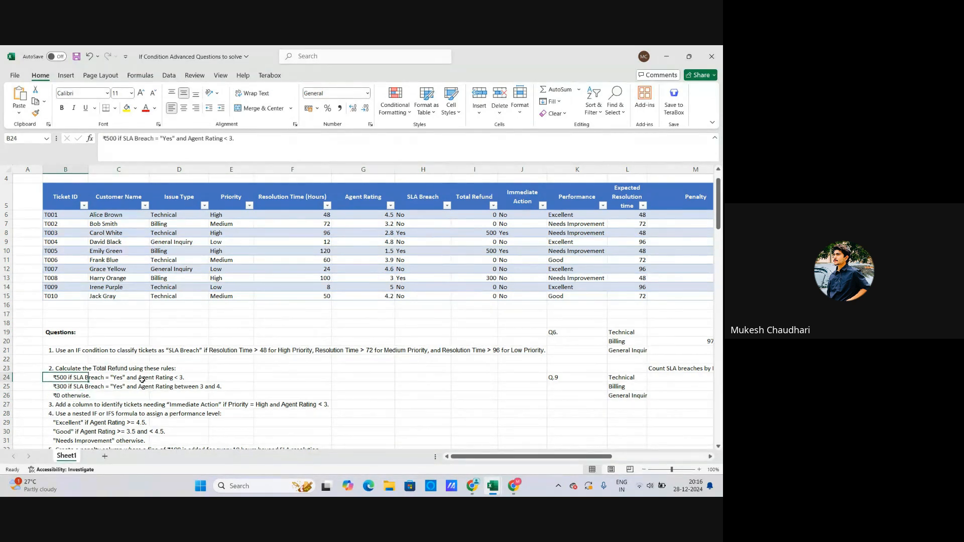
left_click(141, 380)
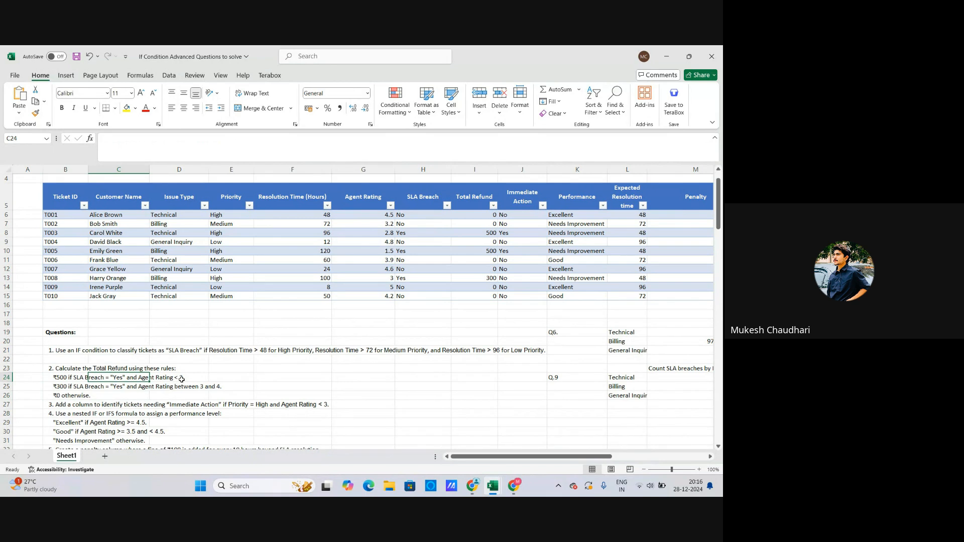
left_click(182, 380)
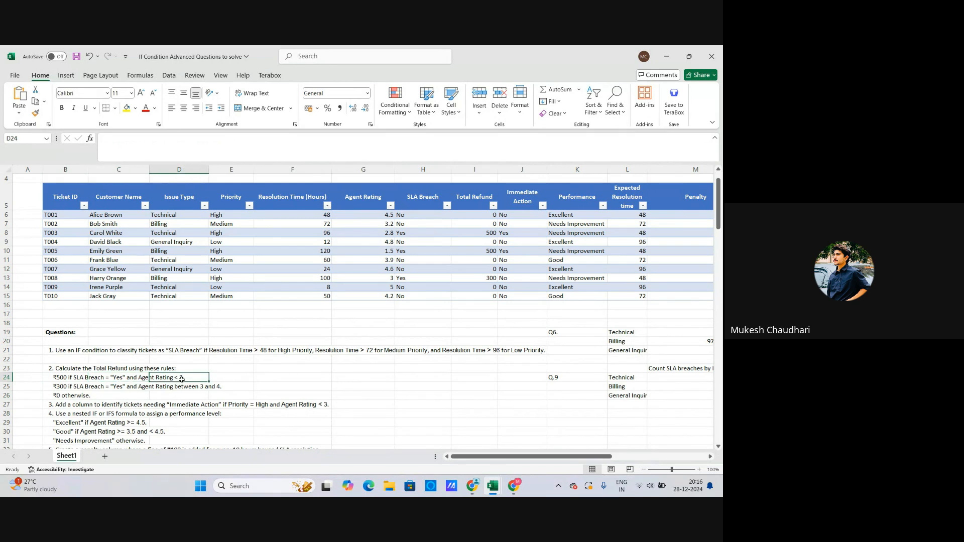
left_click(58, 378)
left_click(184, 378)
Match ticket T003's Agent Rating and SLA Breach against its Total Refund in I8
left_click(387, 234)
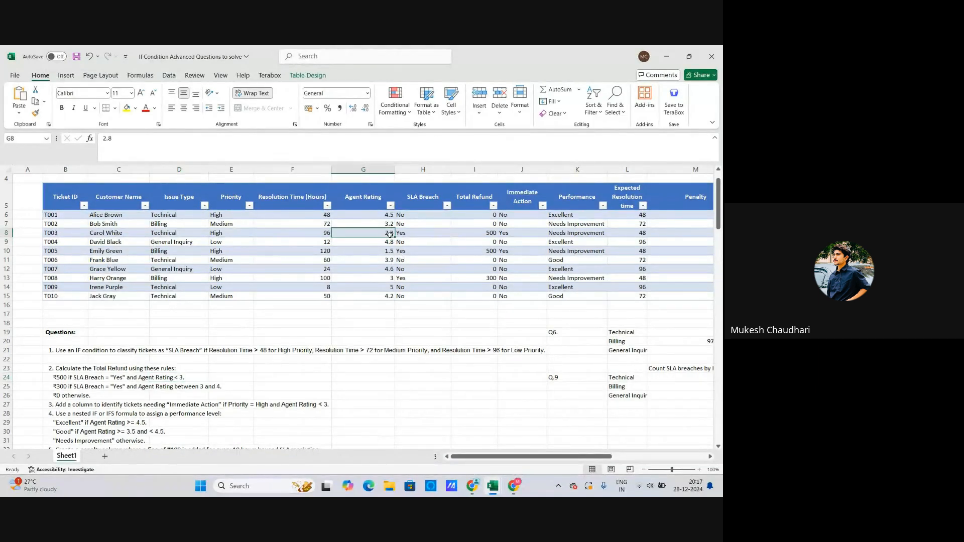
left_click(416, 234)
left_click(483, 233)
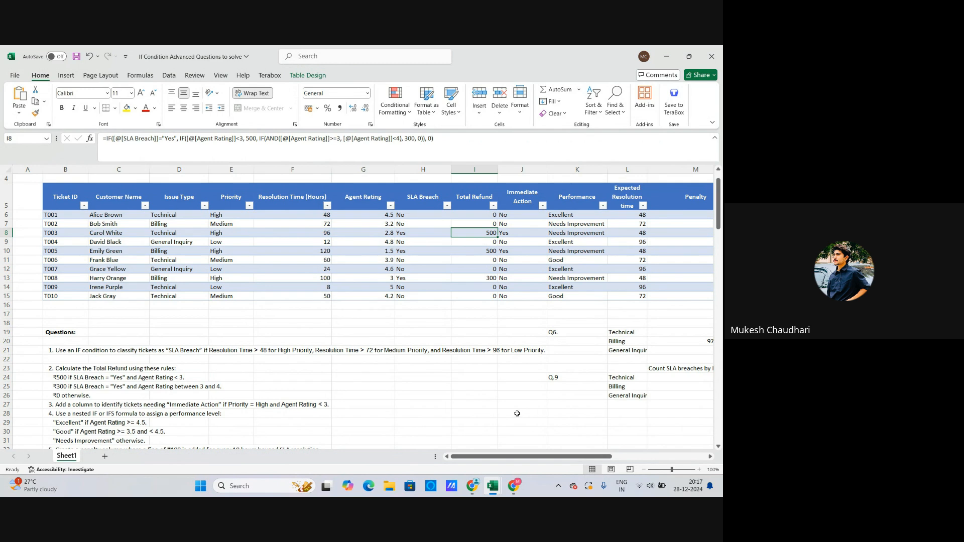
Inspect the Immediate Action formula in J6 and locate question 3 on High priority tickets with Agent Rating < 3
left_click_drag(486, 459, 500, 459)
scroll(434, 411, "down", 3)
scroll(475, 406, "up", 2)
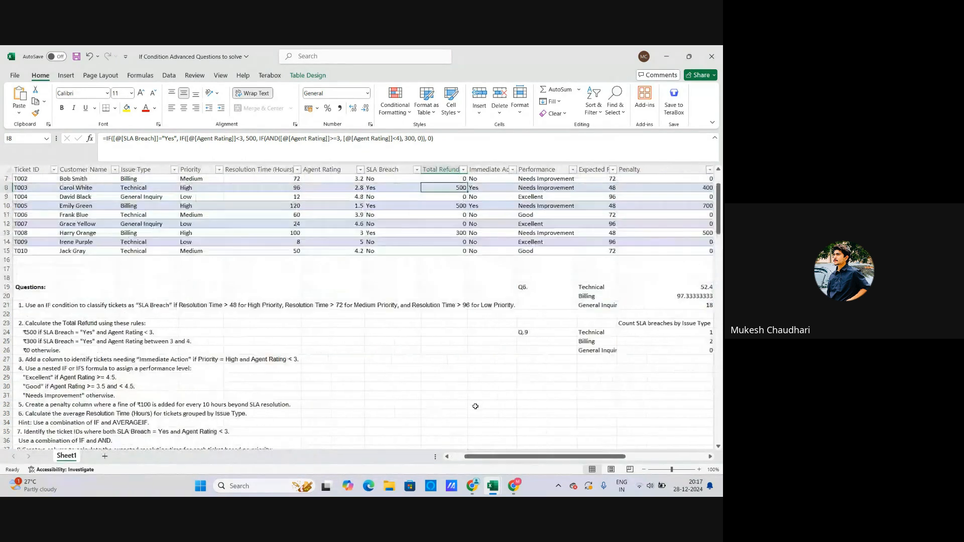
scroll(475, 407, "up", 2)
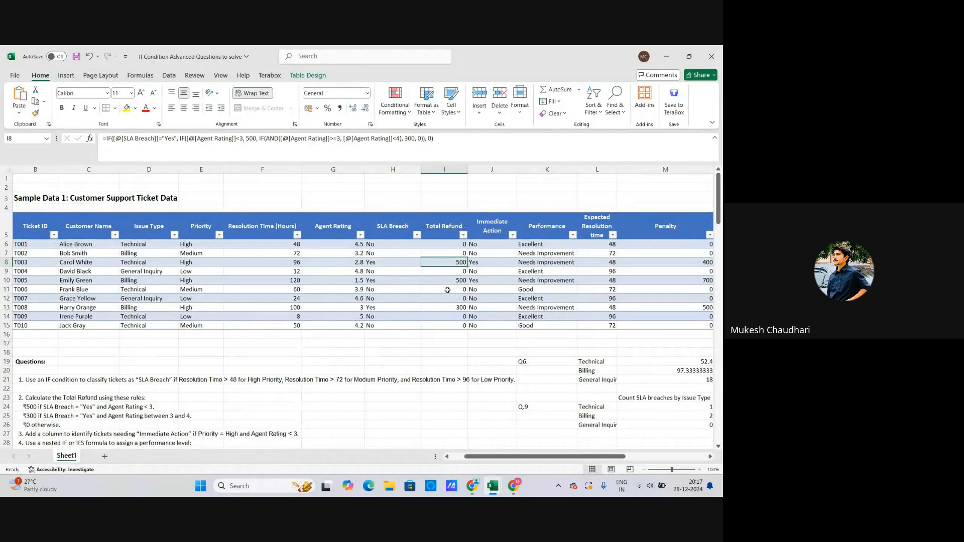
left_click(495, 244)
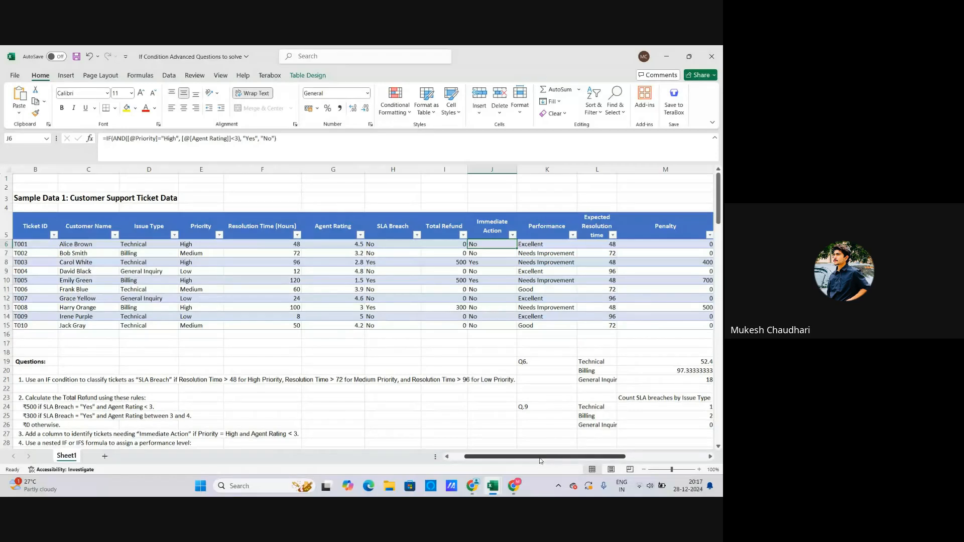
left_click_drag(540, 460, 527, 460)
scroll(151, 401, "down", 2)
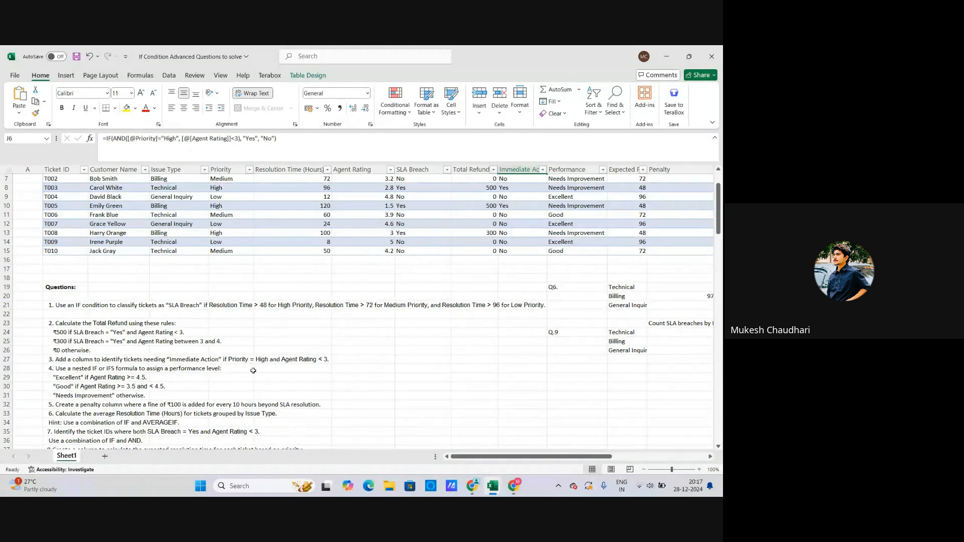
Compare ticket T001's Priority and Agent Rating with its Immediate Action result in J6
scroll(87, 279, "up", 1)
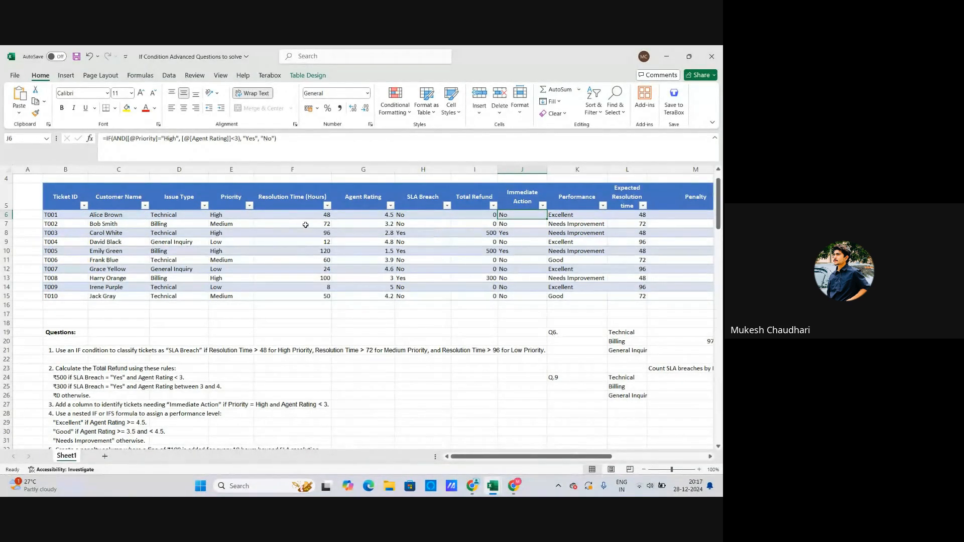
left_click(234, 215)
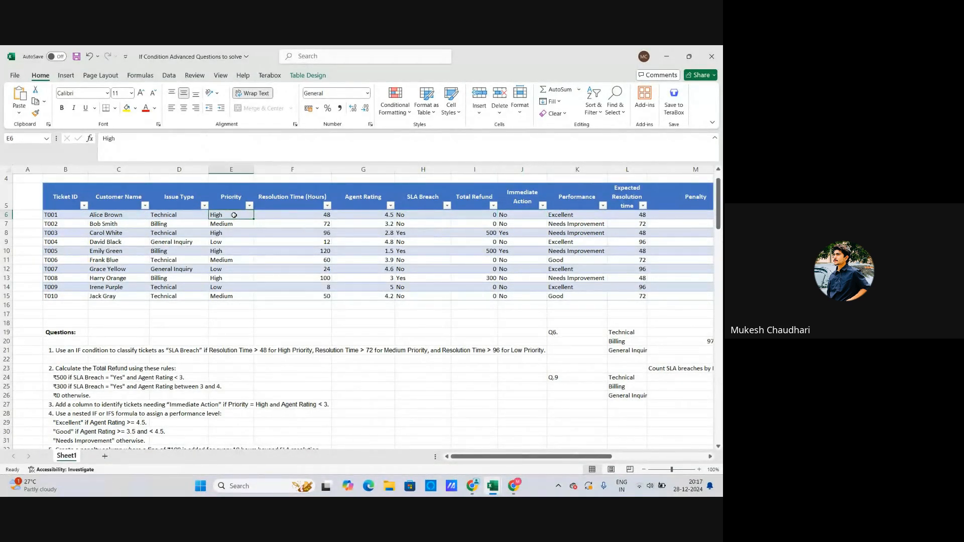
left_click(368, 218)
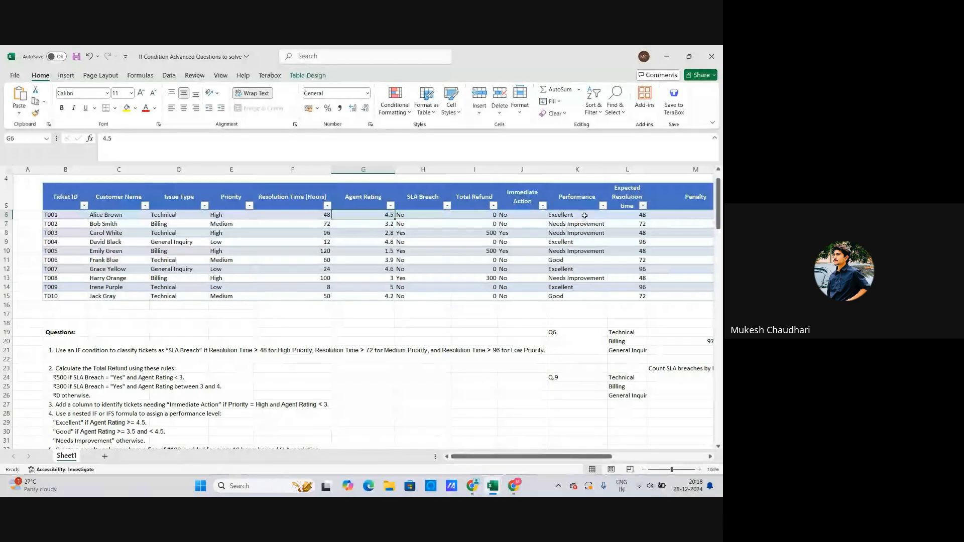
left_click(525, 217)
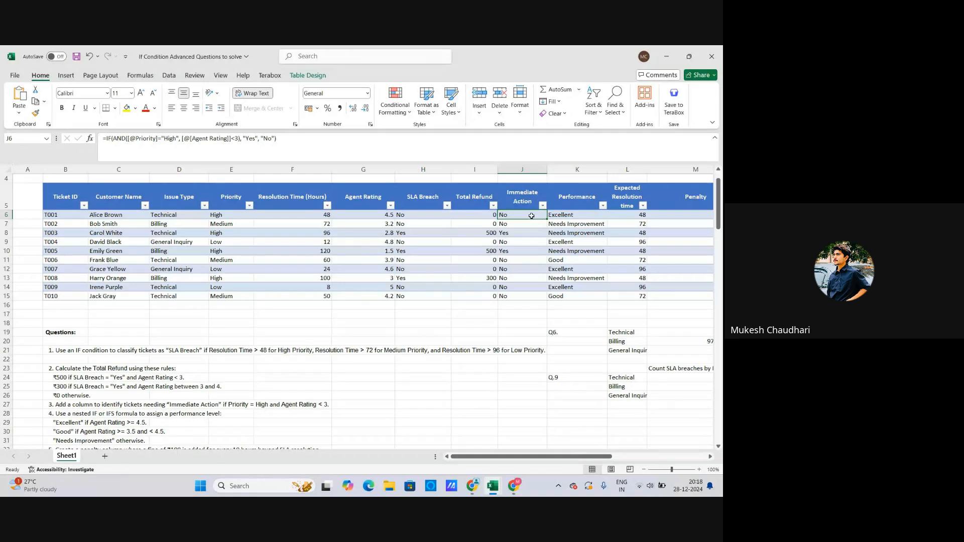
Check ticket T003's Immediate Action in J8 against its Agent Rating and Priority
left_click(527, 233)
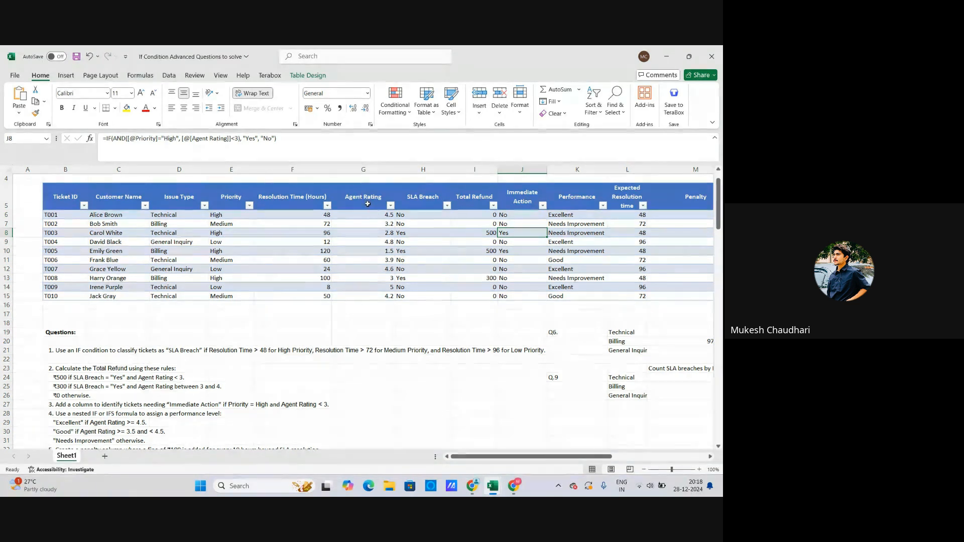
left_click(379, 233)
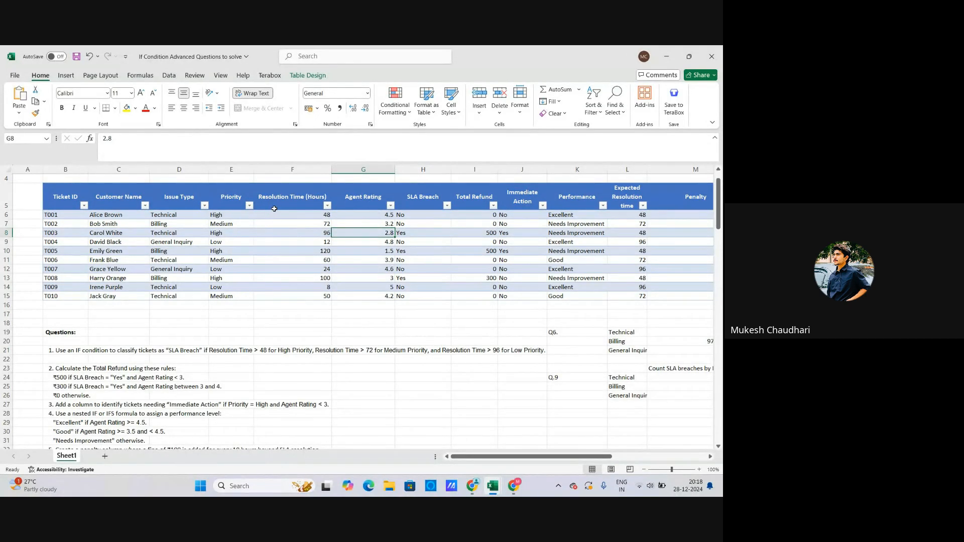
left_click(230, 234)
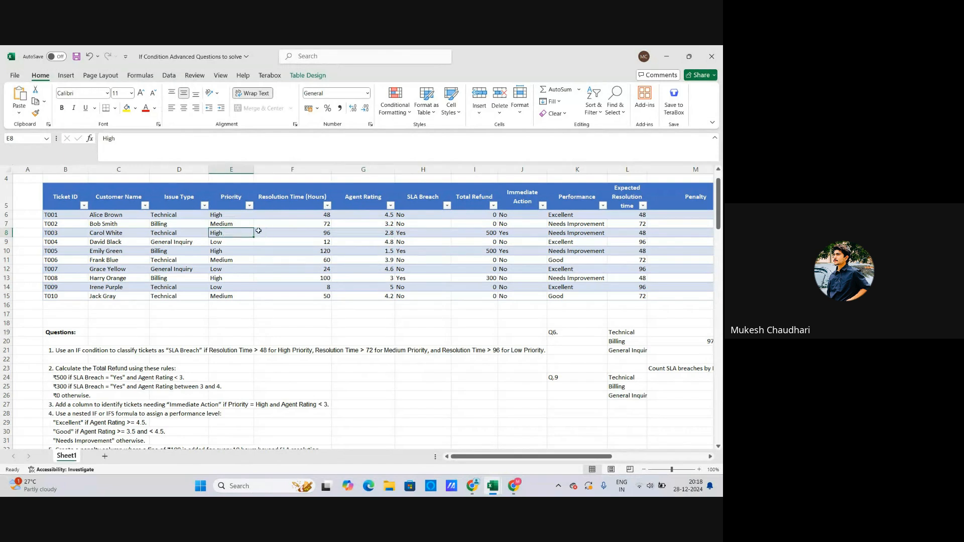
Examine the IF and AND arguments in the Immediate Action formula of cell J6
left_click(522, 218)
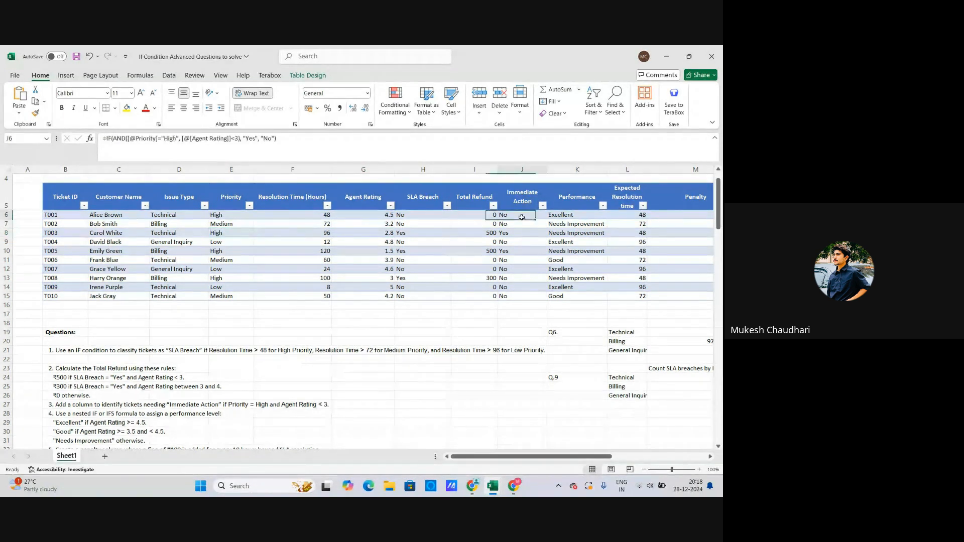
left_click(127, 142)
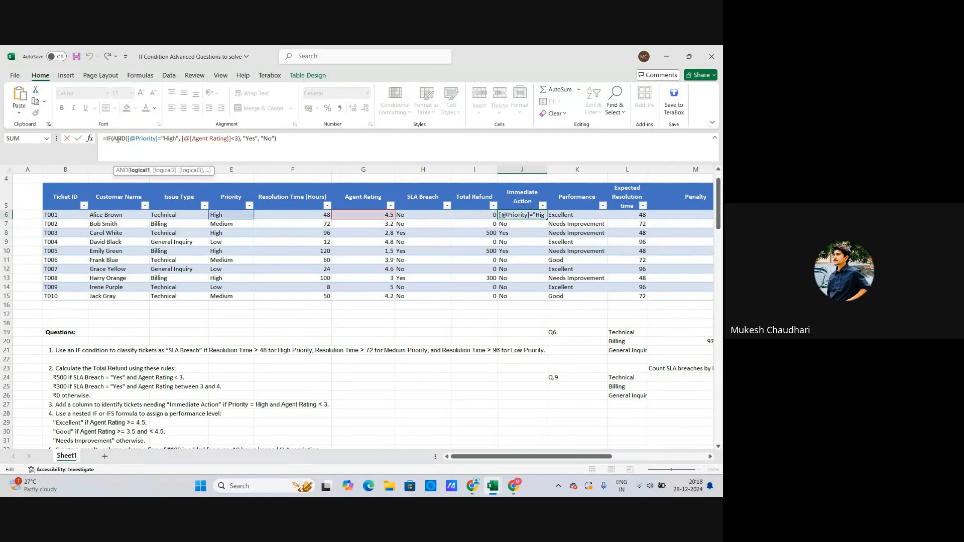
left_click(117, 139)
left_click(111, 139)
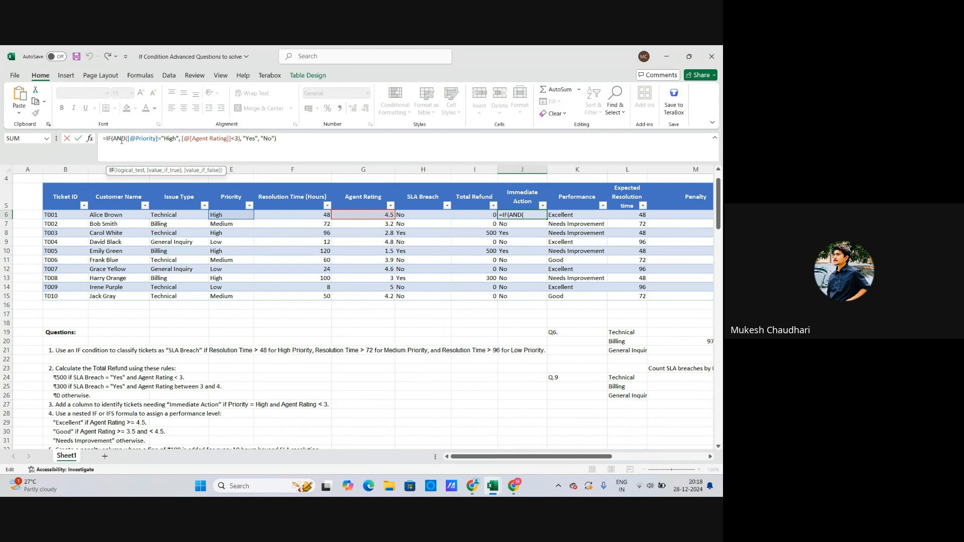
key("Right")
Switch to the Google Meet call and stop presenting the screen
mouse_move(472, 486)
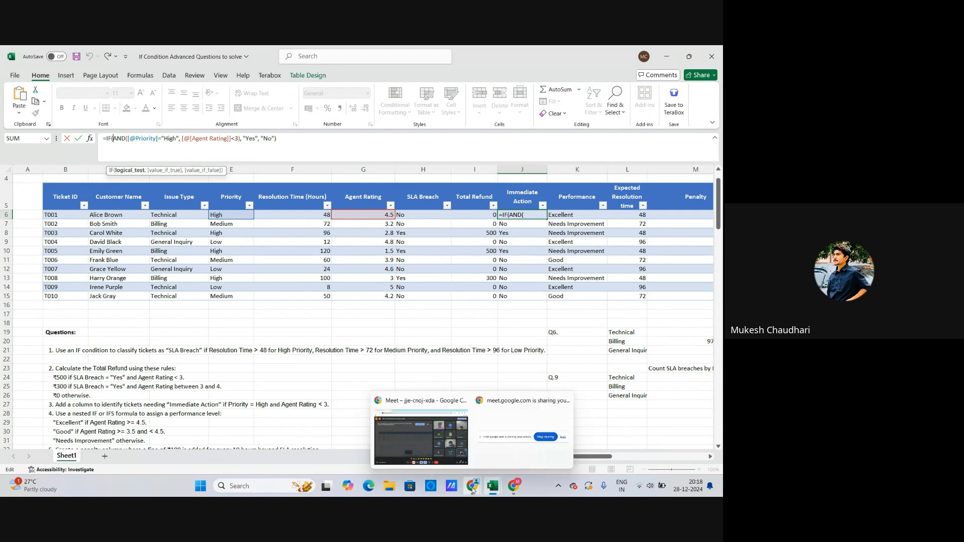
left_click(445, 450)
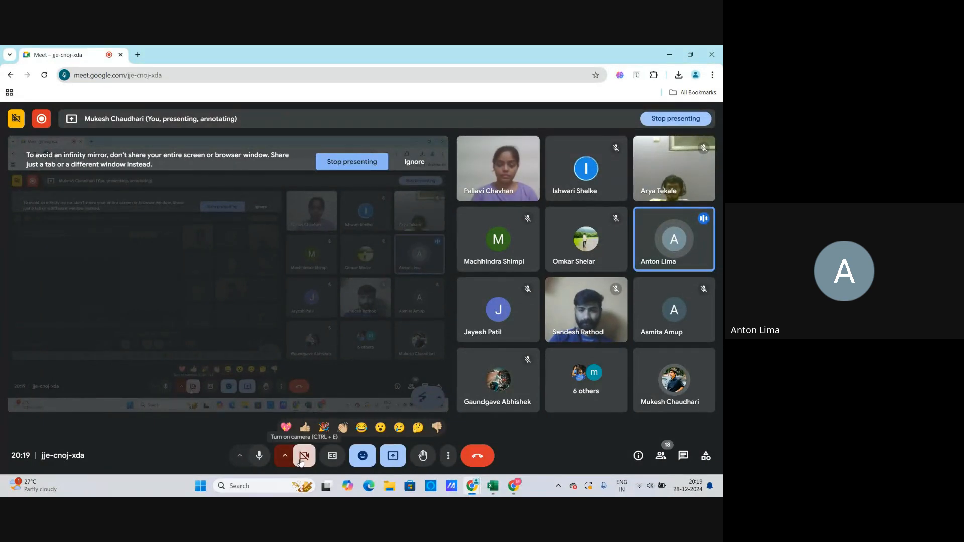
left_click(393, 456)
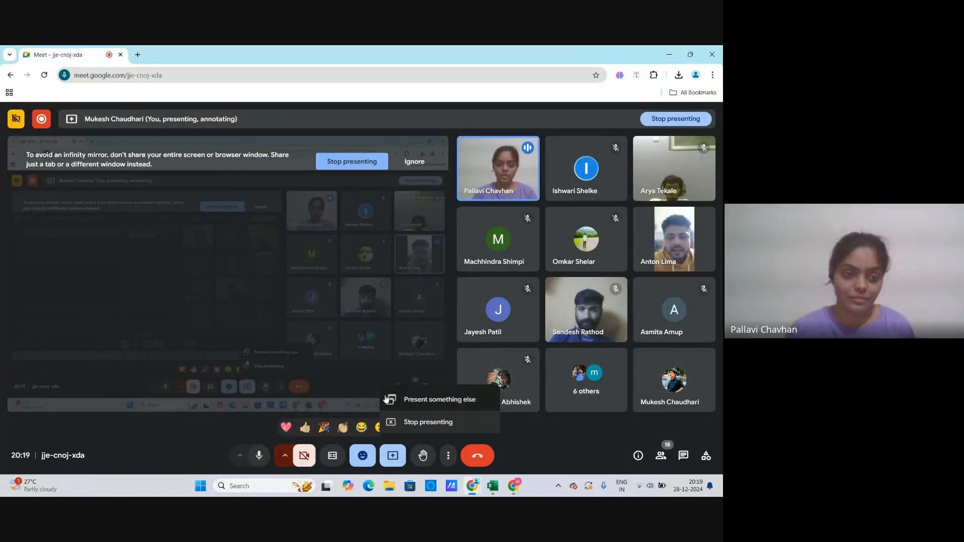
left_click(405, 427)
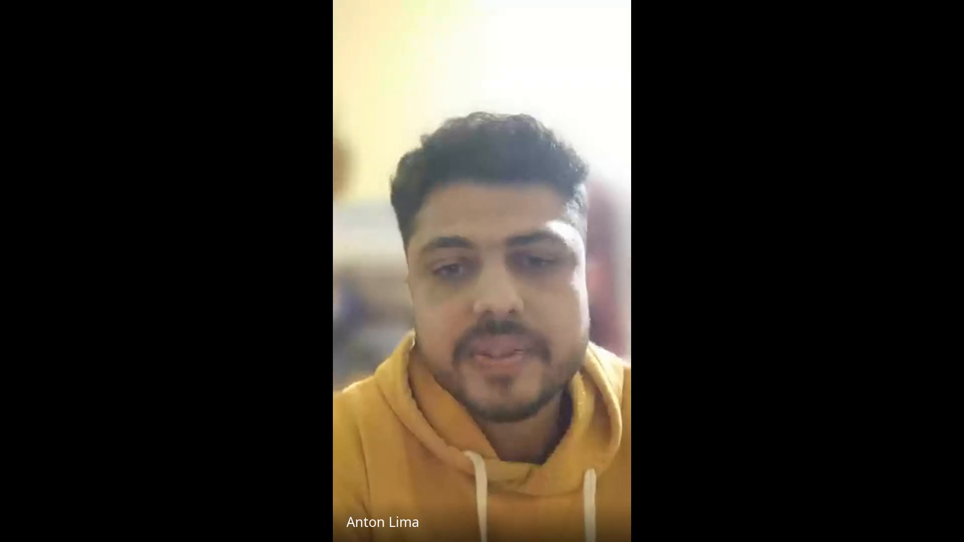
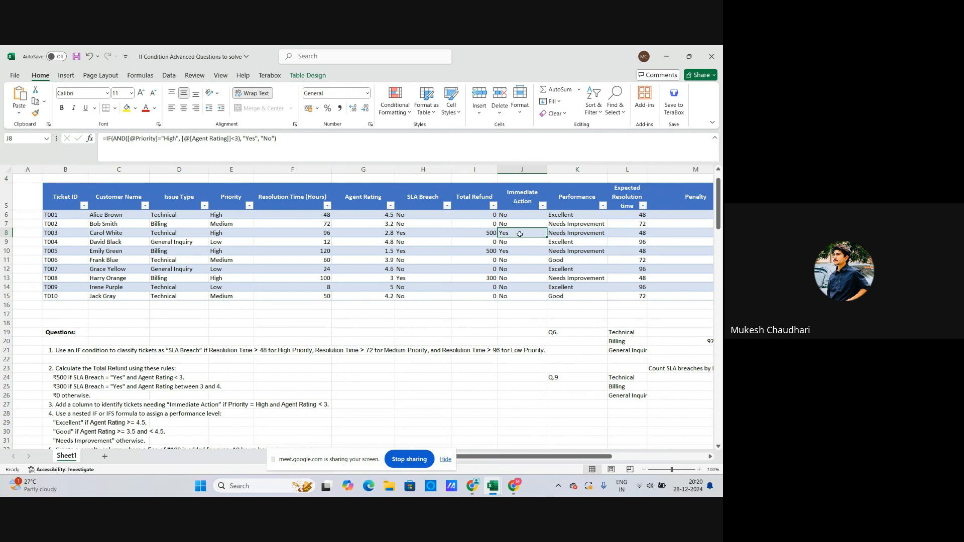
Check ticket T005's Immediate Action in J10 against its Agent Rating and Priority
left_click(510, 251)
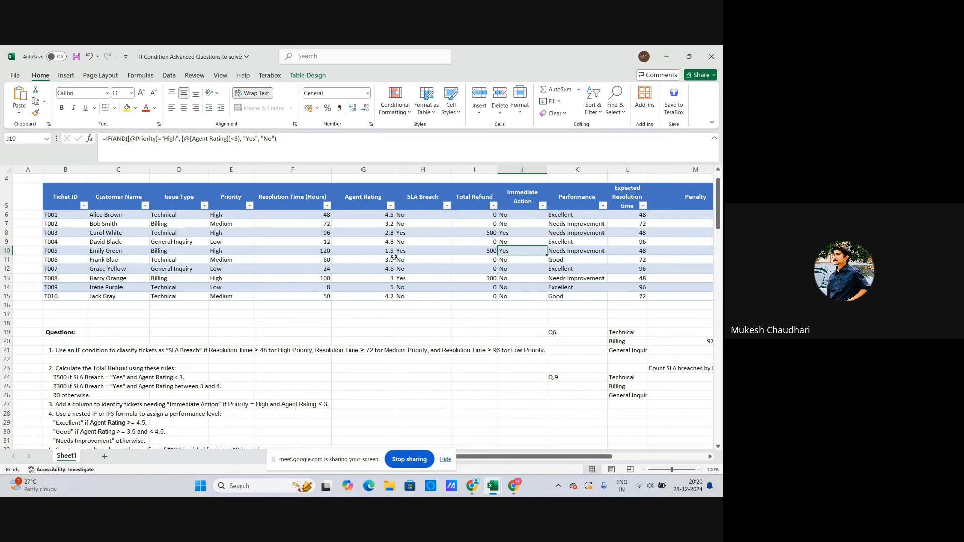
left_click(379, 252)
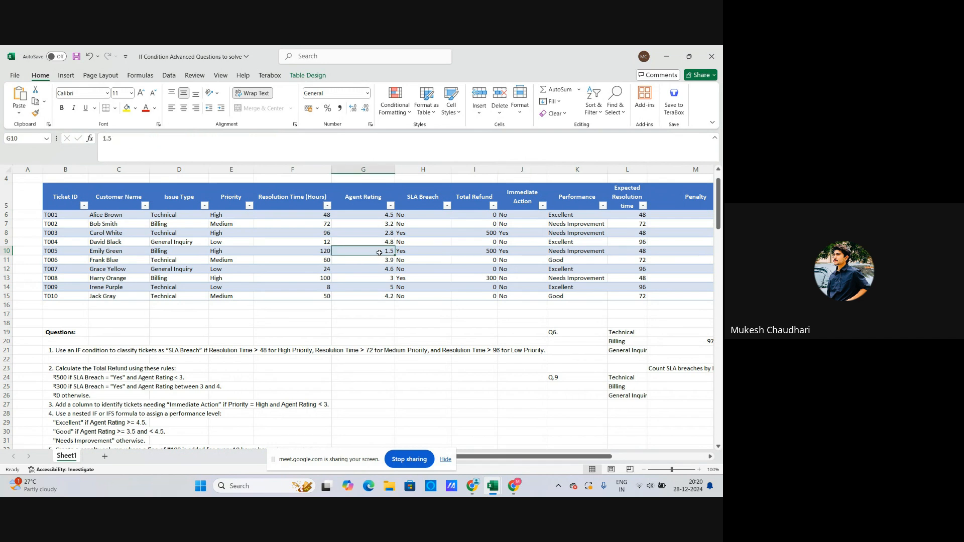
left_click(228, 253)
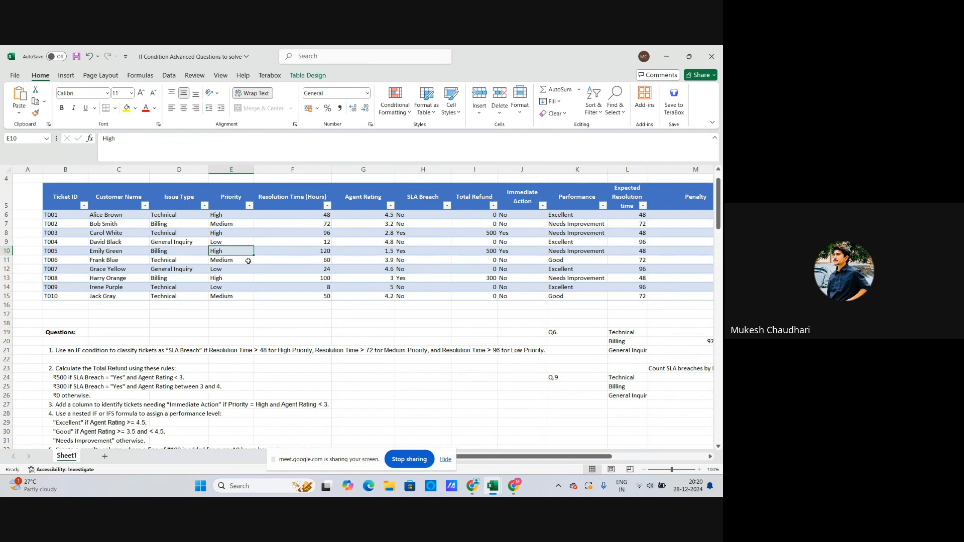
left_click(523, 250)
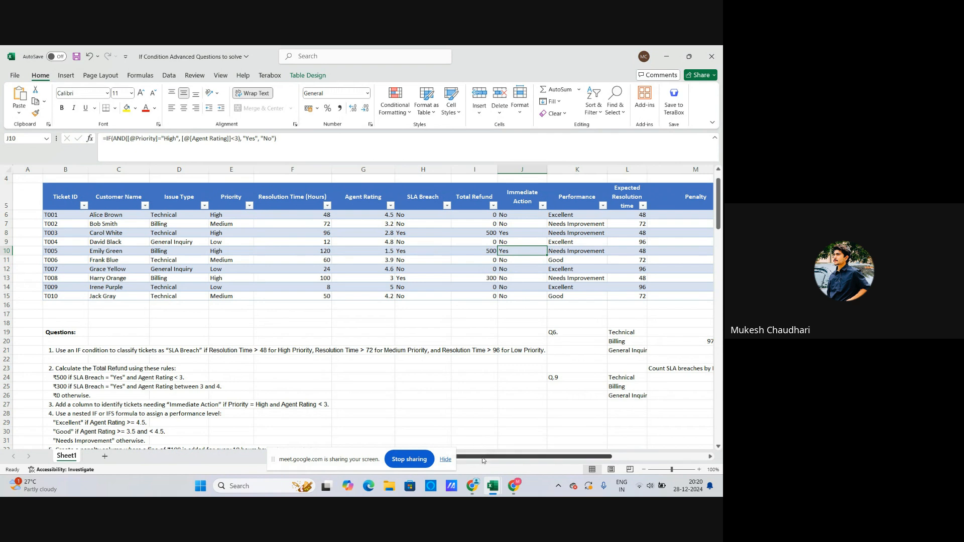
Look over the Immediate Action result in J13 and the Resolution Time in F10
scroll(474, 358, "right", 3)
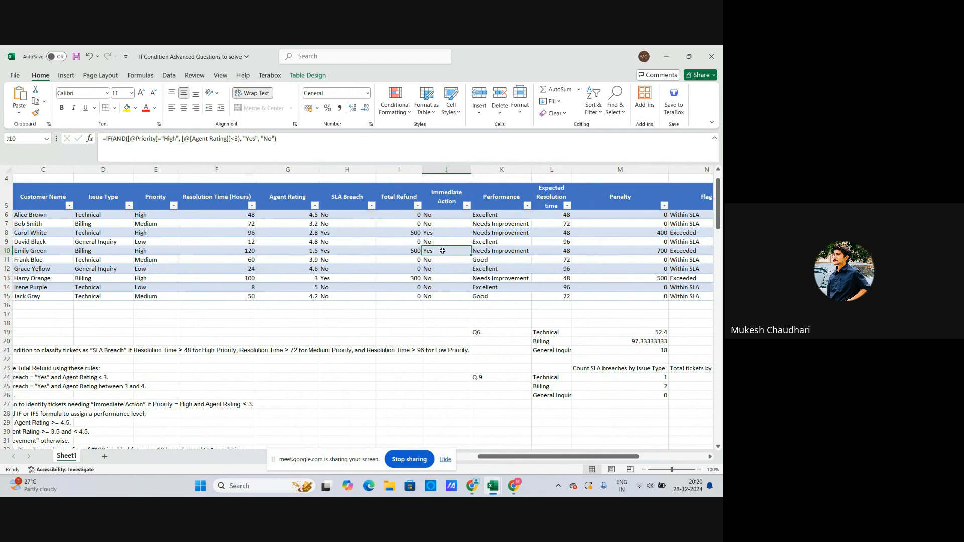
key("Up")
key("Up")
key("Up")
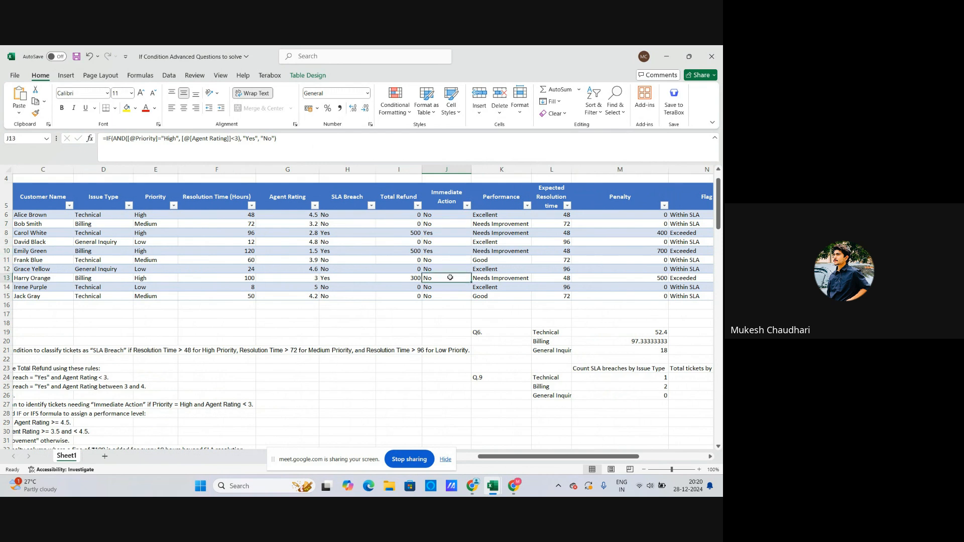
left_click(182, 251)
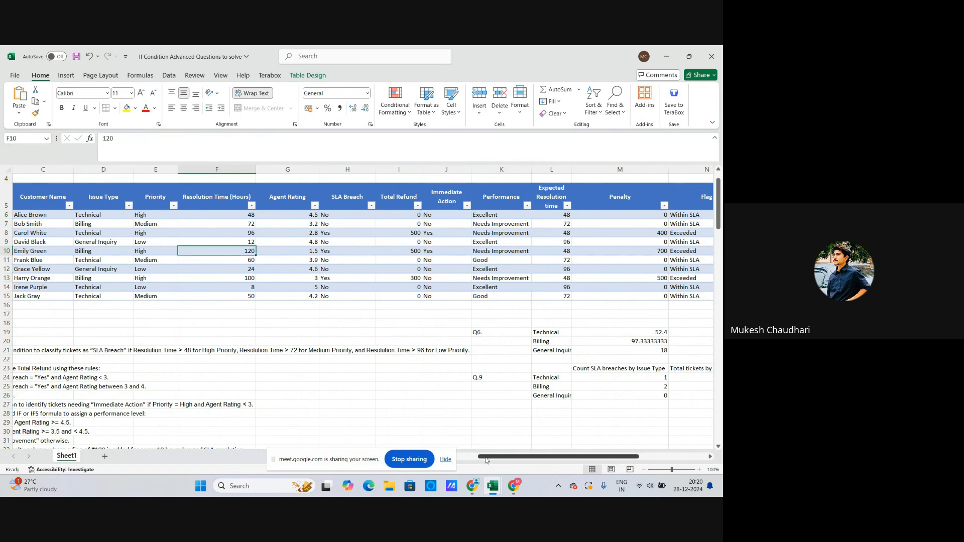
left_click_drag(487, 461, 500, 462)
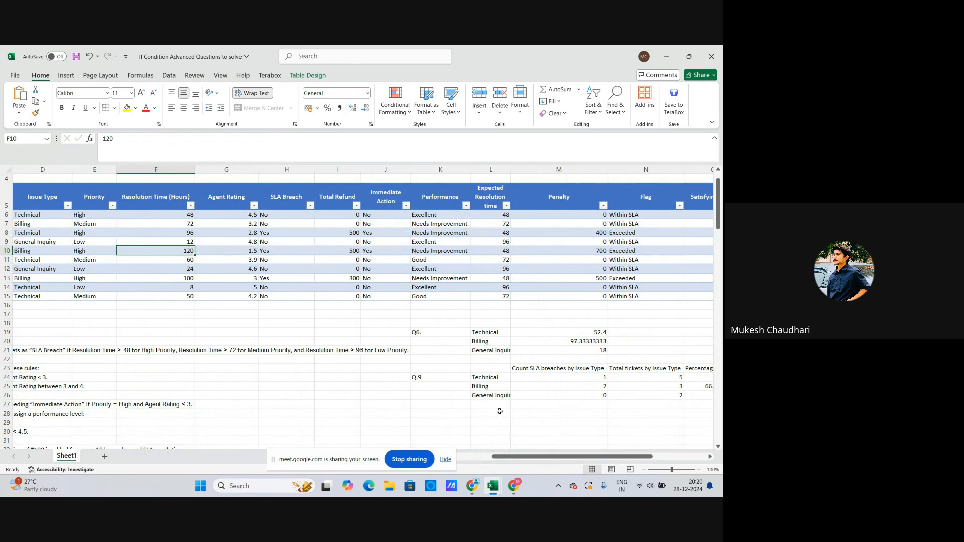
left_click_drag(538, 458, 524, 459)
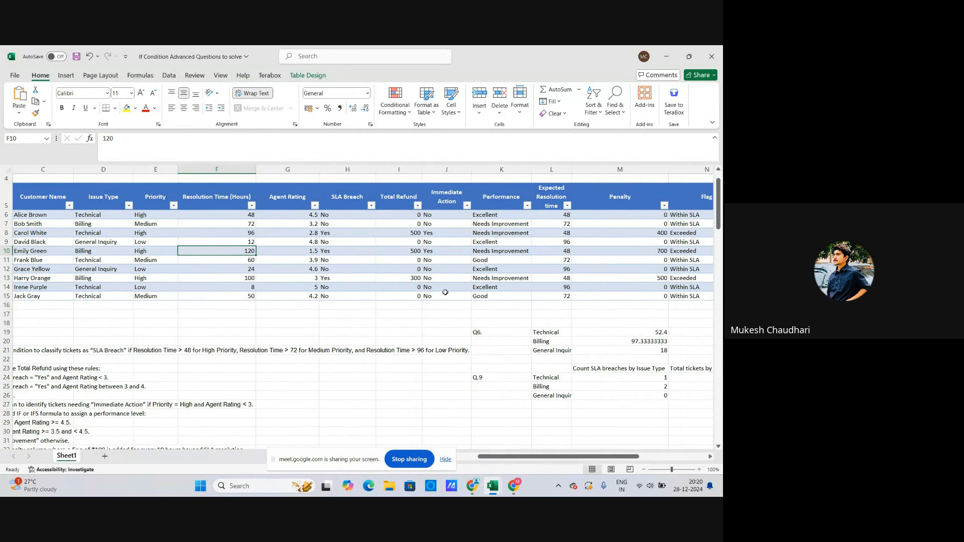
Inspect ticket T003's Immediate Action formula in J8 with its referenced Priority and Agent Rating cells
left_click(448, 233)
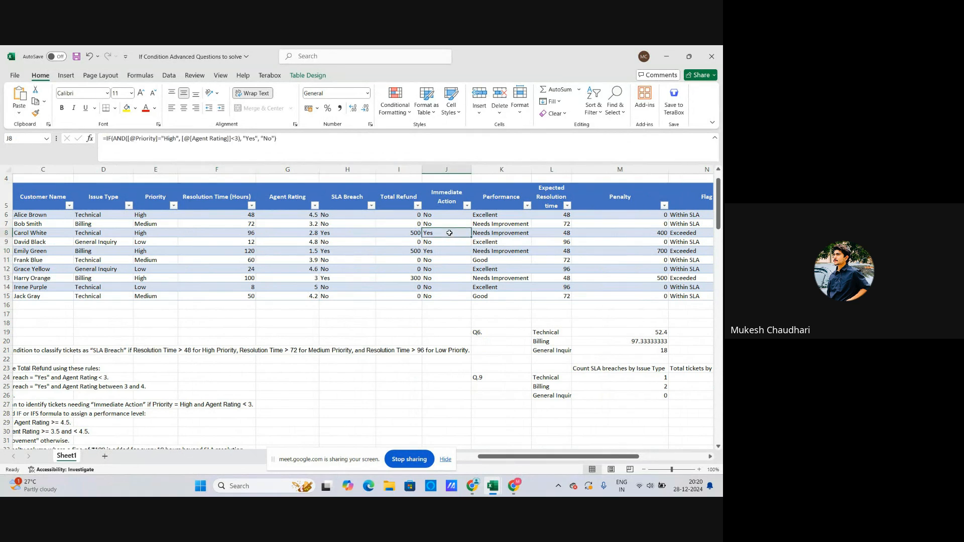
left_click(285, 140)
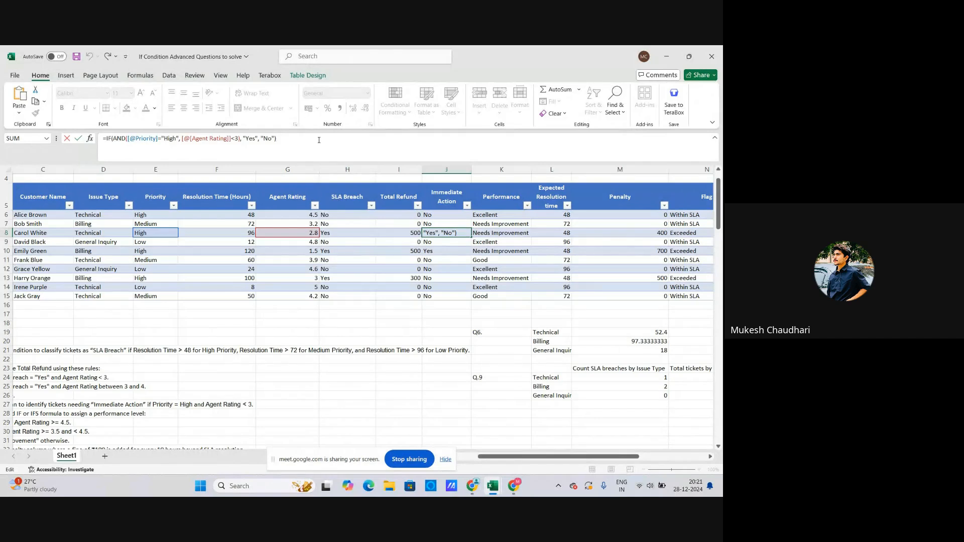
key("Return")
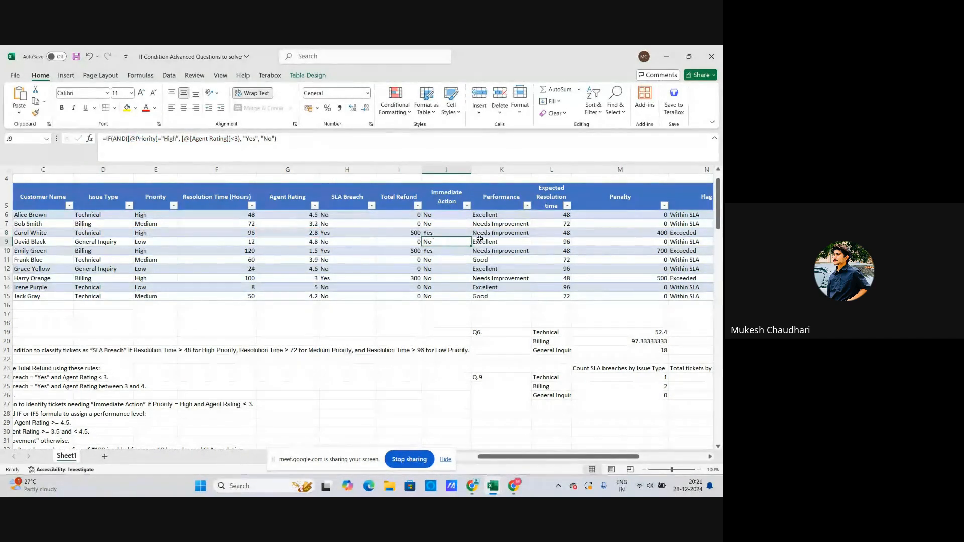
View the Performance formula in K6 and read question 4's Excellent, Good and Needs Improvement rules
left_click(496, 224)
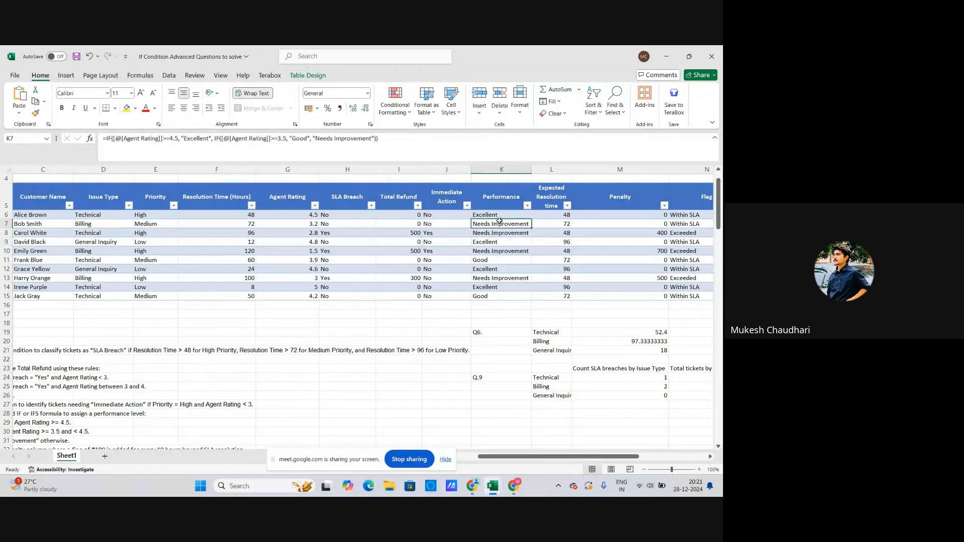
left_click(498, 216)
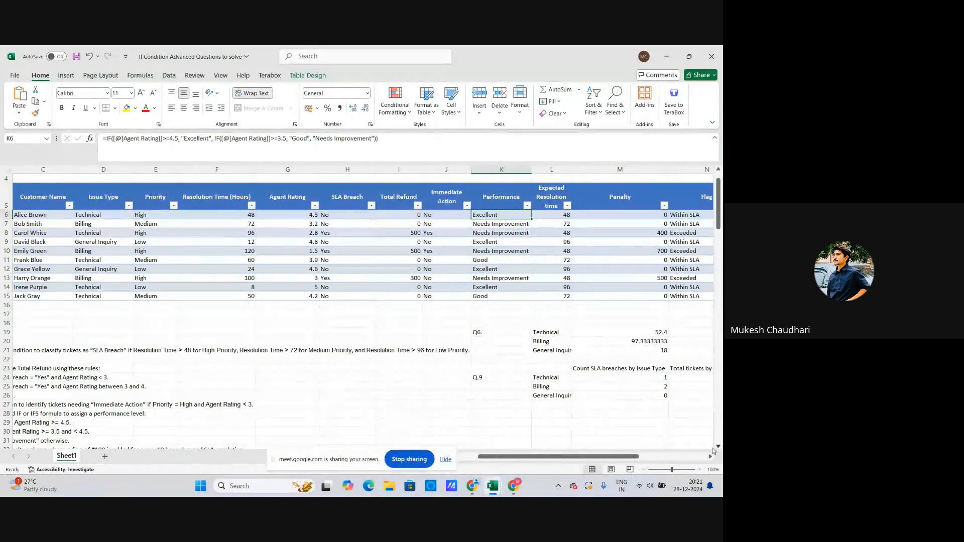
left_click_drag(552, 457, 466, 458)
scroll(112, 393, "down", 3)
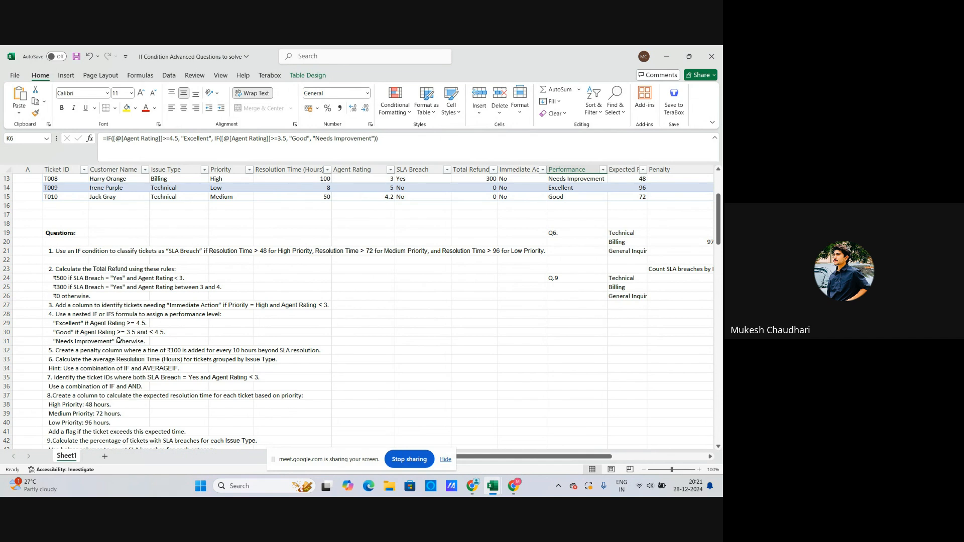
scroll(375, 317, "up", 1)
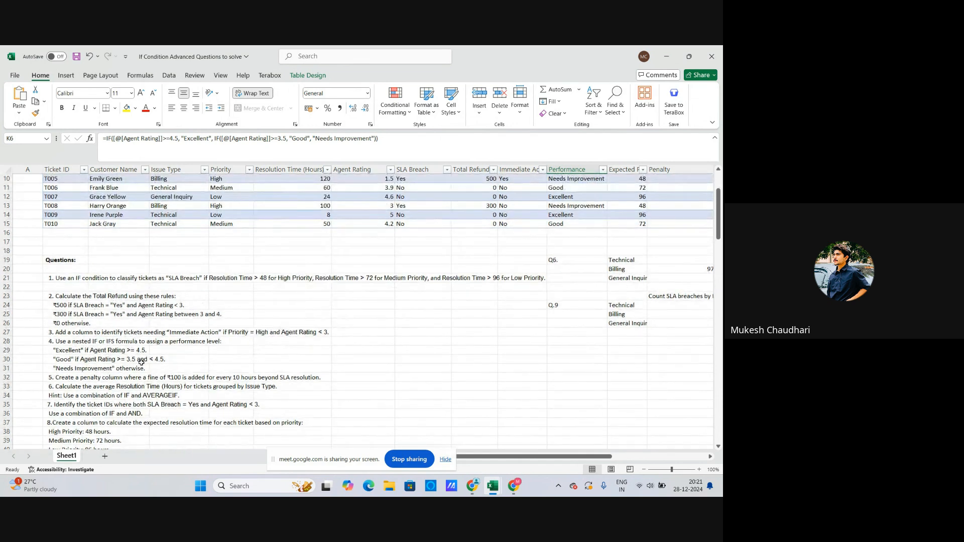
scroll(564, 304, "up", 2)
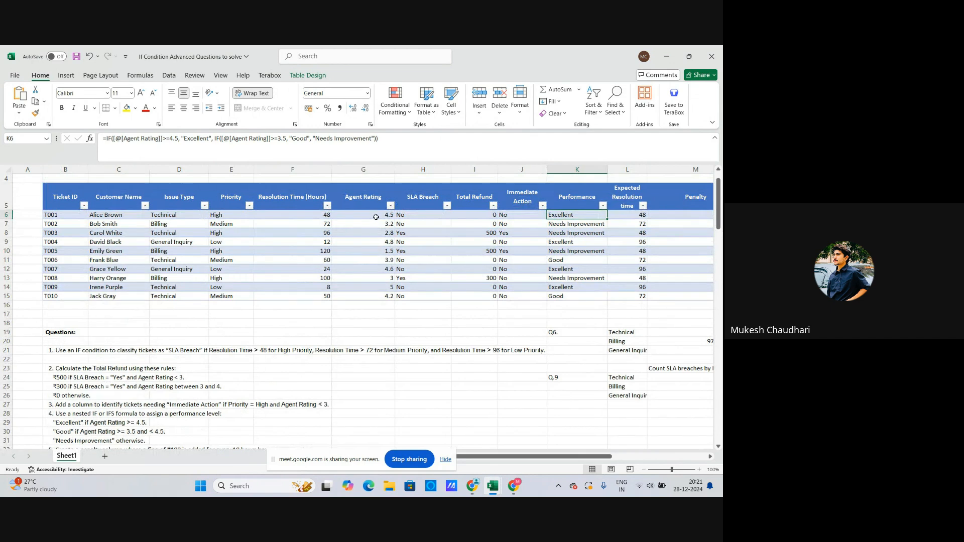
Inspect the nested IF Performance formula in K6 part by part, covering the Excellent, Good and Needs Improvement conditions
left_click(583, 234)
left_click(579, 219)
left_click(132, 138)
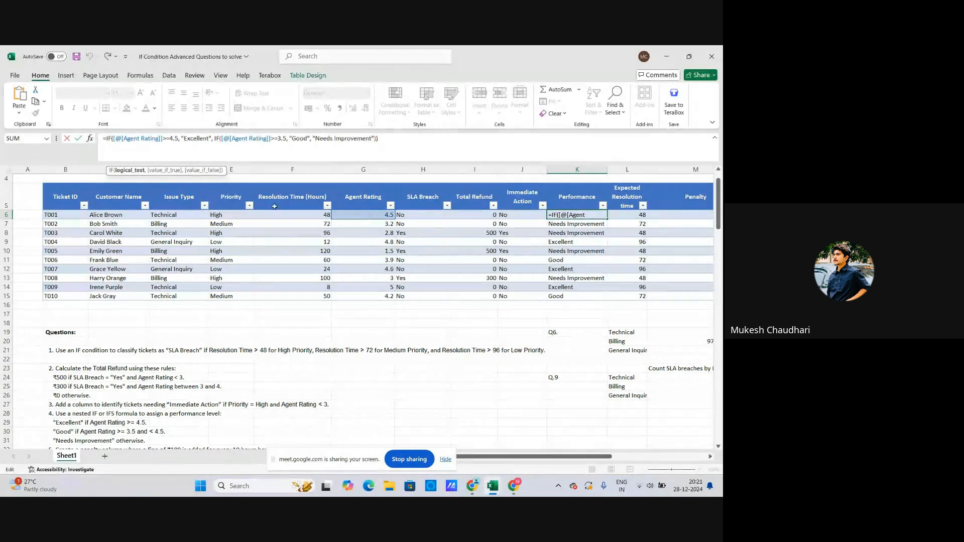
left_click(177, 139)
left_click(191, 139)
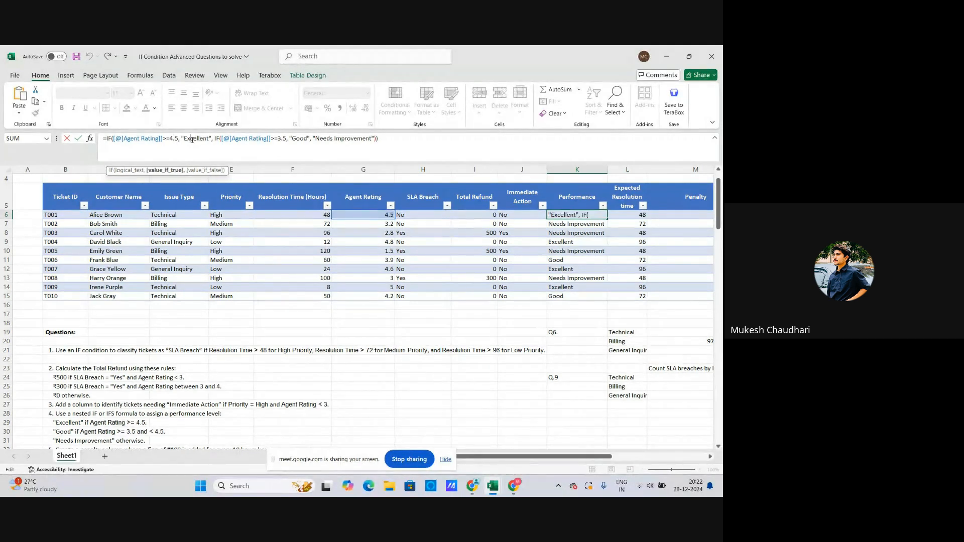
left_click(280, 139)
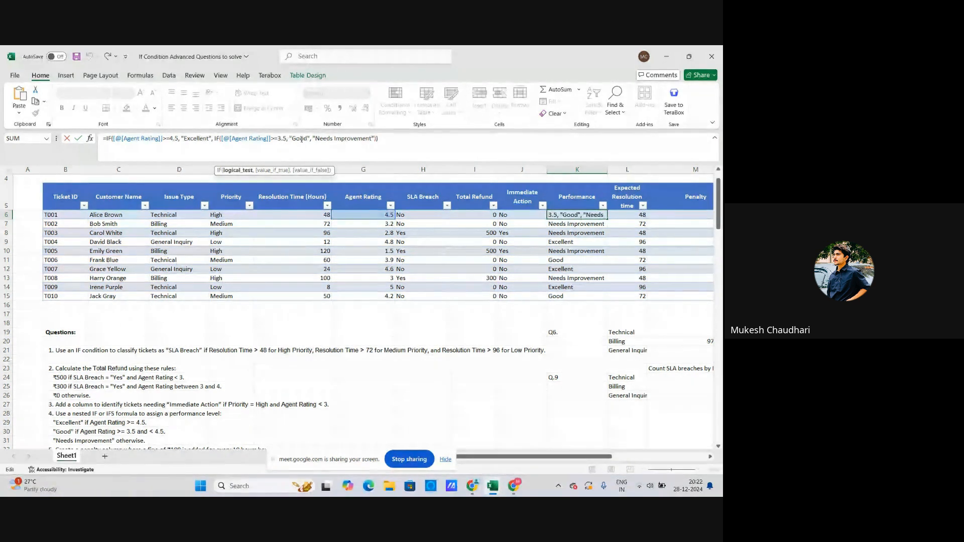
left_click(300, 140)
left_click(328, 139)
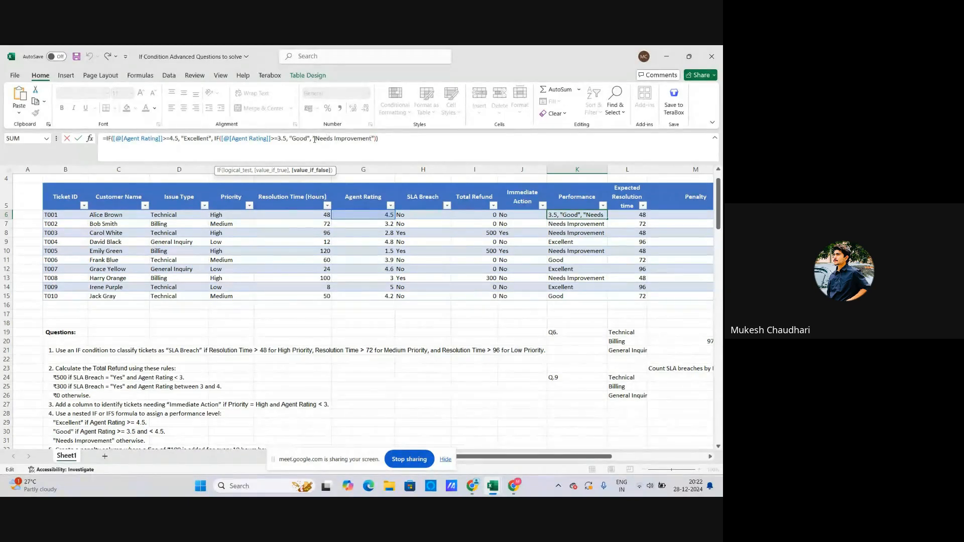
left_click(385, 140)
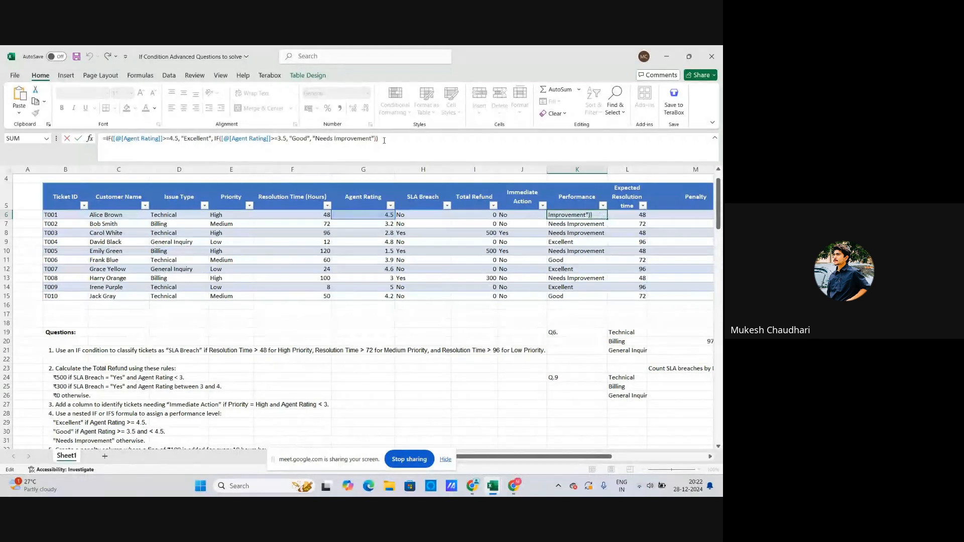
key("ctrl+Return")
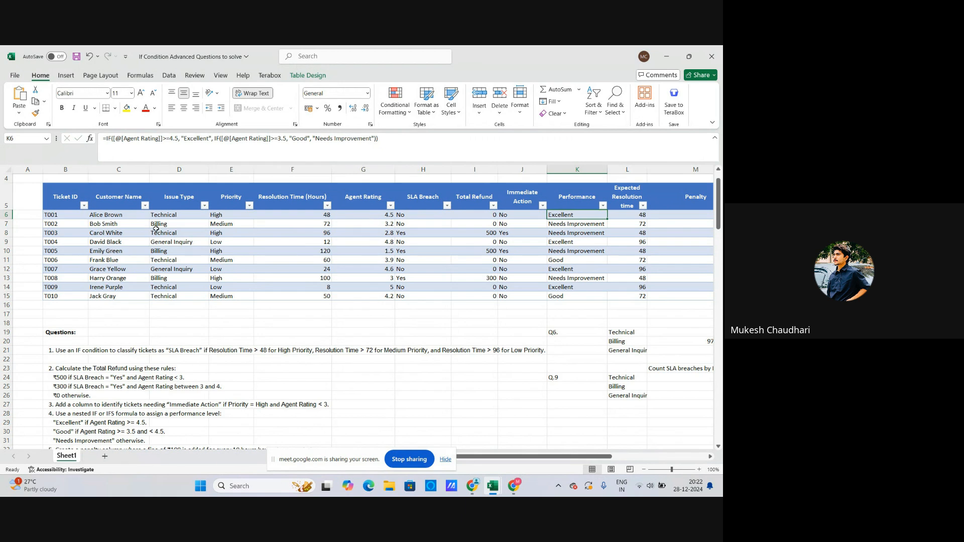
Compare ticket T001's Agent Rating in G6 with its Performance in K6, and look down the Performance column
left_click(370, 217)
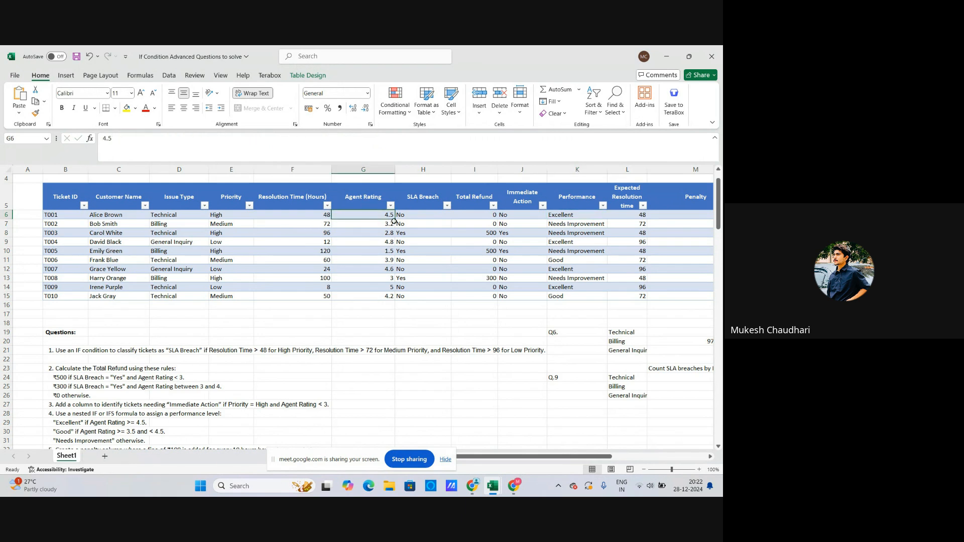
left_click(563, 216)
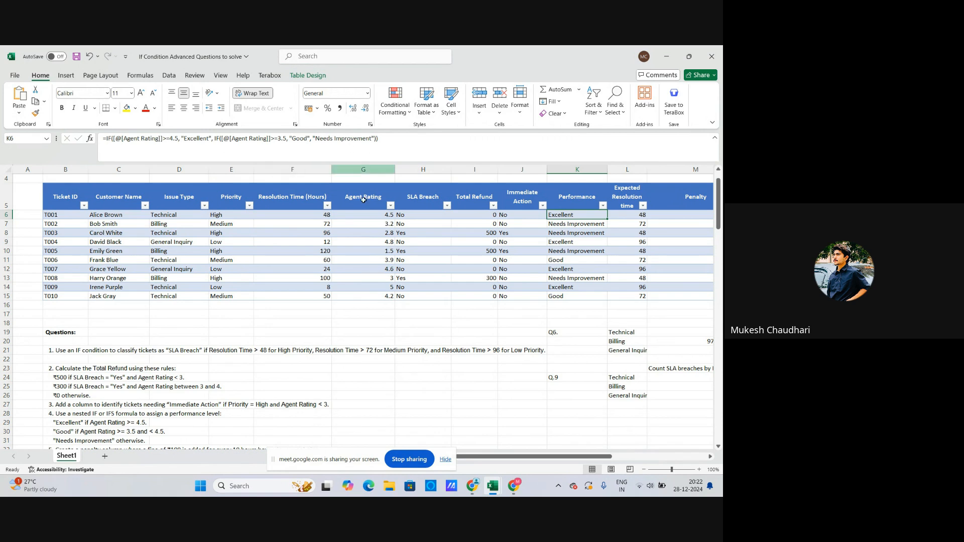
left_click(572, 226)
key("Down")
key("Down")
key("Down")
key("Down")
key("Down")
key("Down")
key("Down")
Check the Performance results of tickets T006, T007 and T009 against their Agent Ratings
left_click(572, 261)
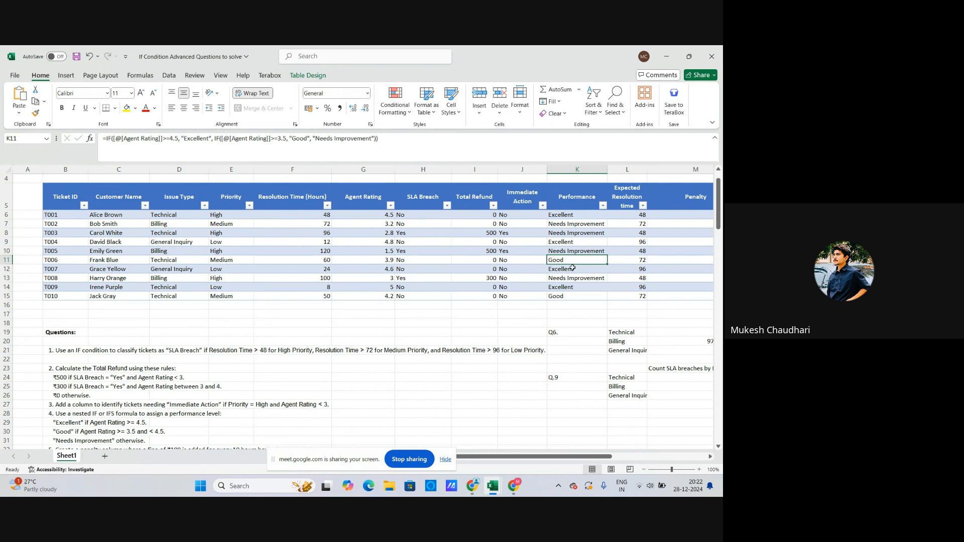
left_click(375, 260)
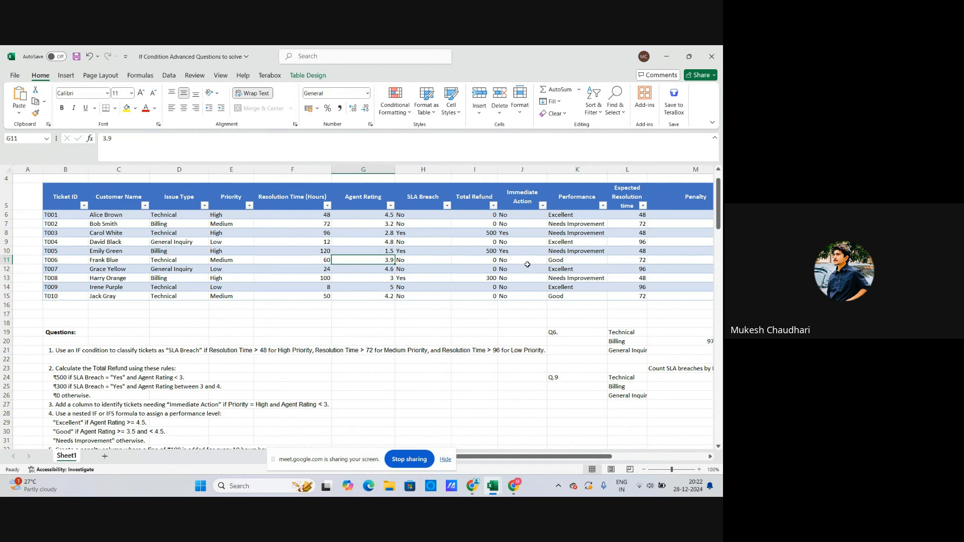
left_click(567, 262)
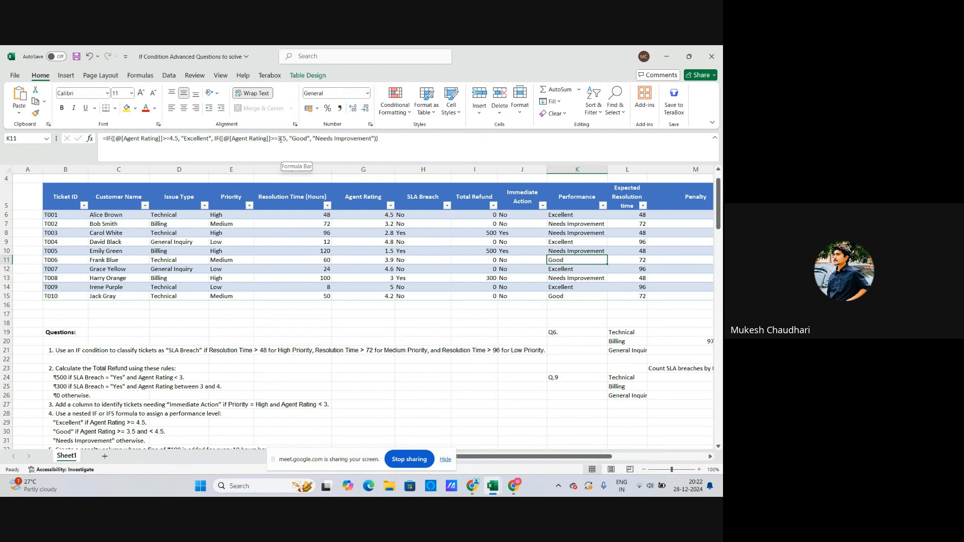
left_click(572, 274)
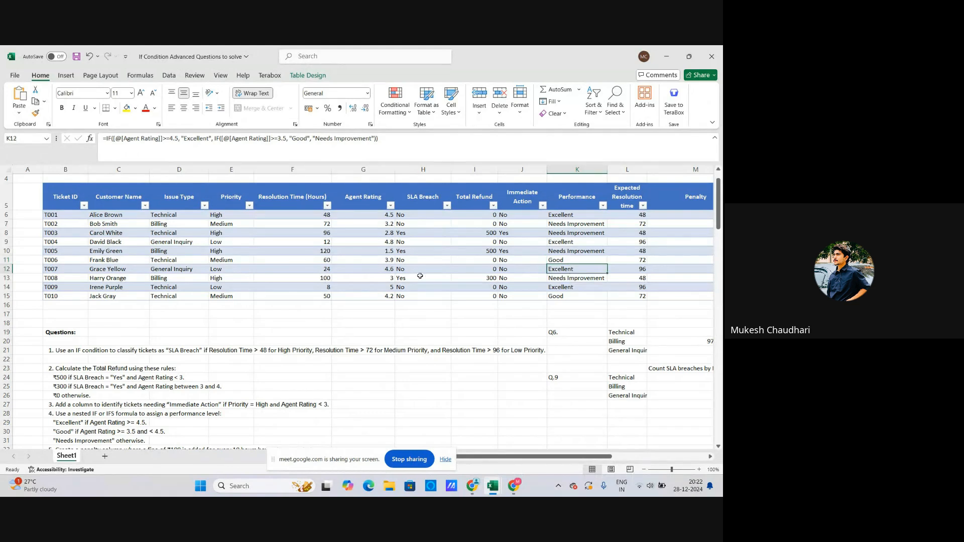
left_click(386, 269)
left_click(392, 289)
left_click(562, 285)
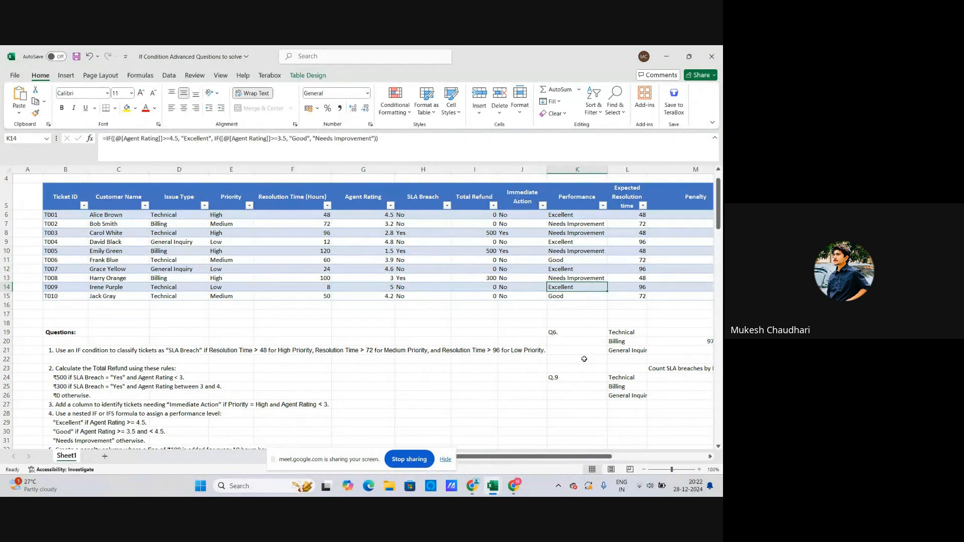
Read question 5's penalty rule and view the Expected Resolution time formula in L6
left_click_drag(568, 457, 582, 456)
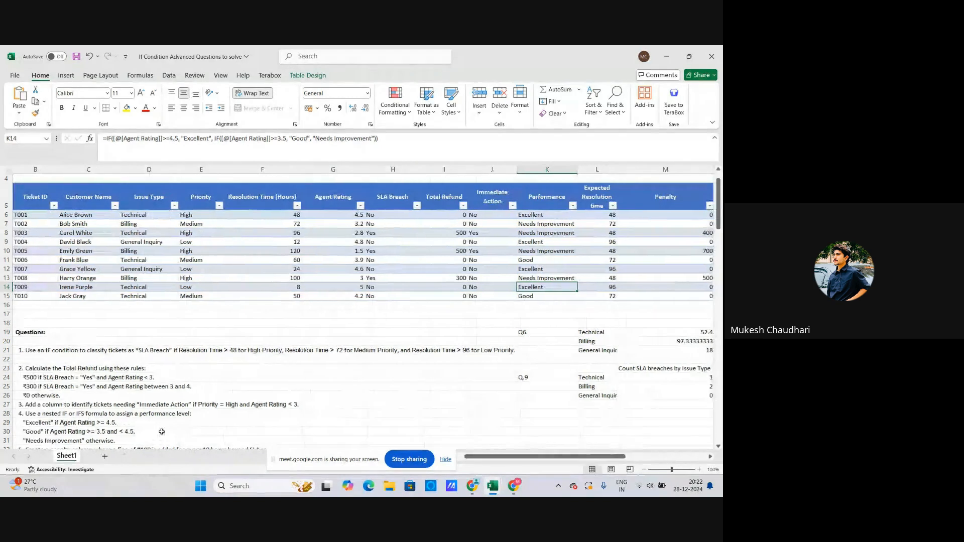
scroll(162, 431, "down", 2)
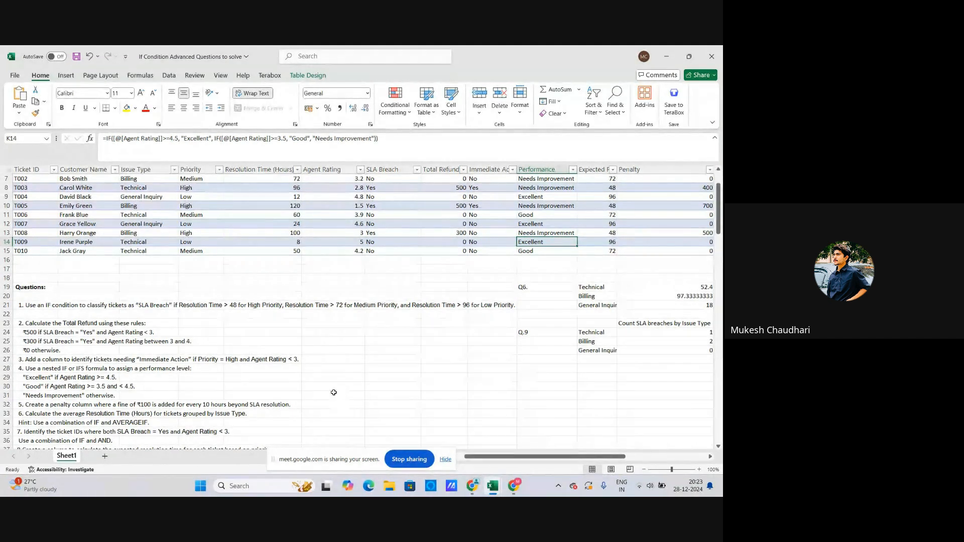
scroll(334, 376, "up", 2)
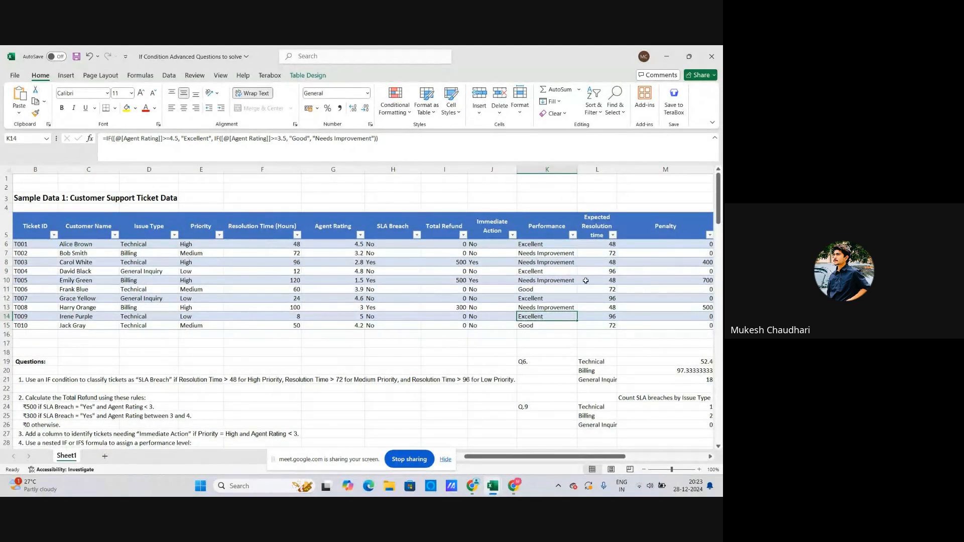
left_click(601, 246)
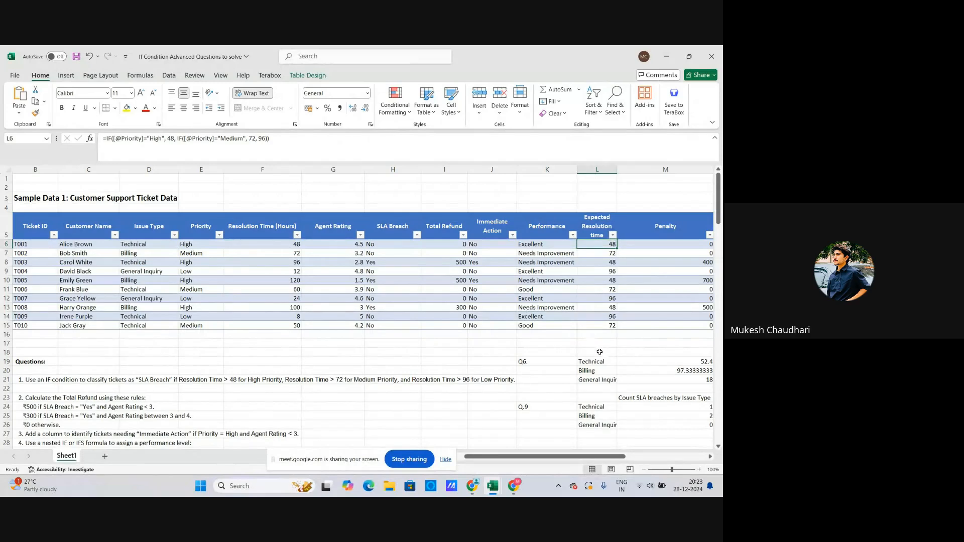
Widen column L, Expected Resolution time, enough to fit the full General Inquiry labels
left_click_drag(572, 457, 572, 460)
left_click_drag(565, 458, 568, 458)
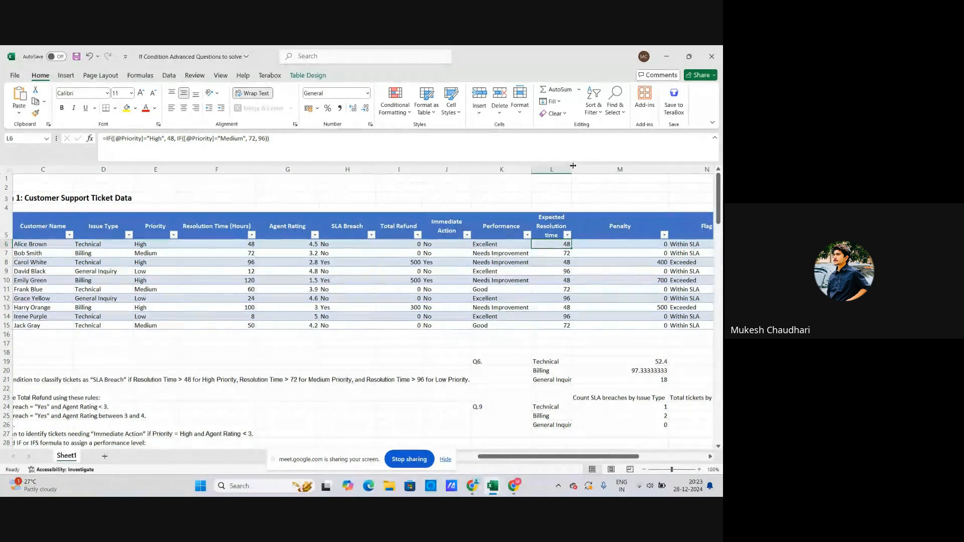
left_click_drag(571, 176, 591, 177)
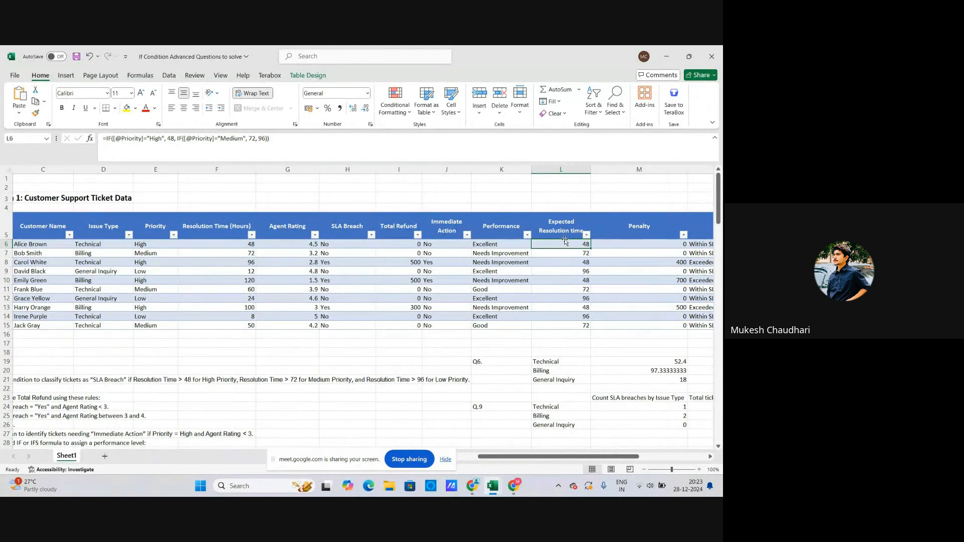
Compare ticket T001's Expected Resolution time in L6 with its Priority in E6
left_click(564, 261)
left_click(567, 245)
left_click(149, 246)
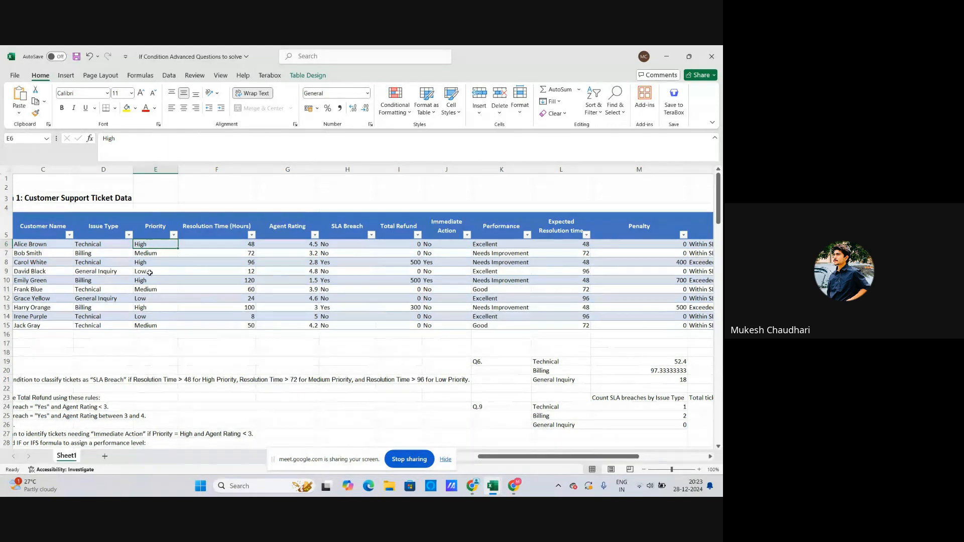
left_click(568, 245)
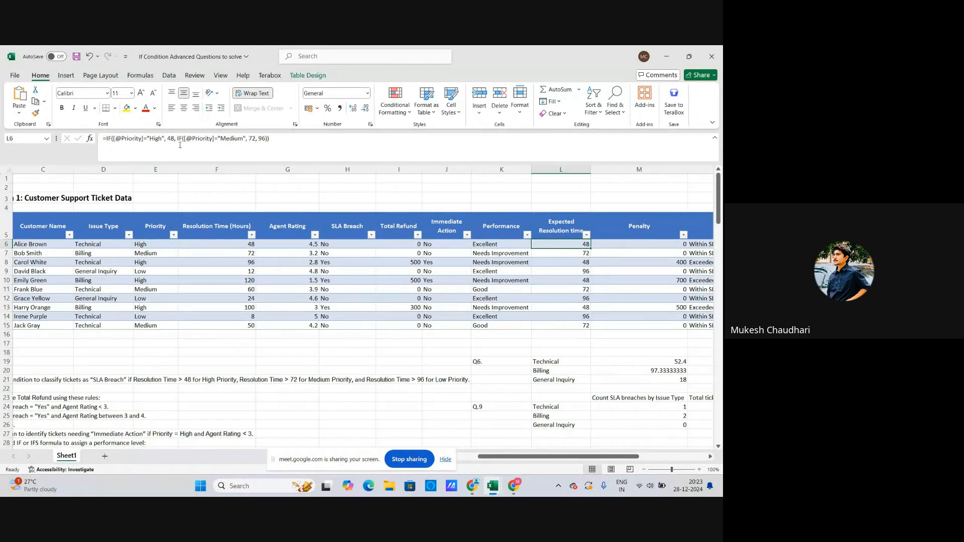
Inspect the nested IF formula in L6 part by part, covering the High and Medium Priority tests and their hour values
left_click(124, 139)
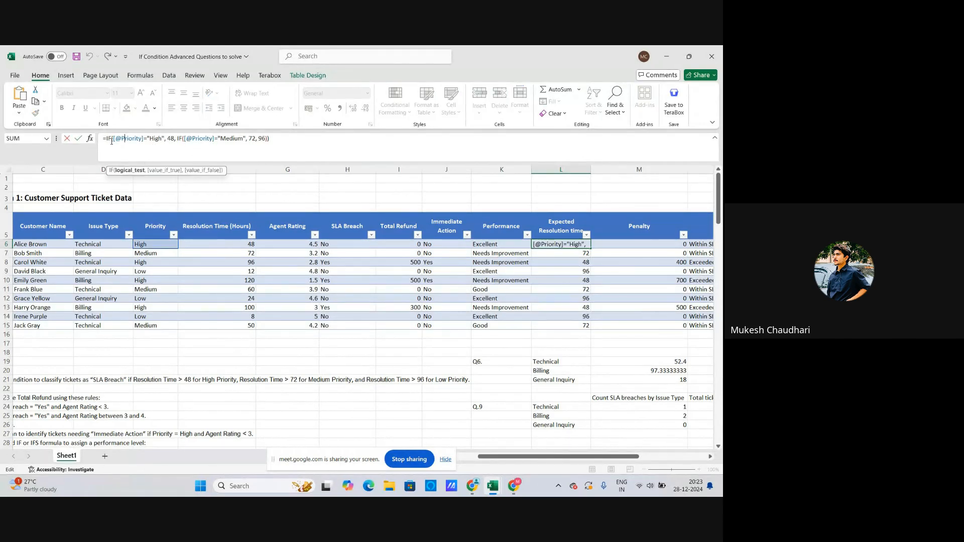
left_click(110, 139)
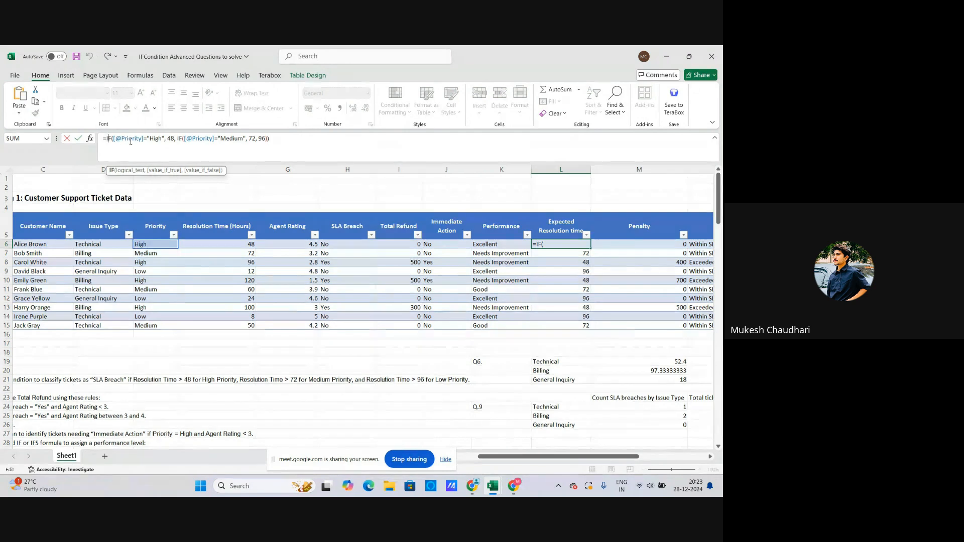
left_click(130, 139)
left_click(171, 140)
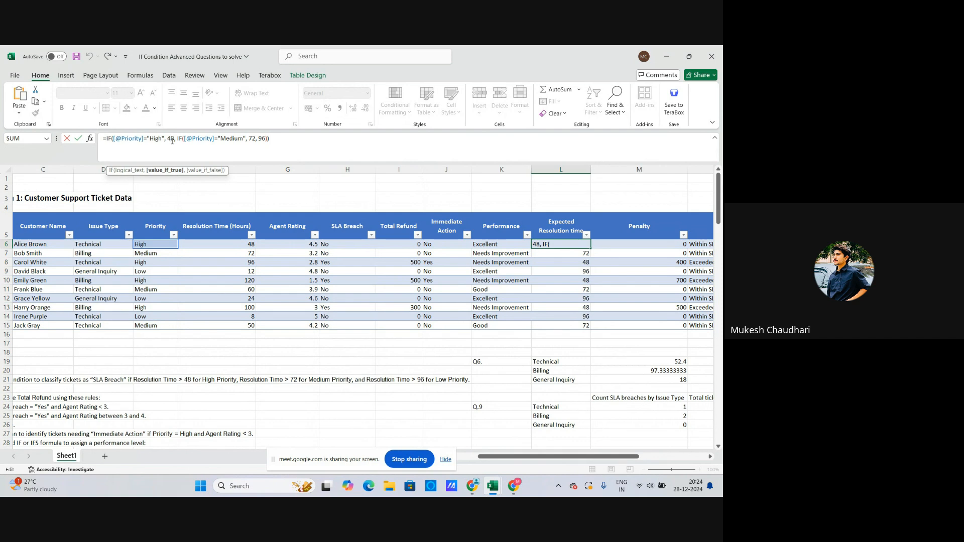
left_click(204, 139)
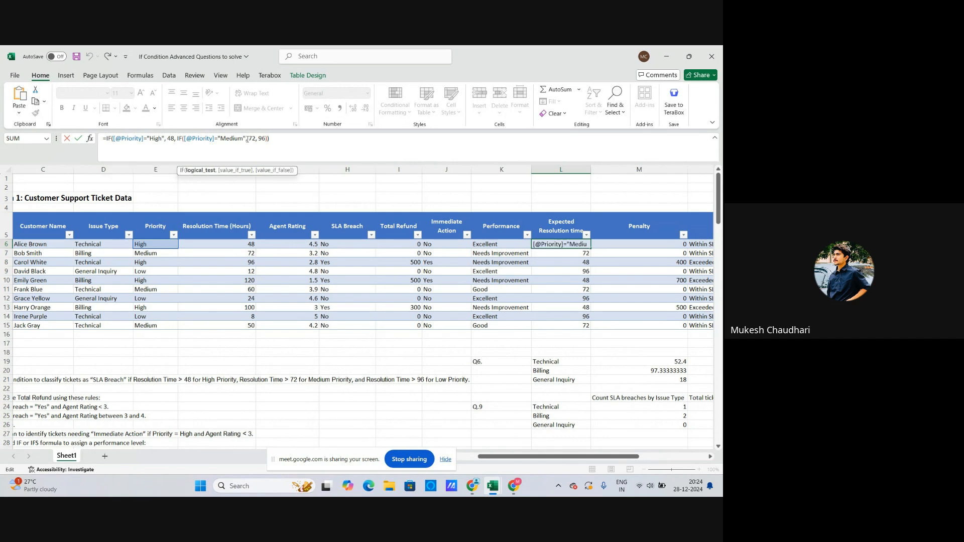
left_click(251, 140)
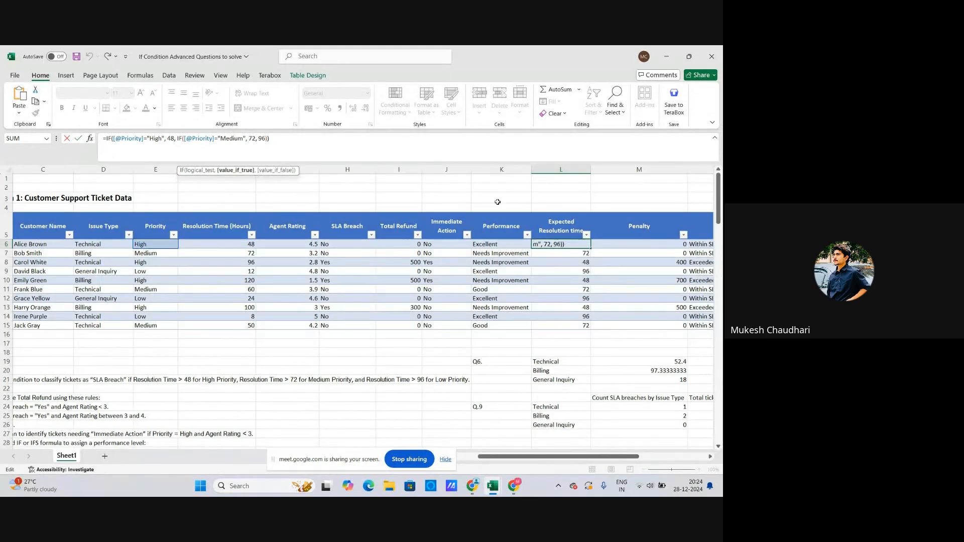
left_click(261, 140)
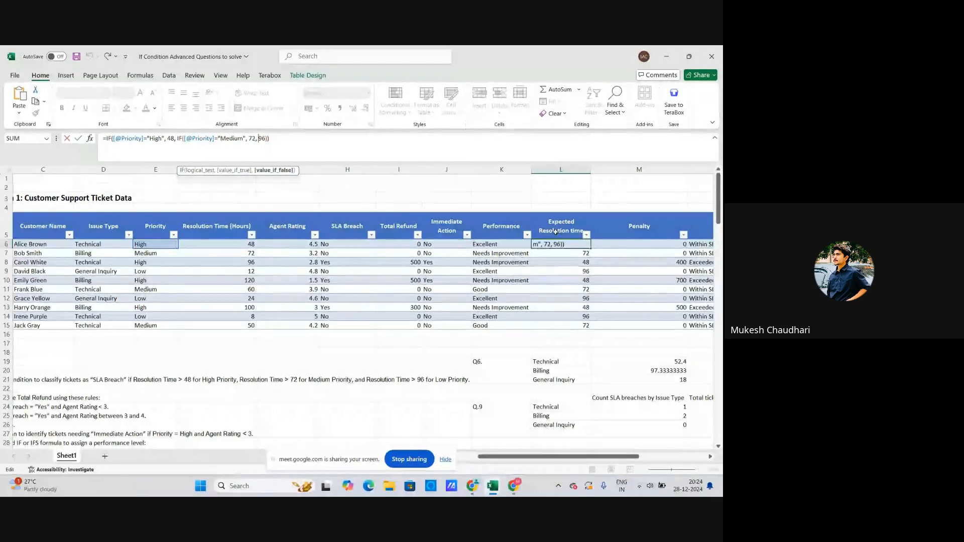
left_click(295, 141)
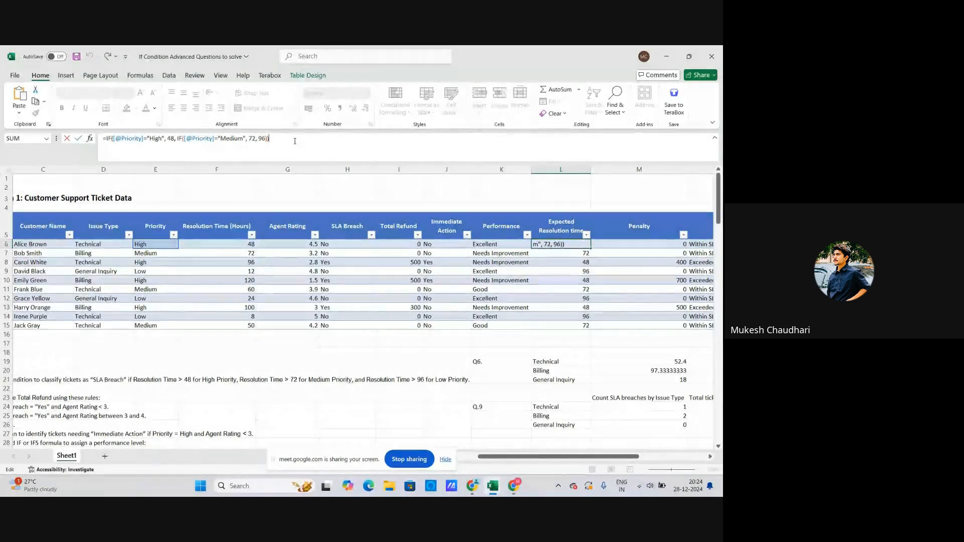
key("Return")
Check the Expected Resolution time of tickets T001, T002 and T003 against their Priority values
left_click(572, 262)
left_click(570, 246)
left_click(149, 246)
left_click(560, 245)
left_click(155, 254)
left_click(561, 253)
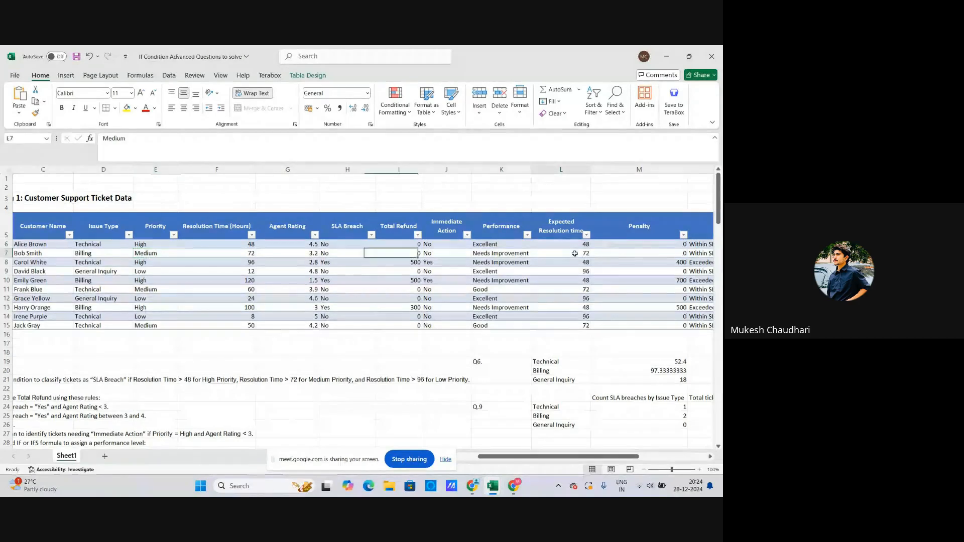
left_click(156, 262)
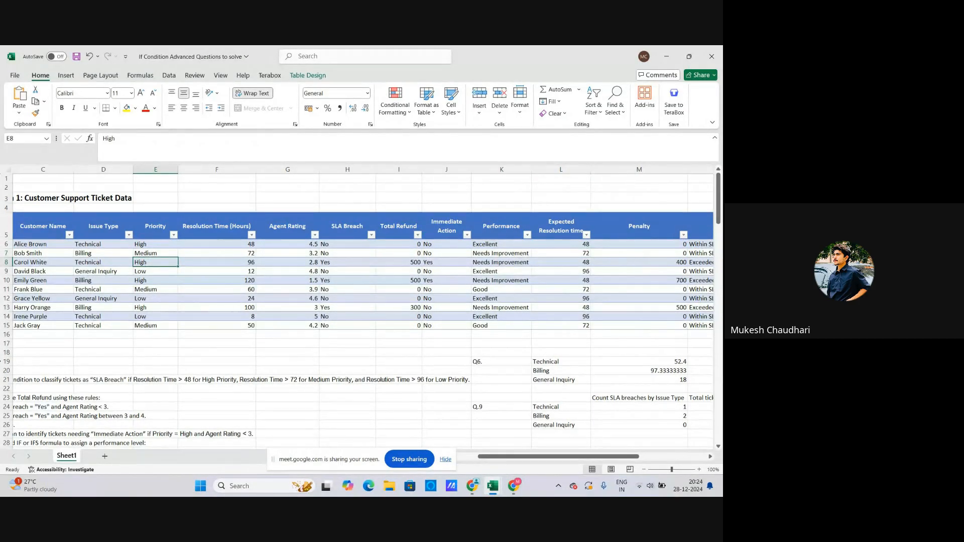
left_click(577, 262)
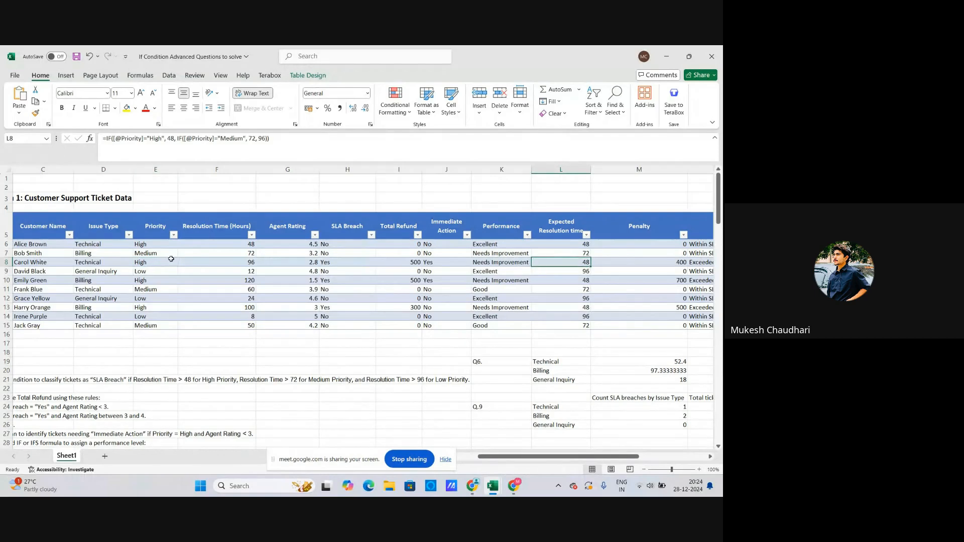
Look over the Resolution Time (Hours) column and compare ticket T003's value in F8 with its Expected Resolution time in L8
left_click(225, 262)
left_click(228, 290)
left_click(228, 254)
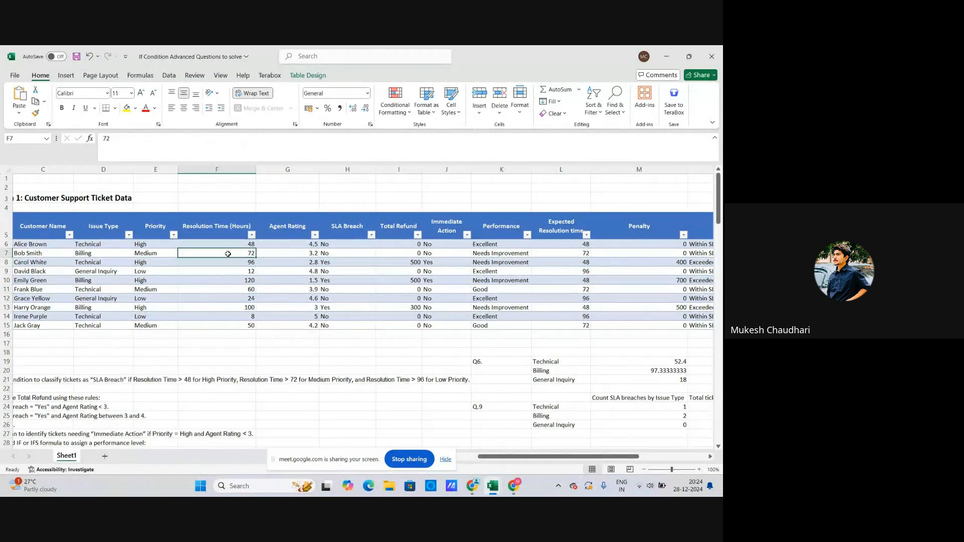
left_click(221, 228)
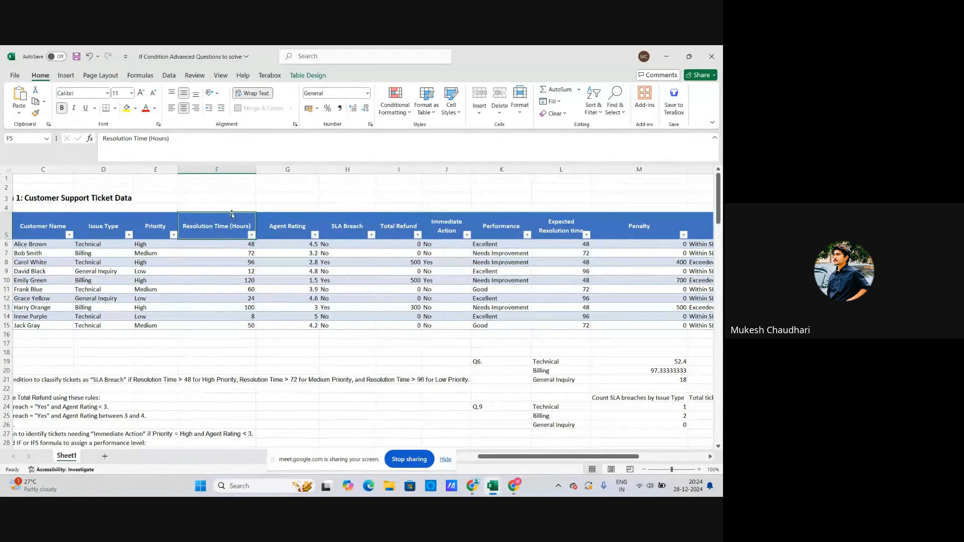
left_click(235, 263)
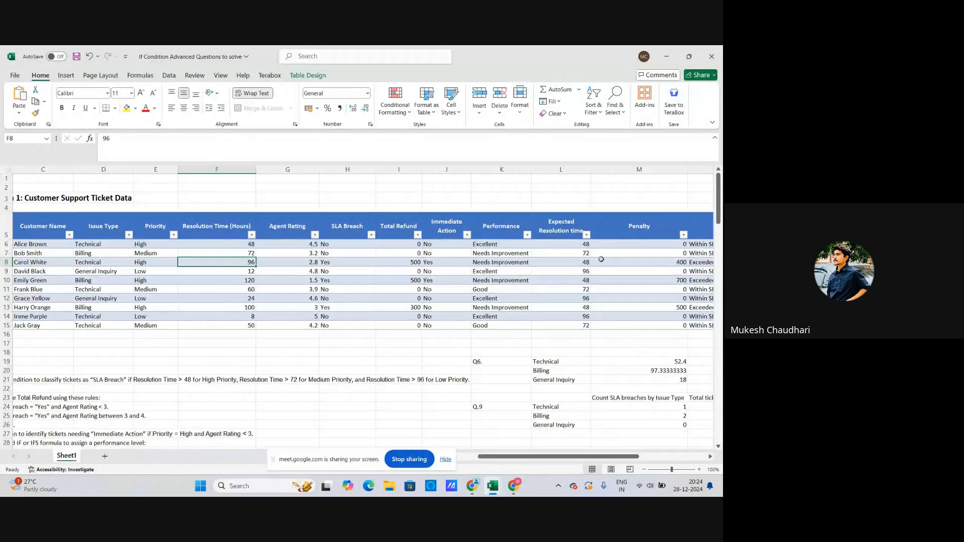
left_click(573, 264)
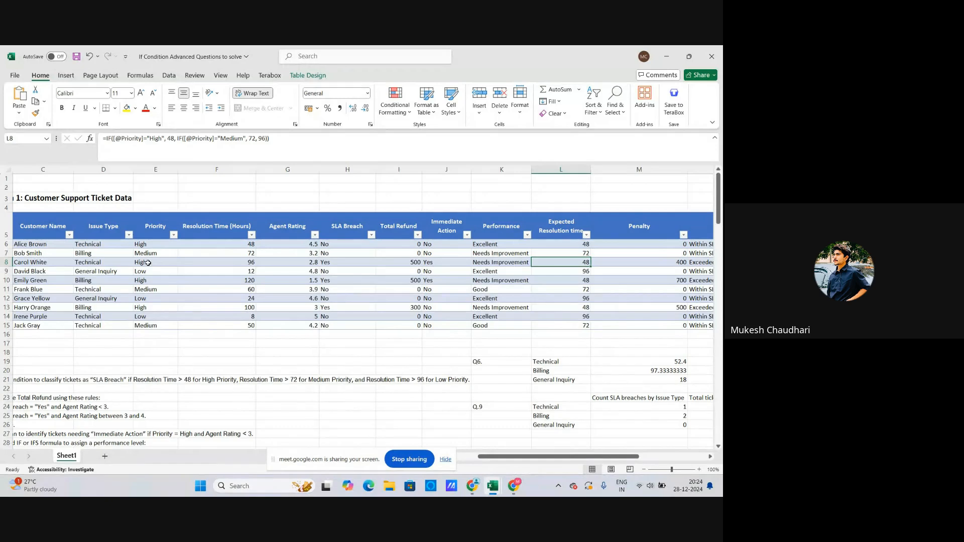
Inspect the Penalty formula in M6 part by part, covering the SLA Breach test, the time difference and the 10 and 100 factors
left_click(577, 271)
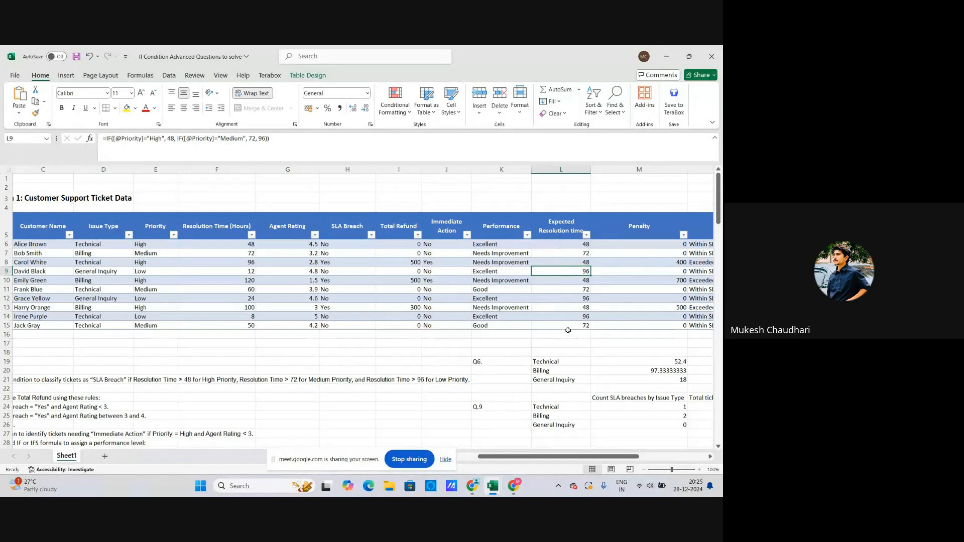
left_click(632, 246)
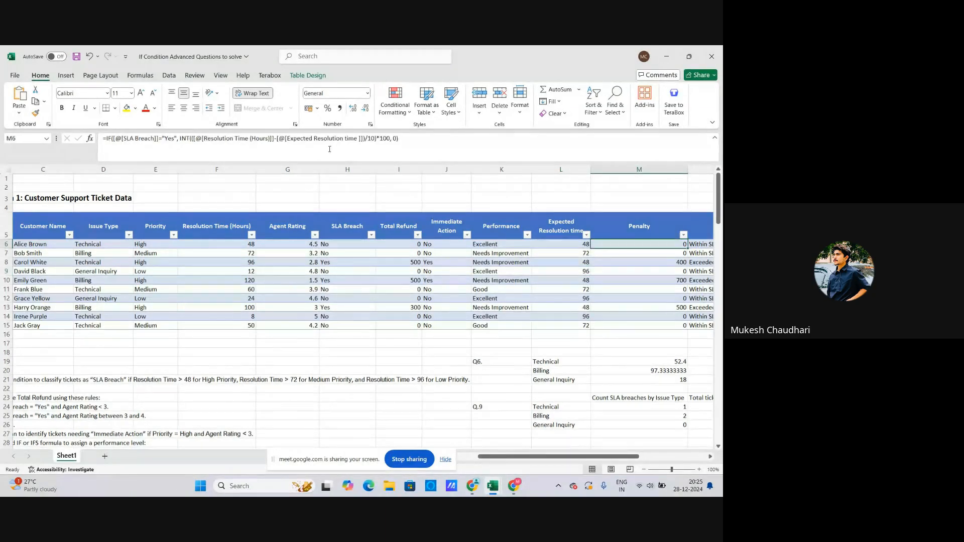
left_click(157, 140)
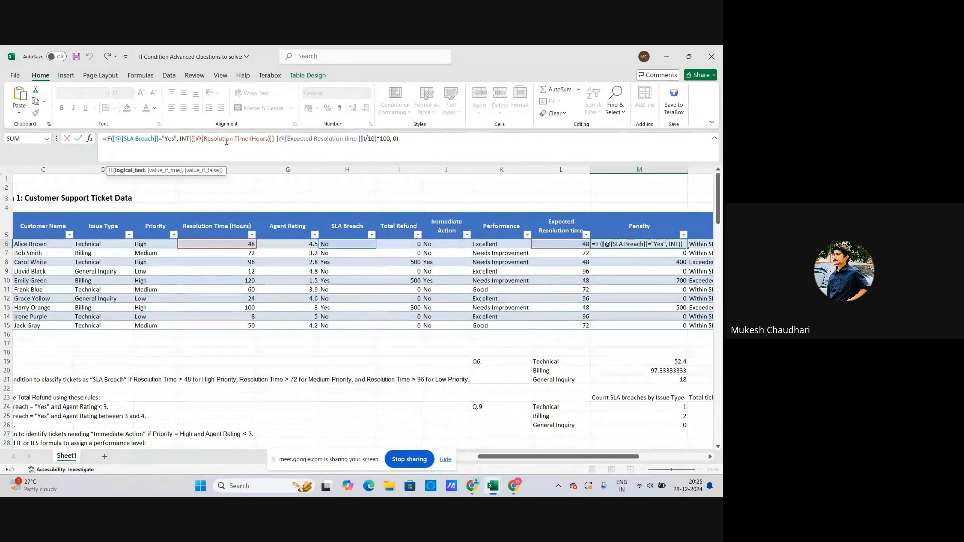
left_click(227, 140)
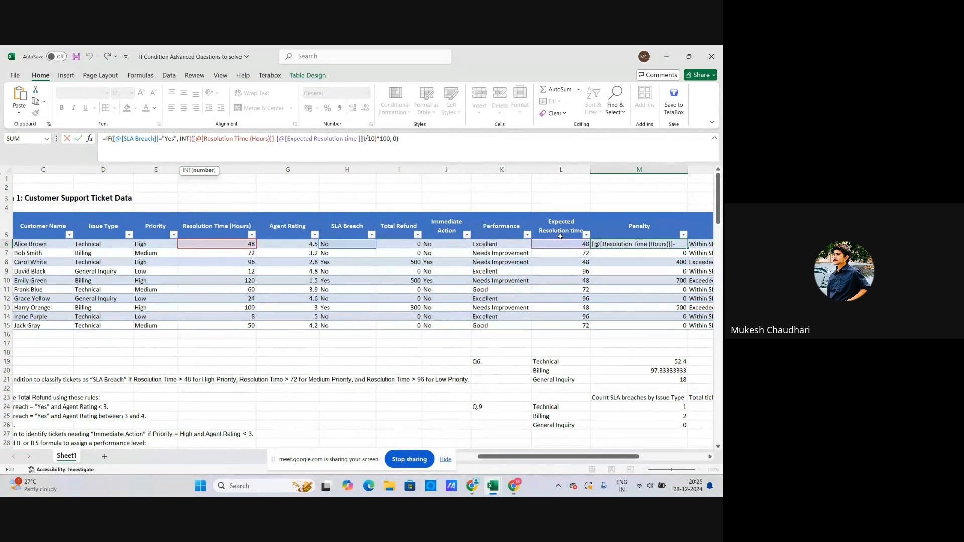
left_click(364, 139)
left_click(373, 139)
left_click_drag(390, 139, 369, 141)
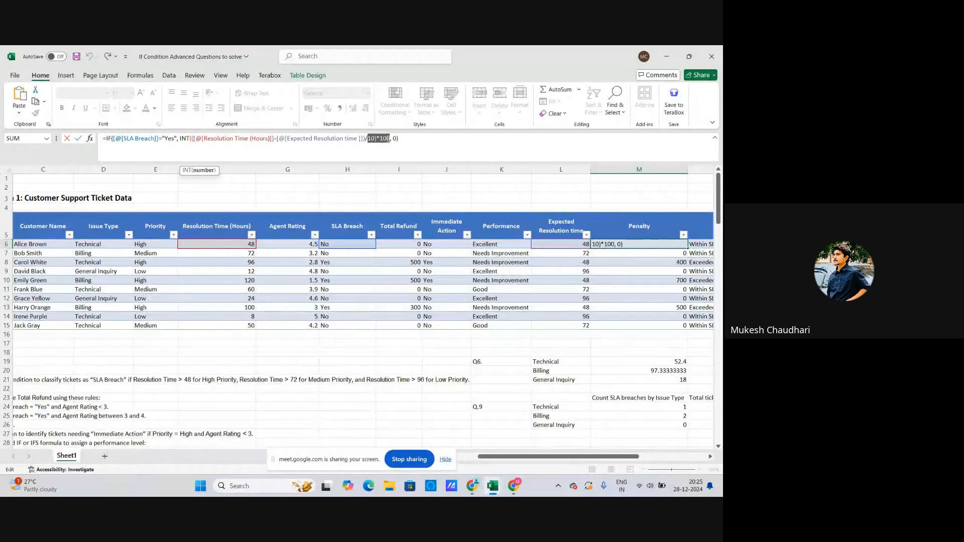
Read question 5's rule for the penalty column in the question list and return to the ticket table
scroll(166, 373, "down", 5)
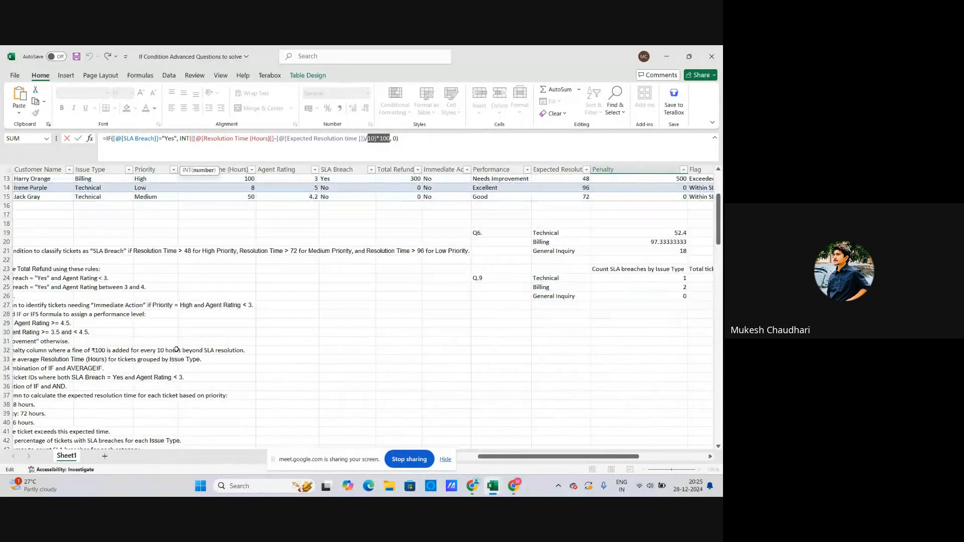
left_click_drag(502, 456, 481, 457)
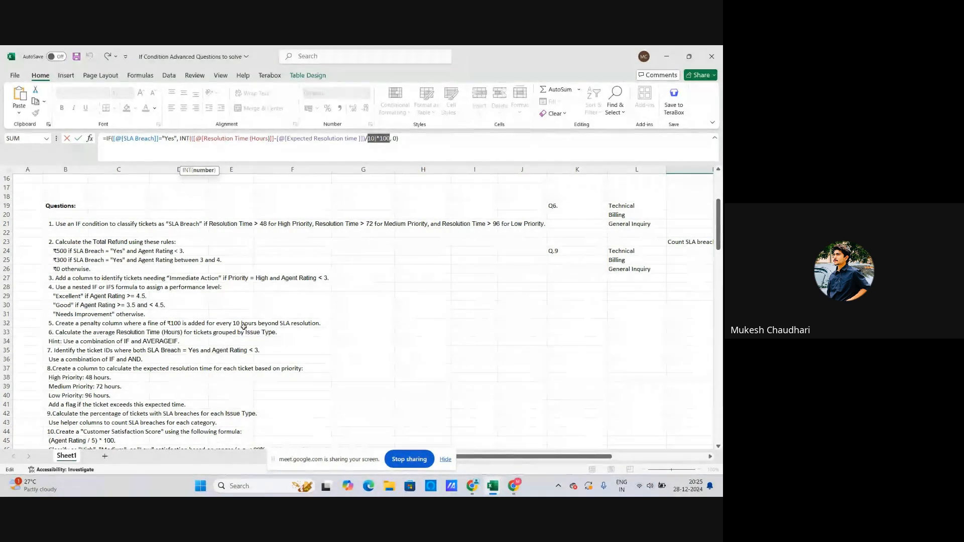
scroll(245, 328, "up", 2)
scroll(244, 328, "up", 3)
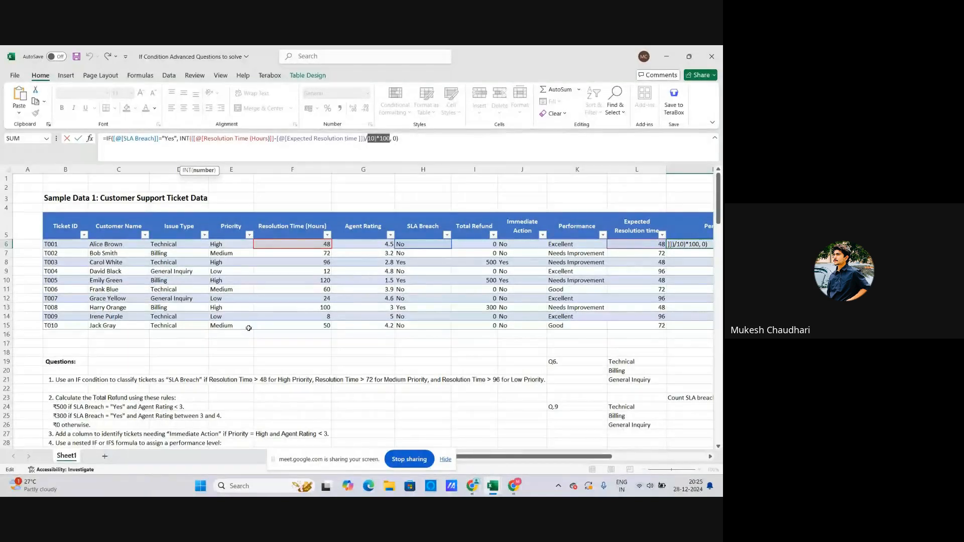
Recheck the division by 10, its closing bracket and the multiplication by 100 in the M6 Penalty formula
left_click(377, 139)
key("BackSpace")
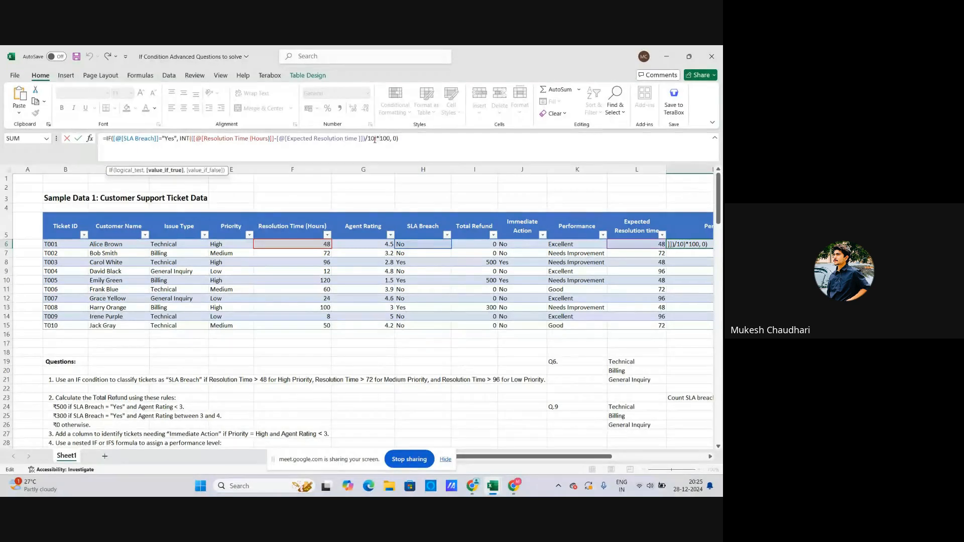
type(")")
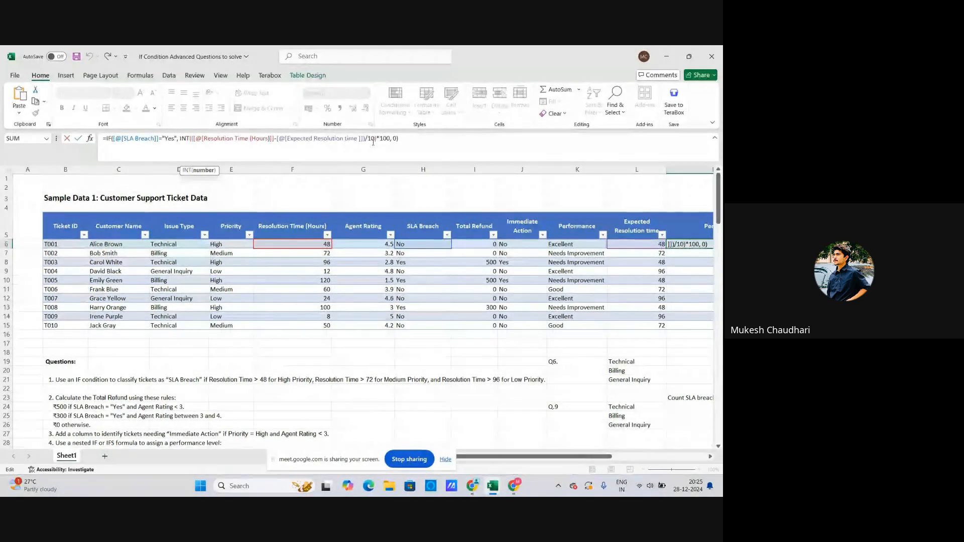
double_click(371, 139)
left_click_drag(380, 142, 388, 143)
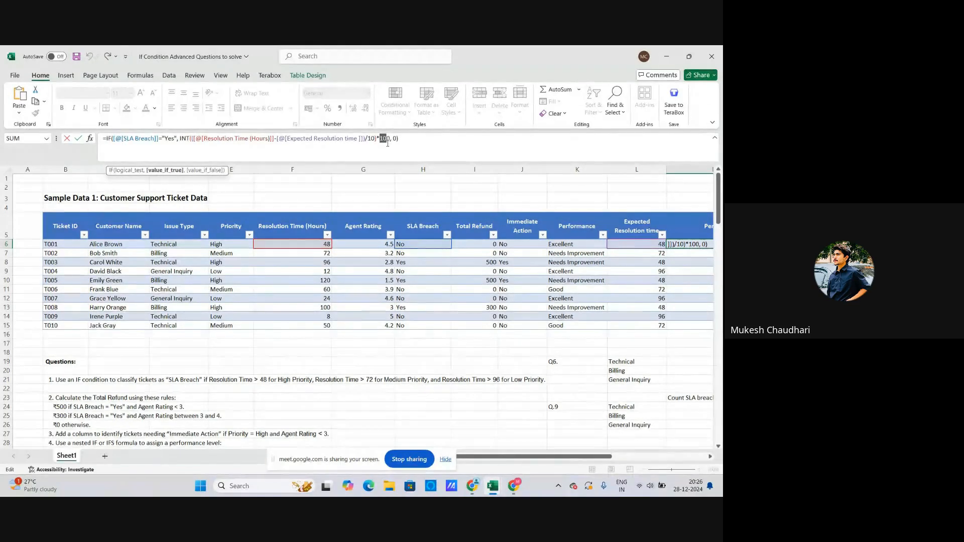
left_click(403, 140)
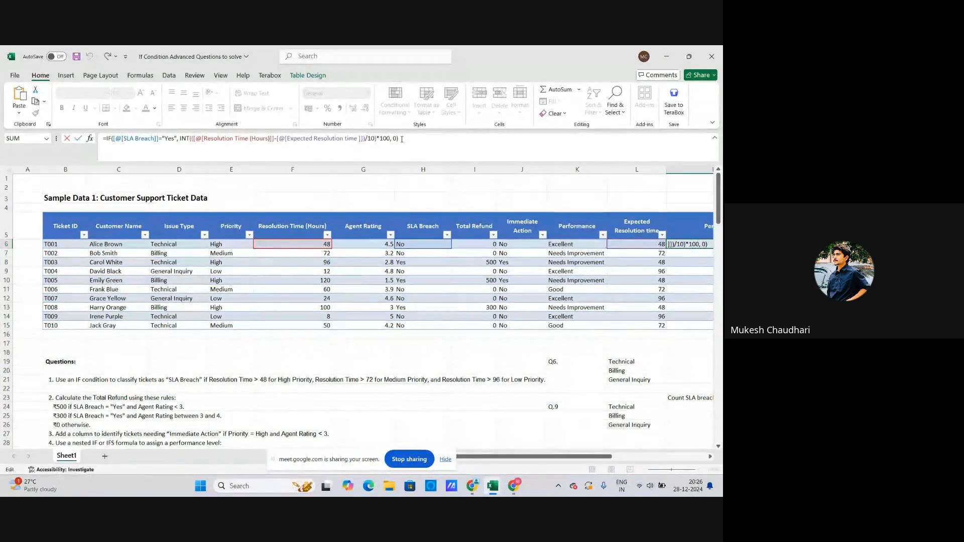
key("Return")
Compare the Resolution Time, Expected Resolution time and Penalty values of tickets T001 and T003
left_click(656, 245)
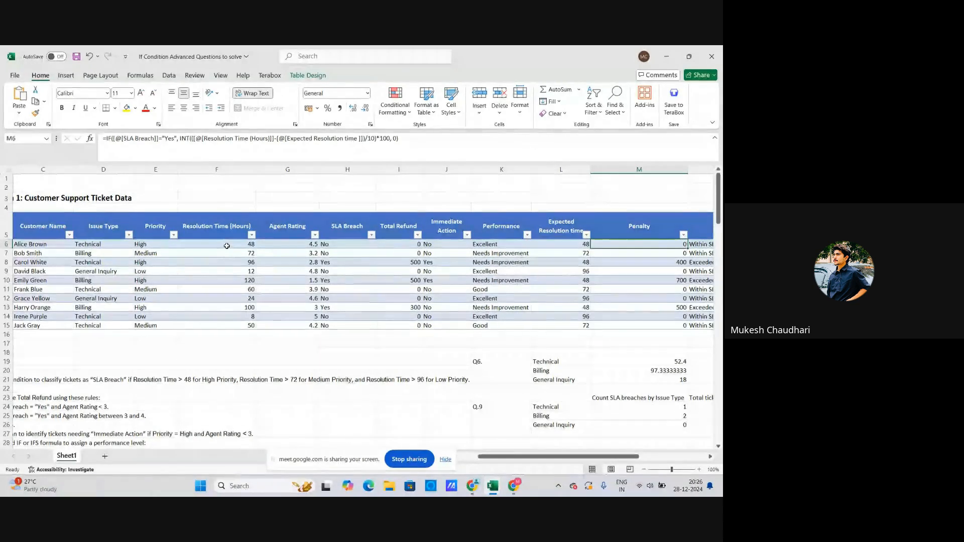
left_click(223, 245)
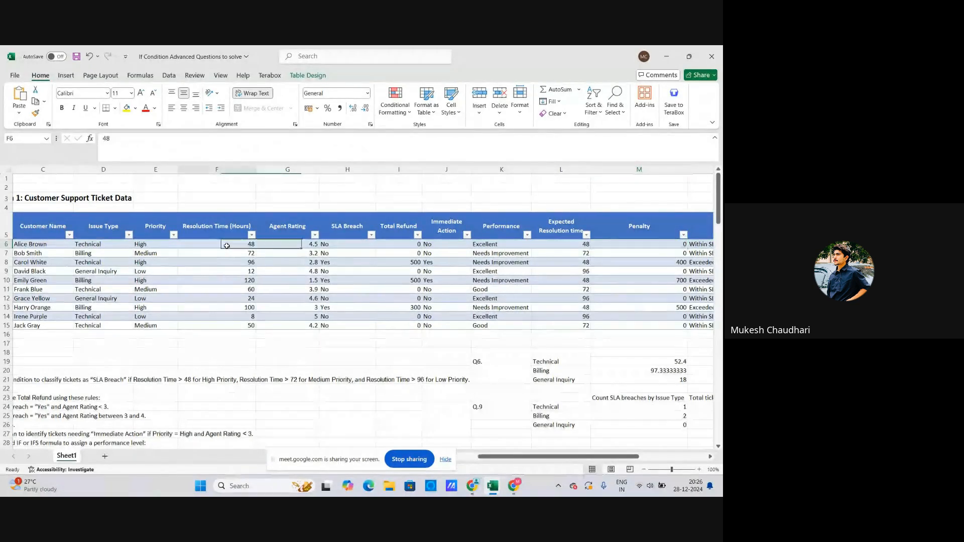
left_click(553, 246)
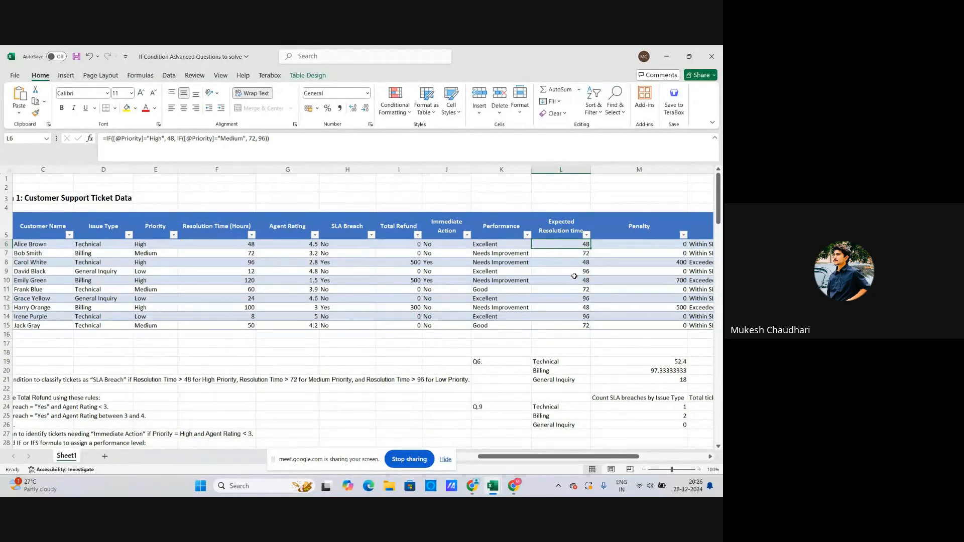
left_click(641, 263)
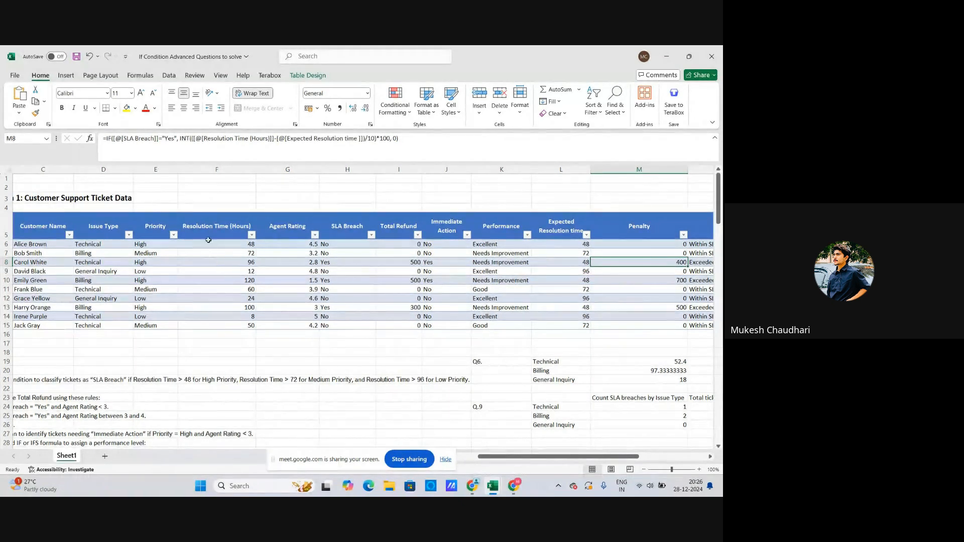
left_click(243, 264)
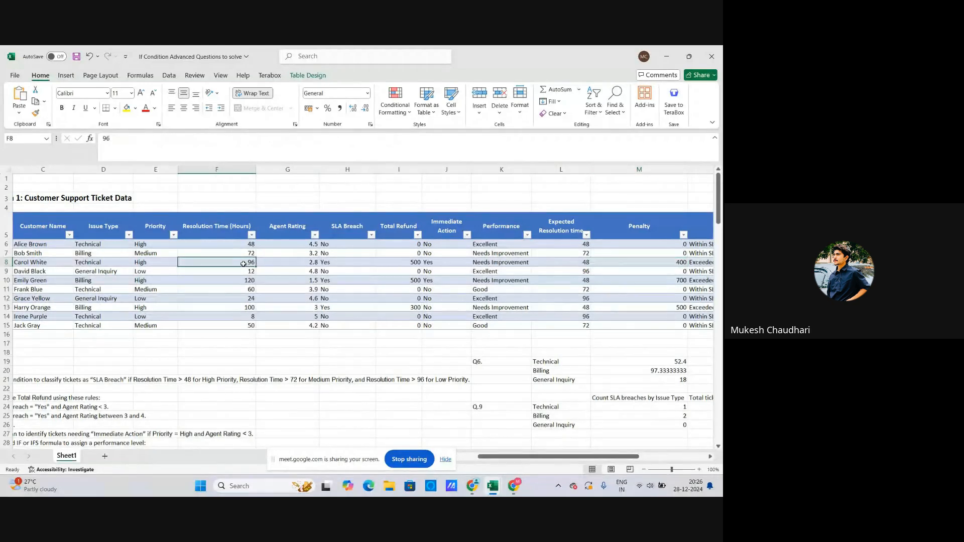
left_click(577, 264)
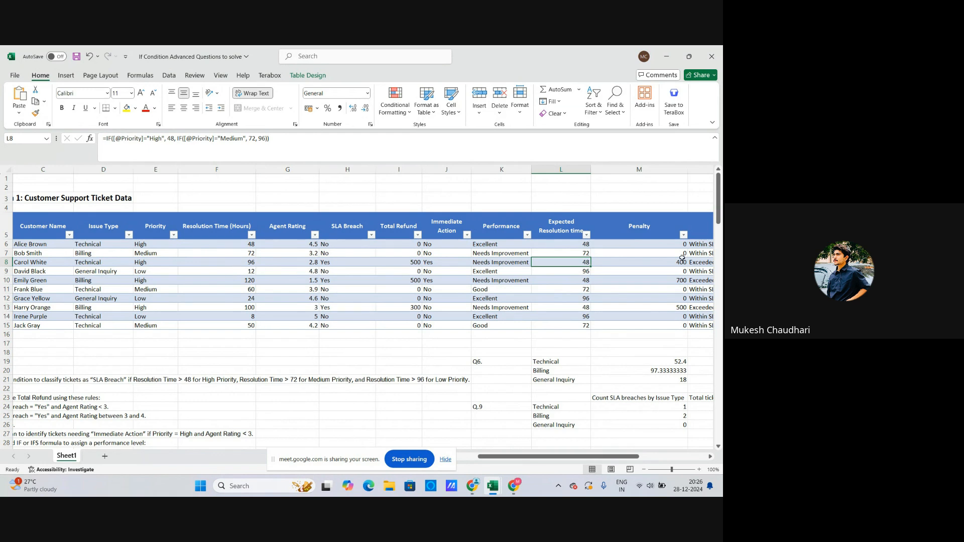
Enter the trial subtraction =48-96 in the empty cell G18 below the table
left_click(310, 350)
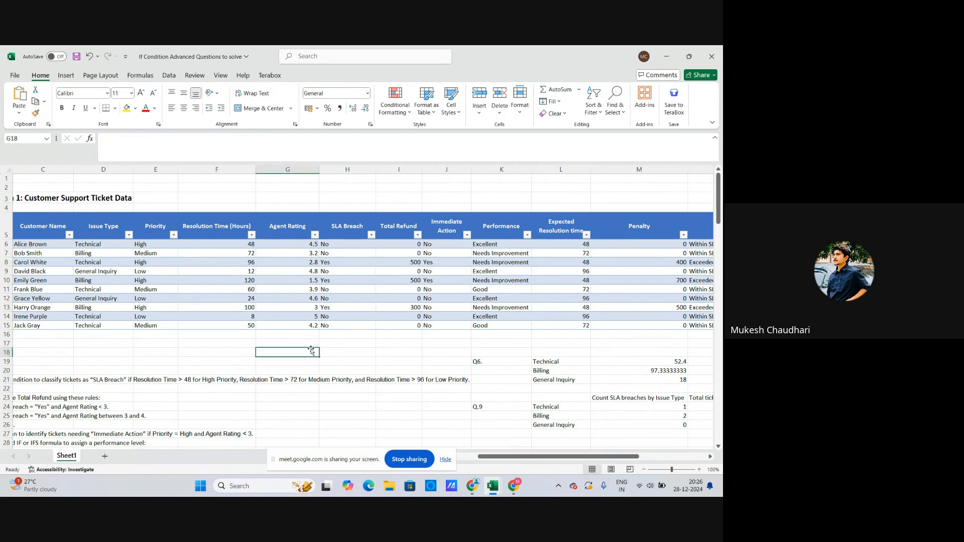
type("48-96")
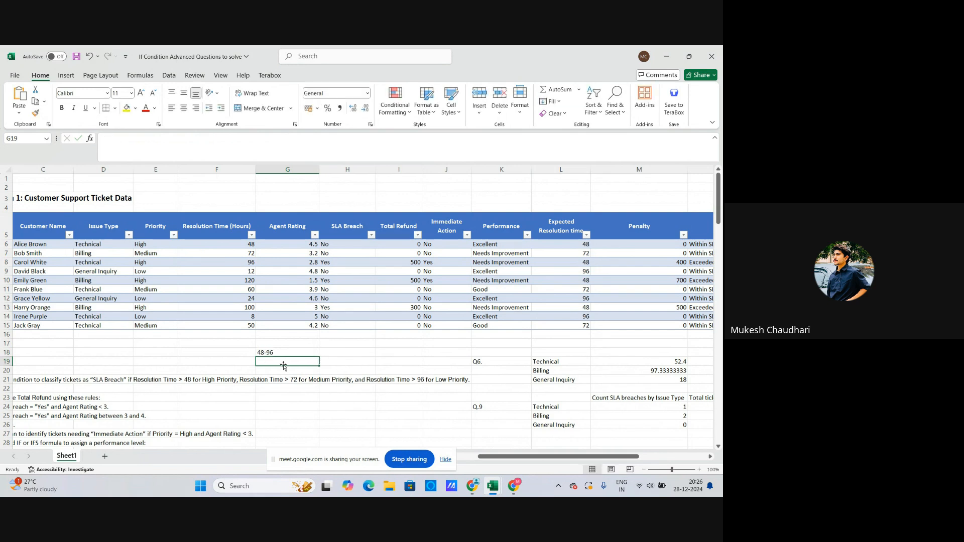
left_click(297, 353)
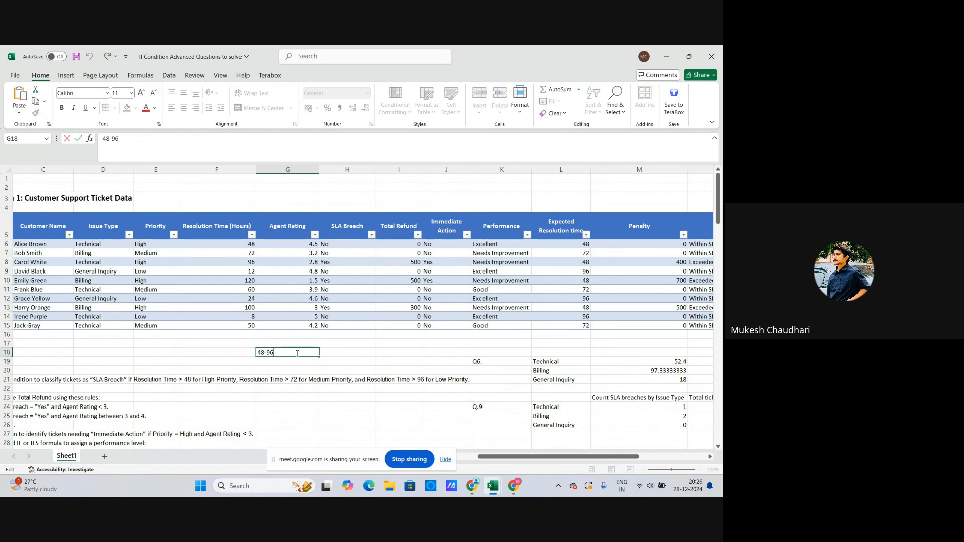
left_click(104, 140)
type("=")
key("Return")
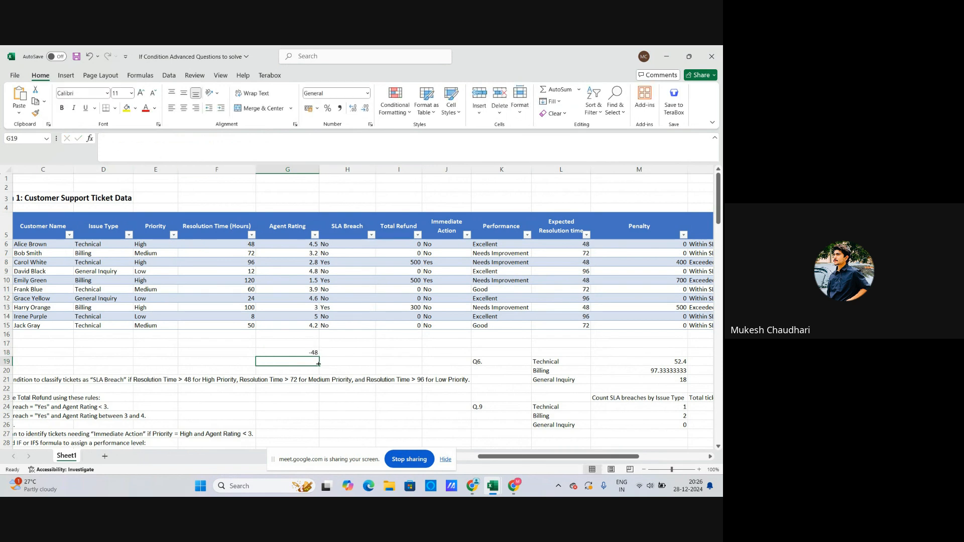
Change the formula in G18 to =96-48, subtracting ticket T003's expected time from its resolution time
left_click(306, 353)
left_click(110, 144)
left_click_drag(110, 143, 102, 142)
type("=96")
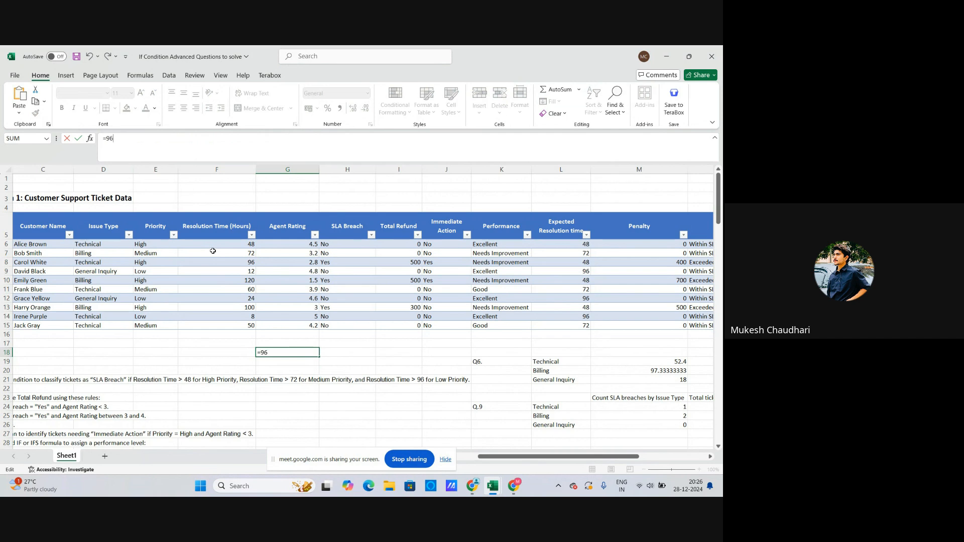
type("-498")
key("BackSpace")
key("BackSpace")
key("Return")
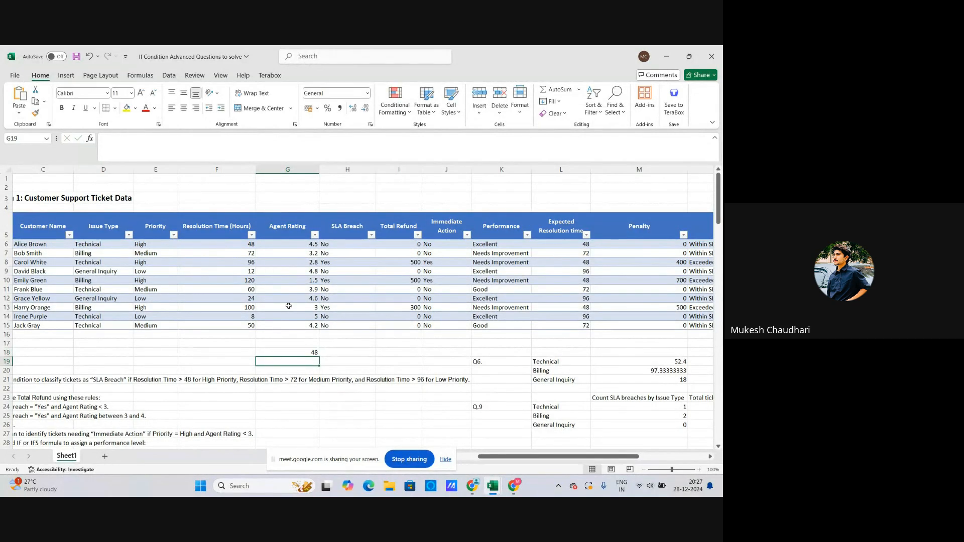
Review the subtraction formula in G18 and compare it with ticket T003's Expected Resolution time in L8
left_click(308, 355)
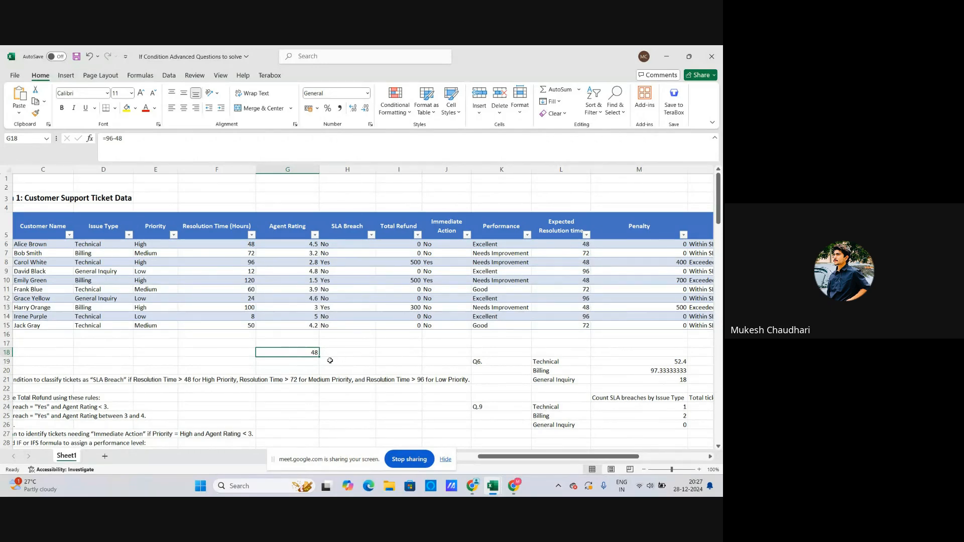
double_click(314, 353)
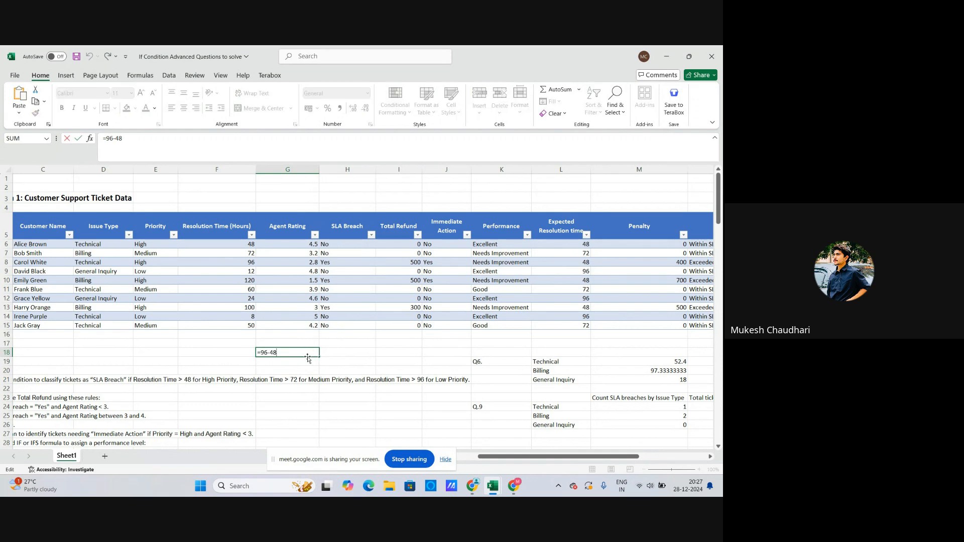
key("Escape")
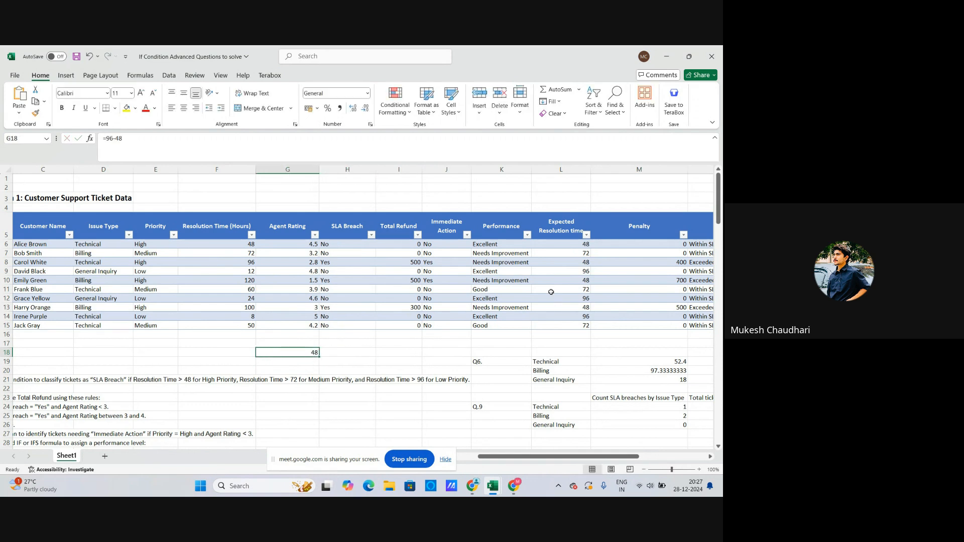
mouse_move(490, 457)
left_mouse_down()
mouse_move(498, 459)
mouse_move(489, 457)
left_mouse_up()
left_click(322, 353)
left_click(314, 353)
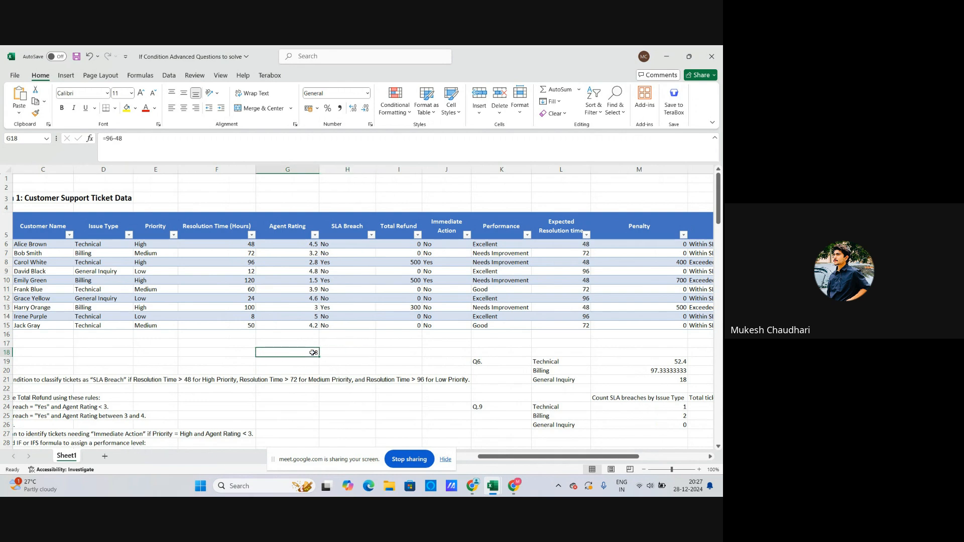
left_click(565, 262)
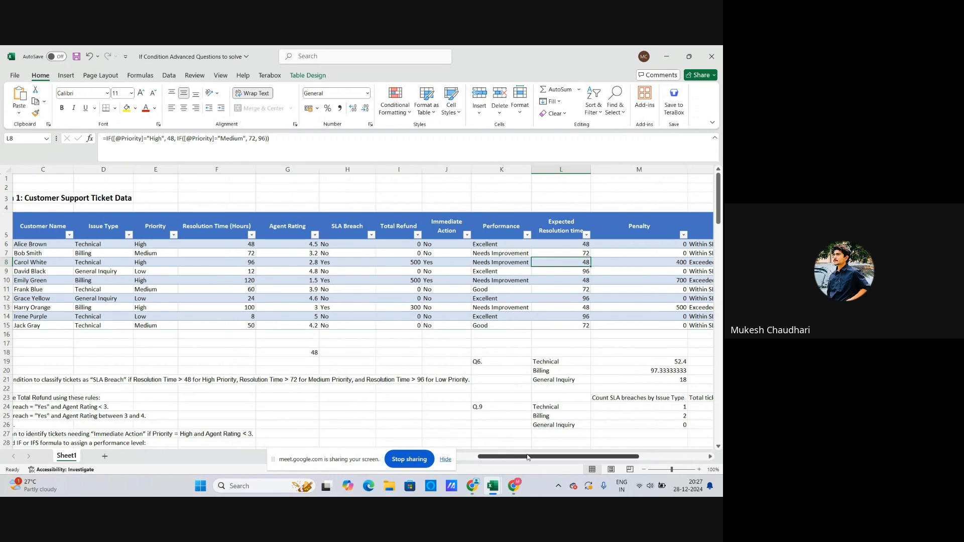
Look over the Penalty and Flag columns, read questions 5 to 7 in the question list, and return to the table
scroll(534, 464, "right", 3)
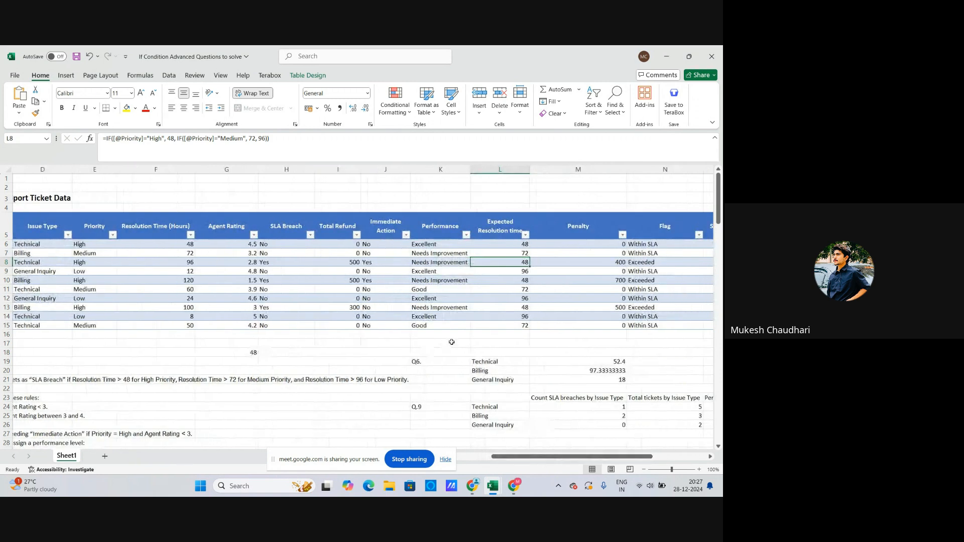
scroll(361, 369, "down", 1)
left_click_drag(537, 458, 490, 458)
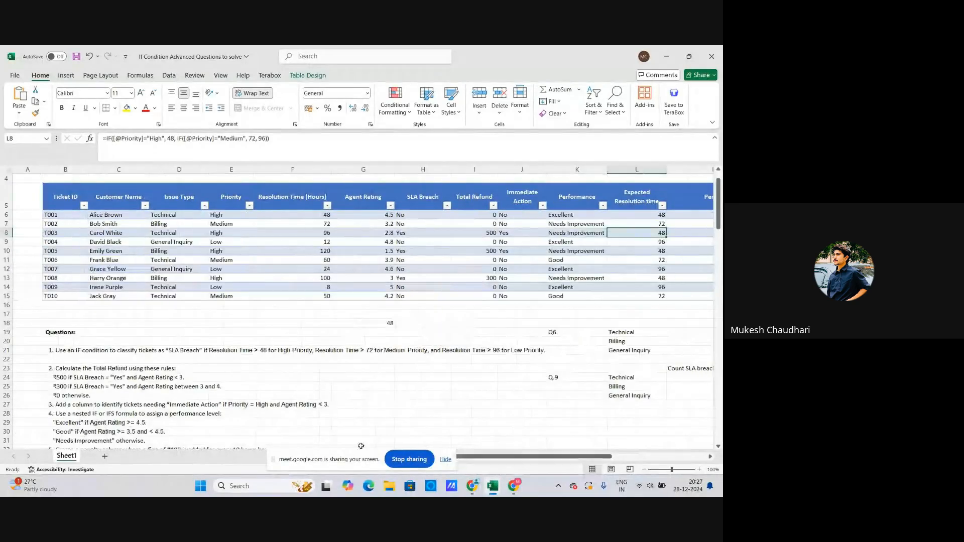
scroll(219, 415, "down", 1)
scroll(219, 415, "down", 2)
scroll(75, 385, "down", 2)
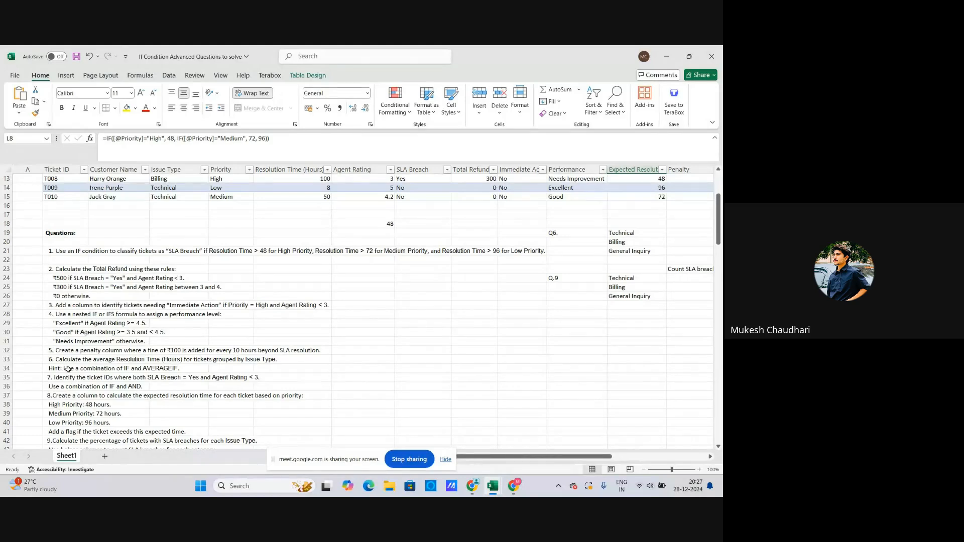
scroll(73, 372, "down", 1)
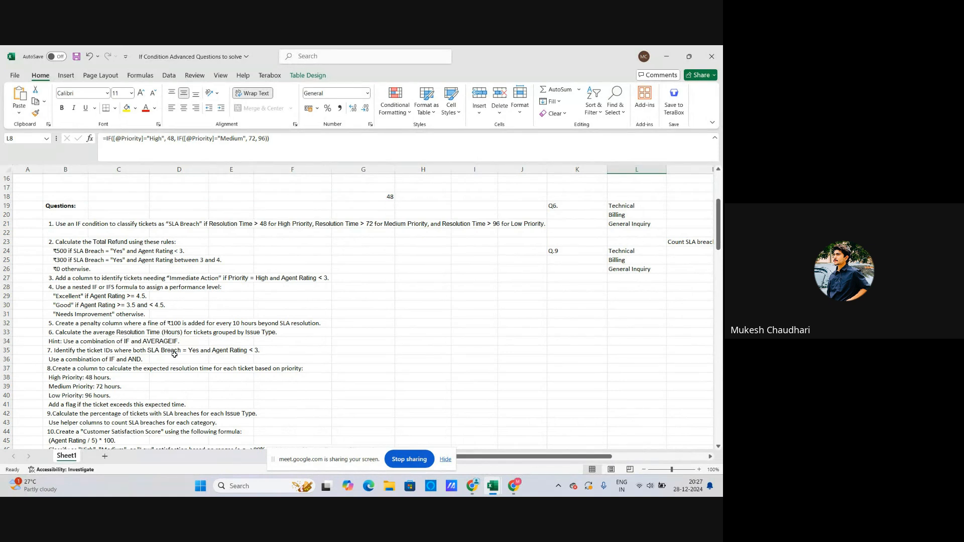
scroll(505, 345, "up", 2)
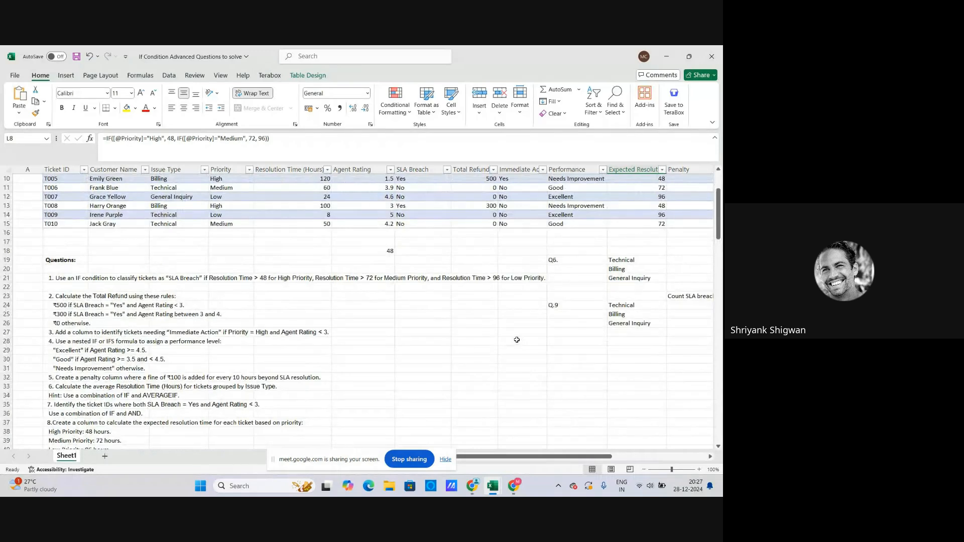
scroll(517, 340, "up", 2)
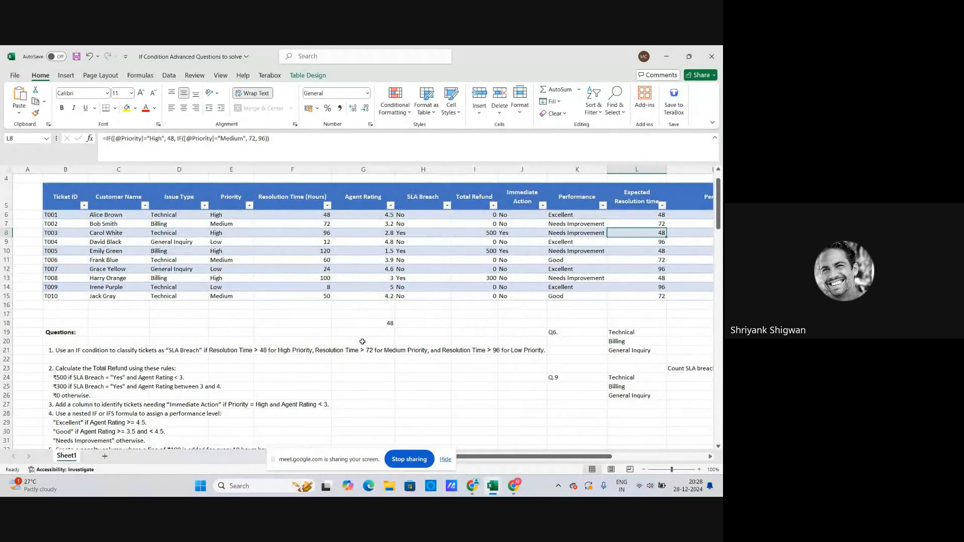
Review ticket T001's Expected Resolution time formula in L6, and trace each part of its Penalty formula in M6
scroll(532, 311, "up", 1)
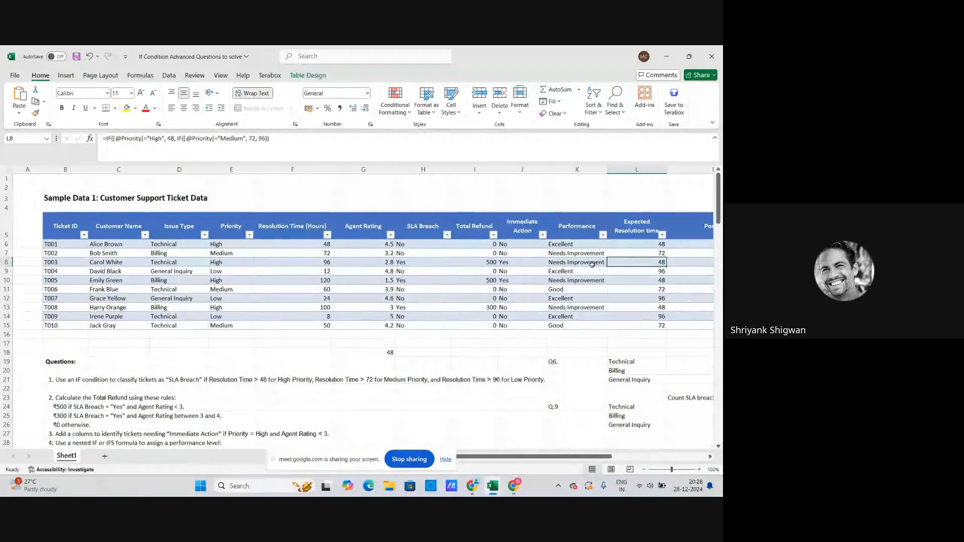
left_click(633, 245)
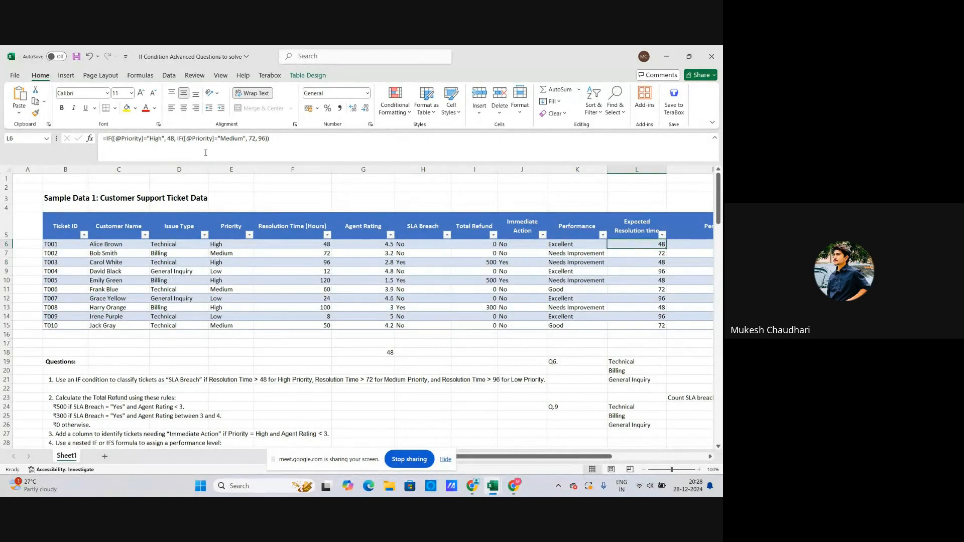
left_click_drag(548, 461, 610, 466)
key("Right")
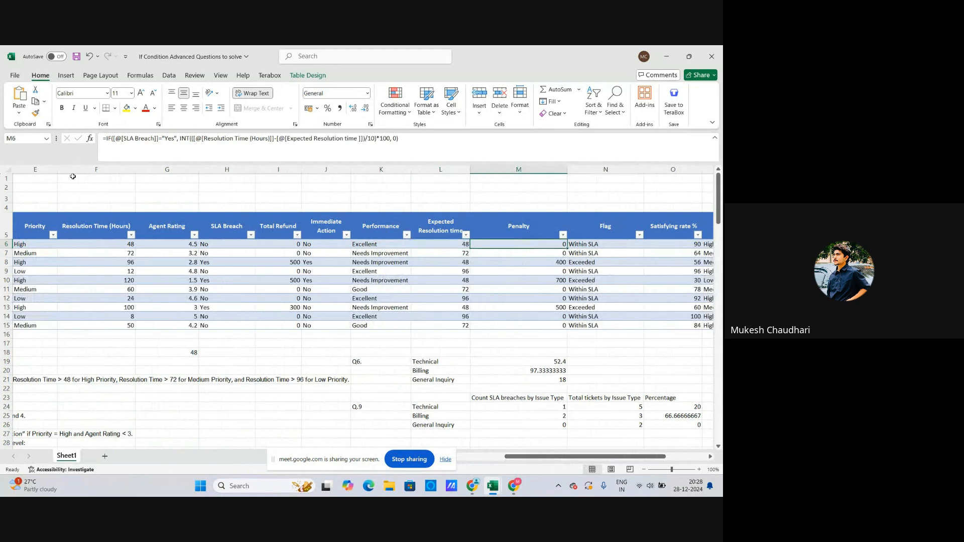
left_click(181, 139)
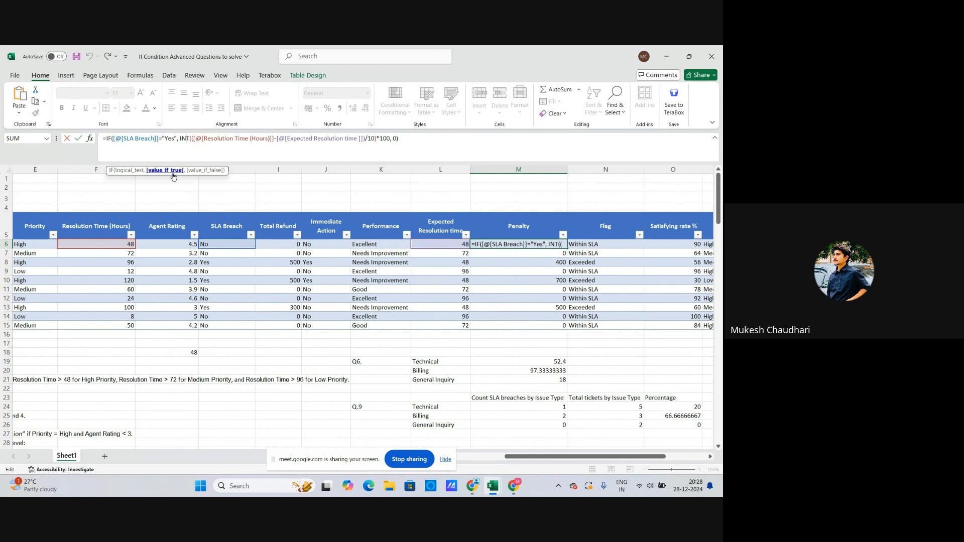
left_click(142, 141)
left_click(219, 139)
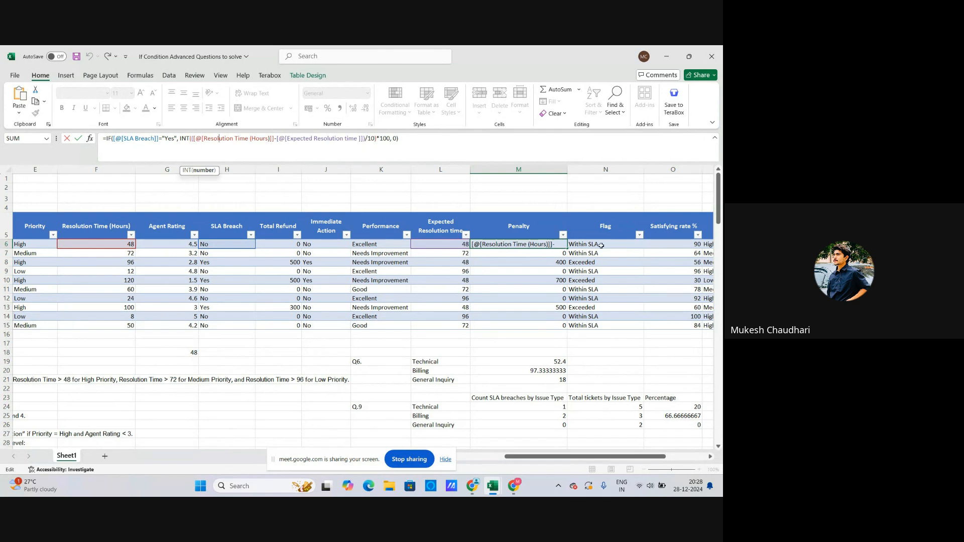
left_click(389, 140)
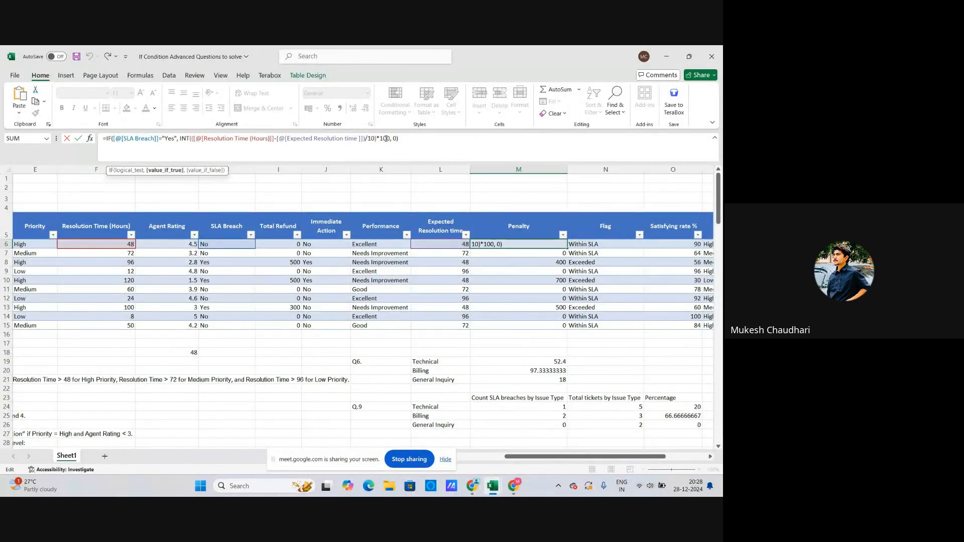
left_click(288, 140)
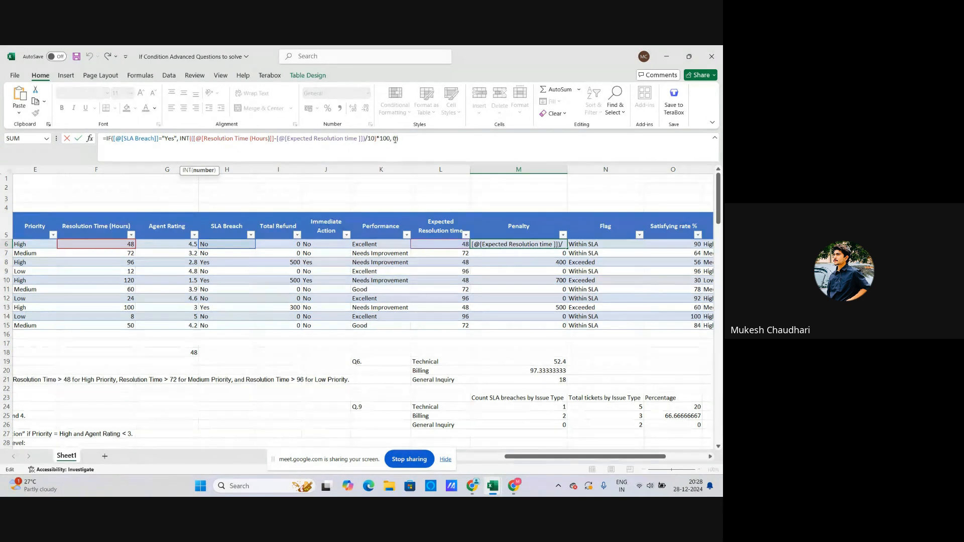
key("Return")
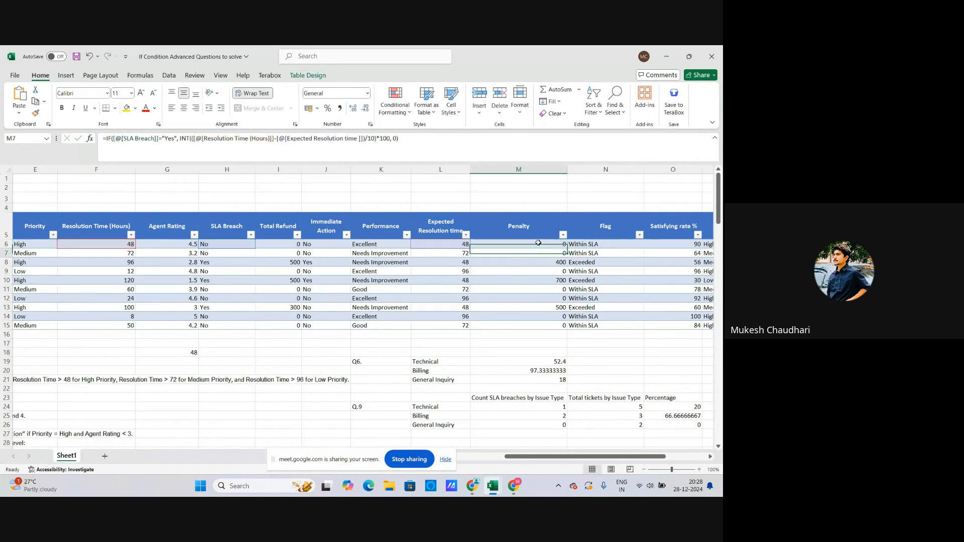
Examine ticket T003's Penalty formula in M8, focusing on the division by 10 and the multiplication by 100
left_click(536, 262)
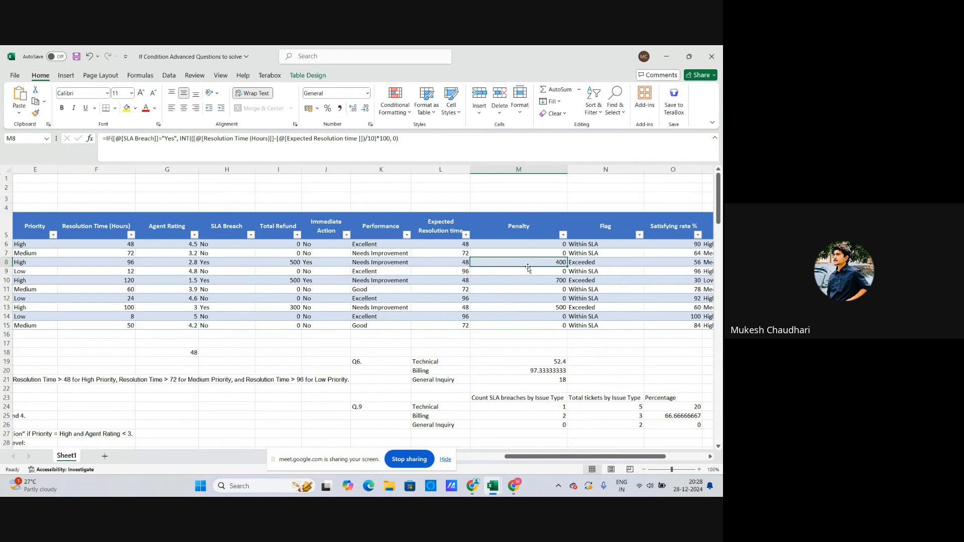
left_click(371, 139)
left_click(385, 140)
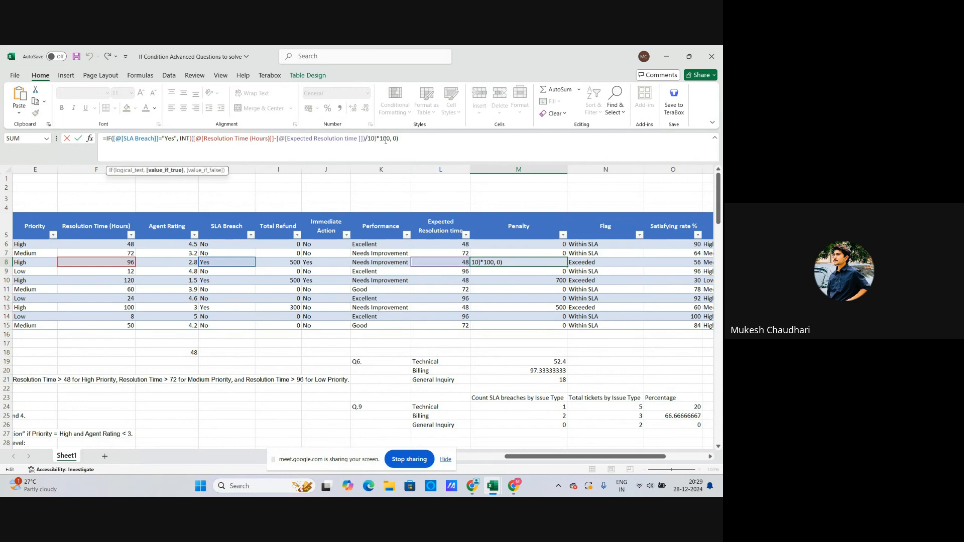
left_click(371, 140)
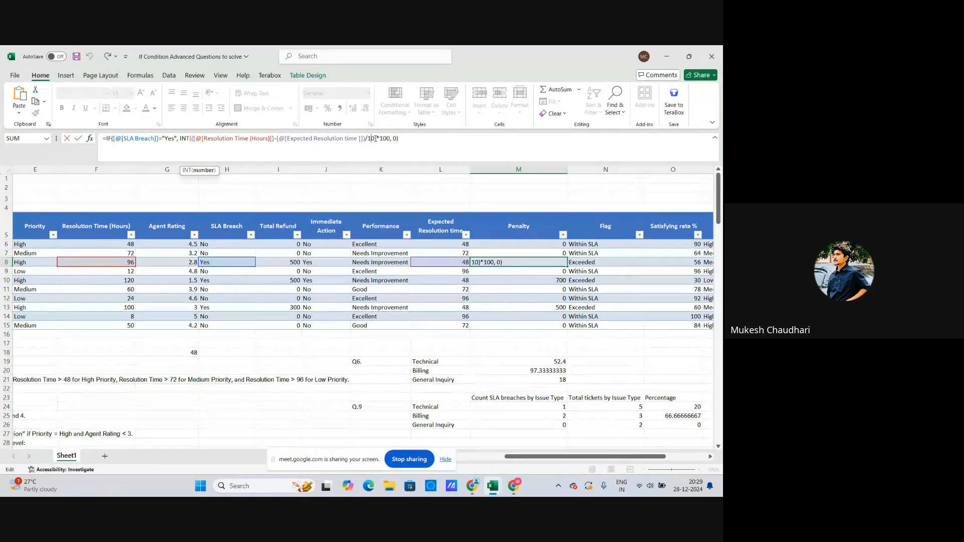
left_click_drag(375, 139, 366, 141)
left_click(239, 140)
left_click(421, 138)
key("Return")
Compare the Flag column with the question list, reading questions 6 to 8 for the expected-time and flag requirements
left_click(595, 245)
left_click_drag(568, 458, 524, 461)
scroll(60, 374, "down", 5)
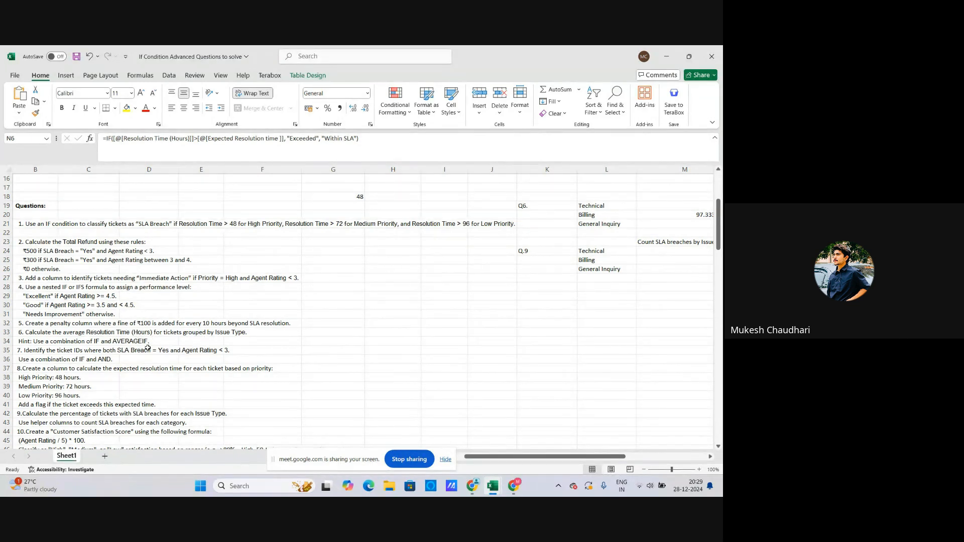
scroll(597, 265, "up", 2)
scroll(596, 266, "up", 3)
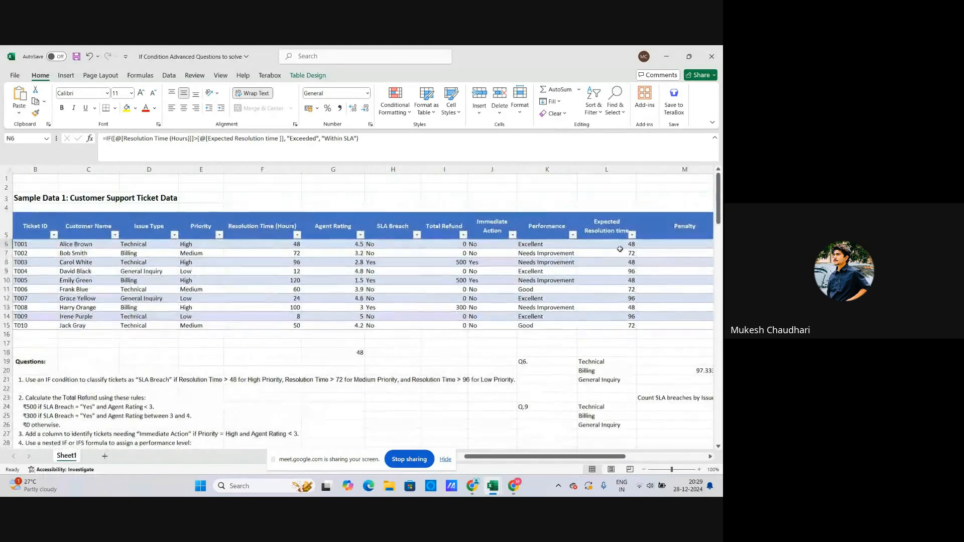
left_click_drag(542, 464, 615, 465)
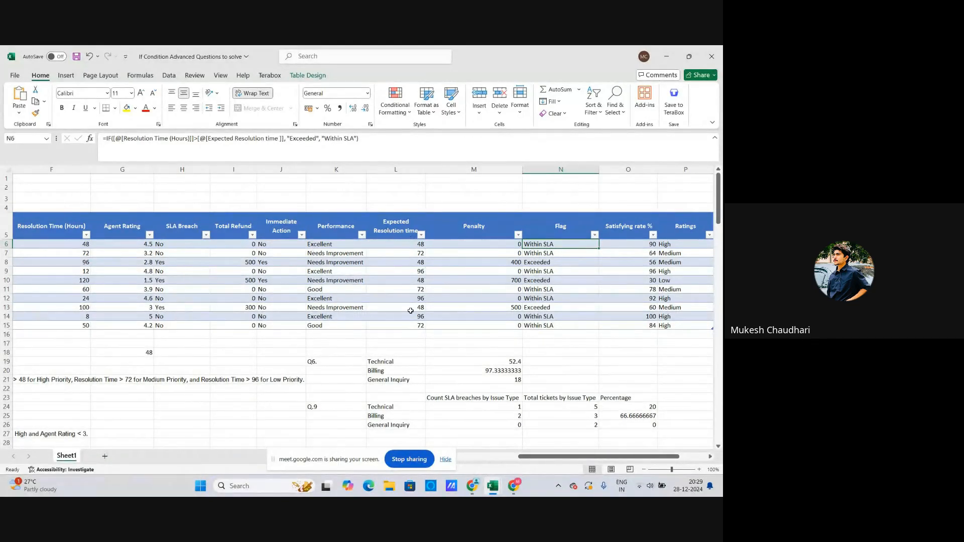
left_click_drag(557, 454, 495, 456)
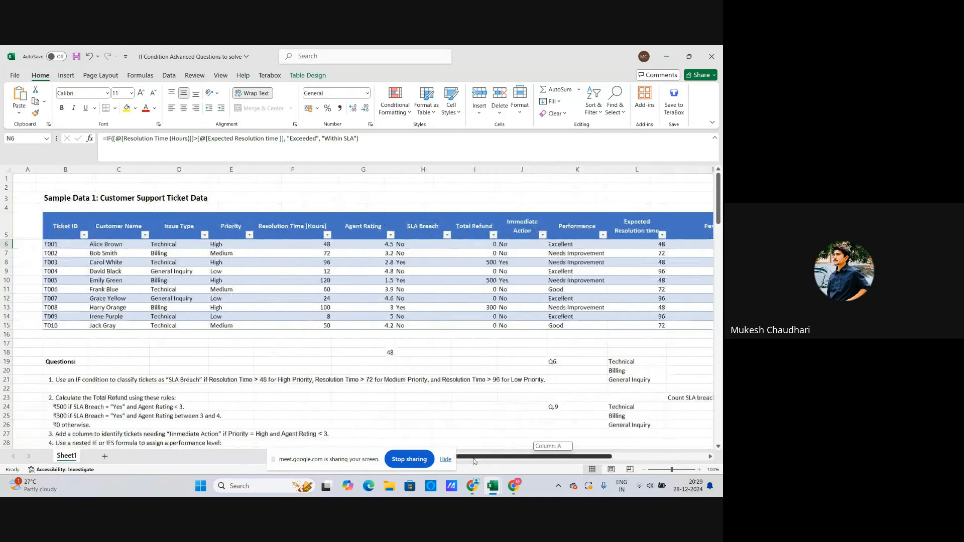
scroll(202, 403, "down", 3)
scroll(203, 403, "down", 2)
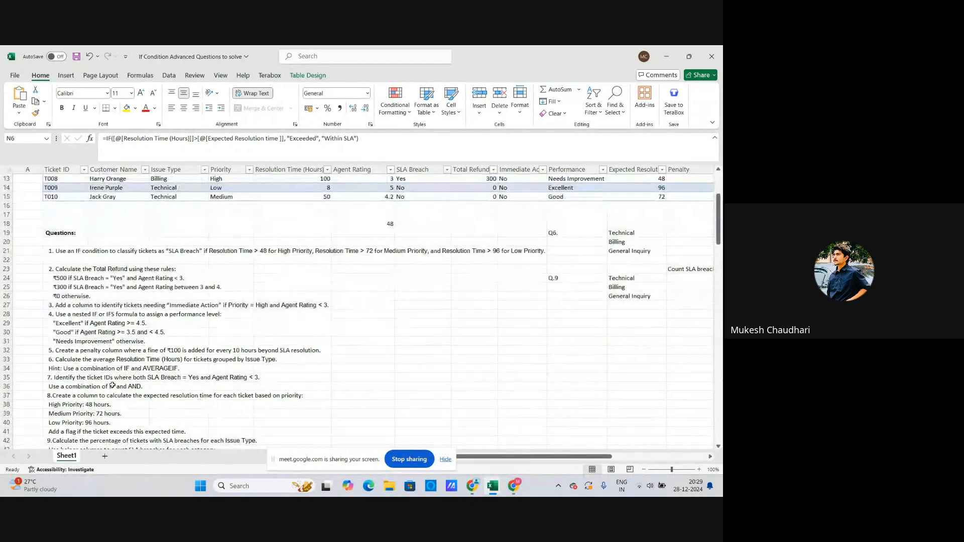
scroll(110, 386, "down", 1)
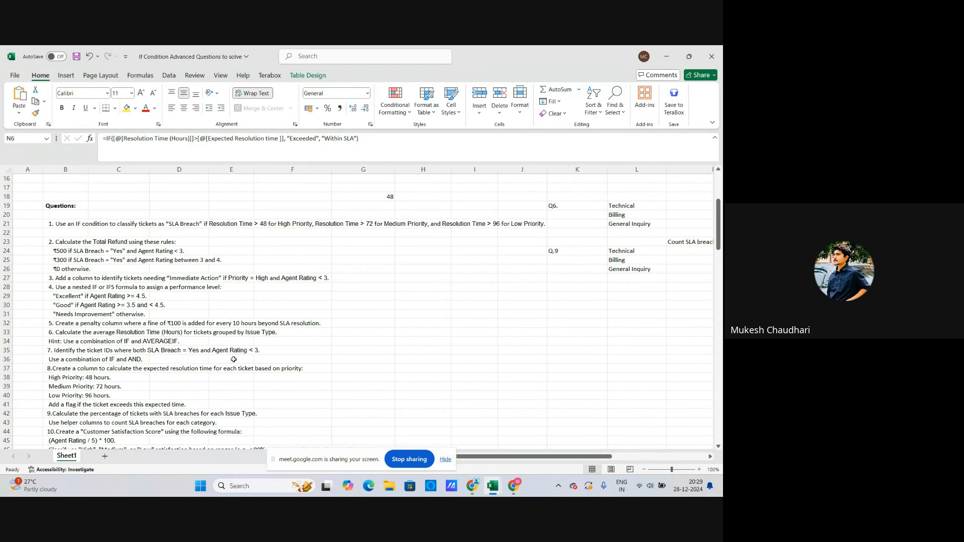
Go through the Flag formula in N6, covering its resolution time comparison and the "Exceeded" and "Within SLA" results
scroll(564, 338, "up", 1)
scroll(564, 338, "up", 3)
left_click_drag(535, 456, 583, 454)
scroll(572, 364, "up", 1)
left_click(607, 227)
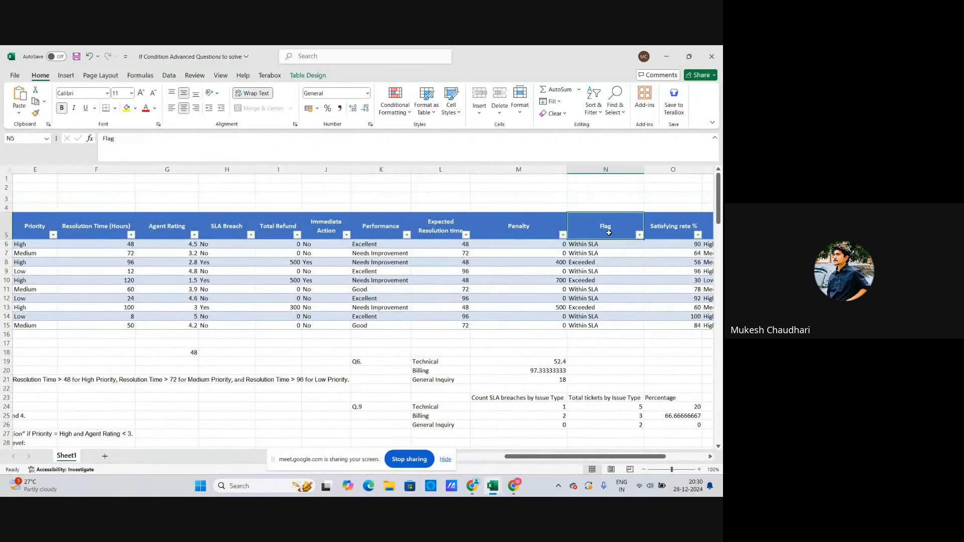
left_click(613, 252)
left_click(592, 245)
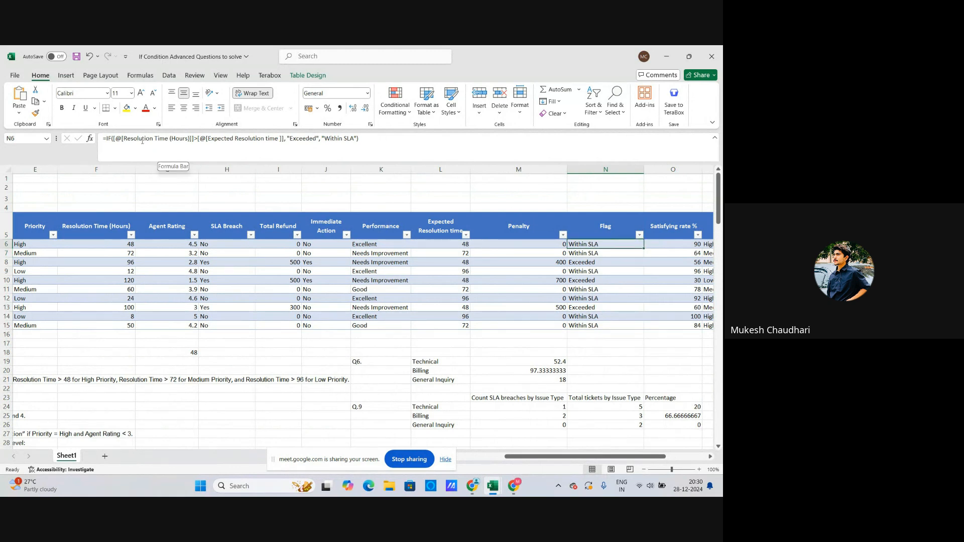
left_click(152, 153)
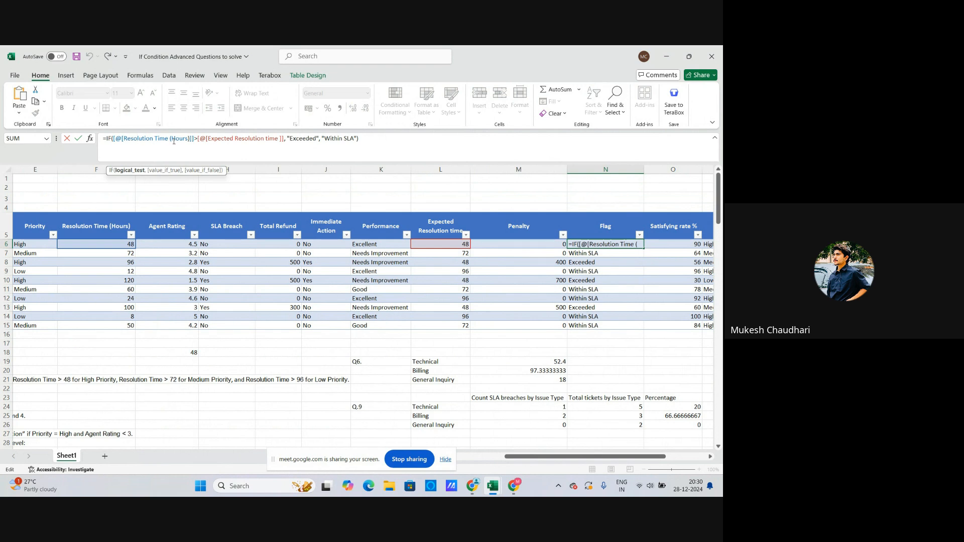
left_click(234, 141)
left_click(301, 140)
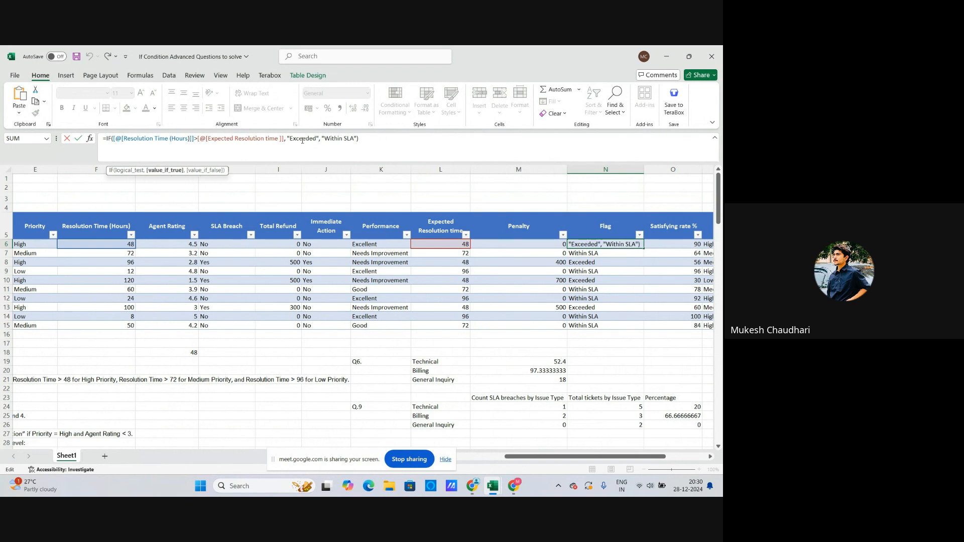
left_click(148, 143)
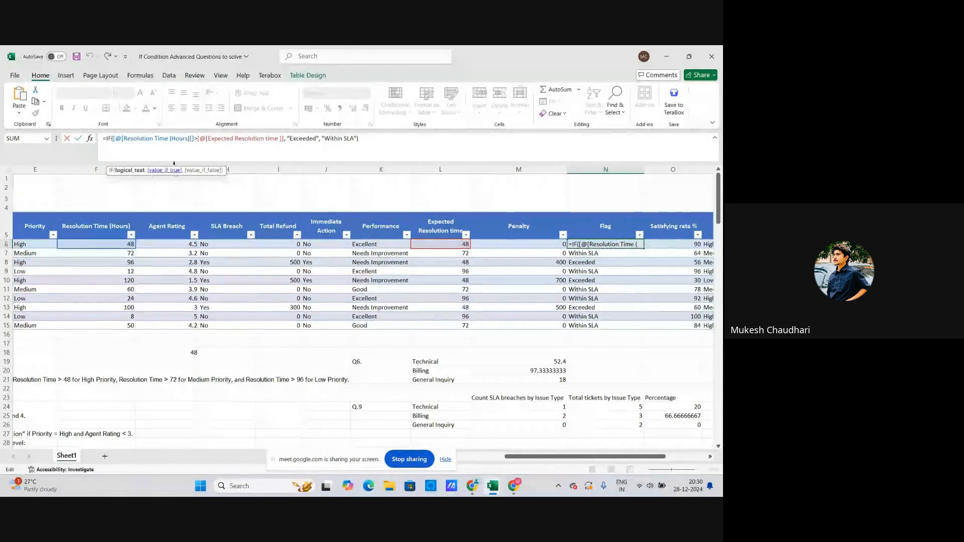
left_click(172, 141)
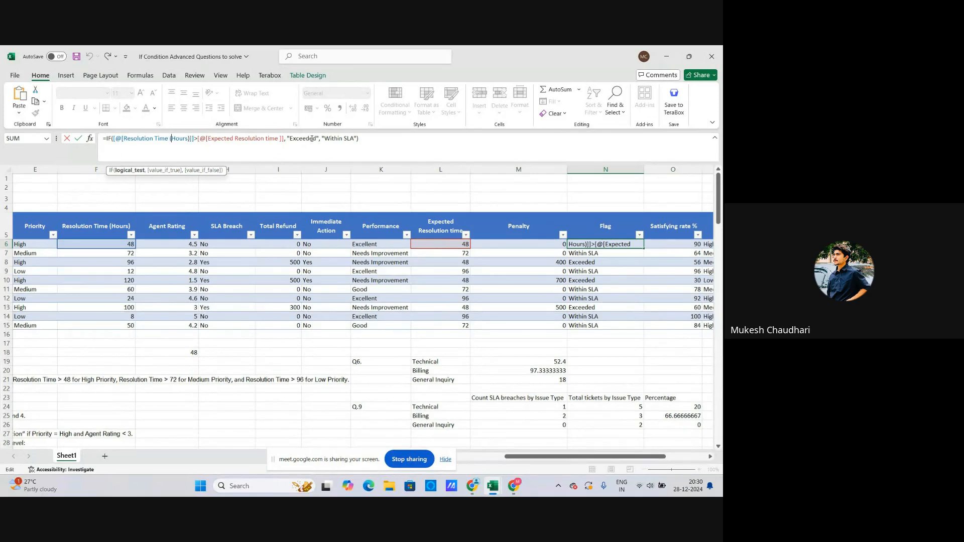
left_click(293, 139)
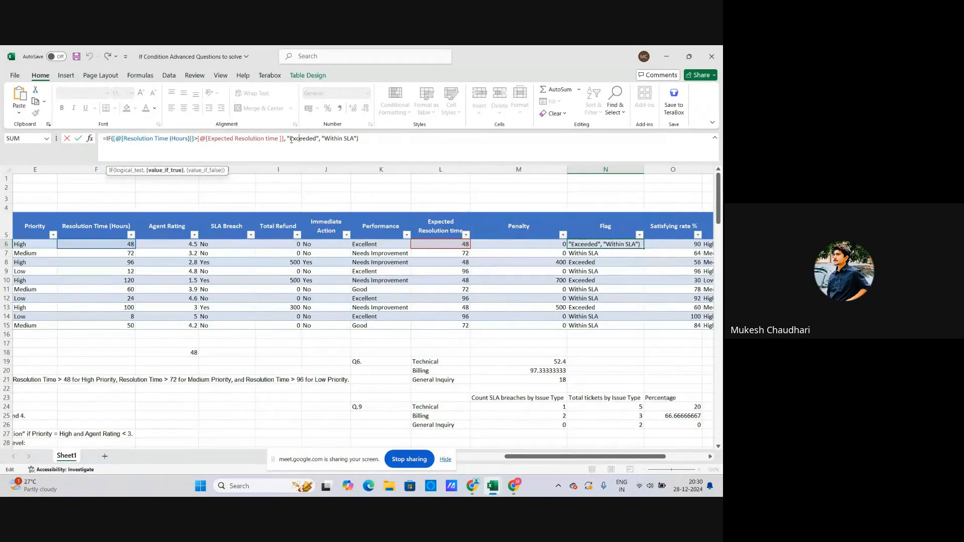
left_click(330, 141)
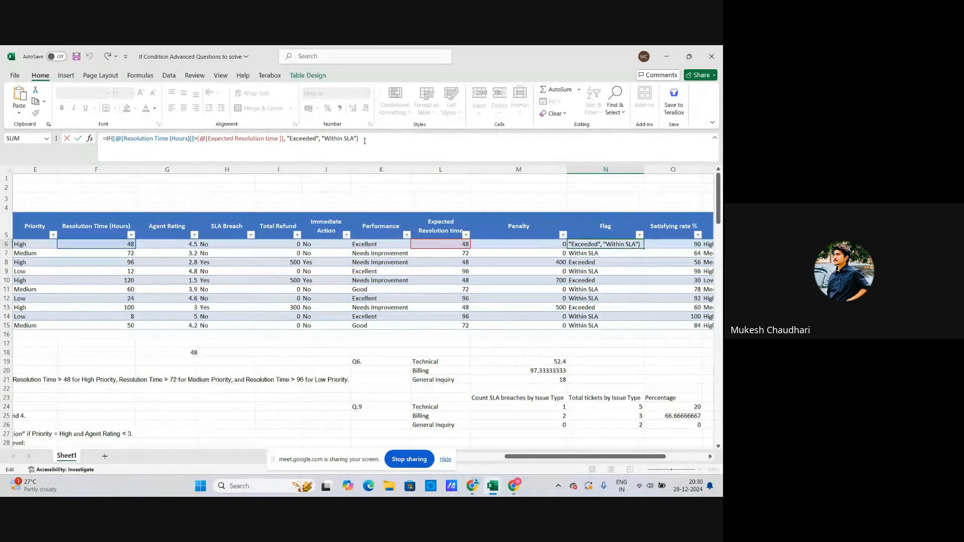
key("Return")
Check the Flag cells of tickets T001 to T003 against T003's Penalty, and inspect the Flag formula in N8
left_click(598, 245)
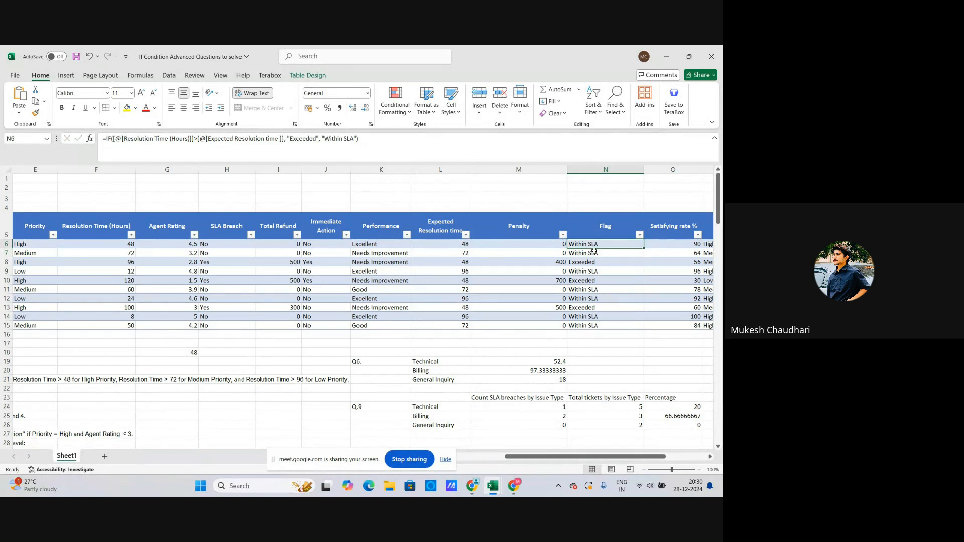
left_click(595, 255)
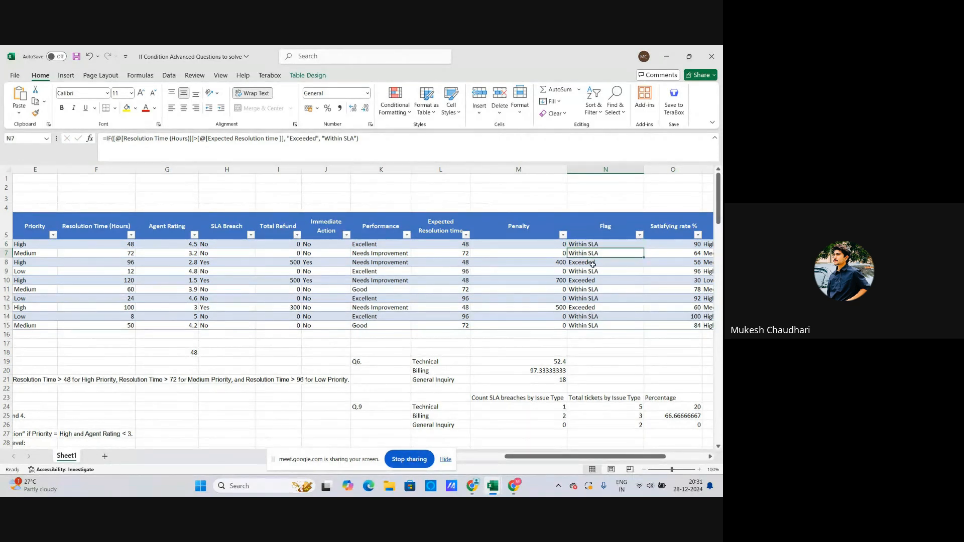
left_click(578, 263)
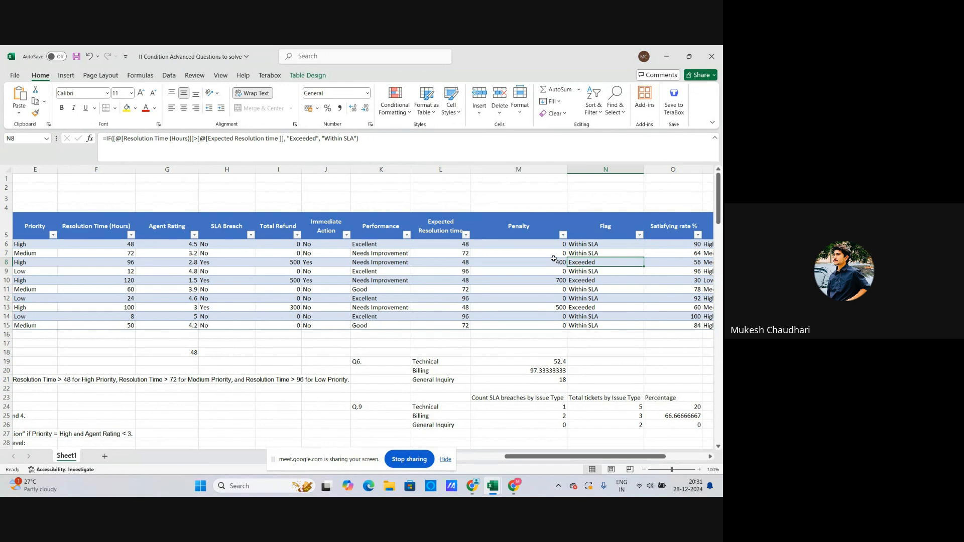
left_click(557, 265)
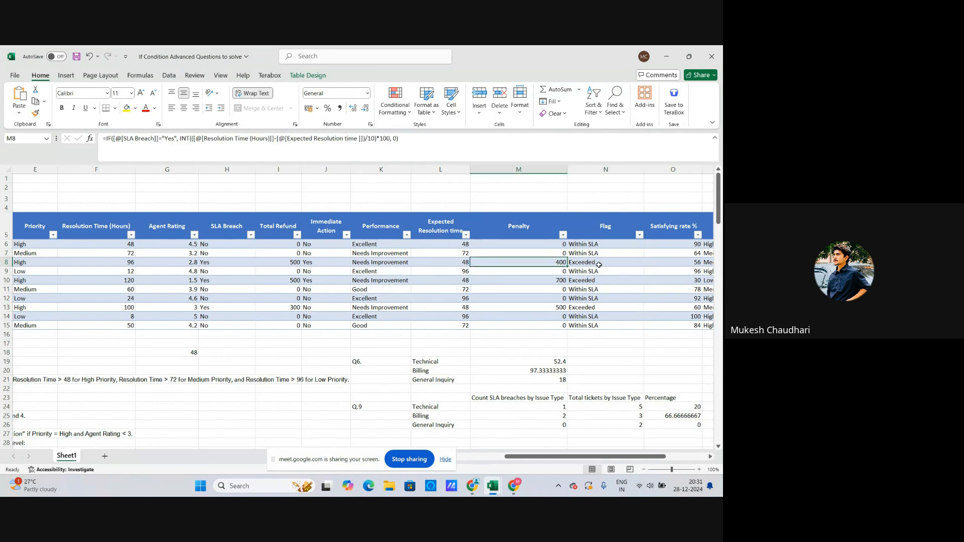
left_click(600, 264)
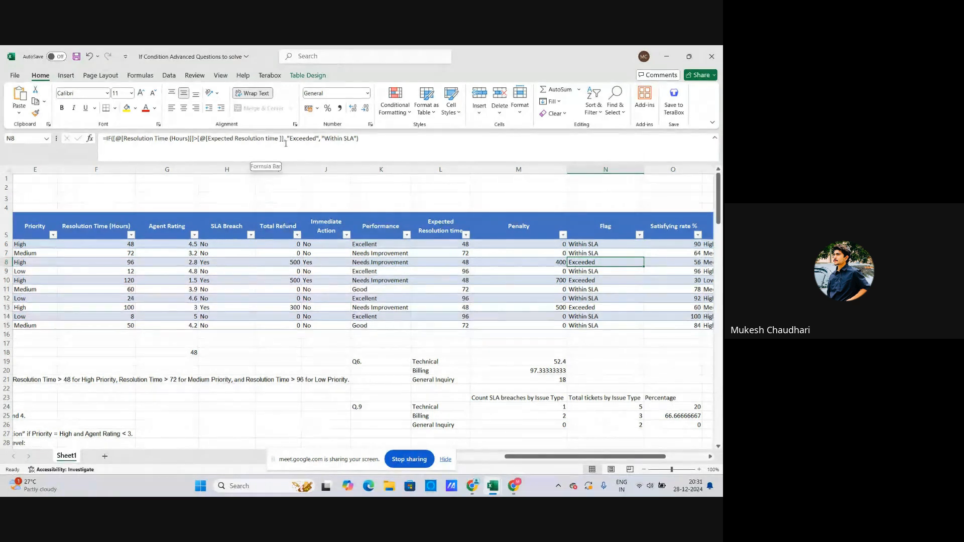
left_click(303, 142)
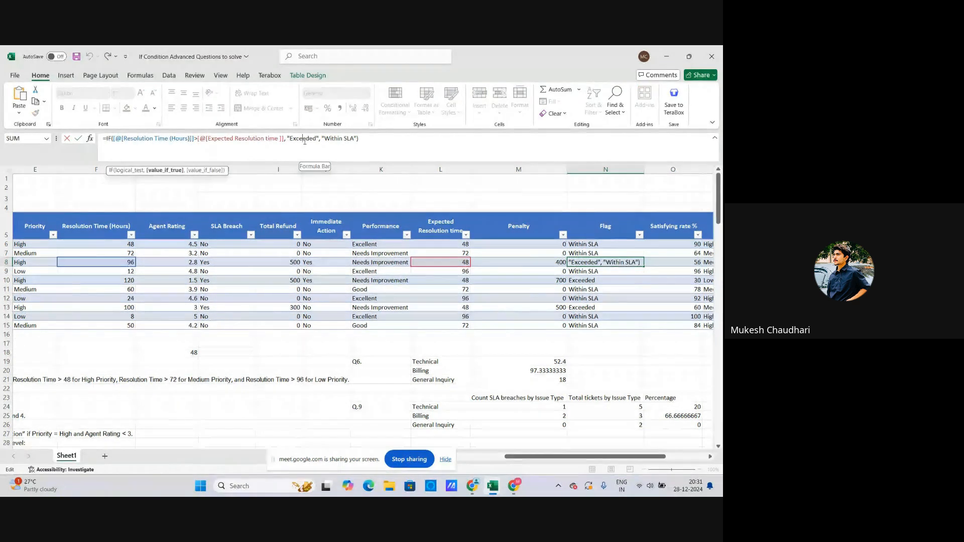
left_click(360, 139)
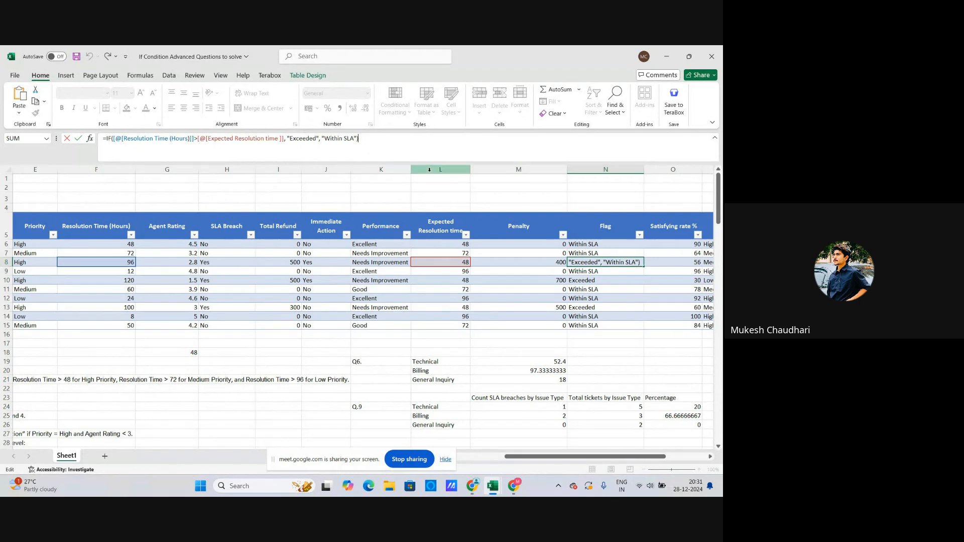
key("Return")
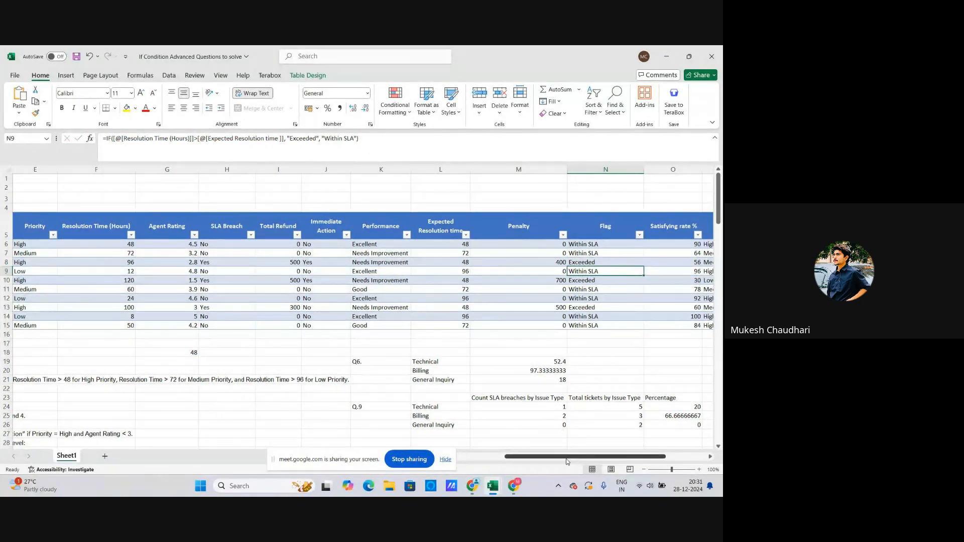
Inspect the Satisfying rate % formula in O6, covering the Agent Rating division by 5 and multiplication by 100
scroll(562, 432, "right", 3)
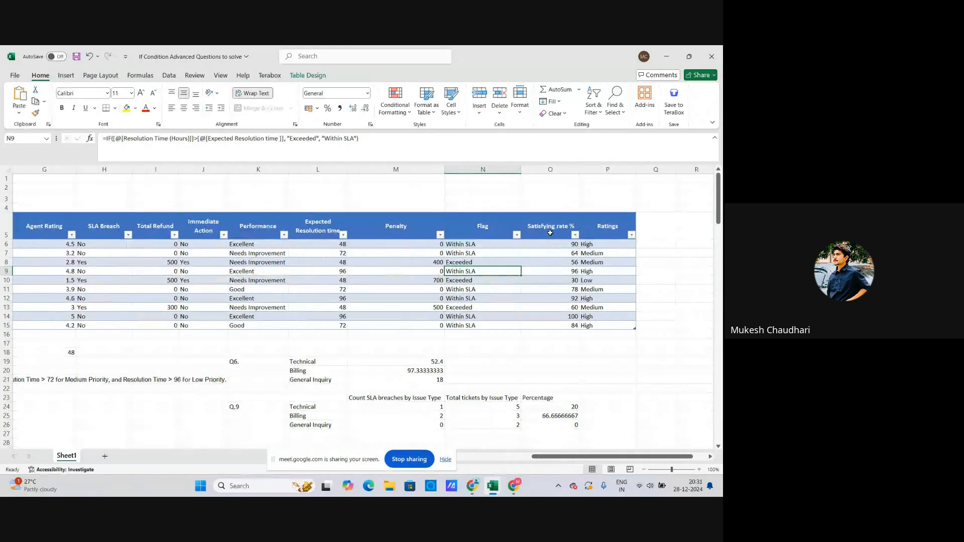
left_click(557, 244)
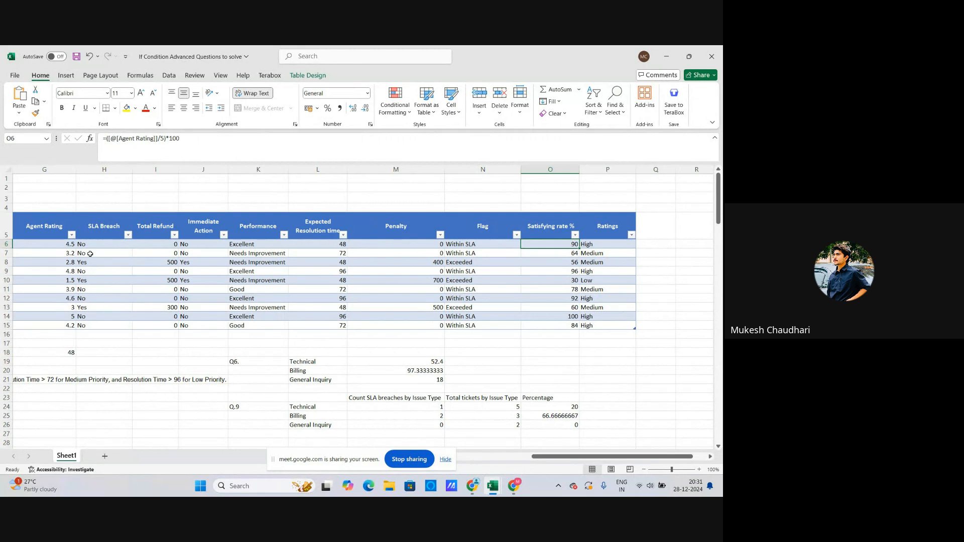
key("F2")
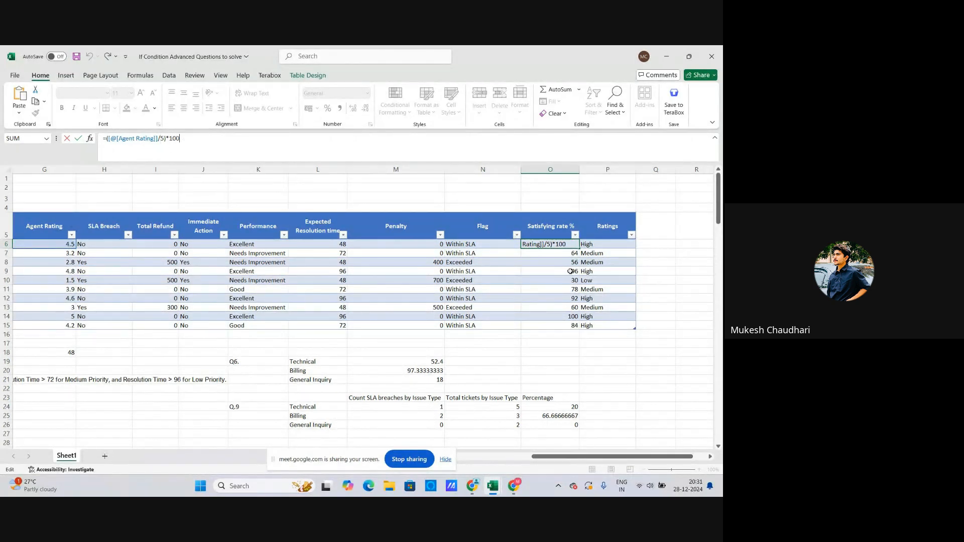
key("Return")
left_click(565, 244)
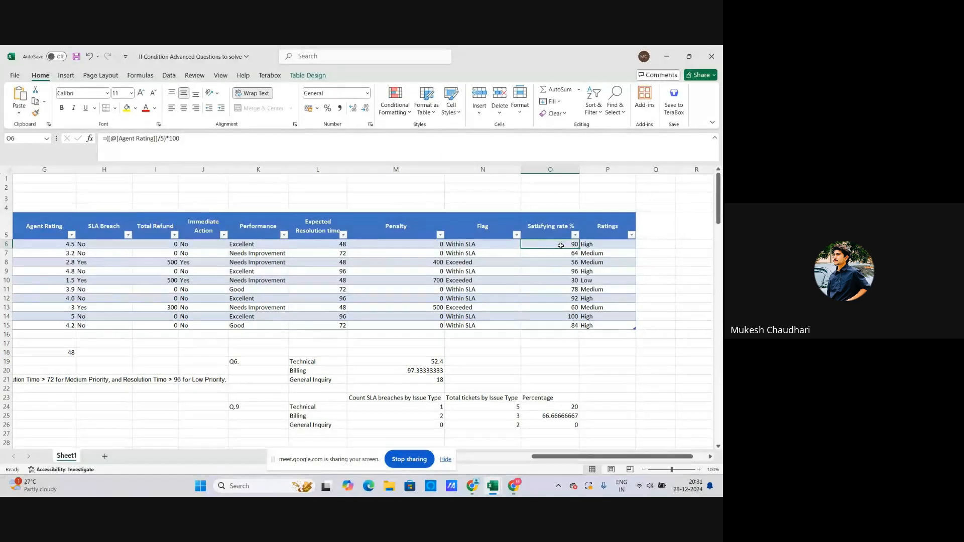
Go through the nested Ratings formula in P6, covering the >80 and >=50 tests and the "High", "Medium" and "Low" results
left_click(618, 260)
left_click(617, 248)
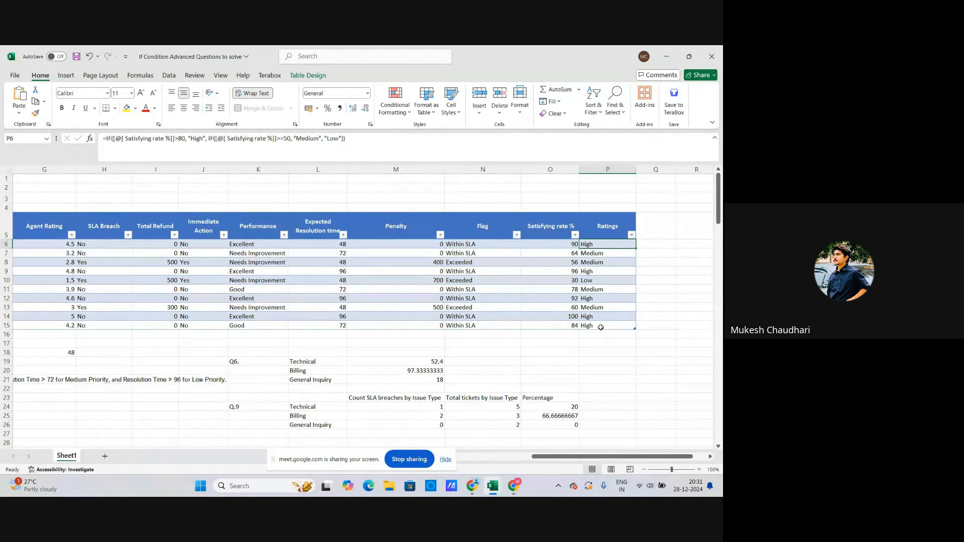
left_click(140, 138)
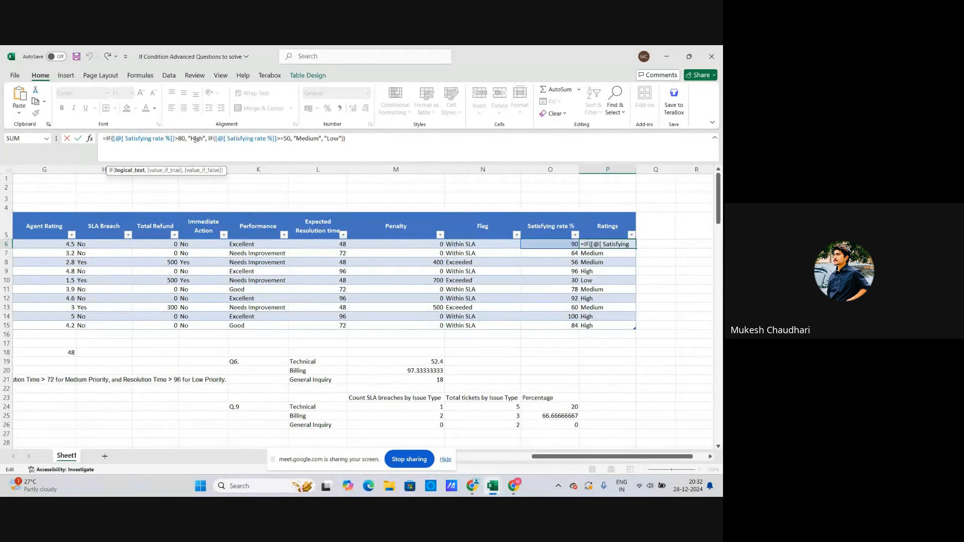
left_click(195, 140)
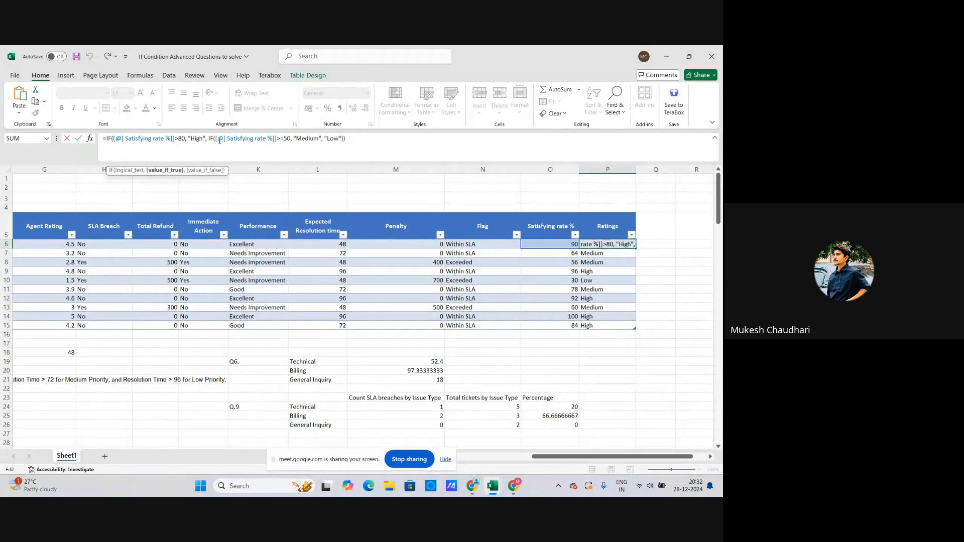
left_click(252, 139)
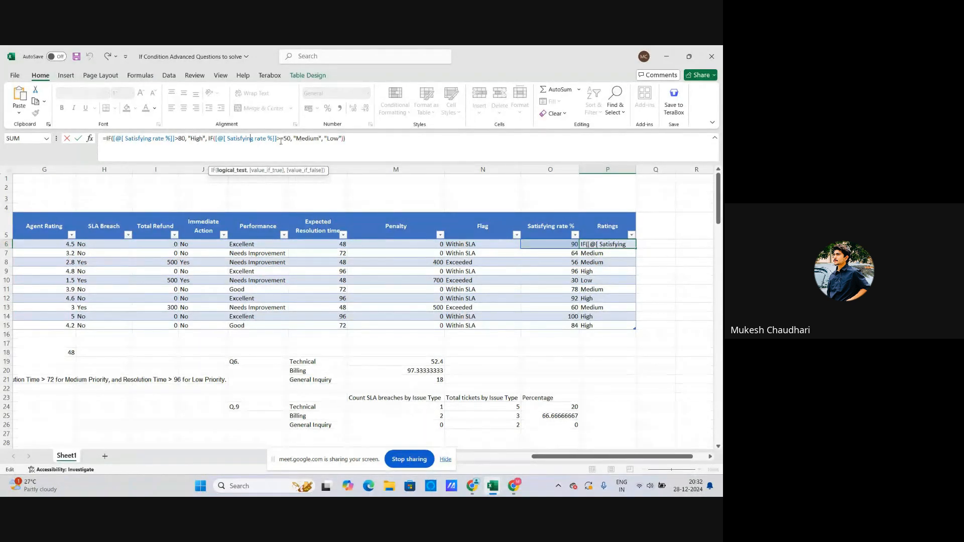
left_click(280, 139)
type("=")
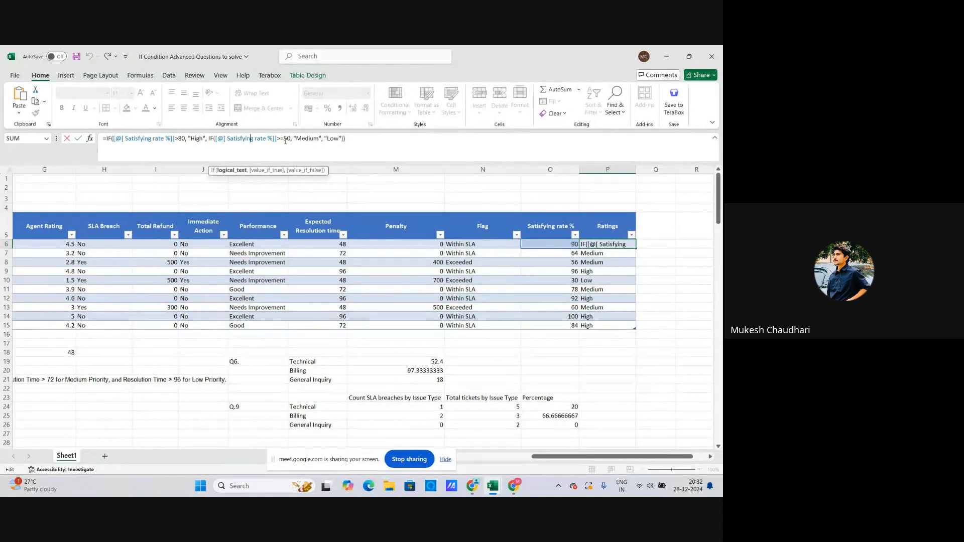
left_click(289, 140)
left_click(356, 142)
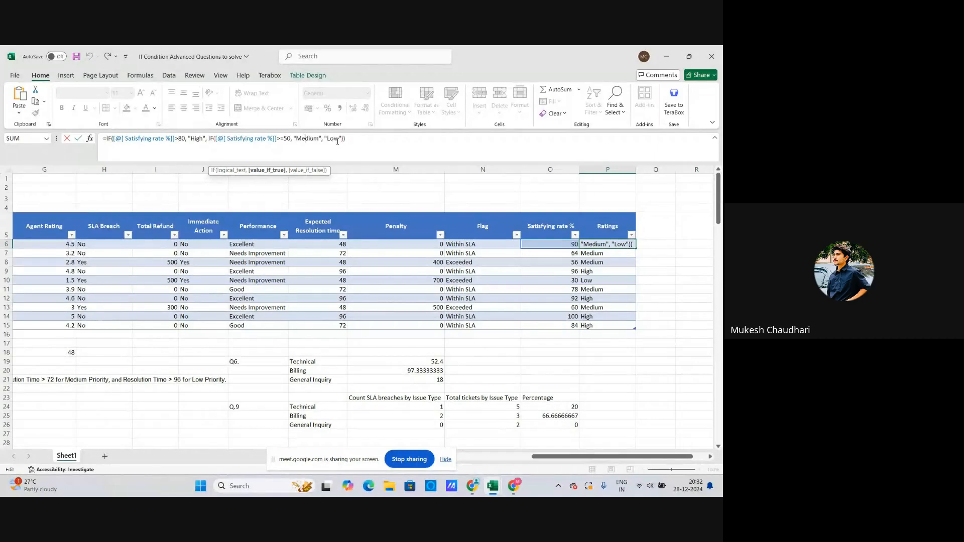
left_click(332, 139)
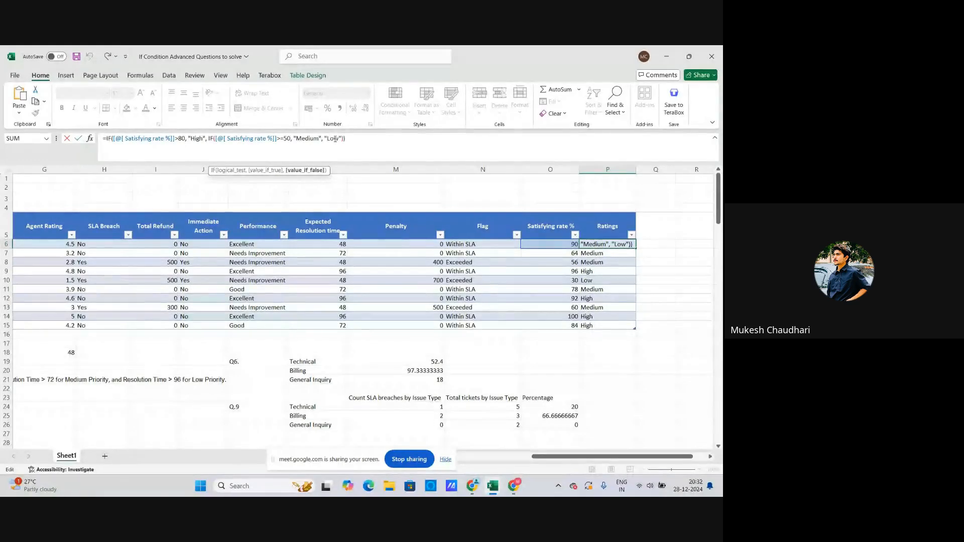
left_click(346, 139)
key("Return")
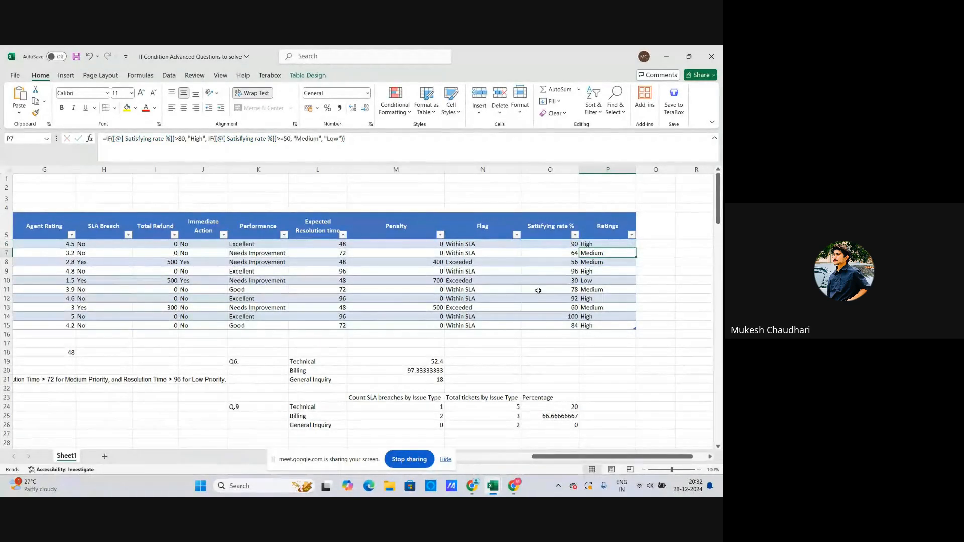
Check ticket T005's Ratings result in P10 against its Agent Rating and SLA Breach cells
scroll(583, 293, "down", 1)
left_click(592, 251)
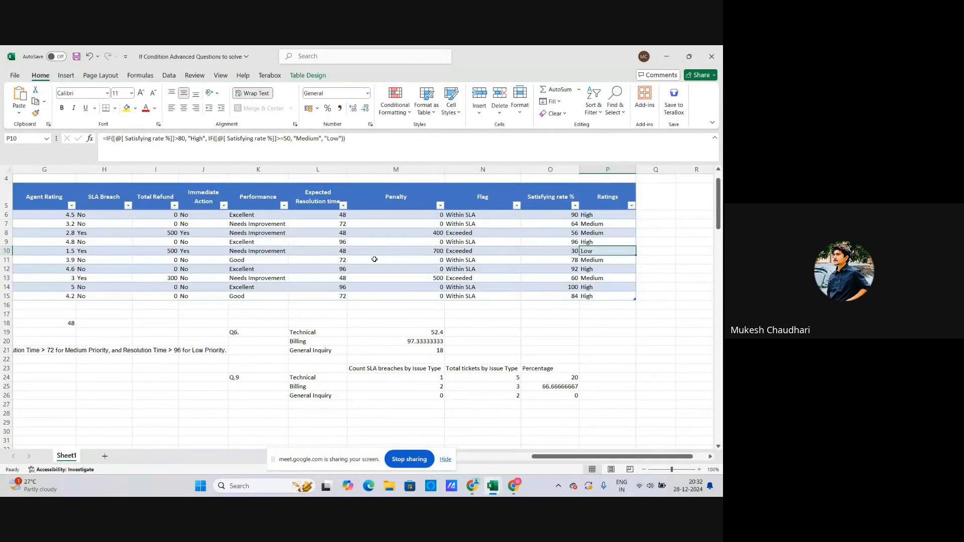
left_click(62, 253)
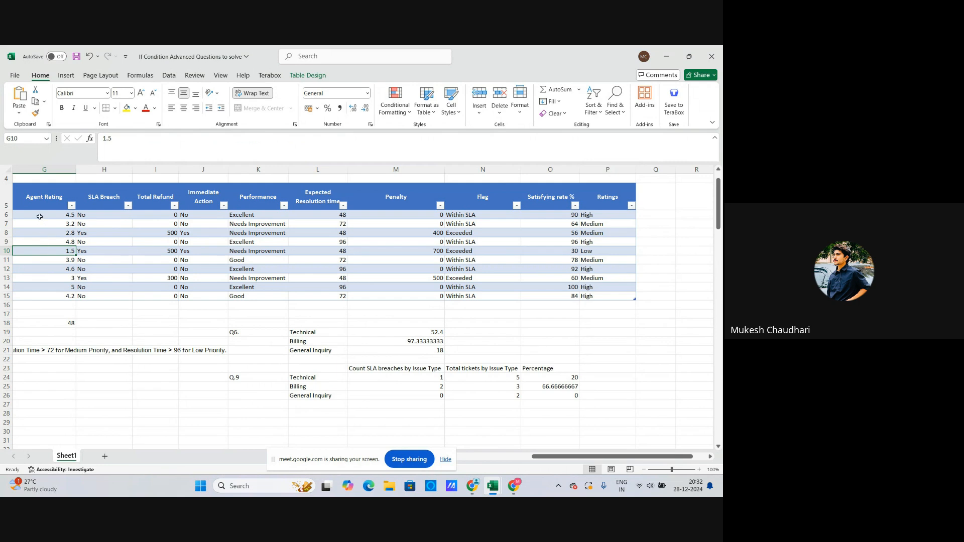
left_click(89, 254)
left_click(55, 255)
left_click(86, 250)
left_click(64, 250)
Read question 6 in the question list about average Resolution Time by Issue Type, and return to the ticket table
scroll(390, 365, "down", 3)
scroll(390, 365, "up", 1)
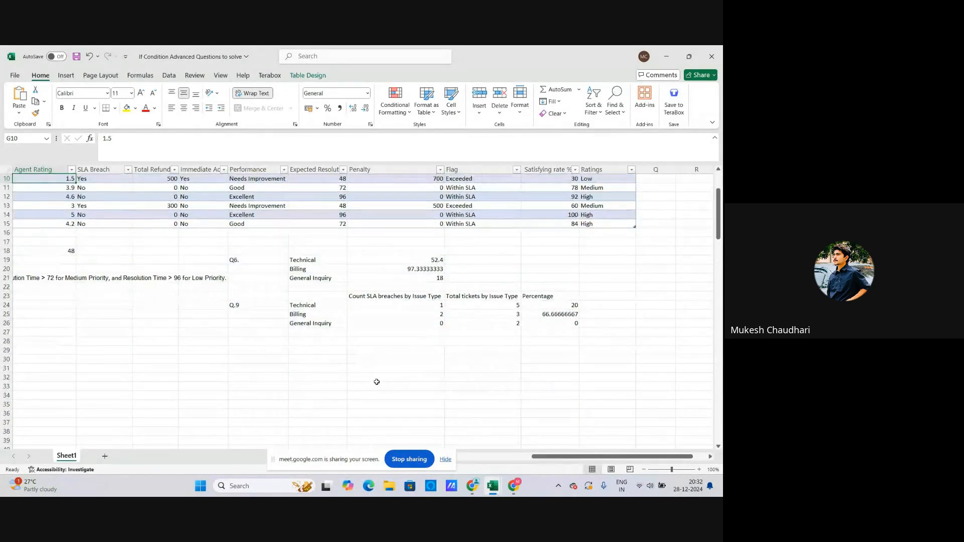
left_click_drag(565, 459, 362, 461)
scroll(196, 410, "down", 1)
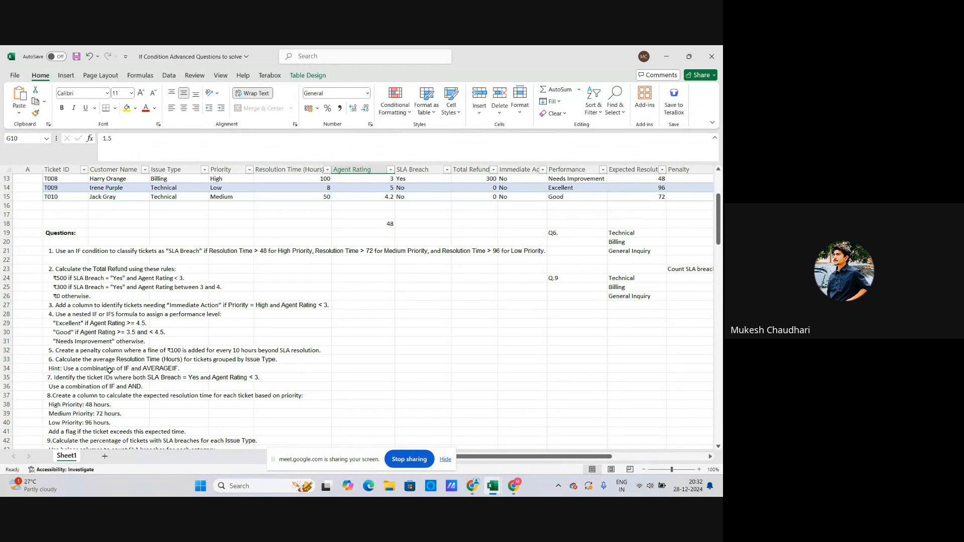
scroll(110, 371, "up", 2)
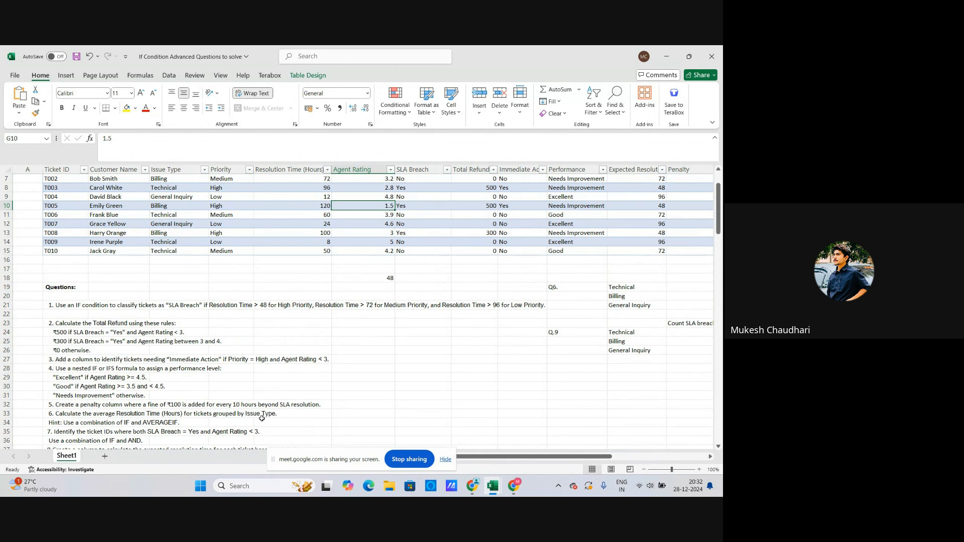
scroll(232, 404, "up", 1)
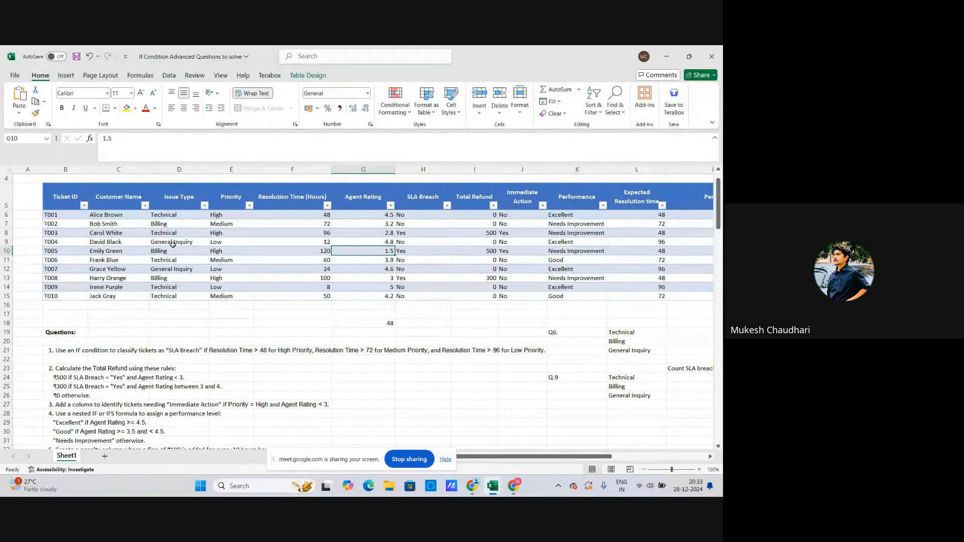
Review the Technical, Billing and General Inquiry labels of the Q6 answer block in L19 to L21
left_click(629, 333)
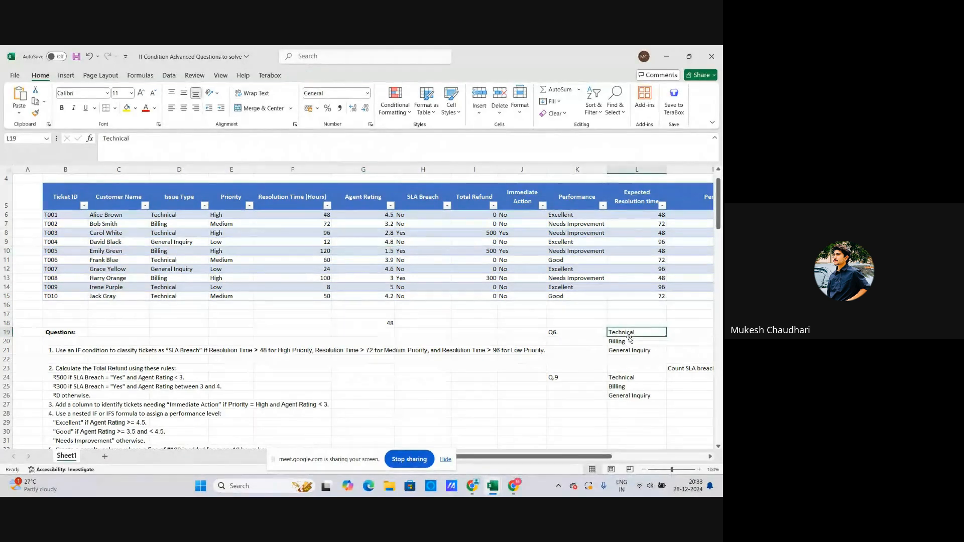
left_click(622, 344)
left_click(626, 352)
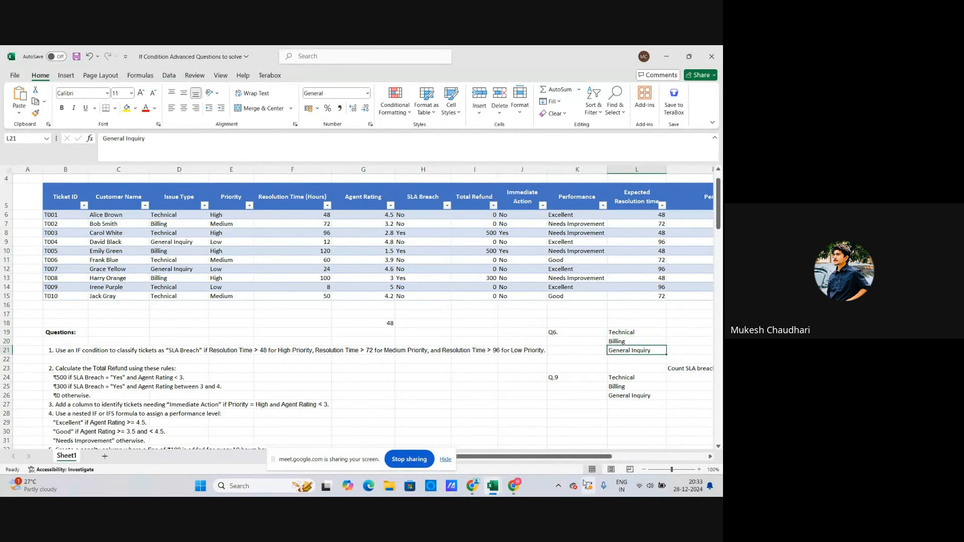
left_click_drag(564, 457, 600, 462)
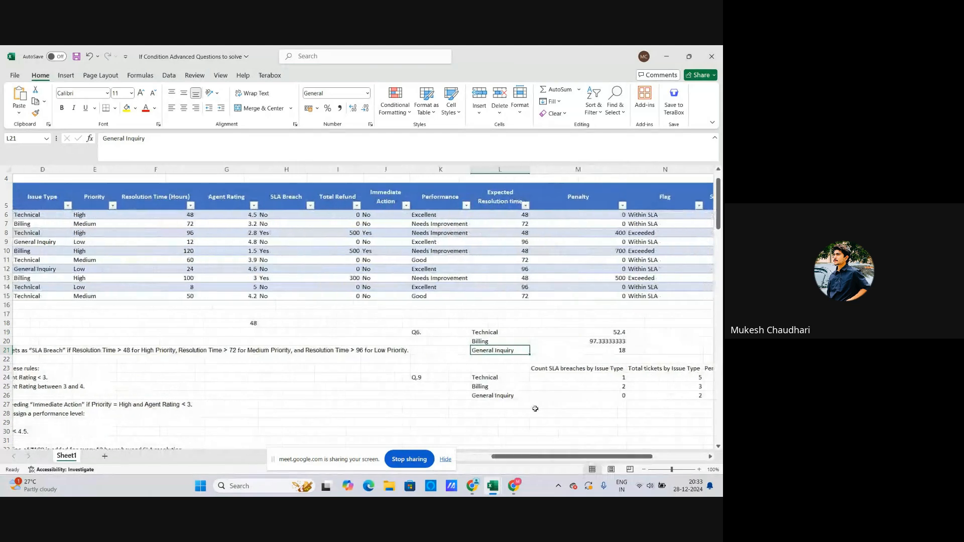
left_click(503, 332)
left_click(502, 342)
left_click(508, 351)
left_click(502, 333)
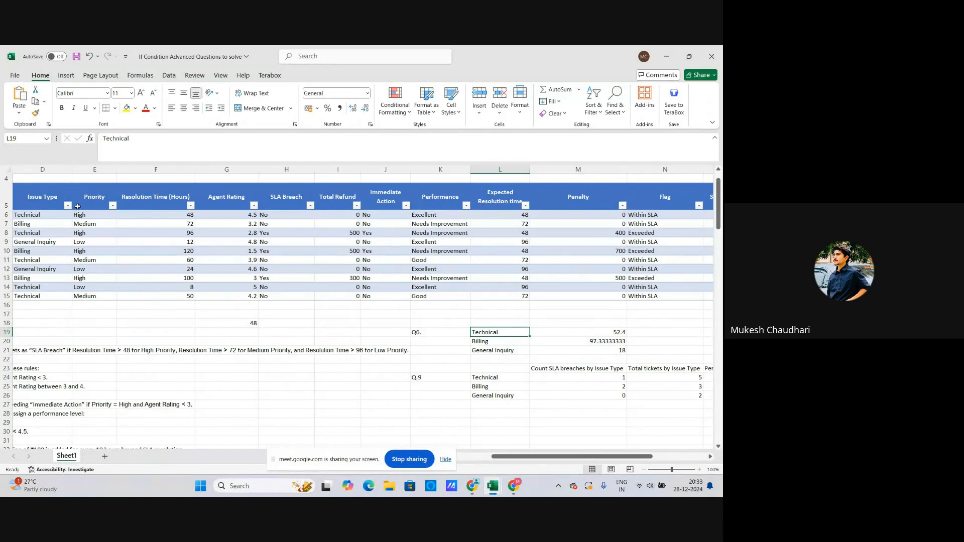
Inspect the Q6 average resolution time results and formulas in M19 to M21
left_click(582, 334)
key("Down")
key("Down")
left_click(570, 334)
left_click(572, 342)
left_click(572, 357)
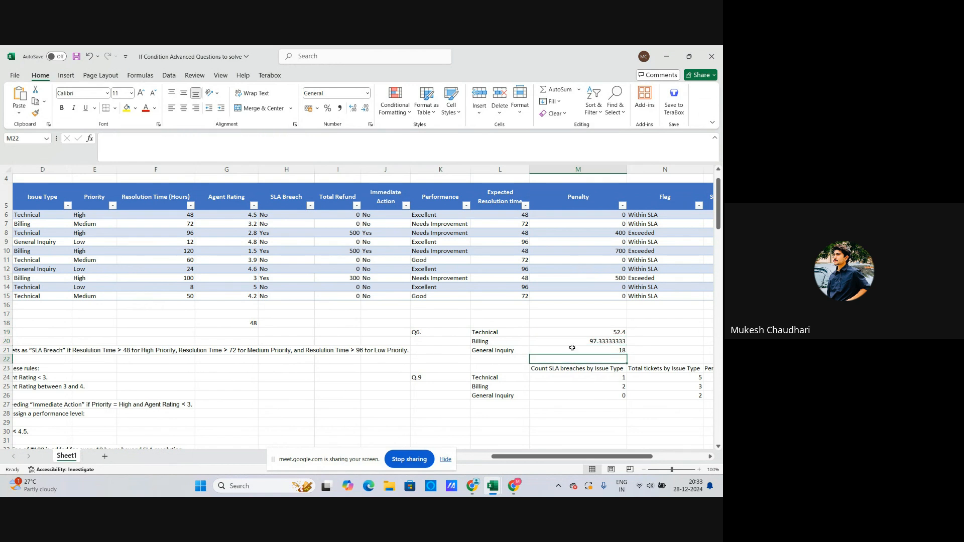
left_click(570, 335)
left_click(568, 341)
left_click(565, 332)
left_click(565, 350)
left_click(565, 341)
left_click(560, 332)
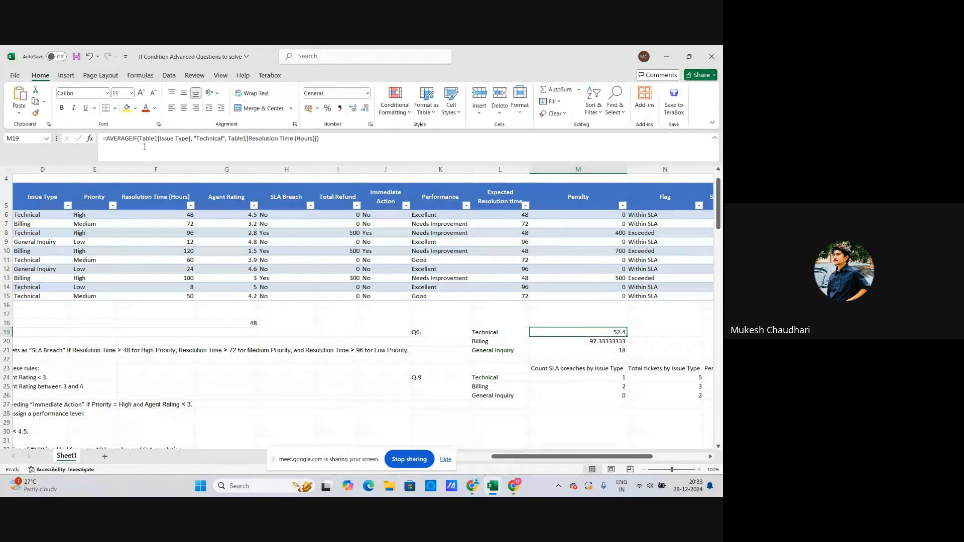
Go through the AVERAGEIF formula in M19, covering its Issue Type range, "Technical" criterion and Resolution Time (Hours) average range
left_click(103, 140)
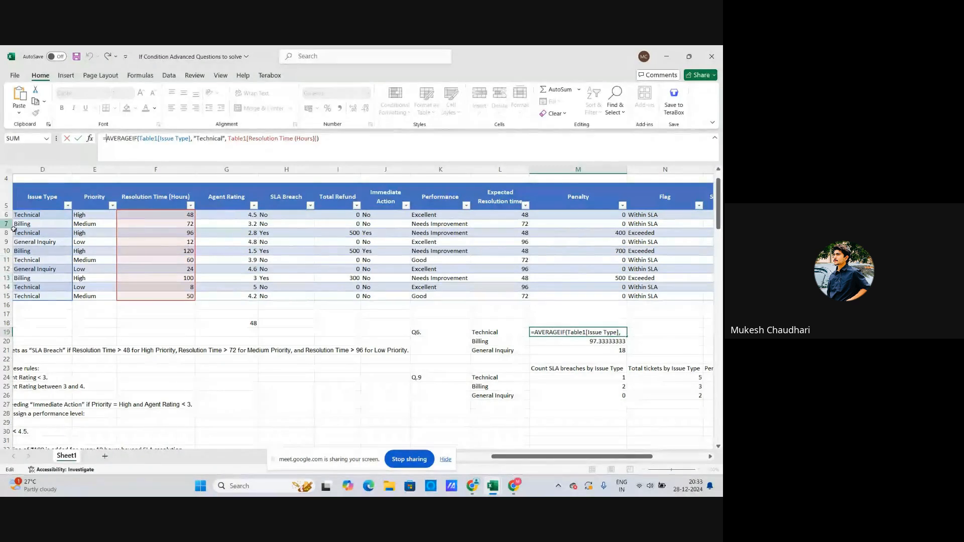
left_click(202, 140)
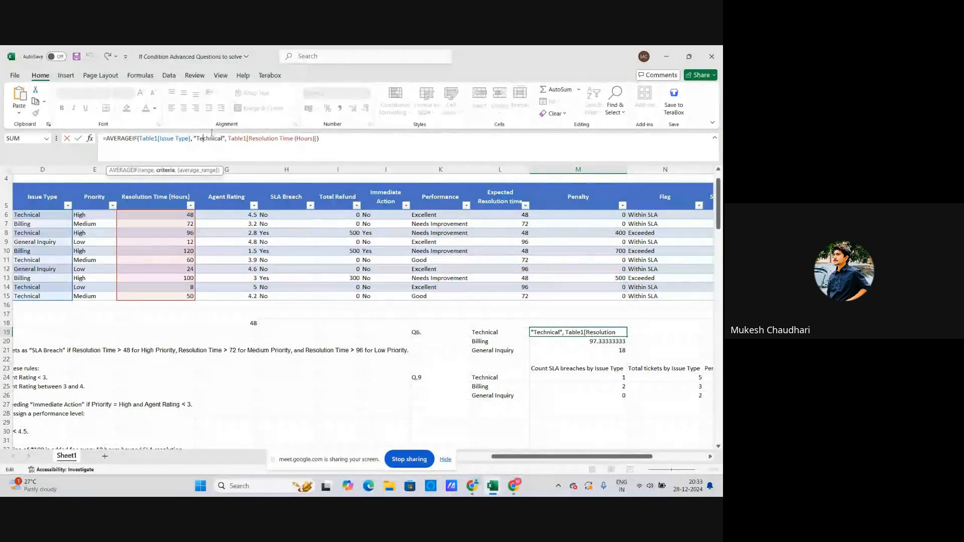
left_click(238, 139)
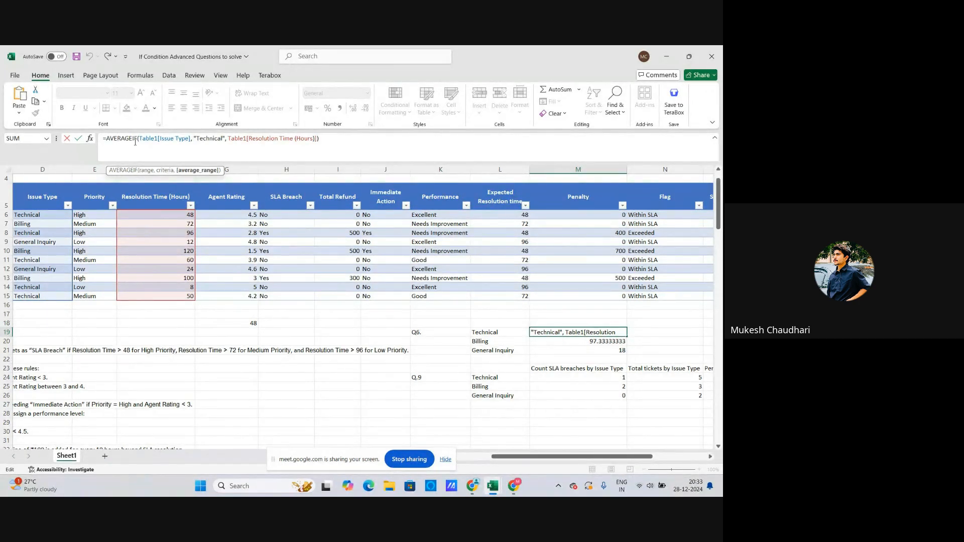
left_click(153, 140)
left_click(279, 138)
left_click(349, 138)
key("shift+Return")
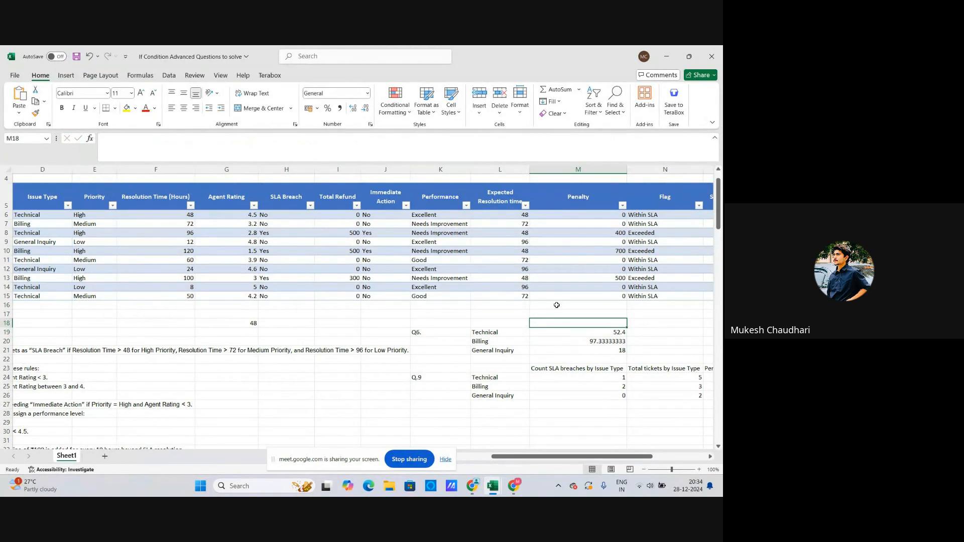
Compare the Technical average in M19 with the Technical tickets in the Issue Type column
left_click(583, 334)
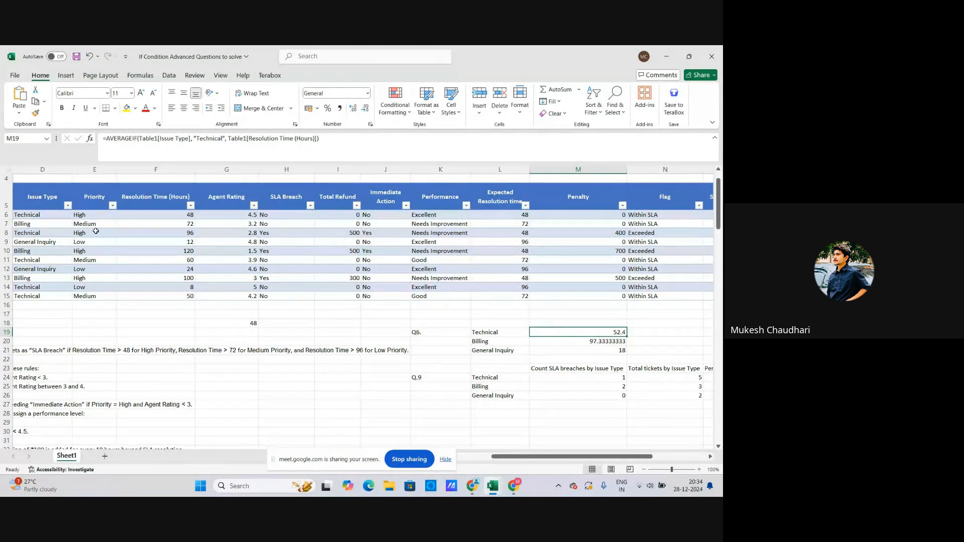
left_click(49, 217)
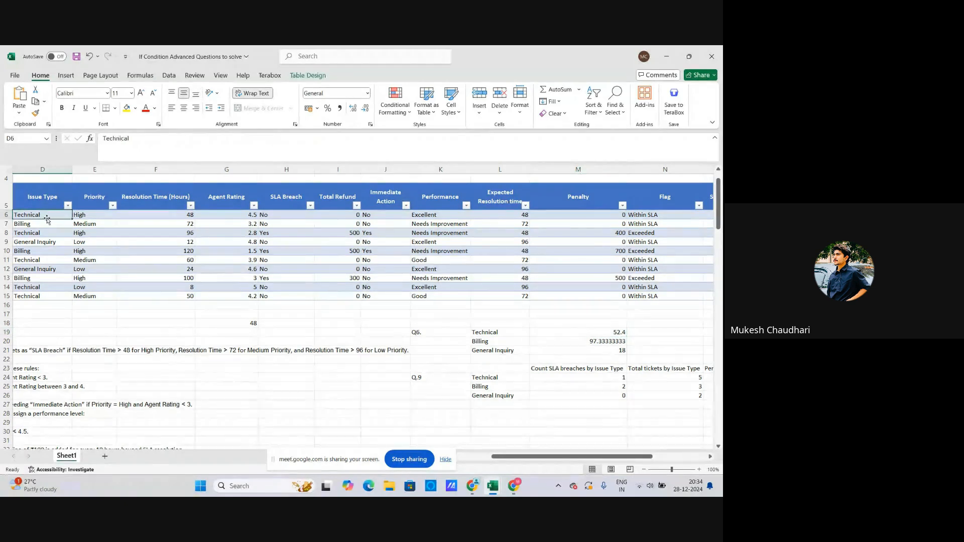
left_click(38, 235)
left_click(47, 261)
left_click(39, 294)
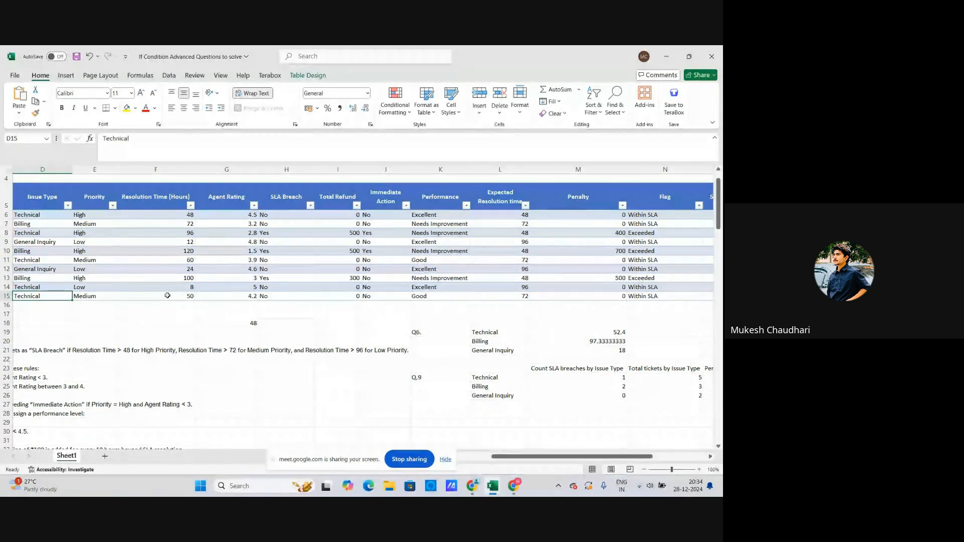
Start a formula in F18 below the Resolution Time (Hours) column
left_click(158, 217)
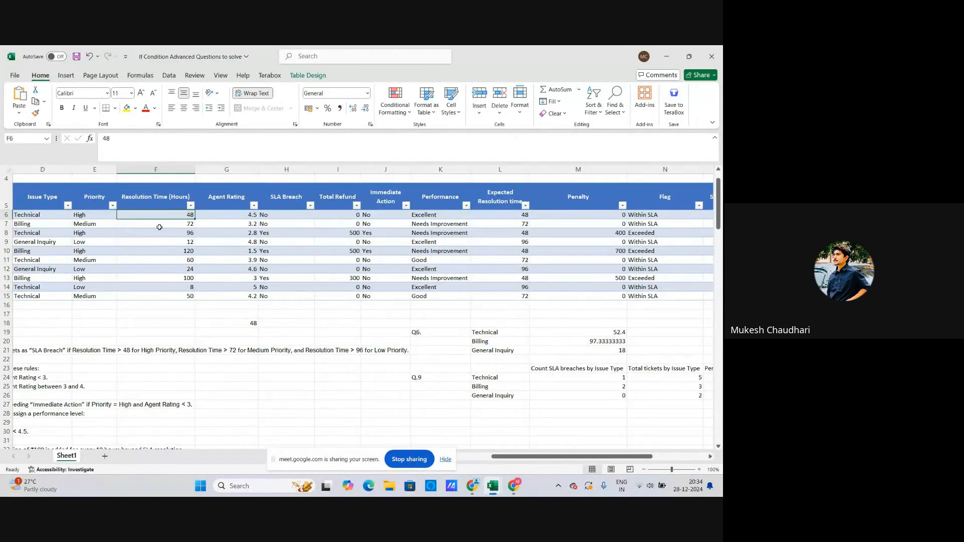
left_click(161, 323)
type("=")
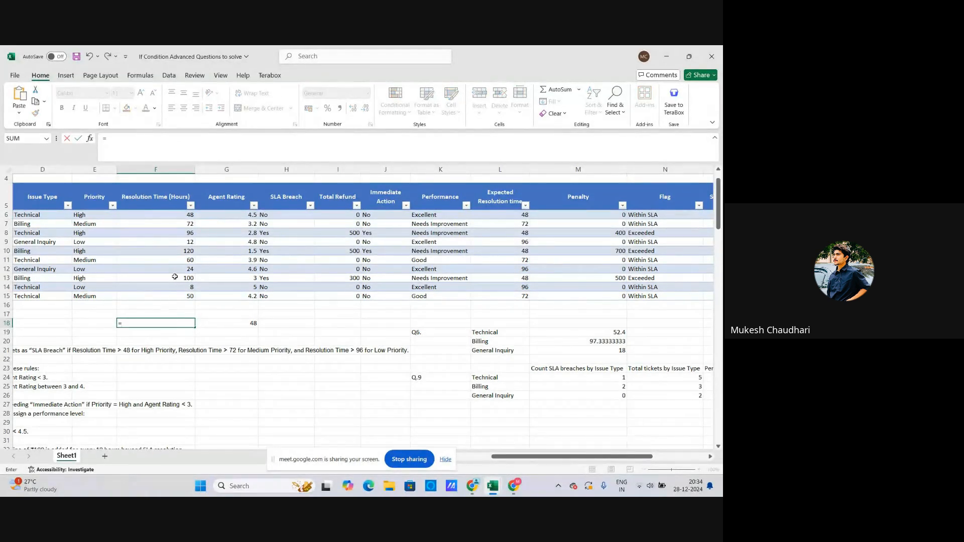
Complete the formula in F18 as =AVERAGE(F6,F8,F11,F15,F14) to average the Technical tickets' resolution times
type("avg")
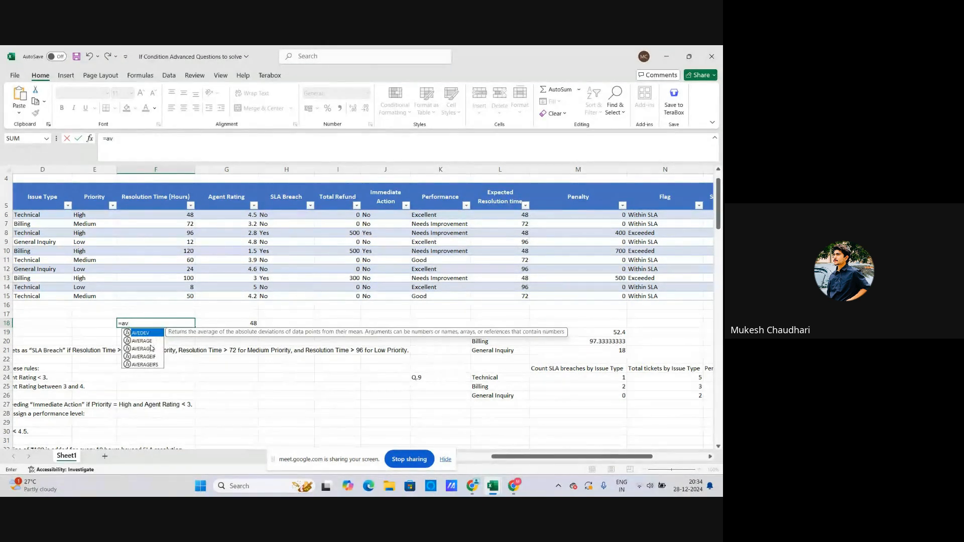
double_click(142, 341)
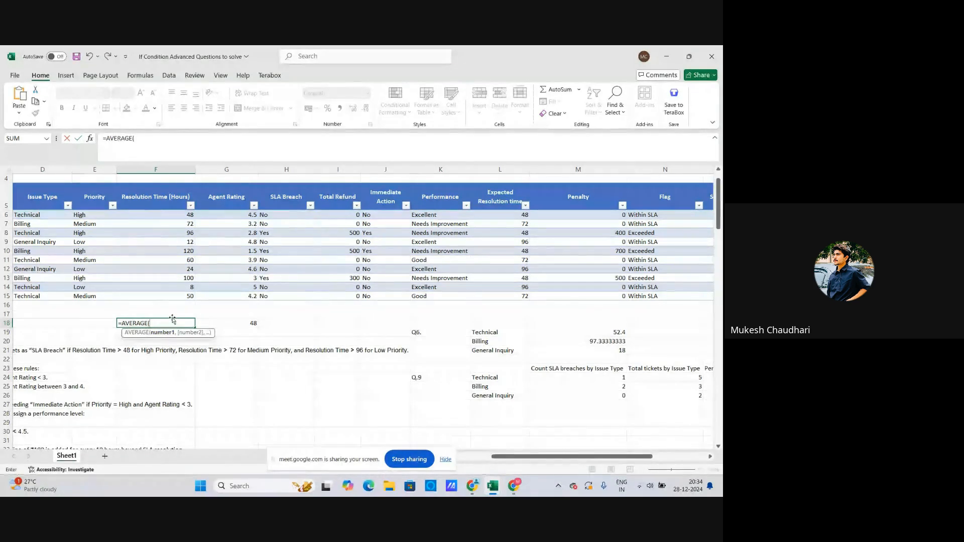
left_click(160, 216)
type(",")
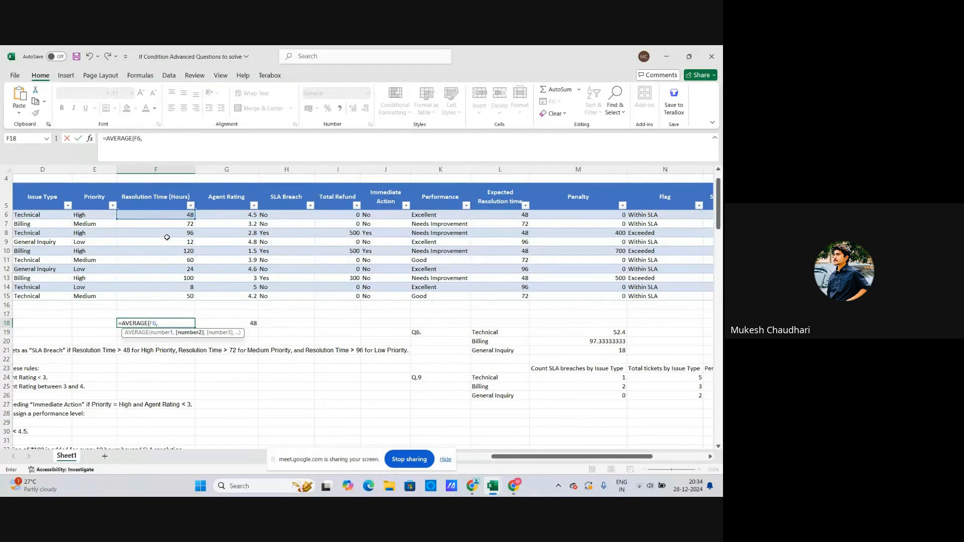
left_click(163, 233)
type(",")
left_click(144, 264)
type(",")
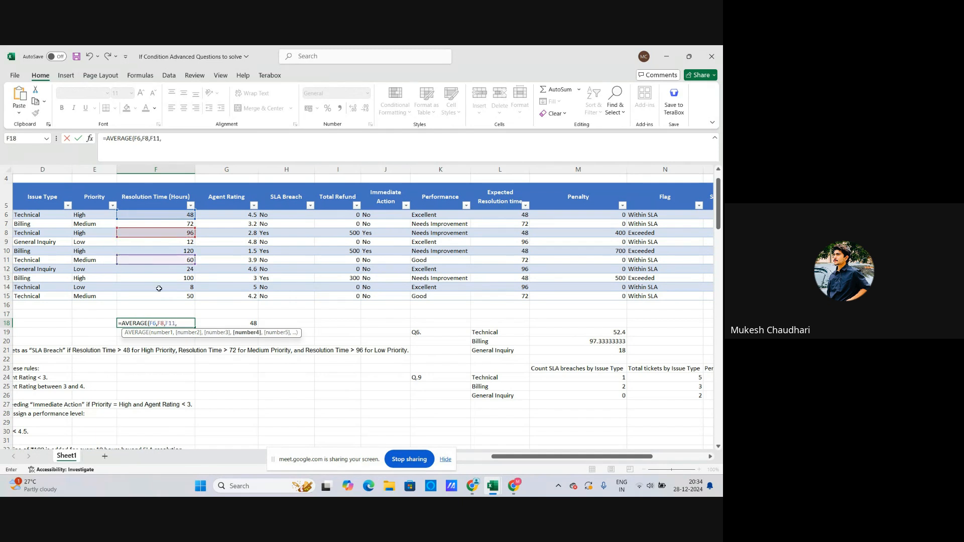
left_click(158, 290)
left_click(166, 299)
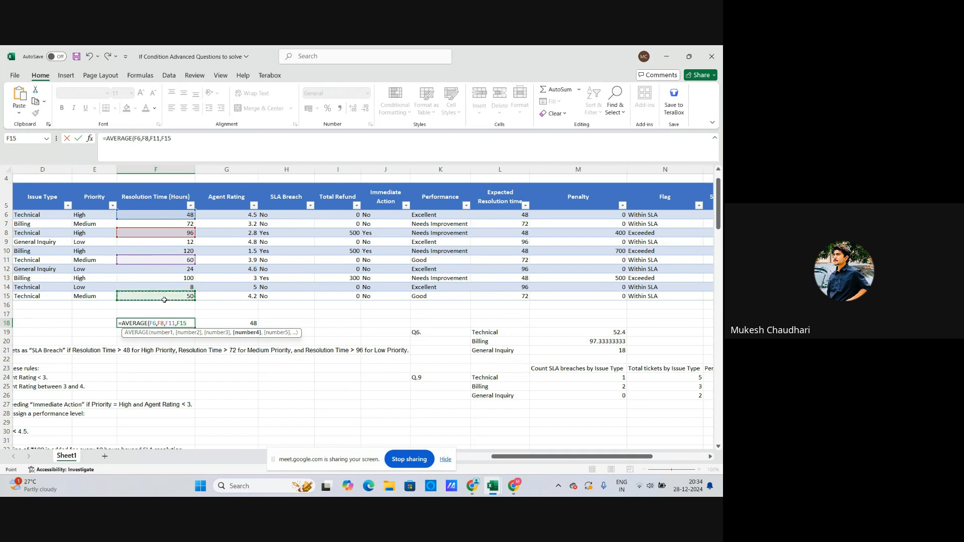
type(",")
left_click(177, 287)
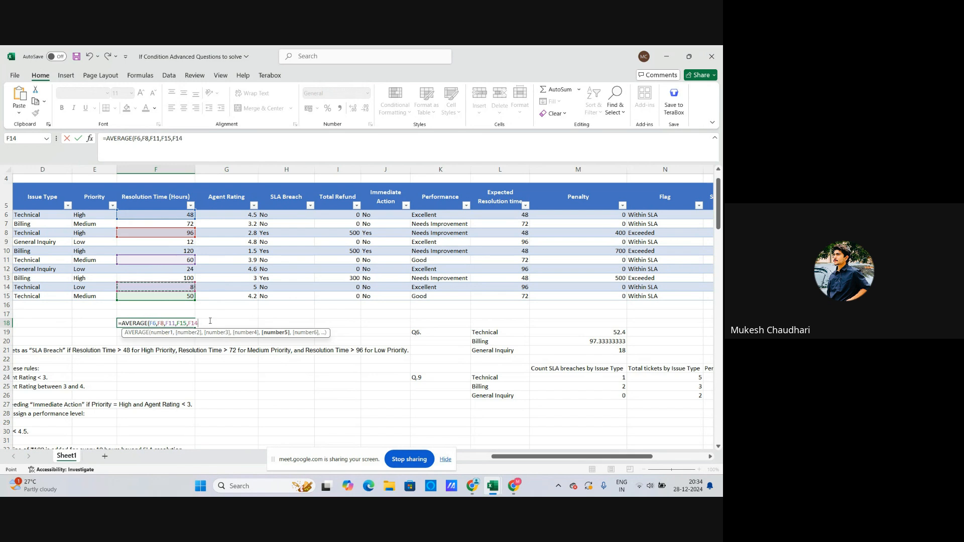
type(")")
key("Return")
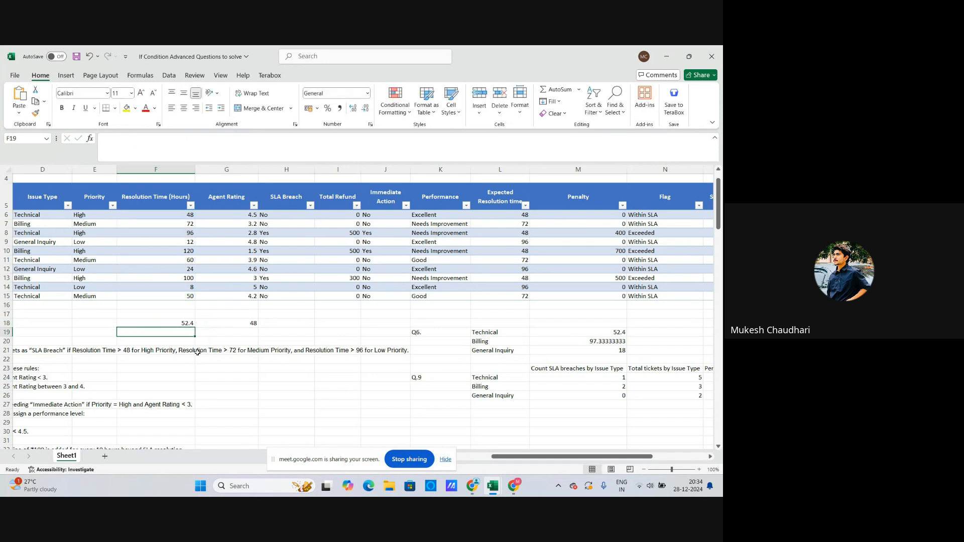
Compare the manual average in F18 with the Technical AVERAGEIF formula in M19, examining its ranges and criterion
left_click(179, 326)
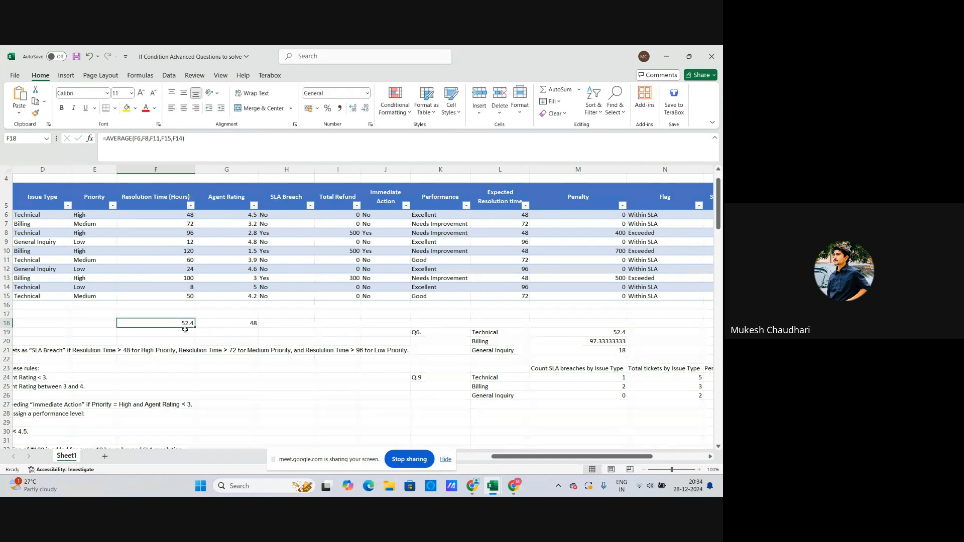
left_click(596, 333)
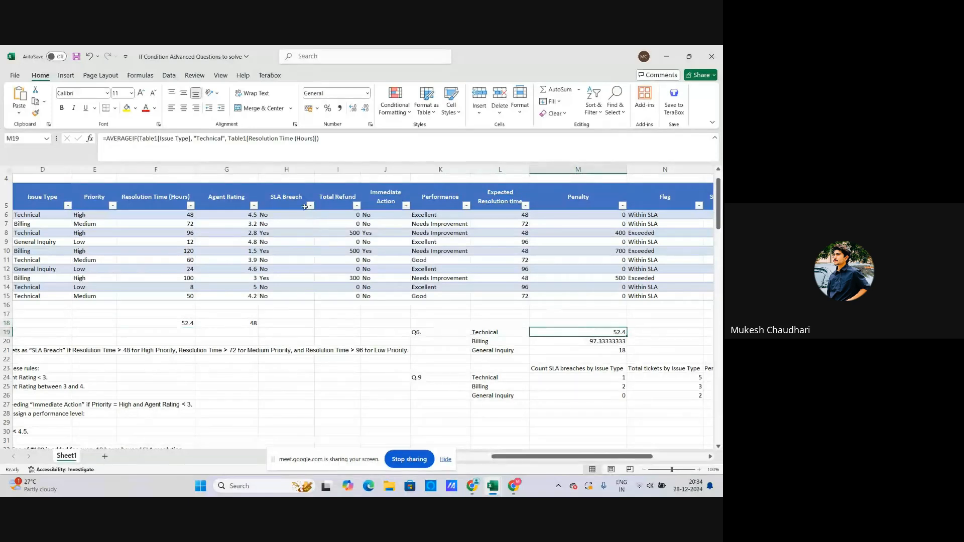
left_click(270, 140)
left_click(338, 140)
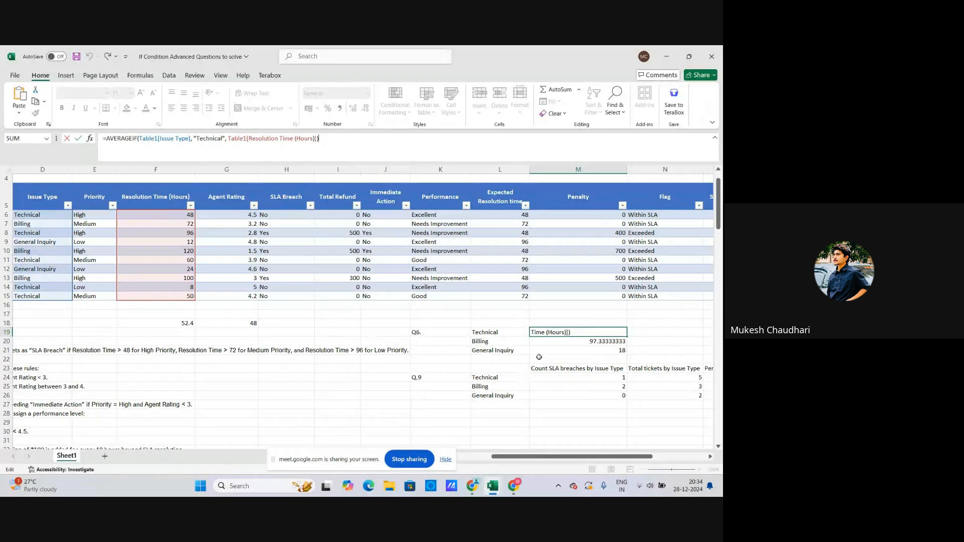
key("Return")
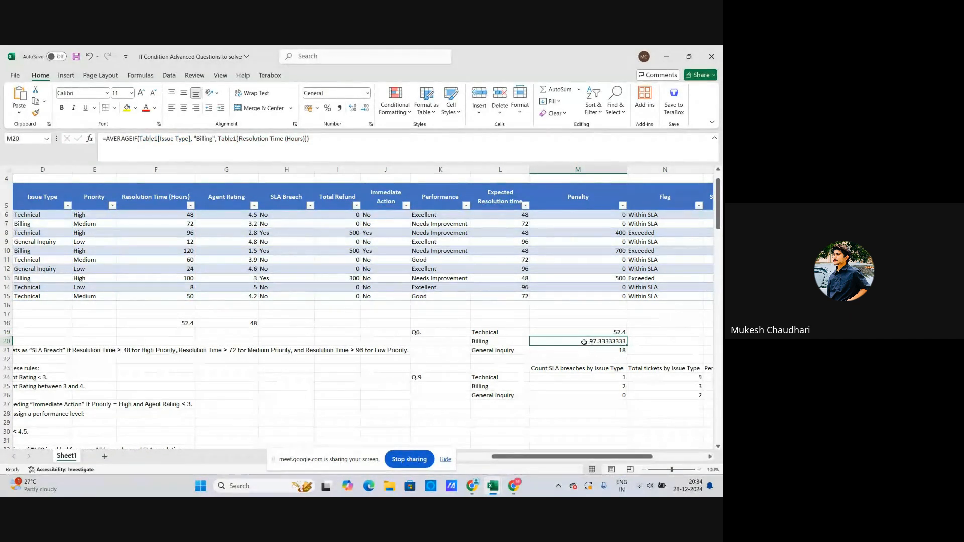
Examine the AVERAGEIF formula in M20 for the Billing tickets' average resolution time
left_click(585, 349)
left_click(577, 342)
left_click(201, 139)
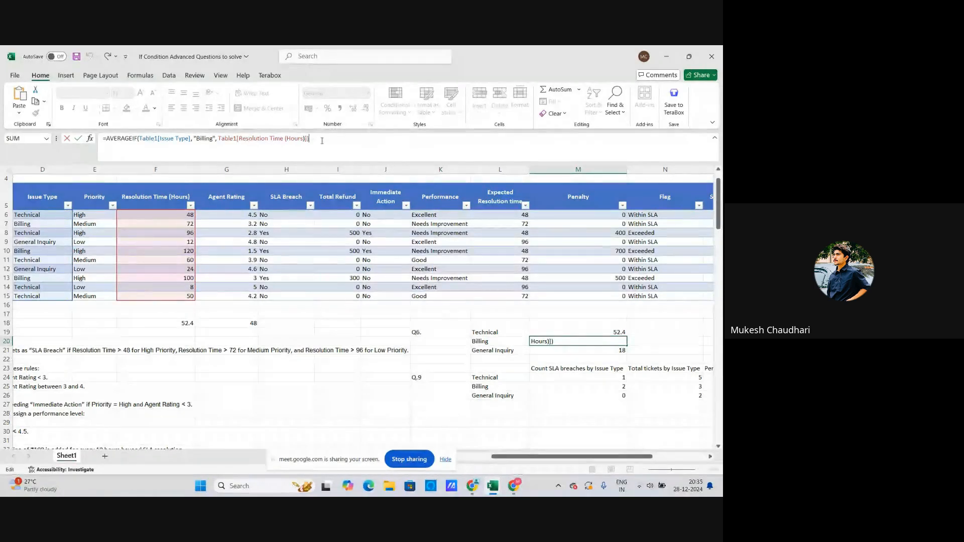
key("Return")
left_click(587, 342)
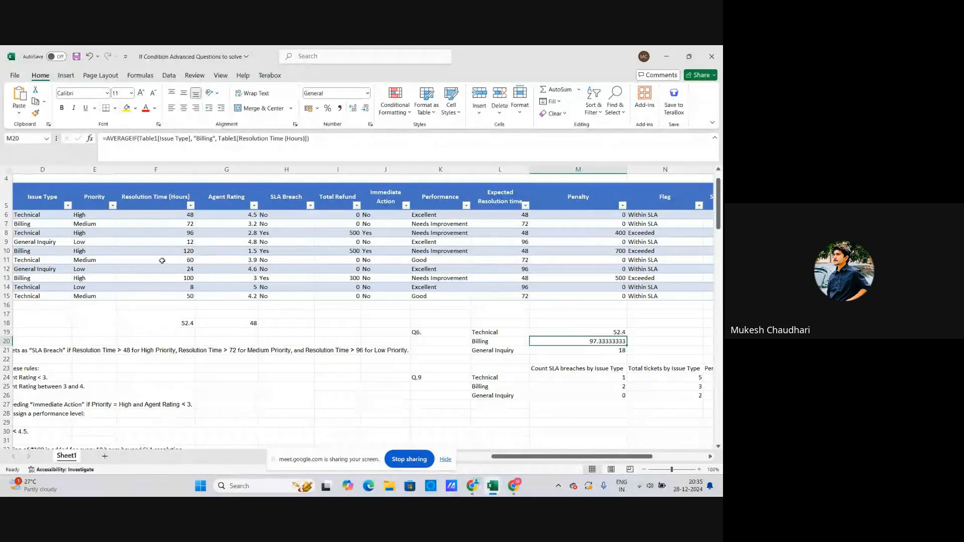
Read questions 6 to 11 in the question list below the customer support ticket table
scroll(563, 343, "down", 2)
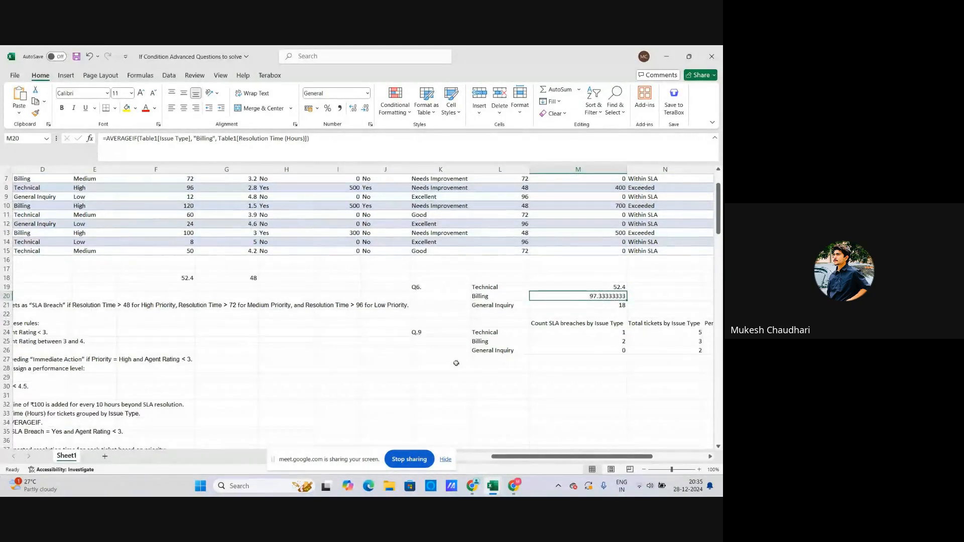
left_click_drag(507, 457, 428, 459)
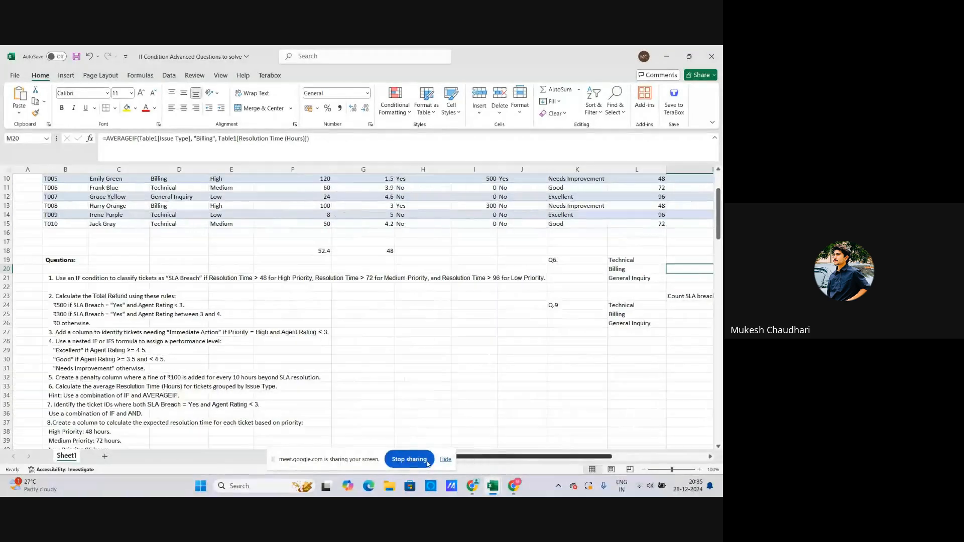
scroll(226, 409, "down", 1)
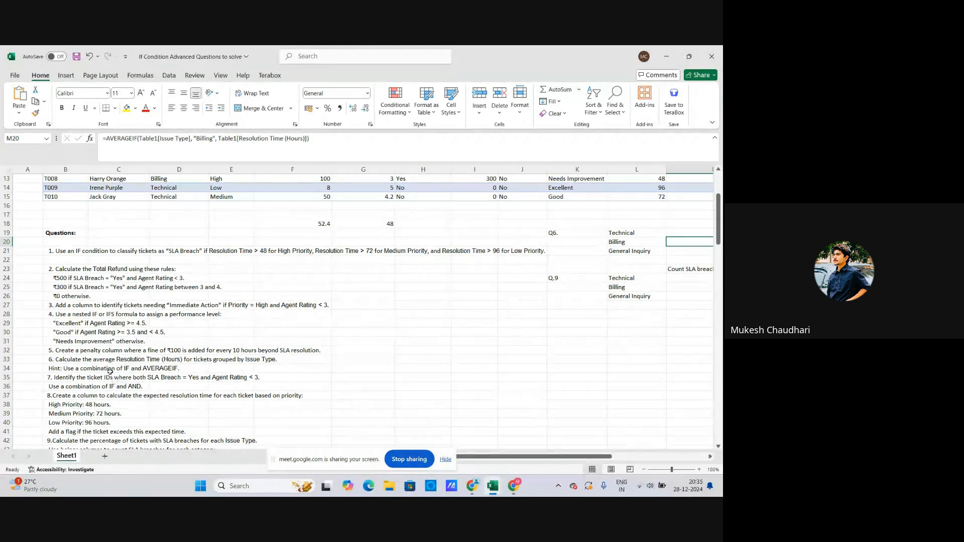
scroll(120, 375, "down", 2)
scroll(98, 376, "down", 2)
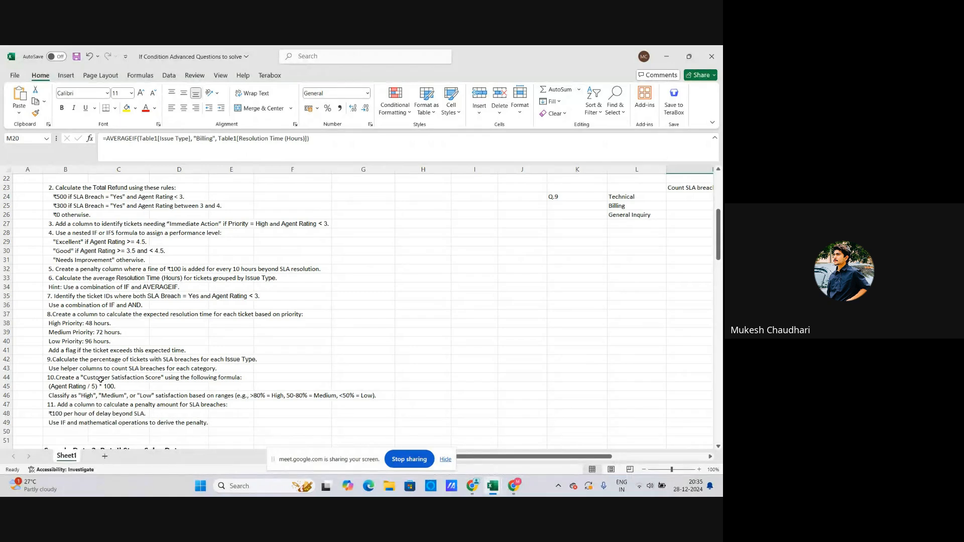
scroll(78, 377, "down", 1)
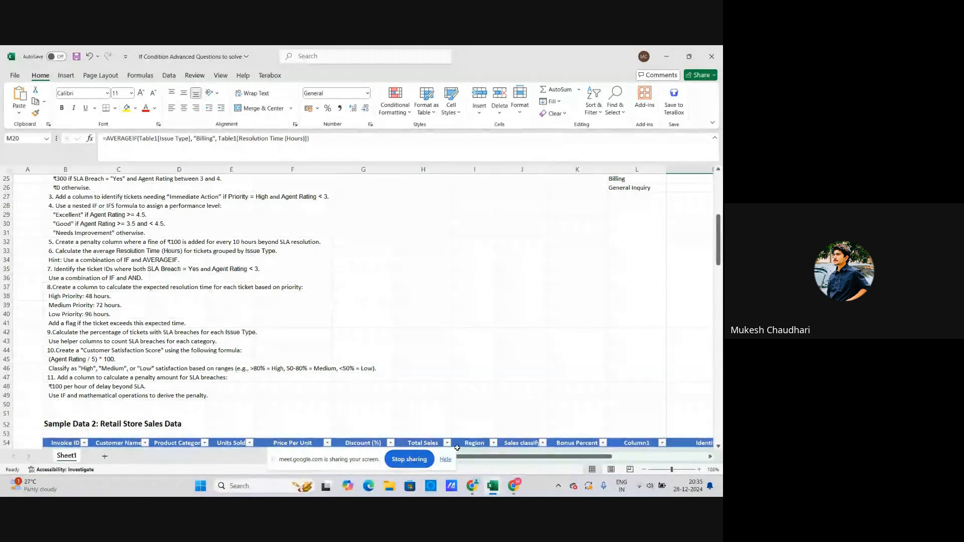
Open the Technical COUNTIFS formula in M24 under Q.9 and examine its Issue Type criteria range in the ticket table
scroll(486, 462, "right", 4)
scroll(445, 366, "up", 3)
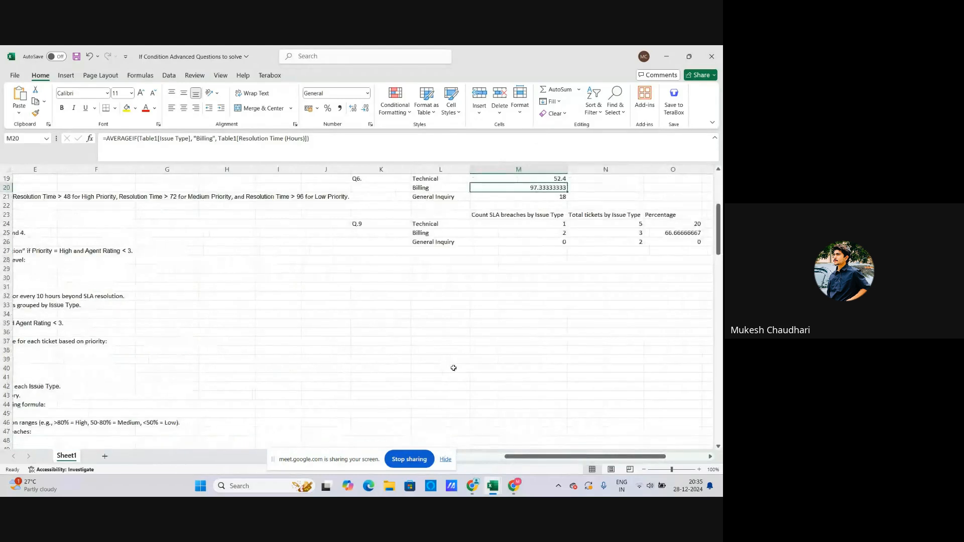
scroll(467, 372, "up", 2)
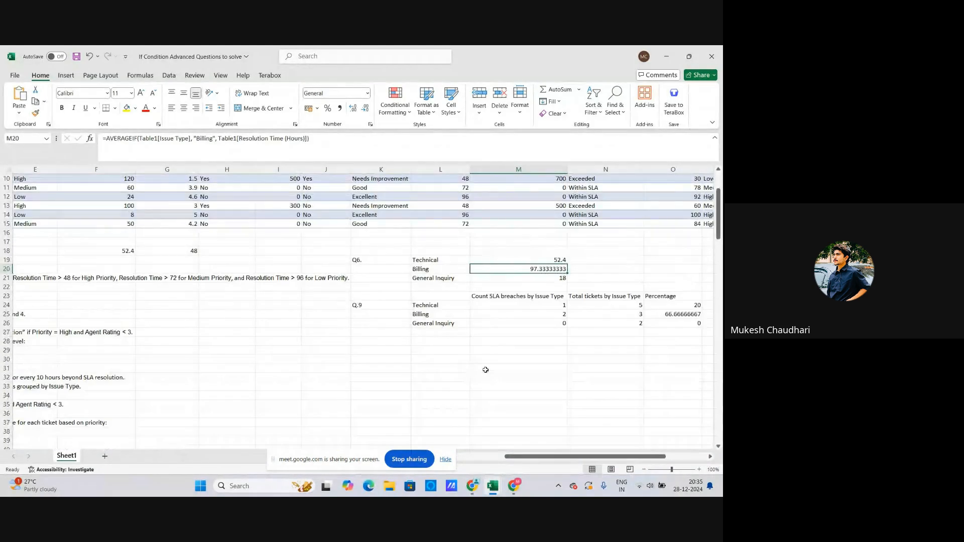
left_click(505, 297)
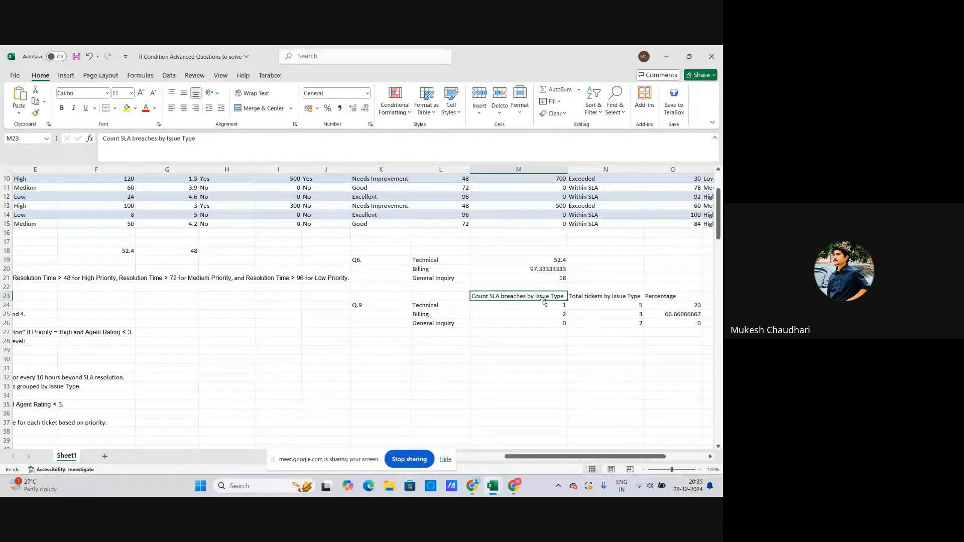
left_click(529, 307)
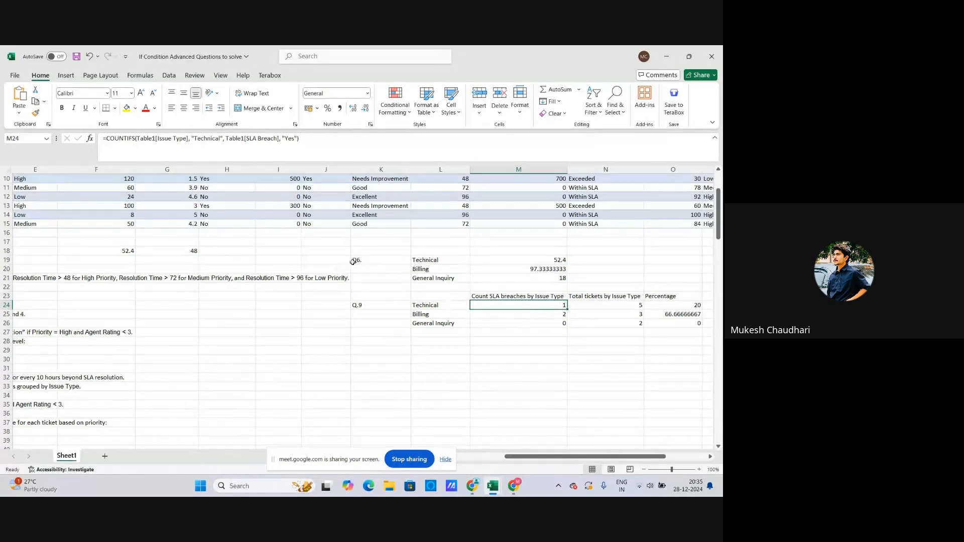
left_click(120, 143)
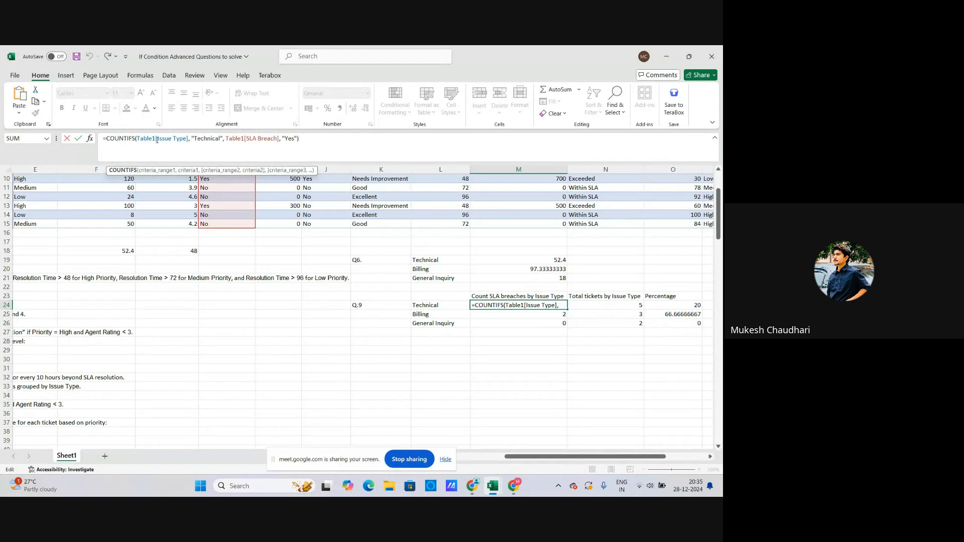
left_click(157, 139)
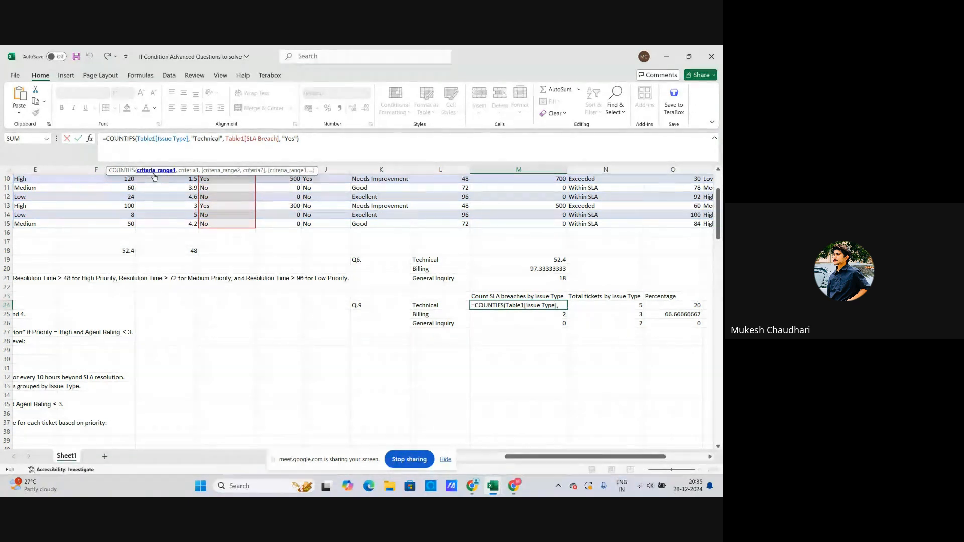
scroll(229, 255, "up", 4)
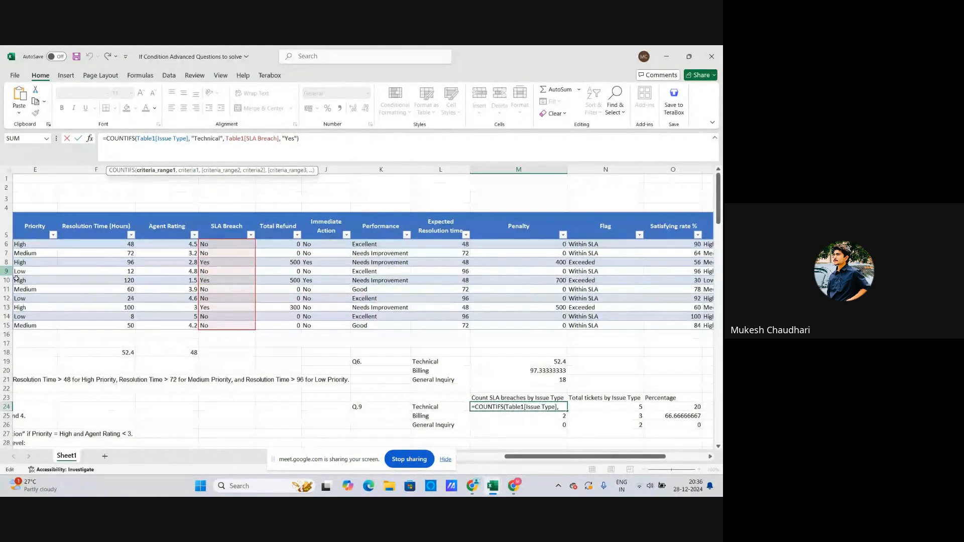
left_click_drag(559, 458, 510, 458)
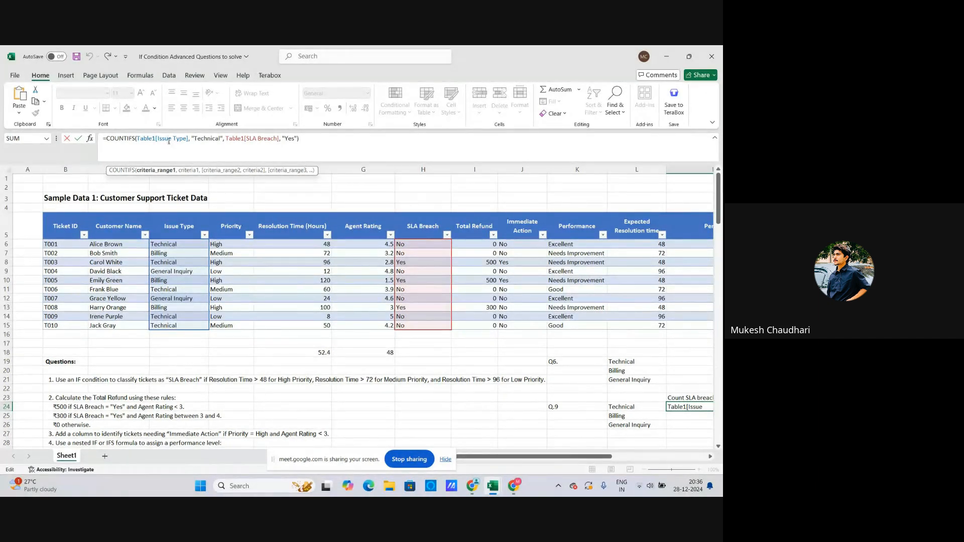
Examine the "Technical" criterion, the SLA Breach range and the "Yes" criterion in the M24 COUNTIFS formula
left_click(211, 139)
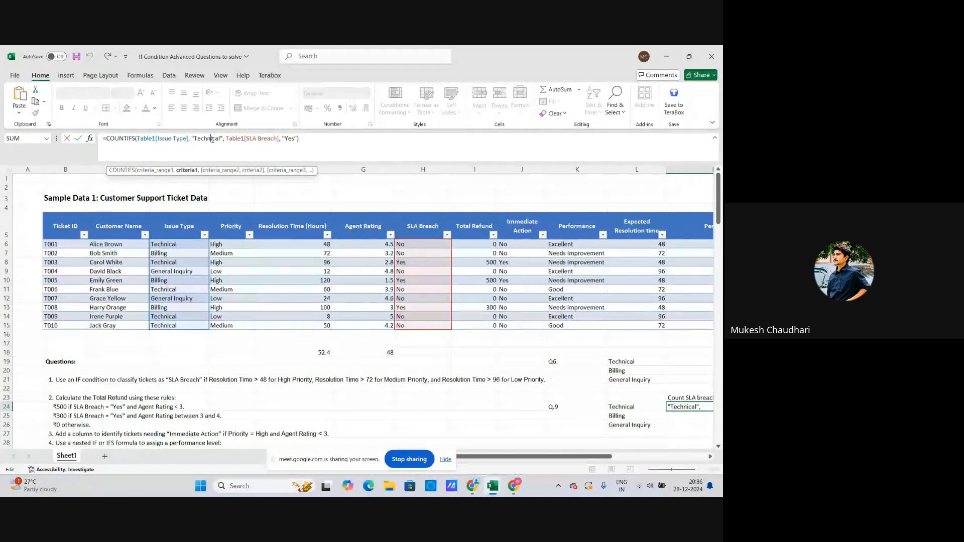
left_click(237, 140)
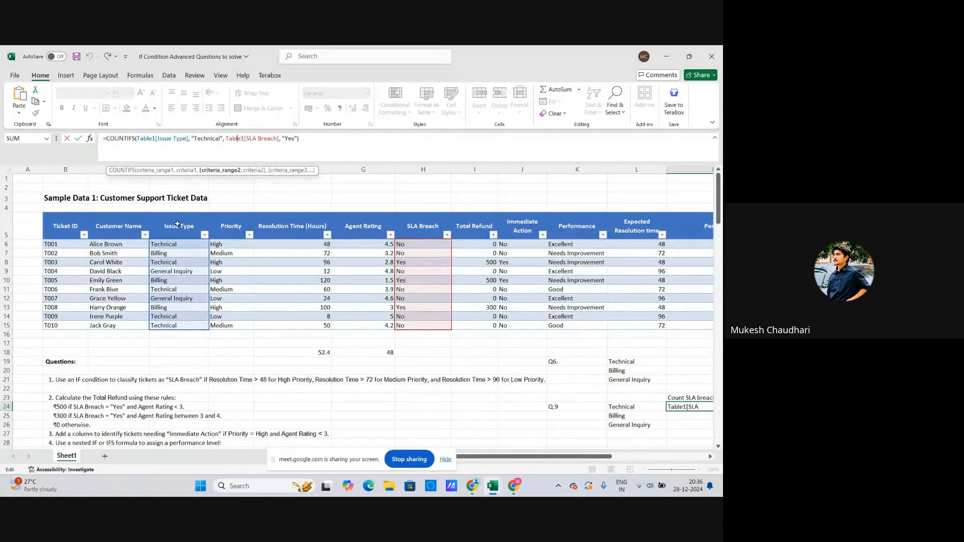
left_click(303, 141)
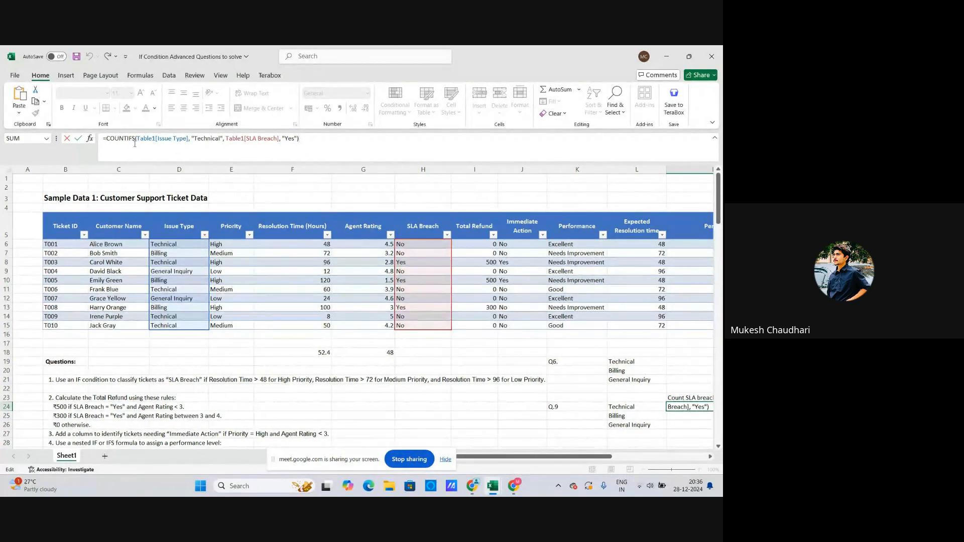
left_click(217, 138)
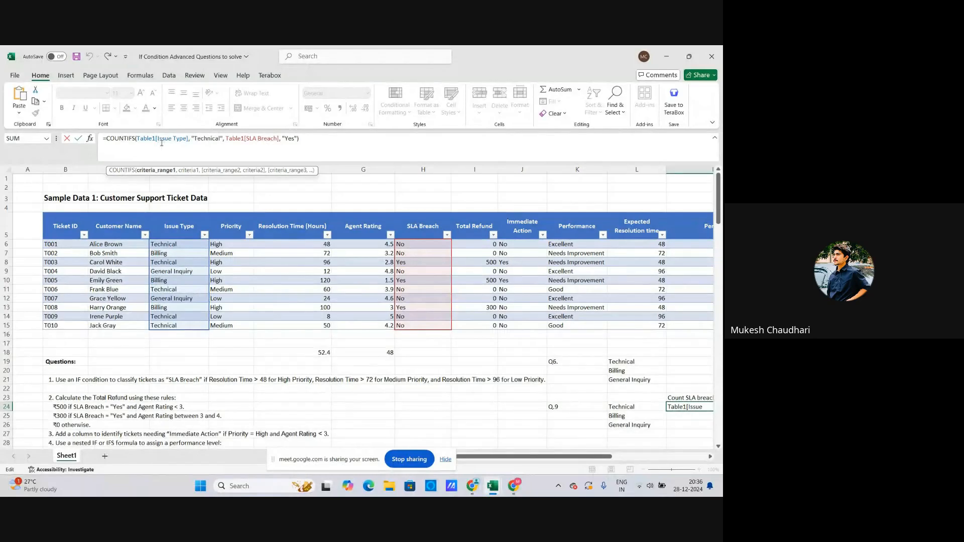
left_click(272, 140)
left_click(291, 140)
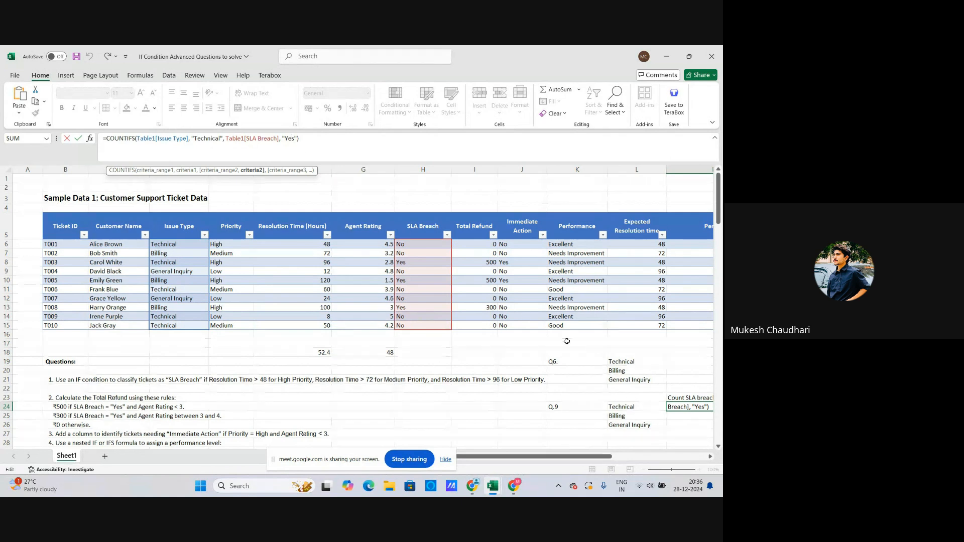
Leave the COUNTIFS formula and compare the Technical breach count in M24 with the table's Issue Type and SLA Breach columns
scroll(567, 342, "down", 1)
left_click_drag(594, 461, 605, 463)
left_click(123, 138)
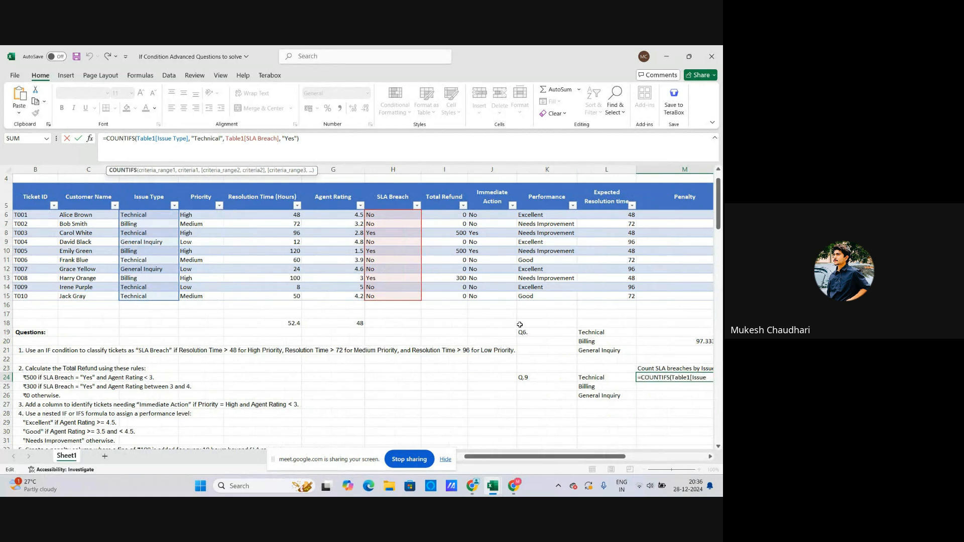
left_click_drag(586, 459, 627, 463)
key("Return")
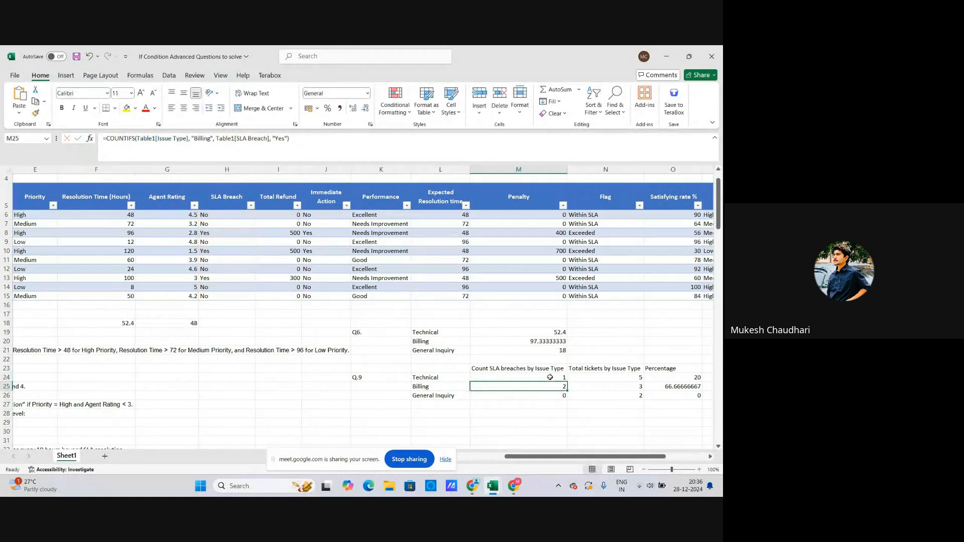
left_click(549, 378)
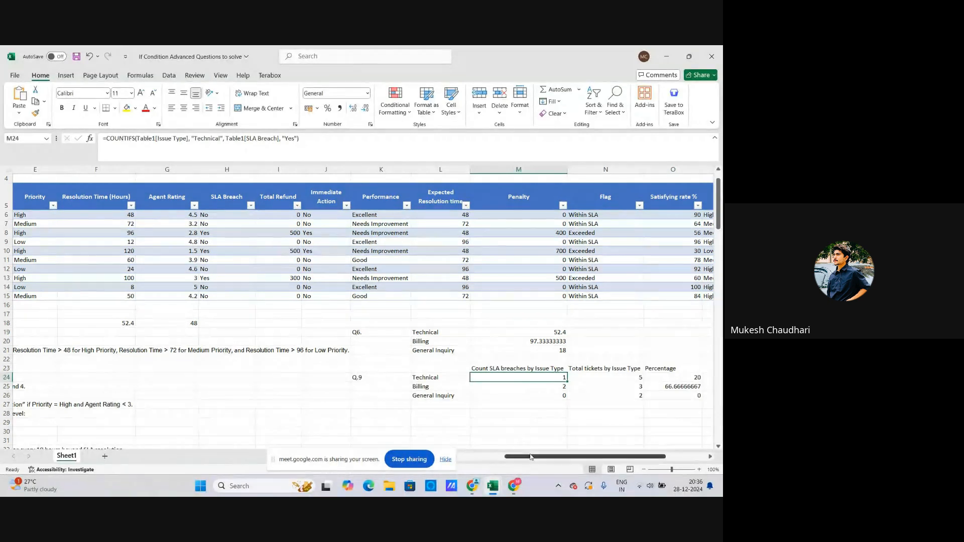
scroll(297, 271, "left", 3)
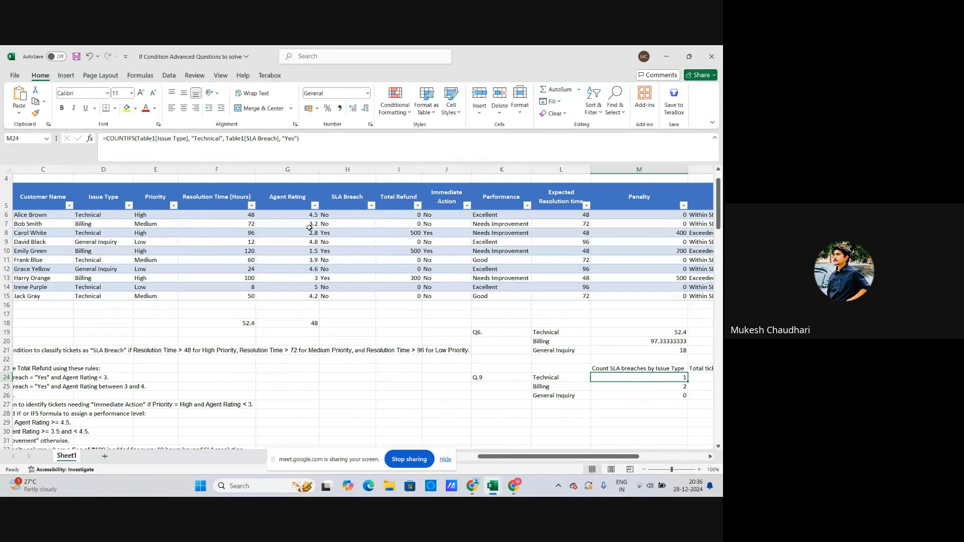
Check the Issue Type and SLA Breach entries in row 8 against the Technical breach count under Q.9
left_click(336, 234)
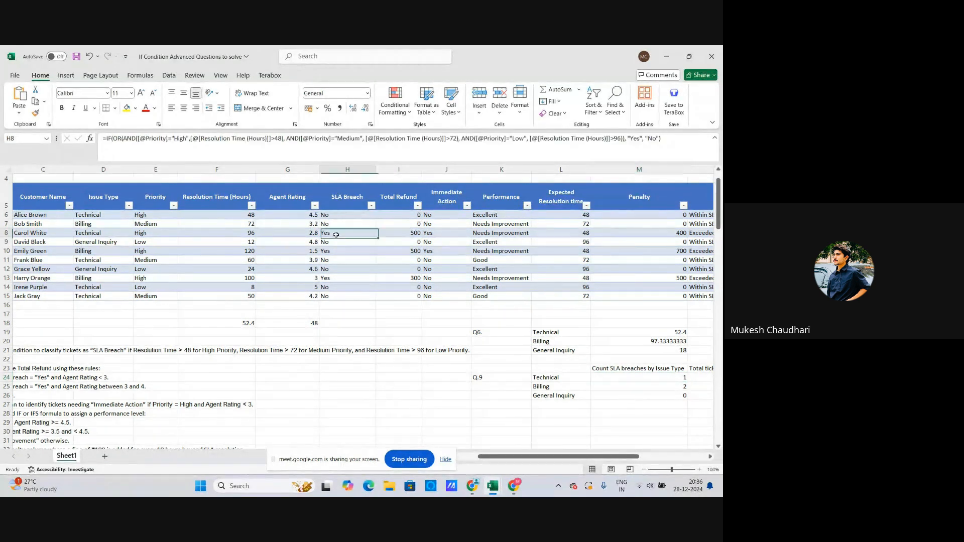
left_click(92, 234)
left_click(341, 236)
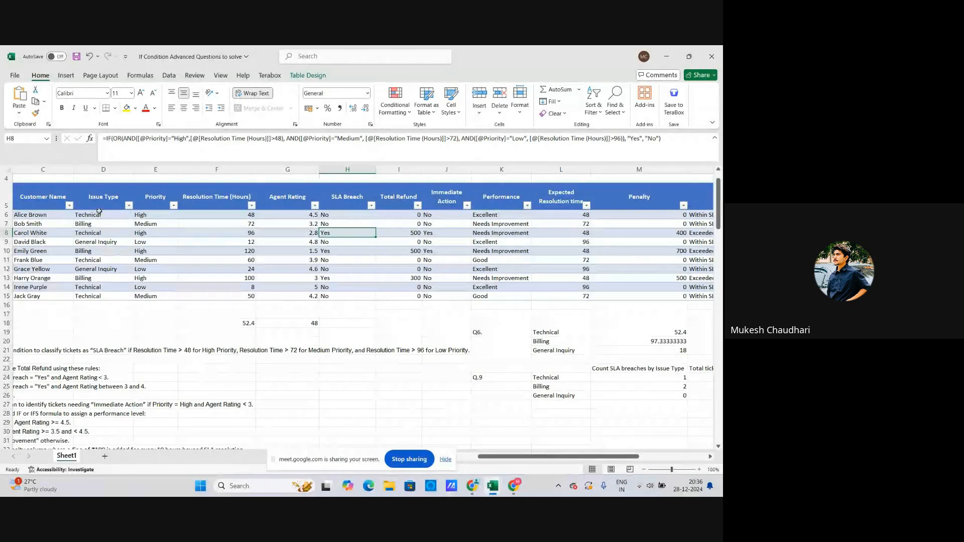
left_click(96, 234)
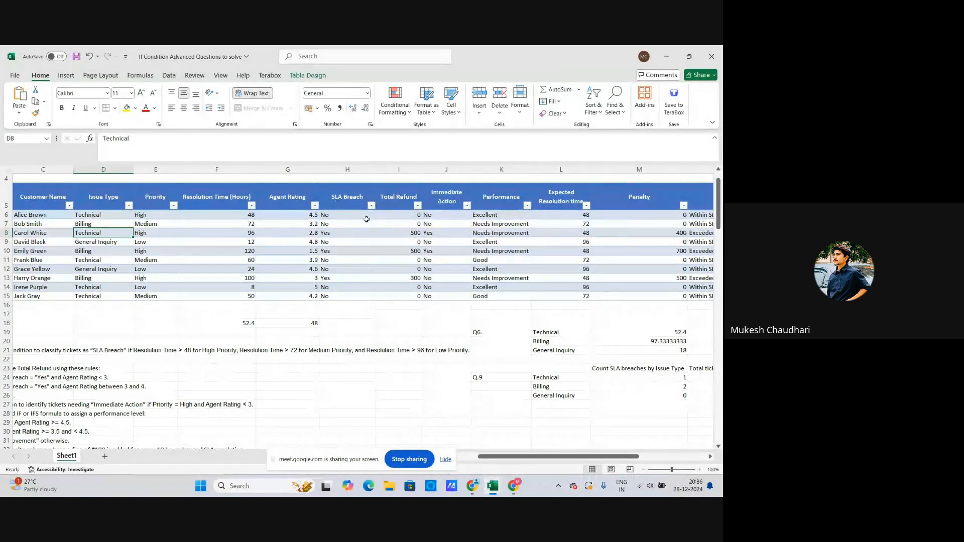
left_click(335, 234)
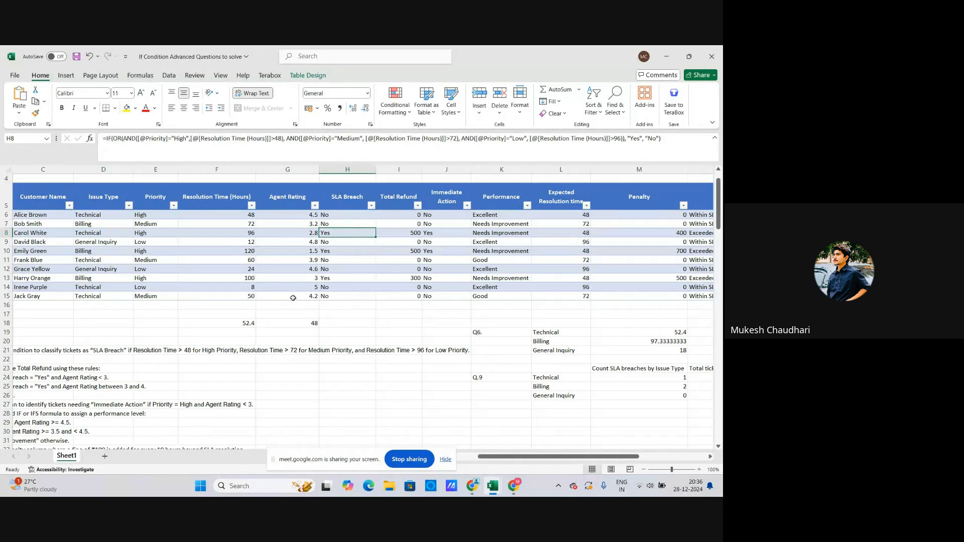
scroll(576, 419, "right", 2)
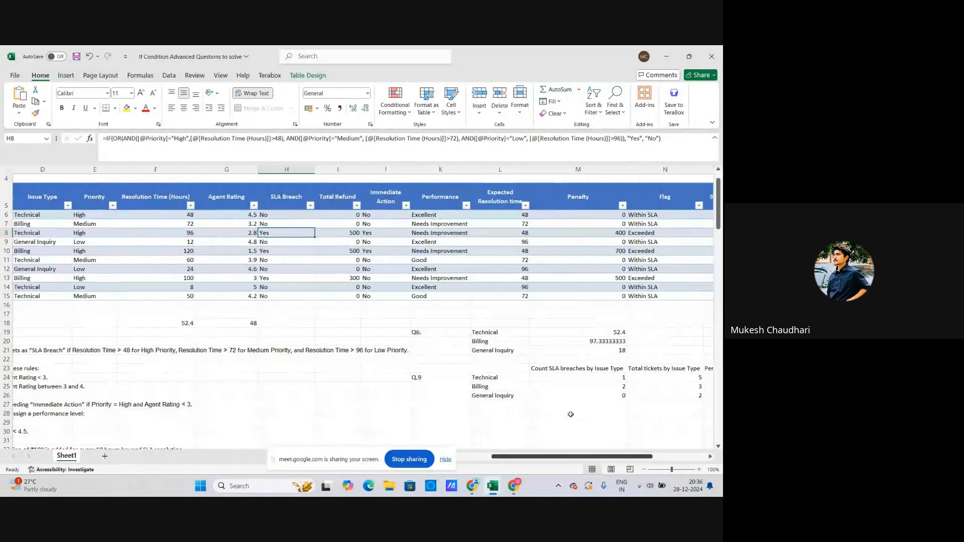
Check the Billing breach count in M25 against ticket rows 10 and 13, and inspect the General Inquiry COUNTIFS formula in M26
left_click(499, 389)
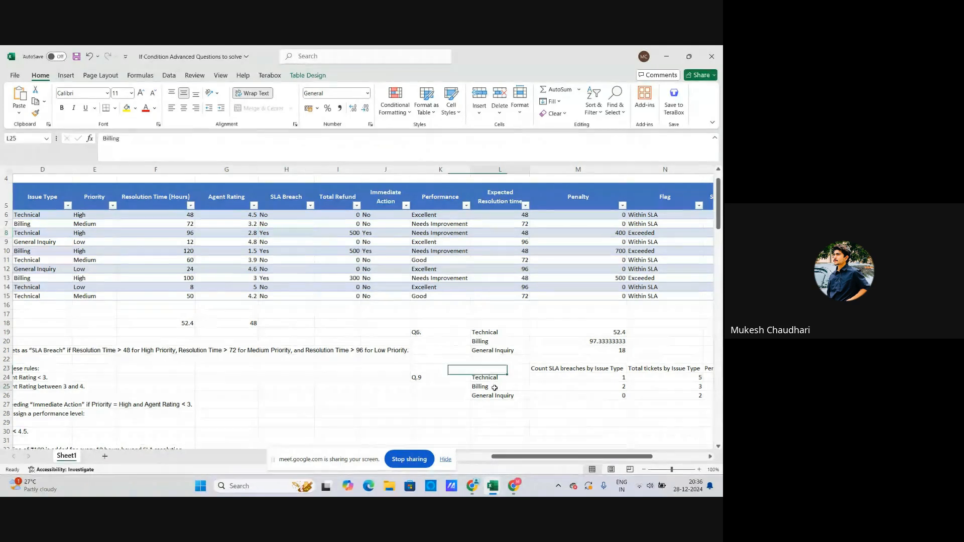
left_click(496, 397)
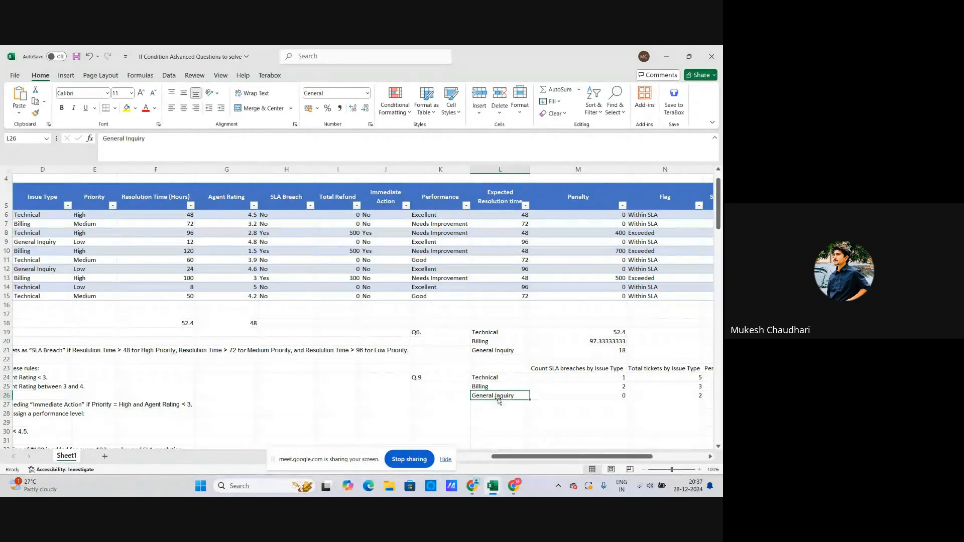
left_click(589, 387)
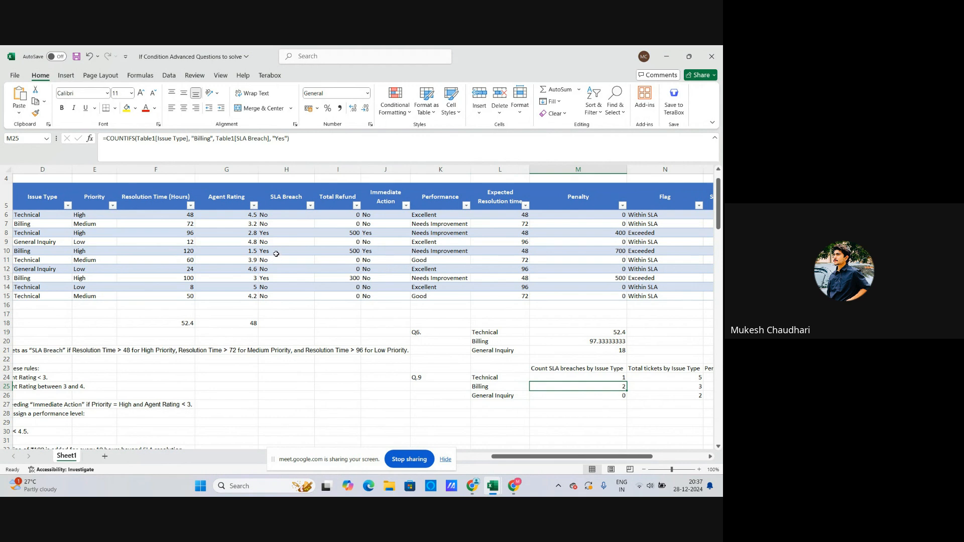
left_click(28, 253)
left_click_drag(292, 244, 287, 253)
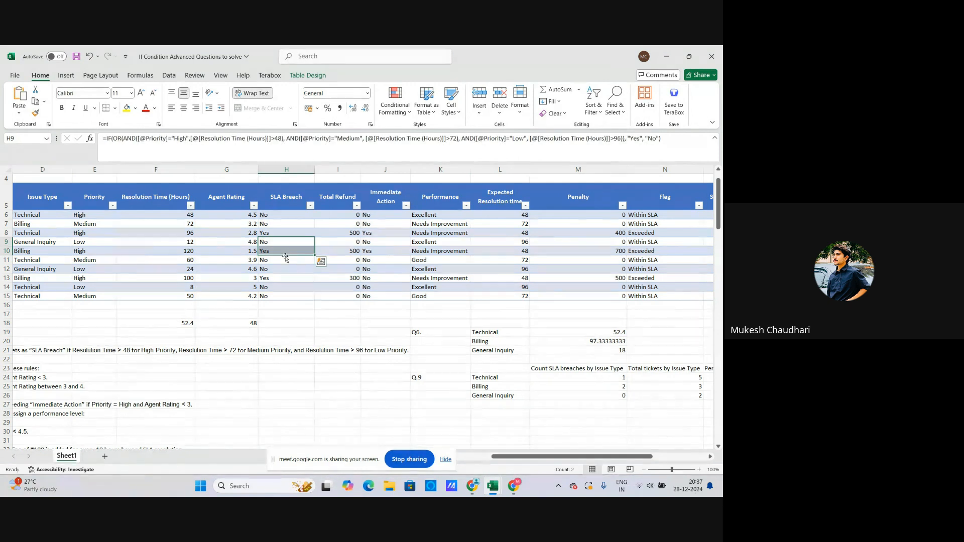
left_click(282, 250)
left_click(277, 285)
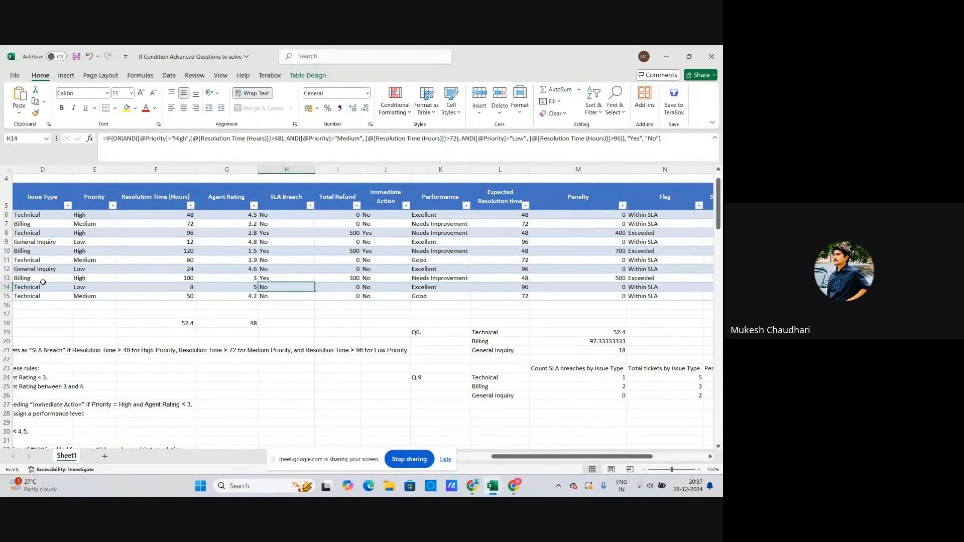
left_click(45, 282)
left_click(289, 277)
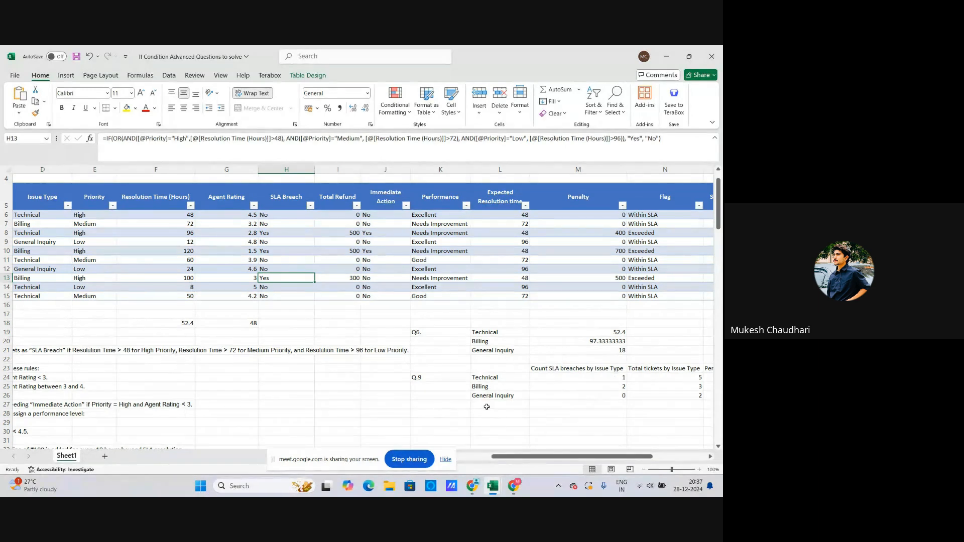
left_click(590, 399)
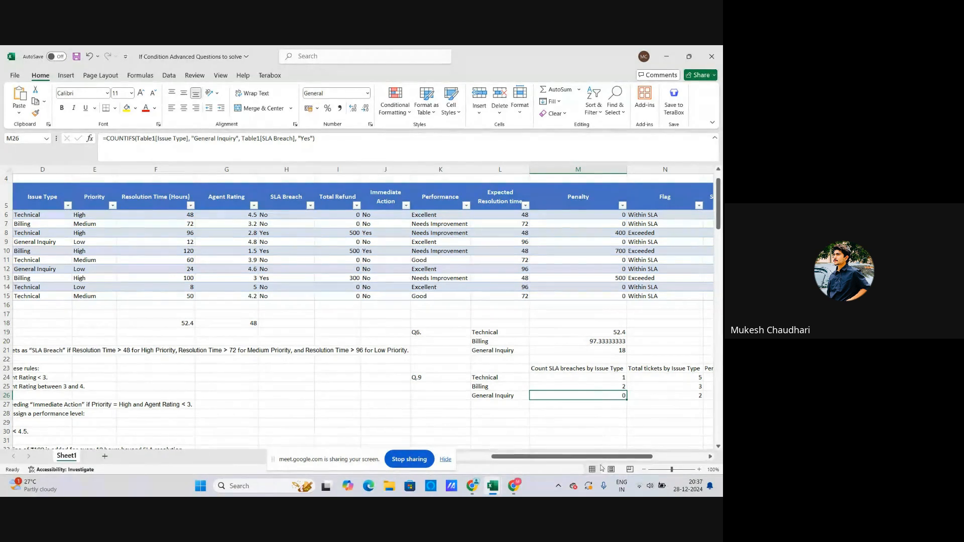
Open the Technical total-tickets COUNTIF formula in N24, examine its Issue Type range and "Technical" criterion, and leave it as is
left_click_drag(597, 457, 610, 457)
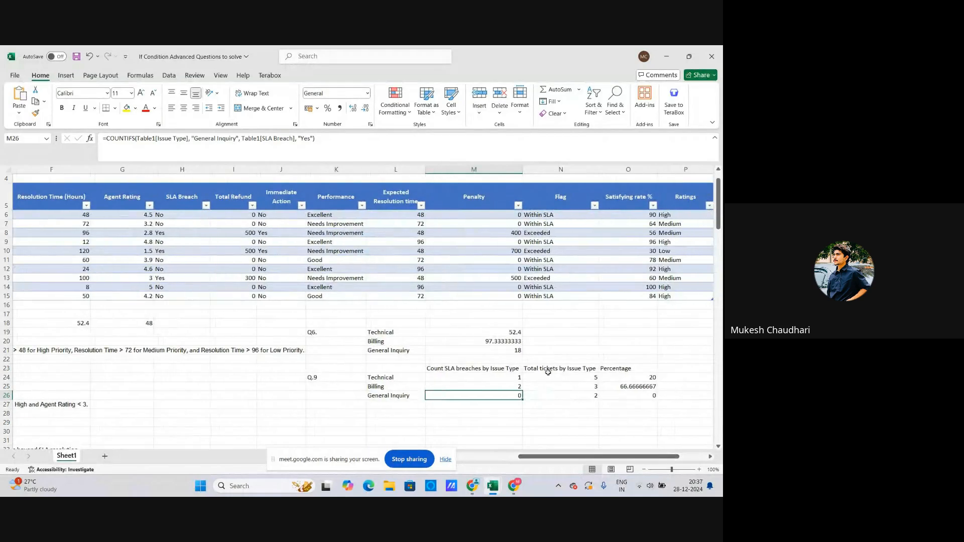
left_click(579, 377)
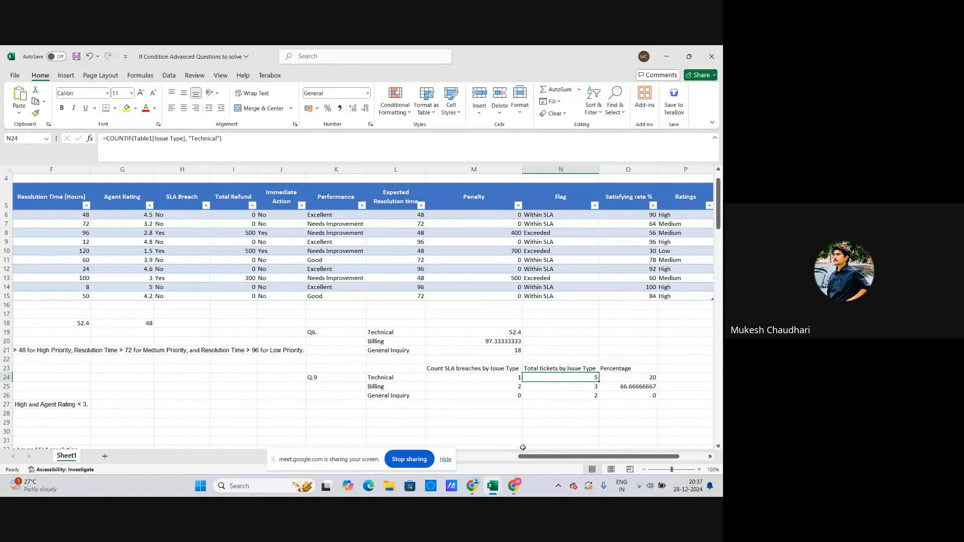
left_click_drag(531, 457, 510, 460)
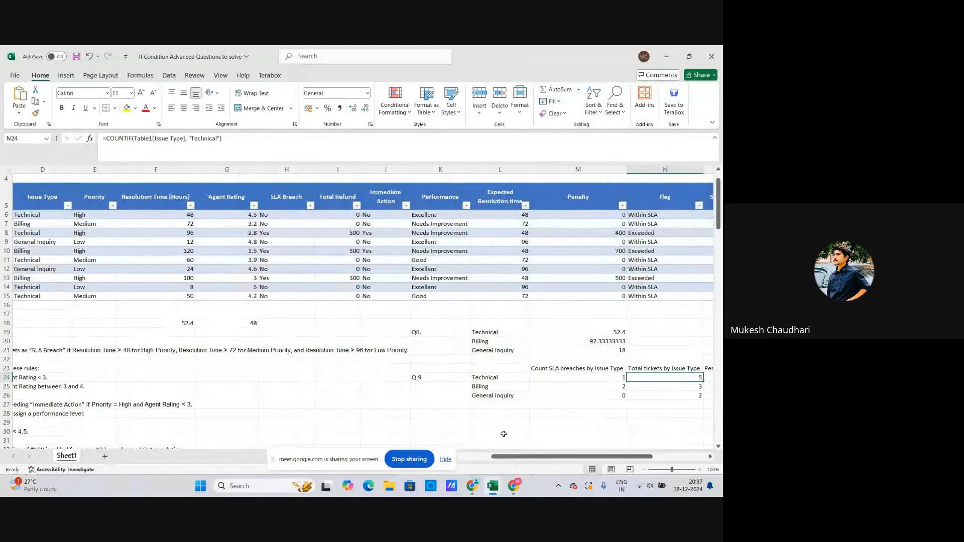
left_click(141, 145)
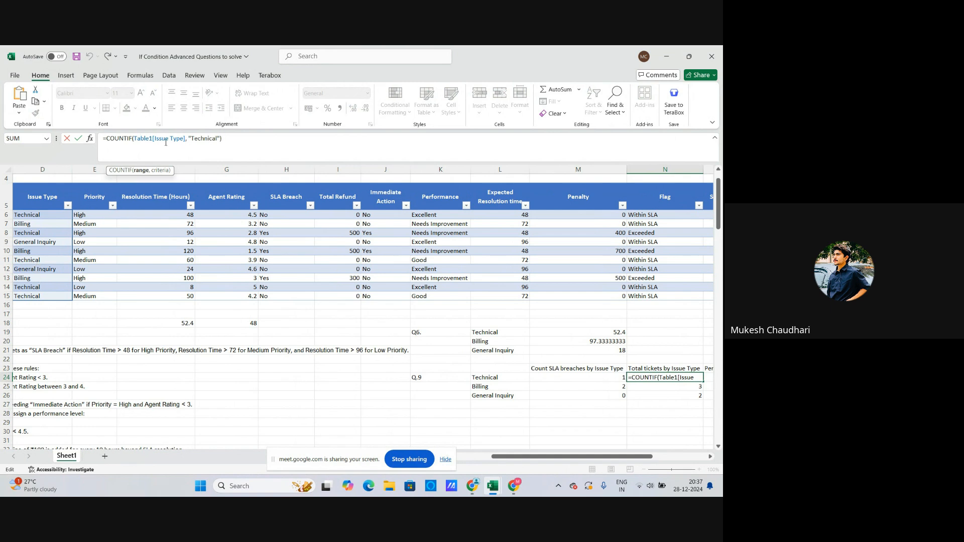
left_click(207, 137)
left_click(116, 138)
key("Return")
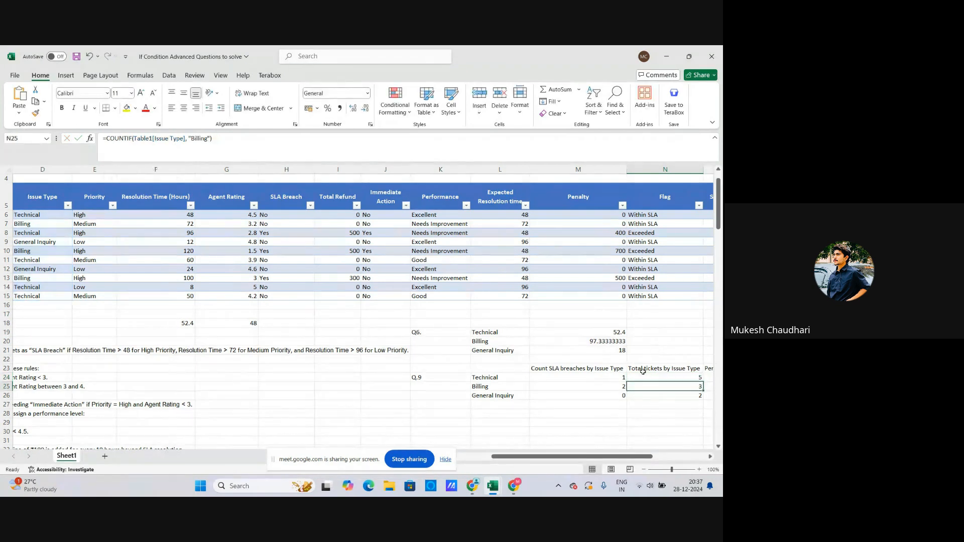
Compare the Billing and General Inquiry ticket totals in N25 and N26 with the table's Issue Type column
scroll(676, 397, "down", 1)
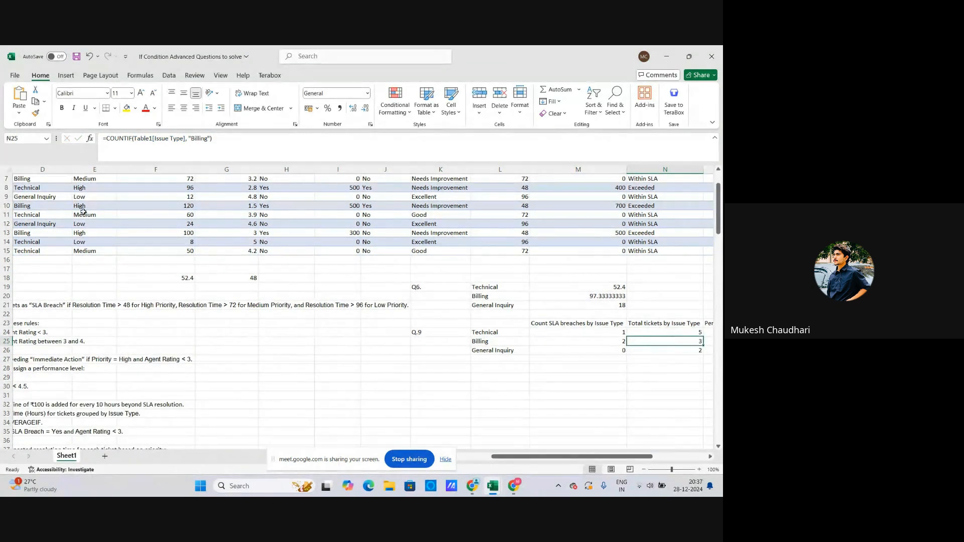
scroll(122, 304, "up", 2)
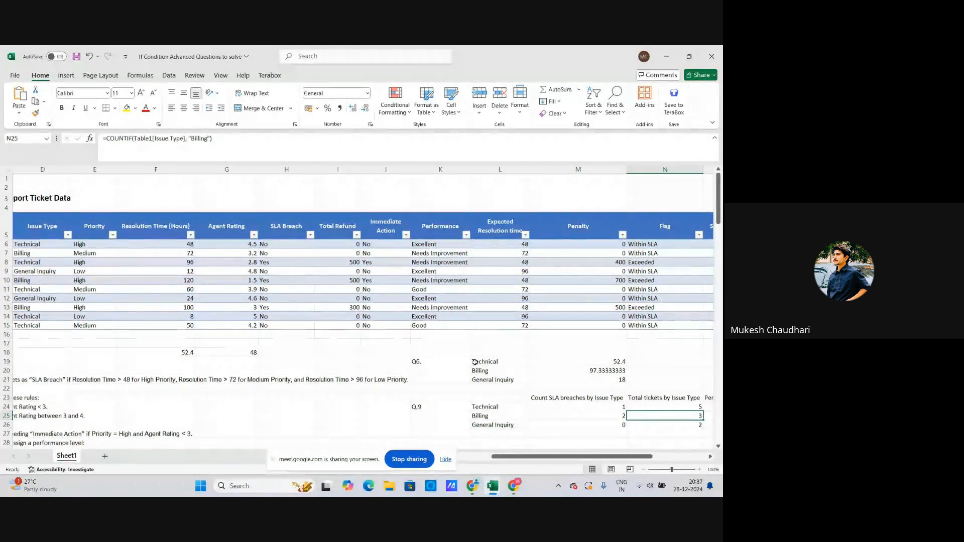
left_click(496, 417)
left_click(655, 417)
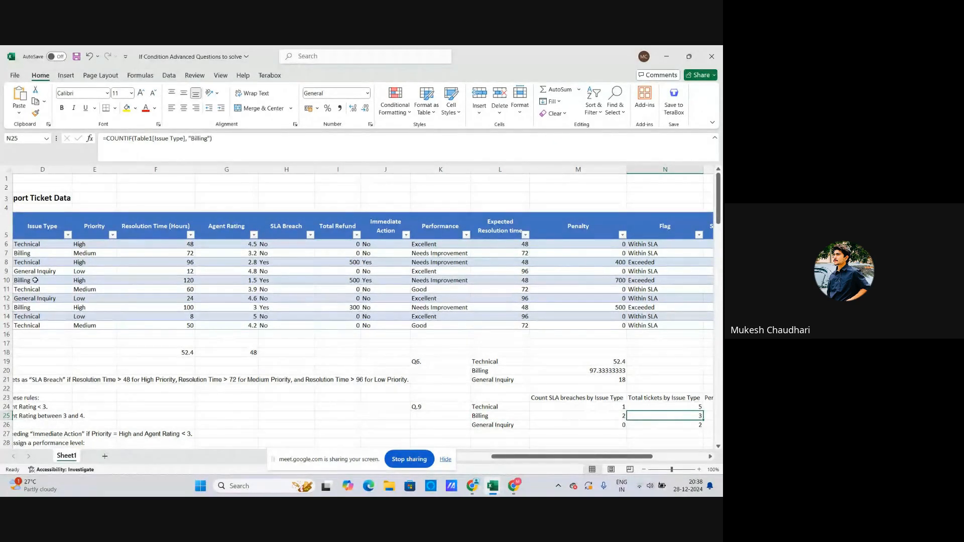
scroll(495, 407, "down", 1)
left_click(638, 397)
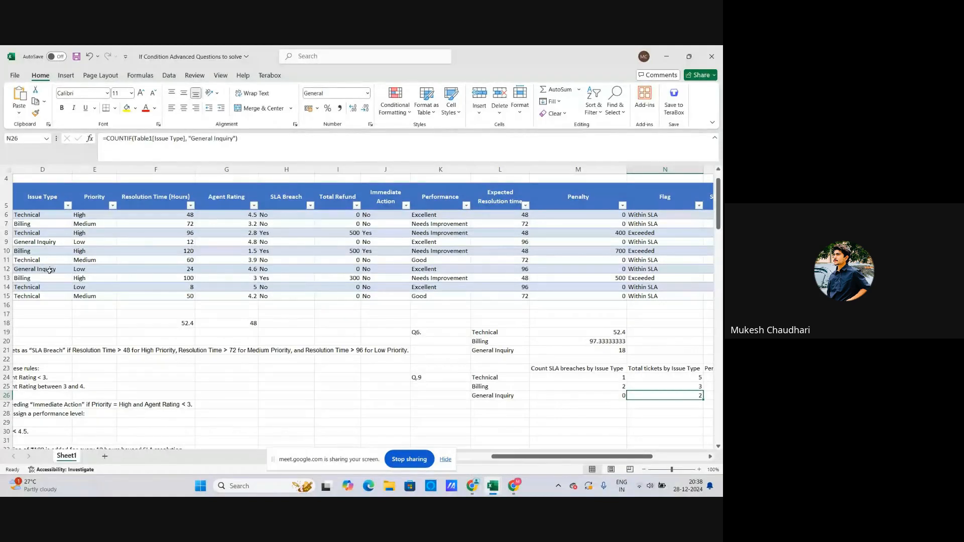
Open the Technical percentage formula in O24, examine its references, reread question 9 and leave the formula as is
left_click_drag(590, 456, 618, 456)
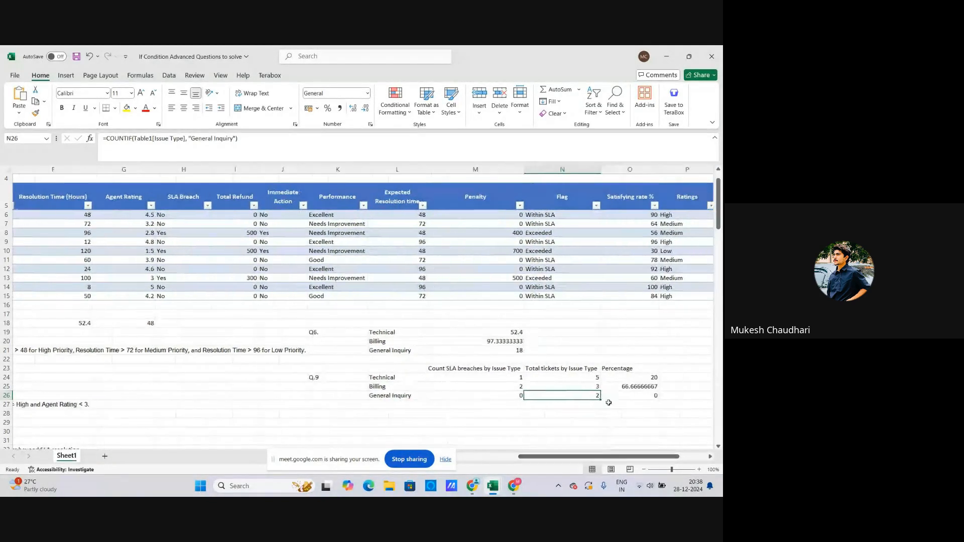
left_click(623, 381)
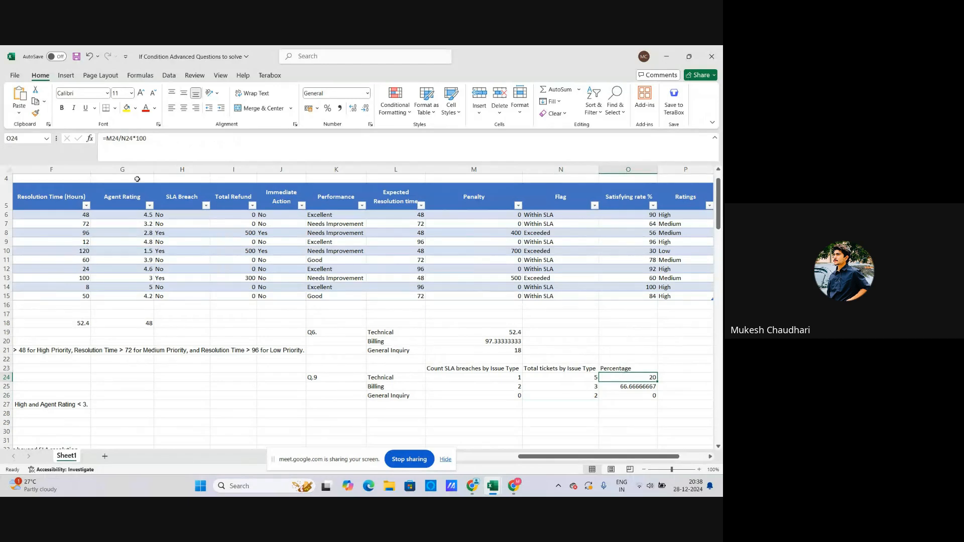
left_click(143, 154)
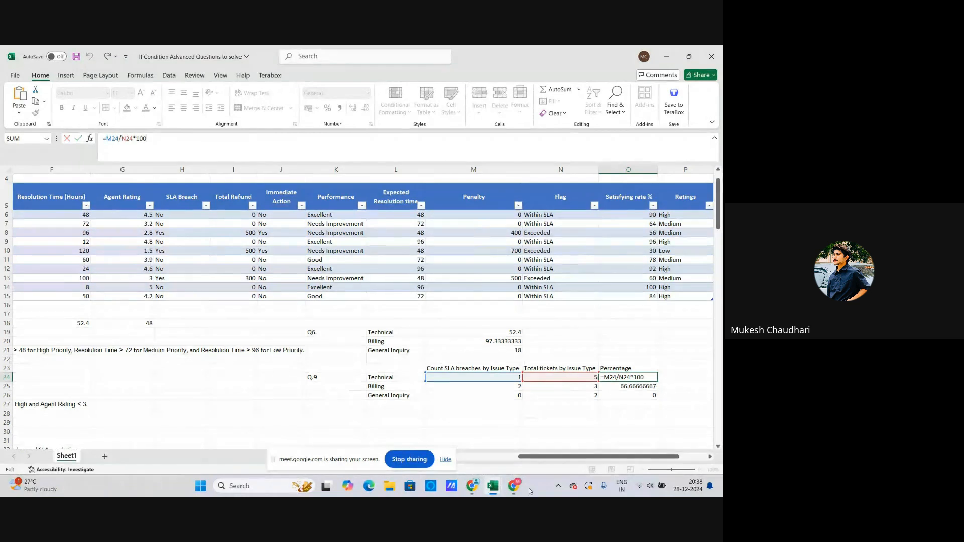
scroll(302, 397, "left", 5)
scroll(153, 400, "down", 4)
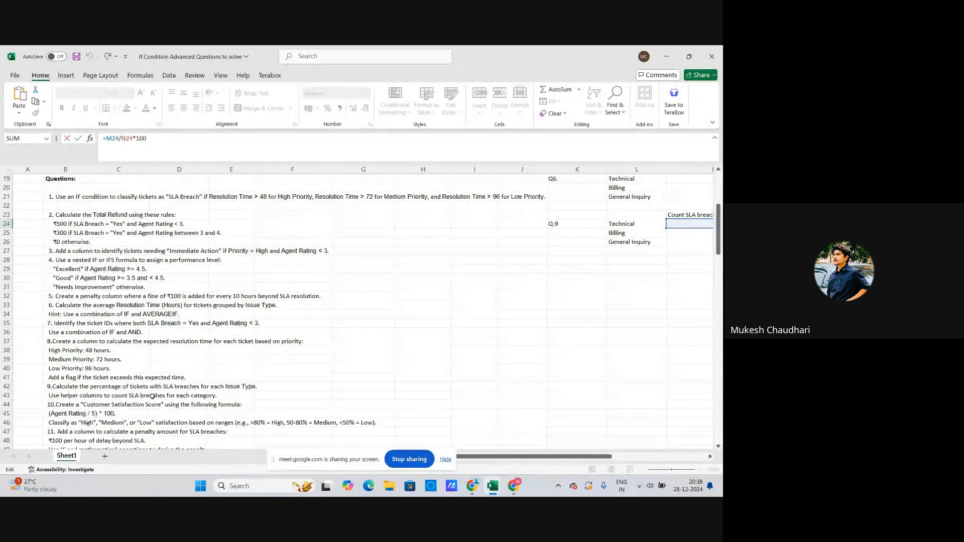
scroll(538, 435, "up", 6)
left_click_drag(565, 456, 628, 464)
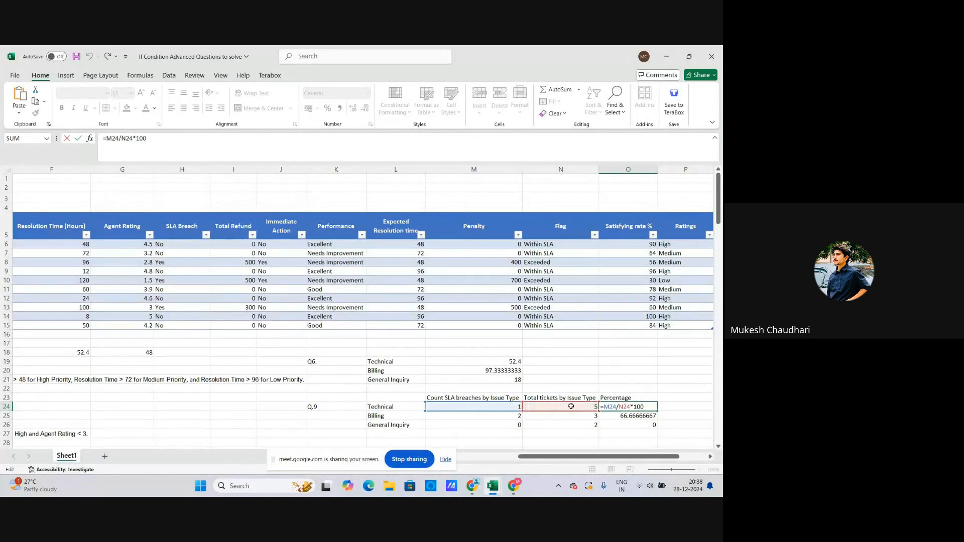
key("Return")
Examine the Q.9 percentage formulas for Technical, Billing and General Inquiry in O24 to O26
left_click(636, 409)
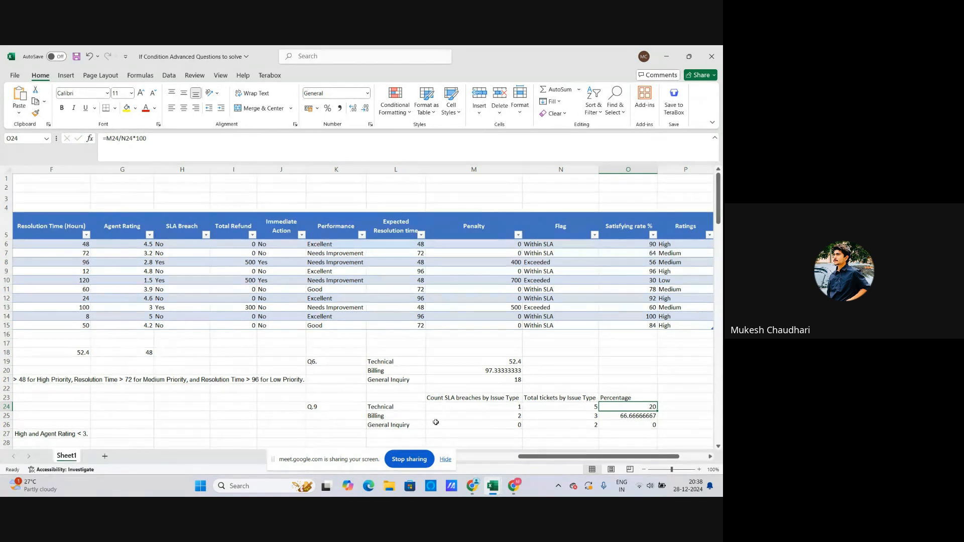
left_click(627, 416)
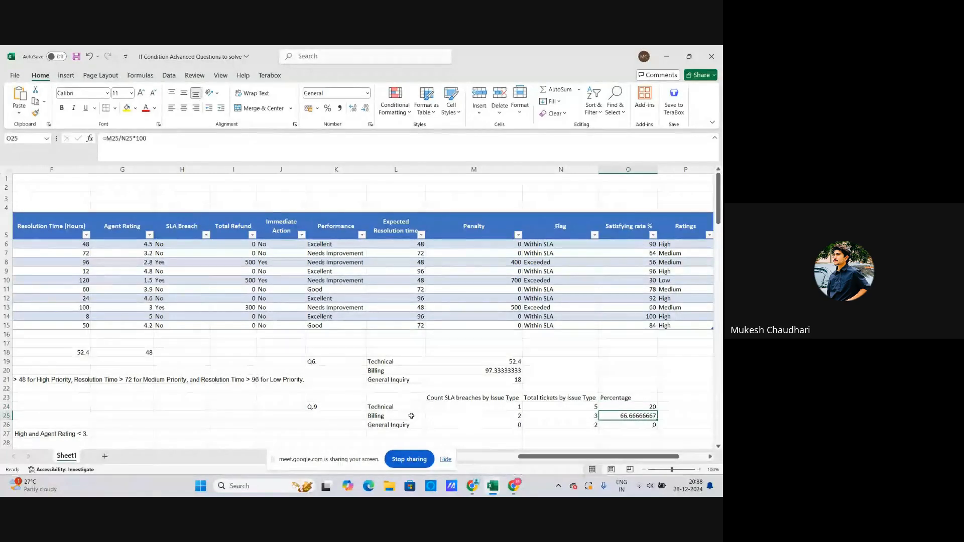
scroll(622, 395, "down", 1)
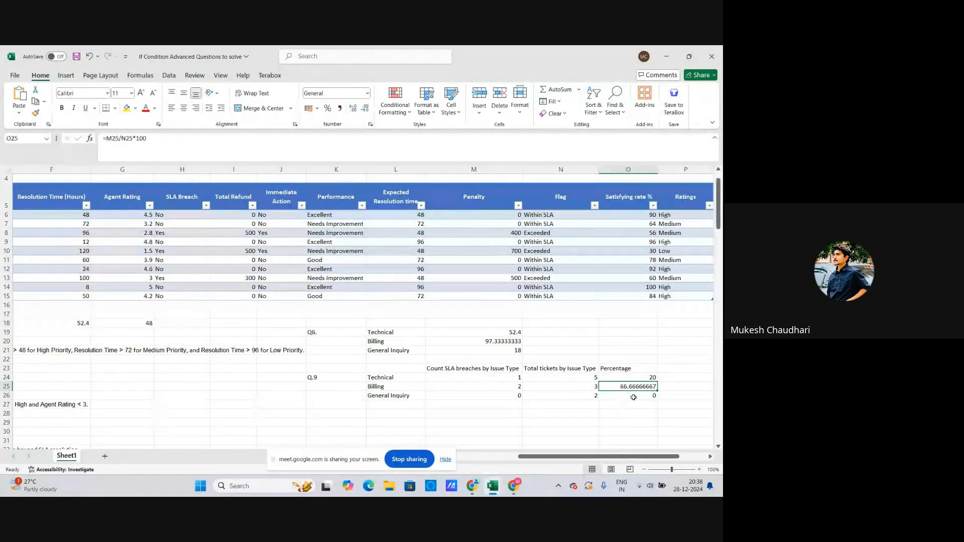
left_click(634, 397)
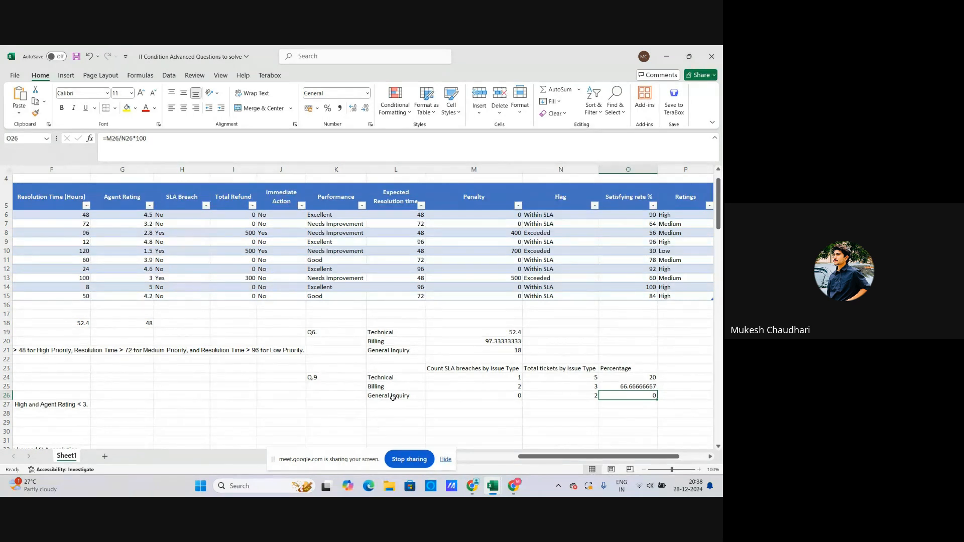
Review the customer support ticket table and read question 10 on the Customer Satisfaction Score in the question list
scroll(391, 398, "down", 1)
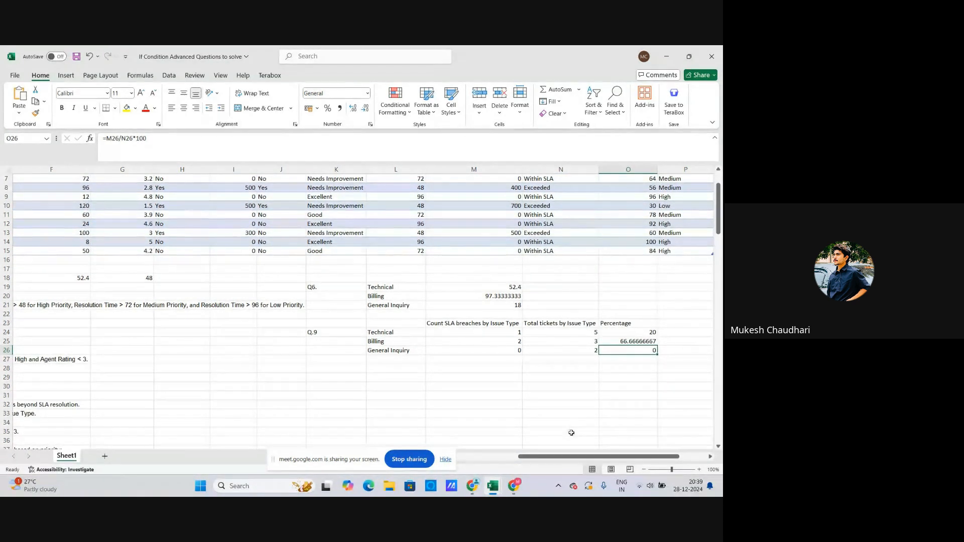
left_click_drag(718, 224, 718, 254)
left_click_drag(530, 460, 467, 460)
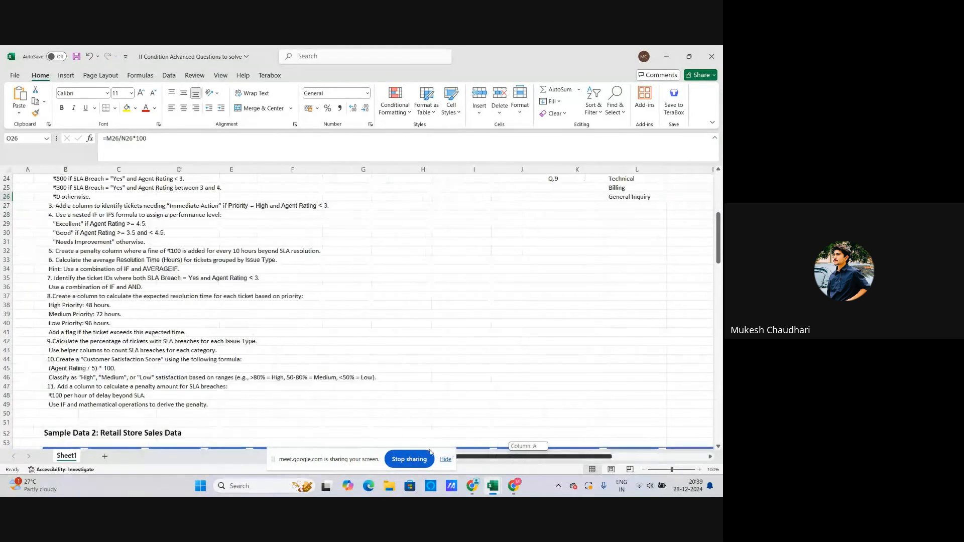
scroll(215, 396, "up", 5)
scroll(215, 396, "up", 3)
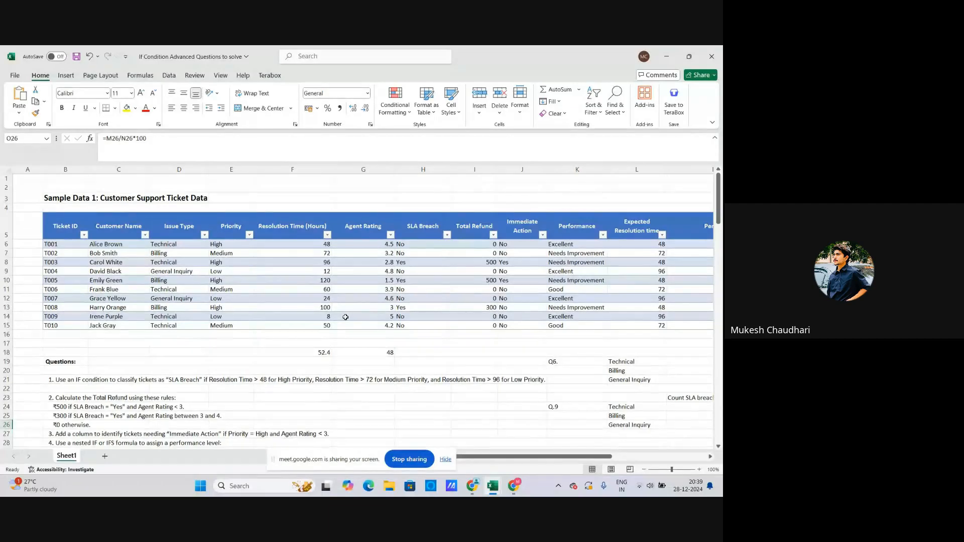
scroll(127, 386, "down", 6)
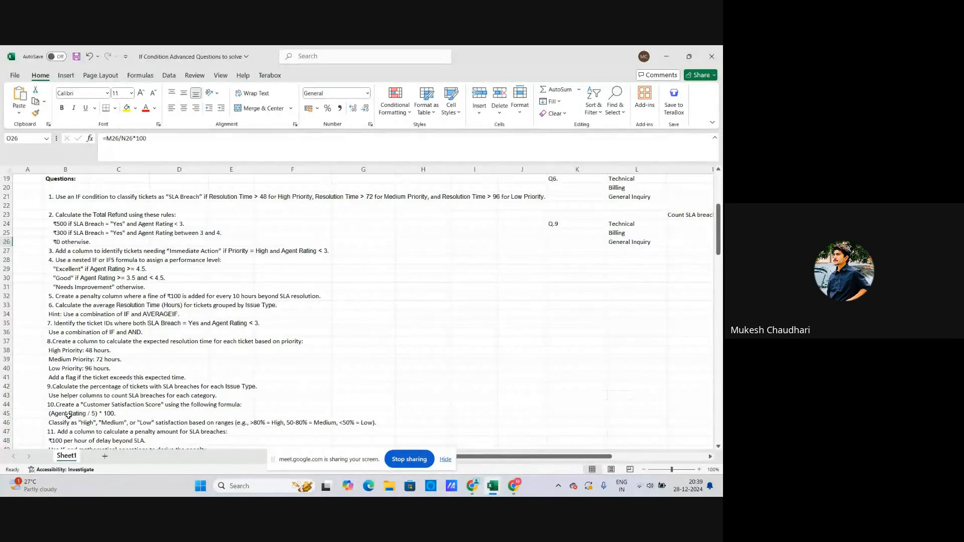
scroll(69, 415, "down", 1)
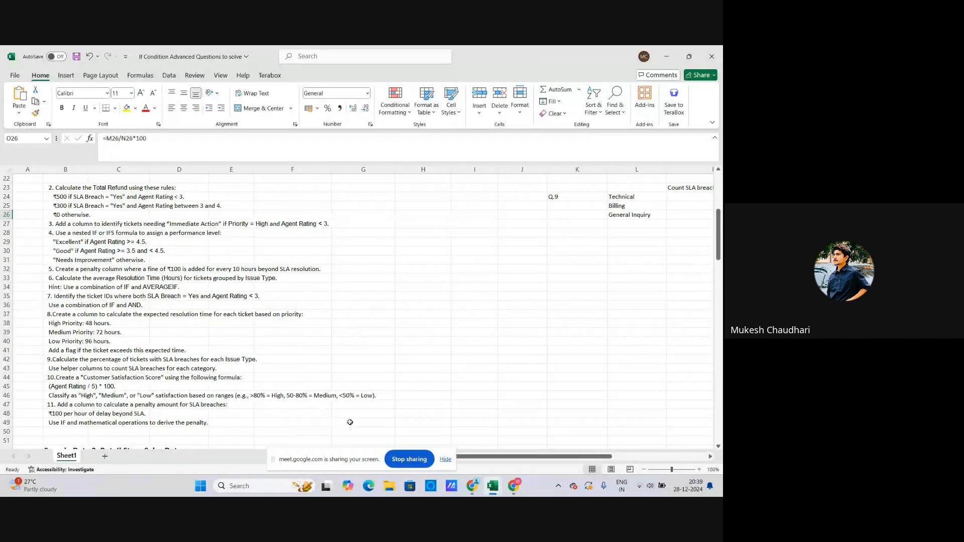
Review the Q.9 percentage table in the support ticket sheet and switch to the Google Meet call
scroll(517, 372, "right", 5)
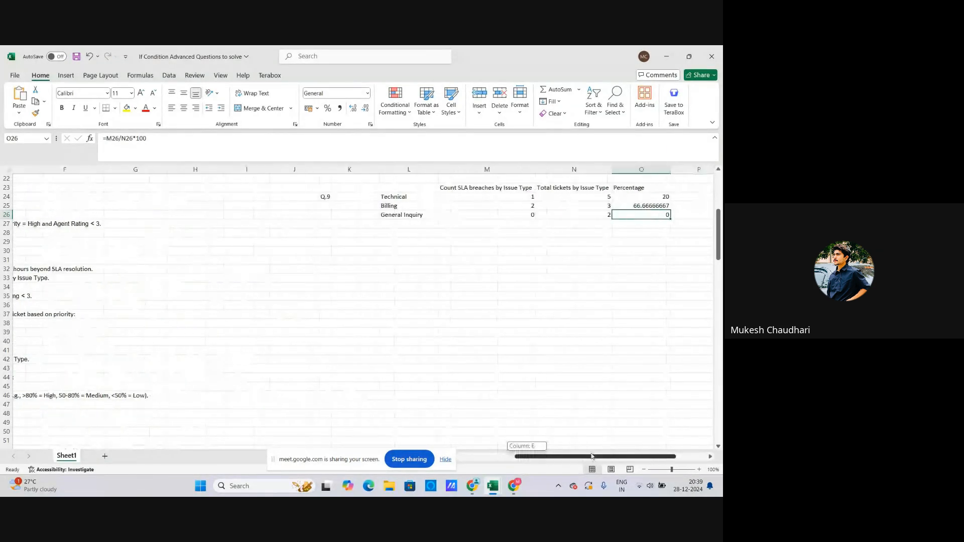
scroll(522, 378, "up", 2)
mouse_move(473, 485)
left_click(428, 440)
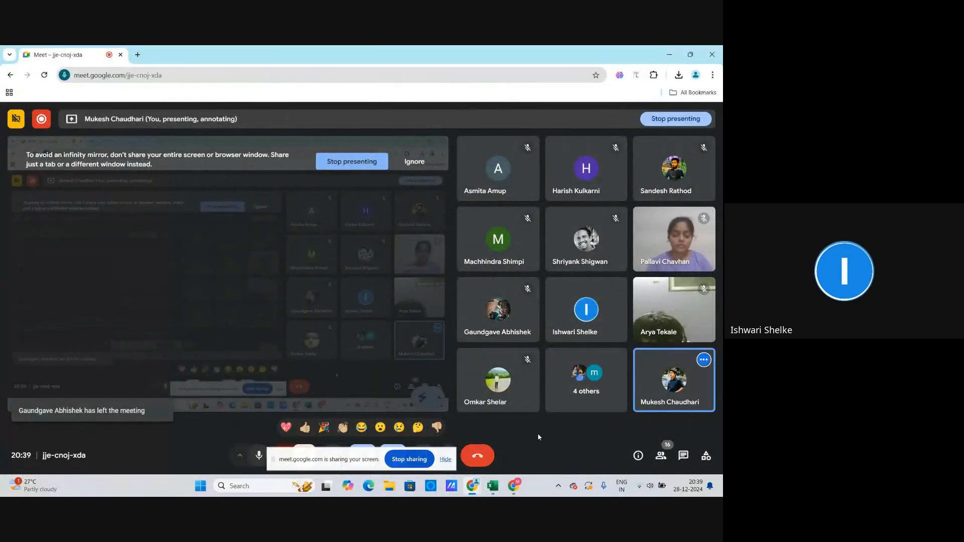
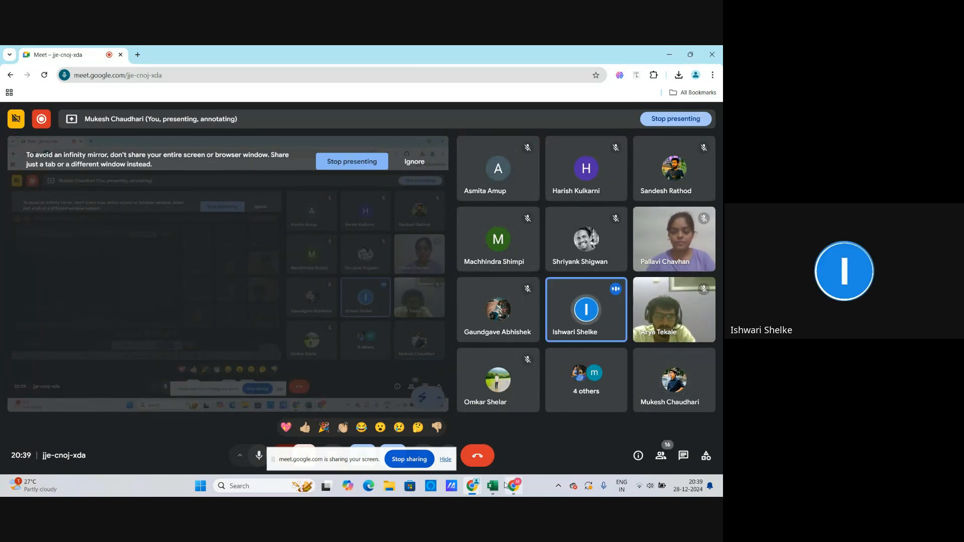
Close all open workbooks, discarding the changes to If Condition Advanced Questions to solve and saving those to Excel Basics
mouse_move(492, 486)
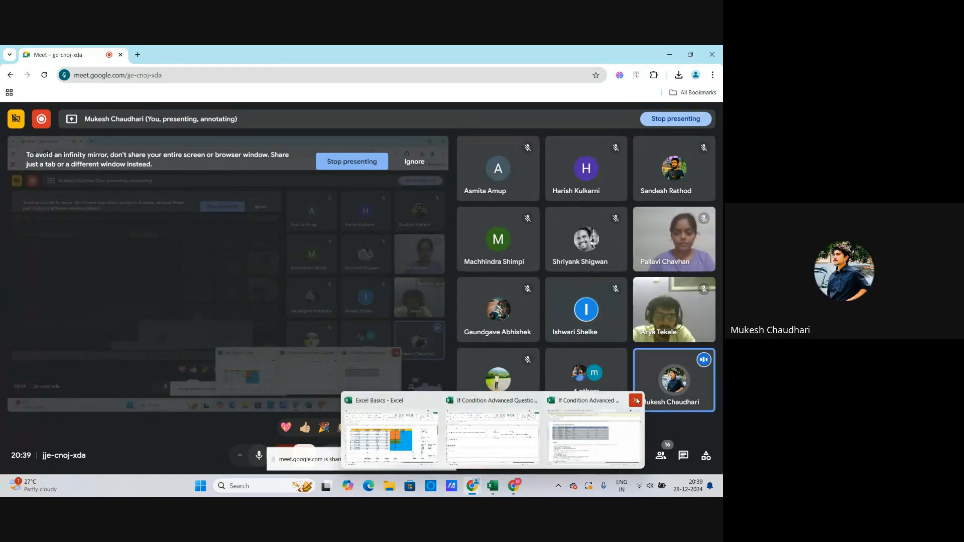
left_click(598, 412)
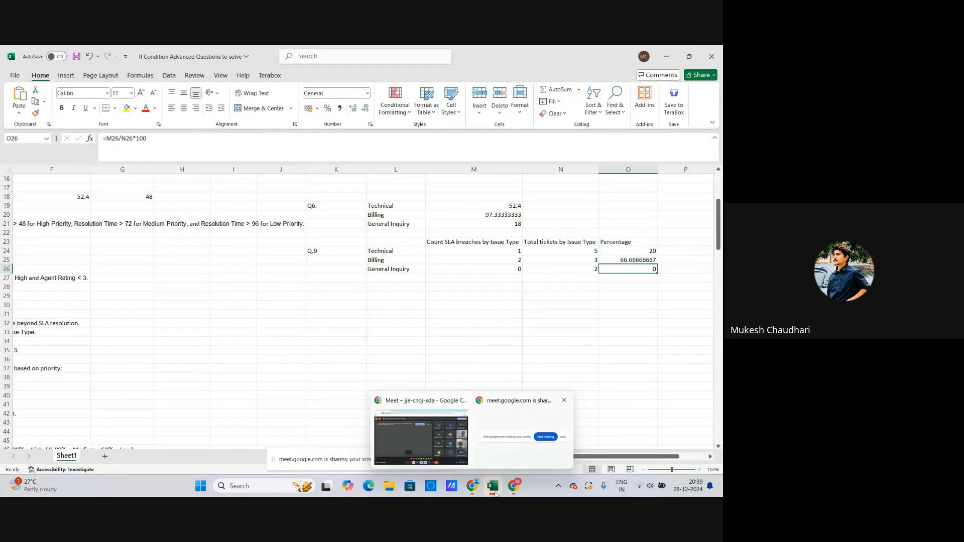
mouse_move(492, 486)
left_click(584, 401)
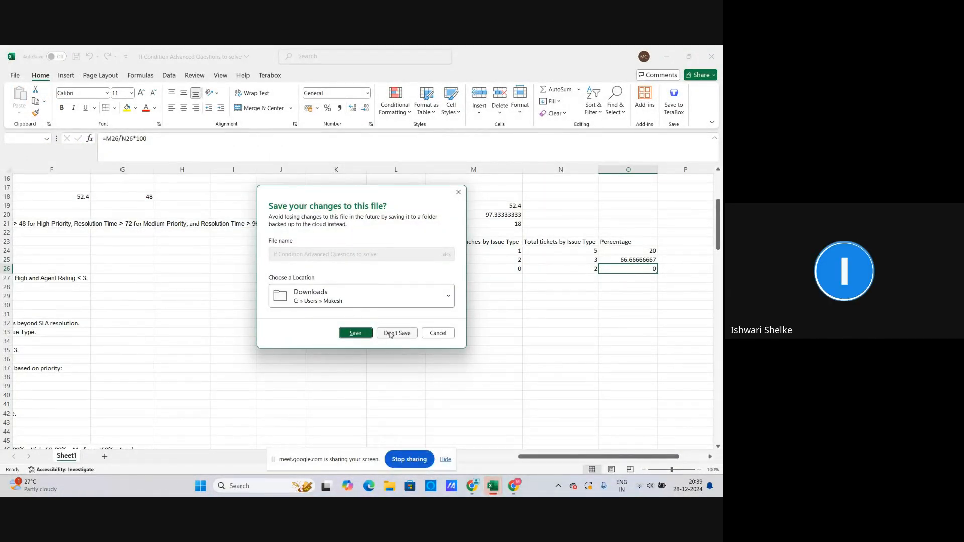
left_click(389, 333)
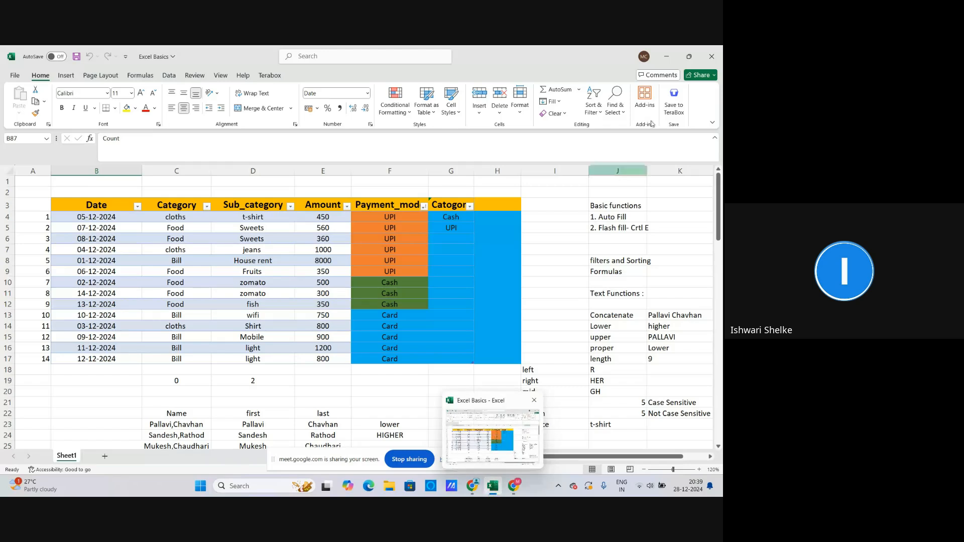
left_click(704, 58)
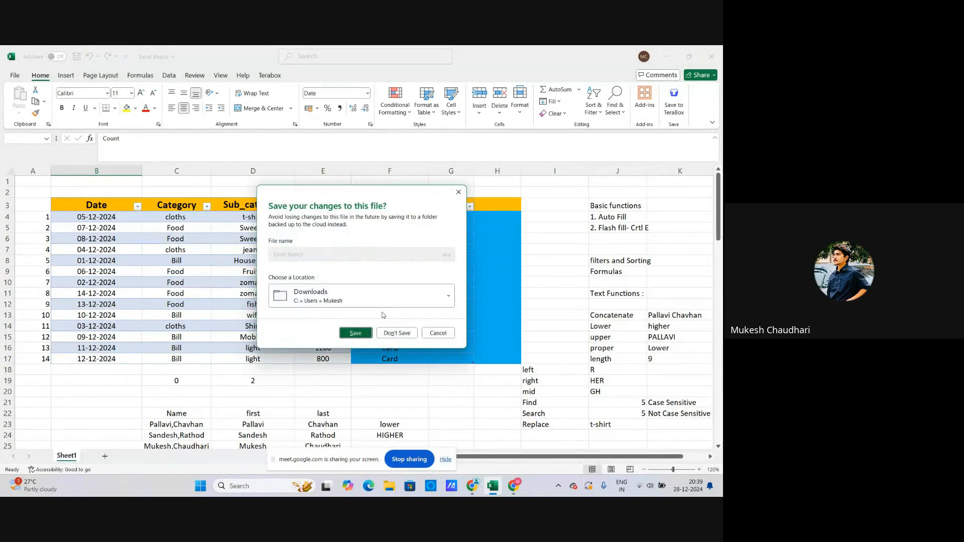
left_click(350, 334)
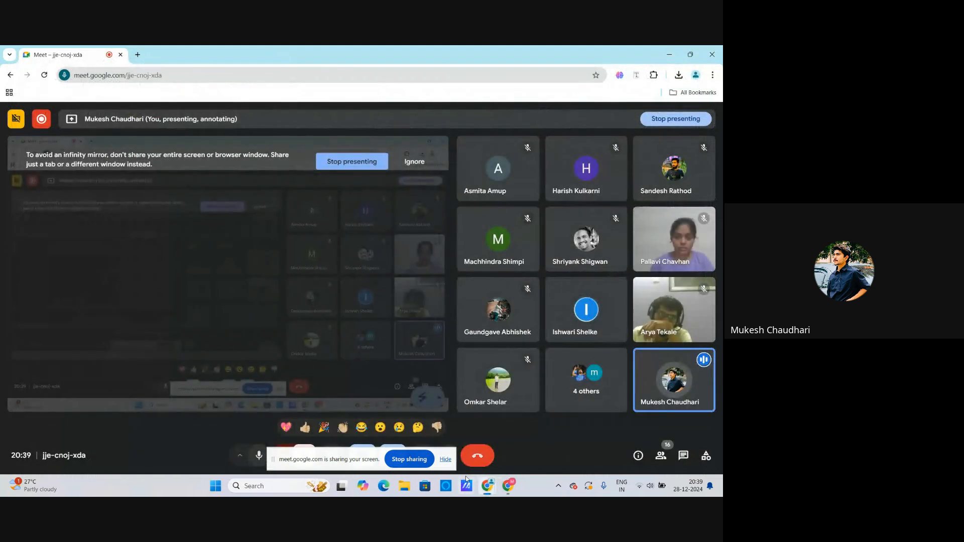
Launch Excel again and look through the list of recent workbooks
left_click(291, 490)
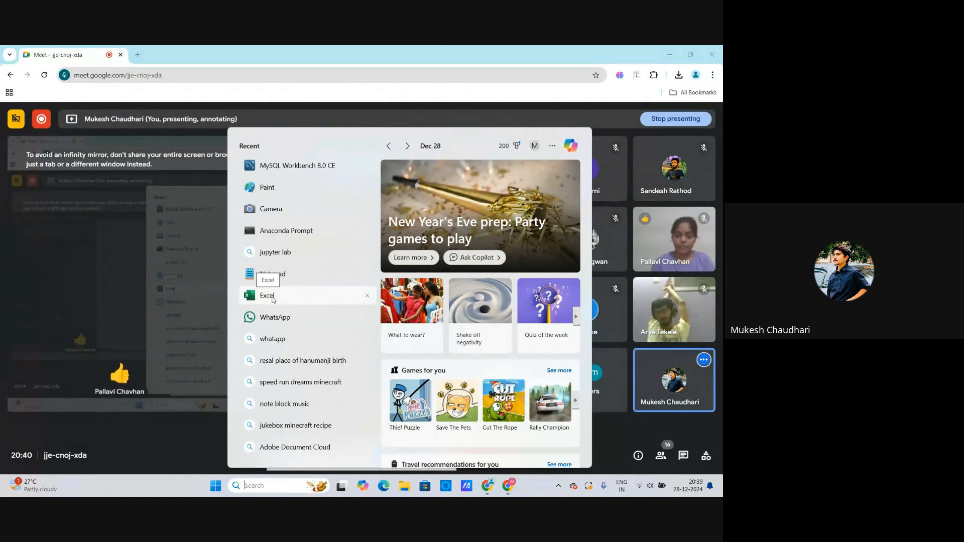
left_click(269, 297)
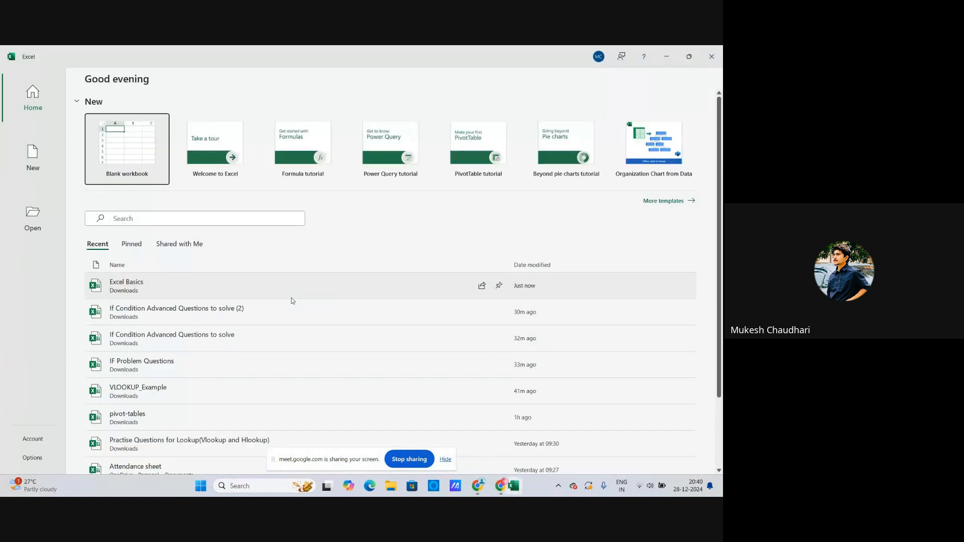
scroll(263, 296, "down", 2)
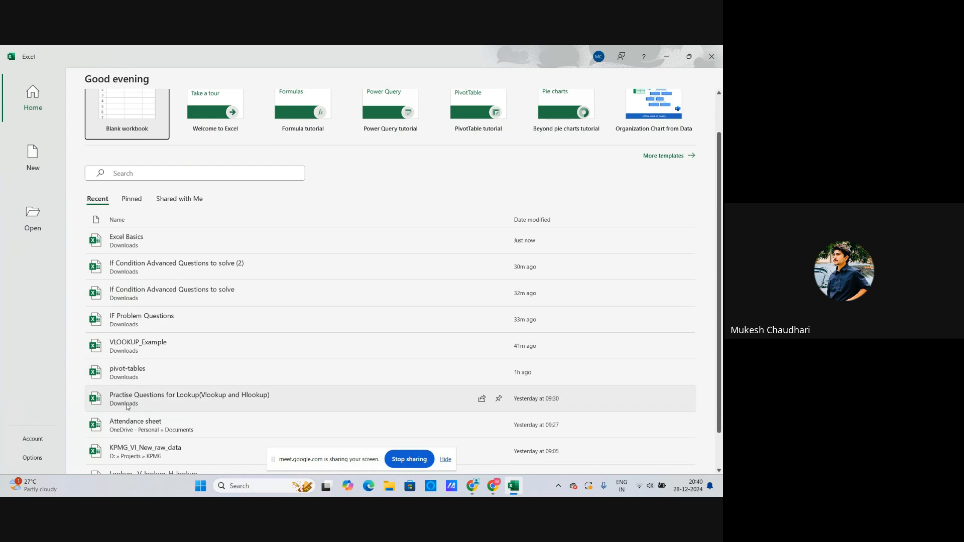
scroll(136, 386, "down", 1)
scroll(134, 361, "up", 1)
scroll(135, 361, "up", 2)
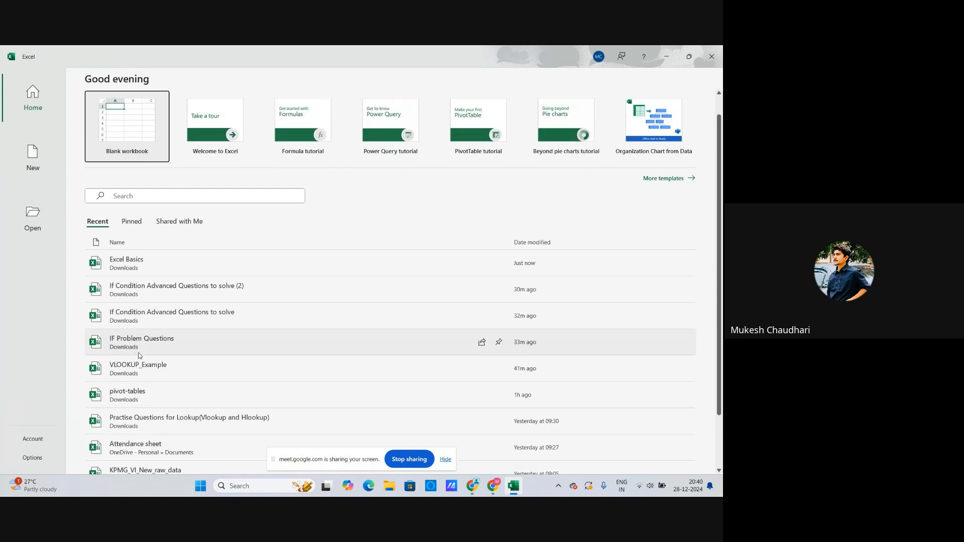
Open the Supermarket-Sales-Sample-Data workbook from the Downloads folder and enable editing
left_click(33, 217)
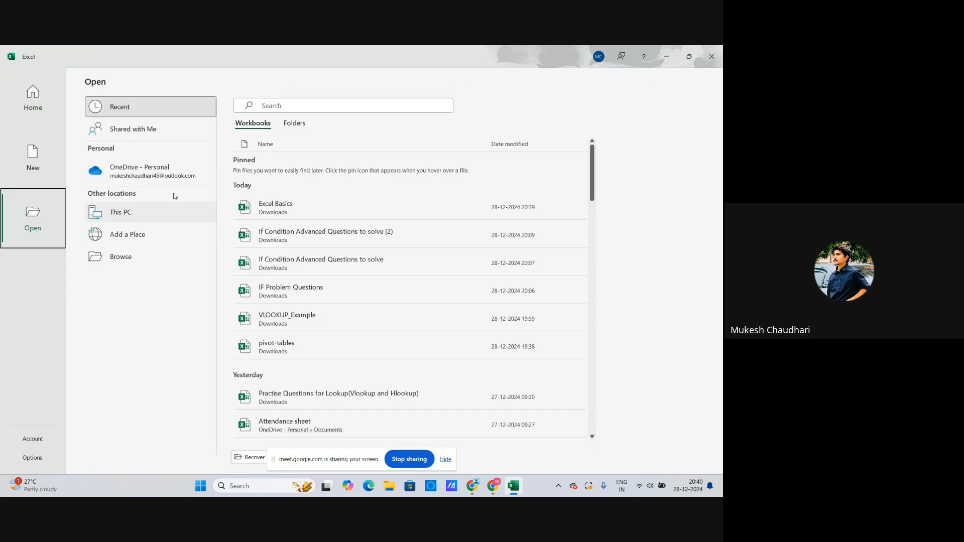
left_click(120, 218)
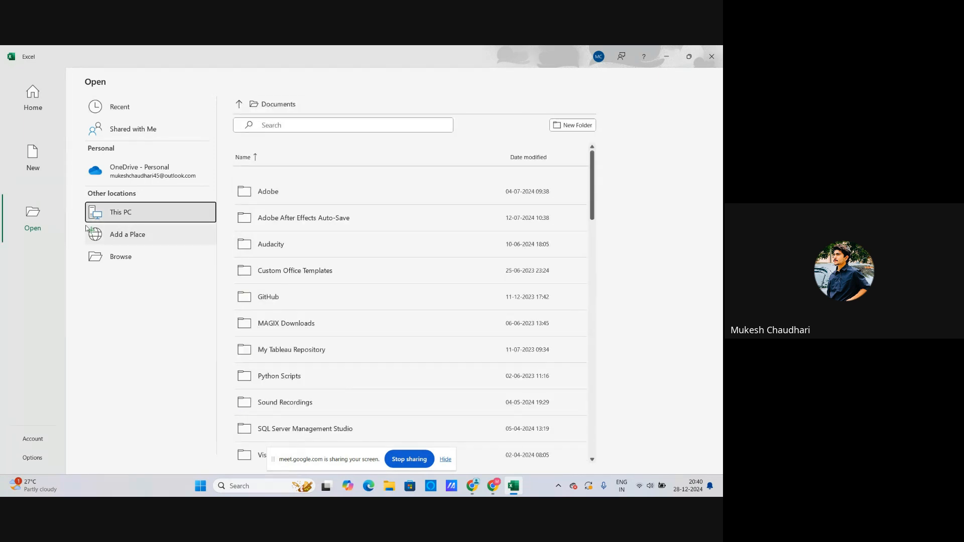
left_click(116, 257)
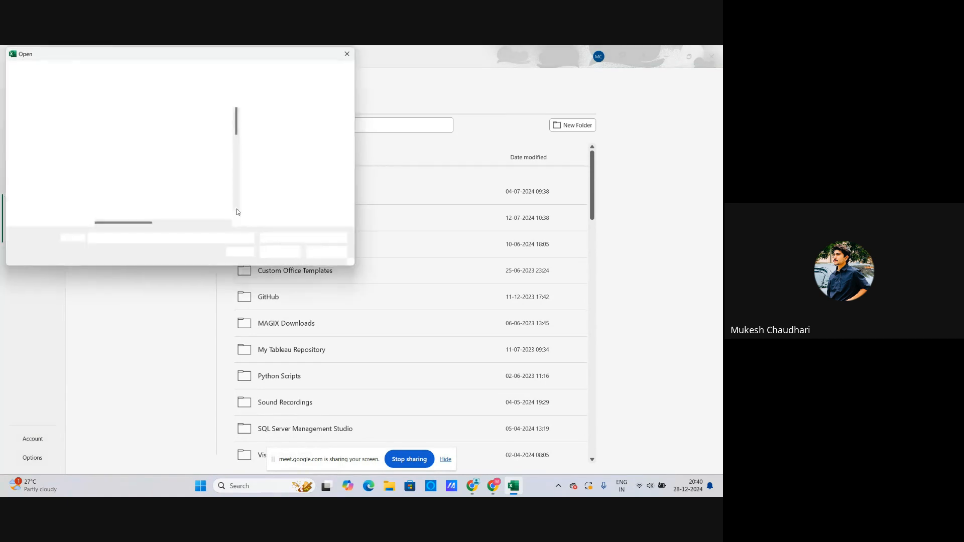
left_click(44, 167)
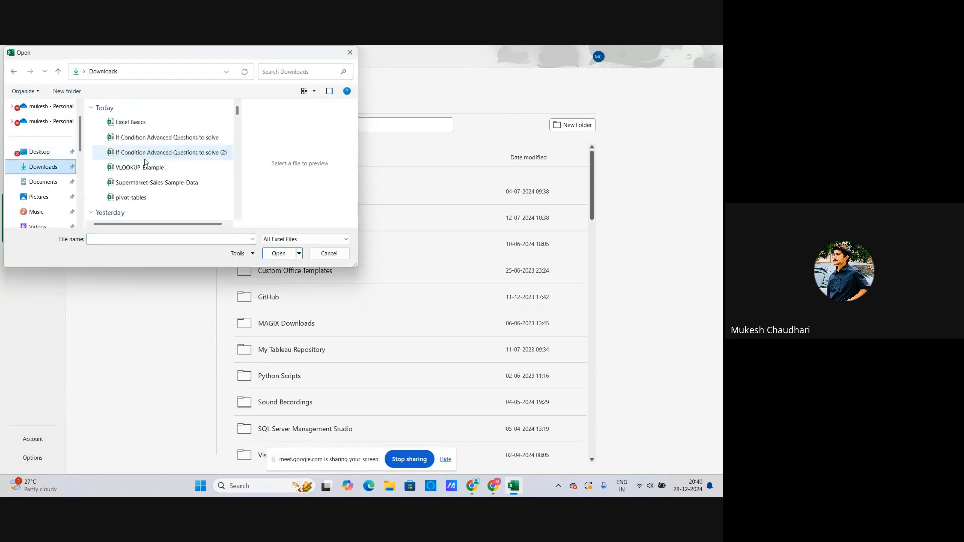
left_click(151, 182)
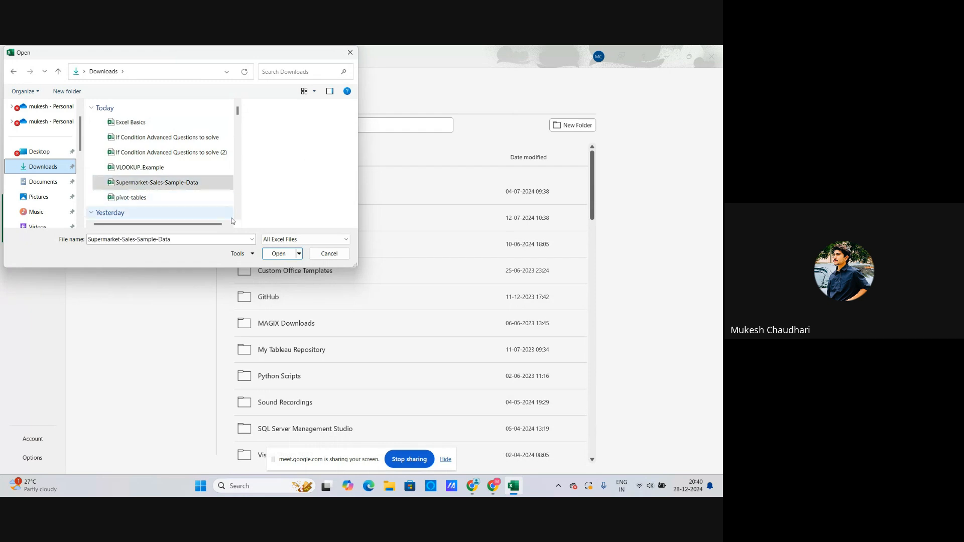
left_click(279, 254)
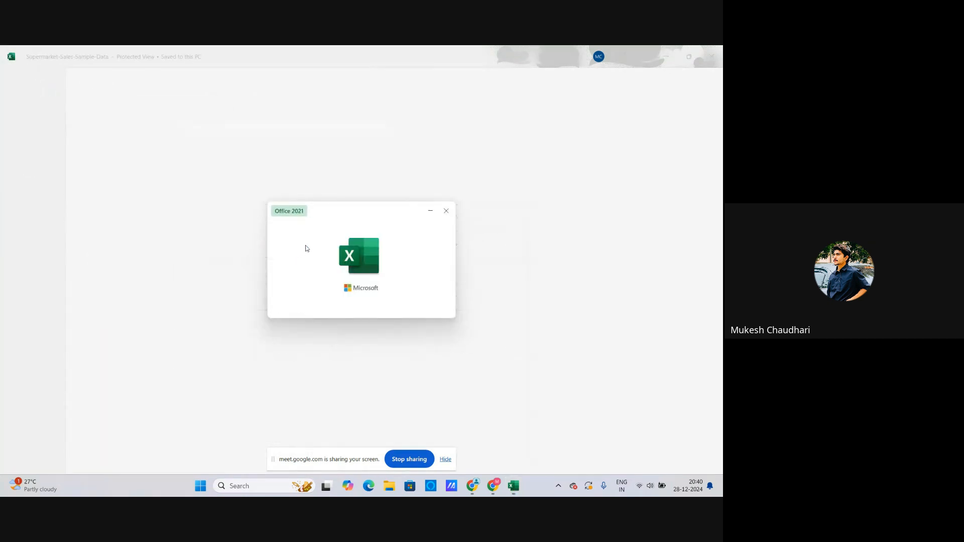
scroll(297, 261, "up", 9)
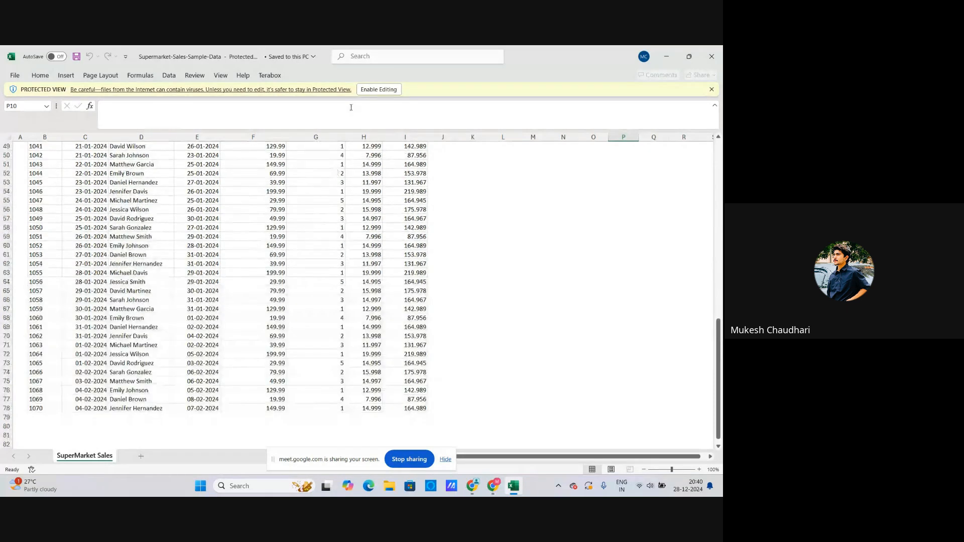
scroll(234, 302, "up", 10)
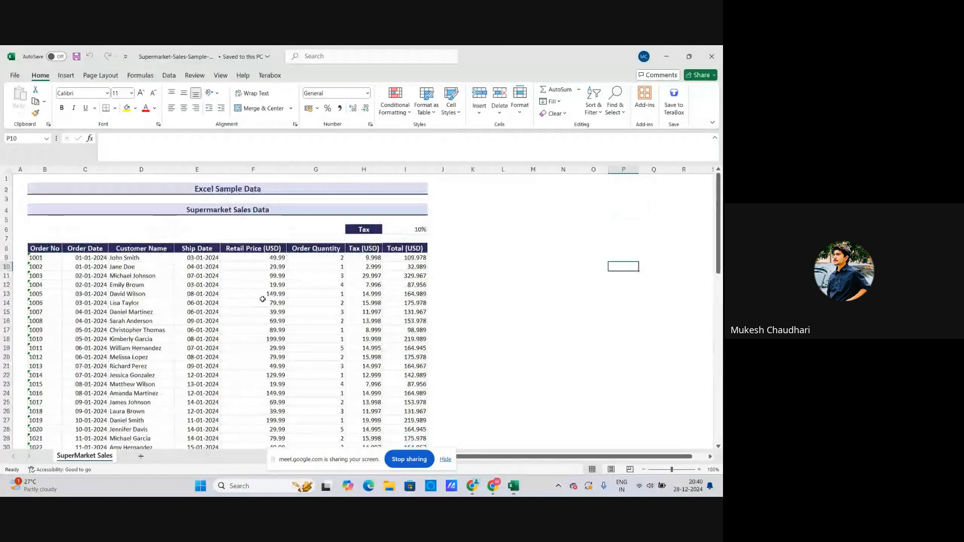
scroll(202, 231, "down", 1)
scroll(200, 230, "up", 1)
Try to delete the Excel Sample Data title range A2:I2 with the Entire column option, and undo the deletion
left_click(233, 190)
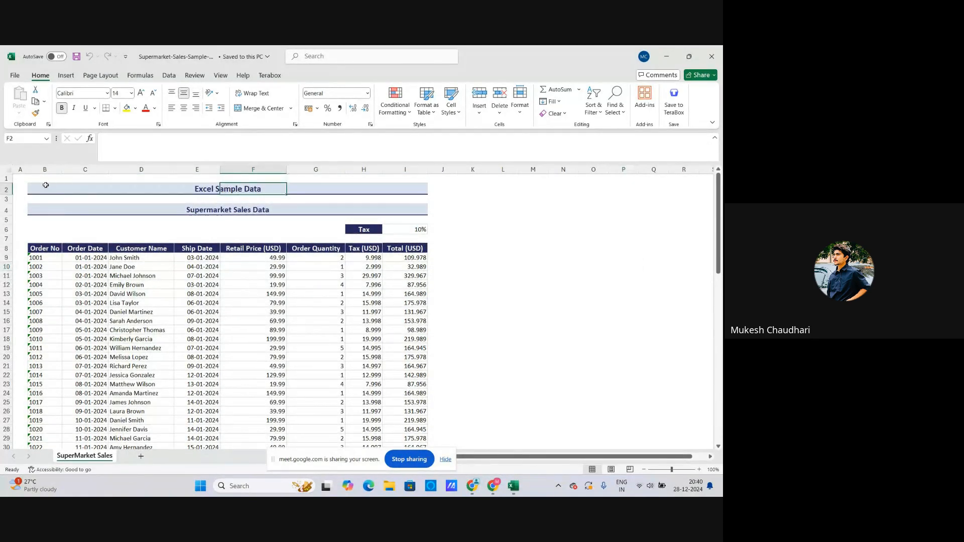
left_click(25, 192)
left_click_drag(23, 189, 422, 190)
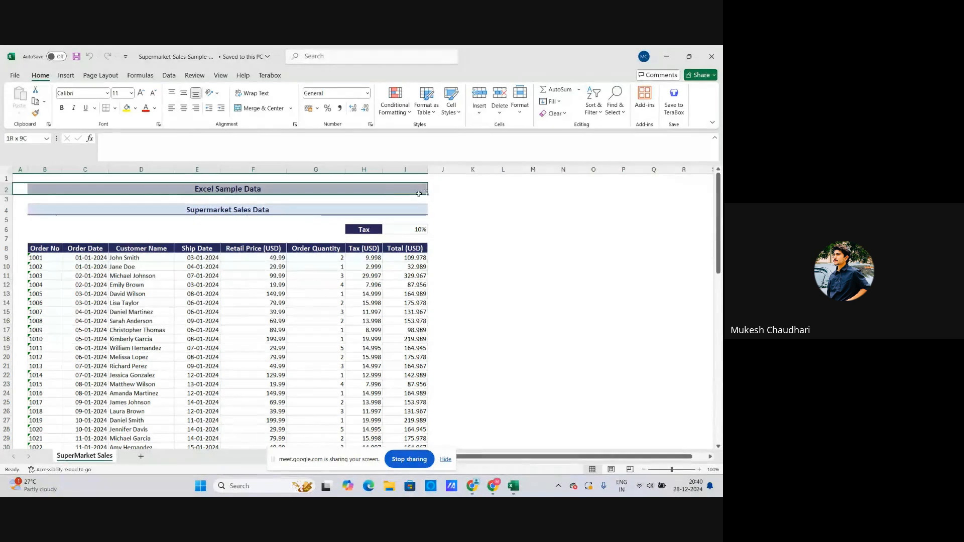
right_click(422, 189)
left_click(445, 283)
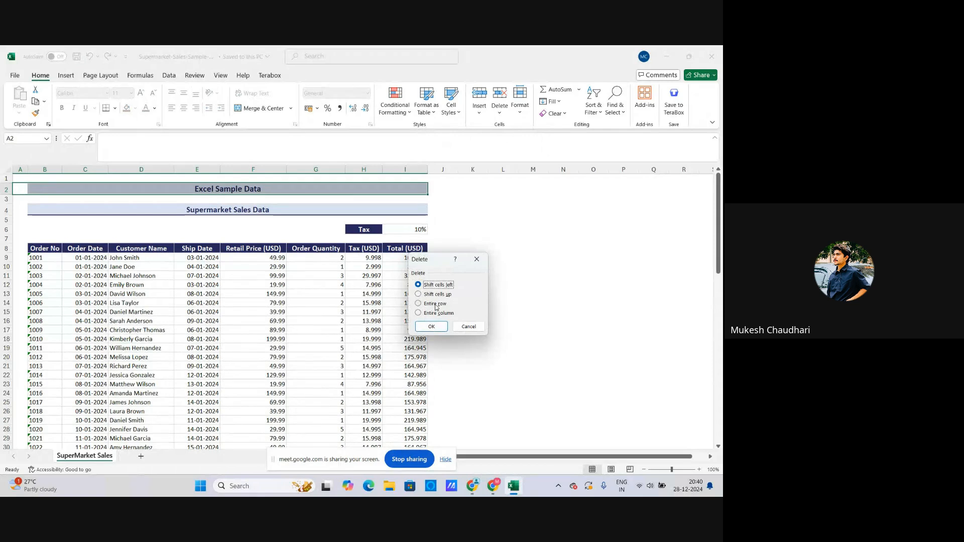
left_click(434, 305)
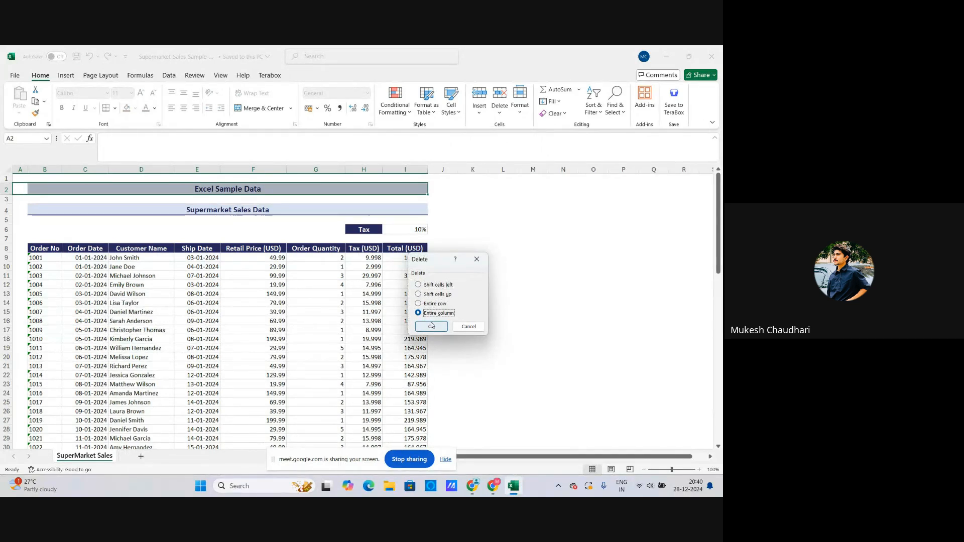
left_click(432, 326)
key("ctrl+z")
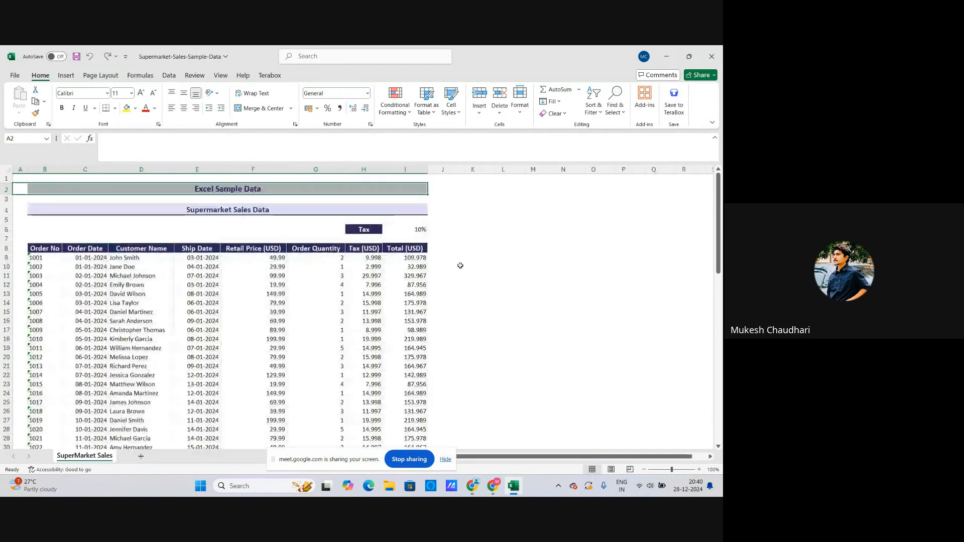
Look over the supermarket sales records and the tax rate cell above the table
scroll(351, 276, "down", 2)
scroll(349, 279, "up", 2)
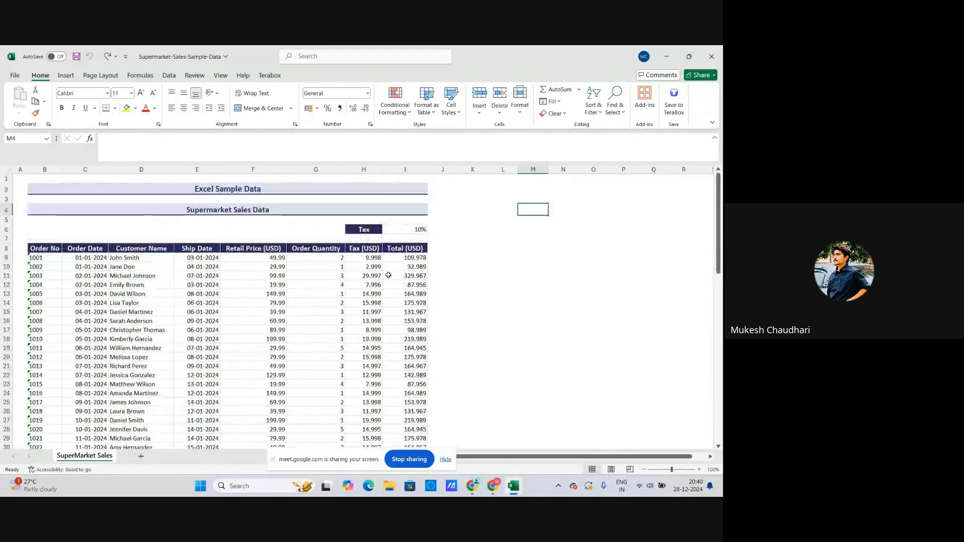
left_click(420, 231)
left_click(378, 231)
left_click(439, 232)
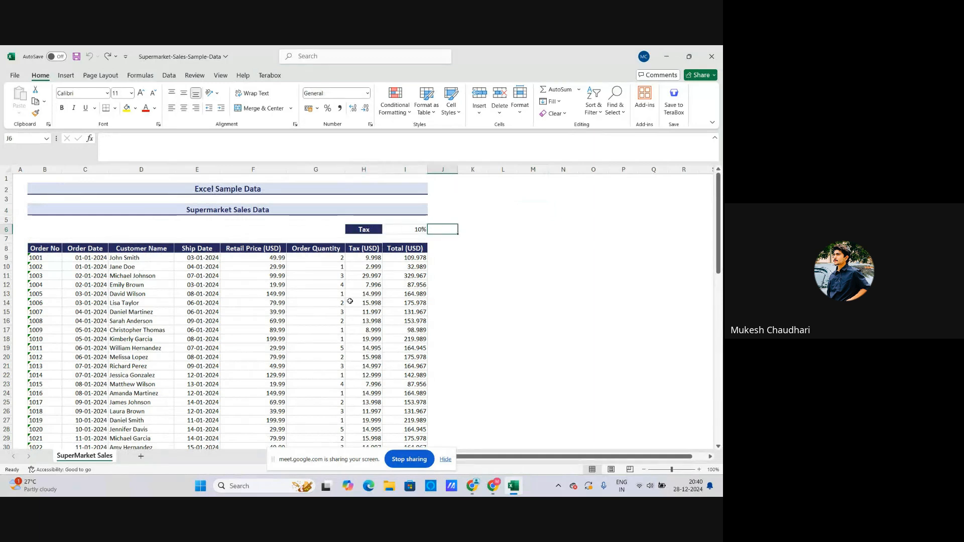
scroll(304, 340, "down", 6)
scroll(303, 341, "up", 7)
scroll(204, 283, "down", 2)
scroll(196, 279, "up", 2)
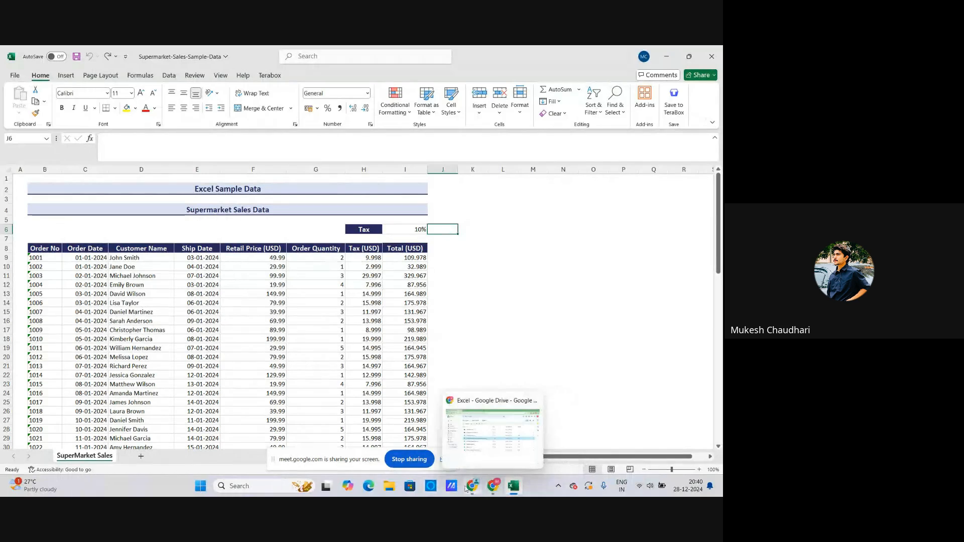
Check the Google Meet call and return to the Supermarket-Sales-Sample-Data workbook
left_click(438, 452)
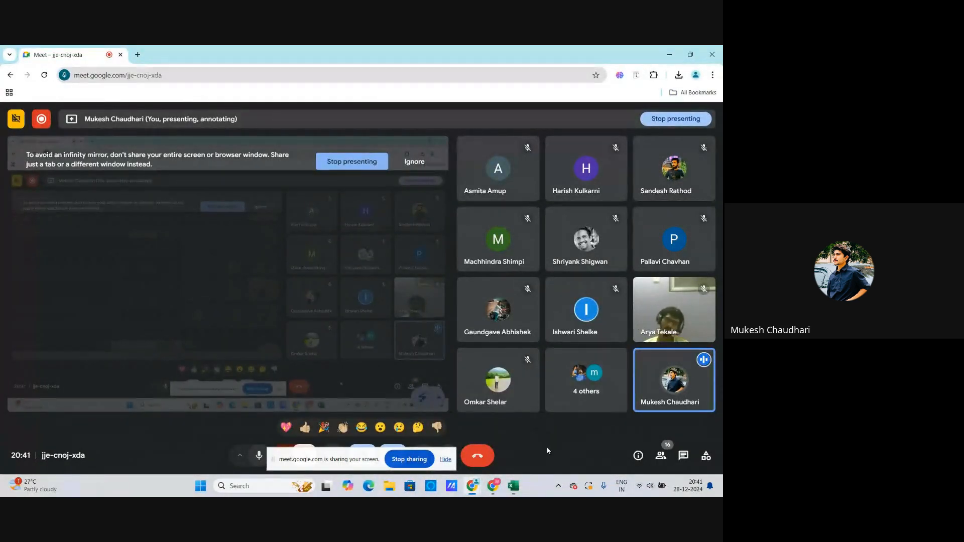
left_click(514, 487)
scroll(173, 313, "down", 1)
scroll(172, 312, "up", 1)
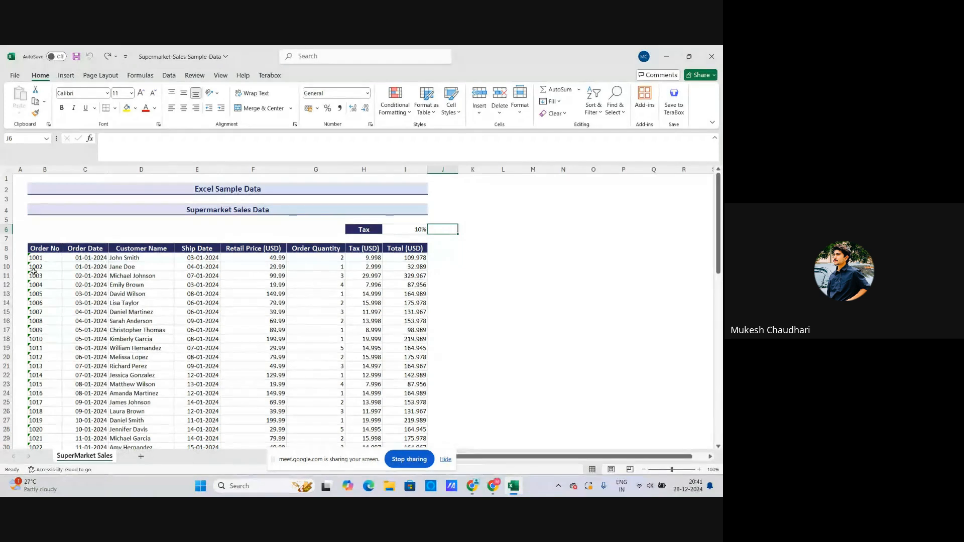
scroll(31, 256, "down", 1)
scroll(34, 256, "up", 1)
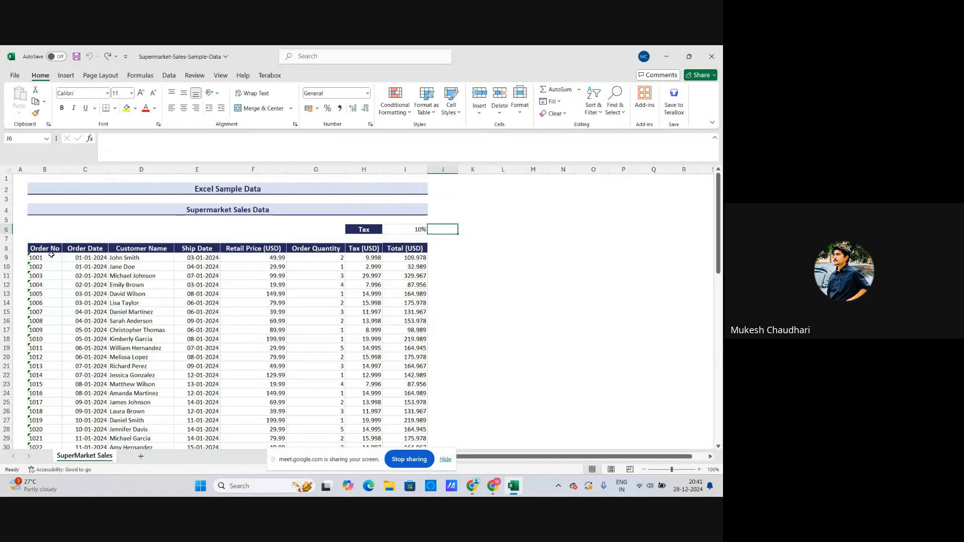
Examine the Order No, Order Date and Customer Name headers and the Supermarket Sales Data title
left_click(46, 249)
left_click(84, 250)
left_click(131, 249)
left_click(41, 249)
left_click(89, 252)
left_click(47, 250)
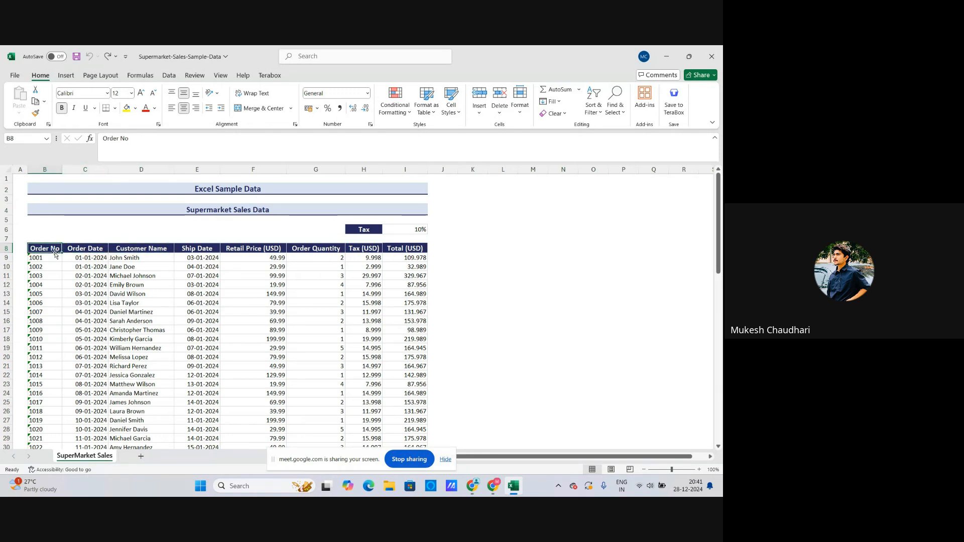
left_click(202, 211)
left_click(252, 210)
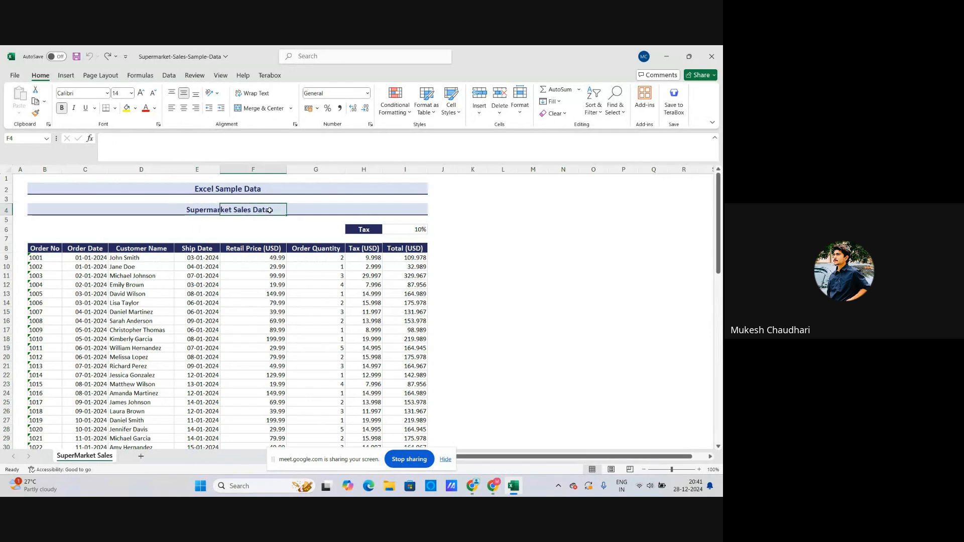
left_click(219, 211)
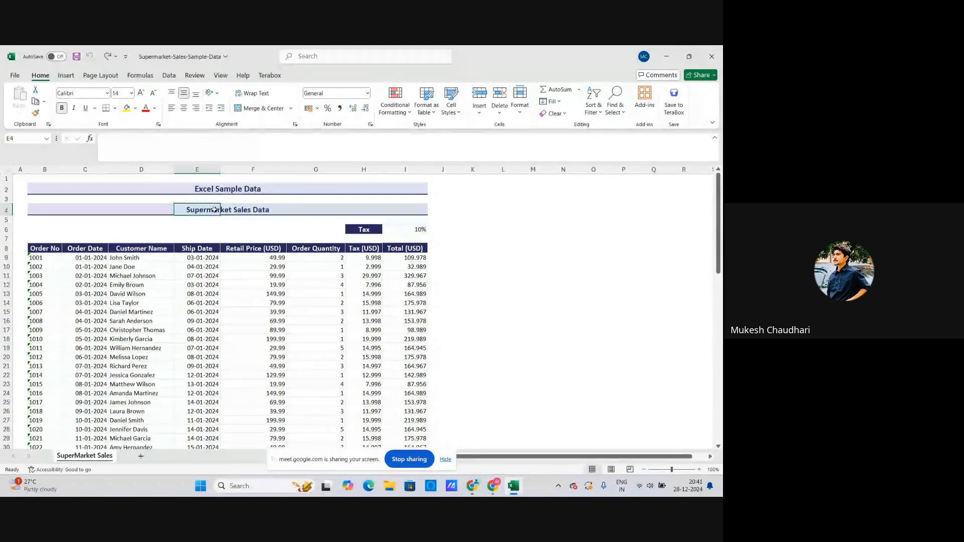
Examine the Order No header and the first order numbers beneath it in column B
left_click(42, 251)
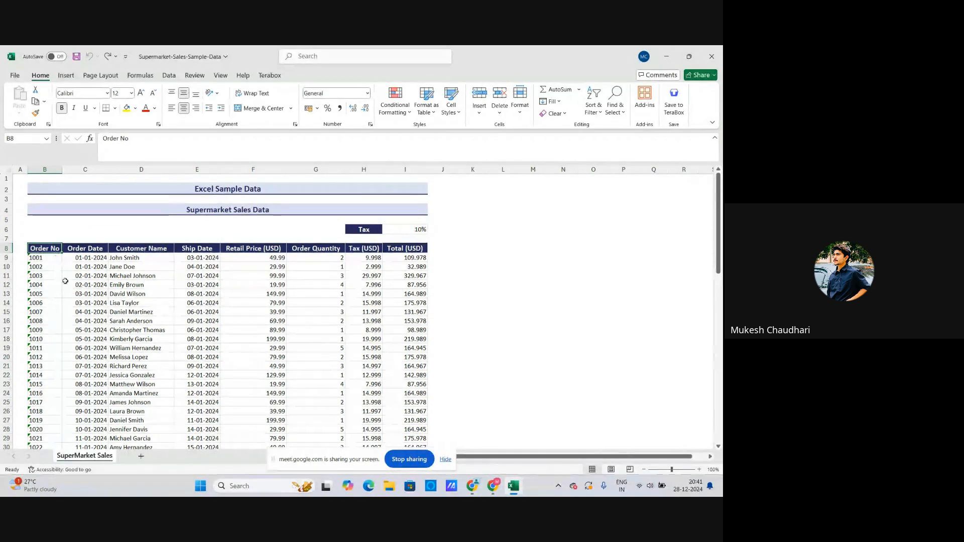
left_click(45, 258)
left_click(45, 267)
left_click(46, 259)
left_click(49, 269)
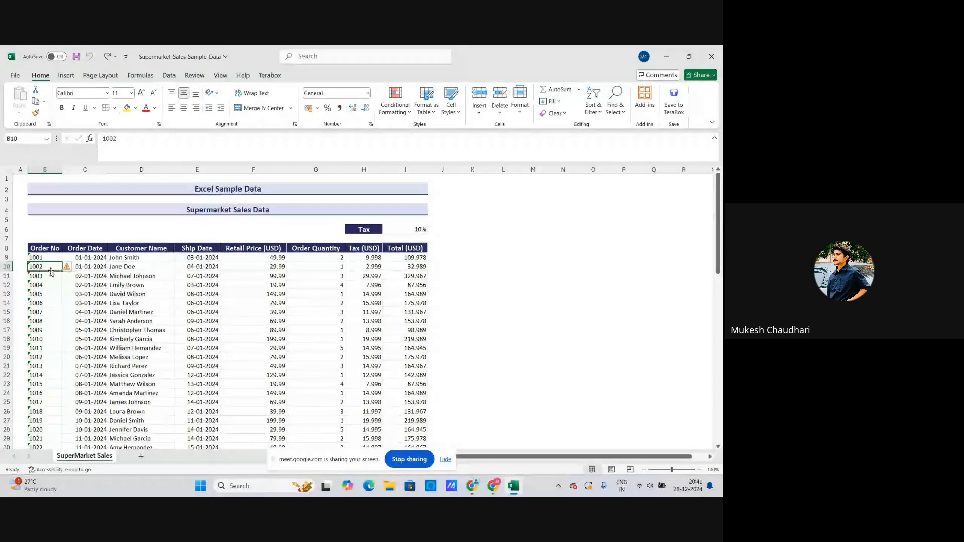
left_click(46, 259)
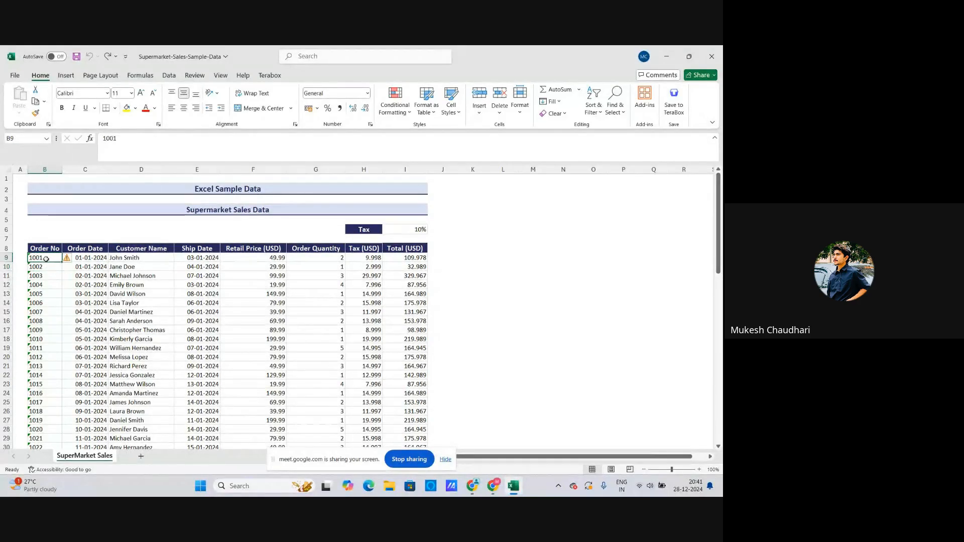
Examine the Order Date, Customer Name, Ship Date and Retail Price (USD) columns and their first record
left_click(85, 248)
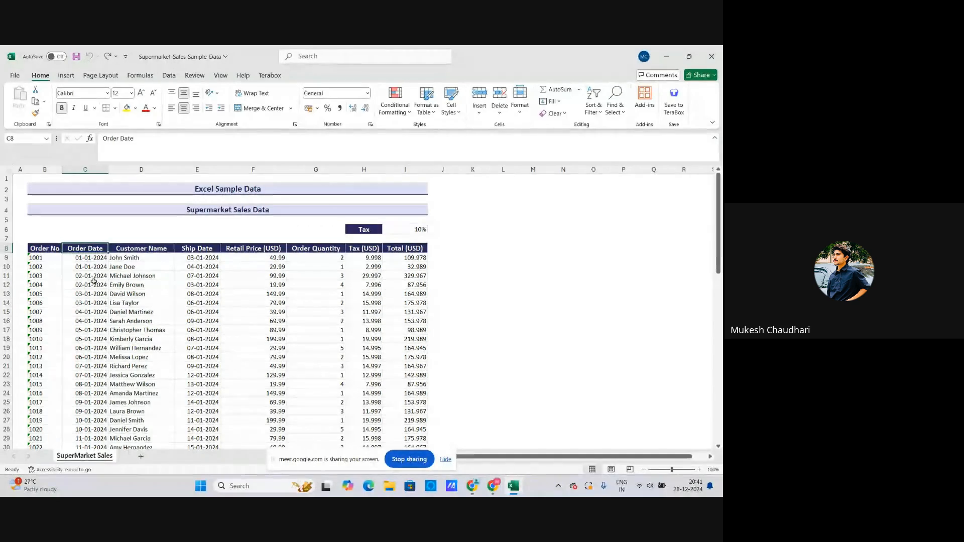
left_click(133, 251)
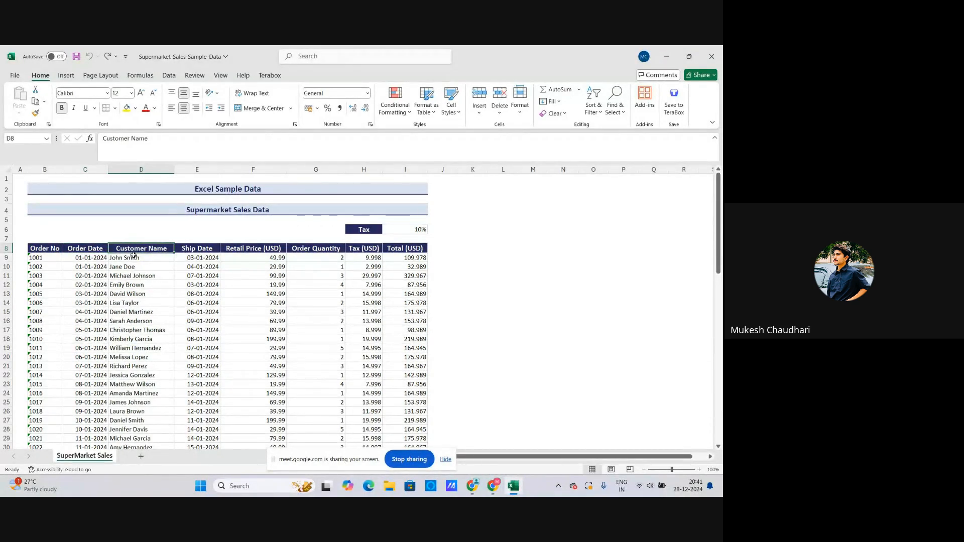
left_click(134, 257)
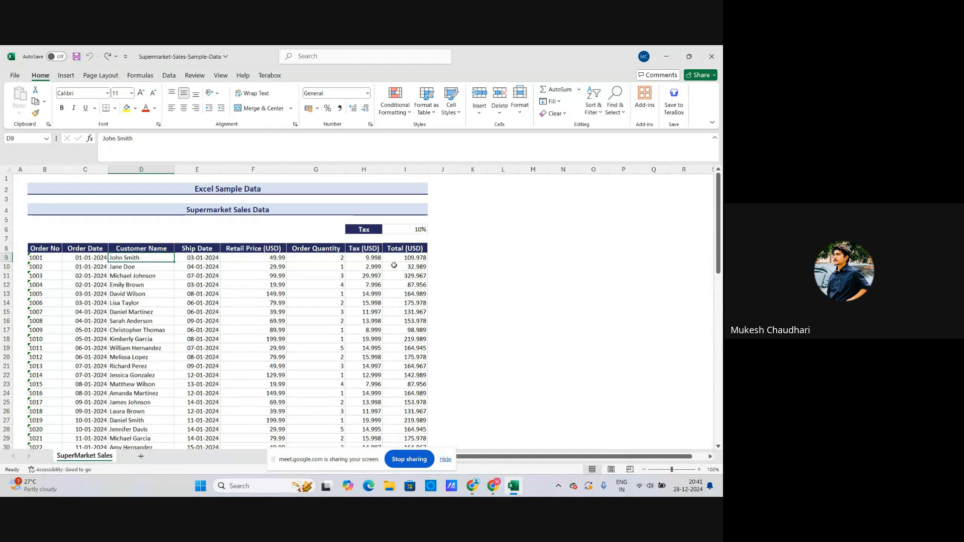
left_click(195, 250)
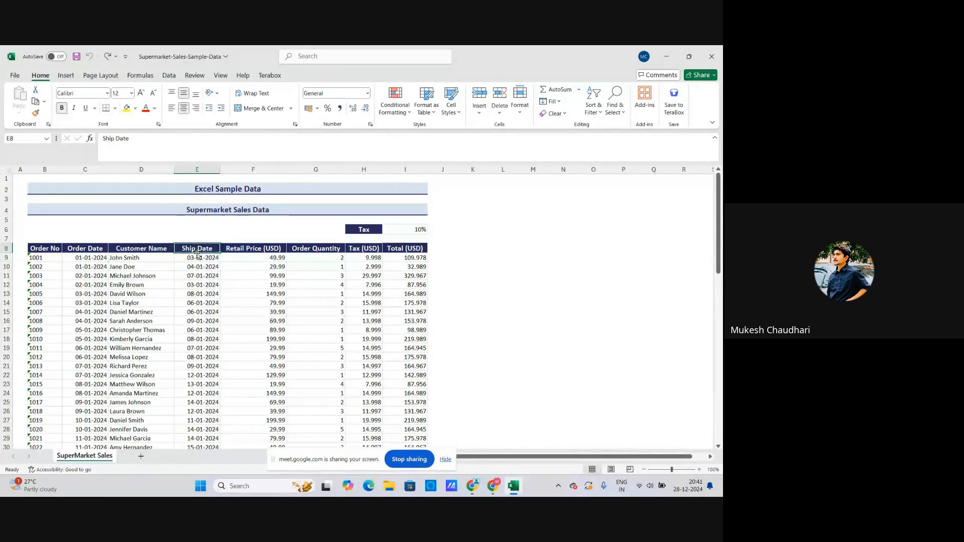
left_click(200, 258)
left_click(236, 256)
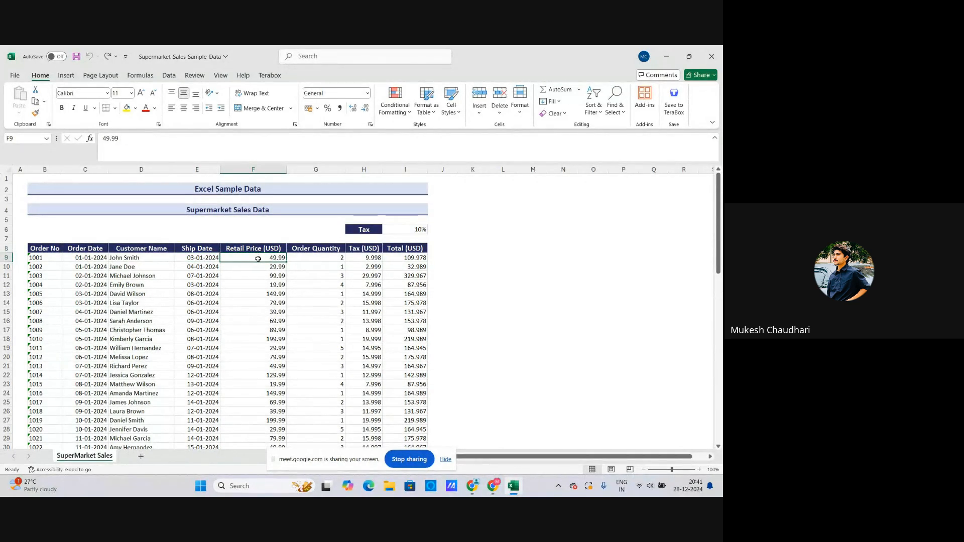
Examine the Order Quantity values and the formula behind the Tax (USD) column
left_click(317, 249)
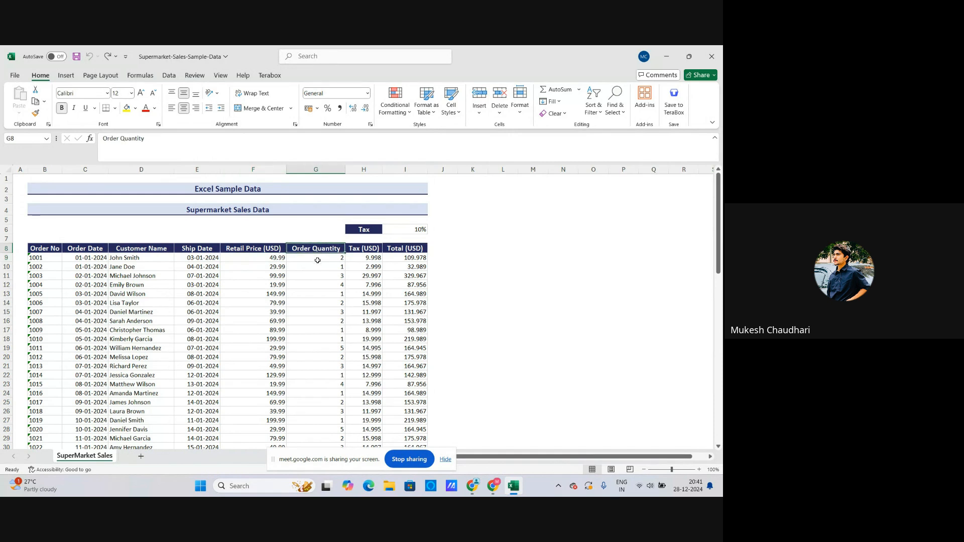
left_click(318, 258)
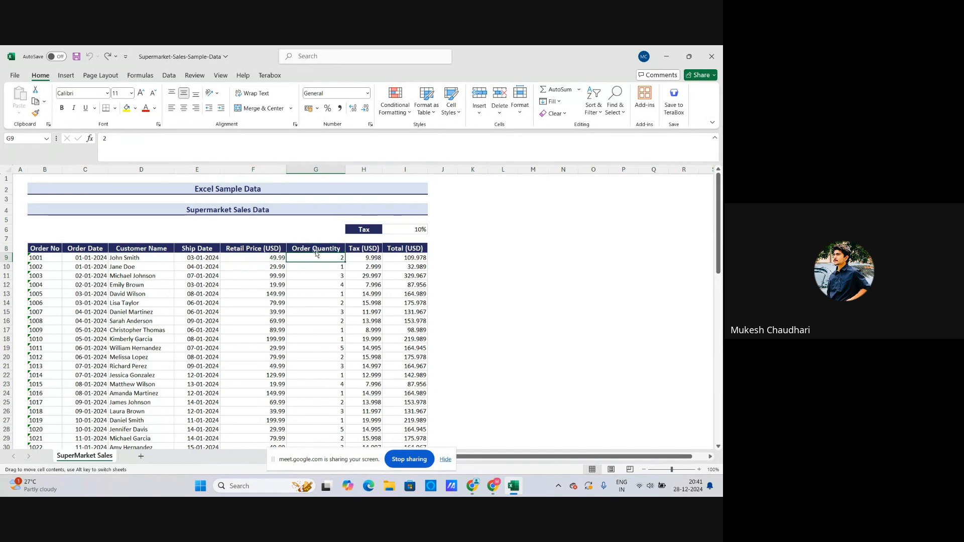
left_click(320, 304)
left_click(318, 273)
left_click(317, 264)
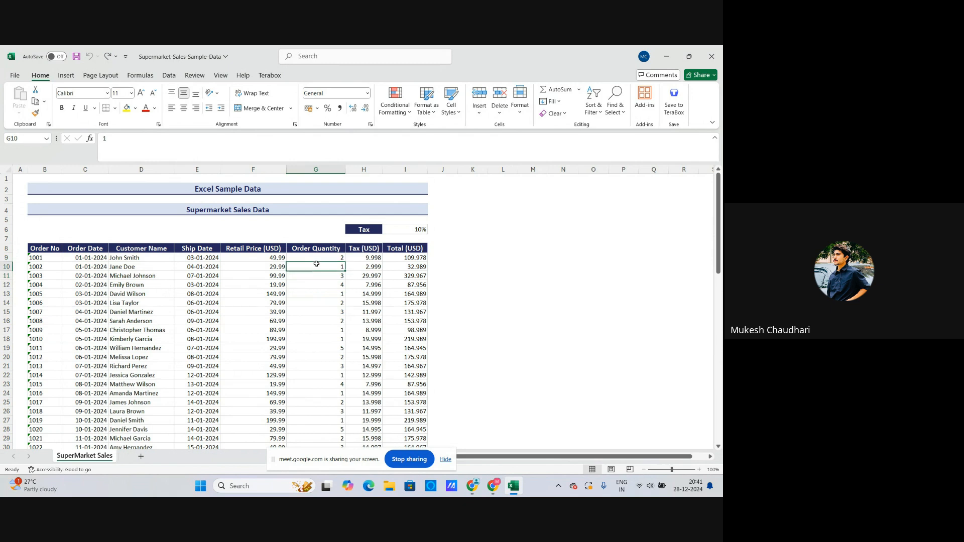
left_click(360, 249)
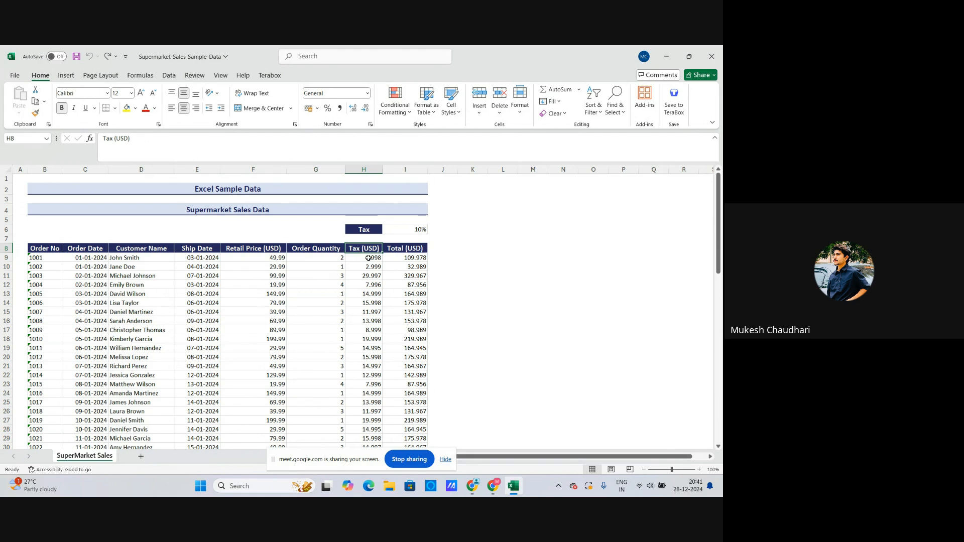
left_click(367, 264)
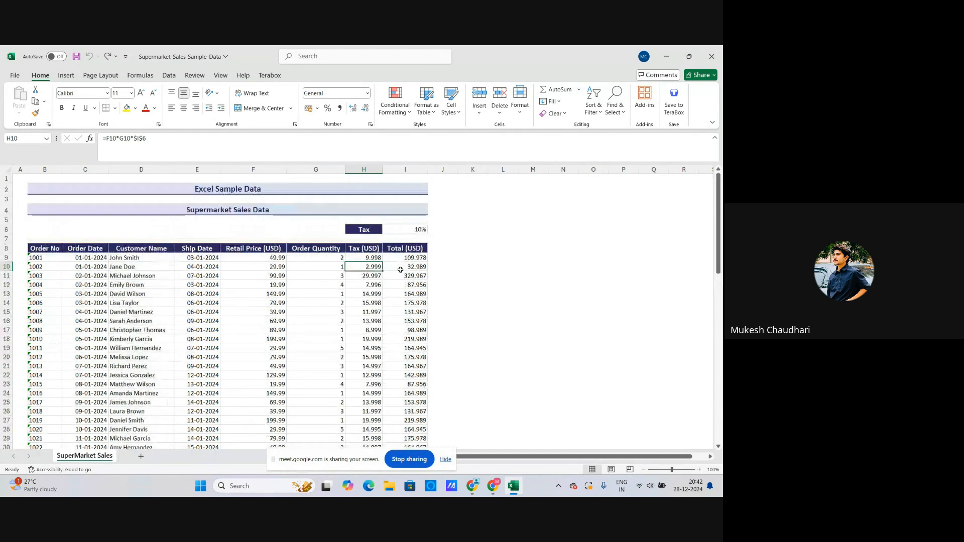
Examine how the Total (USD) formula combines retail price, order quantity and tax in the first records
left_click(396, 249)
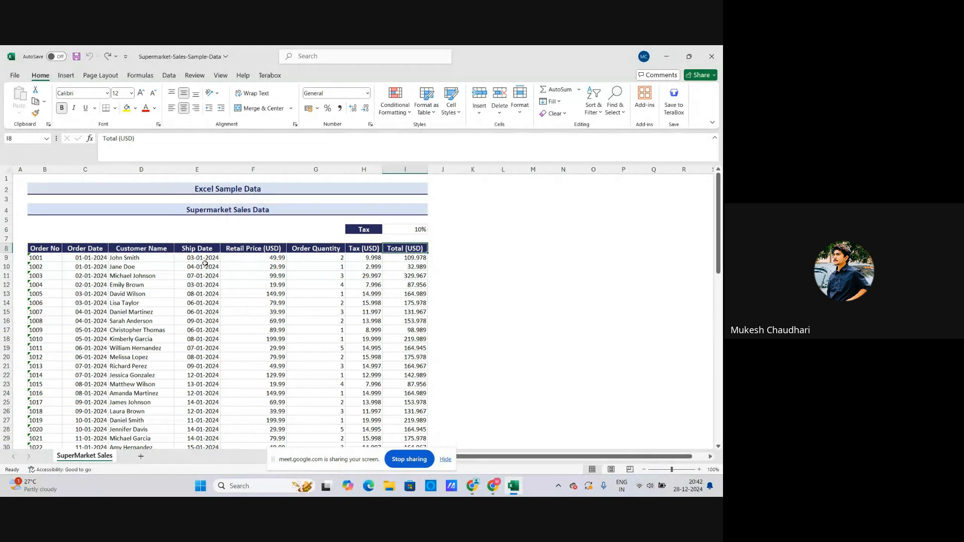
left_click(241, 258)
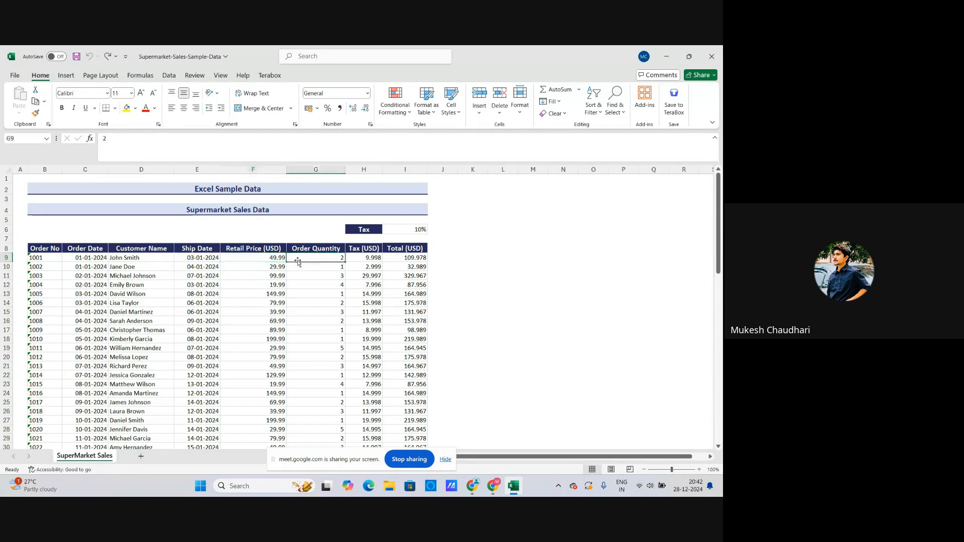
left_click(318, 264)
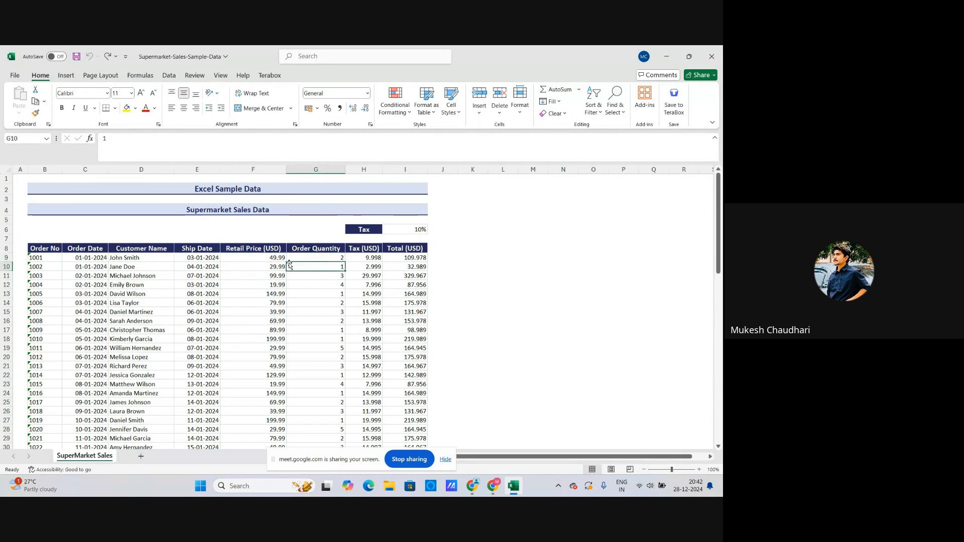
left_click(401, 258)
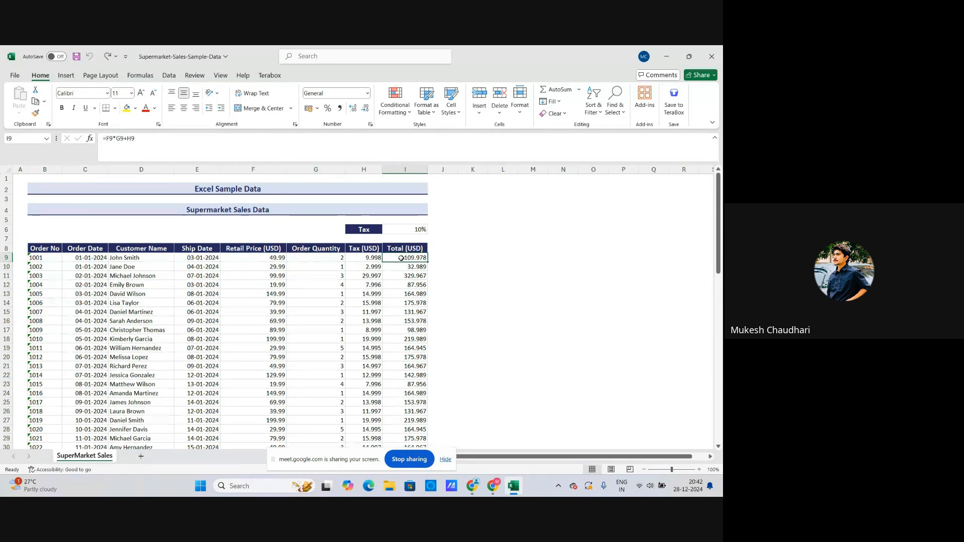
left_click(254, 248)
left_click(303, 249)
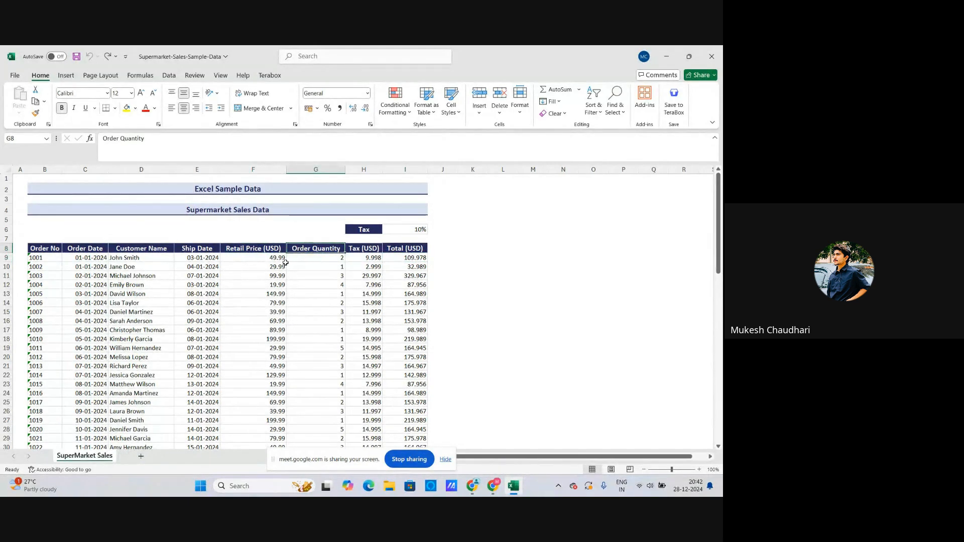
left_click(281, 257)
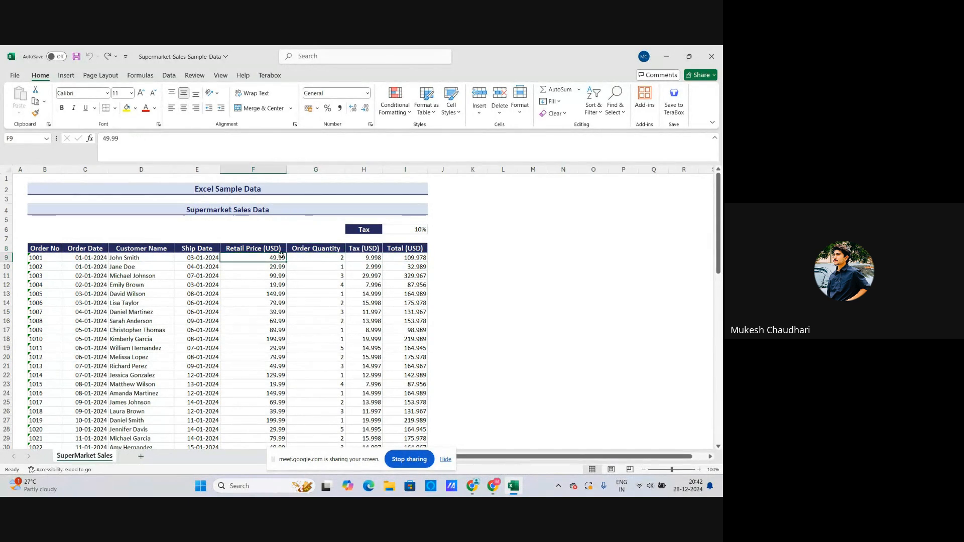
left_click(398, 248)
left_click(396, 275)
left_click(397, 258)
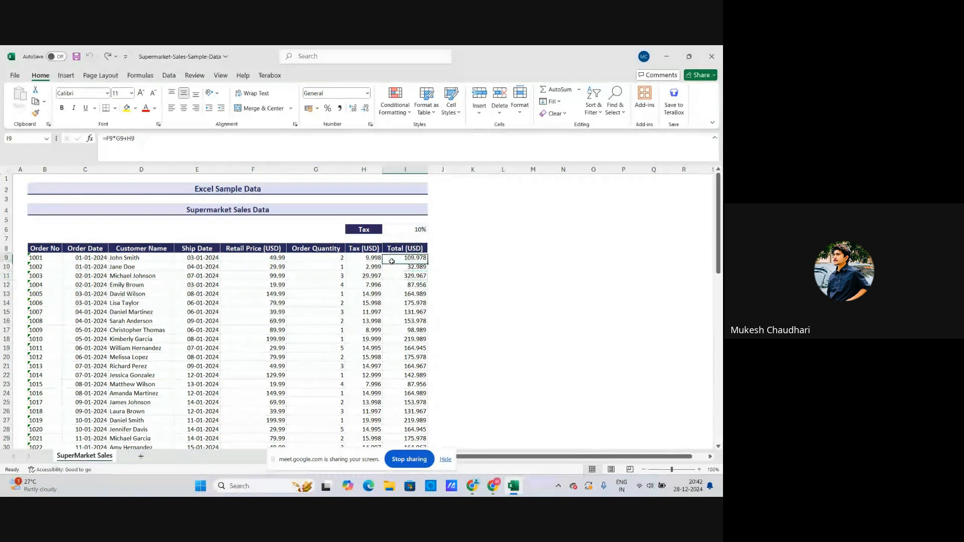
Look through the sales records down to the last row of the table and return to its beginning
scroll(397, 289, "down", 7)
scroll(398, 292, "down", 17)
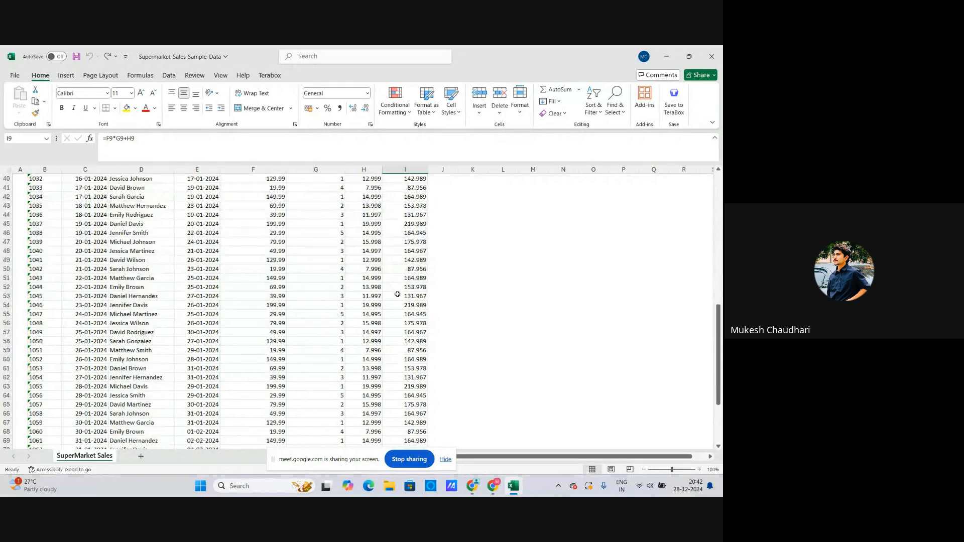
scroll(43, 319, "up", 2)
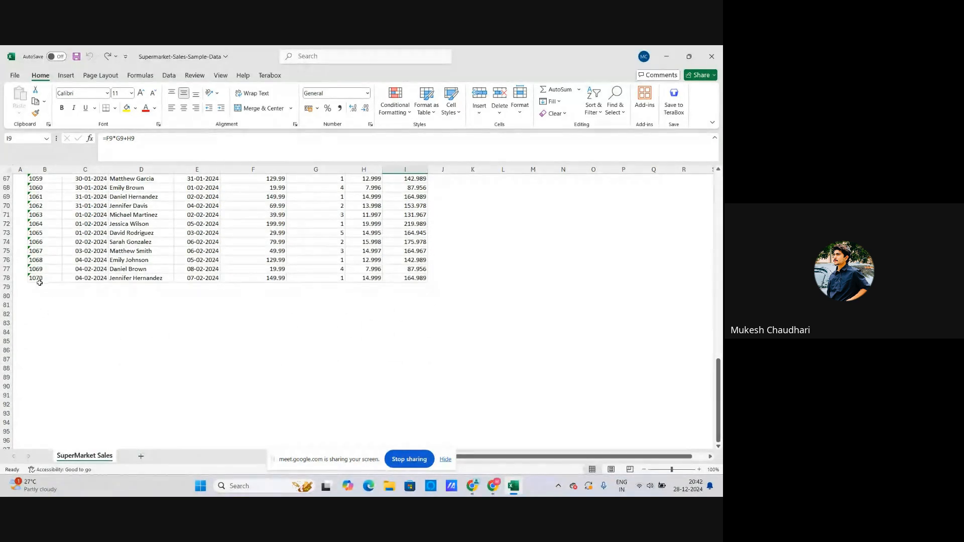
scroll(40, 283, "up", 20)
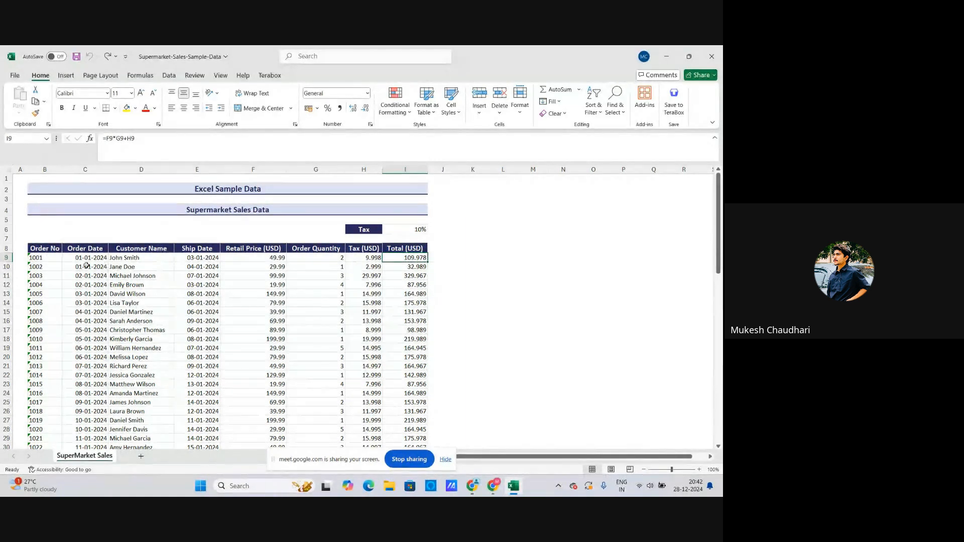
Add filters to the table's header row from Order No to Total (USD), range B8:I8
left_click_drag(40, 249, 397, 248)
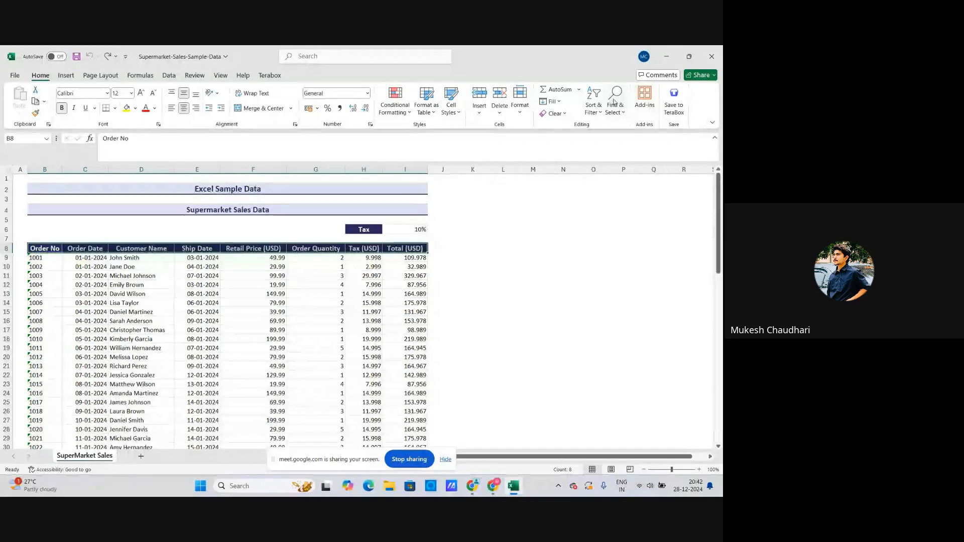
left_click(594, 103)
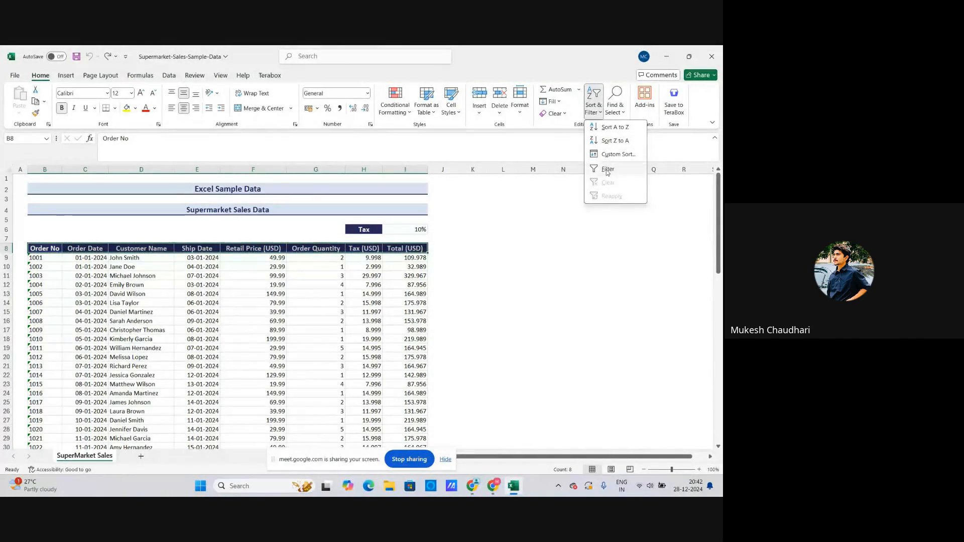
left_click(607, 170)
left_click(486, 255)
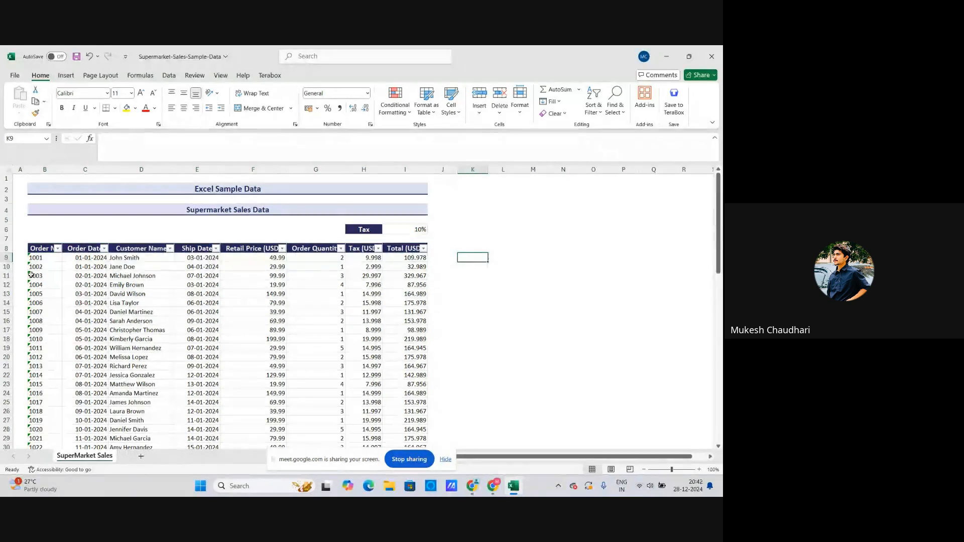
Check the filter choices of the Order No and Order Date columns without applying a filter
left_click(58, 248)
left_click(58, 248)
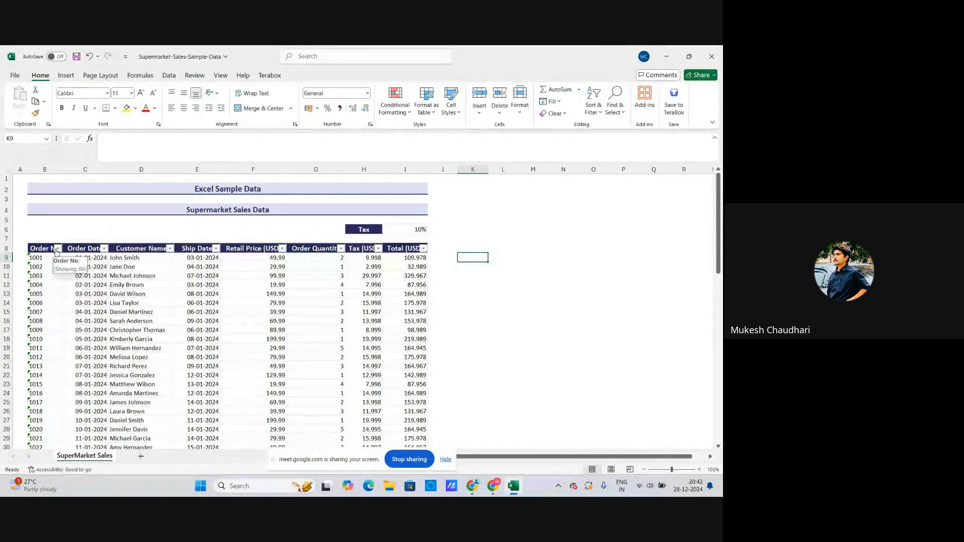
left_click(104, 249)
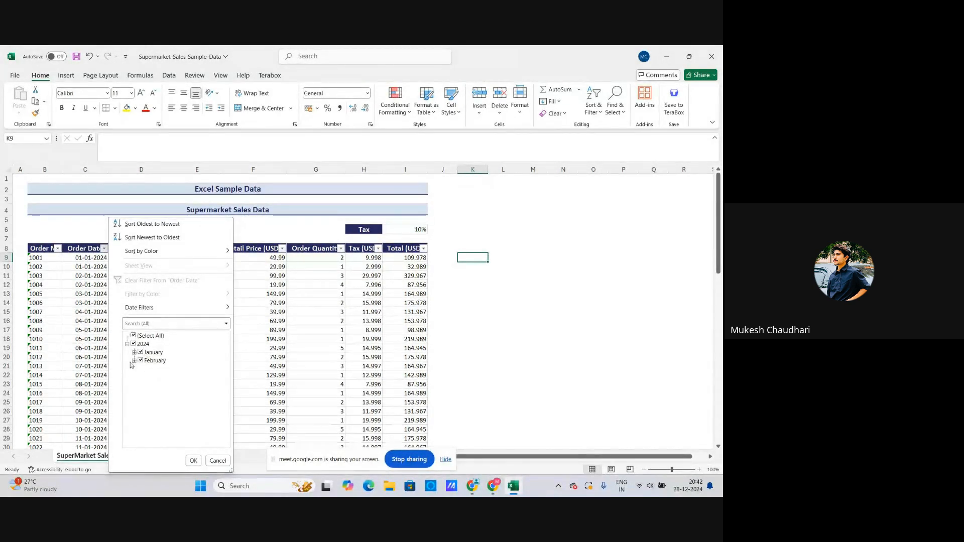
left_click(211, 461)
scroll(91, 293, "down", 4)
scroll(91, 293, "up", 4)
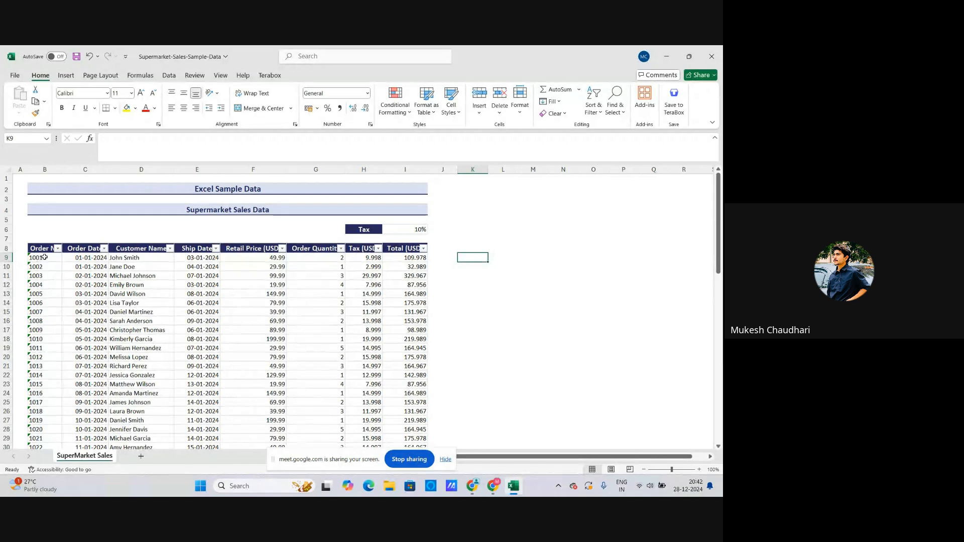
Review the Order No filter list, accept it with all values selected, and widen column B to fit its header
left_click(58, 250)
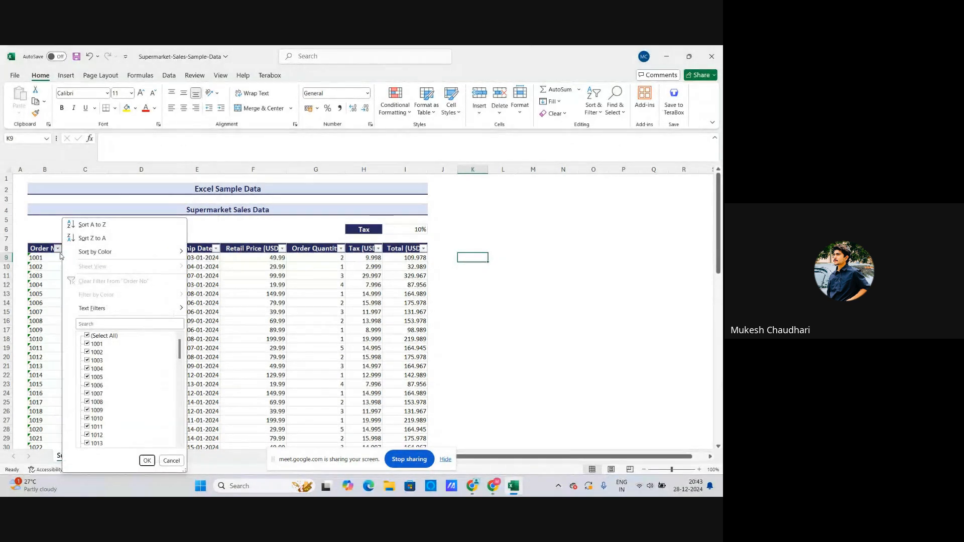
scroll(110, 361, "down", 2)
scroll(110, 361, "up", 2)
scroll(133, 355, "down", 15)
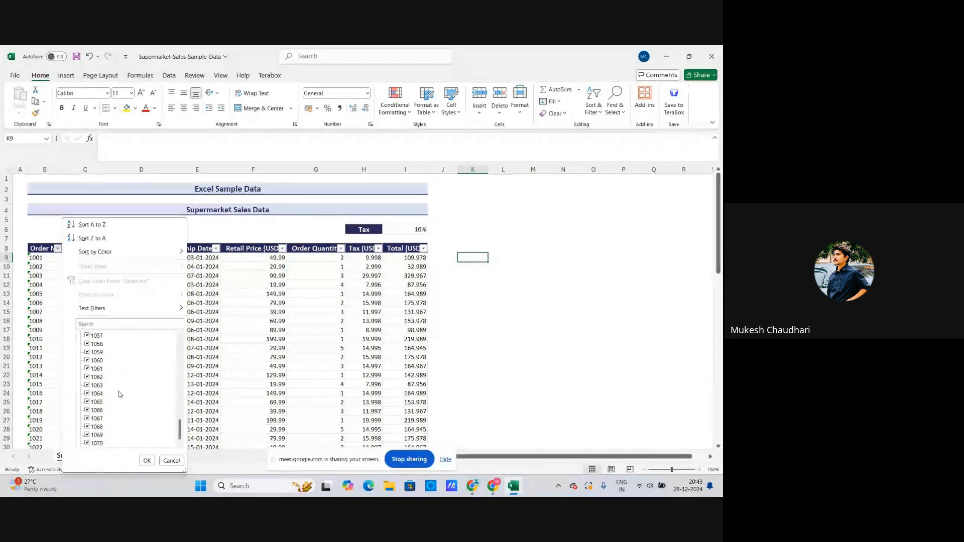
left_click(147, 460)
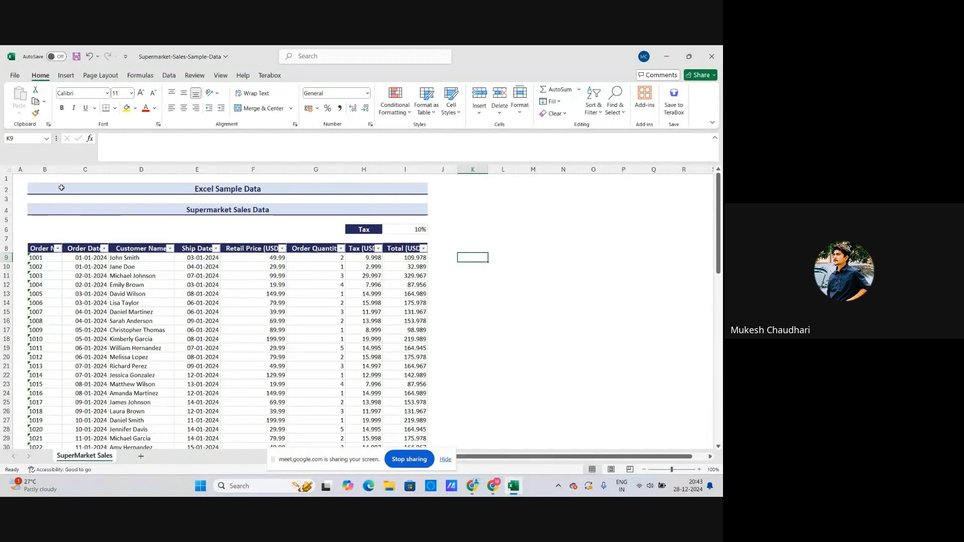
left_click_drag(62, 170, 73, 169)
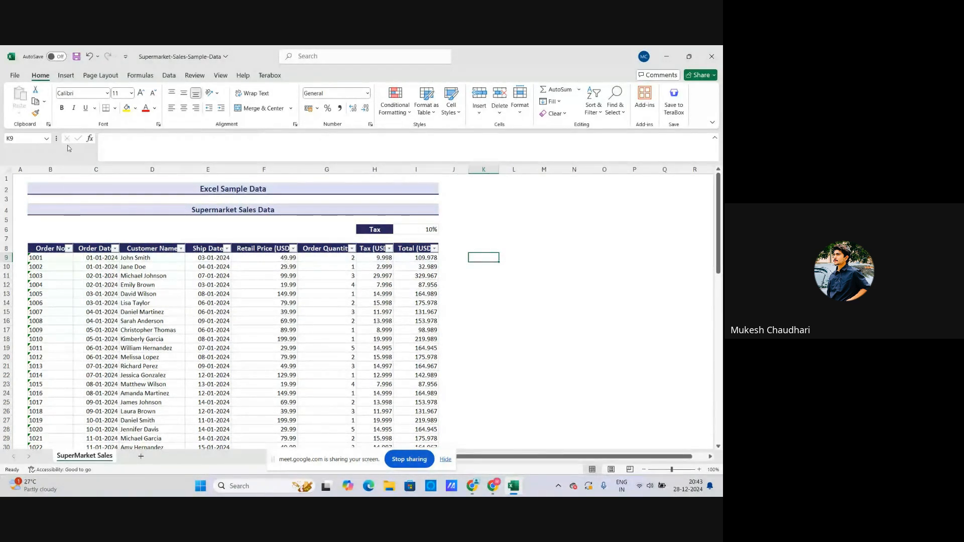
Examine the sales record in row 14 field by field, from Order Date across to Total (USD)
left_click(116, 305)
left_click(161, 304)
left_click(101, 303)
left_click(145, 303)
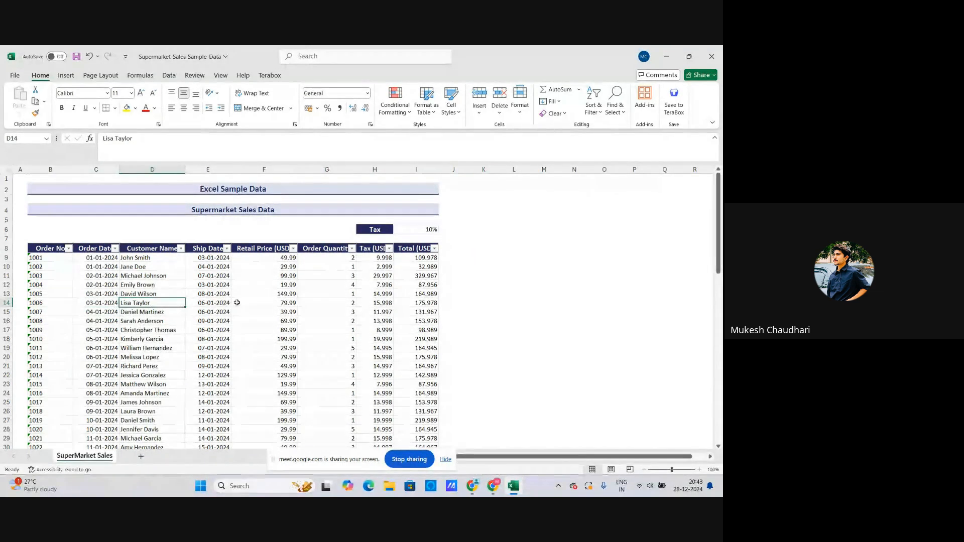
left_click(218, 303)
left_click(284, 304)
left_click(332, 305)
left_click(376, 303)
left_click(422, 304)
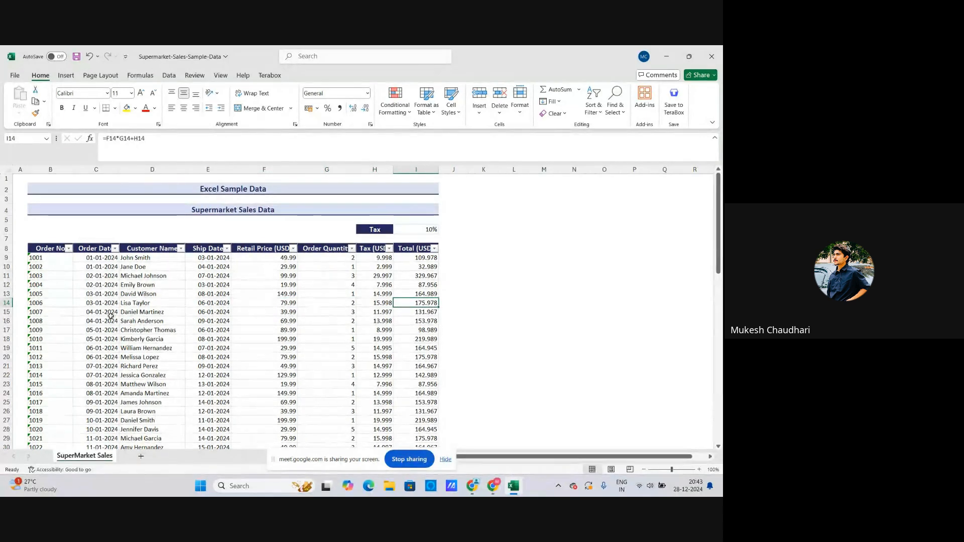
Review the Order No filter options and value list down to the final order numbers, keeping all values selected
left_click(99, 304)
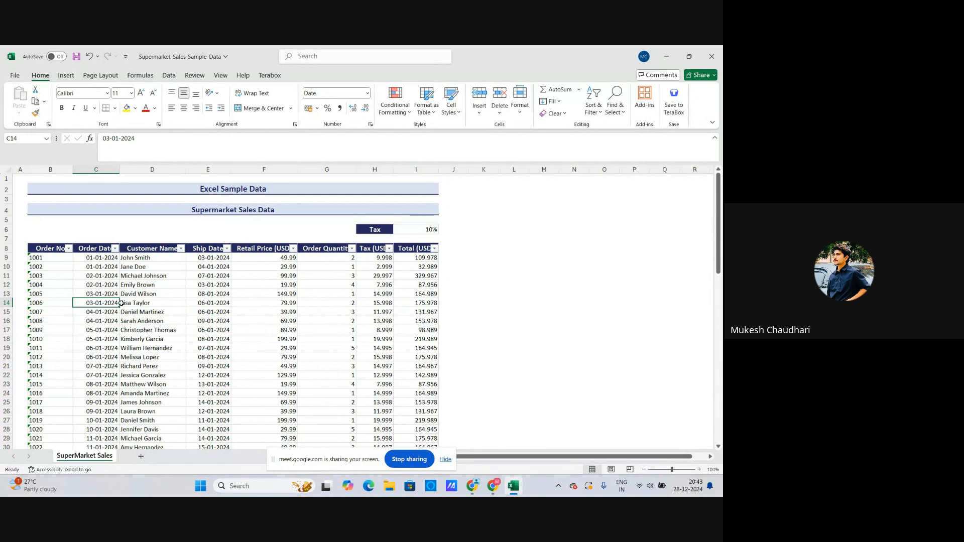
left_click(122, 303)
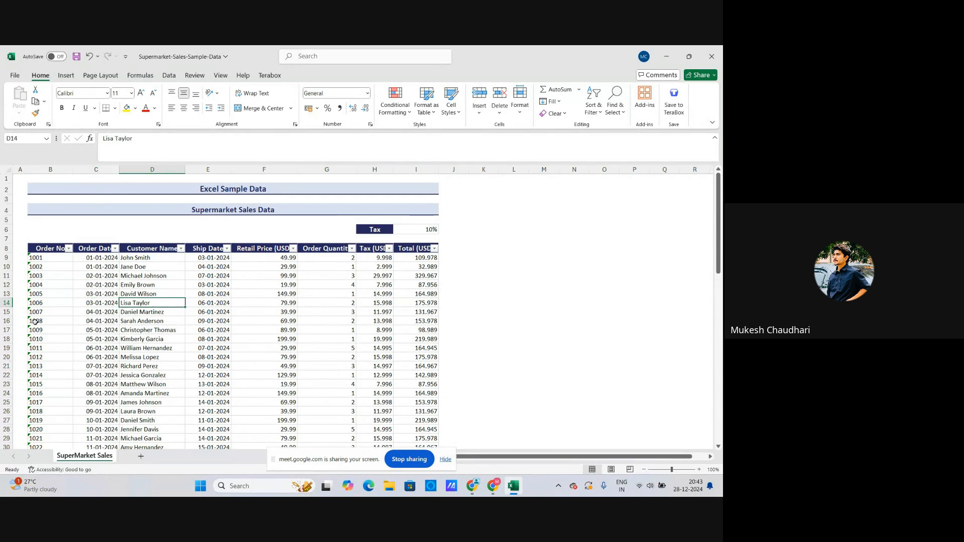
left_click(81, 311)
left_click(69, 249)
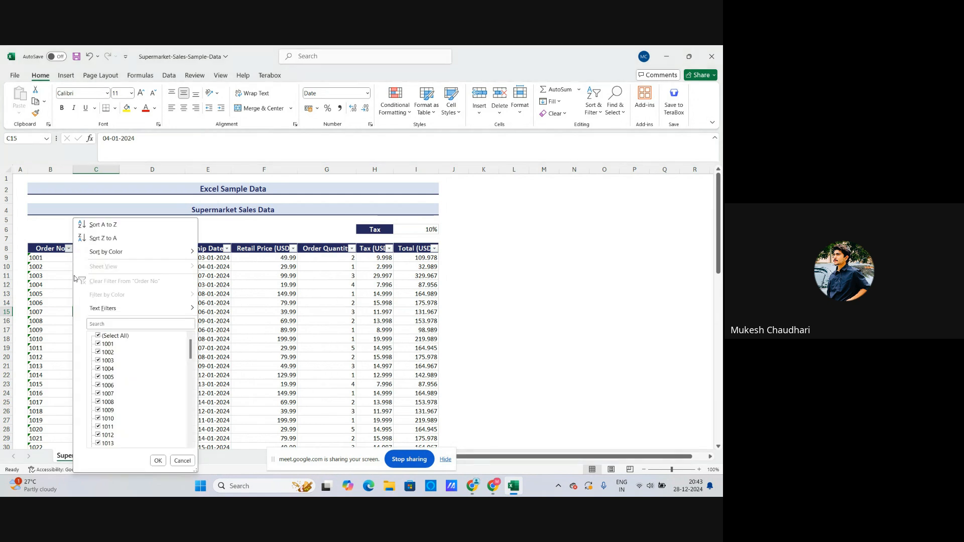
scroll(129, 372, "down", 1)
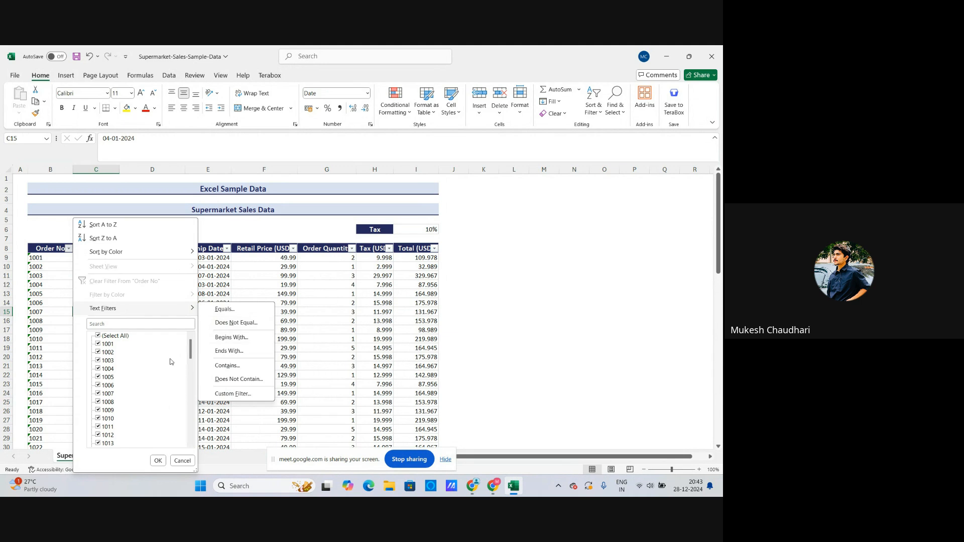
scroll(141, 397, "down", 3)
scroll(141, 396, "down", 15)
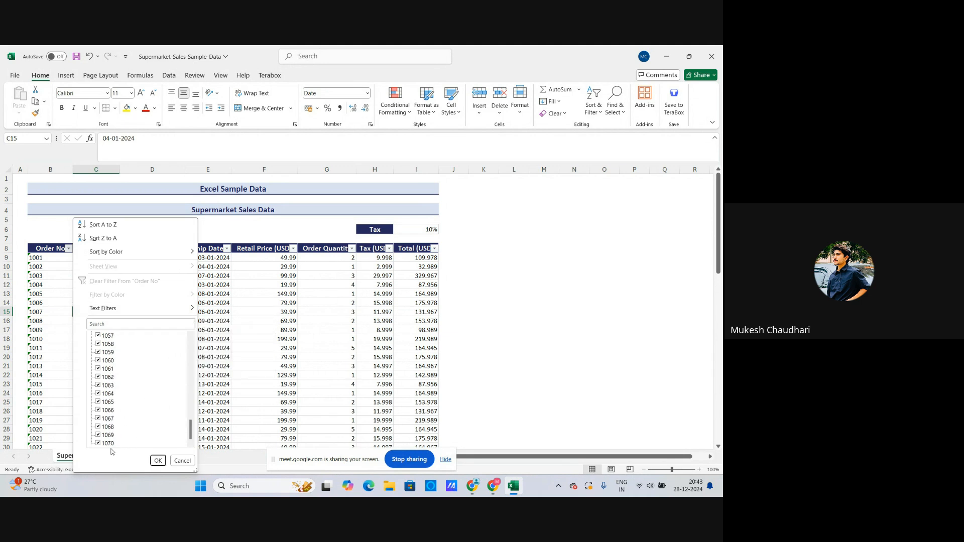
left_click(157, 460)
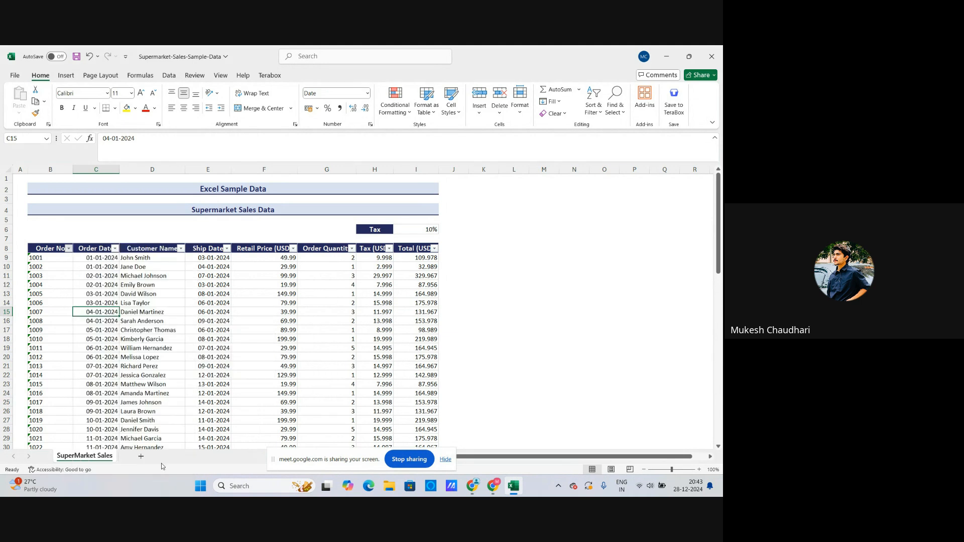
Review the filter lists of the Order Date, Customer Name and Ship Date columns, accepting each with all values selected
left_click(116, 249)
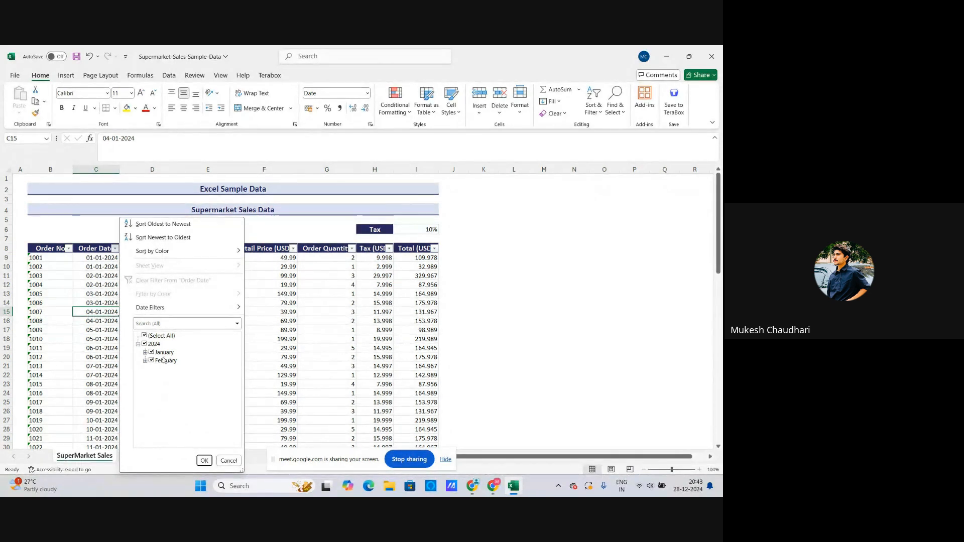
left_click(204, 460)
scroll(124, 322, "down", 3)
scroll(124, 322, "up", 3)
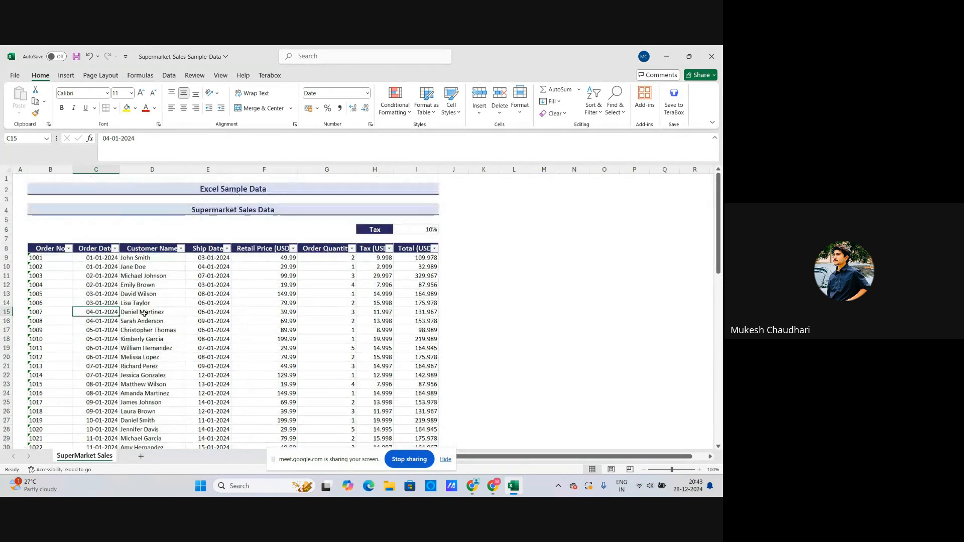
left_click(180, 249)
scroll(119, 391, "down", 8)
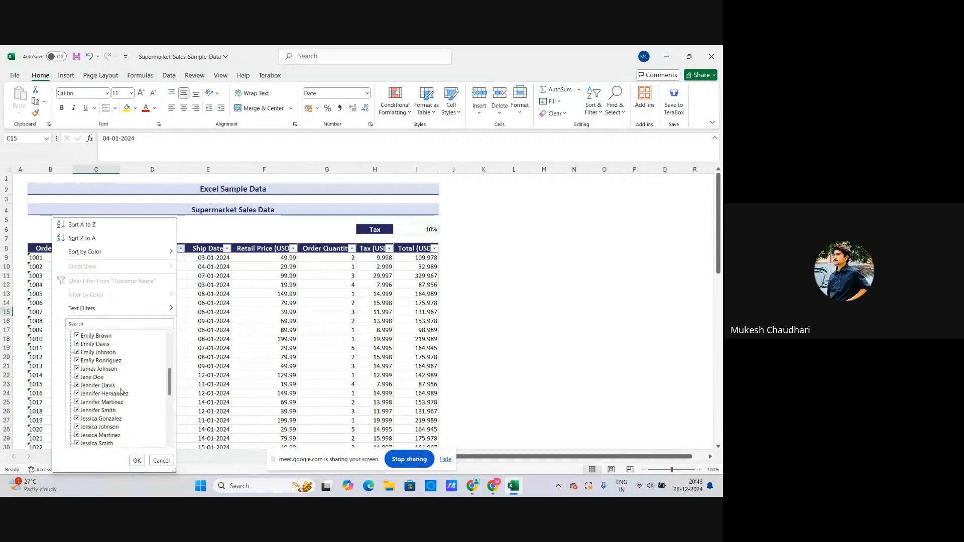
left_click(137, 460)
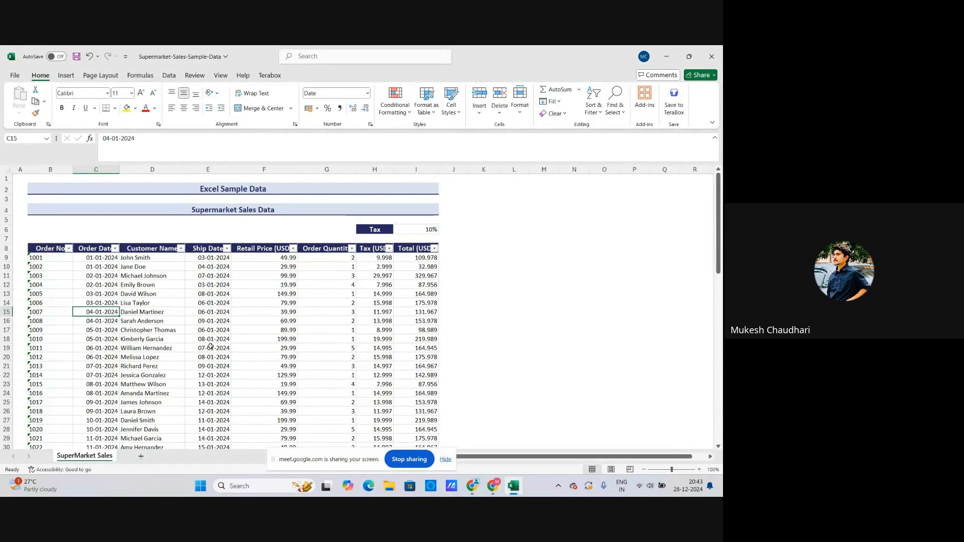
left_click(227, 249)
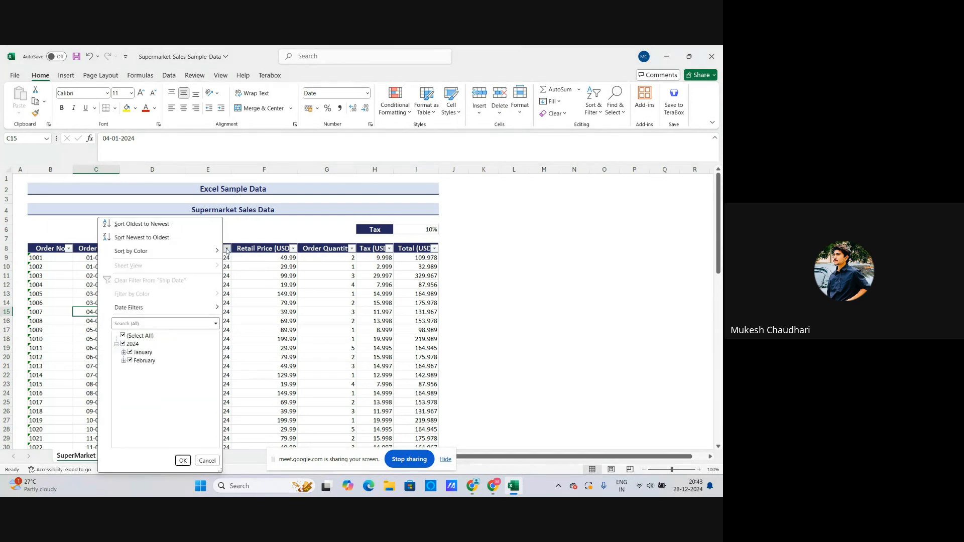
left_click(183, 461)
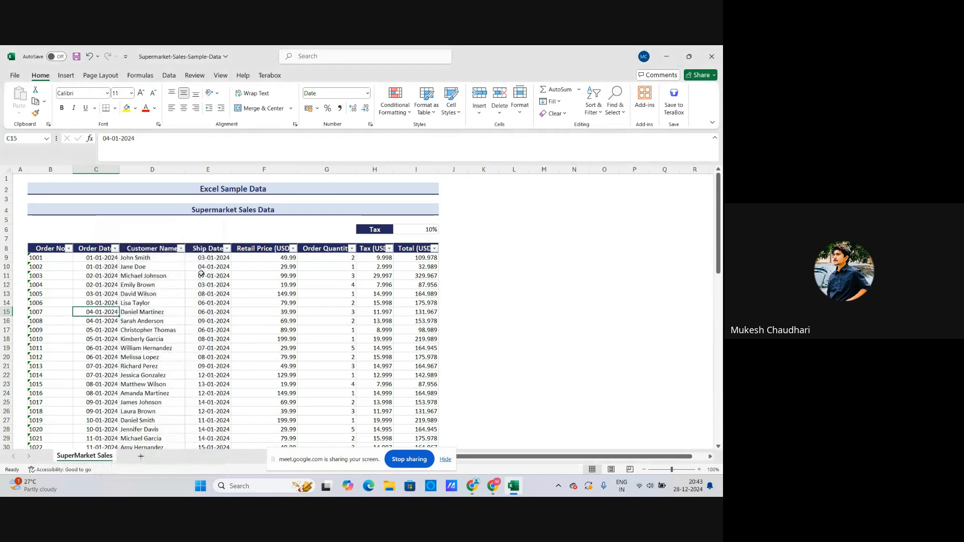
Auto-fit columns E to I so the headers from Ship Date to Total (USD) fit beside their filter arrows
double_click(232, 169)
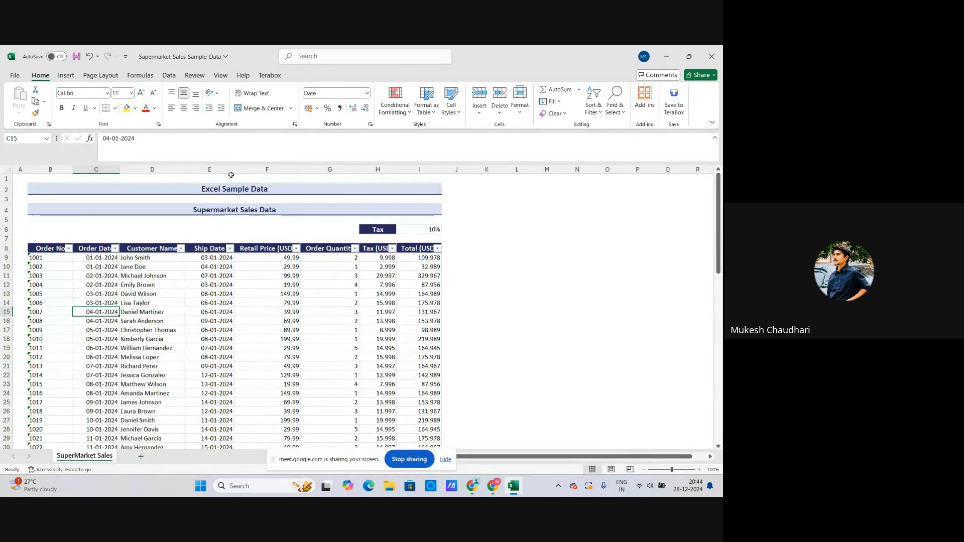
double_click(300, 169)
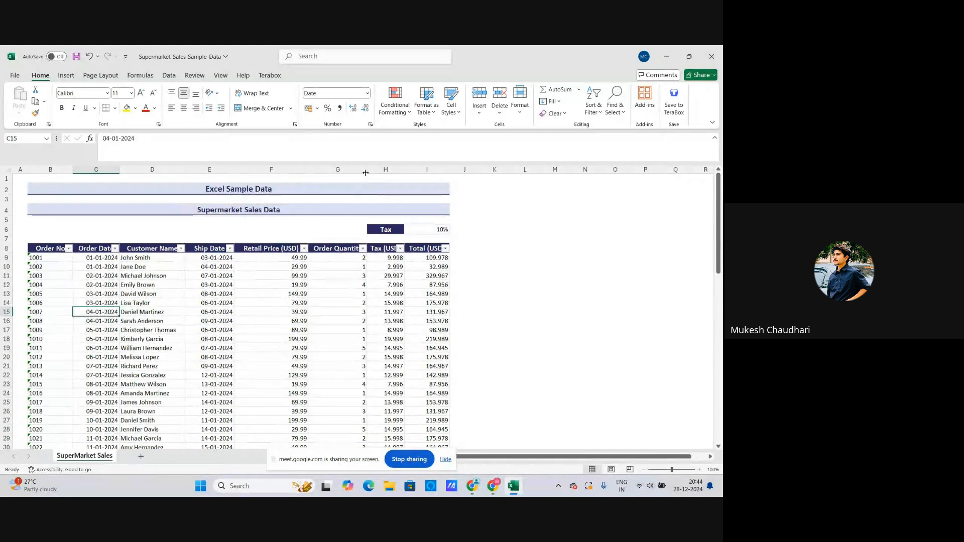
double_click(366, 170)
double_click(413, 170)
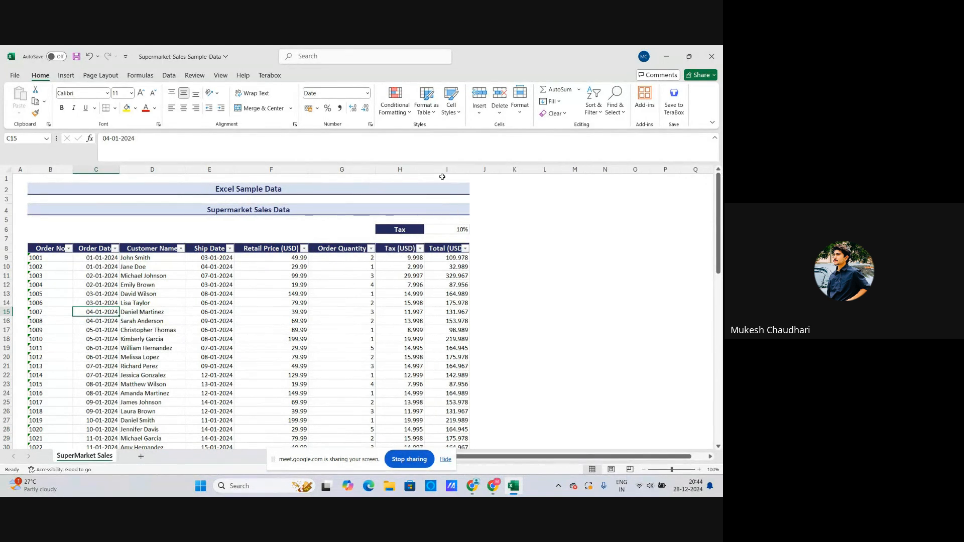
double_click(468, 173)
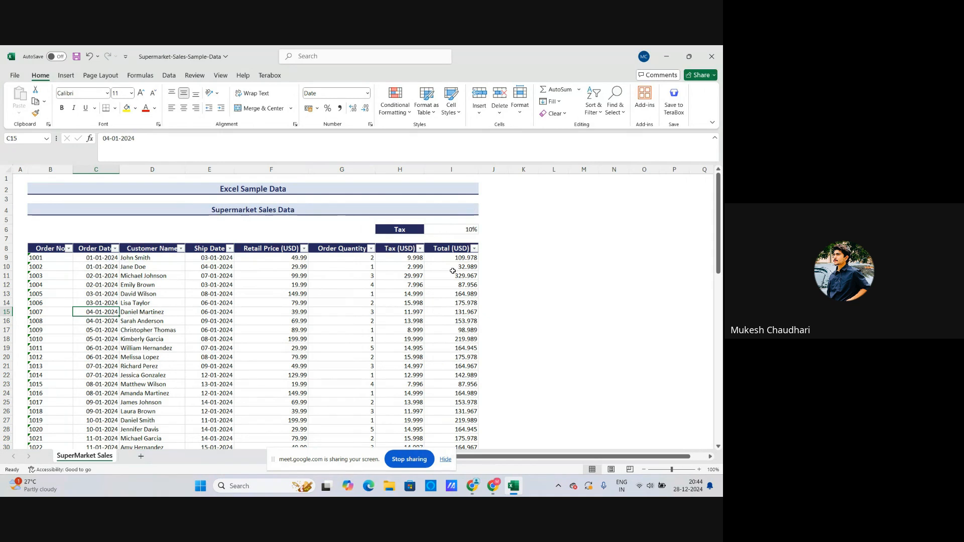
scroll(356, 327, "down", 2)
scroll(373, 338, "up", 2)
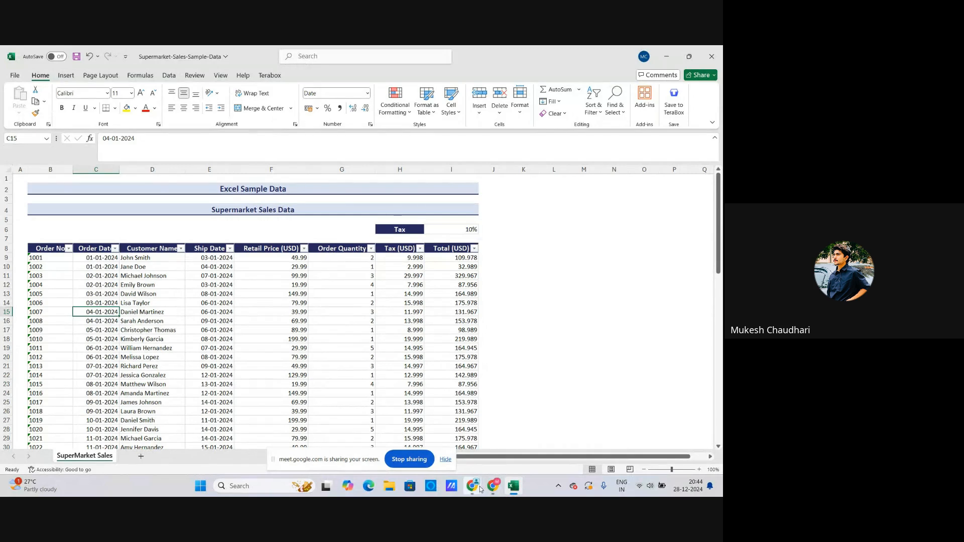
Switch to the Google Meet window, hide the screen-sharing notice, and return to the Excel workbook
left_click(450, 402)
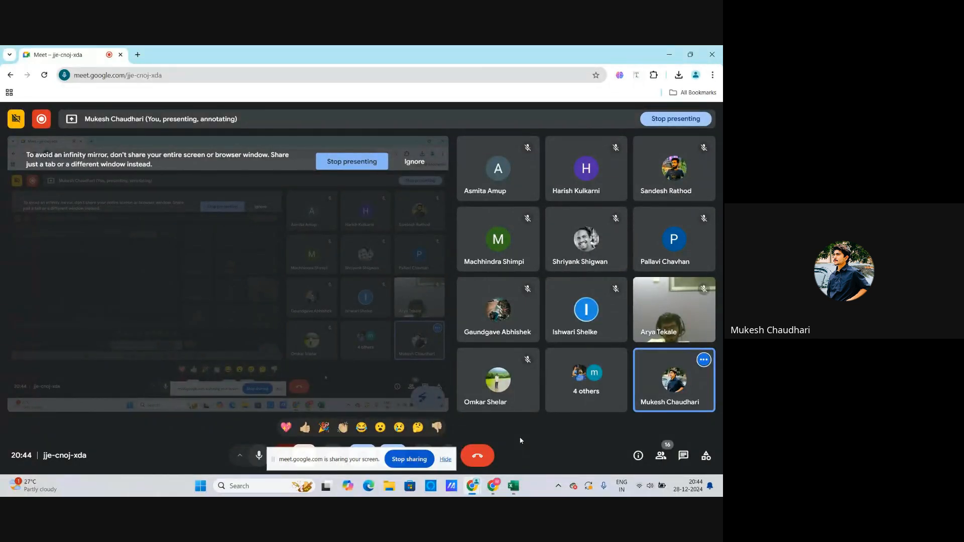
left_click(445, 459)
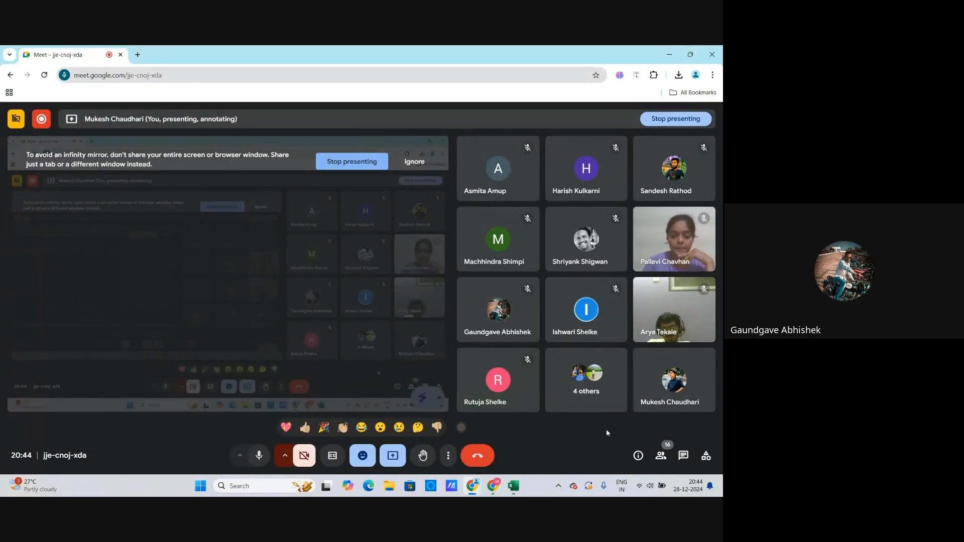
mouse_move(517, 490)
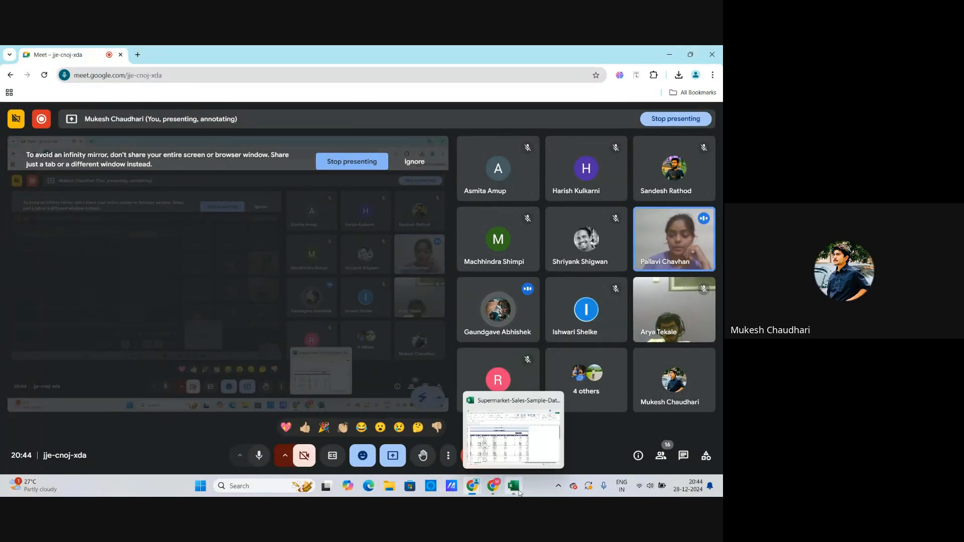
left_click(517, 489)
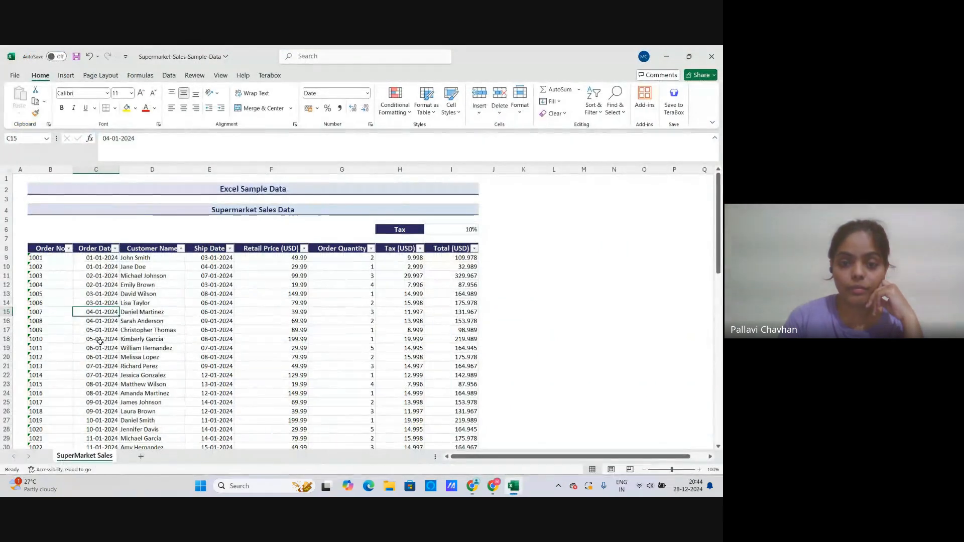
Select the whole sales table with its header row, from Order No to the last Total (USD) record, B8:I78
left_click(522, 303)
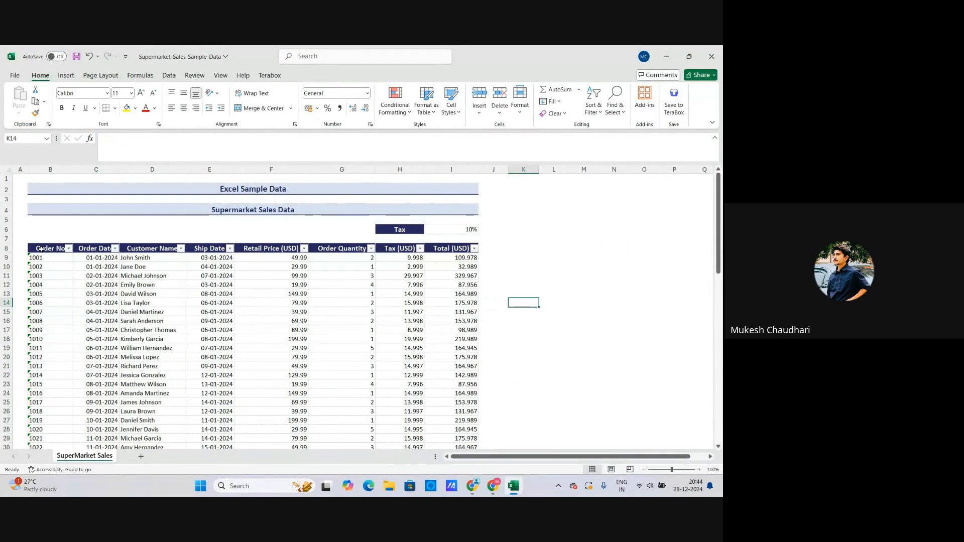
left_click_drag(39, 250, 471, 431)
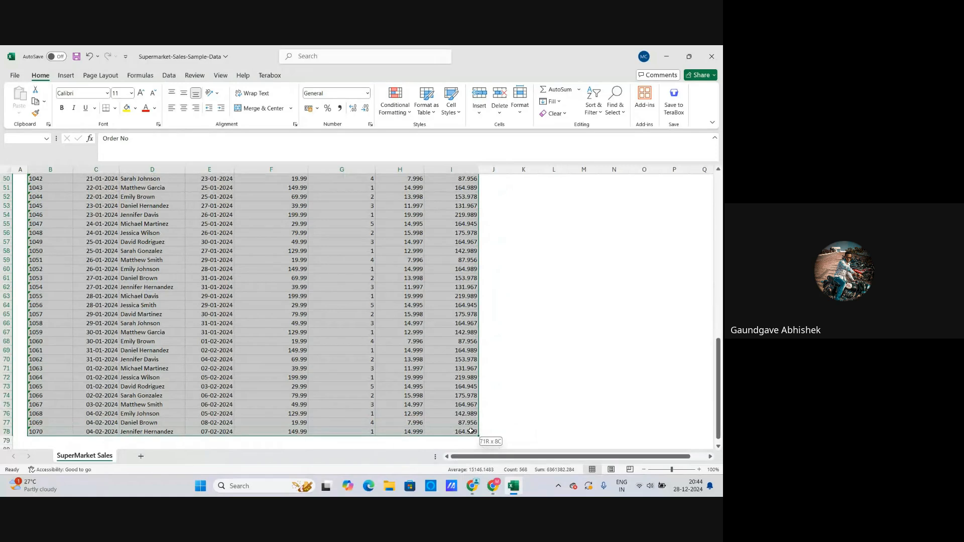
left_click_drag(471, 430, 471, 431)
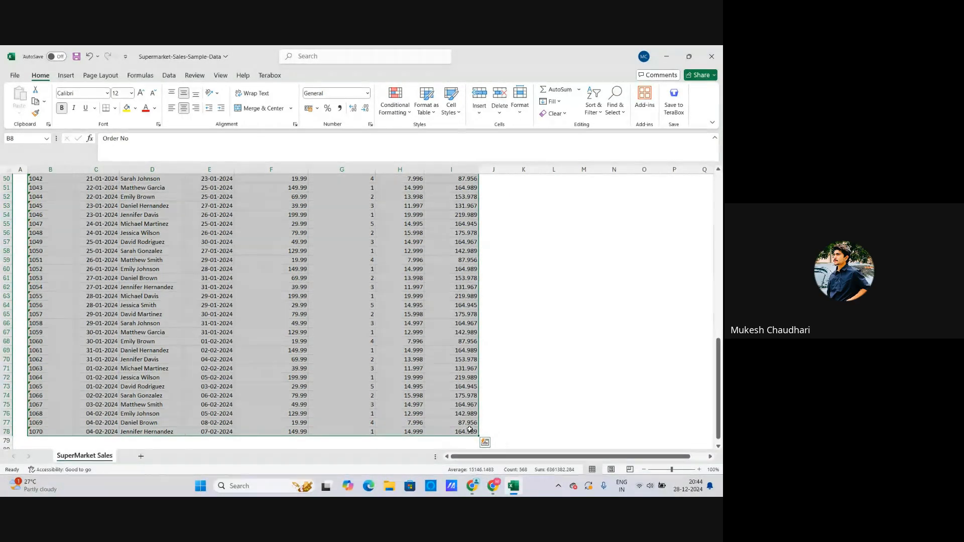
Check the Google Meet window, return to Excel, and look over the selected sales table from start to end
mouse_move(472, 486)
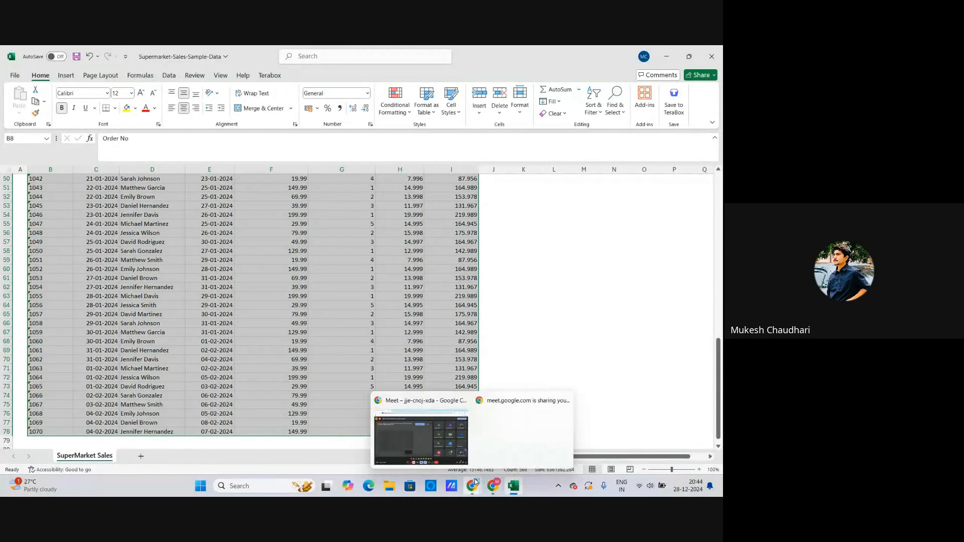
left_click(441, 450)
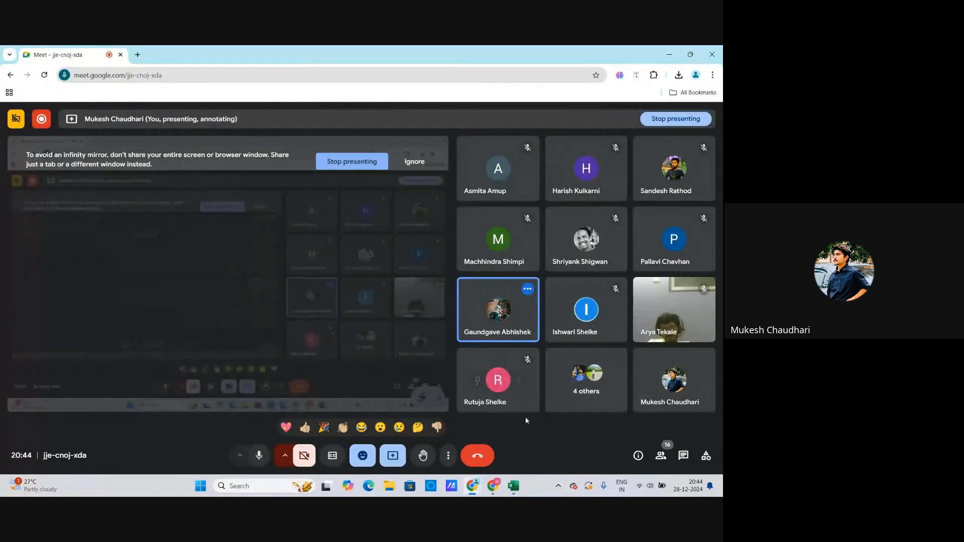
left_click(514, 486)
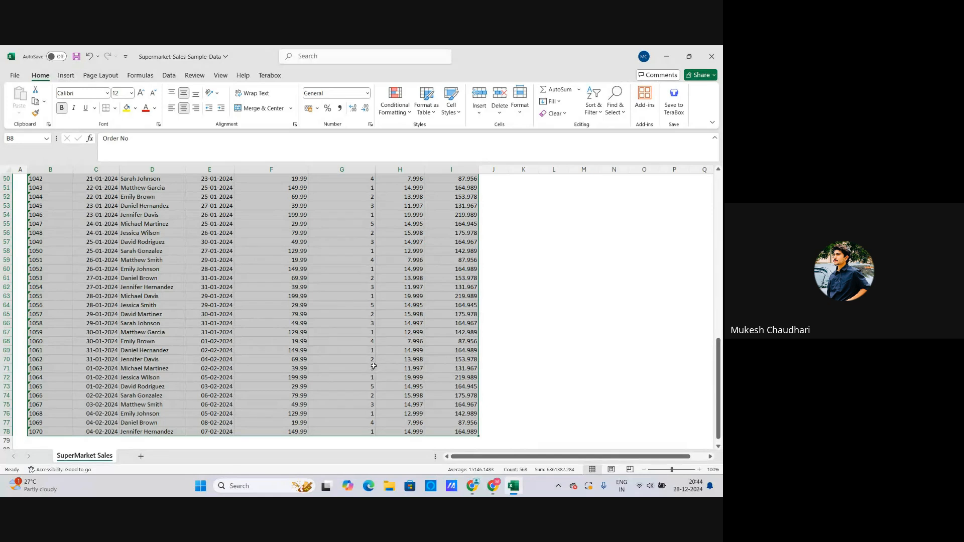
scroll(373, 366, "up", 15)
scroll(369, 358, "down", 18)
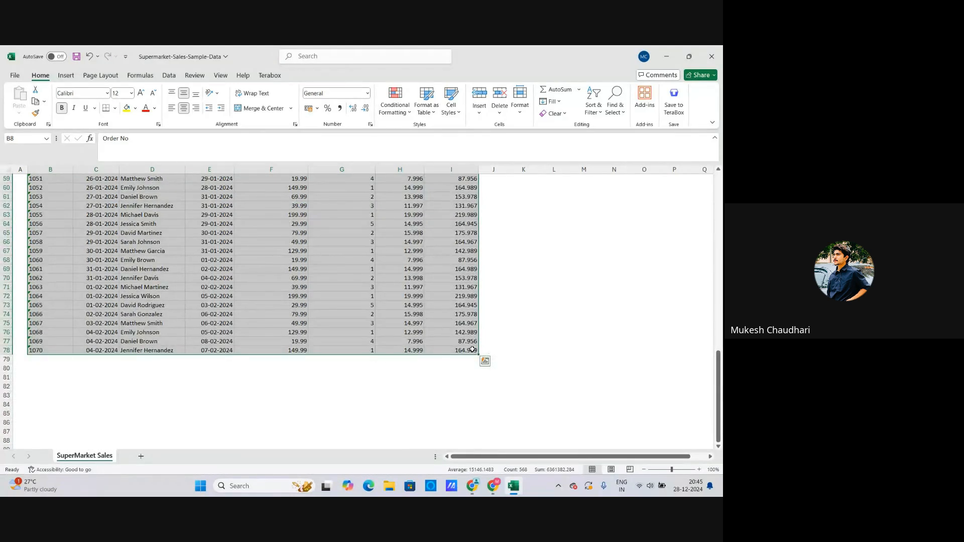
Insert a pivot table from the range 'SuperMarket Sales'!$B$8:$I$78 on a new worksheet
left_click(67, 76)
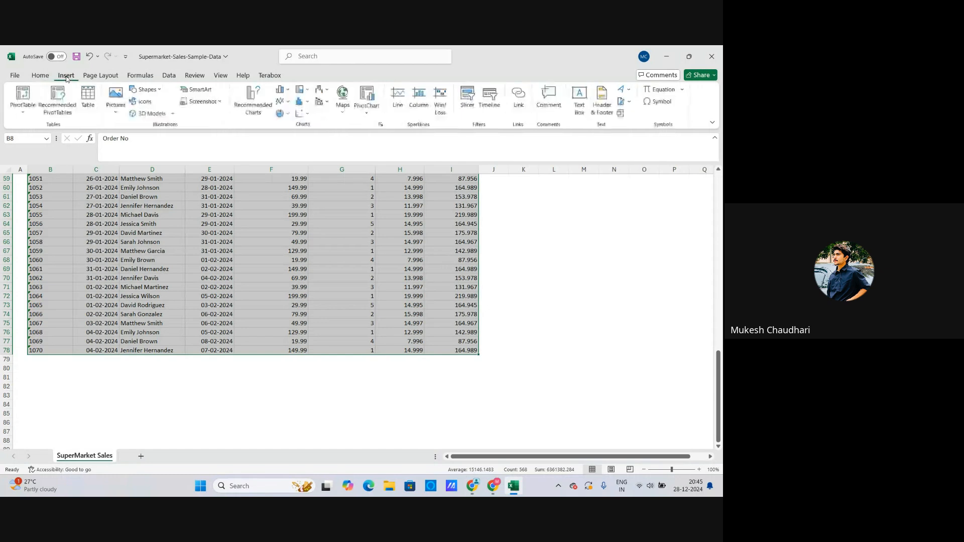
left_click(17, 106)
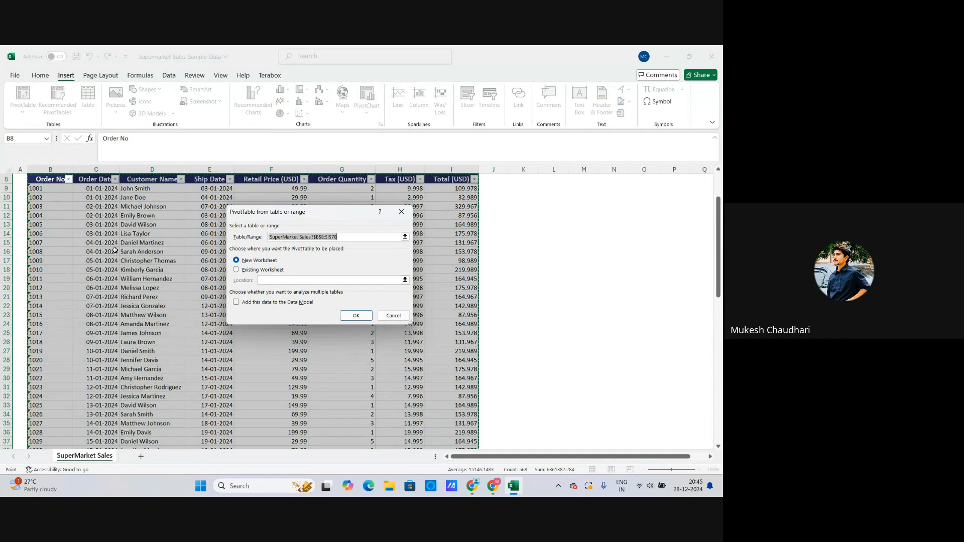
scroll(115, 250, "up", 1)
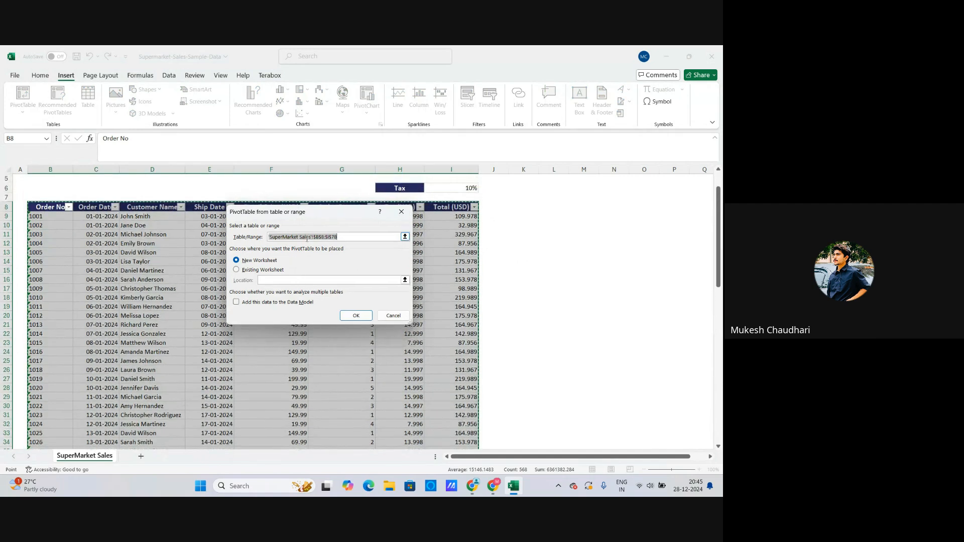
left_click(295, 238)
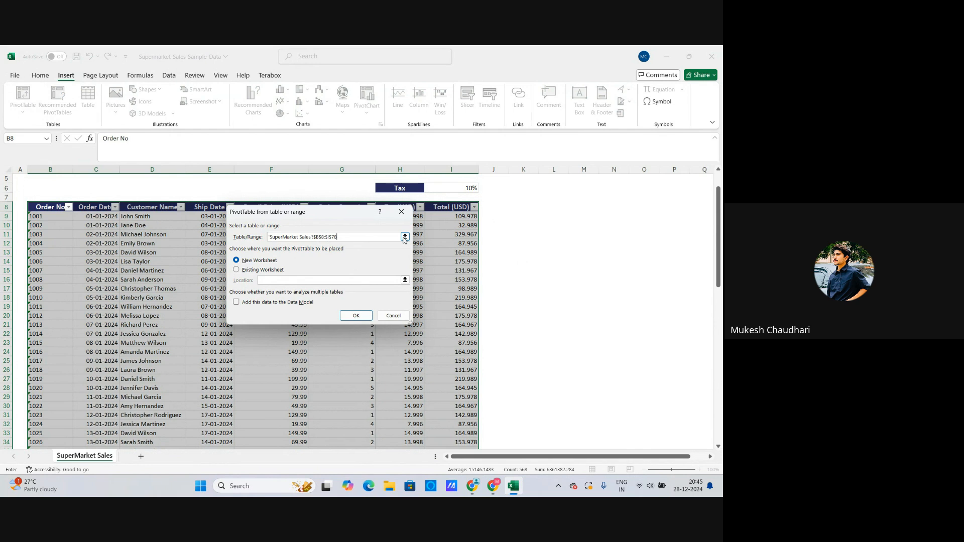
left_click(355, 318)
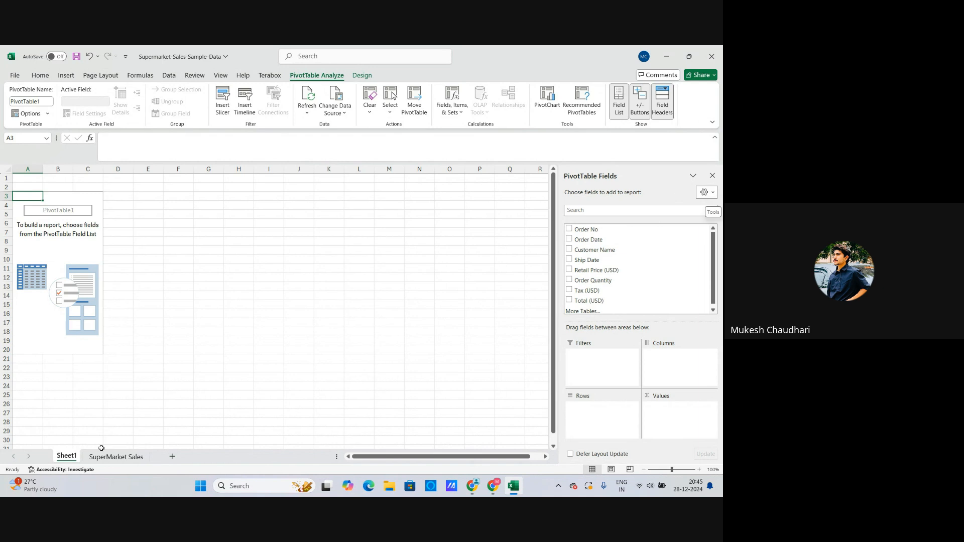
Delete the worksheet that holds the empty pivot table, confirming the deletion
right_click(63, 462)
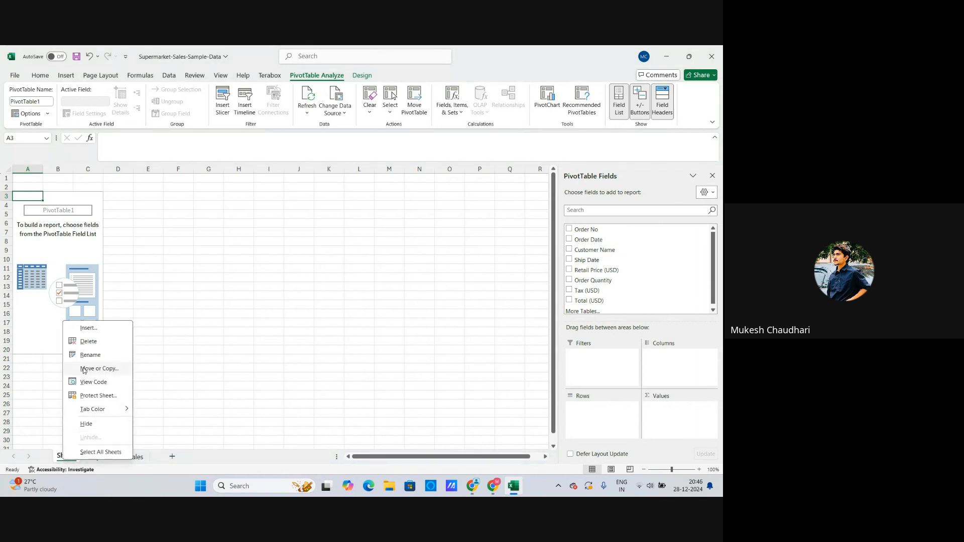
left_click(83, 342)
left_click(344, 293)
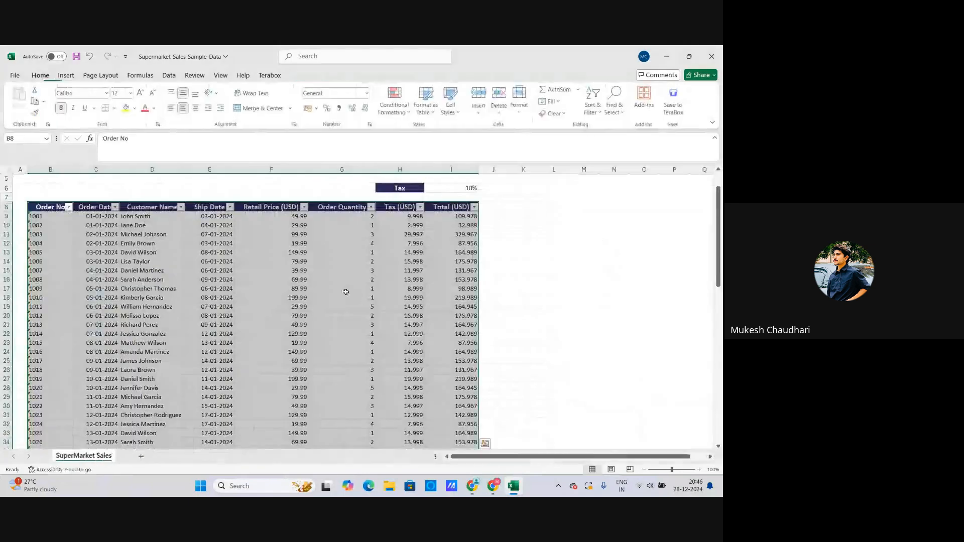
scroll(389, 364, "up", 2)
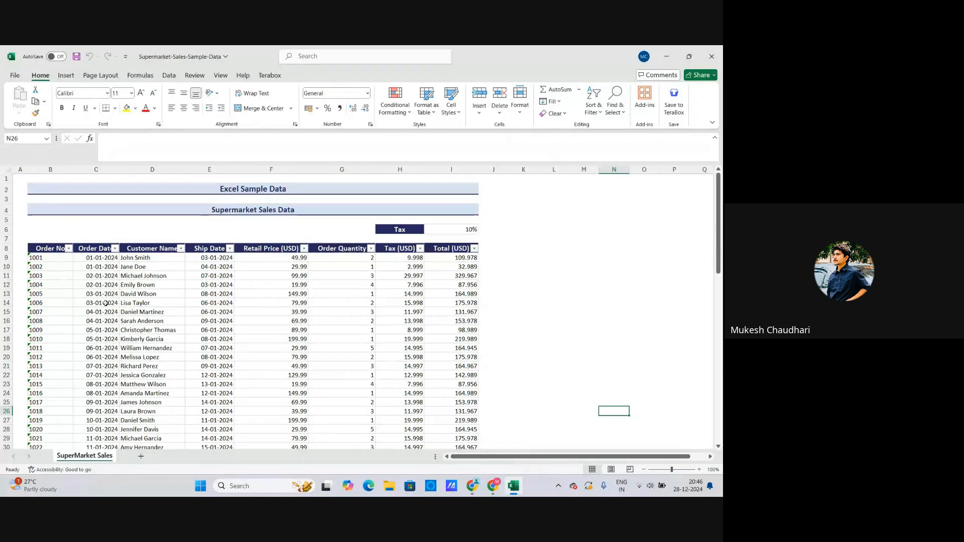
left_click(103, 258)
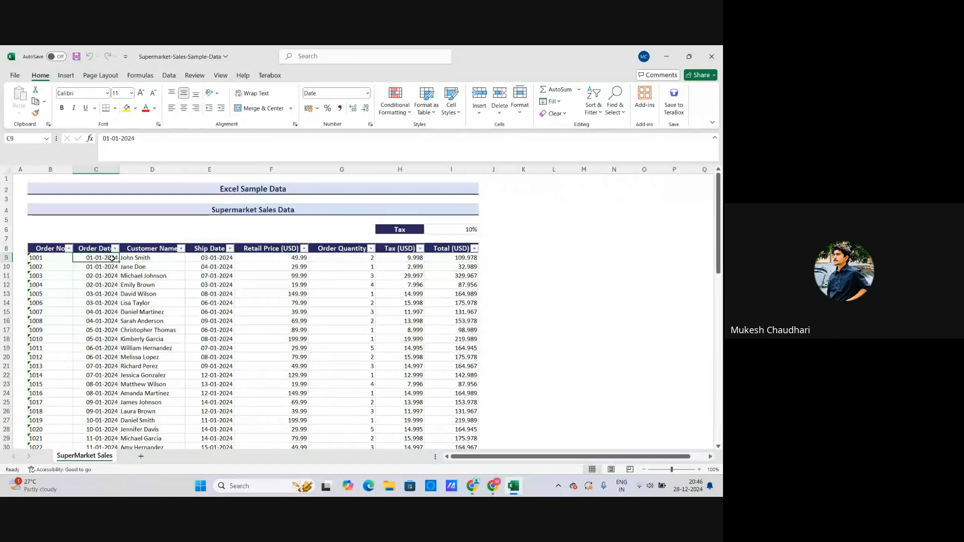
Switch to Google Drive and create a folder named Pivot tables inside the Excel folder
left_click(495, 488)
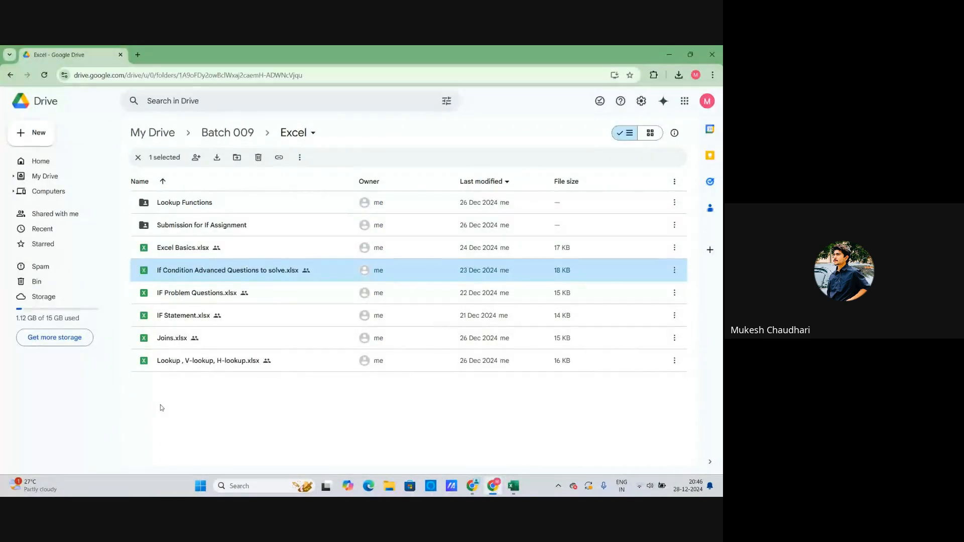
left_click(251, 407)
right_click(234, 416)
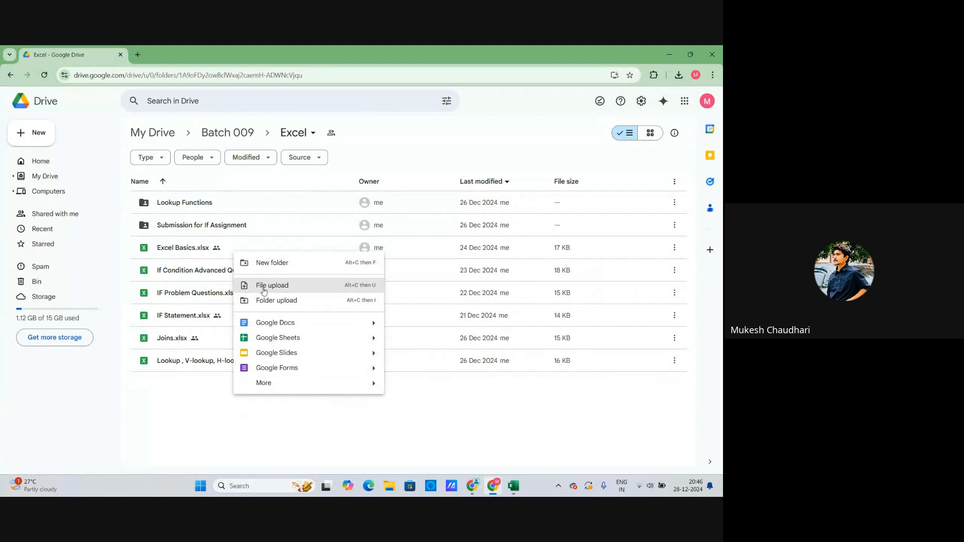
left_click(269, 262)
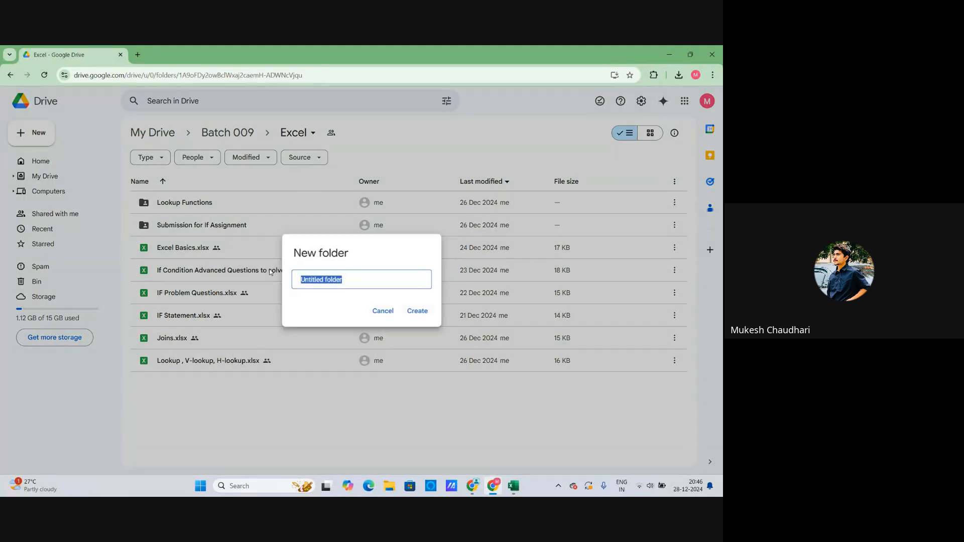
type("Pivots")
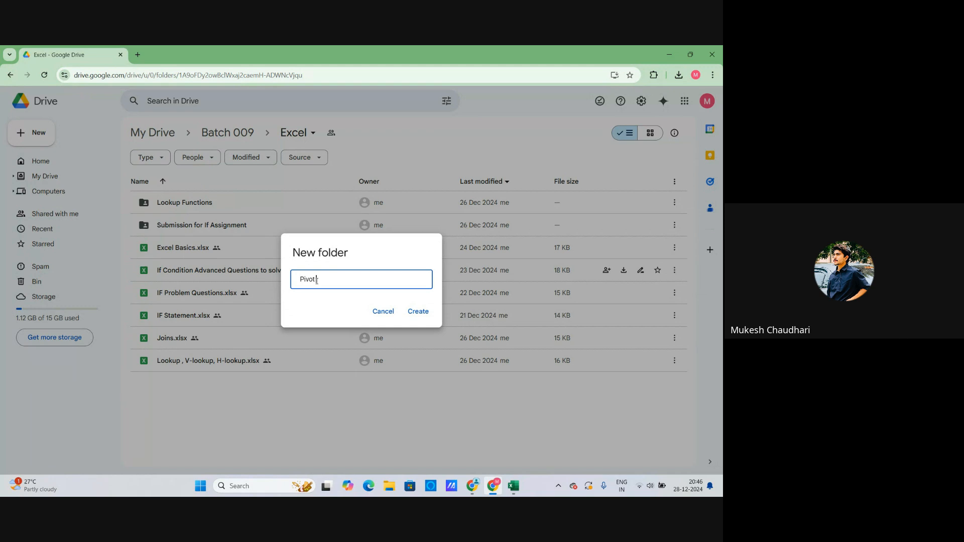
left_click(419, 312)
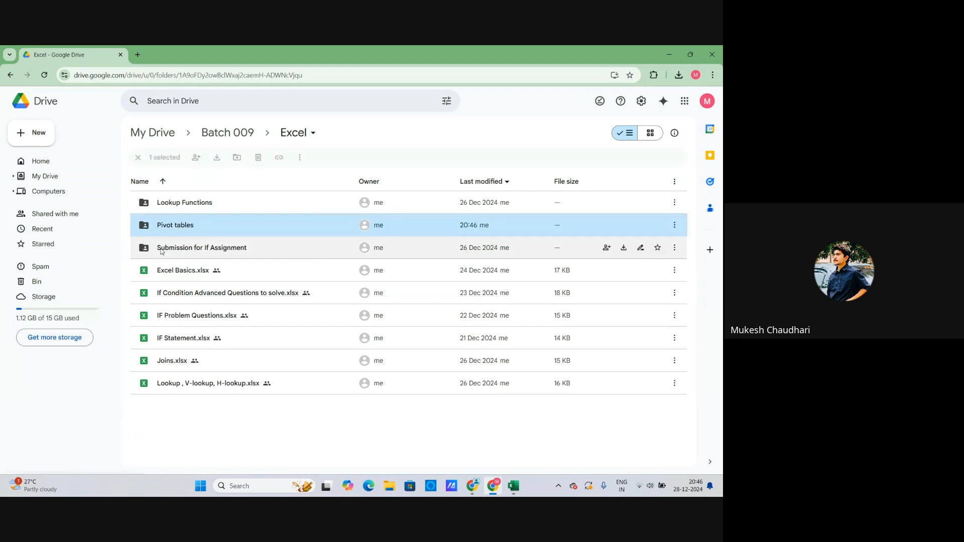
Open the Pivot tables folder and upload Supermarket-Sales-Sample-Data.xlsx into it
double_click(181, 226)
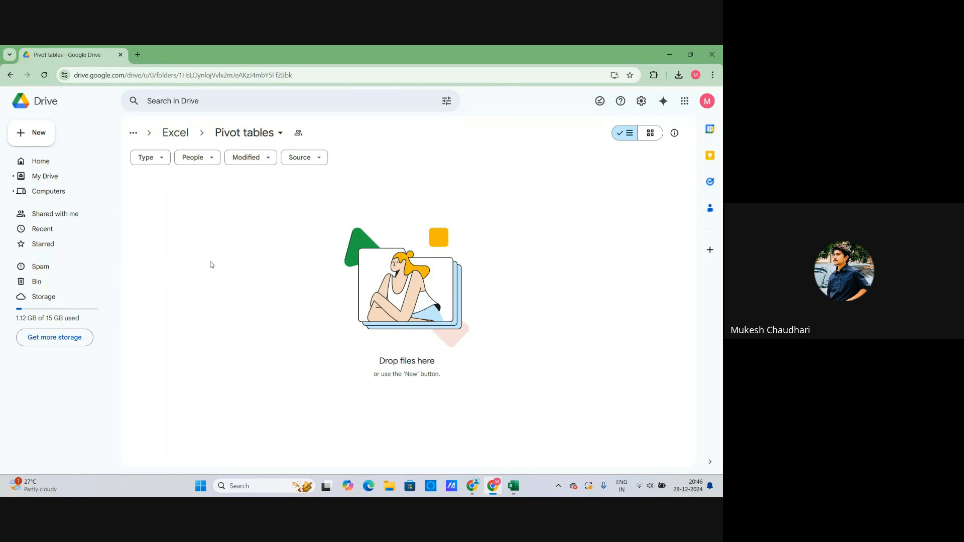
right_click(223, 239)
left_click(255, 266)
left_click(153, 184)
left_click(279, 254)
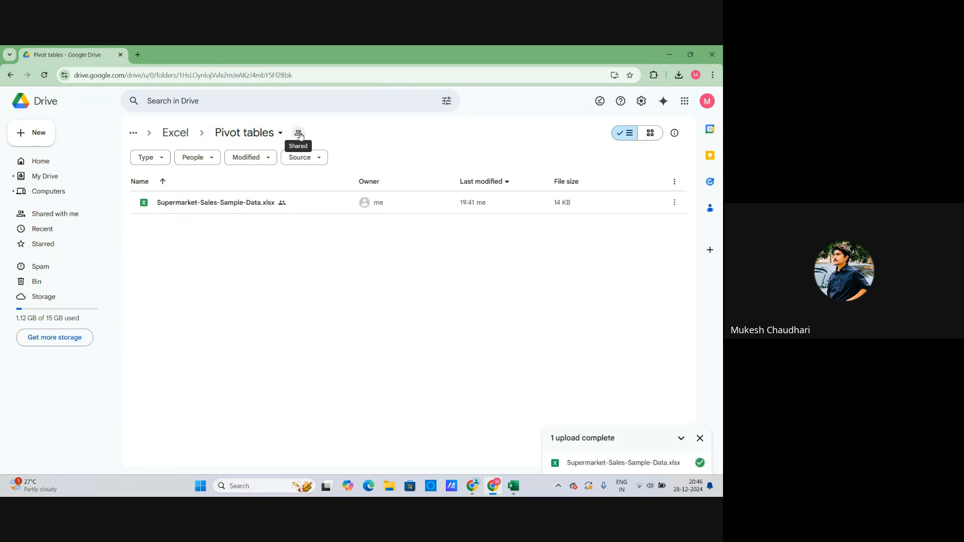
Check the general access role of the Pivot tables folder and copy its sharing link
left_click(298, 132)
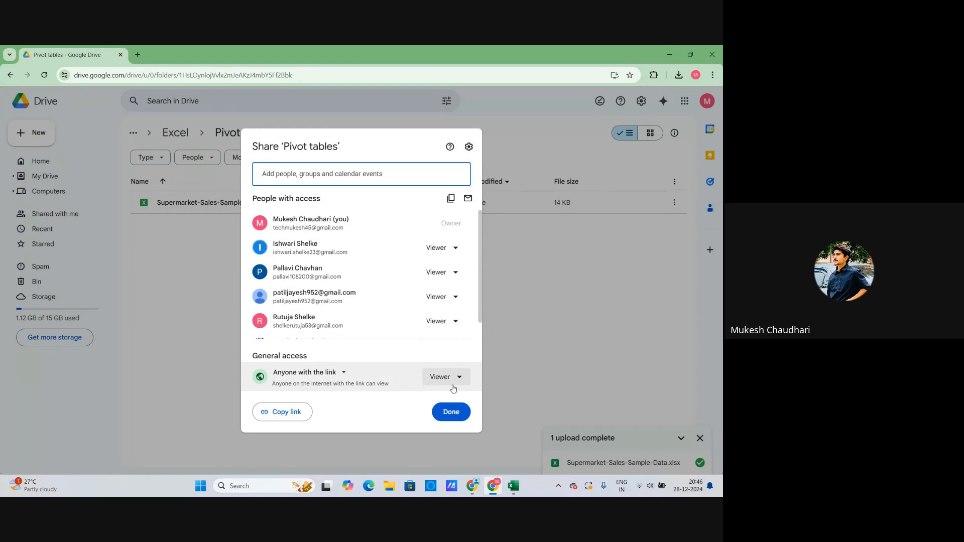
left_click(449, 382)
left_click(448, 382)
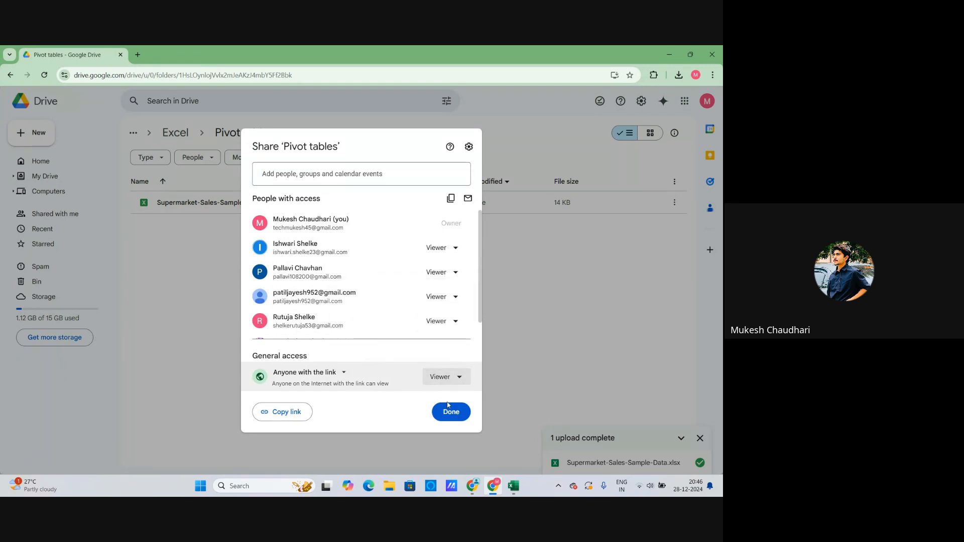
left_click(270, 409)
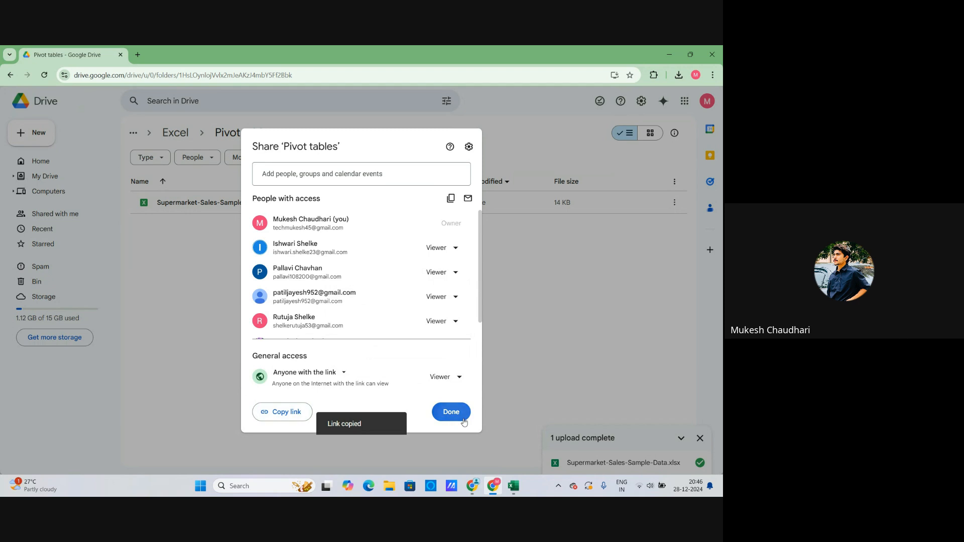
left_click(437, 412)
Switch to the Google Meet call, send the copied folder link in the in-call messages, and check the posted message
left_click(422, 432)
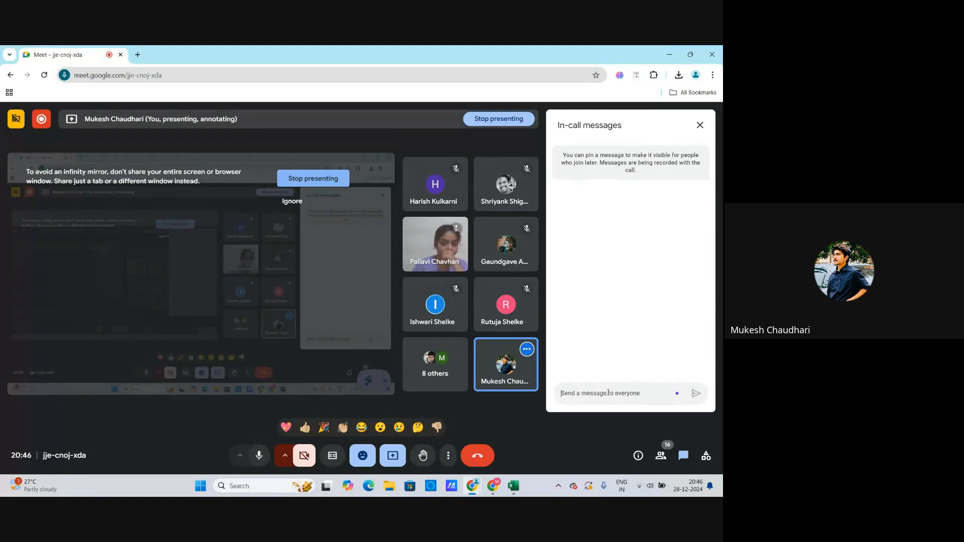
key("ctrl+v")
key("Return")
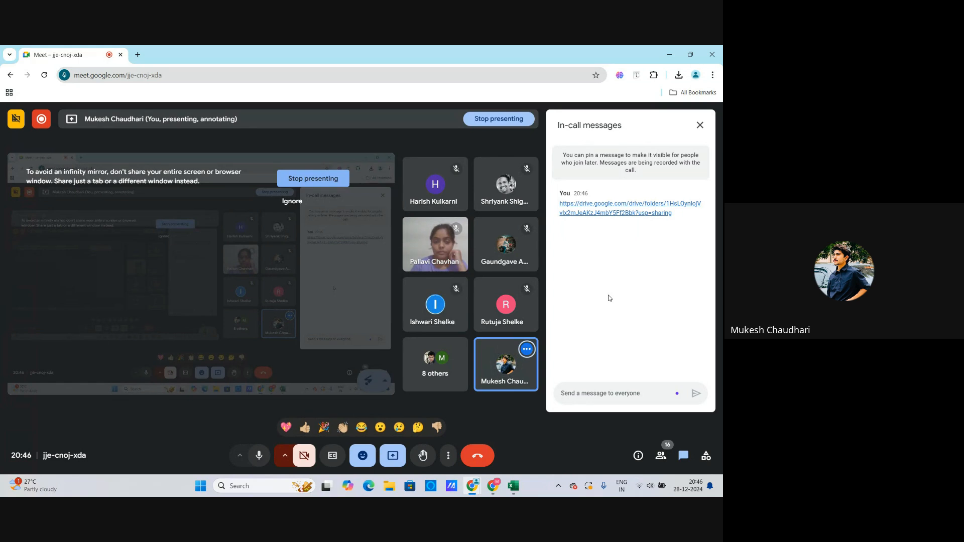
left_click(700, 125)
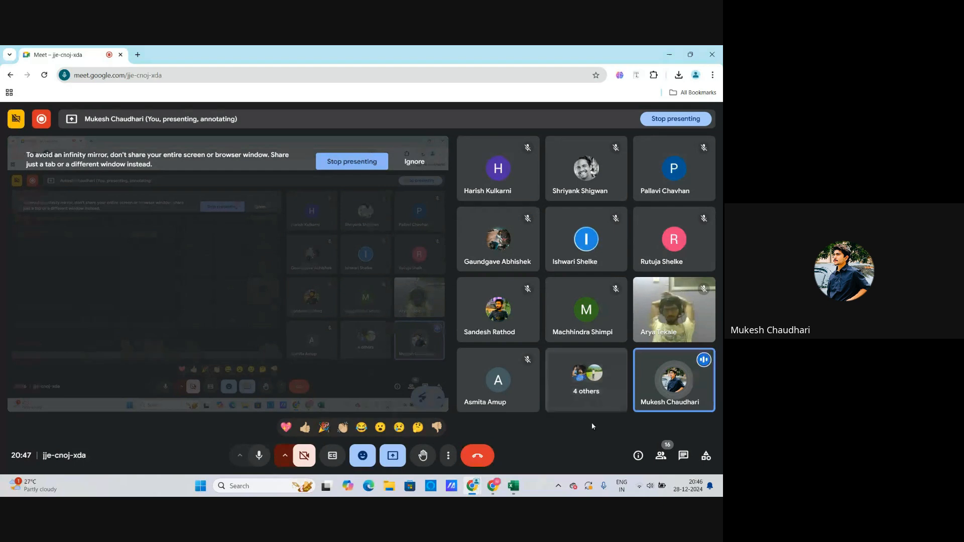
left_click(691, 456)
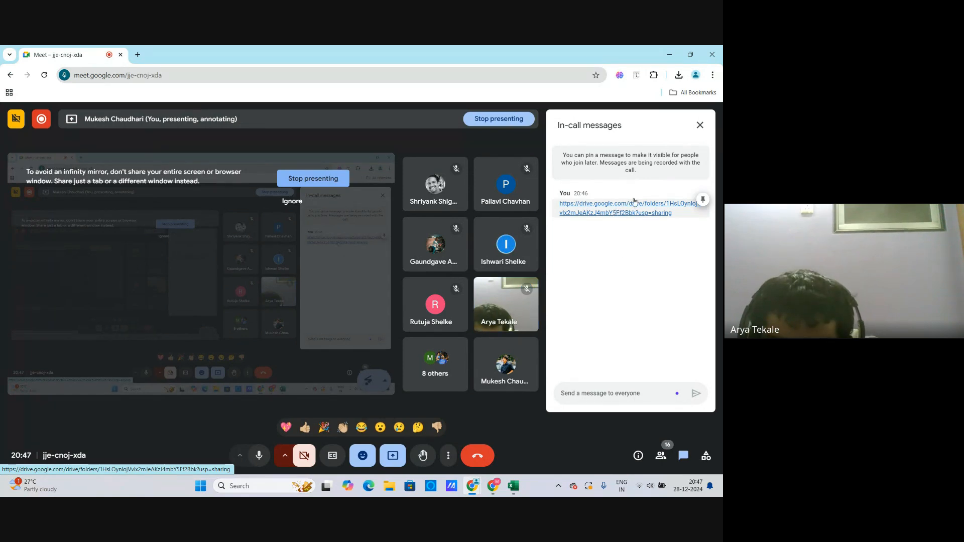
left_click(700, 125)
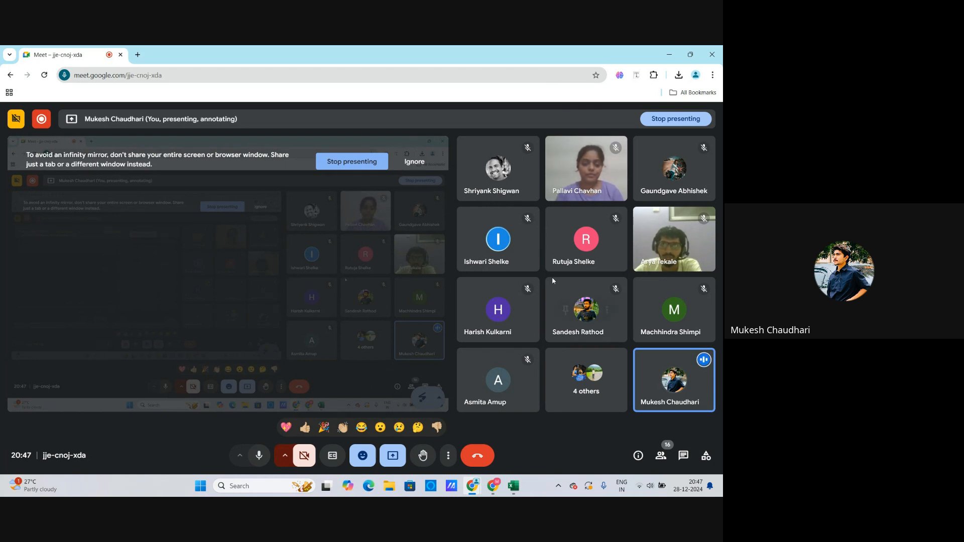
Return to Excel and start a new pivot table from a single Customer Name cell inside the sales table
left_click(511, 485)
left_click(230, 299)
left_click(517, 325)
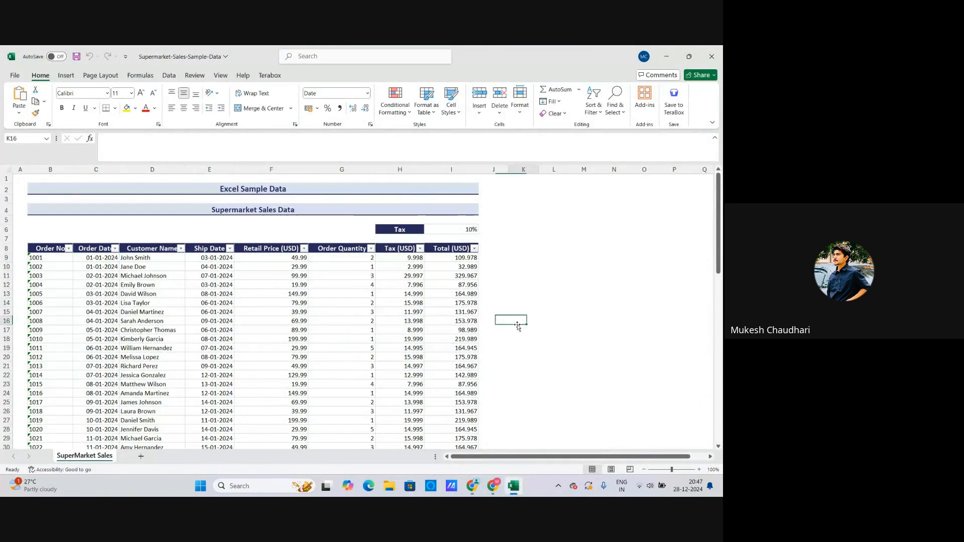
left_click(99, 258)
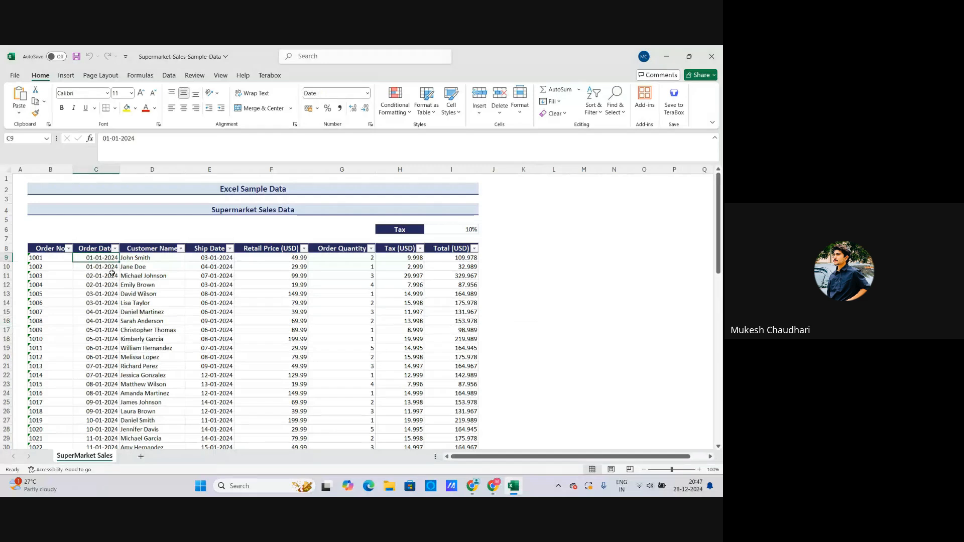
left_click(123, 285)
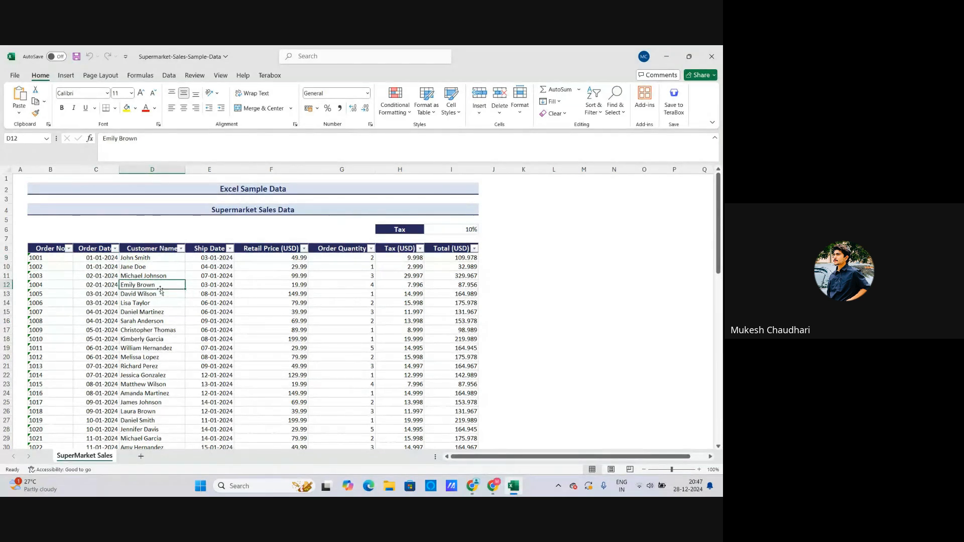
left_click(149, 303)
left_click(145, 277)
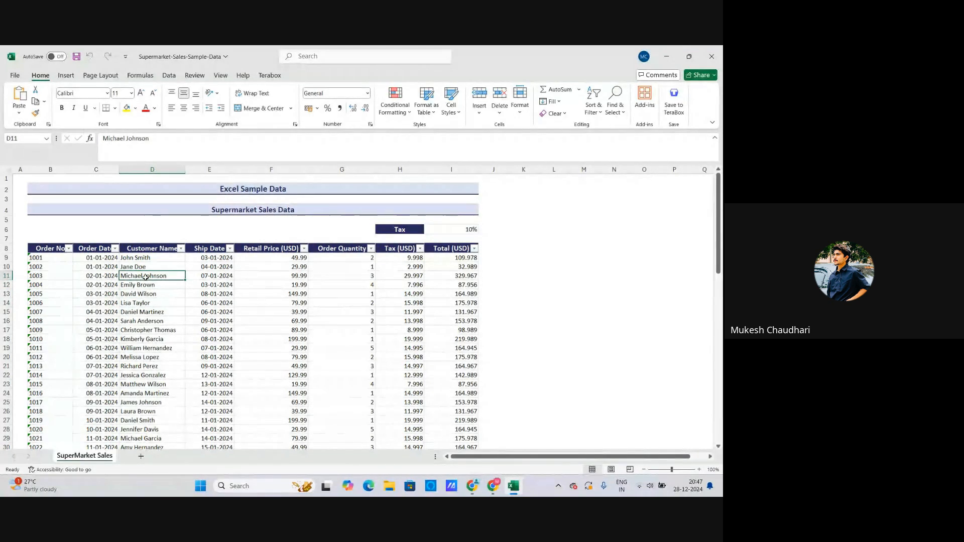
left_click(66, 75)
left_click(22, 95)
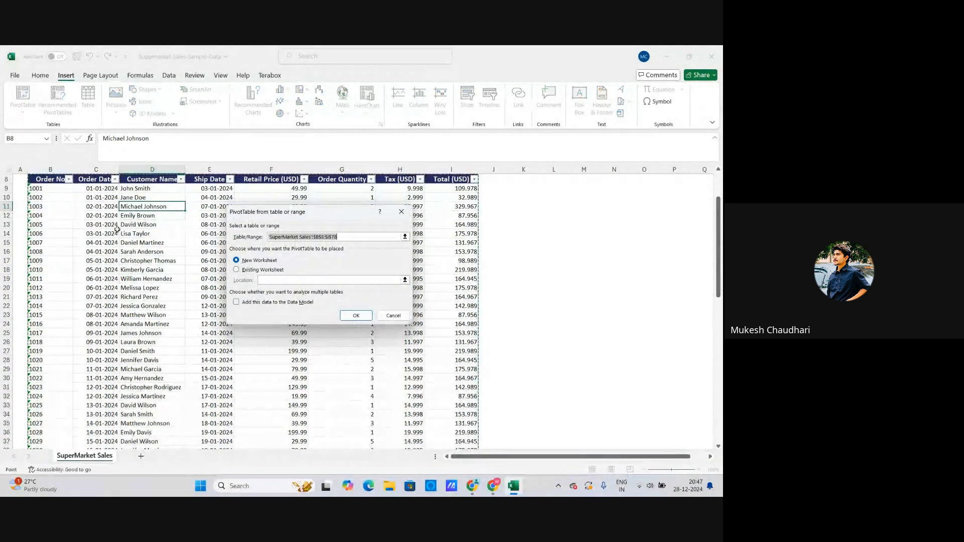
Examine the source range proposed for the pivot table, from the header row to the last sales record
scroll(85, 225, "up", 2)
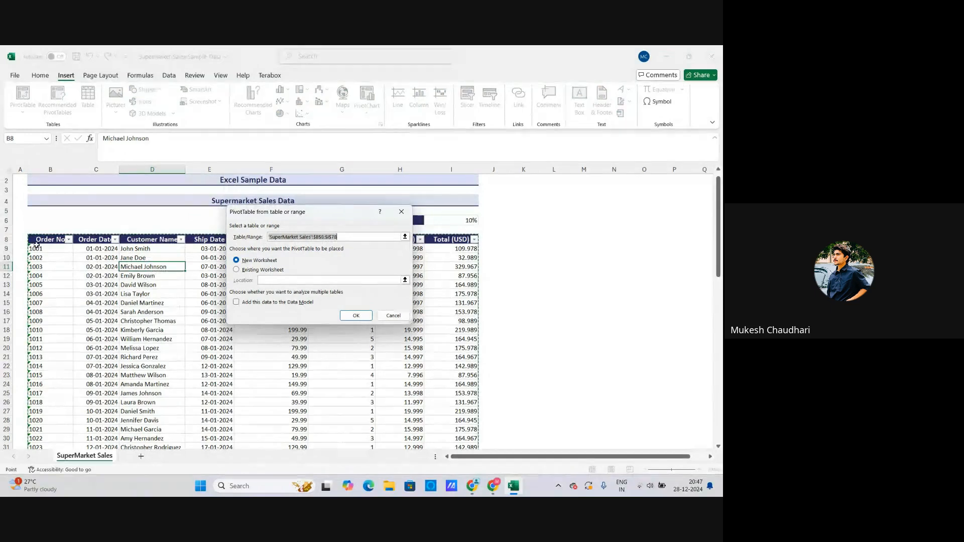
scroll(62, 260, "down", 19)
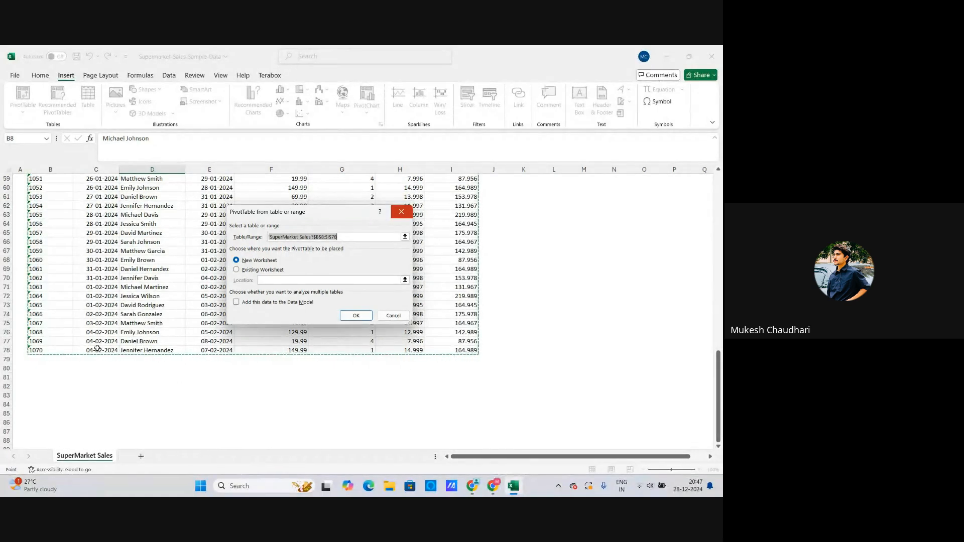
scroll(475, 341, "up", 4)
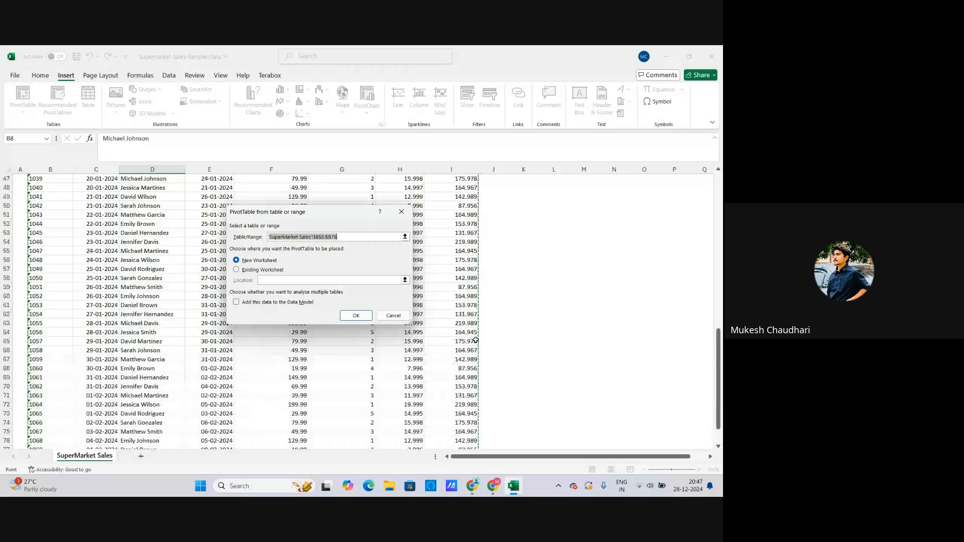
scroll(475, 341, "up", 15)
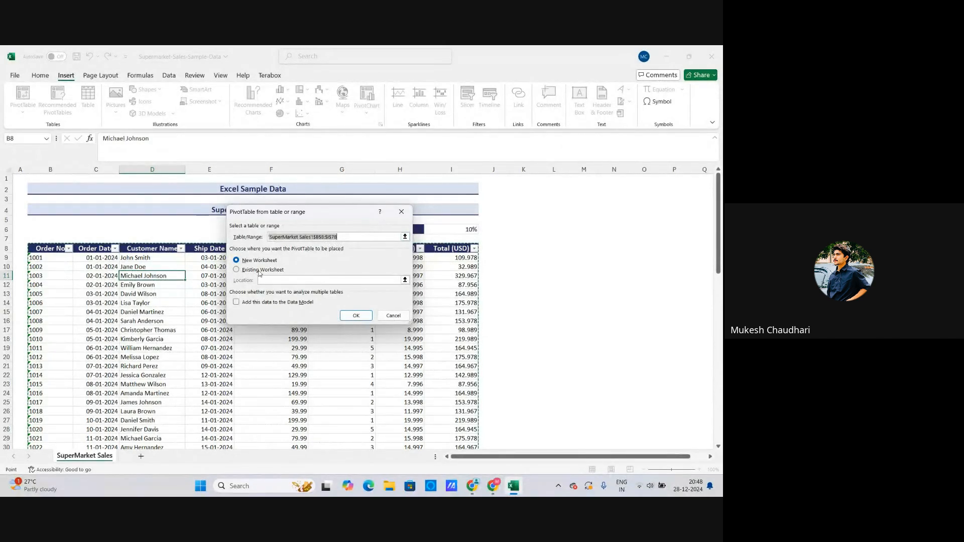
left_click(361, 237)
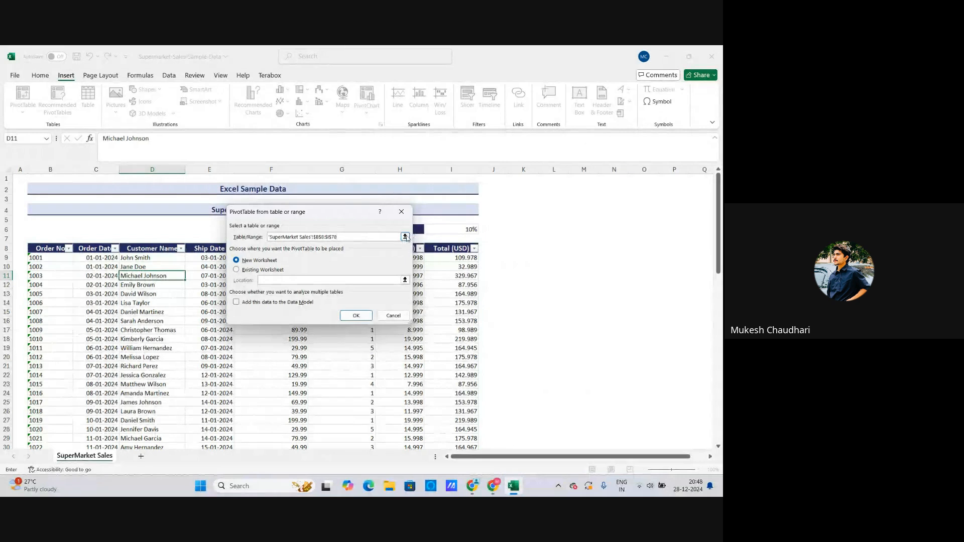
left_click(405, 237)
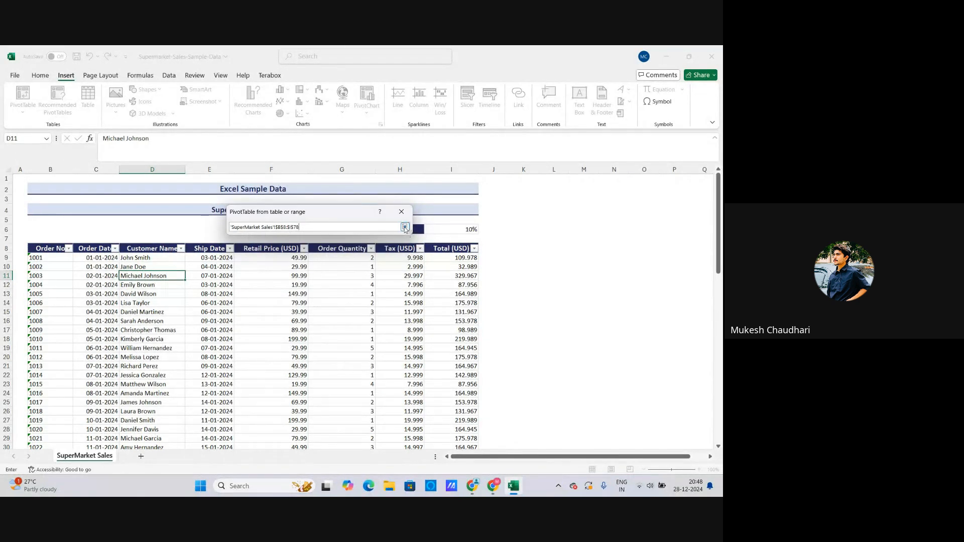
left_click(405, 227)
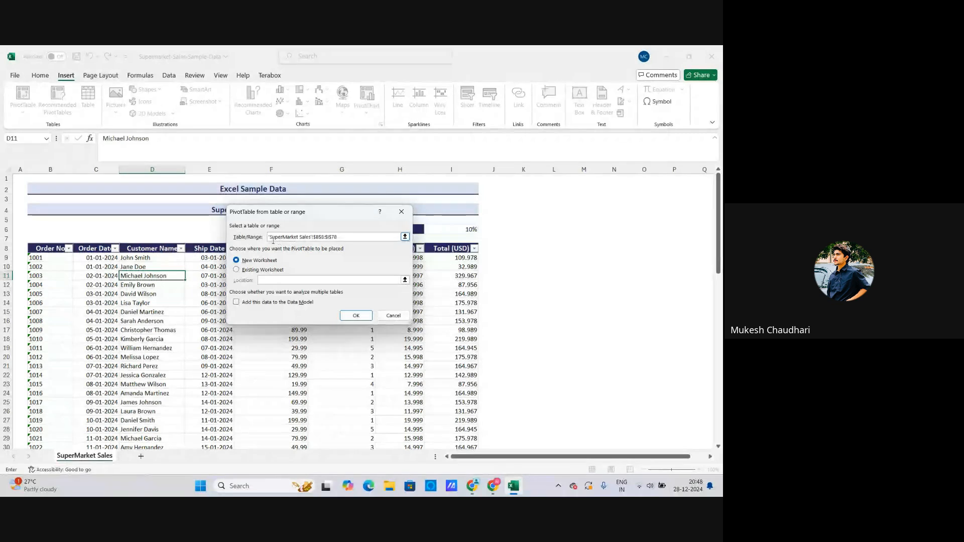
Clear the pivot table's source range and reselect the full sales table, 'SuperMarket Sales'!$B$8:$I$78, on the sheet
left_click_drag(327, 237, 299, 237)
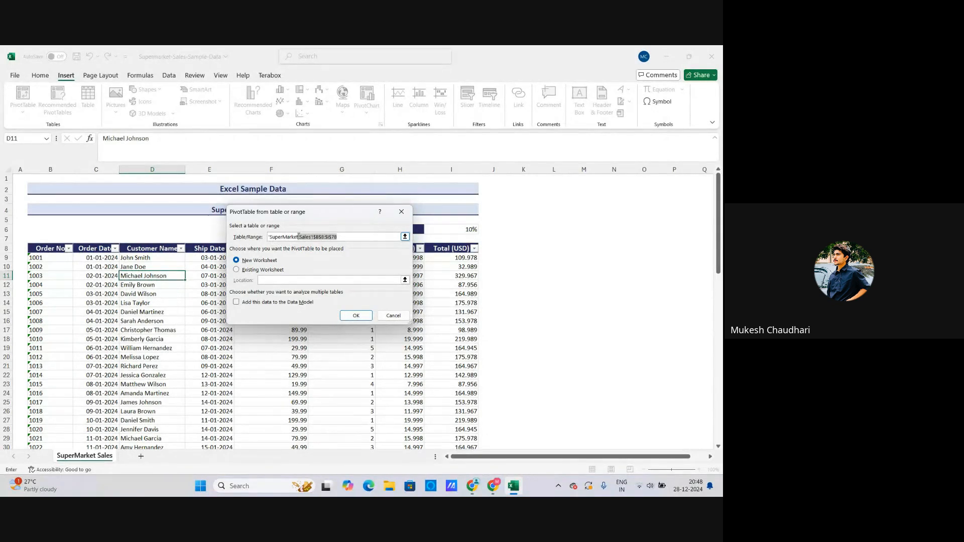
key("BackSpace")
key("BackSpace")
key("BackSpace")
key("BackSpace")
key("BackSpace")
key("BackSpace")
key("BackSpace")
key("BackSpace")
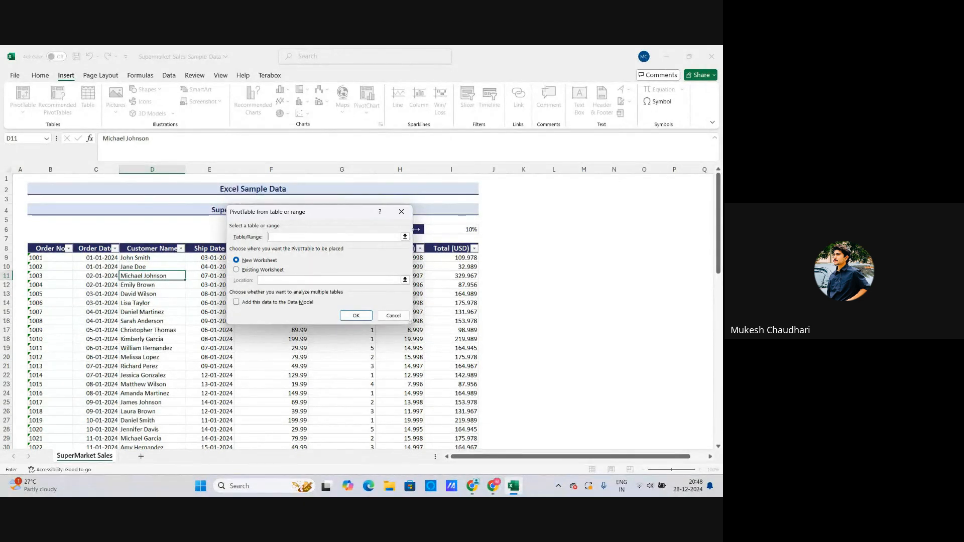
left_click(405, 238)
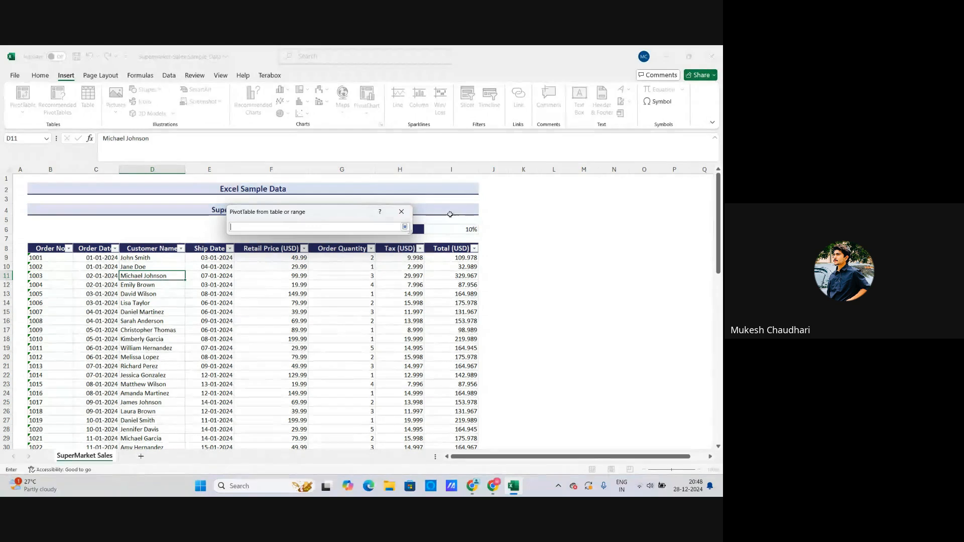
left_click(405, 228)
left_click_drag(32, 248, 454, 423)
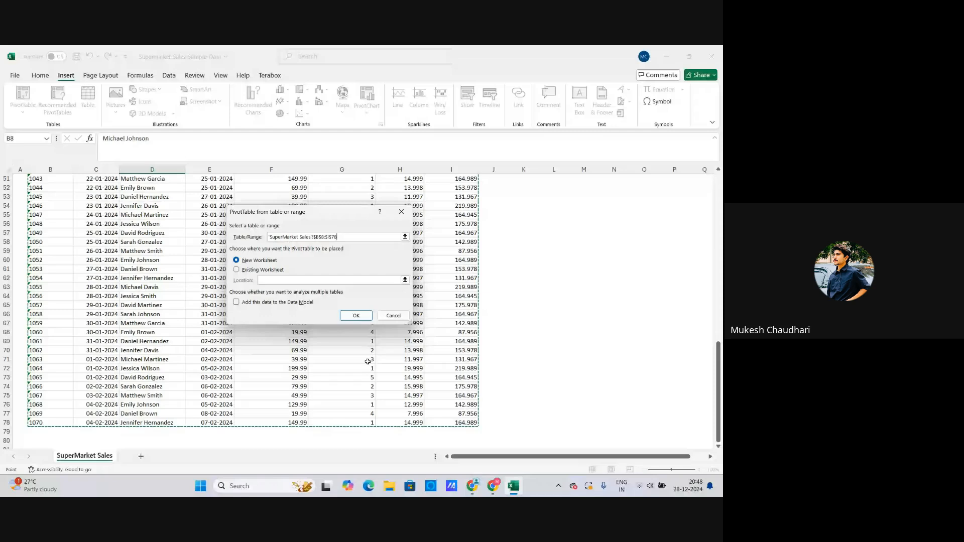
Create the pivot table on a new worksheet, then minimise Excel to show the Google Meet call
left_click(355, 316)
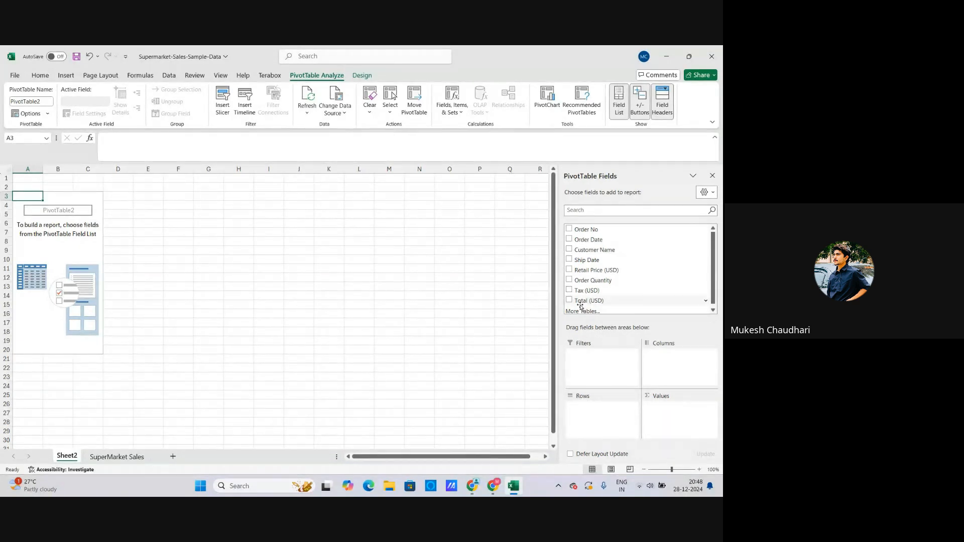
left_click(667, 57)
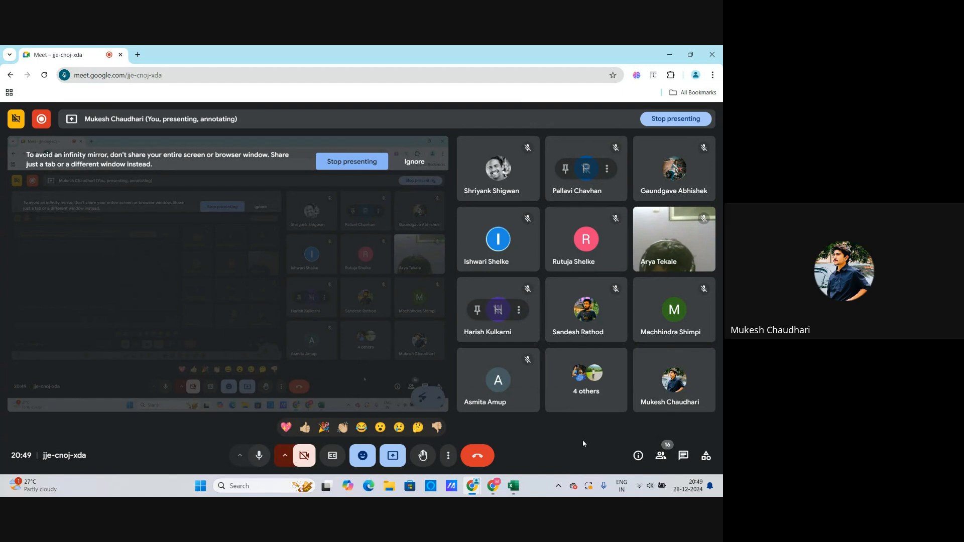
Switch back to Excel and delete Sheet2, the worksheet holding the empty pivot table, confirming the permanent deletion
mouse_move(511, 486)
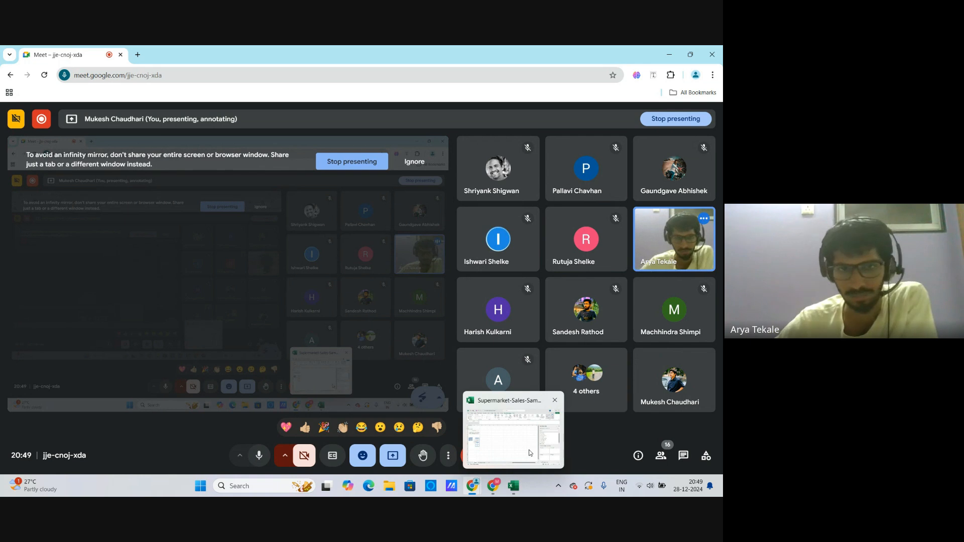
left_click(514, 486)
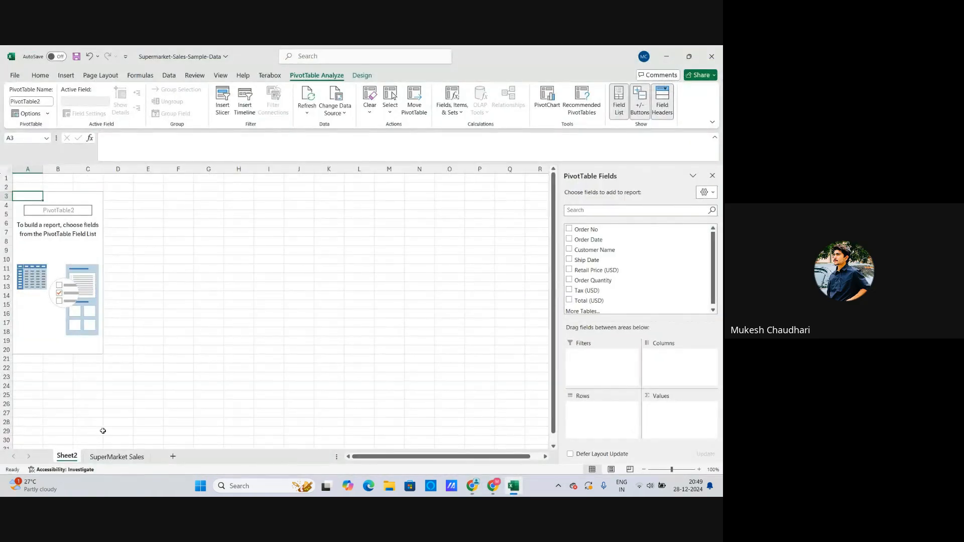
right_click(70, 463)
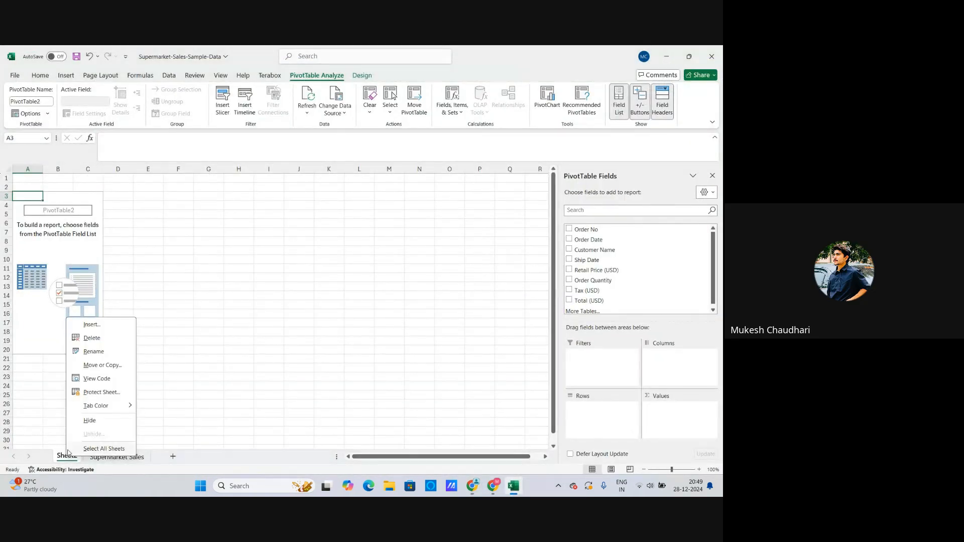
left_click(91, 336)
left_click(348, 290)
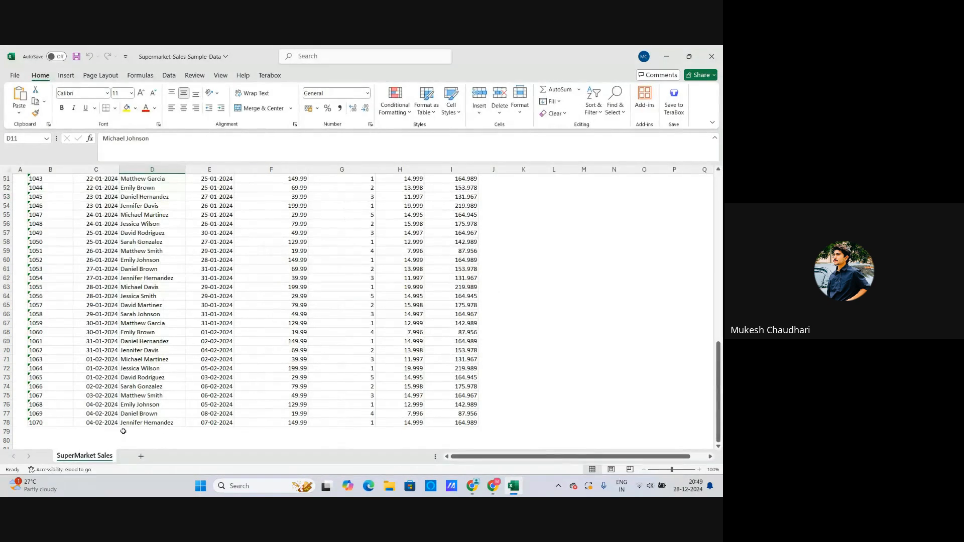
Try starting a pivot table from the empty cell D6 above the sales table, and cancel the setup
scroll(218, 411, "up", 10)
scroll(217, 410, "up", 2)
left_click(240, 319)
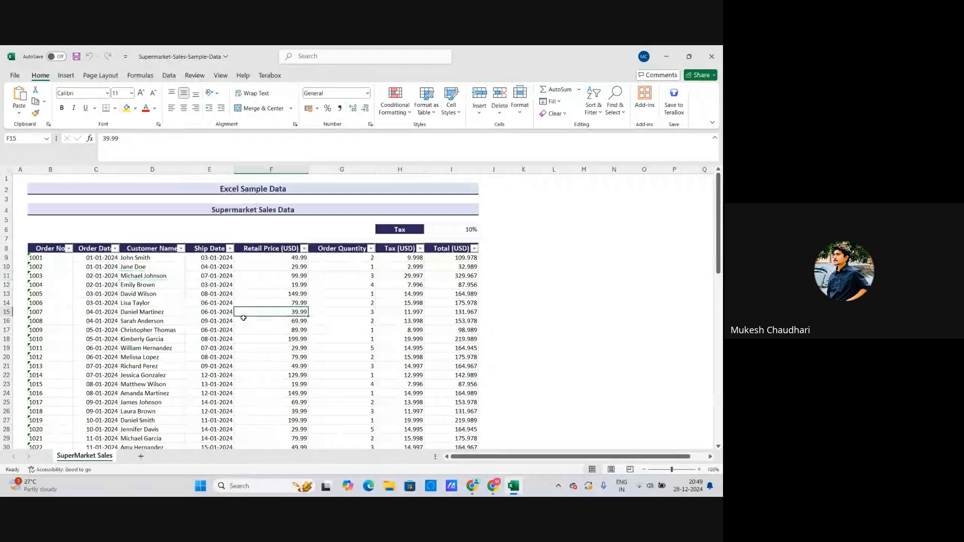
left_click(127, 267)
left_click(99, 268)
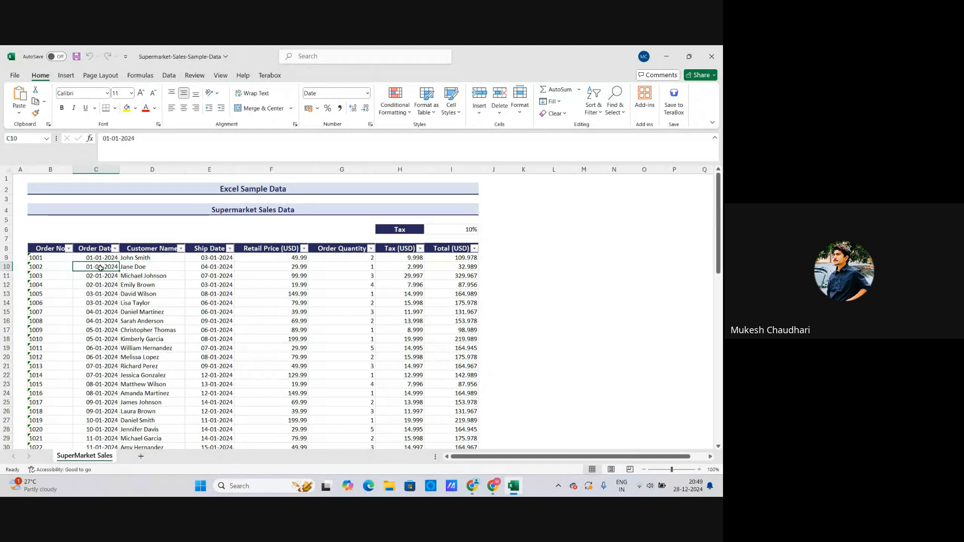
left_click(128, 274)
left_click(137, 267)
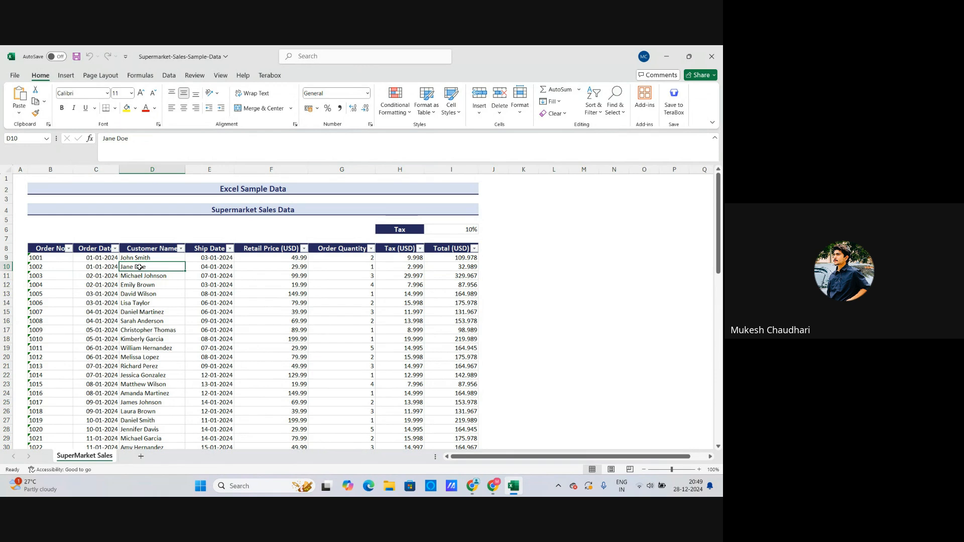
left_click(158, 228)
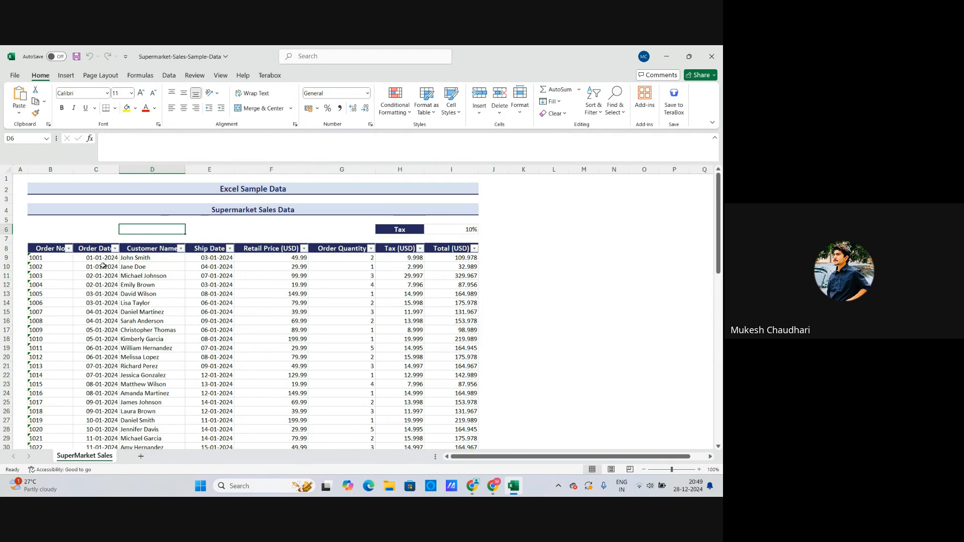
left_click(65, 75)
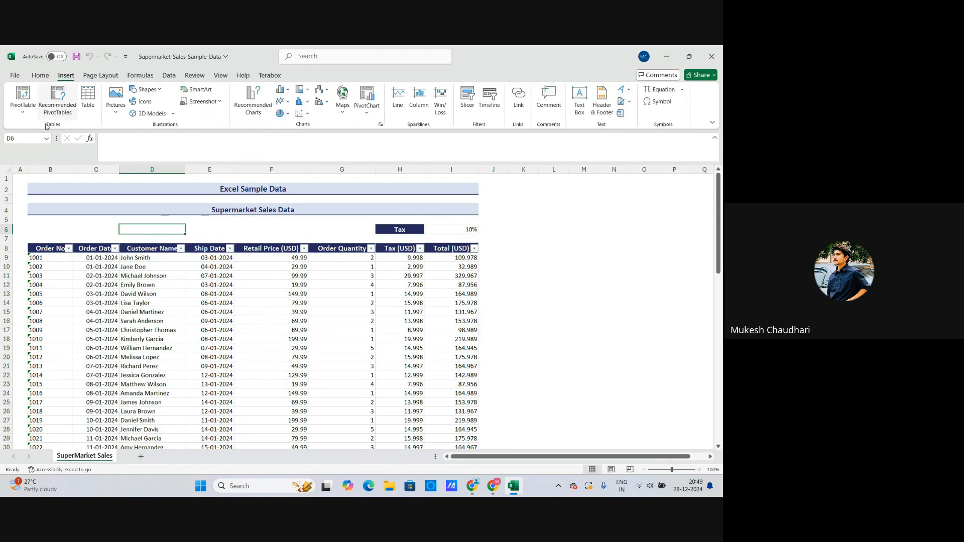
left_click(22, 98)
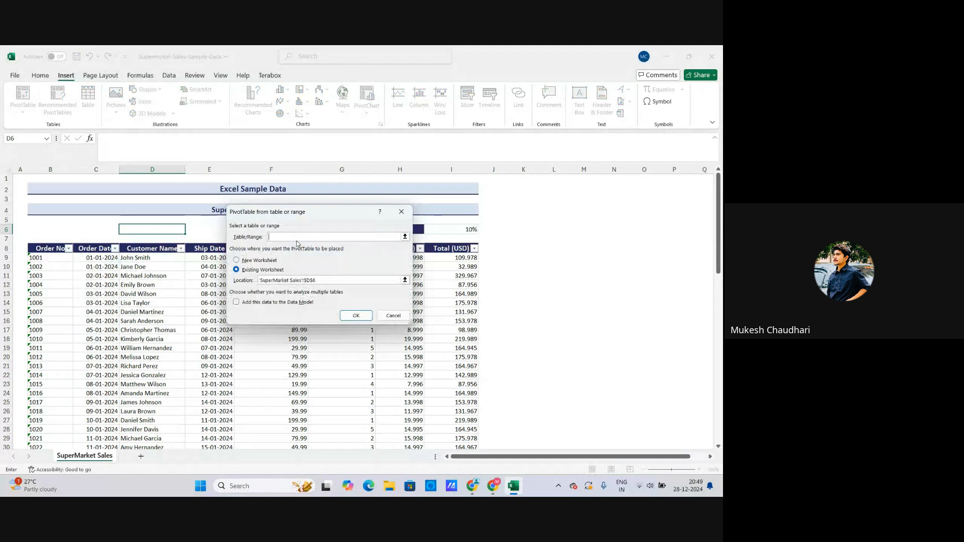
left_click(401, 212)
Start a pivot table from cell D10 inside the sales table and inspect the proposed source range
left_click(142, 268)
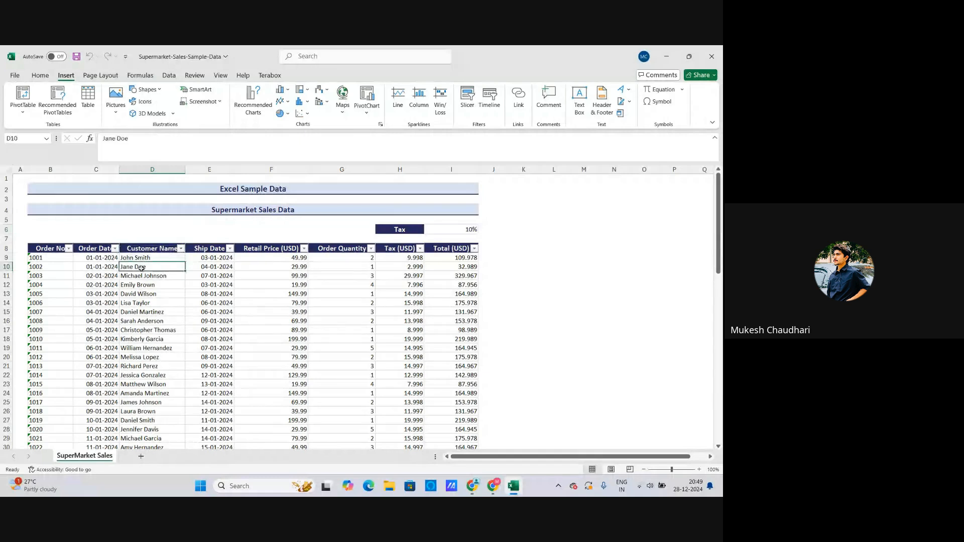
left_click(23, 96)
scroll(296, 257, "up", 2)
left_click(306, 237)
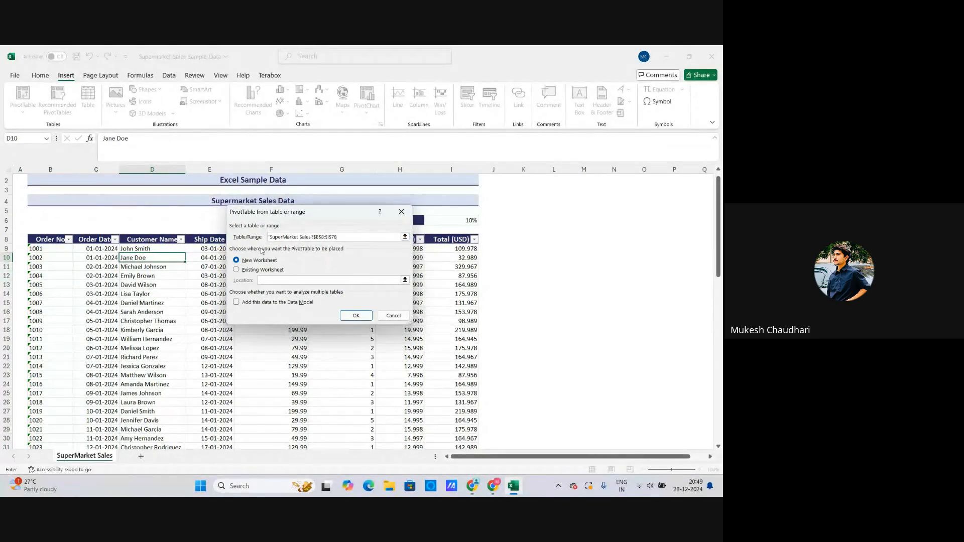
left_click(359, 239)
Switch to the Google Meet call and stop presenting the screen
mouse_move(472, 486)
left_click(426, 439)
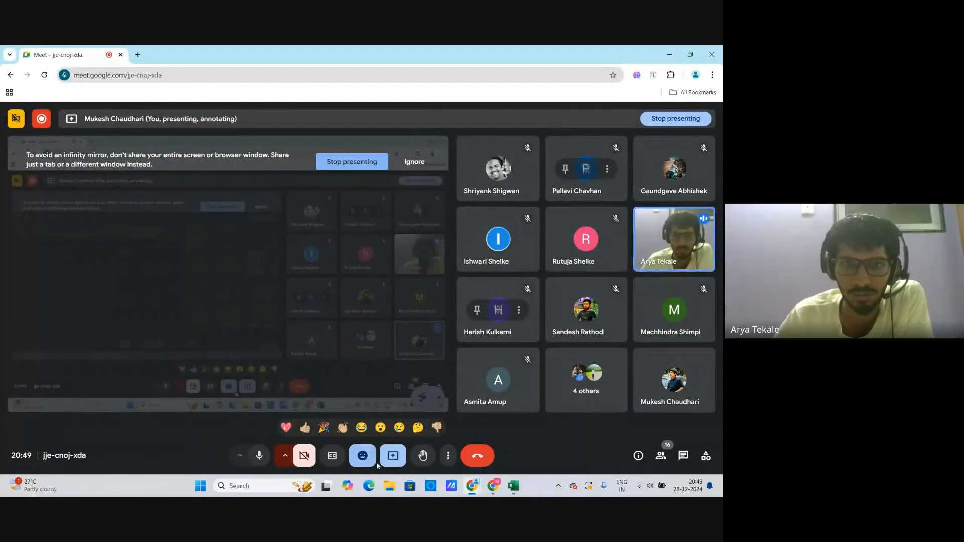
left_click(393, 455)
left_click(431, 426)
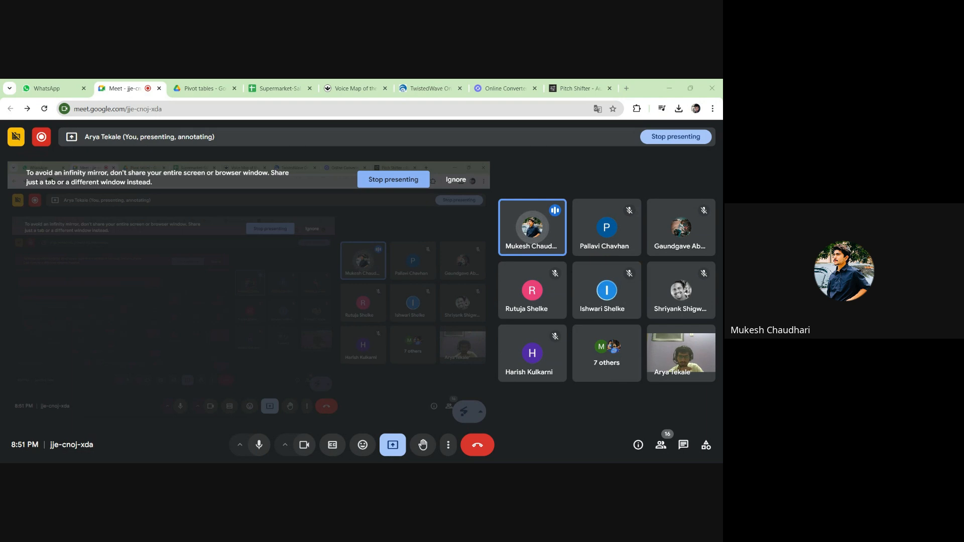
Switch to the Supermarket-Sales-Sample-Data workbook in Excel and enable editing to leave Protected View
key("alt+Tab")
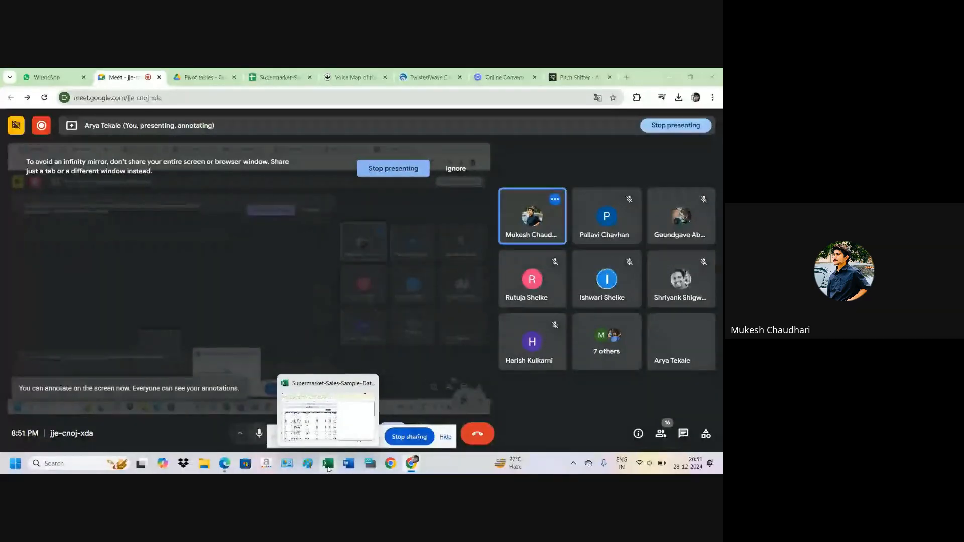
left_click(328, 465)
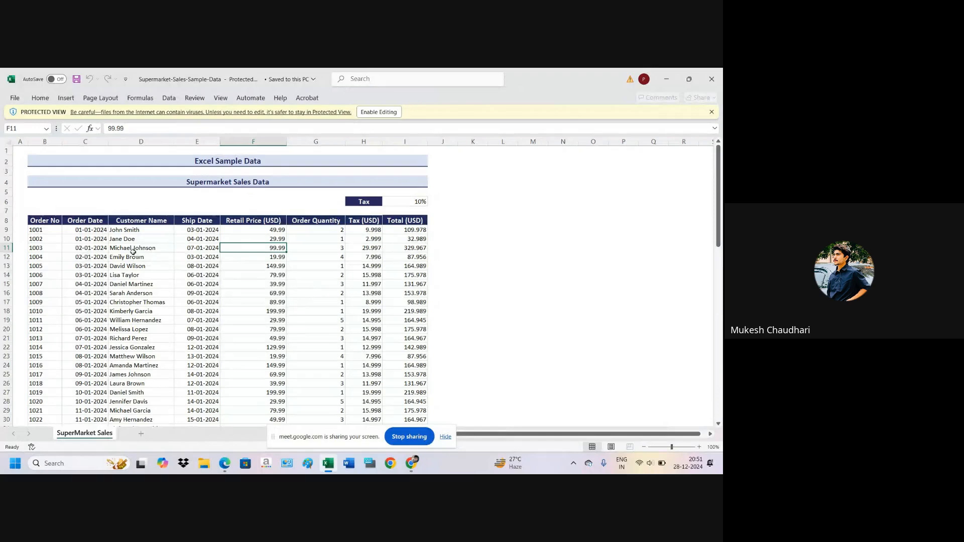
left_click(80, 240)
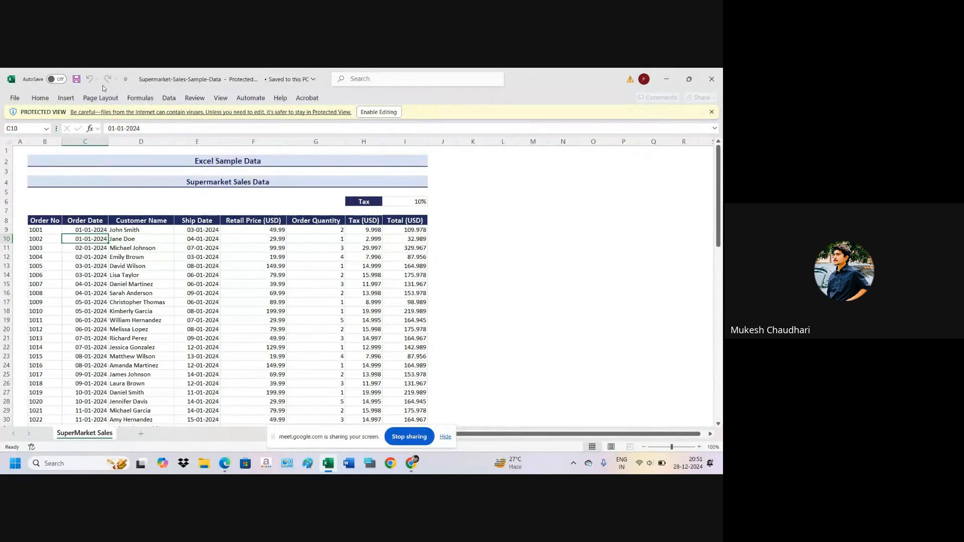
left_click(65, 98)
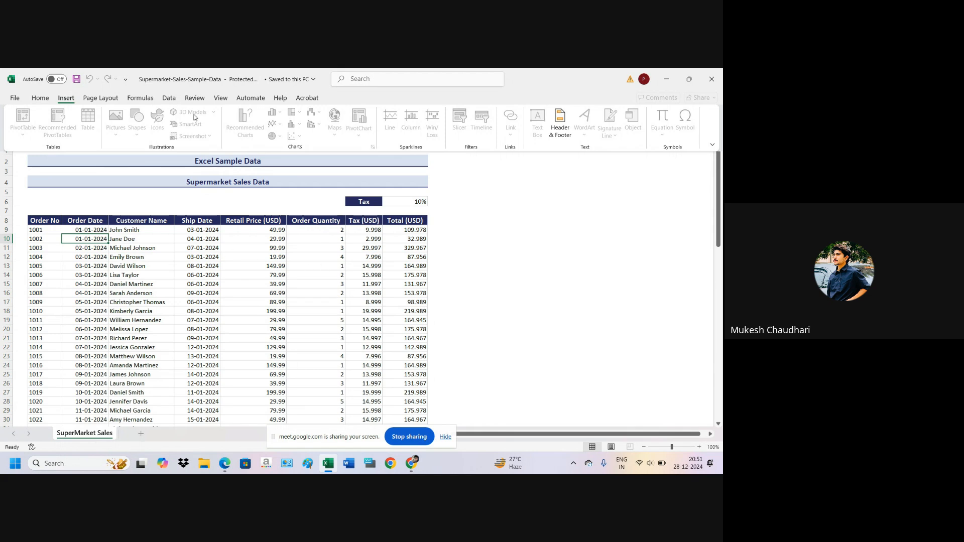
left_click(172, 264)
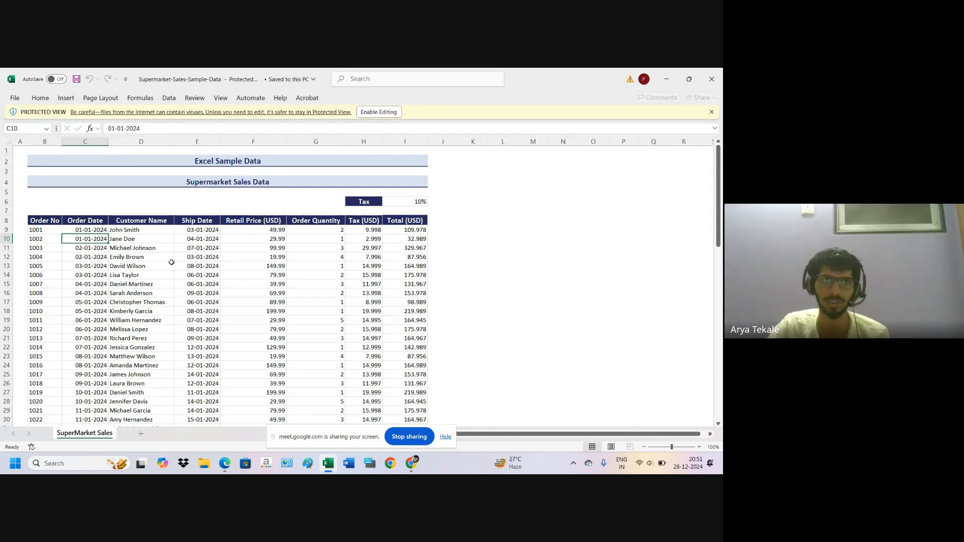
left_click(131, 246)
left_click(41, 98)
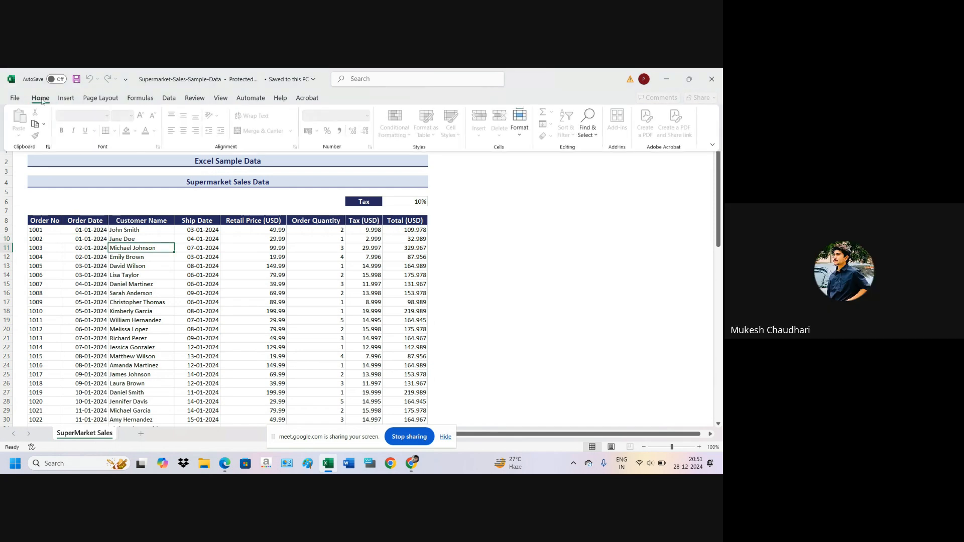
left_click(149, 276)
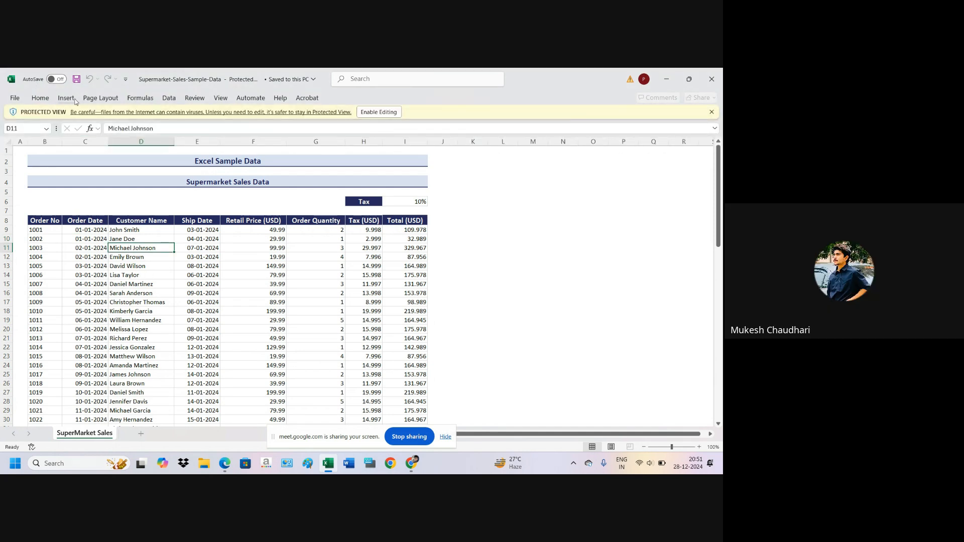
left_click(377, 112)
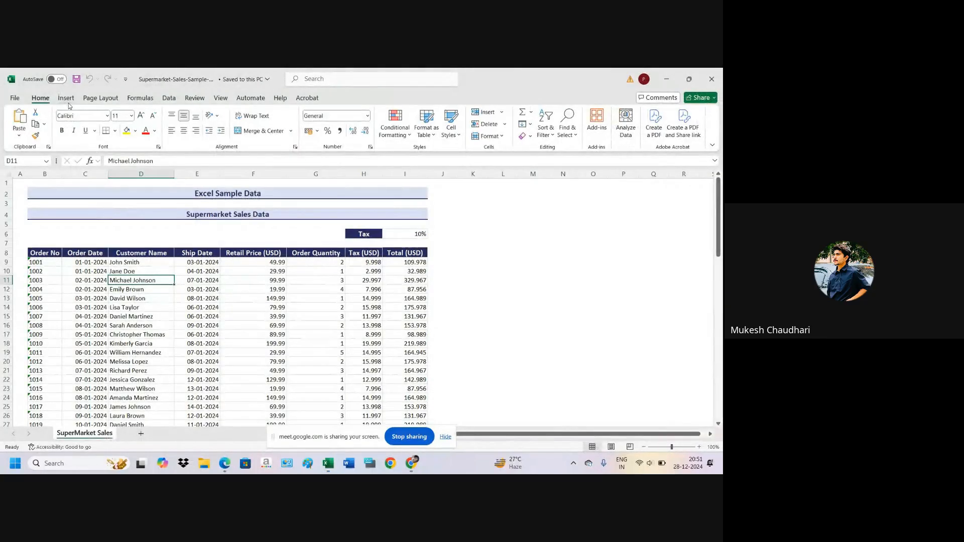
left_click(68, 100)
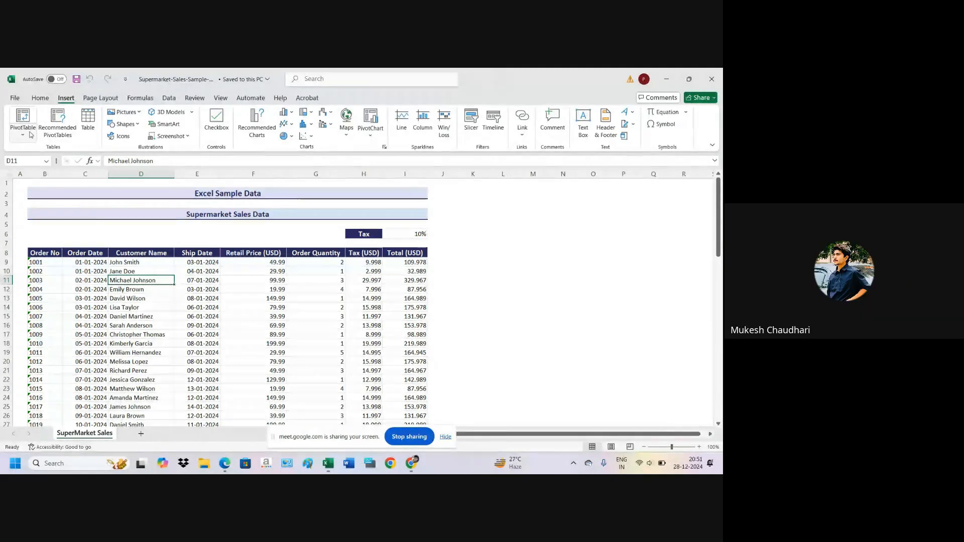
left_click(31, 135)
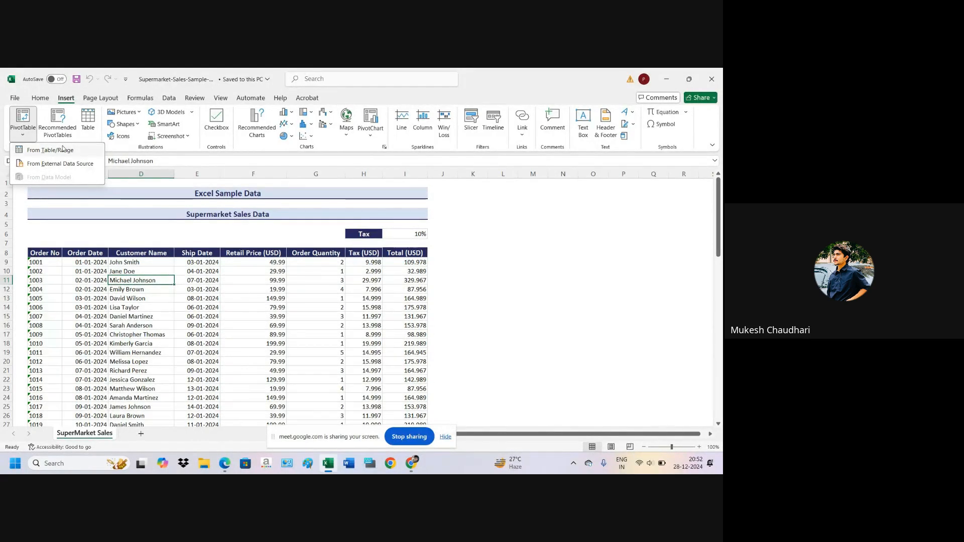
left_click(46, 254)
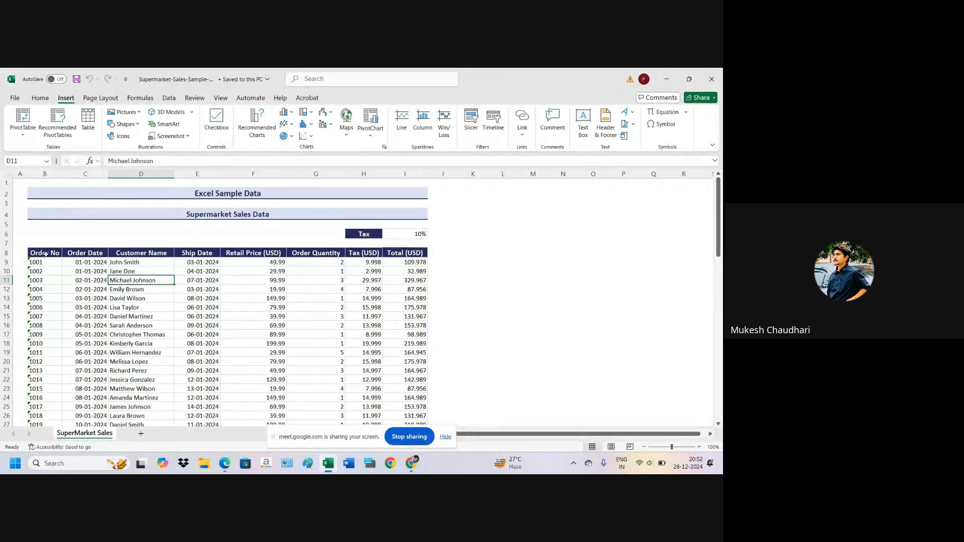
Select the sales table's header row, B8:I8, from Order No to Total (USD), and turn on filtering
left_click(46, 254)
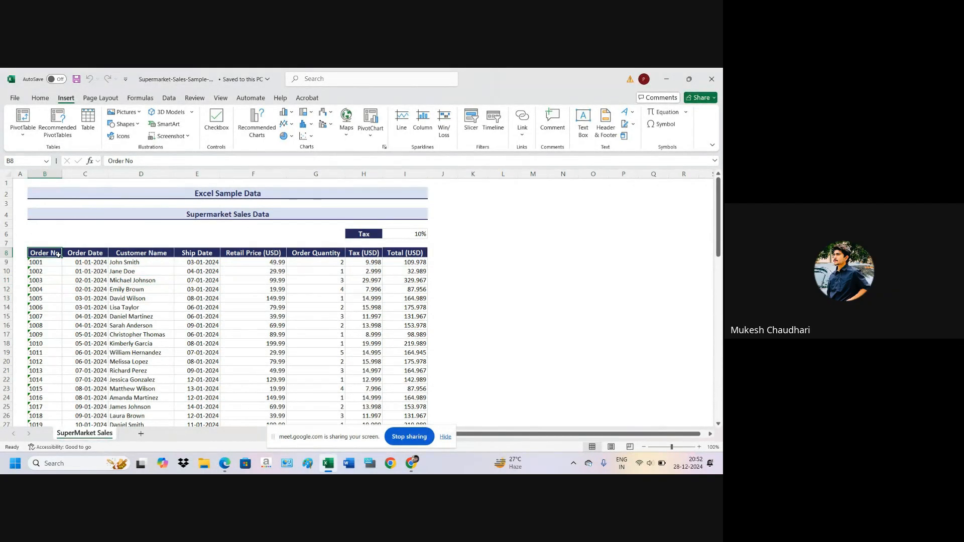
mouse_move(60, 256)
left_mouse_down()
mouse_move(79, 255)
mouse_move(57, 254)
left_mouse_up()
left_click_drag(49, 254, 402, 254)
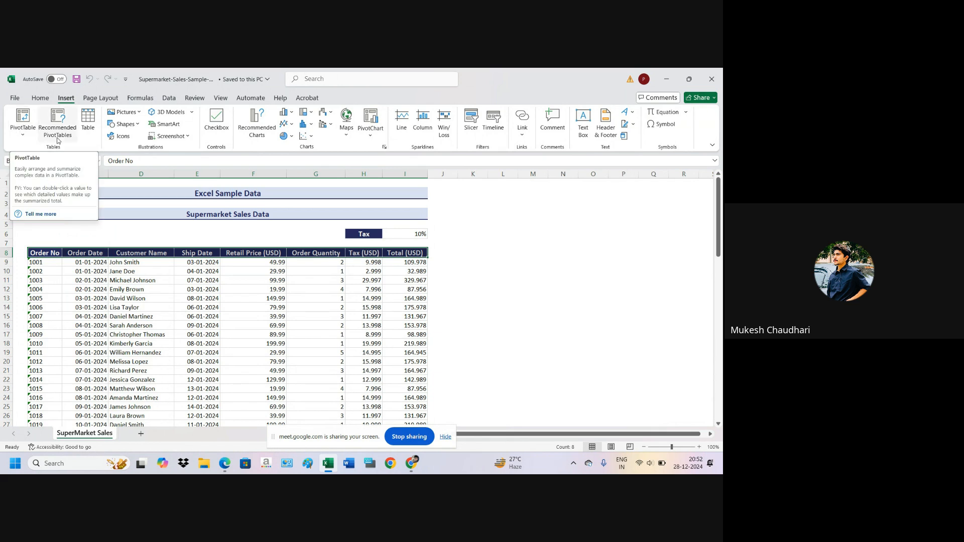
left_click(39, 100)
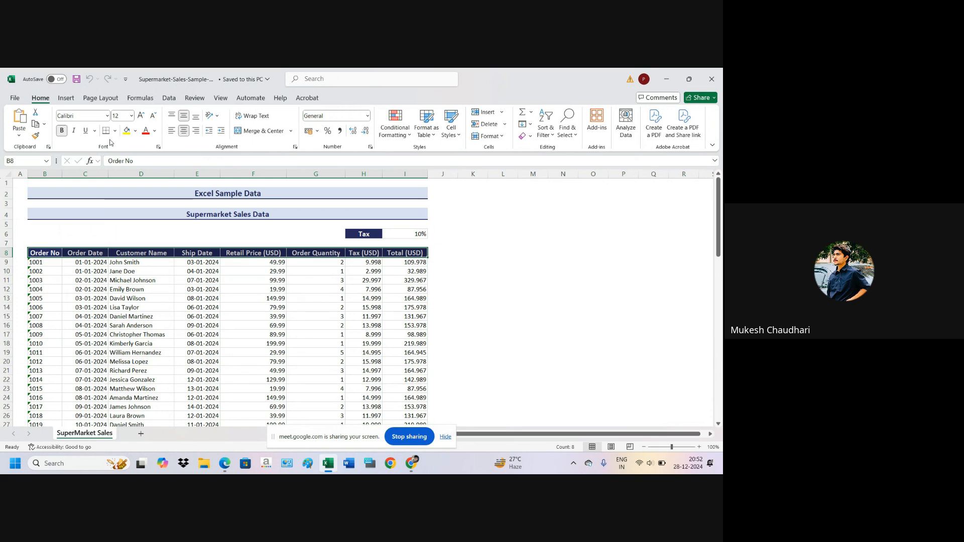
left_click(547, 130)
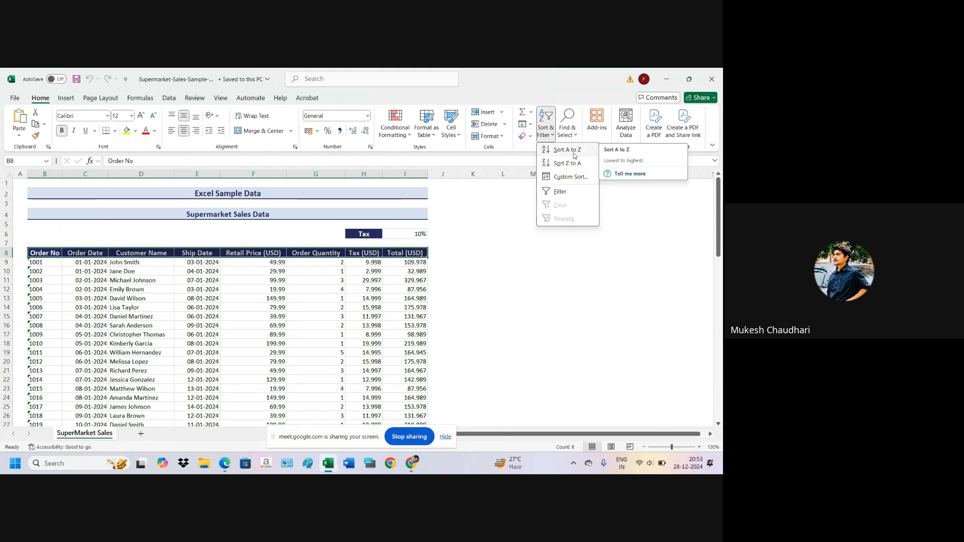
left_click(561, 192)
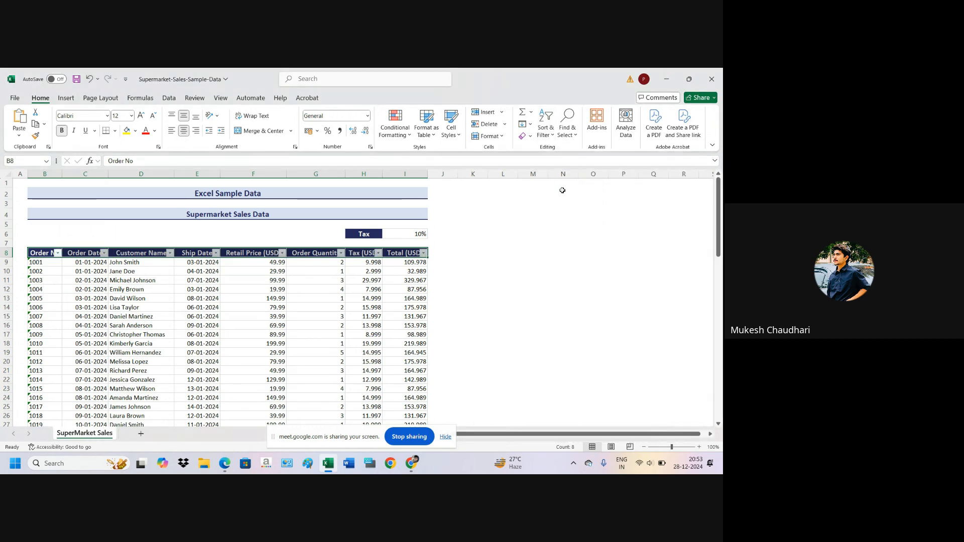
Create a pivot table from cell D9 in the sales table, using range 'SuperMarket Sales'!$B$8:$I$78 and placing it on a new worksheet
left_click(65, 100)
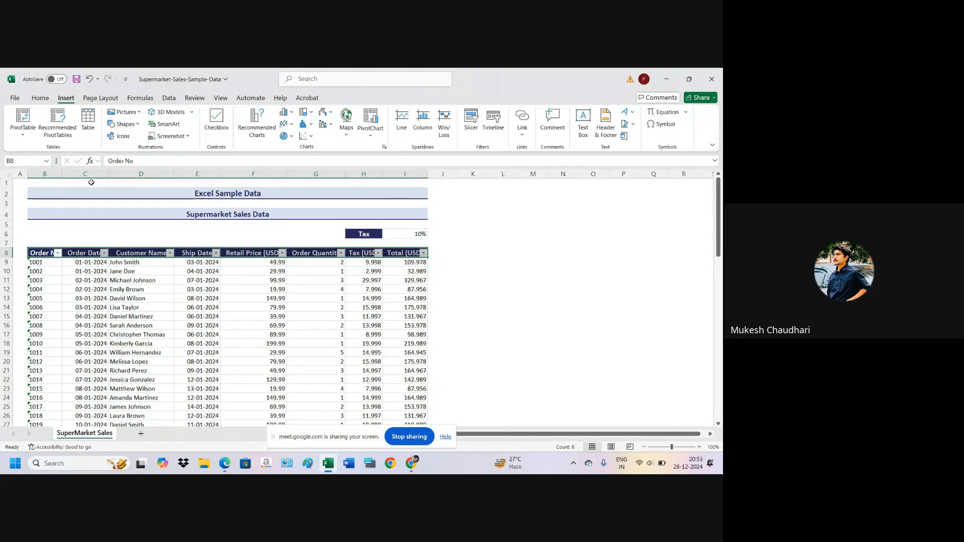
left_click(156, 263)
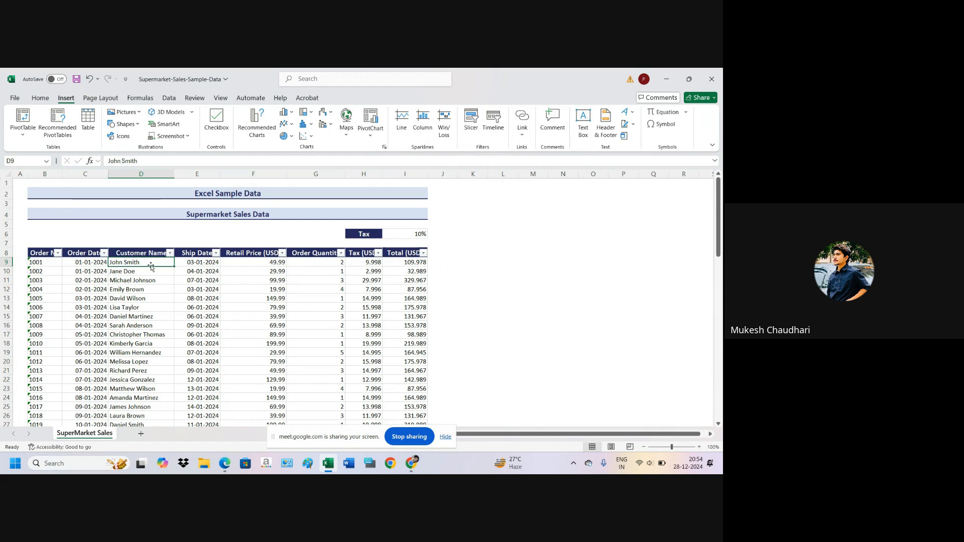
left_click(23, 120)
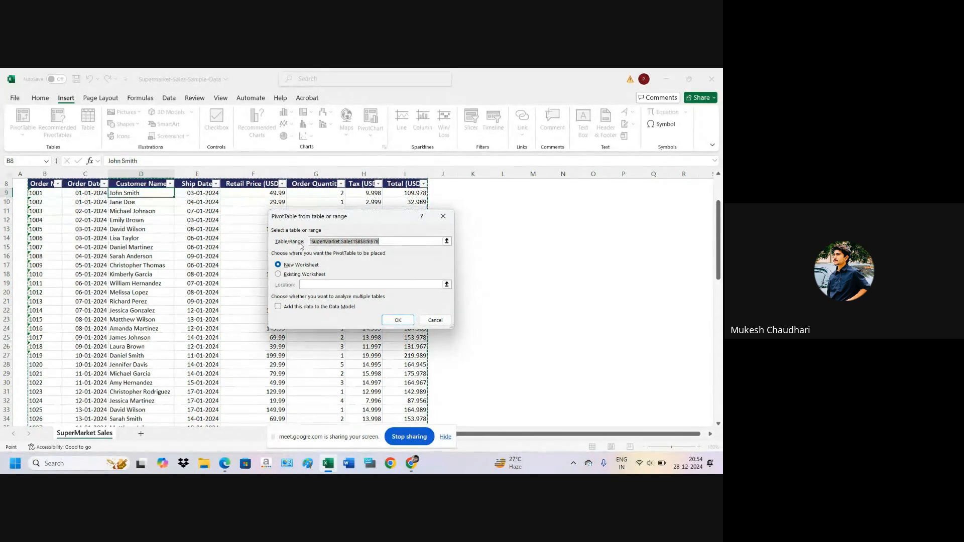
left_click(277, 265)
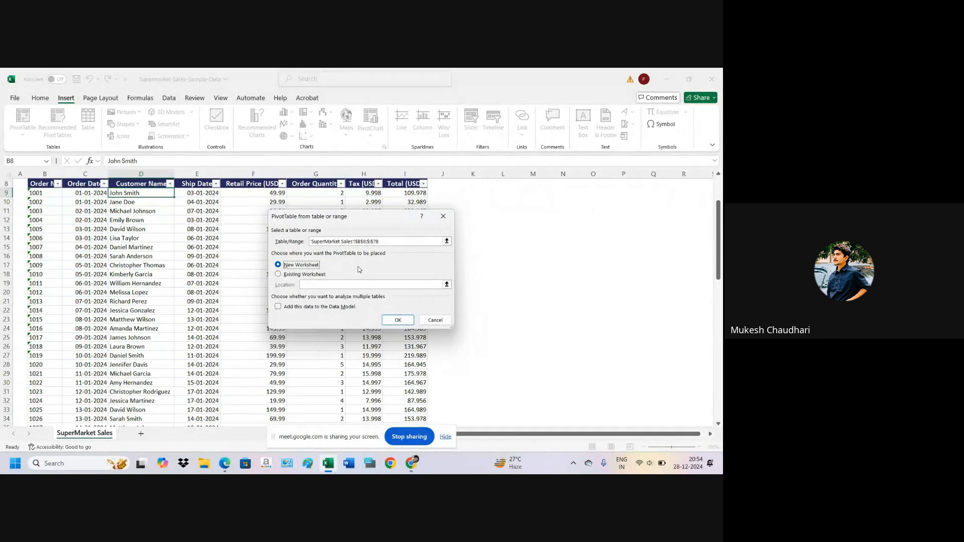
left_click(403, 323)
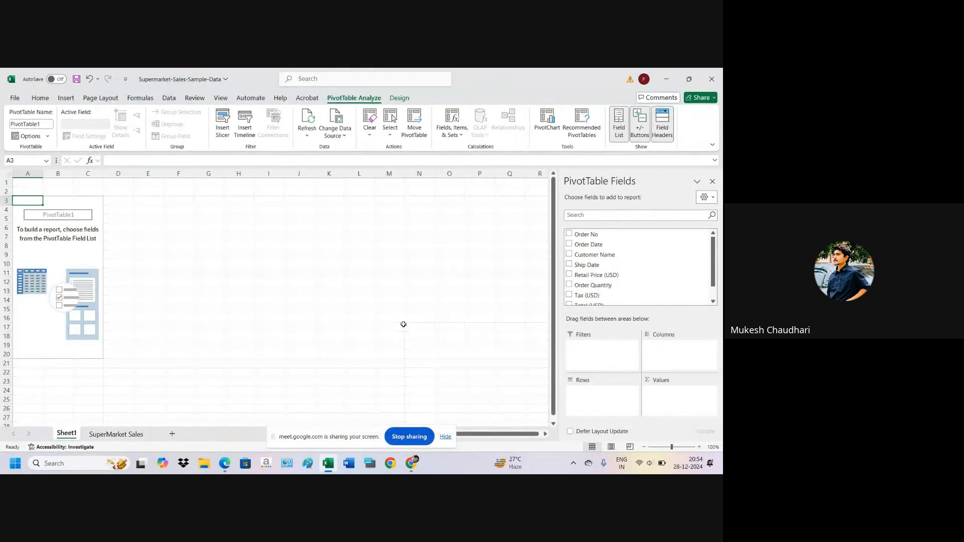
Look through the fields available for the pivot table, from Order No to Total (USD), and stop sharing the screen
scroll(593, 256, "down", 1)
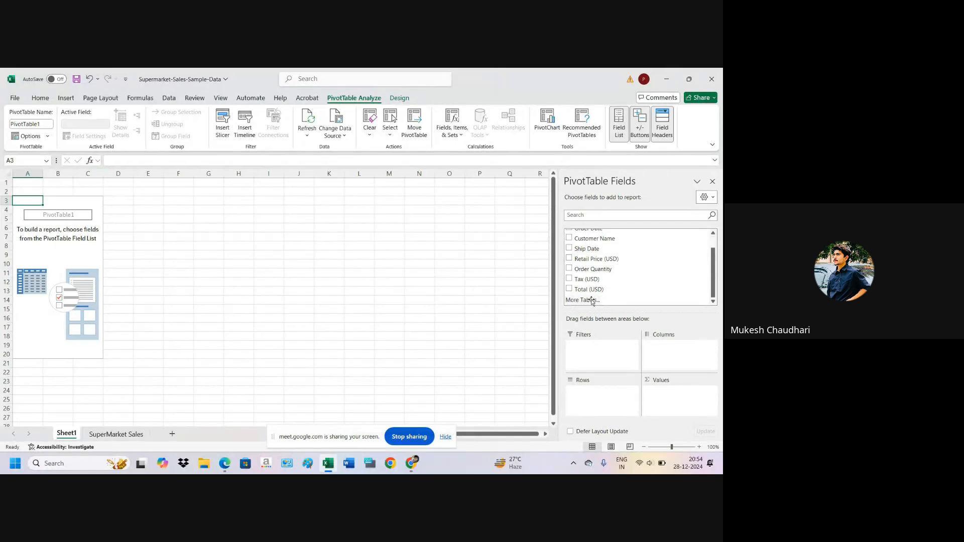
scroll(584, 296, "up", 1)
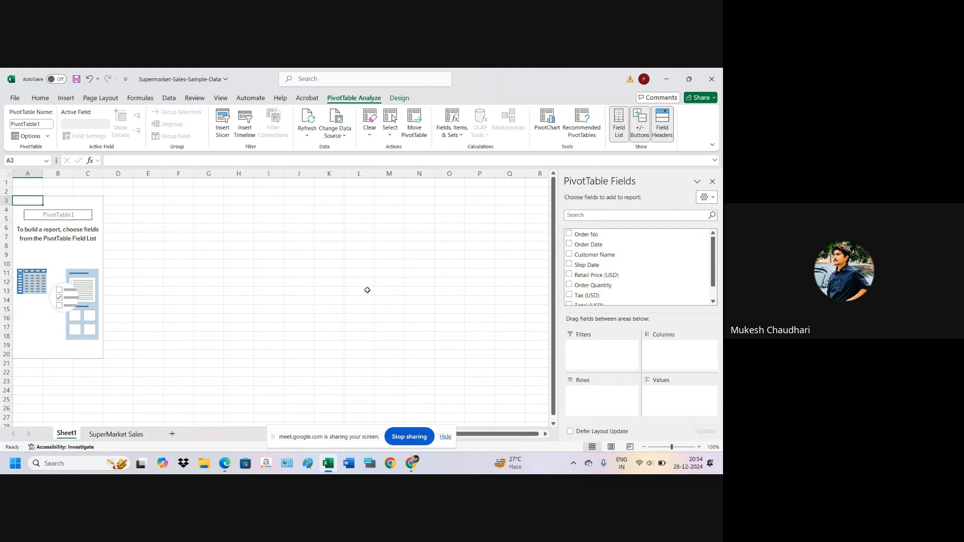
left_click(420, 438)
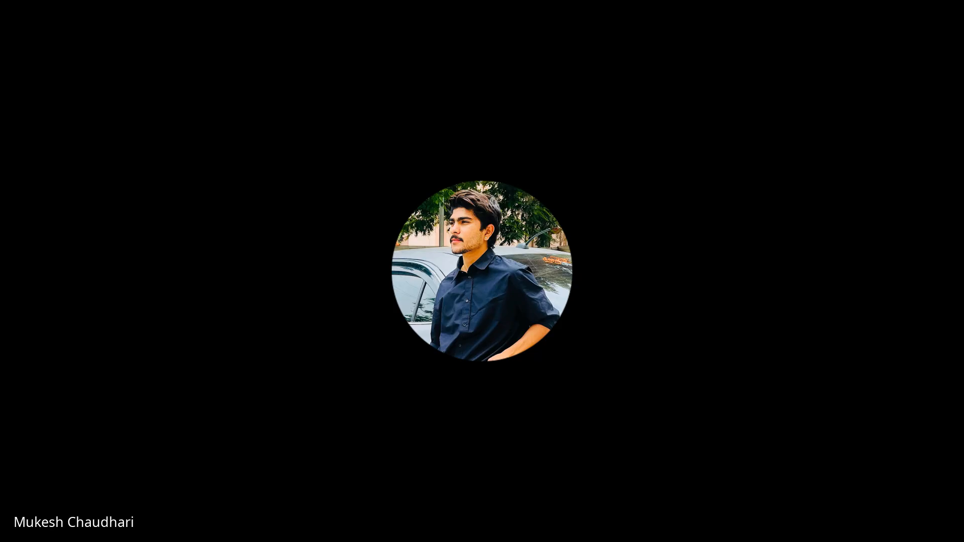
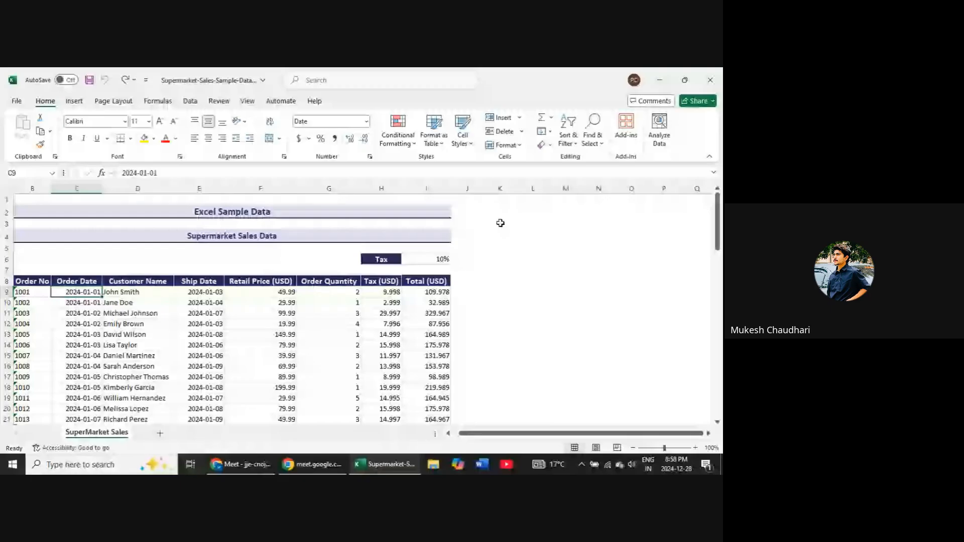
Select the sales table's header row, B8:I8, from Order No to Total (USD)
left_click(29, 292)
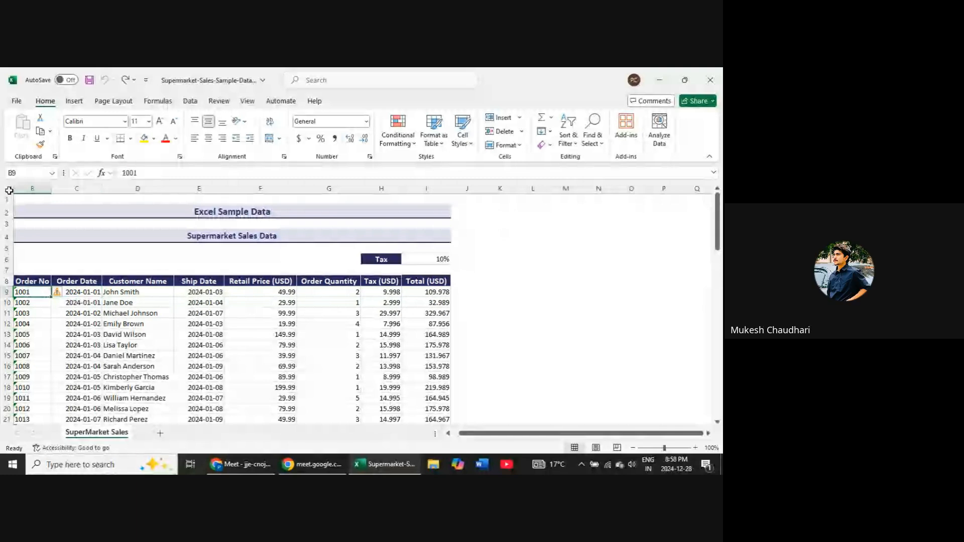
key("Up")
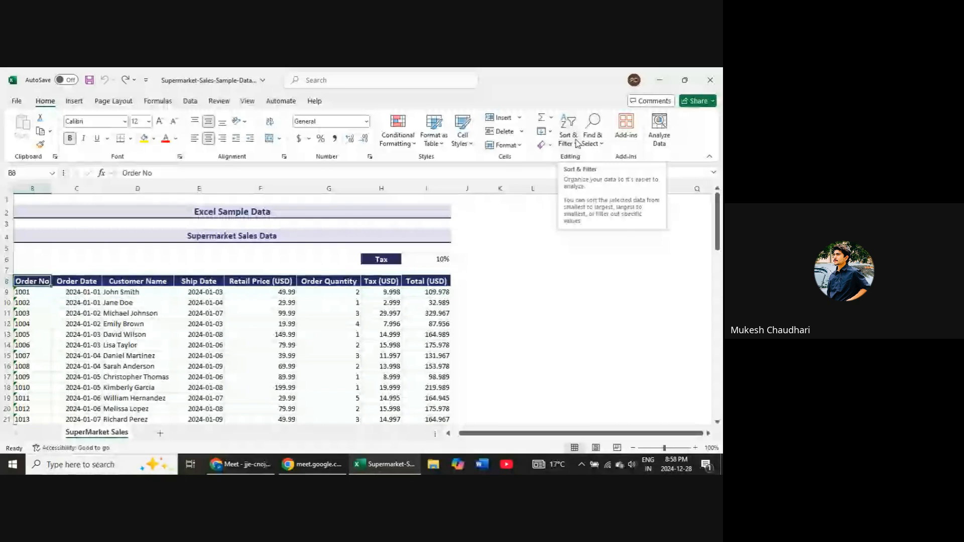
left_click(9, 191)
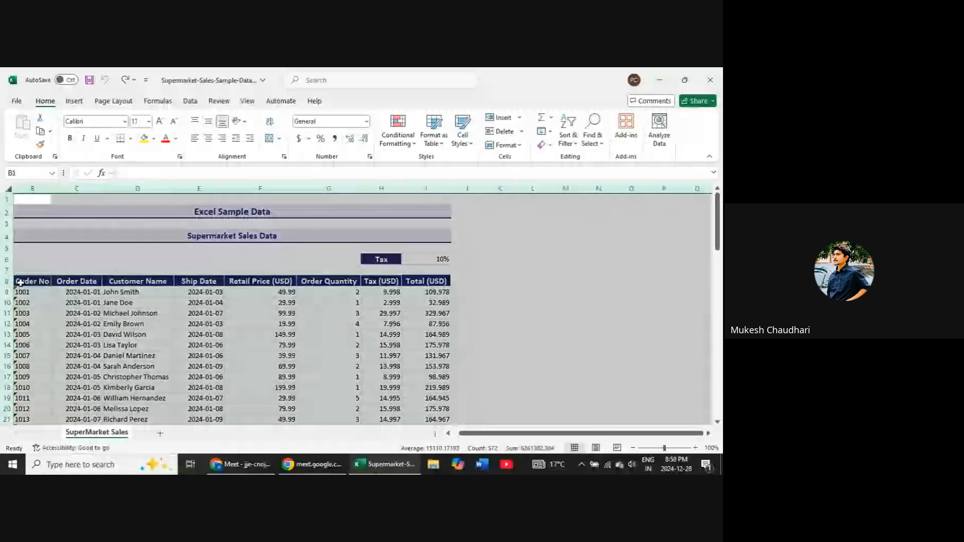
left_click(21, 282)
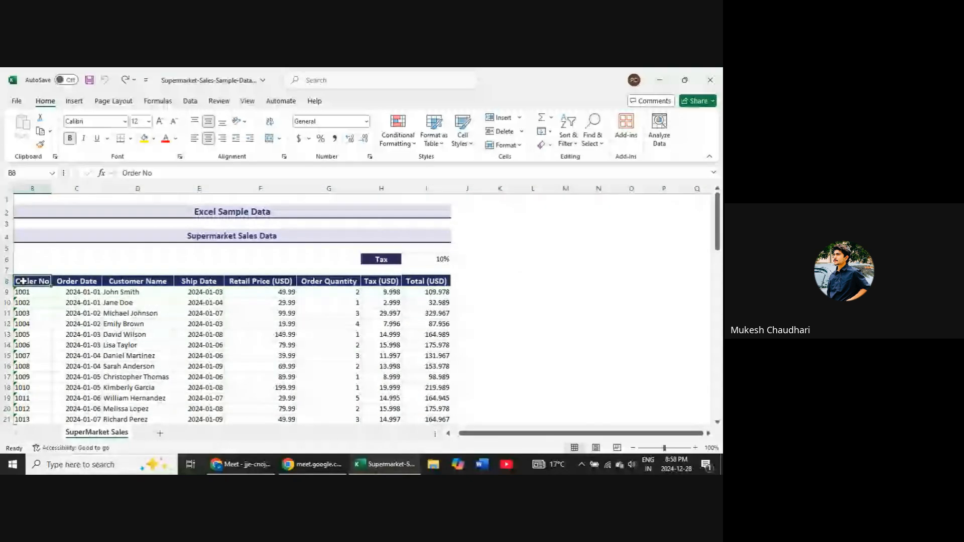
left_click_drag(23, 282, 431, 276)
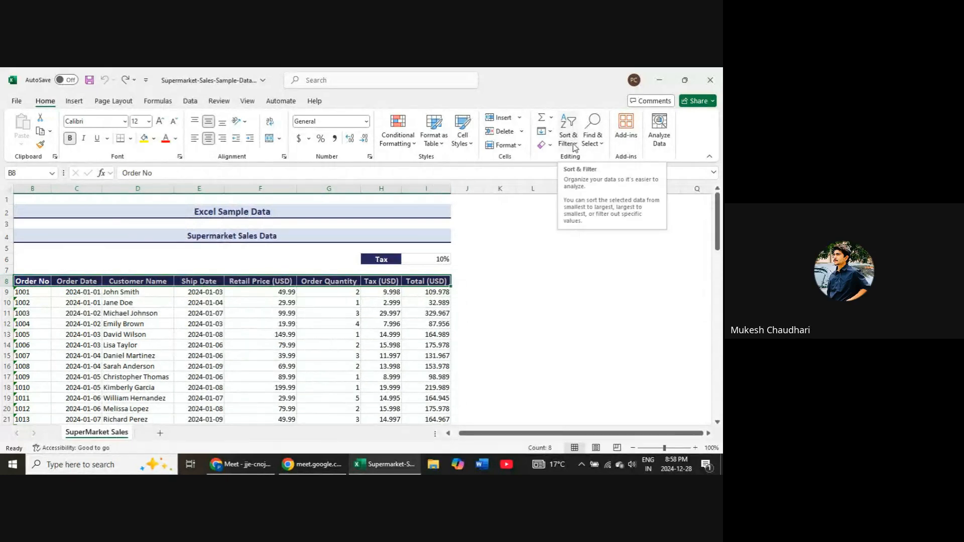
left_click(575, 146)
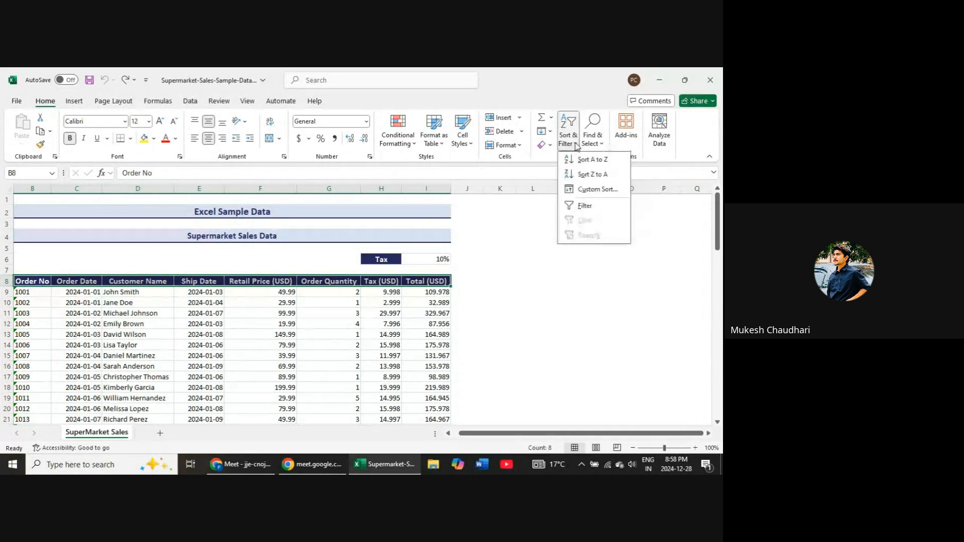
left_click(575, 160)
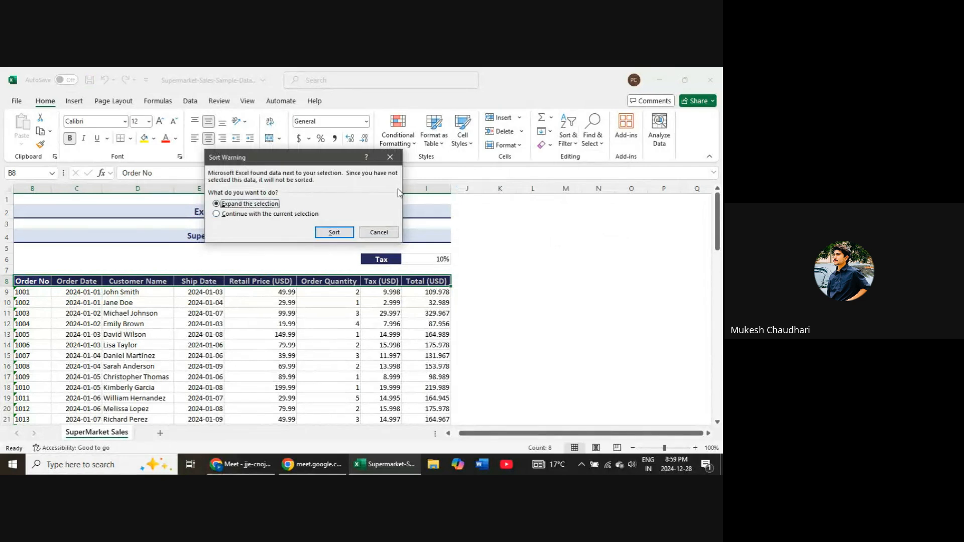
left_click(393, 159)
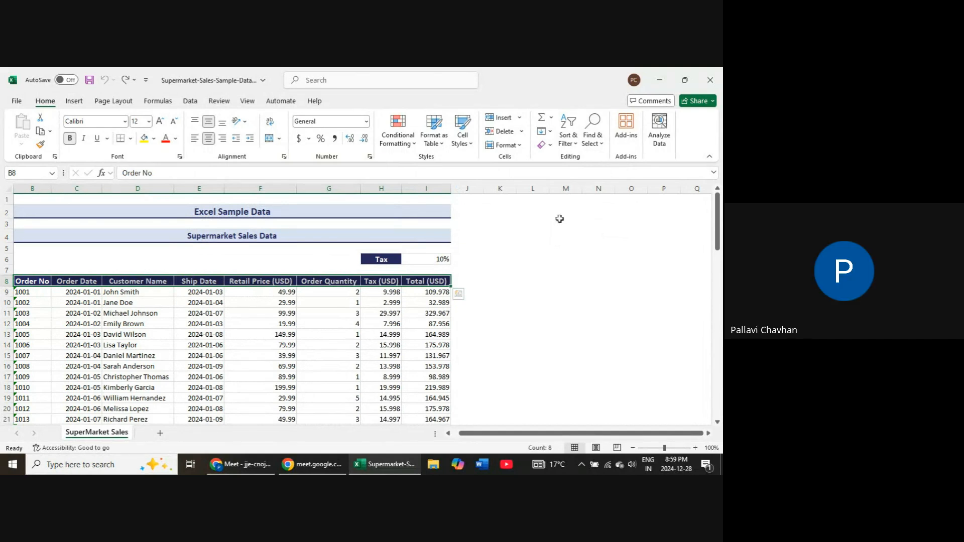
Turn on filtering for the selected header row of the sales table
left_click(573, 144)
left_click(579, 205)
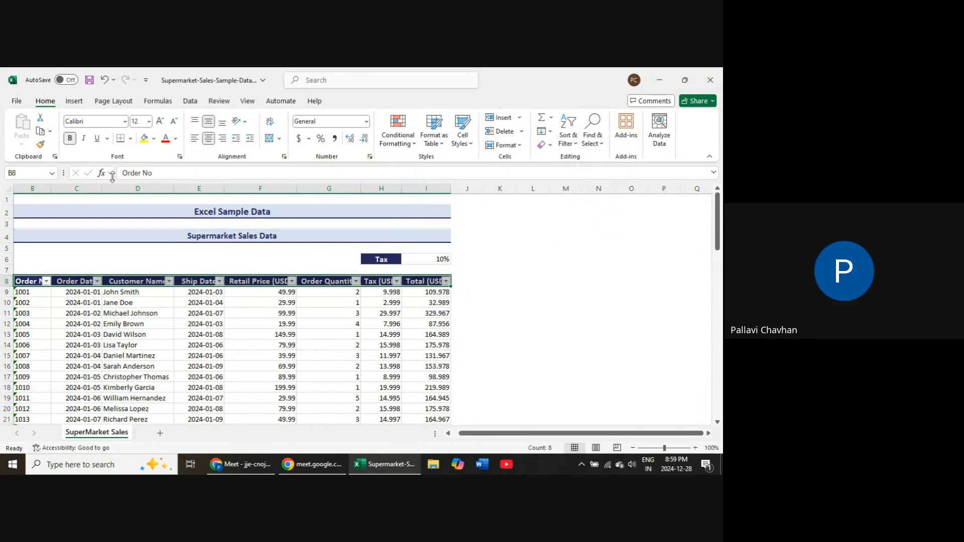
Try to create a pivot table on a new worksheet from only the header row, 'SuperMarket Sales'!$B$8:$I$8
left_click(74, 102)
left_click(26, 144)
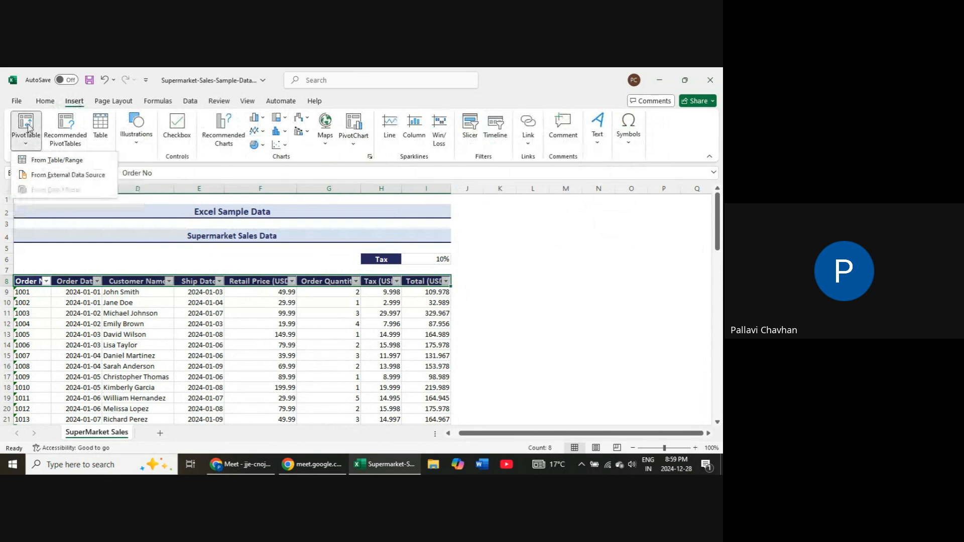
left_click(41, 160)
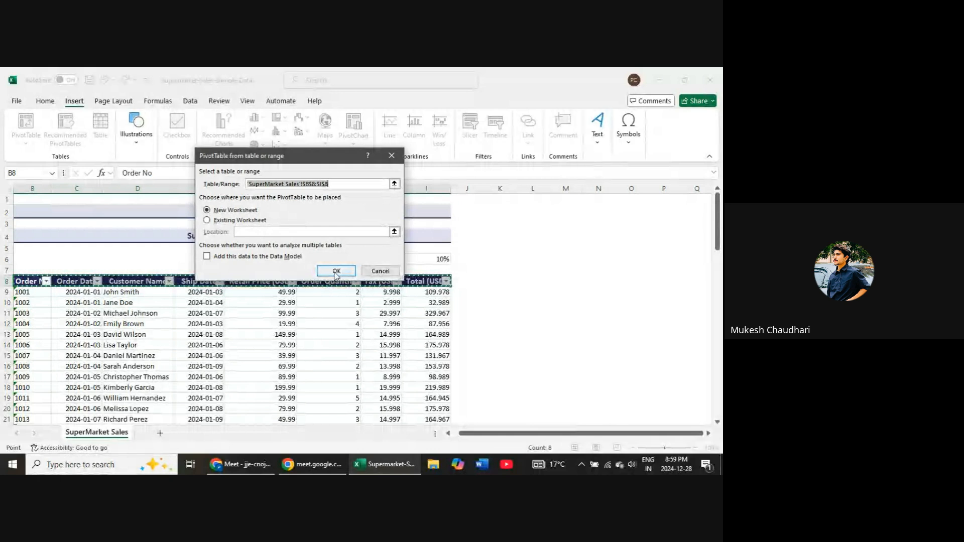
left_click(336, 272)
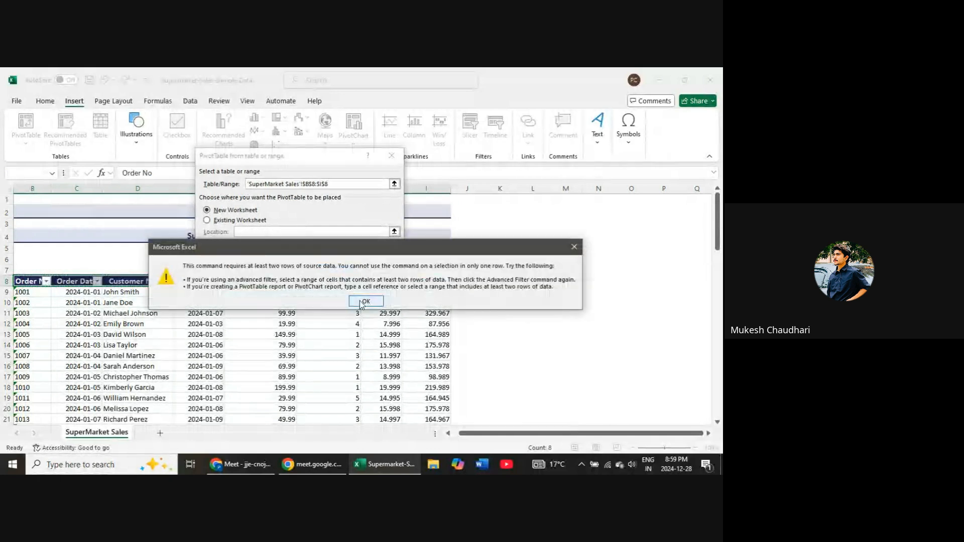
left_click(365, 301)
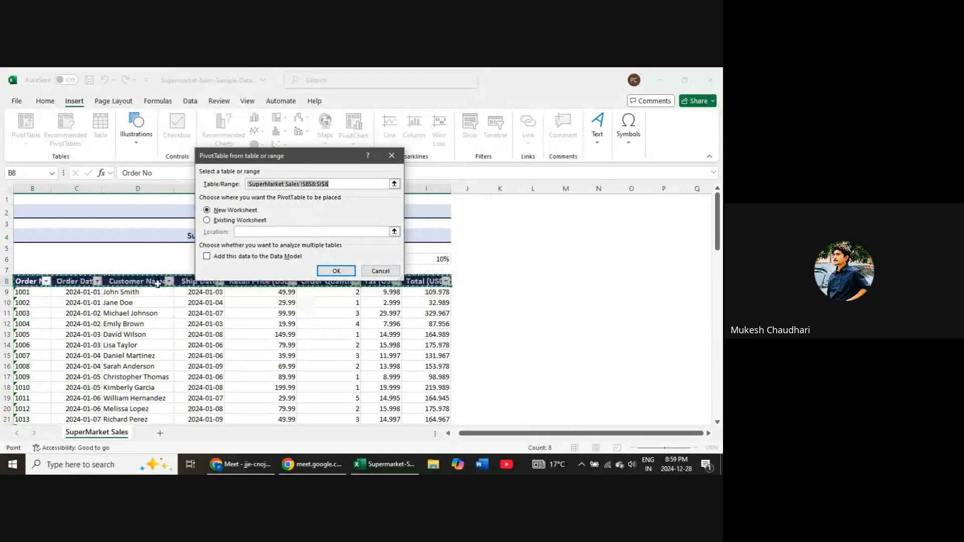
left_click(381, 271)
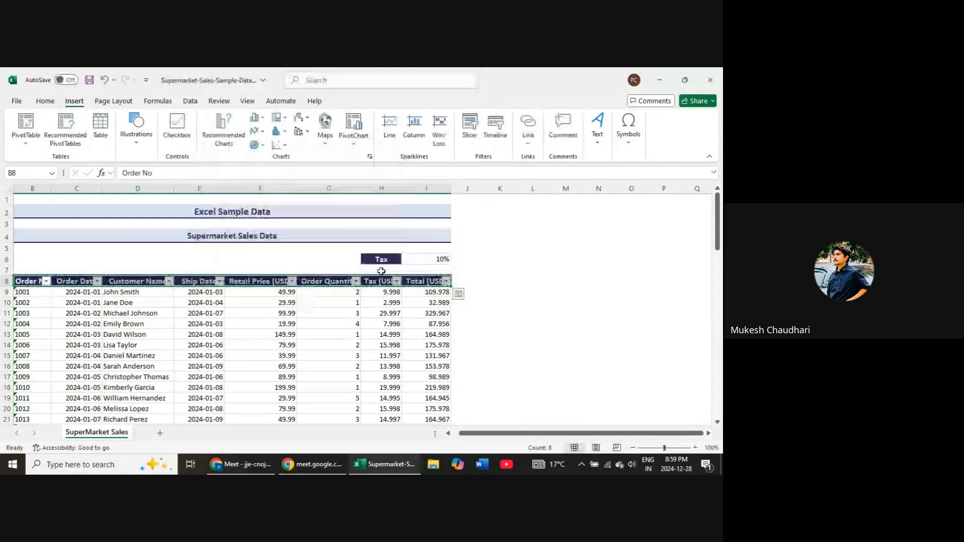
left_click_drag(29, 282, 452, 296)
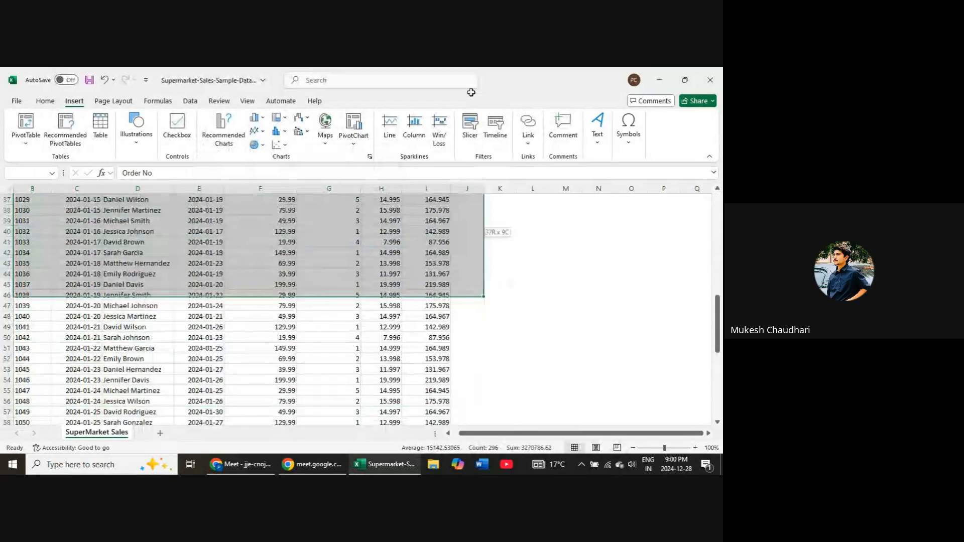
left_click_drag(718, 324, 713, 214)
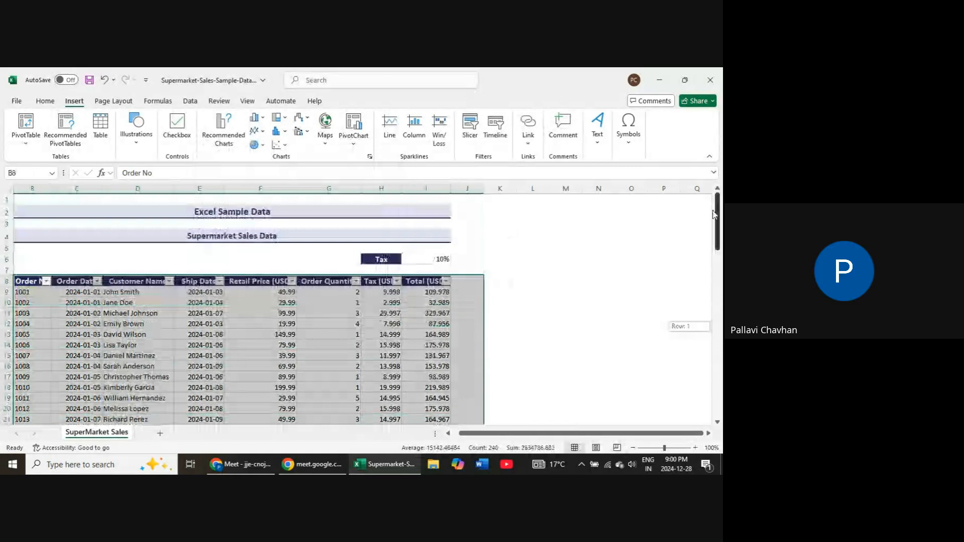
left_click(9, 189)
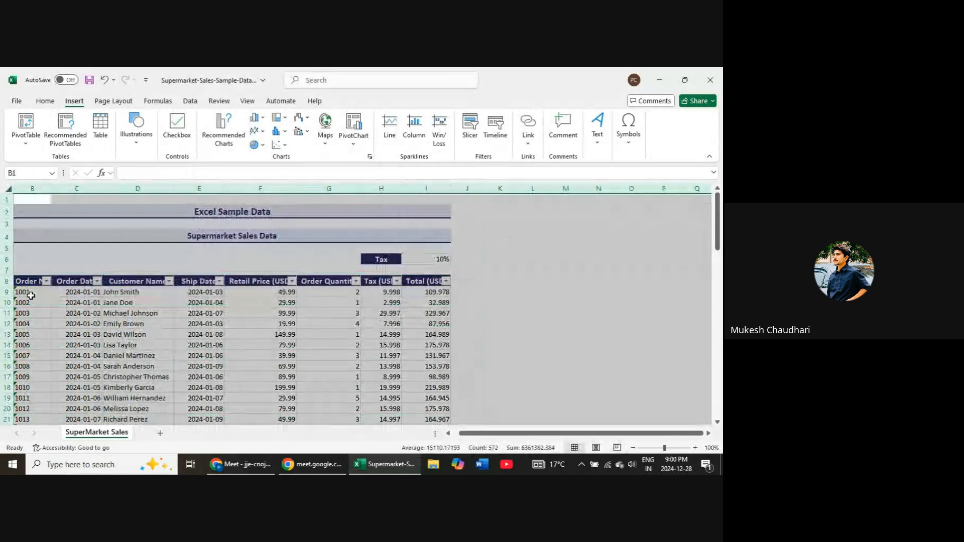
Create a pivot table from cell C9, using range 'SuperMarket Sales'!$B$8:$I$78 and placing it on a new worksheet
left_click(74, 294)
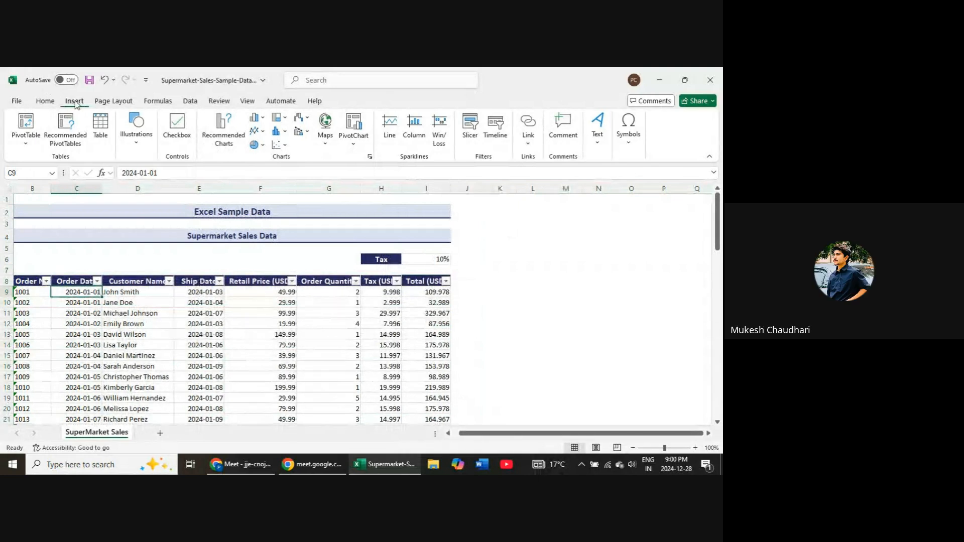
left_click(23, 123)
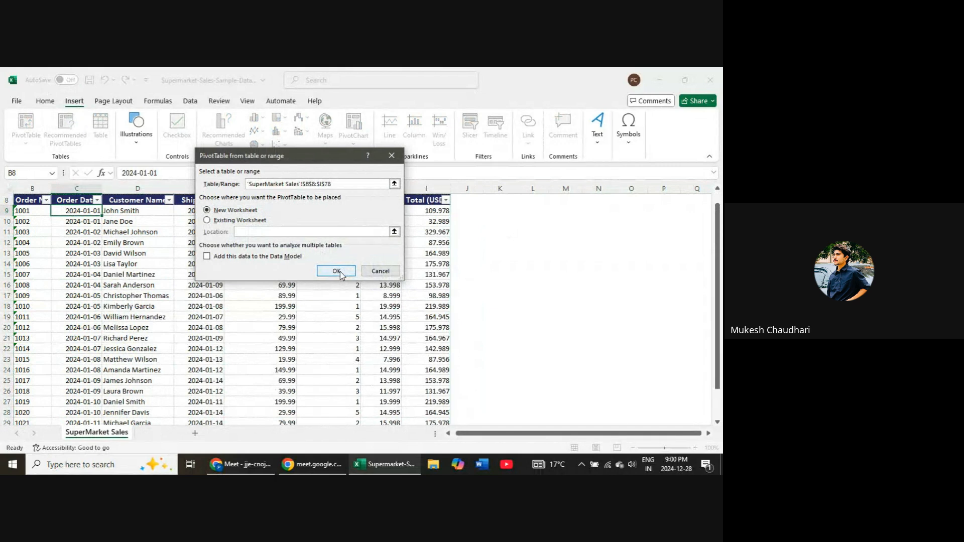
left_click(337, 272)
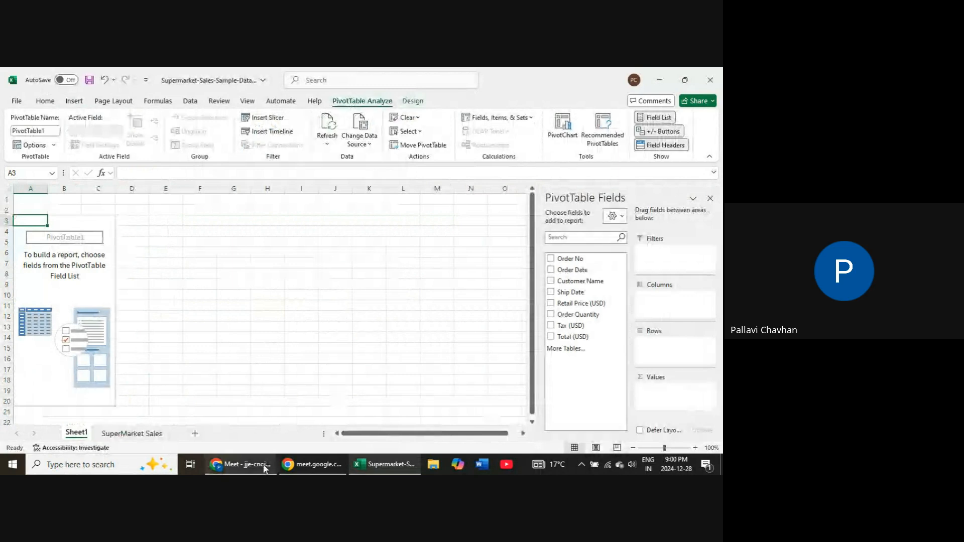
Switch to the Google Meet call, return to the Supermarket-Sales-Sample-Data workbook in Excel and show the SuperMarket Sales sheet
left_click(246, 466)
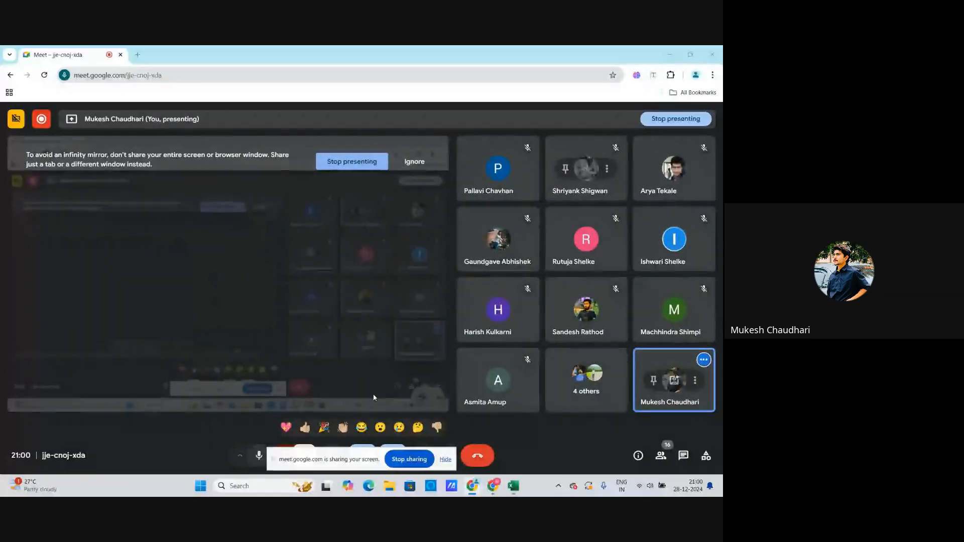
left_click(513, 485)
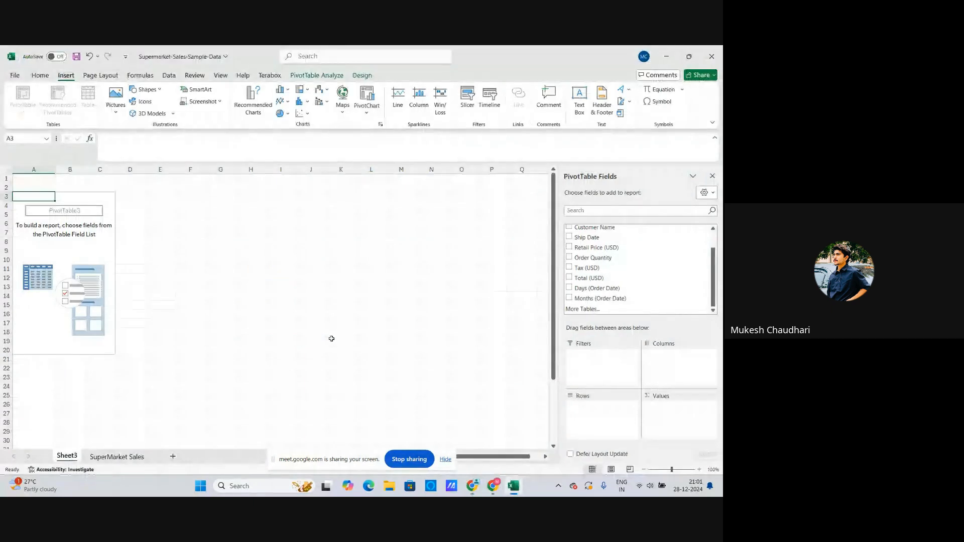
left_click(117, 457)
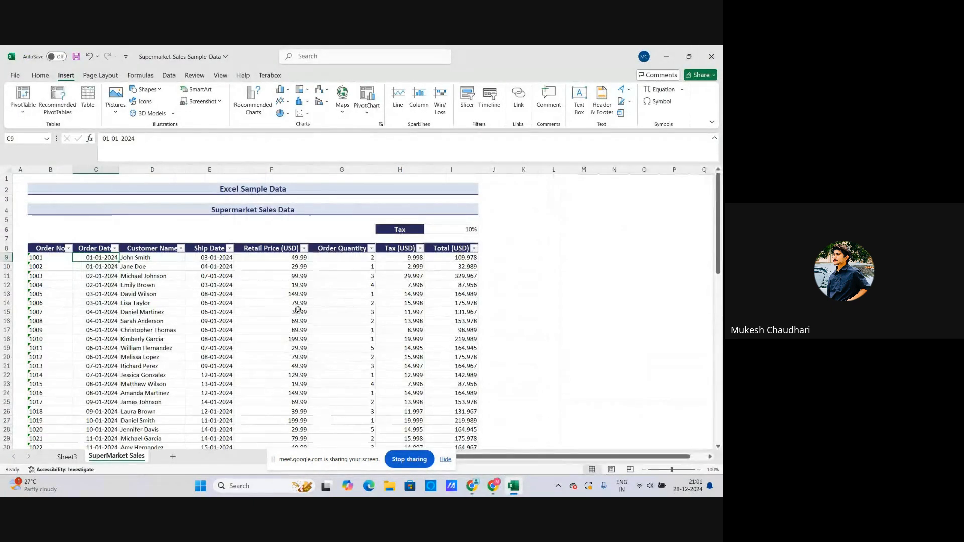
Examine the blank cells around the sales table, including those in rows 1, 3 and 6 above its header row
left_click(564, 267)
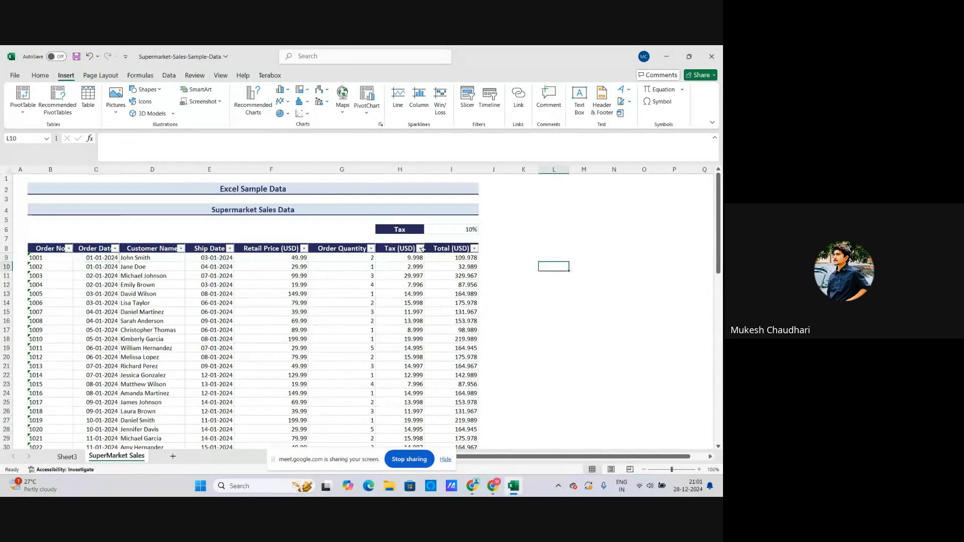
left_click(244, 232)
left_click(197, 229)
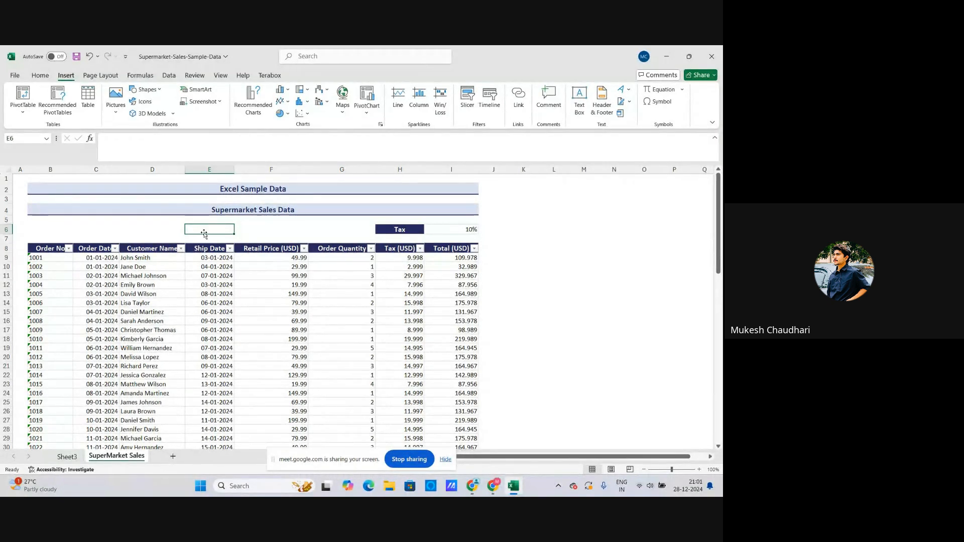
left_click(171, 228)
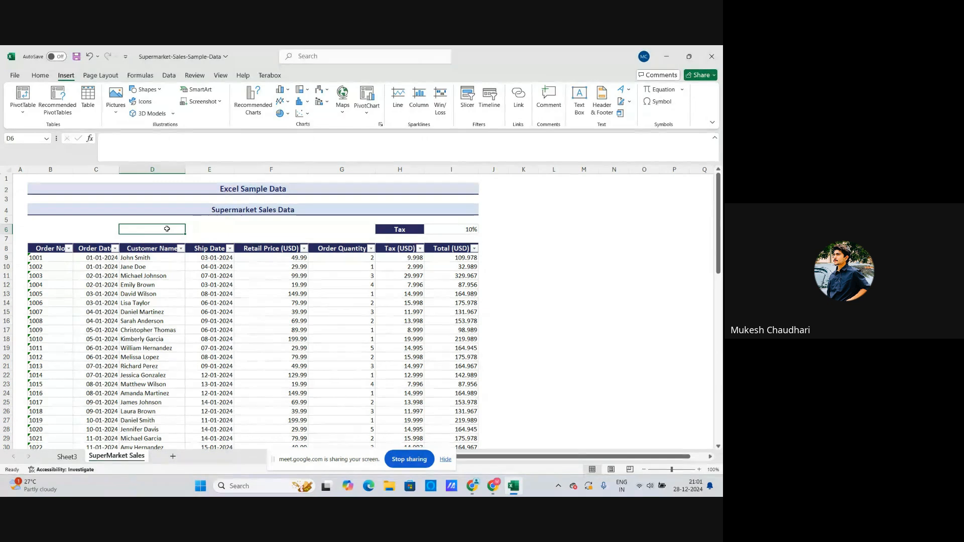
left_click(104, 230)
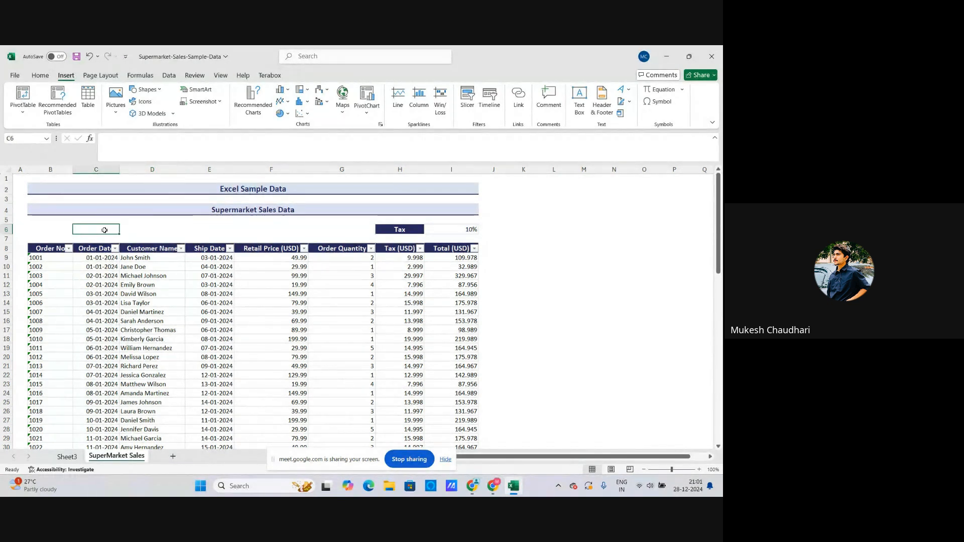
left_click(156, 231)
left_click(206, 230)
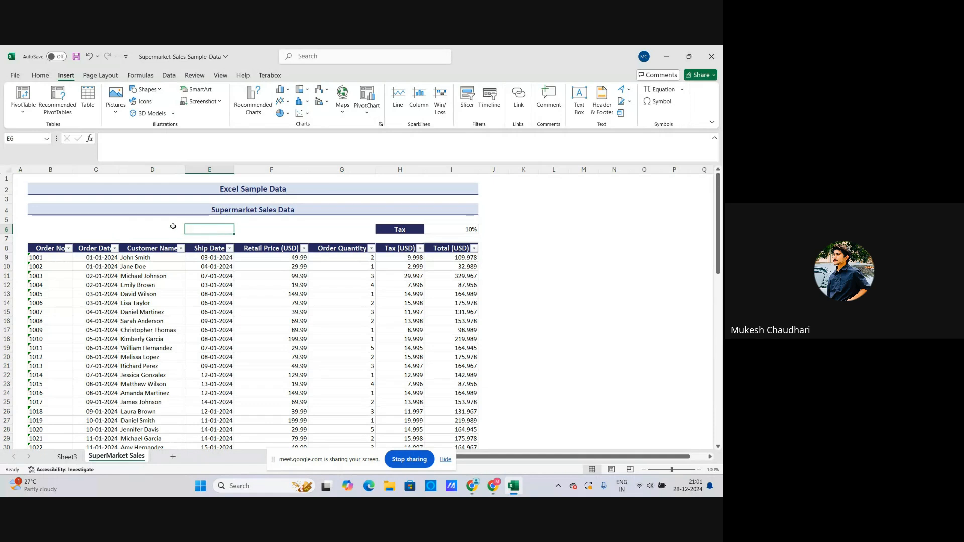
left_click(161, 179)
left_click(96, 229)
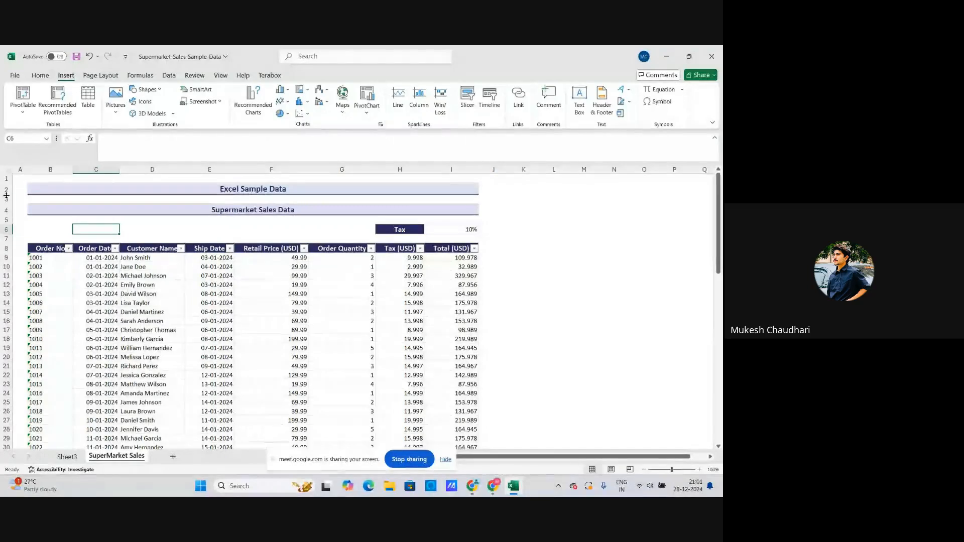
left_click(48, 179)
left_click_drag(48, 179, 452, 180)
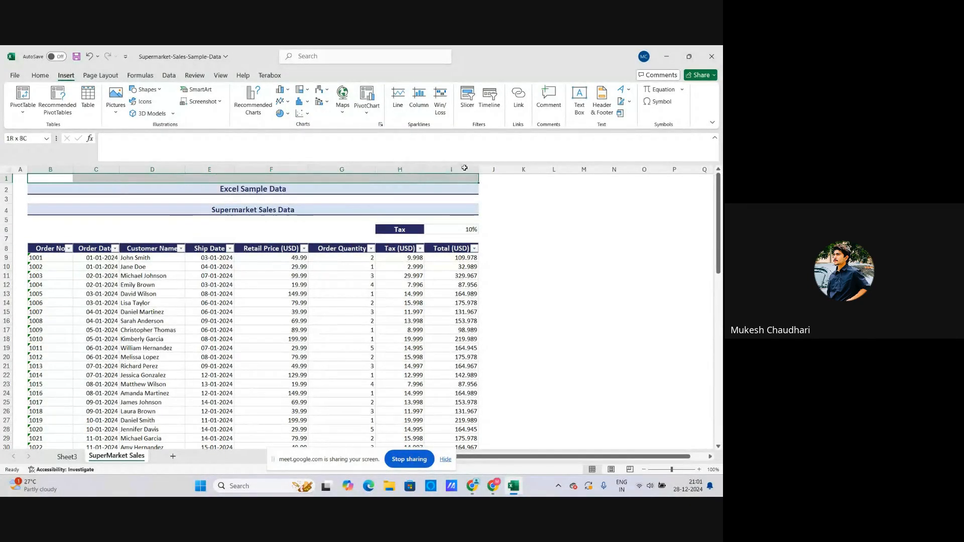
left_click_drag(38, 199, 416, 199)
scroll(79, 345, "down", 3)
scroll(79, 345, "up", 3)
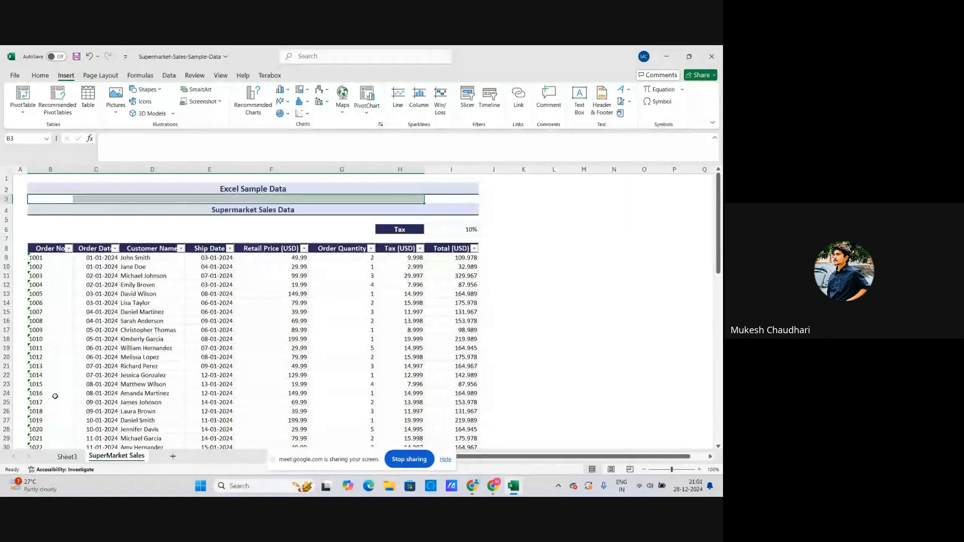
Show Sheet3 and examine the area A1:R23 around its empty pivot table placeholder
left_click(67, 457)
left_click(182, 241)
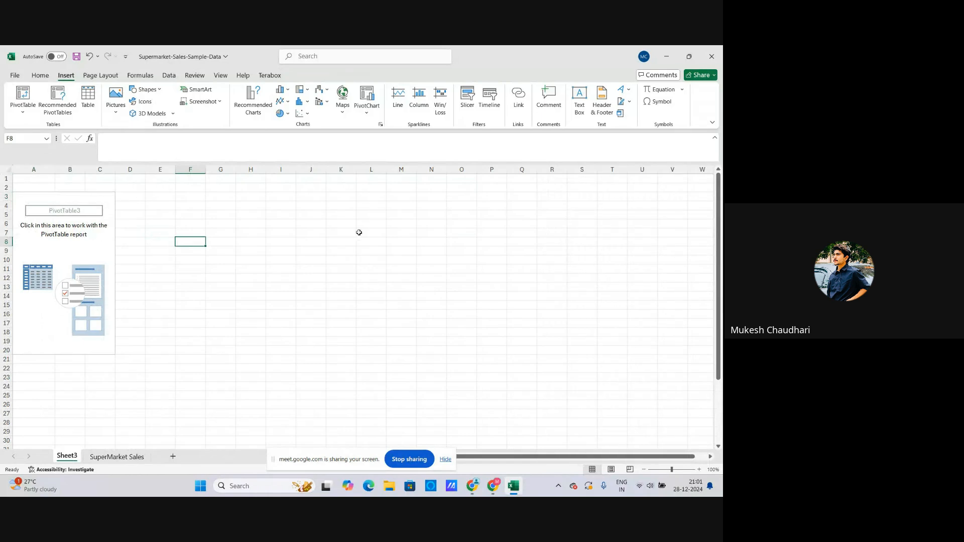
left_click_drag(33, 179, 553, 377)
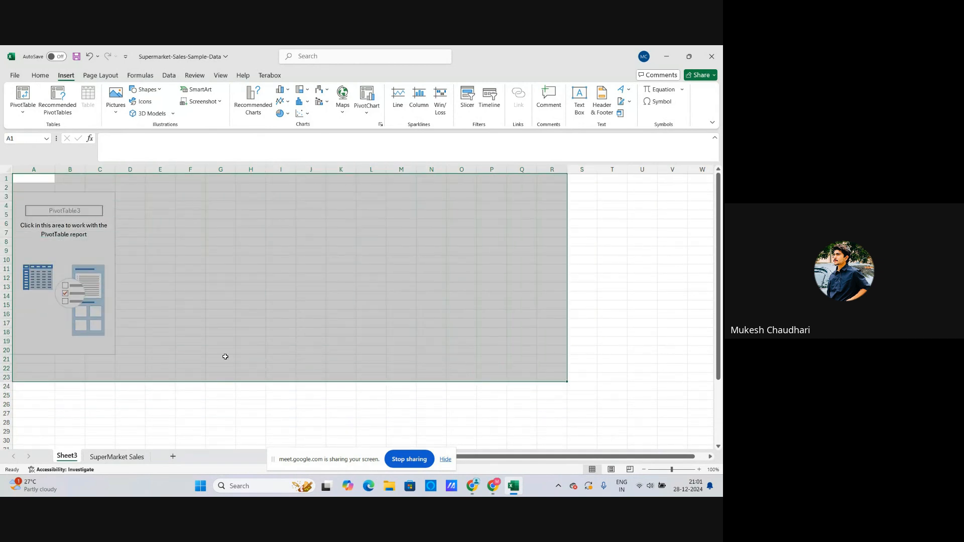
left_click(173, 457)
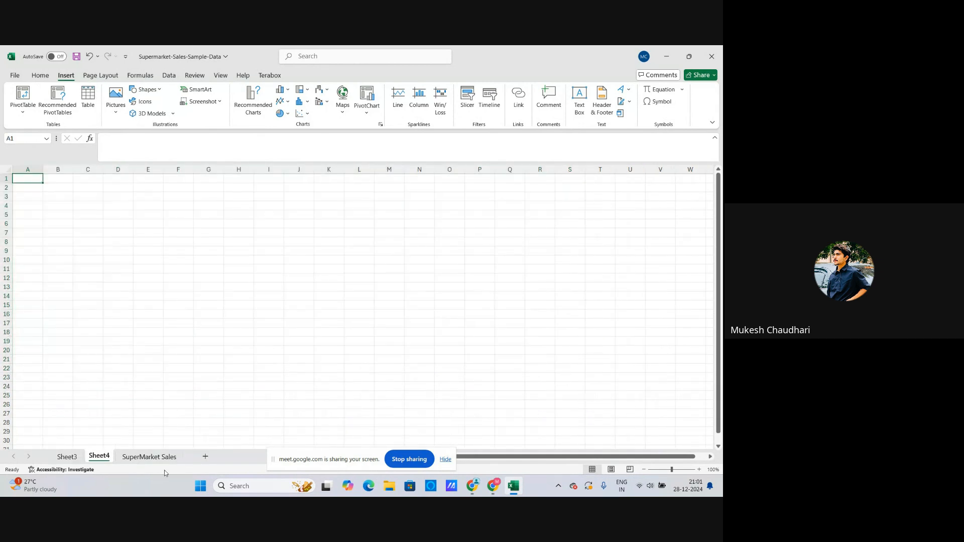
right_click(104, 459)
left_click(131, 339)
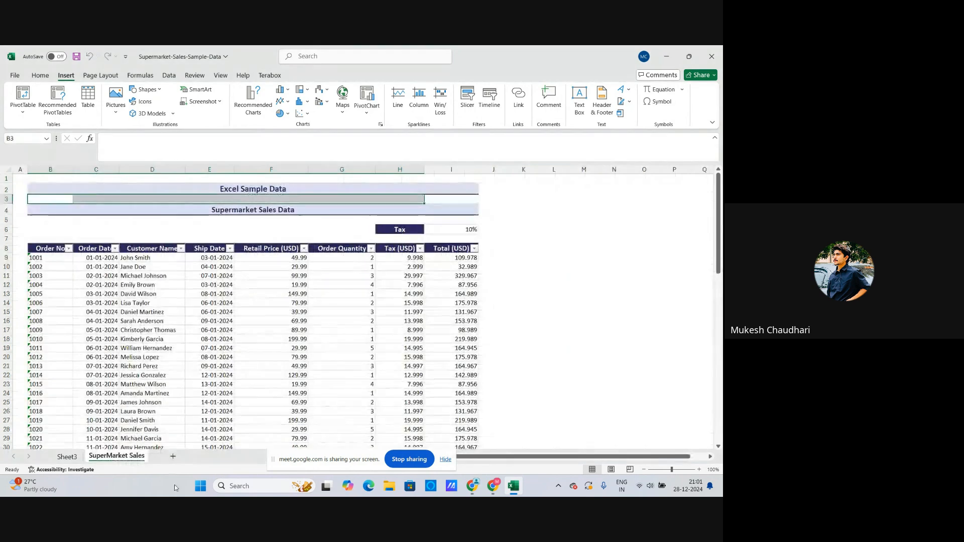
Add a blank worksheet after SuperMarket Sales and highlight its empty cells column by column from B to G
left_click(173, 457)
left_click_drag(63, 243, 479, 371)
left_click(119, 252)
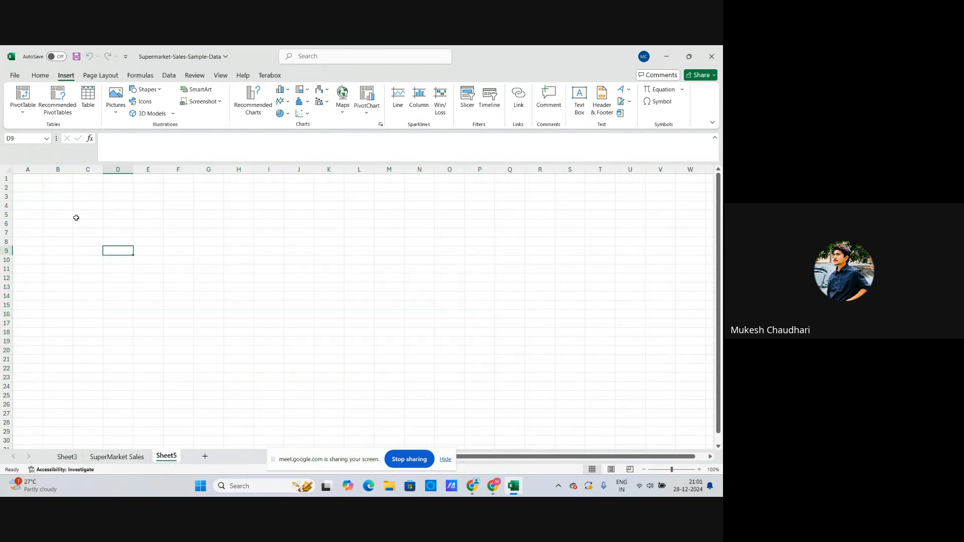
left_click_drag(52, 181, 62, 342)
left_click_drag(92, 190, 95, 360)
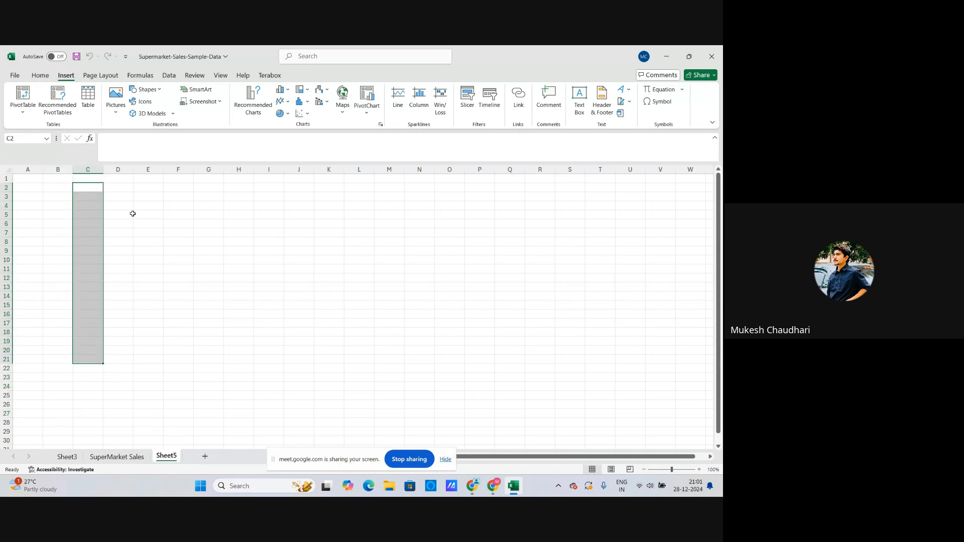
left_click_drag(126, 189, 159, 328)
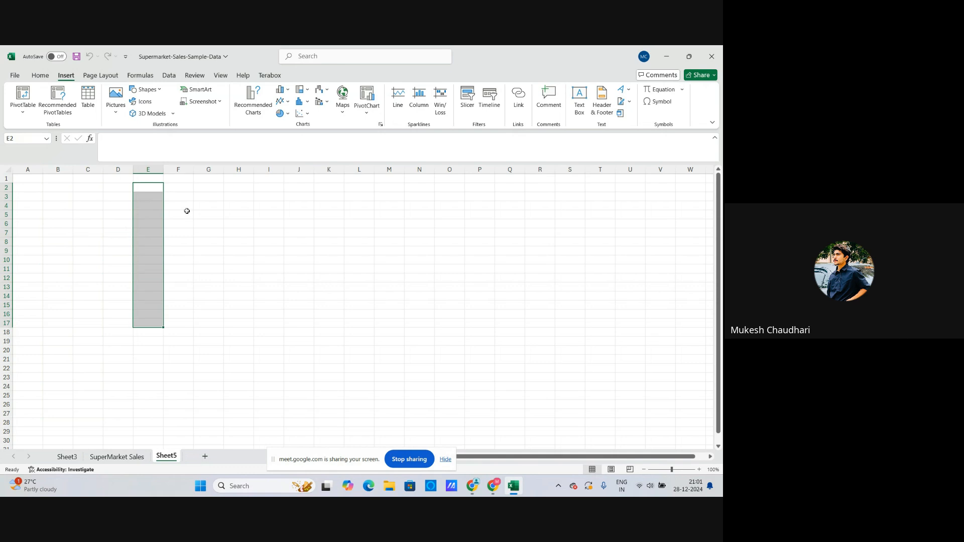
left_click_drag(179, 187, 189, 315)
left_click_drag(209, 187, 224, 317)
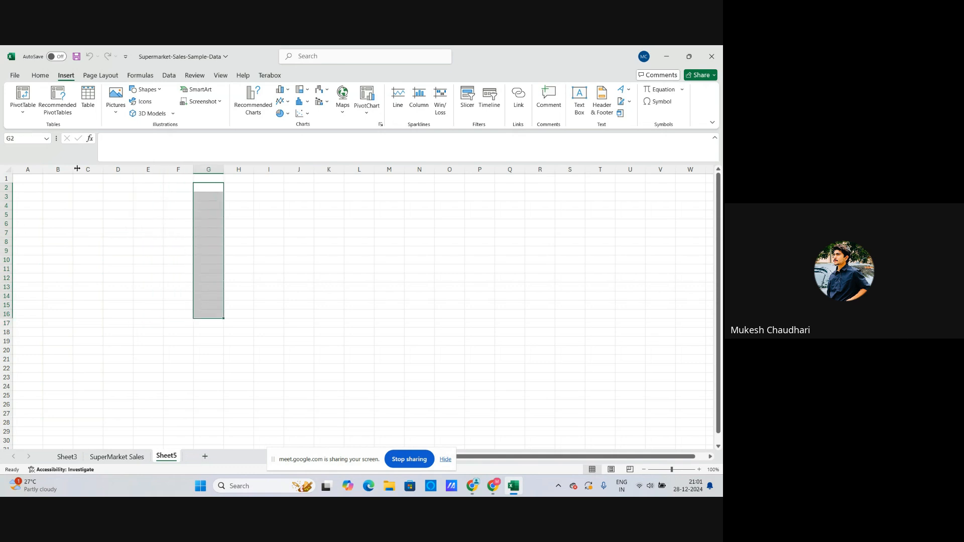
Examine the blank worksheet's whole columns A to F in turn, ending with a block of cells starting at F7
left_click(27, 169)
left_click(58, 169)
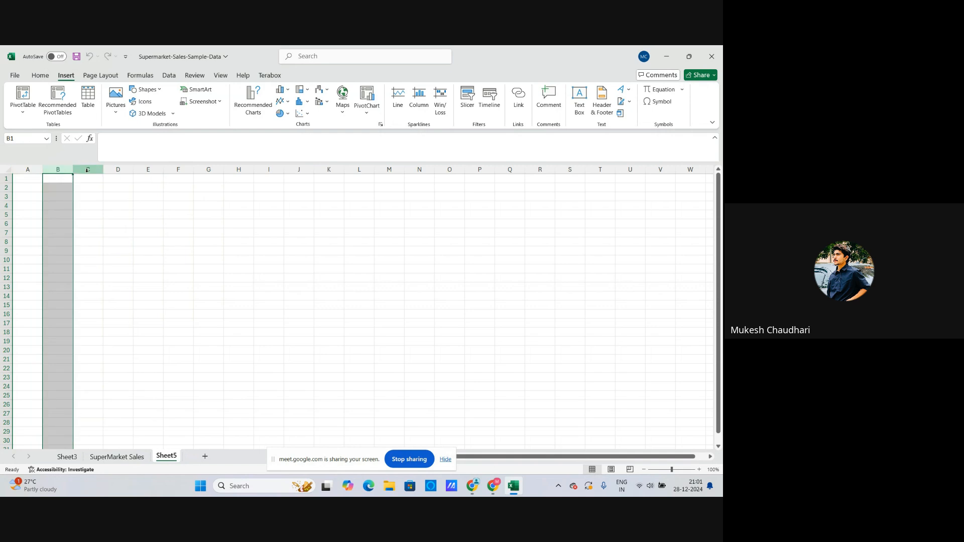
left_click(87, 170)
left_click(118, 169)
left_click(148, 170)
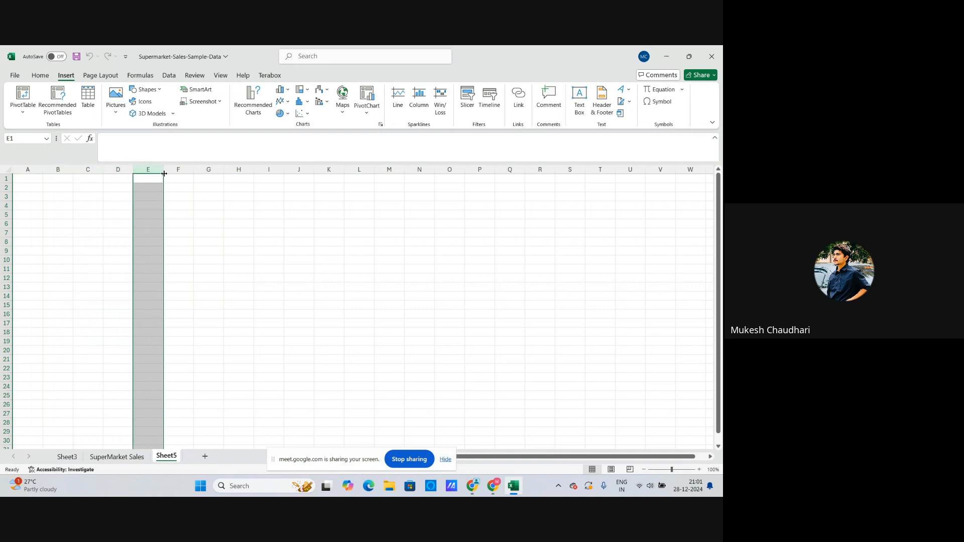
left_click(175, 171)
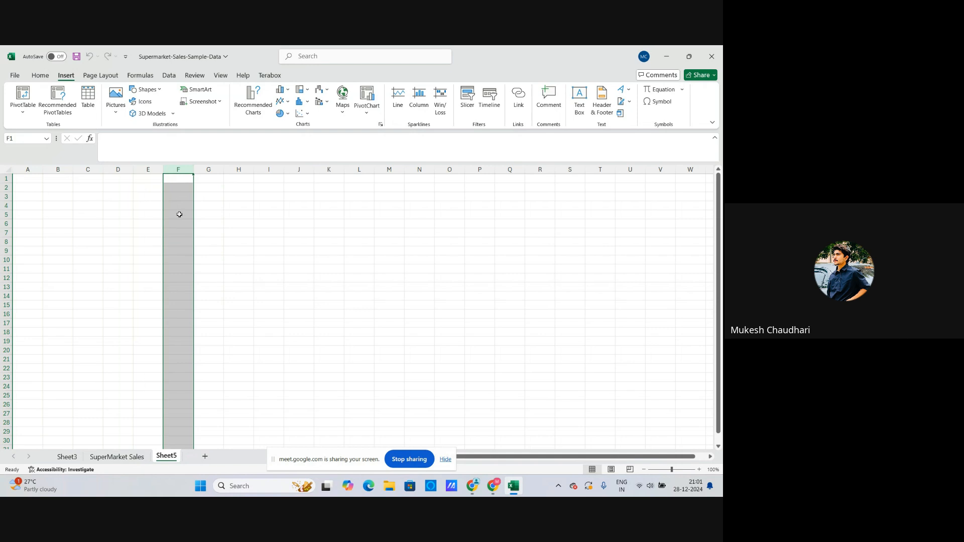
left_click_drag(179, 232, 221, 324)
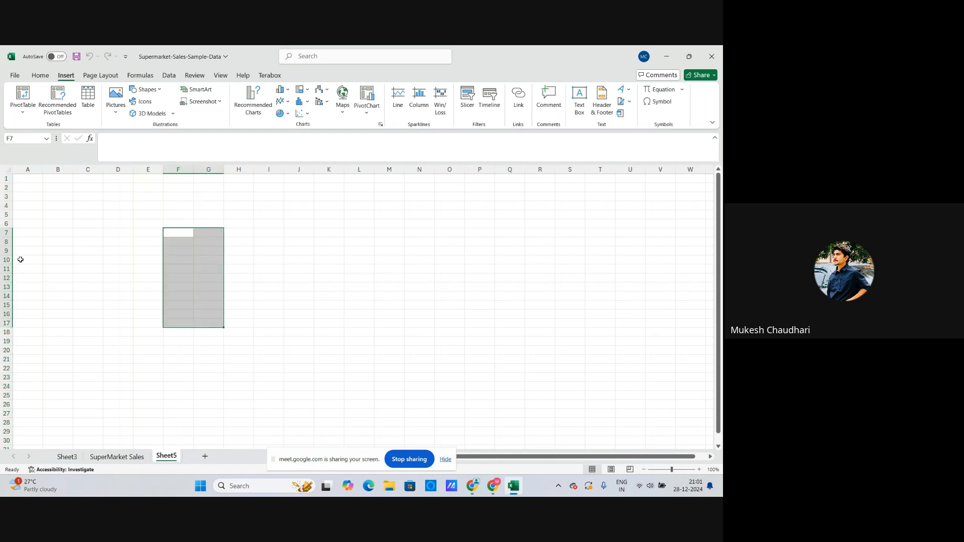
Examine the blank worksheet's whole rows 1 to 9 one after another
left_click(7, 179)
left_click(6, 188)
left_click(6, 196)
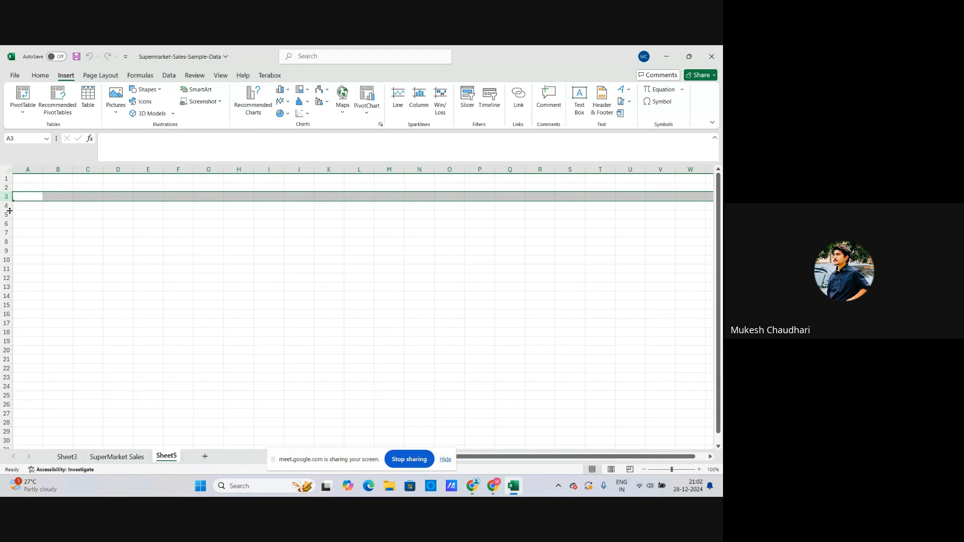
left_click(6, 205)
left_click(5, 216)
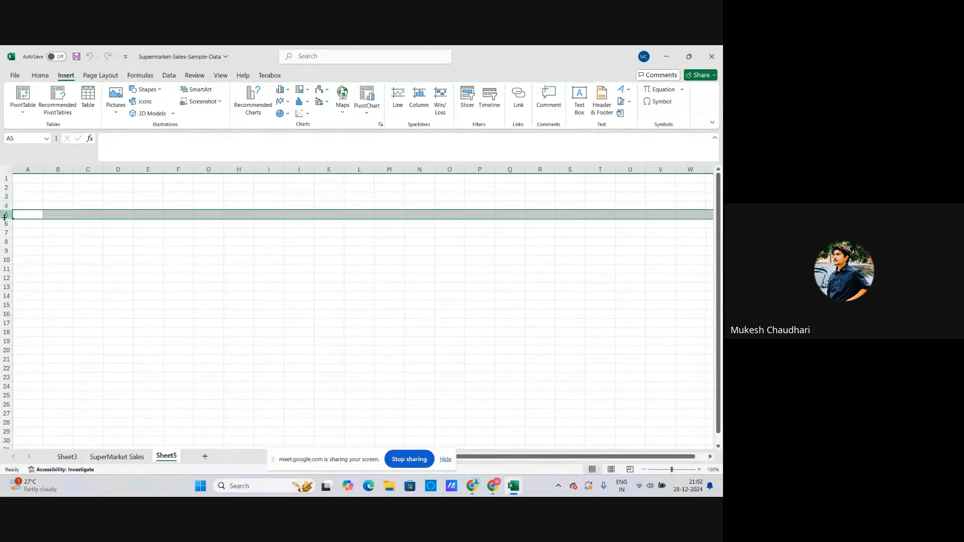
left_click(5, 224)
left_click(5, 232)
left_click(5, 242)
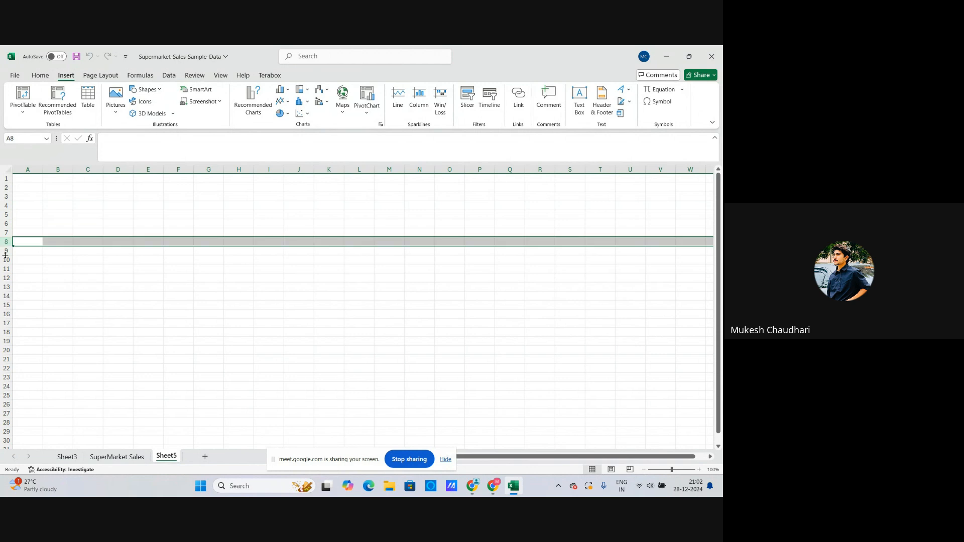
left_click(5, 251)
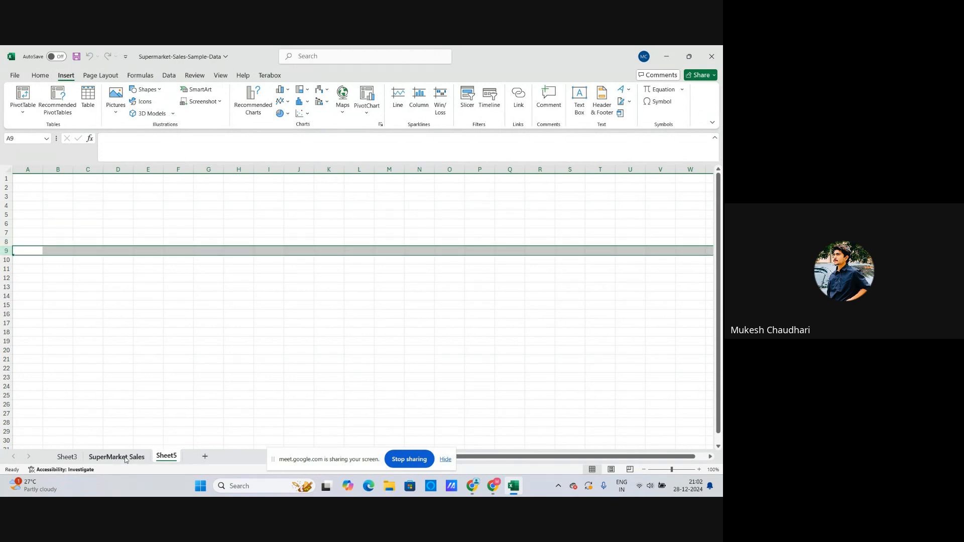
Delete the blank worksheet and highlight the sales table from its header row at B8 to I26
right_click(166, 457)
left_click(191, 337)
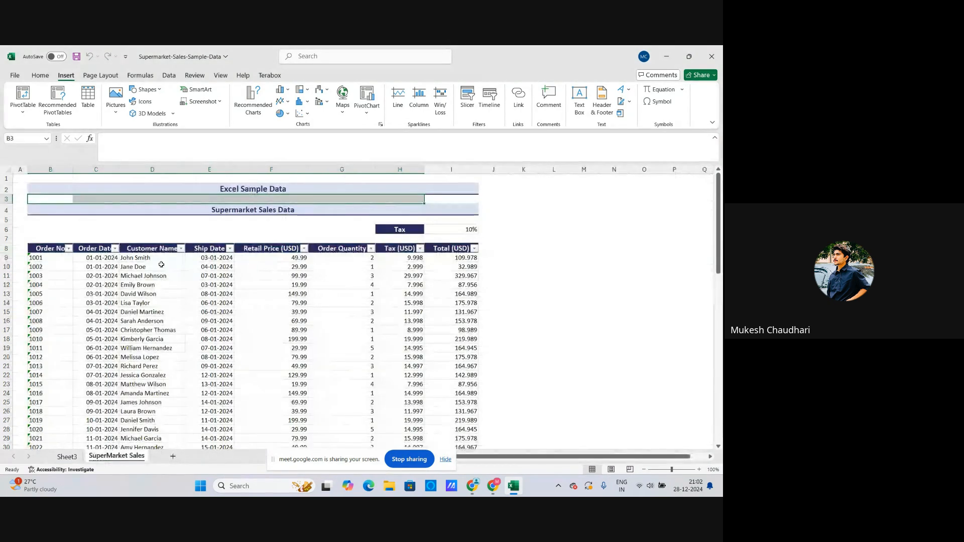
left_click(96, 284)
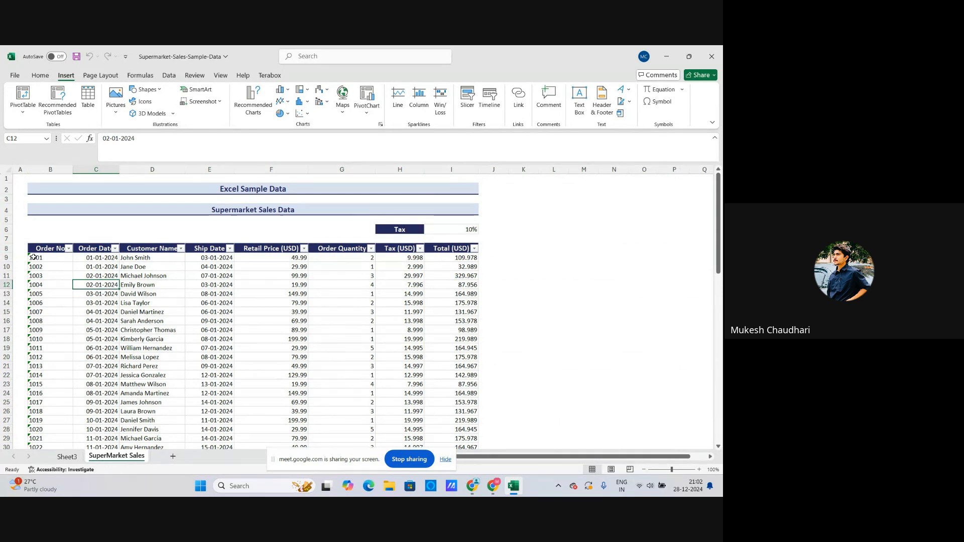
left_click_drag(34, 250, 465, 413)
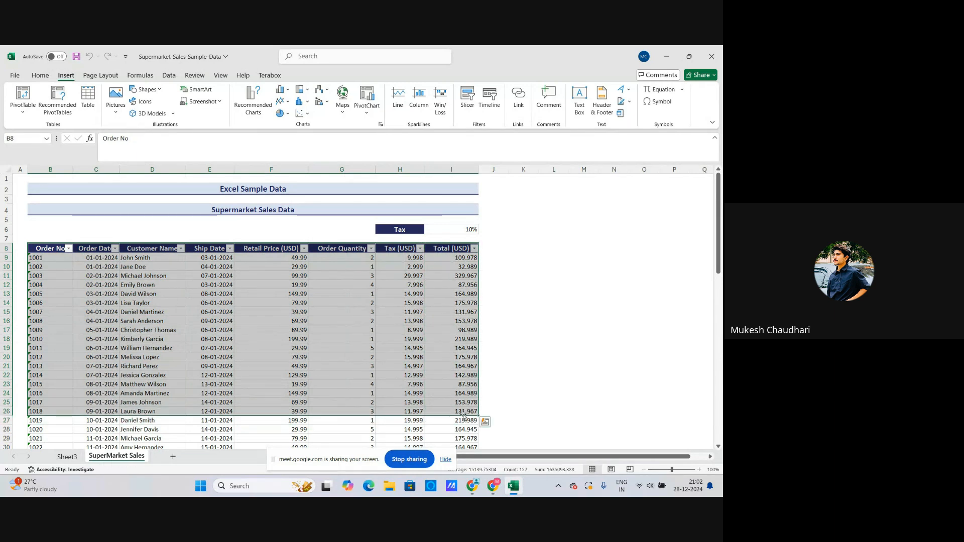
left_click(522, 363)
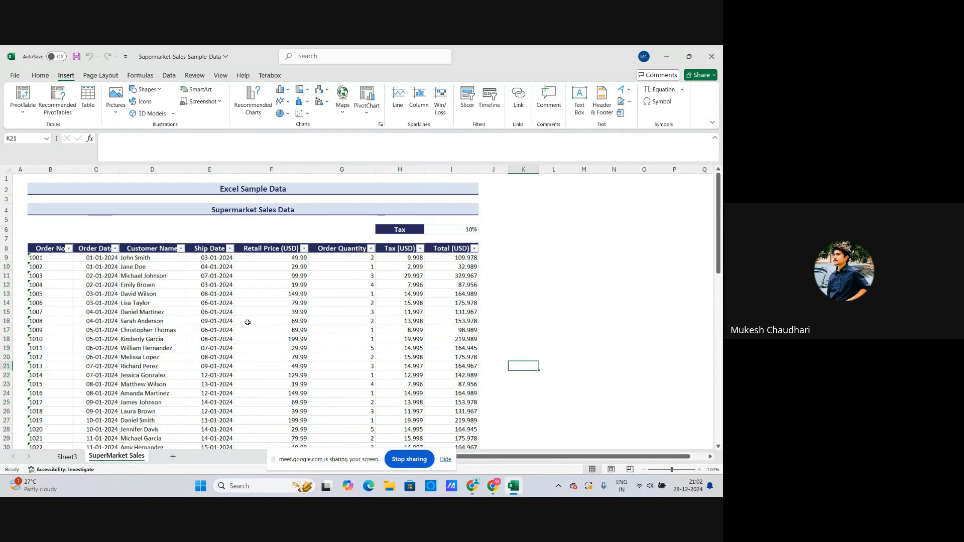
Examine the sales table's header row 8, the Order No heading and the first entry beneath it
left_click(49, 250)
left_click(6, 249)
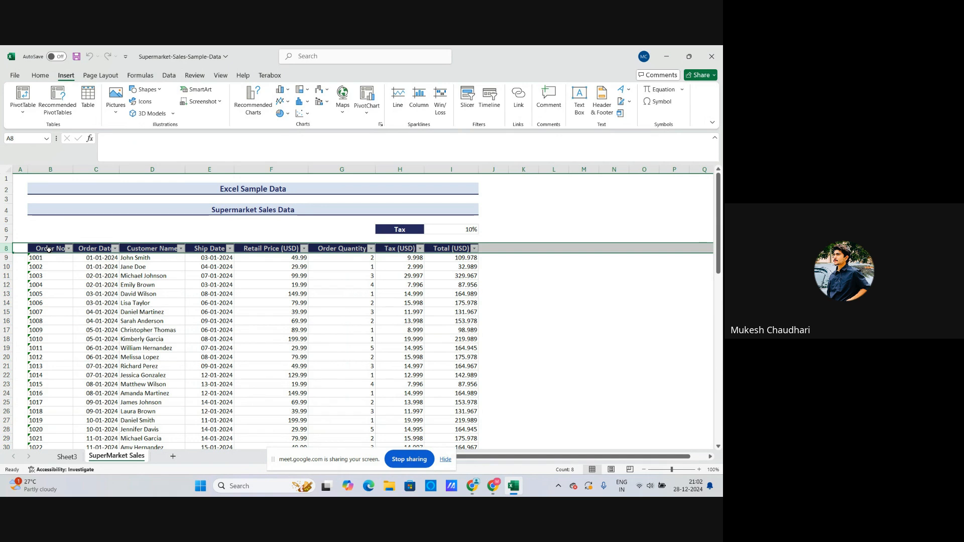
left_click(56, 258)
left_click(48, 249)
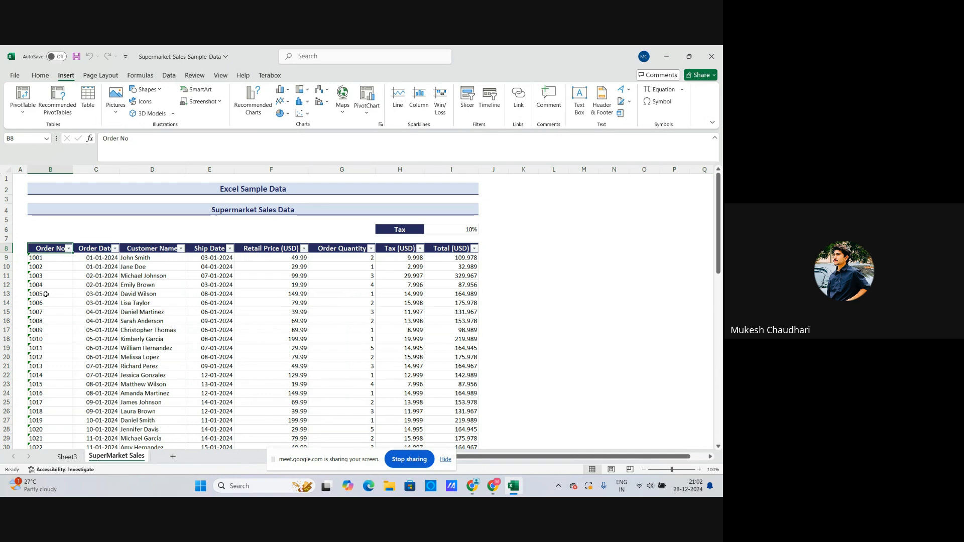
Compare the Order No and Order Date headings with the individual entries listed beneath them
left_click(45, 275)
left_click(43, 249)
left_click(44, 321)
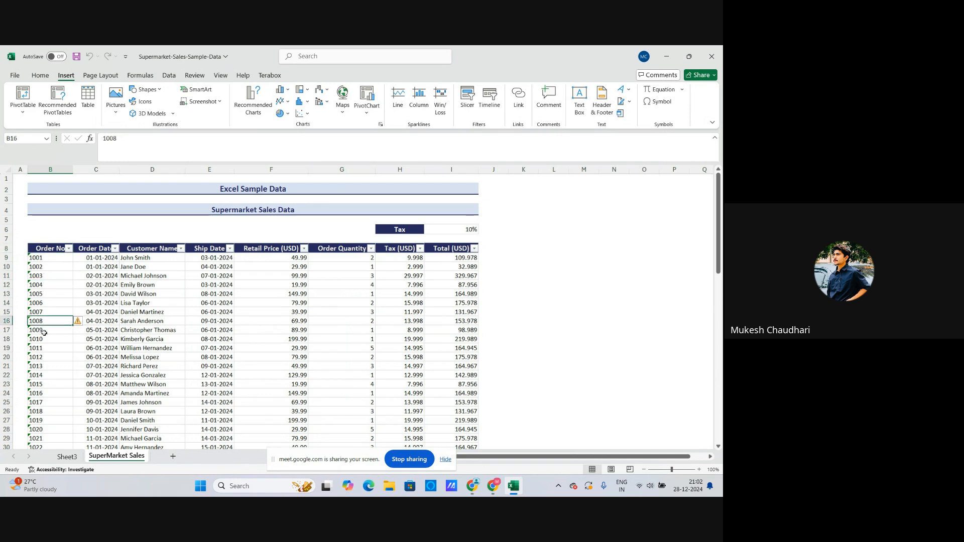
left_click(44, 339)
left_click(42, 258)
left_click(41, 285)
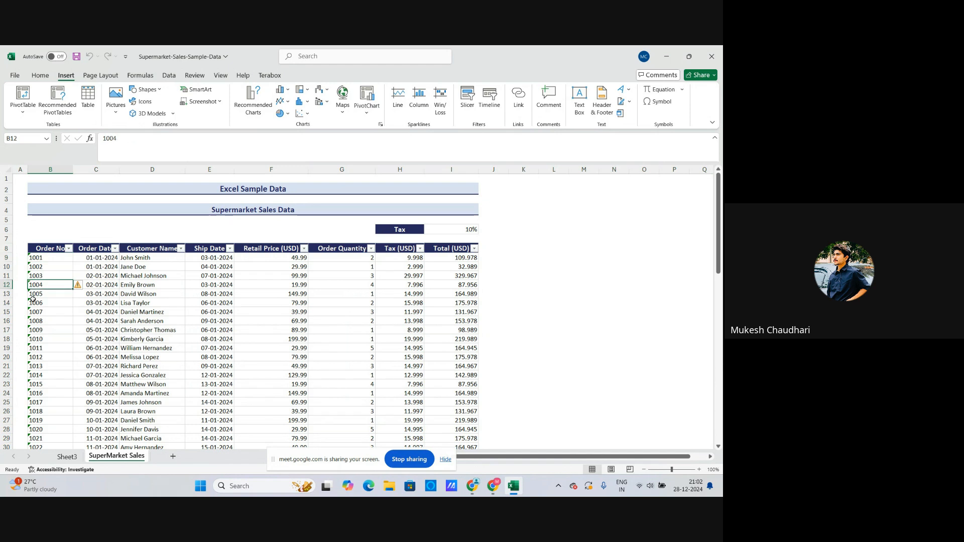
left_click(38, 303)
left_click(34, 311)
left_click(45, 267)
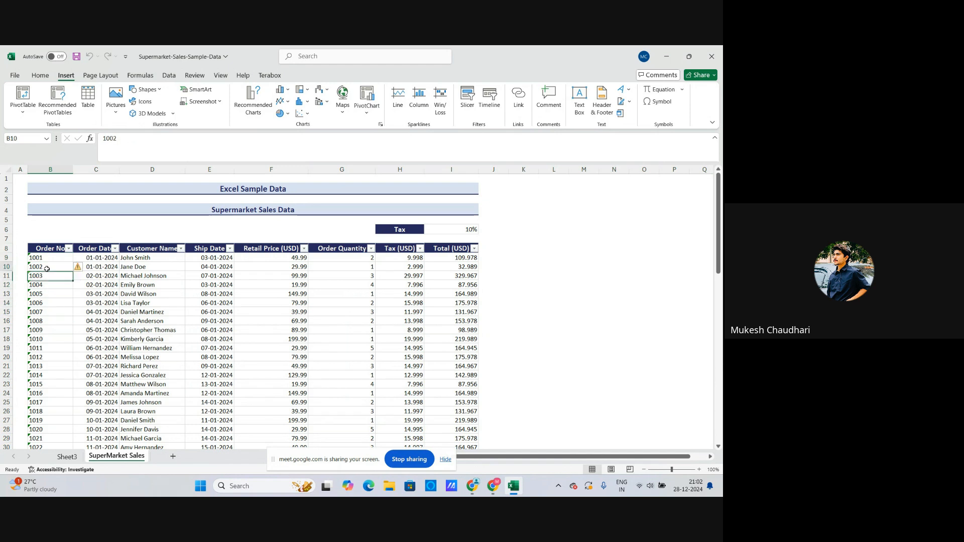
left_click(34, 295)
left_click(32, 304)
left_click(35, 312)
left_click(36, 321)
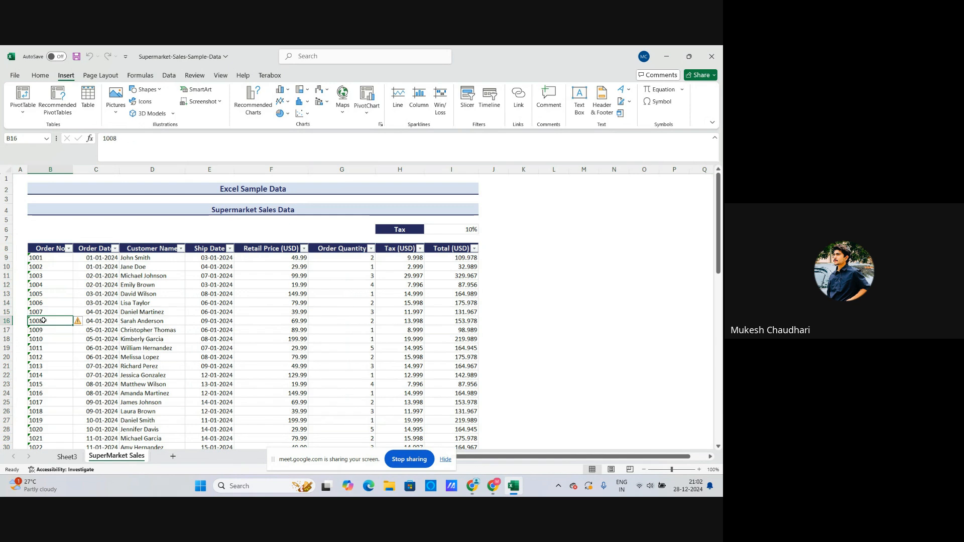
left_click(55, 267)
left_click(101, 252)
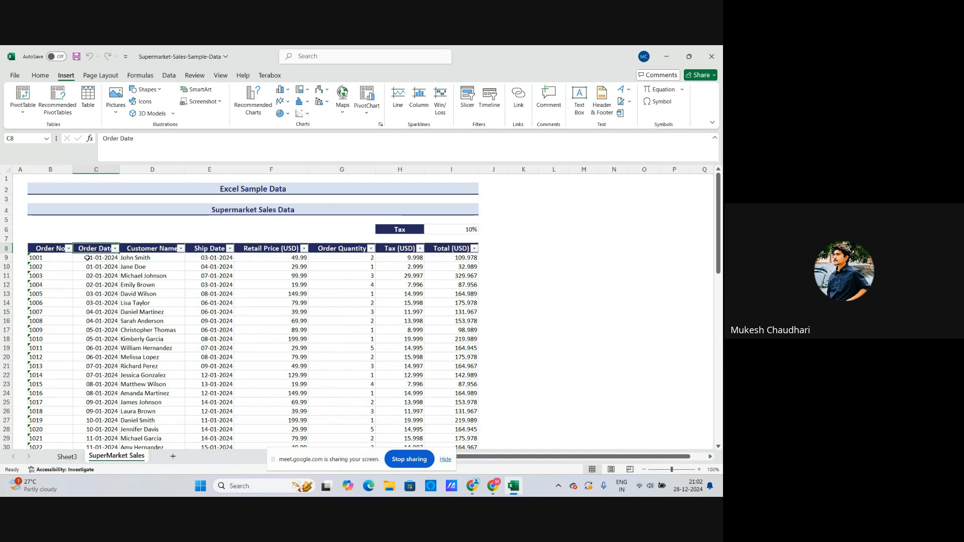
left_click(110, 293)
Check which source range a new pivot table gets when started from blank cell D6, leaving without creating it
left_click(109, 227)
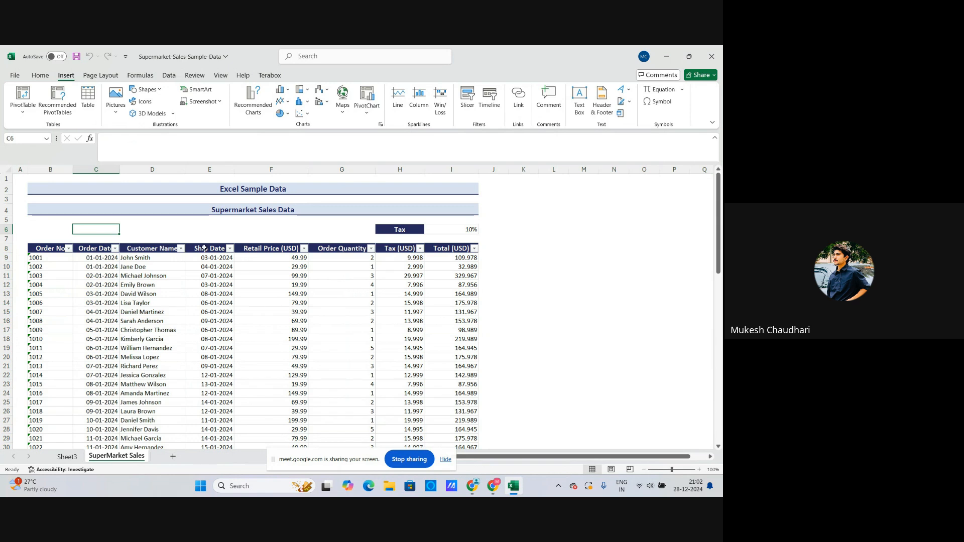
left_click(133, 229)
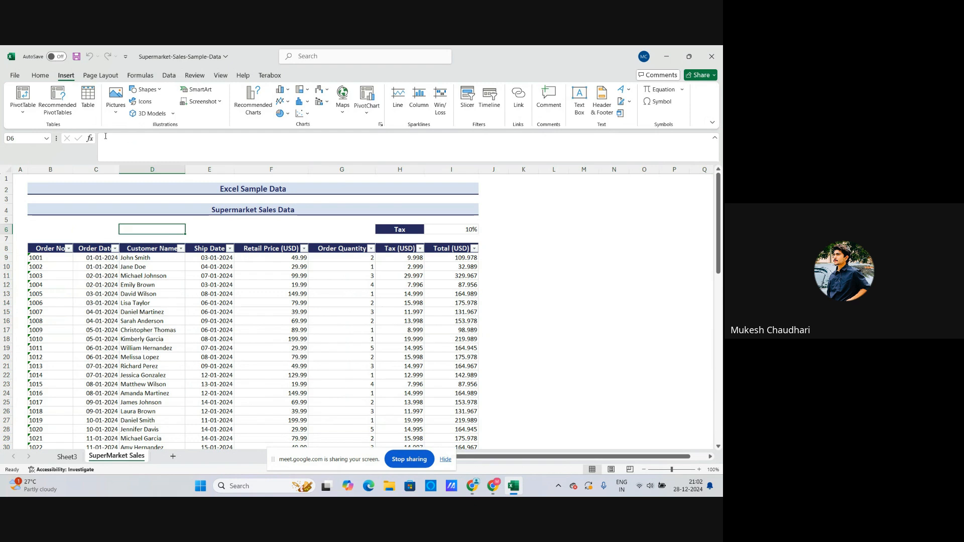
left_click(16, 103)
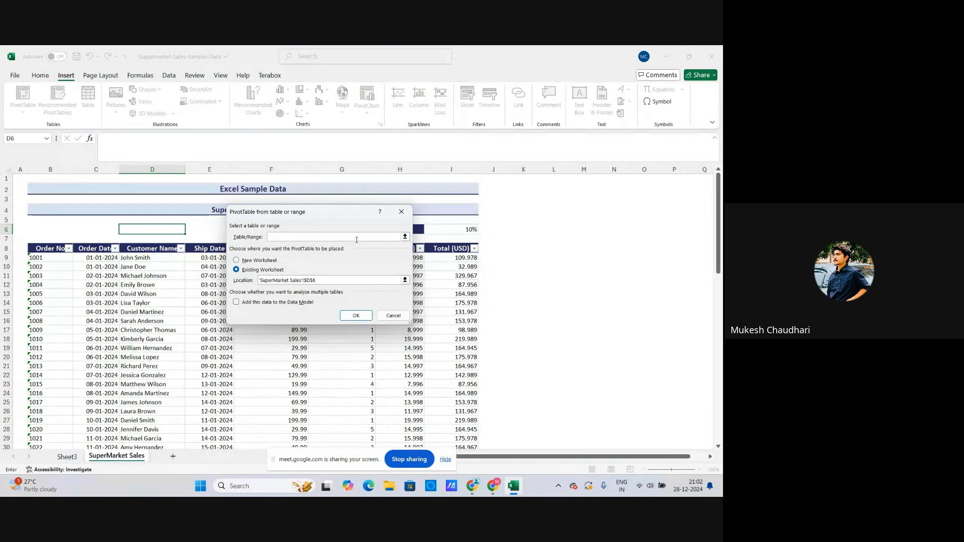
left_click(402, 212)
Check which source range a new pivot table gets when started from cell F19 inside the sales table, leaving without creating it
left_click(159, 285)
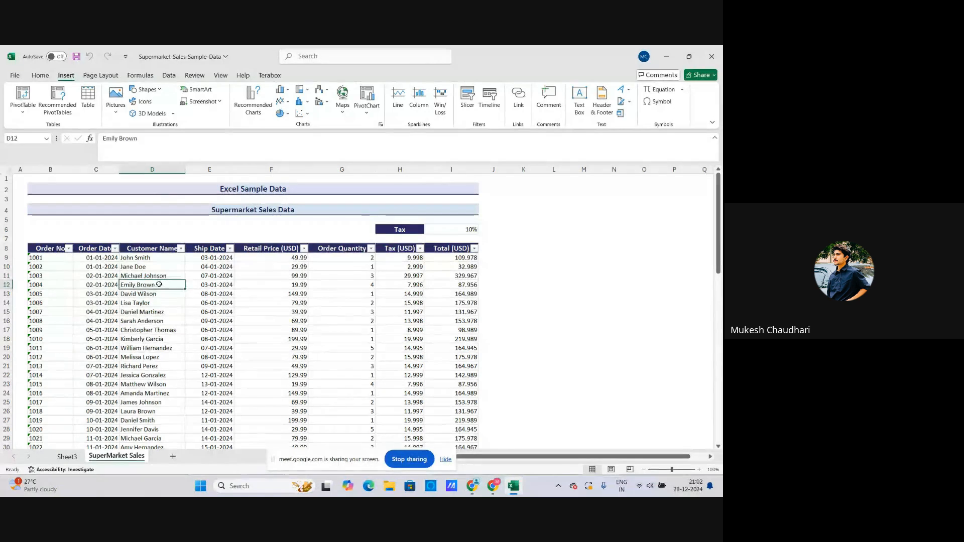
left_click(277, 348)
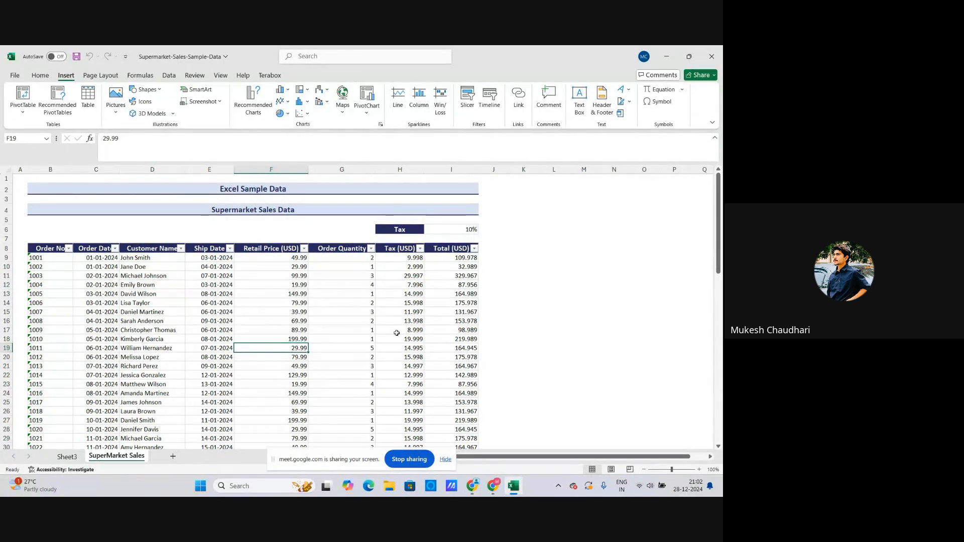
left_click(24, 103)
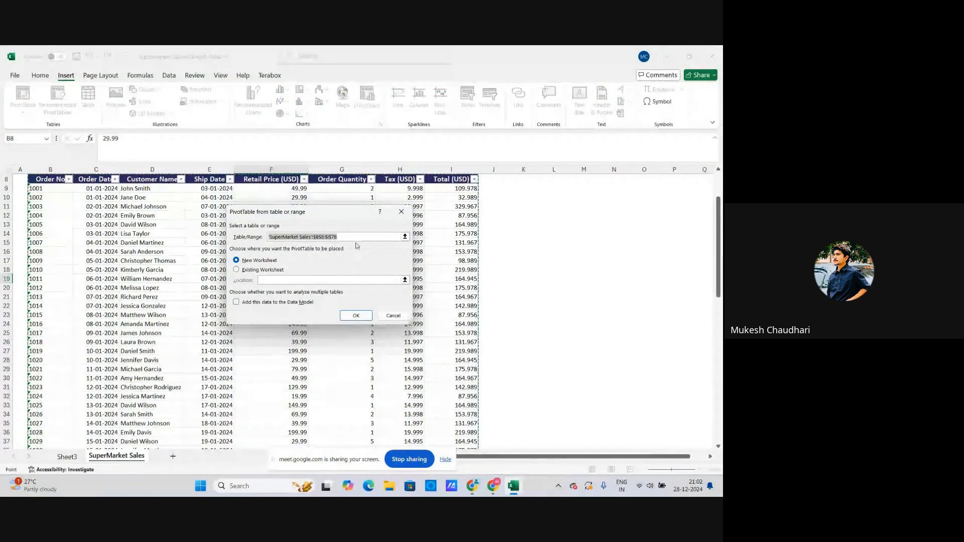
scroll(52, 253, "up", 3)
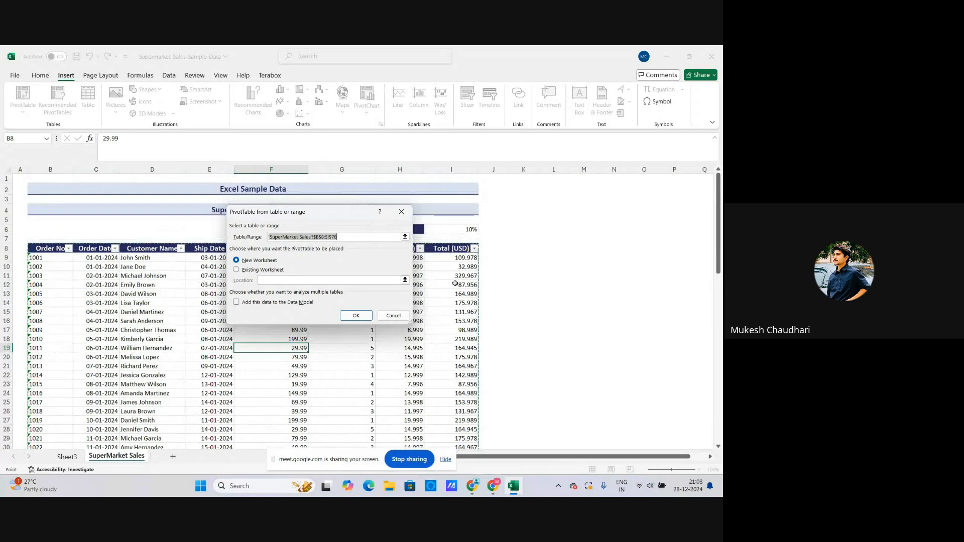
left_click(401, 212)
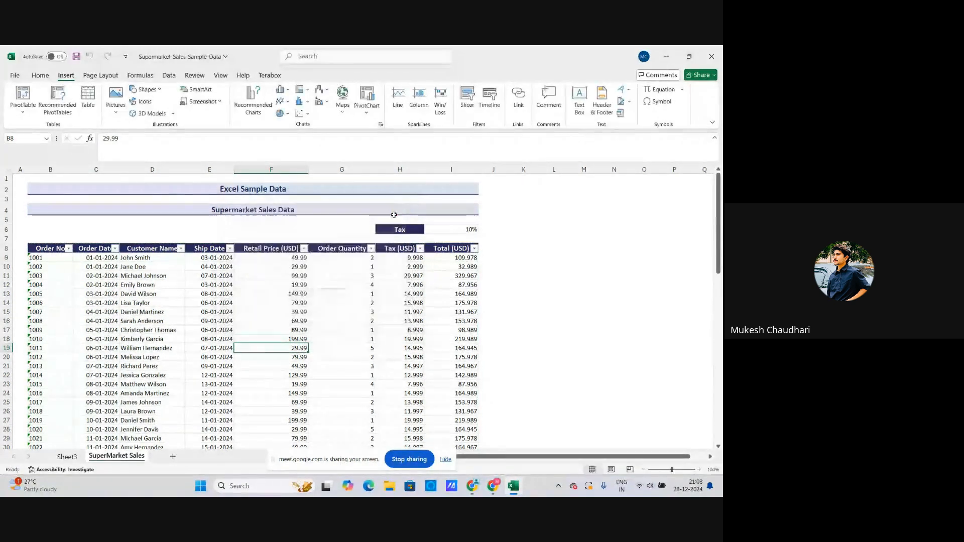
Try Customer Name as the row field of the empty pivot table on Sheet3, and remove it again
left_click(67, 456)
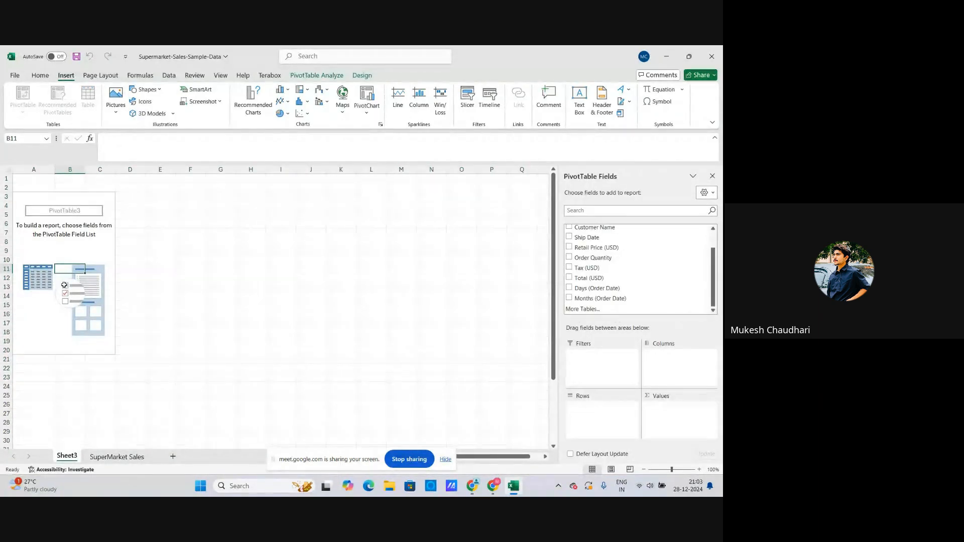
left_click(71, 249)
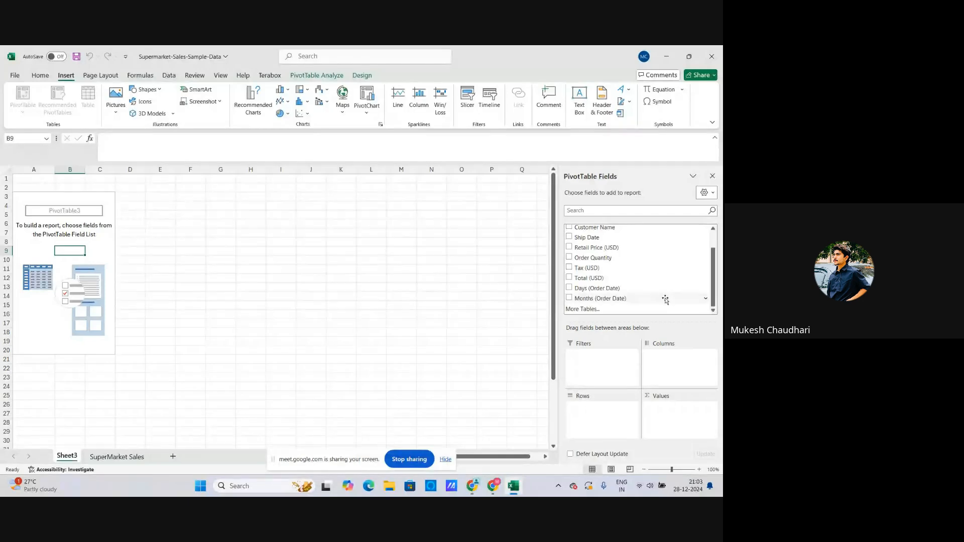
scroll(658, 294, "up", 1)
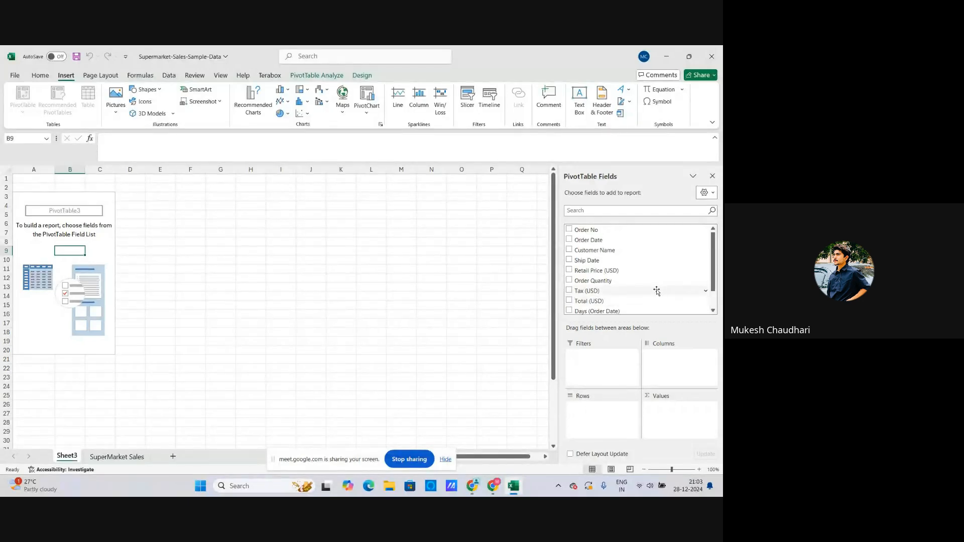
left_click(570, 250)
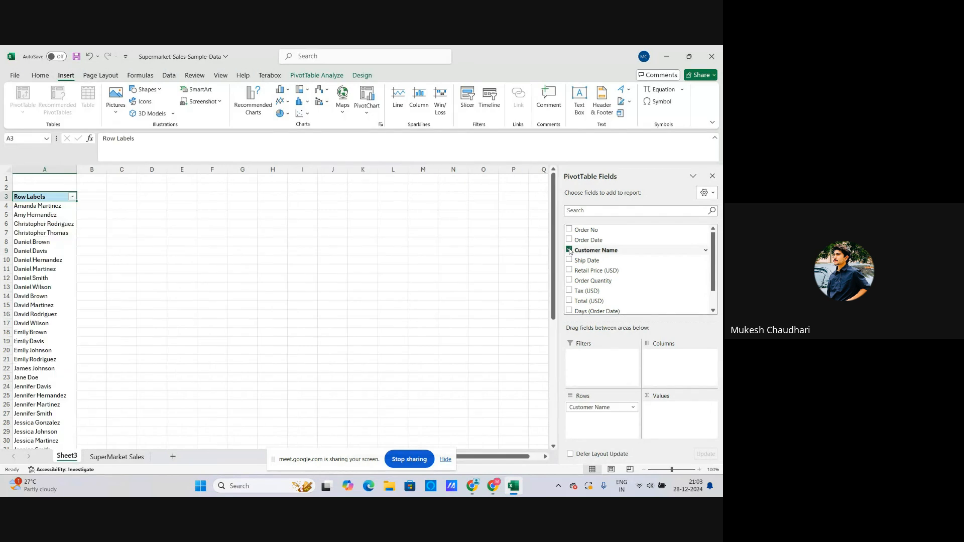
left_click(570, 251)
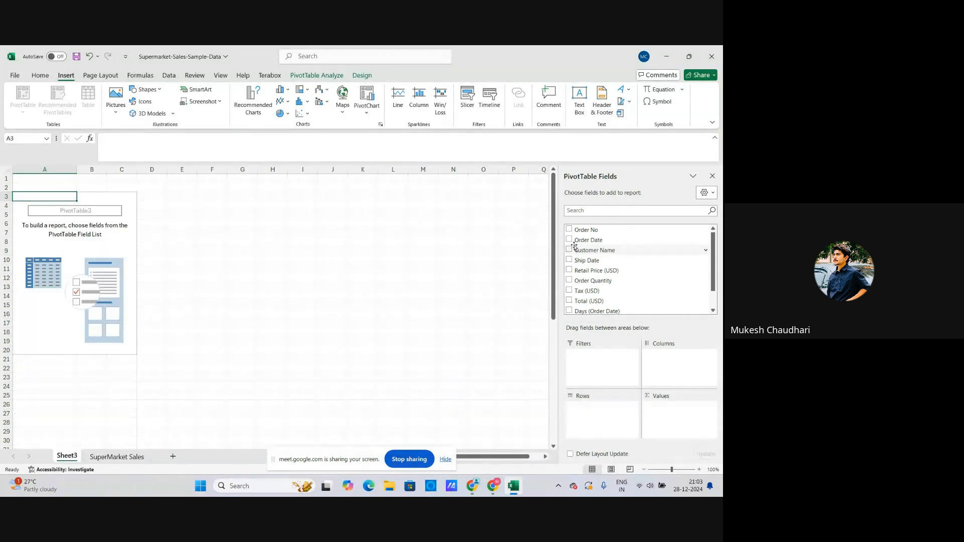
Add Order Date with its month and day groups as rows and sum Total (USD) as values in the pivot table
left_click(570, 240)
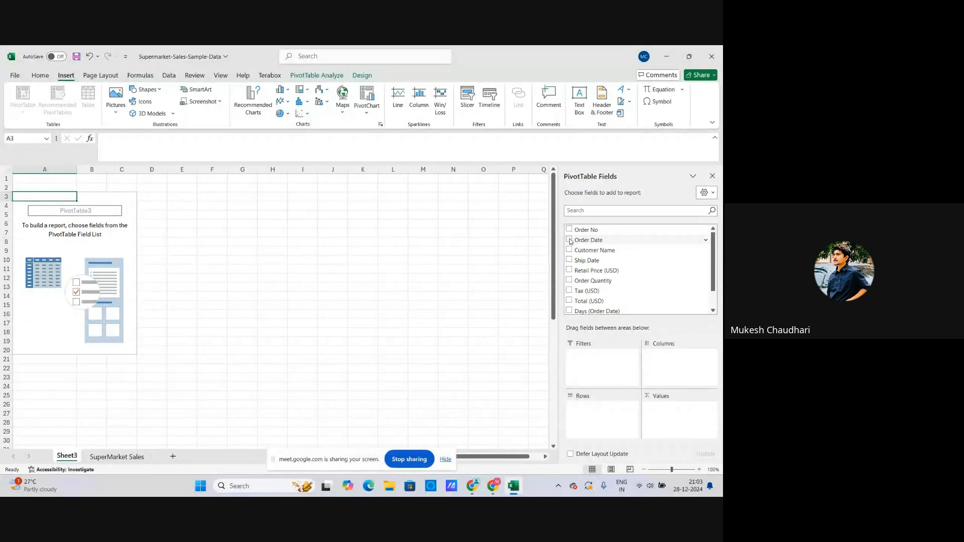
scroll(570, 295, "down", 1)
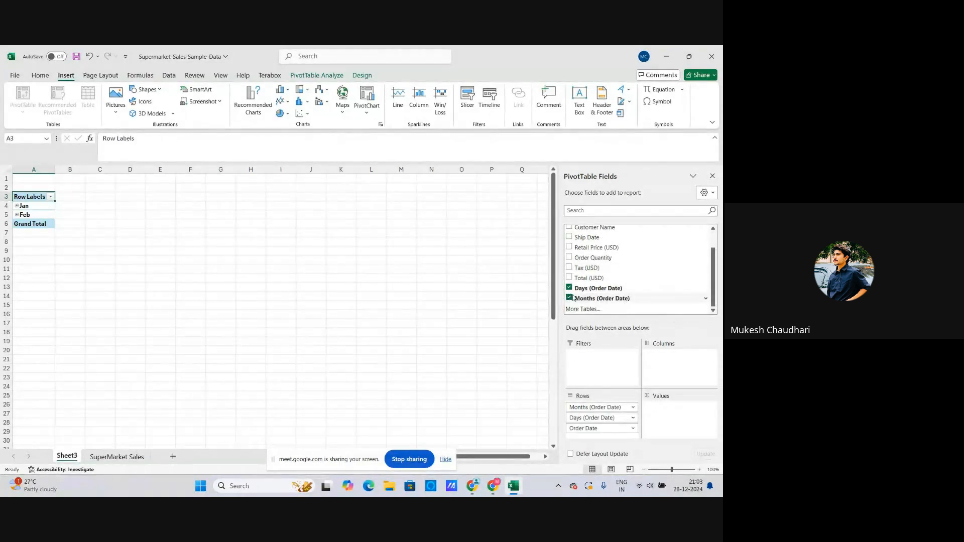
scroll(571, 282, "up", 1)
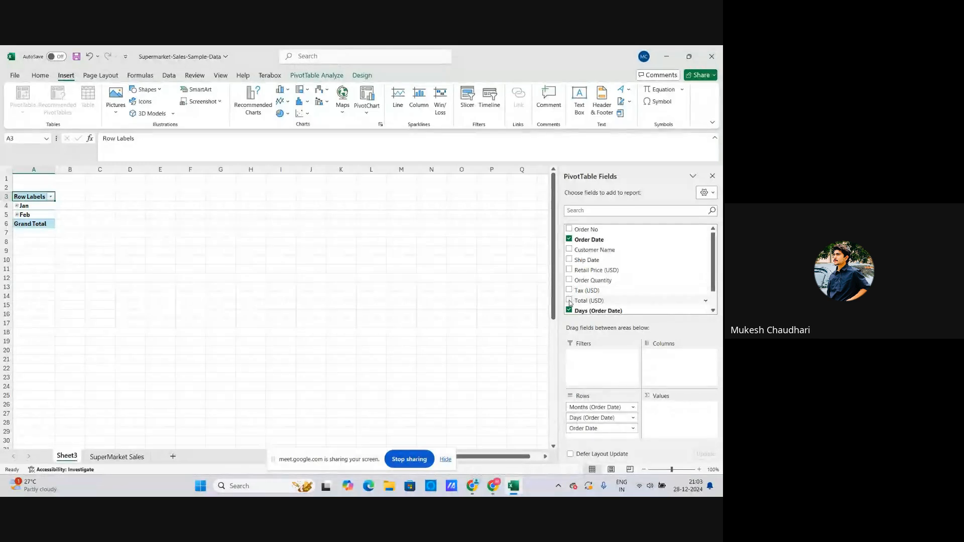
left_click(570, 301)
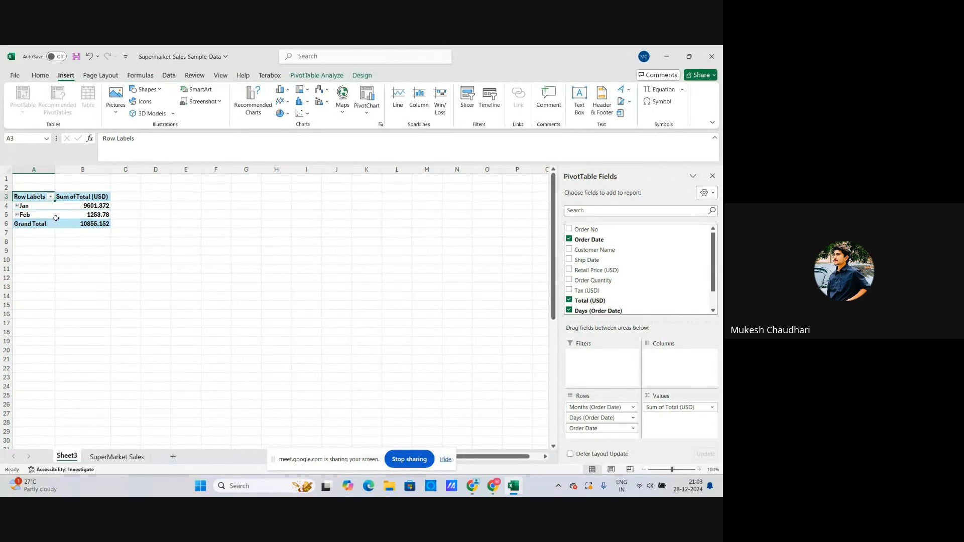
scroll(598, 308, "down", 1)
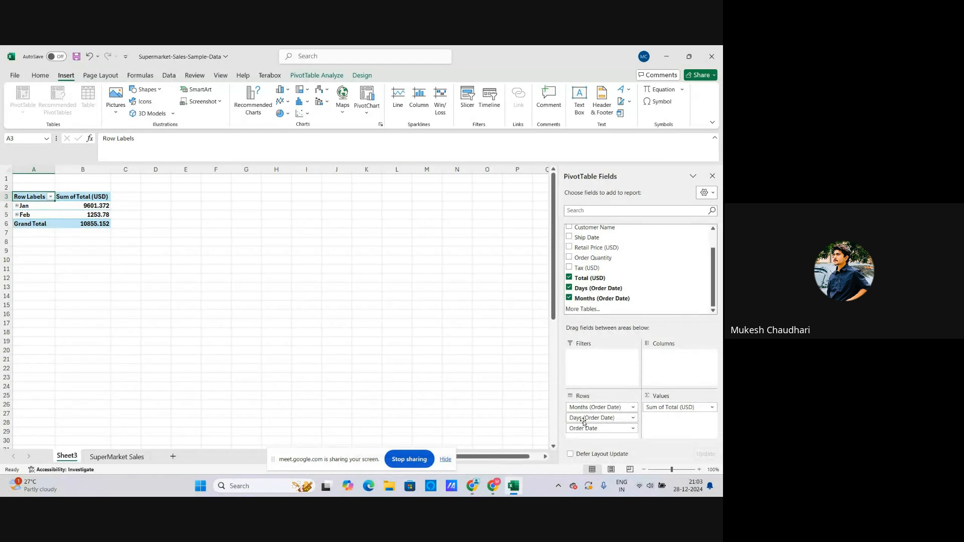
left_click(674, 409)
left_click(76, 199)
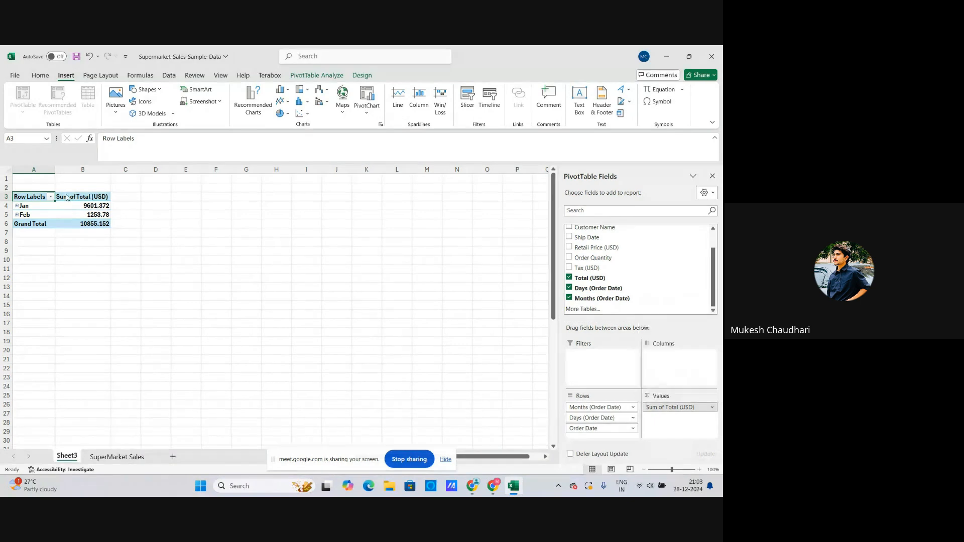
left_click(59, 208)
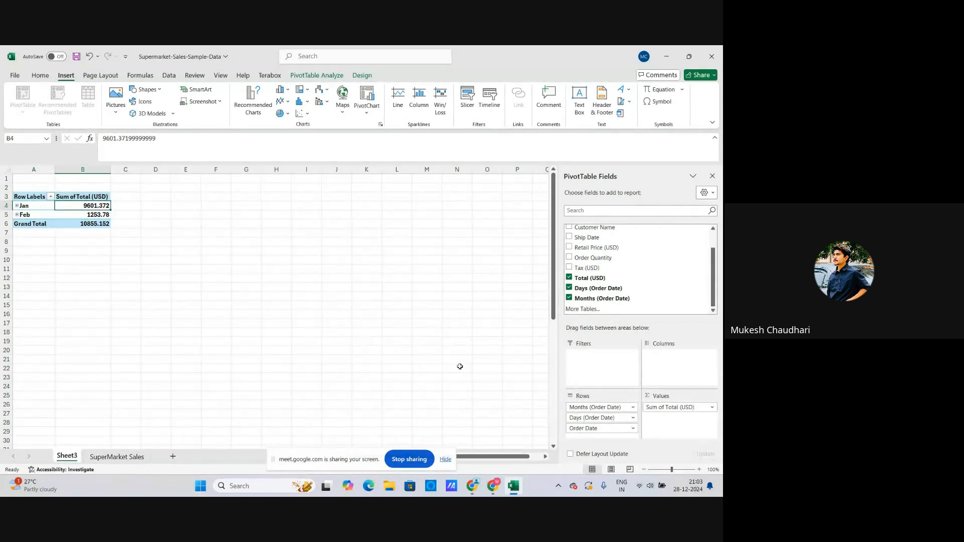
Try Total (USD) as a column field and as a report filter, and return it to the values area
left_click_drag(664, 410, 664, 355)
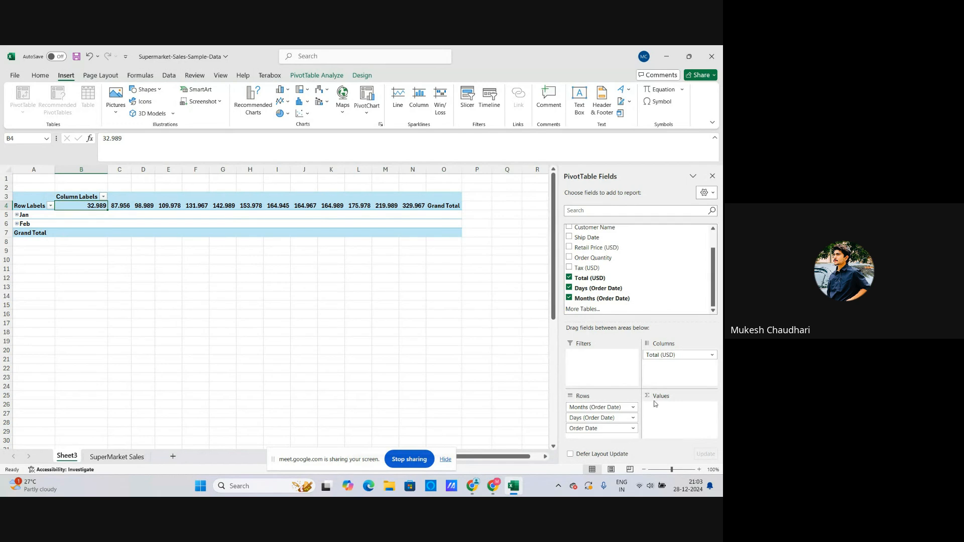
left_click_drag(666, 357, 598, 357)
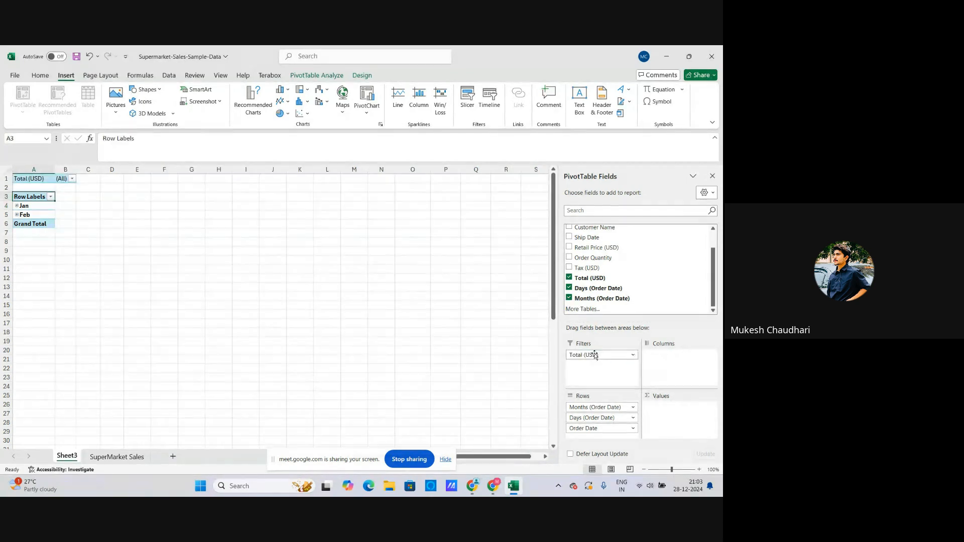
left_click(72, 179)
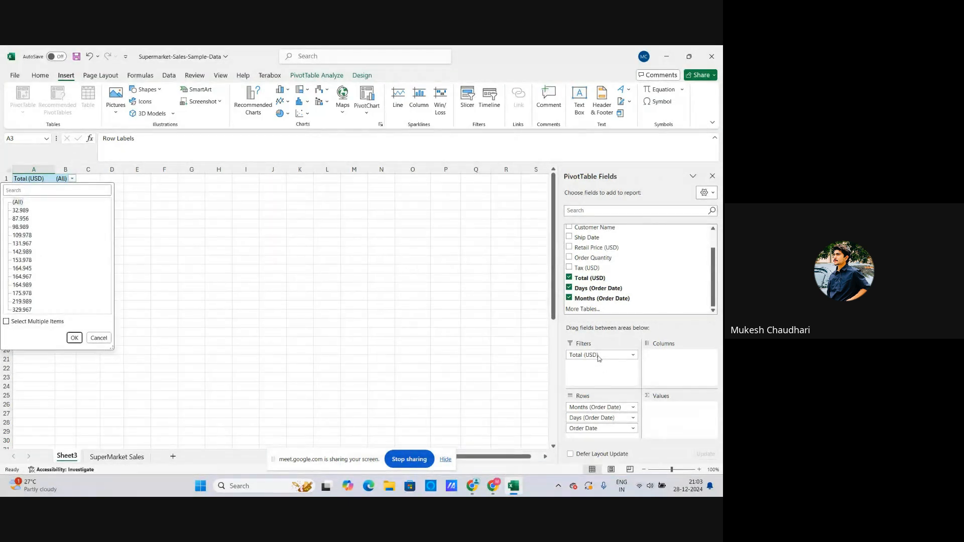
left_click(76, 339)
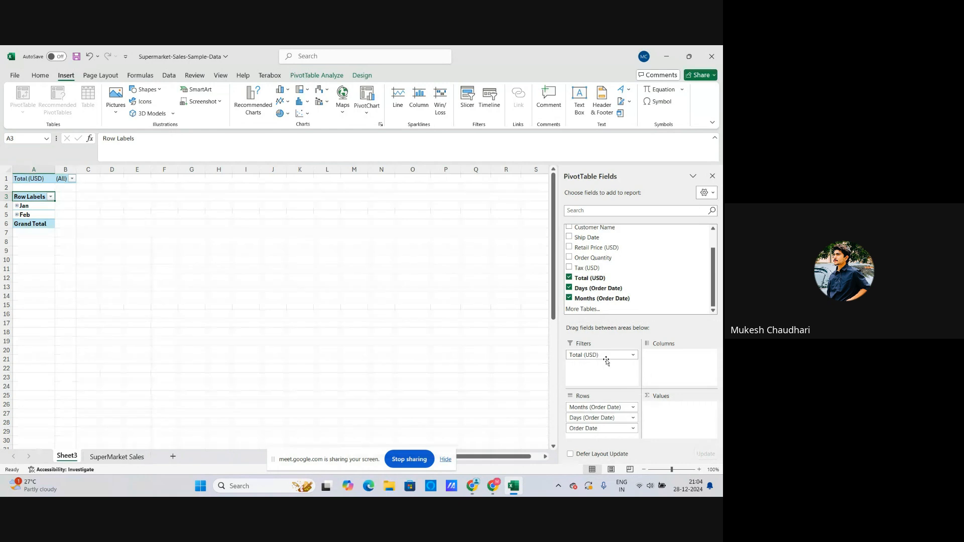
left_click_drag(606, 360, 671, 411)
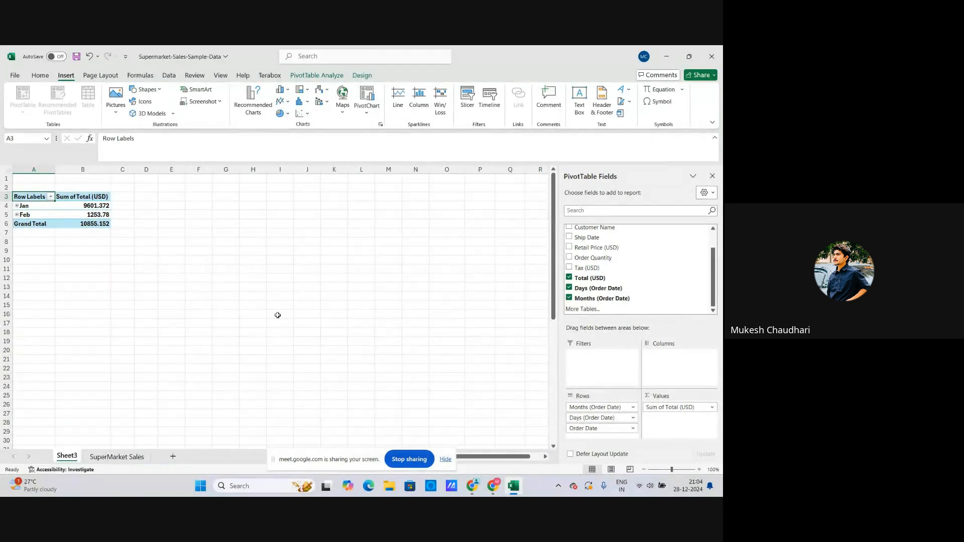
Compare the Jan and Feb row labels with their Sum of Total (USD) values in the pivot table
left_click(79, 207)
left_click(75, 214)
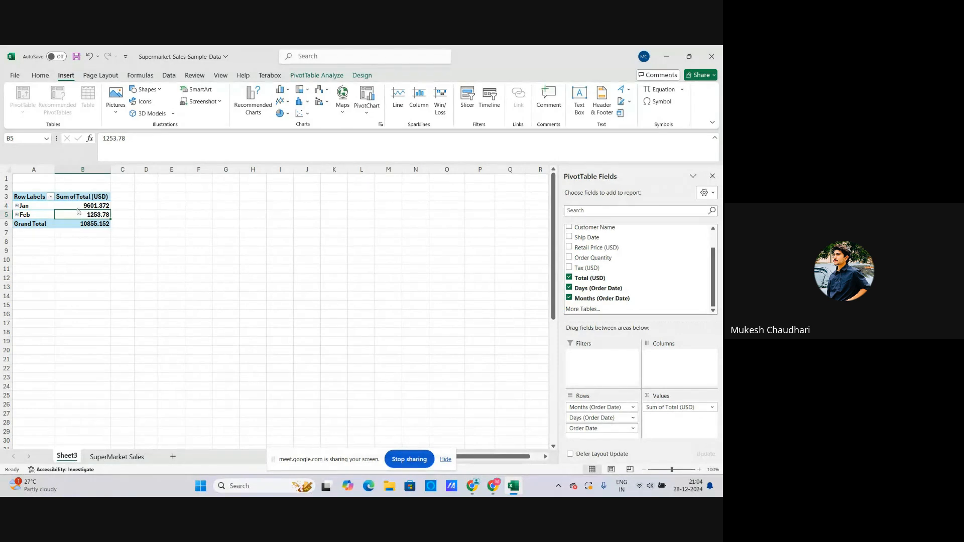
left_click(77, 208)
left_click(75, 214)
left_click(79, 207)
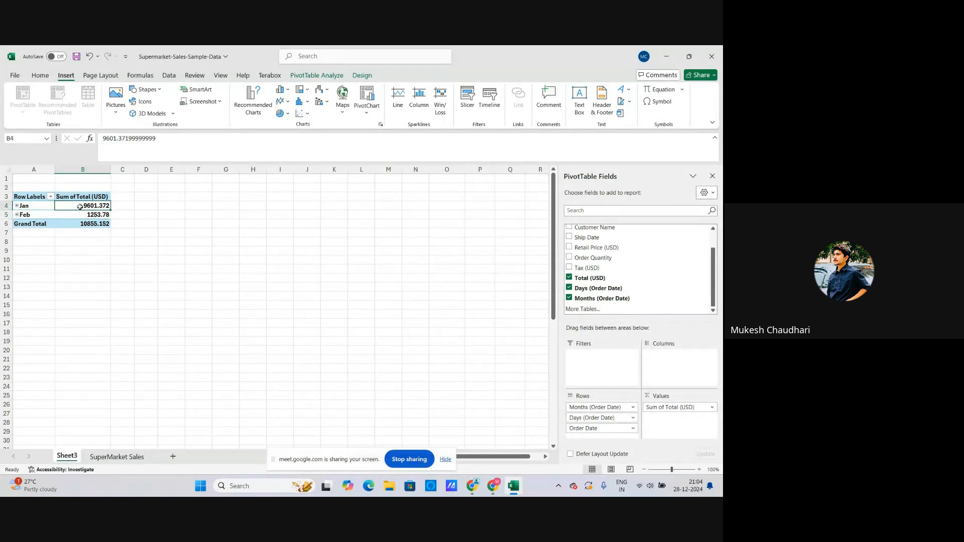
left_click(78, 215)
left_click(80, 207)
left_click(37, 205)
left_click(71, 206)
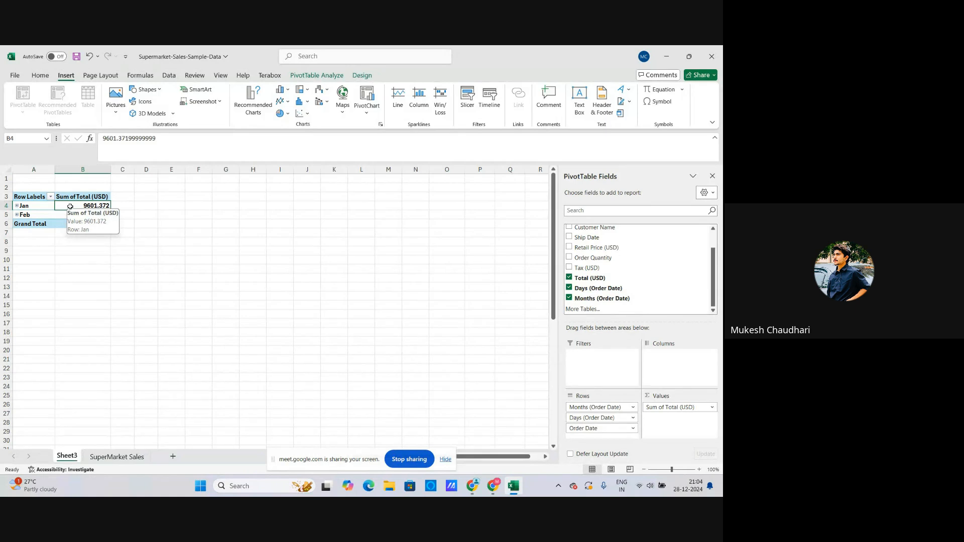
left_click(35, 207)
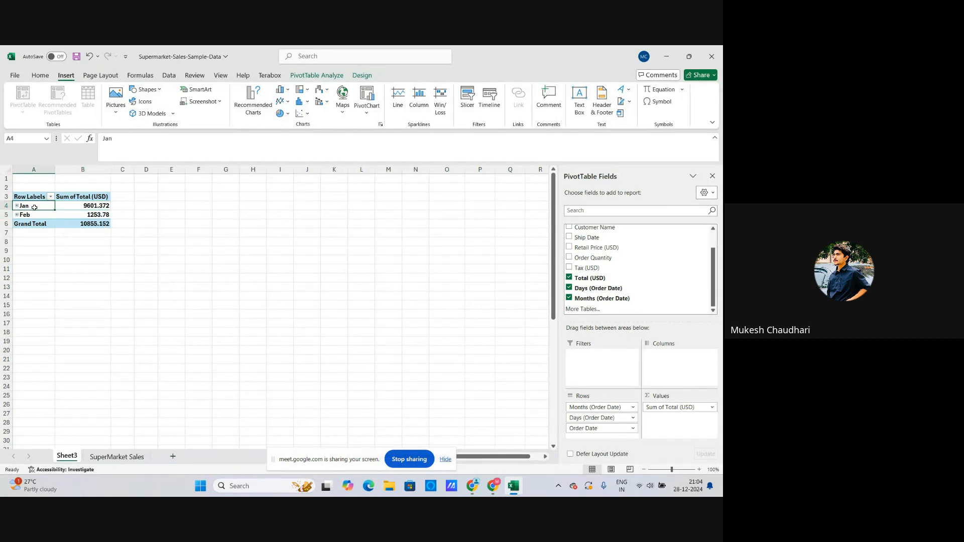
left_click_drag(39, 214, 39, 208)
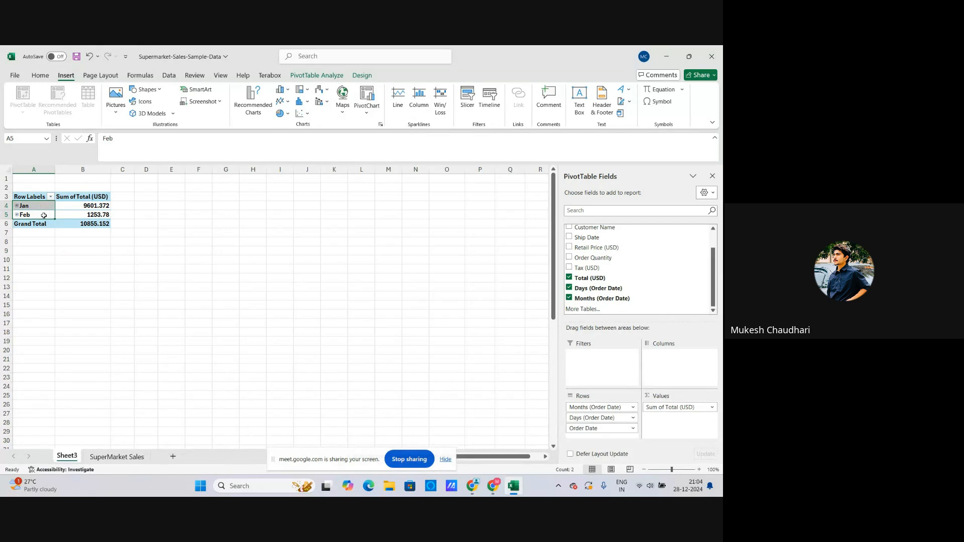
left_click(44, 215)
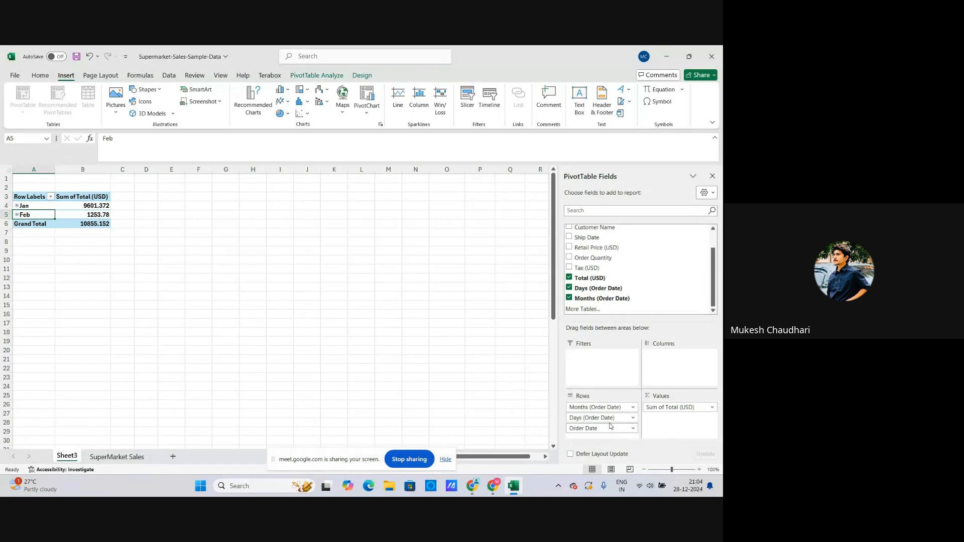
Remove the Months (Order Date) field from the rows and look through the totals by day
left_click(629, 411)
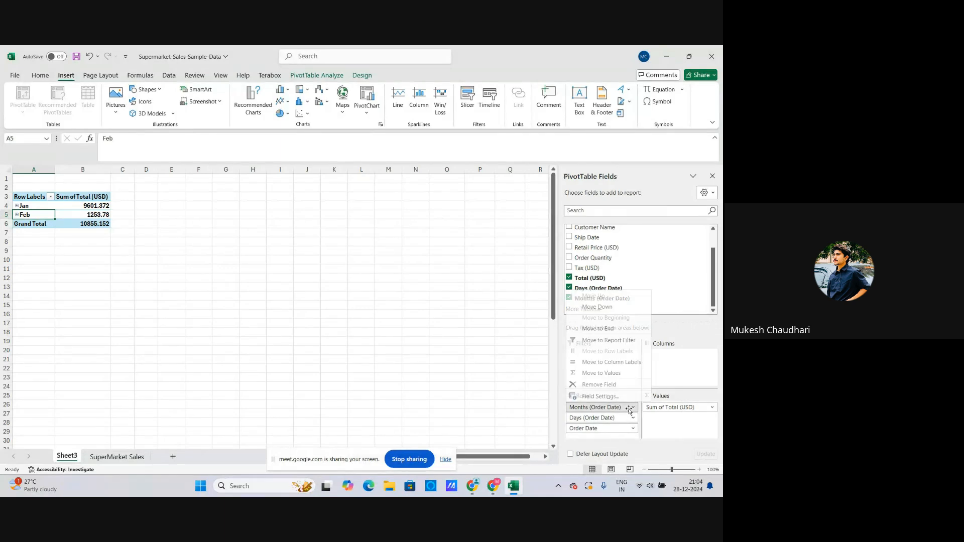
left_click(599, 385)
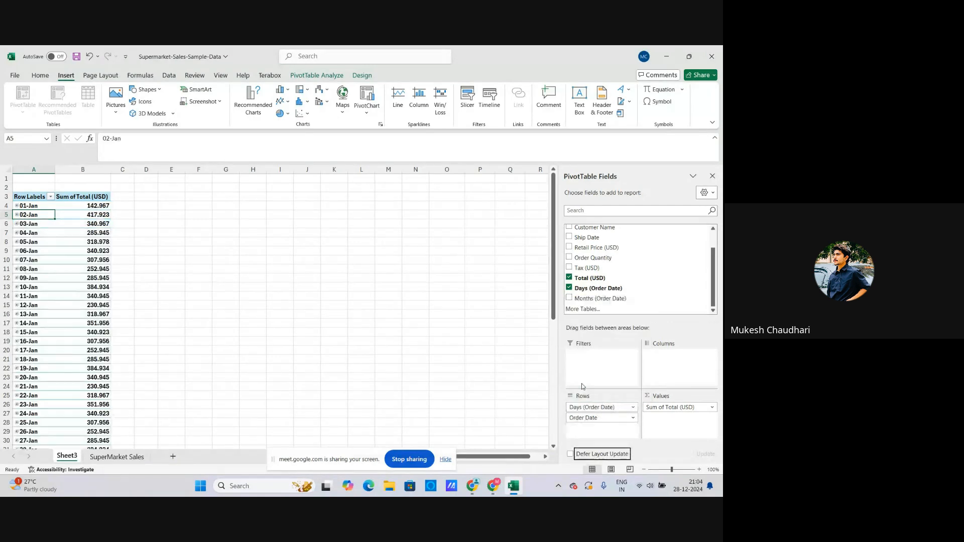
scroll(33, 271, "down", 3)
scroll(35, 312, "up", 3)
scroll(30, 220, "down", 5)
scroll(46, 356, "up", 5)
Remove the Days (Order Date) field from the rows and look through the totals by full order date
left_click(633, 407)
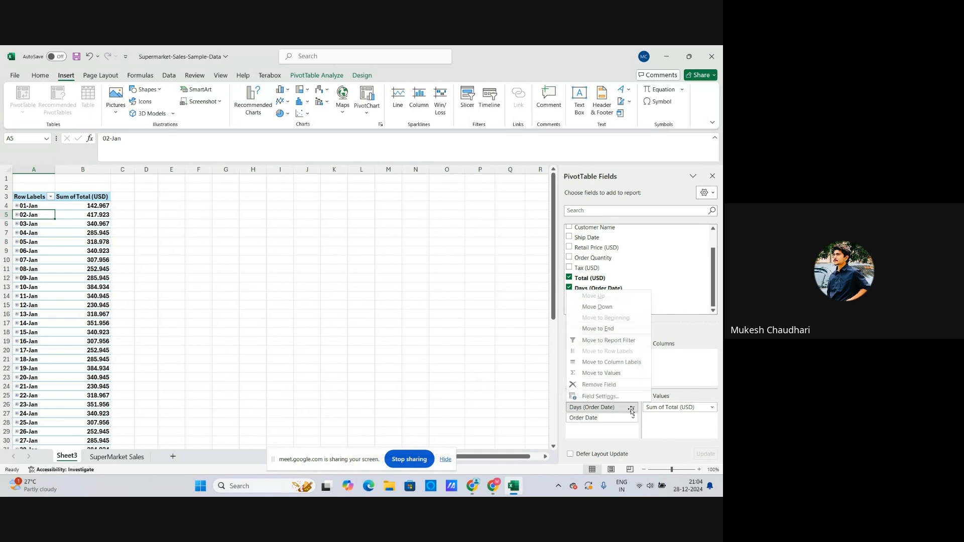
left_click(595, 386)
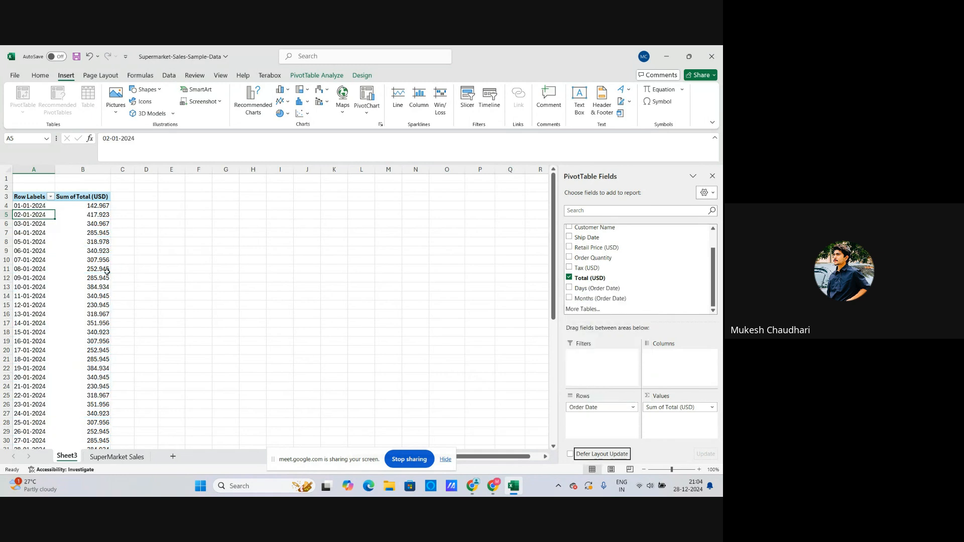
scroll(107, 271, "down", 7)
scroll(37, 332, "up", 7)
Empty the pivot table by removing Order Date from the rows and Total (USD) from the values
left_click(609, 408)
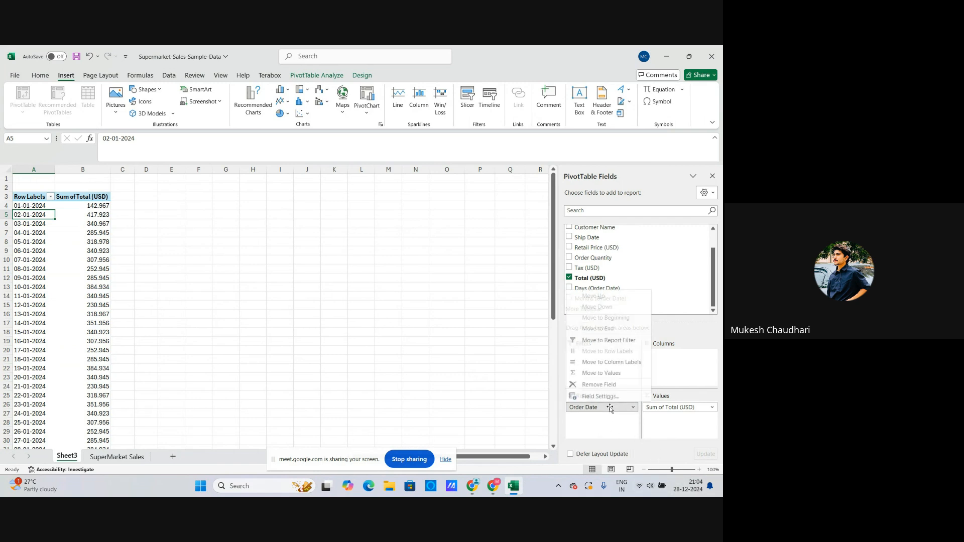
left_click(586, 385)
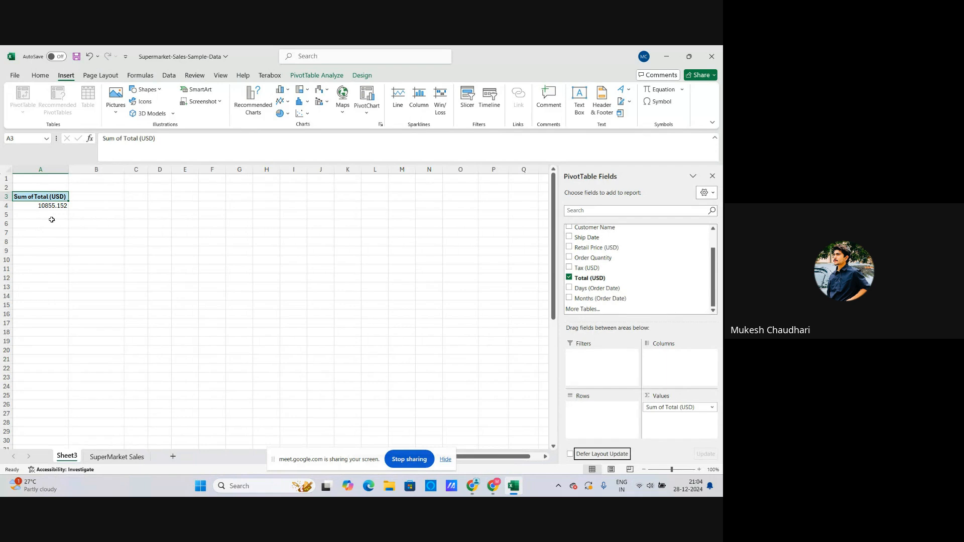
left_click_drag(698, 407, 653, 274)
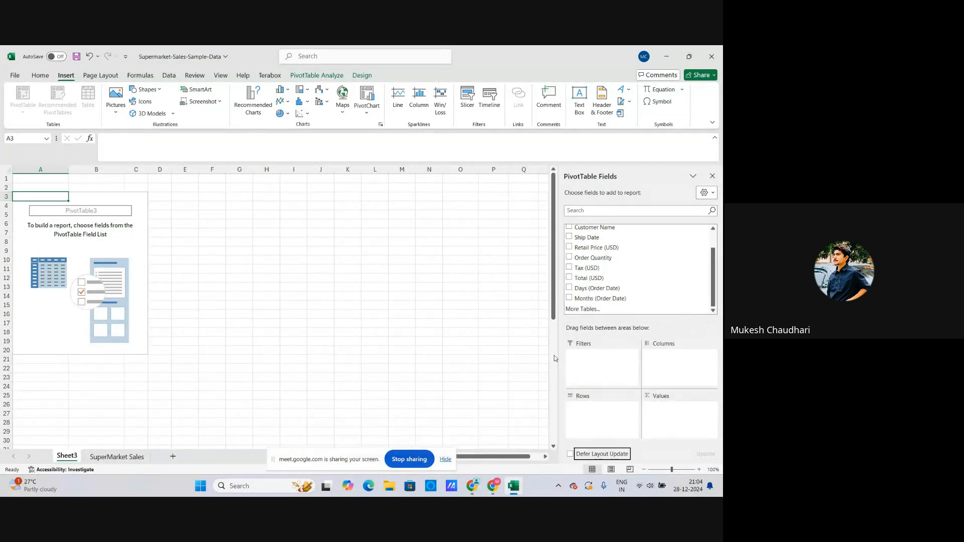
Examine the fields available for the empty pivot table, from Order No to Months (Order Date)
scroll(602, 271, "up", 2)
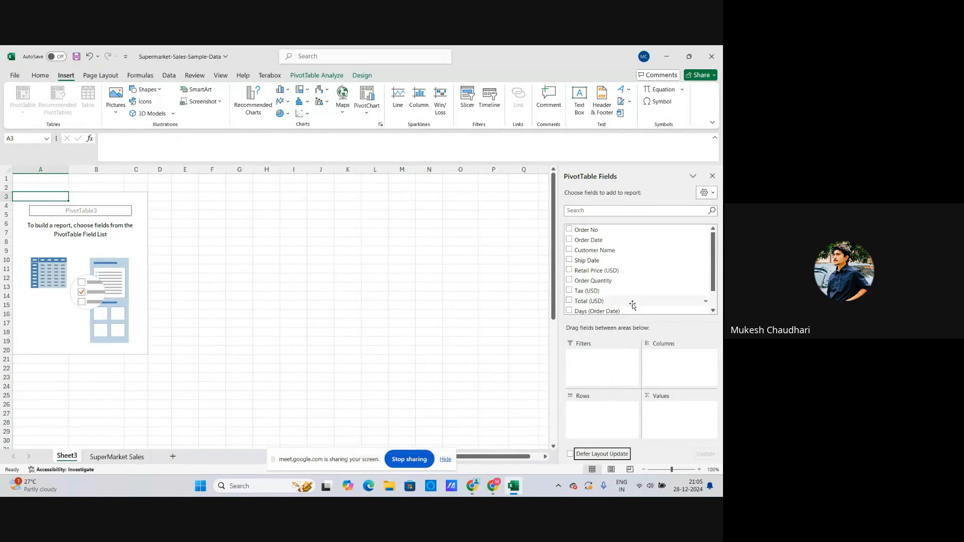
scroll(631, 304, "down", 2)
scroll(614, 308, "up", 2)
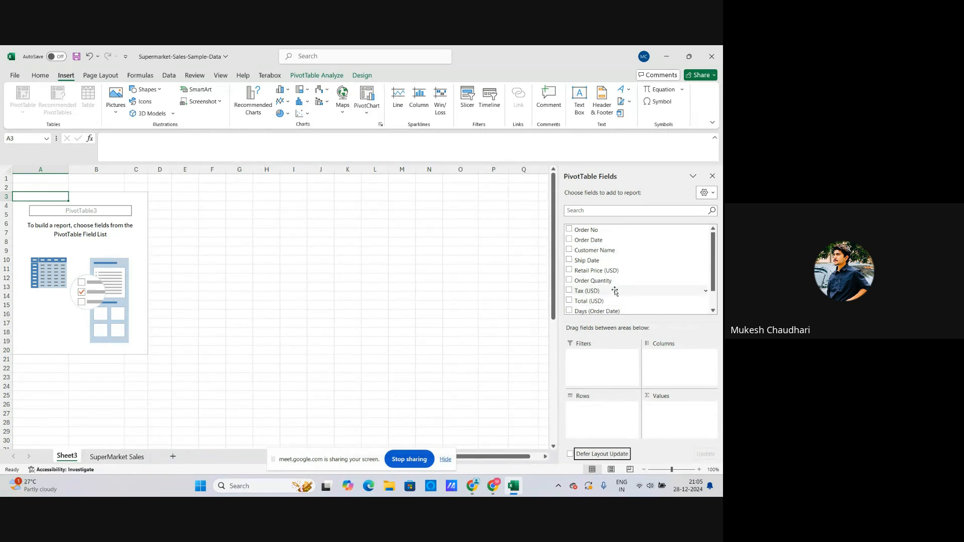
scroll(611, 294, "down", 2)
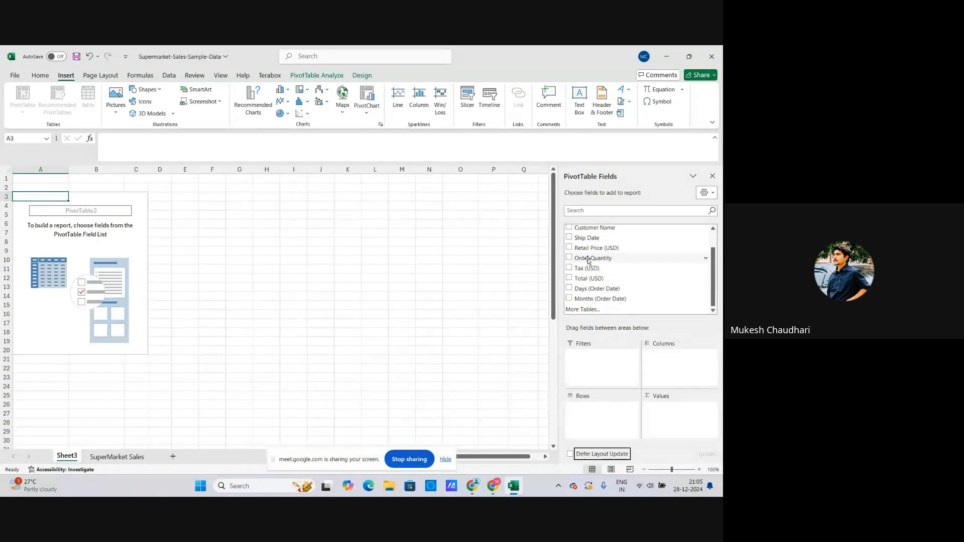
scroll(589, 282, "up", 2)
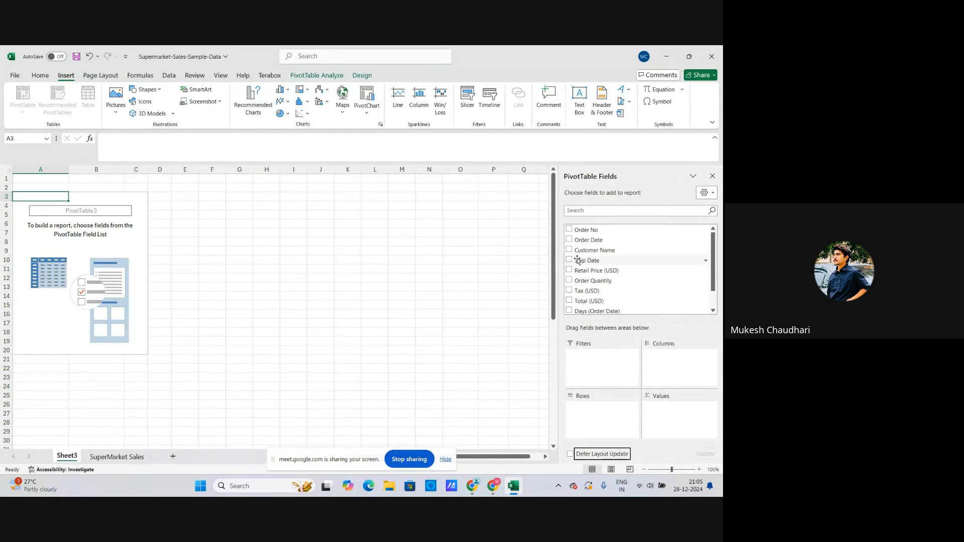
scroll(579, 271, "down", 2)
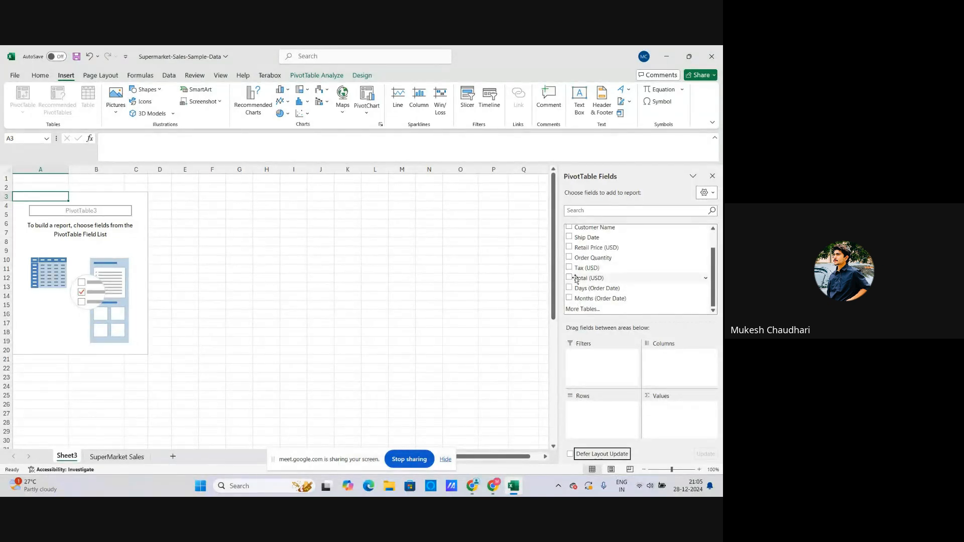
Add Order Quantity to the pivot table's values as a sum and Order Date to its rows
scroll(576, 280, "up", 2)
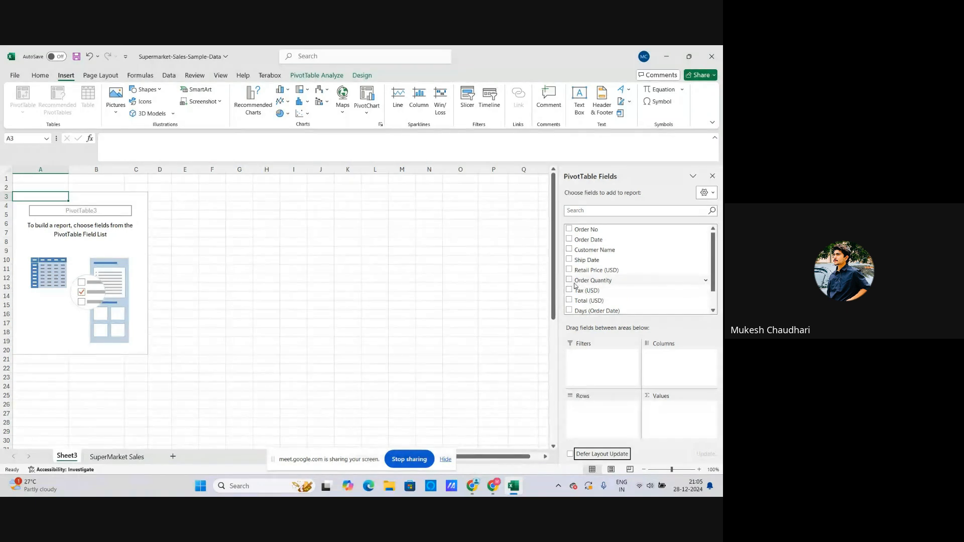
left_click_drag(571, 283, 581, 399)
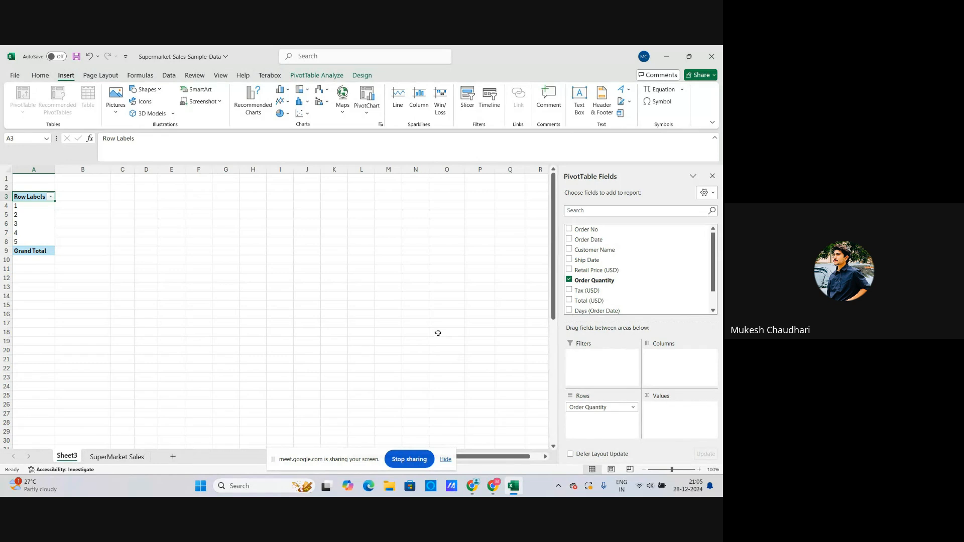
left_click_drag(602, 408, 693, 409)
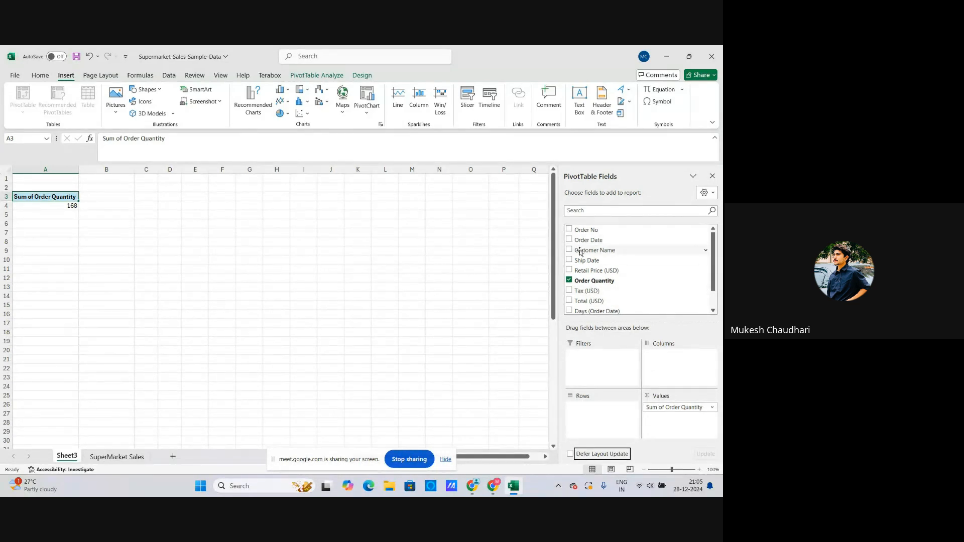
left_click_drag(578, 253, 589, 405)
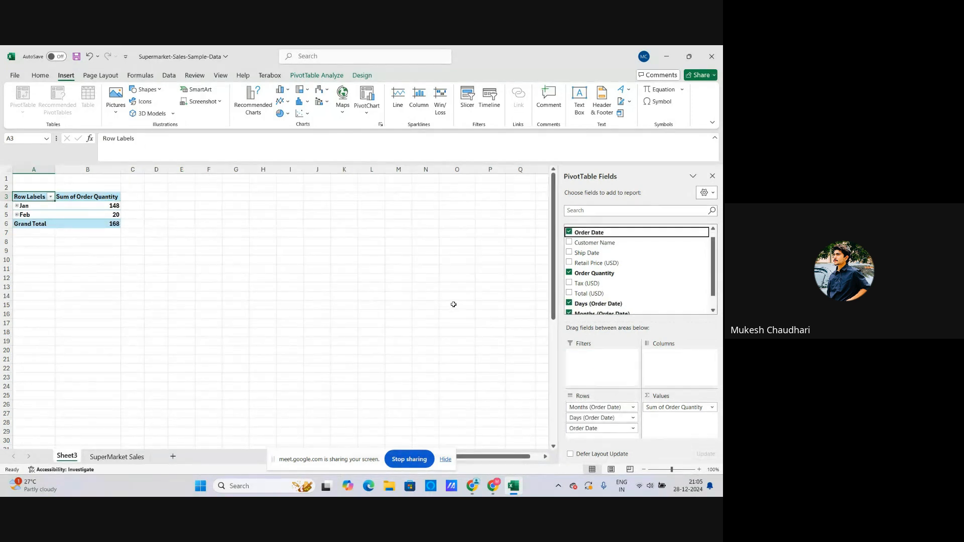
Add the Tax (USD) and Total (USD) fields to the pivot table's values alongside Order Quantity
scroll(623, 298, "down", 1)
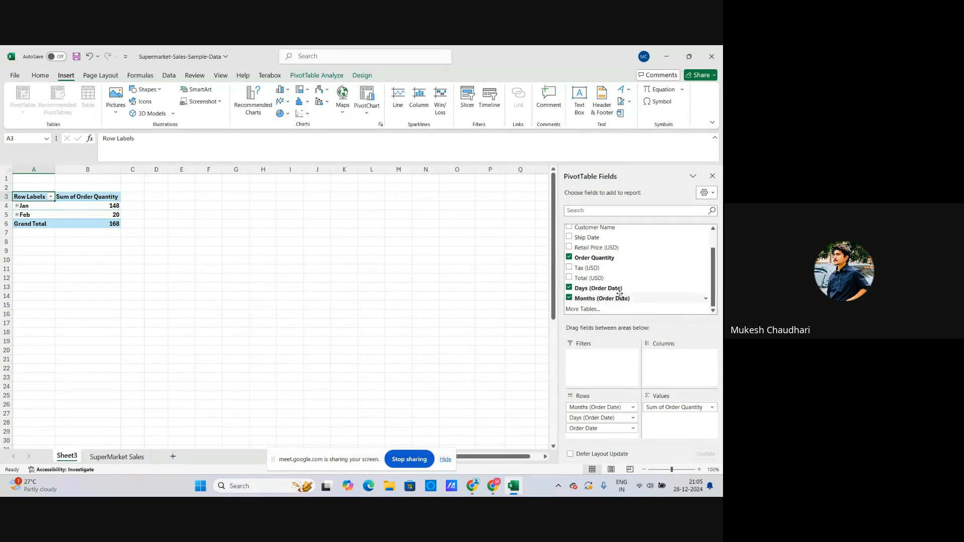
left_click(573, 268)
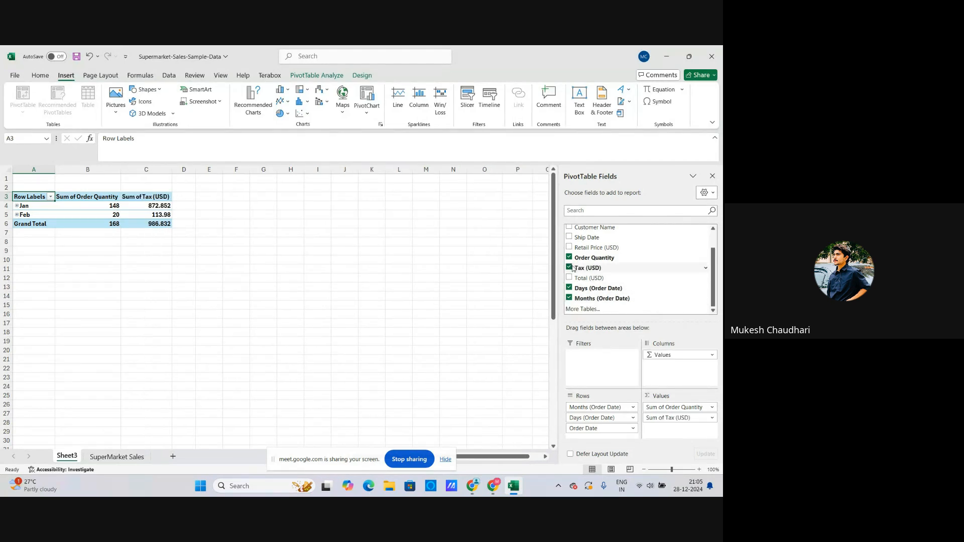
left_click(569, 278)
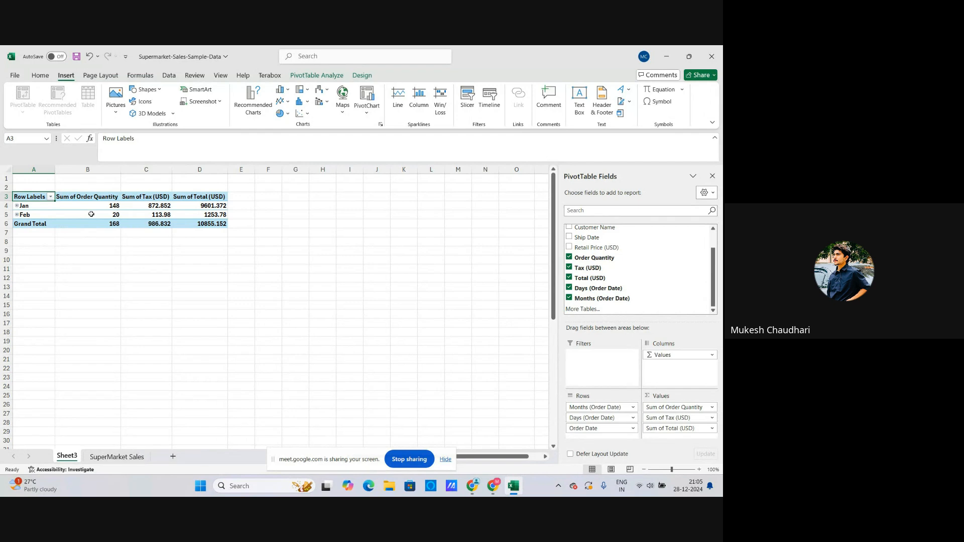
mouse_move(92, 214)
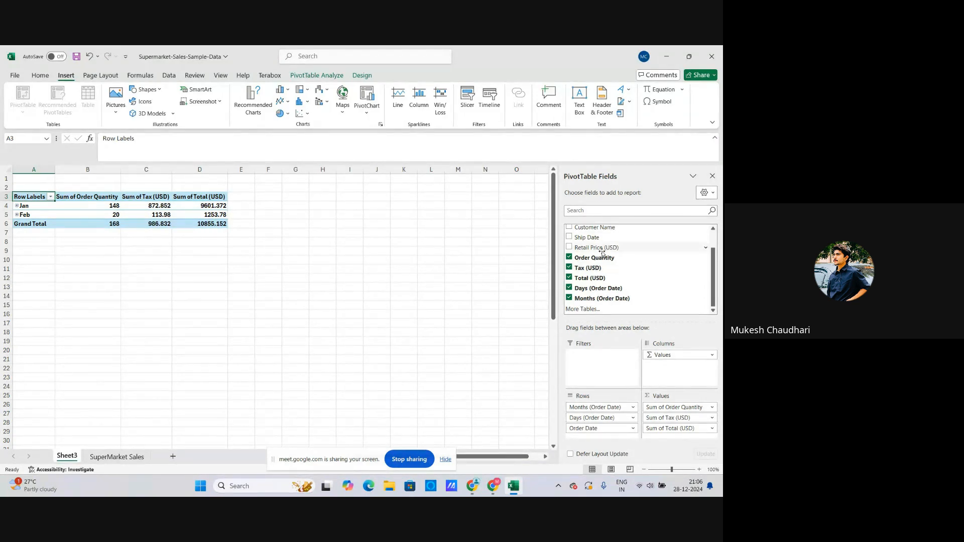
scroll(616, 277, "up", 1)
scroll(616, 278, "down", 2)
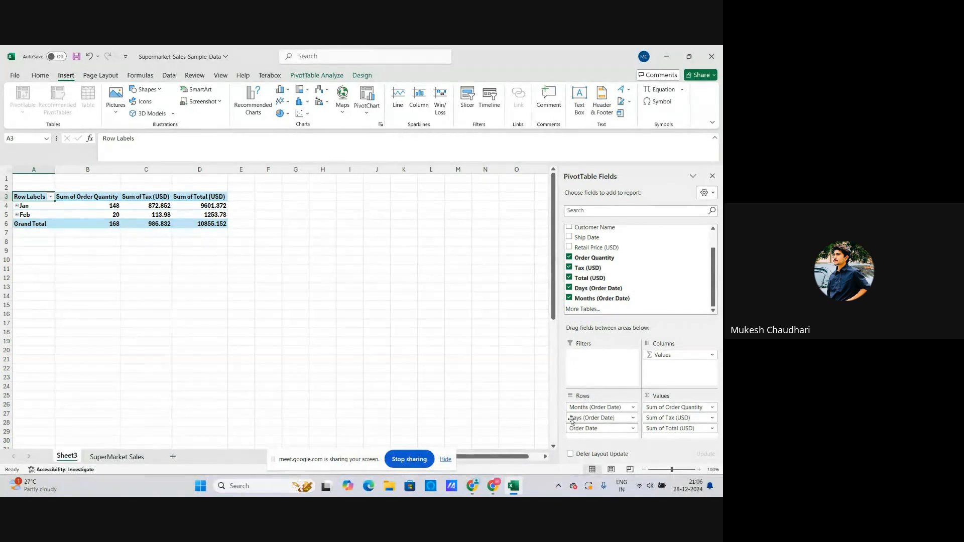
Expand the Feb row to view its daily figures and collapse it again
left_click(17, 214)
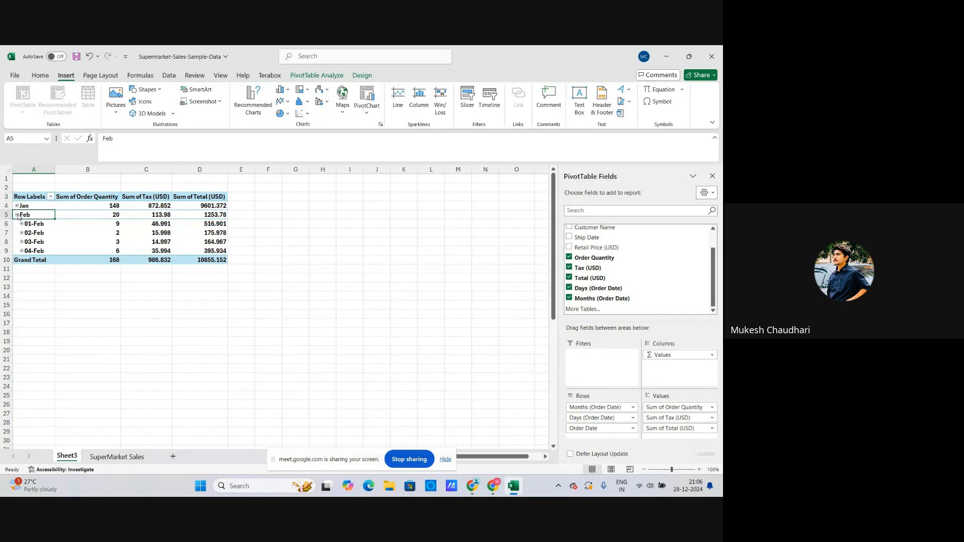
left_click(18, 215)
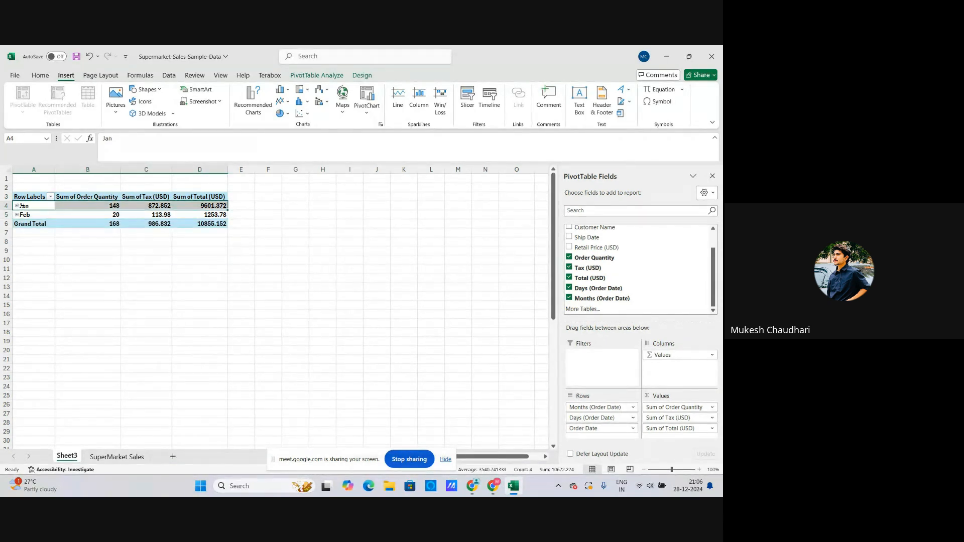
left_click(134, 296)
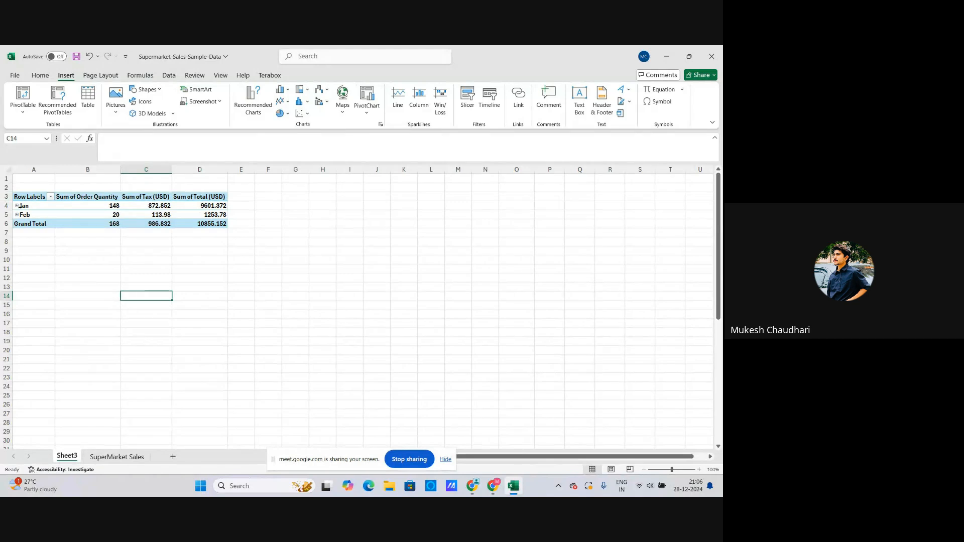
Expand the Jan row and its 01-Jan entry to view the daily figures, and collapse them again
left_click(18, 206)
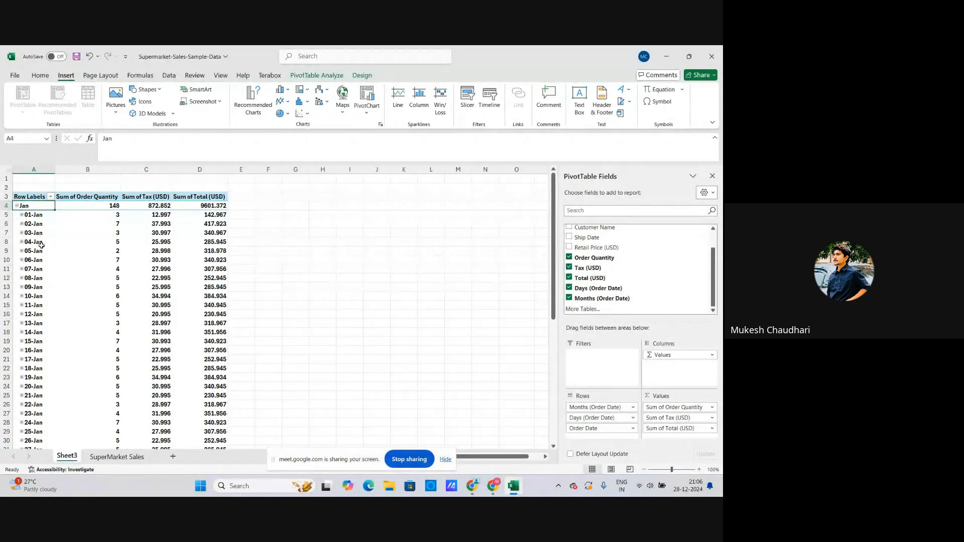
scroll(42, 244, "down", 6)
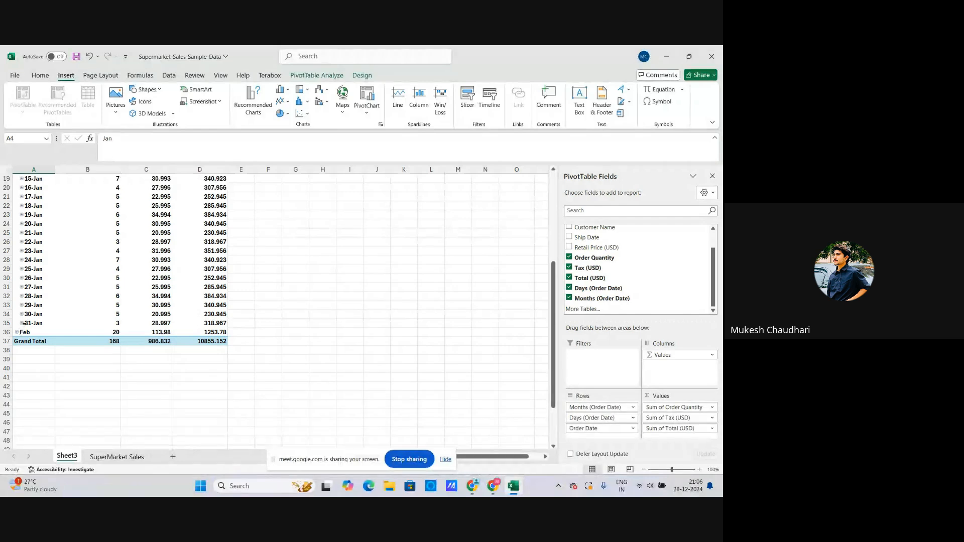
scroll(23, 323, "up", 6)
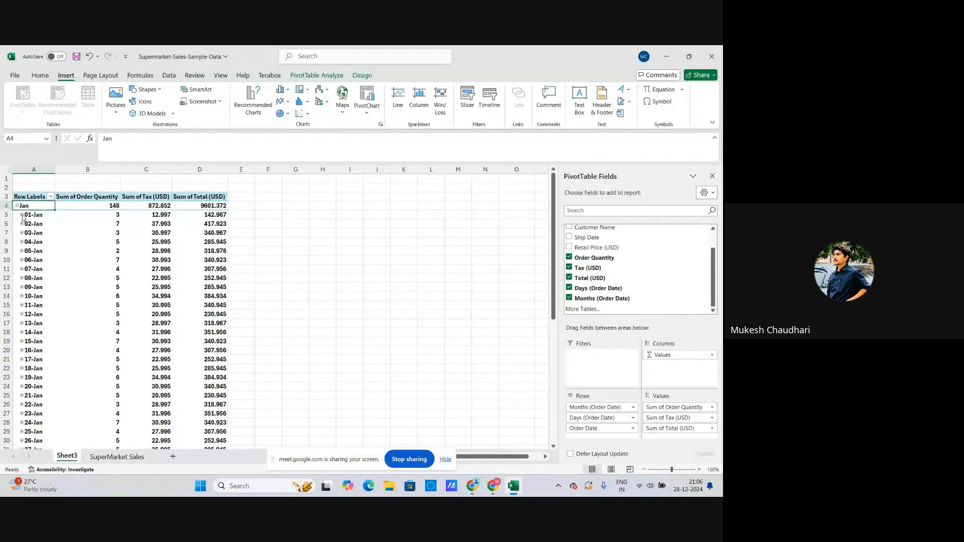
left_click(21, 215)
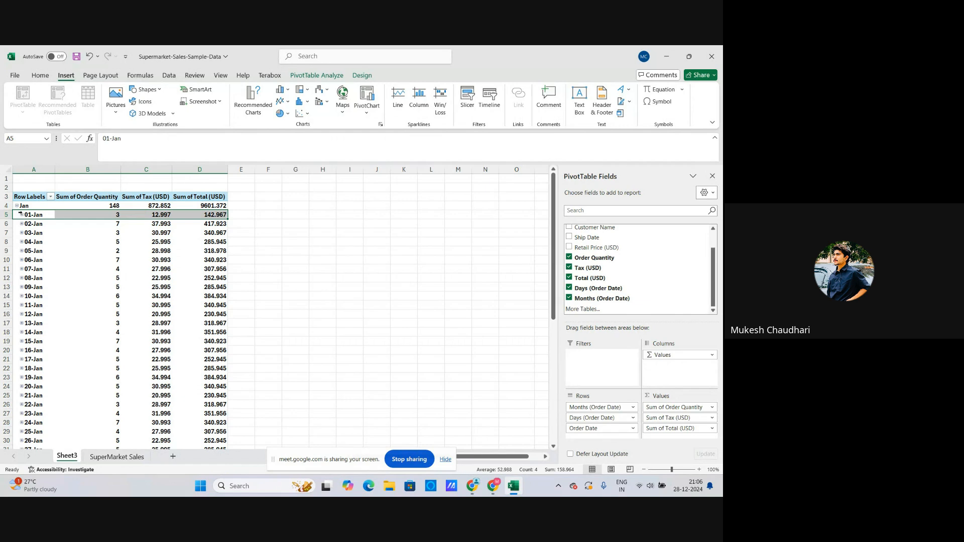
left_click(21, 214)
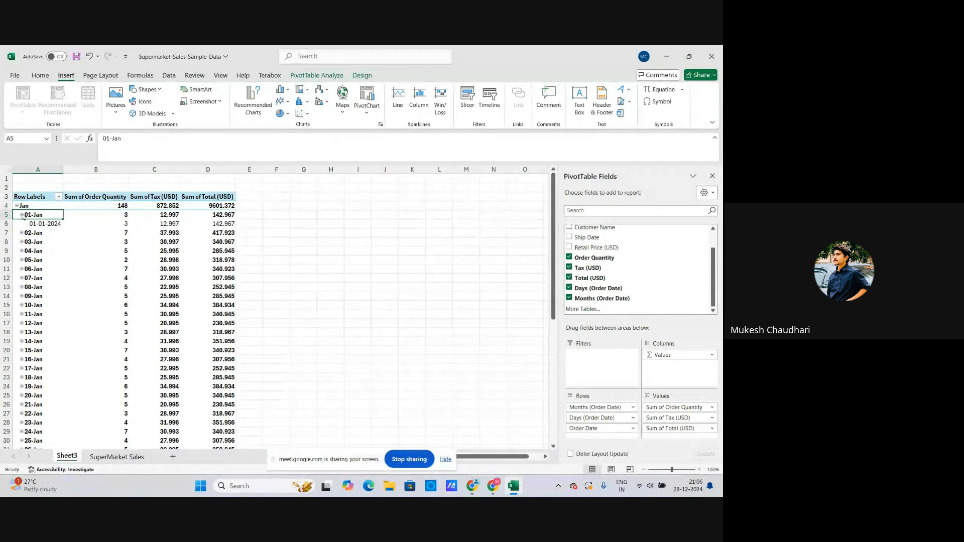
left_click(22, 215)
left_click(16, 206)
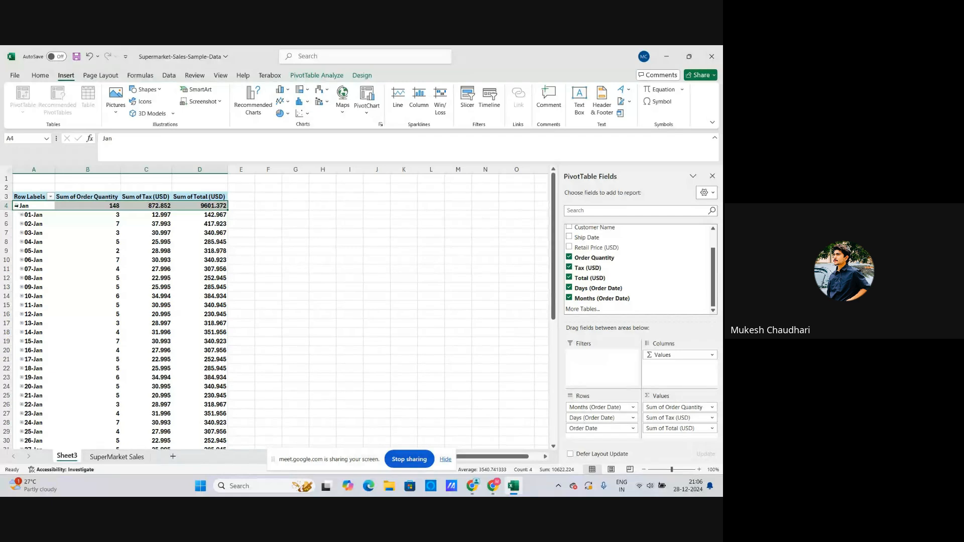
left_click(17, 206)
Examine the monthly order quantity sums for Jan and Feb in the collapsed pivot table
left_click(17, 214)
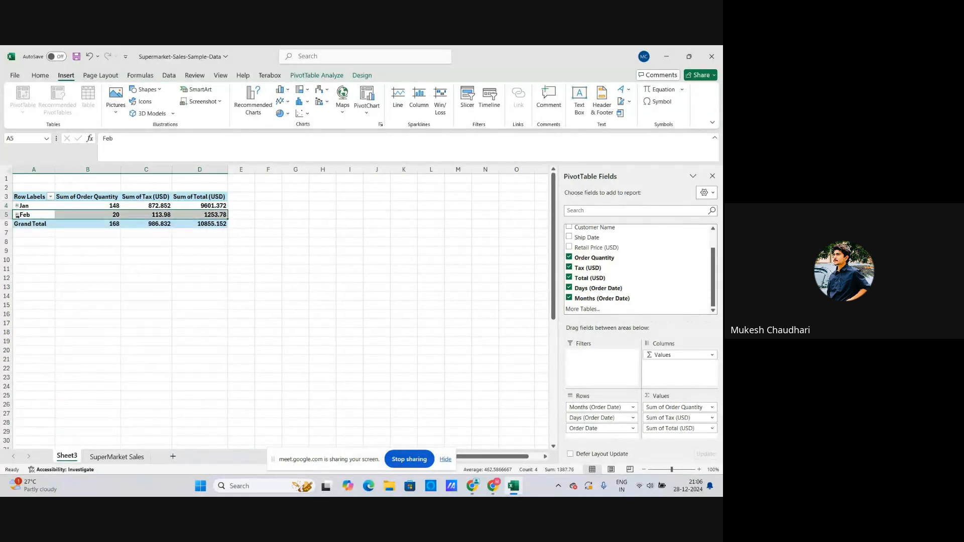
left_click(104, 234)
left_click(37, 208)
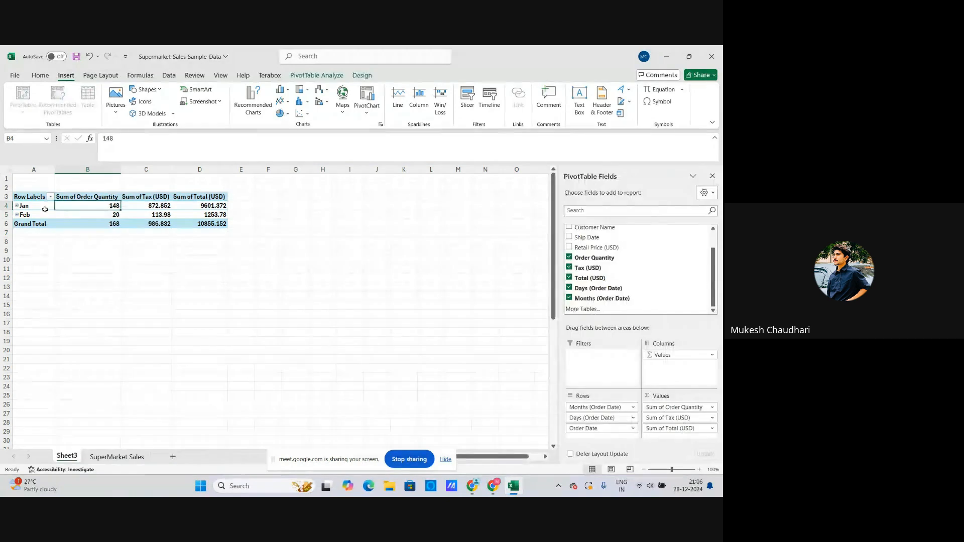
left_click(89, 206)
left_click(31, 215)
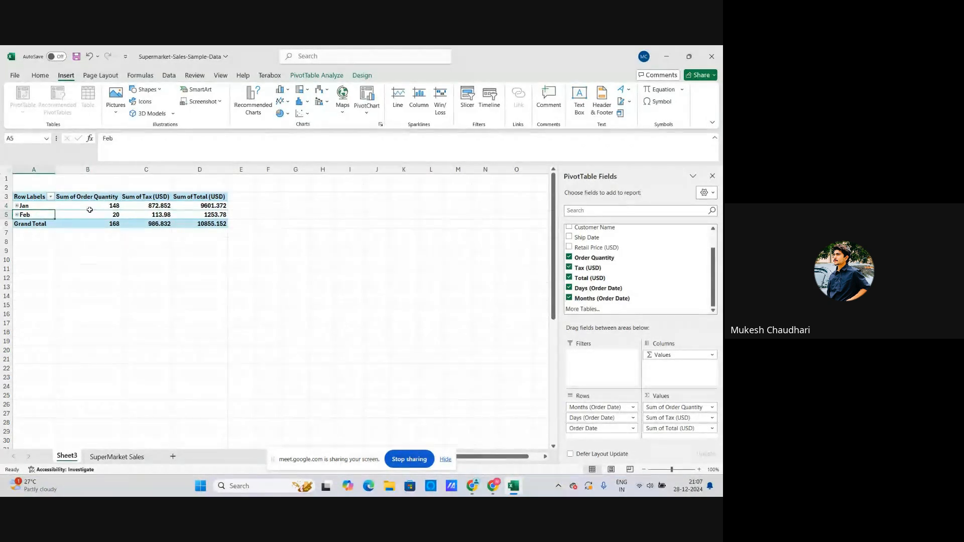
left_click(101, 215)
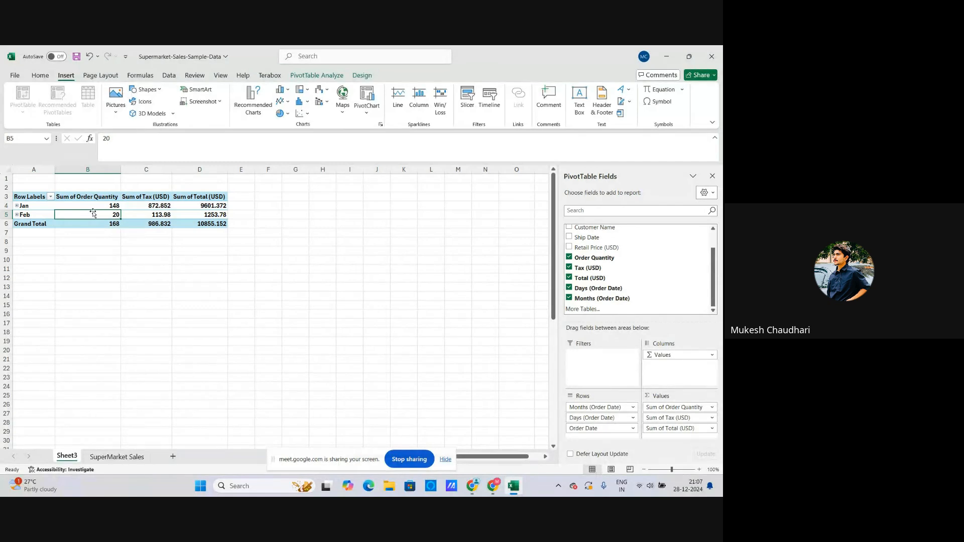
Compare the January and February order quantity, tax and total values in the Sheet3 PivotTable
left_click(87, 206)
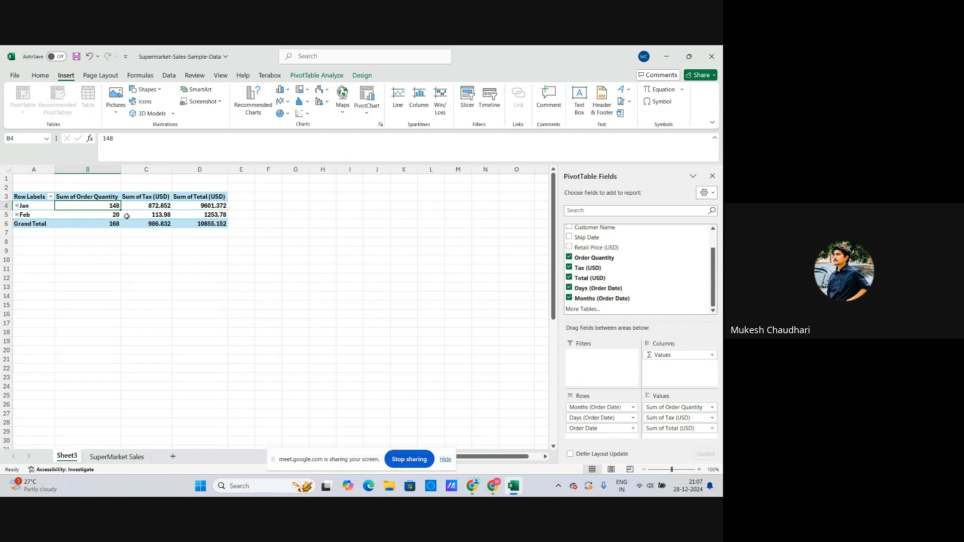
left_click(95, 216)
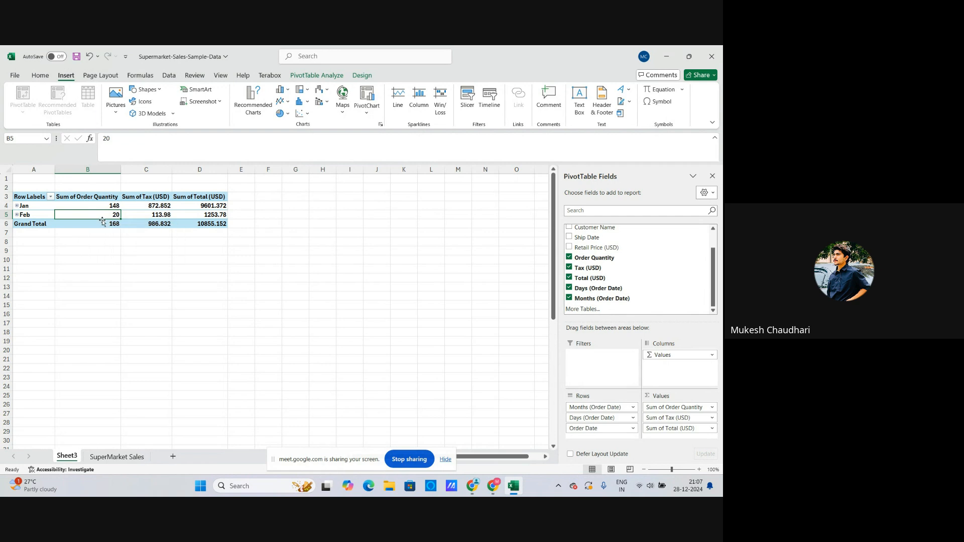
left_click(95, 251)
left_click(95, 217)
left_click(141, 243)
left_click(138, 214)
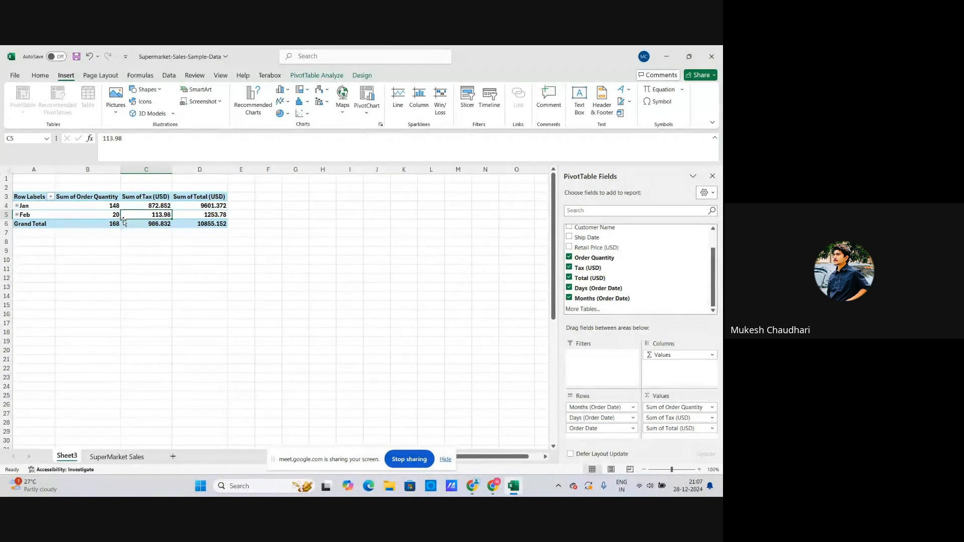
left_click(136, 205)
left_click(139, 216)
left_click(138, 204)
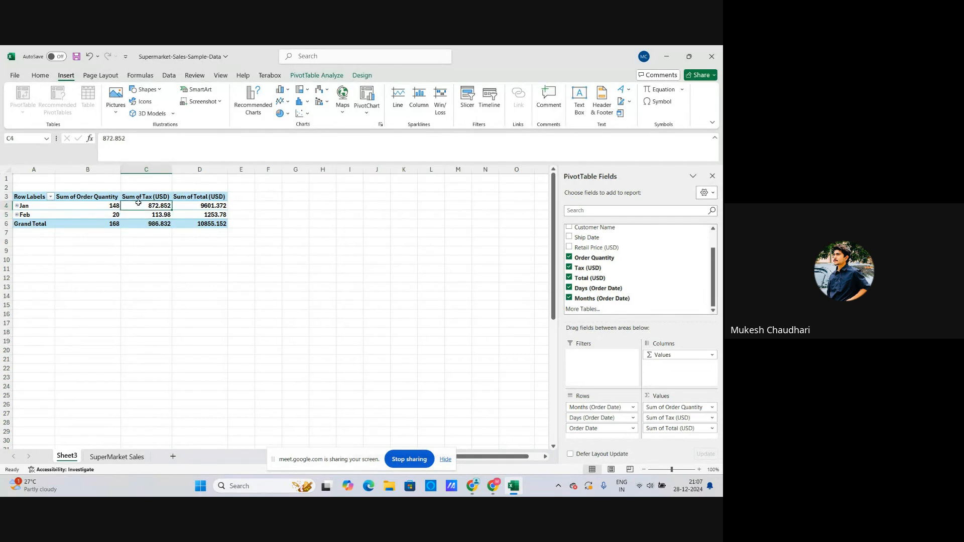
left_click(187, 206)
left_click(191, 216)
left_click(189, 207)
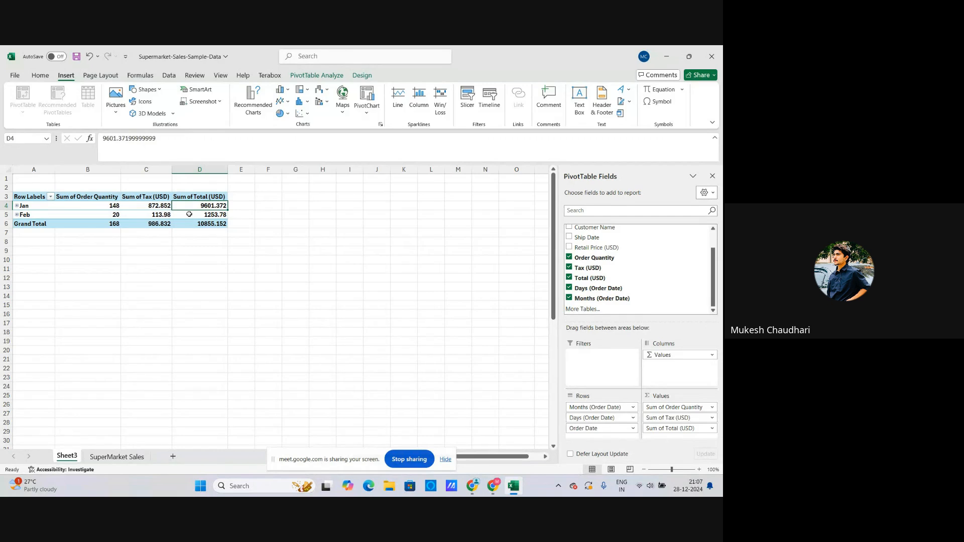
left_click(190, 214)
left_click(189, 208)
left_click(190, 216)
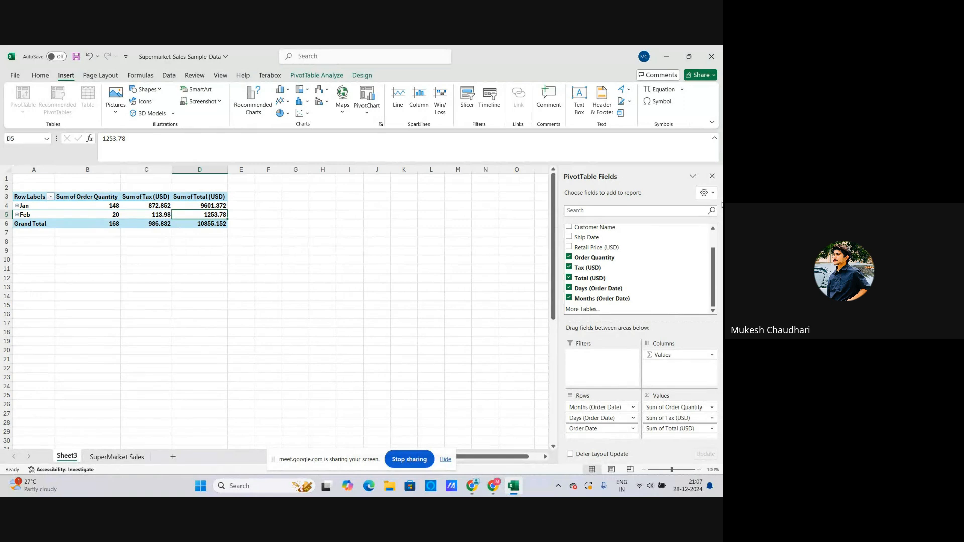
Remove every field from the Sheet3 PivotTable, including months, days, total, tax, order quantity and order date, and close the field list
left_click(569, 298)
left_click(569, 288)
left_click(570, 278)
left_click(569, 268)
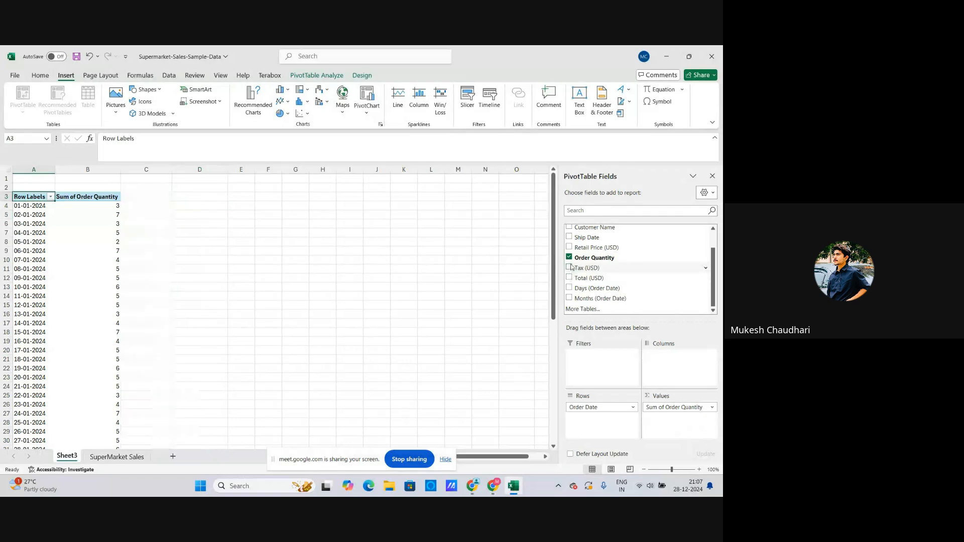
left_click(569, 258)
scroll(571, 254, "up", 2)
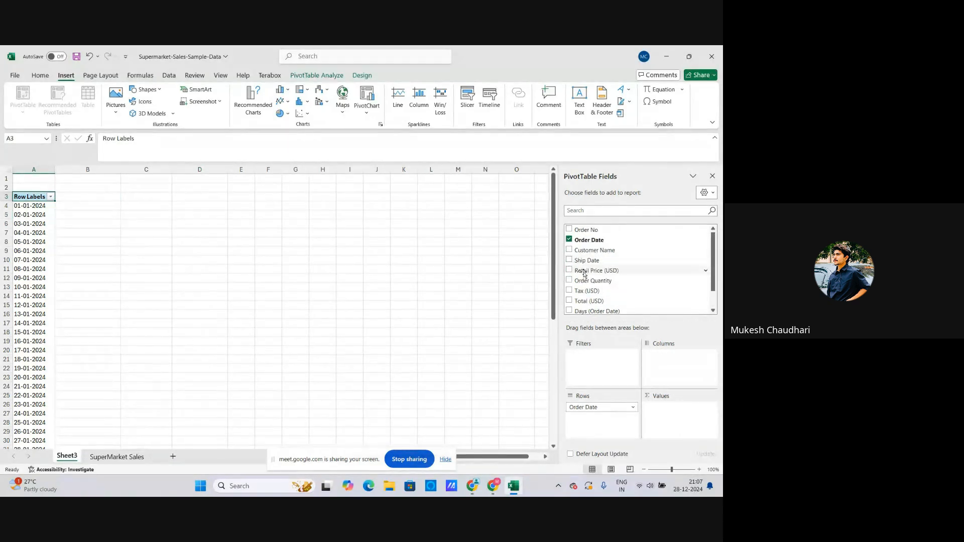
left_click(569, 240)
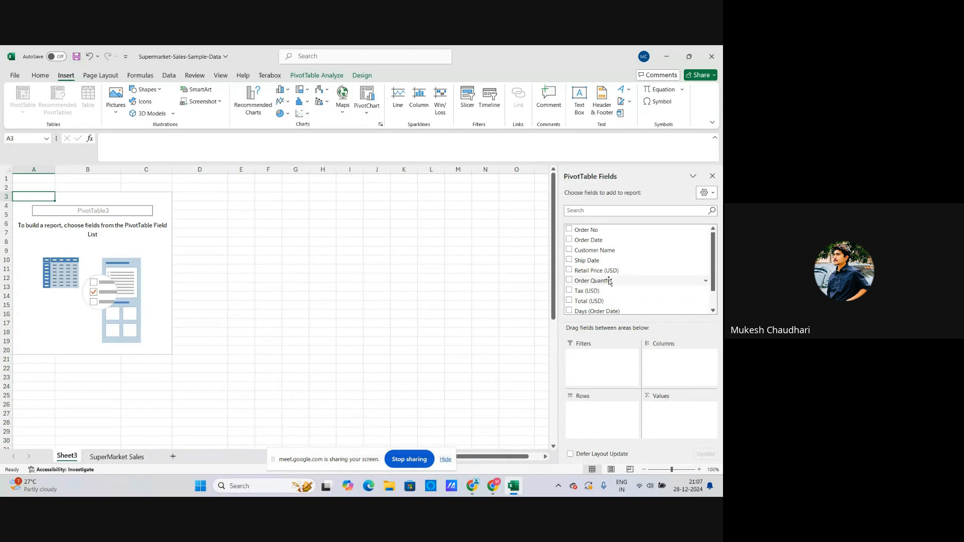
scroll(603, 282, "down", 1)
scroll(602, 282, "up", 1)
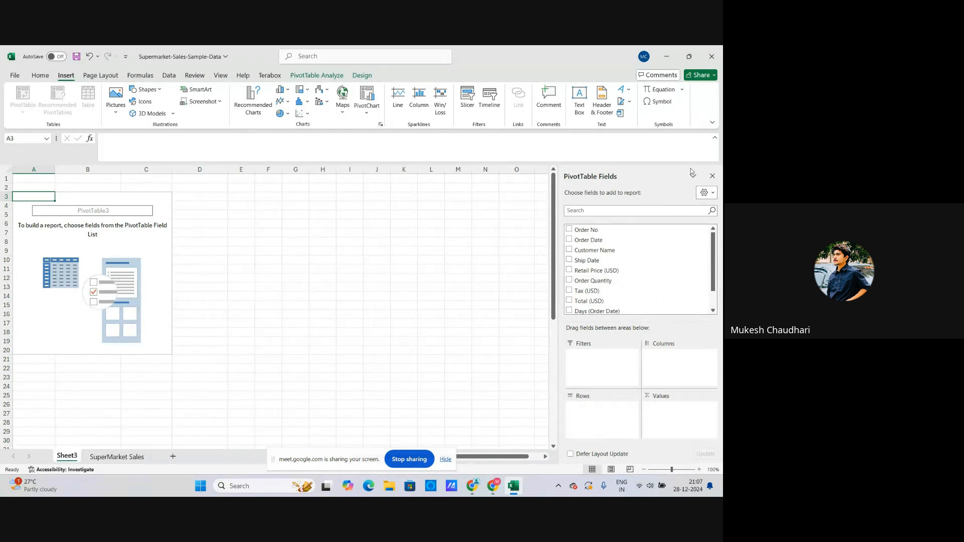
left_click(713, 176)
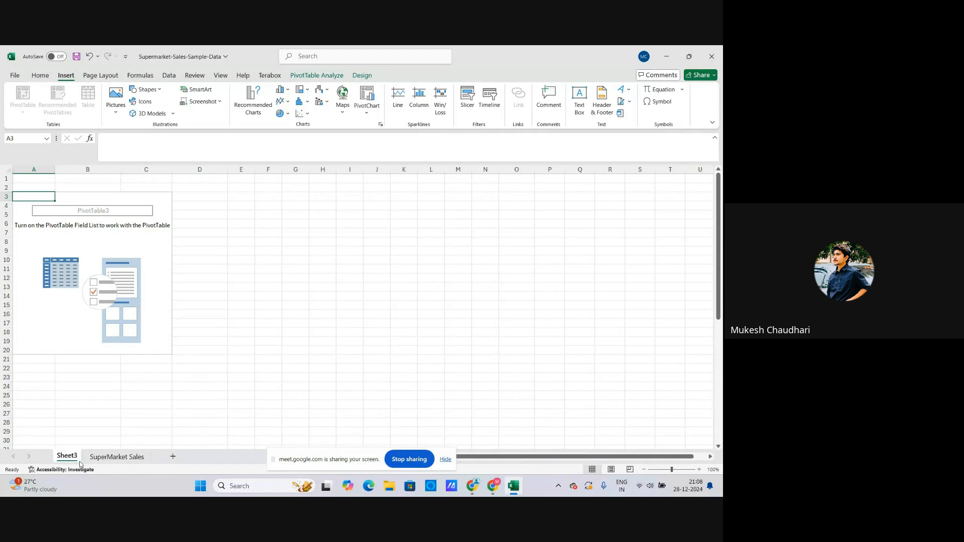
Open the SuperMarket Sales sheet and review the order records through to the end of the data
left_click(116, 456)
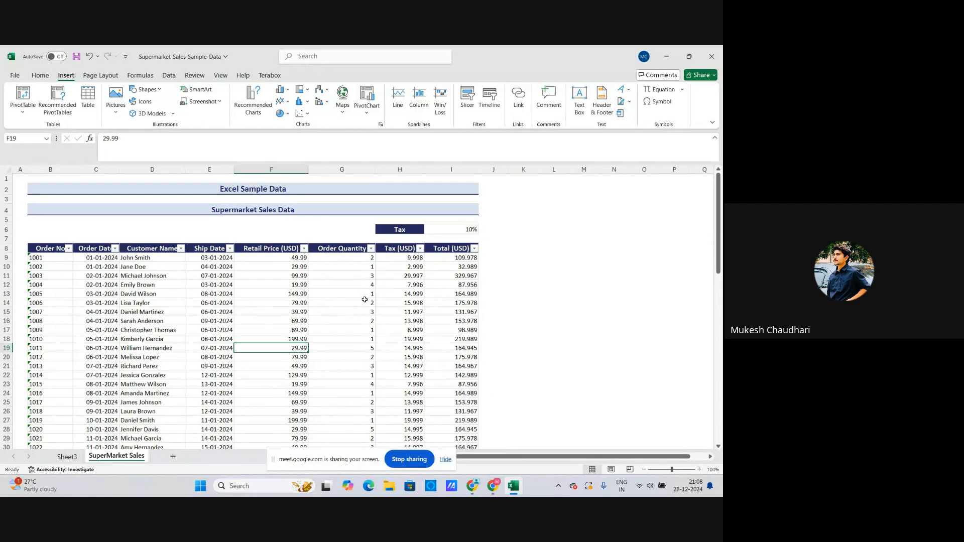
left_click(314, 328)
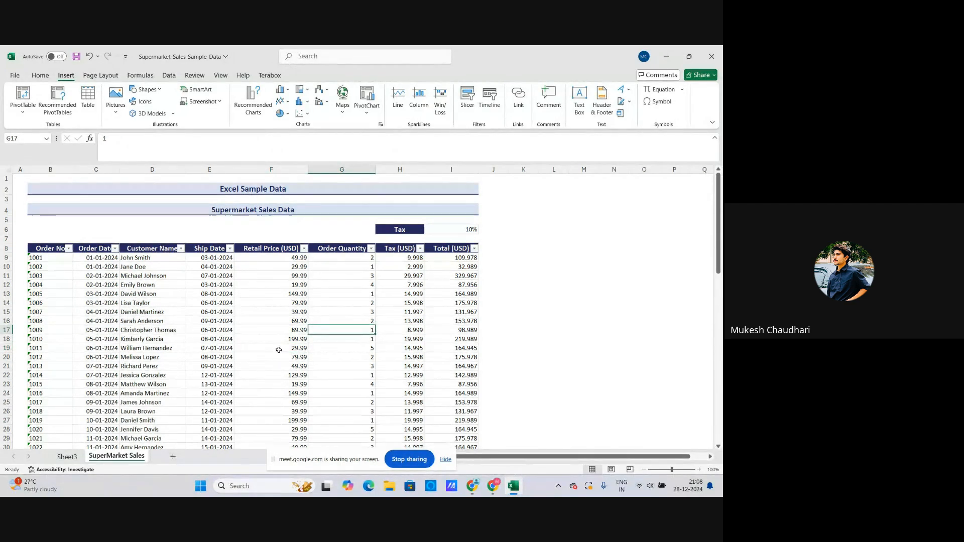
scroll(274, 362, "down", 16)
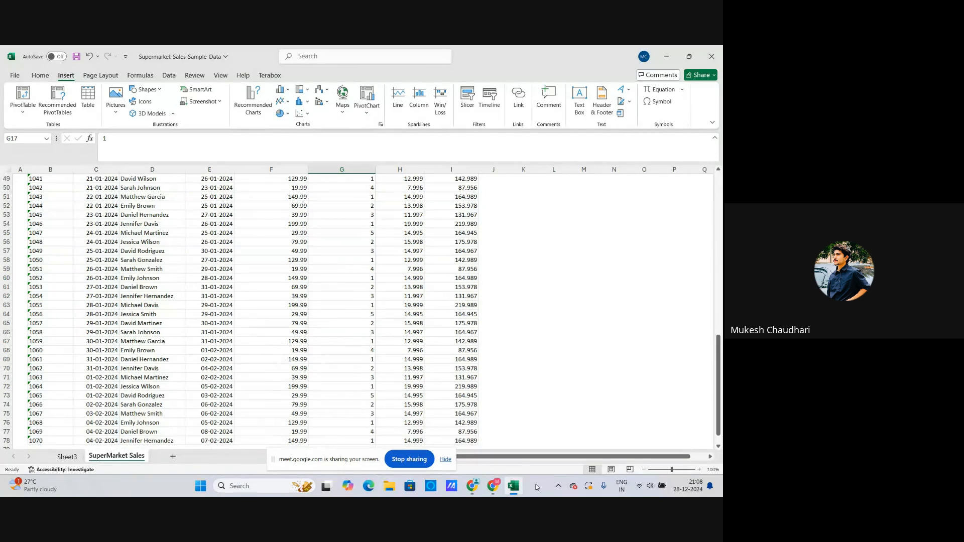
Check the Google Meet call, hide the screen-sharing notice, and return to the SuperMarket Sales sheet in Excel
mouse_move(473, 485)
left_click(417, 440)
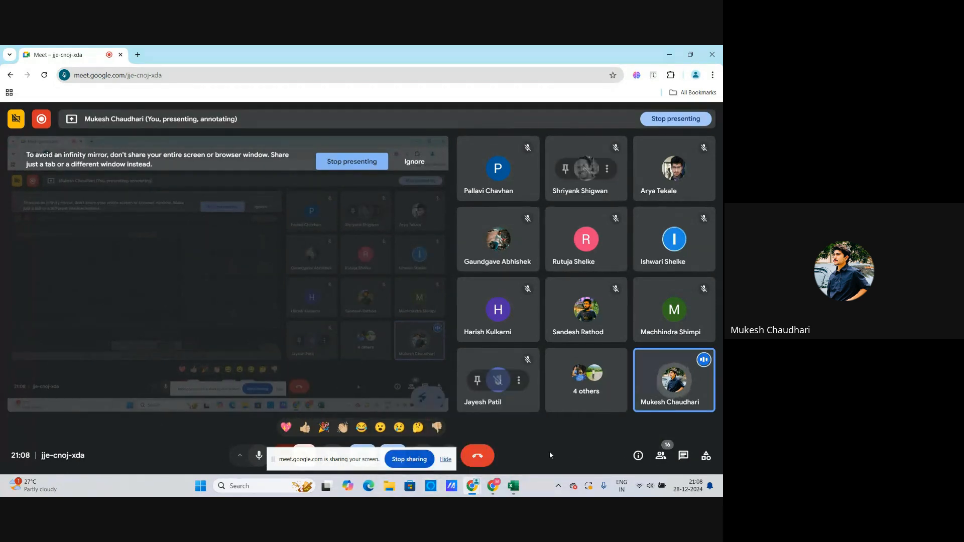
left_click(446, 460)
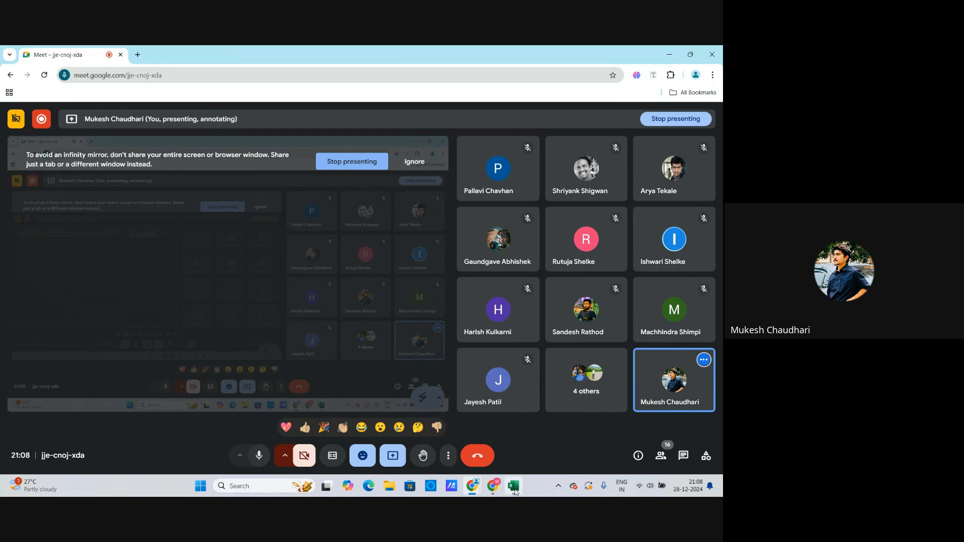
left_click(515, 492)
scroll(373, 350, "up", 10)
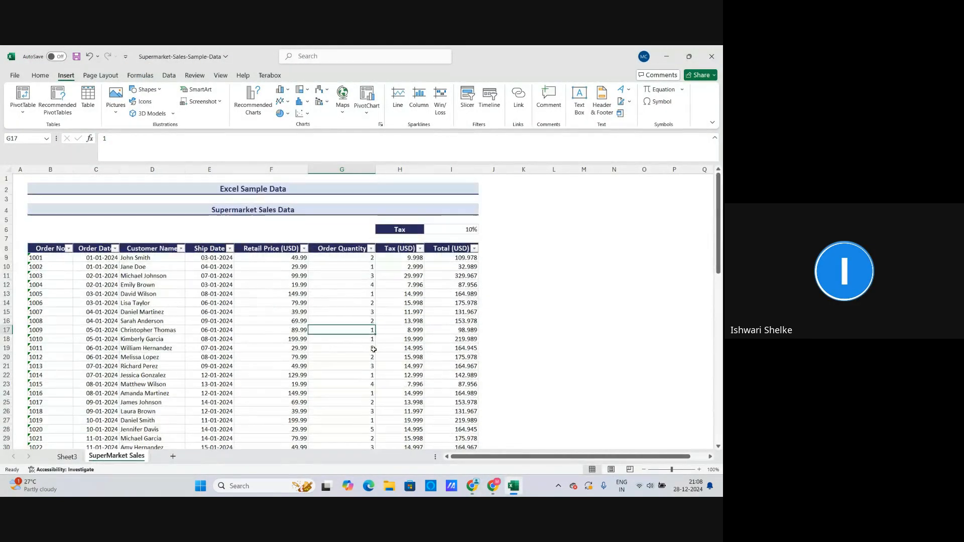
mouse_move(472, 486)
left_click(447, 441)
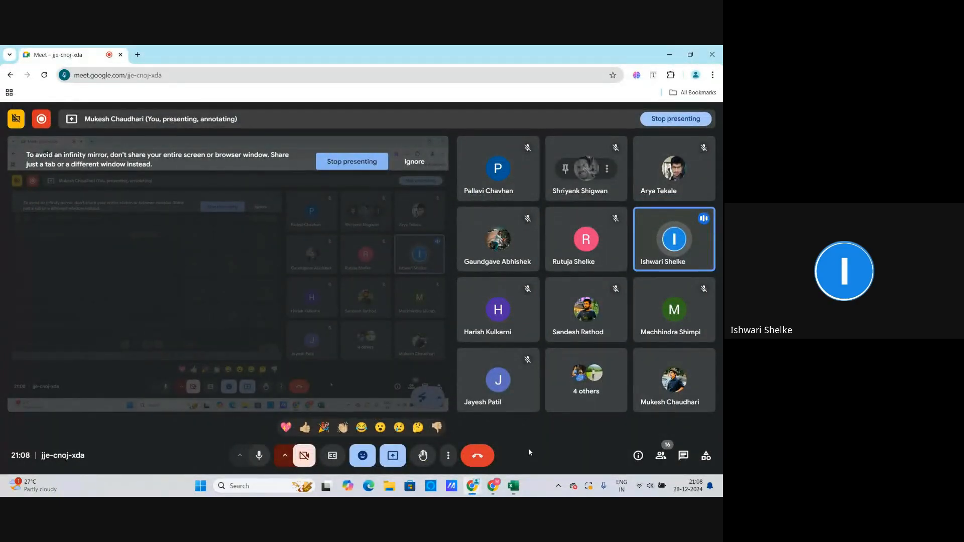
mouse_move(514, 486)
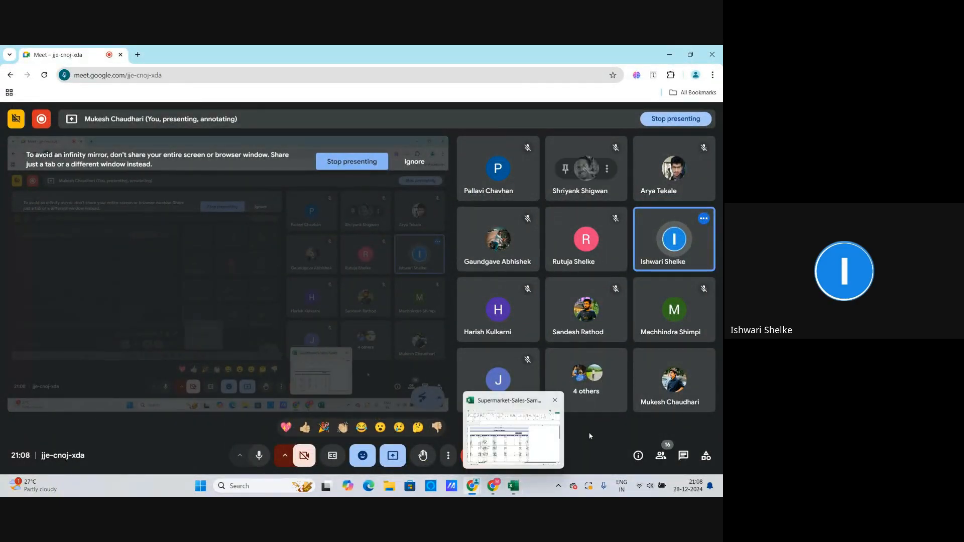
left_click(514, 486)
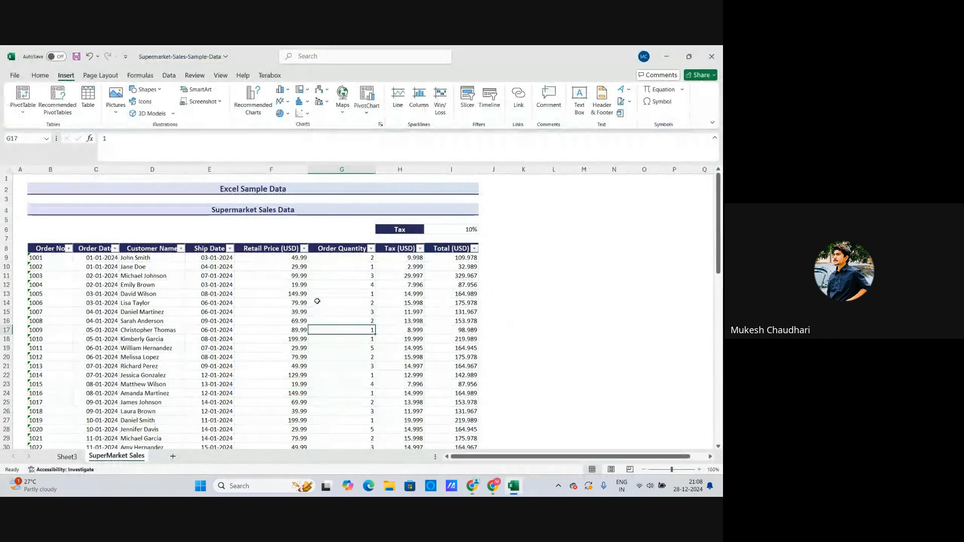
Create a PivotTable from the supermarket sales data range on a new worksheet
left_click(159, 275)
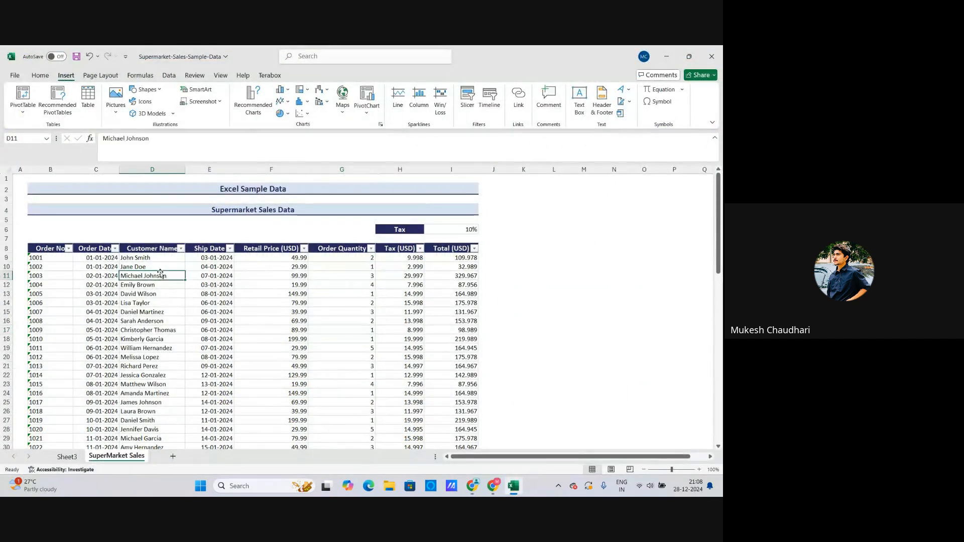
left_click(22, 97)
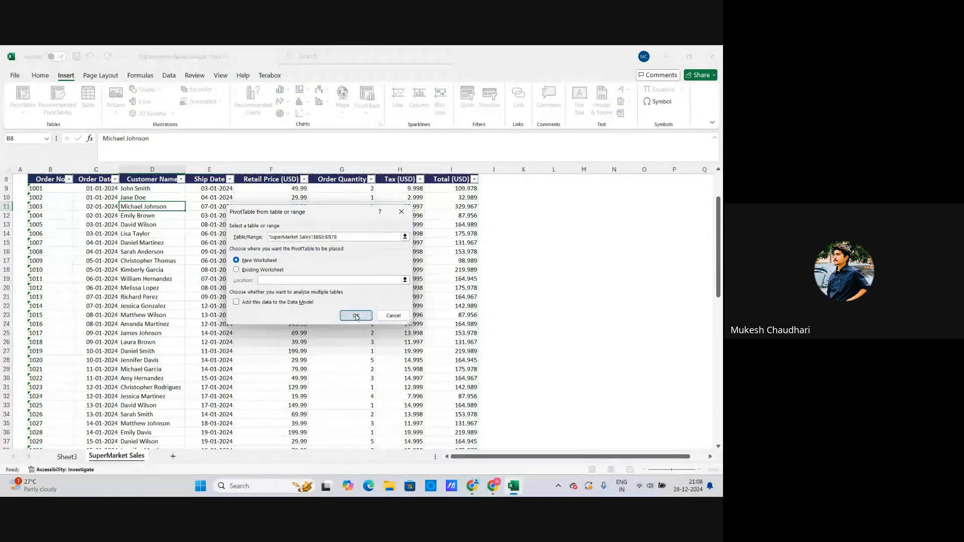
left_click(356, 316)
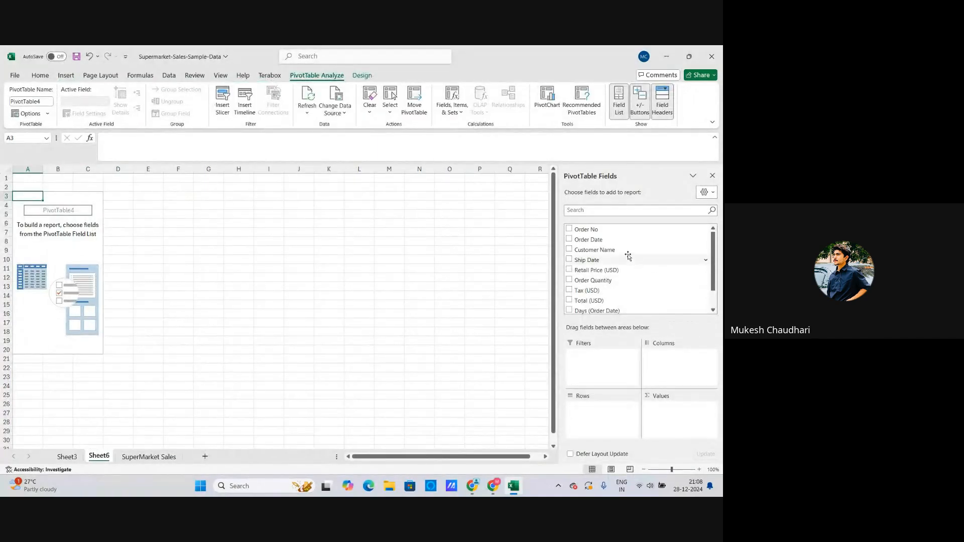
Place Customer Name in the new PivotTable's filters and Order Date in its rows
scroll(627, 256, "down", 1)
scroll(615, 270, "up", 1)
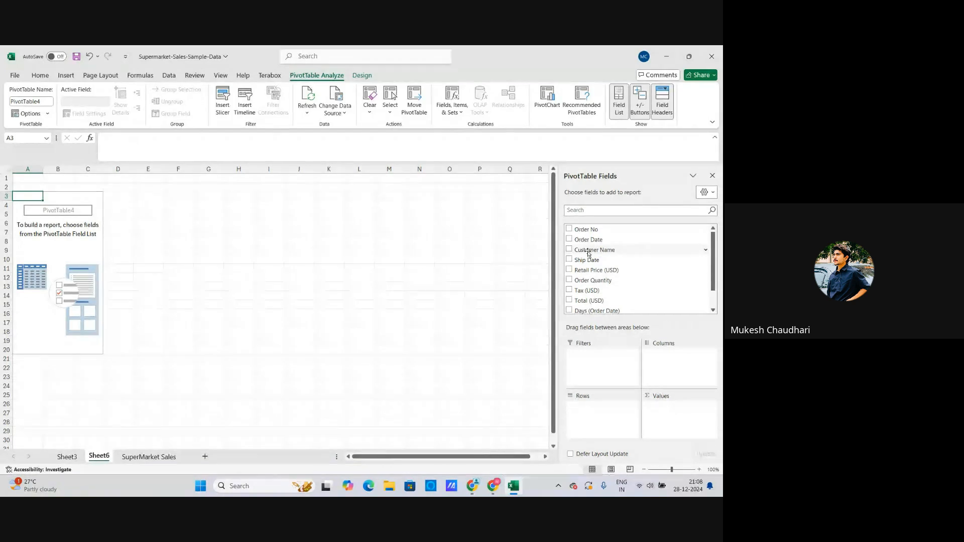
left_click_drag(594, 250, 594, 354)
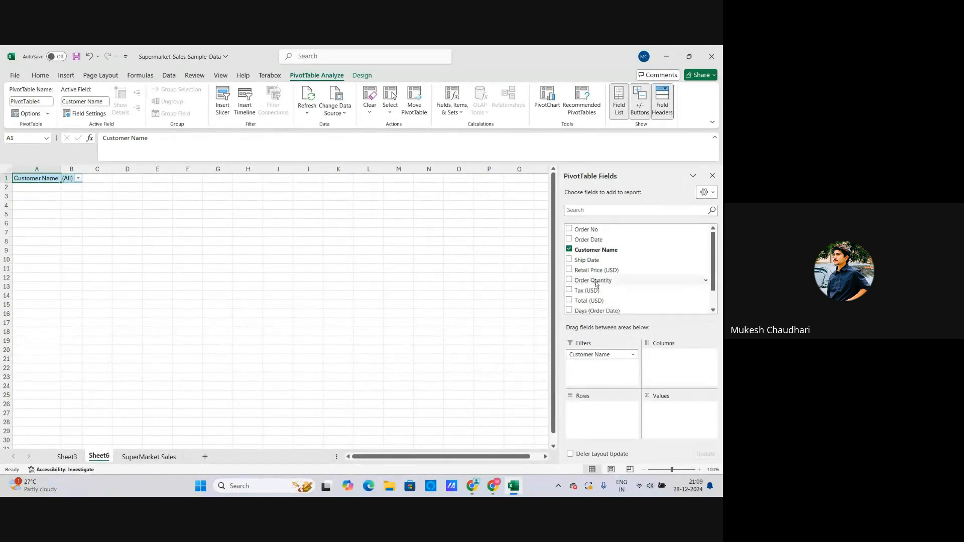
left_click_drag(581, 241, 591, 407)
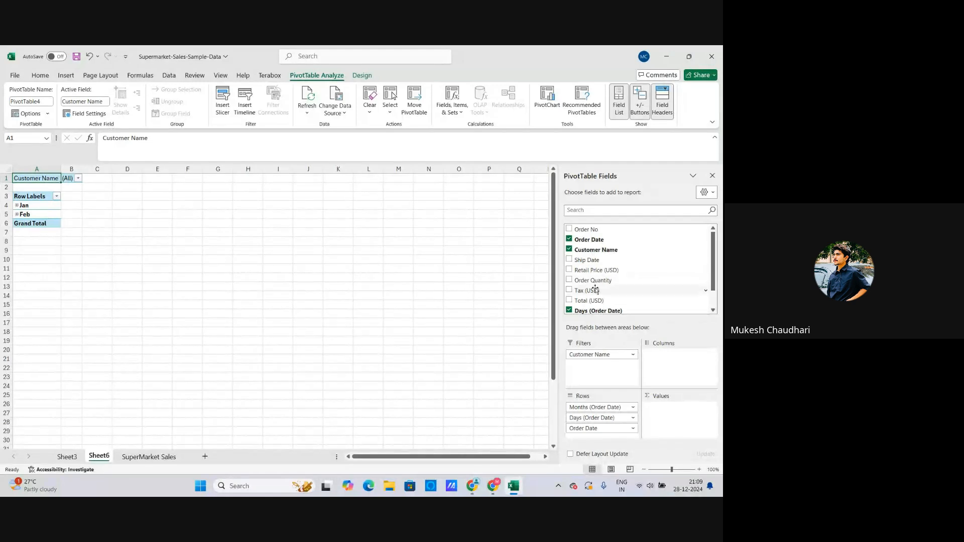
Try Order Quantity as the PivotTable's column field, and take it out of the layout again
left_click_drag(594, 280, 669, 360)
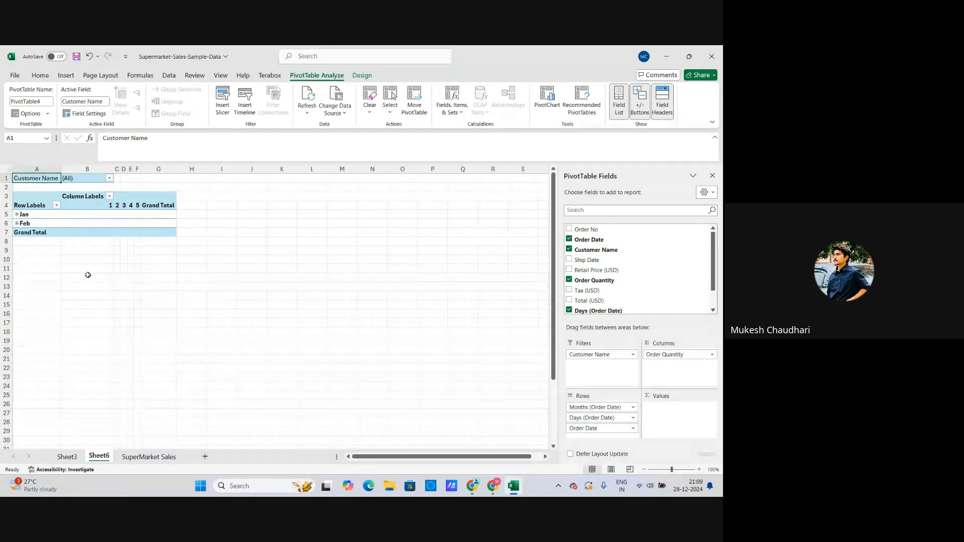
left_click(696, 353)
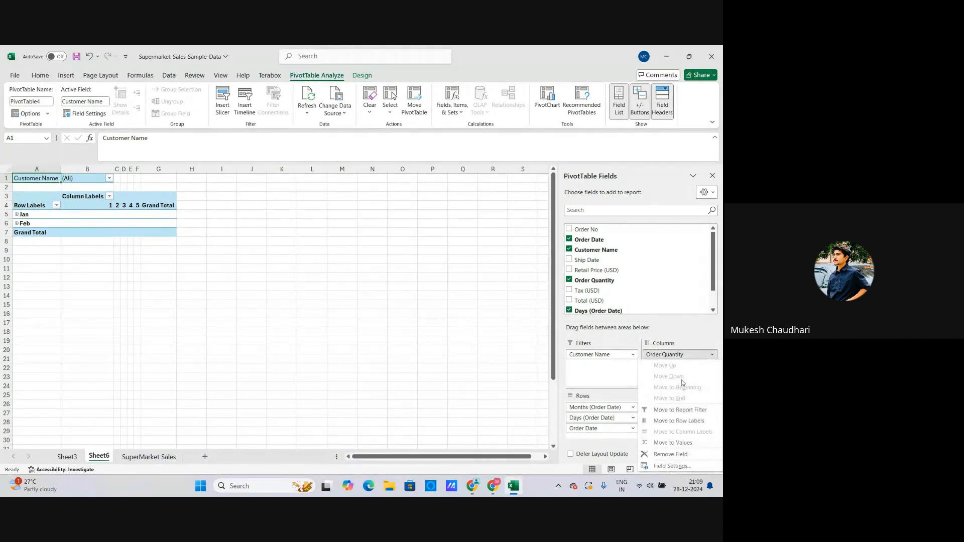
left_click(569, 280)
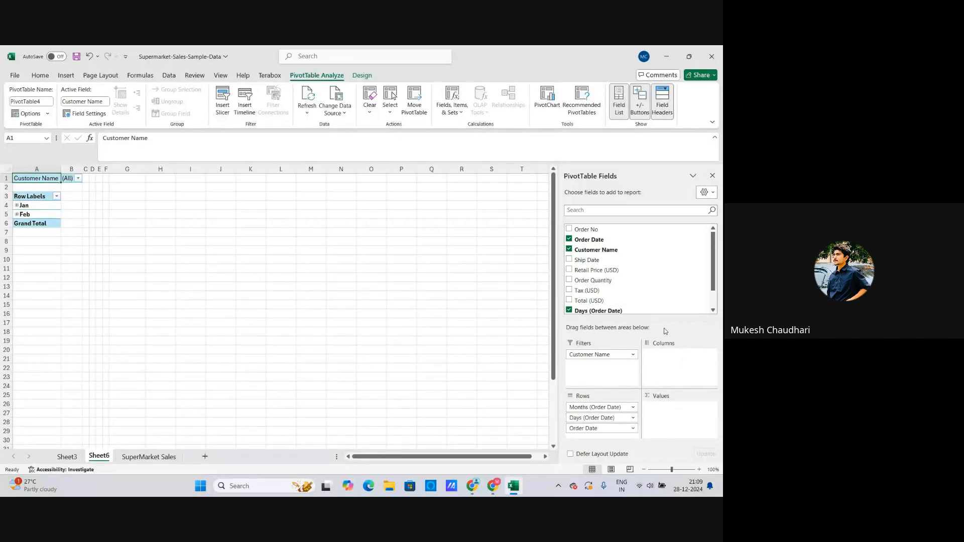
Place Tax (USD) in the PivotTable's columns and inspect the individual tax value headings
scroll(608, 289, "down", 2)
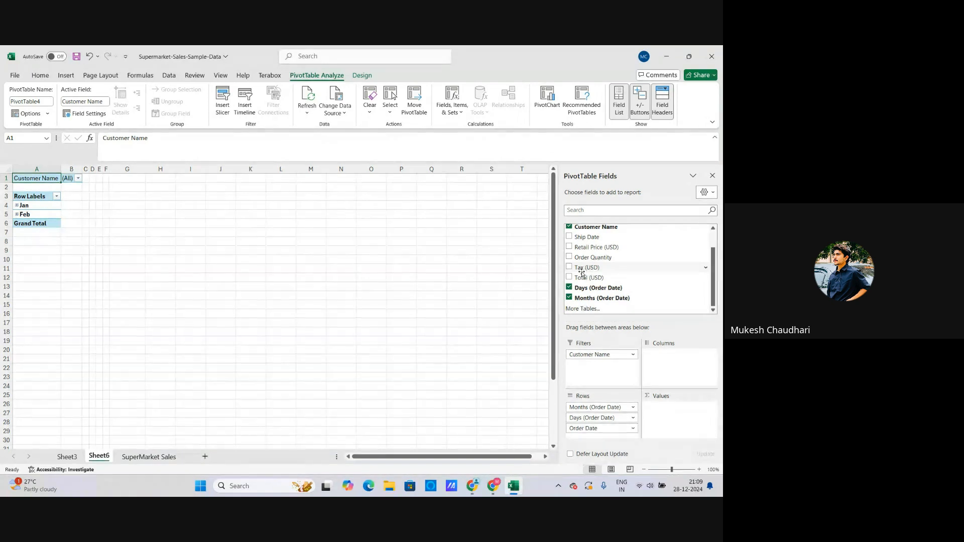
left_click_drag(585, 269, 676, 358)
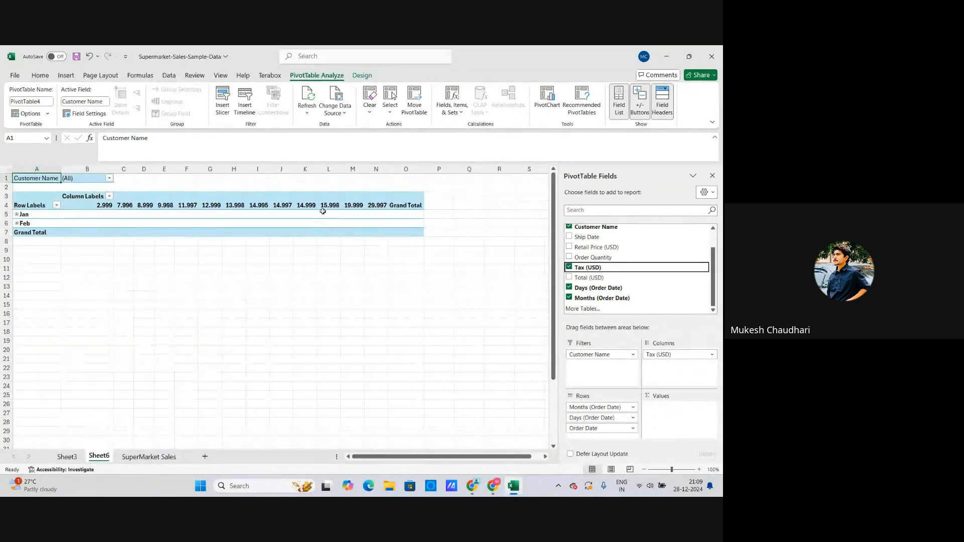
left_click(105, 205)
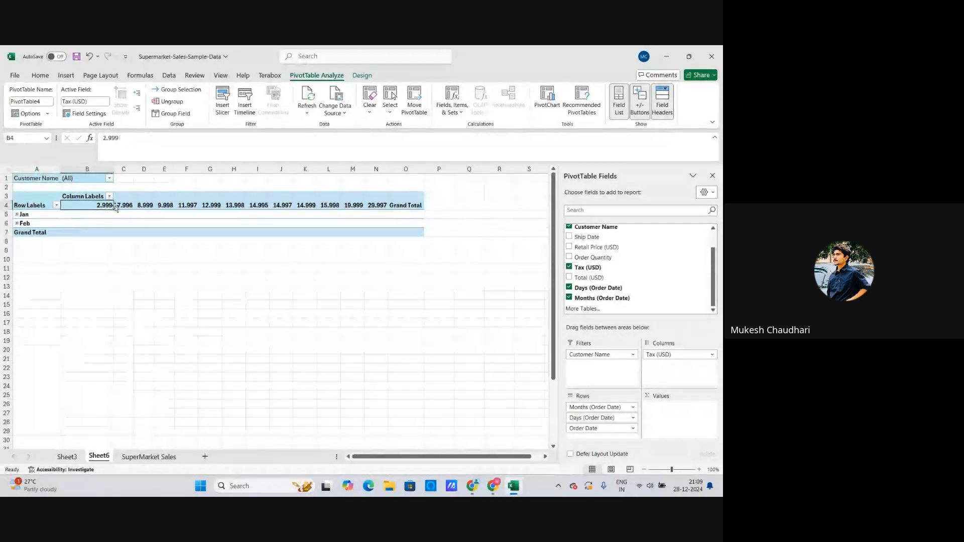
left_click(145, 204)
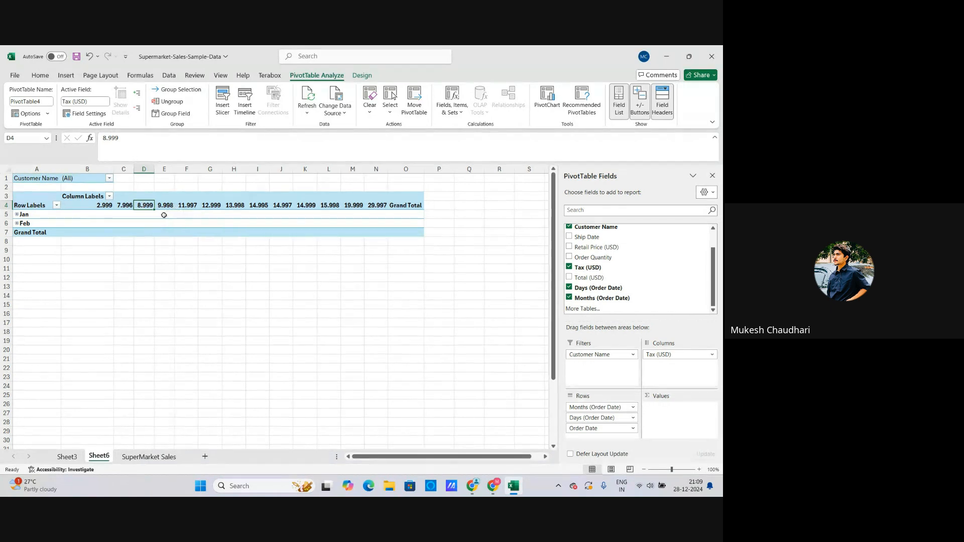
left_click(103, 205)
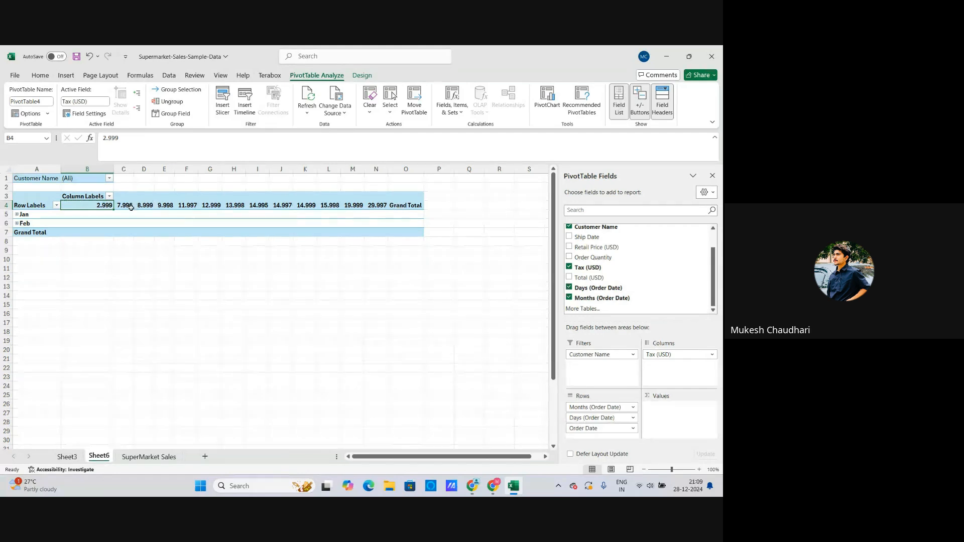
left_click(143, 241)
left_click(89, 206)
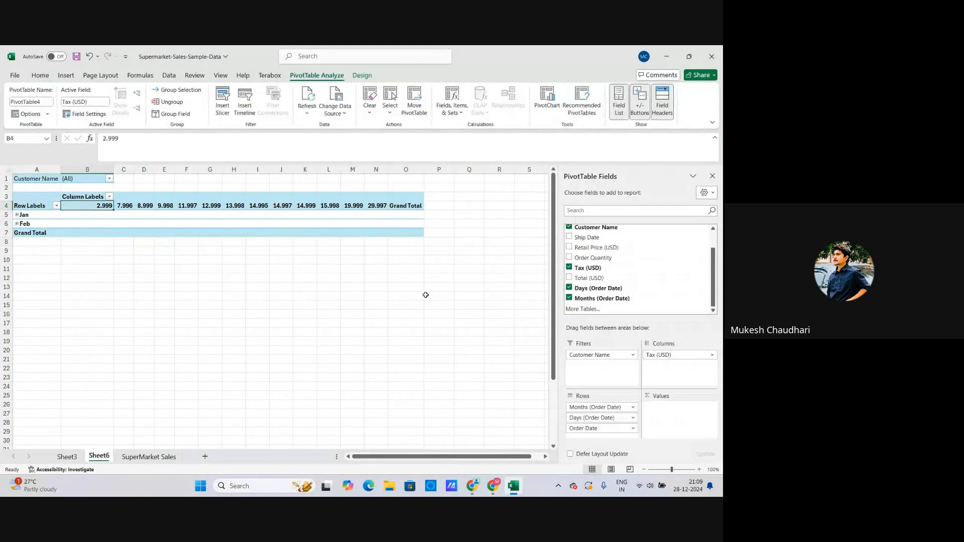
Remove Tax (USD) from the PivotTable's columns and place Order Quantity in the values area
left_click_drag(658, 332, 591, 279)
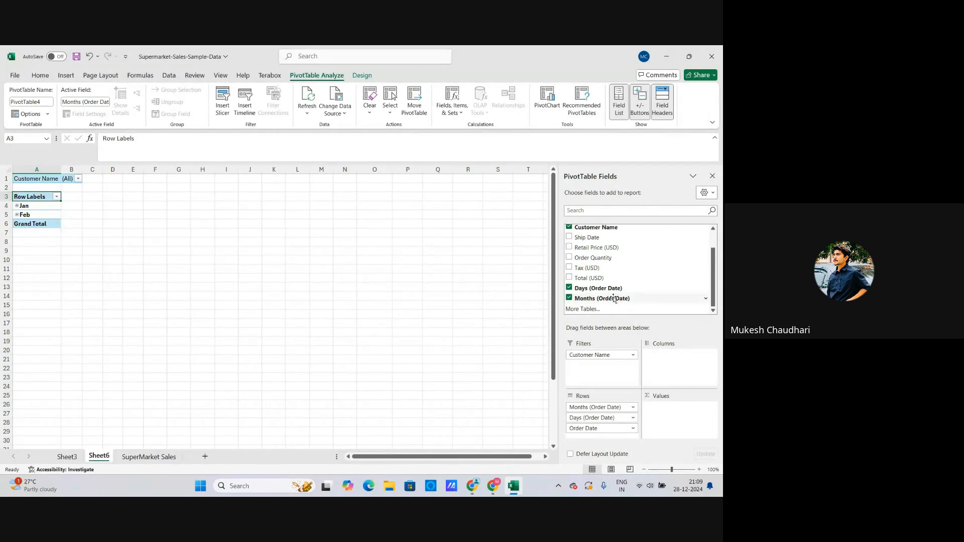
scroll(614, 299, "up", 1)
scroll(614, 299, "down", 1)
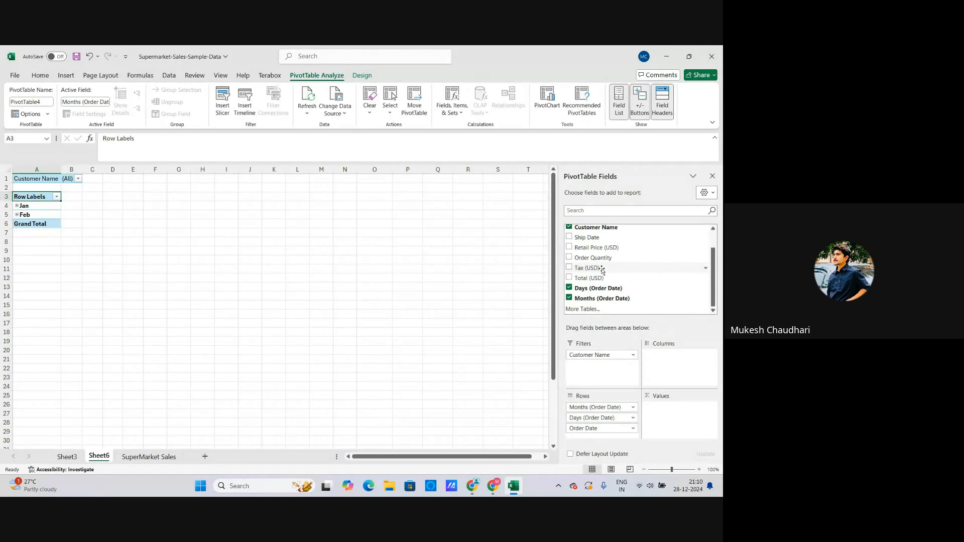
scroll(610, 273, "up", 1)
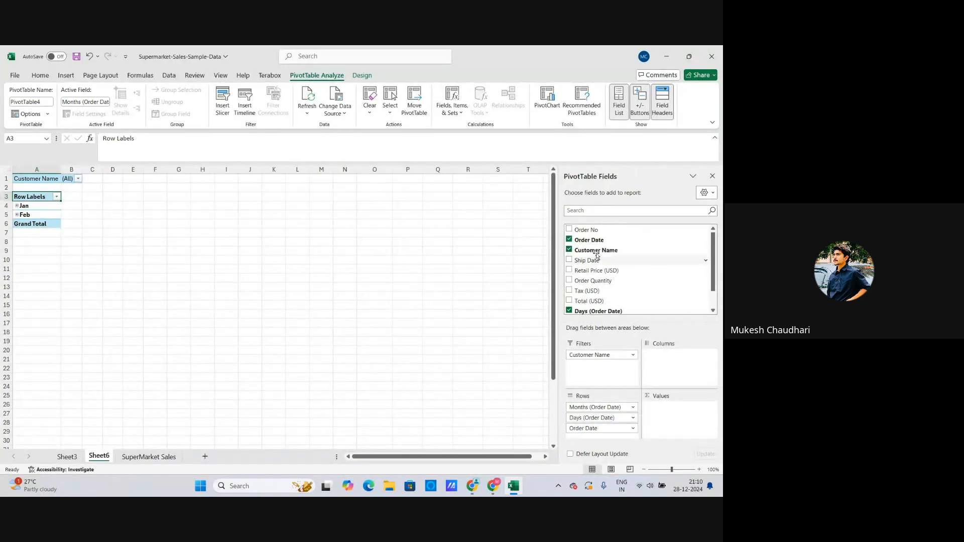
scroll(593, 275, "down", 1)
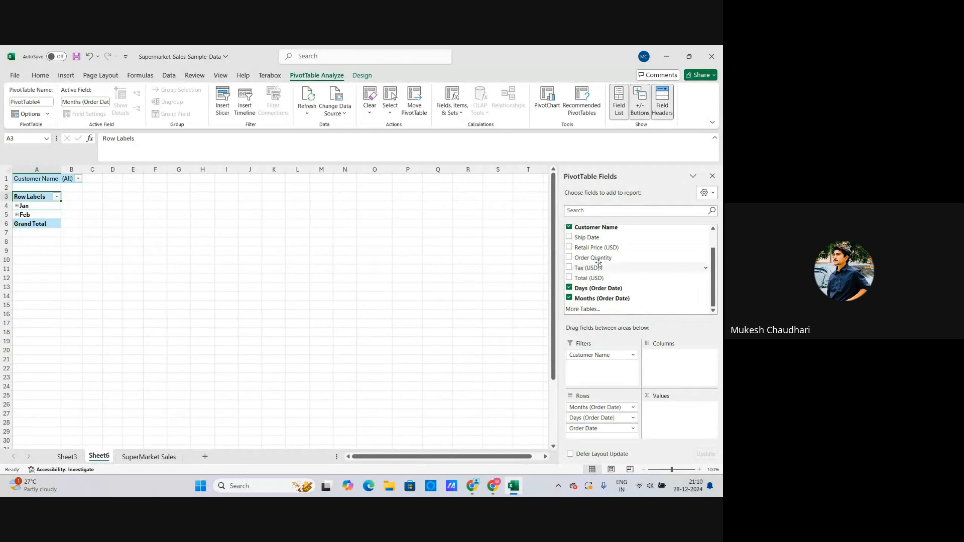
left_click_drag(592, 257, 667, 412)
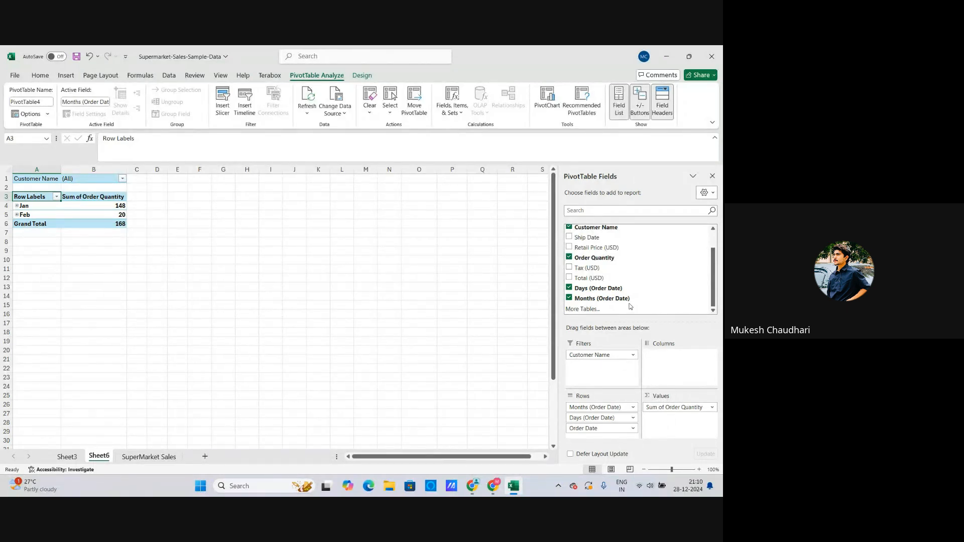
Try Tax (USD) and Total (USD) alongside Order Quantity as summed values, and take all three out of the layout again
scroll(630, 307, "up", 1)
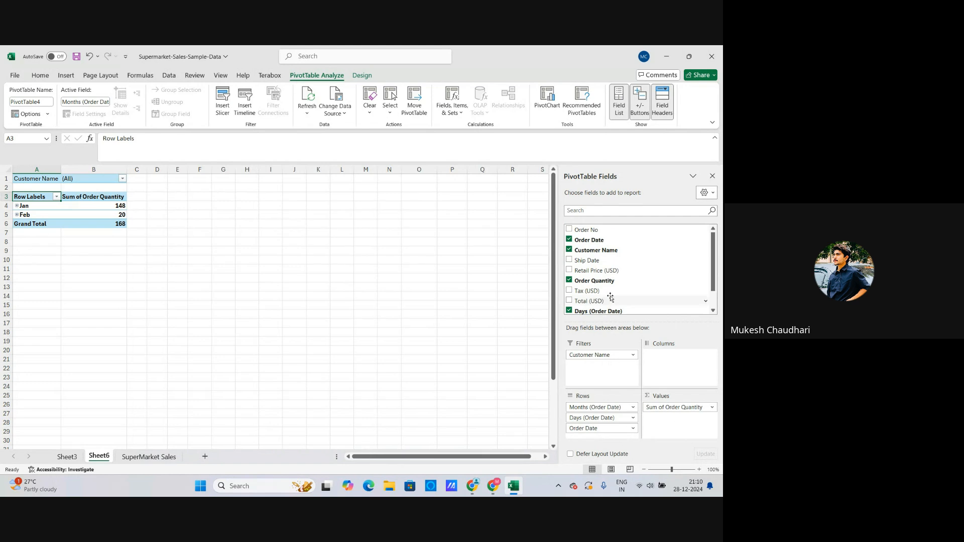
scroll(602, 291, "down", 1)
scroll(594, 274, "up", 1)
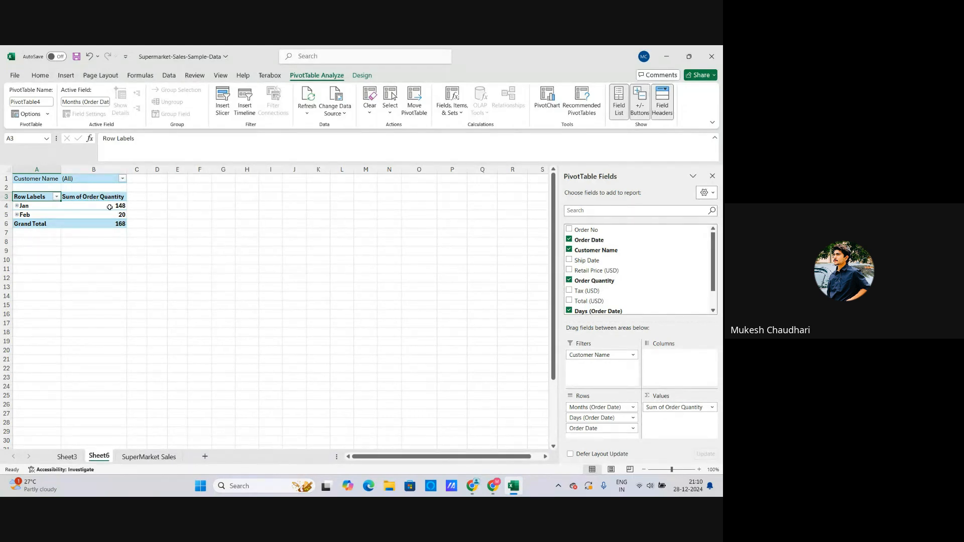
scroll(603, 281, "down", 1)
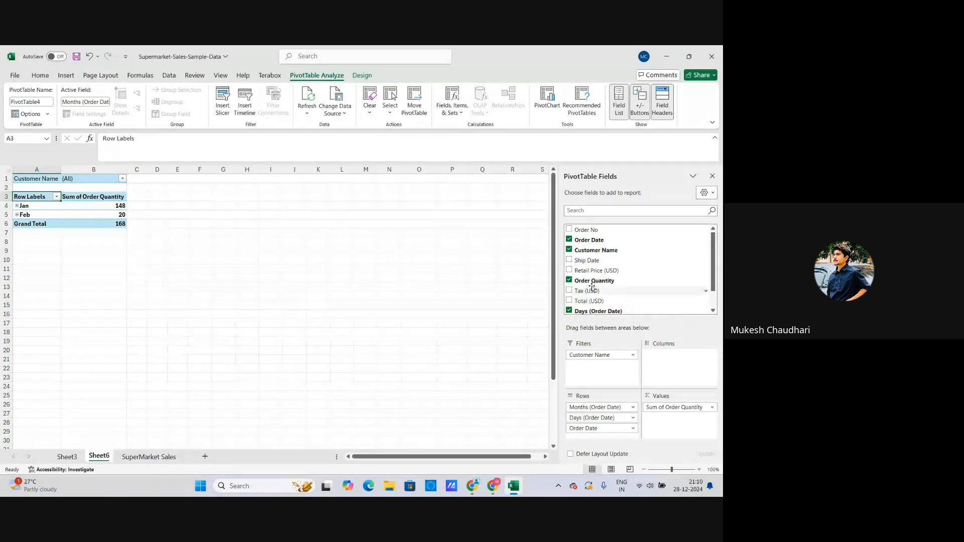
left_click_drag(587, 269, 679, 427)
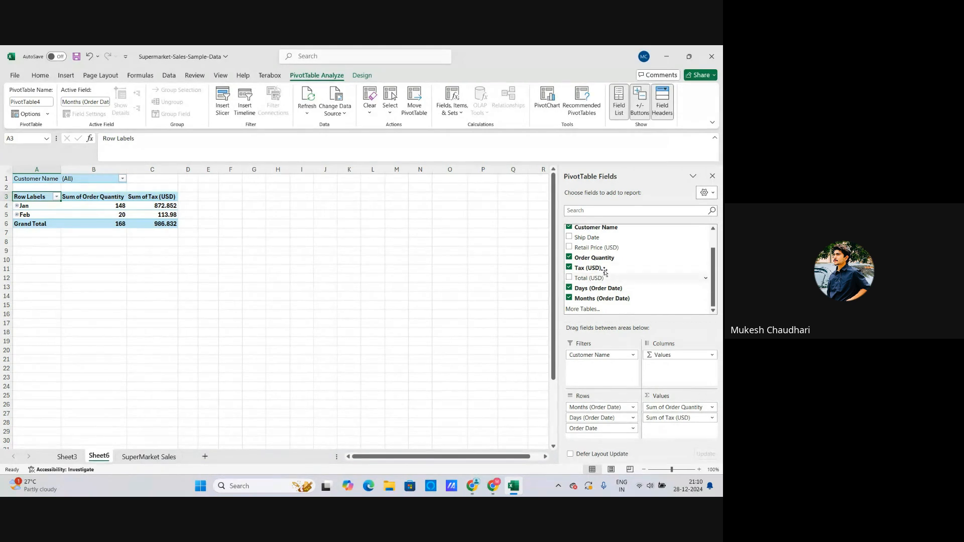
left_click(569, 277)
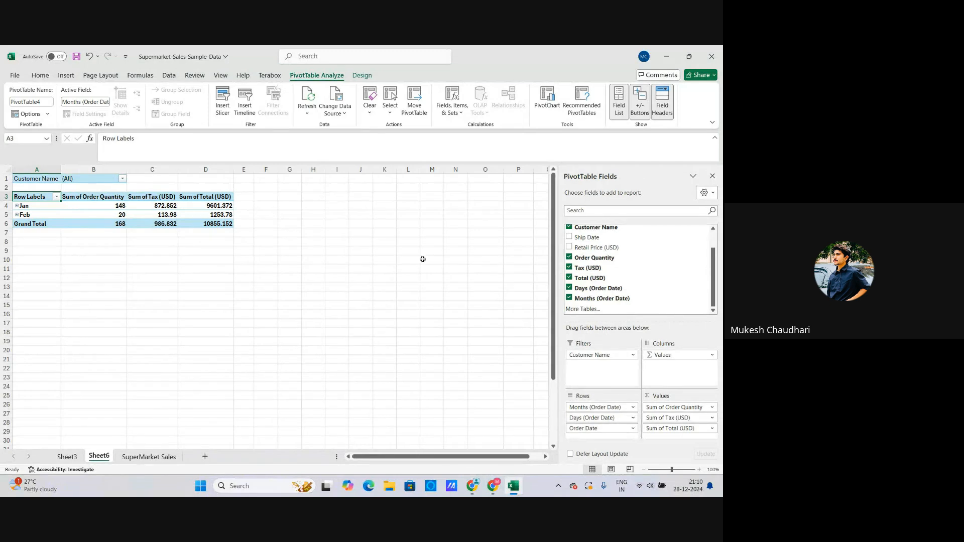
left_click(569, 277)
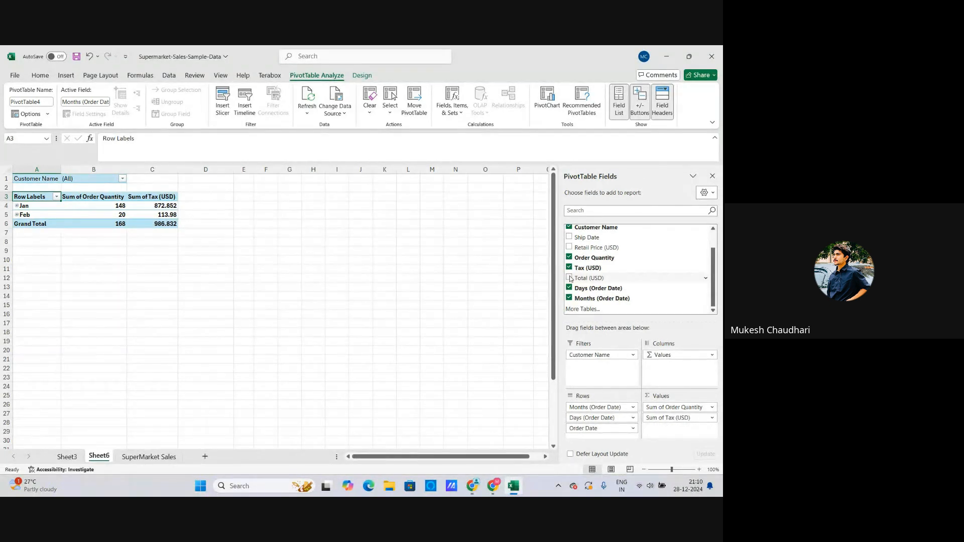
left_click(570, 277)
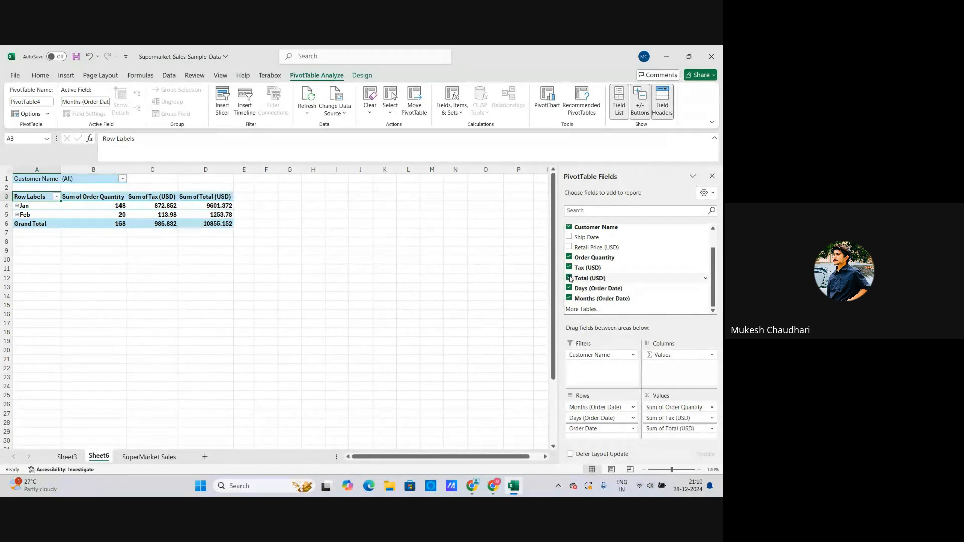
left_click(569, 268)
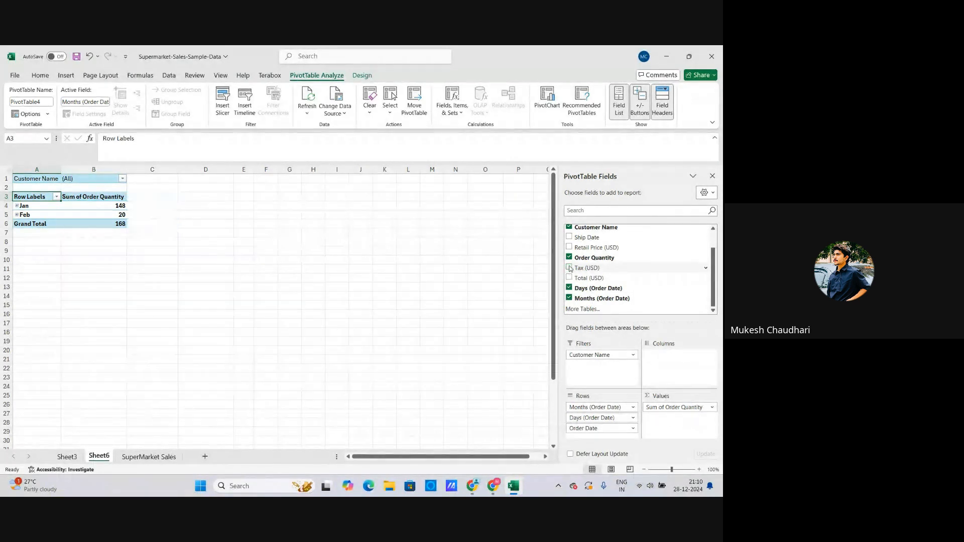
left_click(569, 258)
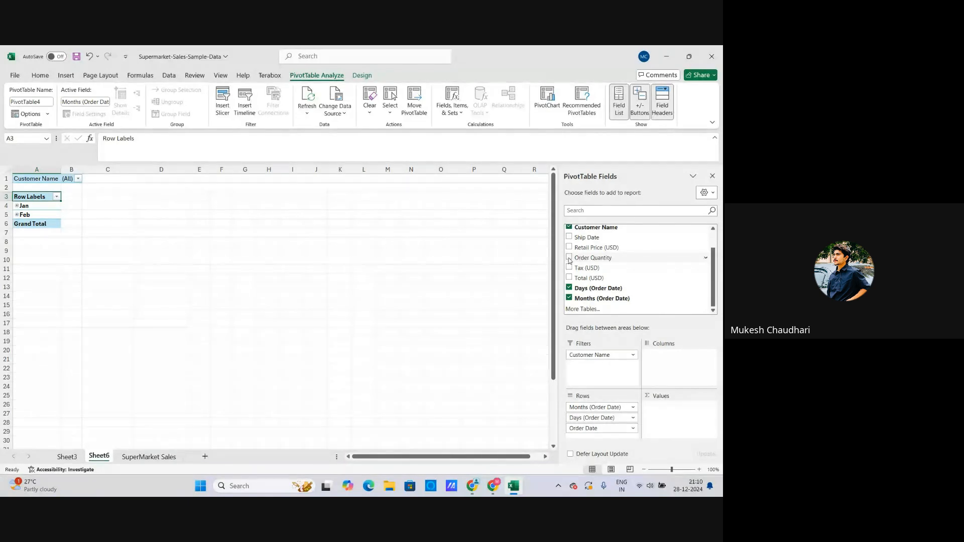
Place Order Quantity, Tax (USD) and Total (USD) in the PivotTable's values area
left_click_drag(596, 261, 676, 409)
left_click_drag(606, 276, 681, 431)
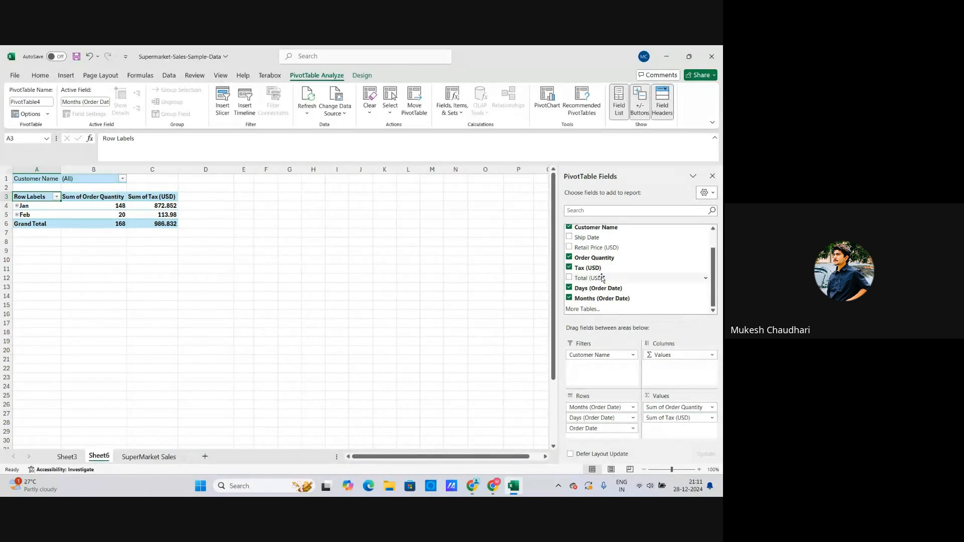
left_click_drag(603, 278, 681, 435)
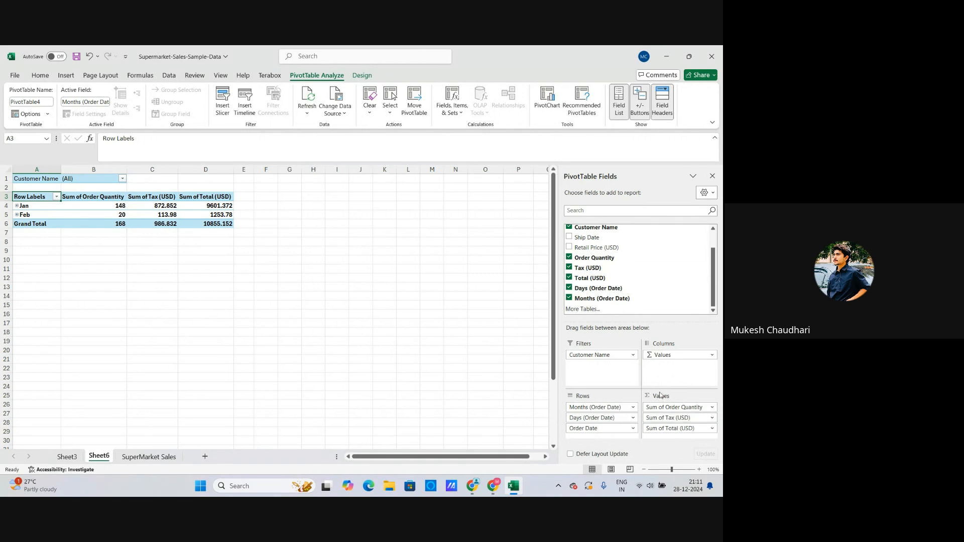
scroll(603, 292, "up", 1)
scroll(604, 292, "down", 1)
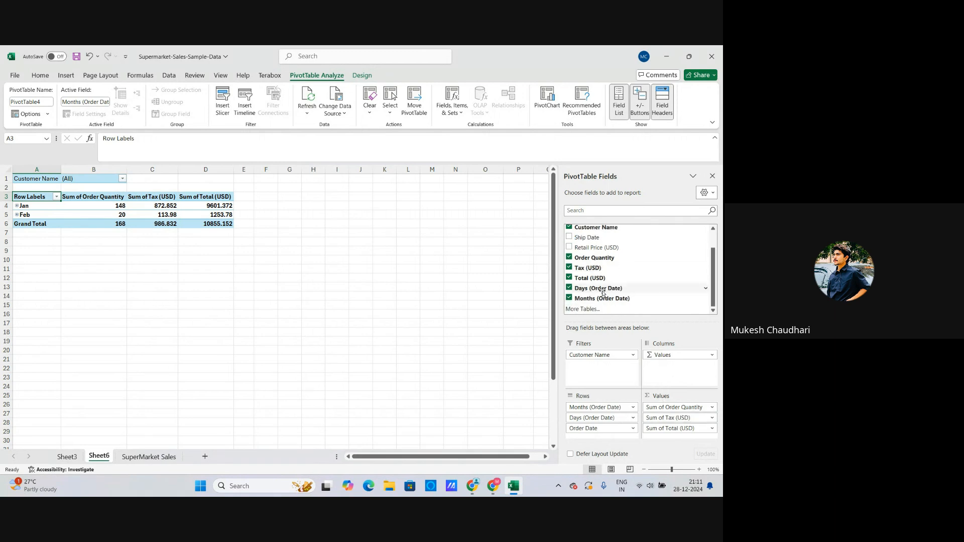
left_click(579, 310)
left_click(411, 225)
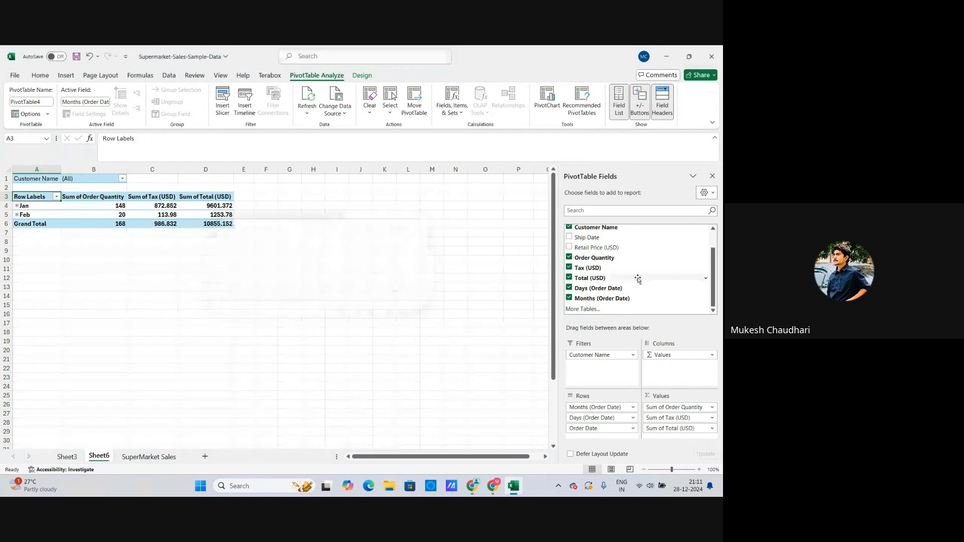
Add Retail Price (USD) as a further summed value in the PivotTable
scroll(631, 277, "up", 1)
left_click_drag(607, 272, 666, 404)
left_click(569, 270)
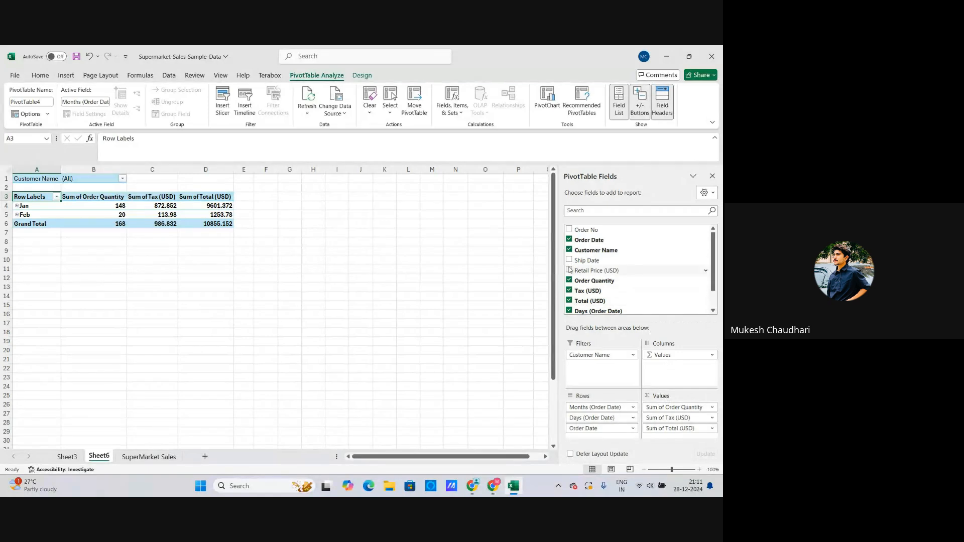
Empty the PivotTable layout by removing the date groupings, all value fields, Customer Name and Order Date
scroll(608, 300, "down", 1)
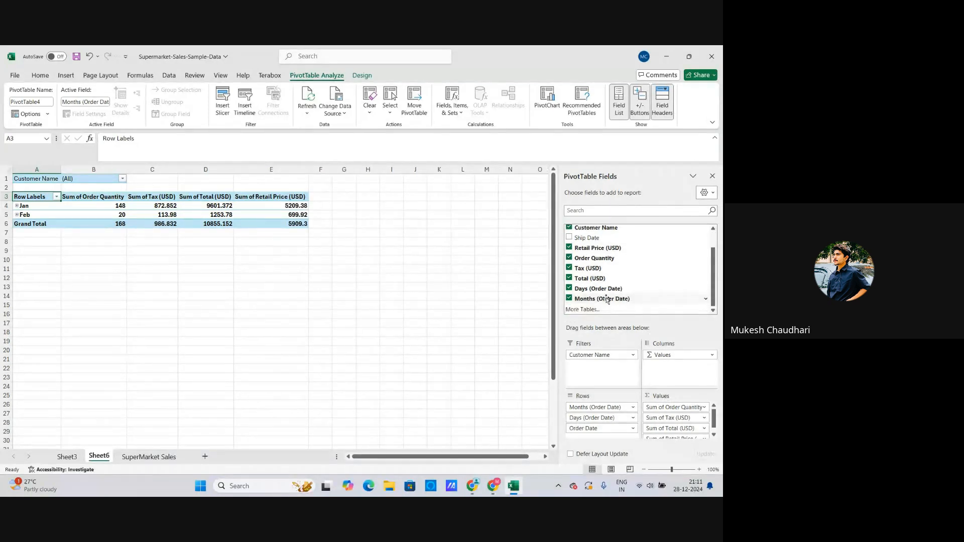
left_click(570, 299)
left_click(570, 289)
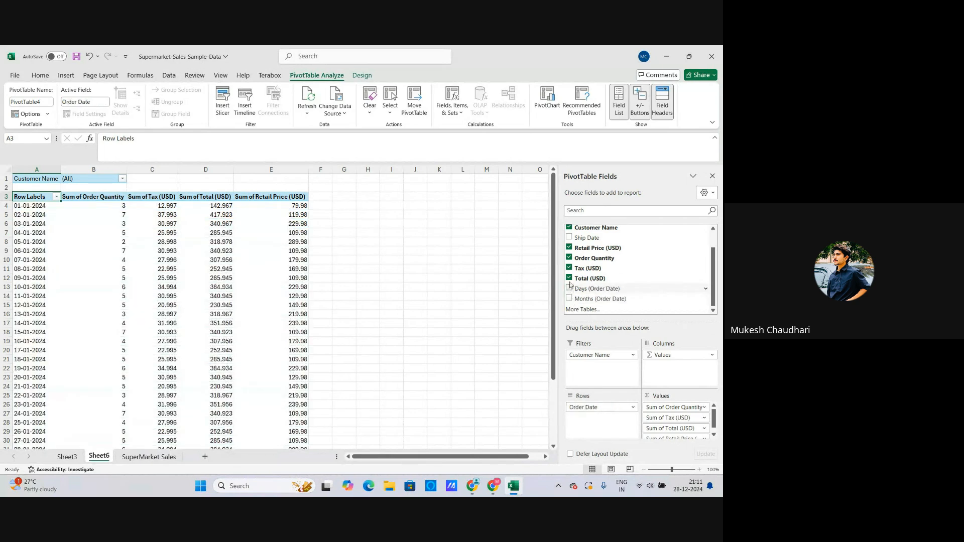
left_click(570, 278)
left_click(569, 268)
left_click(570, 258)
left_click(569, 248)
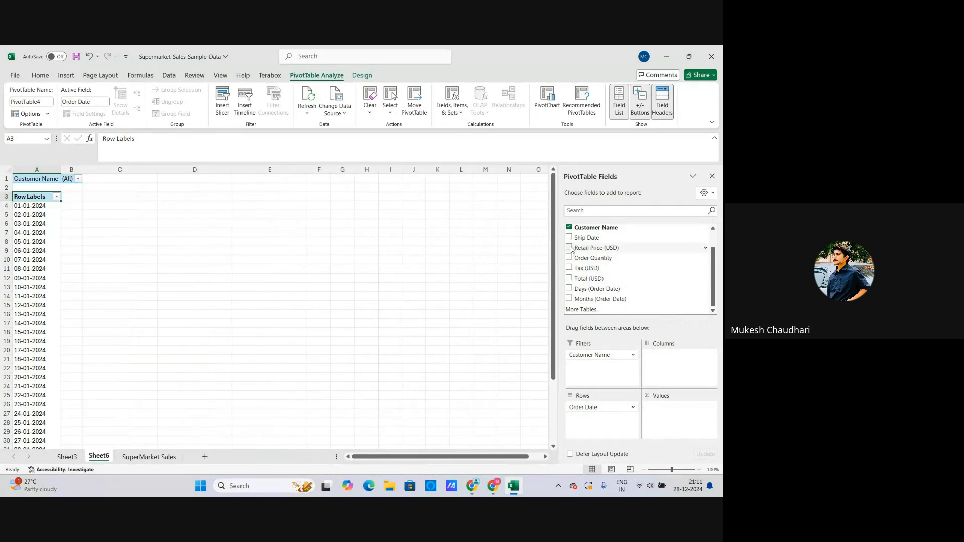
scroll(570, 252, "up", 1)
left_click(569, 250)
left_click(569, 239)
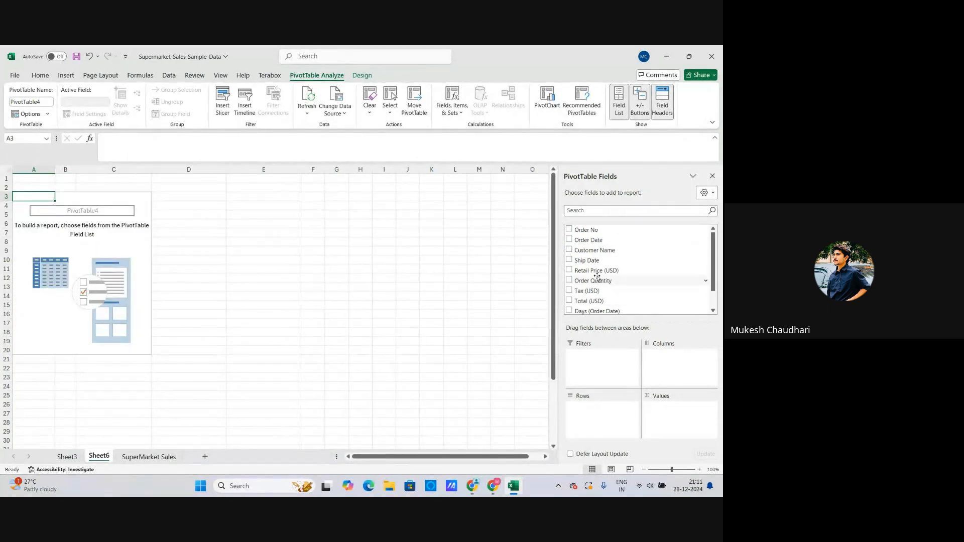
Add Order No as the PivotTable's row field and look through the listed order numbers
scroll(612, 307, "down", 1)
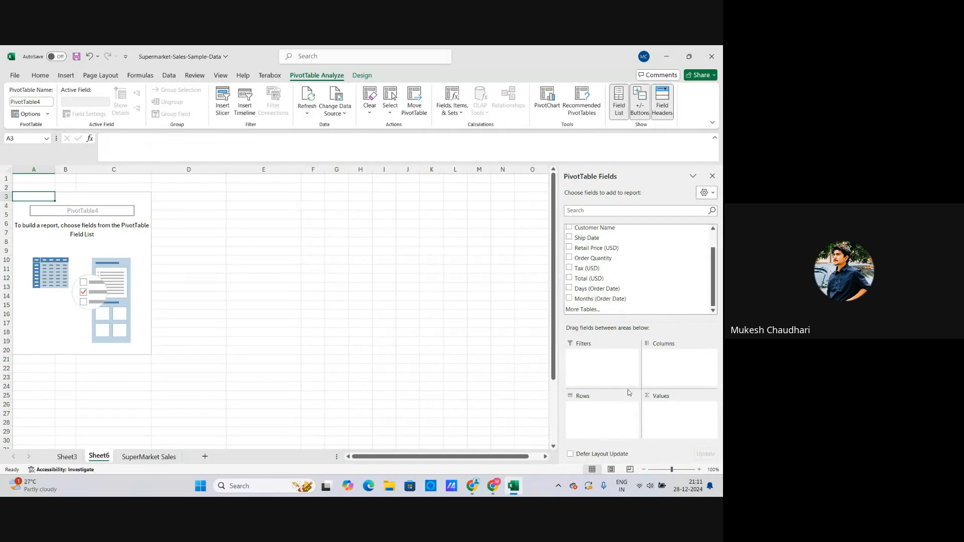
scroll(588, 270, "up", 1)
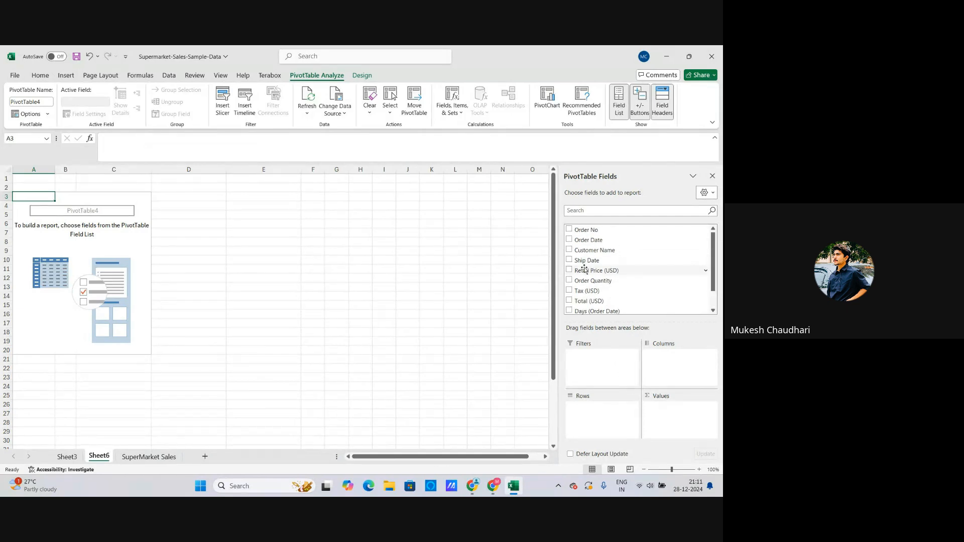
left_click(569, 230)
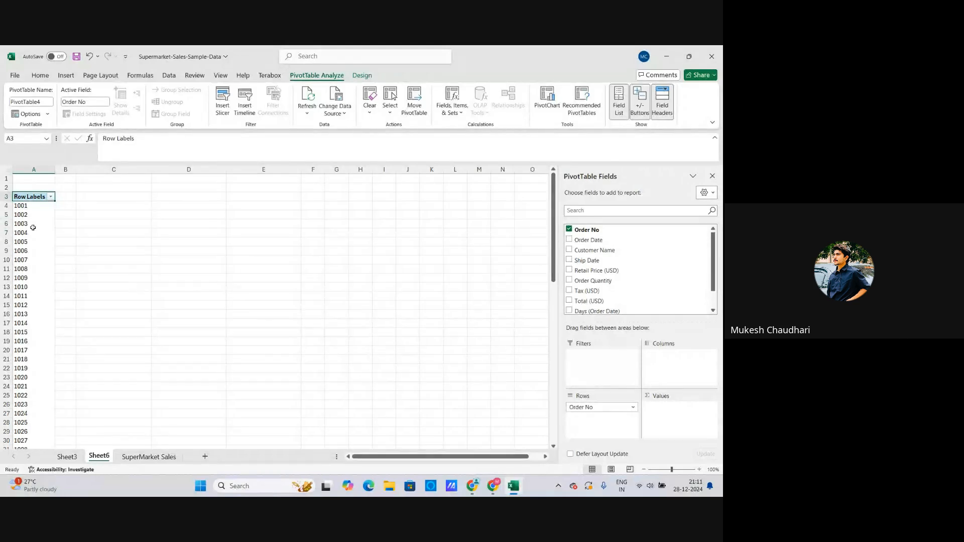
scroll(44, 412, "down", 6)
scroll(44, 427, "up", 6)
Place Order Date with its month and day groupings in the columns, and remove Order No from the rows
left_click(569, 240)
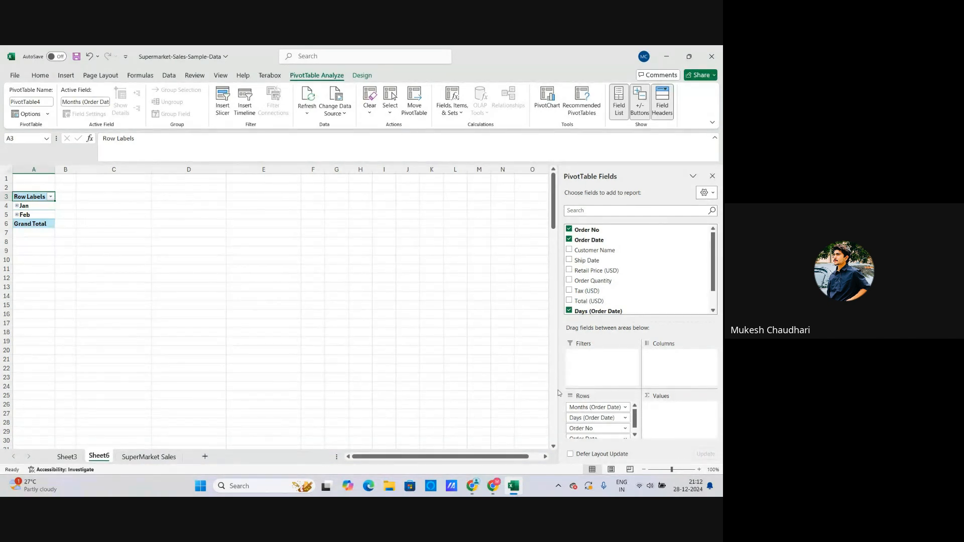
scroll(605, 425, "down", 1)
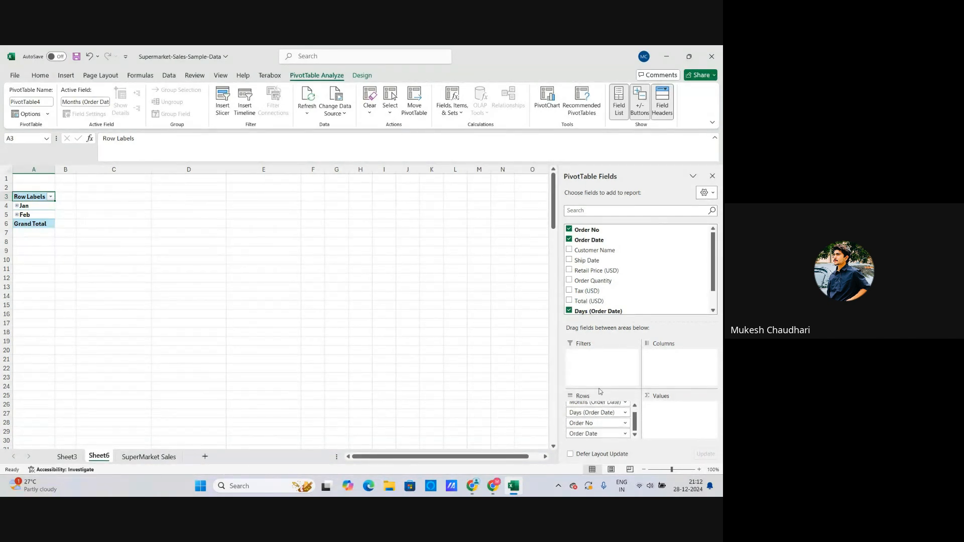
left_click(569, 240)
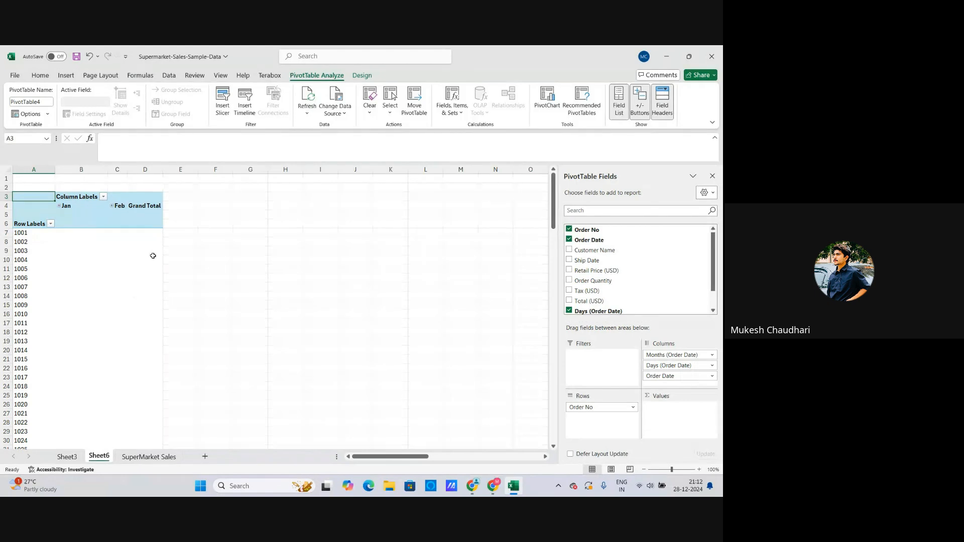
left_click(569, 230)
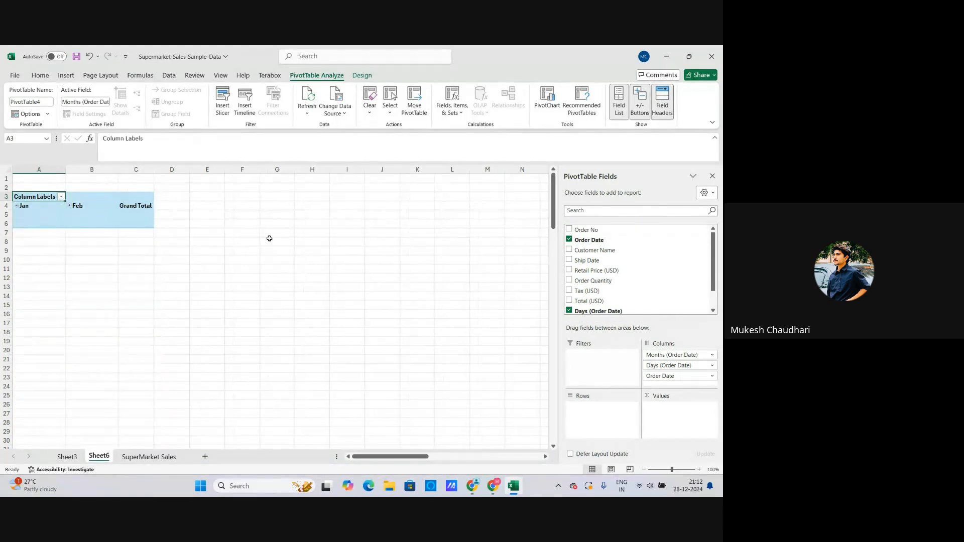
Expand the Feb column label into its individual days and select the 04-Feb heading
left_click(100, 226)
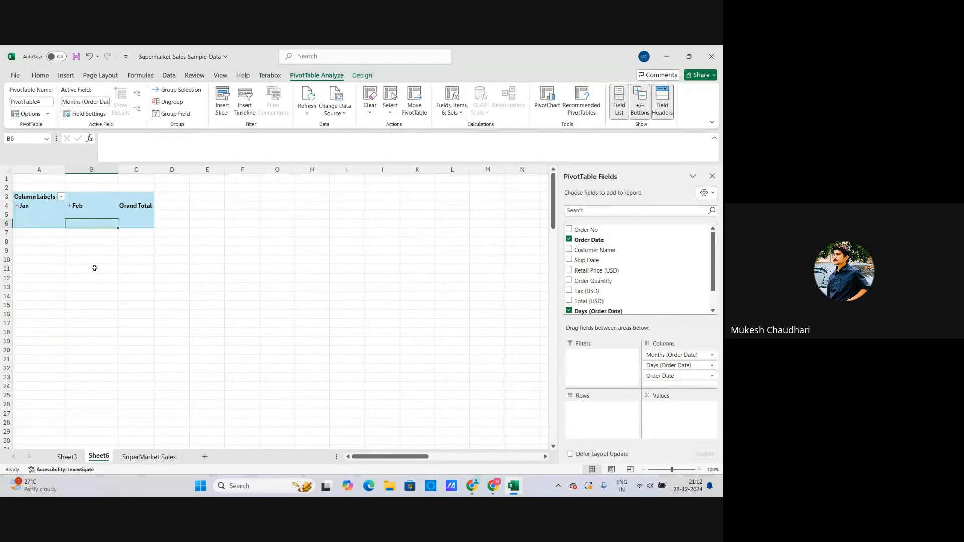
left_click(46, 208)
left_click(88, 206)
left_click(27, 206)
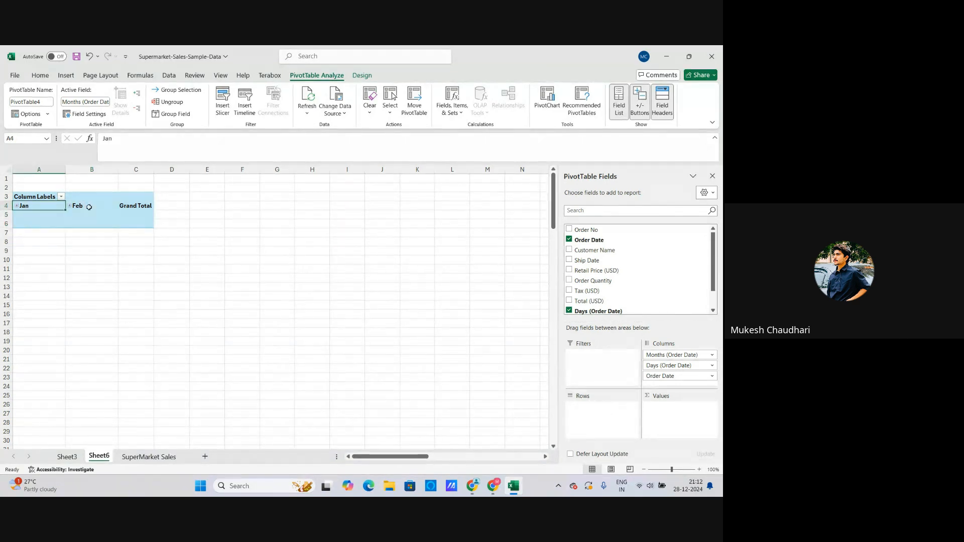
left_click(88, 207)
left_click(56, 206)
left_click(91, 209)
left_click(35, 207)
left_click(81, 210)
left_click(64, 207)
left_click(75, 207)
left_click(103, 214)
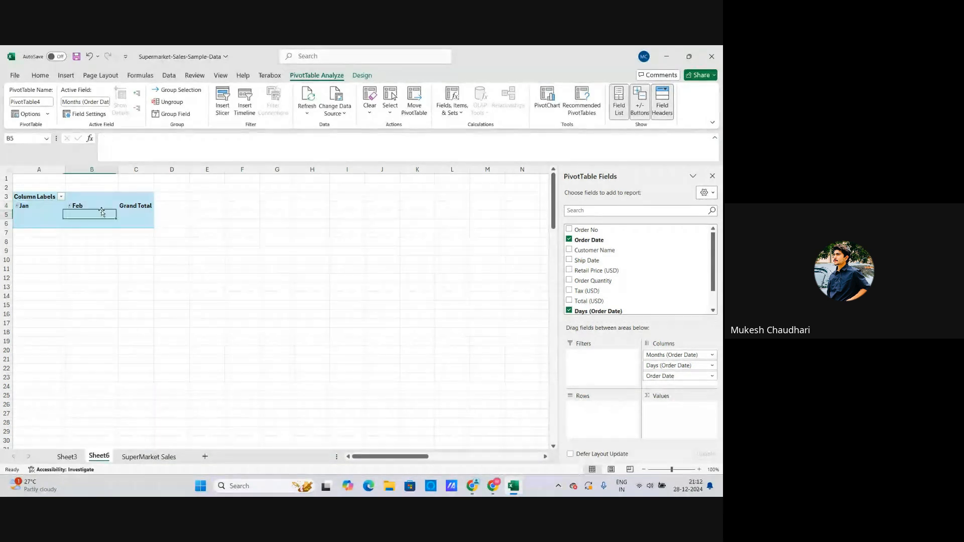
left_click(70, 207)
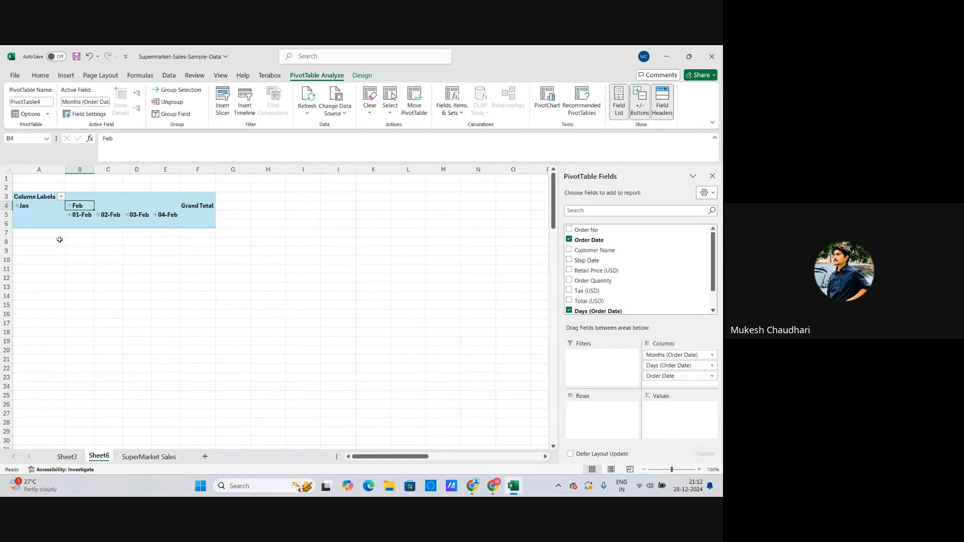
left_click(156, 216)
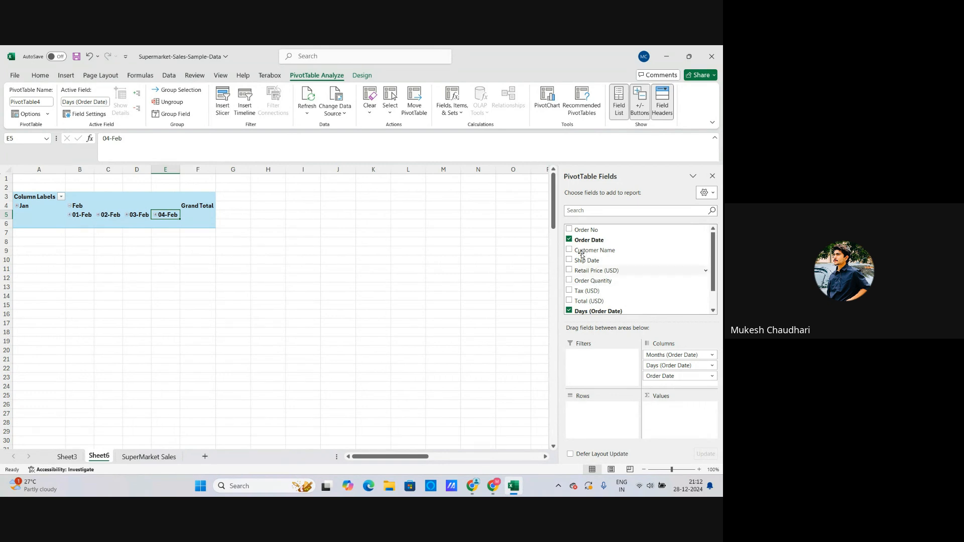
Empty the PivotTable's columns by removing Order Date and its day and month groupings
left_click(569, 240)
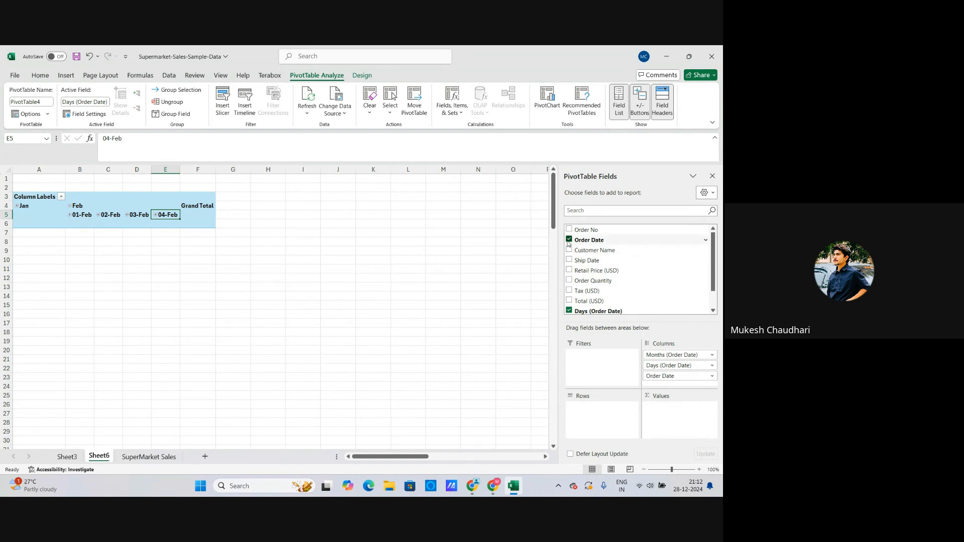
left_click(570, 311)
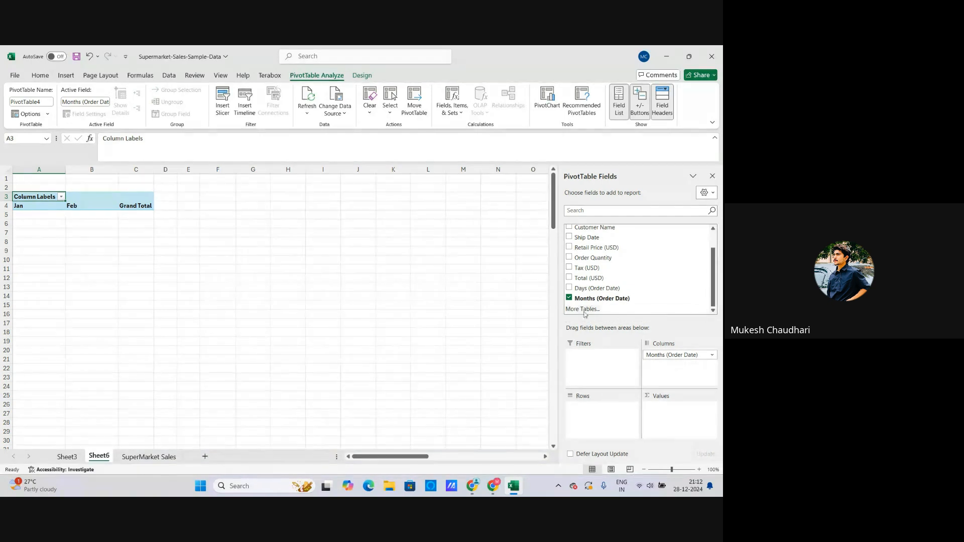
left_click(569, 298)
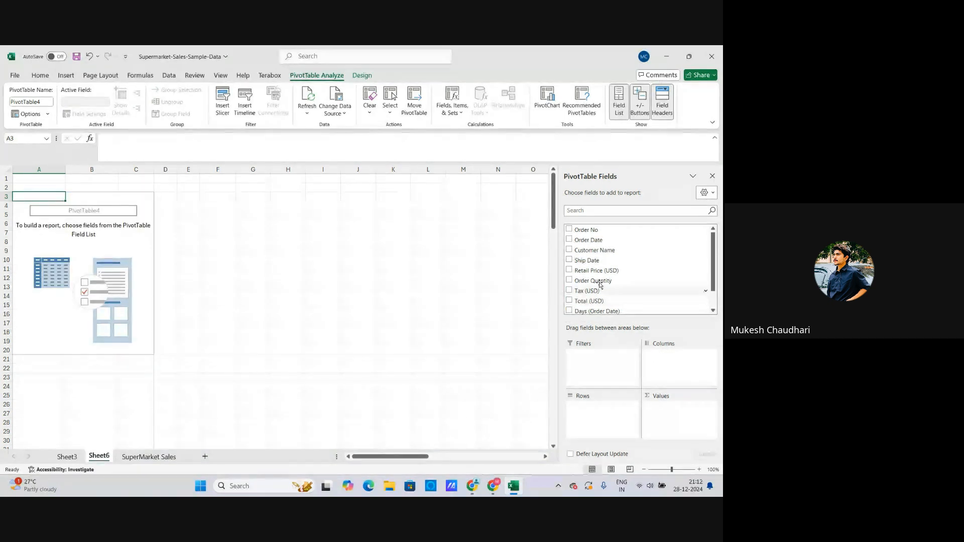
Add Order No, Order Date, Customer Name and Ship Date as row fields, and sum Retail Price (USD) and Order Quantity as values
left_click(570, 229)
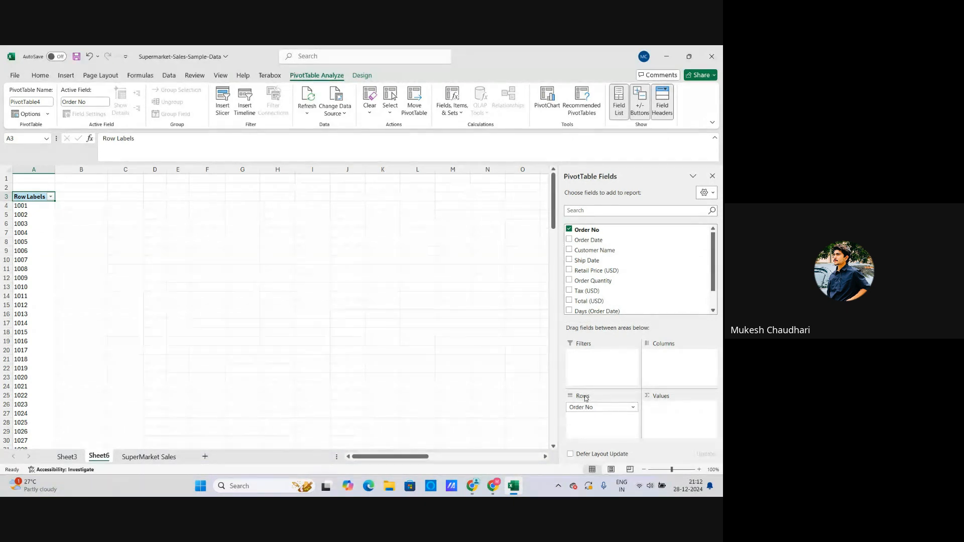
left_click(569, 240)
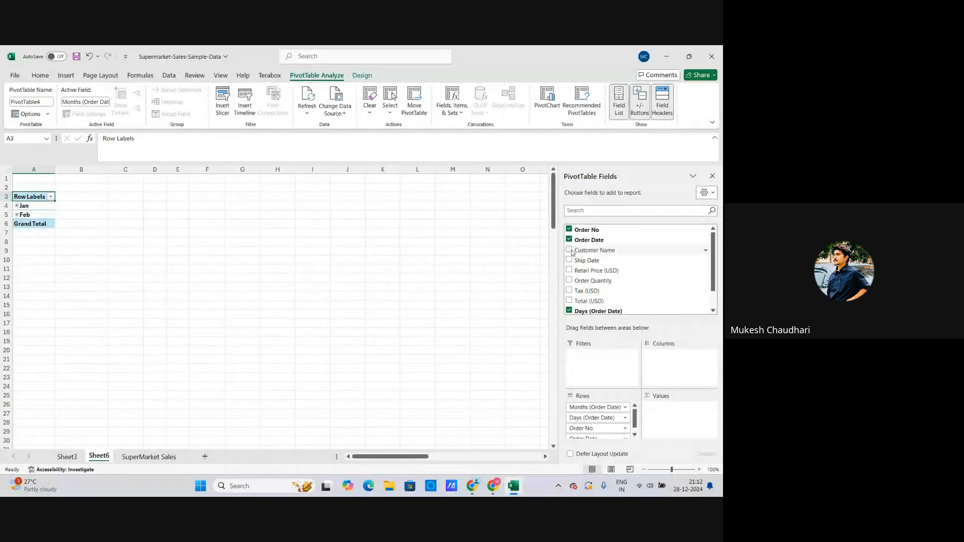
left_click(570, 250)
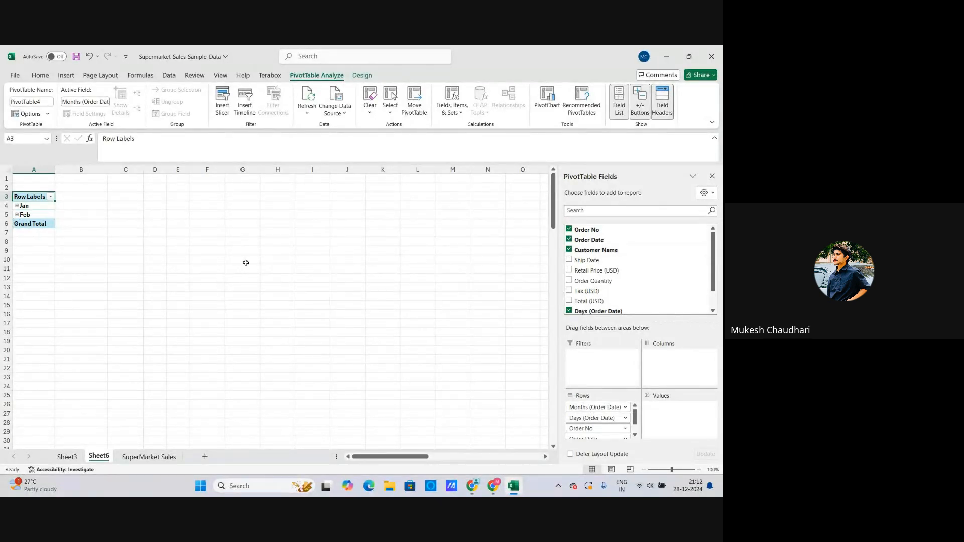
scroll(614, 409, "down", 2)
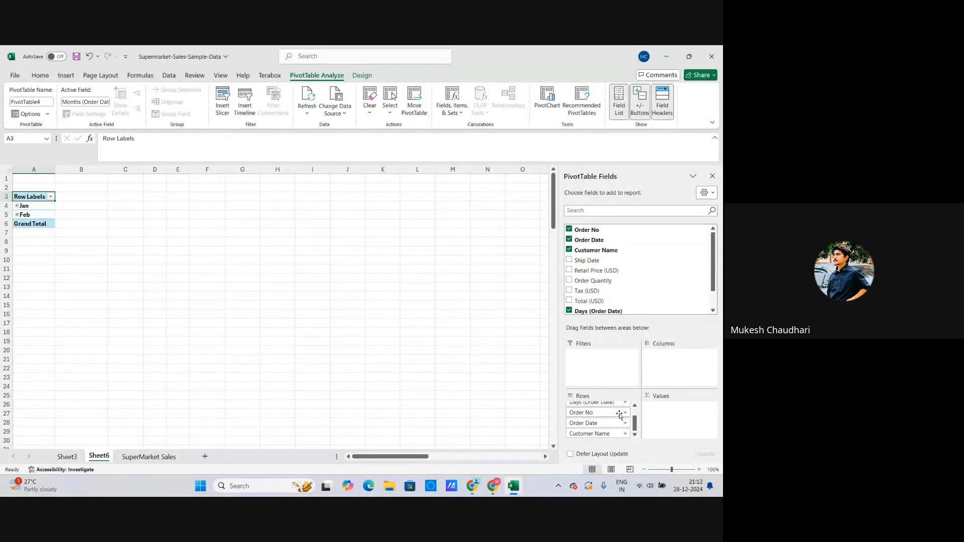
left_click(569, 261)
left_click(570, 271)
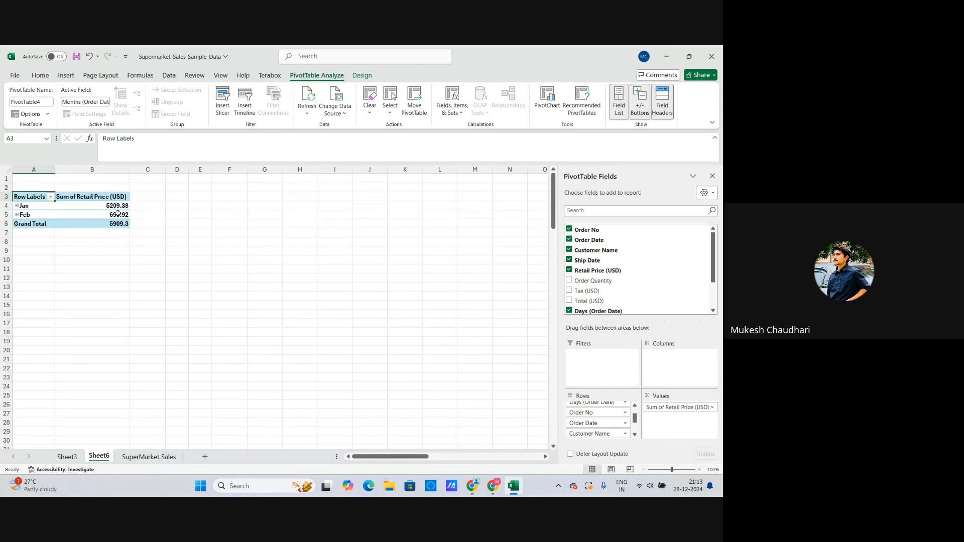
left_click(570, 281)
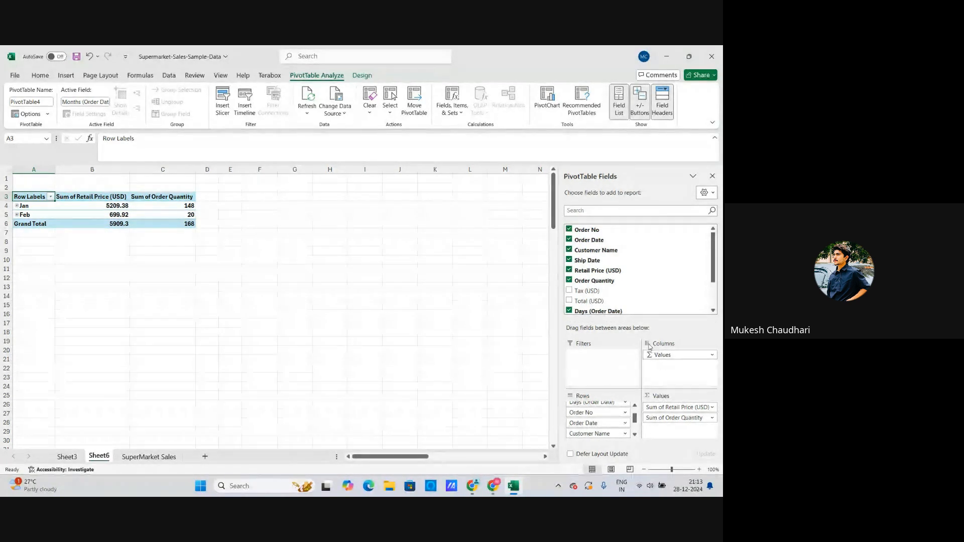
Examine the Retail Price and Order Quantity column headings alongside the Jan order quantity
left_click(95, 197)
left_click(144, 196)
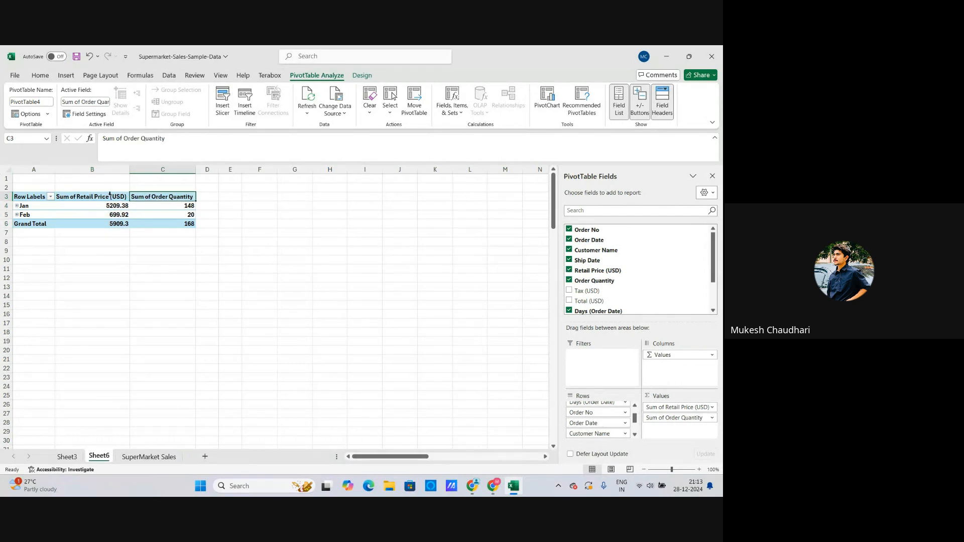
left_click(109, 195)
left_click(166, 201)
left_click(101, 198)
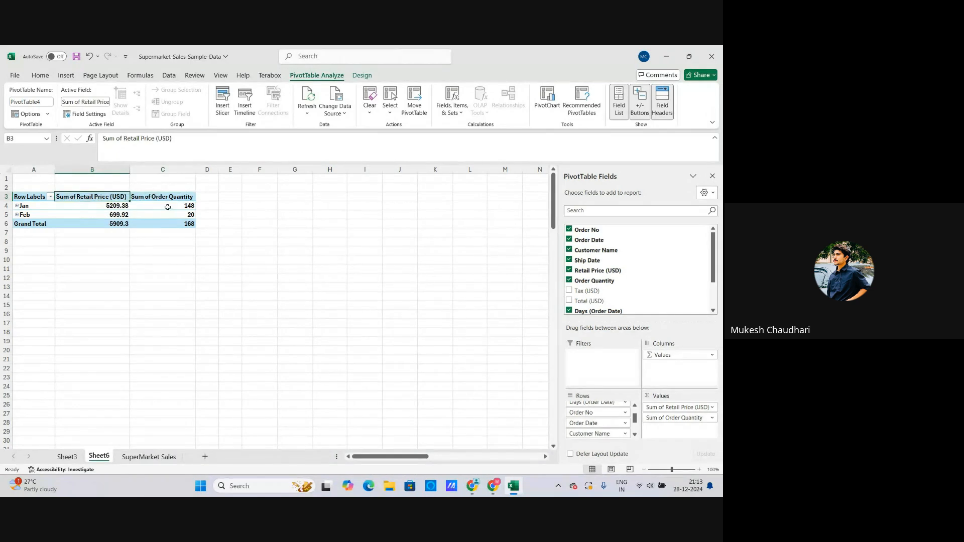
left_click(167, 206)
left_click(115, 199)
left_click(148, 198)
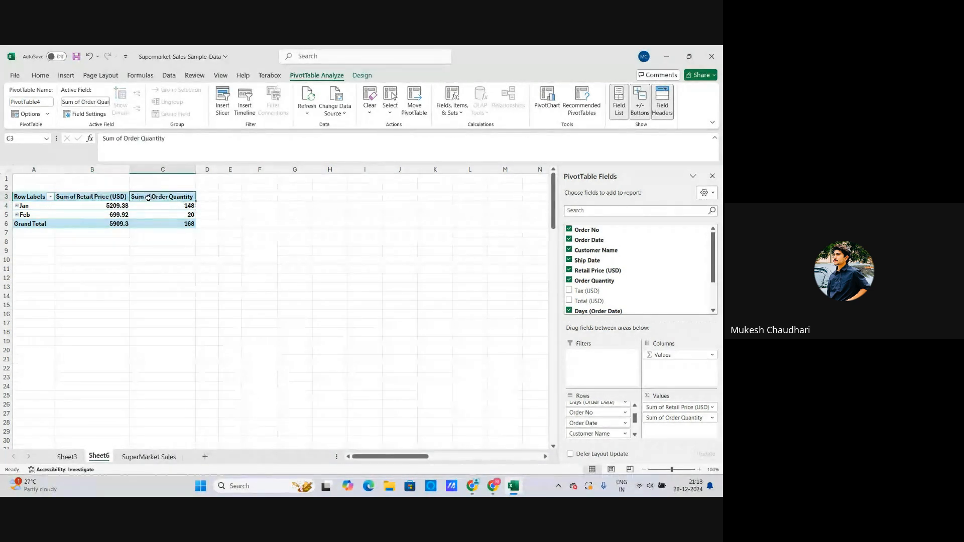
Add Tax (USD) and Total (USD) as further summed values in the PivotTable
left_click(570, 291)
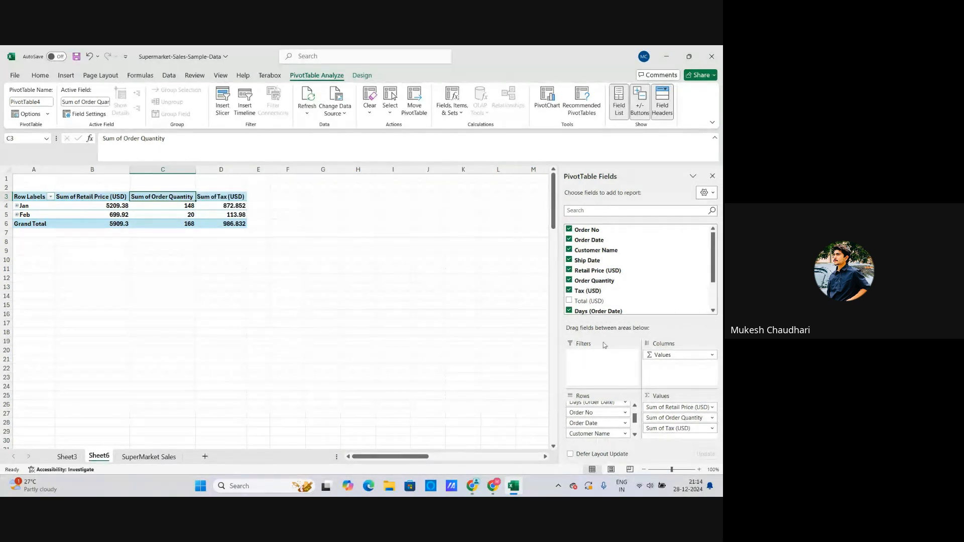
left_click(569, 301)
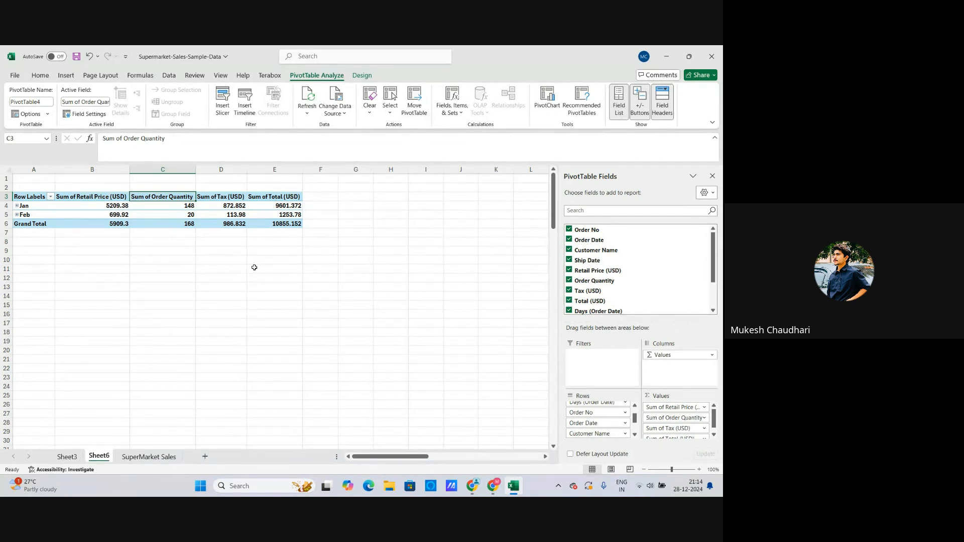
left_click(255, 267)
Review the Jan and Feb rows across the retail price, order quantity, tax and total columns, including the grand totals
left_click(92, 206)
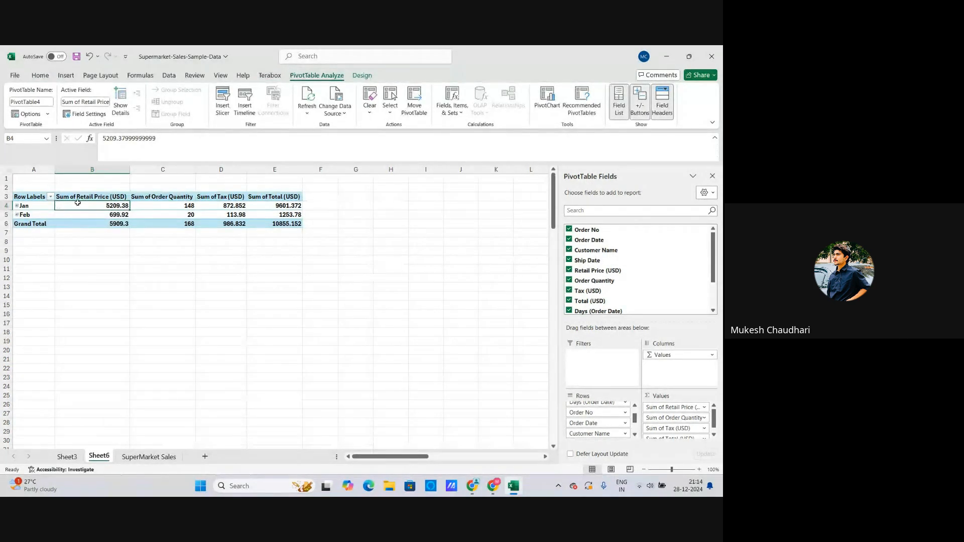
left_click(168, 213)
left_click(166, 204)
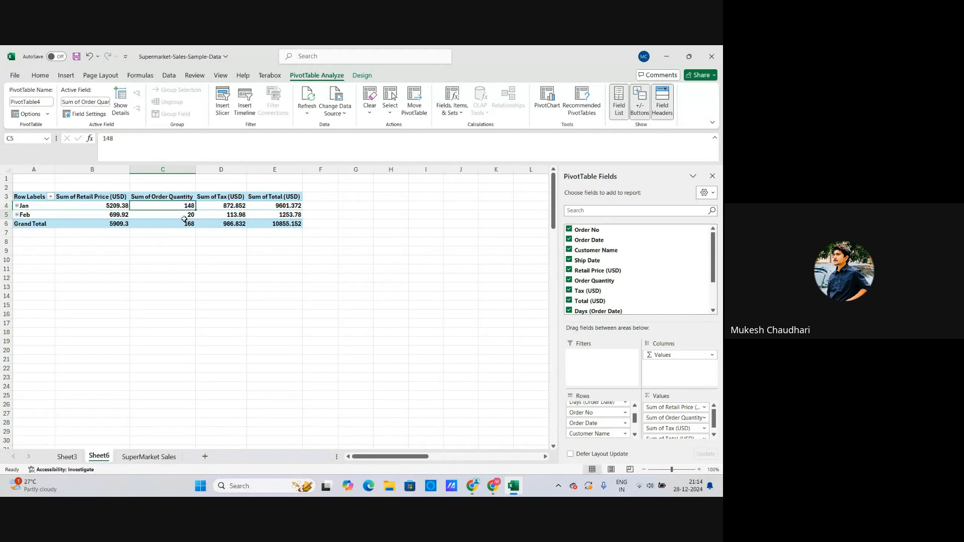
left_click(187, 216)
left_click(258, 208)
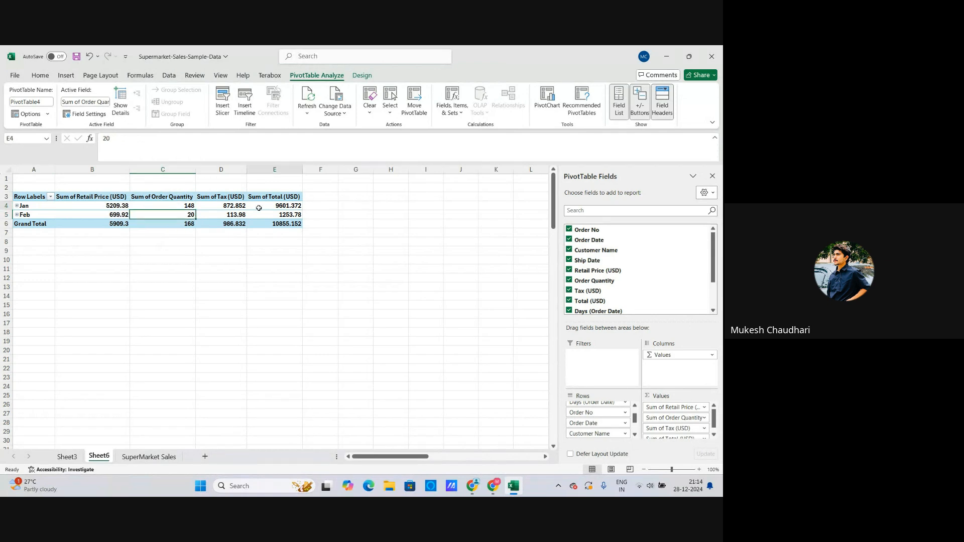
left_click(83, 197)
left_click(103, 205)
left_click(30, 207)
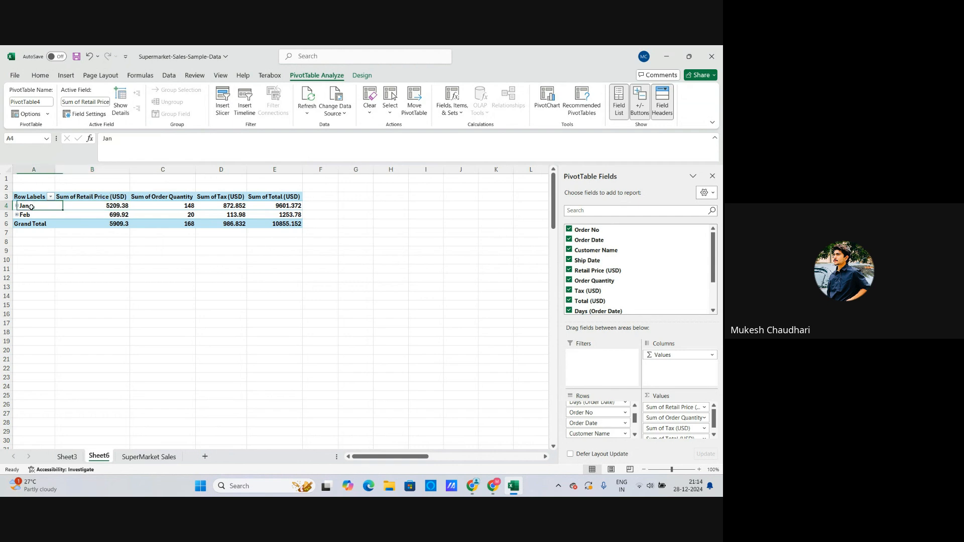
left_click(45, 216)
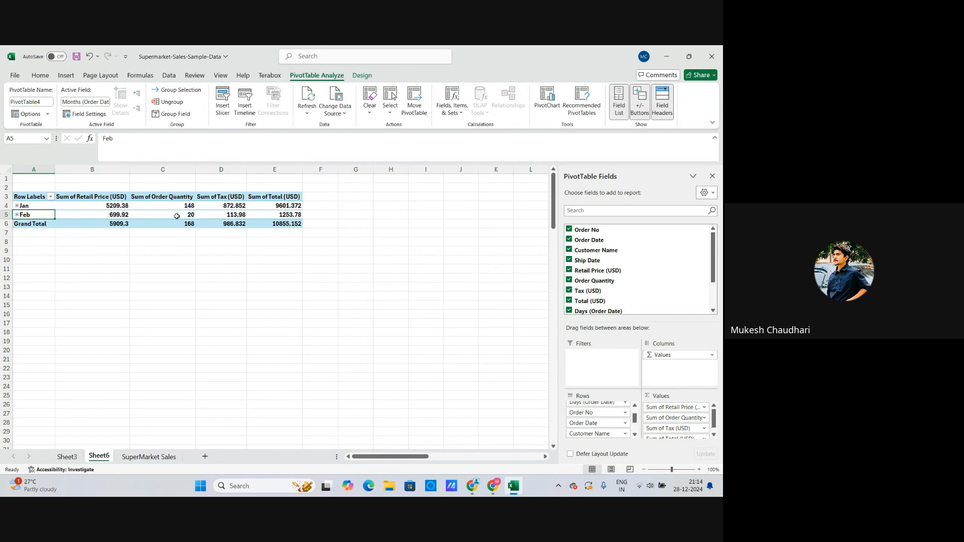
left_click(225, 216)
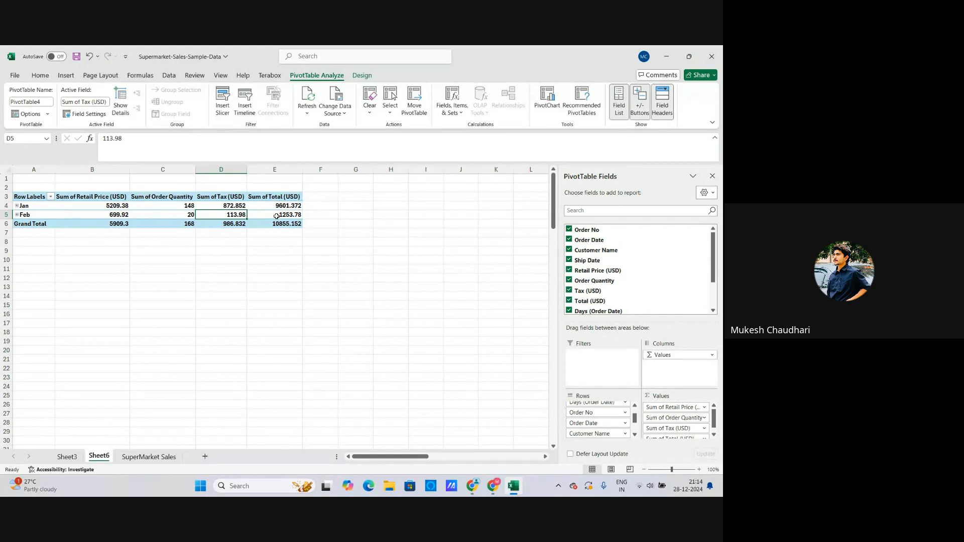
left_click(121, 215)
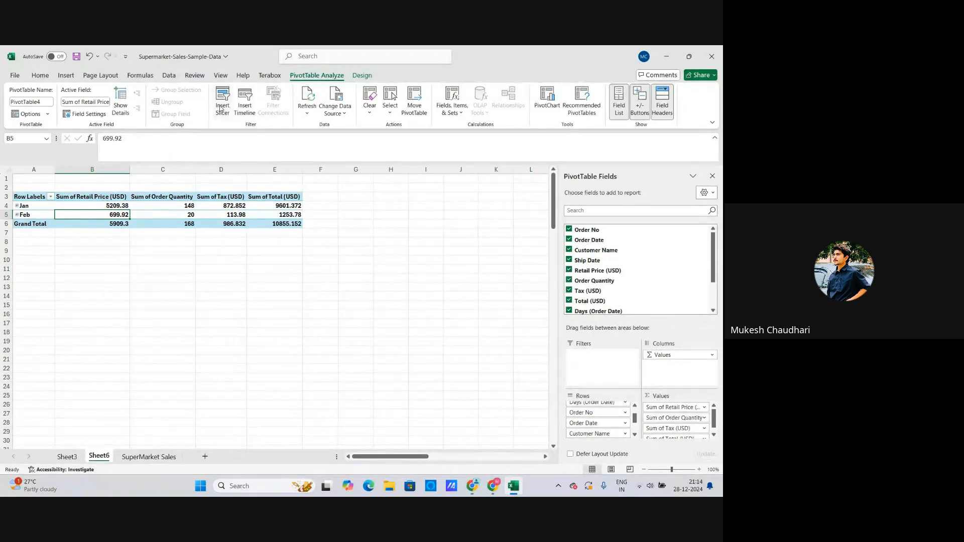
left_click(59, 198)
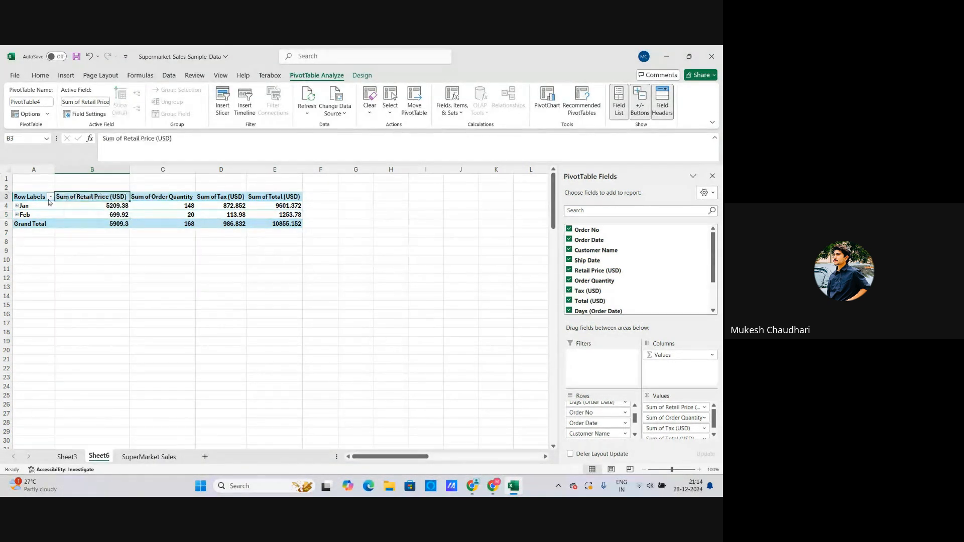
left_click_drag(34, 197, 269, 226)
left_click(168, 235)
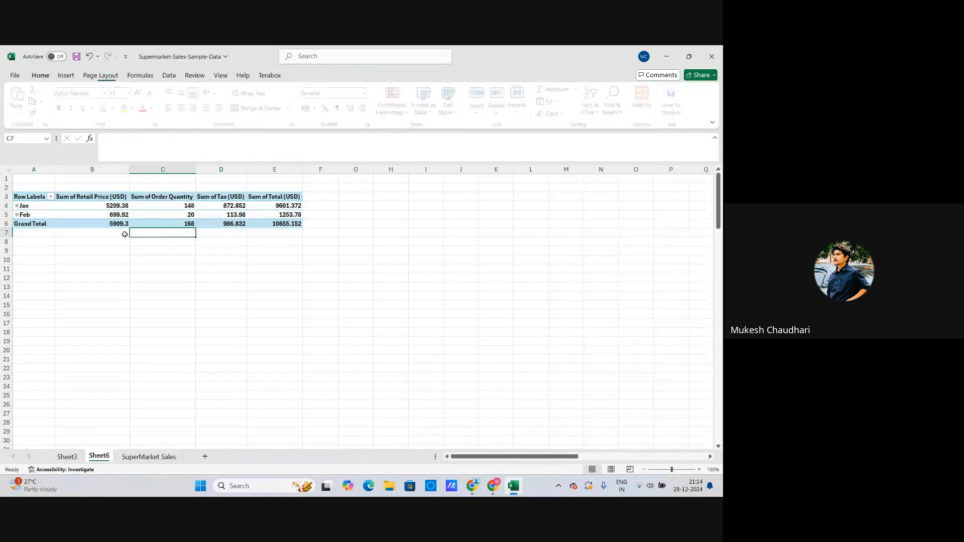
Preview bar, pie and area chart types for the PivotTable, and insert a 2-D Clustered Column chart
left_click(73, 209)
left_click(65, 76)
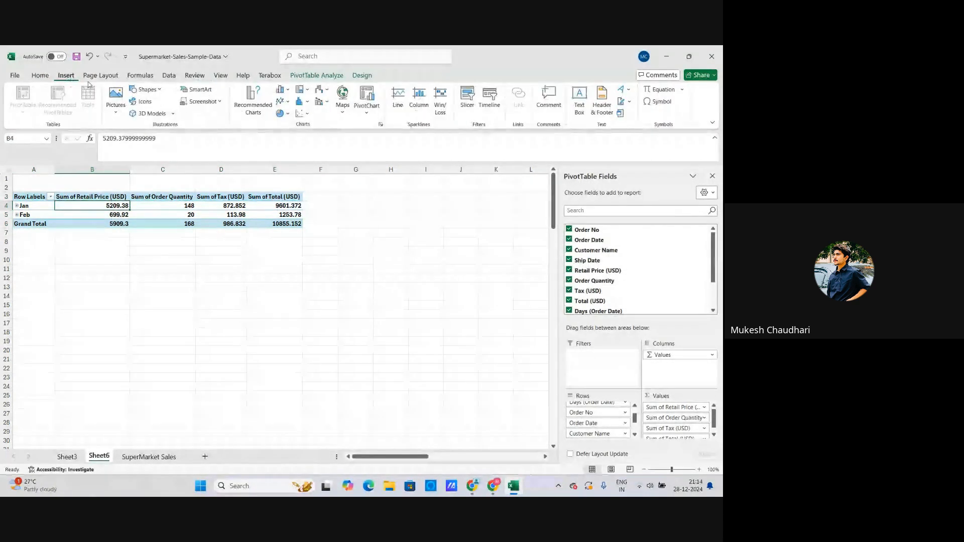
left_click(282, 89)
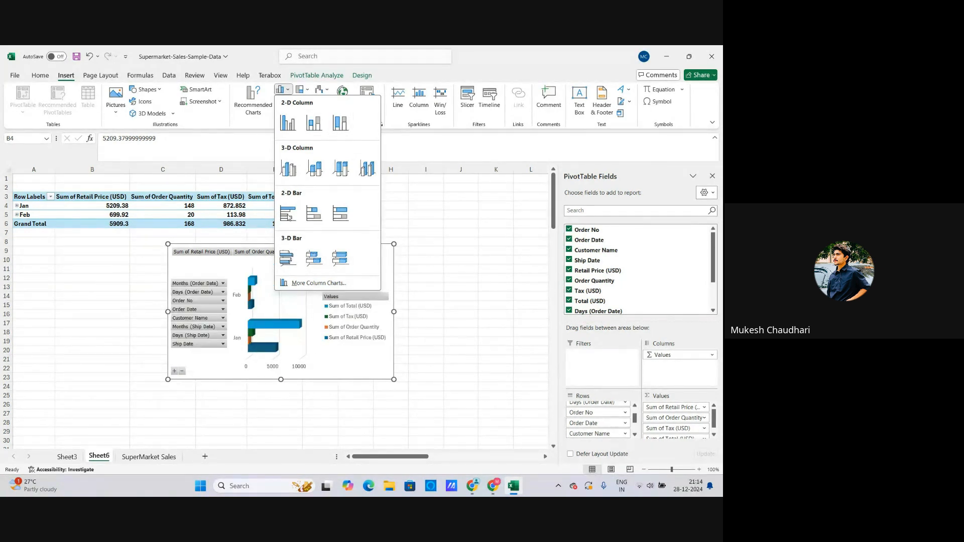
left_click(286, 115)
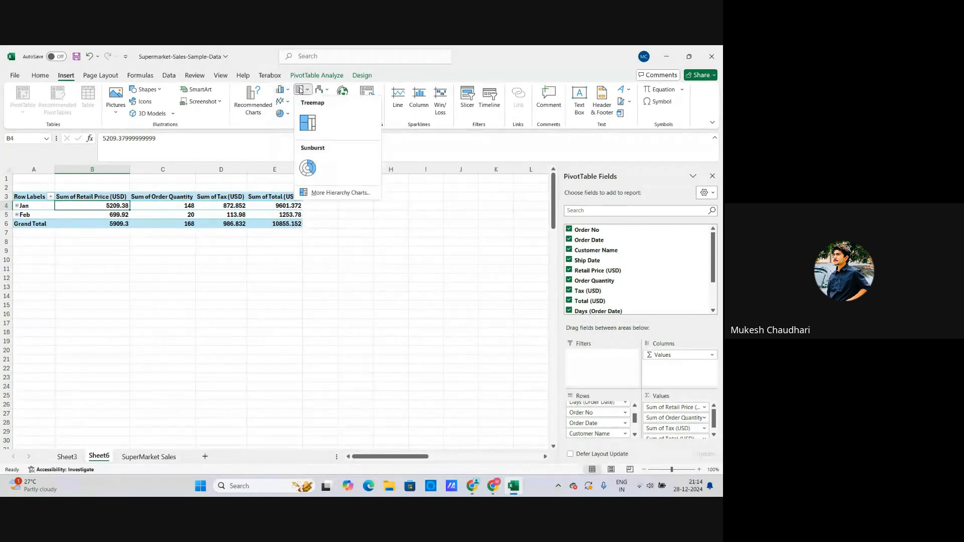
left_click(287, 115)
left_click(287, 115)
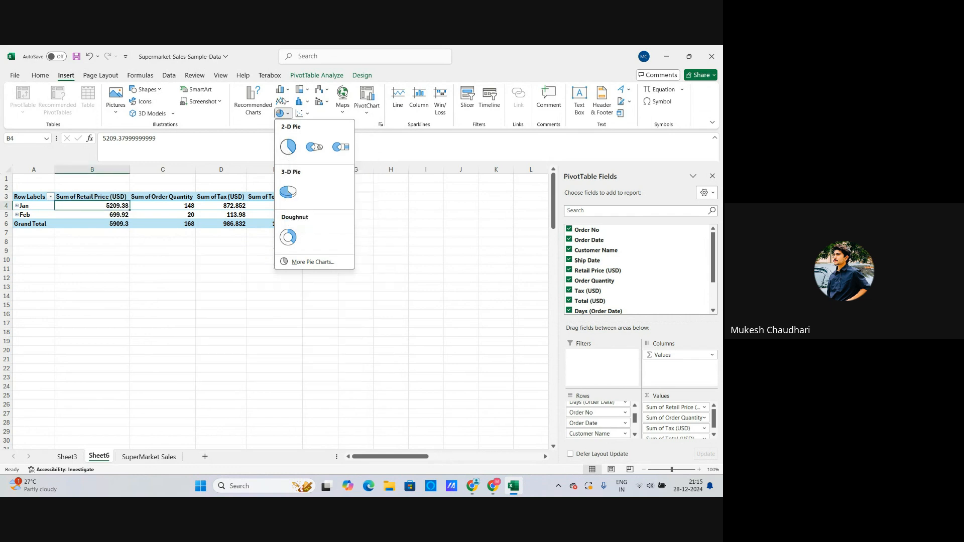
left_click(284, 101)
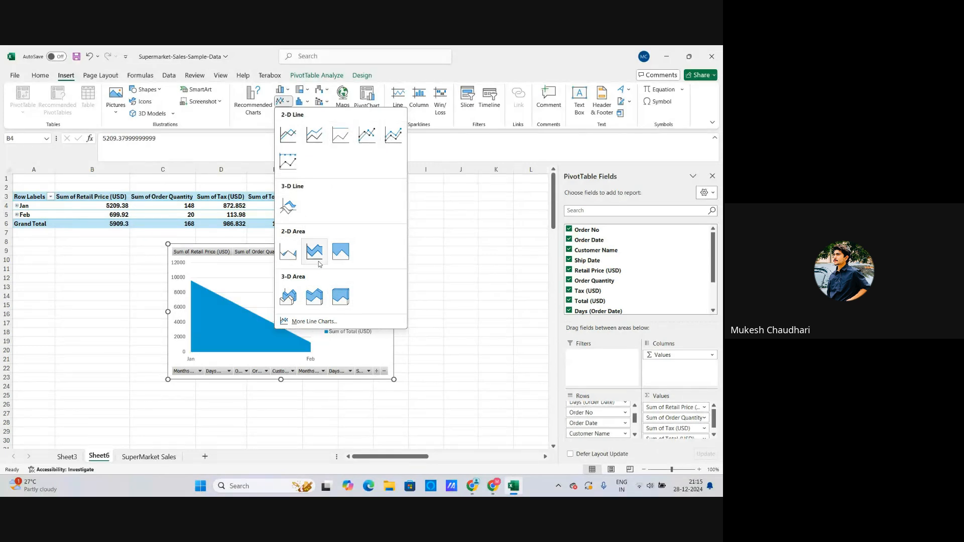
left_click(283, 90)
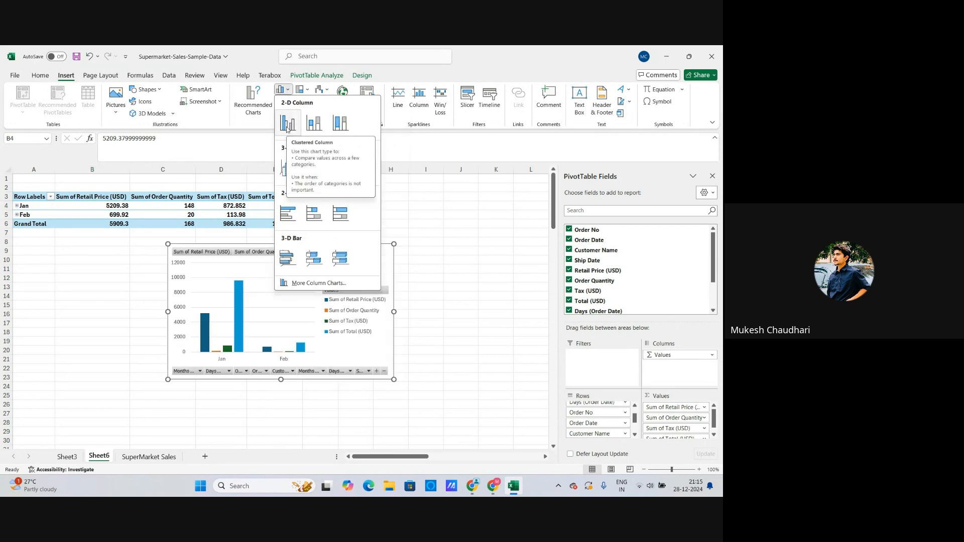
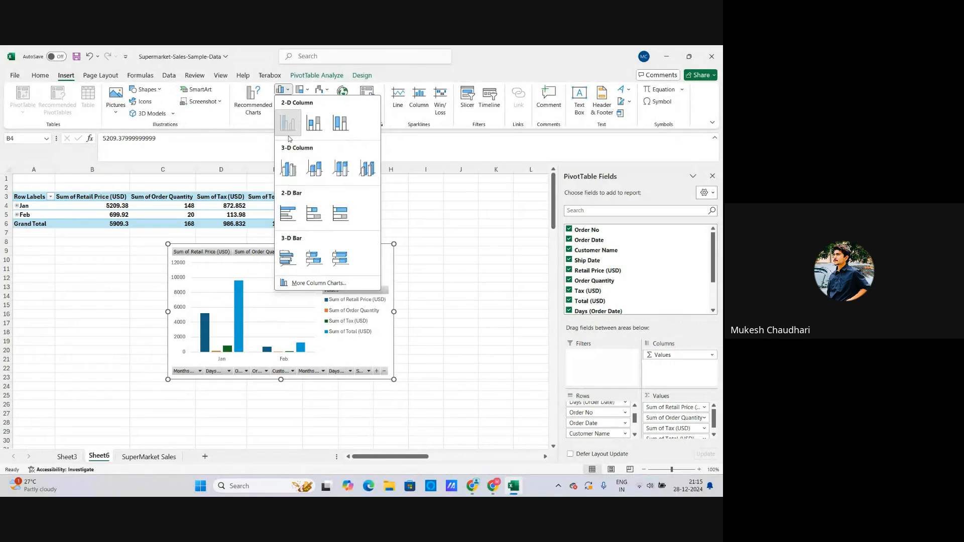
left_click(289, 138)
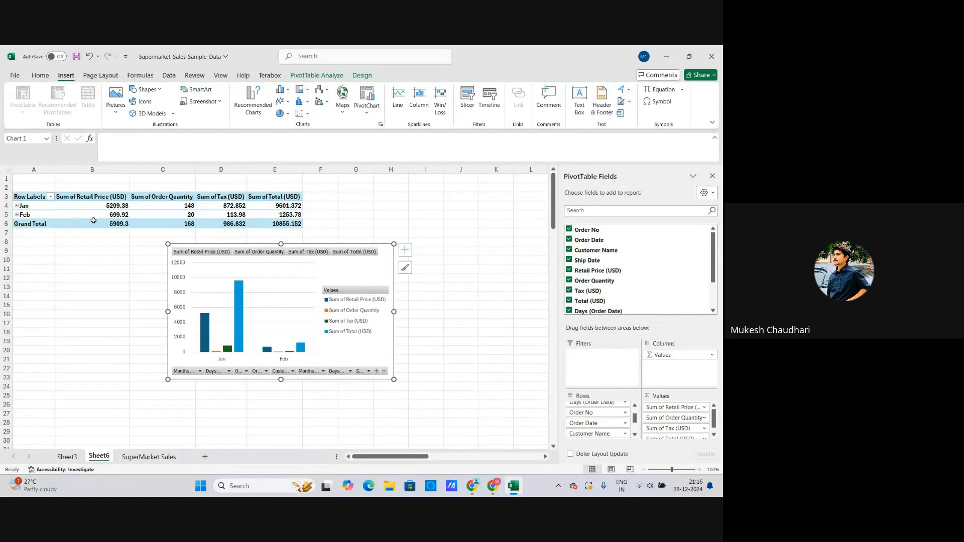
Match the chart's Retail Price, Order Quantity, Tax and Total series to the legend by selecting each in turn
left_click(206, 331)
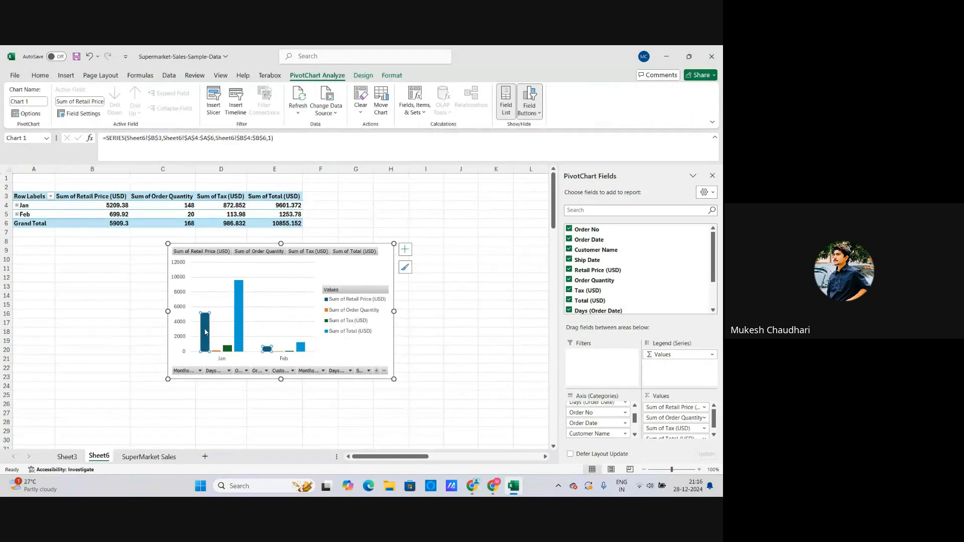
left_click(205, 332)
left_click(217, 352)
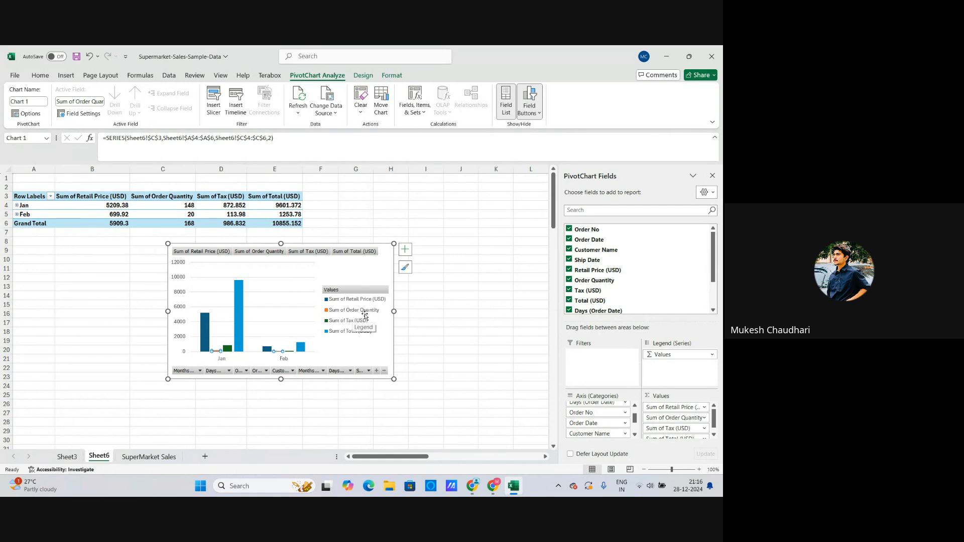
left_click(227, 349)
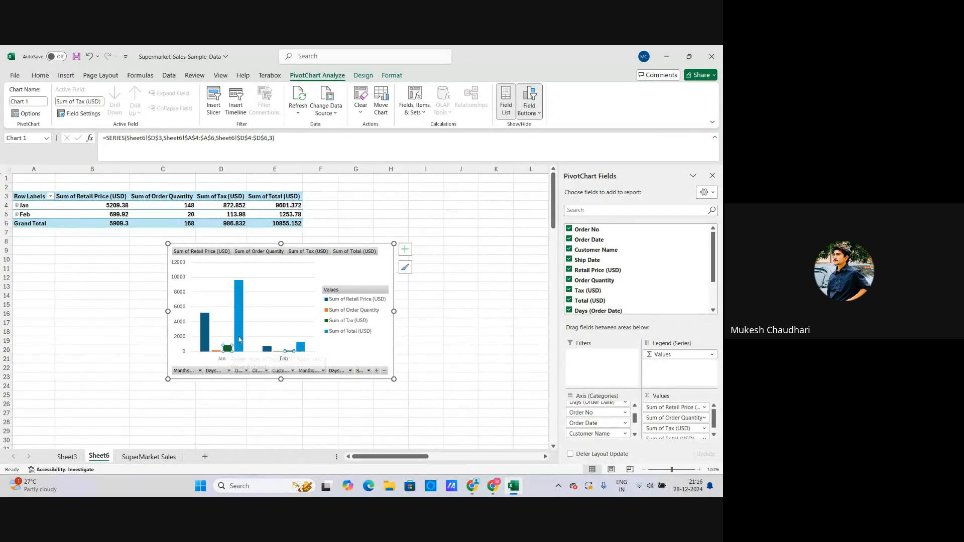
left_click(239, 336)
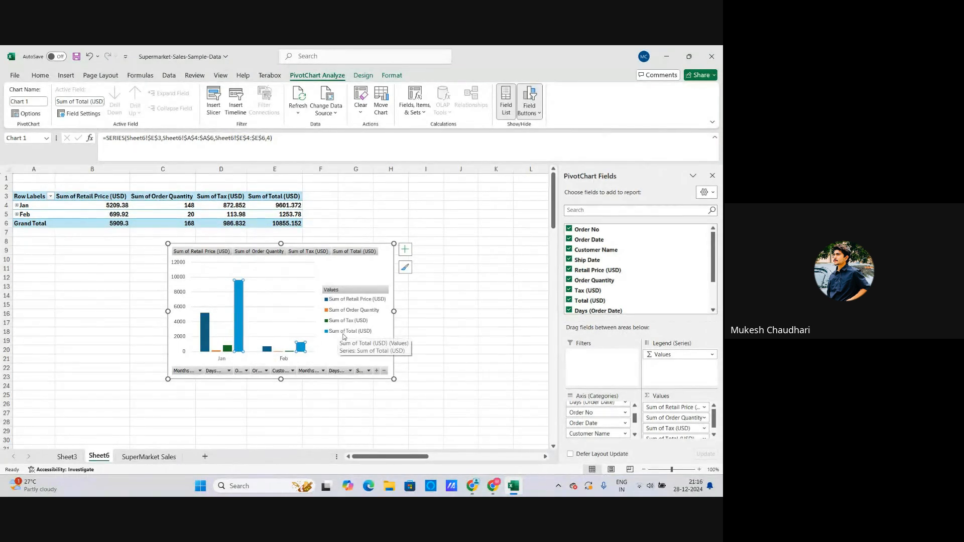
Compare the Jan and Feb columns of the Total series against the chart's month axis
left_click(290, 357)
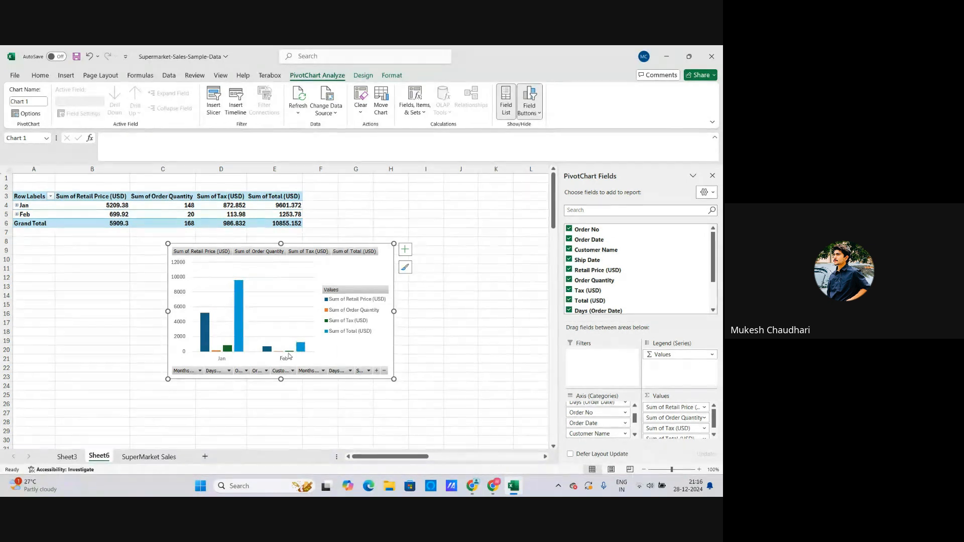
left_click(240, 336)
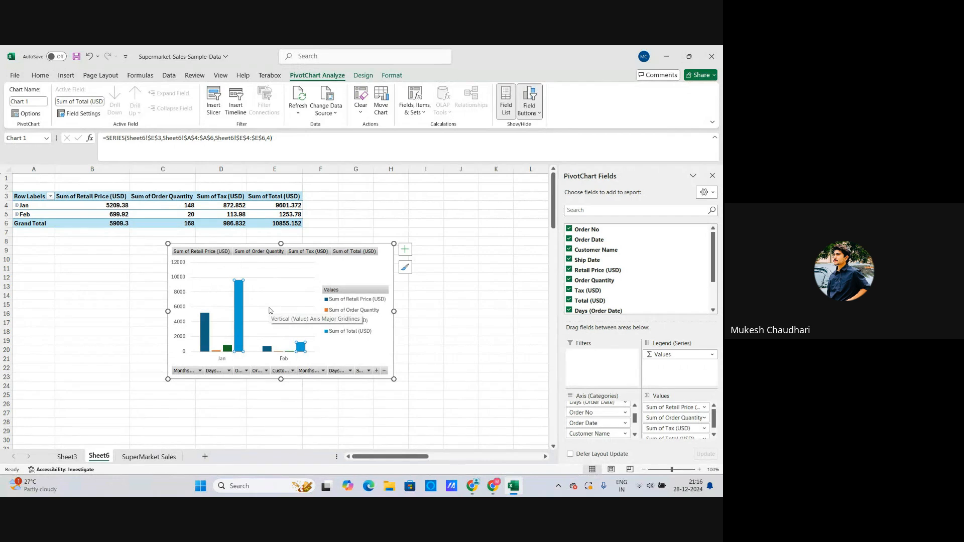
left_click(246, 358)
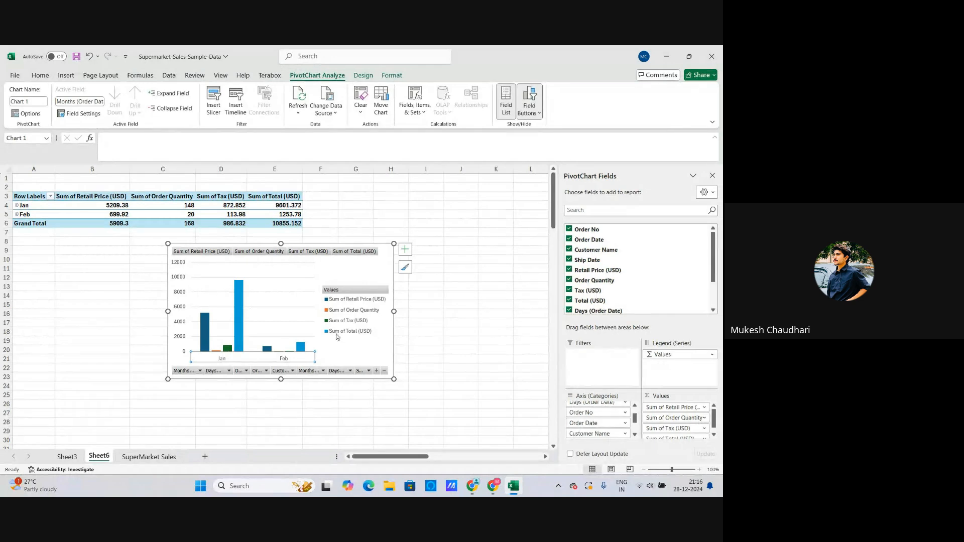
left_click(238, 316)
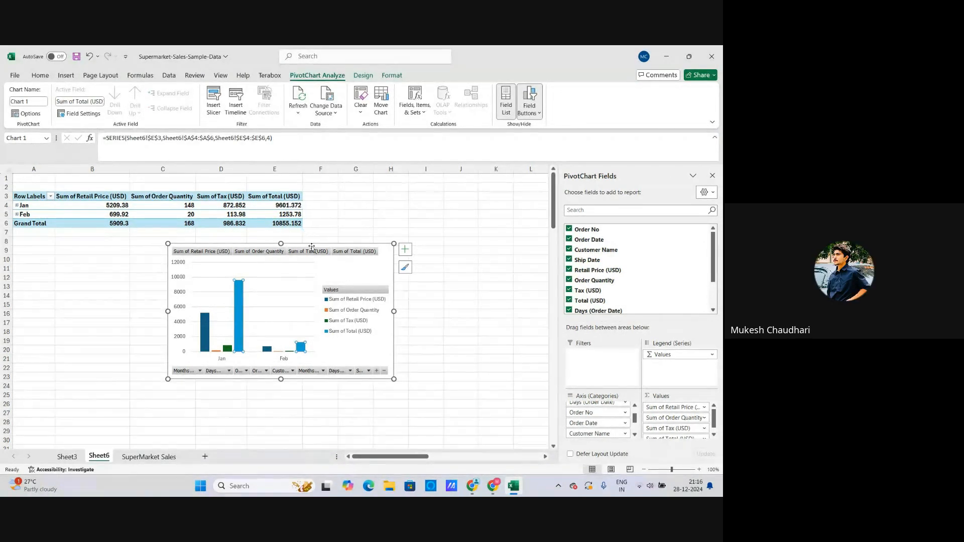
mouse_move(473, 485)
left_click(417, 439)
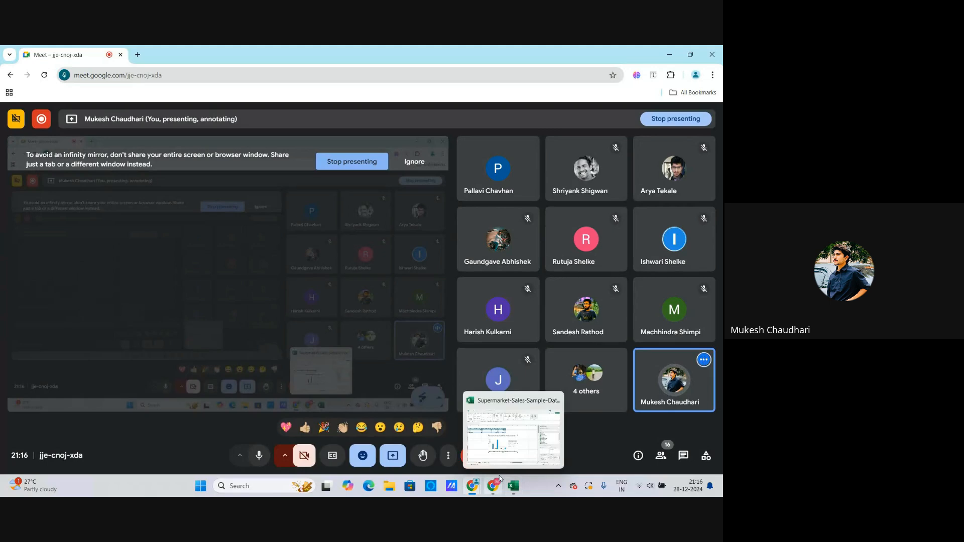
left_click(497, 467)
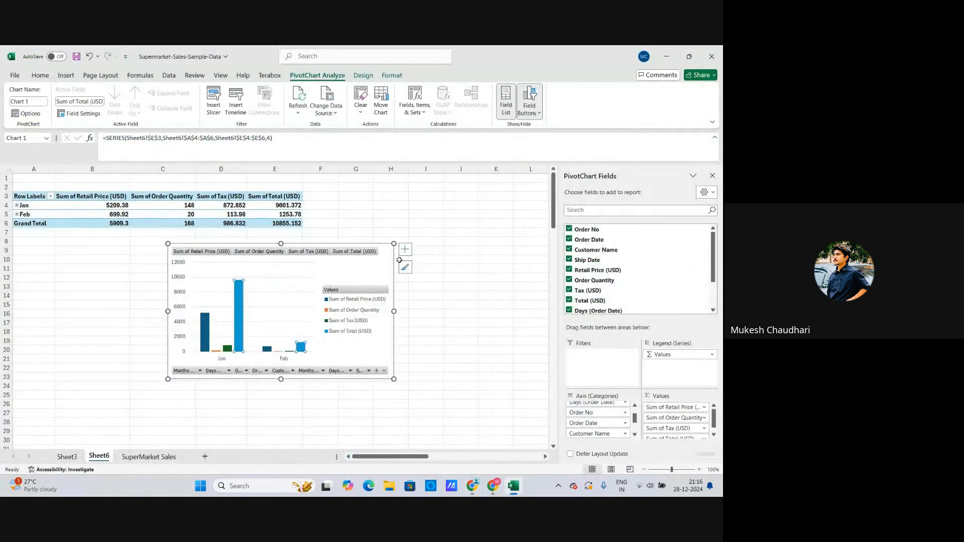
Cut the clustered column PivotChart from the sheet, leaving only the PivotTable
right_click(370, 269)
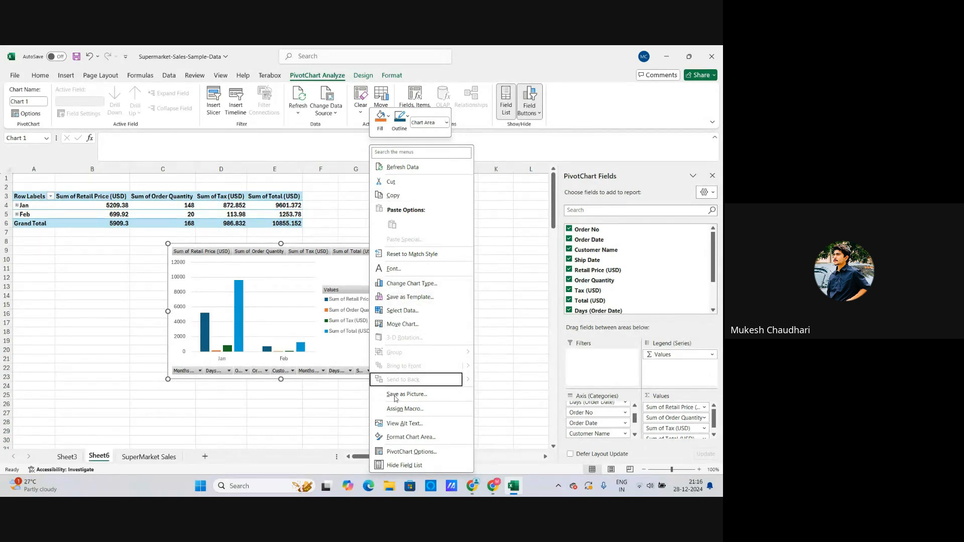
left_click(302, 257)
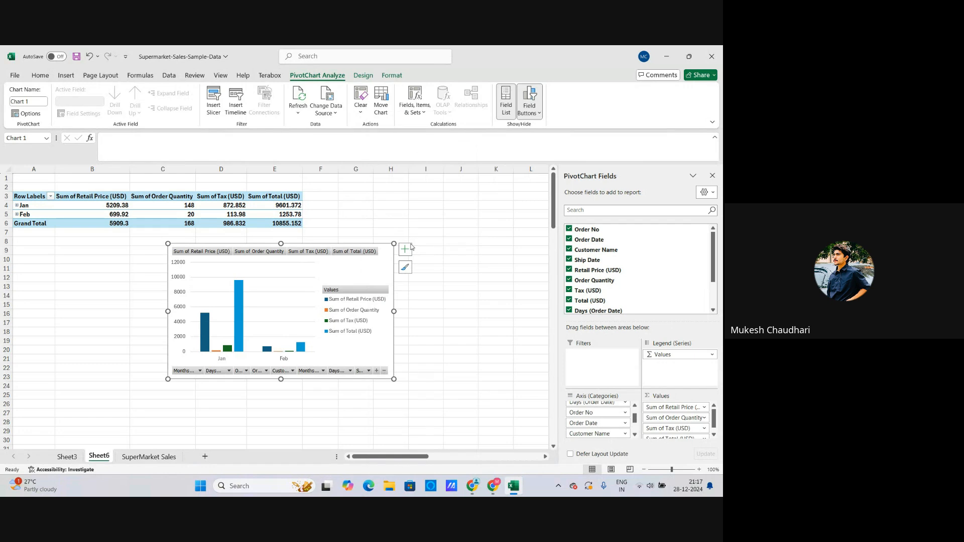
left_click(426, 325)
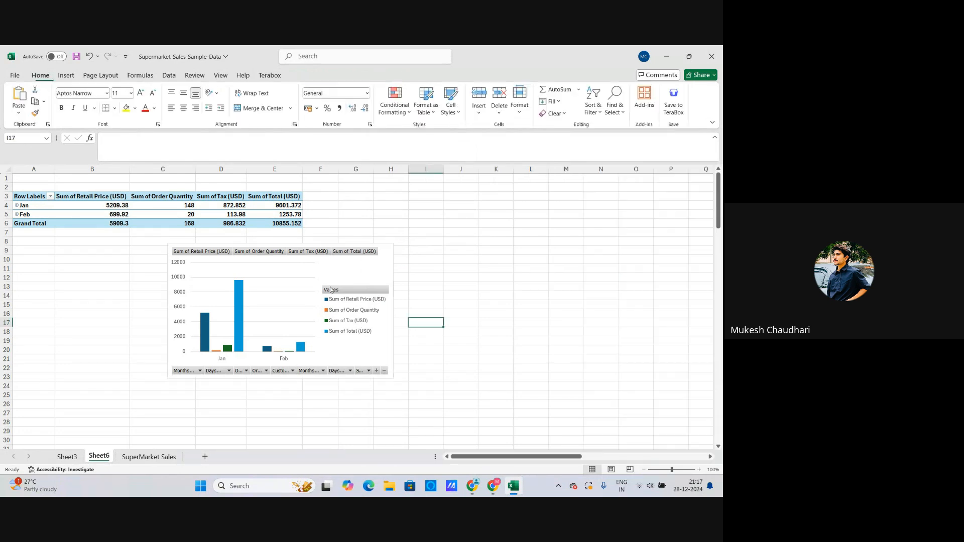
left_click(364, 265)
right_click(356, 272)
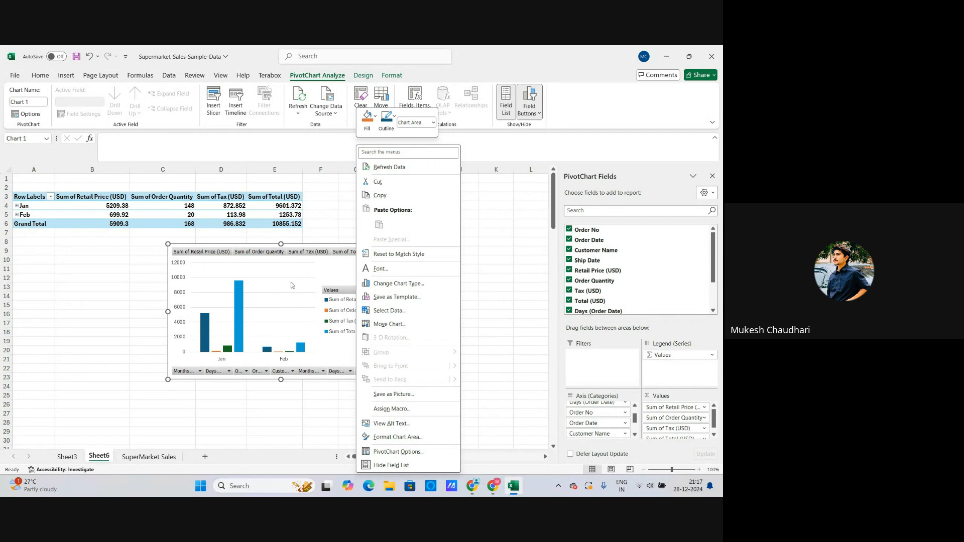
left_click(378, 181)
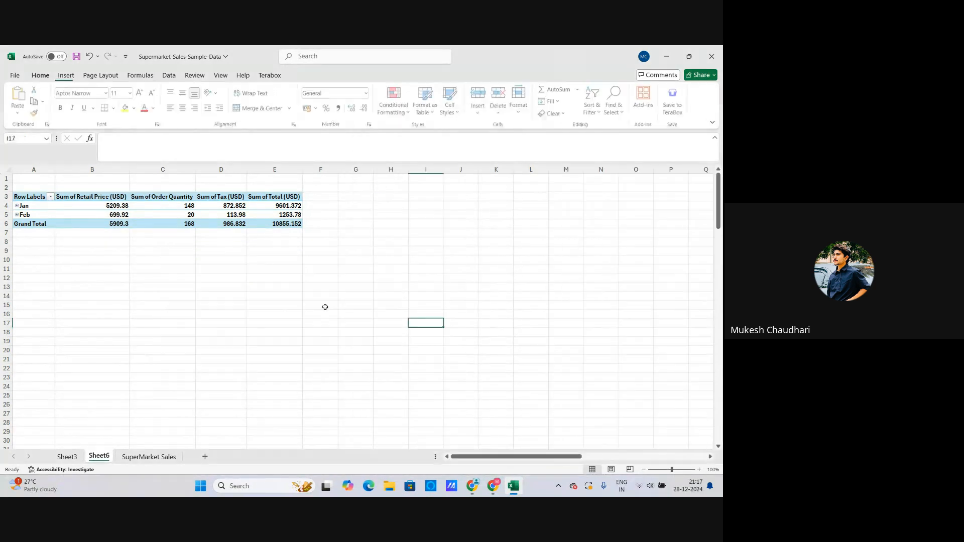
left_click(282, 297)
left_click(89, 317)
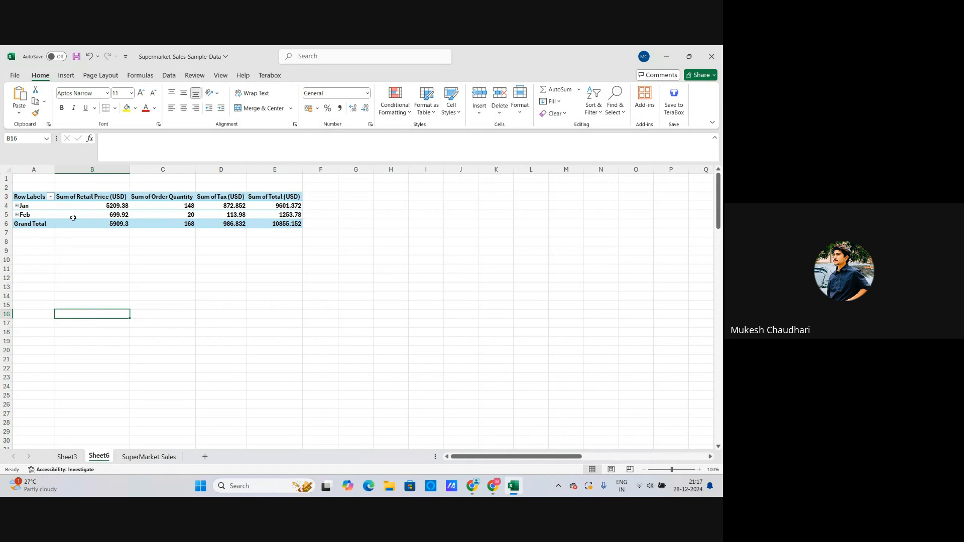
left_click(132, 359)
left_click(206, 304)
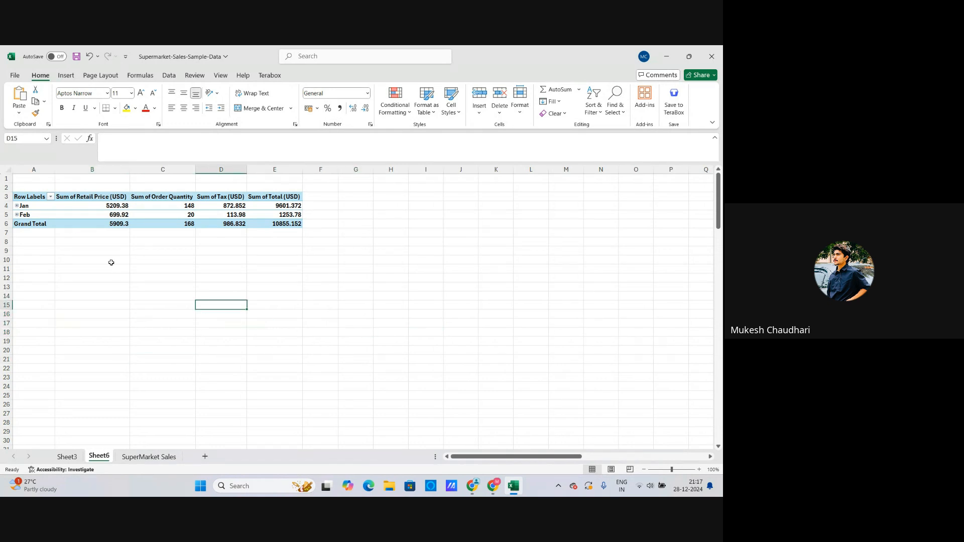
left_click(110, 261)
left_click(94, 204)
left_click(109, 251)
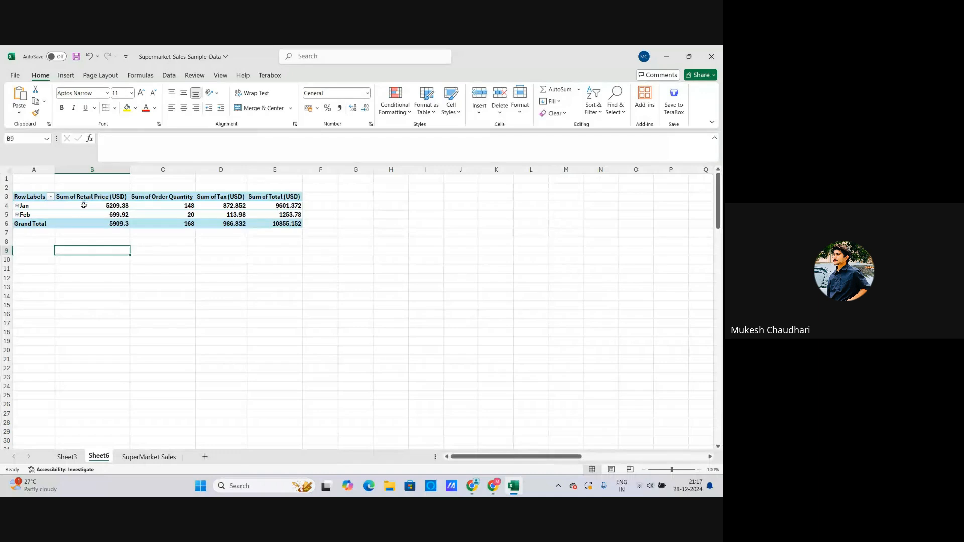
Check the retail price cells for Jan, Feb and Grand Total, and preview a 3-D Clustered Column chart
left_click(77, 207)
left_click(86, 216)
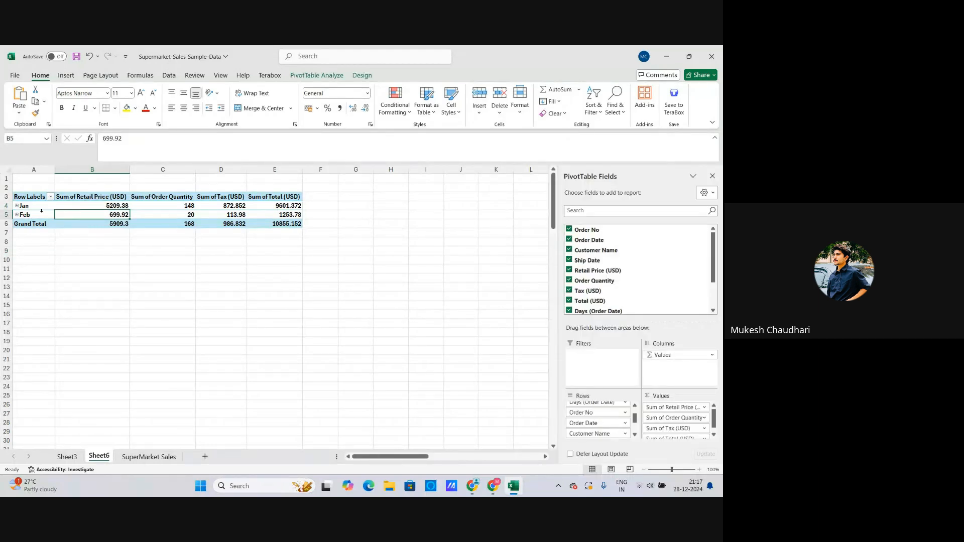
left_click(84, 208)
left_click(85, 224)
left_click(84, 213)
left_click(81, 205)
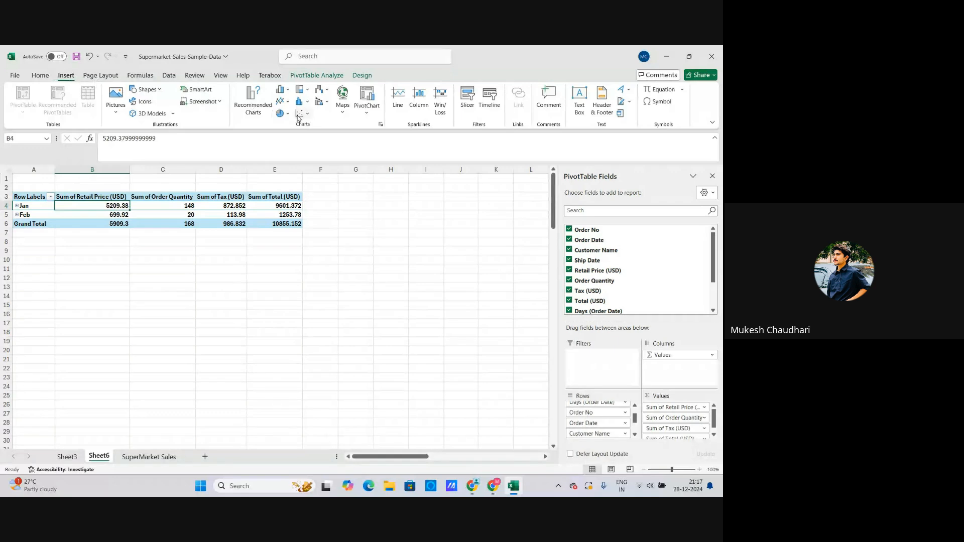
left_click(289, 92)
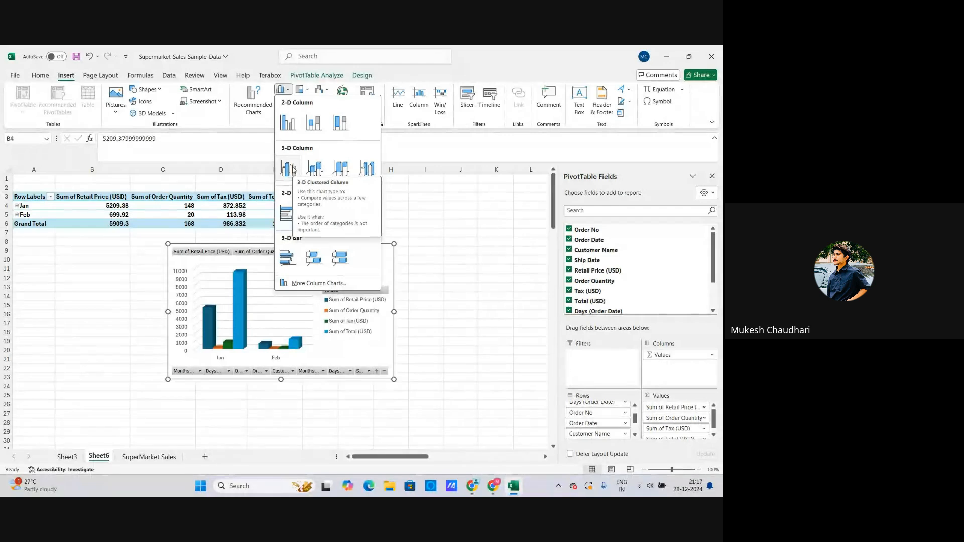
left_click(104, 221)
left_click(104, 216)
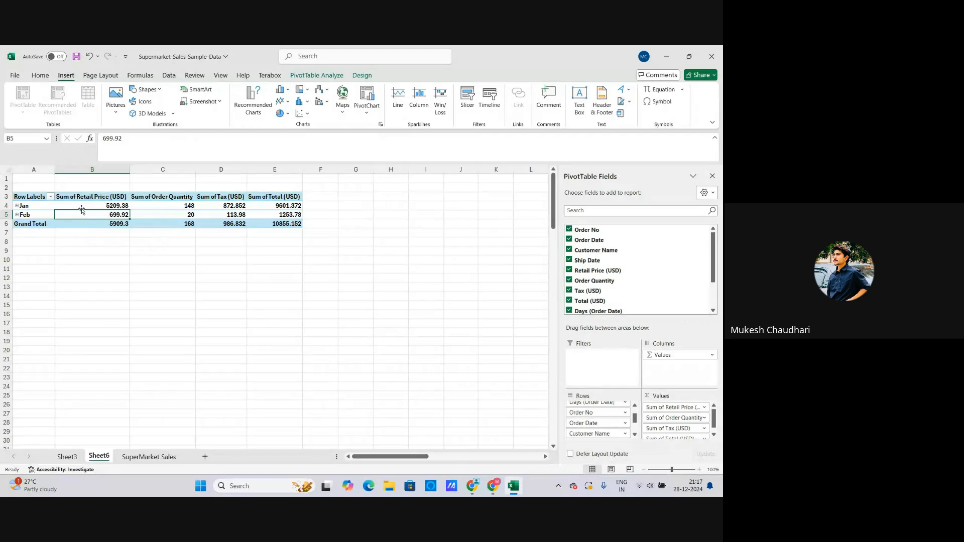
Browse the column, hierarchy and waterfall chart galleries from the Jan retail price cell, and insert a 2-D Clustered Column chart
left_click_drag(28, 196, 294, 225)
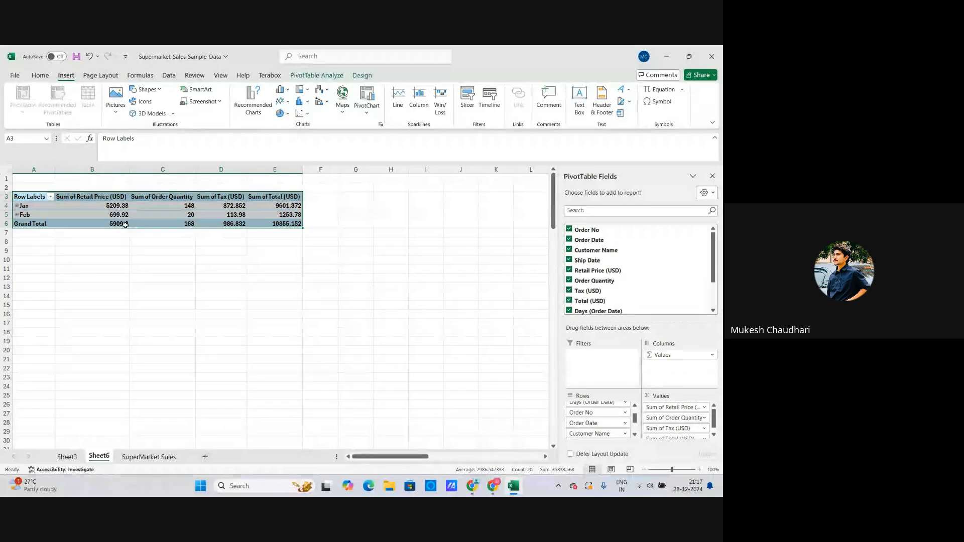
left_click(80, 216)
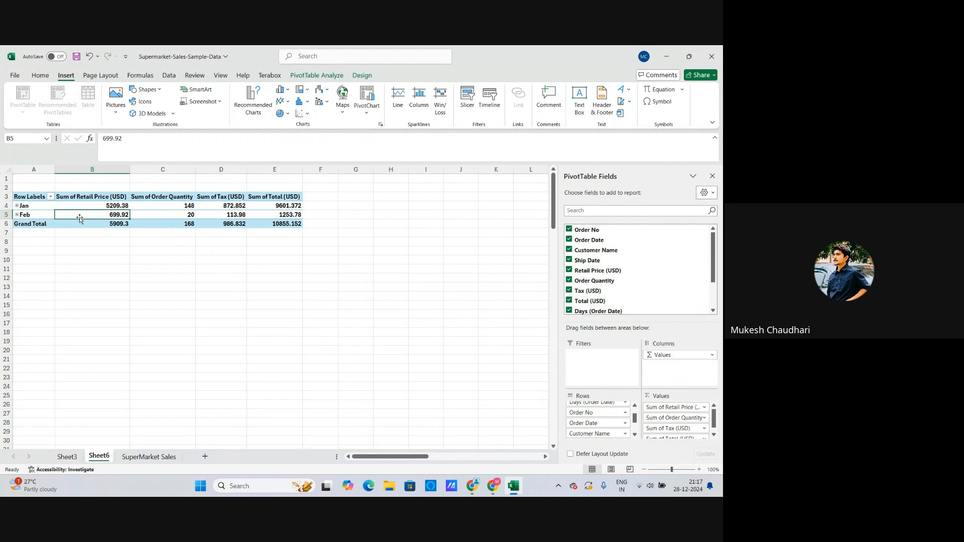
left_click(85, 206)
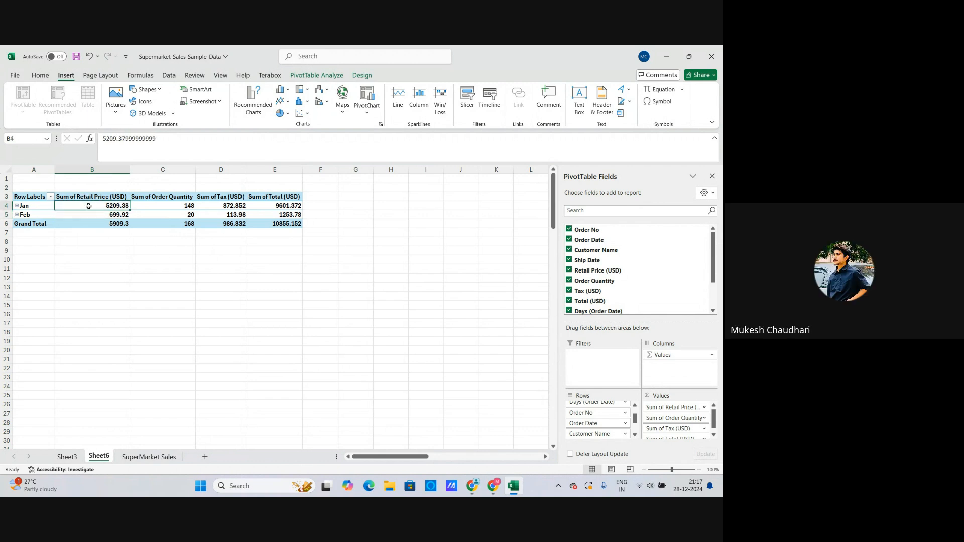
left_click(288, 91)
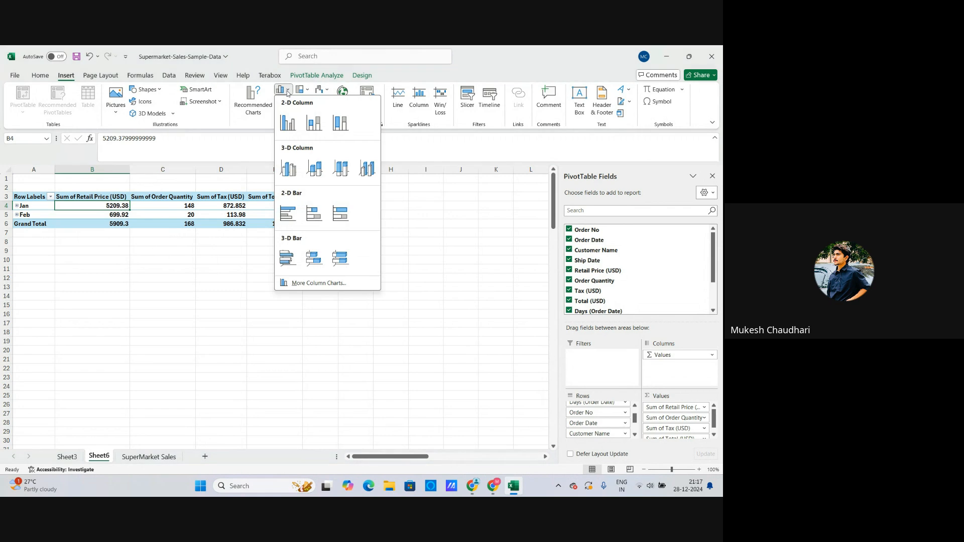
left_click(307, 91)
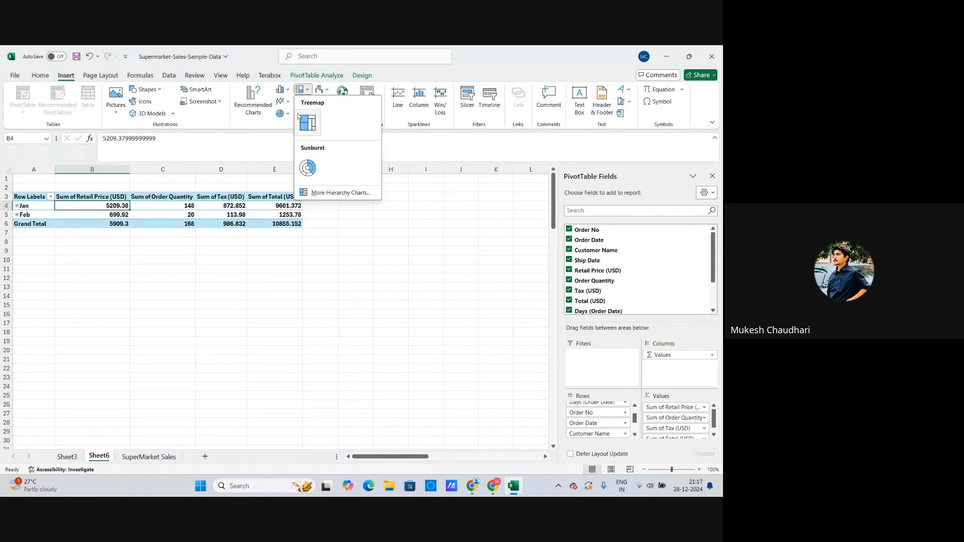
left_click(288, 92)
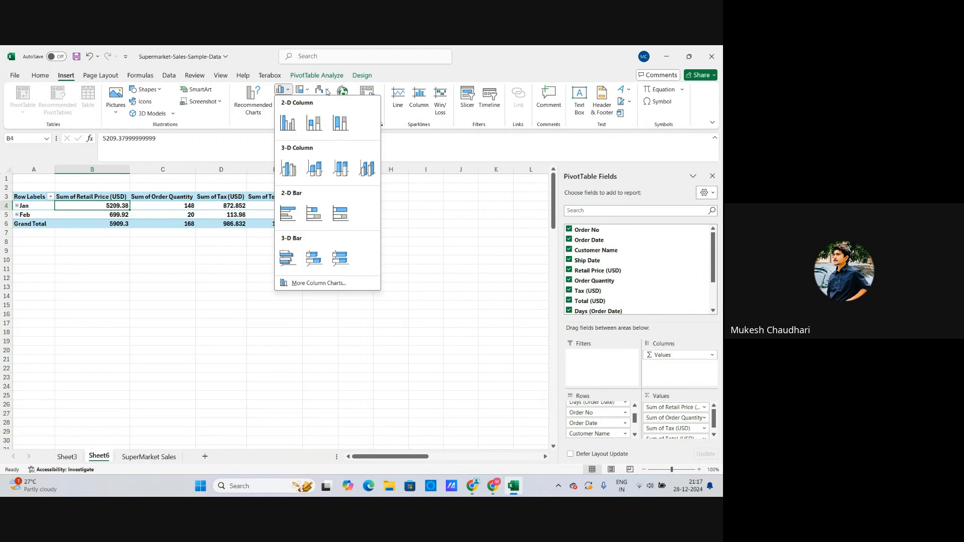
left_click(323, 91)
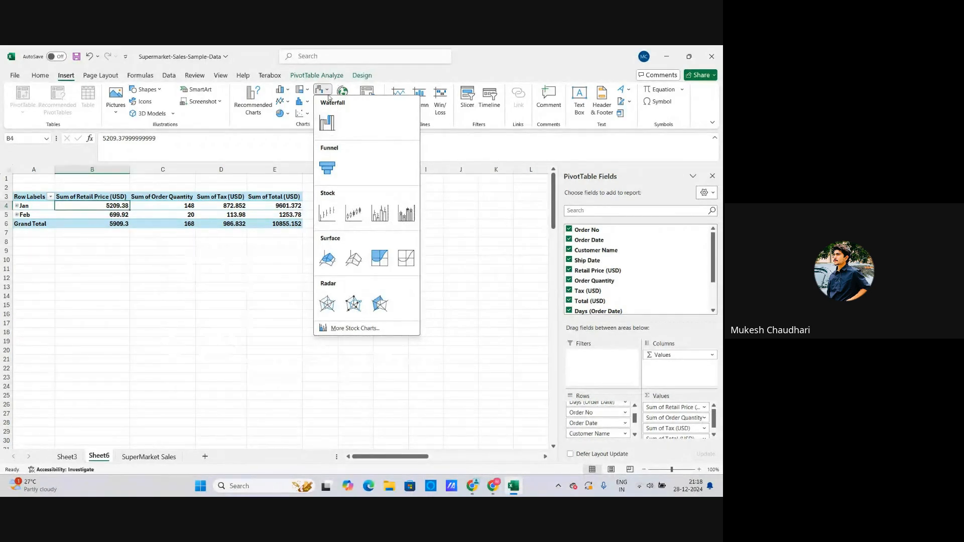
left_click(283, 89)
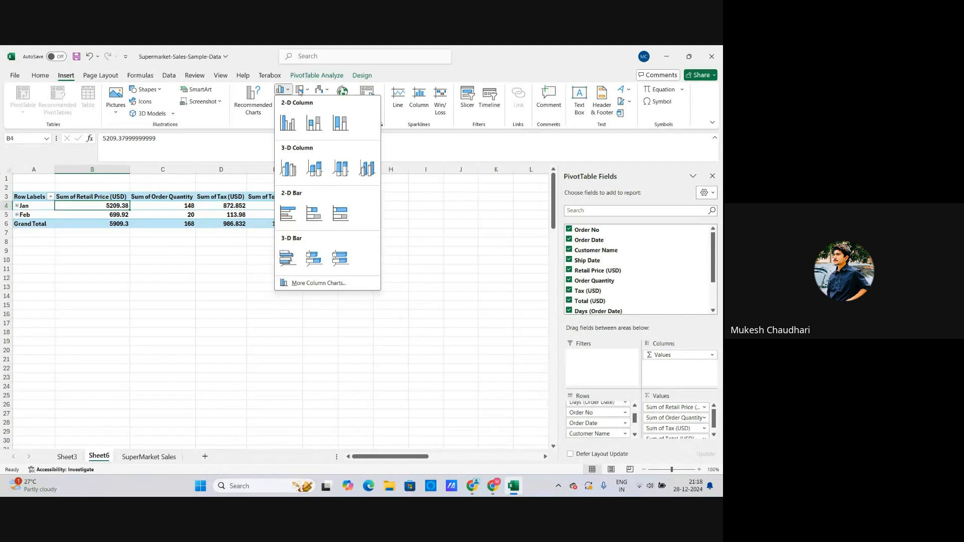
left_click(294, 125)
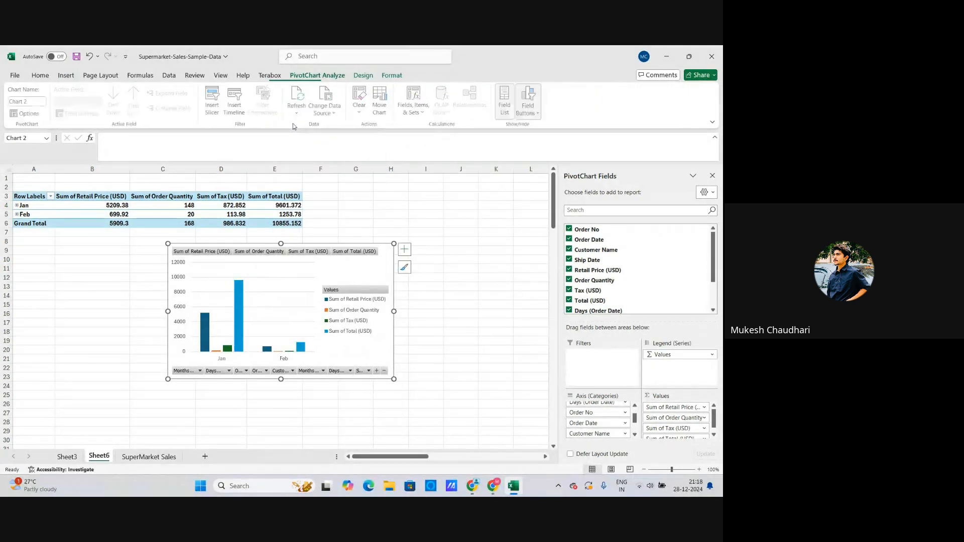
Try several chart styles on the new PivotChart, and apply the dark style with a grey gradient background and solid gradient columns
left_click(407, 271)
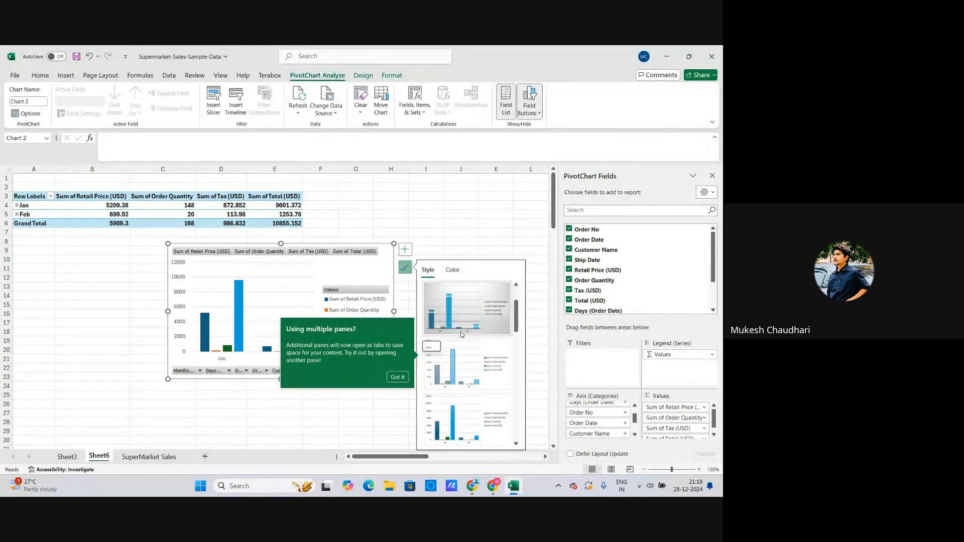
left_click(398, 377)
scroll(479, 402, "down", 5)
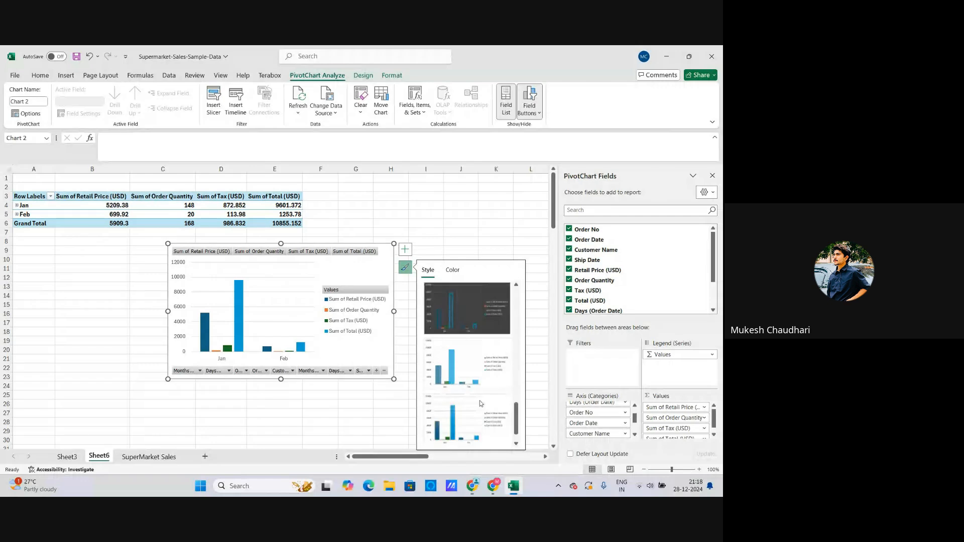
left_click(467, 308)
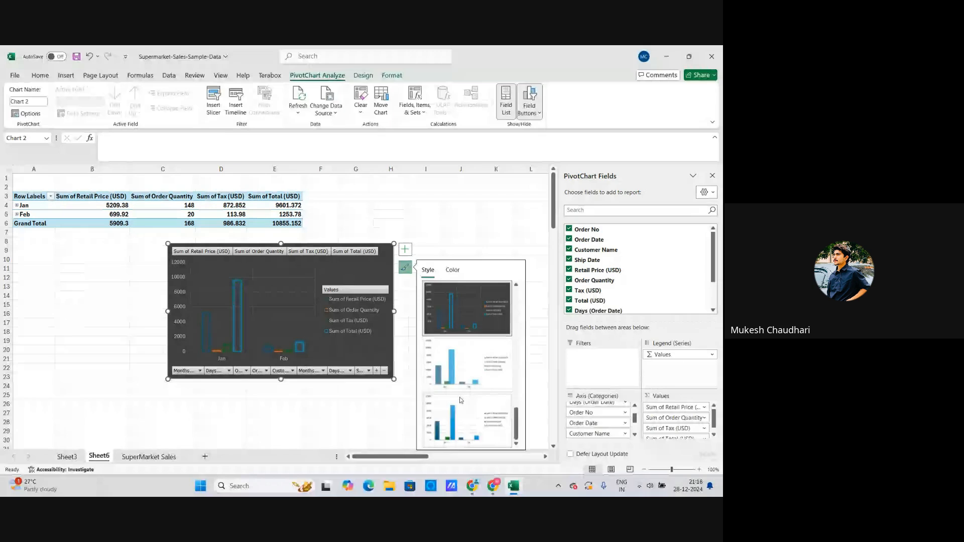
left_click(462, 421)
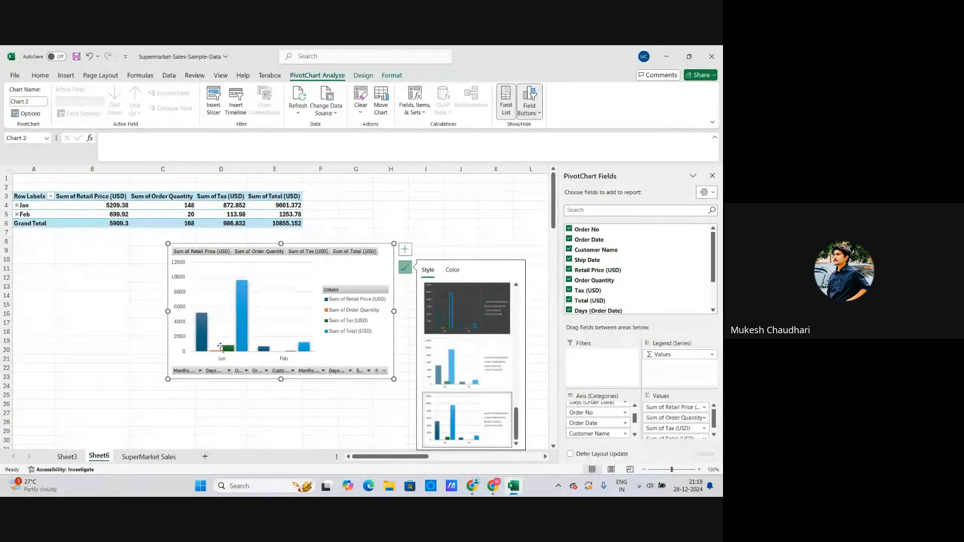
scroll(471, 368, "up", 2)
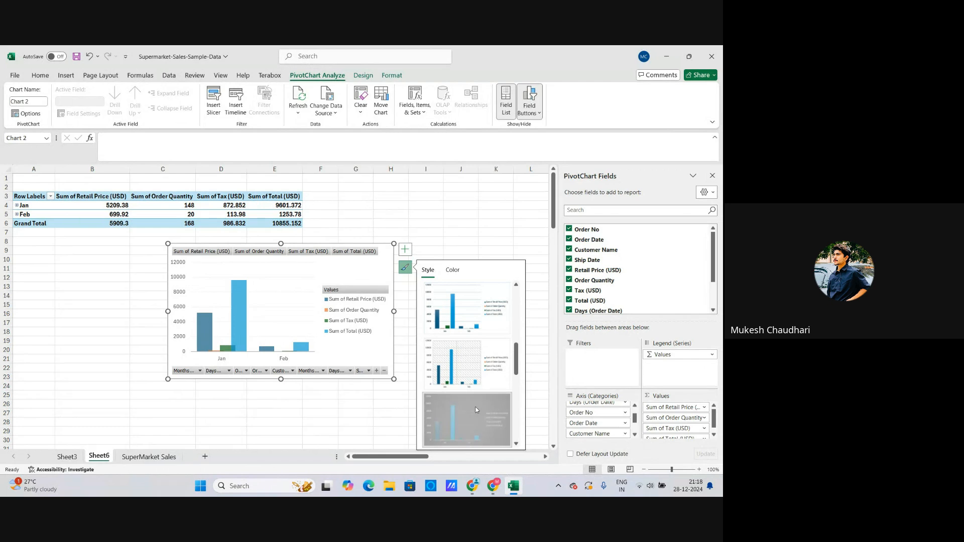
left_click(466, 420)
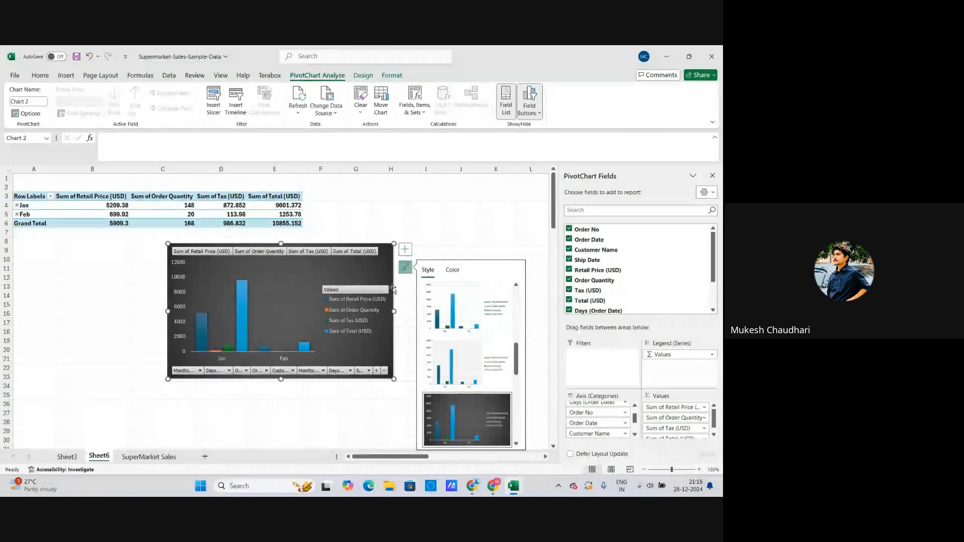
Browse the colorful and monochromatic palettes and return to the start of the PivotChart's style gallery
left_click(453, 271)
scroll(458, 377, "down", 5)
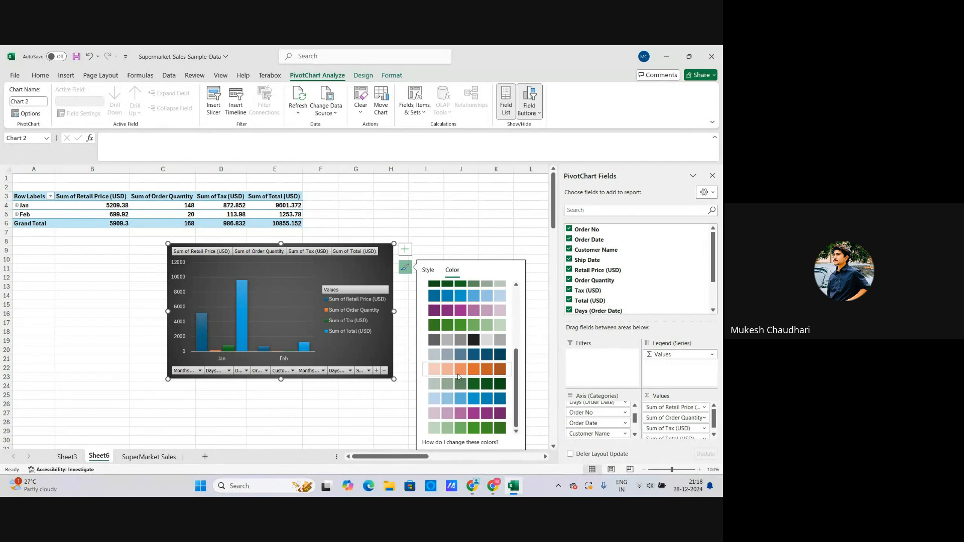
scroll(459, 372, "up", 4)
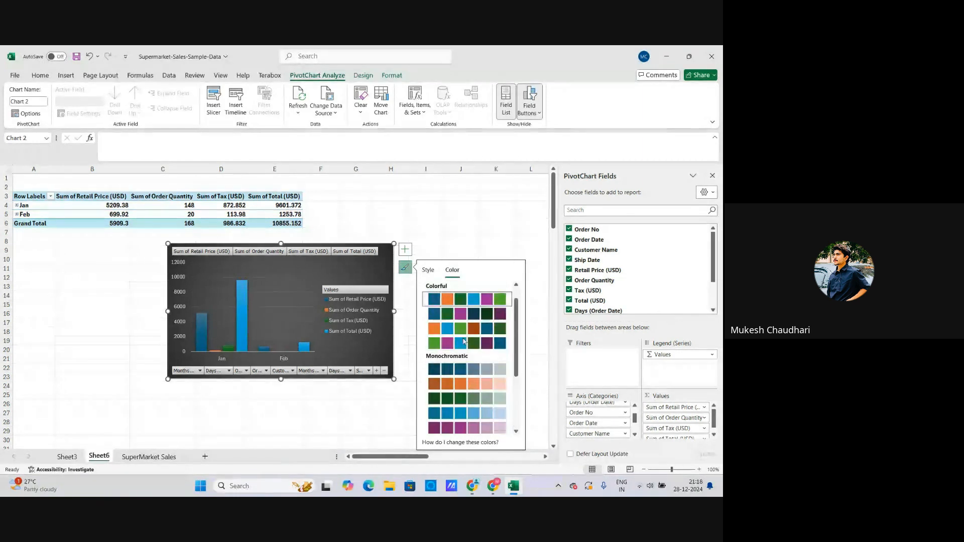
left_click(428, 270)
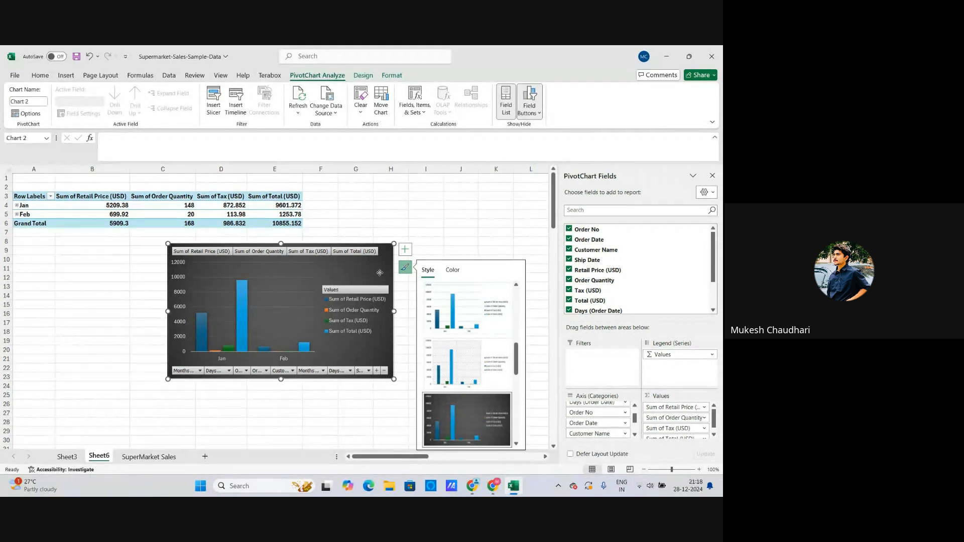
scroll(463, 374, "up", 3)
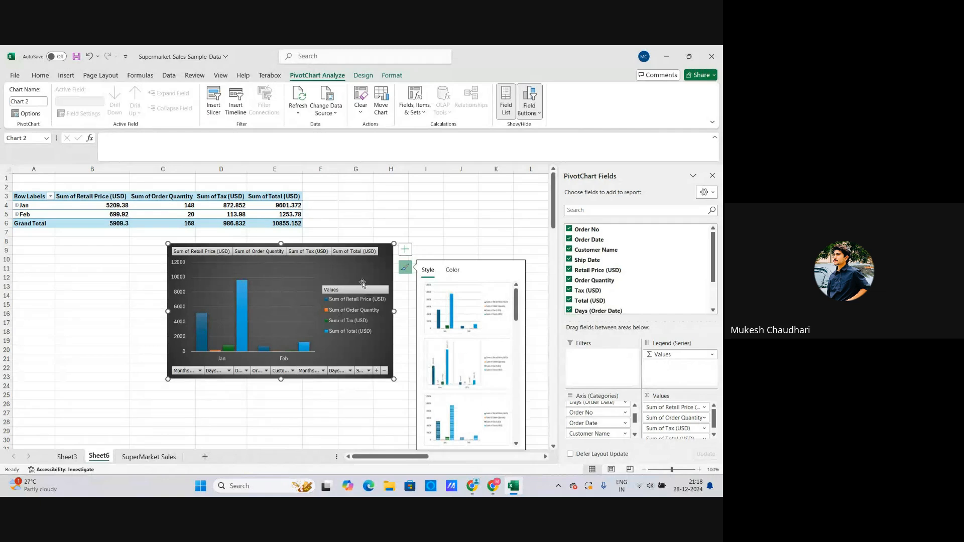
Examine the formatting options for the PivotChart's chart area and its text, and close the formatting pane
left_click(245, 296)
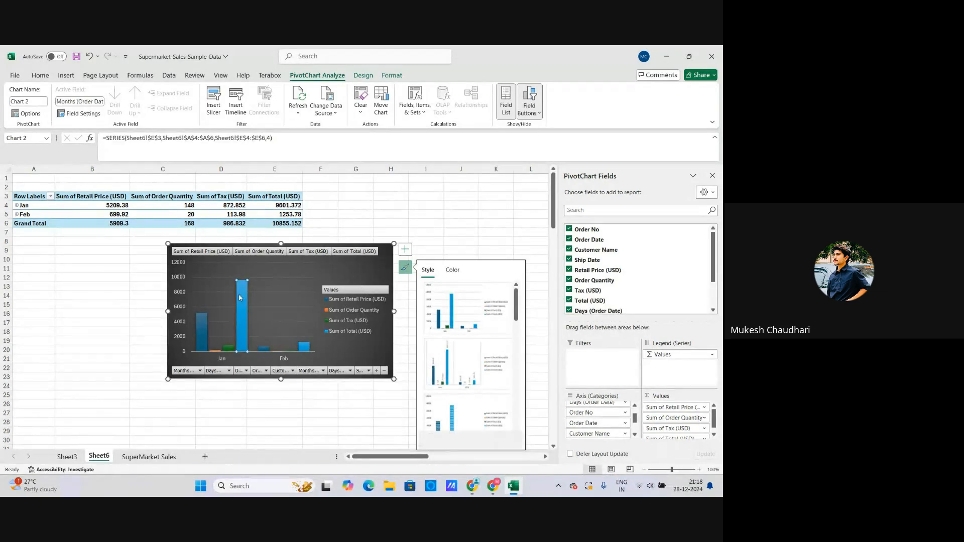
double_click(301, 291)
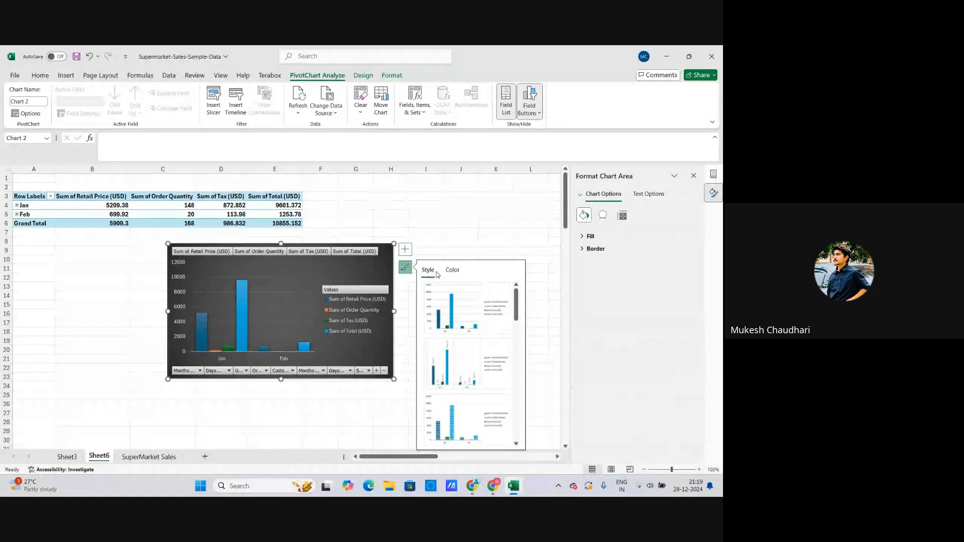
left_click(583, 237)
left_click(584, 237)
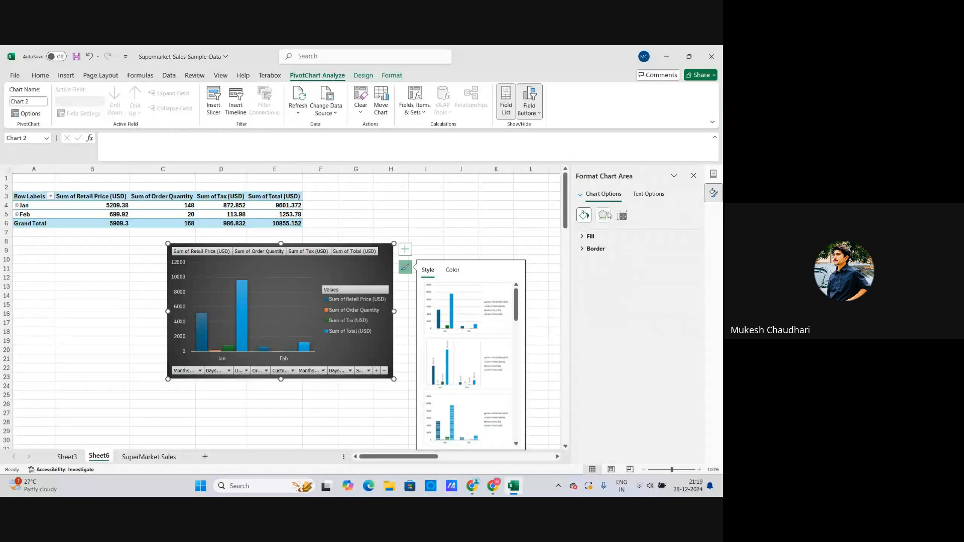
left_click(644, 198)
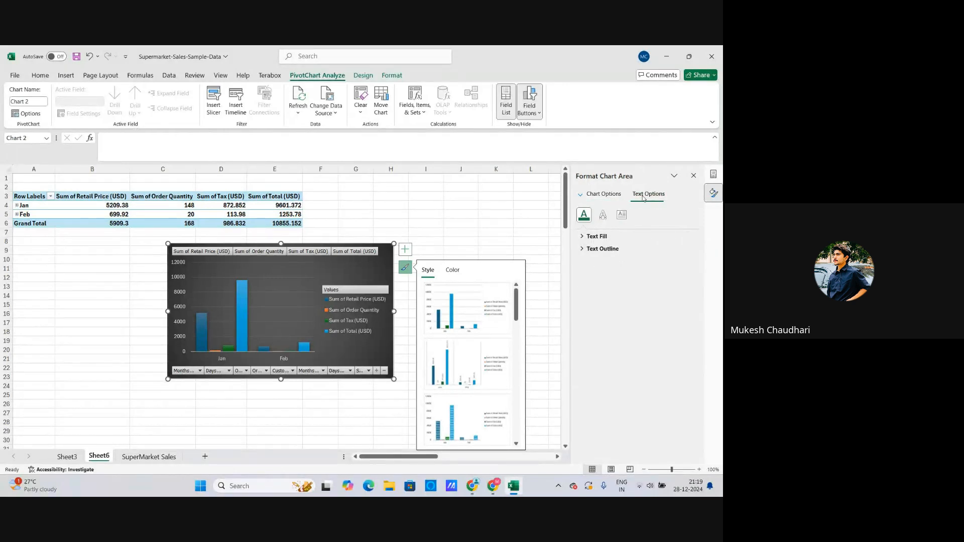
left_click(611, 195)
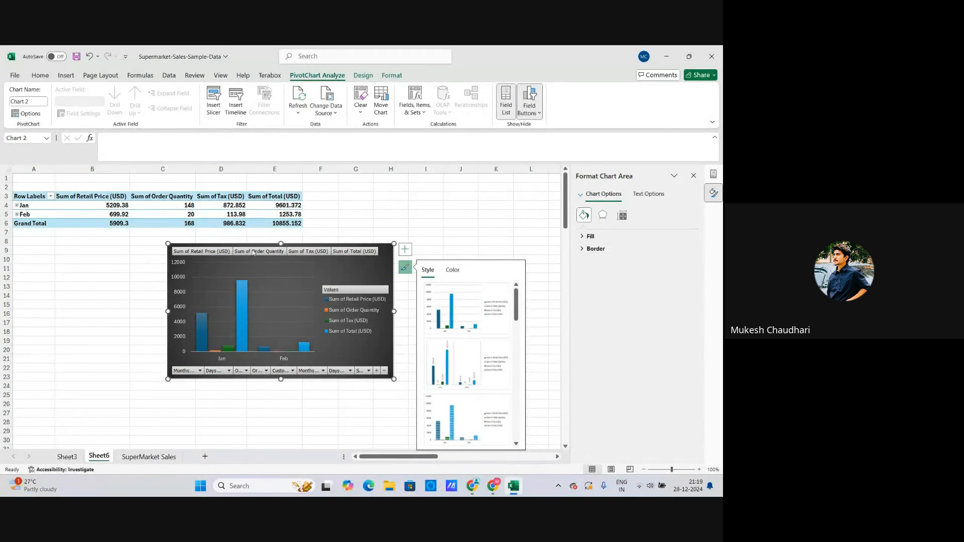
left_click(584, 237)
left_click(583, 237)
left_click(693, 176)
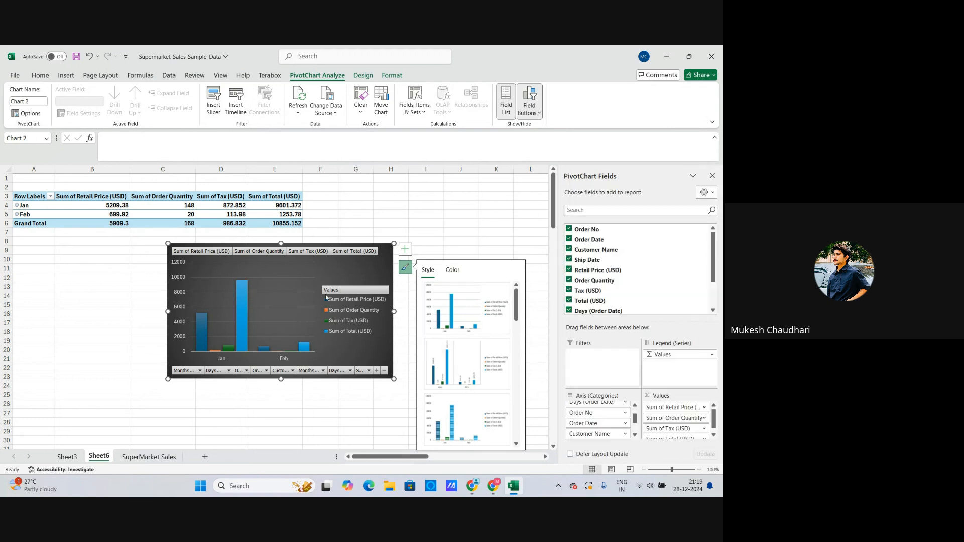
Apply the first chart style, with a white background, to the PivotChart and move the chart directly below the PivotTable
left_click(468, 321)
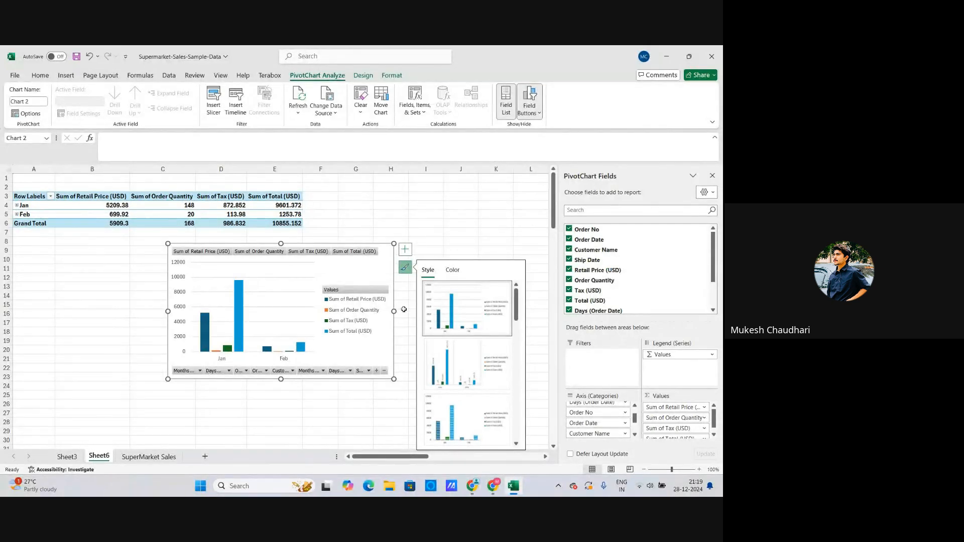
left_click(472, 486)
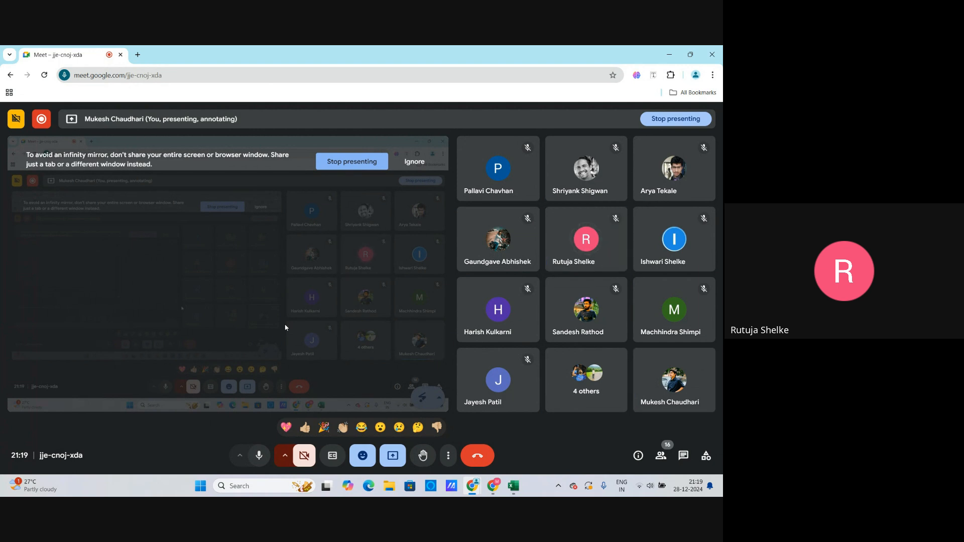
left_click(515, 487)
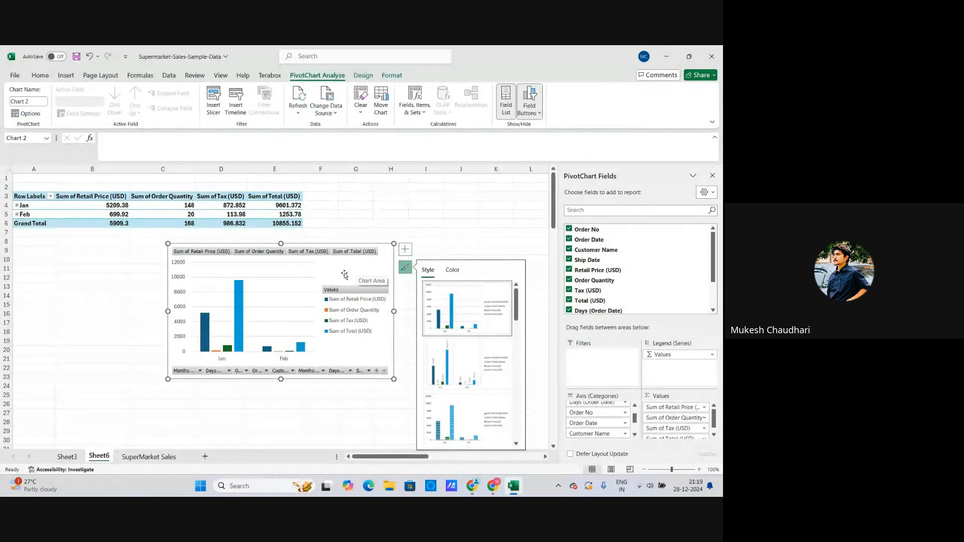
left_click_drag(344, 275, 207, 269)
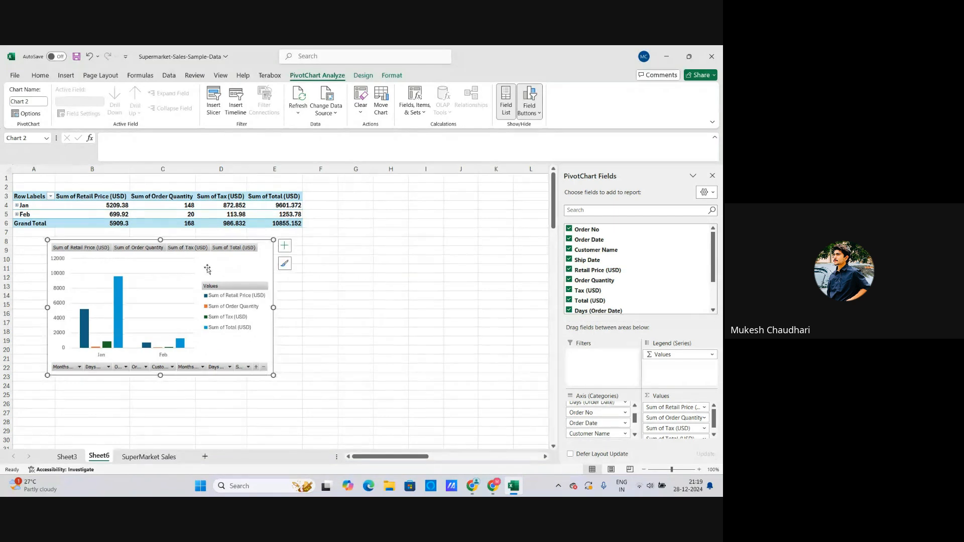
Look through the available fields of the empty PivotTable on Sheet3
left_click(67, 457)
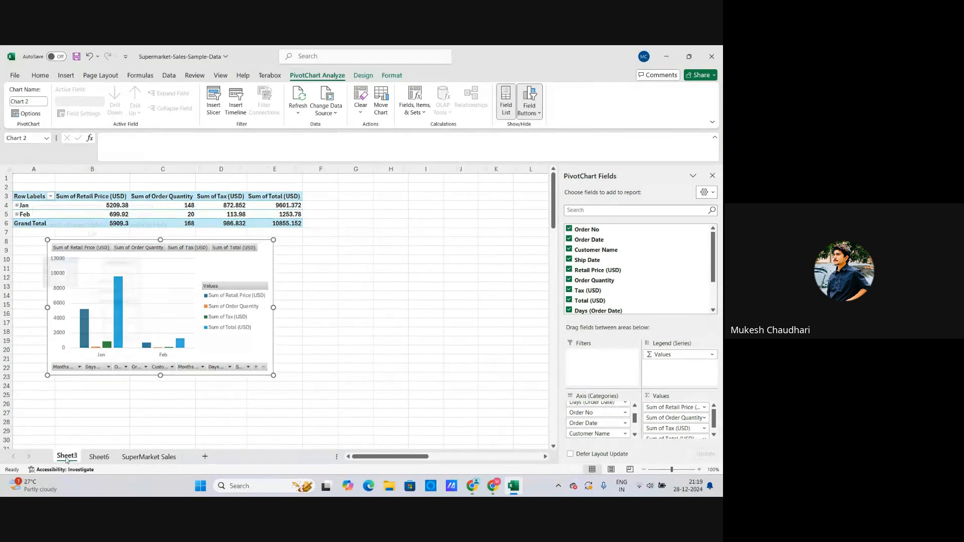
left_click(115, 254)
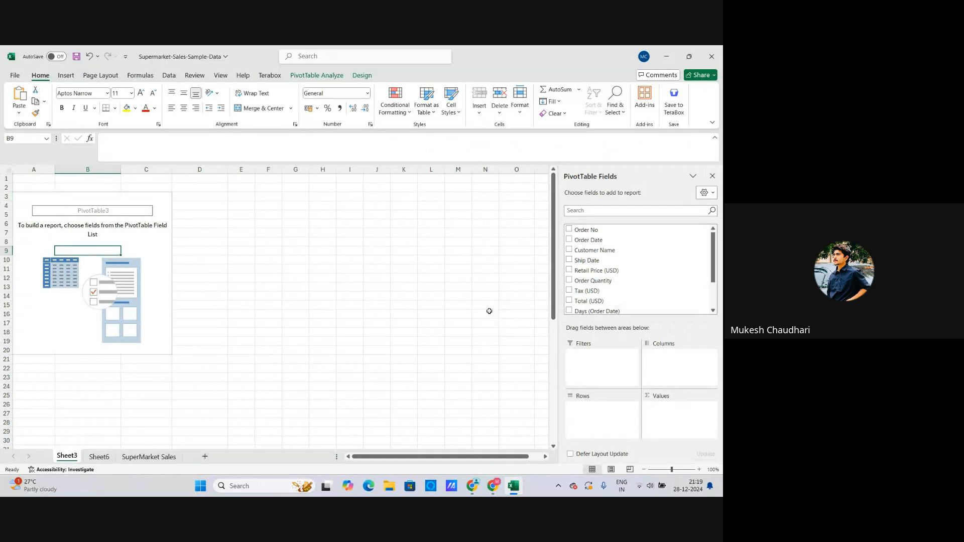
left_click(151, 250)
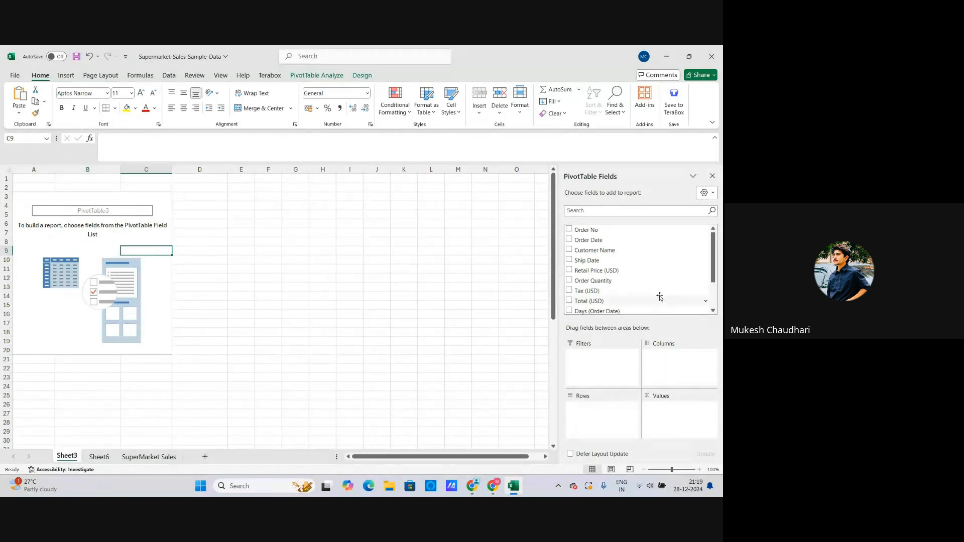
scroll(663, 291, "down", 1)
scroll(597, 291, "up", 1)
scroll(593, 289, "down", 3)
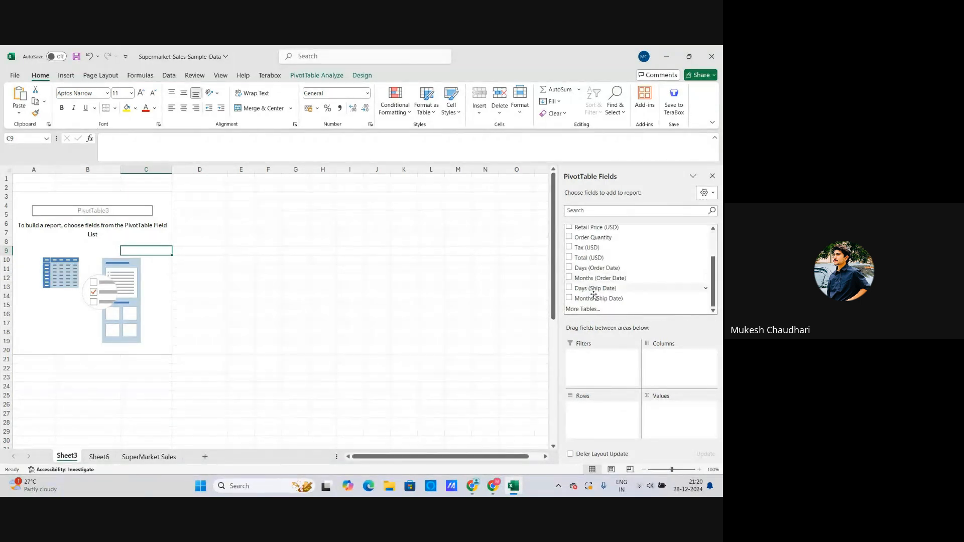
scroll(594, 285, "up", 1)
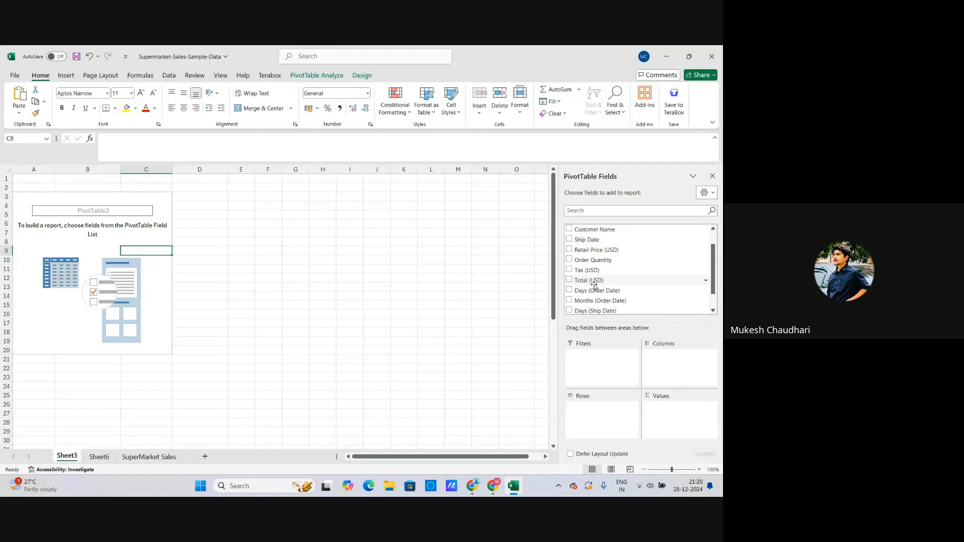
Open the recent workbook pivot-tables and widen columns A to F of the order data on Sheet1
left_click(15, 76)
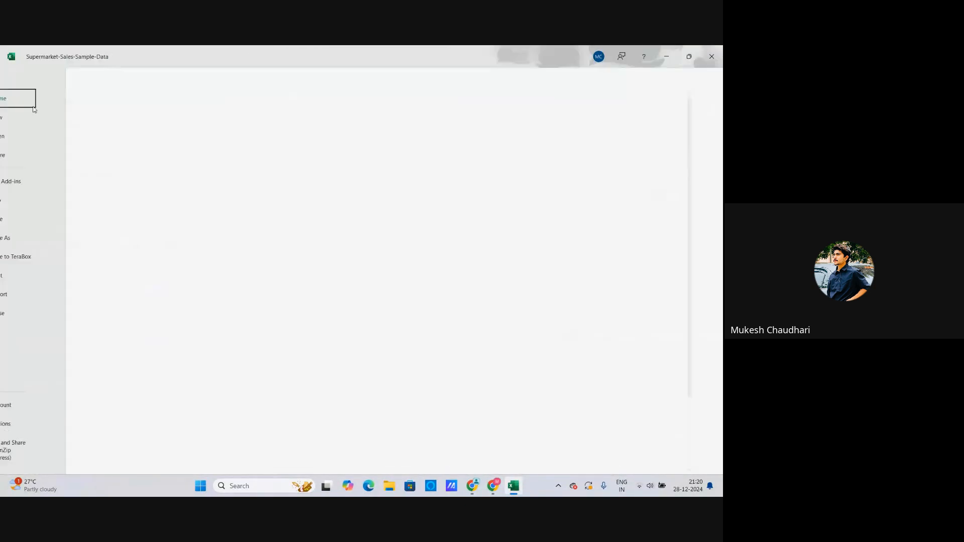
scroll(136, 329, "down", 2)
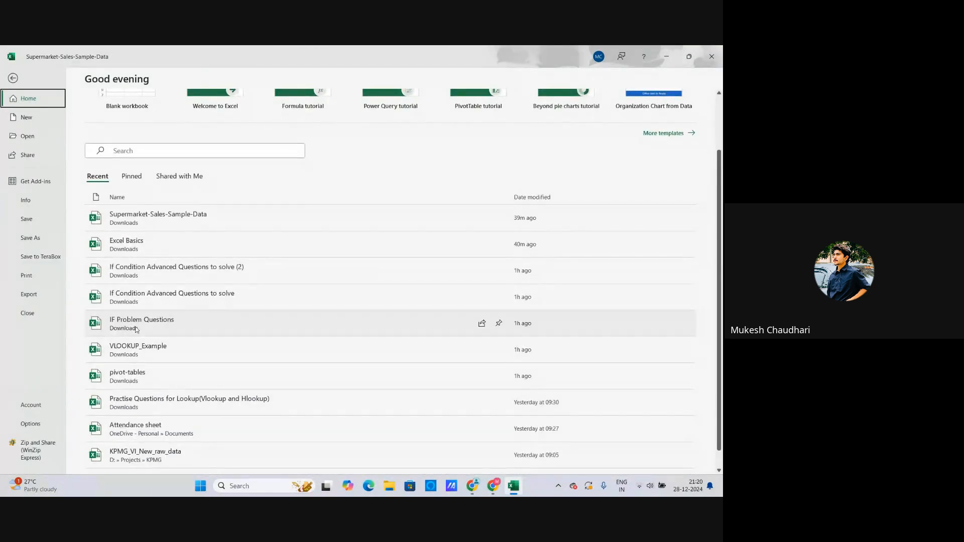
key("Escape")
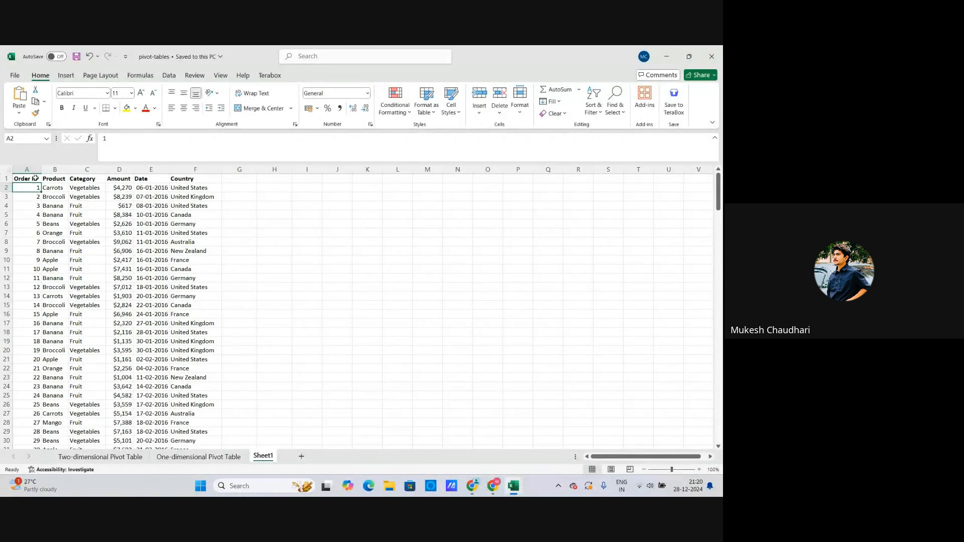
left_click_drag(41, 169, 313, 170)
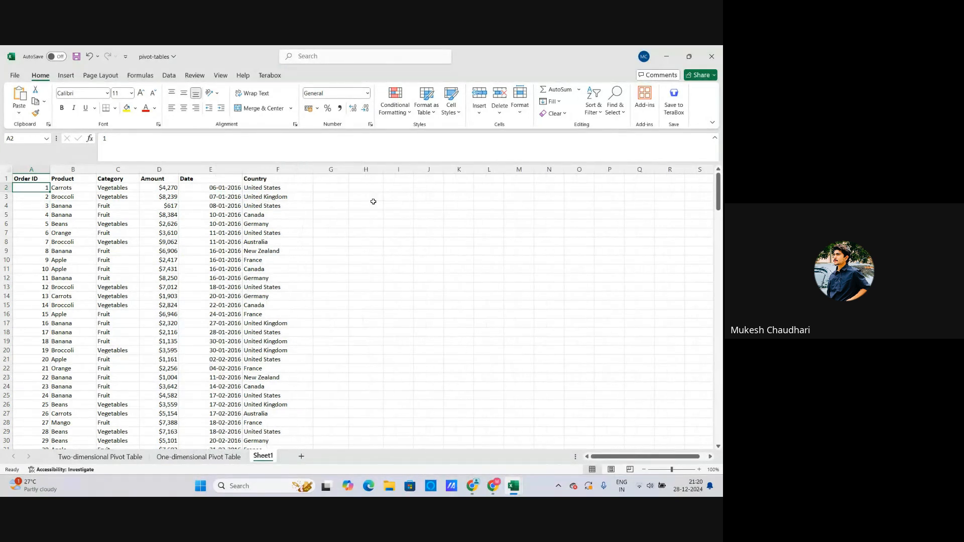
left_click(459, 260)
Add filters to the header row A1:F1, from Order ID to Country
left_click_drag(29, 179, 306, 179)
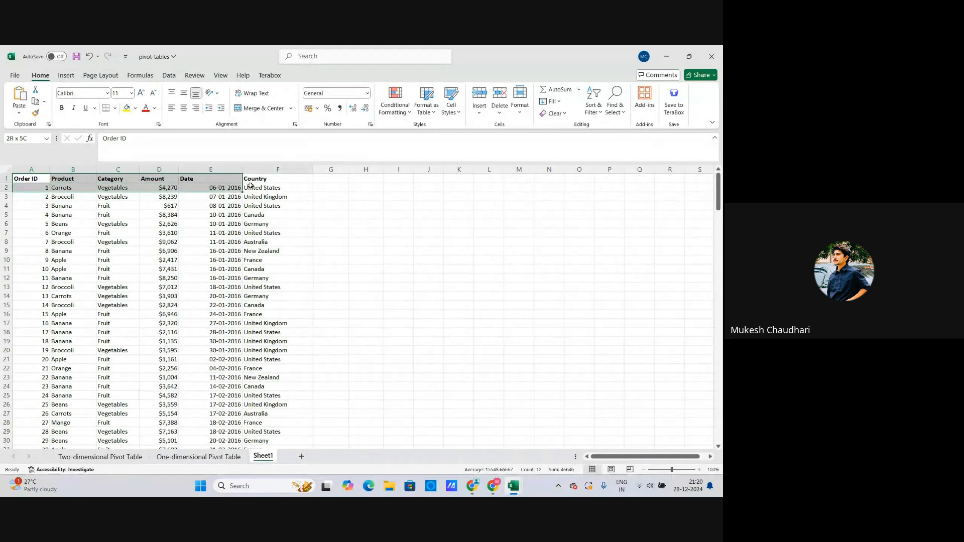
left_click(592, 106)
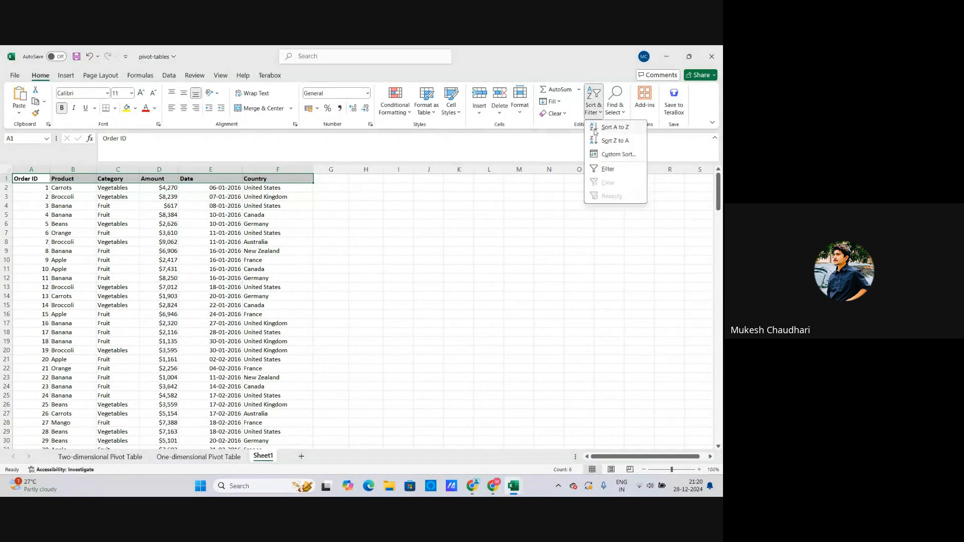
left_click(616, 167)
left_click(331, 224)
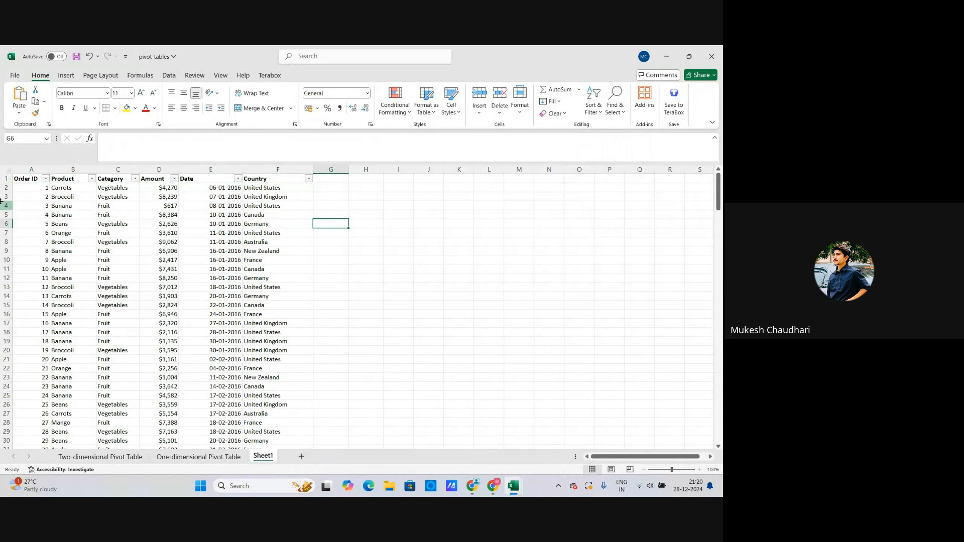
Insert an empty PivotTable on a new worksheet, based on the order data in Sheet1
left_click(71, 224)
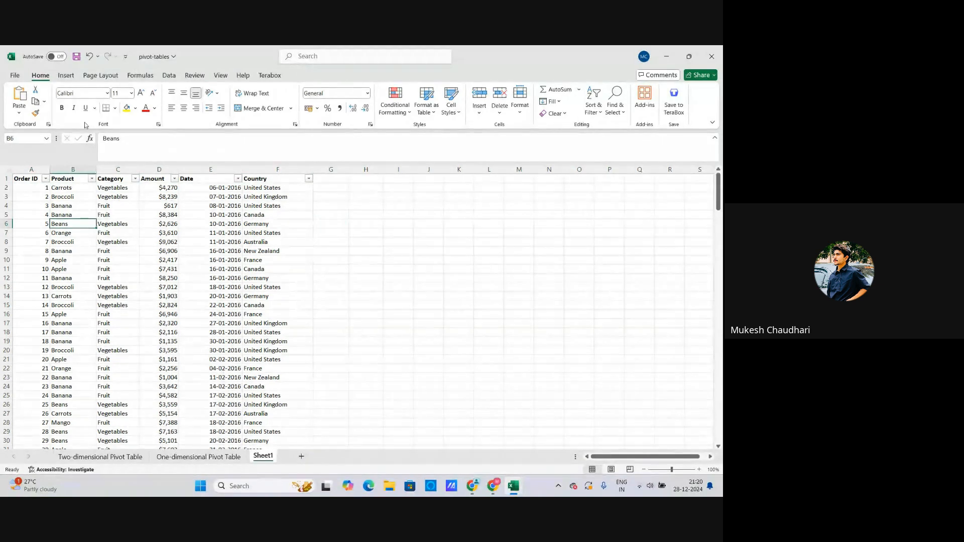
left_click(66, 76)
left_click(14, 100)
left_click(358, 313)
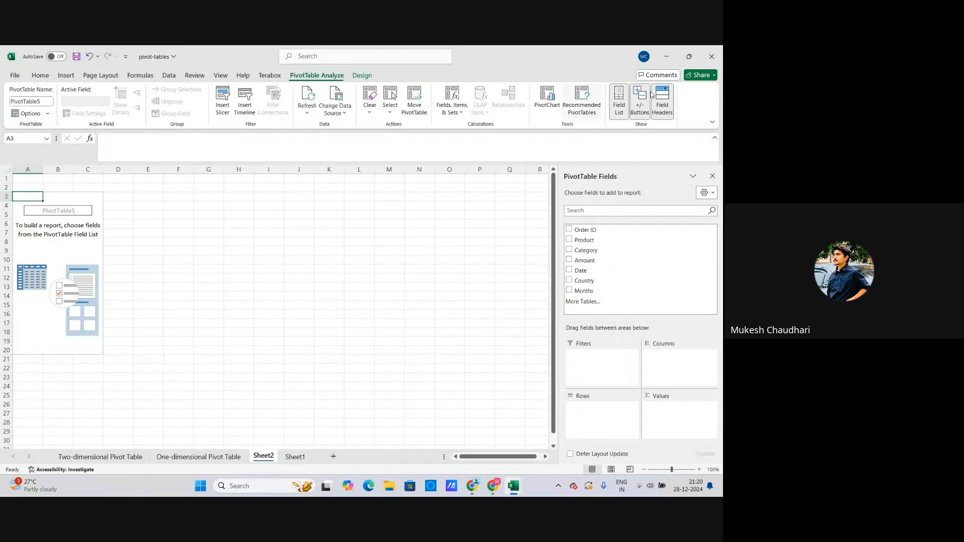
Return to the order data on Sheet1 and examine the distinct products listed in the Product column's filter
left_click(294, 457)
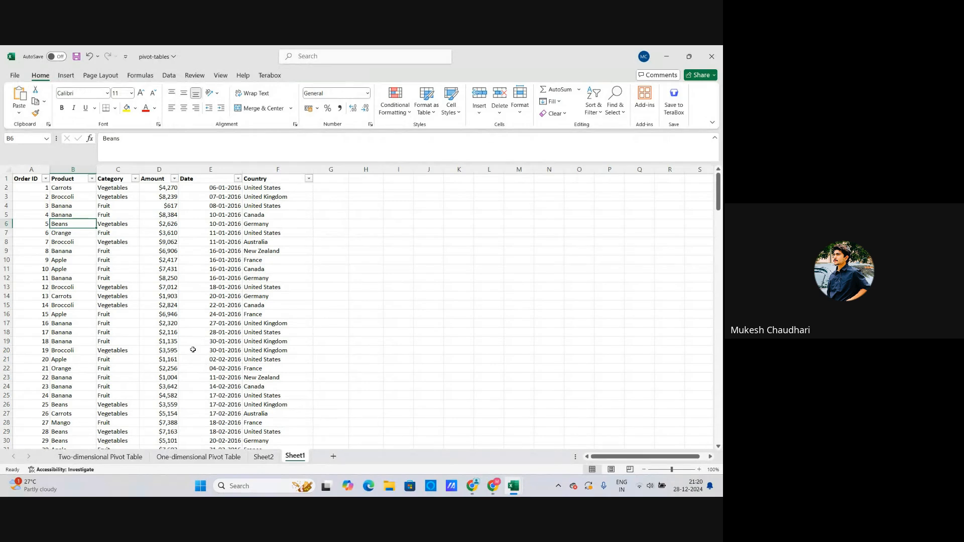
left_click(37, 197)
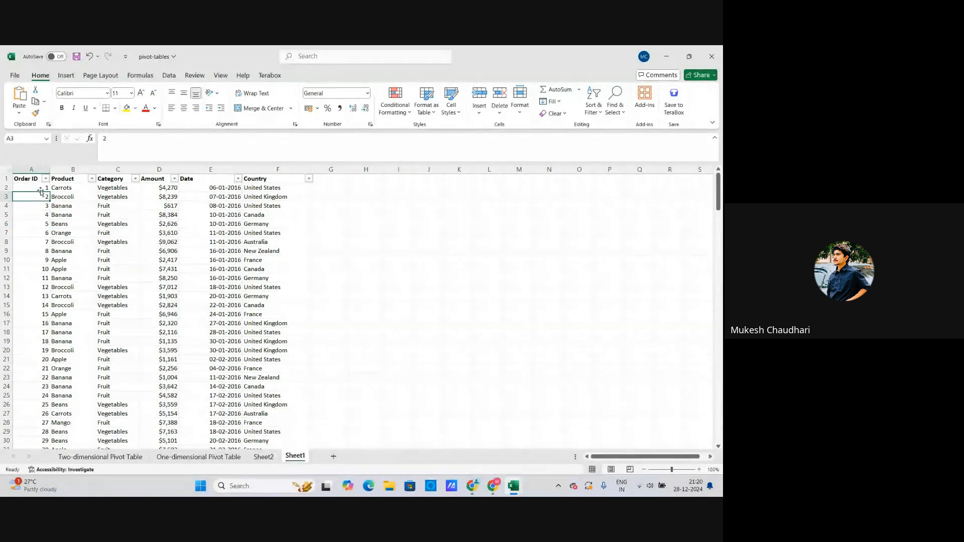
left_click(70, 195)
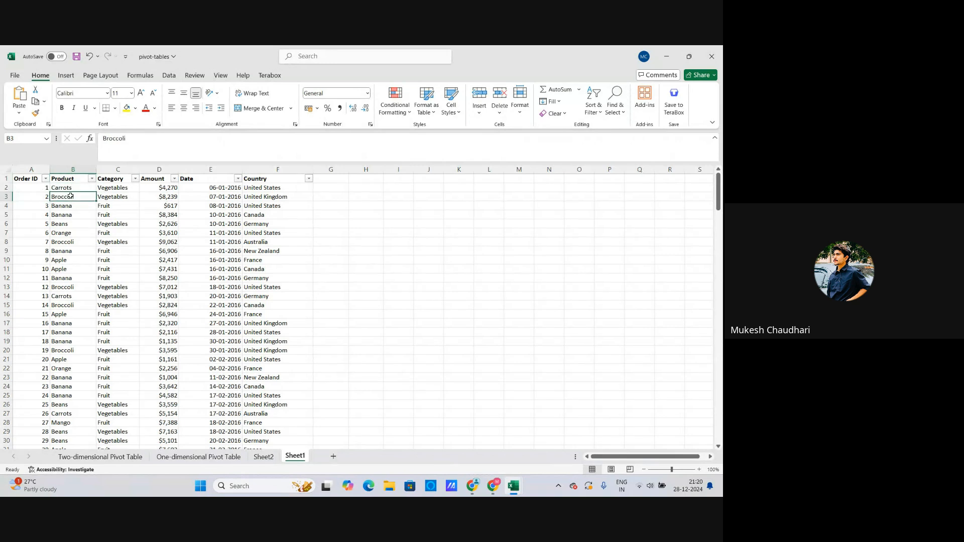
left_click(91, 179)
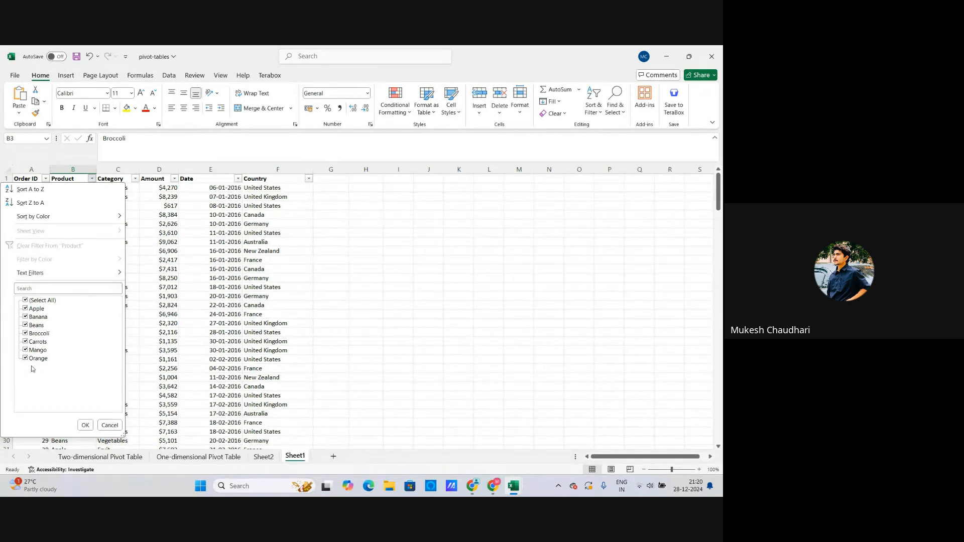
left_click(86, 426)
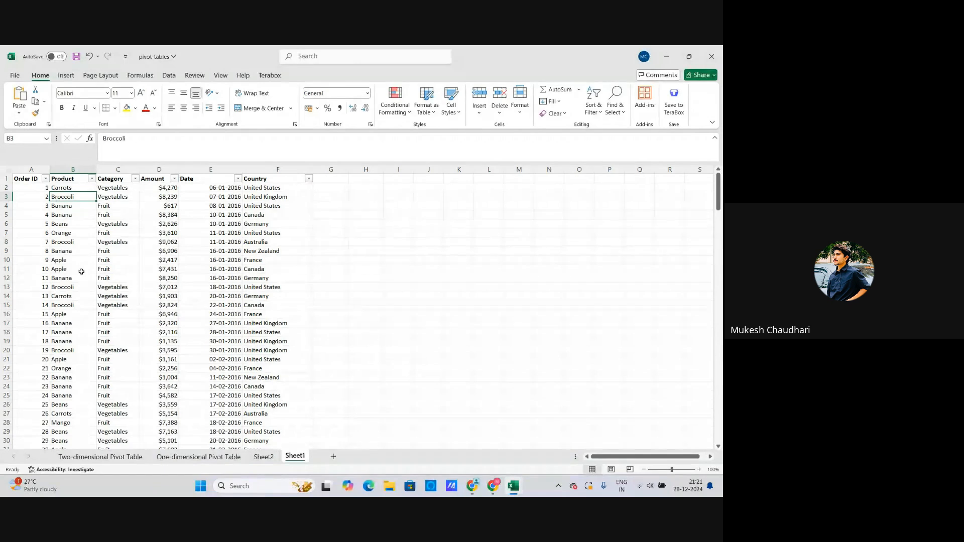
Examine the Order ID column's number filter options and its list of IDs, keeping all of them selected
left_click(46, 180)
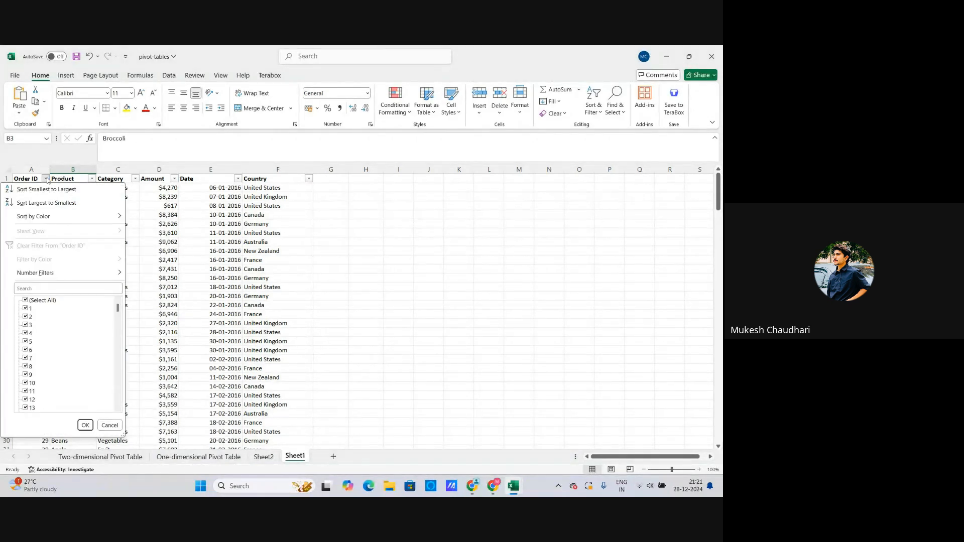
left_click(45, 179)
left_click(45, 179)
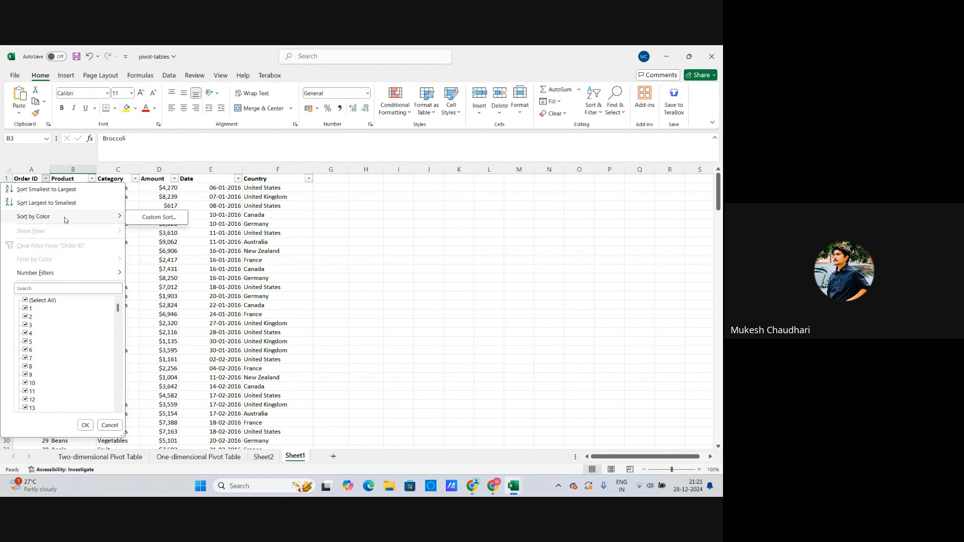
mouse_move(54, 277)
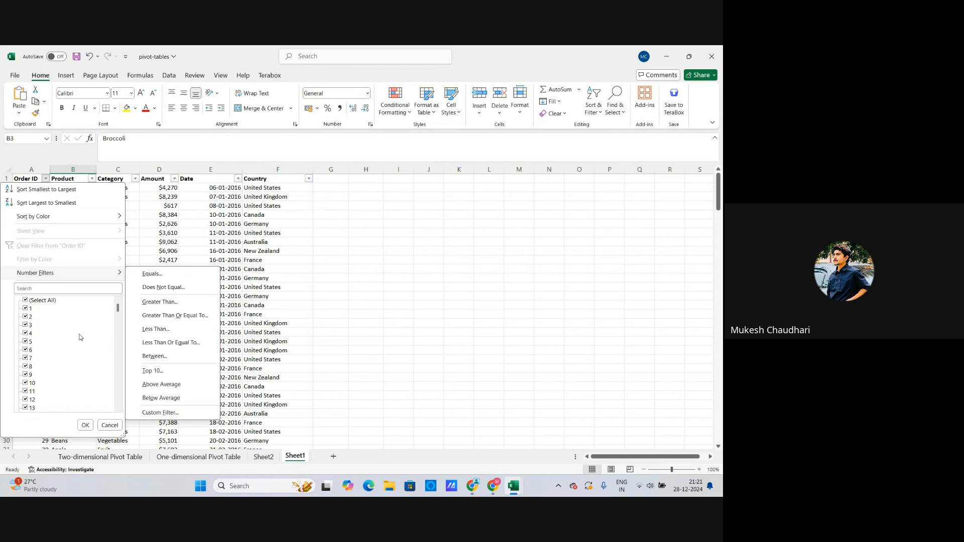
scroll(35, 351, "down", 8)
scroll(35, 352, "down", 14)
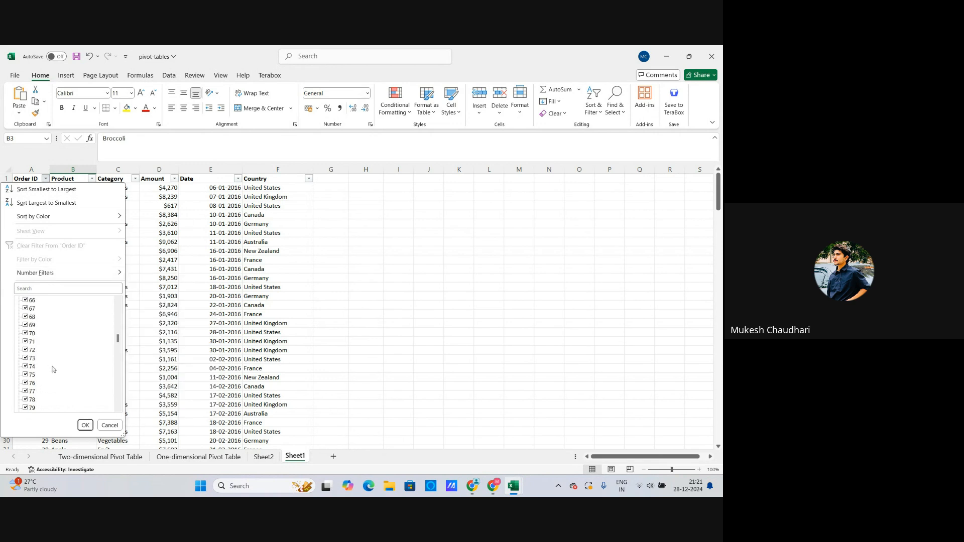
scroll(59, 372, "down", 20)
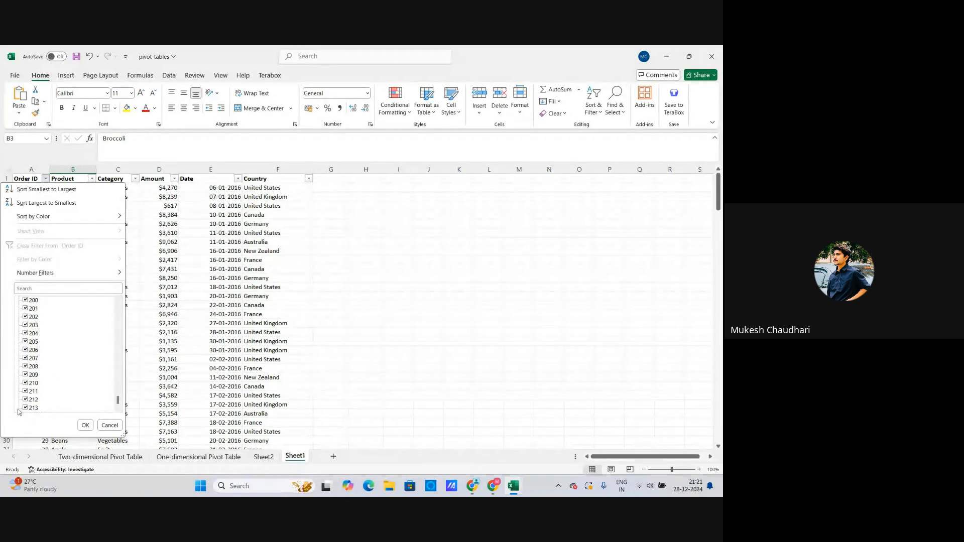
left_click(85, 426)
Look through the order records on Sheet1 down to the last rows and back to the header row
left_click_drag(719, 195, 719, 424)
scroll(101, 370, "down", 5)
scroll(107, 330, "up", 20)
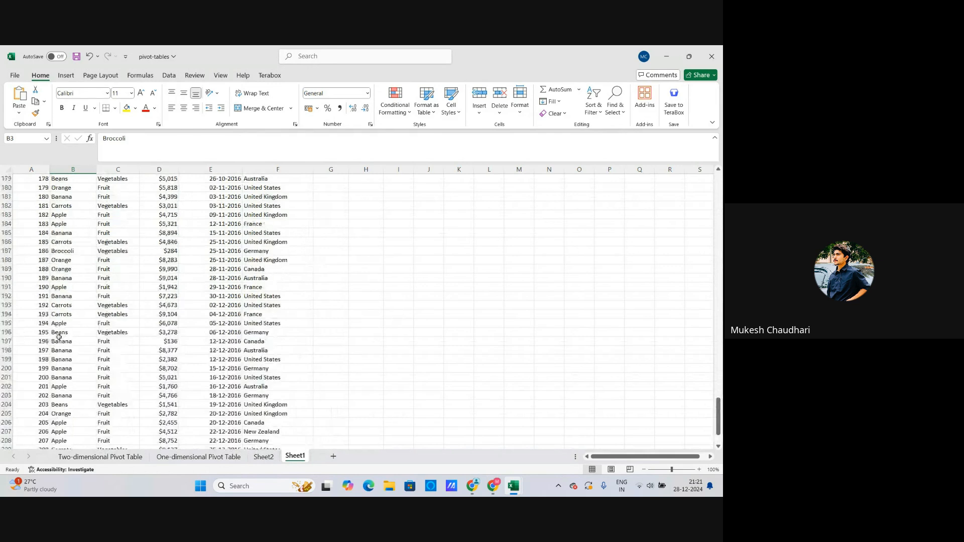
scroll(118, 278, "up", 20)
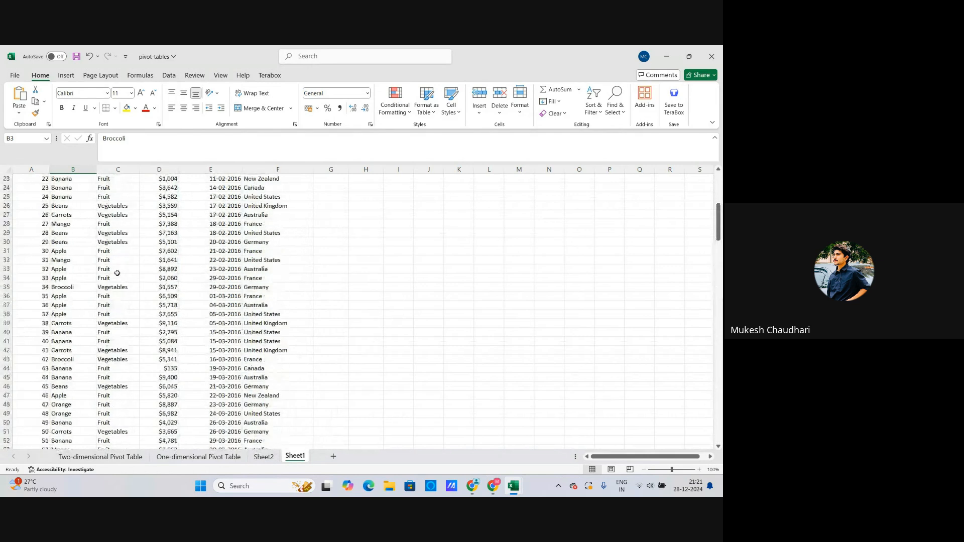
Examine the Order ID column and the product entries in the first rows of the order data
left_click(81, 179)
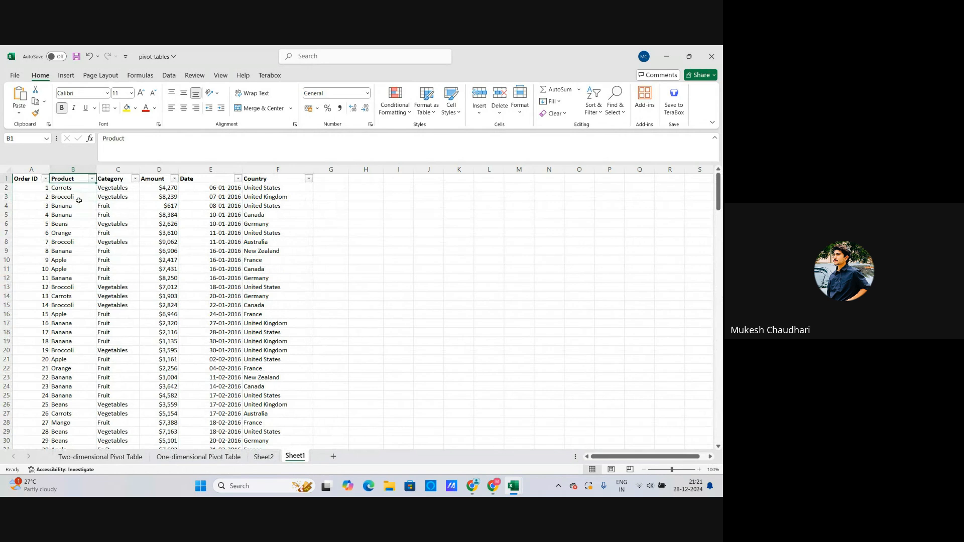
left_click(79, 204)
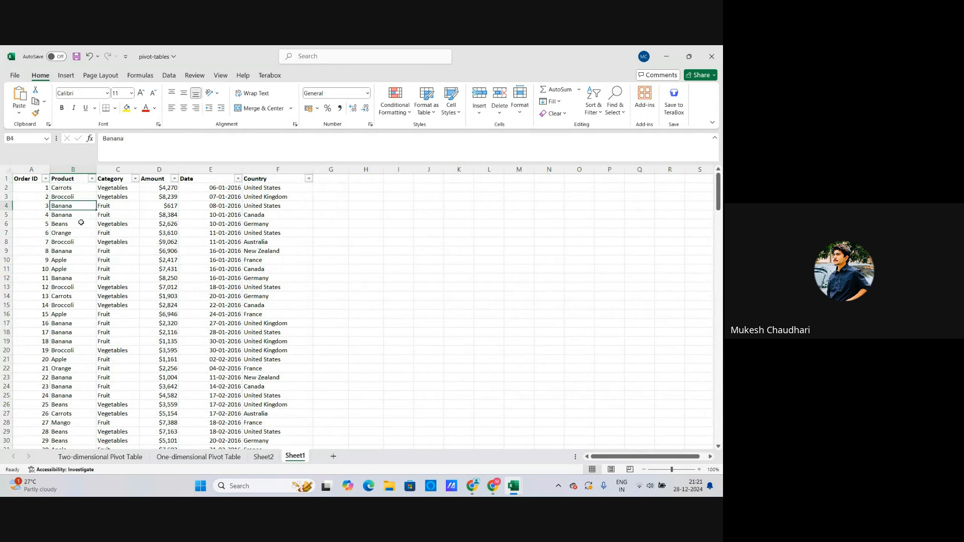
left_click(38, 207)
left_click(32, 188)
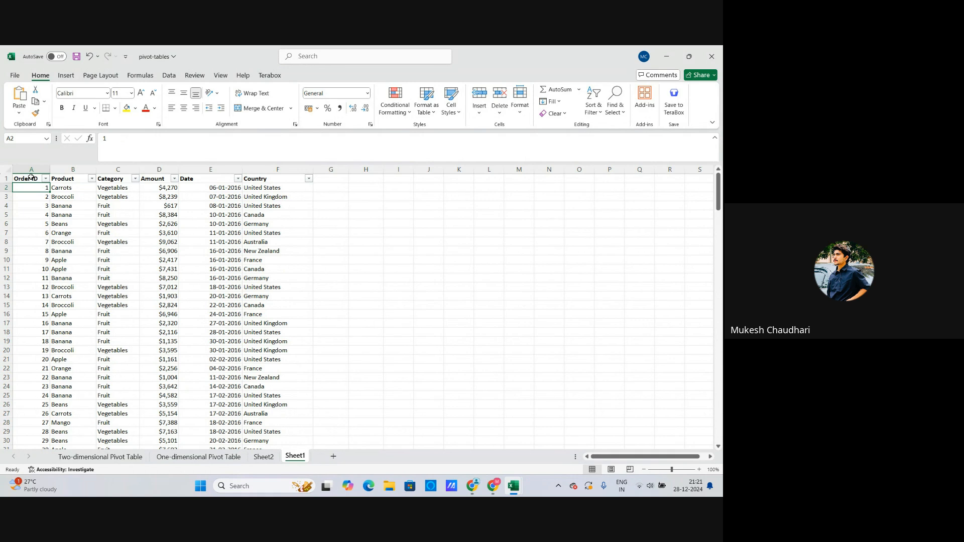
left_click(31, 179)
key("ctrl+shift+Down")
left_click(37, 215)
left_click(37, 169)
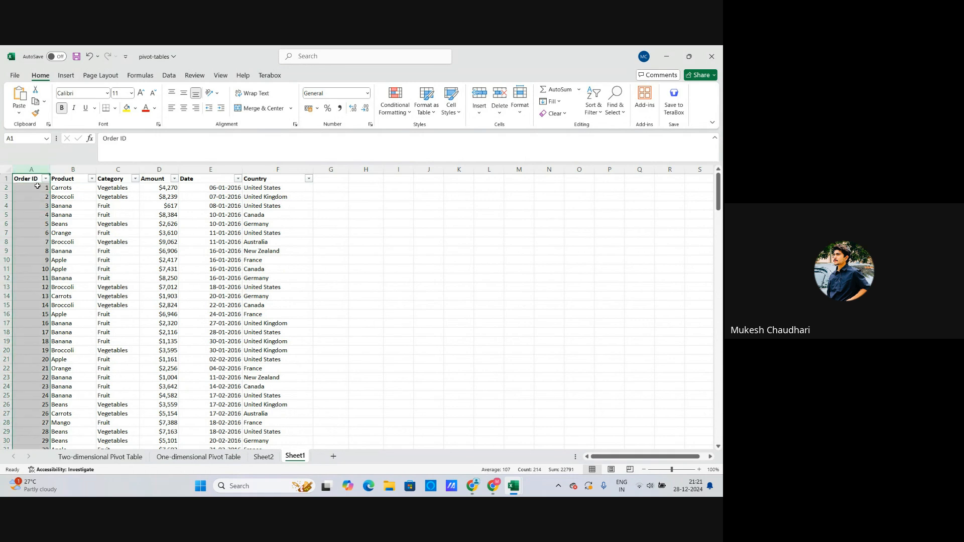
left_click(37, 188)
left_click(36, 198)
left_click(36, 214)
left_click(36, 232)
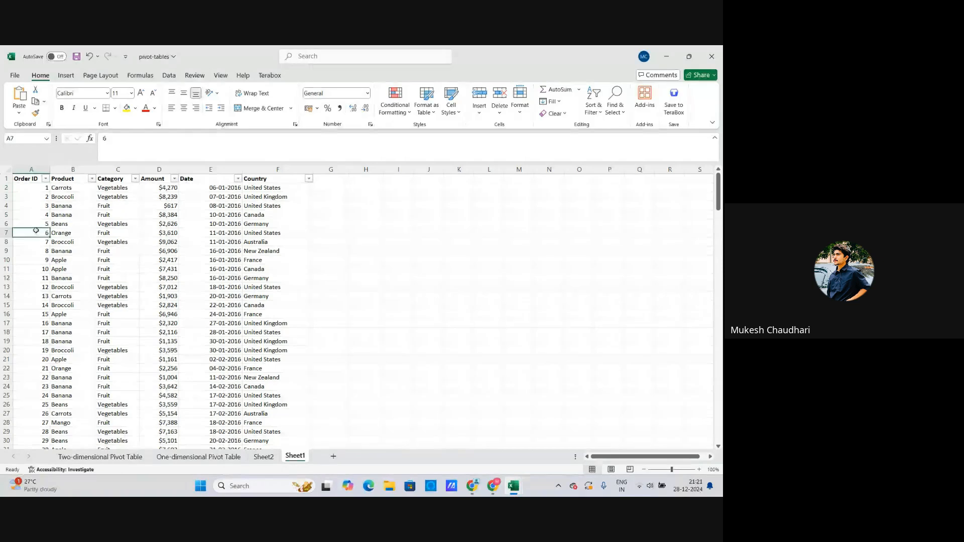
left_click(40, 195)
left_click(38, 250)
left_click(76, 195)
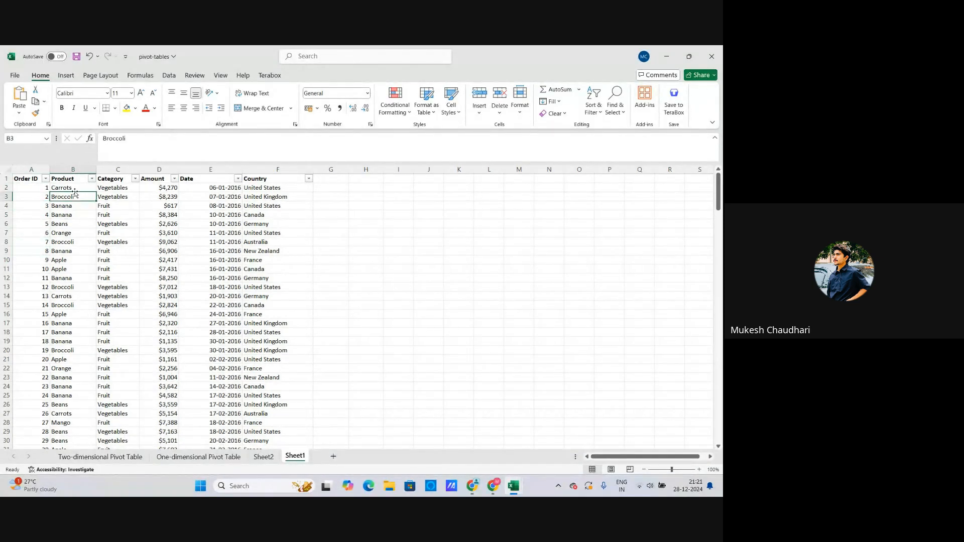
Check the filter choices of the Product column and then the Category column without filtering anything
left_click(91, 179)
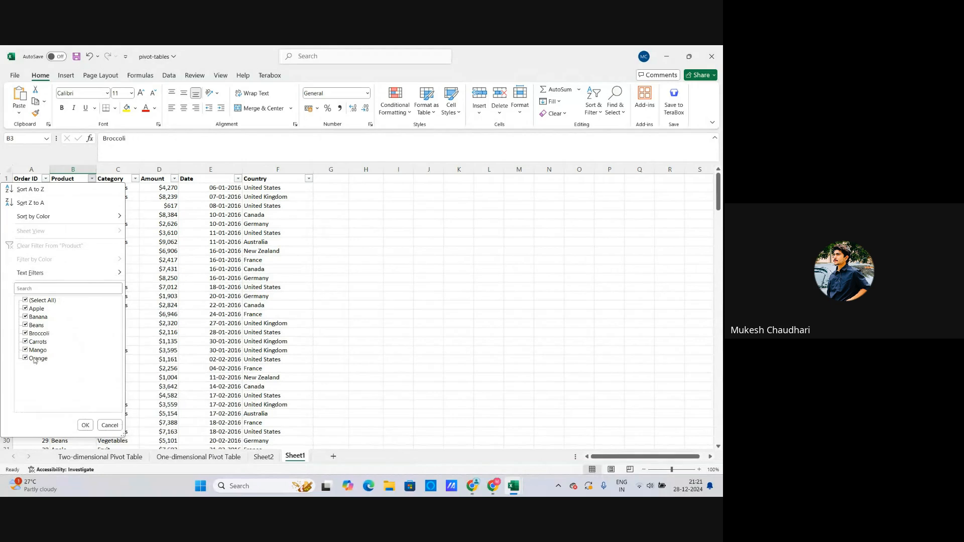
left_click(85, 425)
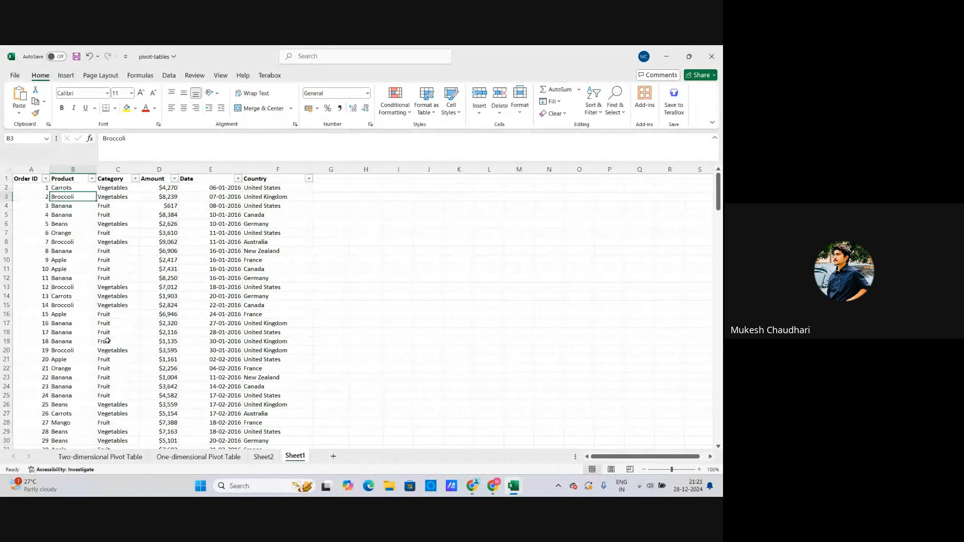
left_click(134, 179)
left_click(134, 179)
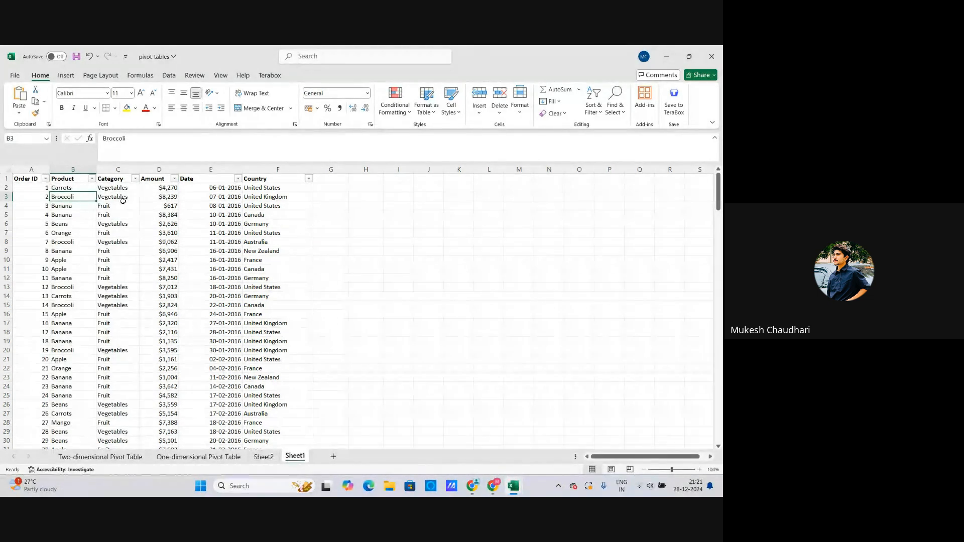
Compare the products in the first rows with their Fruit or Vegetables category in columns B and C
left_click(78, 189)
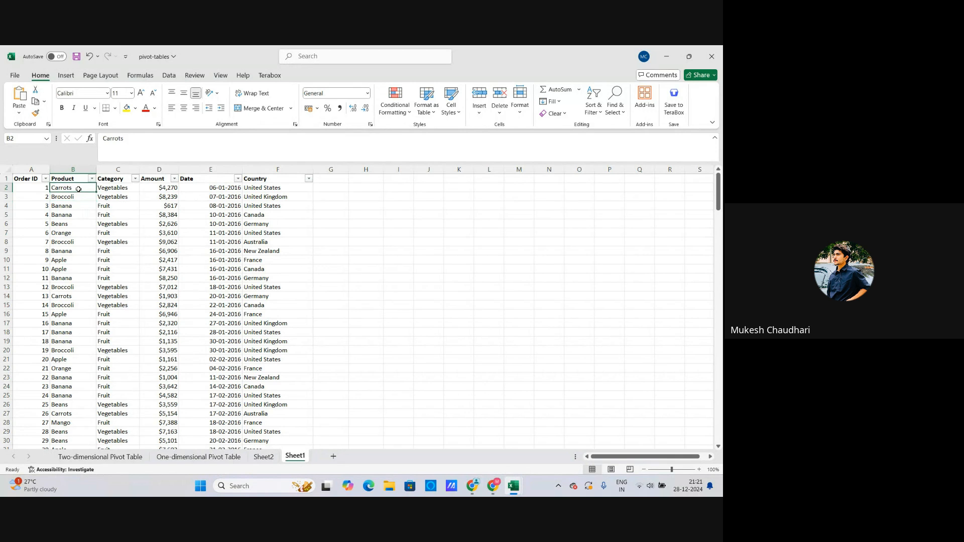
left_click(109, 190)
left_click(72, 208)
left_click(113, 208)
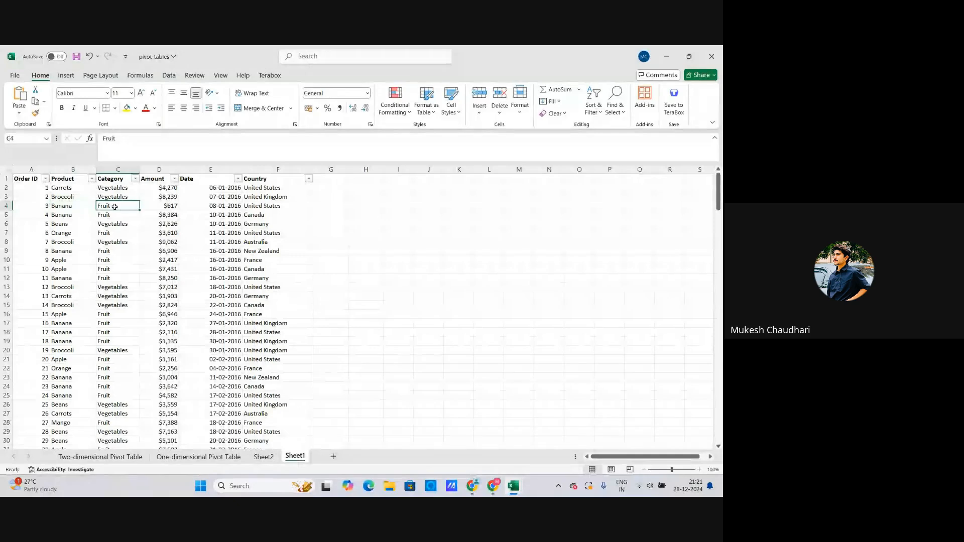
left_click(71, 215)
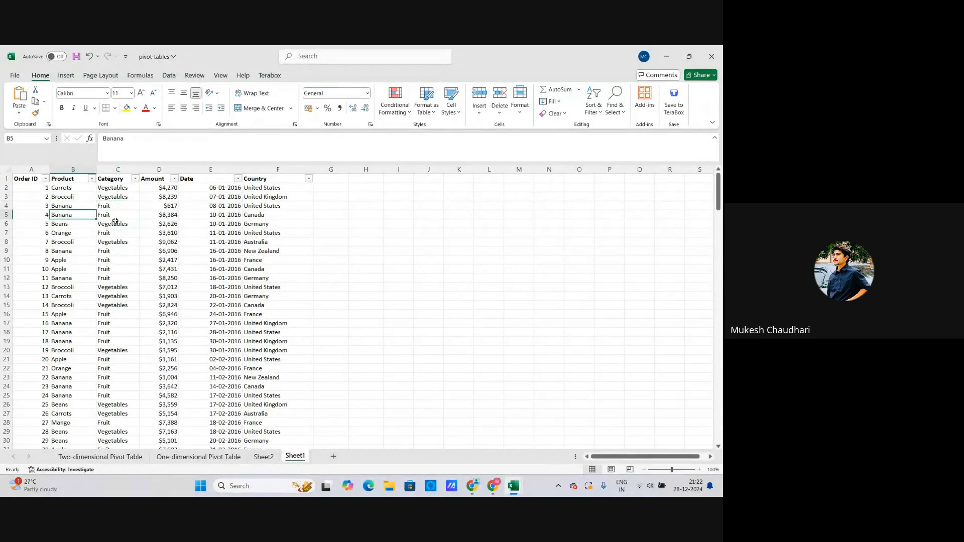
left_click(115, 219)
left_click(122, 241)
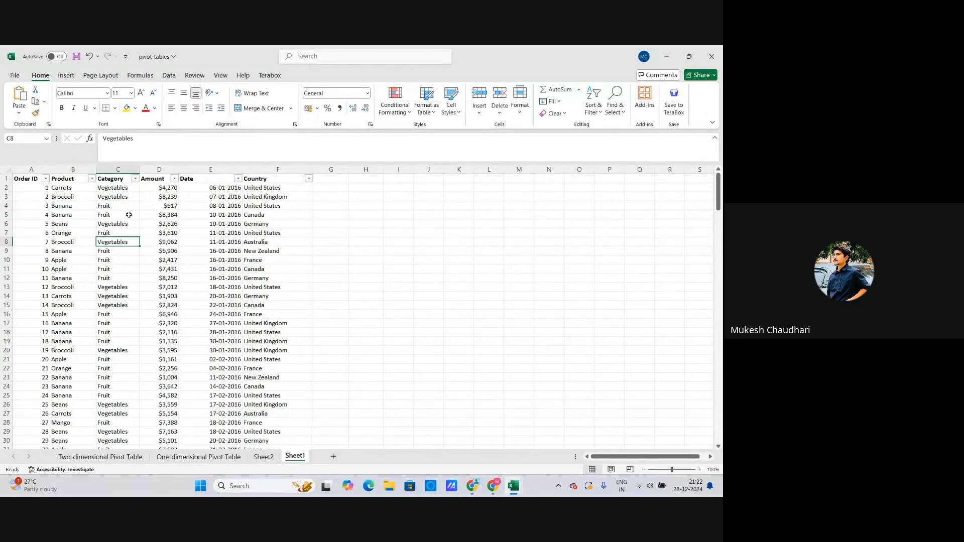
Examine the filter values of the Category and Amount columns, leaving every value selected
left_click(135, 179)
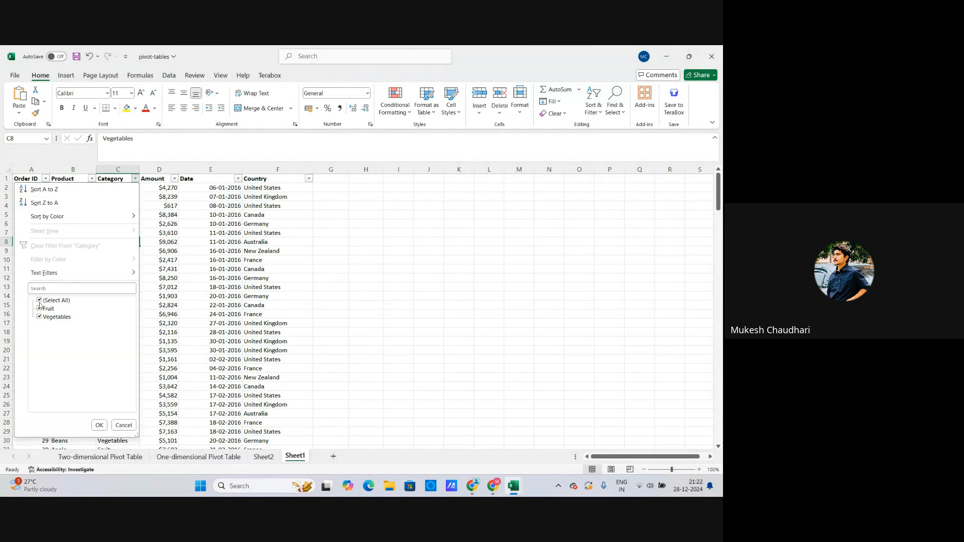
left_click(99, 426)
left_click(175, 179)
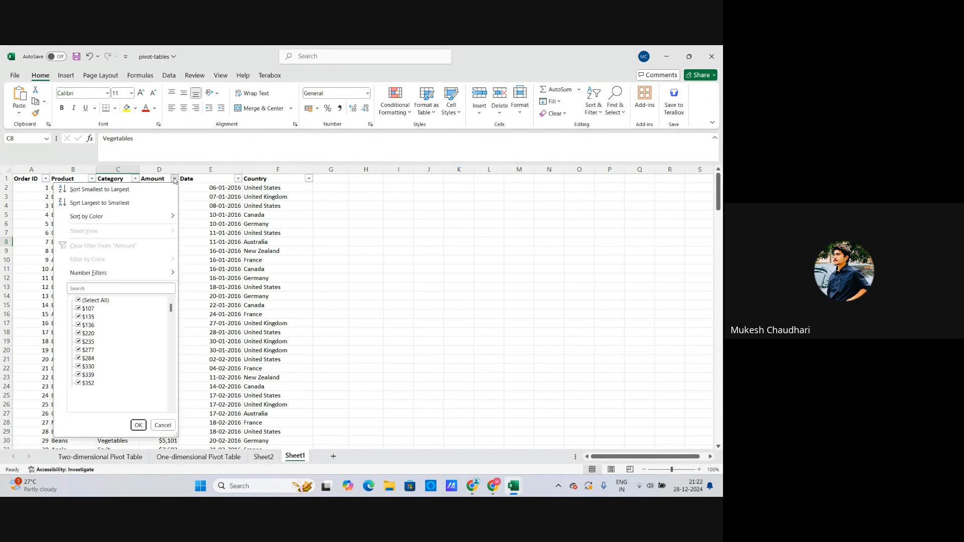
left_click(138, 426)
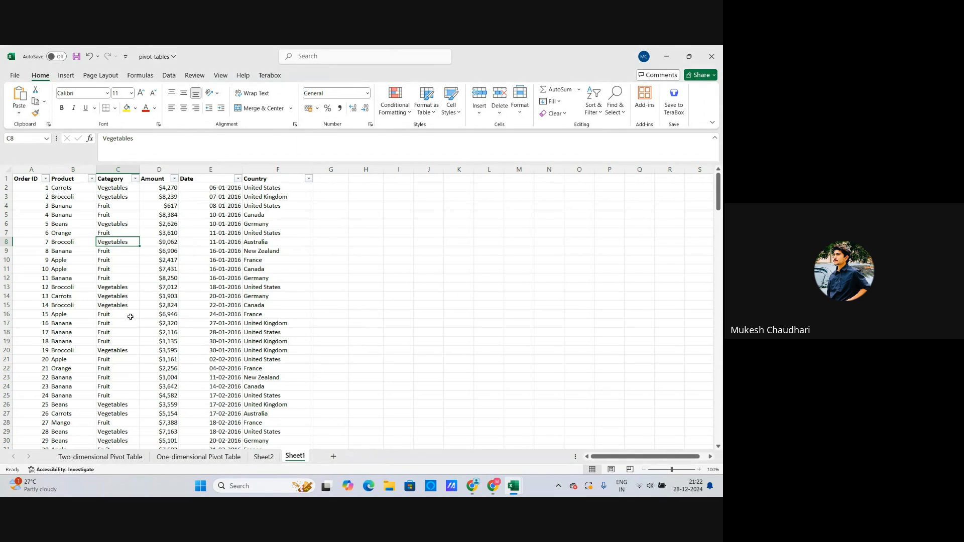
Examine the date, country and amount entries of the orders, including the countries listed in the Country filter
left_click(65, 189)
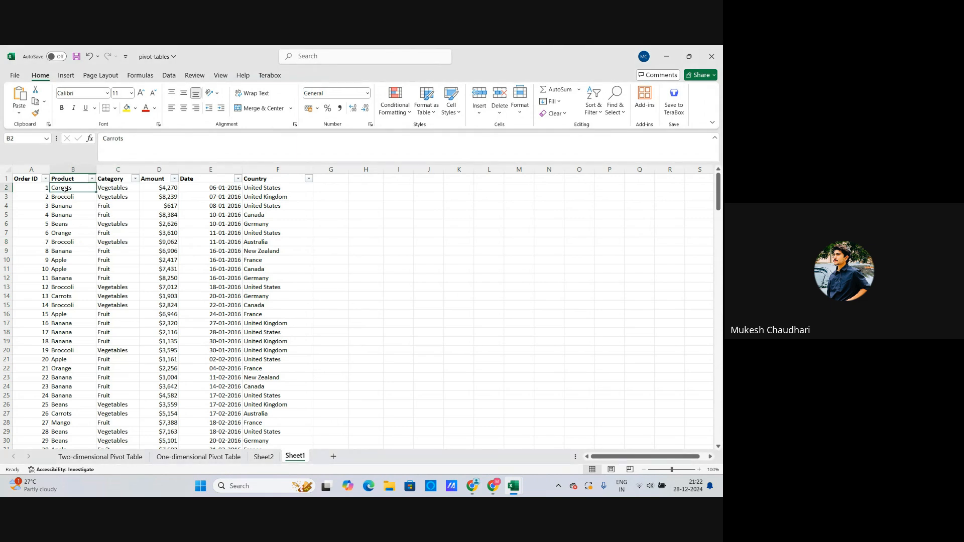
left_click(209, 191)
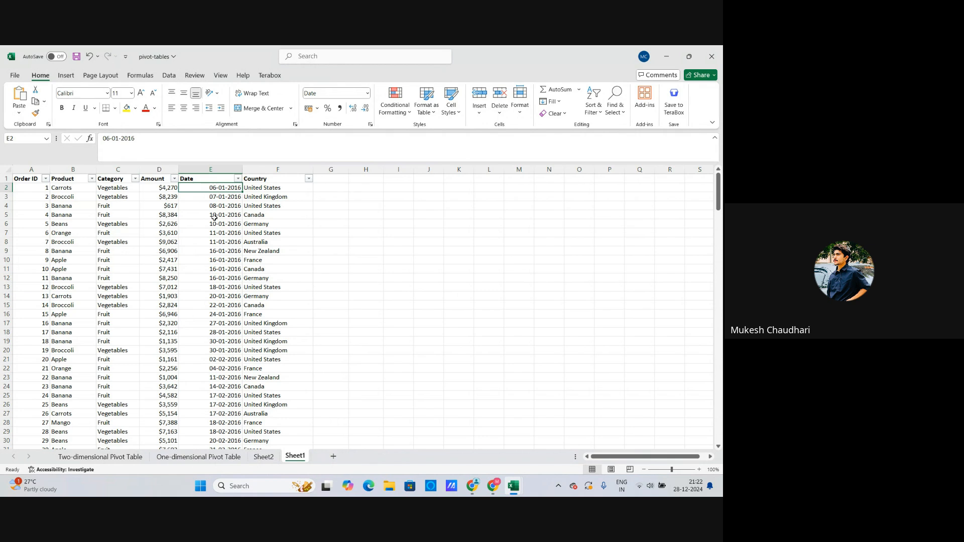
left_click(264, 191)
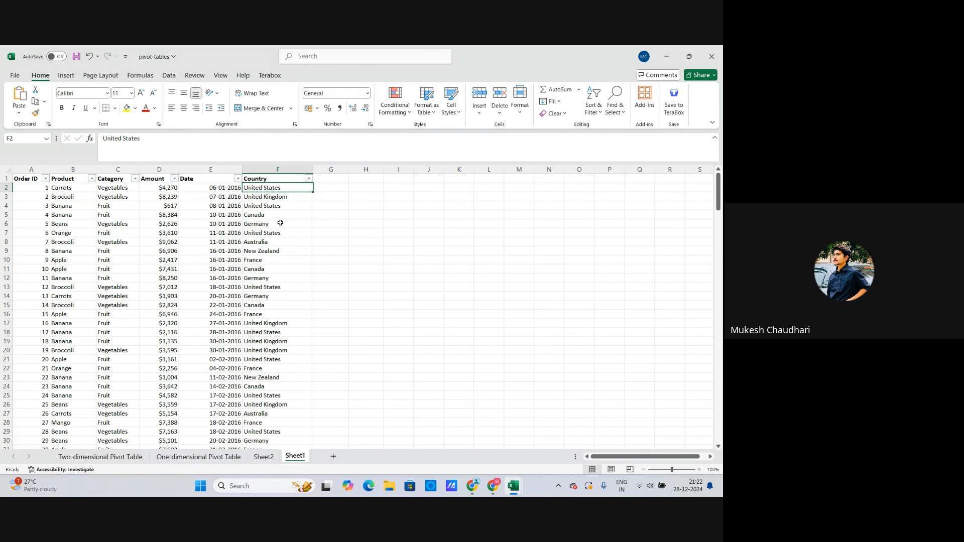
left_click(308, 179)
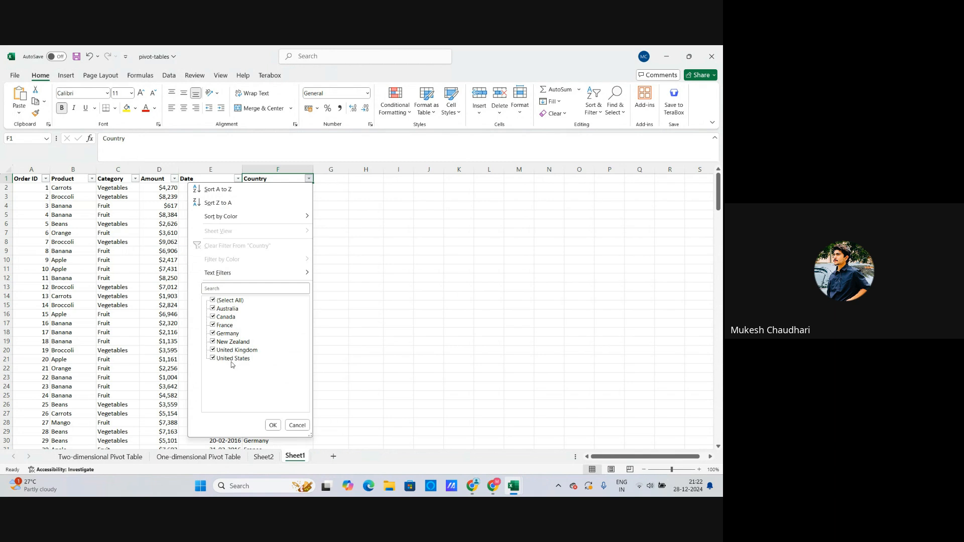
left_click(272, 425)
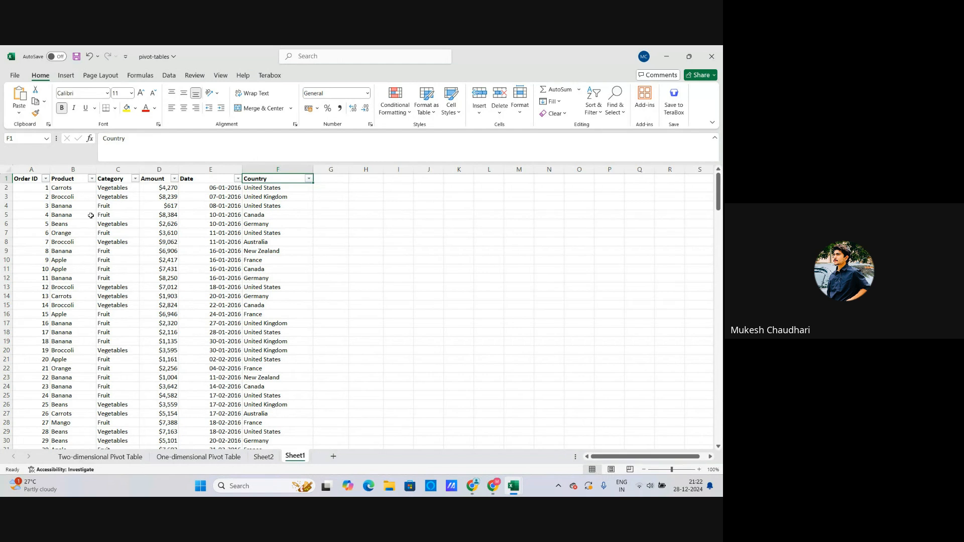
left_click(261, 238)
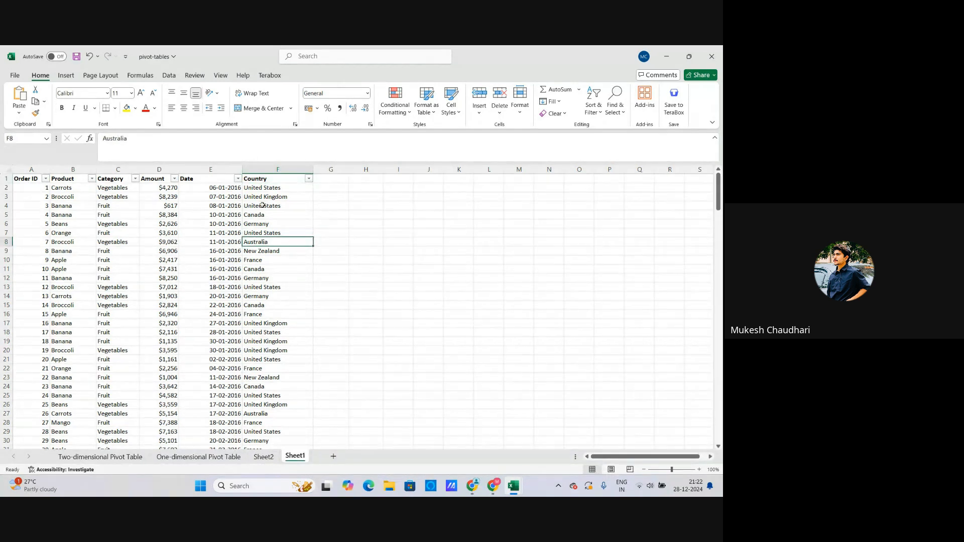
left_click(164, 189)
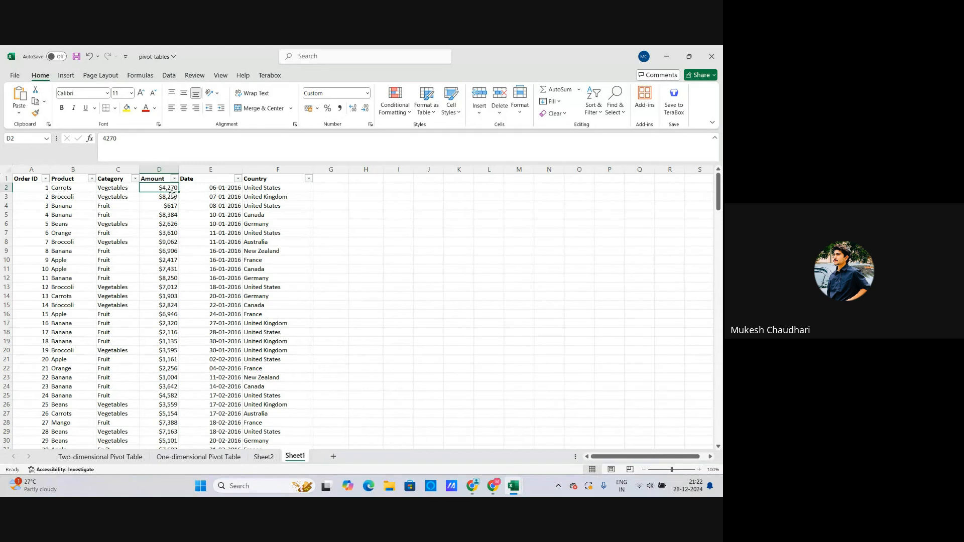
Compare the products in column B with their order amounts in column D for the first rows
left_click(76, 191)
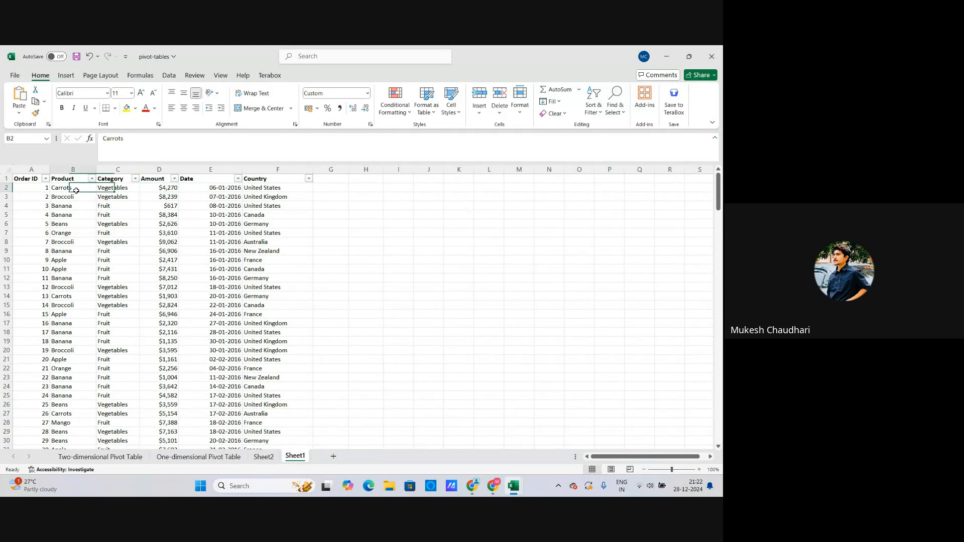
left_click(160, 189)
left_click(85, 188)
left_click(160, 215)
left_click(160, 189)
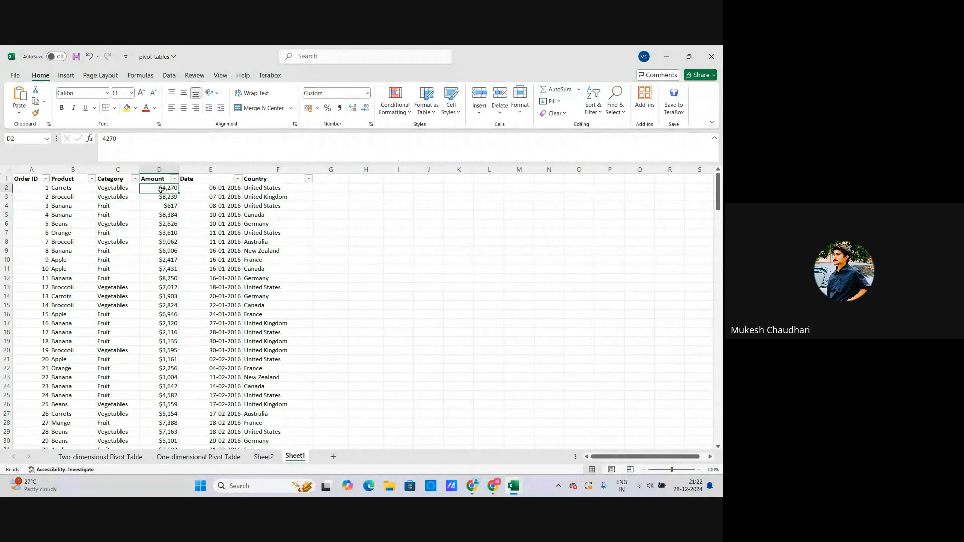
left_click(160, 248)
Review the Amount column's filter values from smallest to largest, keeping all of them selected
left_click(174, 179)
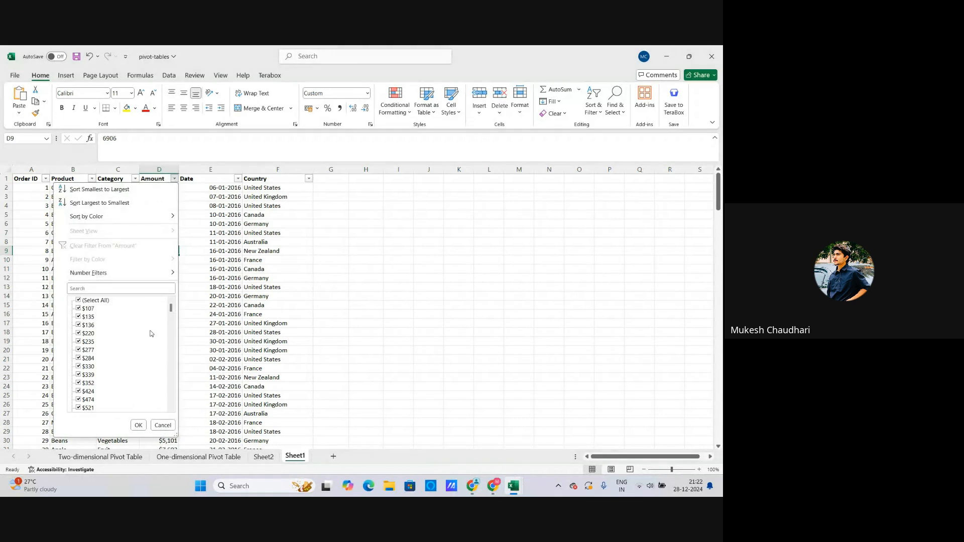
scroll(117, 360, "down", 5)
scroll(117, 360, "down", 15)
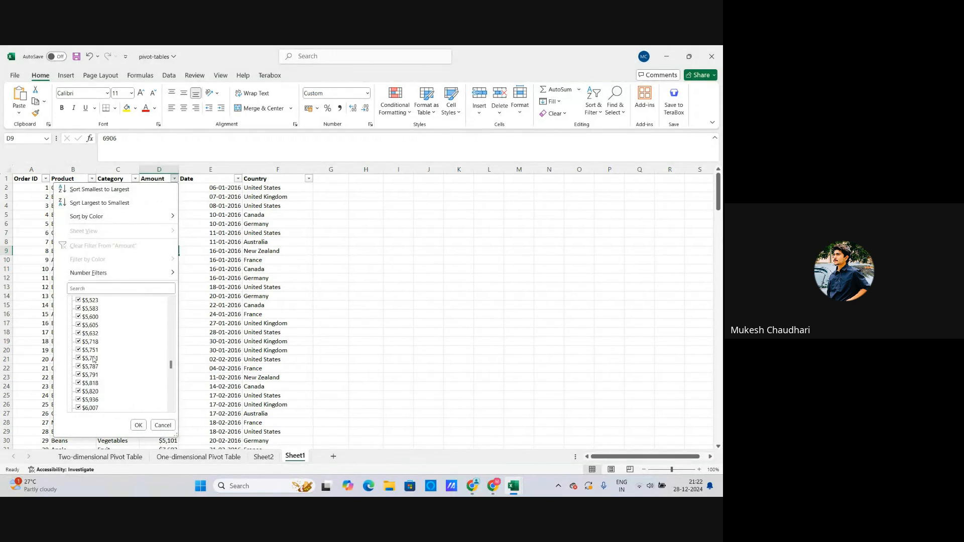
scroll(105, 370, "down", 5)
left_click_drag(171, 392, 171, 404)
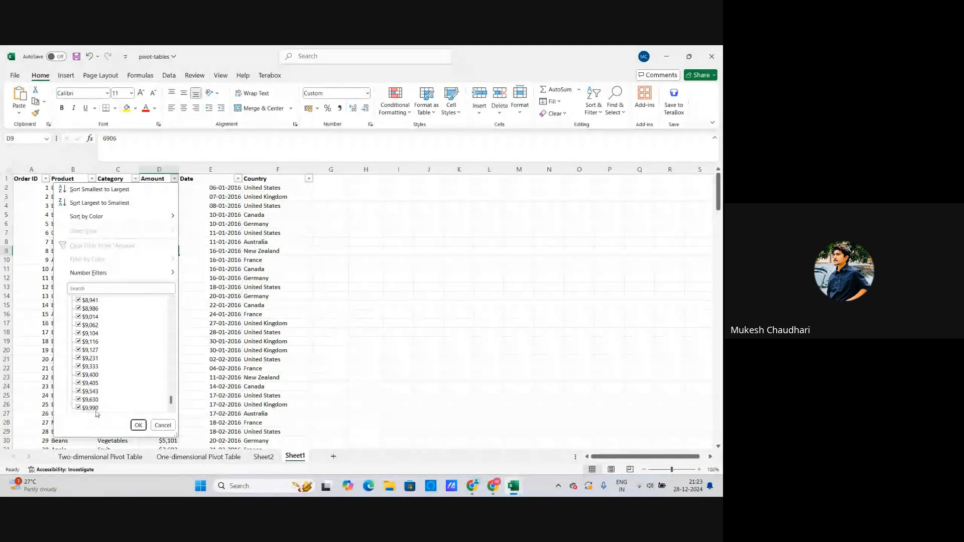
scroll(104, 393, "up", 10)
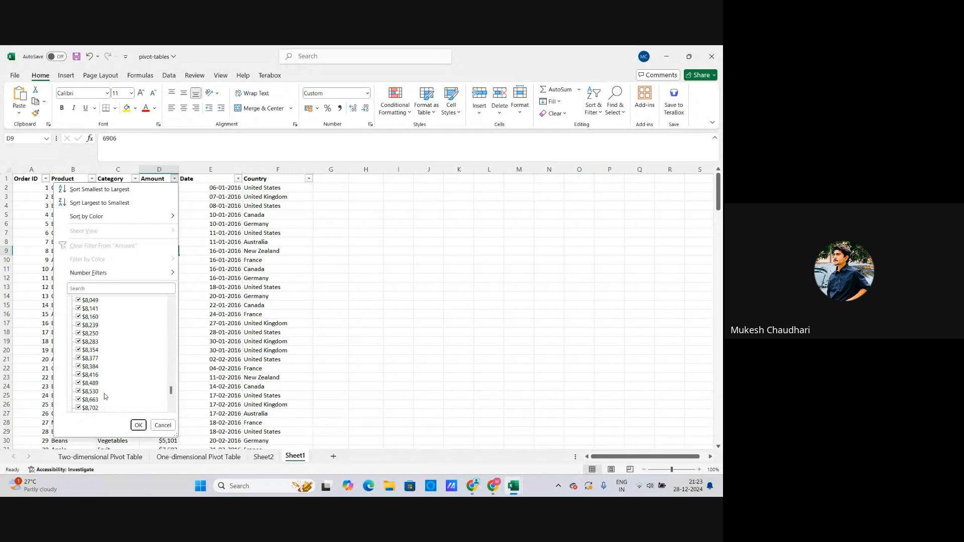
scroll(107, 389, "up", 15)
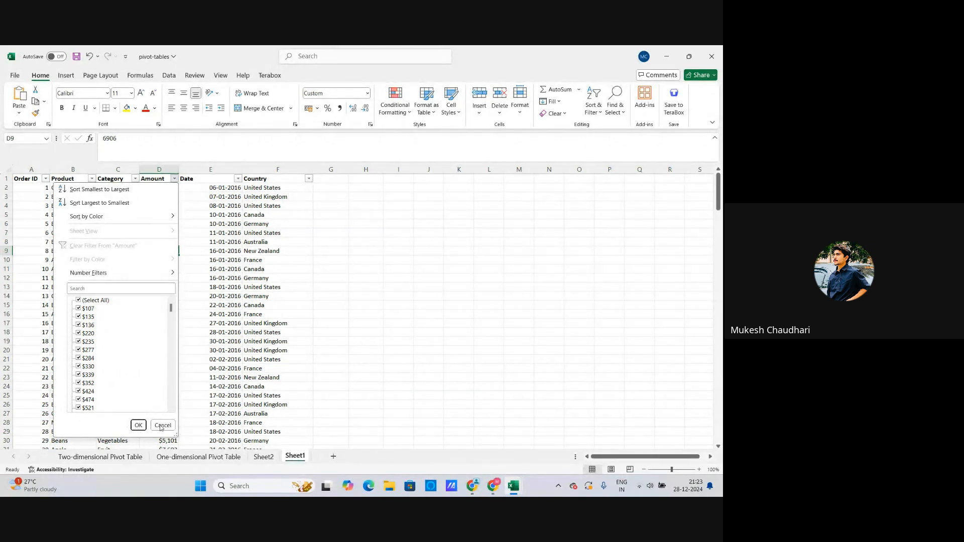
left_click(139, 426)
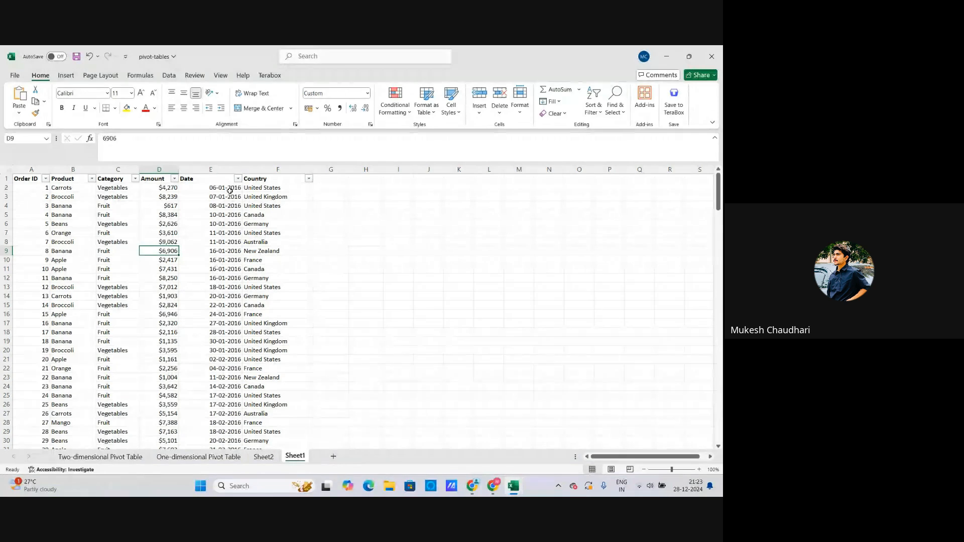
Examine the Date column's filter choices for 2016, including the individual October days, keeping every month selected
left_click(238, 179)
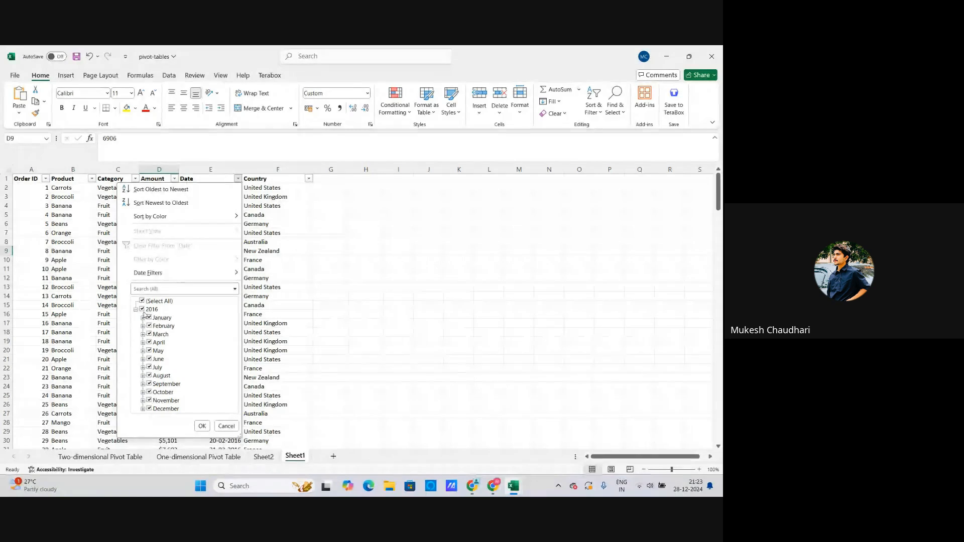
left_click(142, 310)
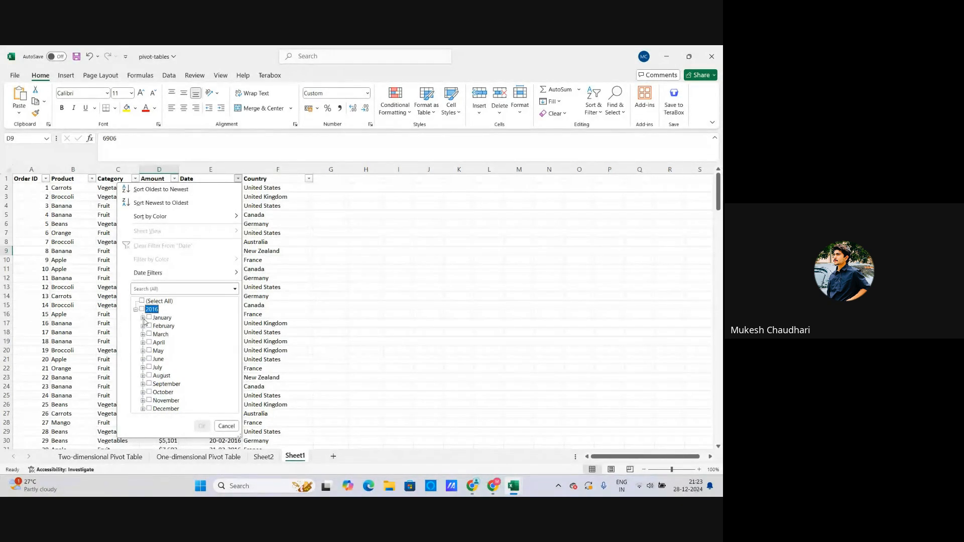
left_click(141, 310)
left_click(144, 392)
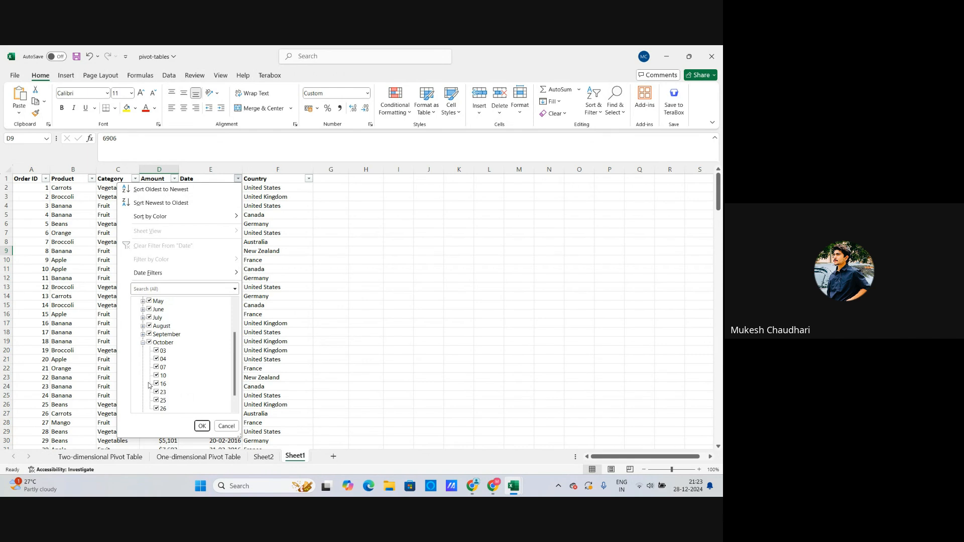
scroll(163, 383, "down", 1)
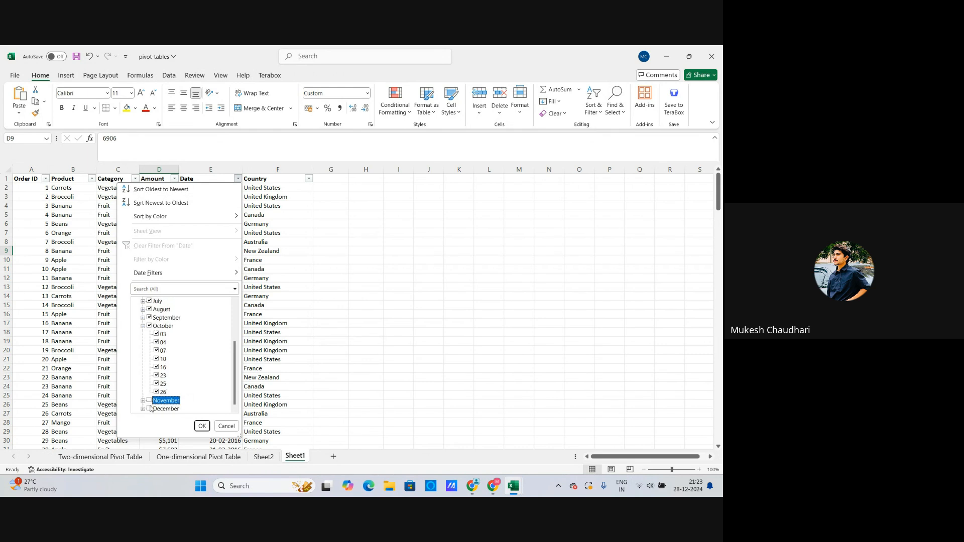
left_click(151, 408)
left_click(150, 400)
scroll(150, 398, "up", 1)
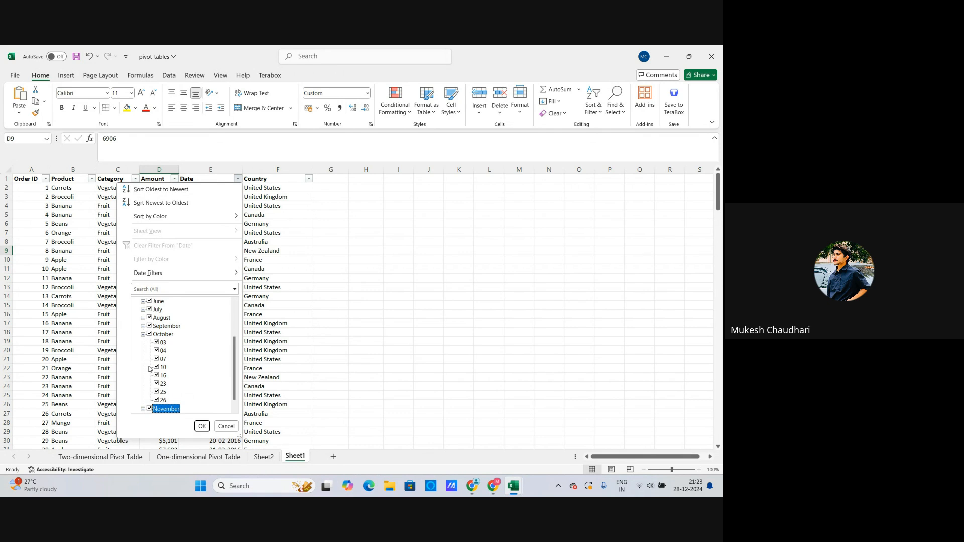
left_click(150, 334)
left_click(149, 334)
scroll(153, 358, "up", 3)
Filter the Date column to show only January 2016 orders by excluding February through December
left_click(150, 329)
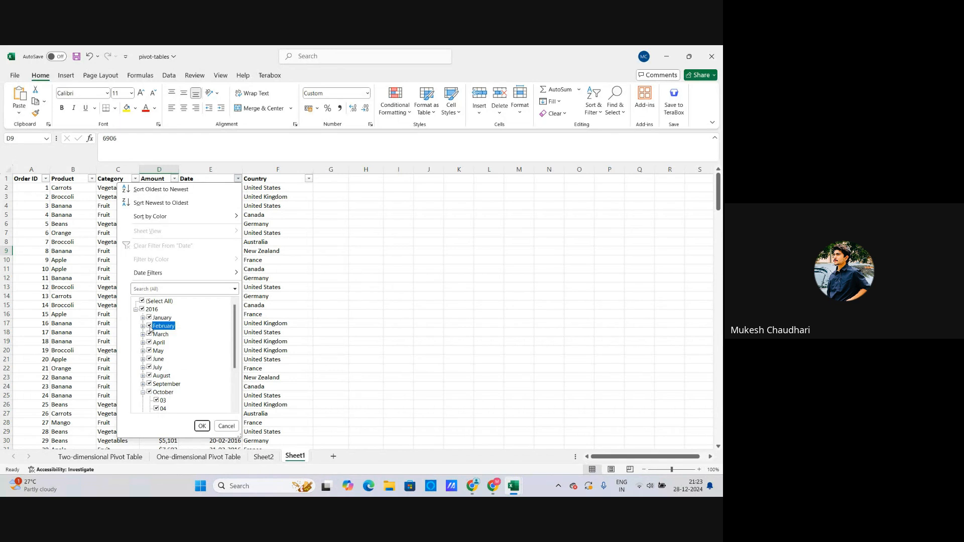
left_click(149, 334)
left_click(149, 342)
left_click(149, 351)
left_click(150, 358)
left_click(149, 367)
left_click(149, 376)
left_click(150, 384)
left_click(149, 392)
scroll(155, 405, "down", 3)
left_click(150, 400)
left_click(149, 409)
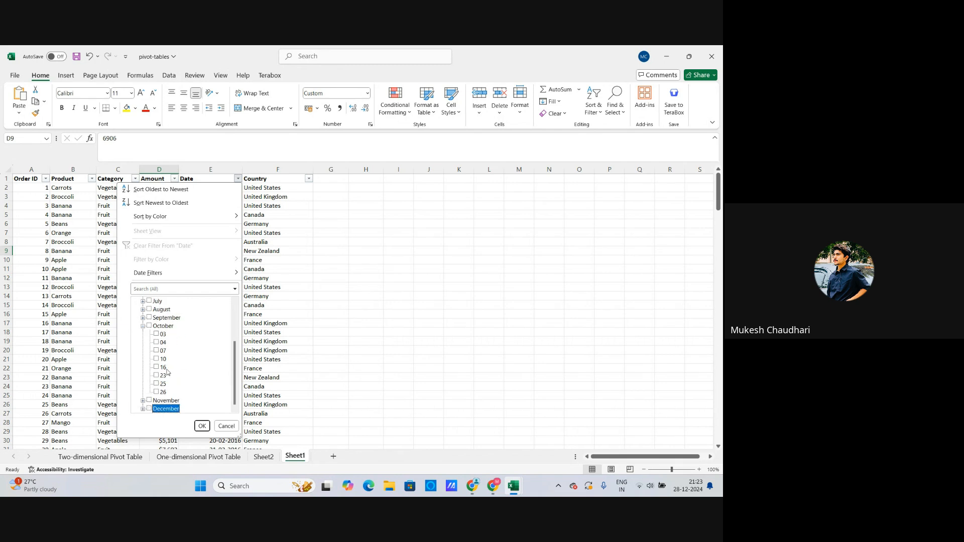
left_click(202, 426)
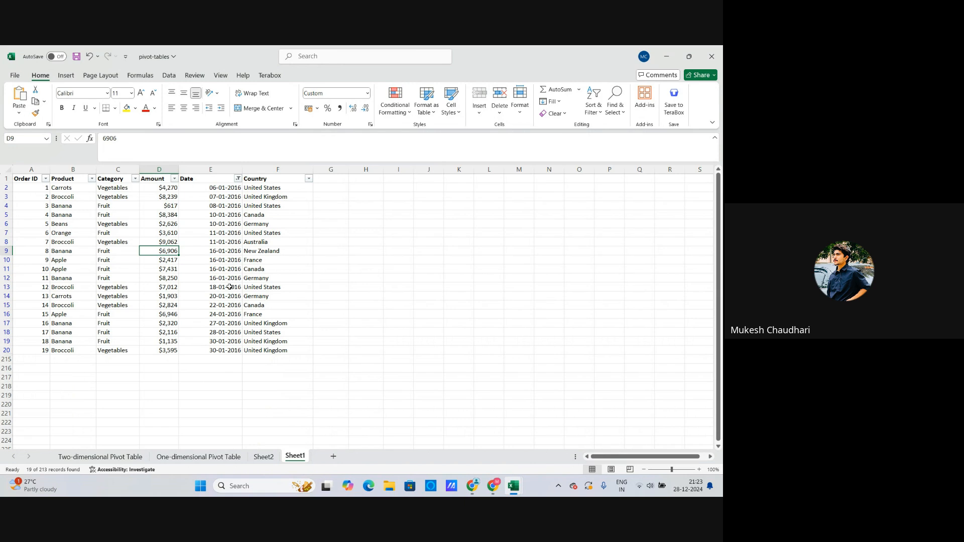
Select all dates again in the Date column's filter and check the full list of orders
left_click(224, 418)
left_click(237, 178)
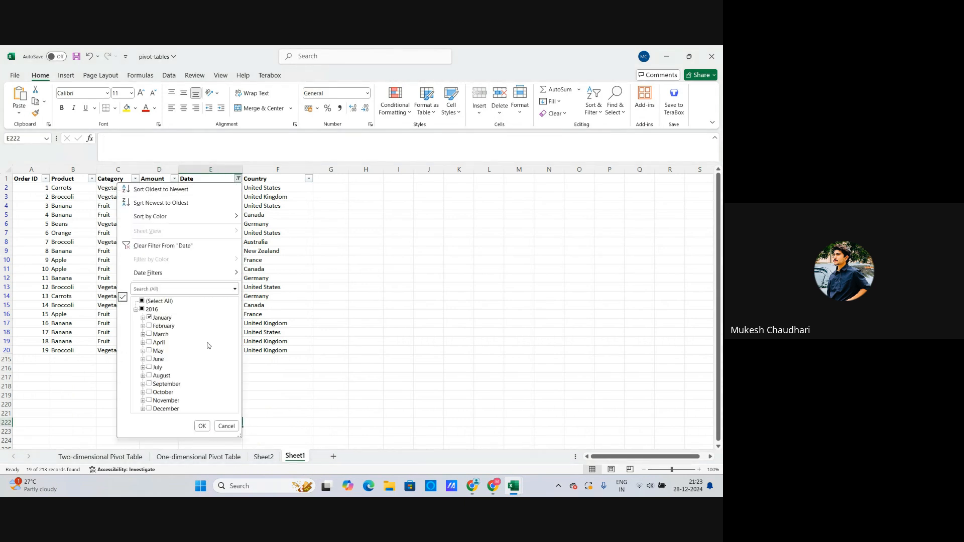
left_click(149, 327)
left_click(150, 335)
left_click(149, 343)
left_click(143, 334)
scroll(160, 324, "up", 2)
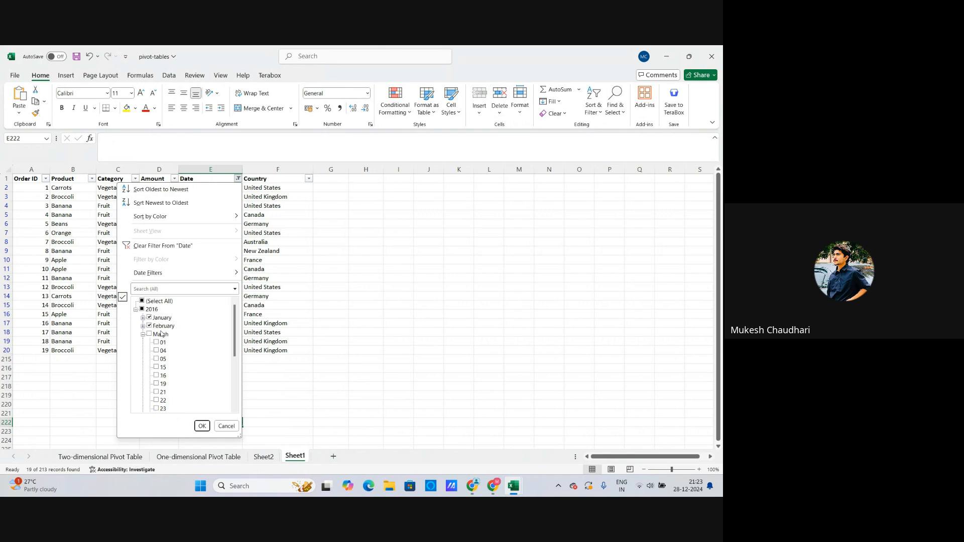
left_click(142, 301)
left_click(203, 426)
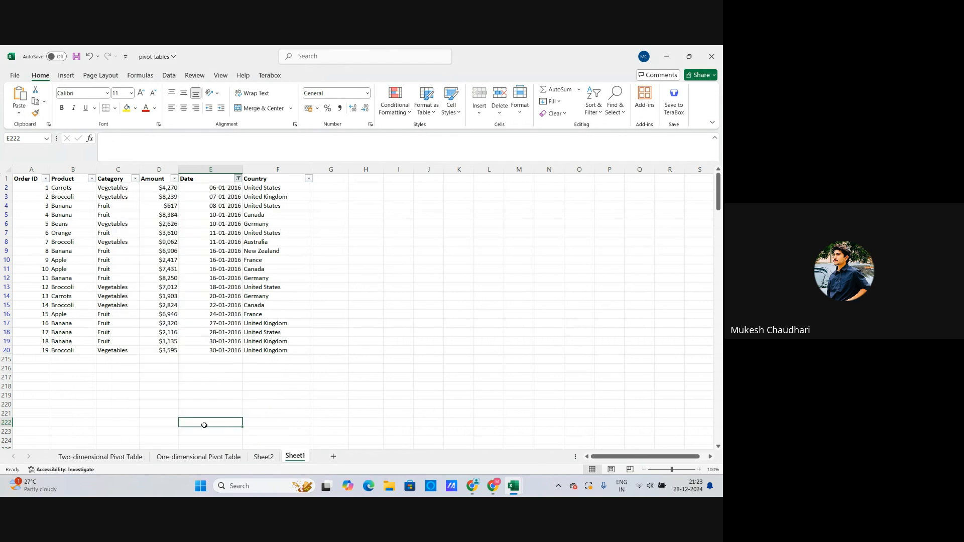
scroll(301, 366, "down", 5)
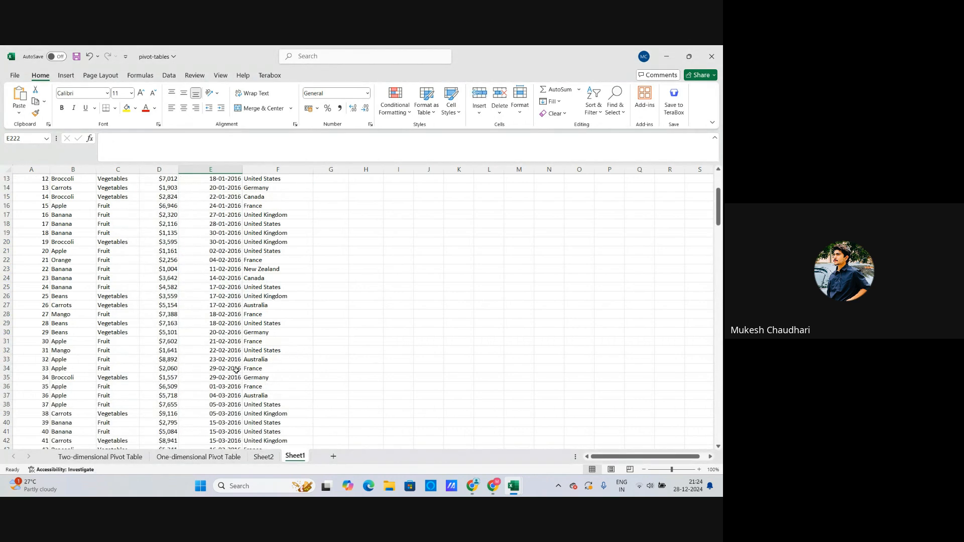
scroll(223, 359, "up", 5)
Insert a PivotTable based on the order data range Sheet1!$A$1:$F$214 on a new worksheet
left_click(94, 234)
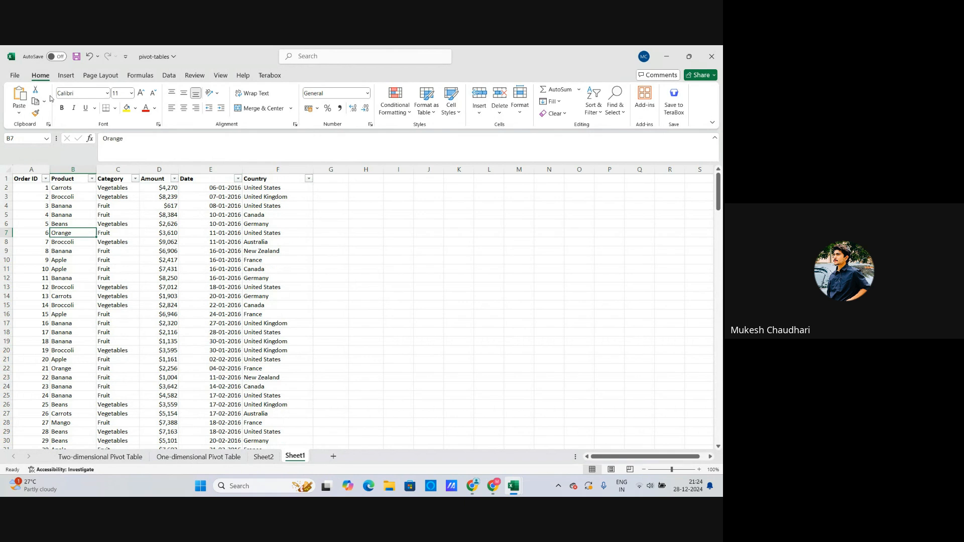
left_click(65, 75)
left_click(24, 98)
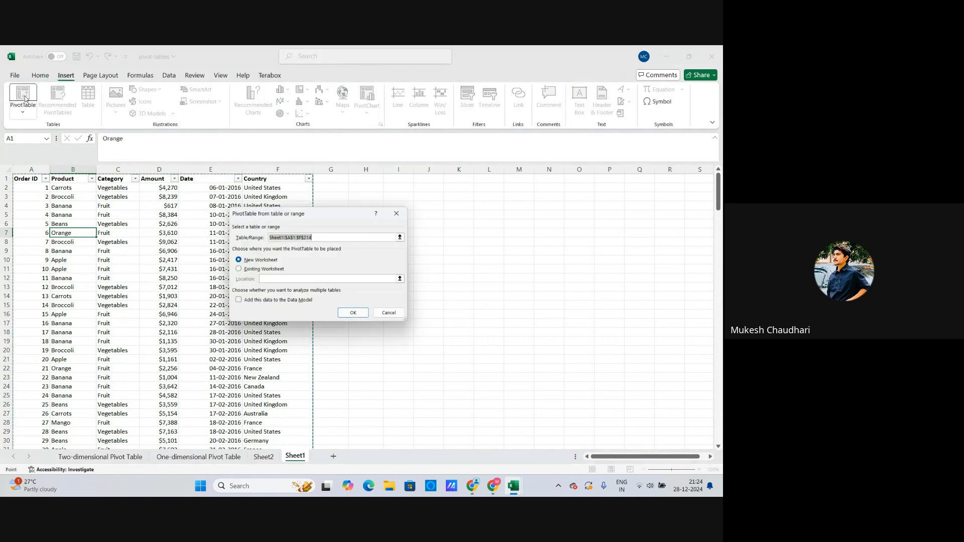
left_click(354, 312)
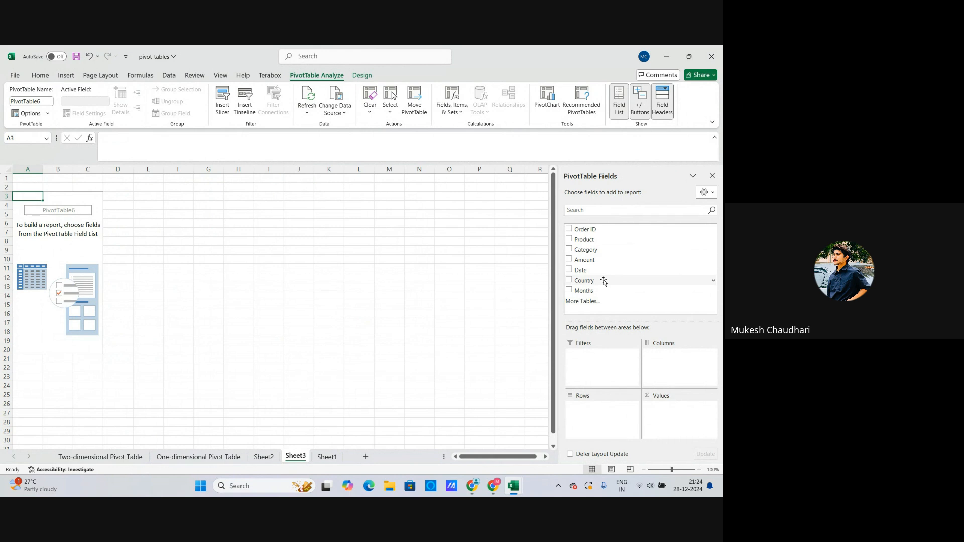
Lay out the PivotTable with Product as rows, Country as columns and the sum of Amount as values
left_click(570, 239)
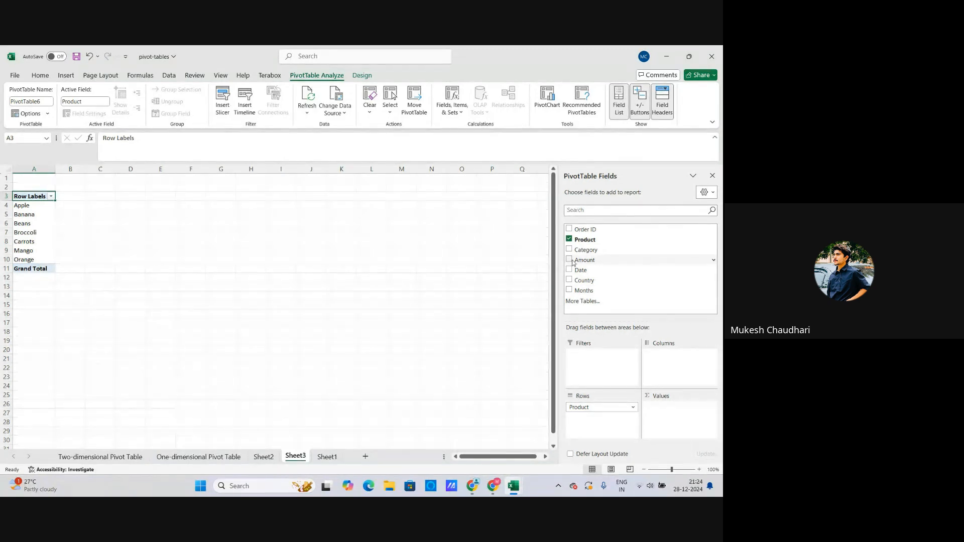
left_click(569, 278)
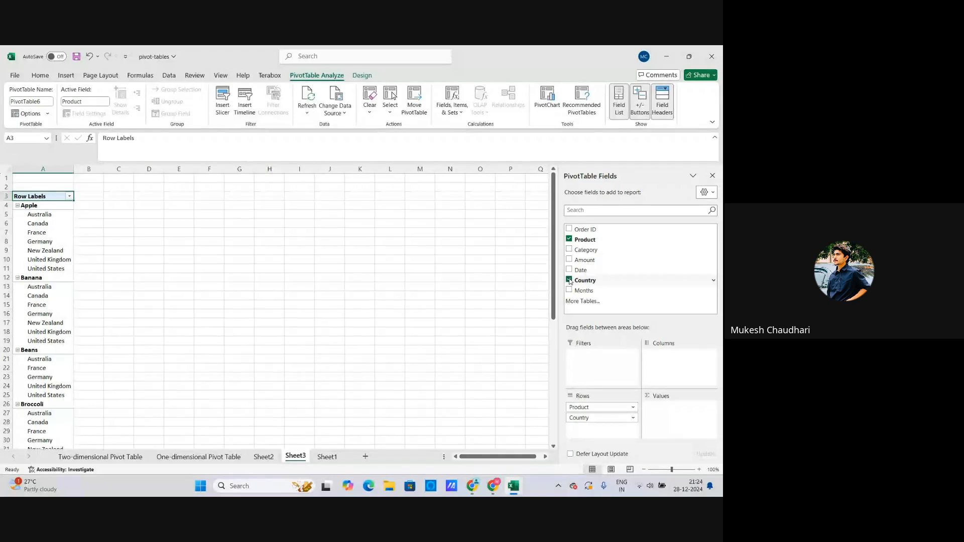
left_click(569, 278)
left_click_drag(587, 280, 673, 356)
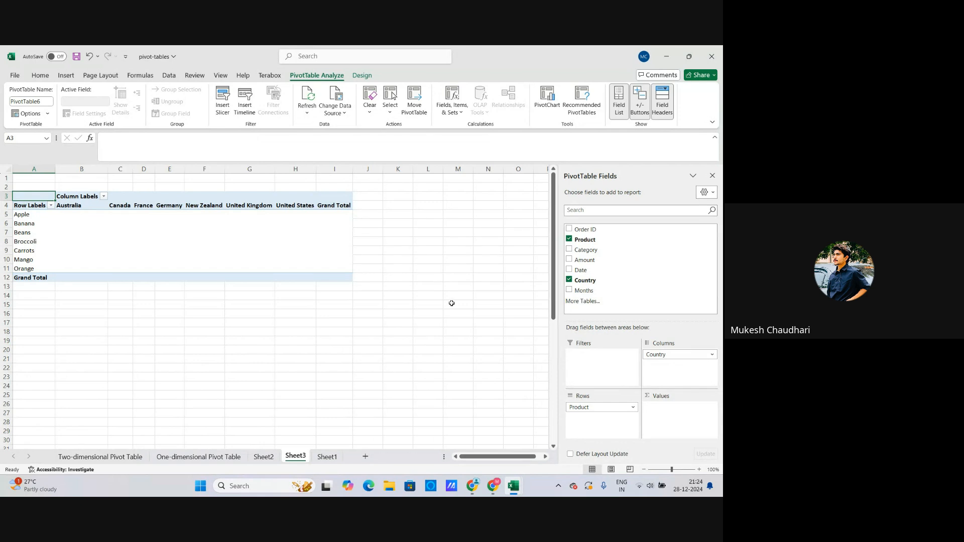
left_click(569, 260)
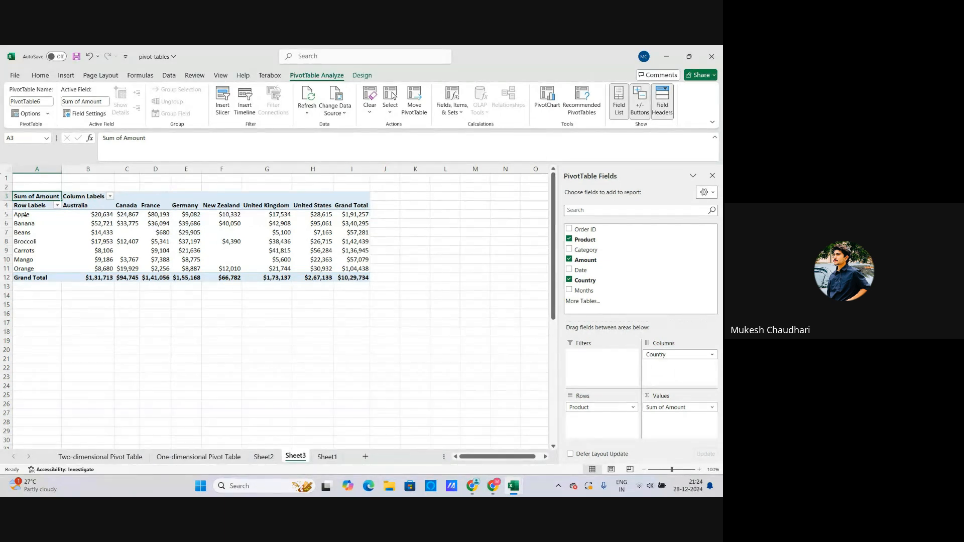
Examine the Apple amounts for Australia, Canada, France and Germany, and the product row labels from Banana to Orange
left_click(84, 216)
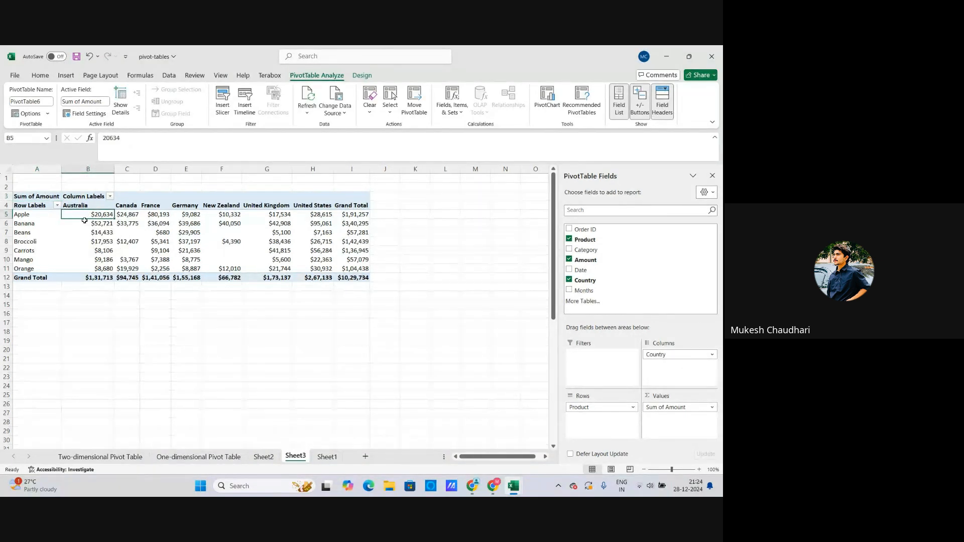
left_click(134, 215)
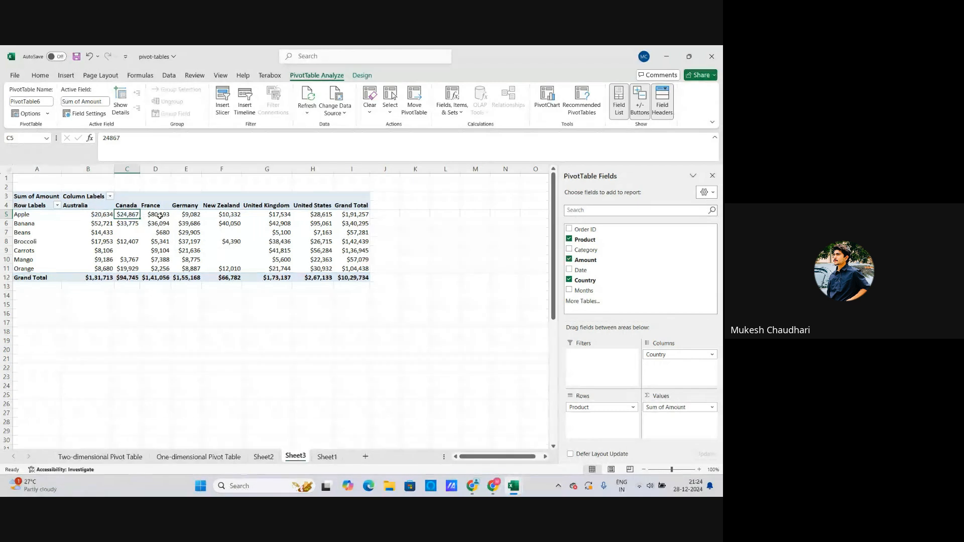
left_click(154, 215)
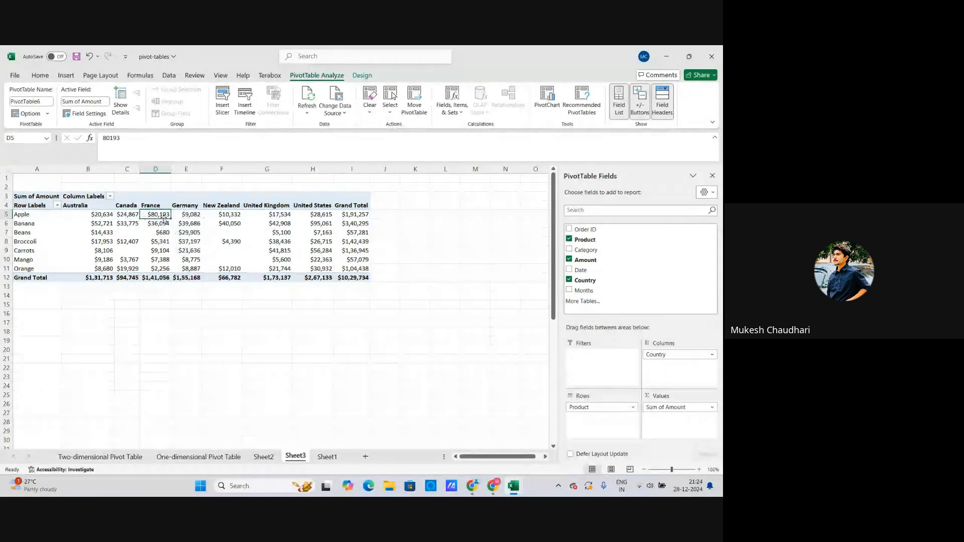
left_click(196, 215)
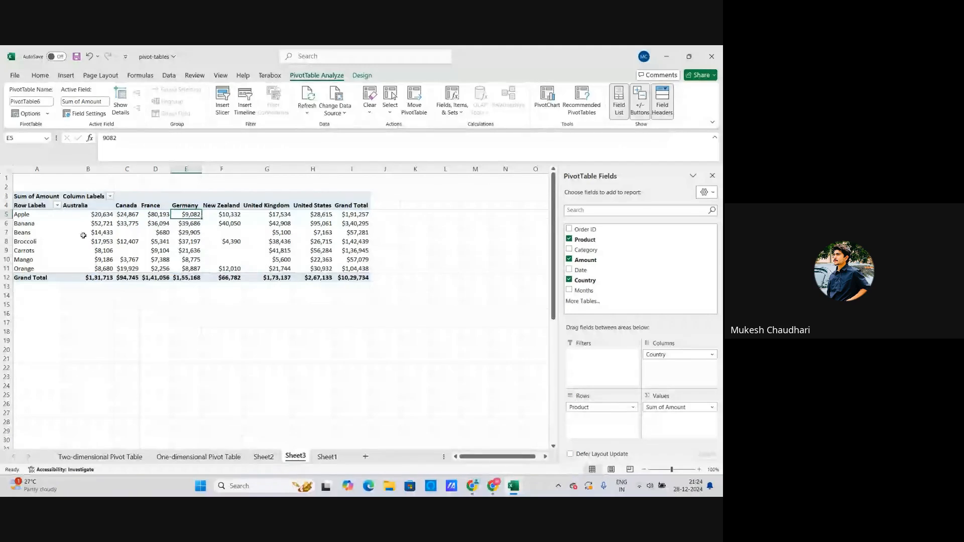
left_click(31, 224)
left_click(32, 233)
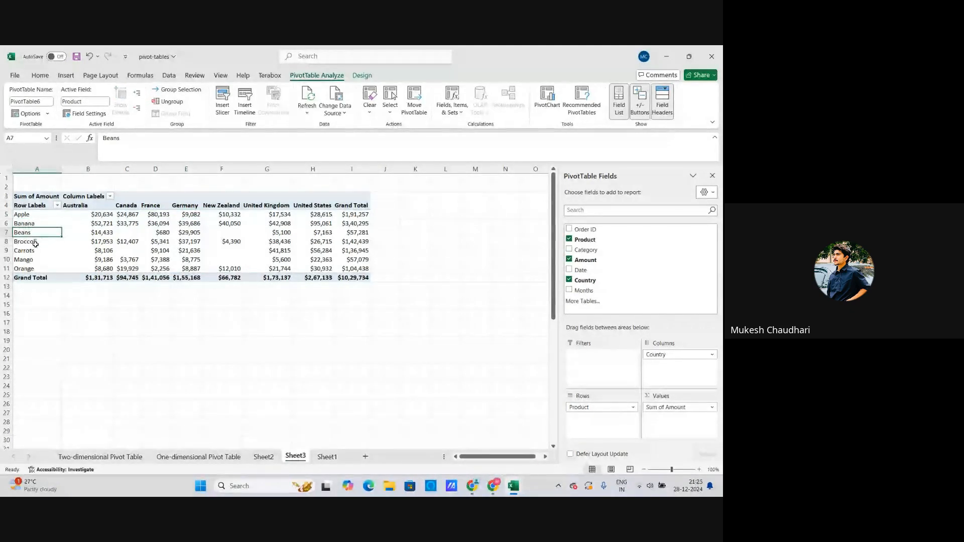
left_click(35, 243)
left_click(25, 259)
left_click(33, 251)
left_click(31, 269)
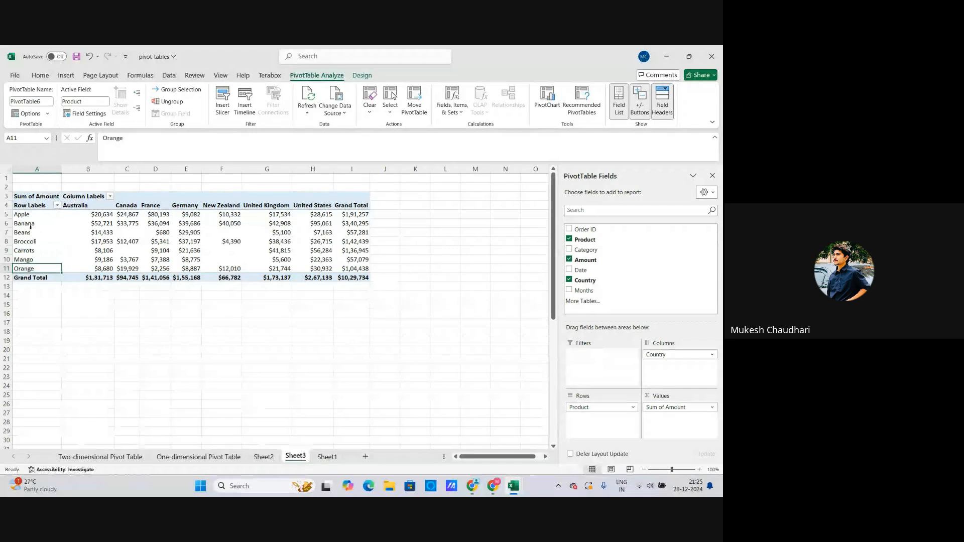
Remove the Country field from the PivotTable's columns and select the Sum of Amount header
left_click(679, 356)
left_click(681, 355)
left_click_drag(680, 354, 658, 290)
mouse_move(76, 247)
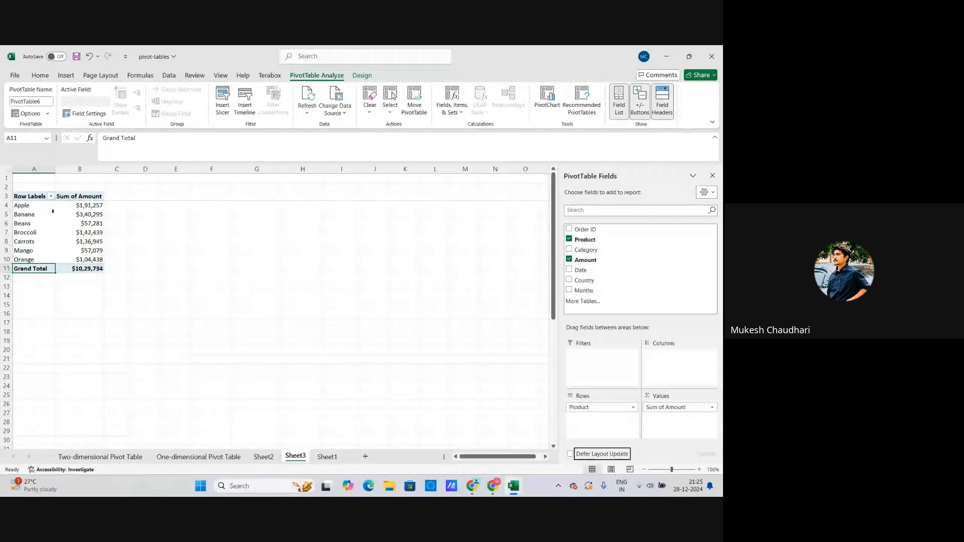
left_click(84, 197)
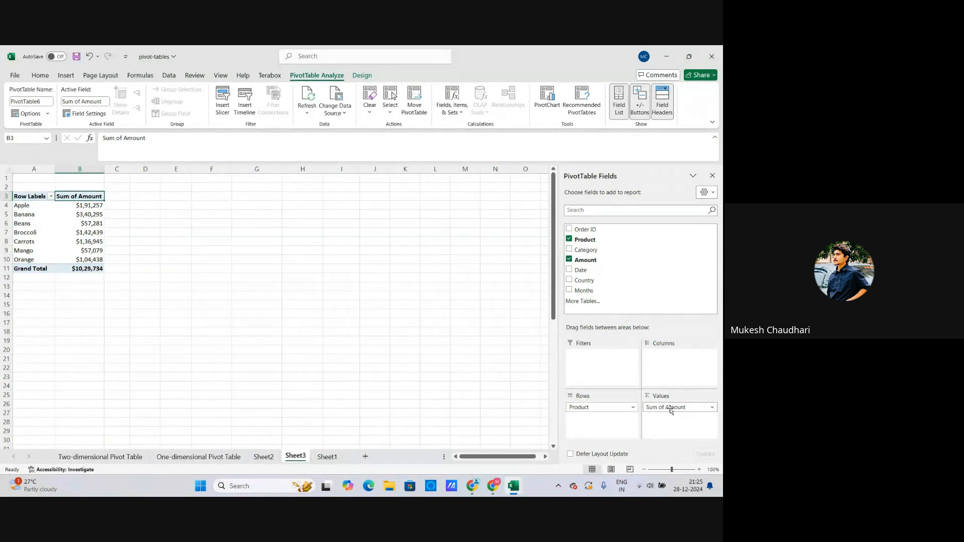
Examine the Sum of Amount values for each product in the PivotTable, from Apple down to Orange
left_click(607, 410)
left_click(614, 429)
key("Down")
key("Down")
key("Down")
key("Down")
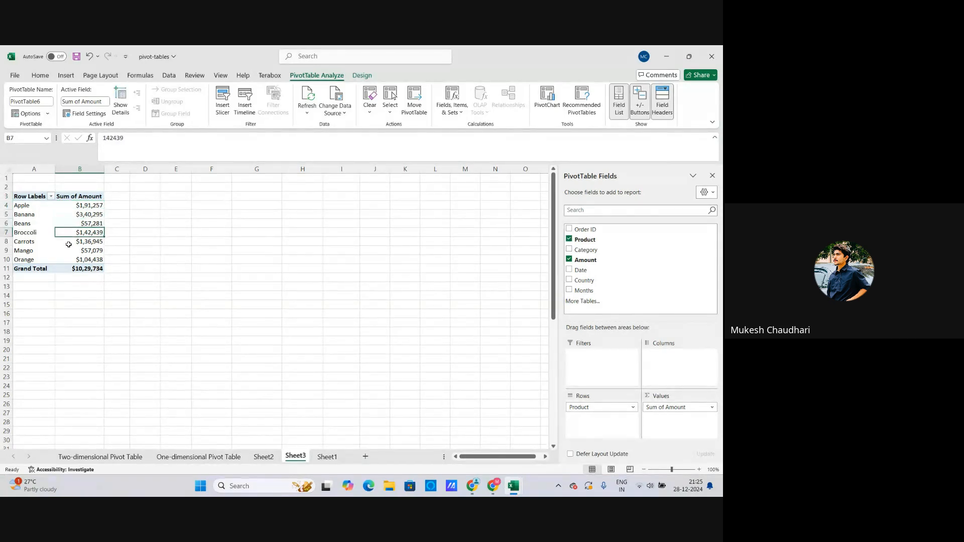
key("Down")
key("Down")
key("Down")
key("Down")
key("Up")
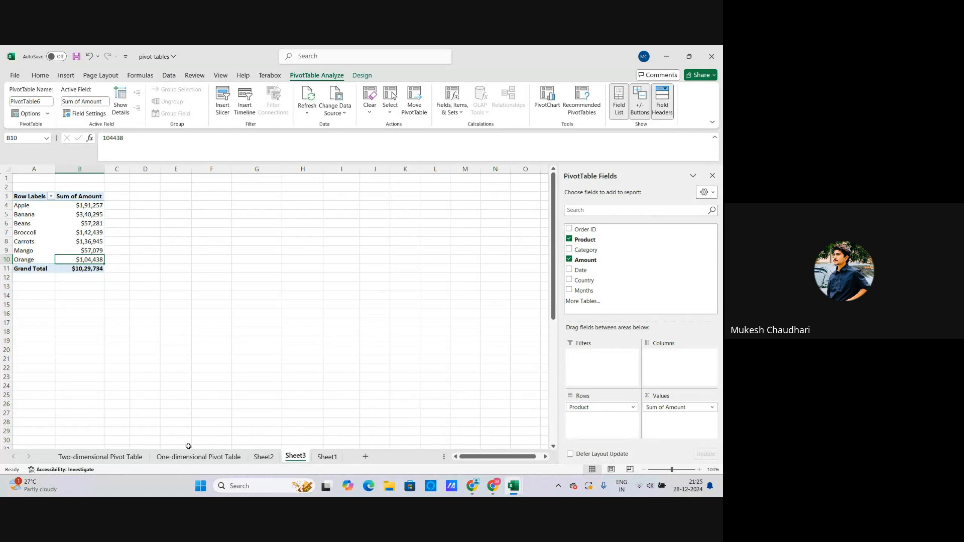
View the source orders on Sheet1 and examine the Apple row and its total in the Sheet3 PivotTable
left_click(327, 457)
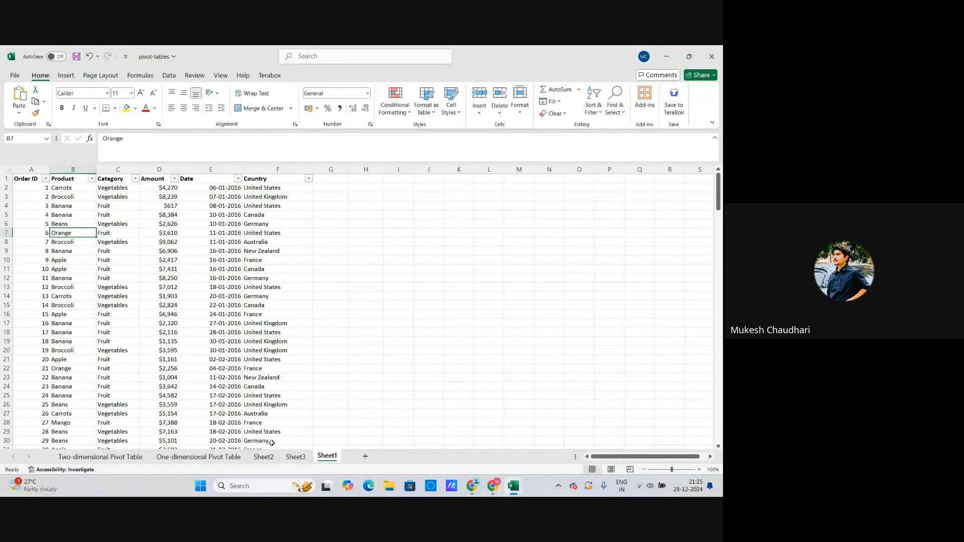
left_click(295, 457)
left_click(78, 207)
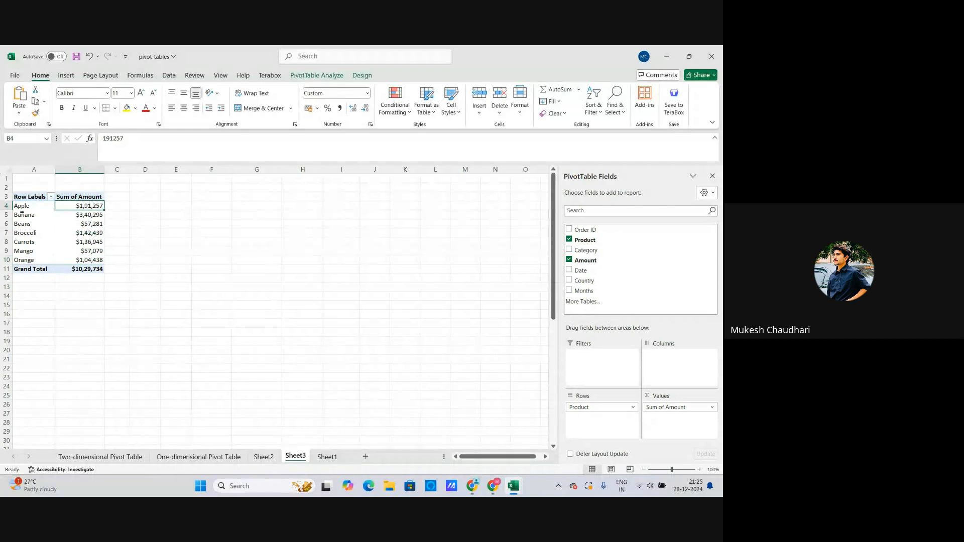
left_click(34, 208)
left_click(82, 206)
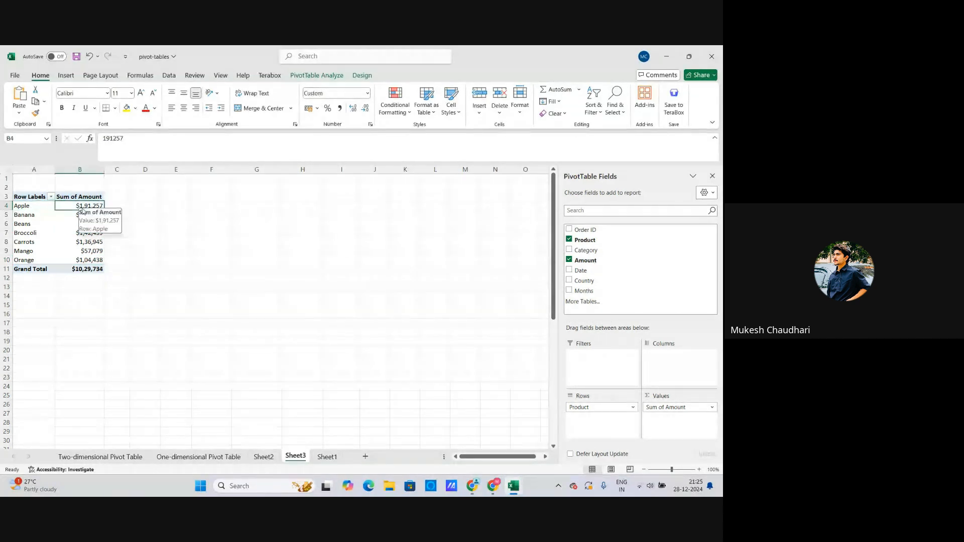
left_click(22, 207)
left_click(175, 232)
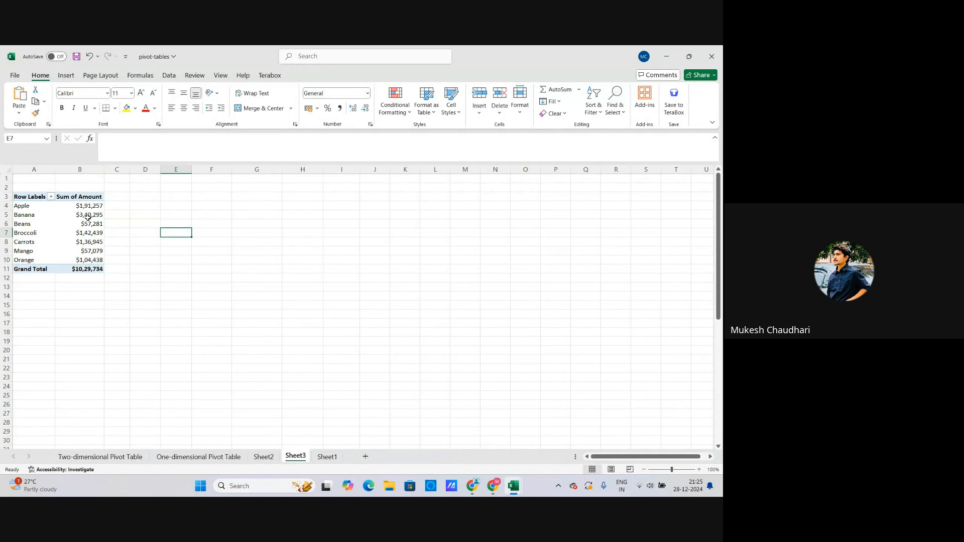
Start a SUMIF formula in cell I6 of Sheet1 with the Product column B:B as its range
left_click(327, 457)
left_click(424, 240)
left_click(403, 224)
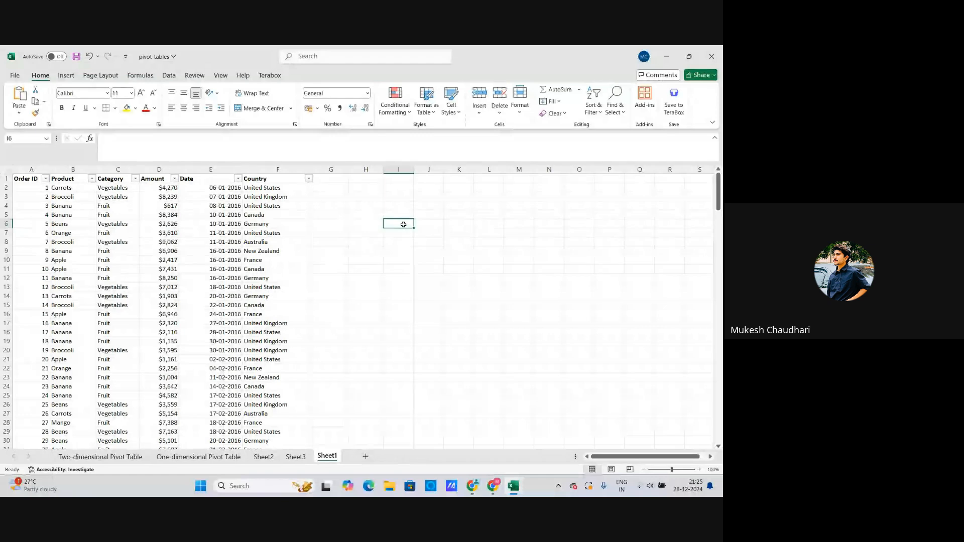
type("=")
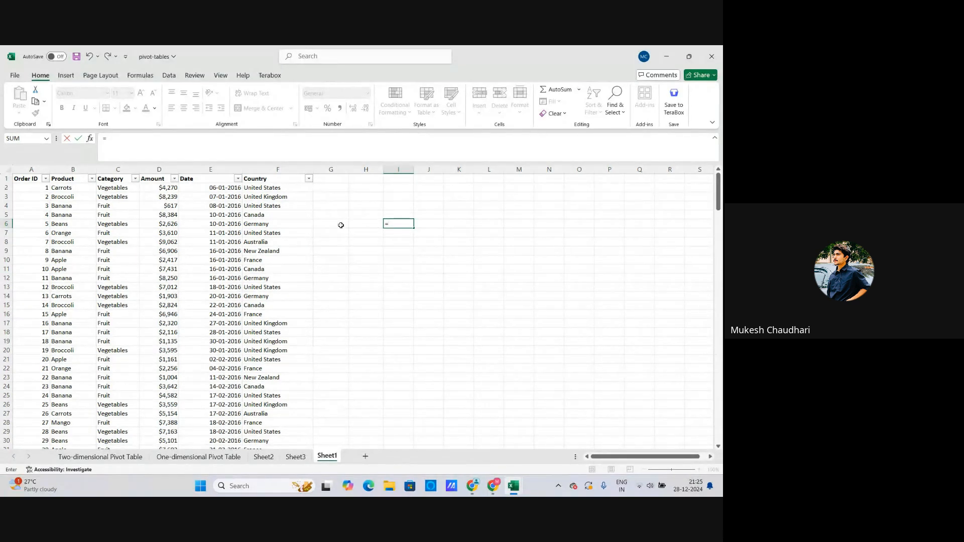
type("su")
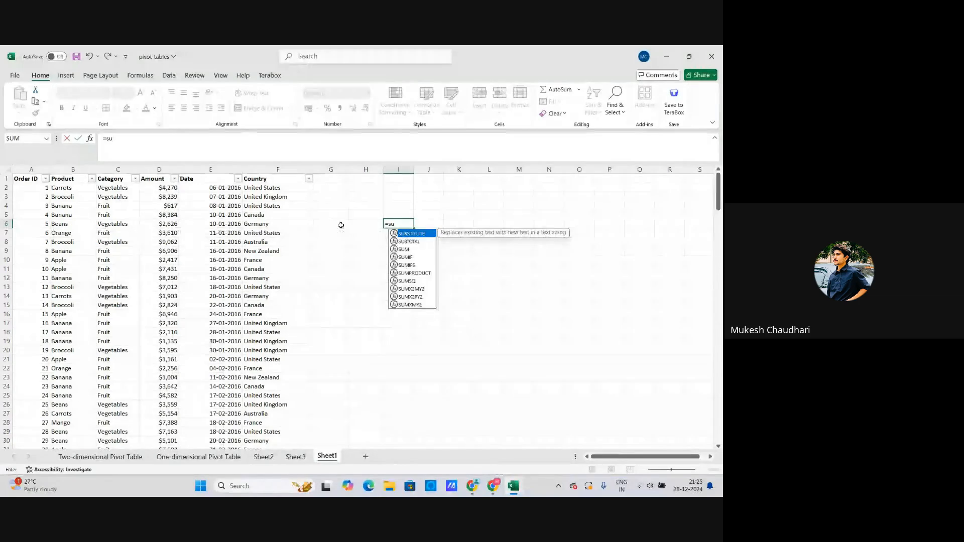
type("m")
double_click(408, 241)
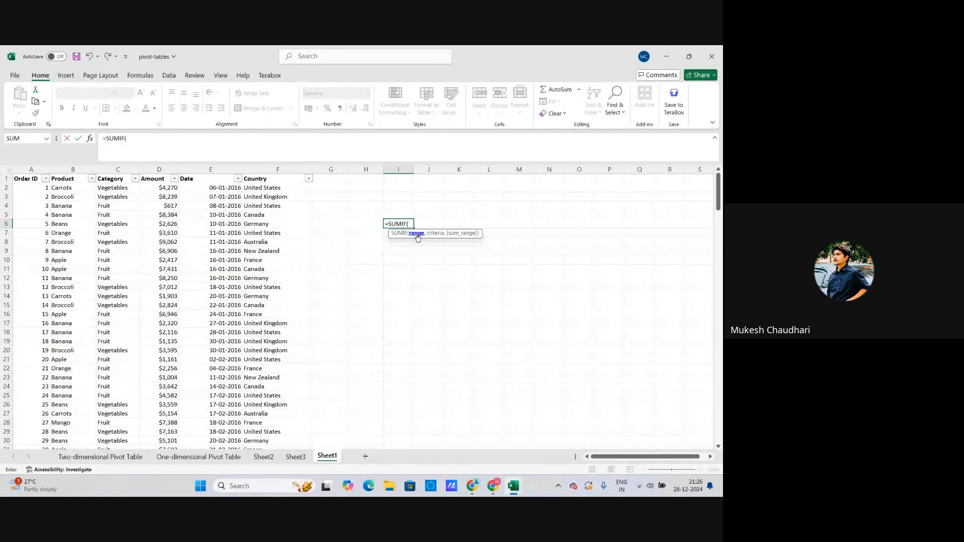
left_click(64, 179)
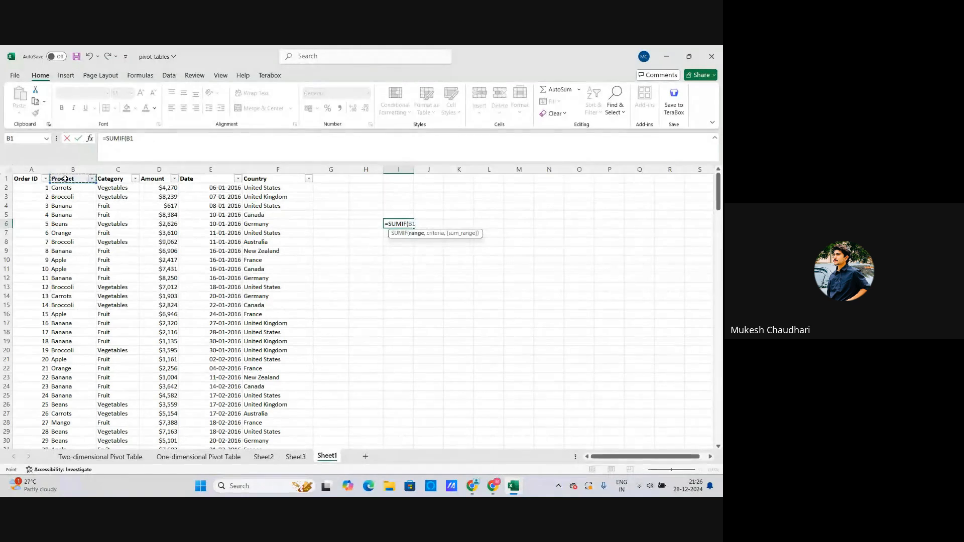
left_click(74, 170)
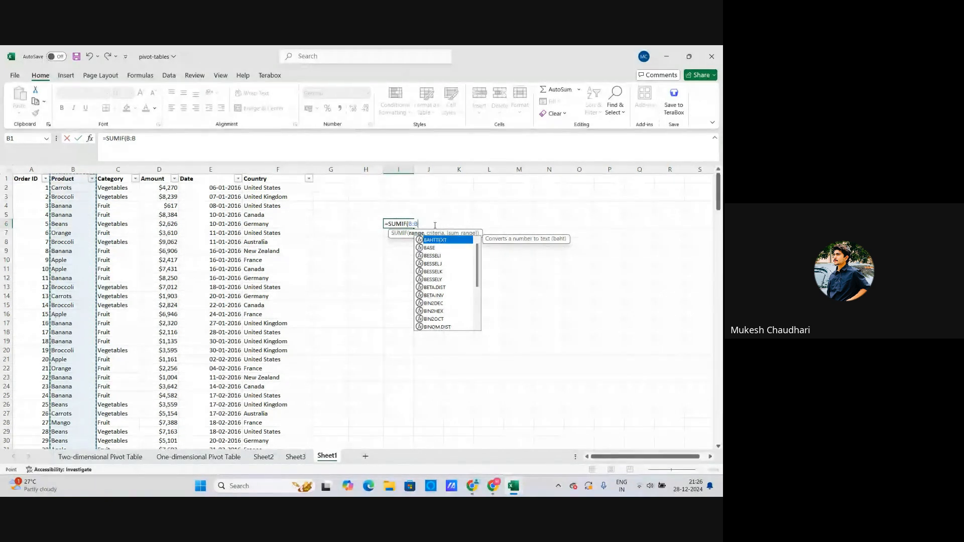
Complete the SUMIF formula with the criterion "Apple" and the Amount column D:D as the sum range
type(",\"Apple")
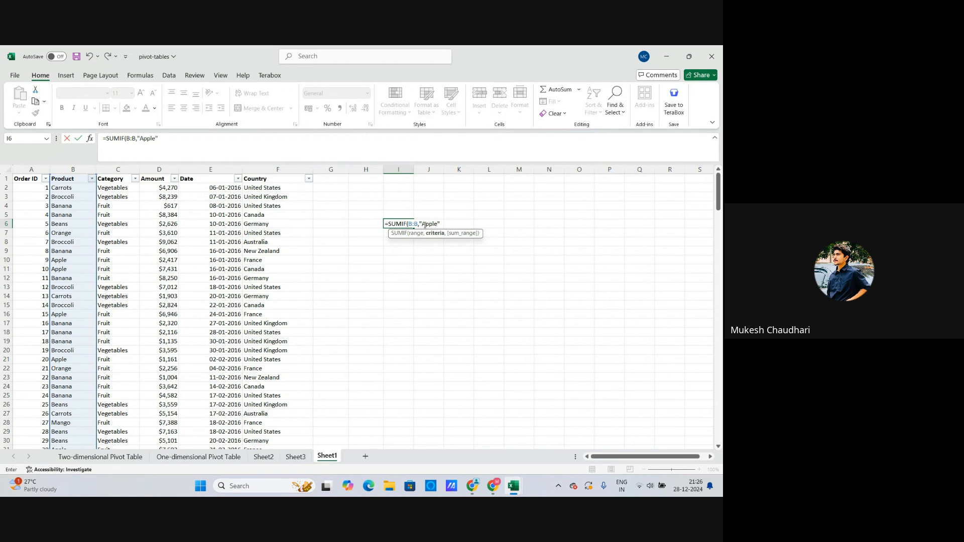
type(",")
left_click(157, 176)
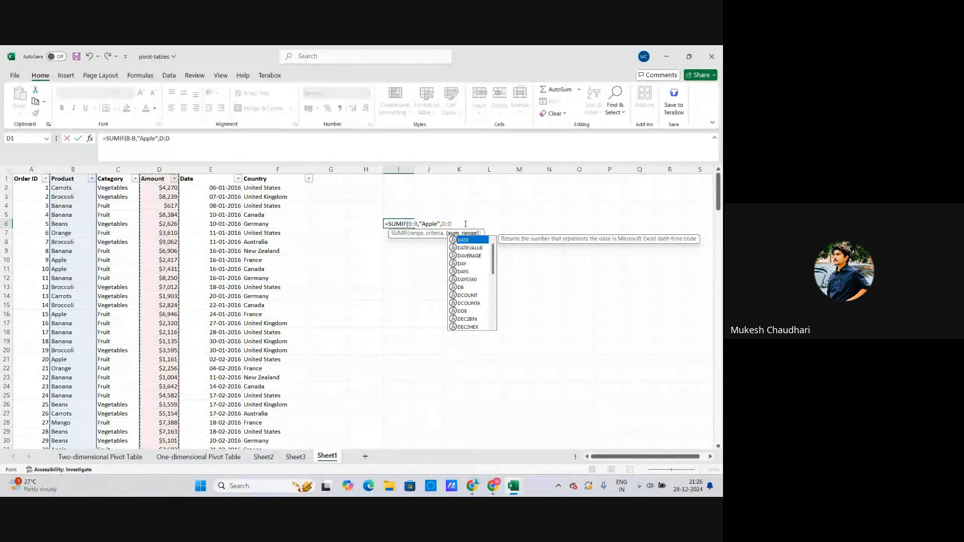
type(")")
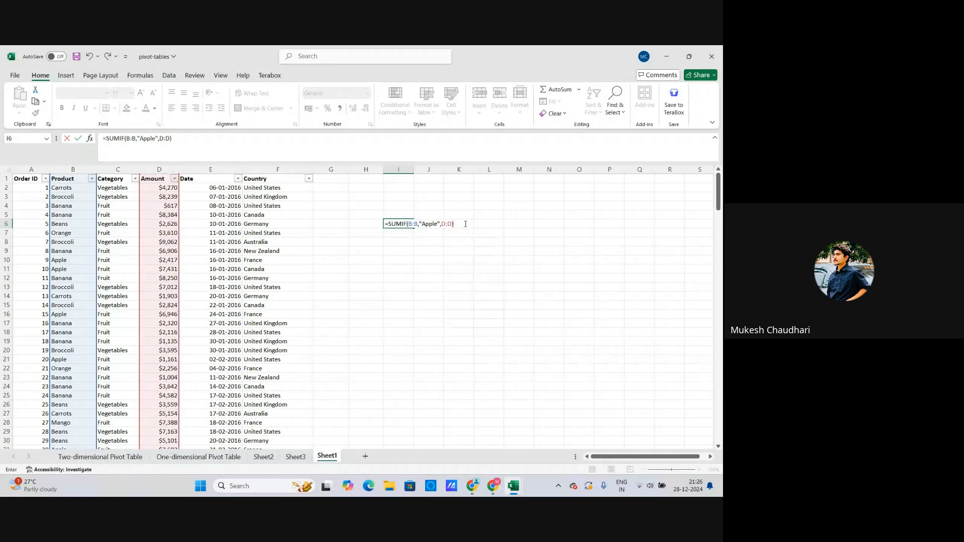
key("Return")
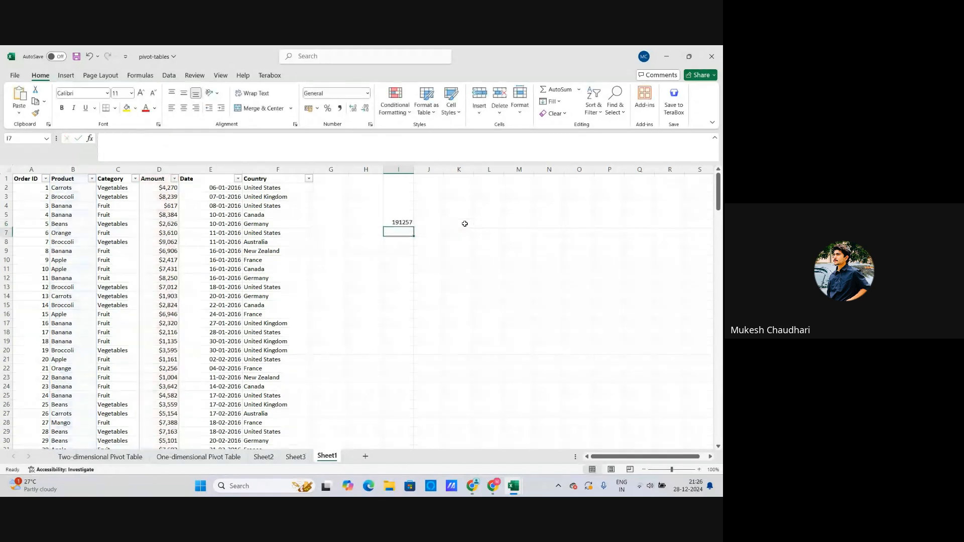
Format the SUMIF result in I6 with the $ English (United States) accounting format
left_click(395, 223)
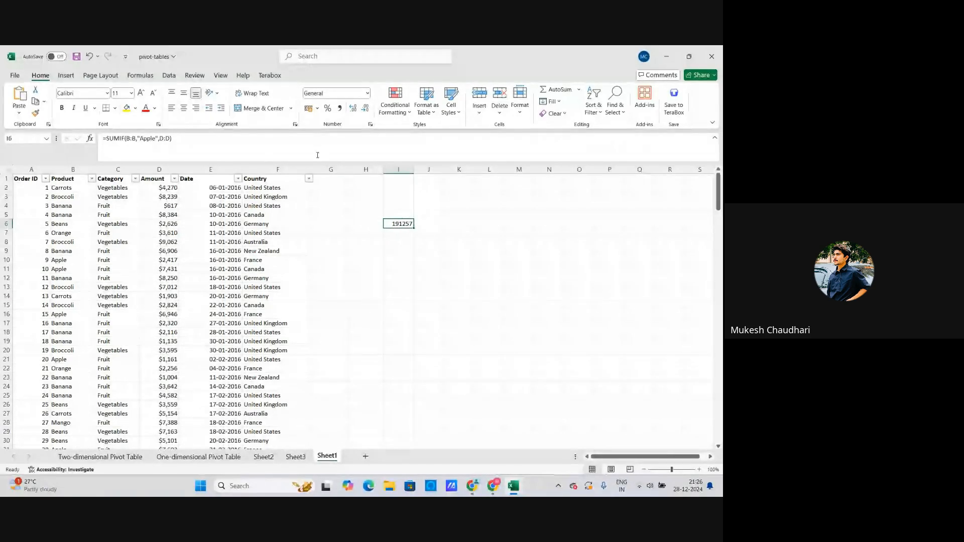
left_click(317, 108)
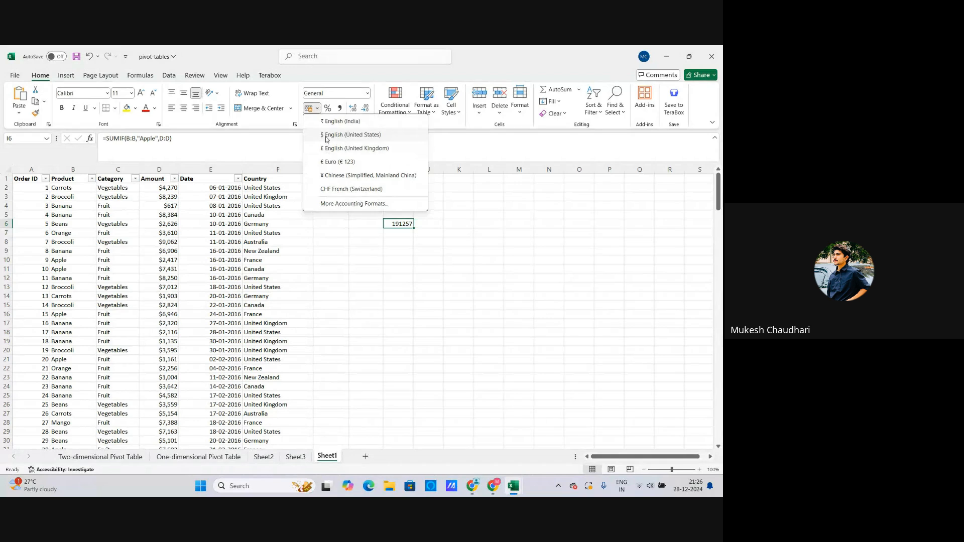
left_click(327, 134)
left_click(465, 287)
left_click(392, 226)
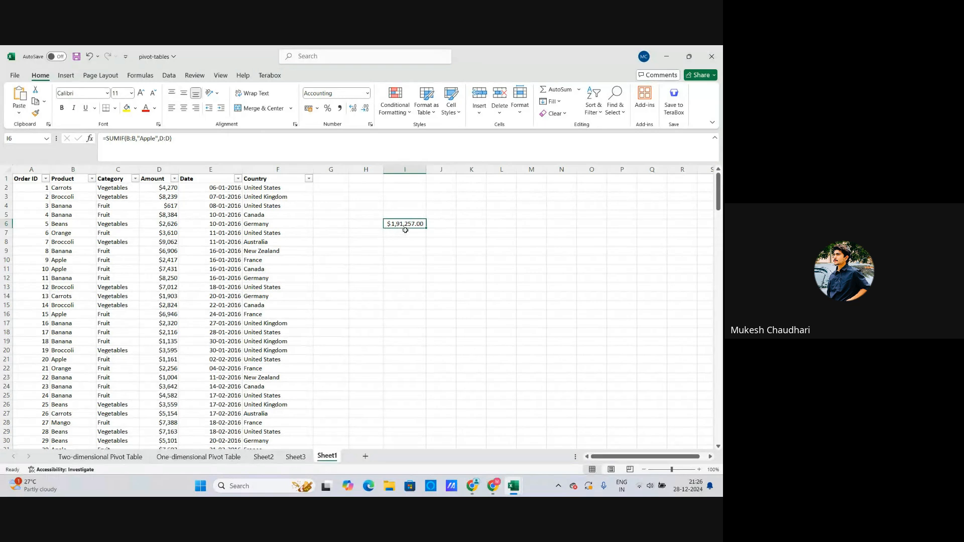
Check Apple's total in the Sheet3 PivotTable against the SUMIF result
left_click(296, 456)
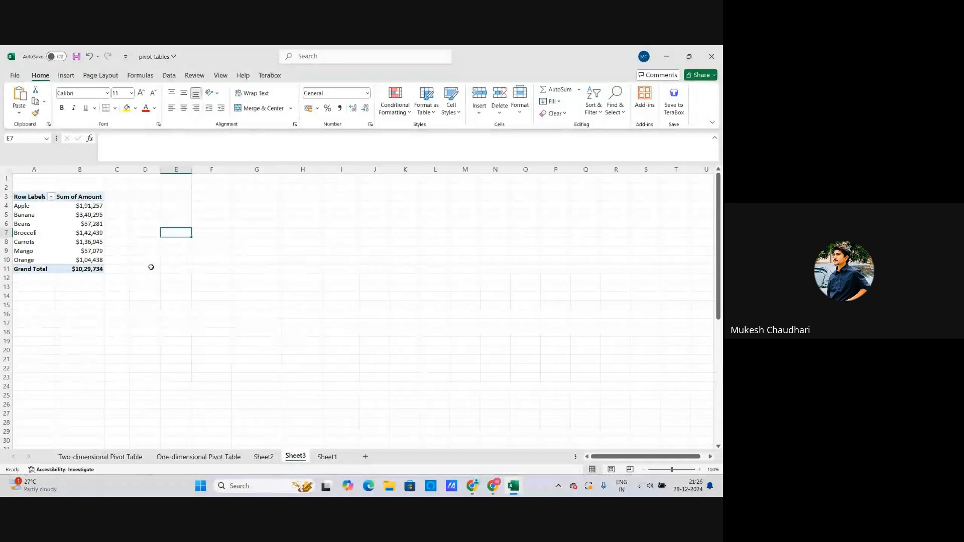
left_click(85, 242)
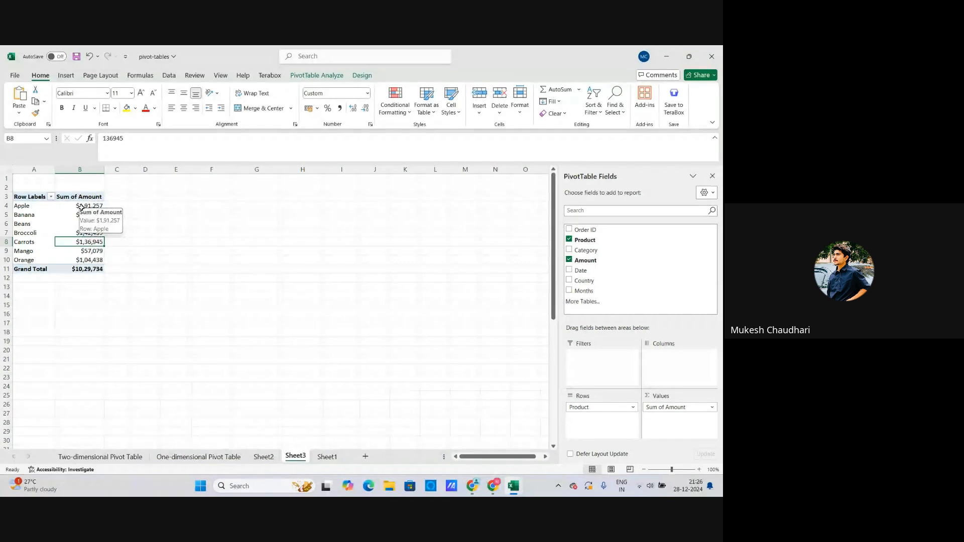
left_click(71, 207)
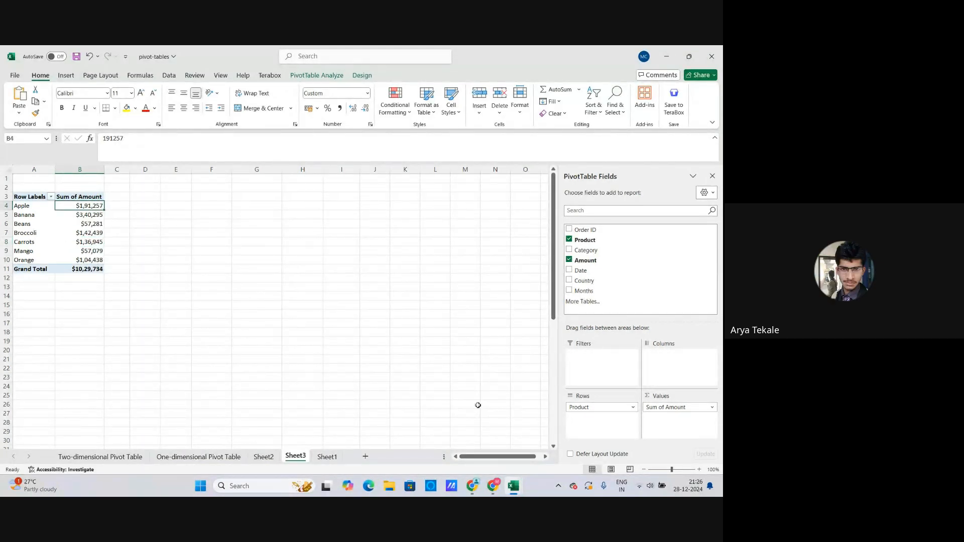
Check the Google Meet call and return to the pivot-tables workbook in Excel
mouse_move(473, 486)
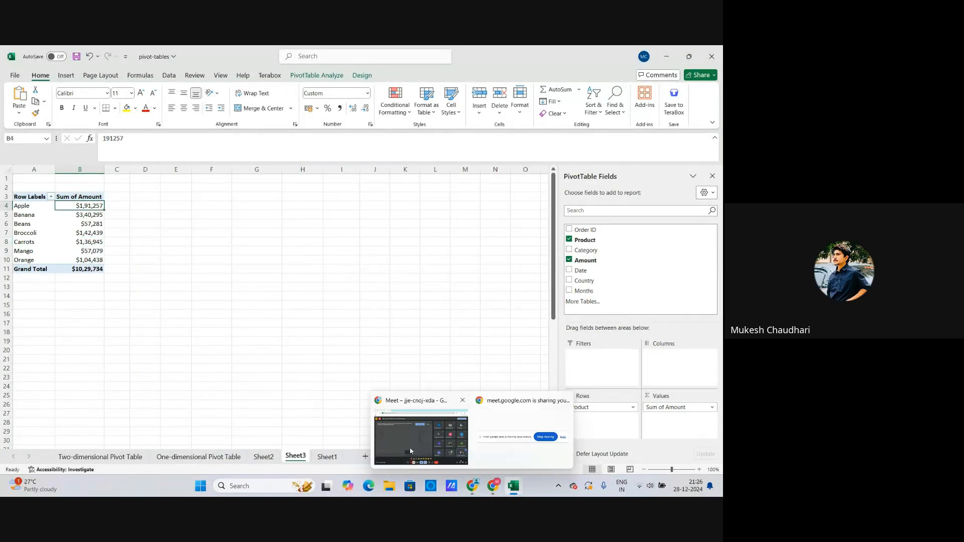
left_click(448, 424)
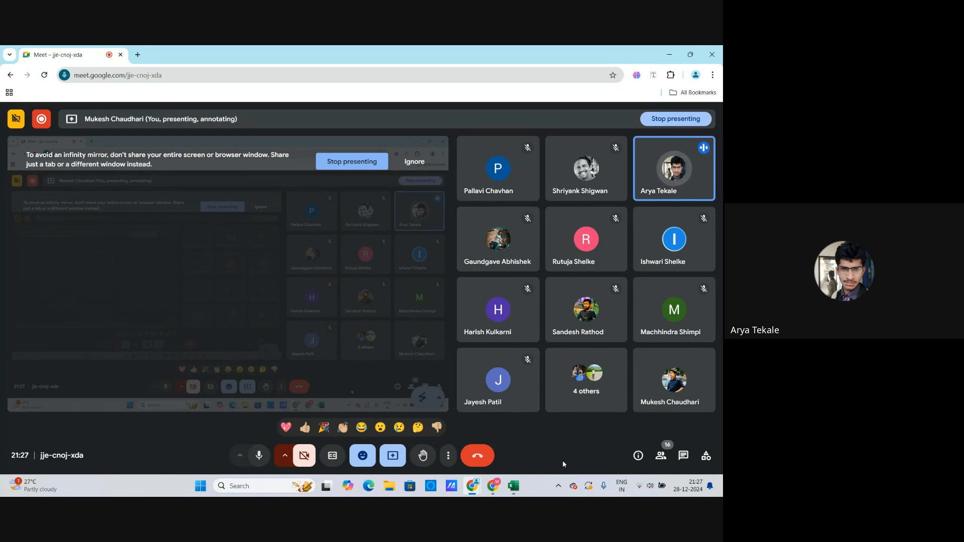
mouse_move(512, 486)
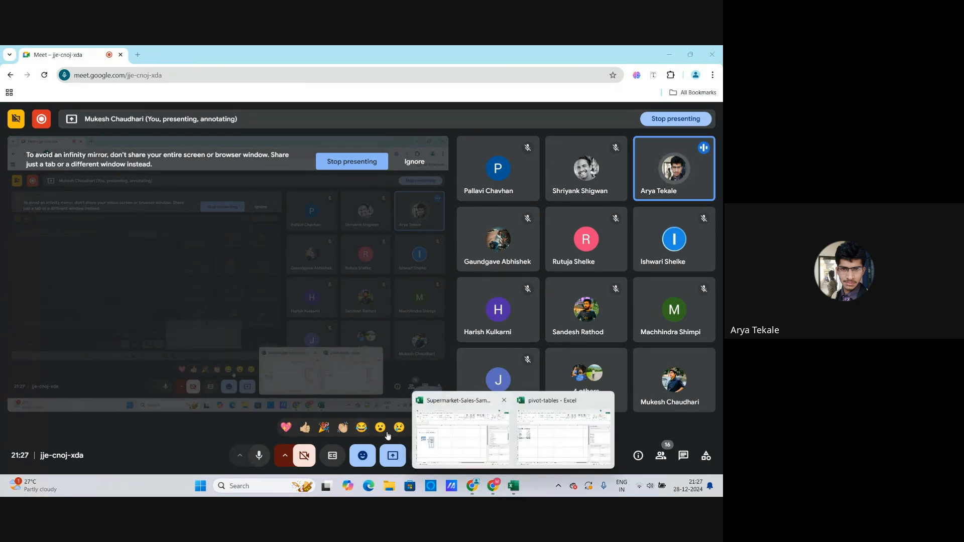
left_click(524, 445)
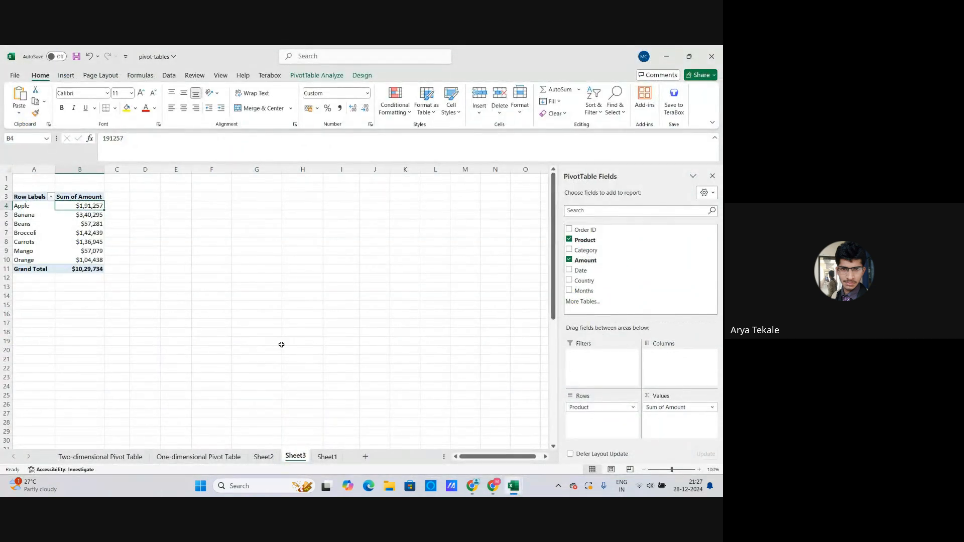
Look through the PivotTable sheets and open the SUMIF formula in cell I6 of Sheet1 to review its arguments
left_click(208, 458)
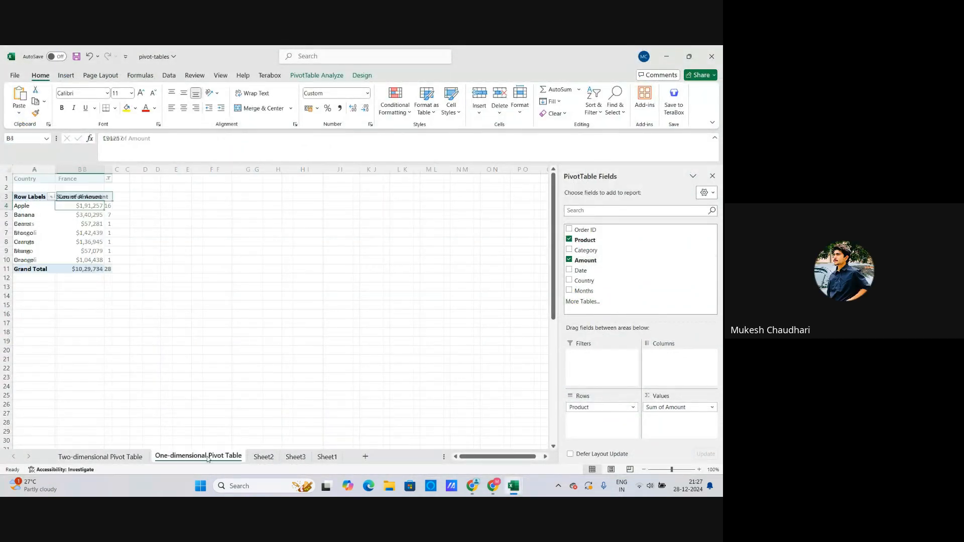
left_click(264, 457)
left_click(299, 458)
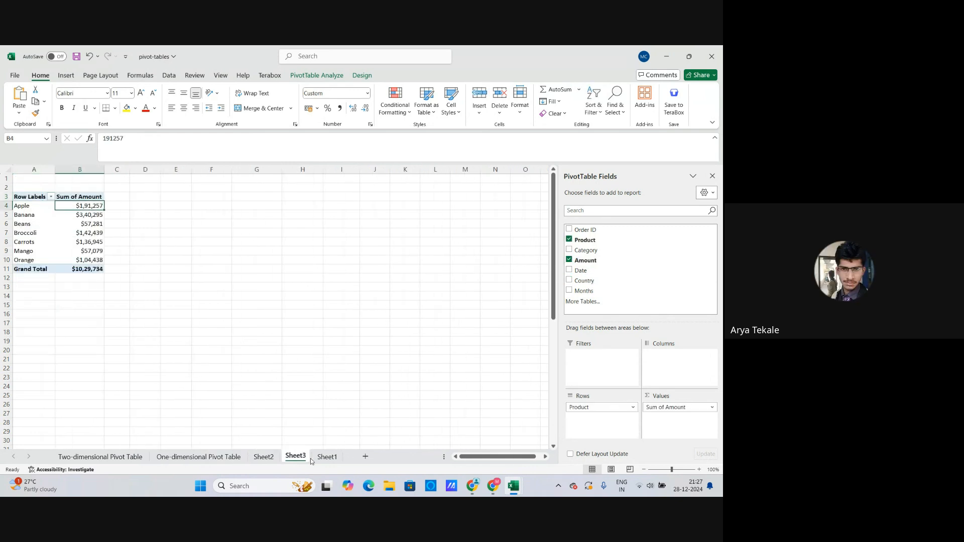
left_click(320, 458)
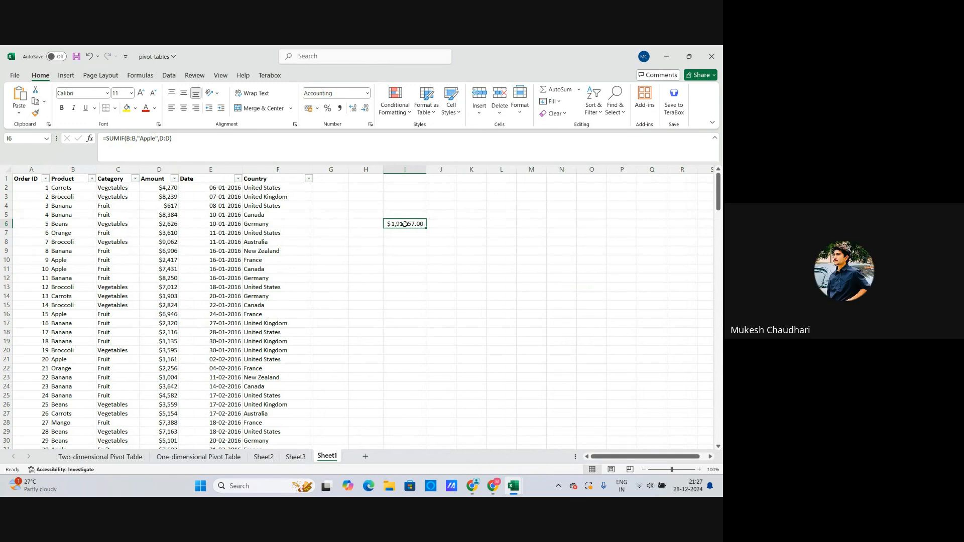
left_click(434, 230)
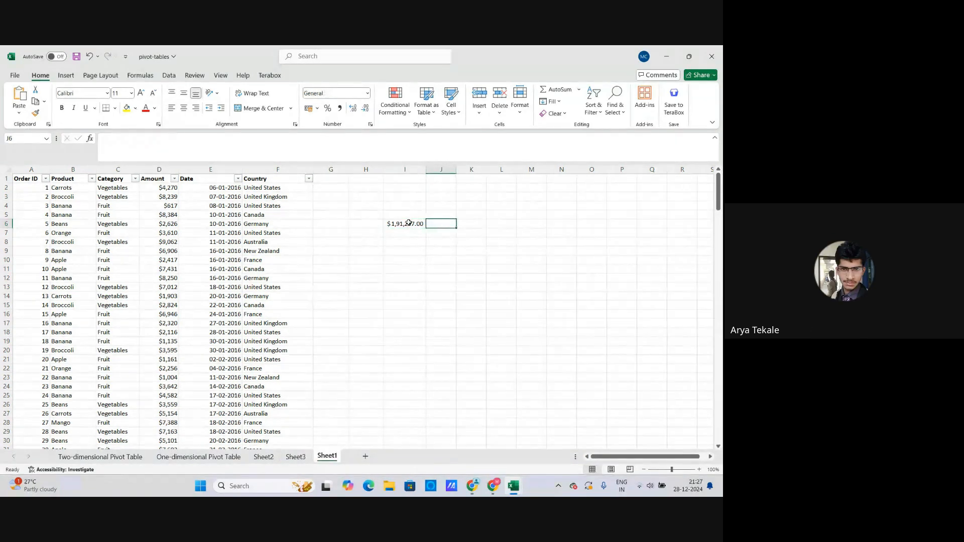
left_click(394, 231)
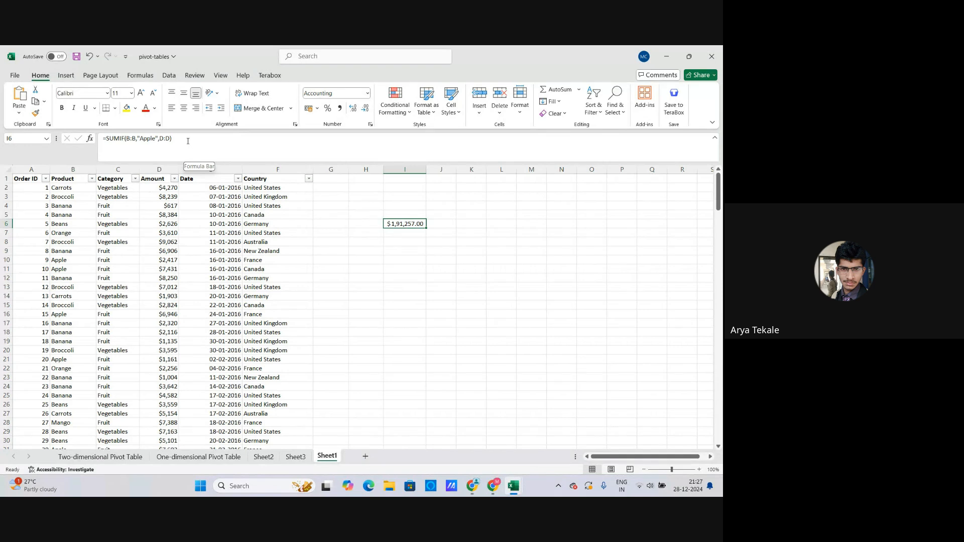
left_click(119, 139)
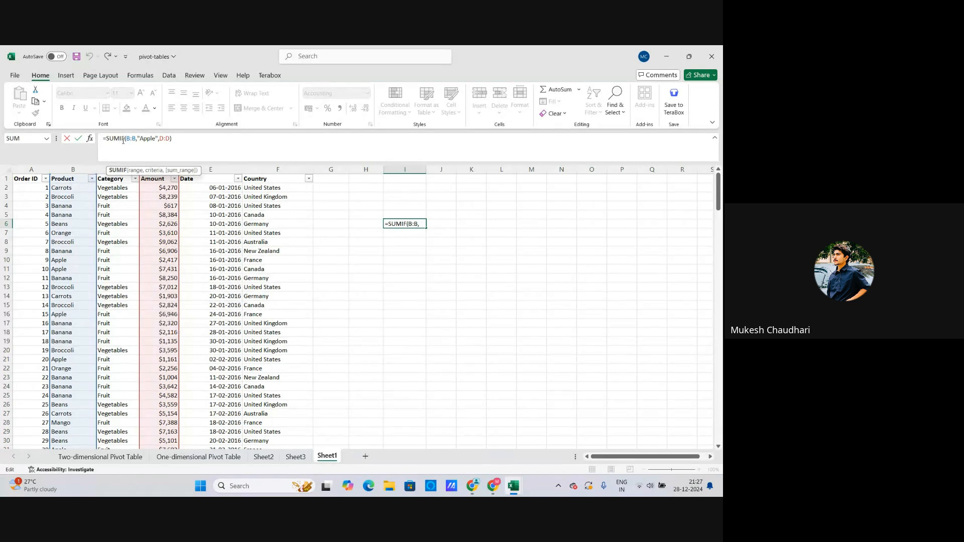
Switch to the Google Meet call to check on participants, and return to the pivot-tables workbook in Excel
left_click(479, 484)
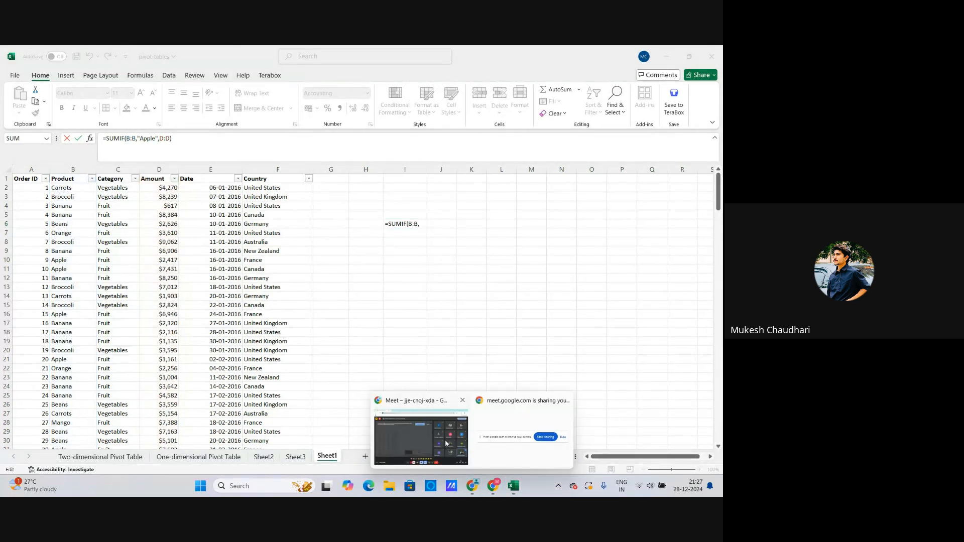
left_click(447, 445)
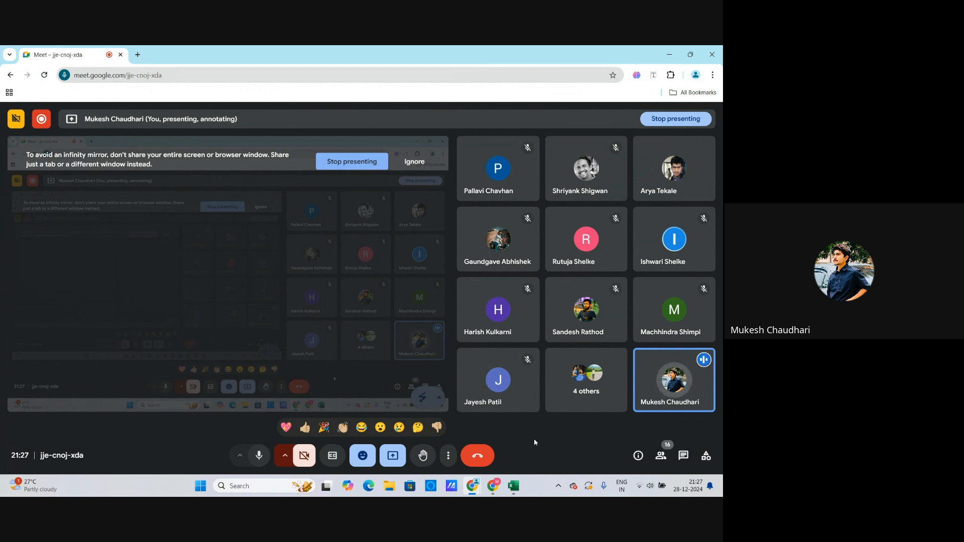
mouse_move(513, 487)
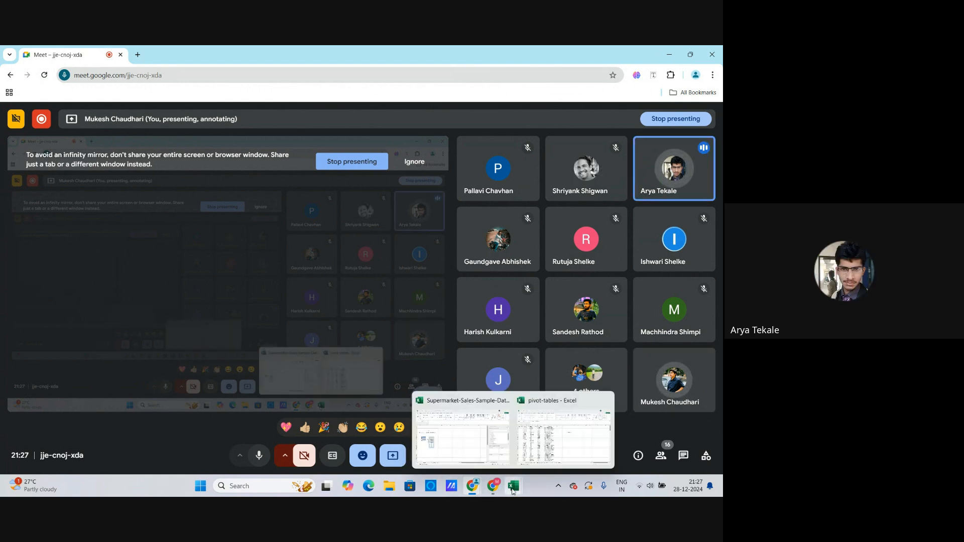
mouse_move(555, 449)
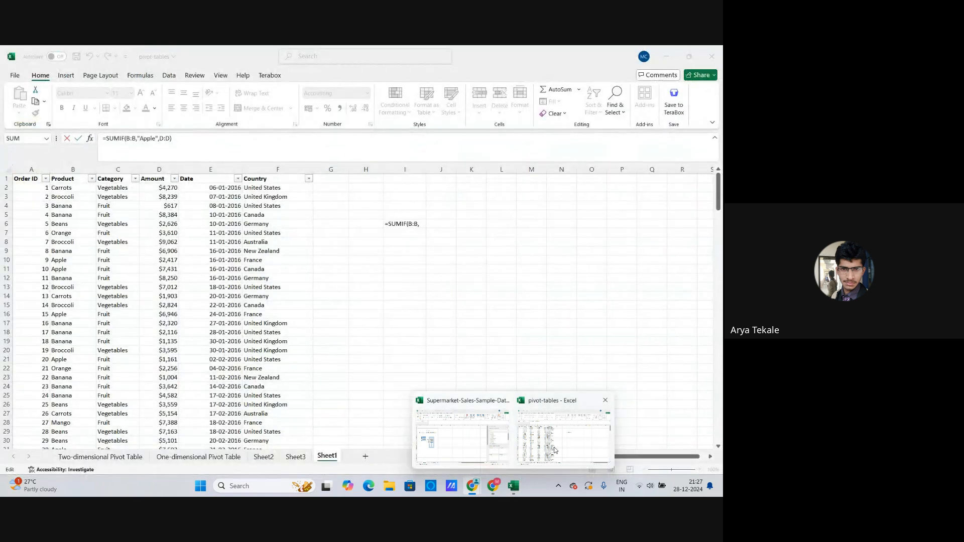
left_click(555, 450)
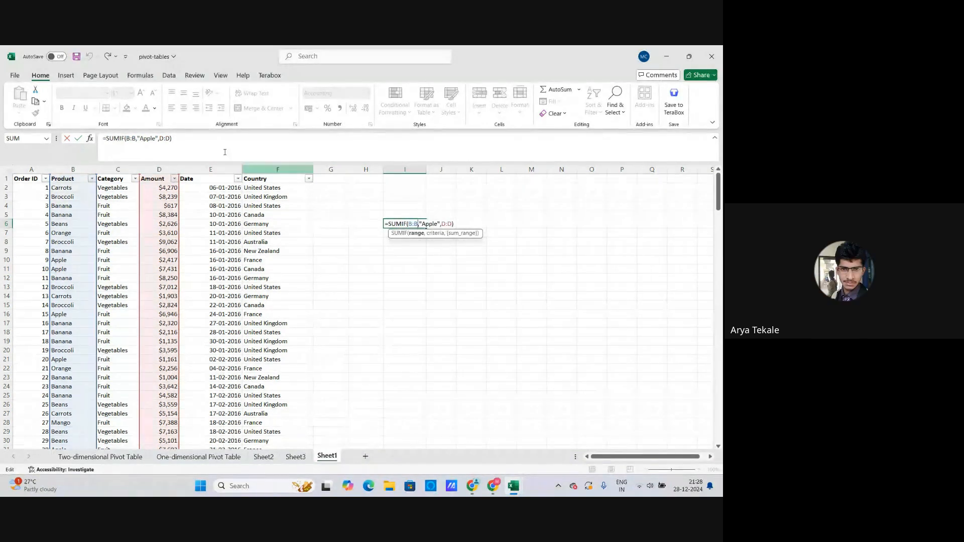
Review the arguments of the SUMIF formula in I6 of Sheet1, commit it and reselect the cell
left_click(196, 142)
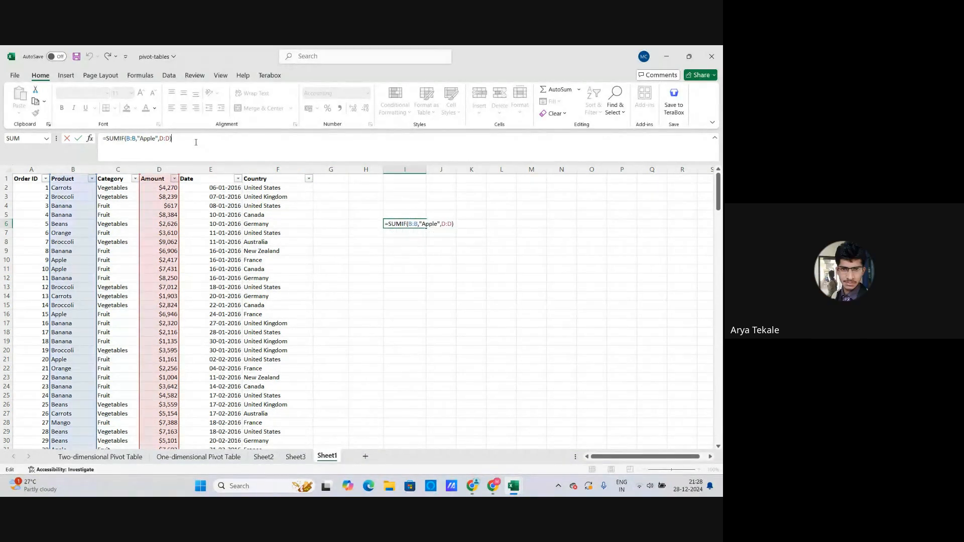
left_click(112, 138)
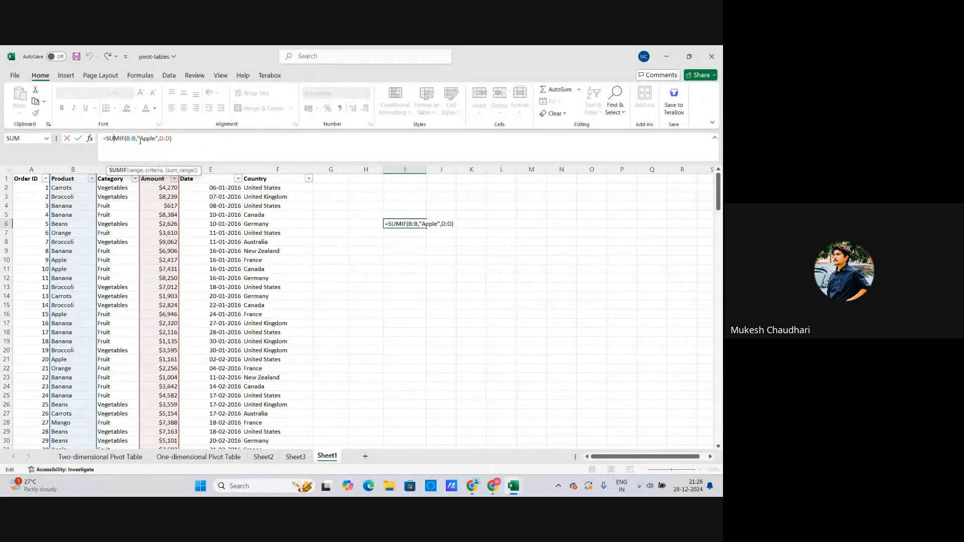
left_click(140, 140)
left_click(184, 140)
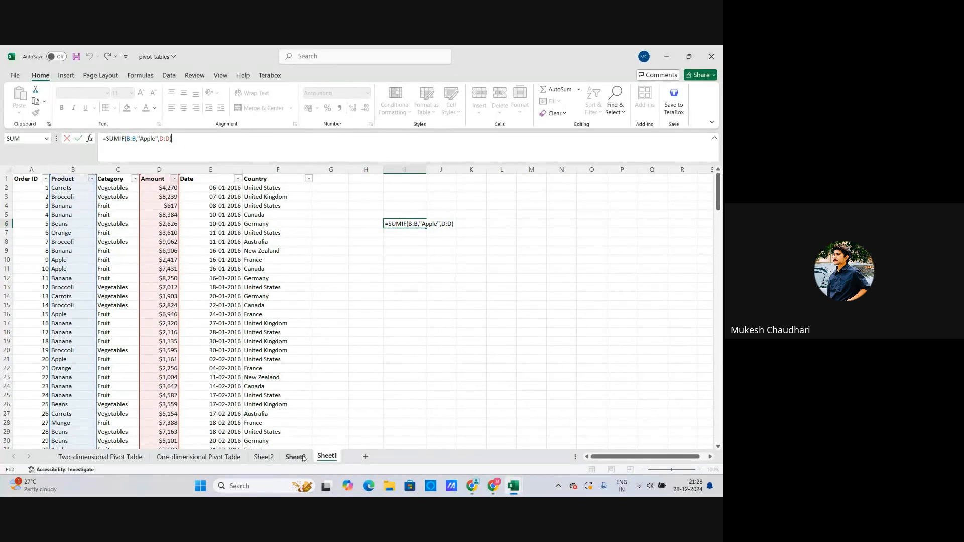
left_click(456, 226)
key("Return")
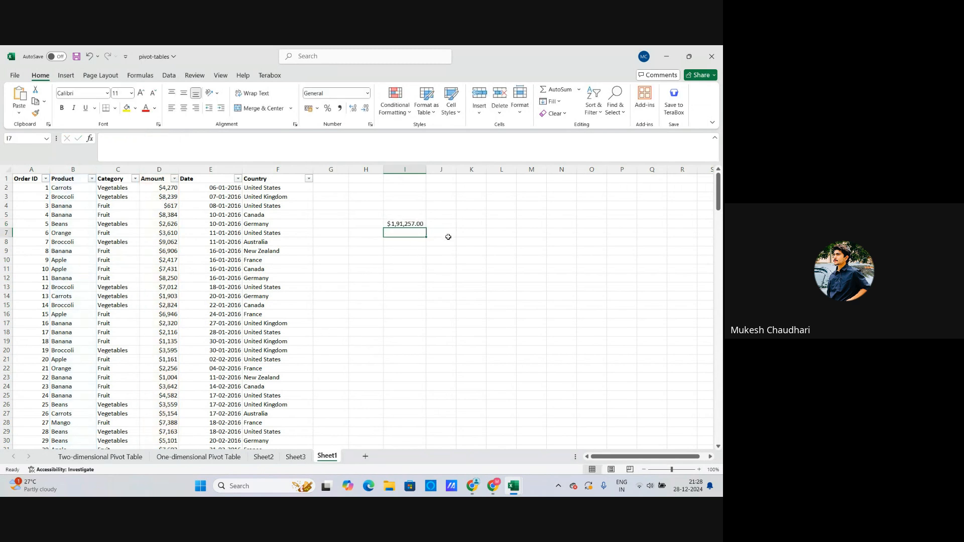
left_click(408, 224)
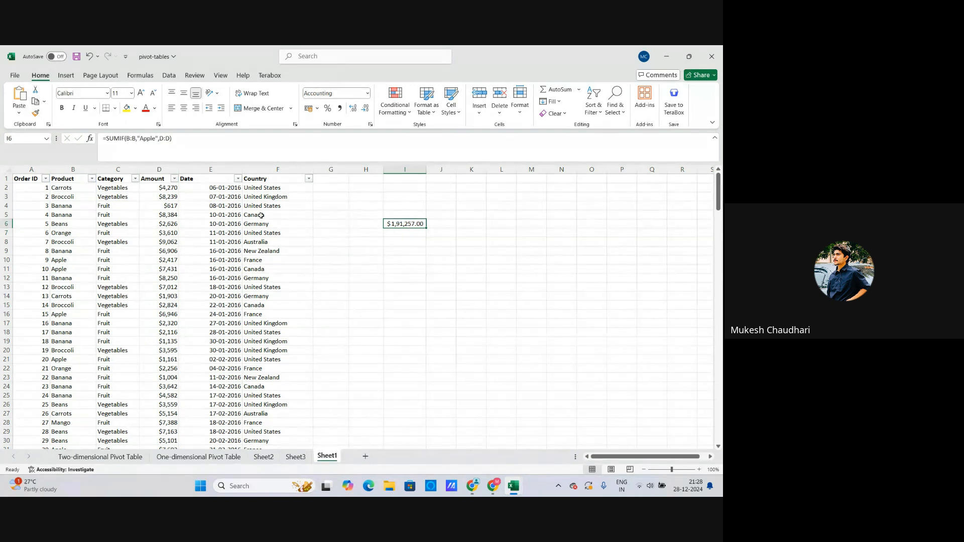
Go through the product totals in the Sheet3 PivotTable, from Apple and Banana down to Mango
left_click(295, 457)
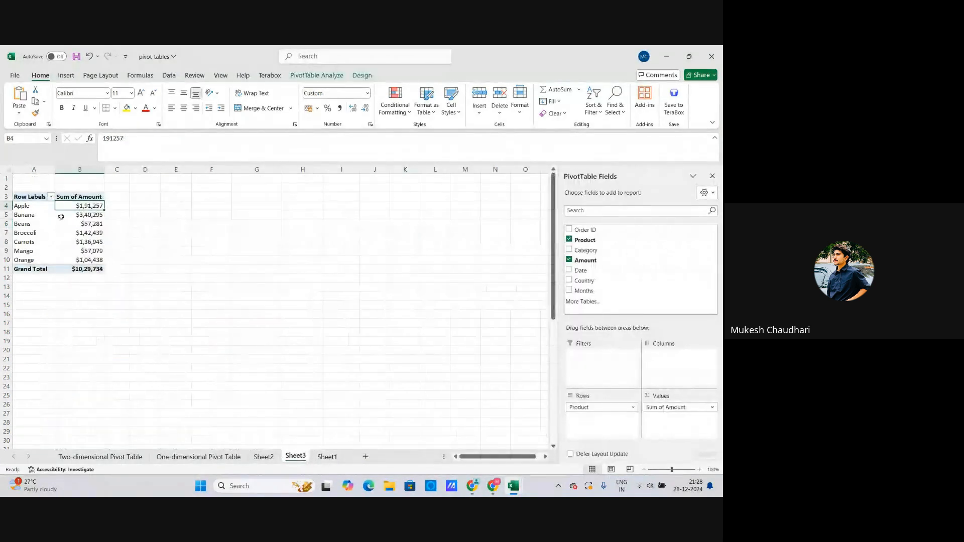
left_click(191, 234)
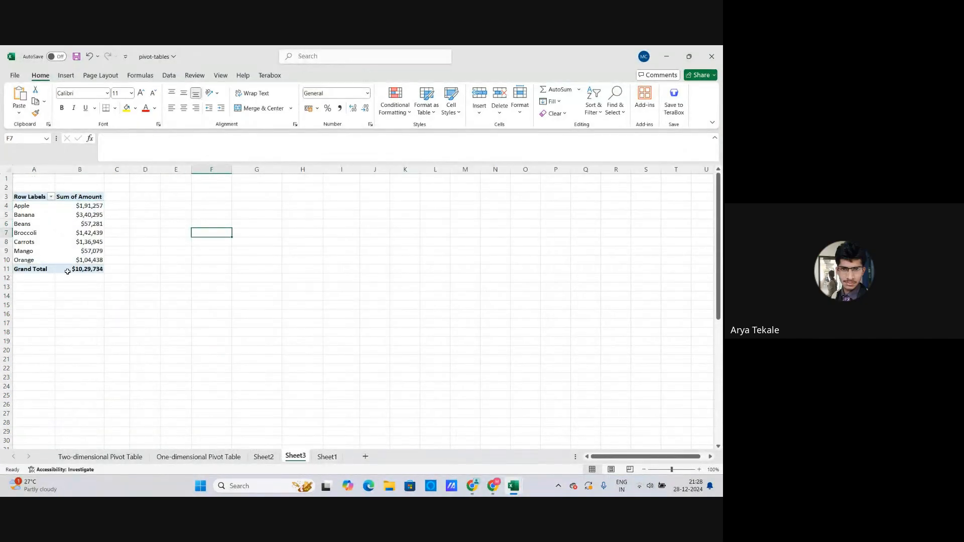
left_click_drag(23, 215, 72, 216)
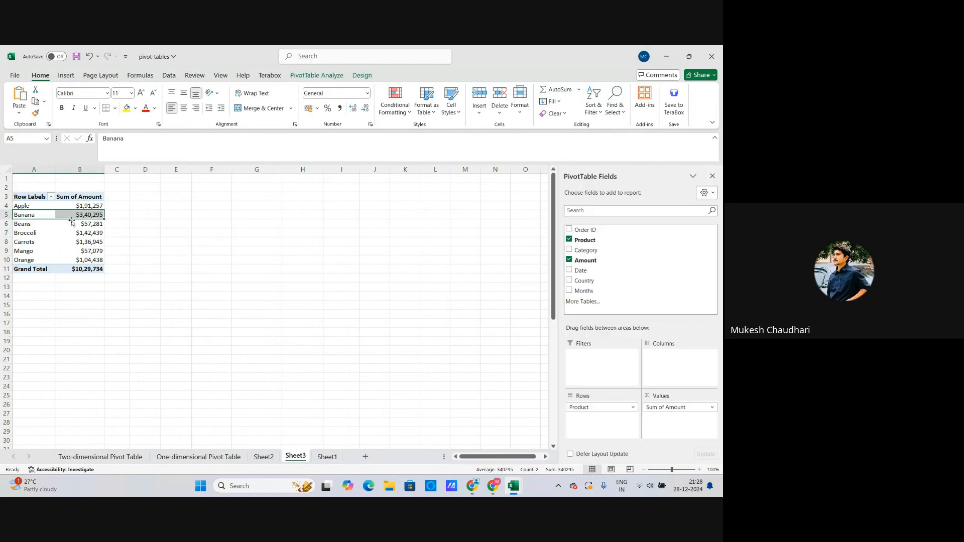
left_click(108, 219)
left_click(81, 216)
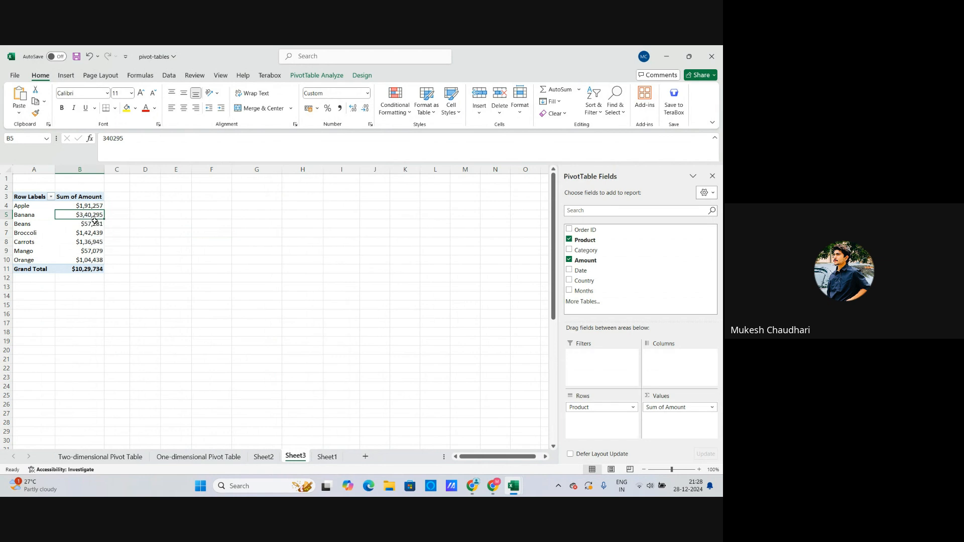
left_click(89, 225)
left_click(86, 240)
left_click(89, 252)
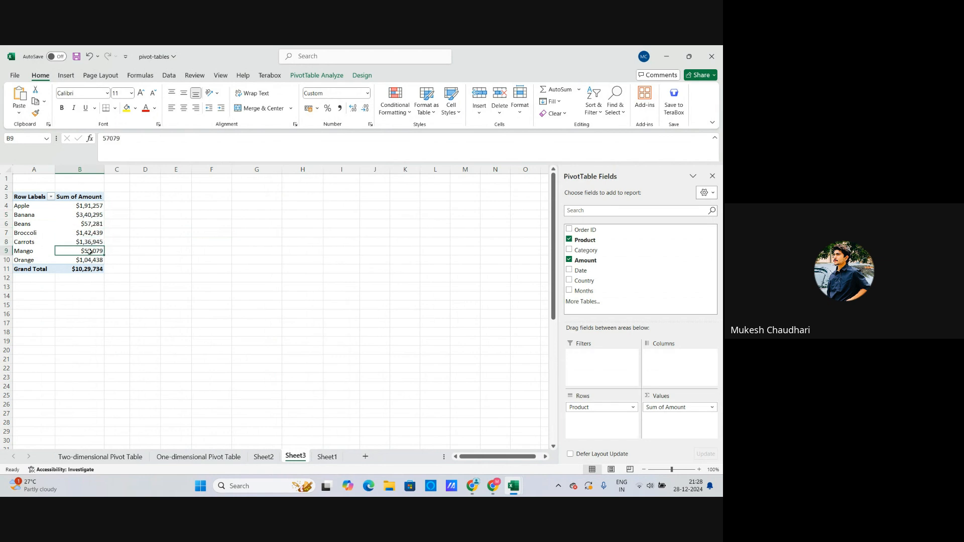
left_click(83, 224)
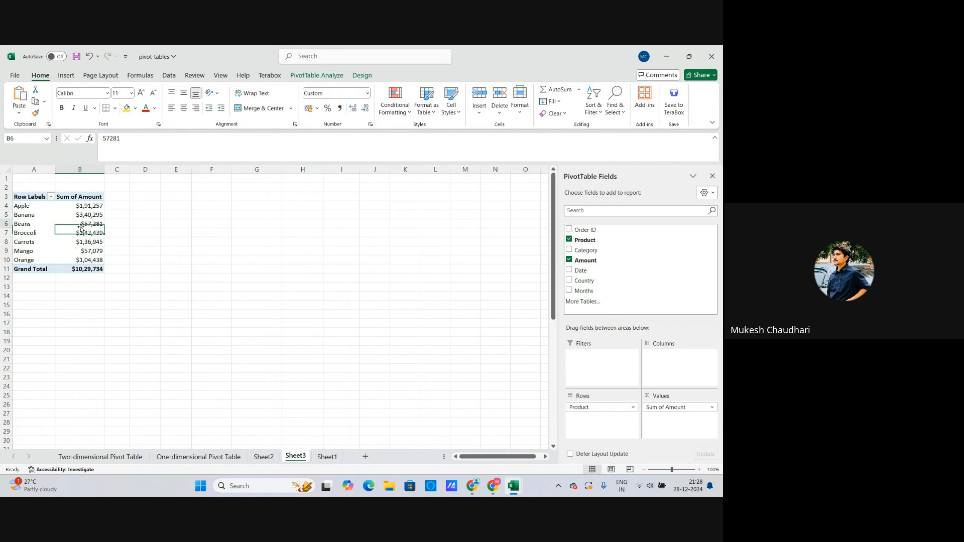
left_click(85, 243)
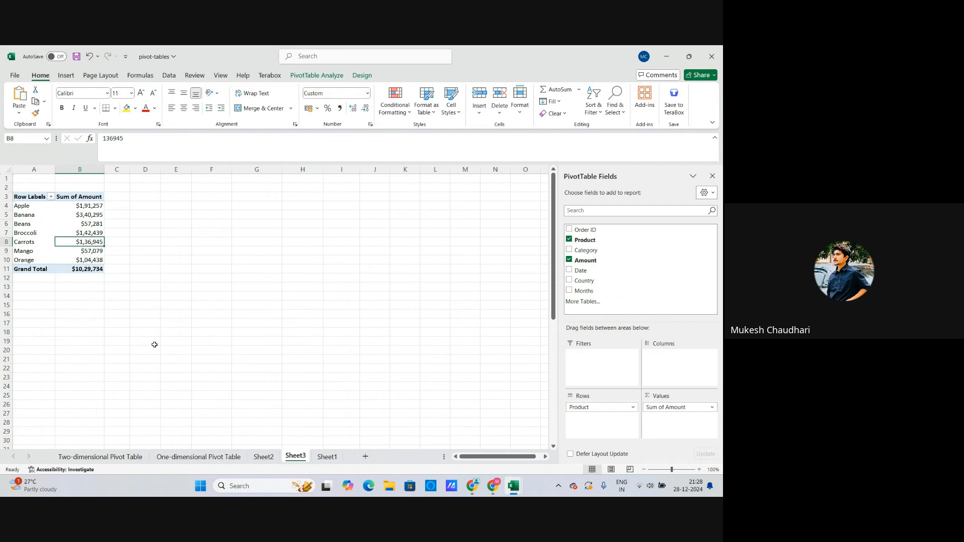
View the one-dimensional and two-dimensional PivotTable sheets with the existing chart, and return to Sheet3
left_click(173, 457)
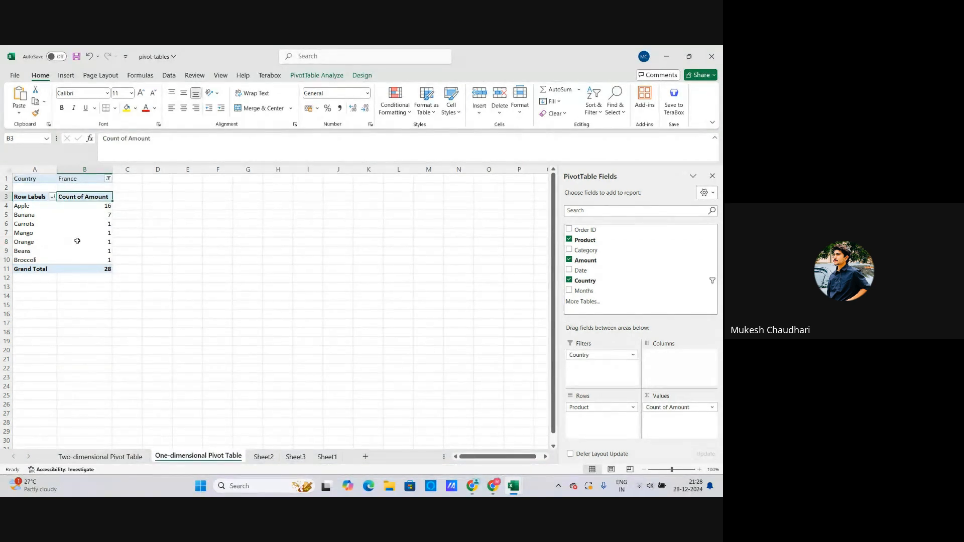
left_click(101, 457)
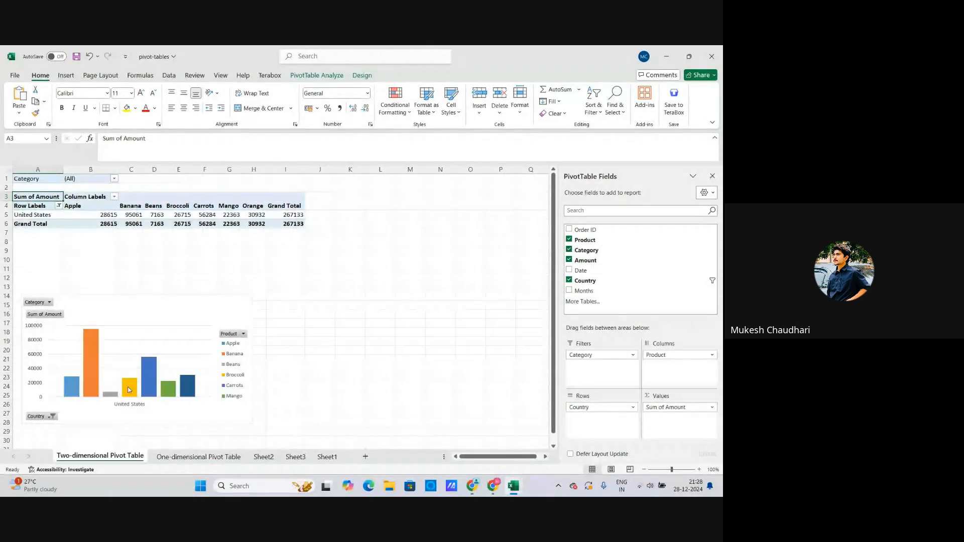
left_click(295, 457)
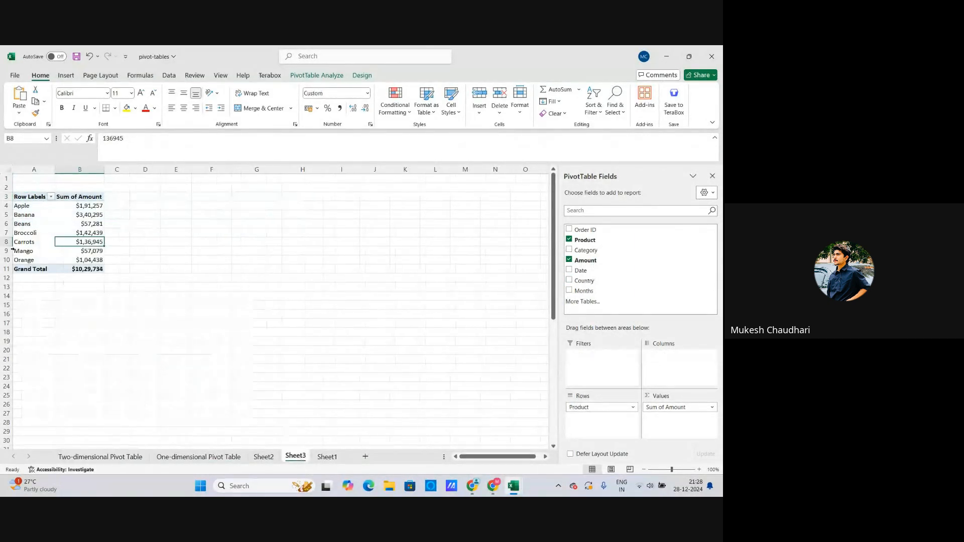
Insert a 2-D stacked column PivotChart from the Sheet3 PivotTable of amounts by product
left_click(66, 76)
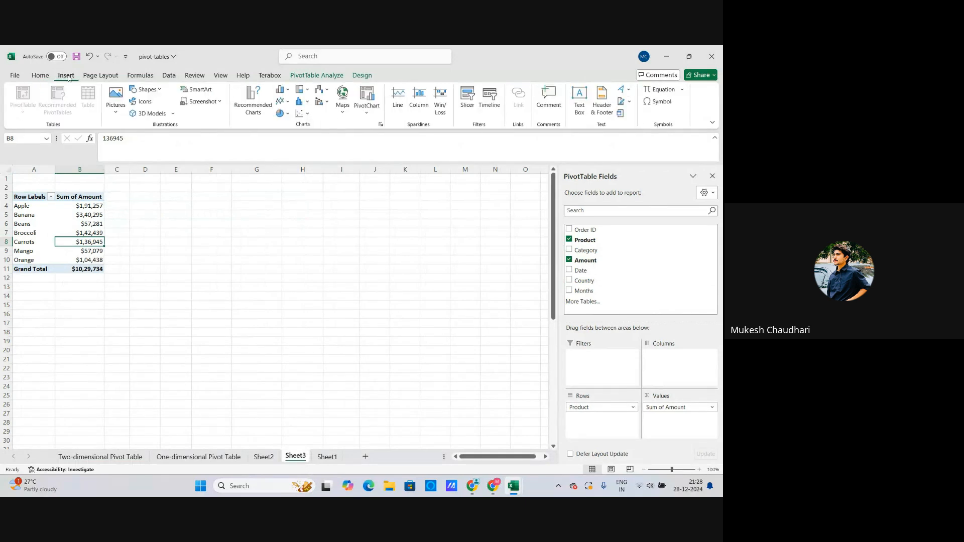
left_click(285, 90)
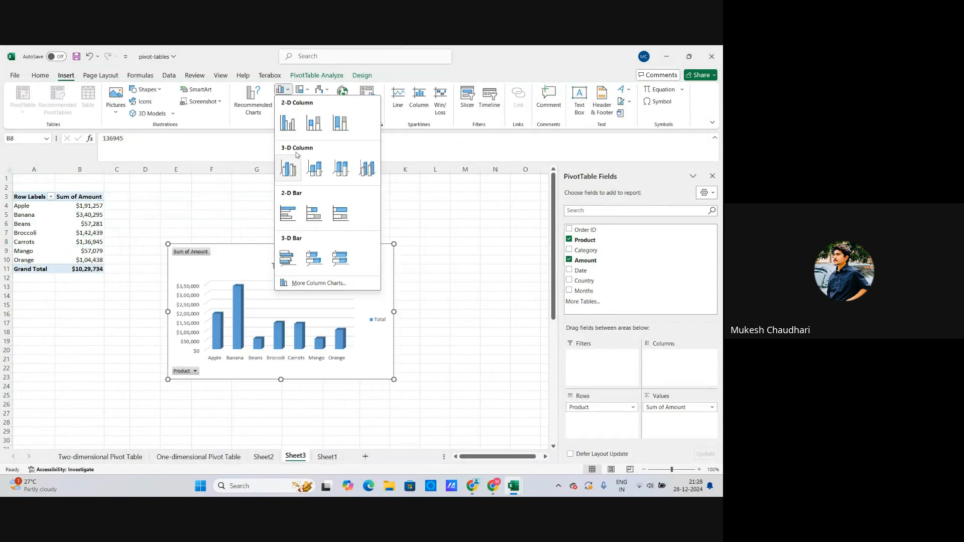
left_click(312, 125)
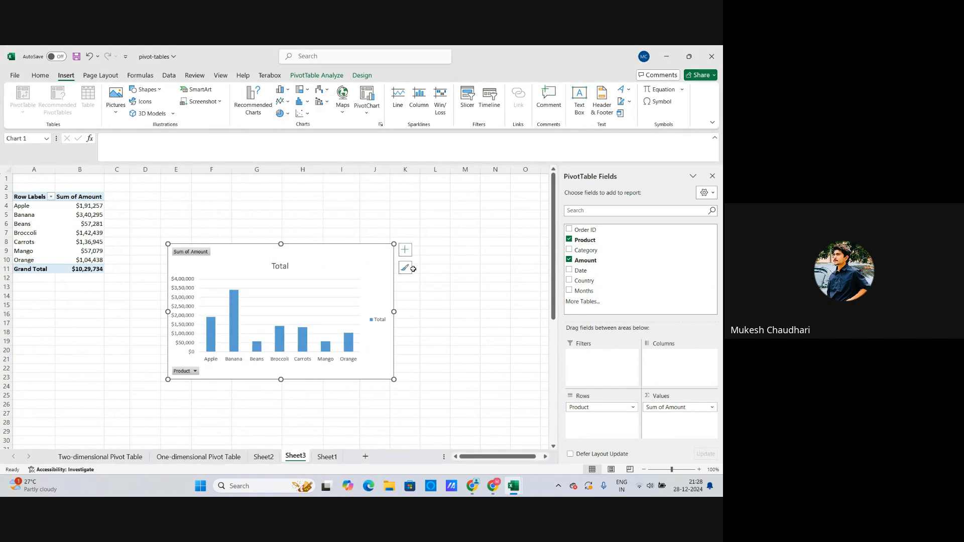
Add data labels to the columns of the PivotChart
left_click(405, 249)
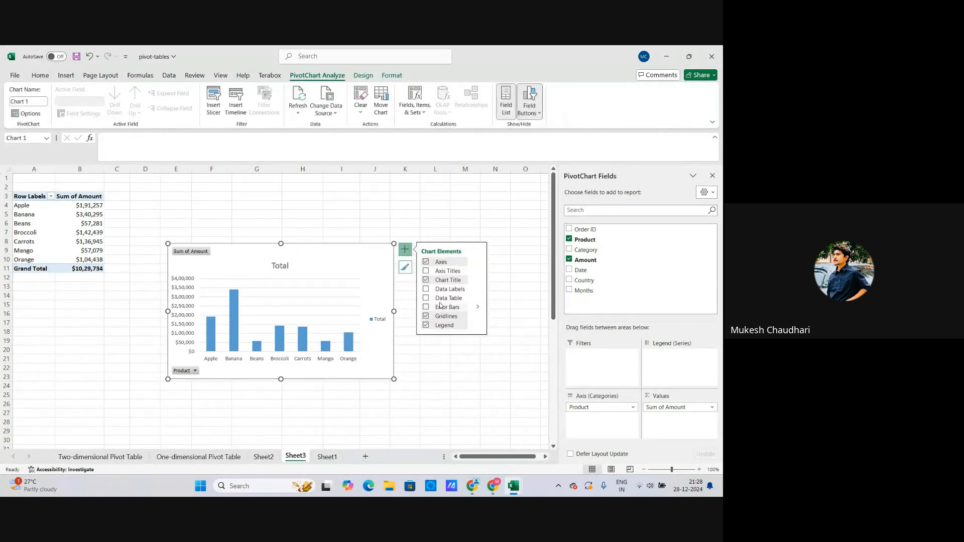
left_click(426, 290)
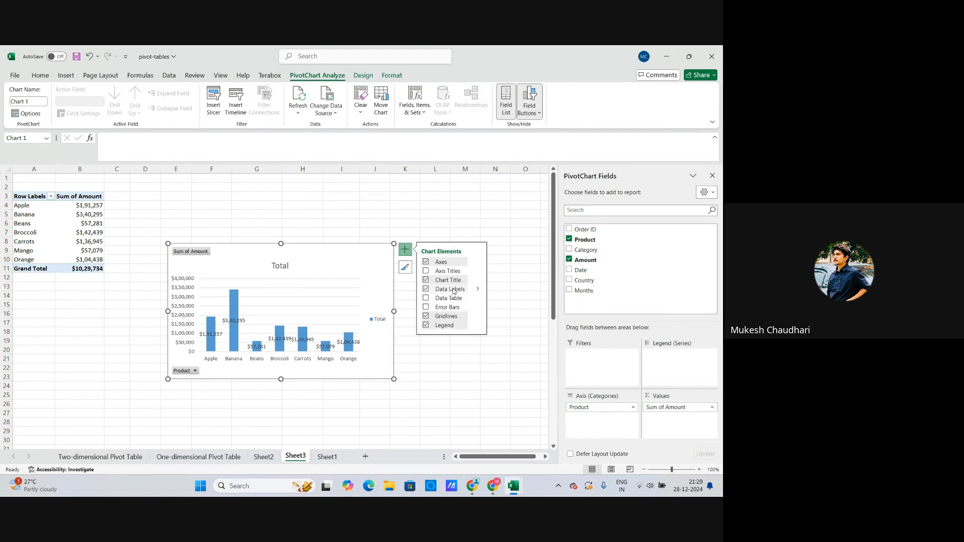
left_click(426, 290)
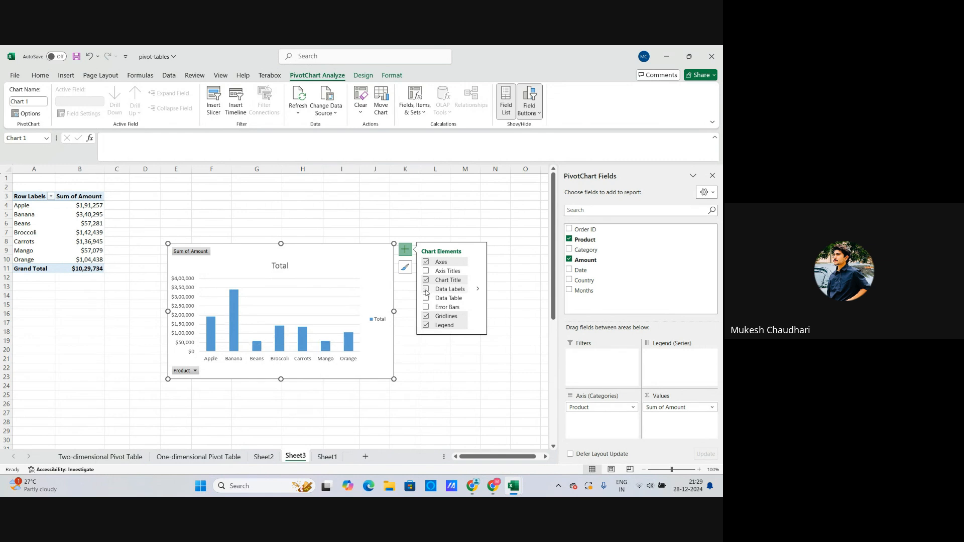
left_click(426, 291)
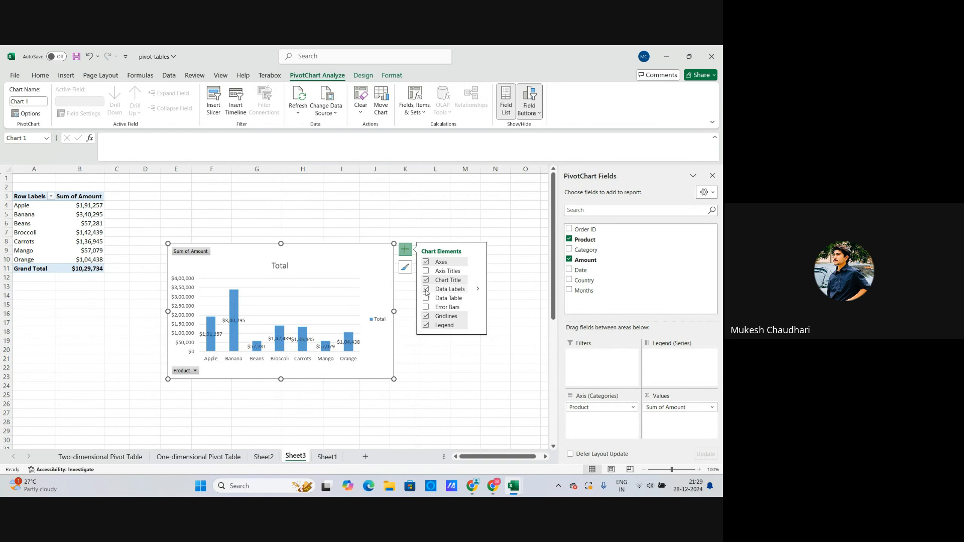
Try a data table, error bars and axis titles on the PivotChart, removing each one again
left_click(426, 299)
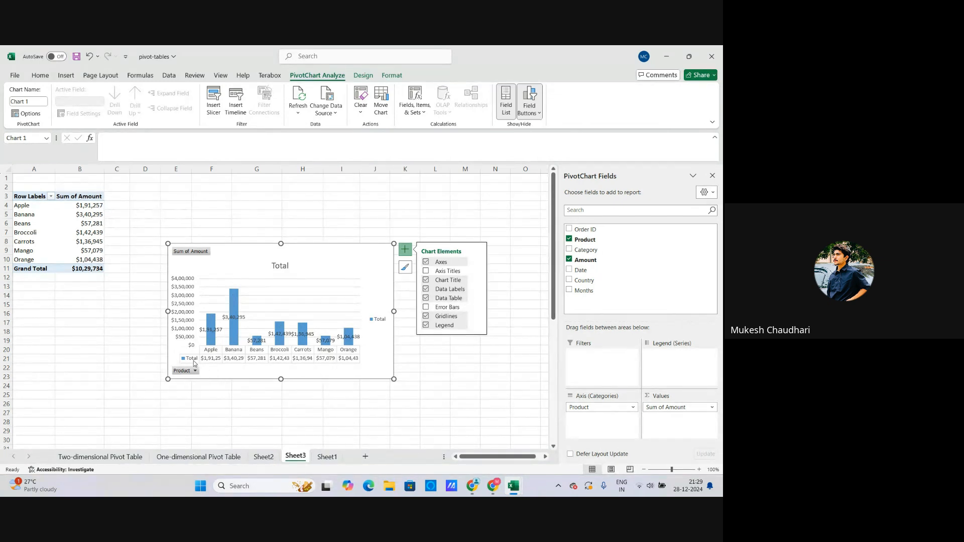
left_click(425, 299)
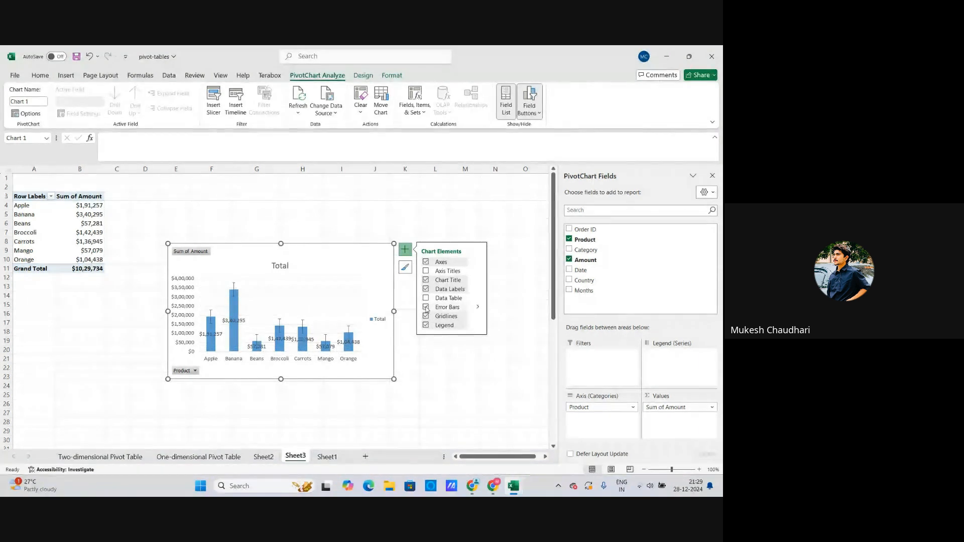
left_click(426, 307)
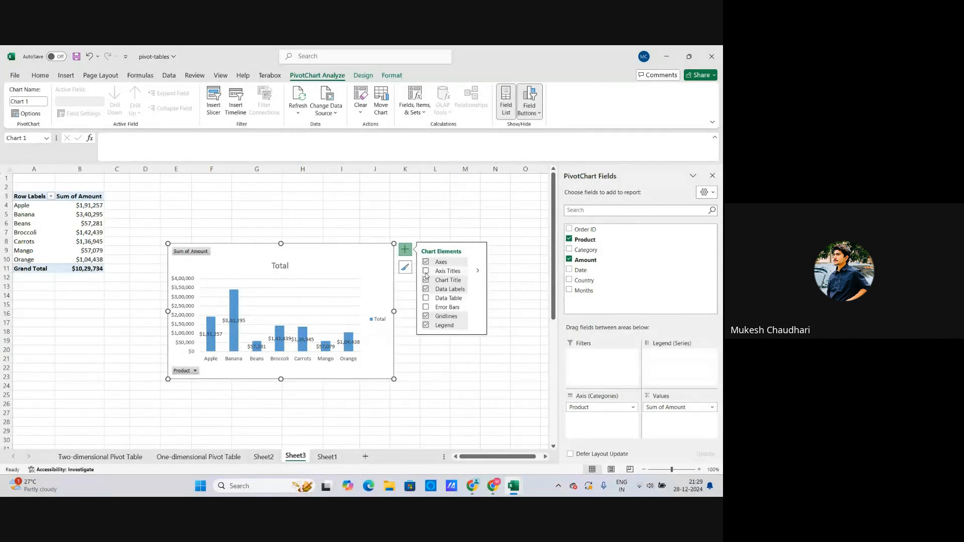
left_click(426, 271)
left_click(427, 271)
Position the chart's data labels at Inside End and open their detailed formatting options
left_click(478, 289)
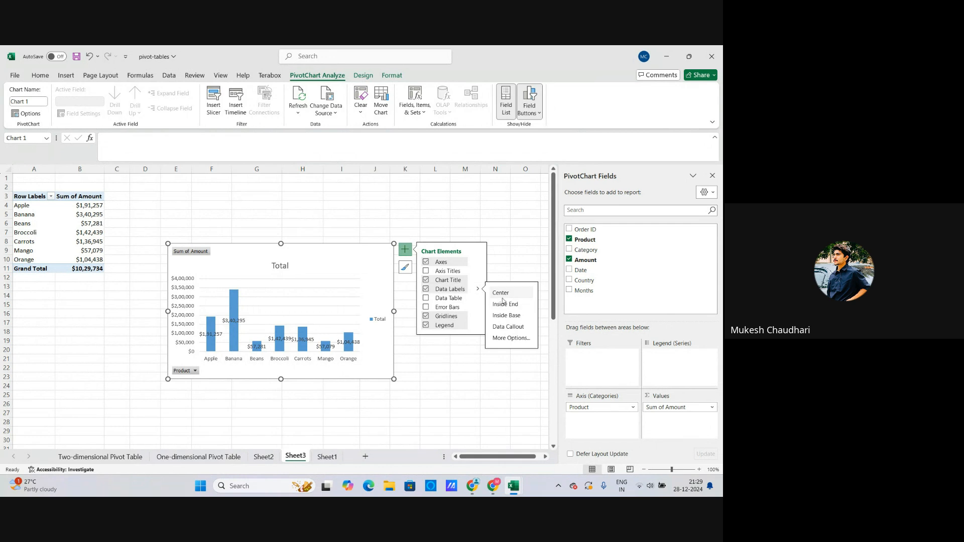
left_click(511, 305)
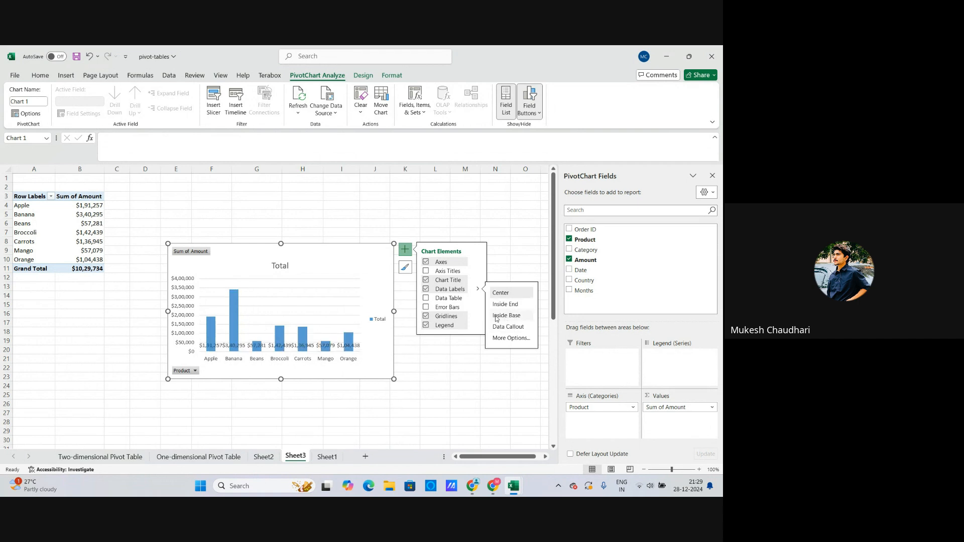
left_click(512, 338)
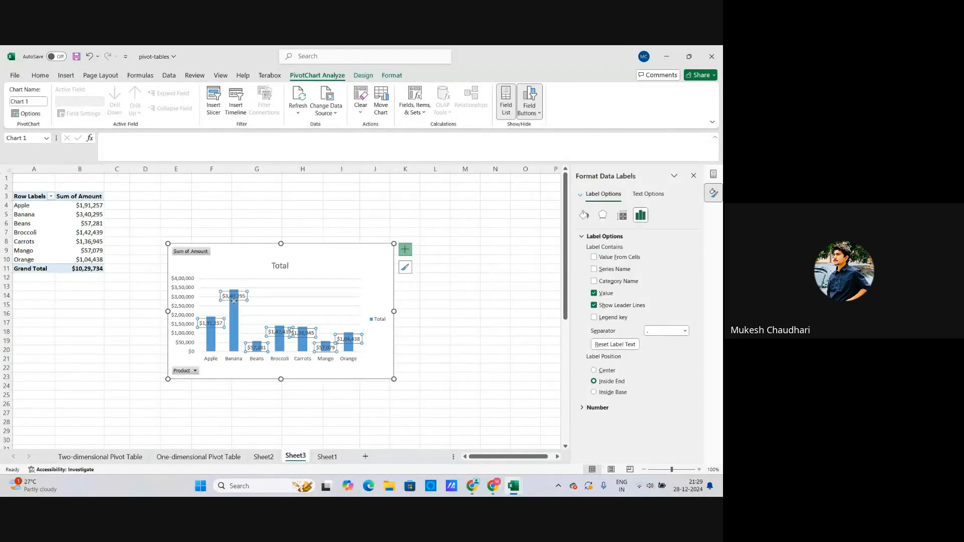
Move the Apple and Banana data labels to just above their columns in the PivotChart
left_click(211, 323)
left_click_drag(211, 323, 210, 311)
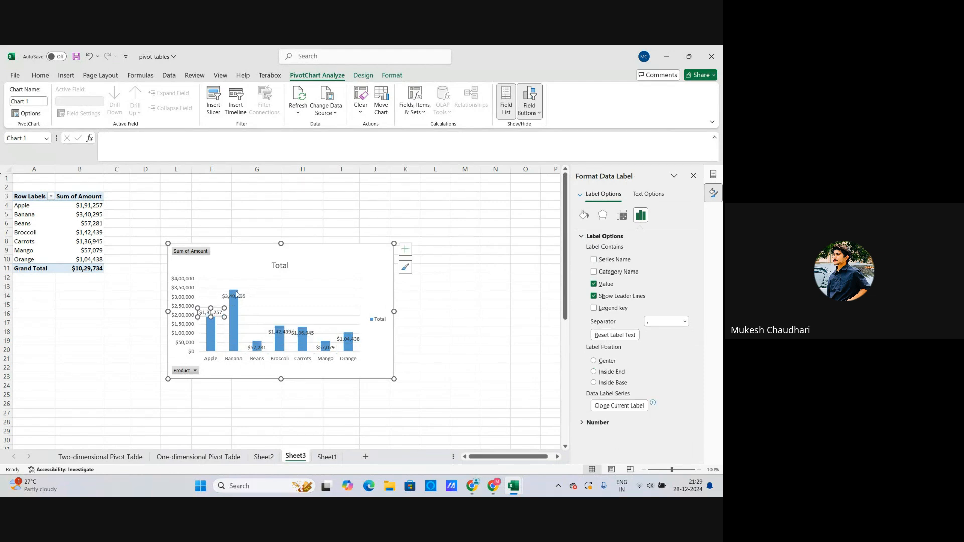
left_click(235, 295)
double_click(235, 296)
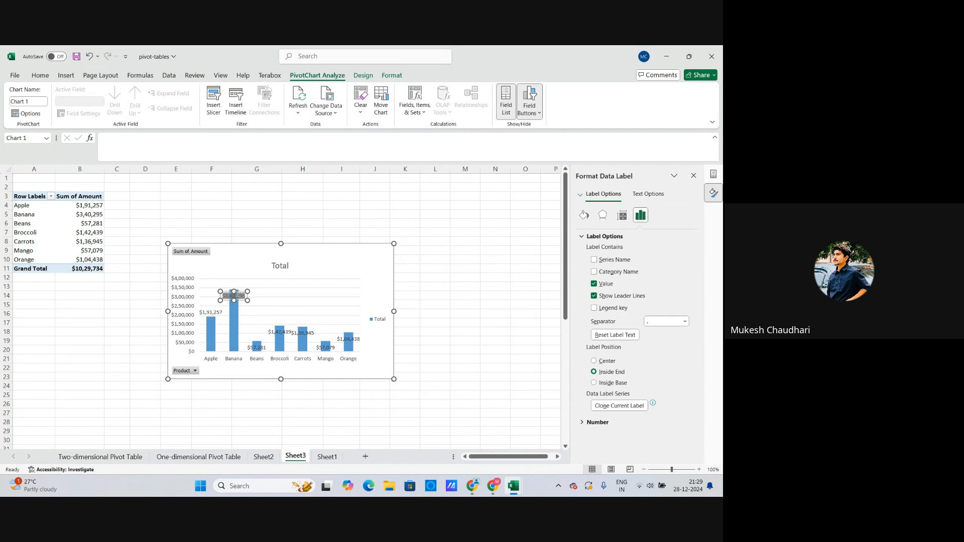
left_click(275, 290)
left_click(238, 295)
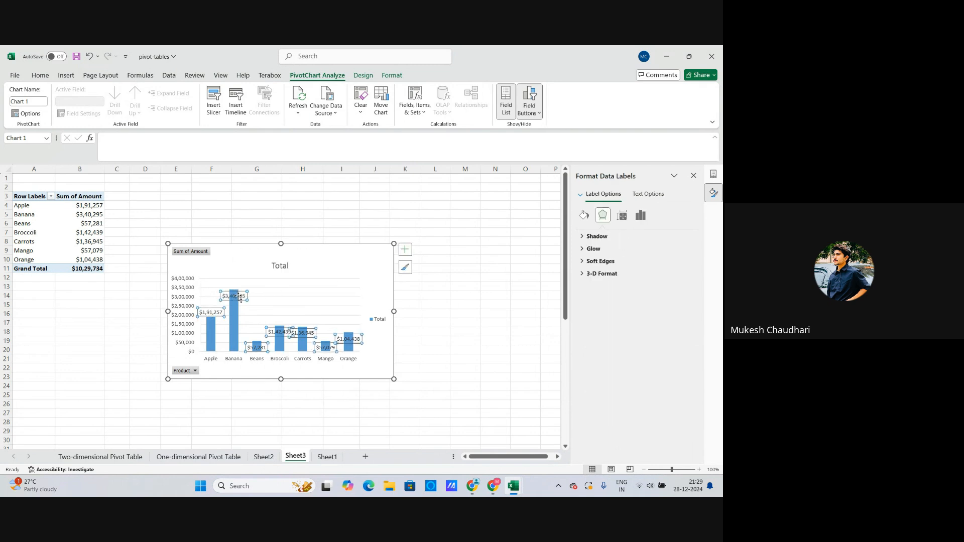
left_click_drag(238, 295, 239, 283)
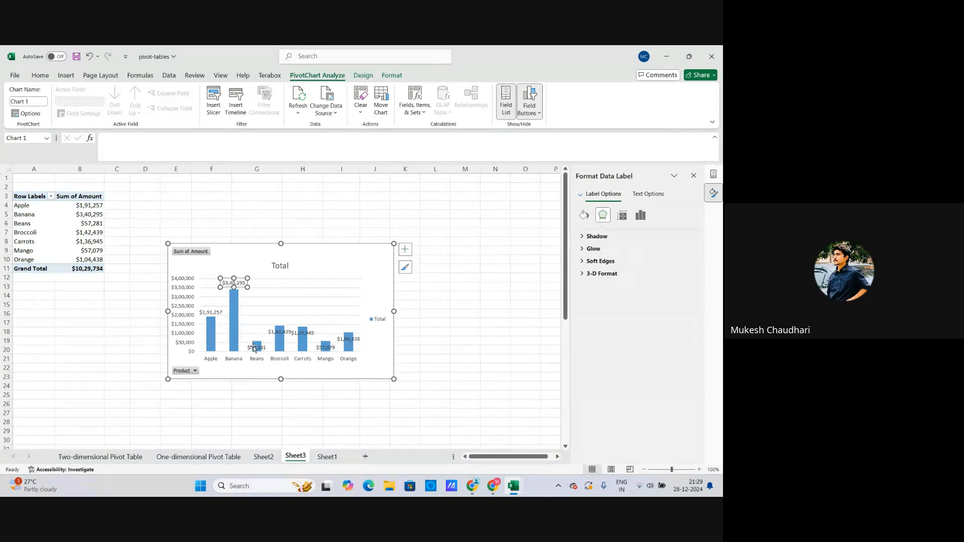
Move the Beans data label to just above its column
left_click(255, 346)
left_click(261, 351)
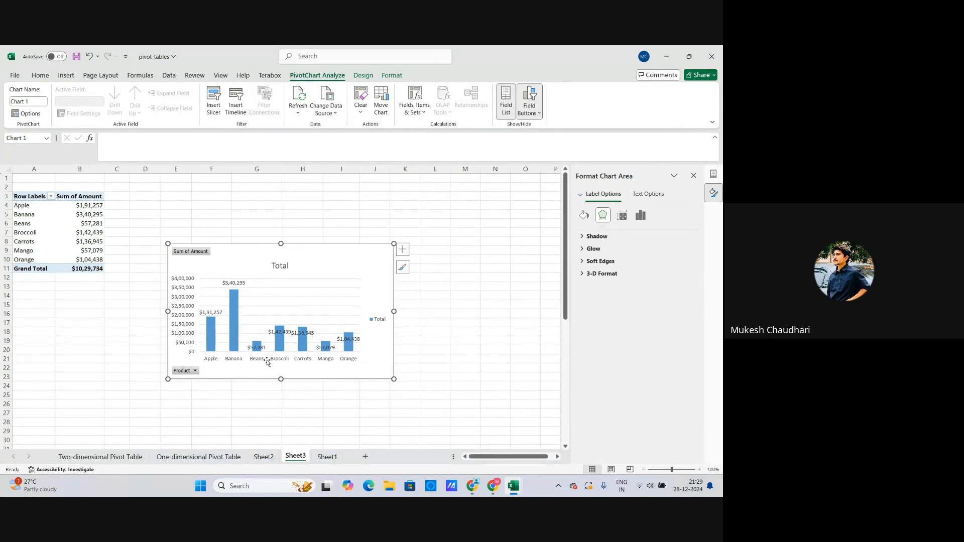
left_click(261, 351)
left_click(261, 351)
left_click_drag(261, 351, 261, 339)
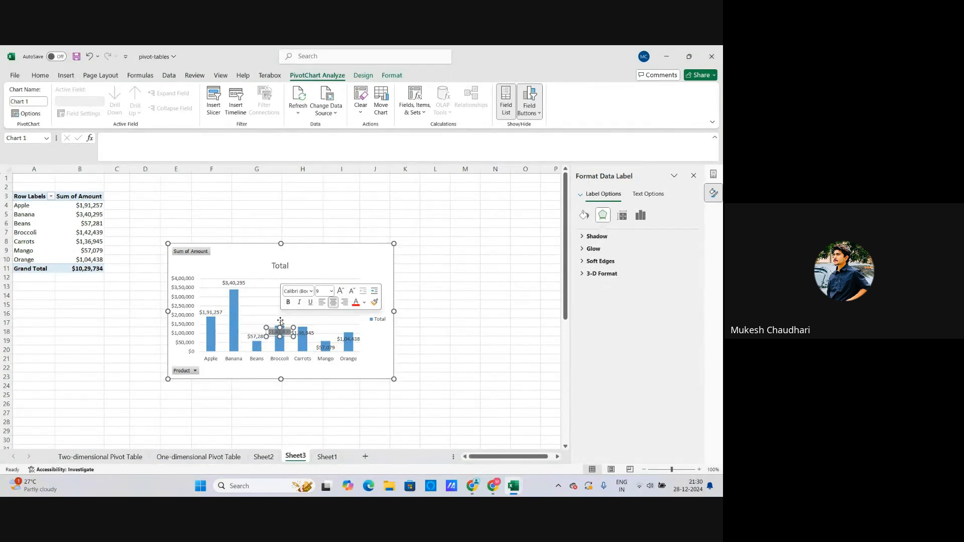
Reposition the Broccoli and Carrots data labels above their columns
left_click(283, 335)
left_click(283, 331)
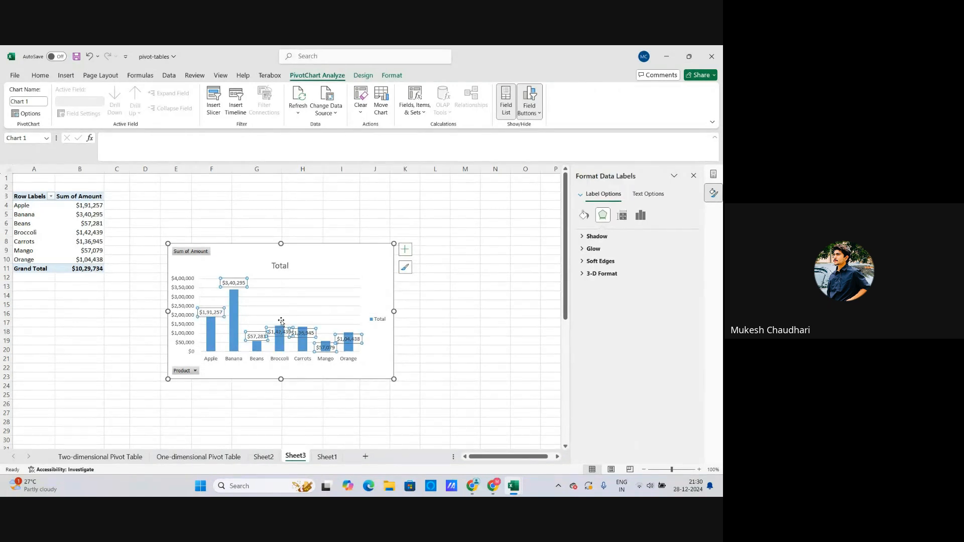
left_click(279, 332)
left_click_drag(280, 332, 311, 324)
left_click(309, 333)
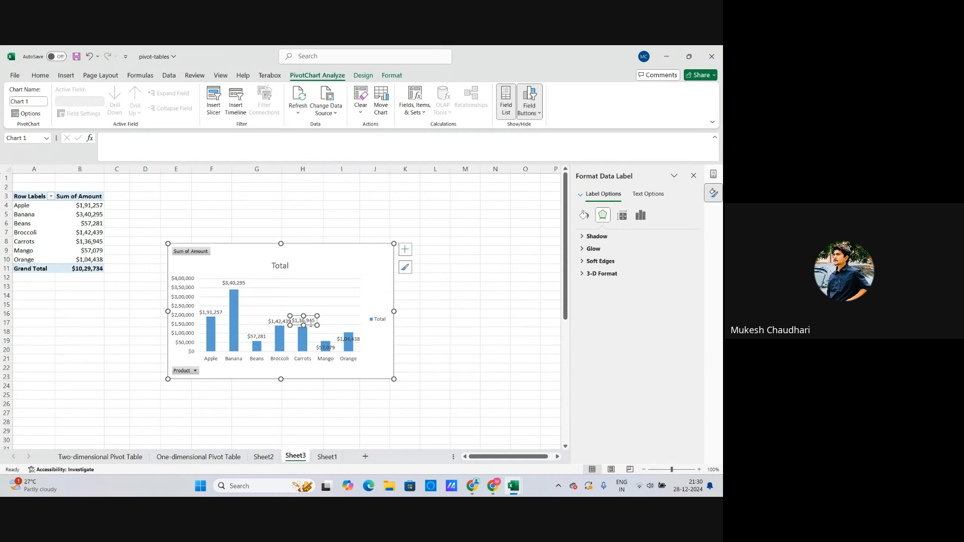
Lower the Carrots data label onto the upper end of its column, away from the Broccoli label
double_click(311, 324)
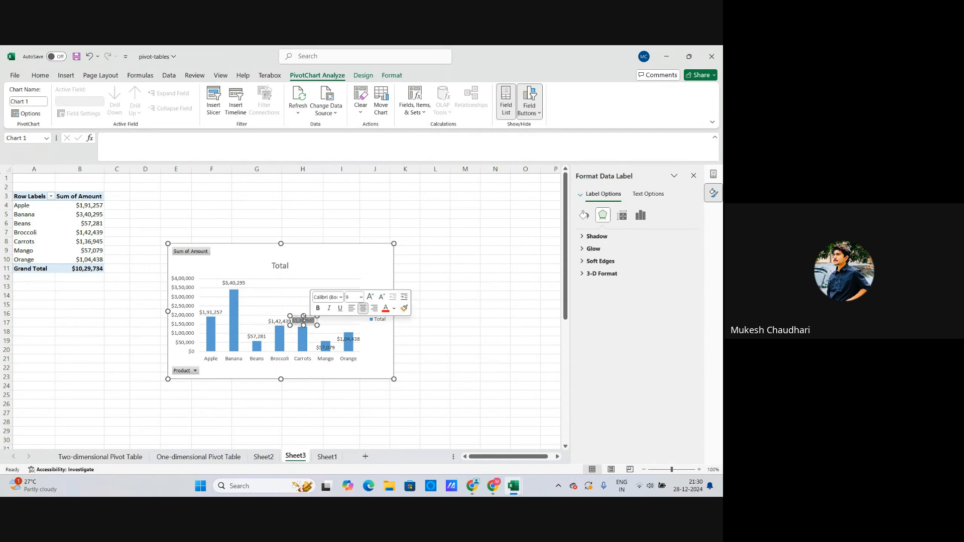
left_click(304, 318)
left_click(304, 321)
left_click(372, 330)
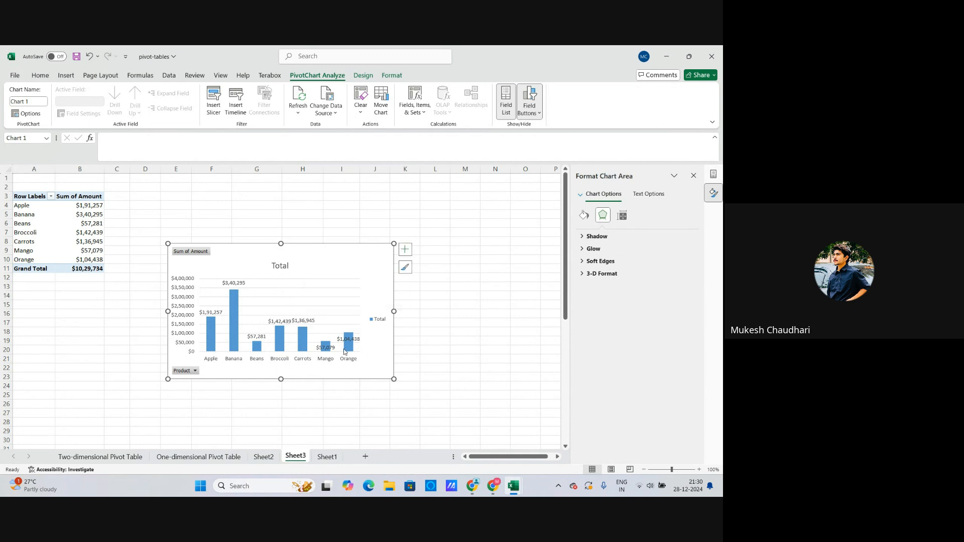
left_click(304, 319)
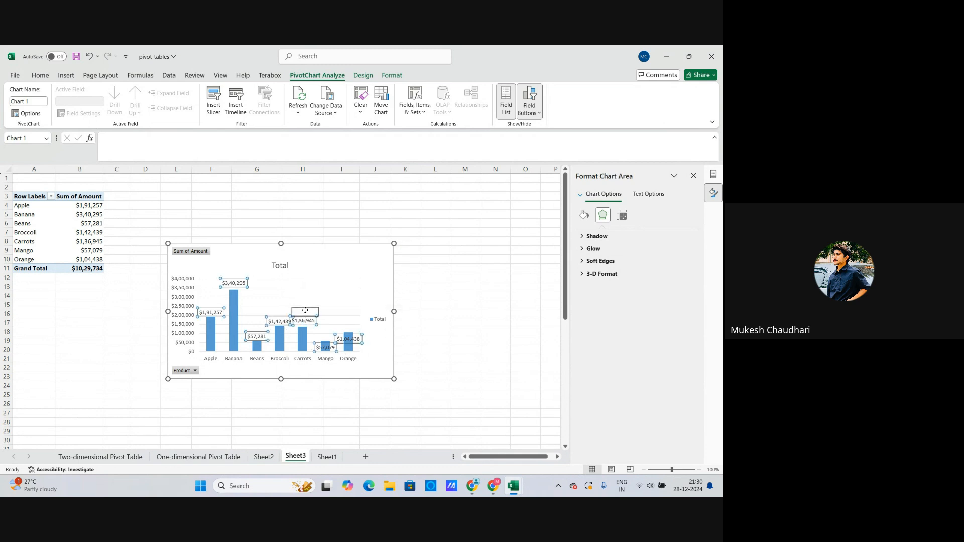
left_click(326, 323)
left_click(306, 323)
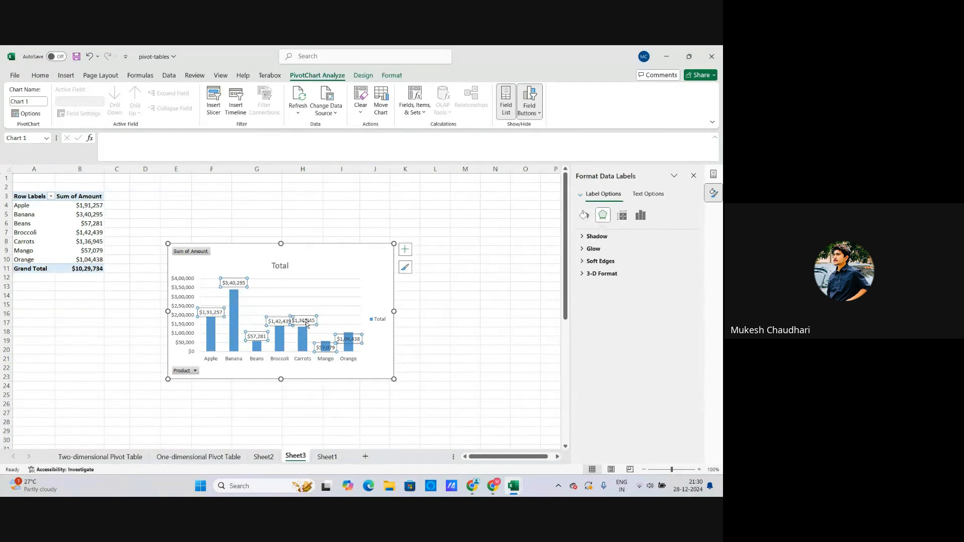
left_click_drag(306, 322, 307, 329)
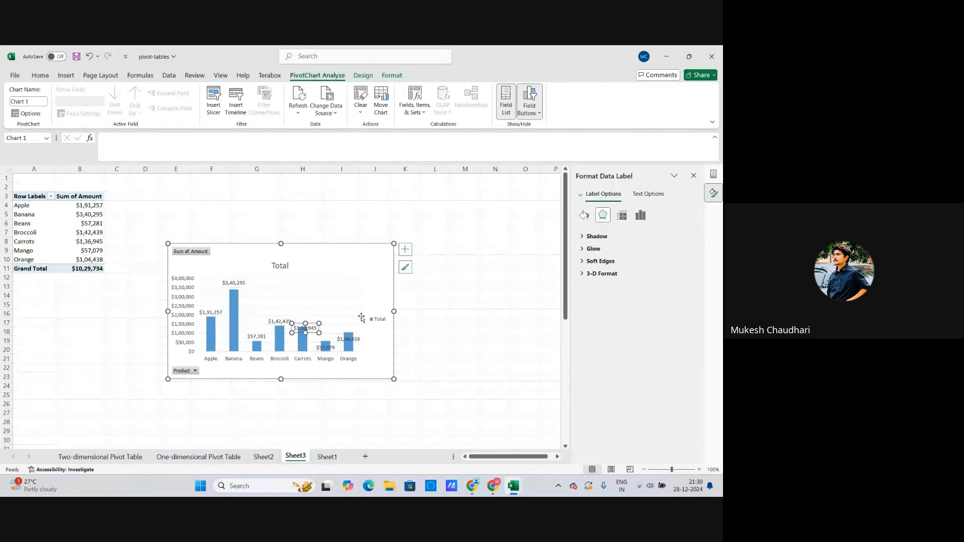
Center the Carrots data label in its column, turn it into a data callout and open its detailed label options
left_click(406, 250)
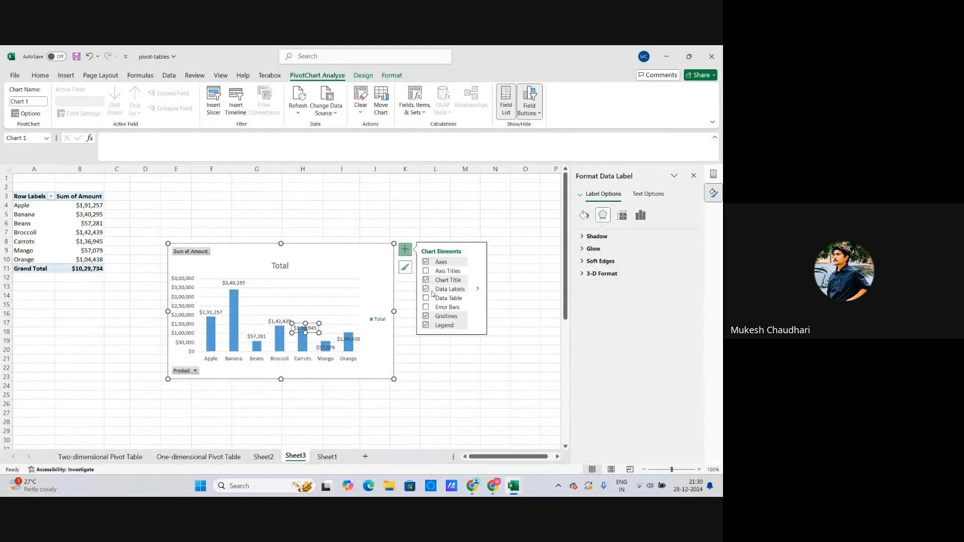
left_click(477, 289)
left_click(500, 293)
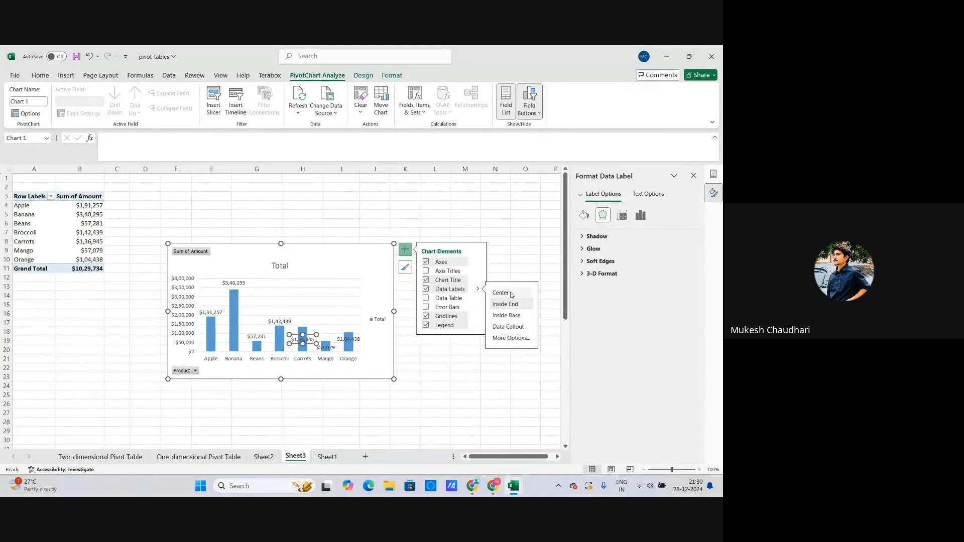
left_click(508, 326)
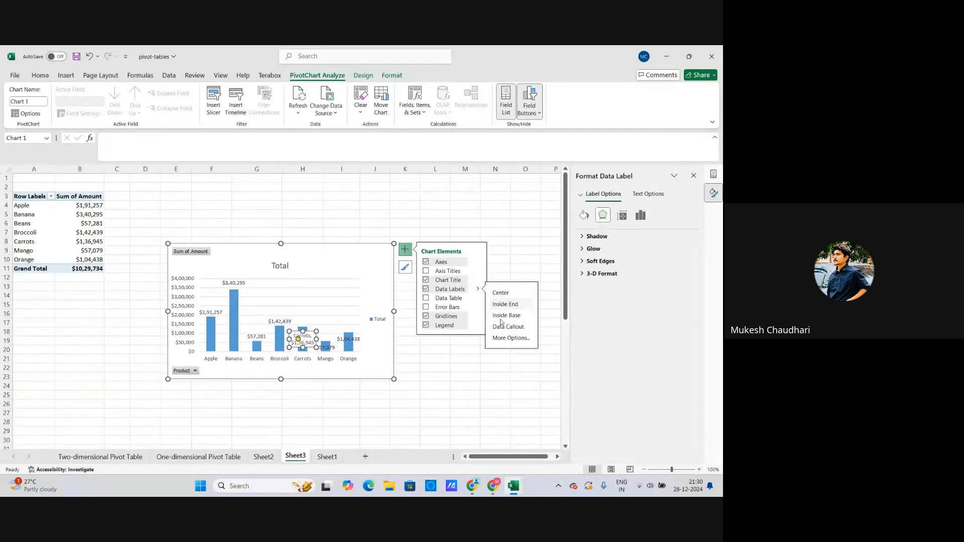
left_click(536, 340)
Change the Orange data label into a data callout
left_click(307, 343)
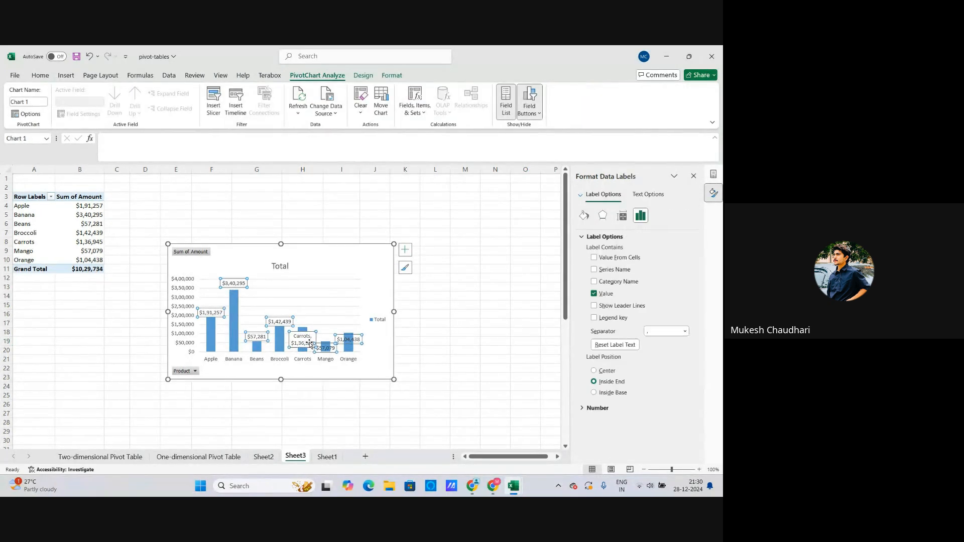
left_click(404, 250)
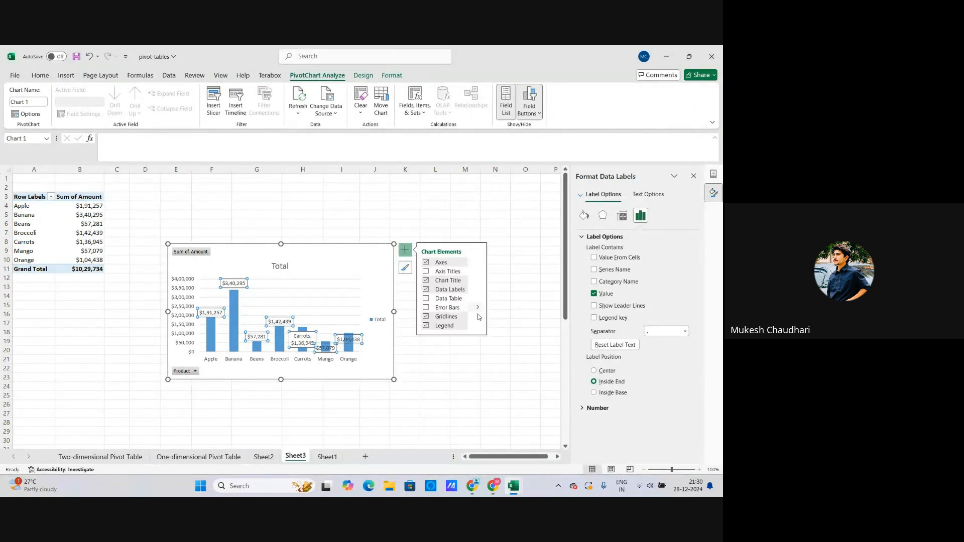
left_click(479, 291)
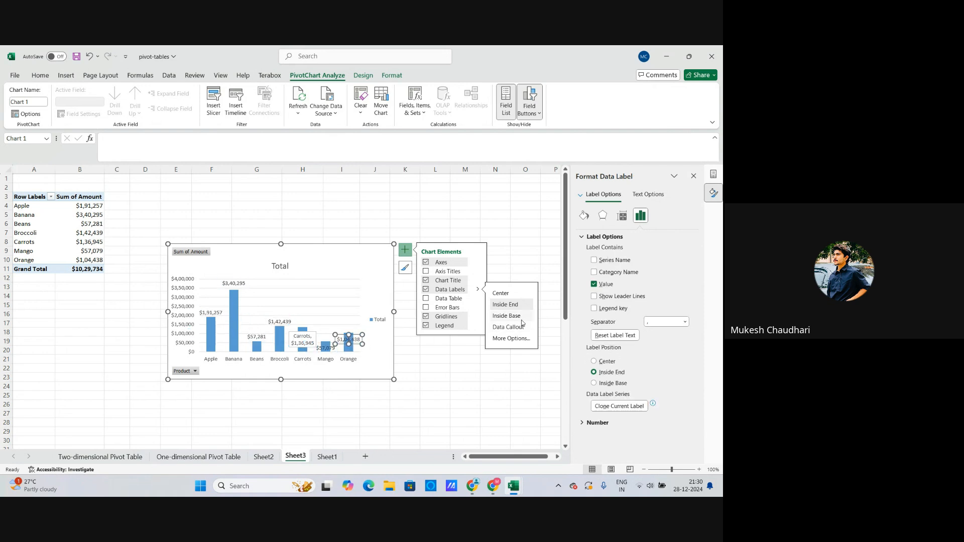
left_click(503, 330)
left_click(386, 348)
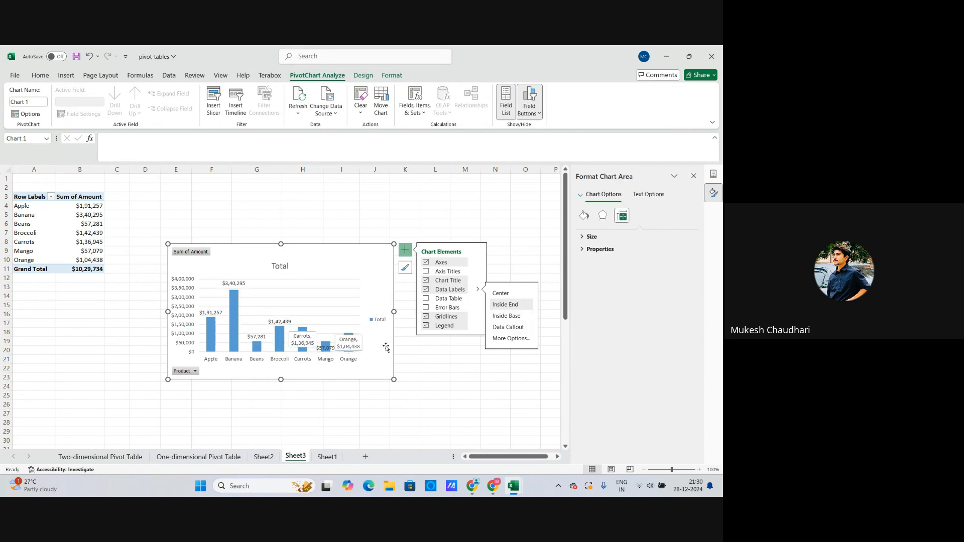
Move the Orange data callout above its column
left_click(352, 346)
left_click_drag(351, 346, 352, 326)
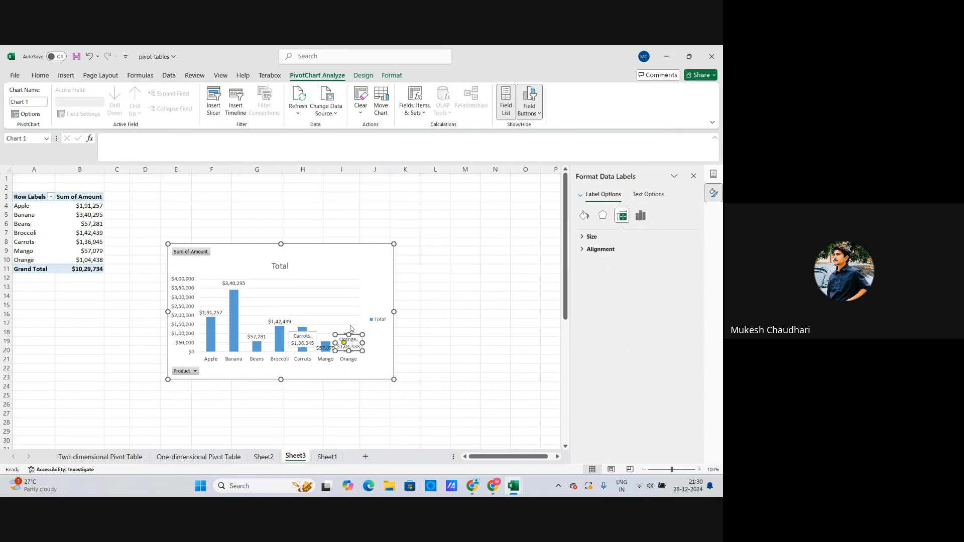
left_click(382, 354)
left_click(330, 349)
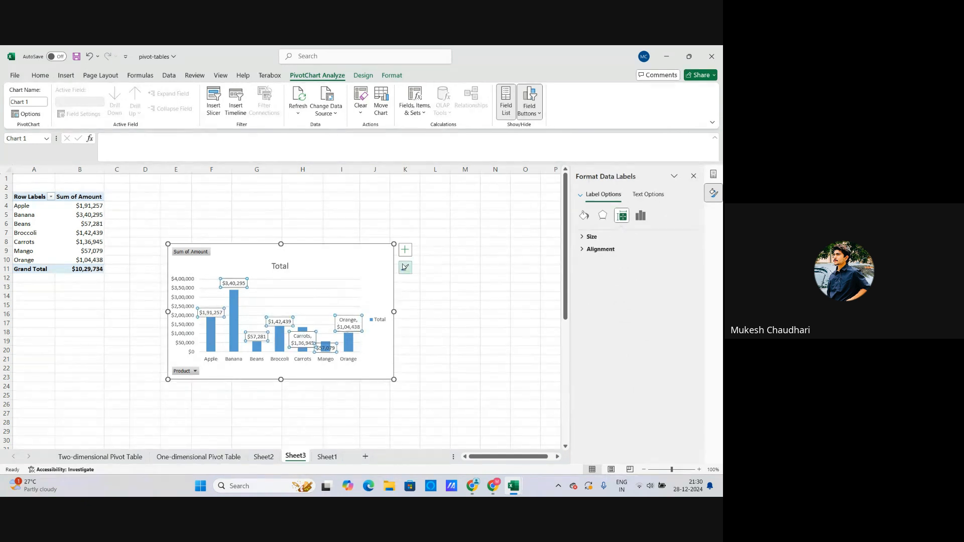
left_click(405, 250)
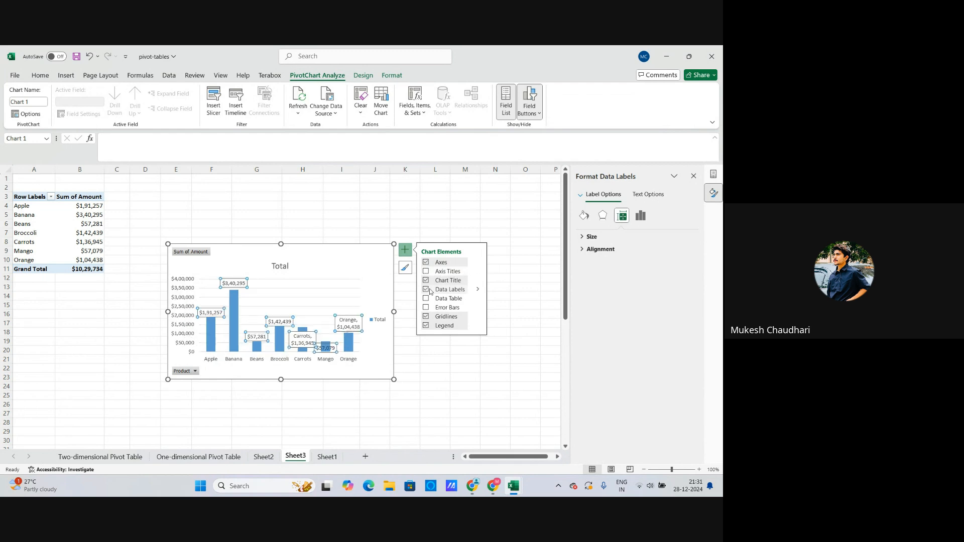
left_click(478, 272)
mouse_move(478, 301)
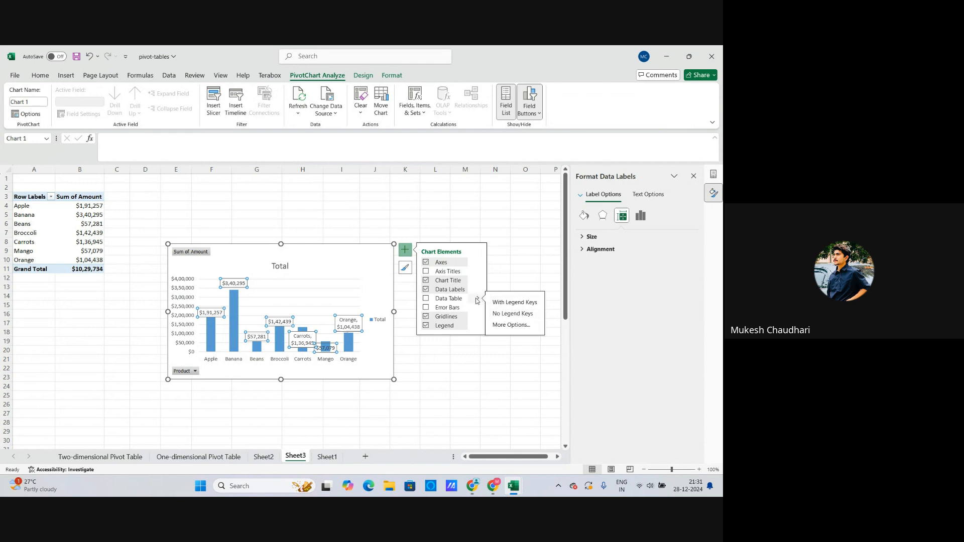
left_click(550, 332)
left_click(324, 310)
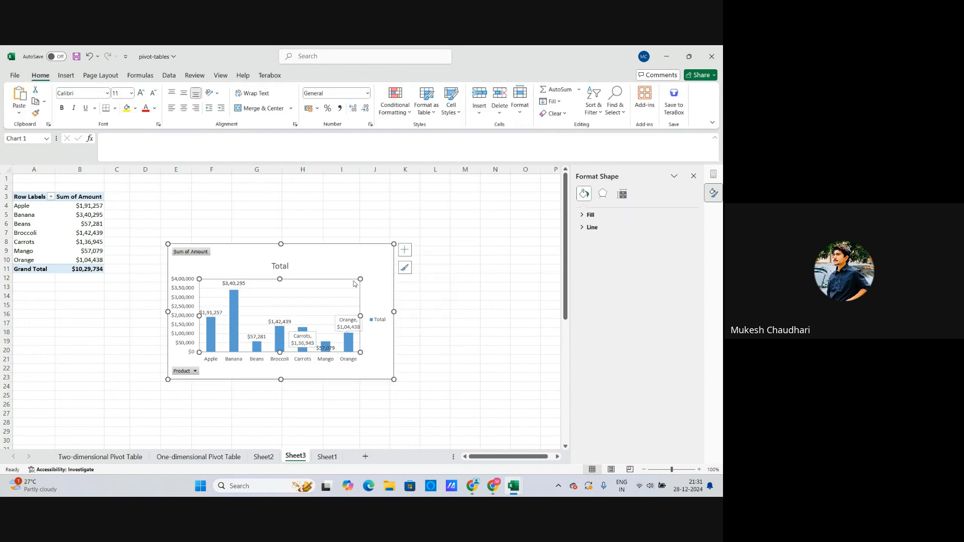
Move the Carrots data callout well above its column so that its leader points down to the column
left_click(304, 334)
left_click(303, 335)
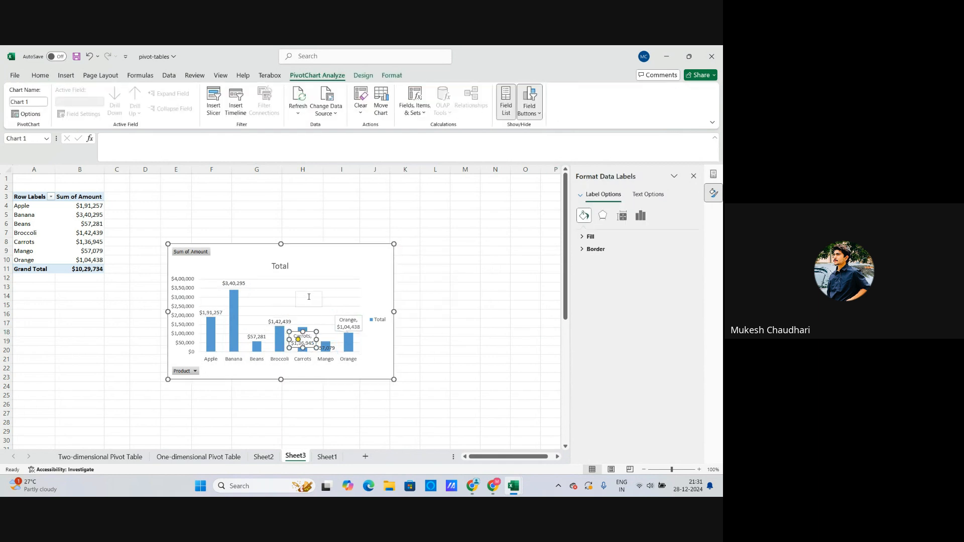
left_click_drag(309, 297, 308, 299)
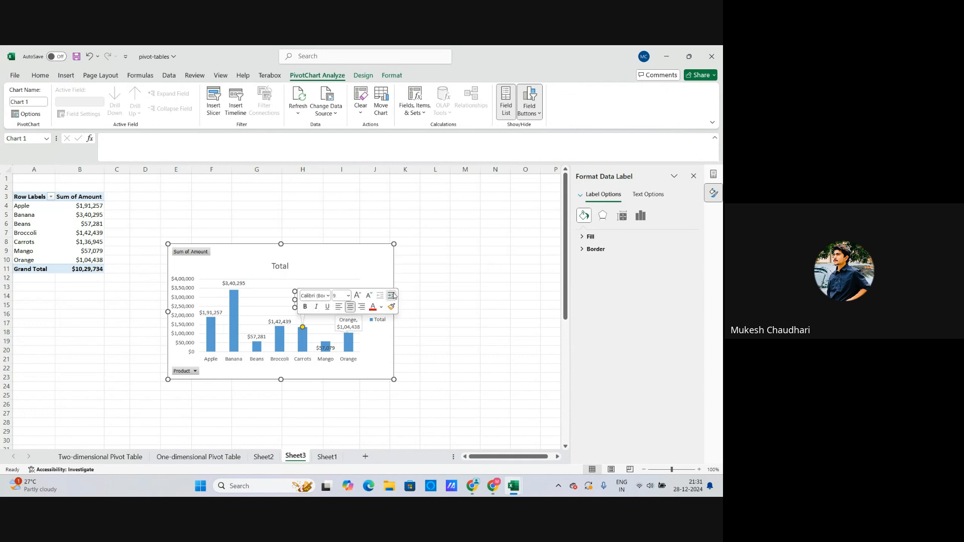
Cut the whole column PivotChart out of Sheet3
left_click(370, 254)
right_click(359, 261)
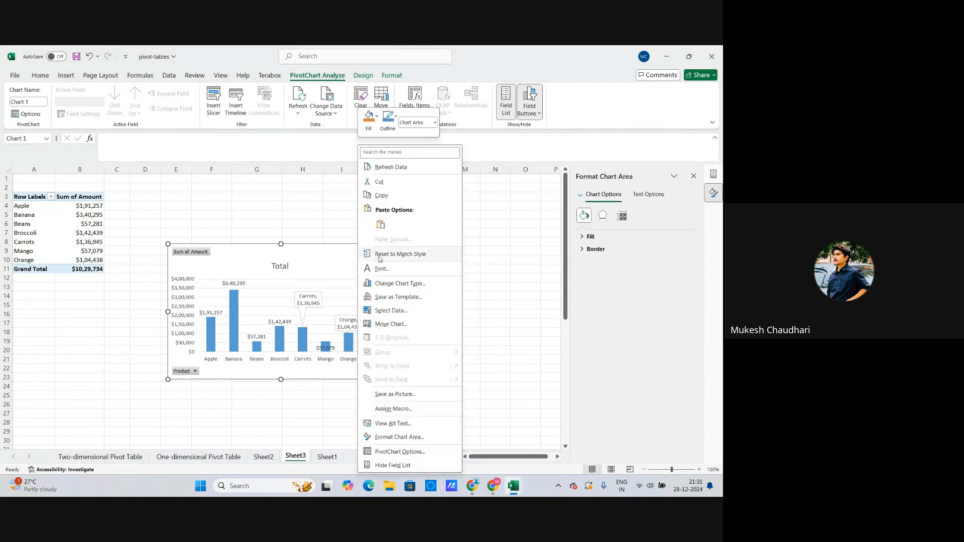
left_click(371, 182)
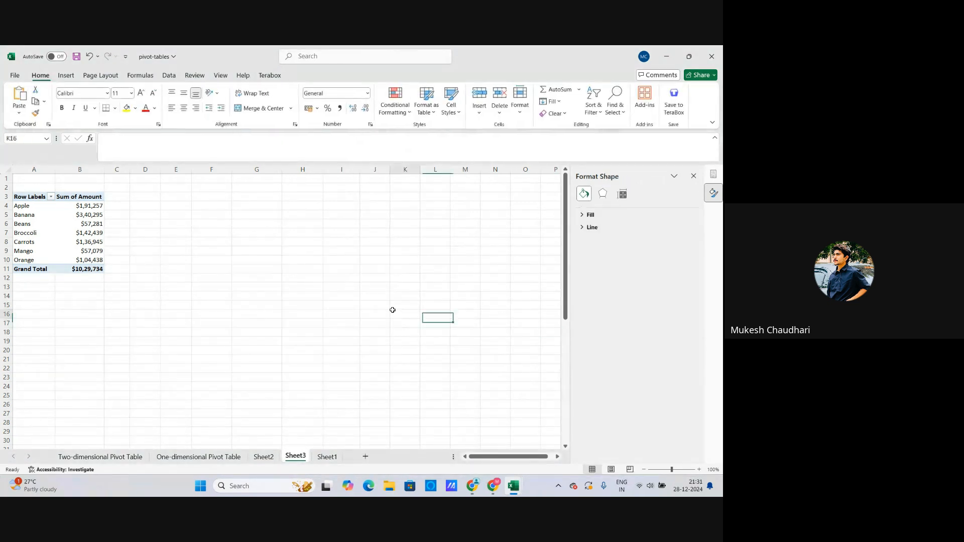
Insert a 2-D pie PivotChart from the Sheet3 PivotTable of amounts by product
left_click(87, 225)
left_click(64, 76)
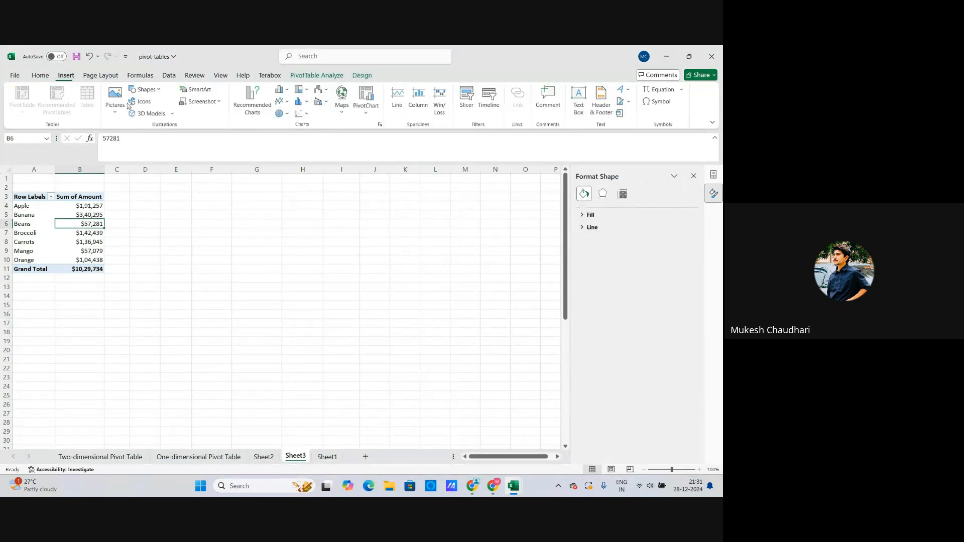
left_click(287, 113)
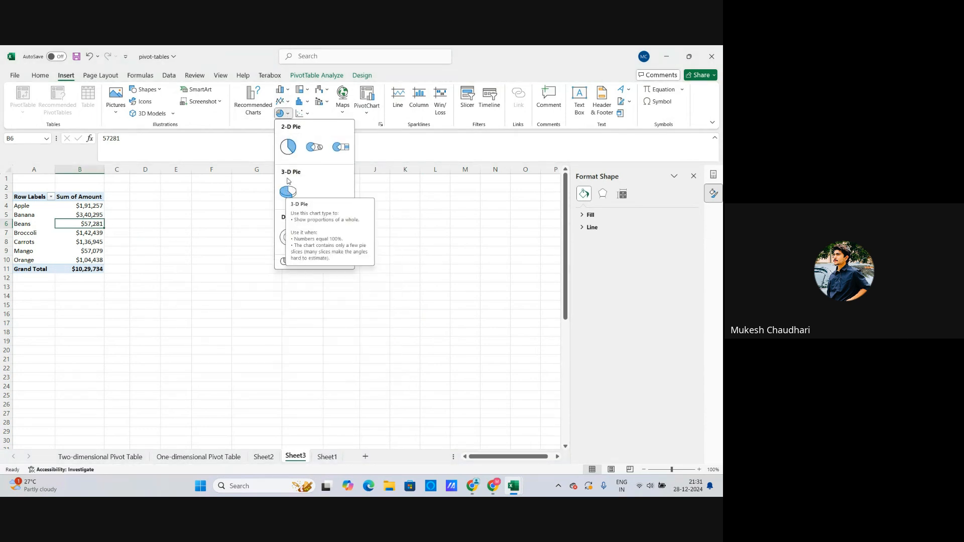
left_click(288, 147)
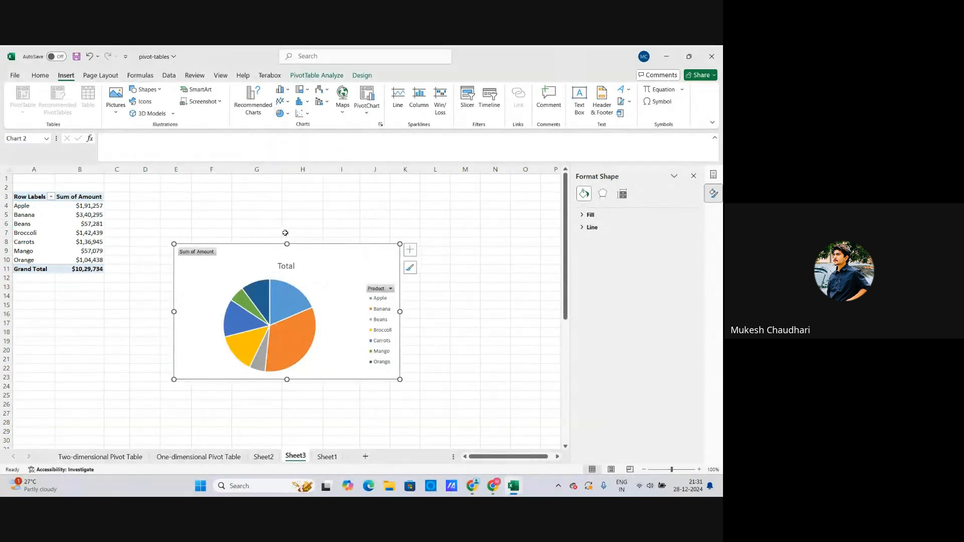
left_click(340, 308)
left_click(465, 386)
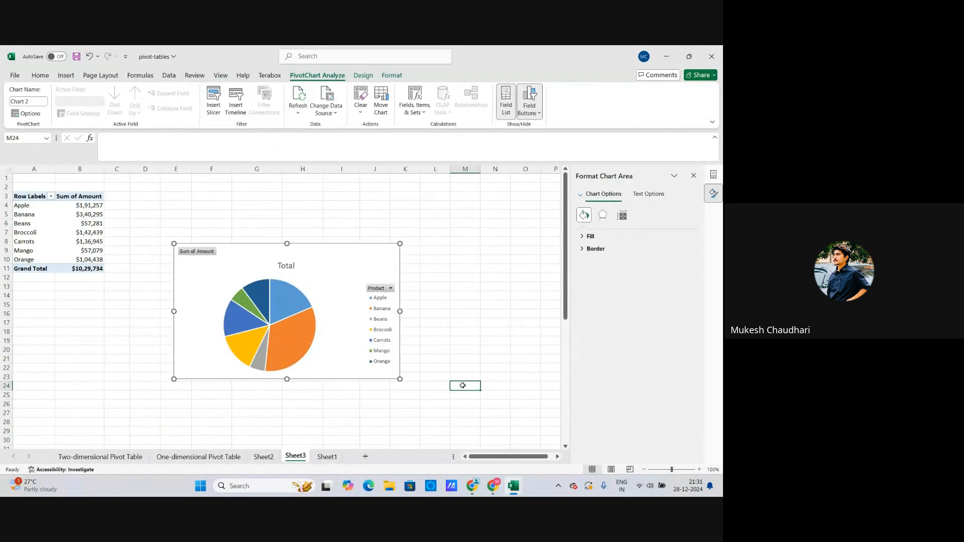
left_click(329, 302)
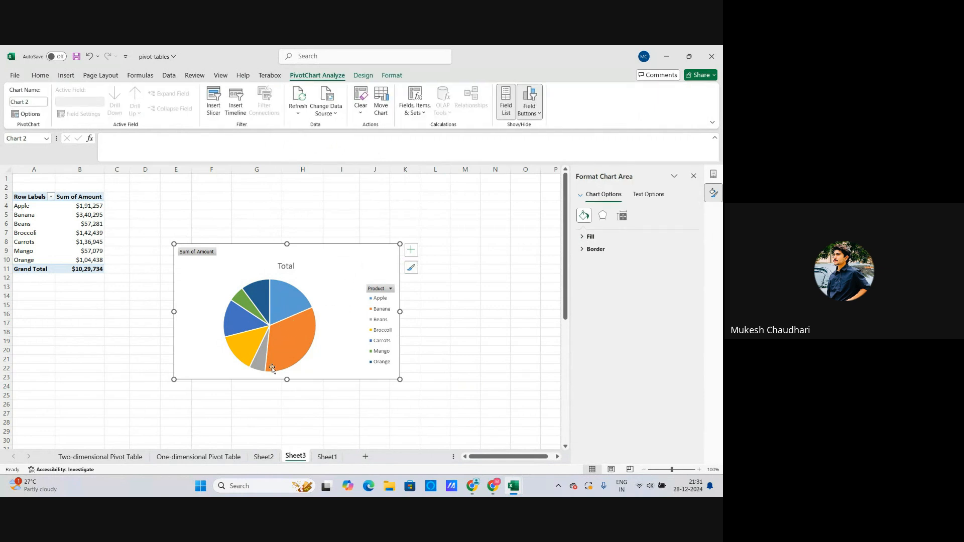
mouse_move(282, 350)
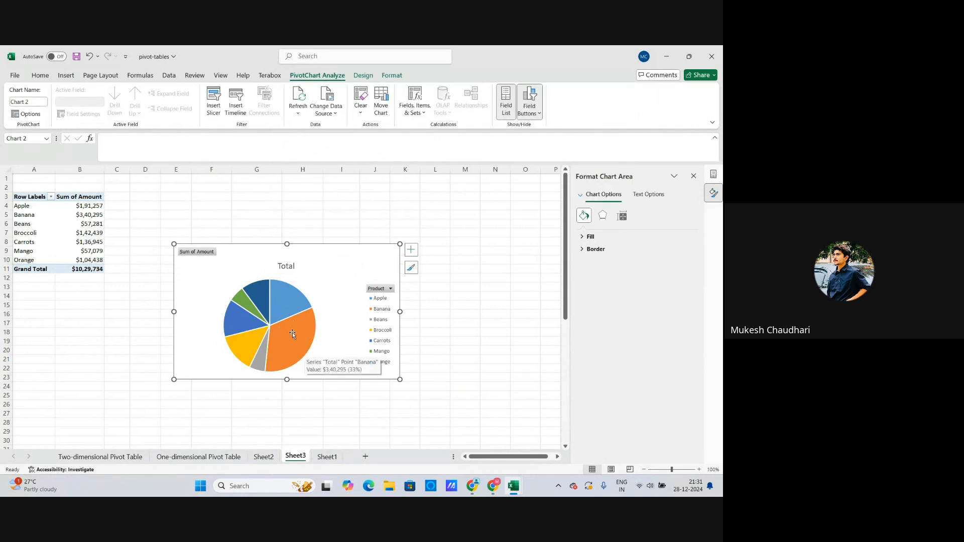
Add amount data labels to the pie chart's slices and open the label formatting options
left_click(411, 250)
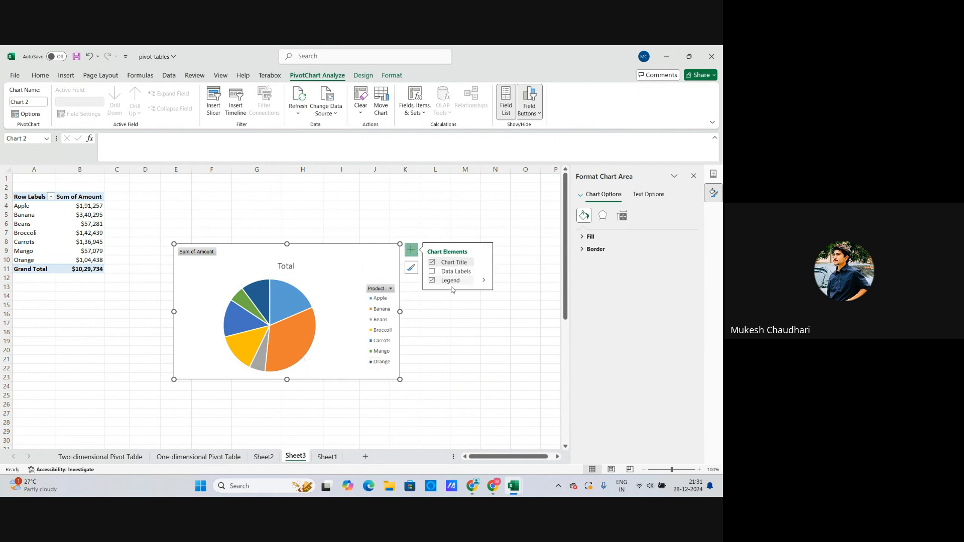
left_click(432, 272)
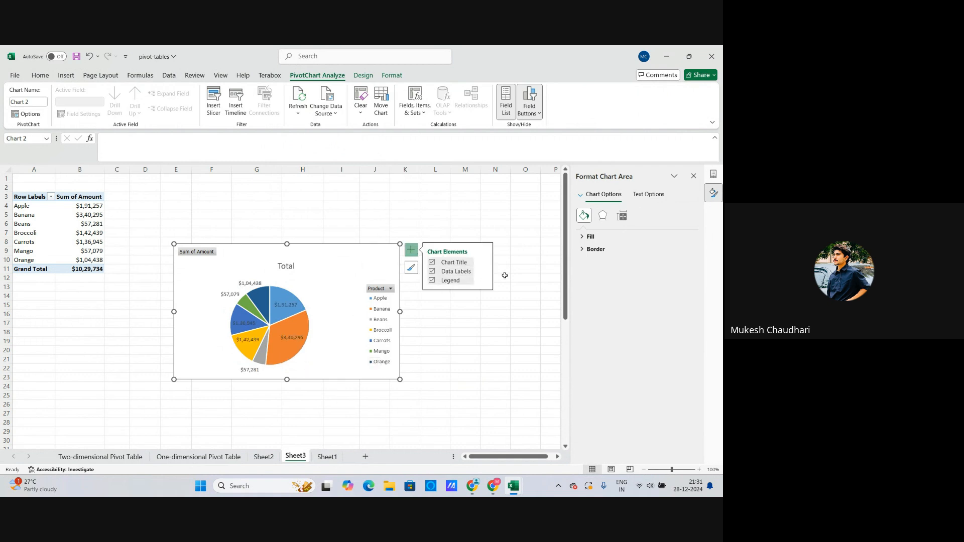
left_click(485, 272)
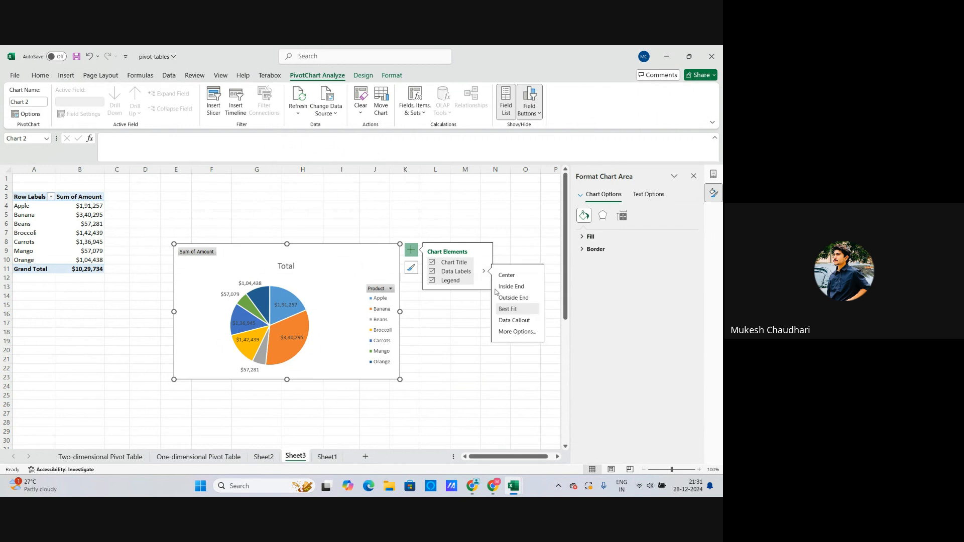
left_click(517, 332)
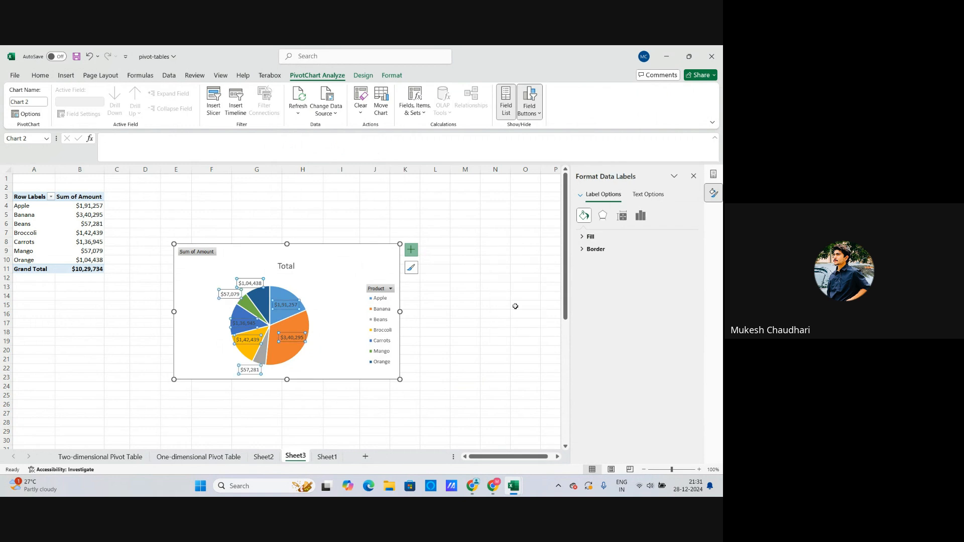
Change the pie chart's data labels to data callouts with product names and percentages
left_click(411, 251)
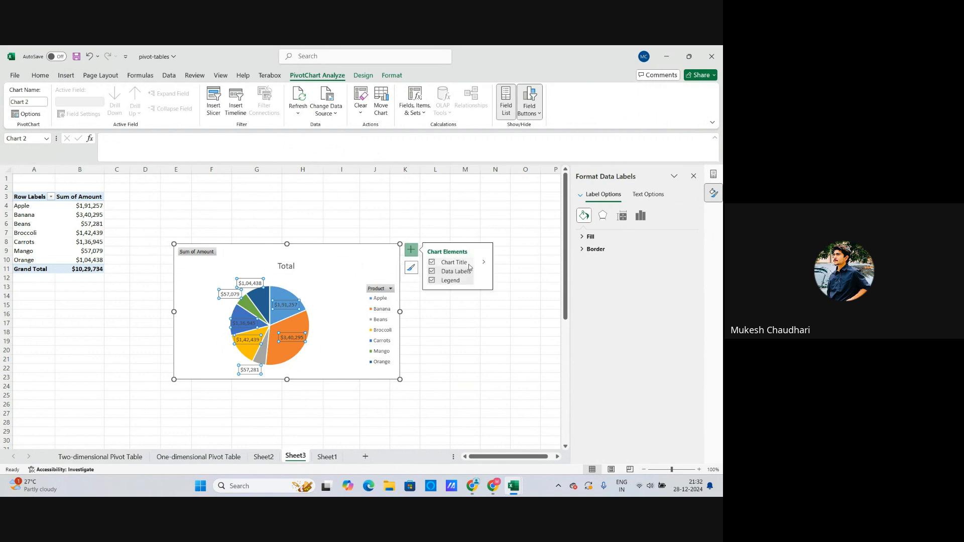
left_click(484, 272)
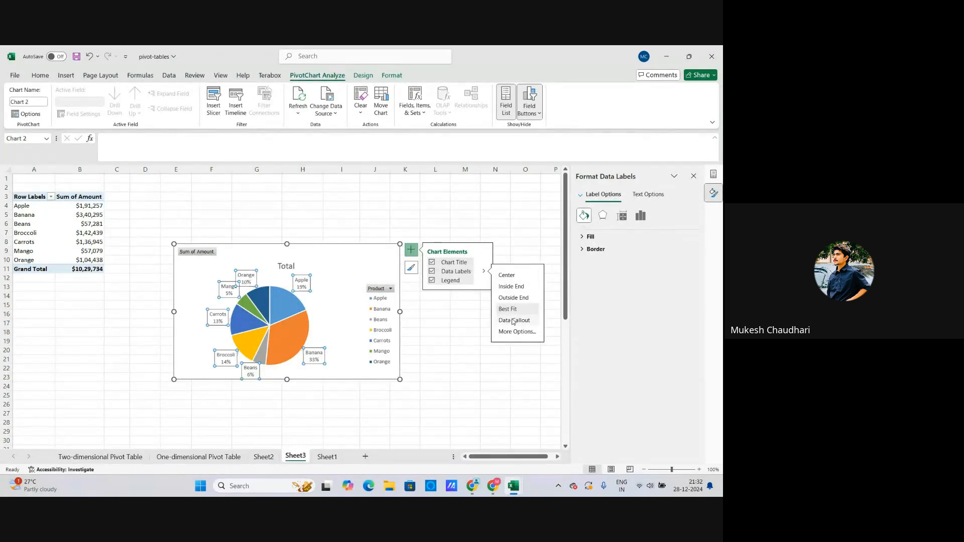
left_click(333, 330)
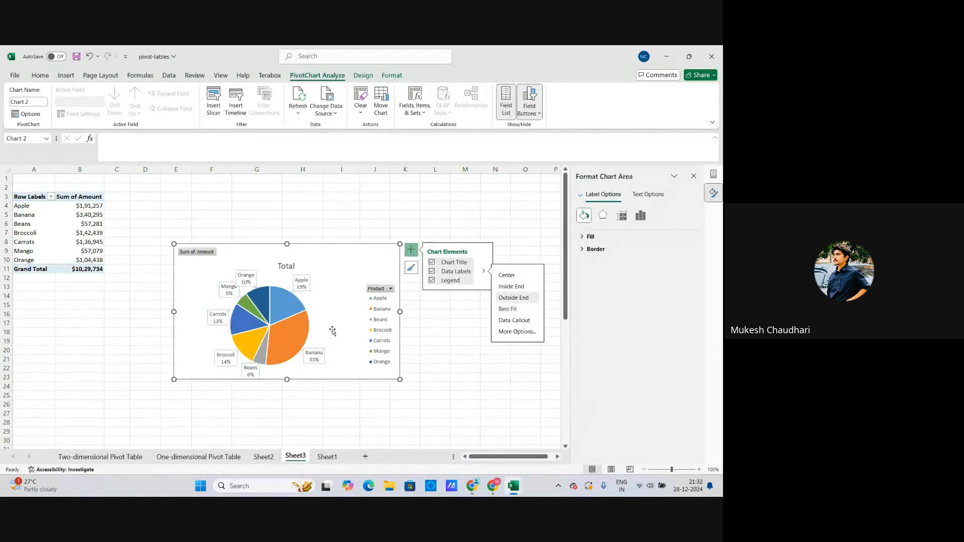
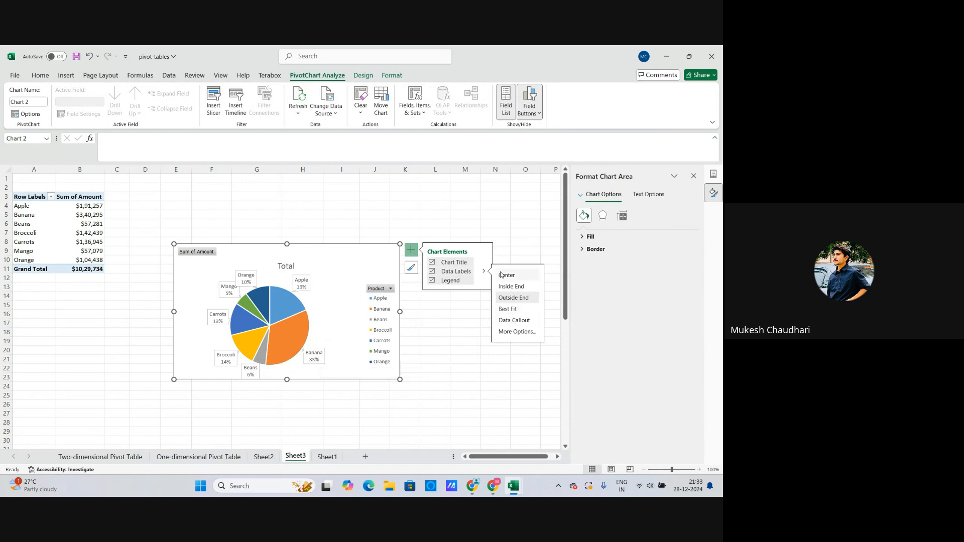
Remove the data callouts from the pie chart and add plain amount labels again
left_click(432, 272)
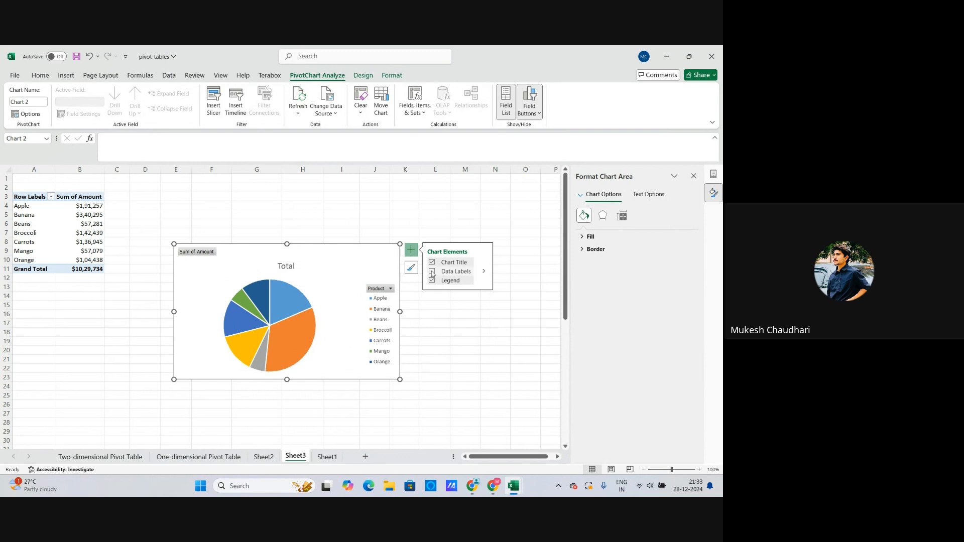
left_click(432, 272)
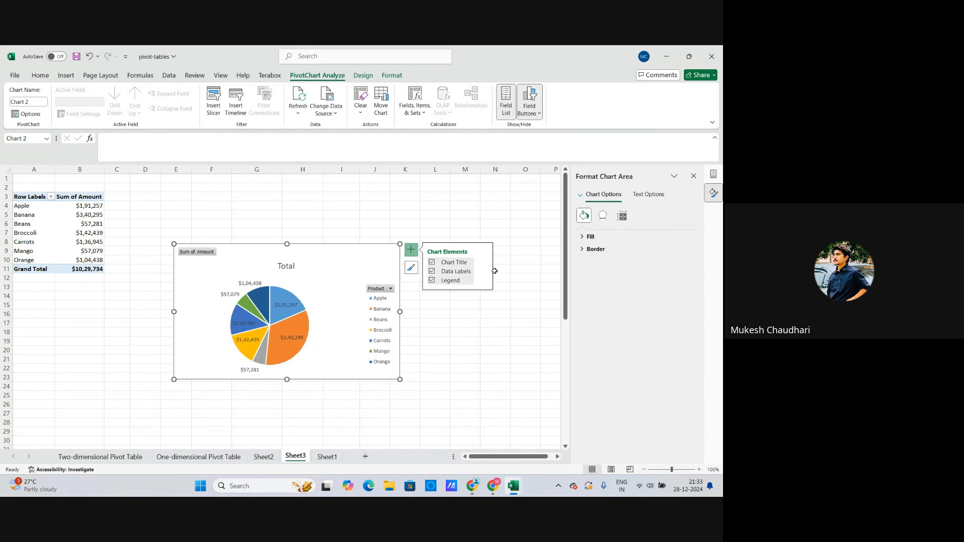
left_click(293, 339)
left_click(326, 352)
Show the PivotChart fields, remove Amount and Product from the pie chart, and add both fields back
left_click(713, 174)
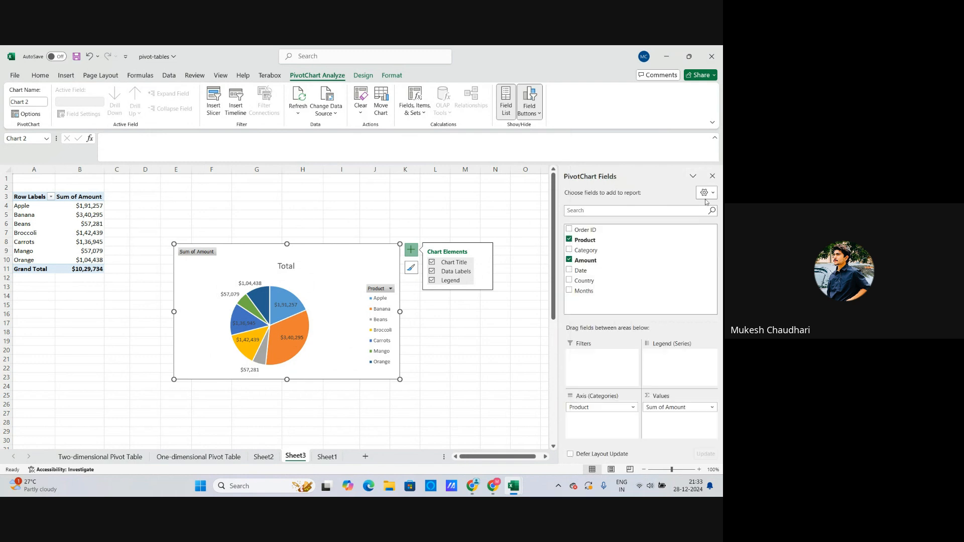
left_click(569, 260)
left_click(570, 241)
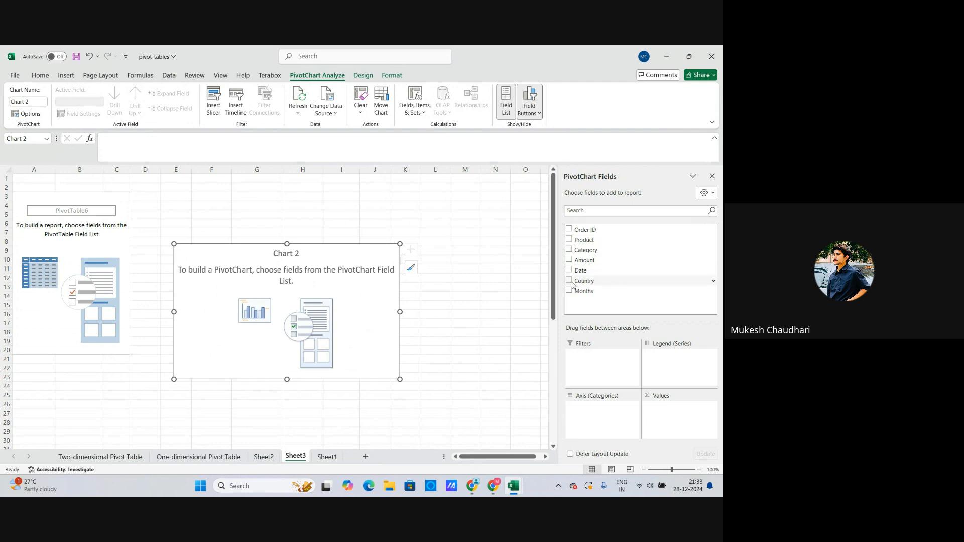
left_click(569, 240)
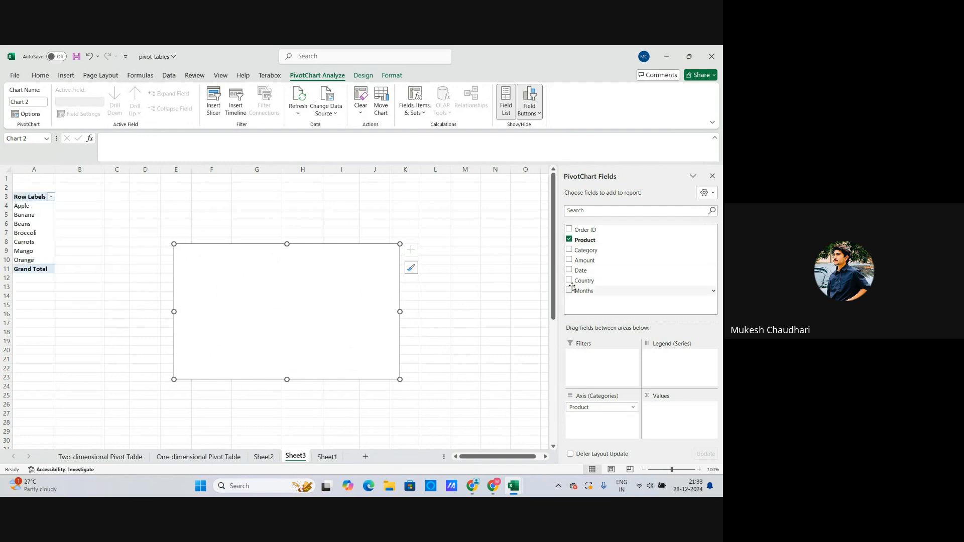
left_click(569, 260)
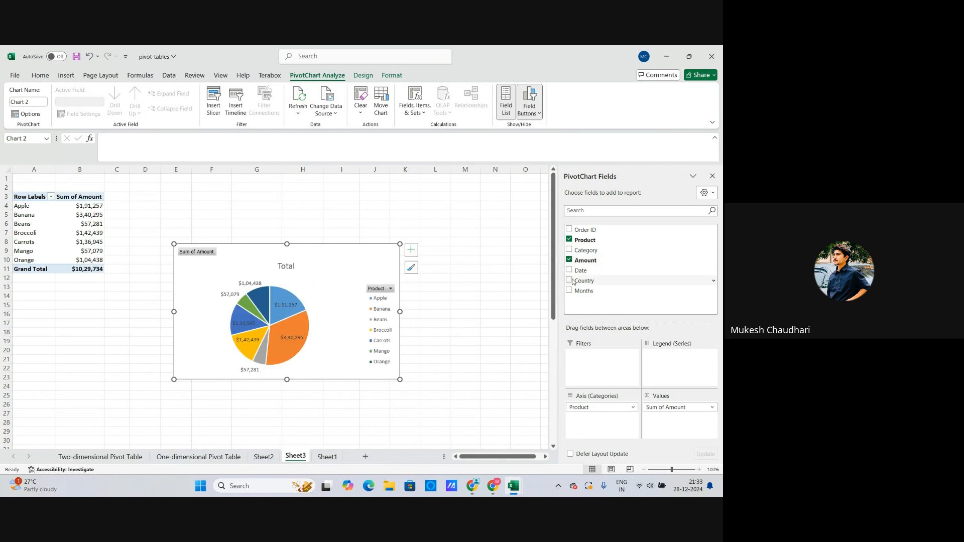
Try Country and then Category as an additional axis field beside Product, removing each again
left_click(569, 280)
left_click(569, 281)
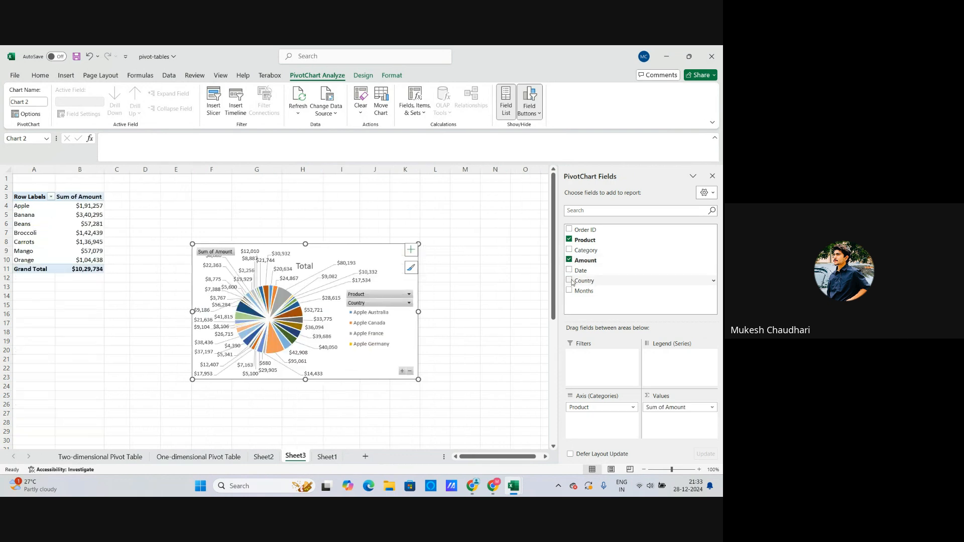
left_click(570, 250)
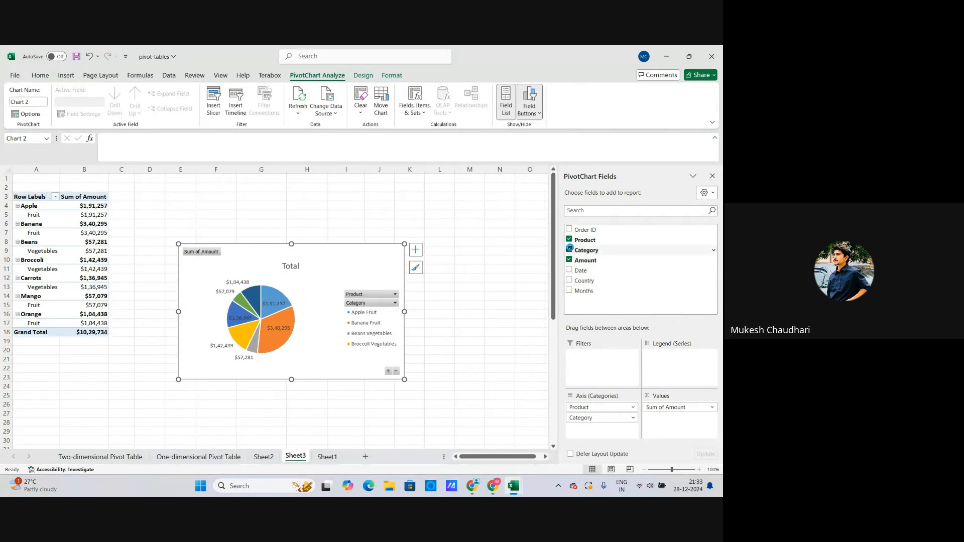
left_click(570, 250)
Clear Product and Amount from the pie chart and rebuild it with Category and Amount
left_click(570, 239)
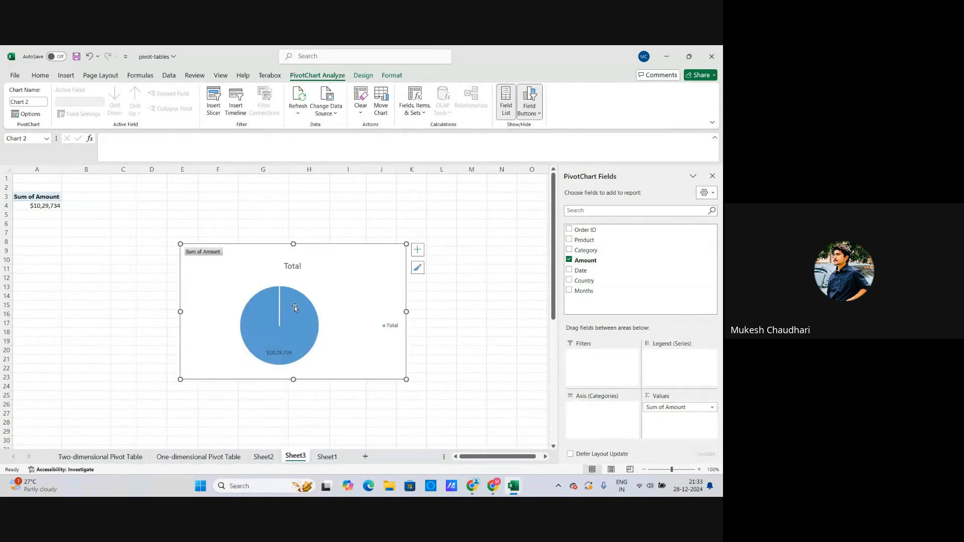
left_click(501, 278)
left_click(365, 300)
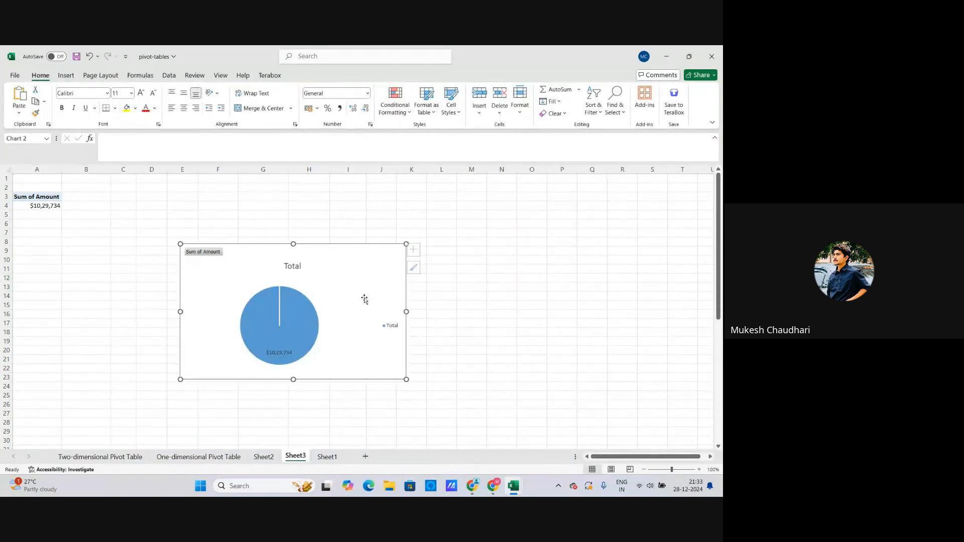
left_click(585, 261)
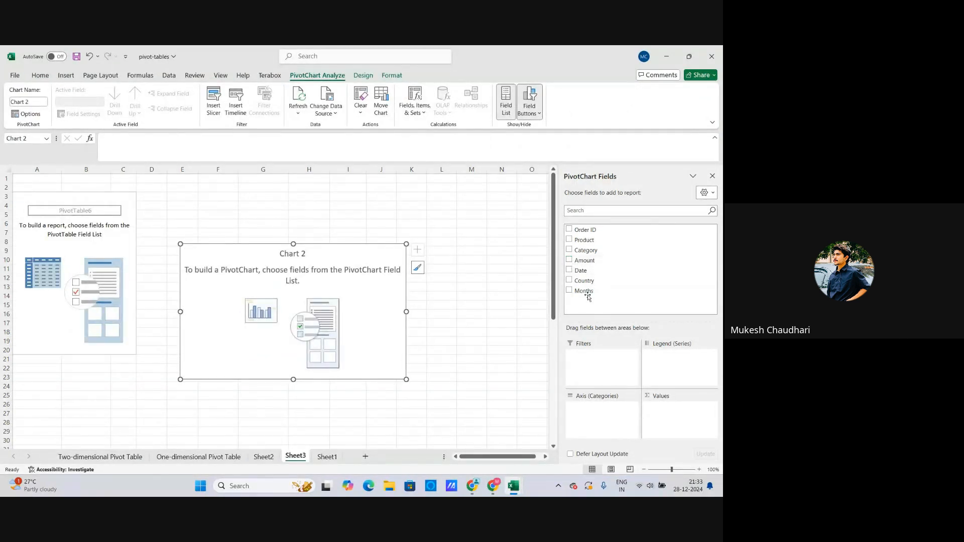
left_click(570, 250)
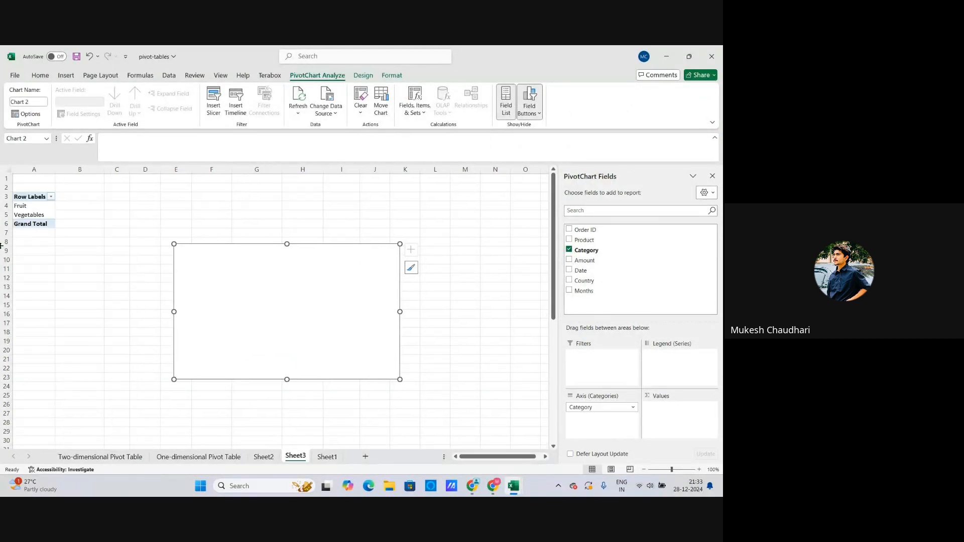
left_click(570, 260)
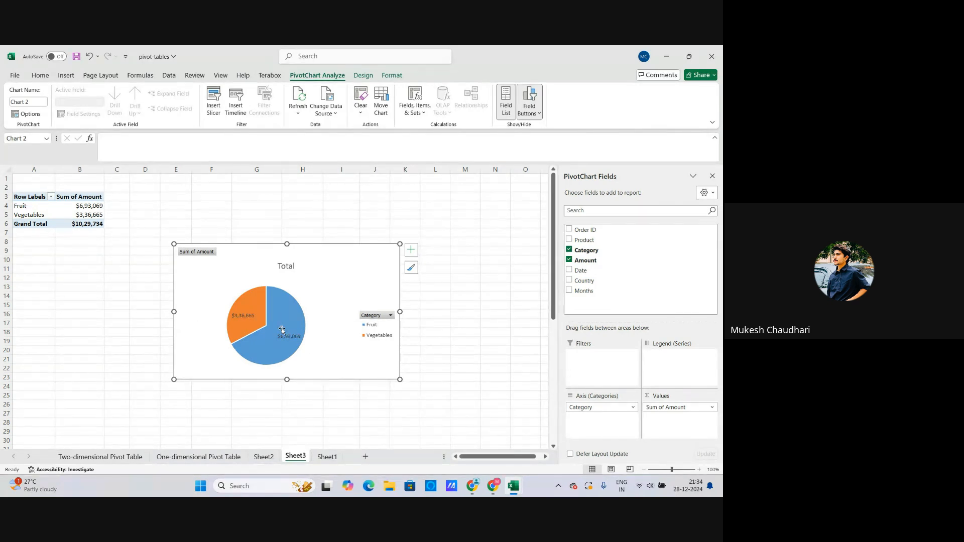
mouse_move(282, 330)
Try breaking the Category pie chart down by Date with Months and by Country, removing these fields again
left_click(569, 270)
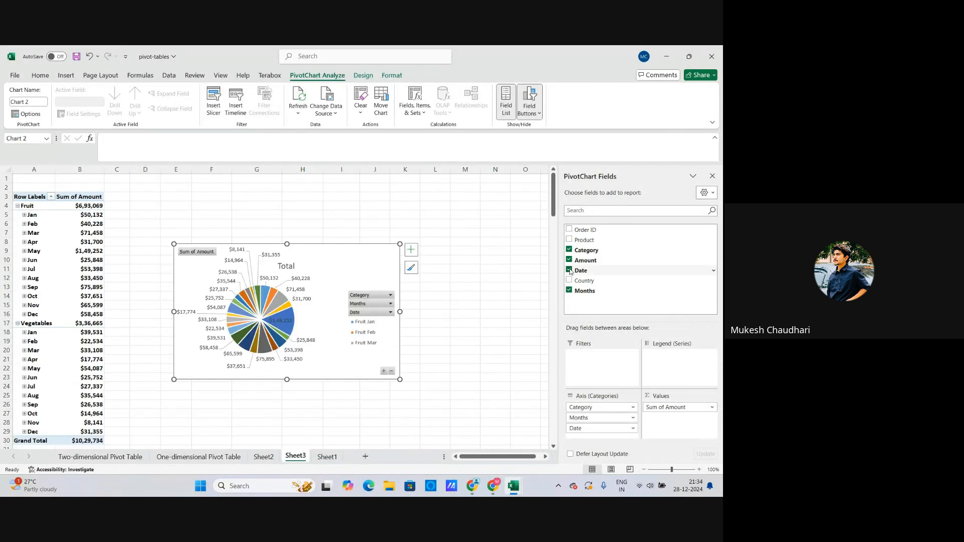
left_click(569, 270)
left_click(569, 280)
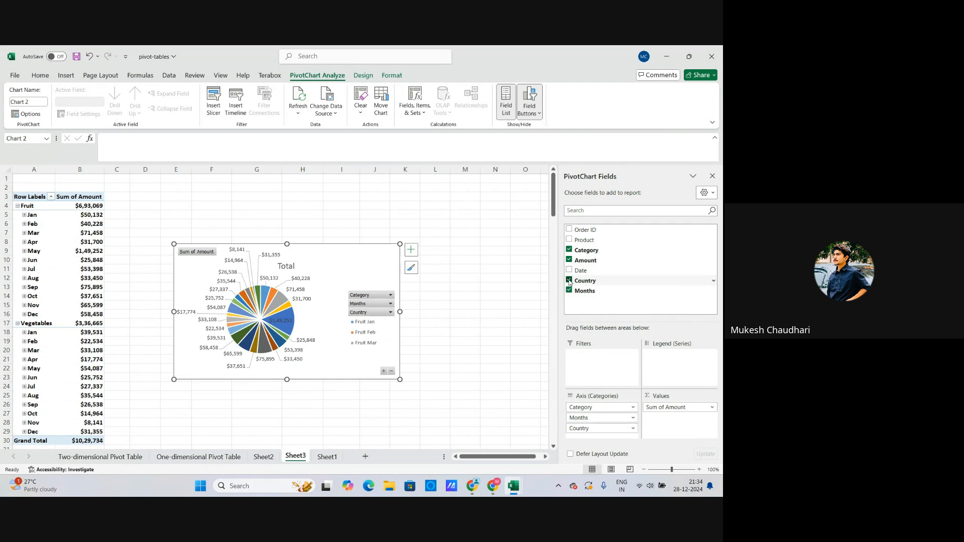
left_click(570, 280)
left_click(570, 291)
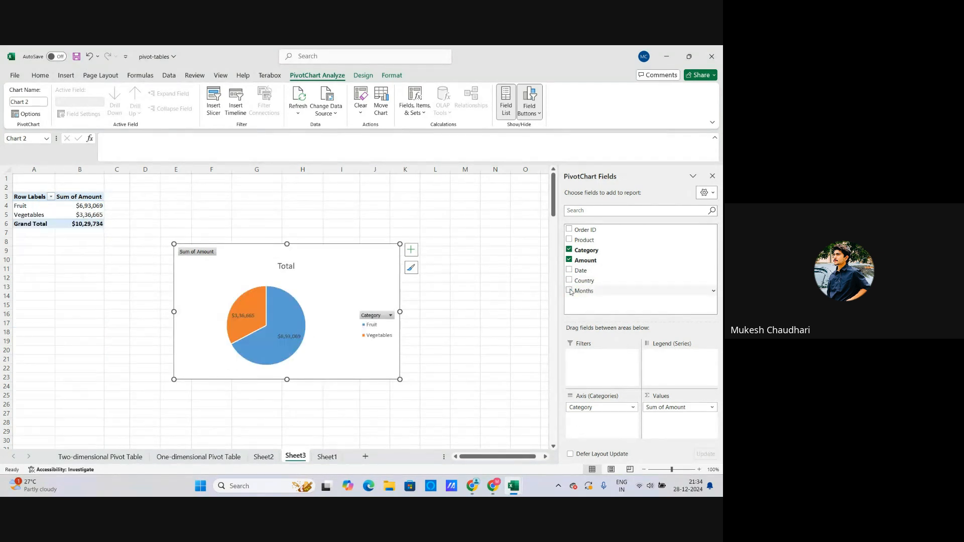
left_click(569, 280)
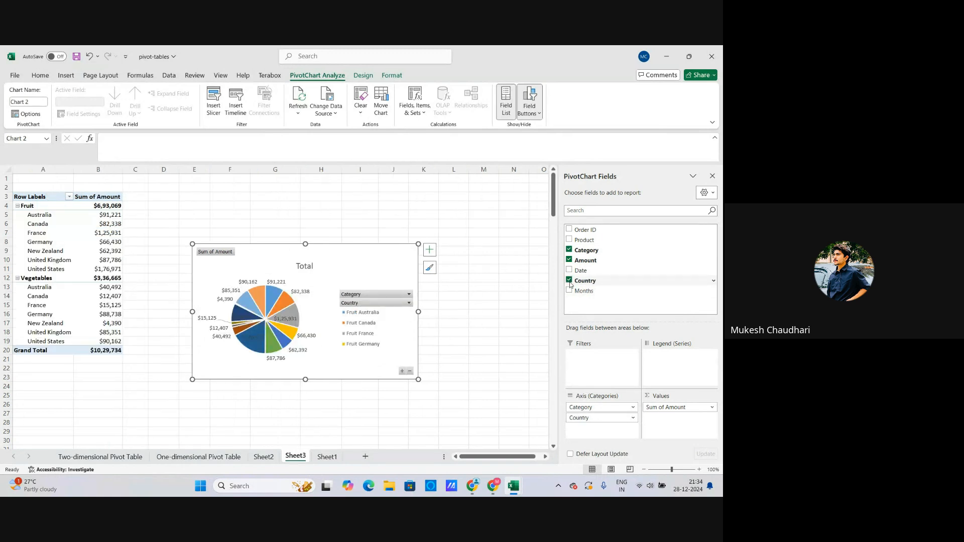
left_click(570, 280)
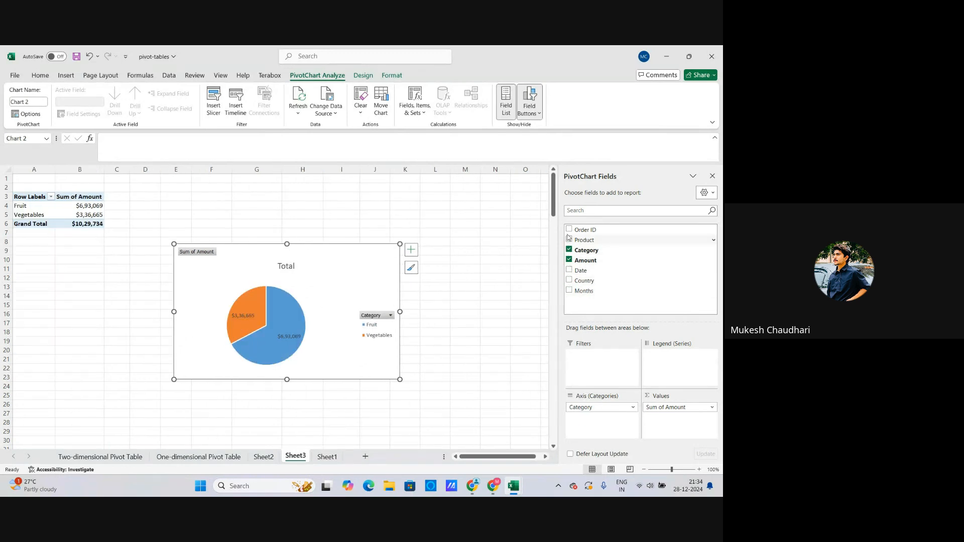
Remove Category from the pie chart and try Product and Order ID, leaving only Amount selected
left_click(569, 249)
left_click(569, 241)
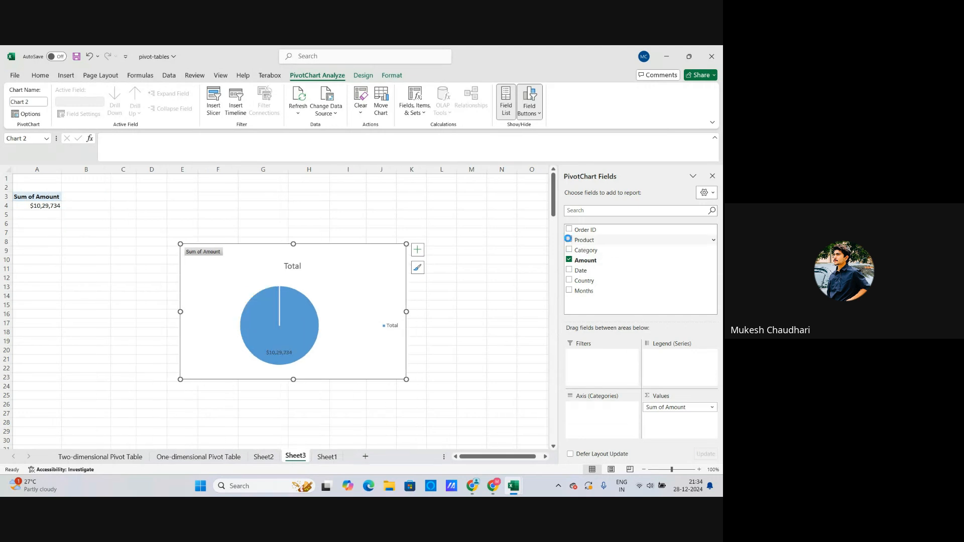
left_click(569, 240)
left_click(569, 230)
left_click(569, 230)
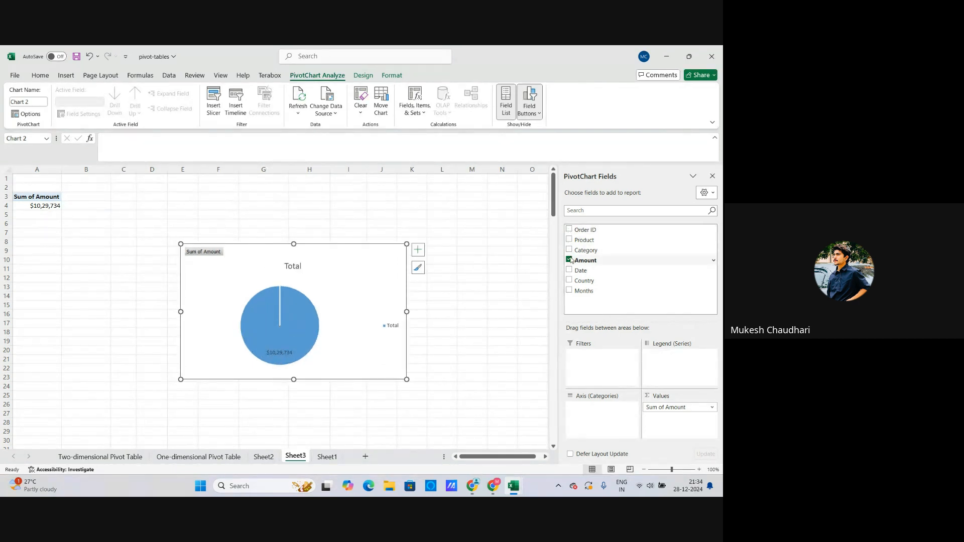
left_click(570, 240)
left_click(570, 240)
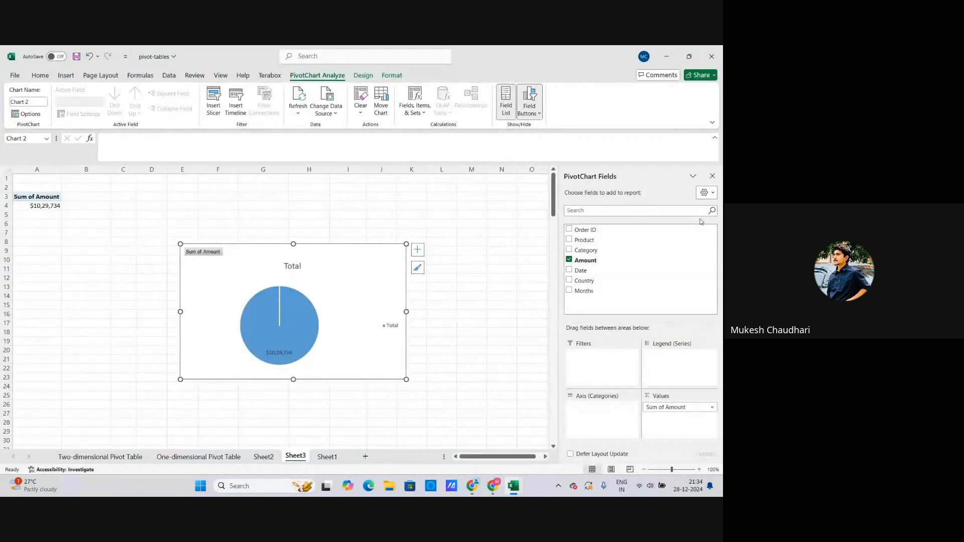
Close the PivotChart field list and cut the pie chart out of Sheet3
left_click(712, 176)
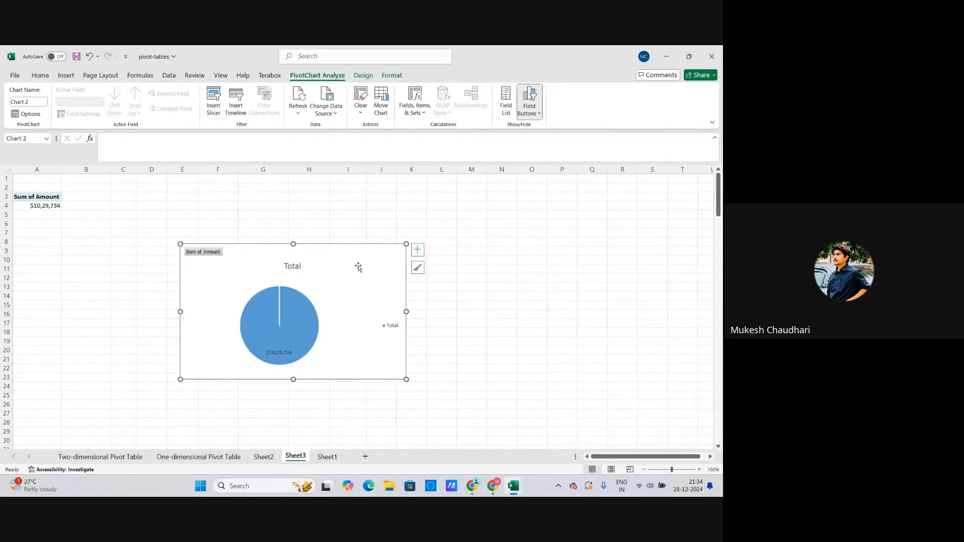
right_click(352, 295)
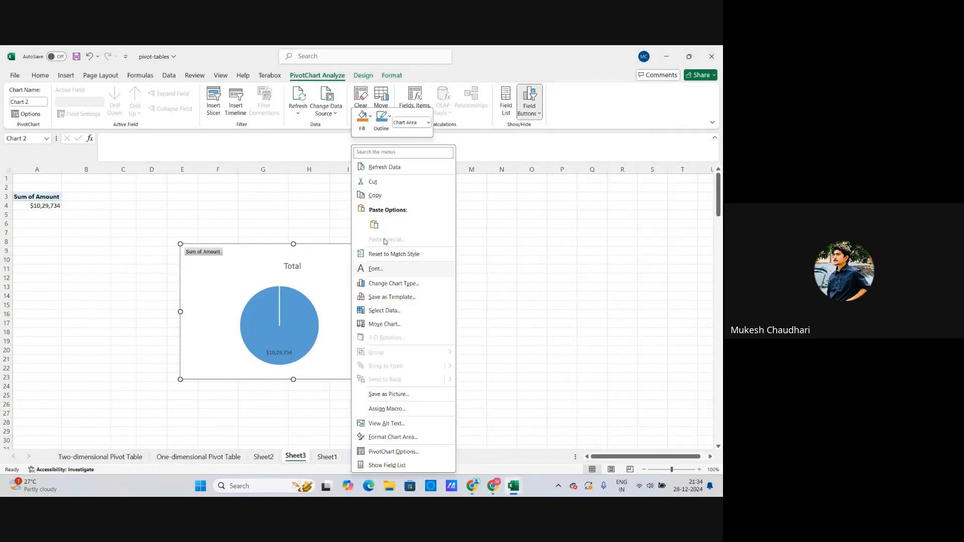
left_click(373, 182)
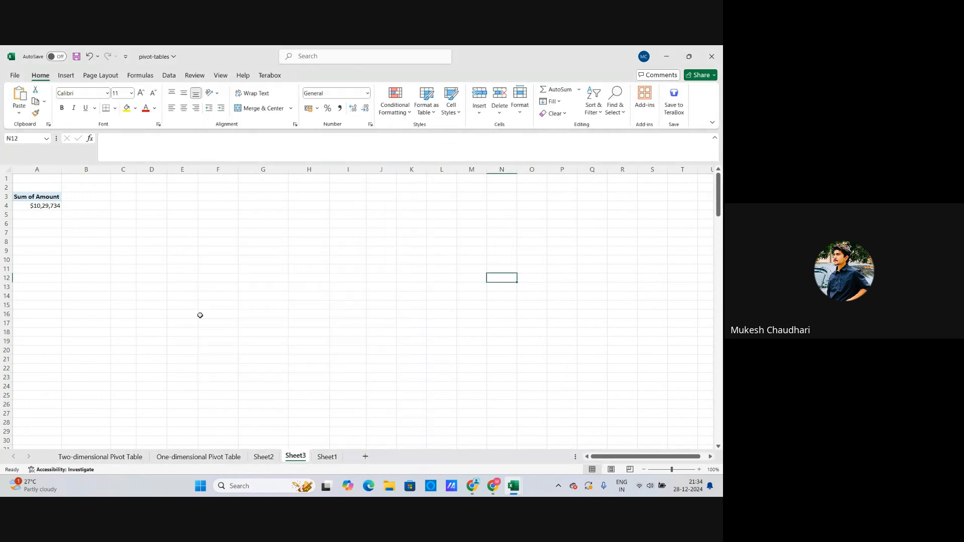
Delete the Sheet3 worksheet permanently from the workbook
left_click(41, 199)
right_click(295, 456)
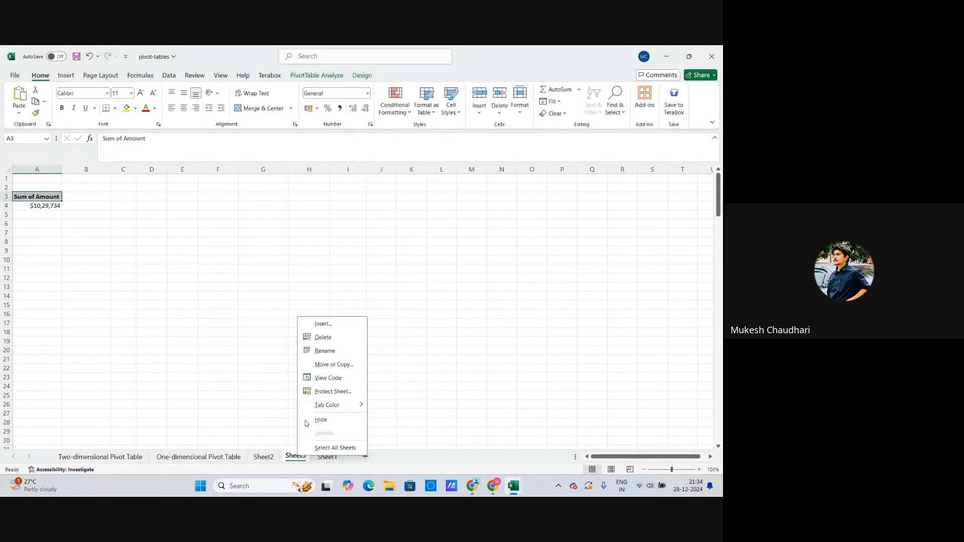
left_click(326, 338)
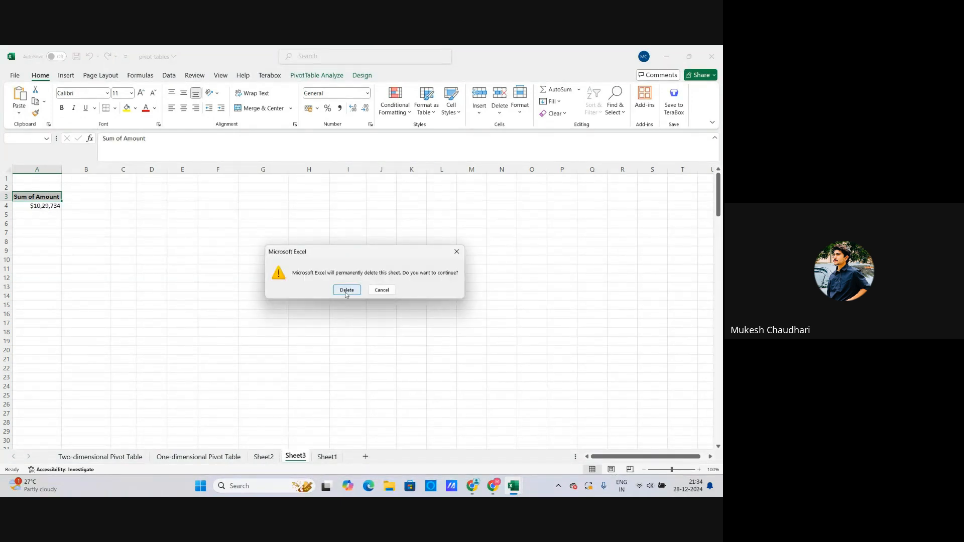
left_click(345, 291)
Delete the Sheet2 worksheet containing the empty PivotTable
left_click(264, 456)
right_click(268, 458)
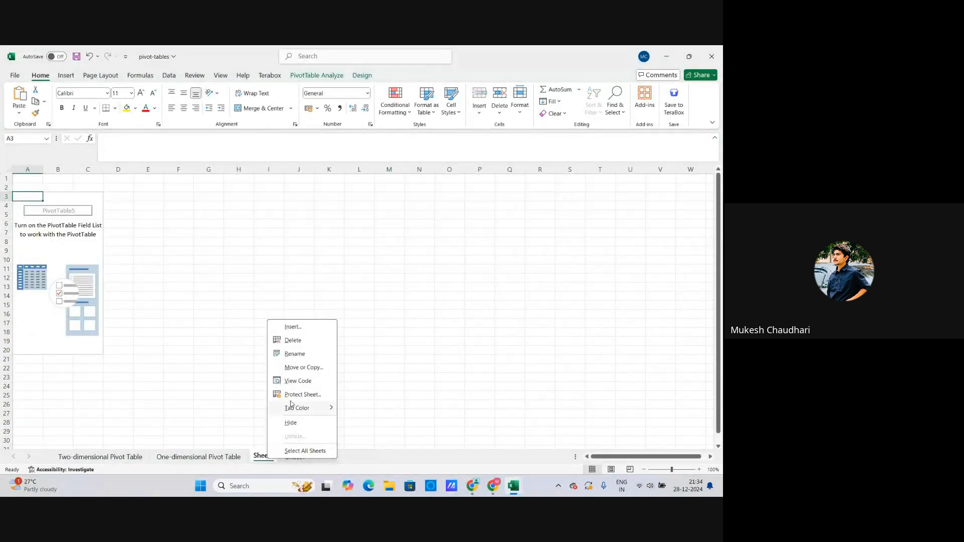
left_click(309, 340)
left_click(346, 290)
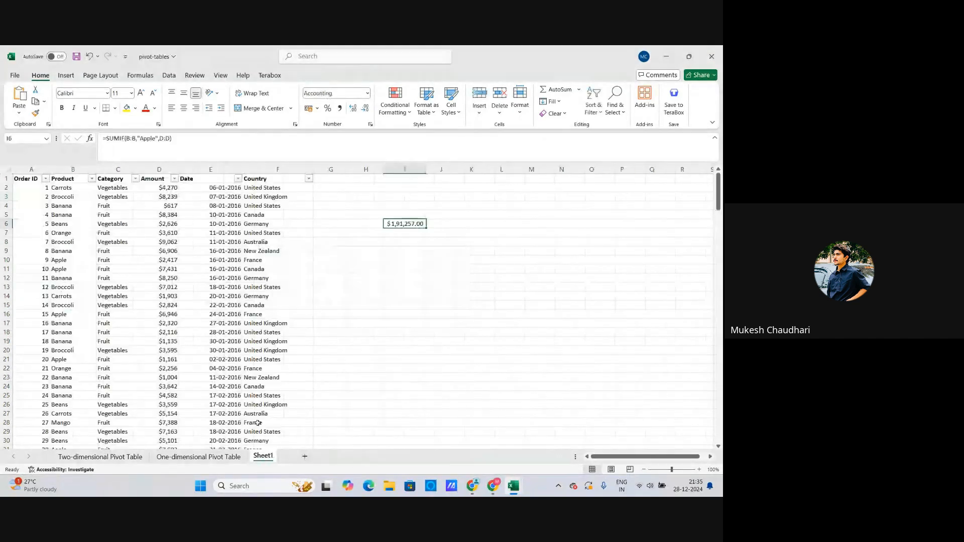
Open the One-dimensional Pivot Table sheet and select the empty cell G19
left_click(199, 457)
left_click(248, 342)
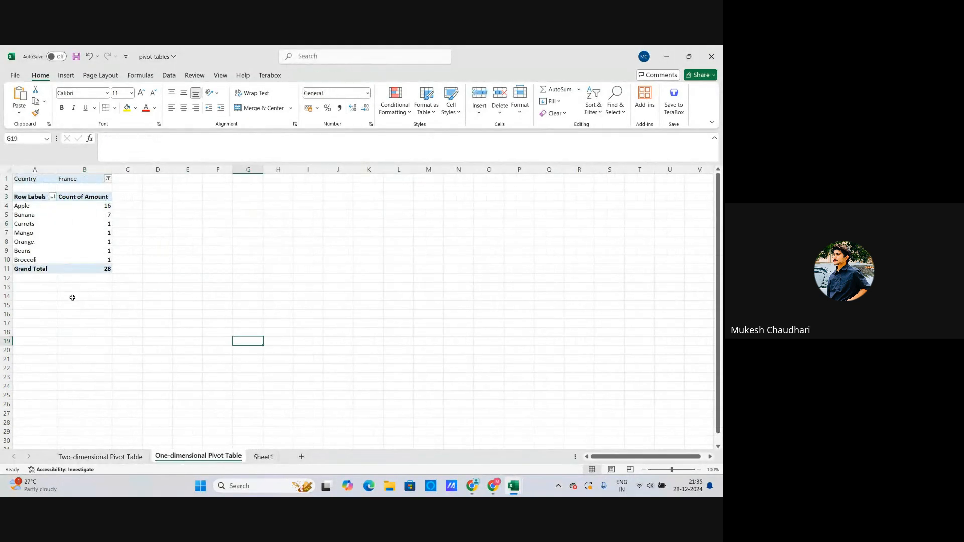
Examine the per-product counts for France in the One-dimensional Pivot Table sheet
left_click(71, 221)
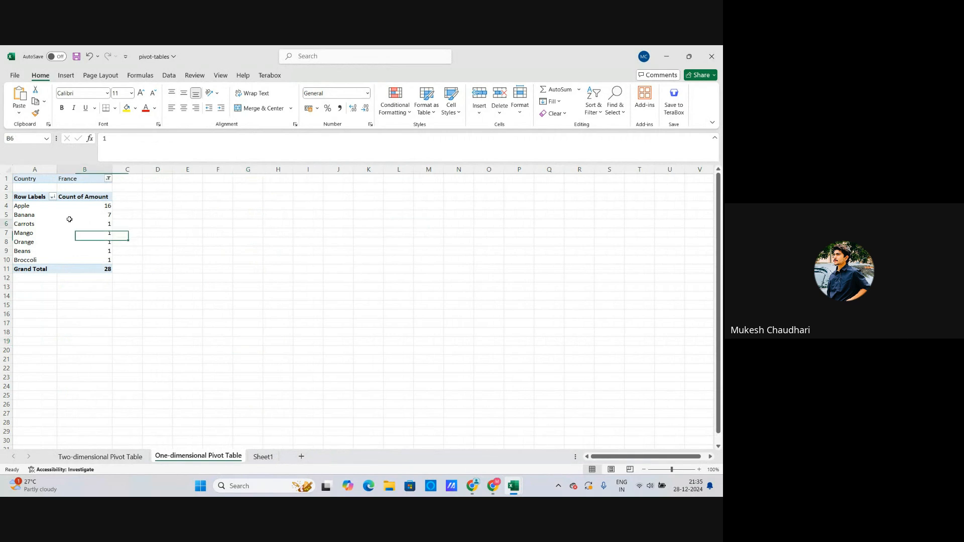
left_click(107, 180)
left_click(108, 179)
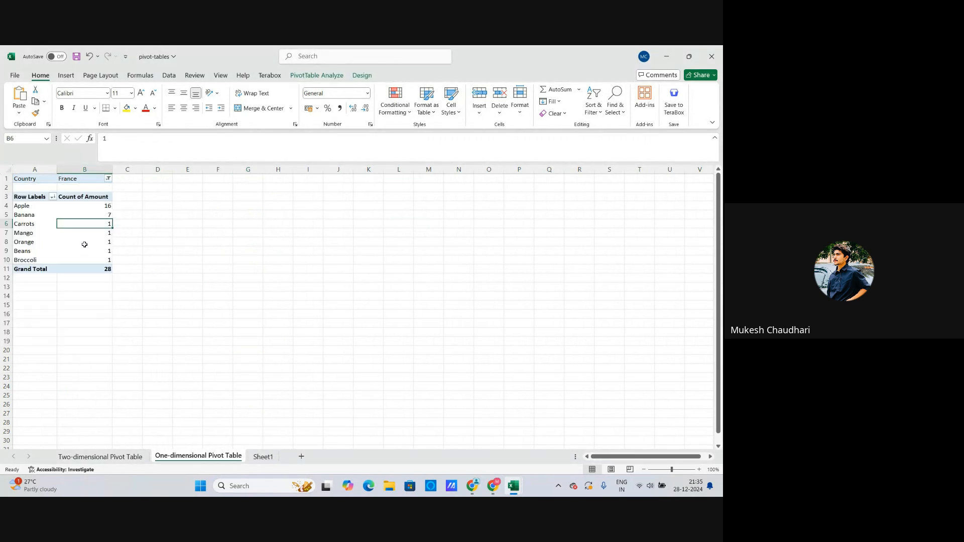
left_click(85, 244)
left_click(78, 199)
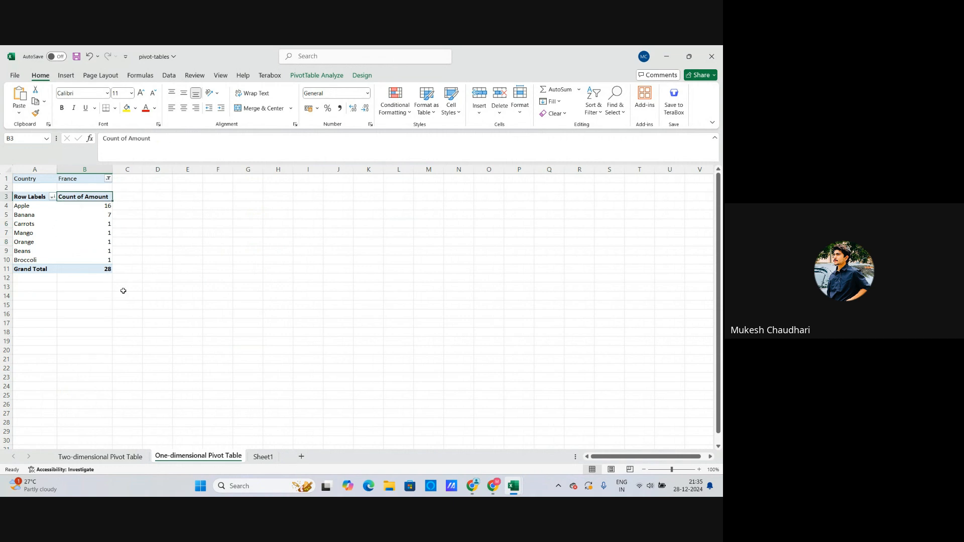
left_click(33, 246)
left_click(71, 225)
left_click(87, 234)
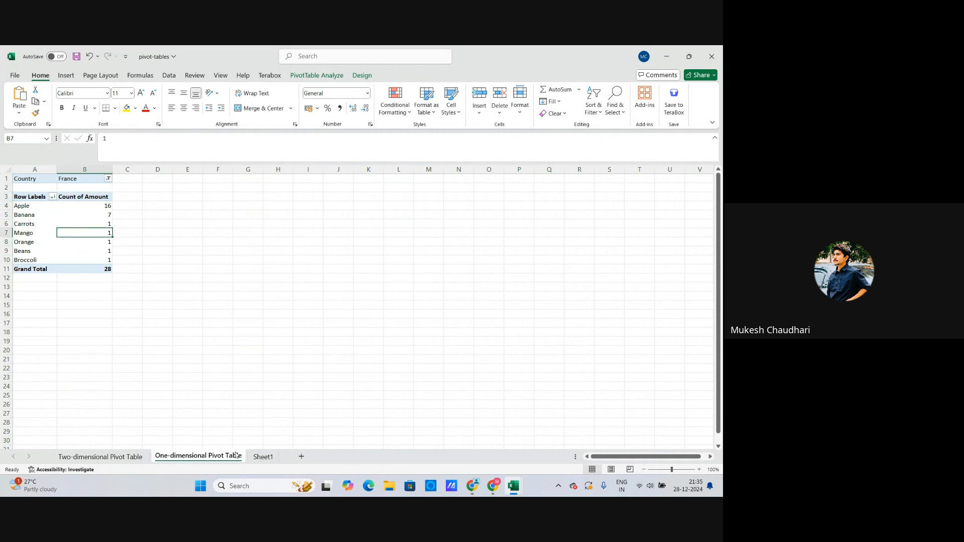
Create a PivotTable from the order data on Sheet1 (range A1:F214), placed in a new worksheet
left_click(262, 457)
left_click(405, 266)
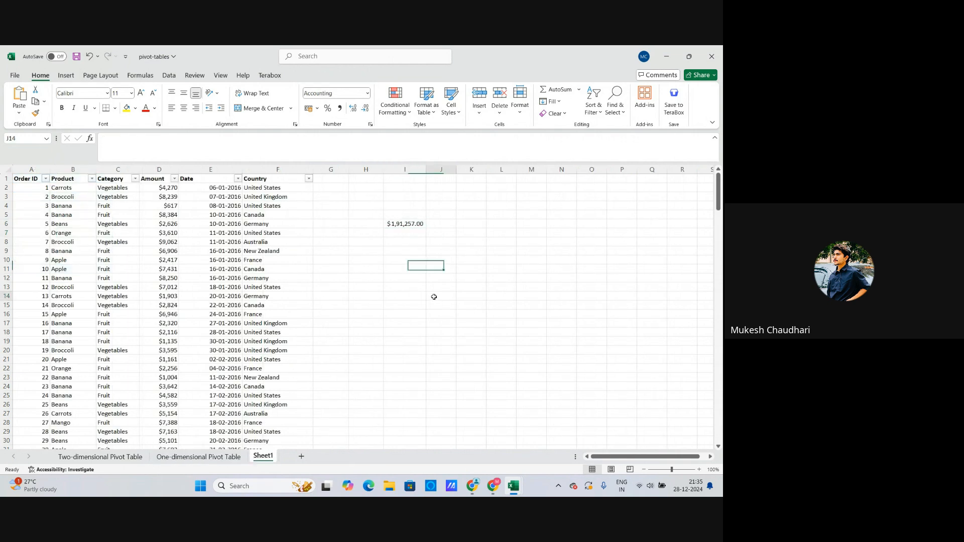
left_click(181, 232)
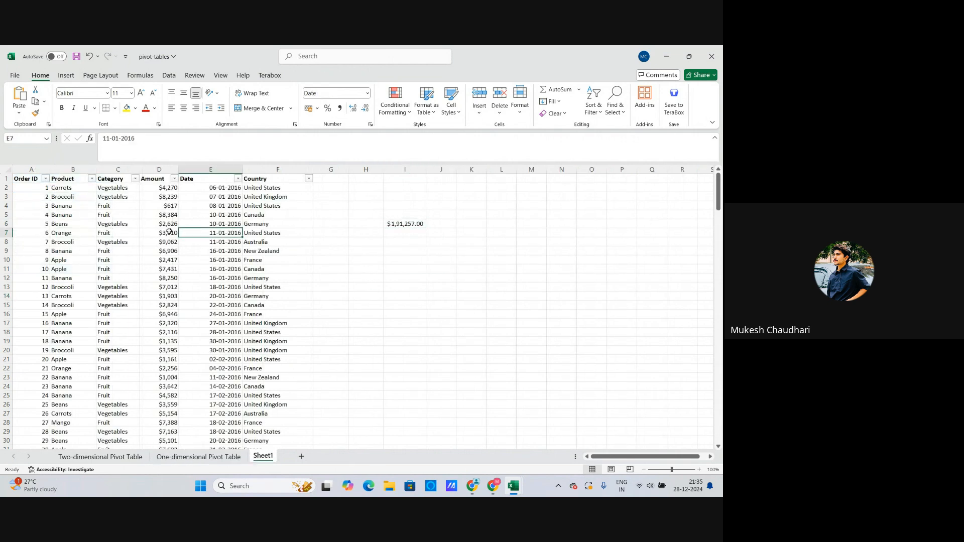
left_click(65, 77)
left_click(22, 98)
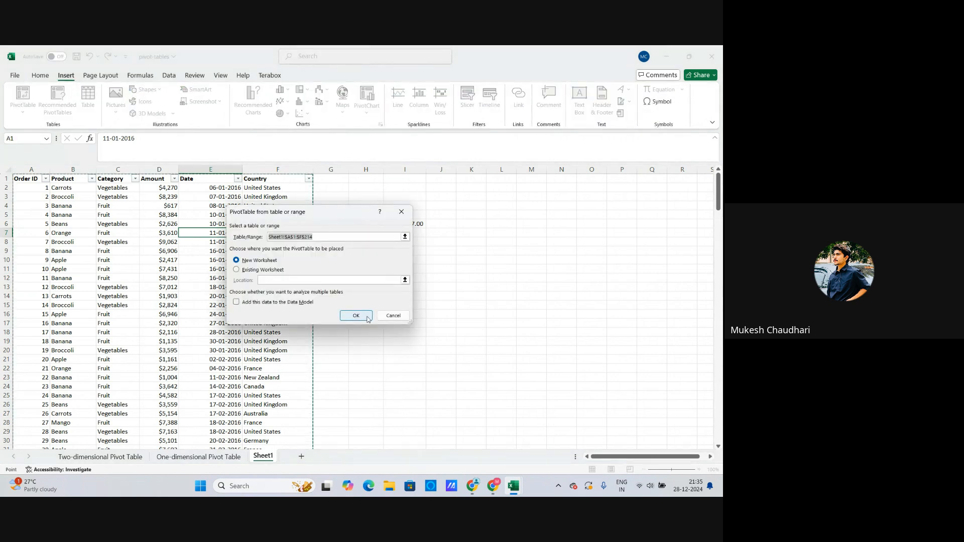
left_click(367, 316)
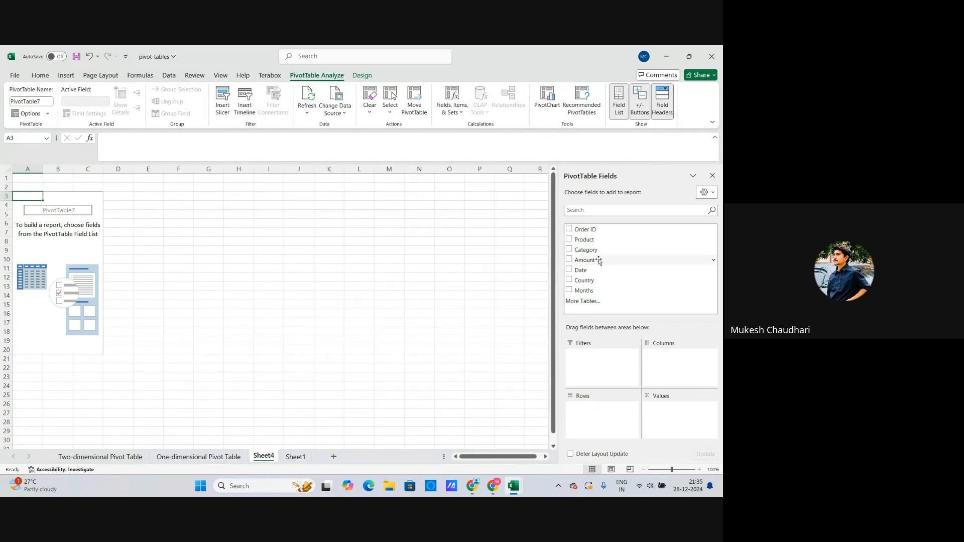
Add Product as the row field and Amount as the summed value field of the new PivotTable
left_click(570, 239)
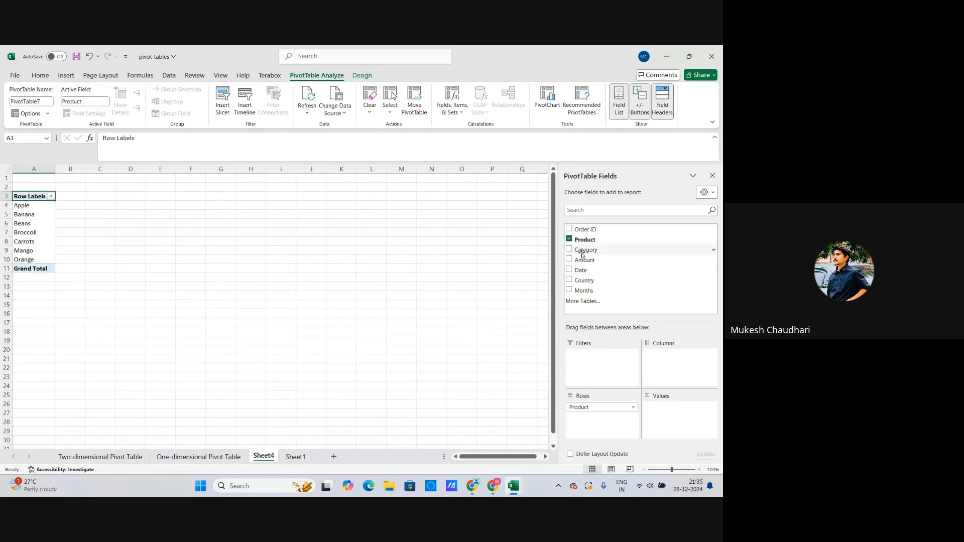
left_click(201, 457)
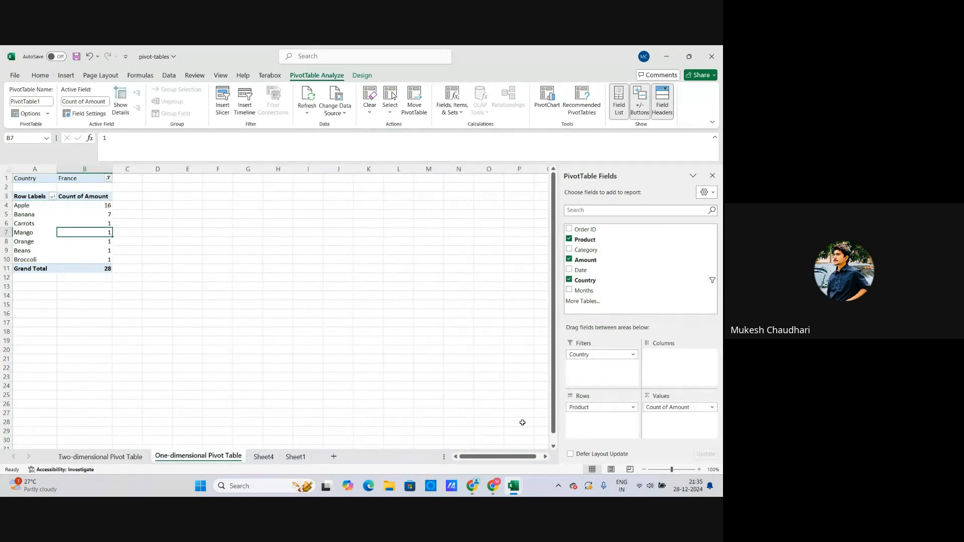
left_click(297, 457)
left_click(264, 456)
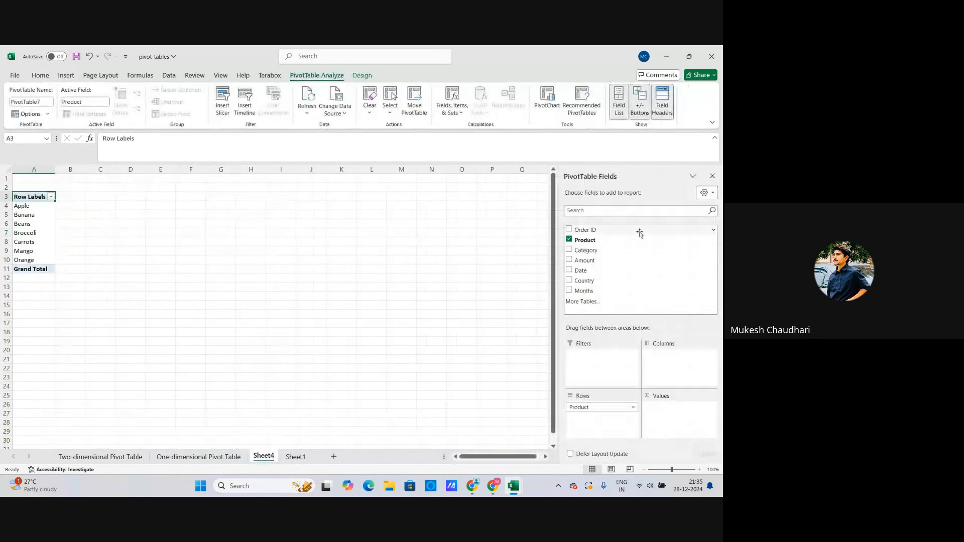
left_click(572, 261)
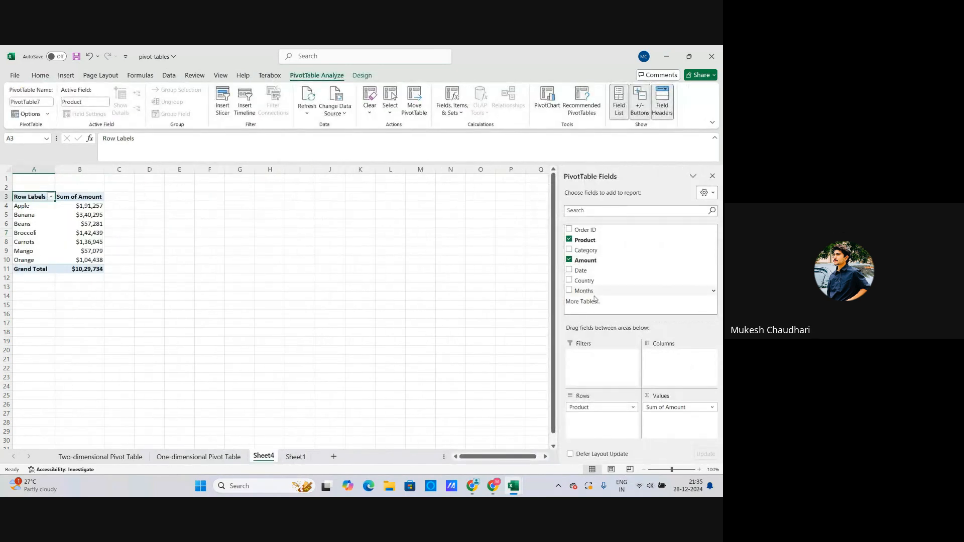
Place the Country field in the Filters area of the PivotTable instead of under the rows
left_click(570, 281)
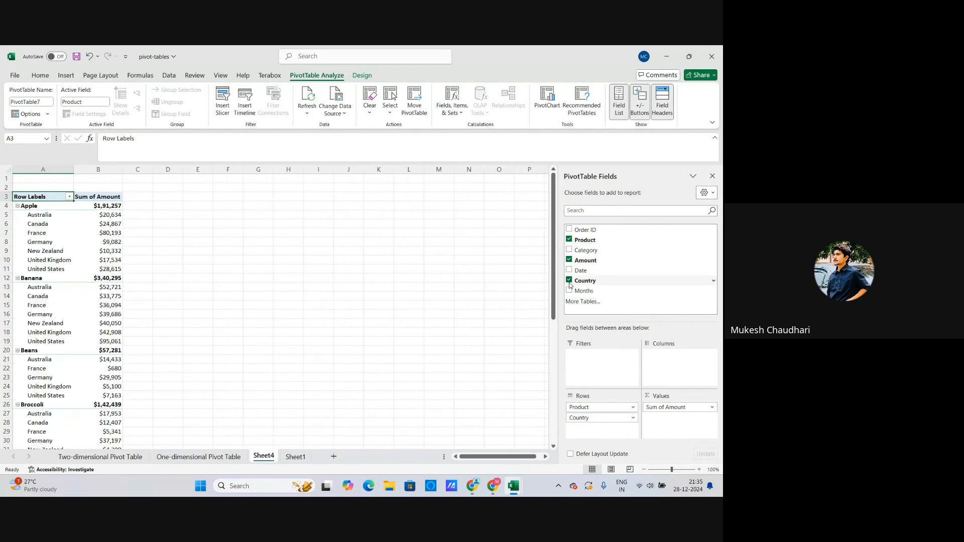
left_click(569, 281)
left_click_drag(588, 282, 596, 357)
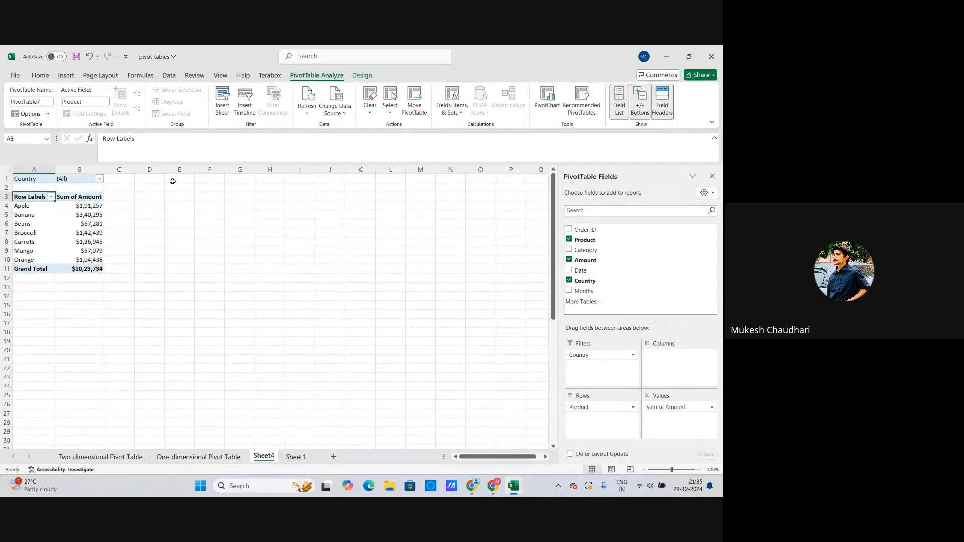
Filter the new PivotTable by Country to show only Australia
left_click(83, 213)
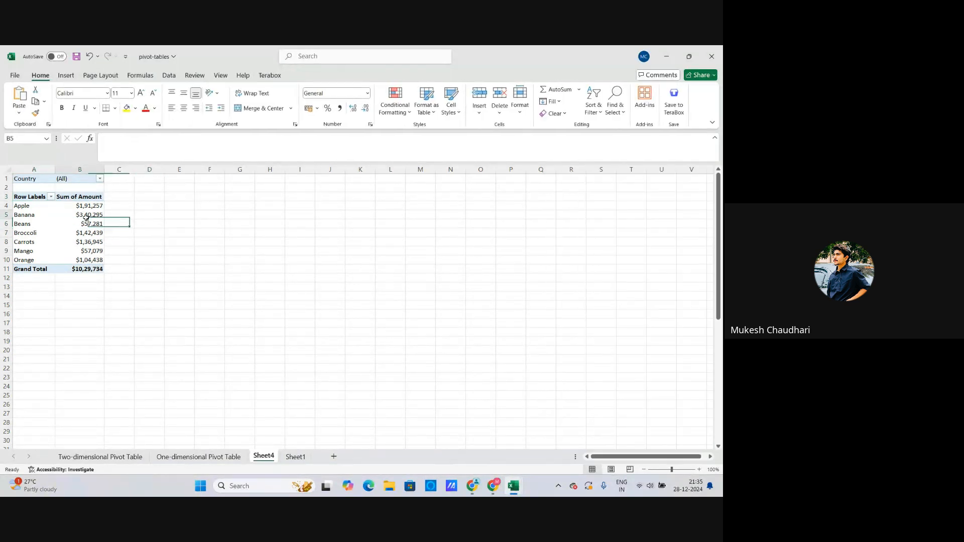
left_click(85, 208)
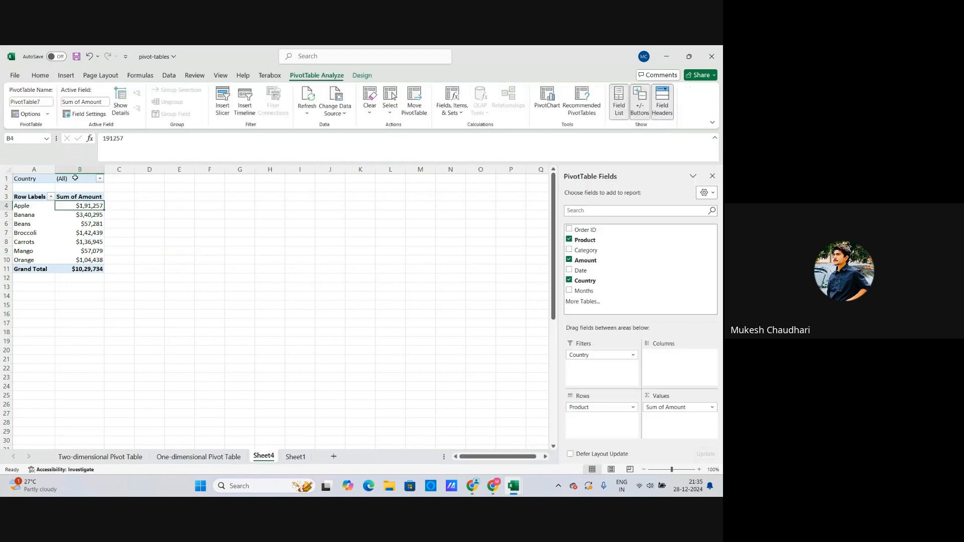
left_click(100, 180)
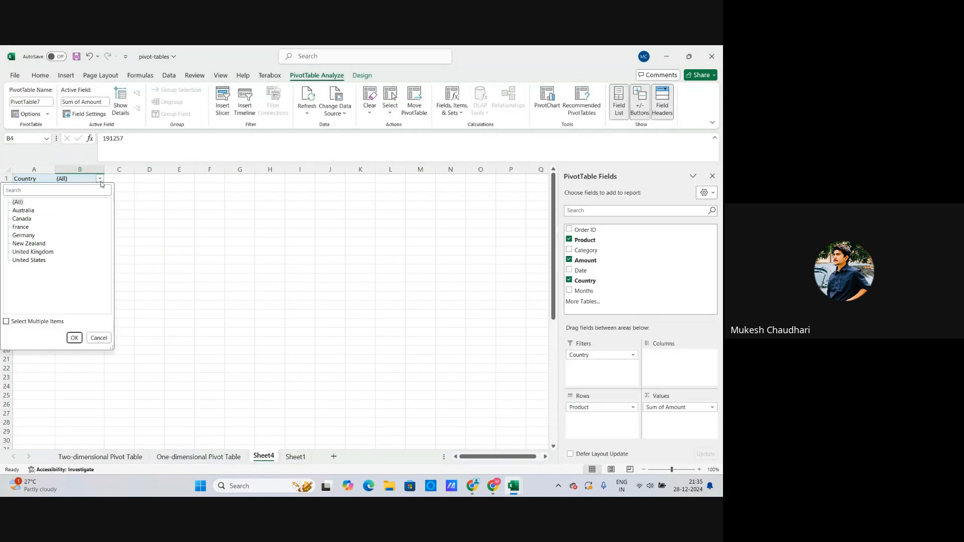
left_click(30, 211)
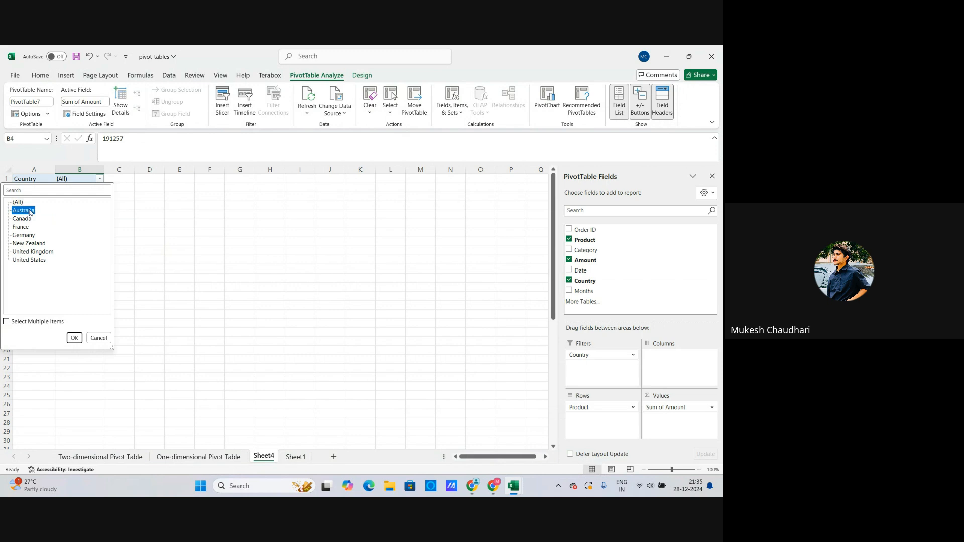
left_click(73, 338)
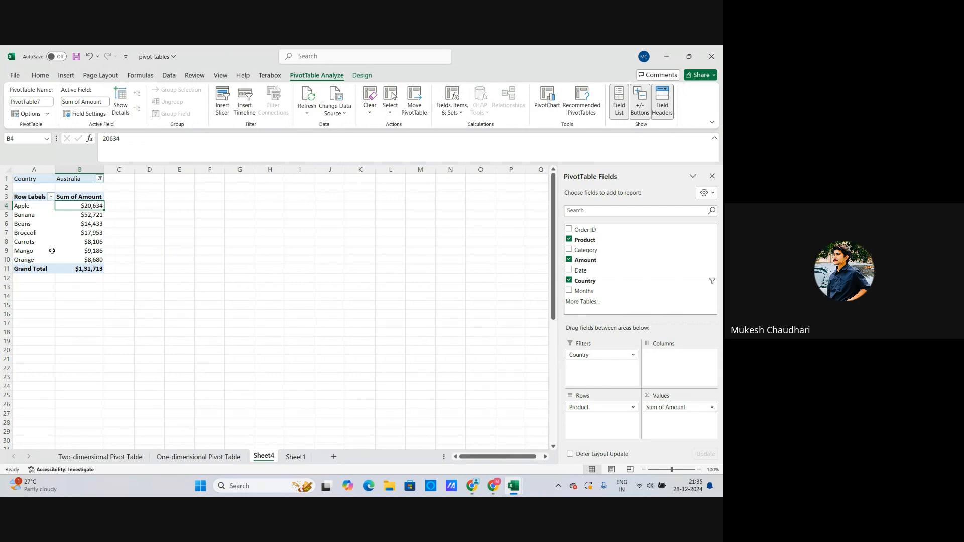
Insert a 2-D clustered column chart based on the product amounts in the PivotTable
left_click(40, 76)
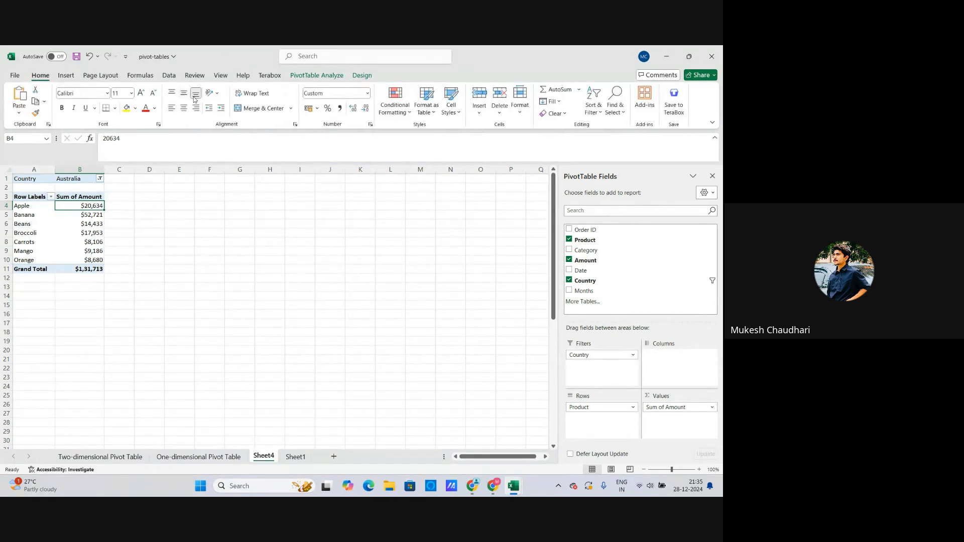
left_click(67, 76)
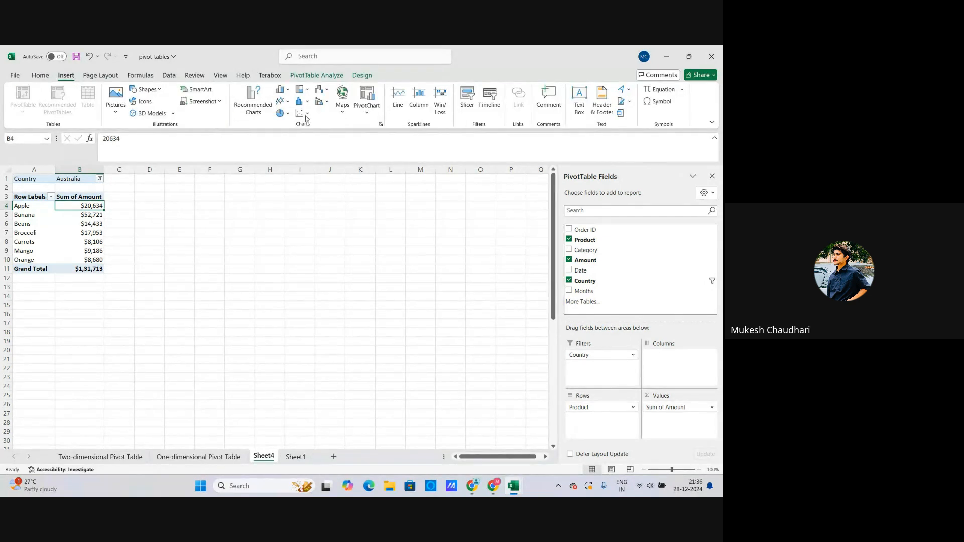
left_click(282, 94)
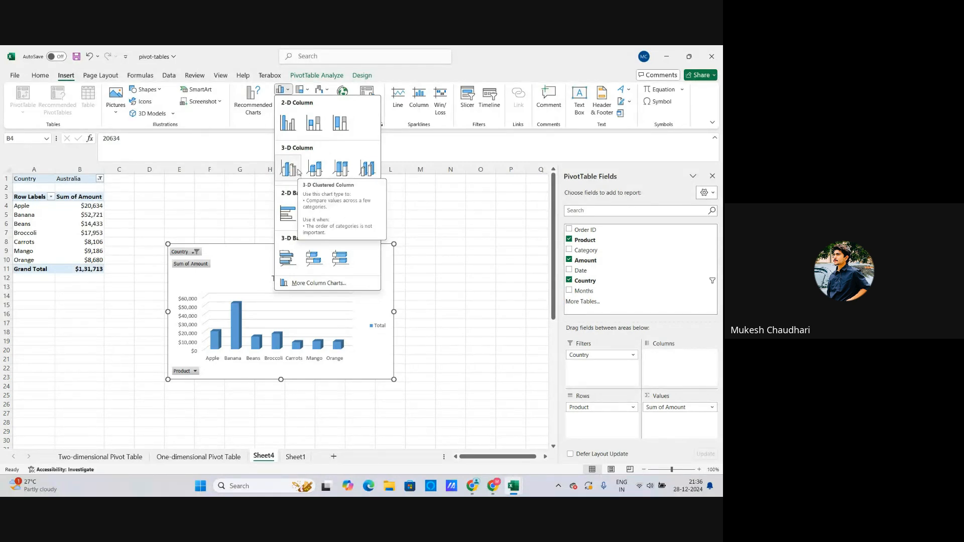
left_click(305, 93)
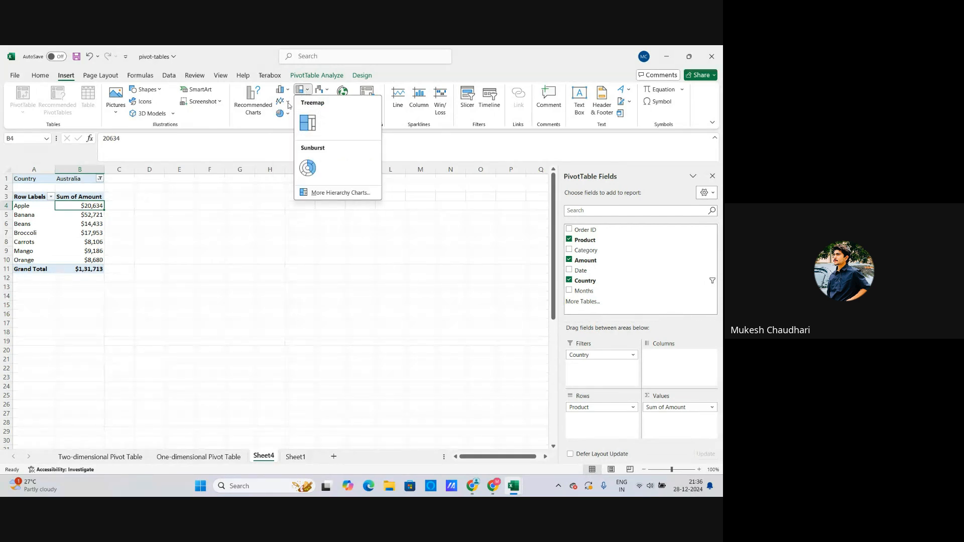
left_click(285, 103)
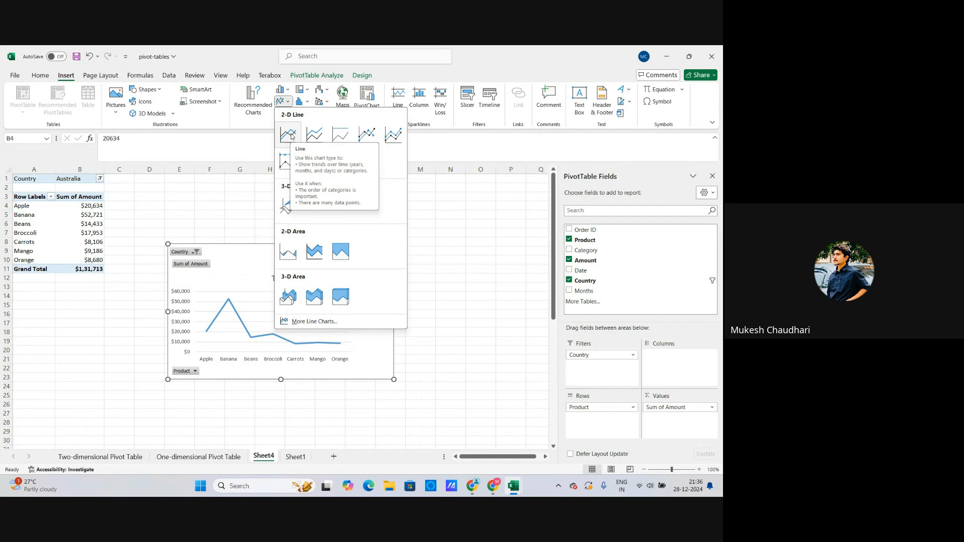
left_click(292, 104)
left_click(284, 90)
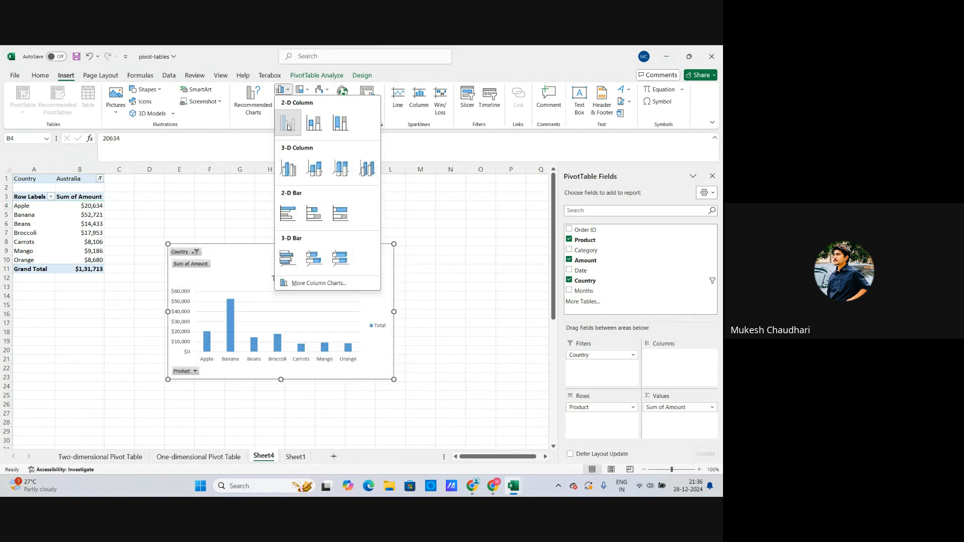
left_click(288, 122)
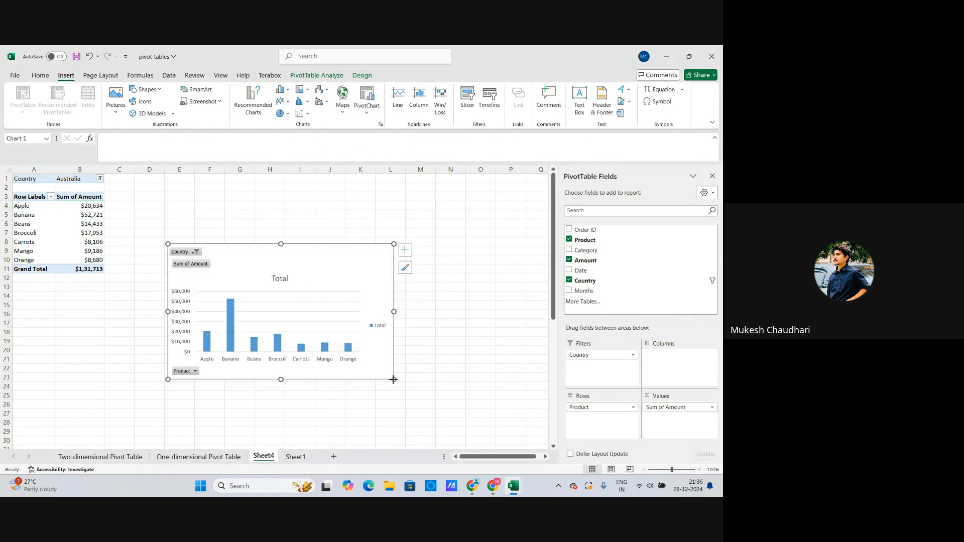
Reposition and enlarge the column chart so it spans about E6 to M24 beside the PivotTable
left_click_drag(394, 379, 343, 368)
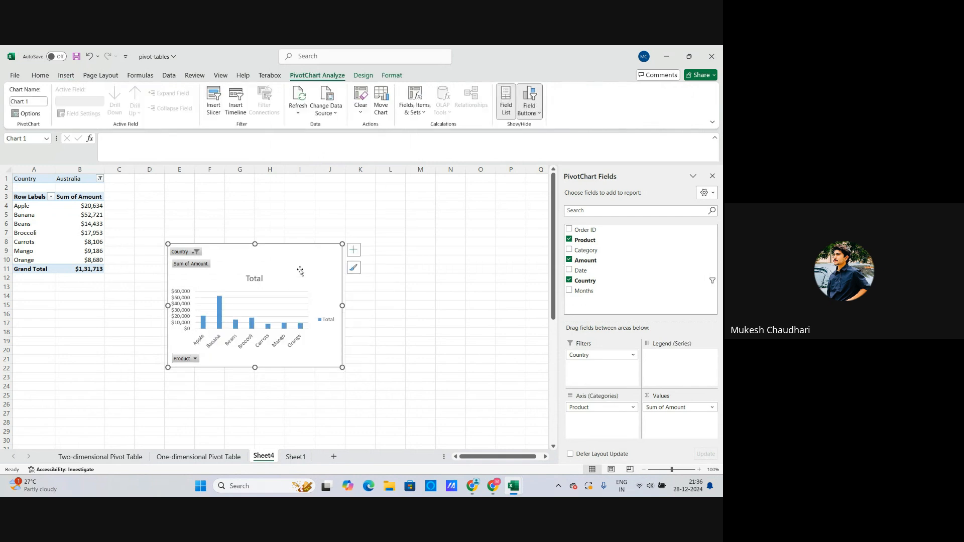
left_click_drag(300, 271, 293, 247)
left_click_drag(338, 343, 418, 382)
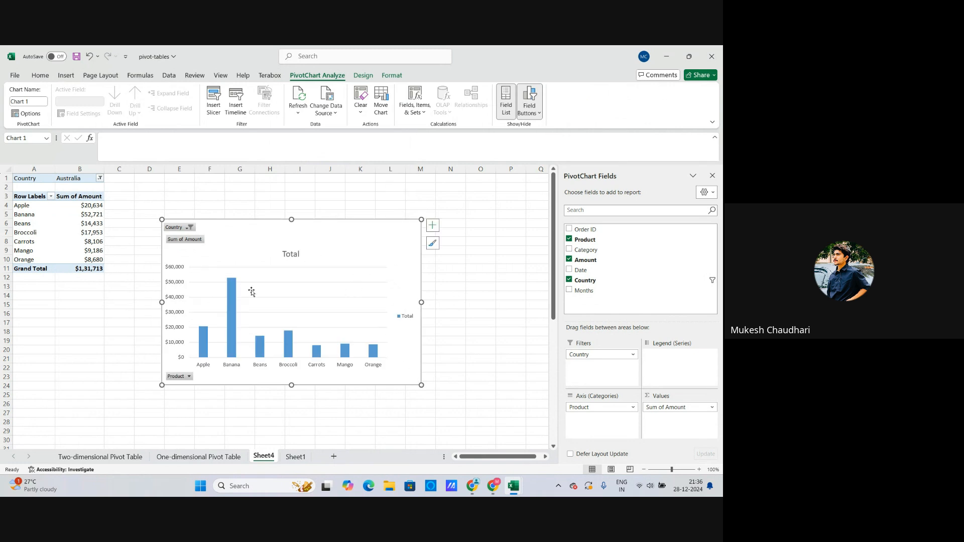
Set the chart's Country filter to (All) and add data labels to its columns
left_click(190, 228)
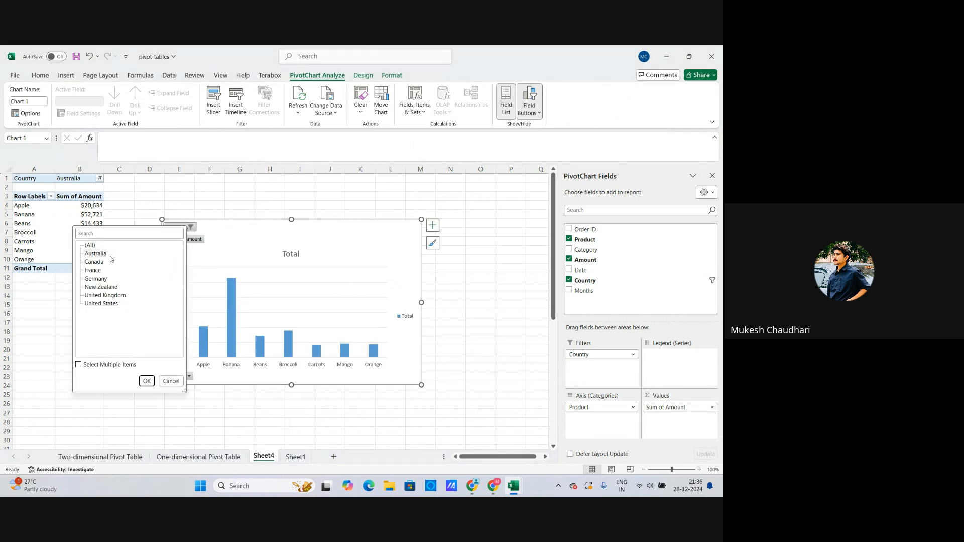
left_click(258, 241)
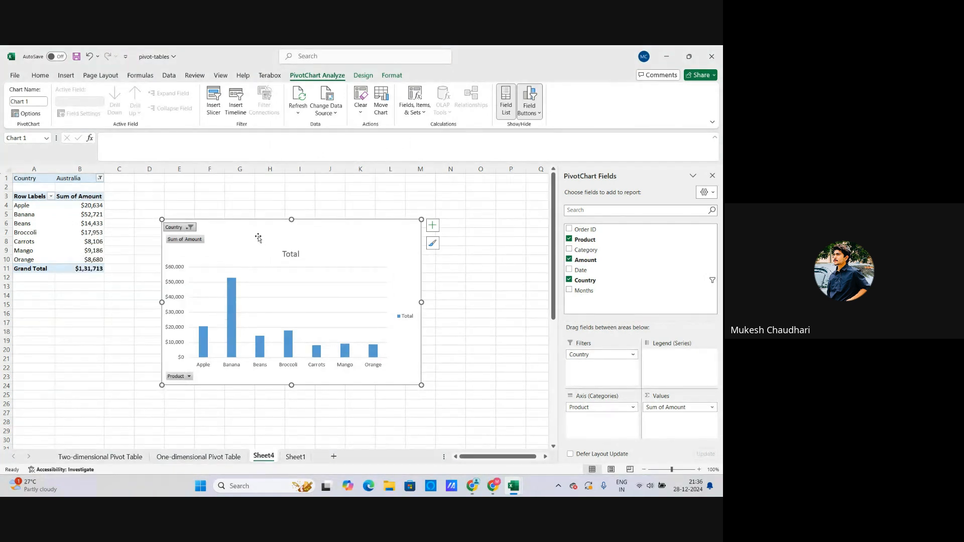
left_click(188, 228)
left_click(92, 274)
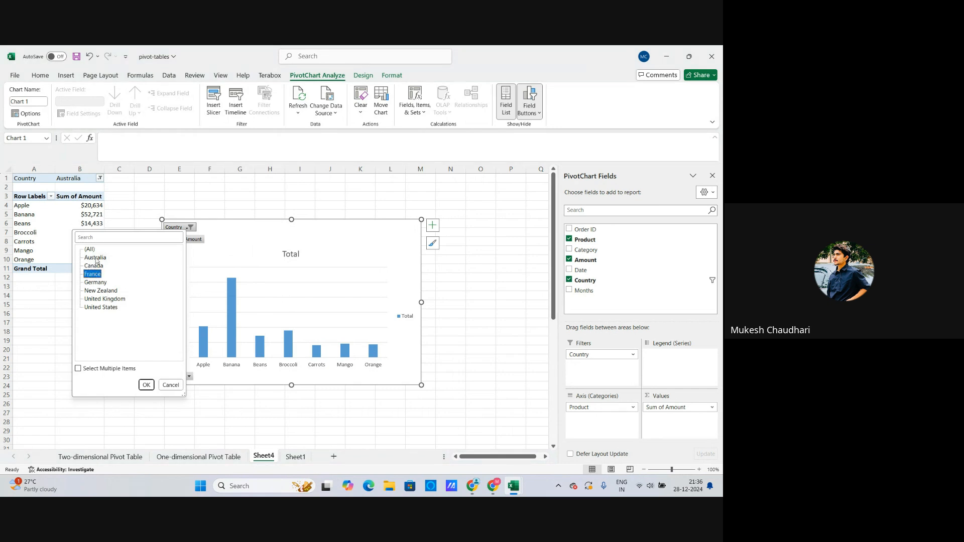
left_click(89, 250)
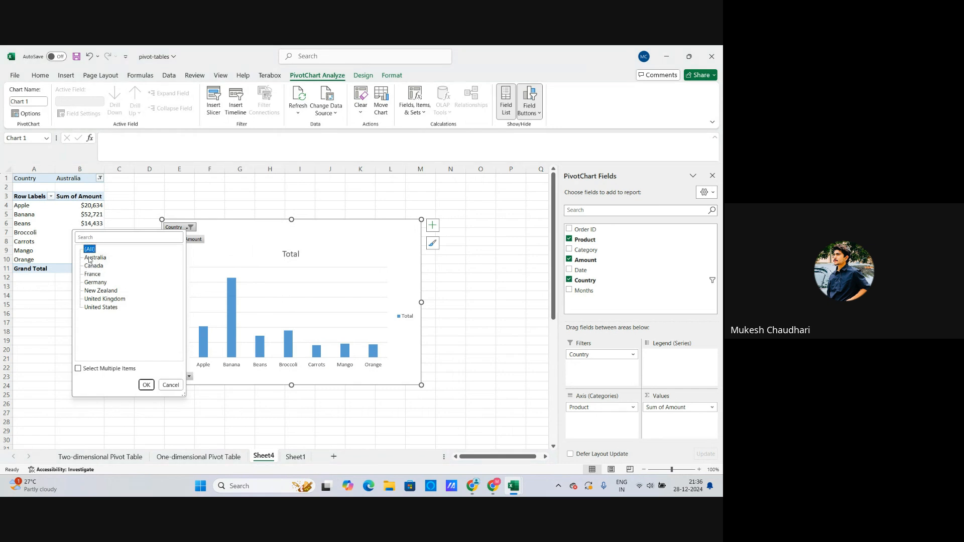
left_click(146, 385)
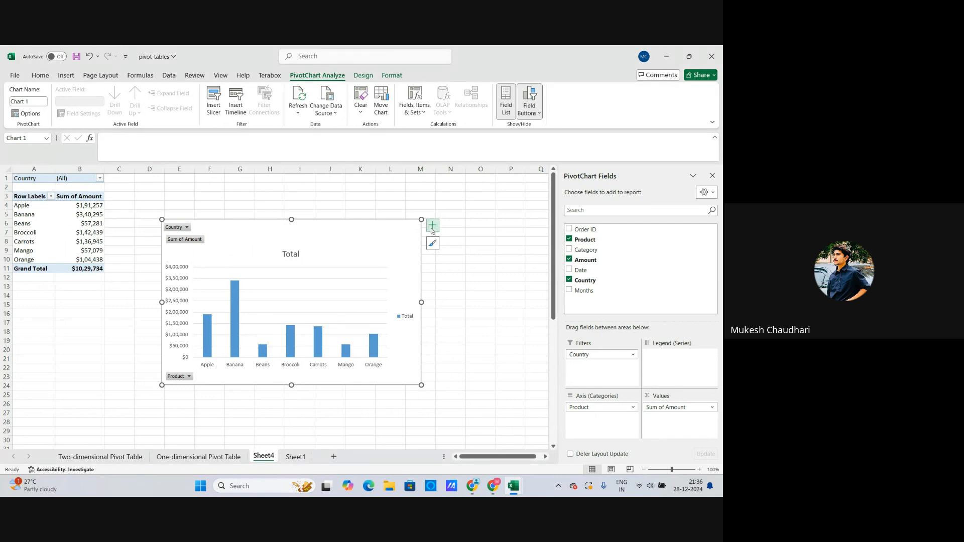
left_click(433, 225)
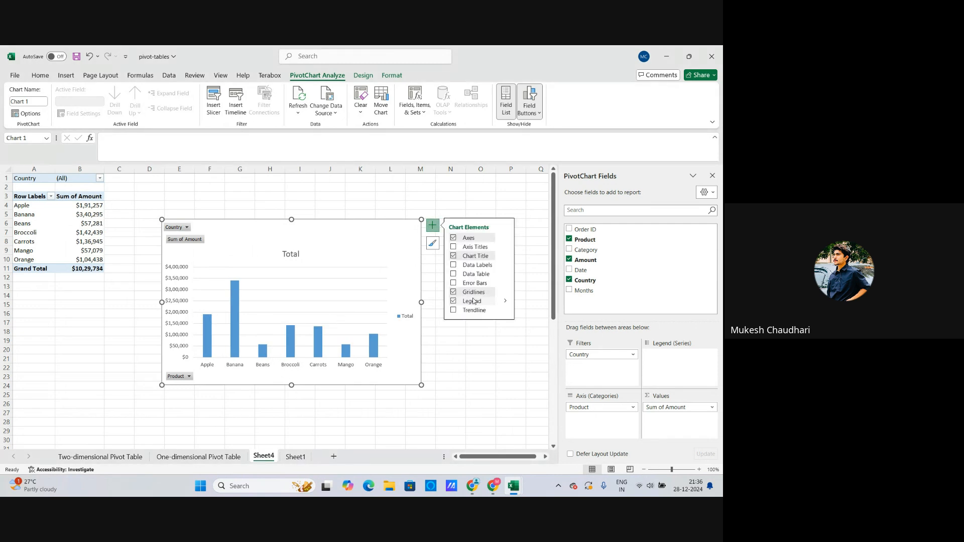
left_click(457, 265)
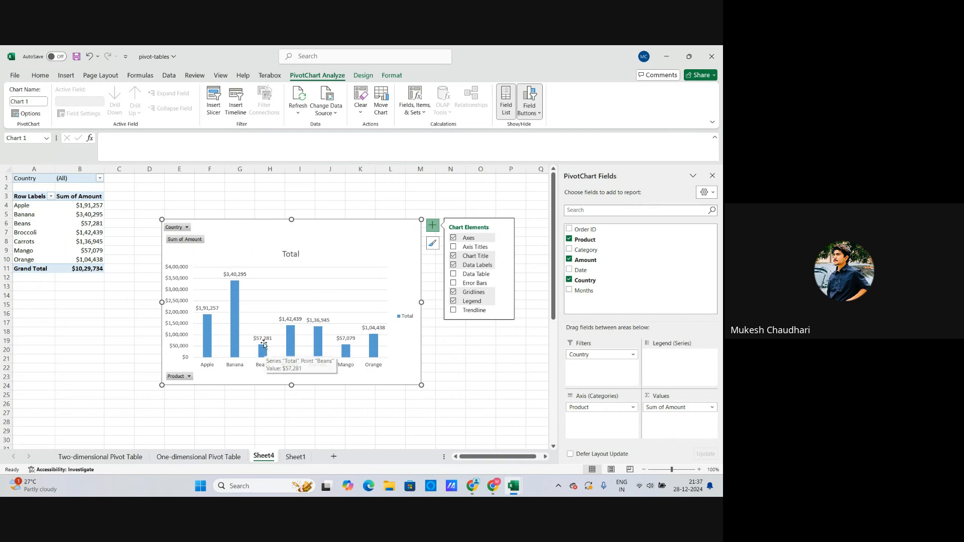
Try a data table and a trendline on the product amounts column chart
mouse_move(262, 358)
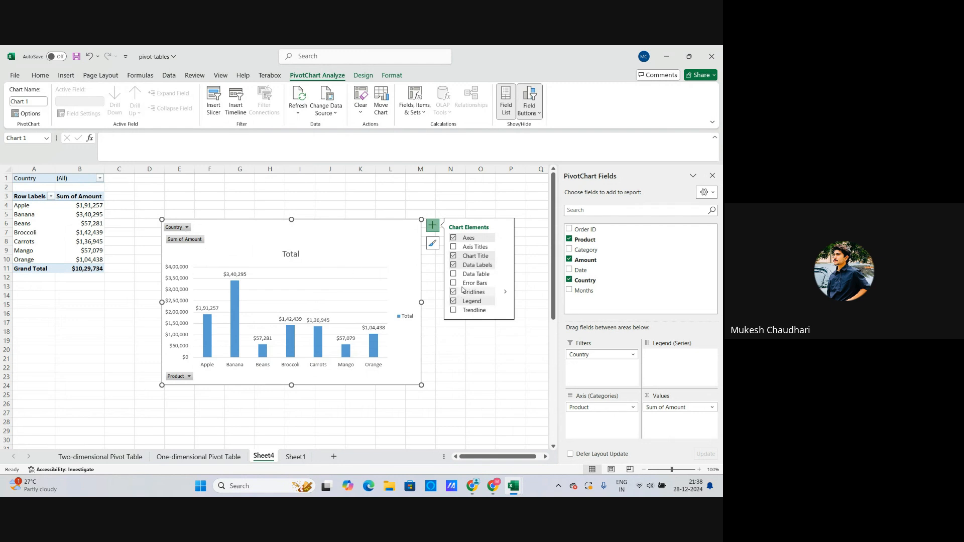
left_click(453, 275)
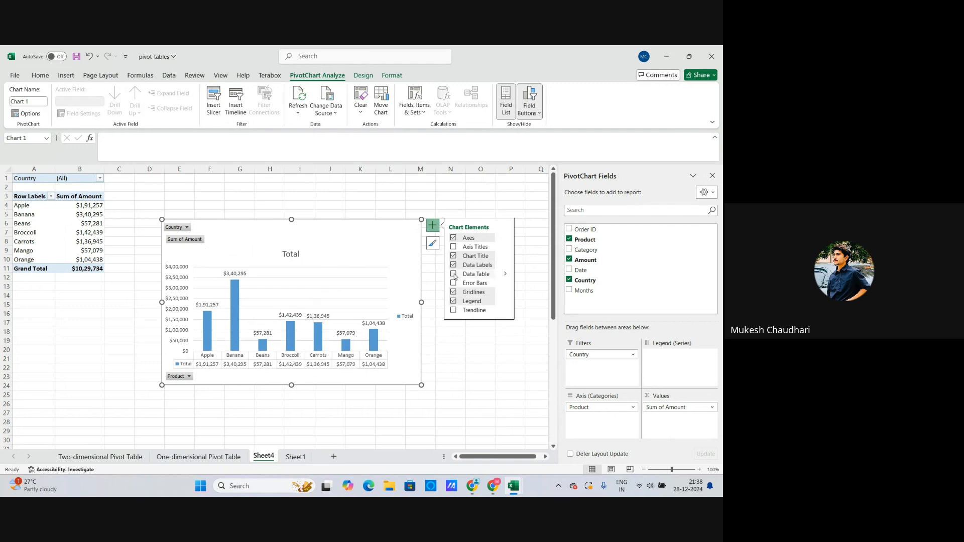
left_click(454, 311)
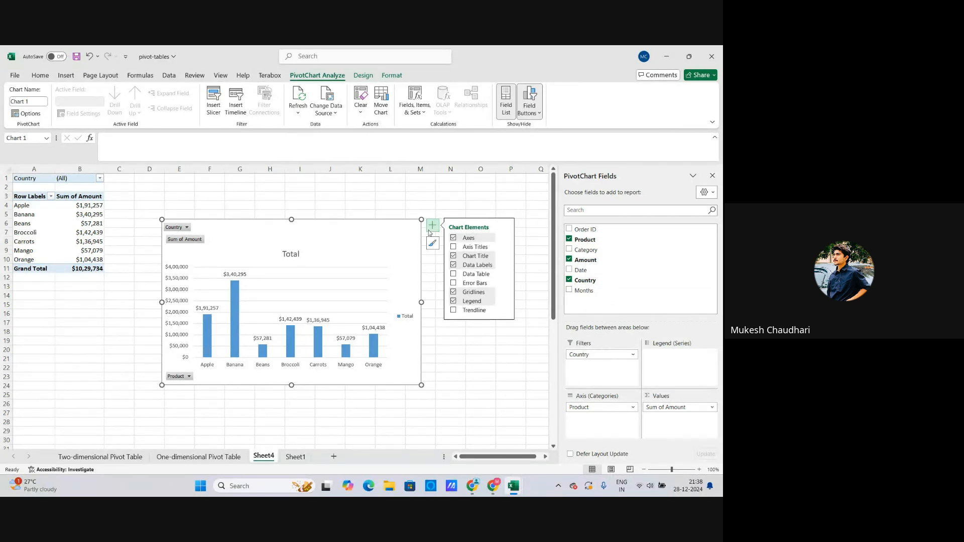
left_click(461, 345)
left_click(336, 272)
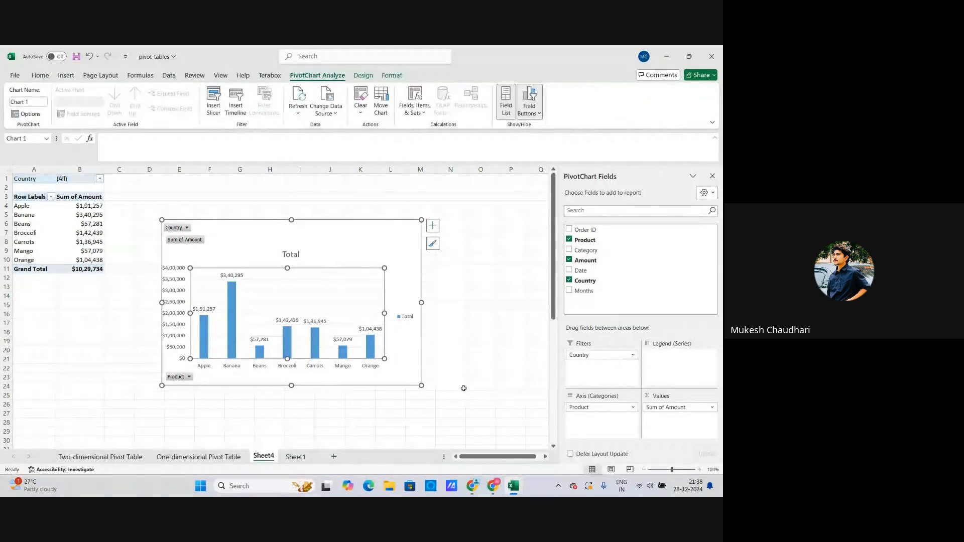
left_click(374, 279)
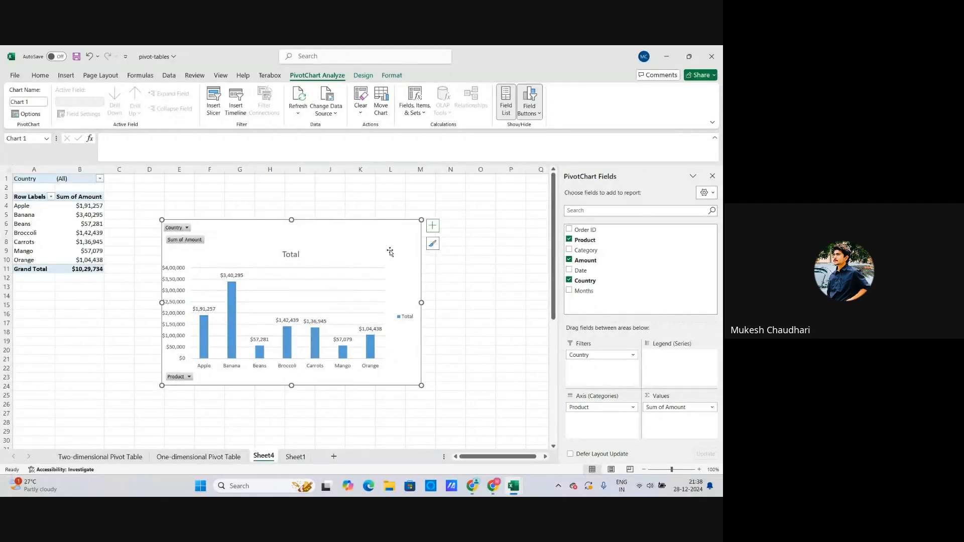
Create a PivotTable on a new worksheet from the order data in Sheet1
left_click(295, 457)
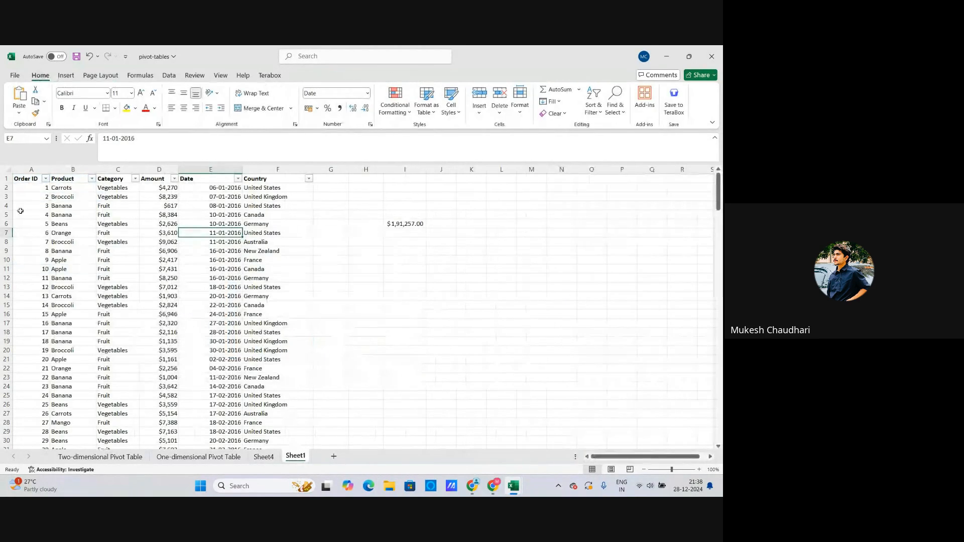
left_click(66, 75)
left_click(23, 98)
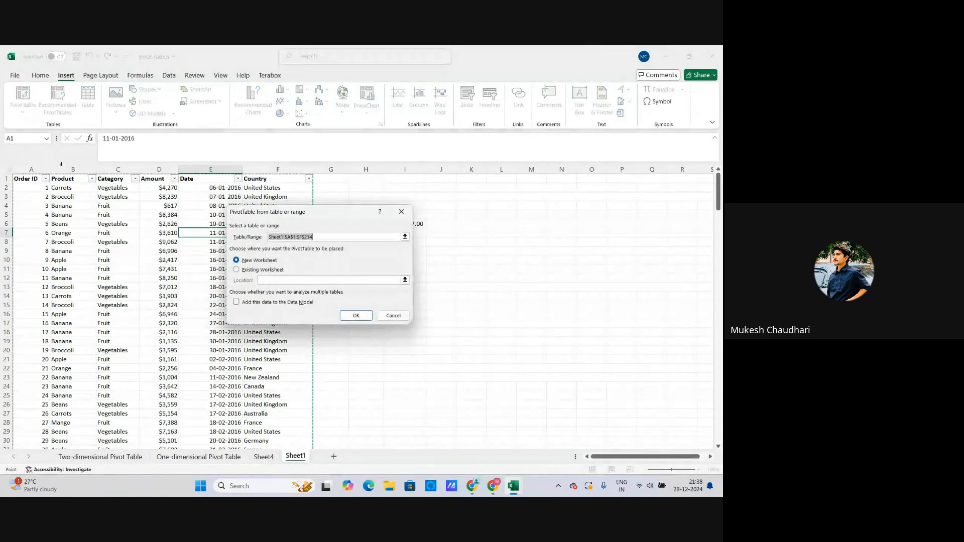
left_click(357, 316)
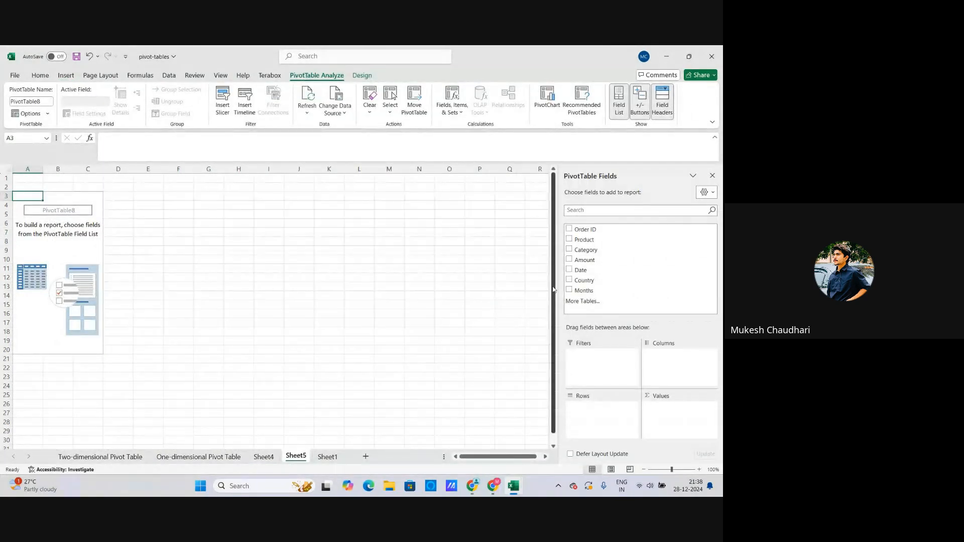
Set Product as the rows, Sum of Amount as the values and Months as the filter of the new PivotTable
left_click(576, 240)
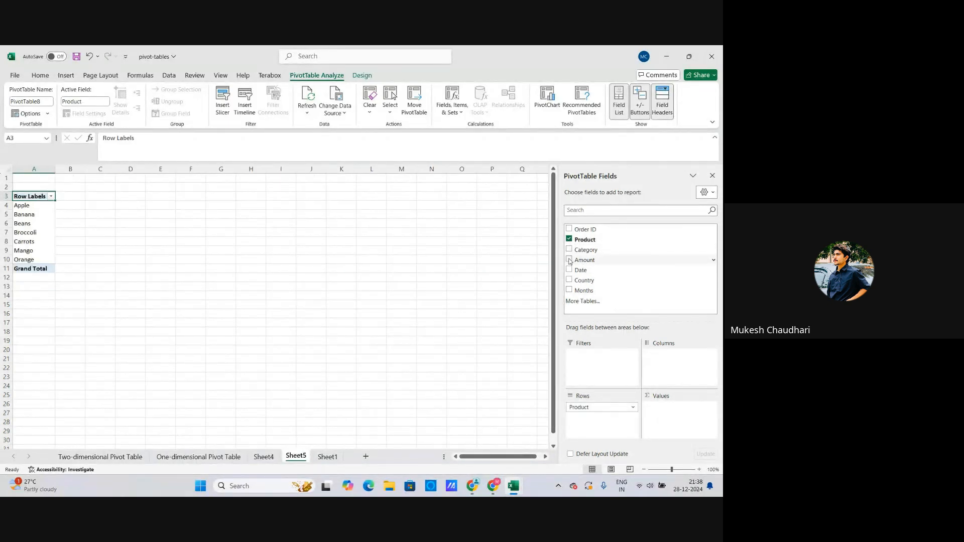
left_click(570, 260)
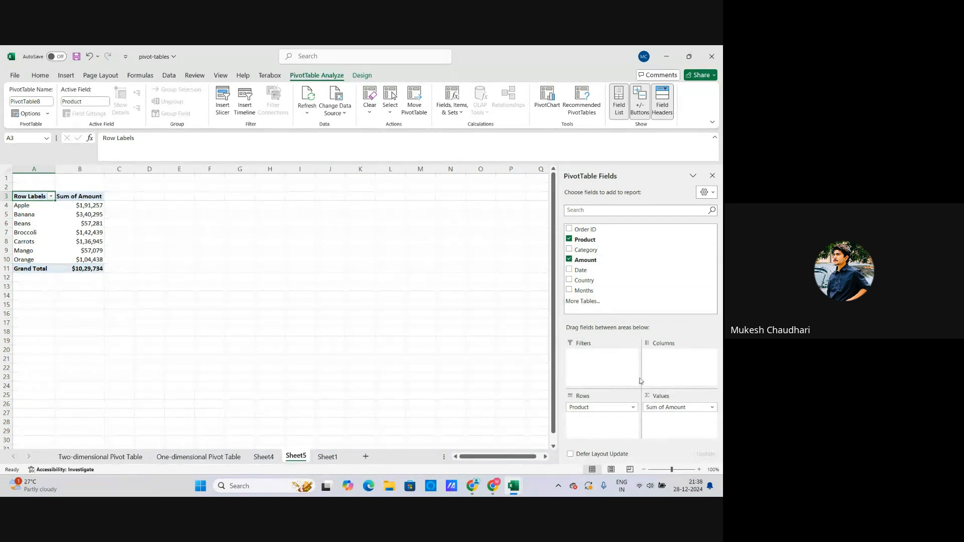
left_click(569, 291)
left_click(569, 290)
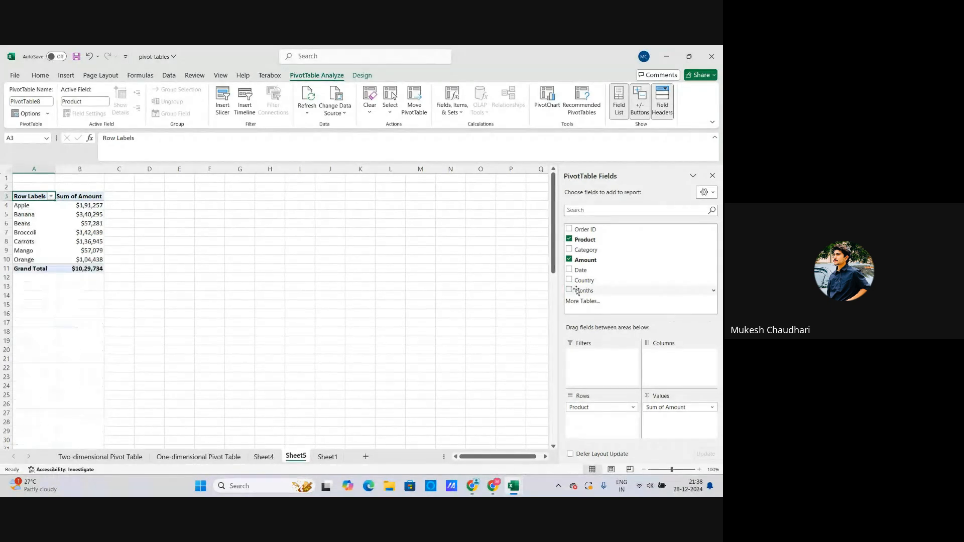
left_click_drag(583, 290, 592, 364)
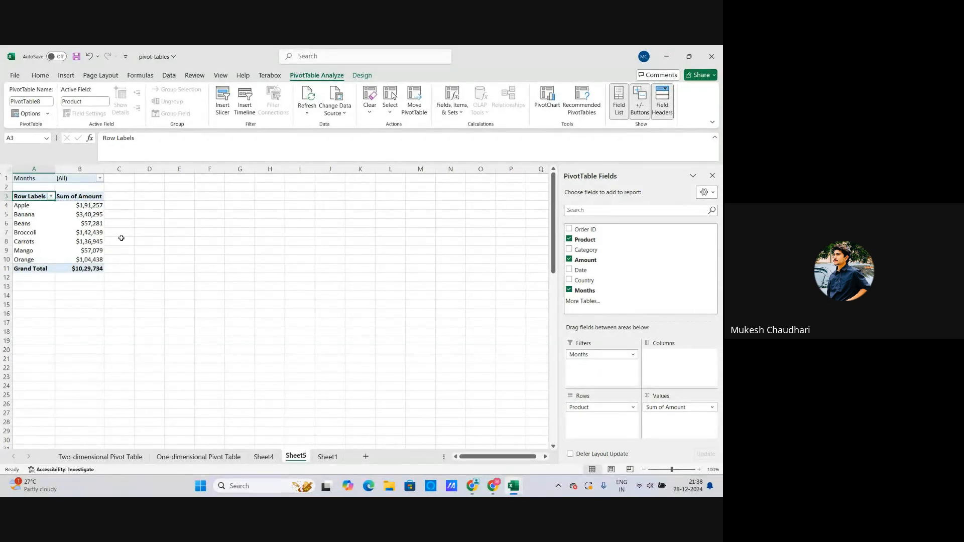
Examine the items of the Months filter, the source data in Sheet1 and the Months field options
left_click(100, 179)
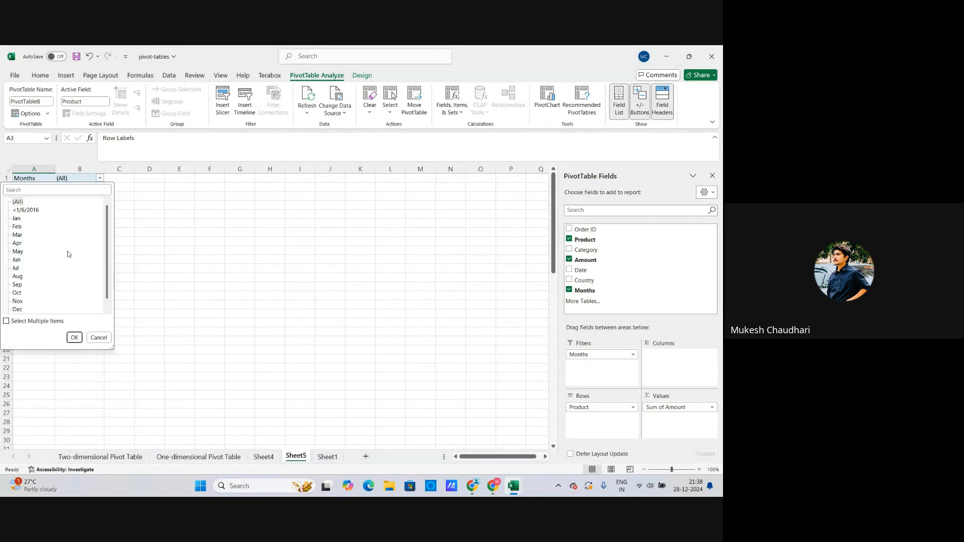
scroll(47, 251, "down", 3)
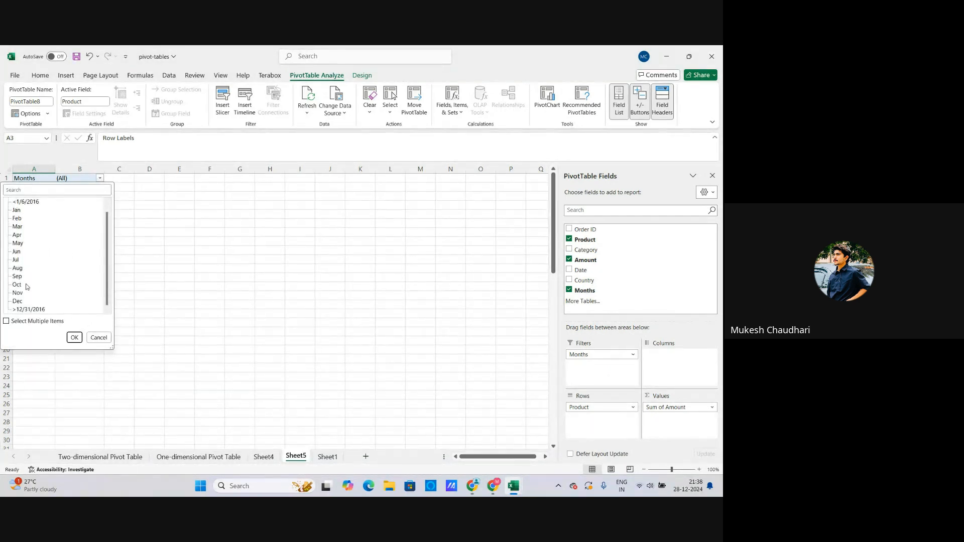
left_click(74, 337)
left_click(100, 178)
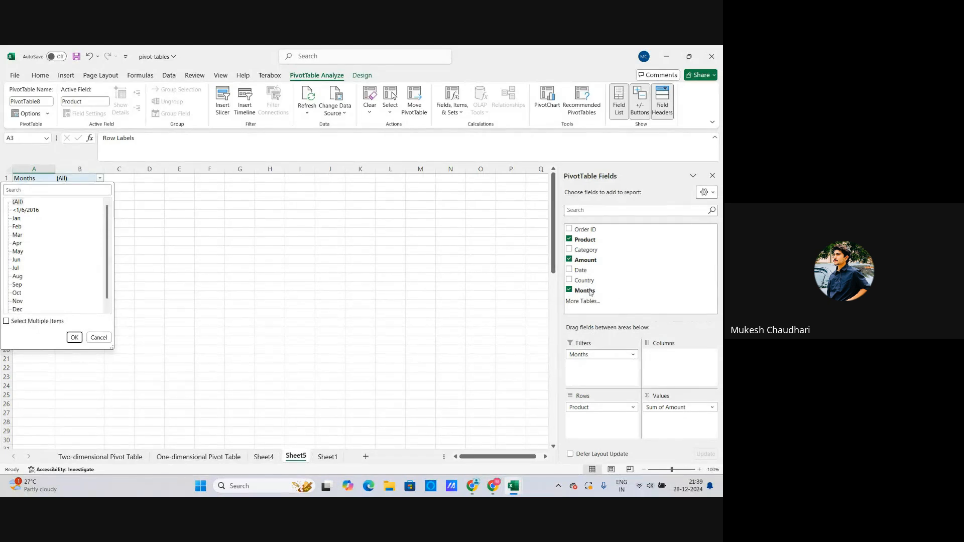
left_click(328, 458)
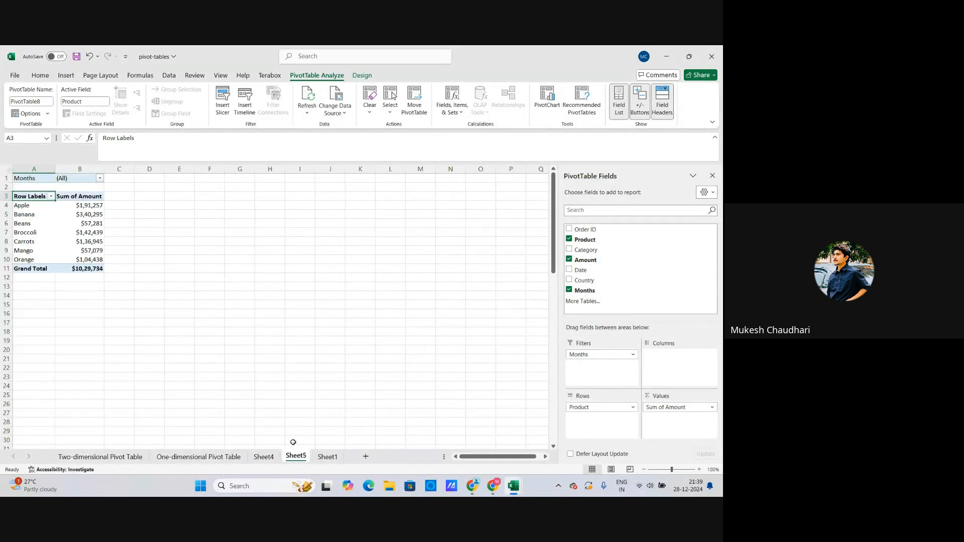
left_click(328, 457)
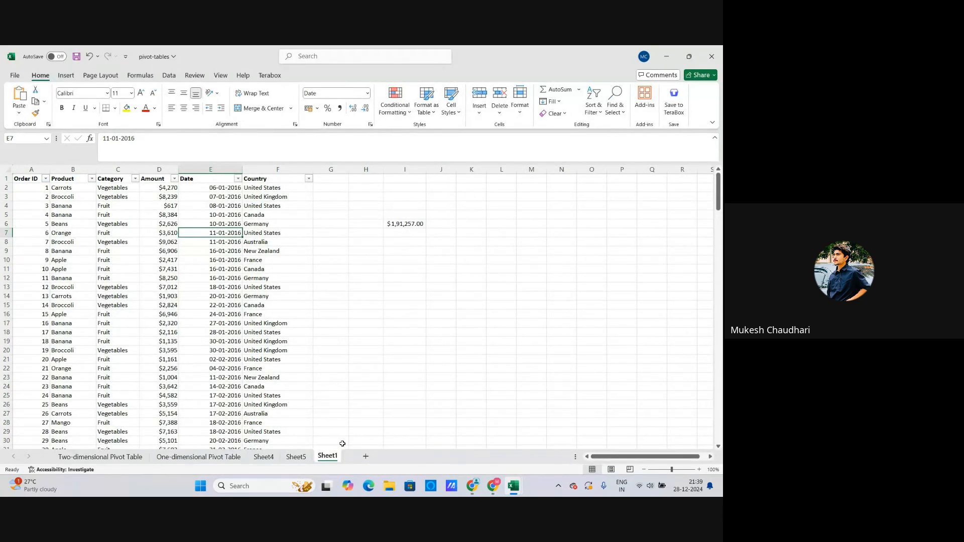
left_click(296, 457)
left_click(595, 355)
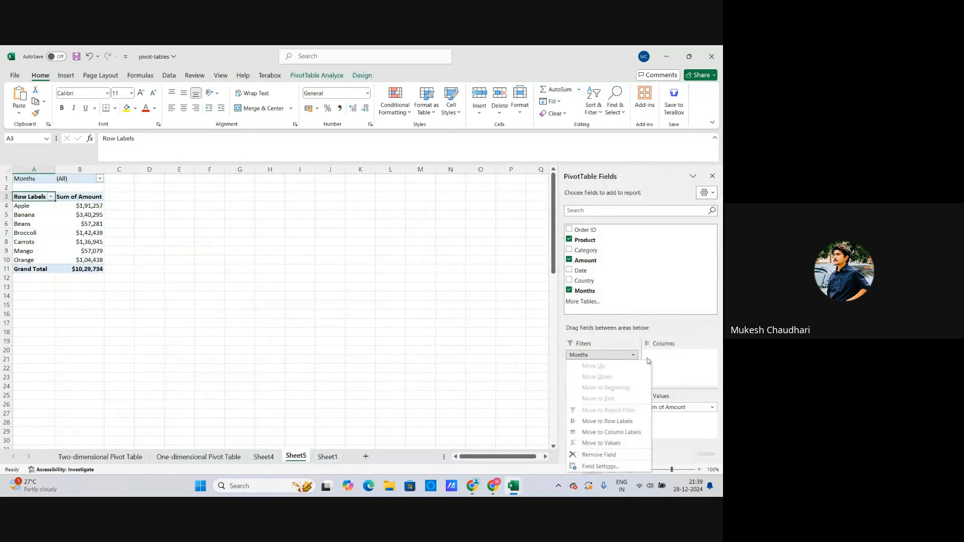
left_click(633, 355)
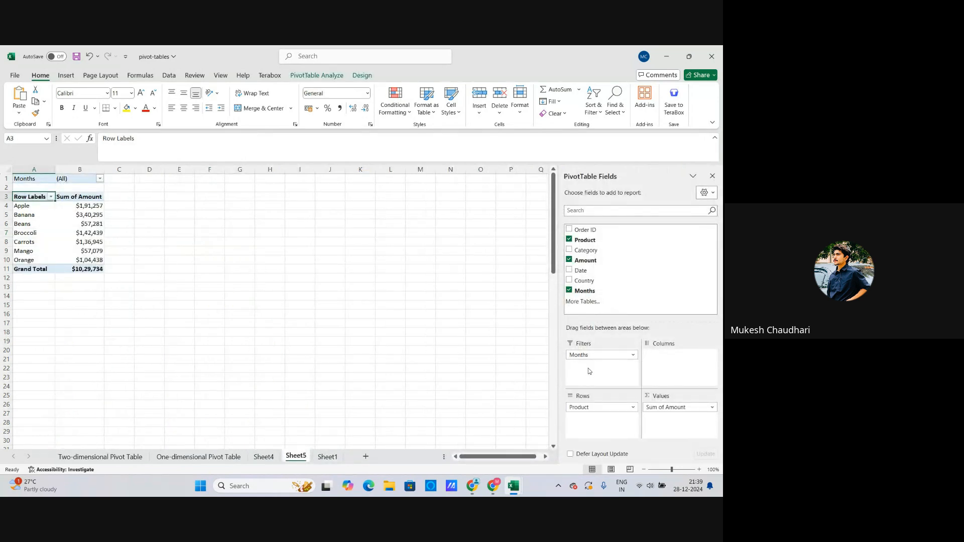
Filter the PivotTable by Months to show only Jan and check the Apple and Banana amounts
left_click(100, 179)
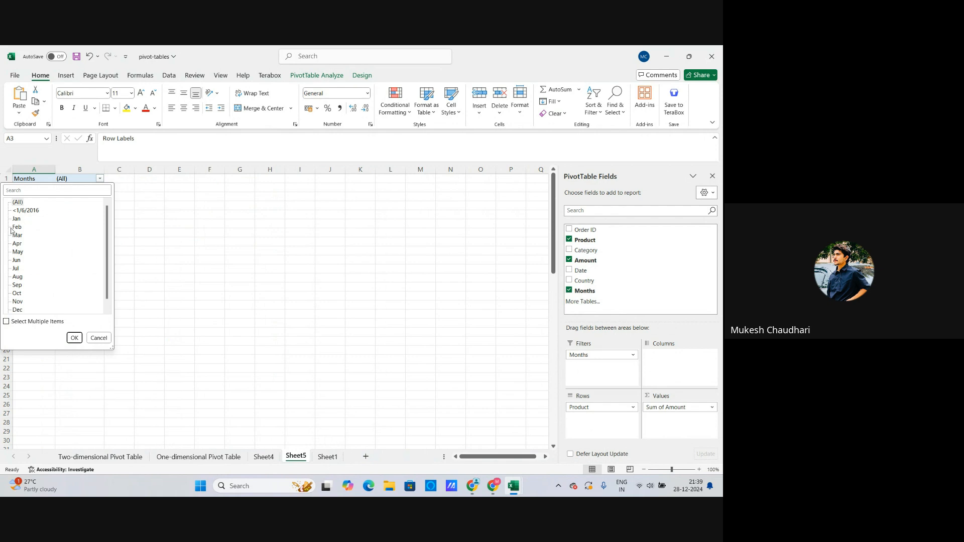
left_click(16, 219)
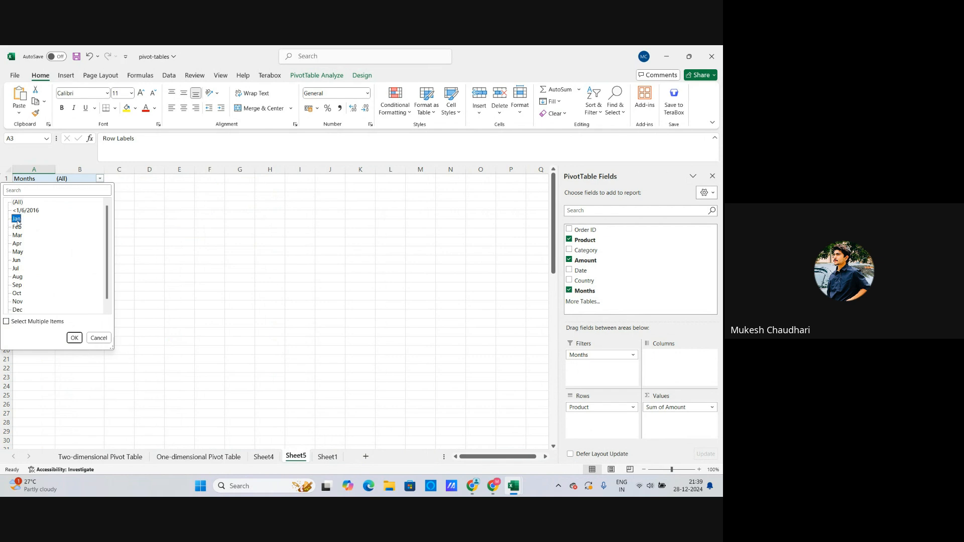
left_click(73, 338)
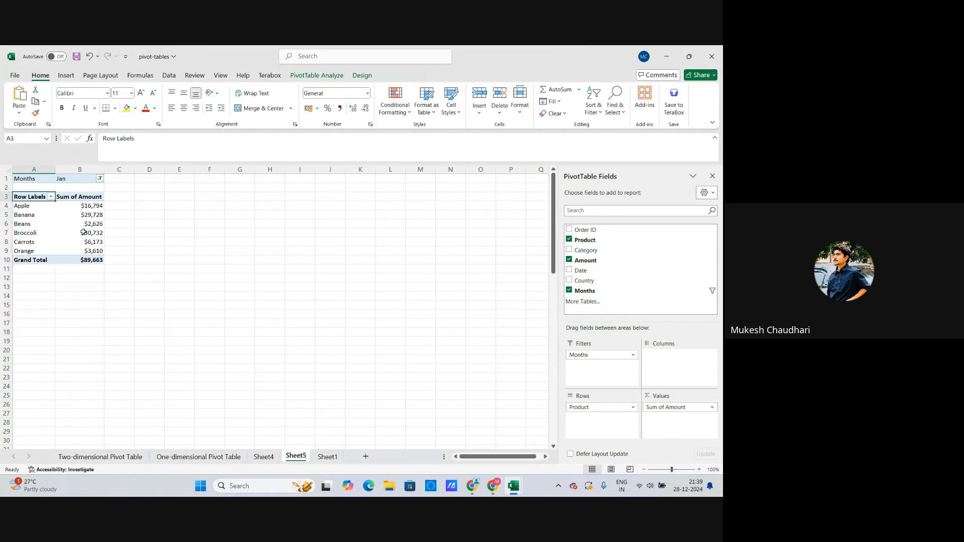
left_click(31, 209)
left_click(74, 213)
left_click(75, 204)
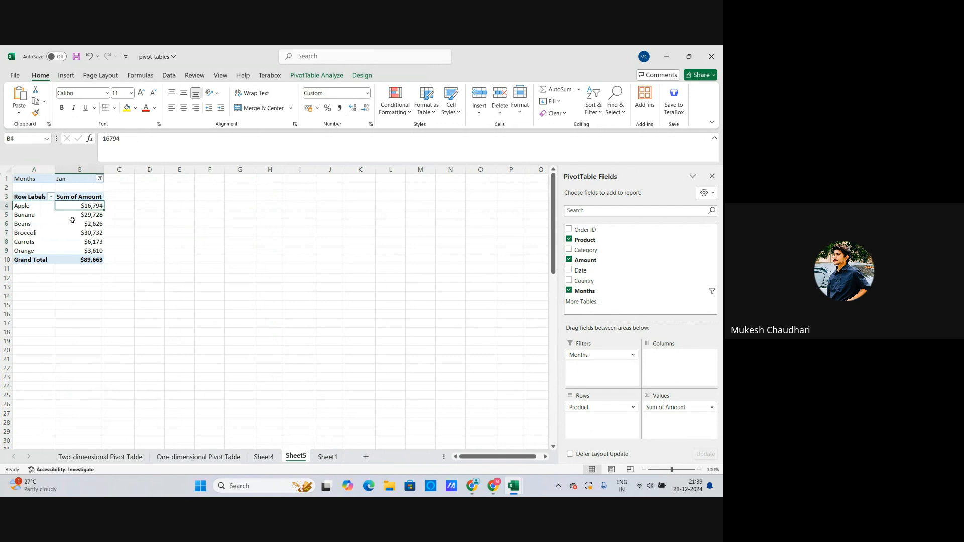
left_click(71, 215)
left_click(80, 206)
mouse_move(88, 224)
Check the Google Meet window and return to the pivot-tables workbook in Excel
mouse_move(473, 486)
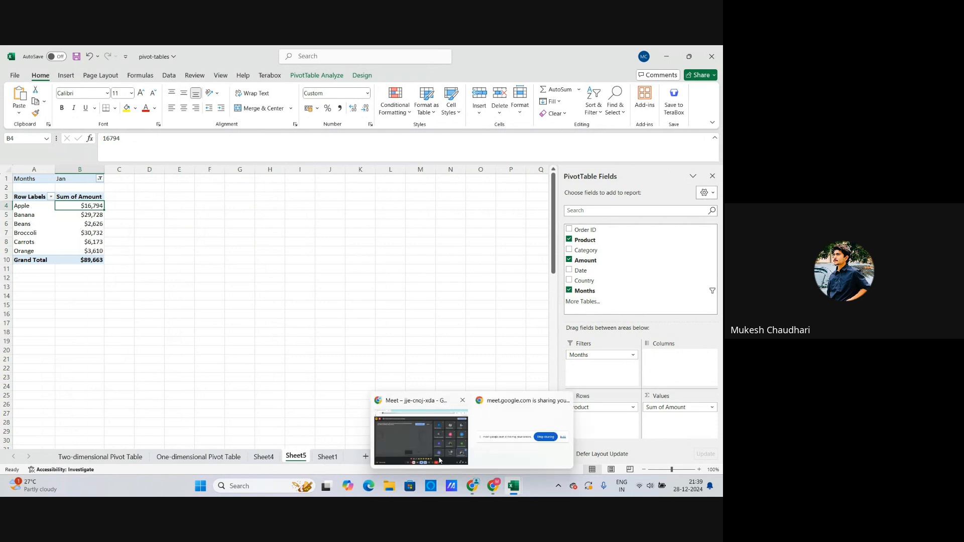
left_click(422, 436)
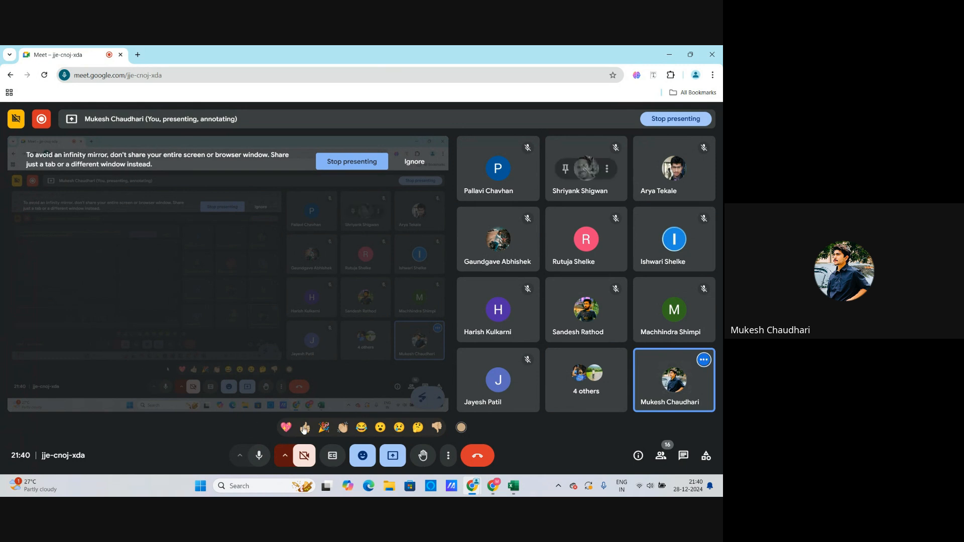
mouse_move(519, 489)
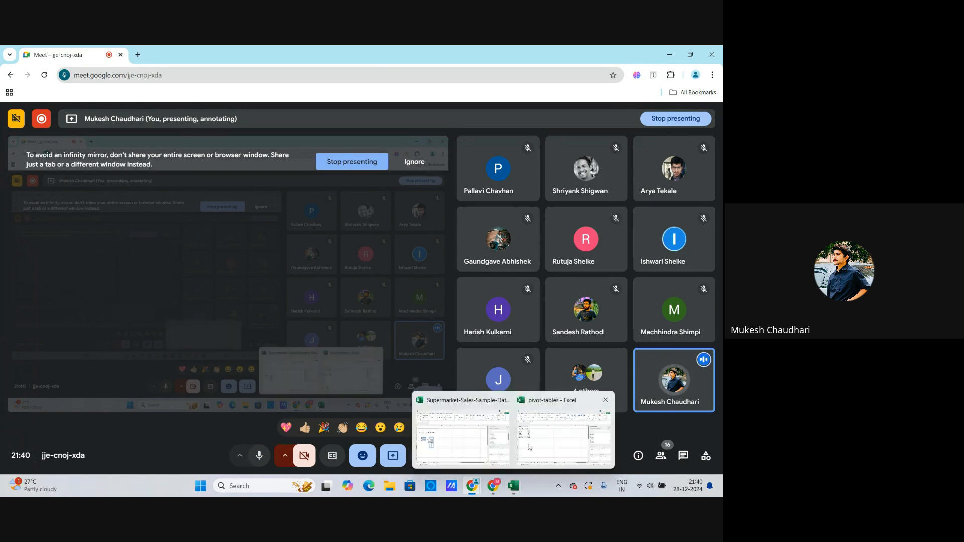
left_click(557, 443)
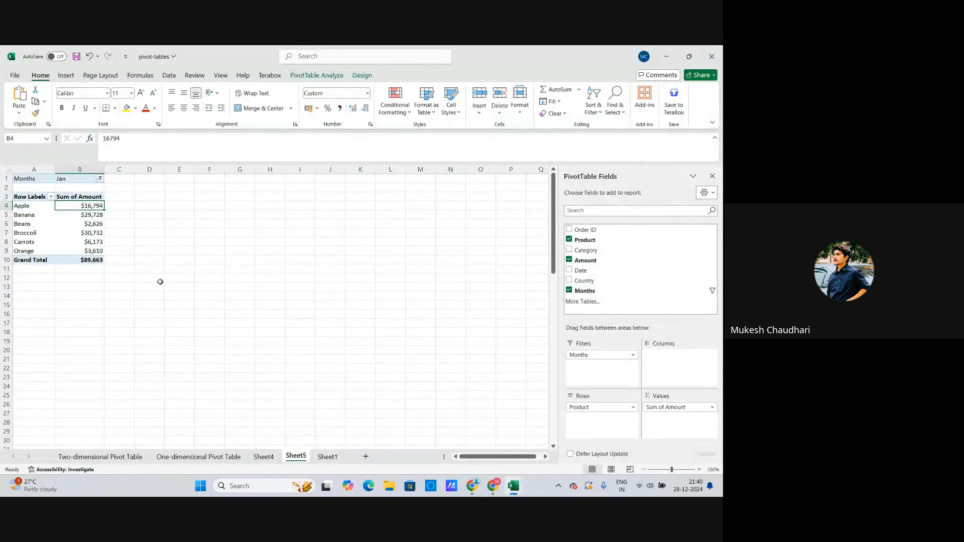
Filter the PivotTable by Months to show only Feb and check the individual product amounts
left_click(100, 179)
left_click(18, 229)
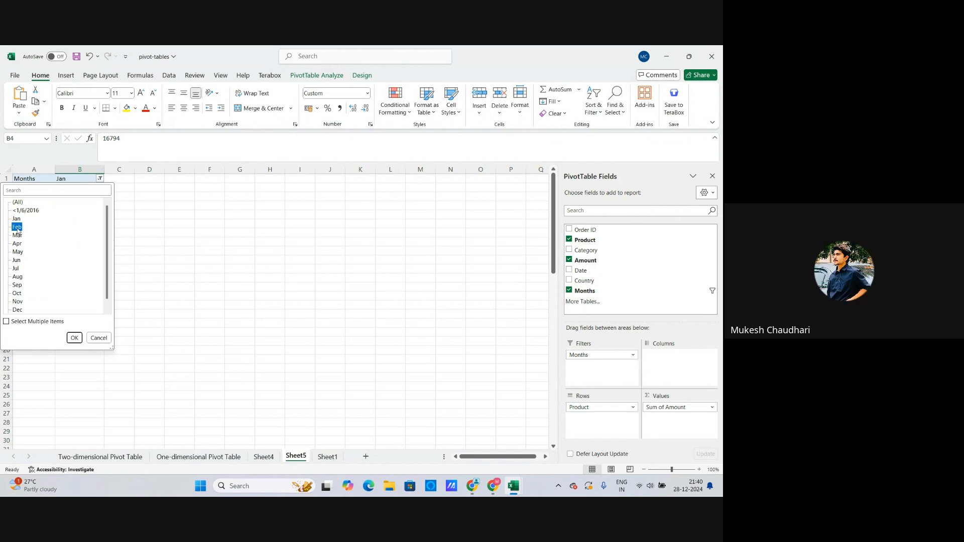
left_click(75, 339)
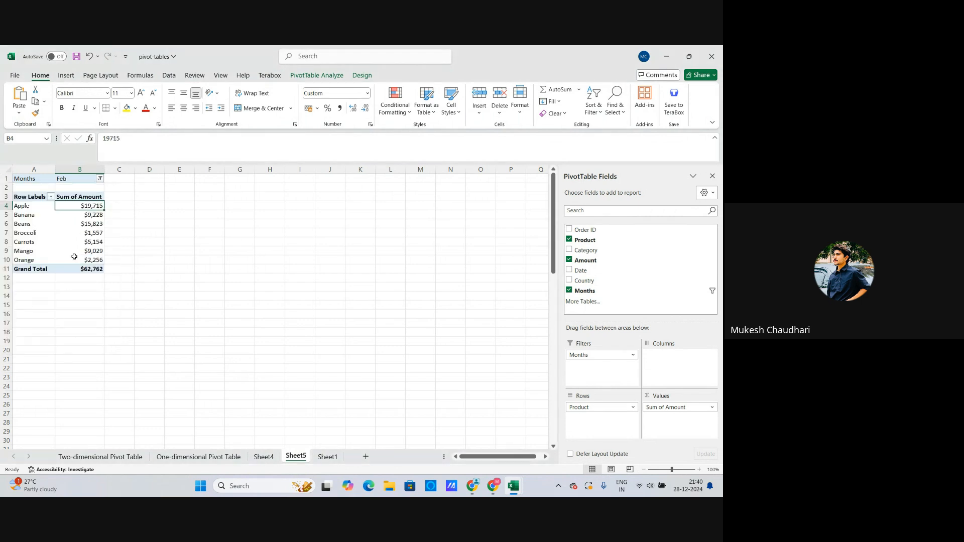
left_click(75, 224)
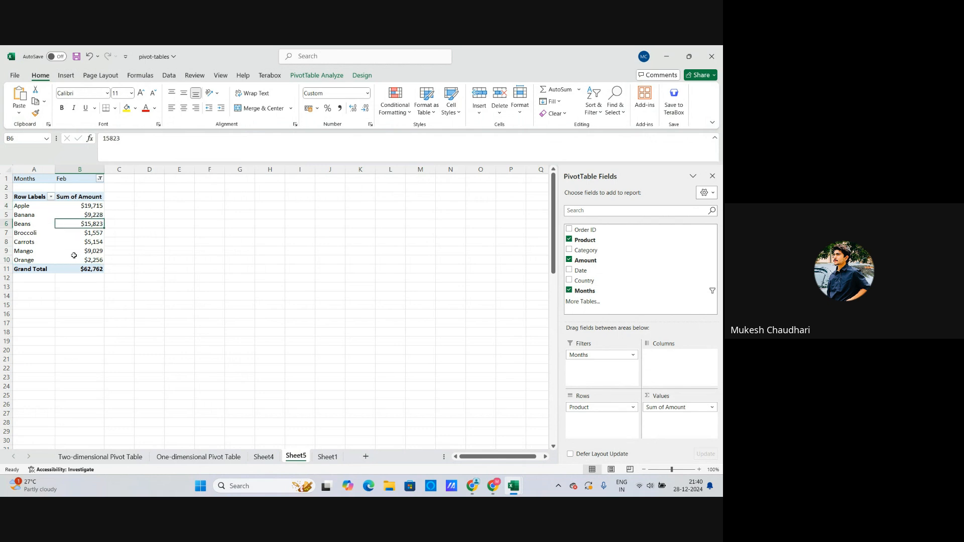
left_click(76, 261)
left_click(73, 224)
left_click(71, 205)
left_click(69, 232)
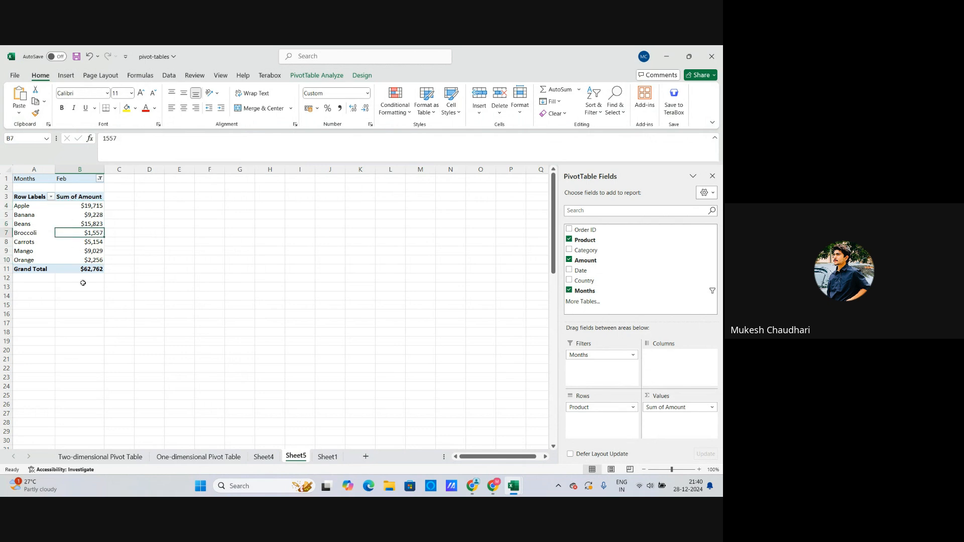
left_click(66, 75)
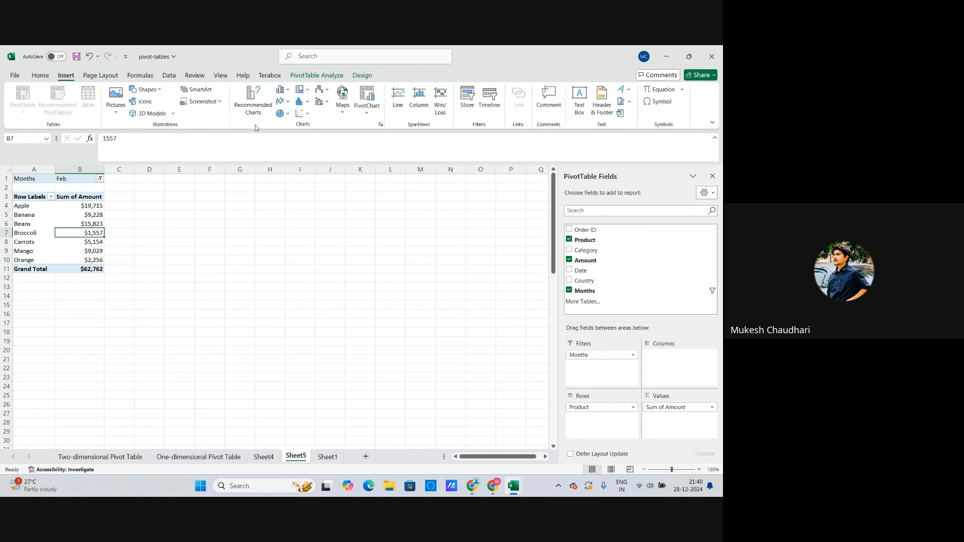
left_click(283, 102)
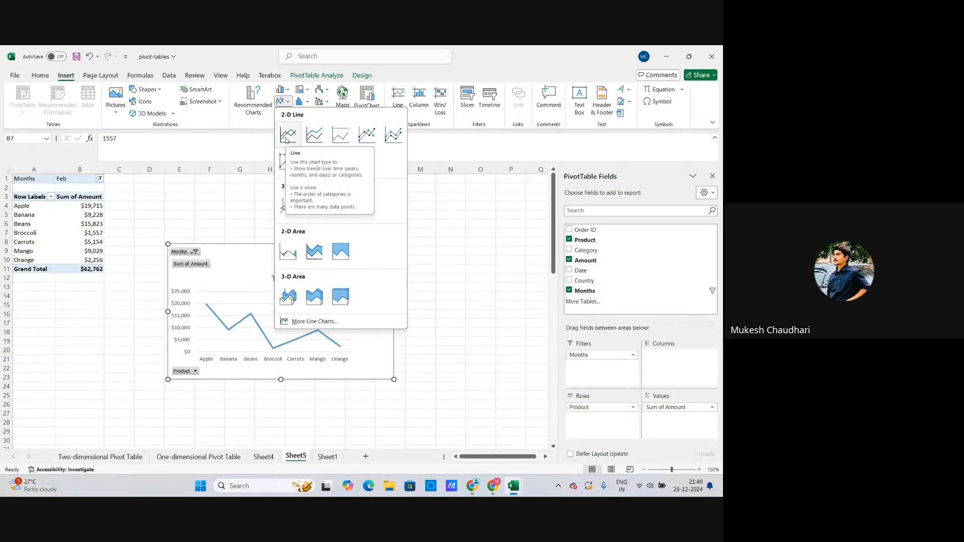
left_click(101, 179)
Set the PivotTable's Months filter to (All)
left_click(101, 179)
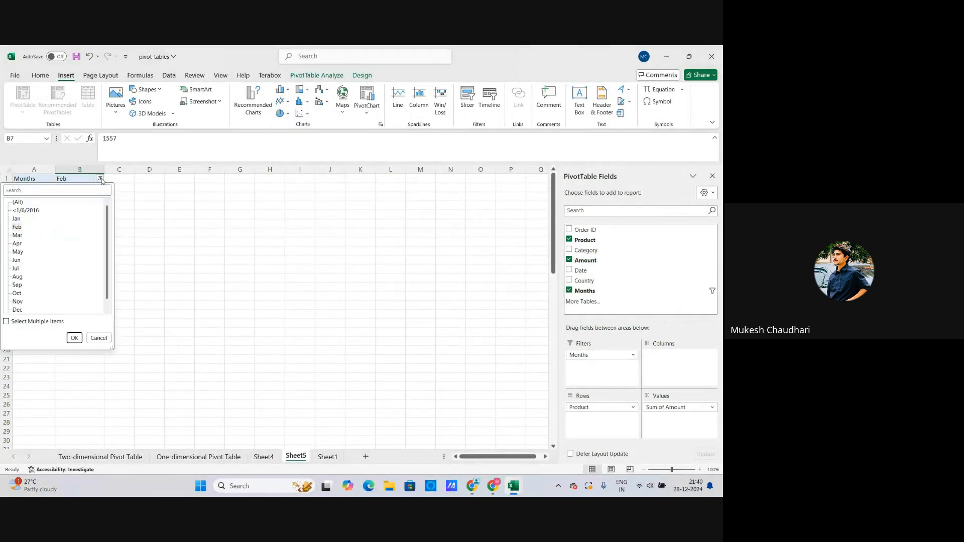
left_click(18, 202)
left_click(74, 338)
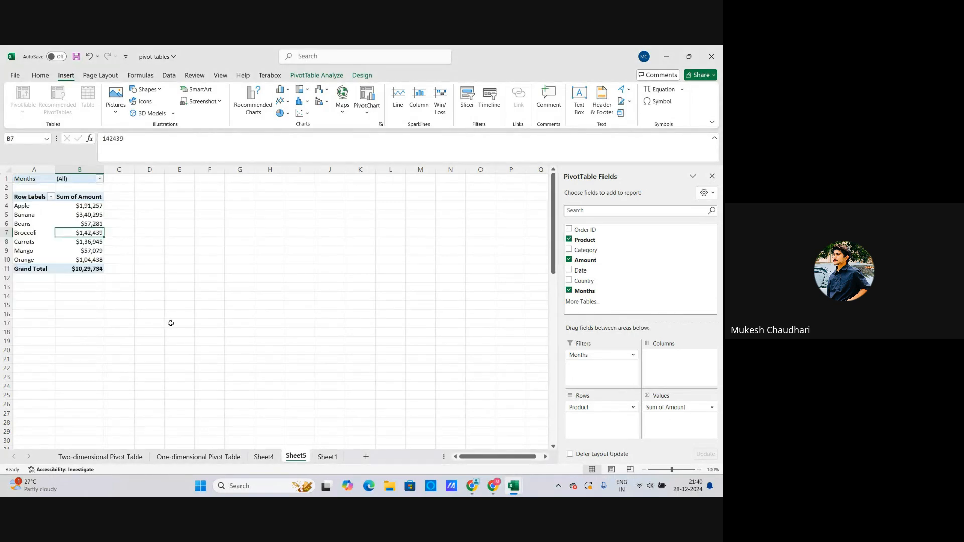
left_click(633, 355)
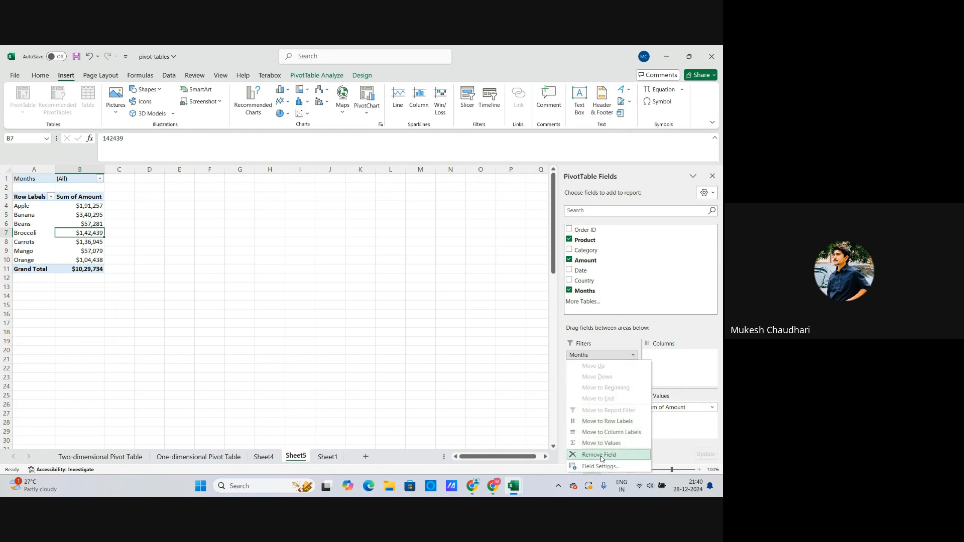
left_click(695, 358)
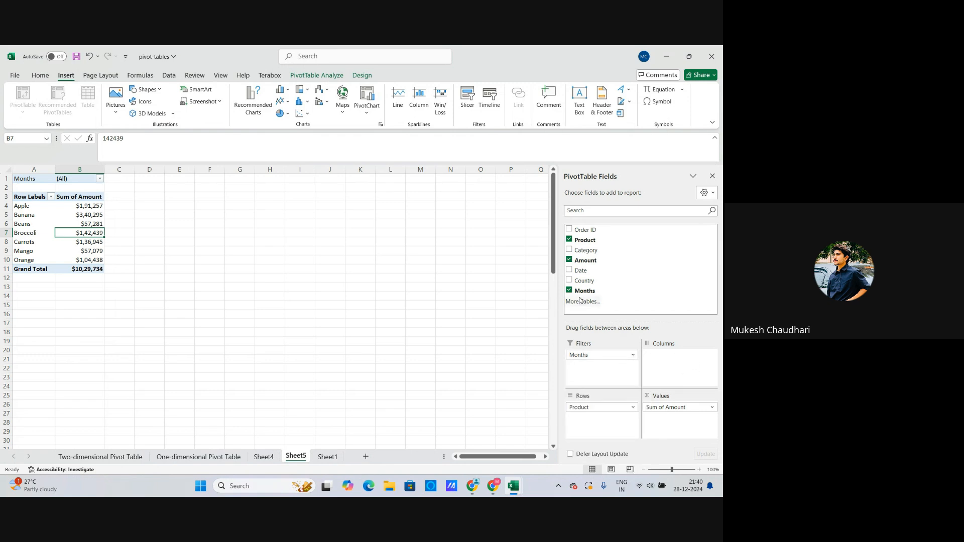
Switch to the Supermarket-Sales-Sample-Data workbook and look through the fields available for its empty PivotTable
mouse_move(513, 487)
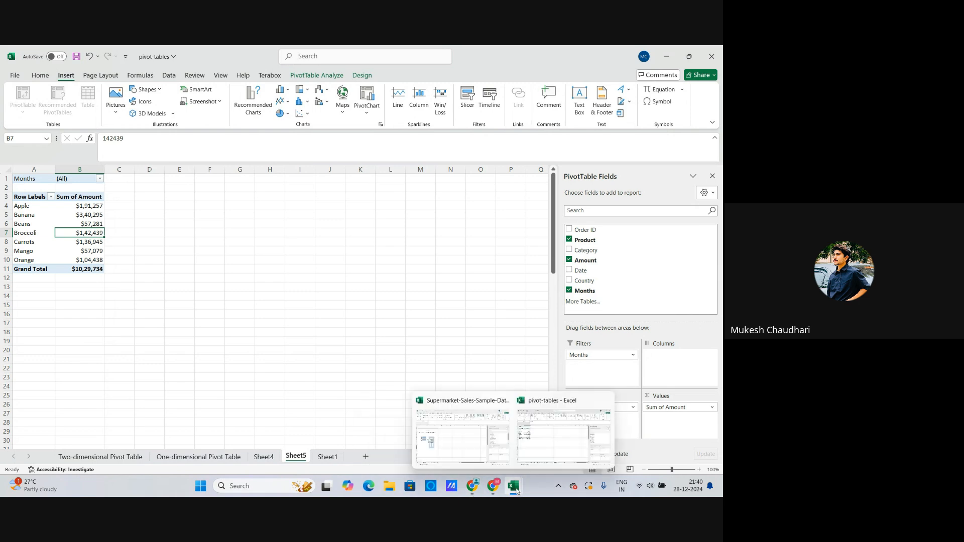
left_click(447, 441)
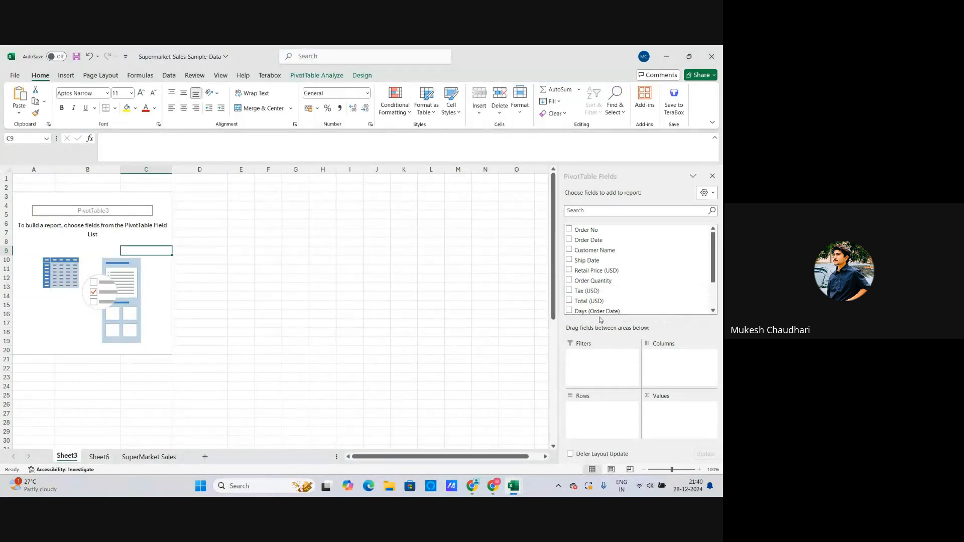
scroll(606, 301, "down", 2)
scroll(606, 301, "up", 2)
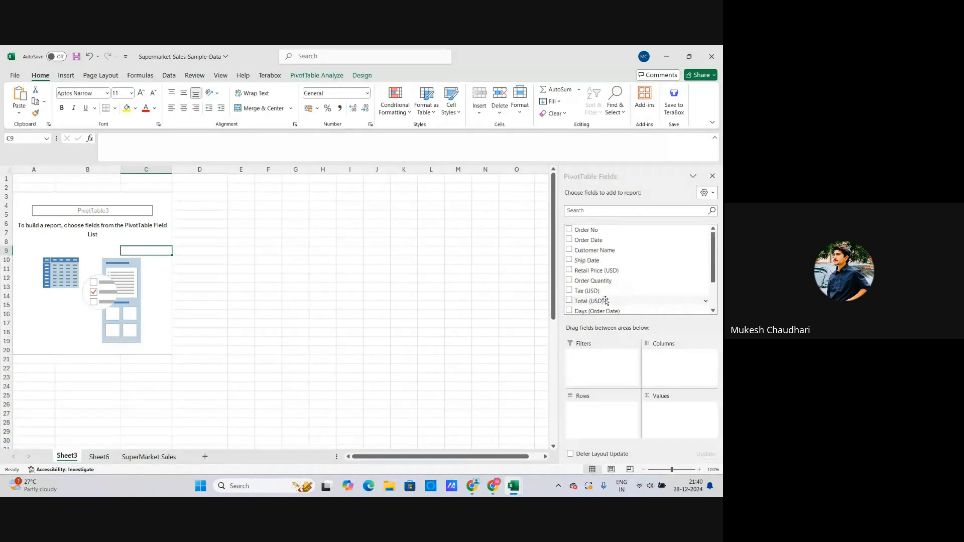
Add Order Date to the PivotTable's rows and Ship Date to its filters, and check the selectable ship dates
left_click(569, 241)
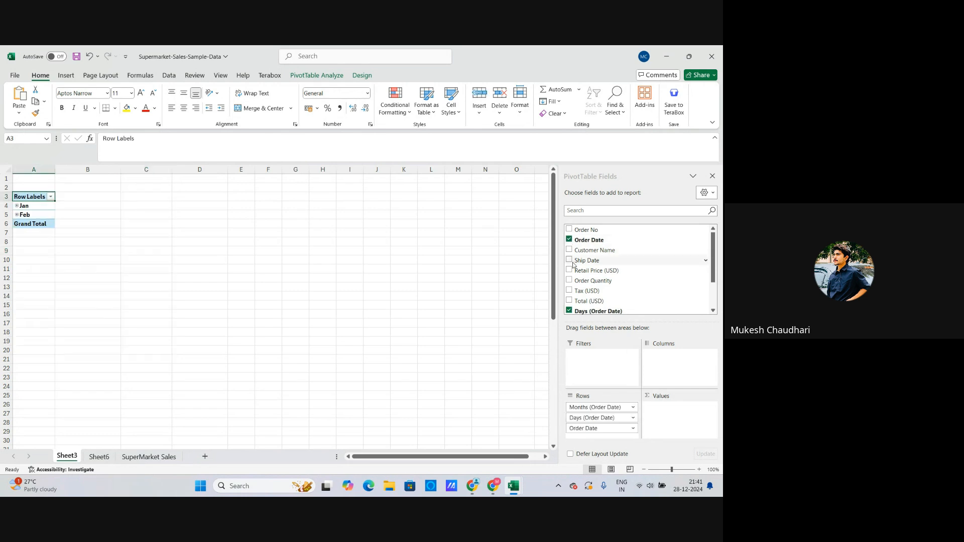
left_click(569, 261)
left_click(570, 260)
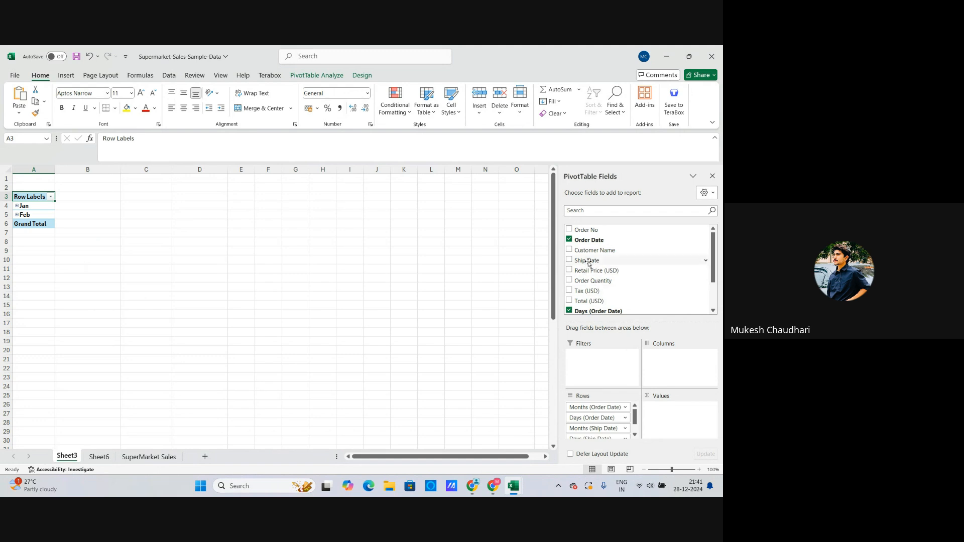
left_click_drag(588, 262, 585, 353)
left_click(72, 179)
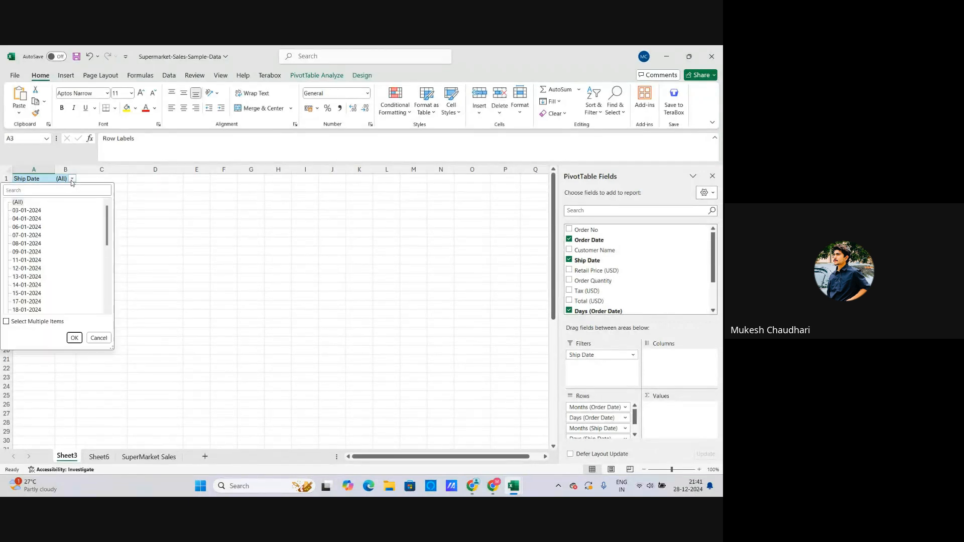
key("Escape")
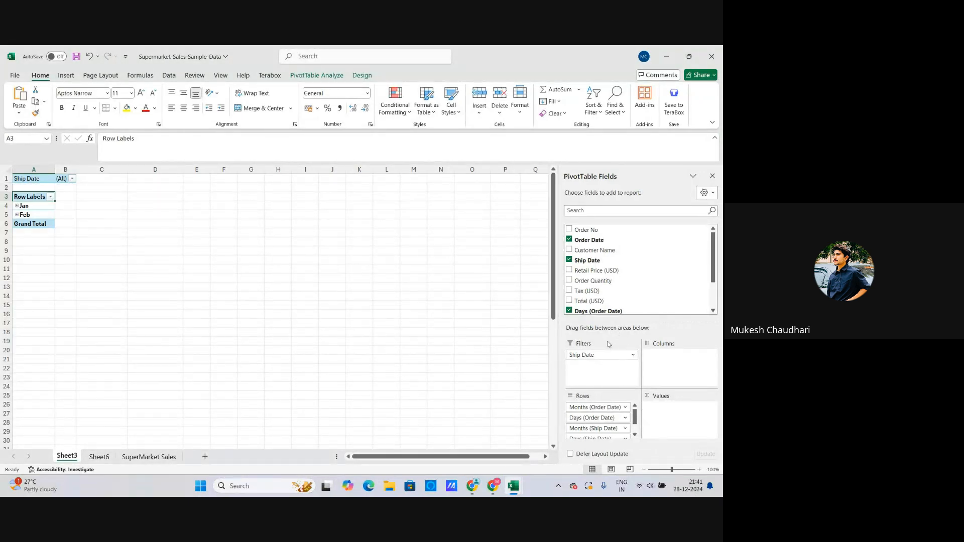
Remove all Order Date and Ship Date fields, including their Days and Months groupings, from the PivotTable
left_click(569, 259)
left_click(570, 240)
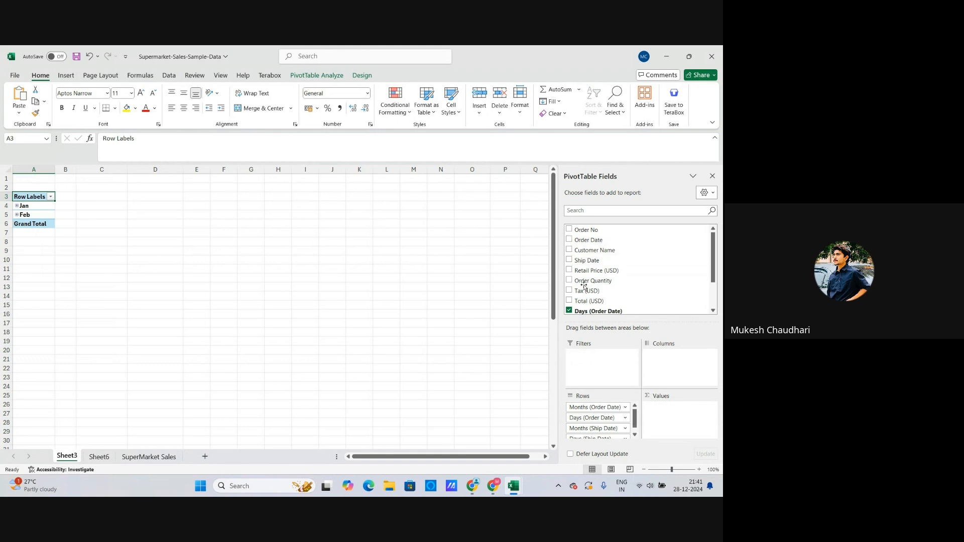
left_click(571, 311)
scroll(571, 307, "down", 2)
left_click(570, 299)
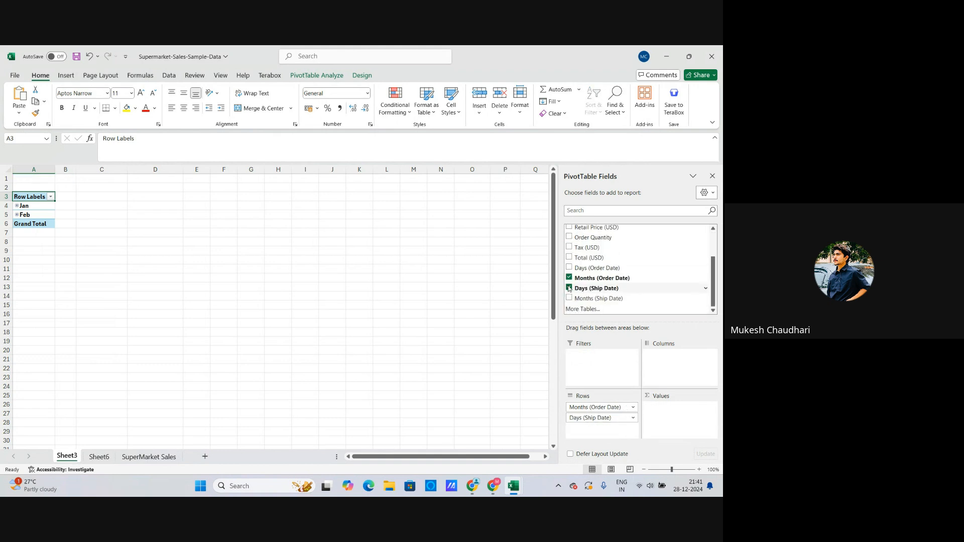
left_click(569, 287)
left_click(570, 277)
scroll(587, 308, "up", 2)
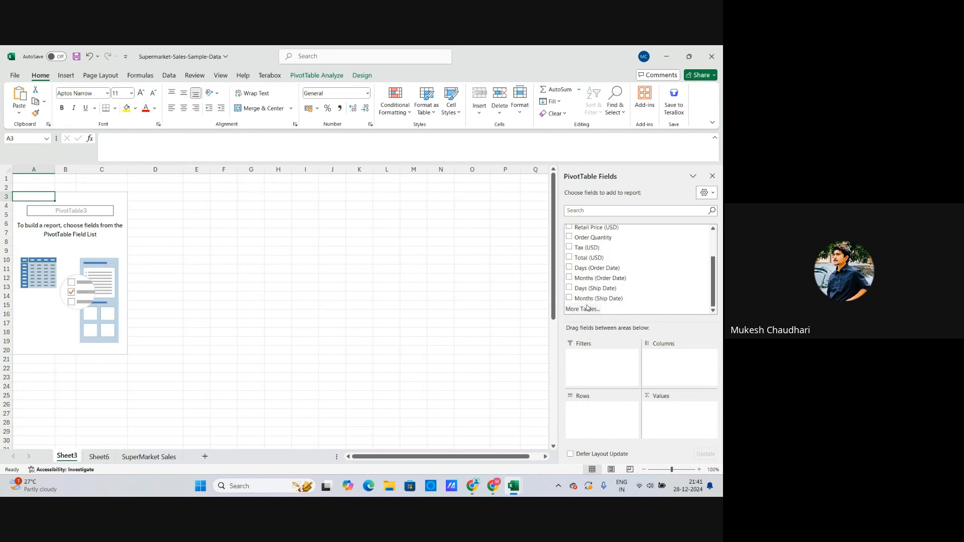
scroll(587, 304, "up", 2)
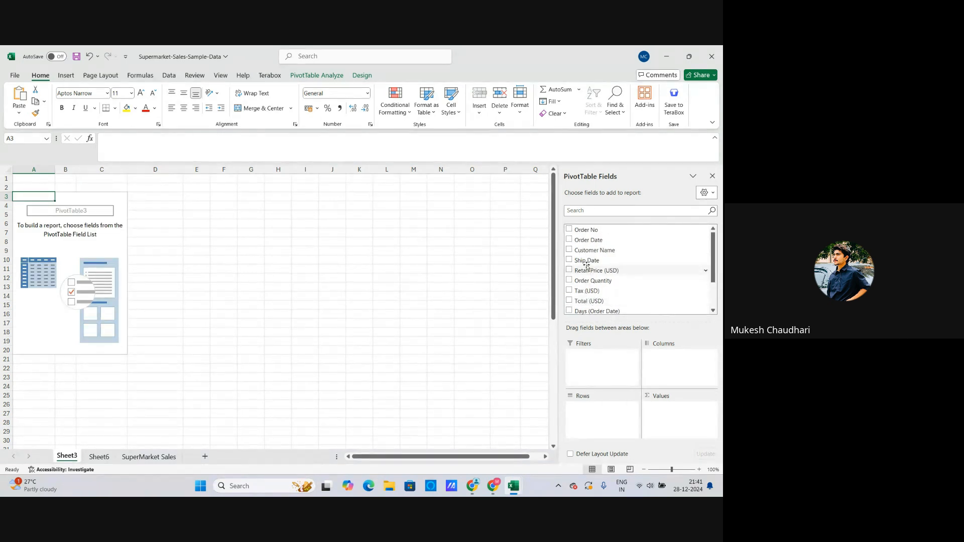
Summarise Order Quantity by Months (Ship Date) in the PivotTable
scroll(590, 273, "down", 2)
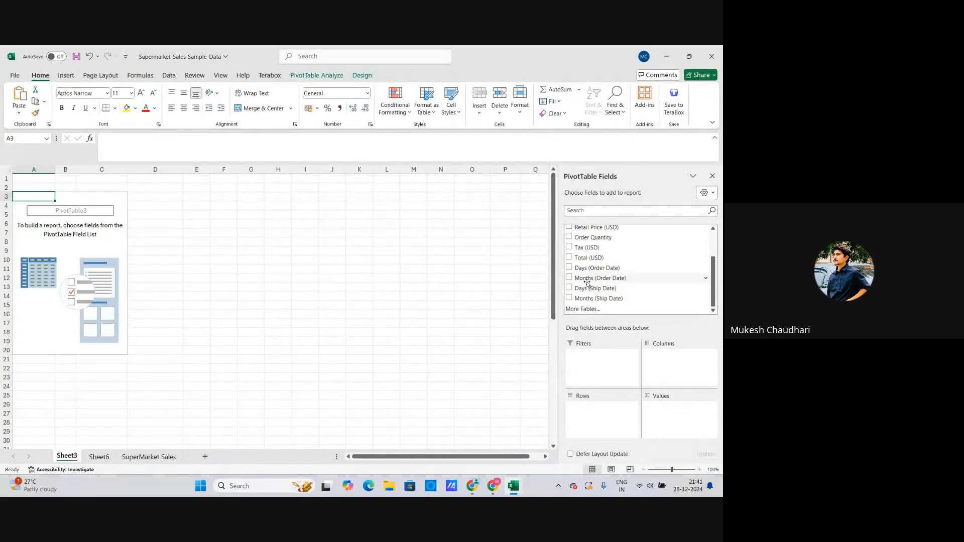
scroll(579, 280, "up", 1)
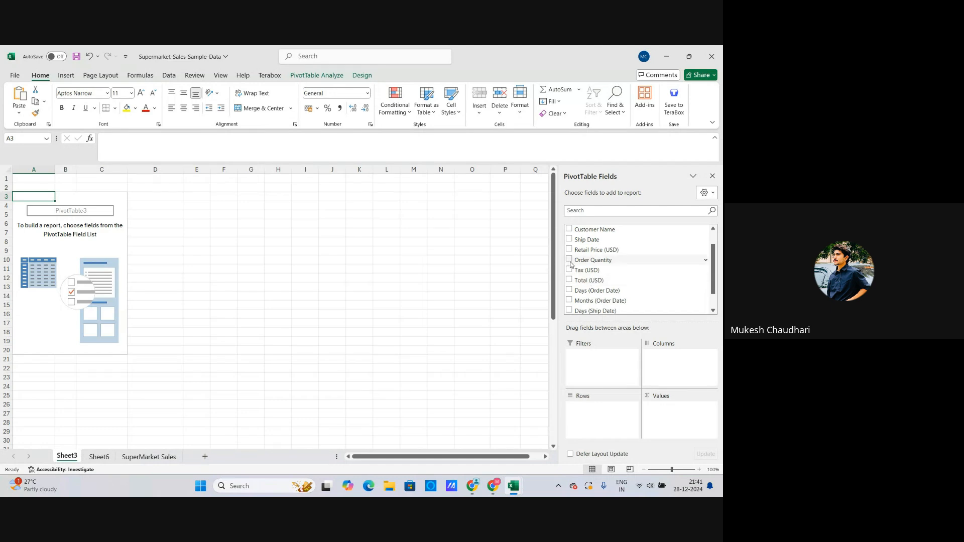
left_click(569, 261)
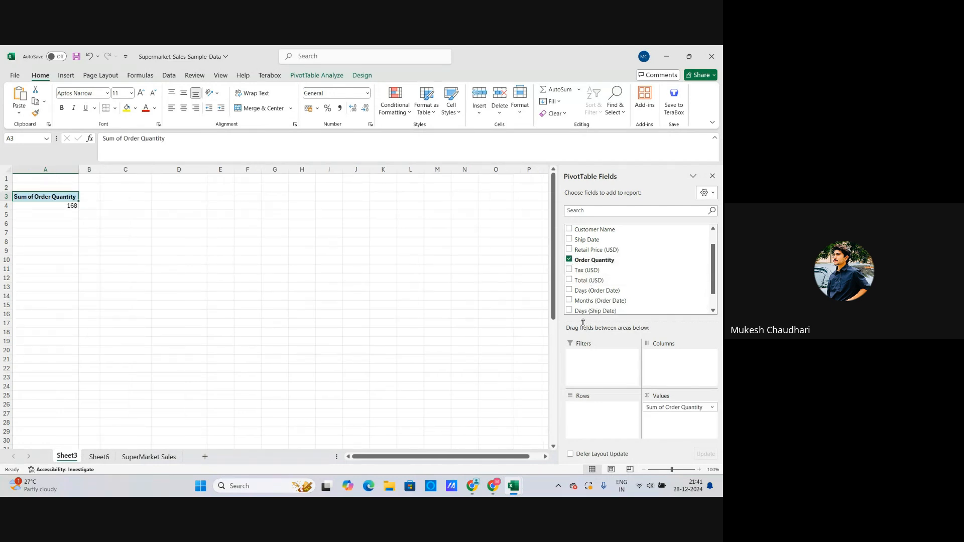
scroll(586, 291, "down", 1)
left_click(569, 299)
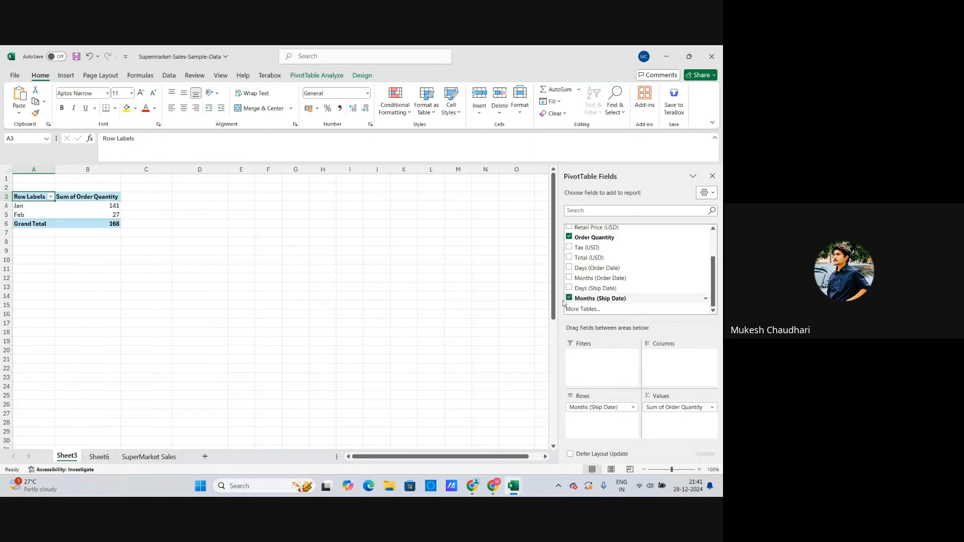
Preview a Line with Markers chart of the monthly quantities and add Total (USD) to the PivotTable's values
left_click(84, 215)
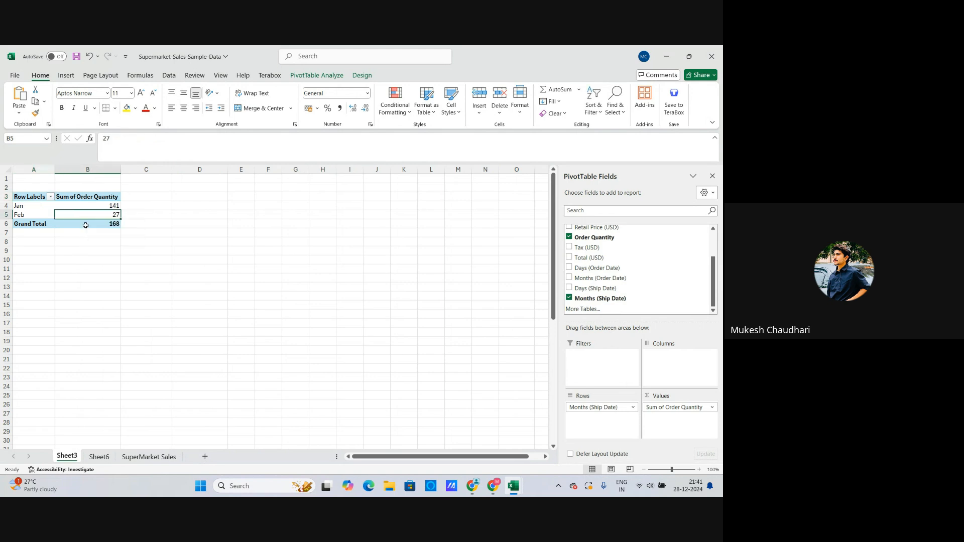
left_click(66, 75)
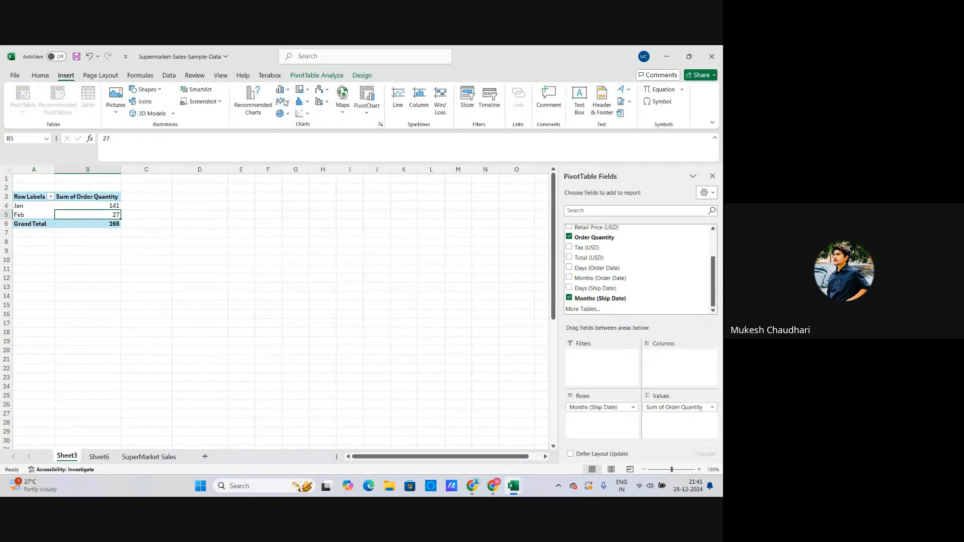
left_click(283, 101)
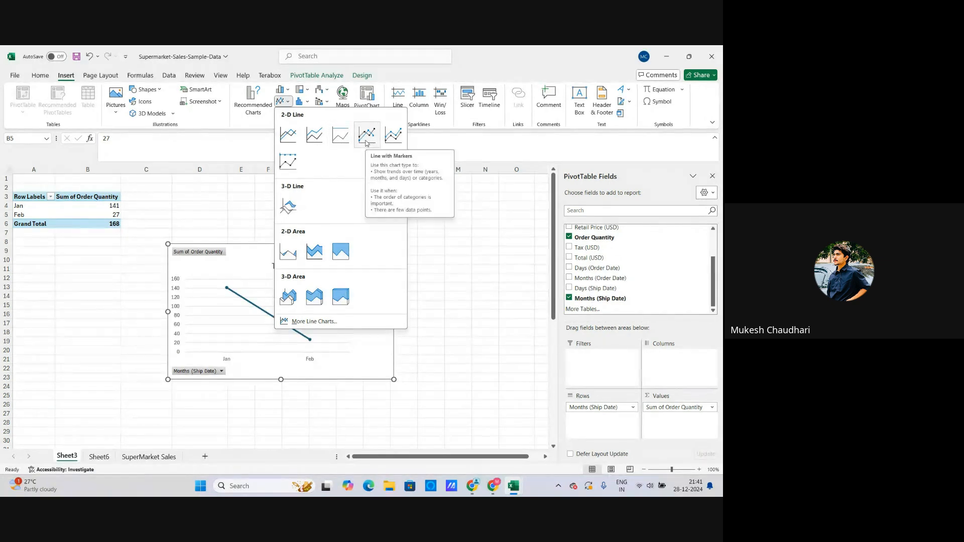
left_click(569, 257)
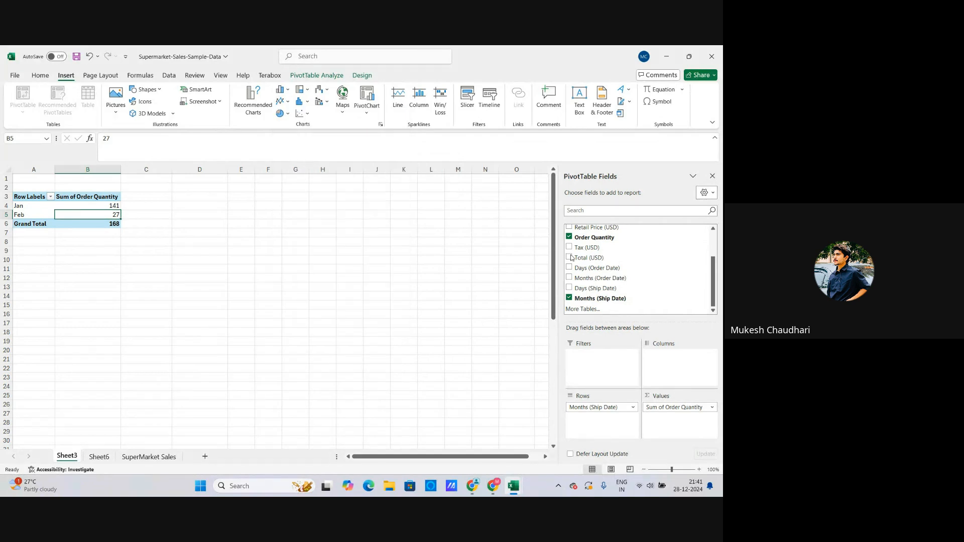
left_click(283, 101)
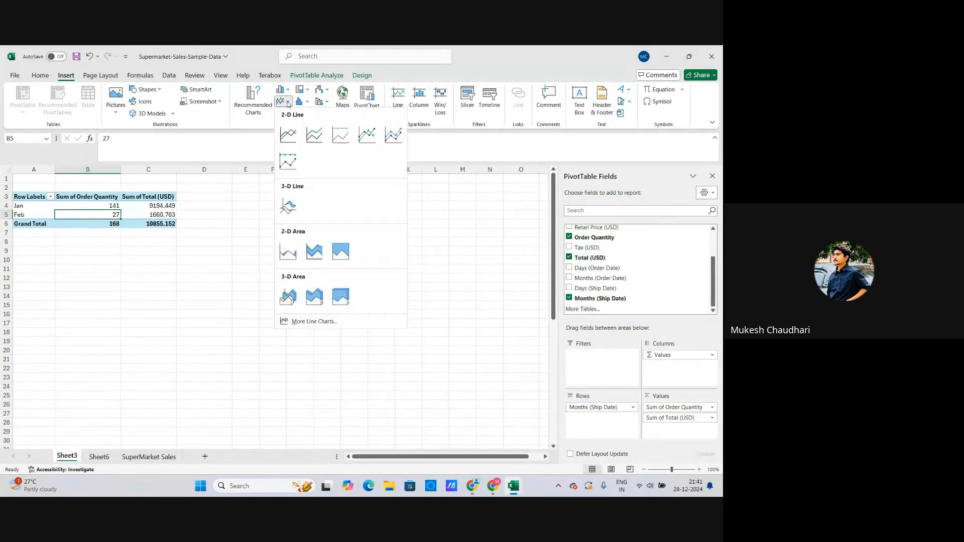
left_click(500, 183)
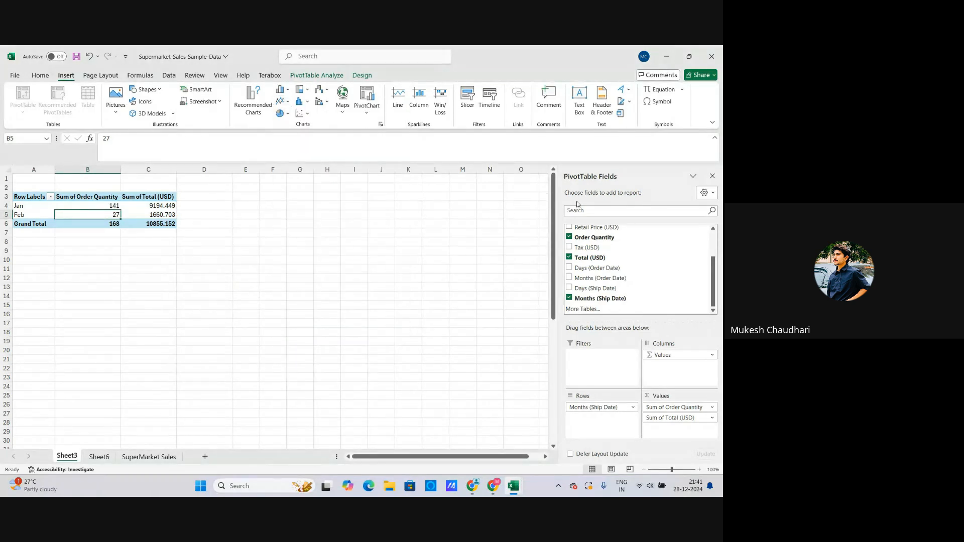
Close the Supermarket-Sales-Sample-Data workbook without saving its changes
left_click(712, 56)
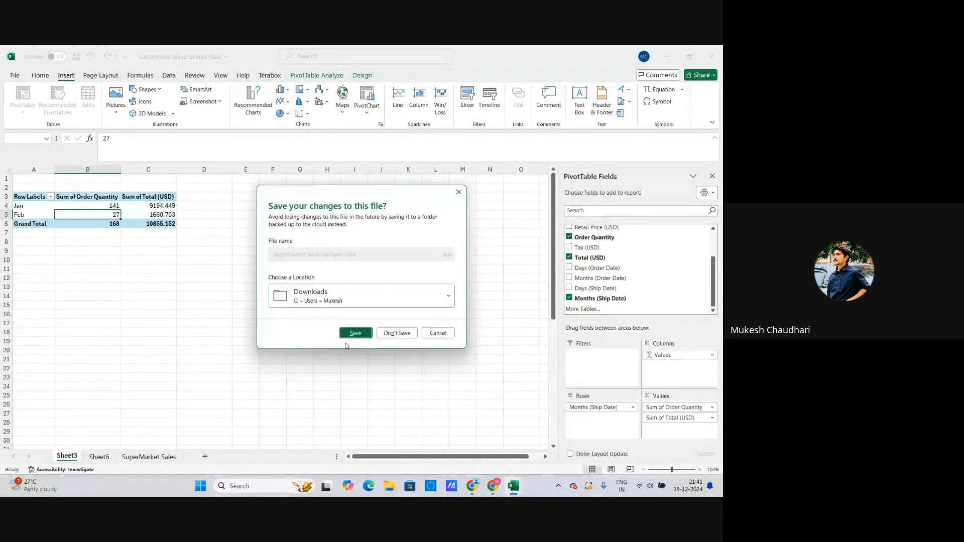
left_click(391, 332)
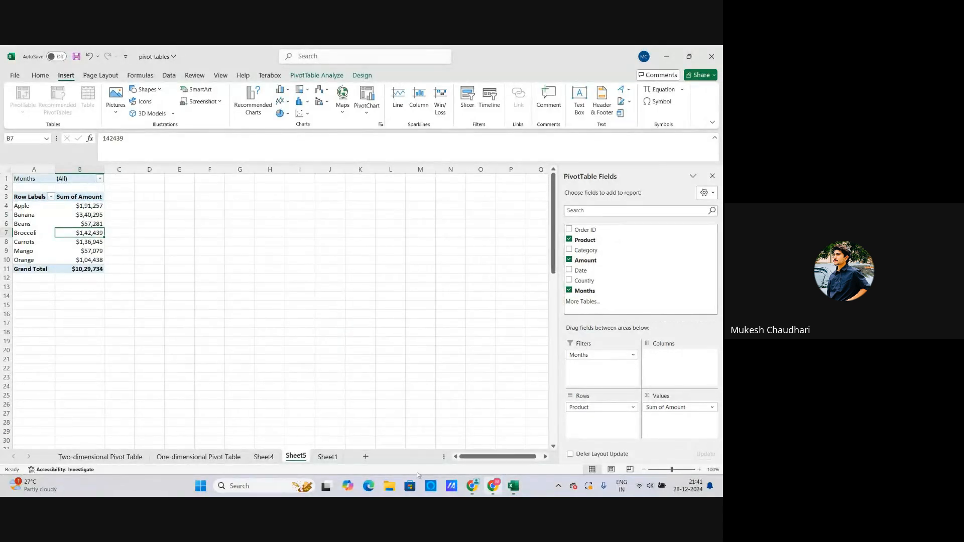
Check the order data on Sheet1 and insert a 2-D clustered column chart of the product amounts on Sheet5
left_click(324, 457)
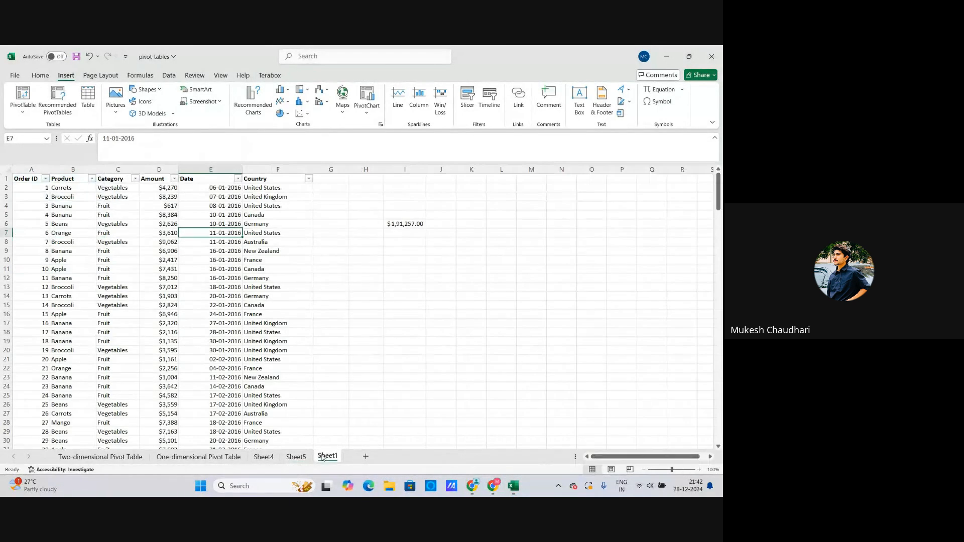
left_click(297, 457)
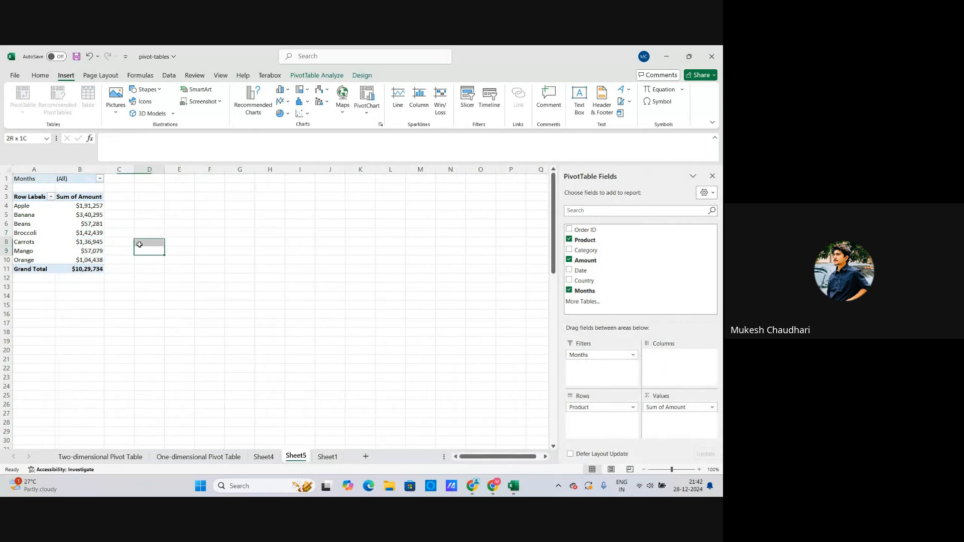
left_click(98, 243)
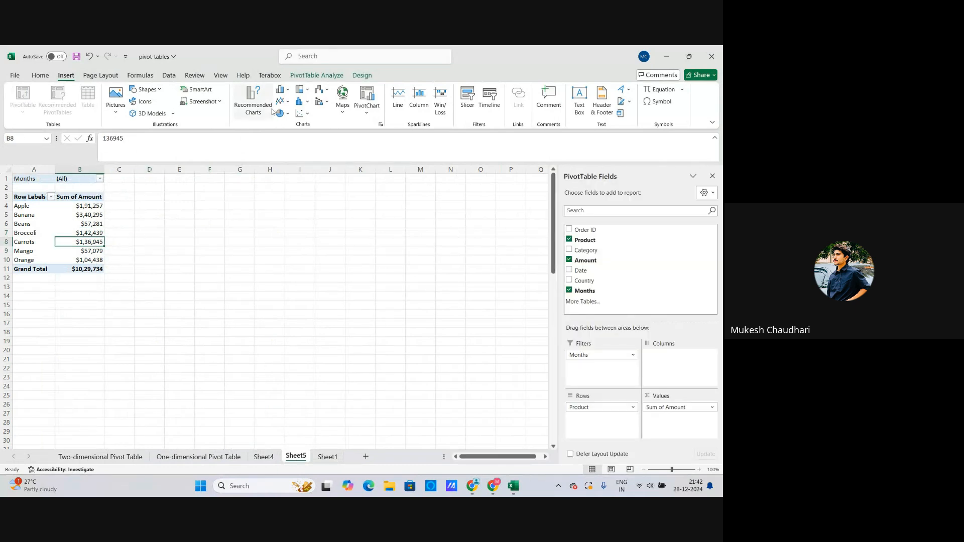
left_click(306, 103)
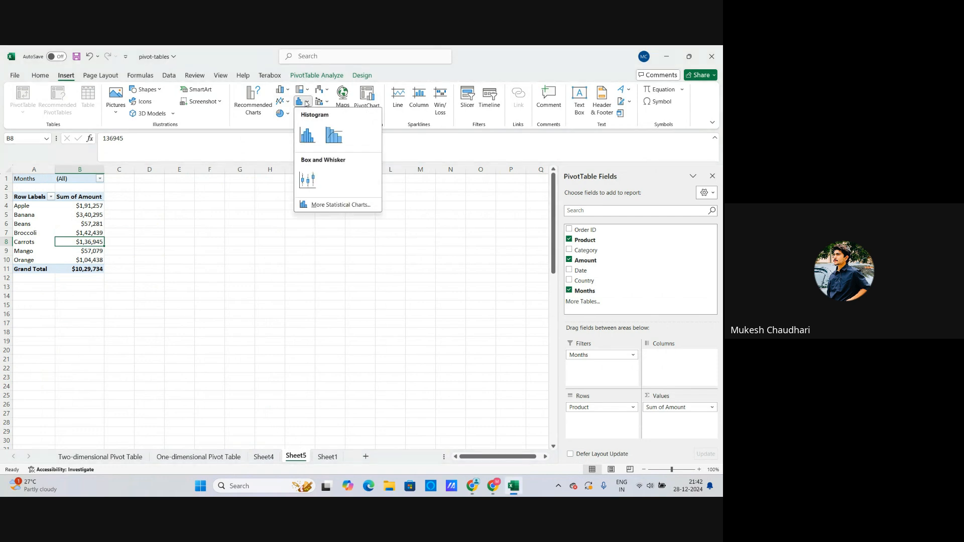
left_click(310, 103)
left_click(286, 90)
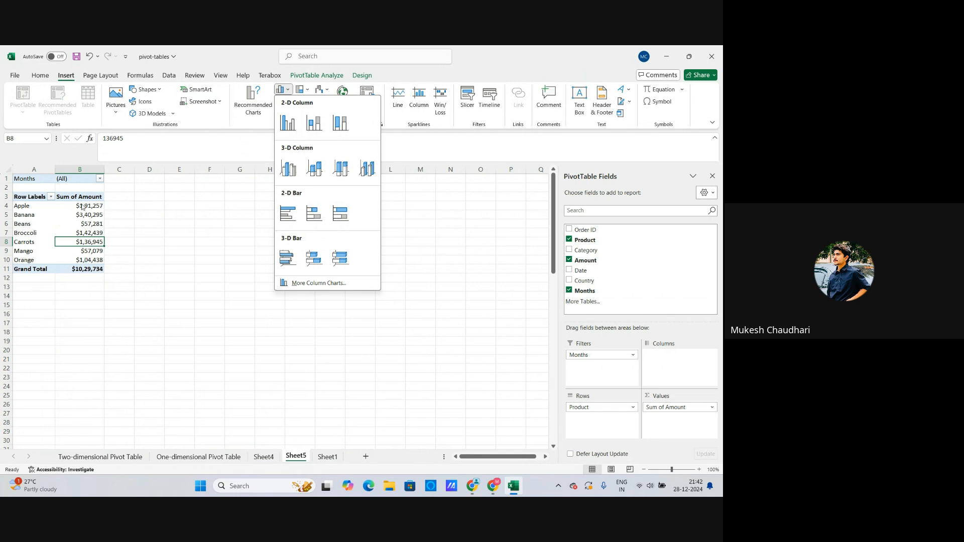
left_click(282, 129)
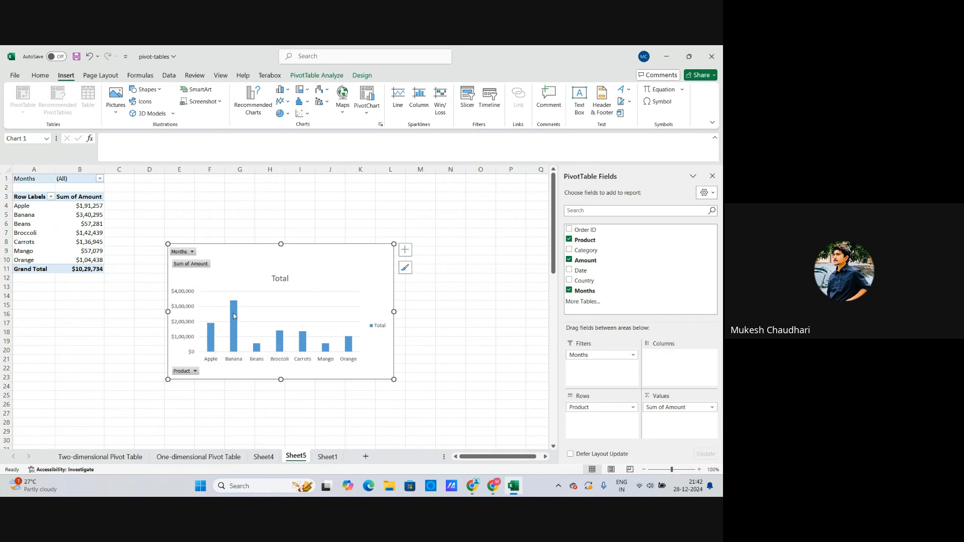
left_click(286, 90)
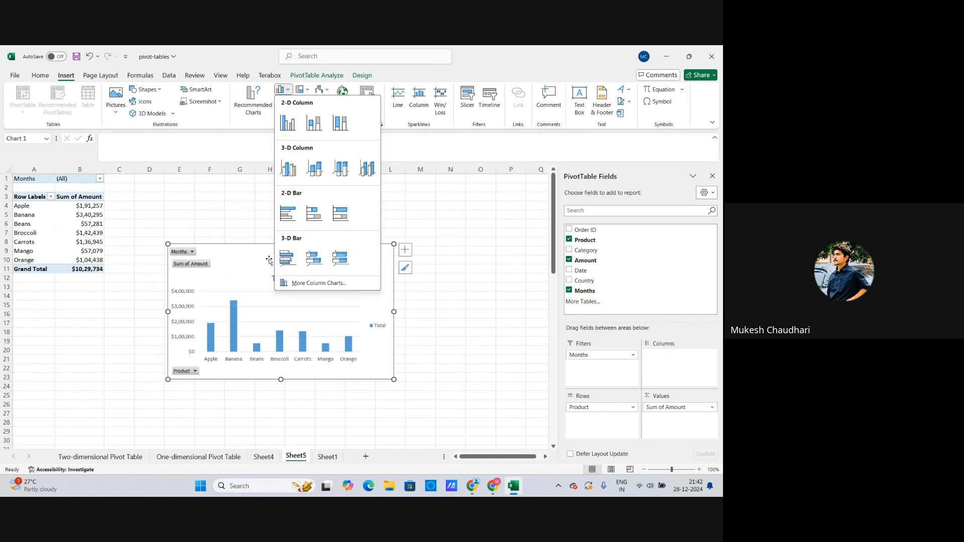
left_click(287, 184)
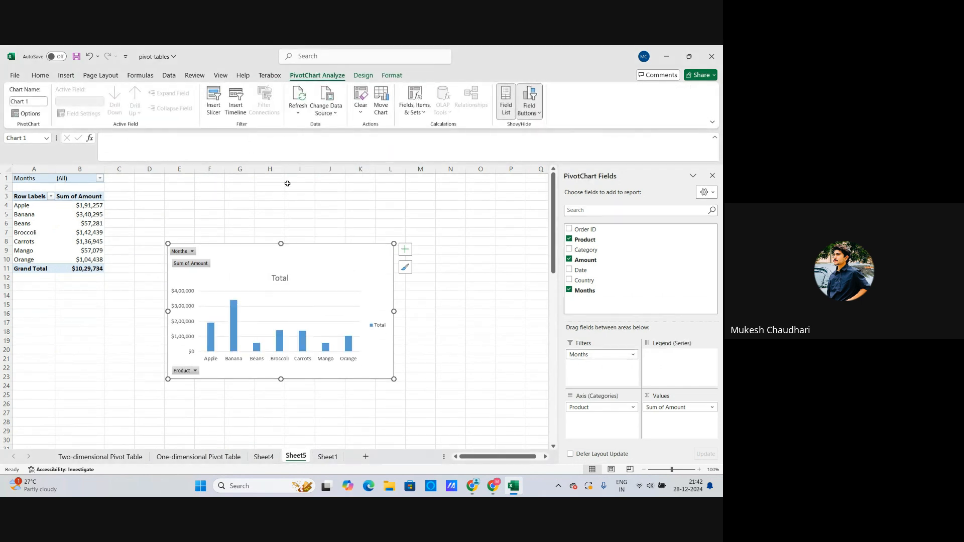
left_click(66, 76)
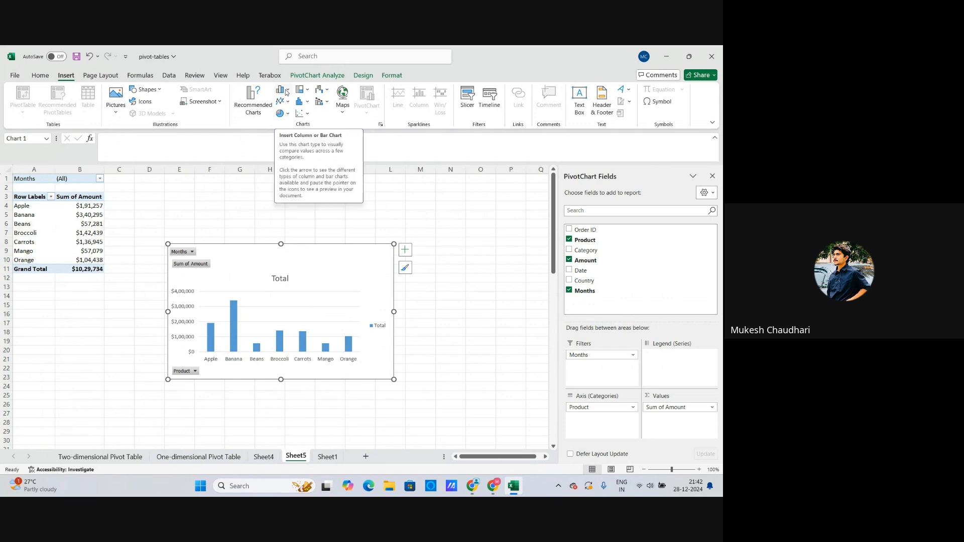
left_click(287, 92)
left_click(290, 89)
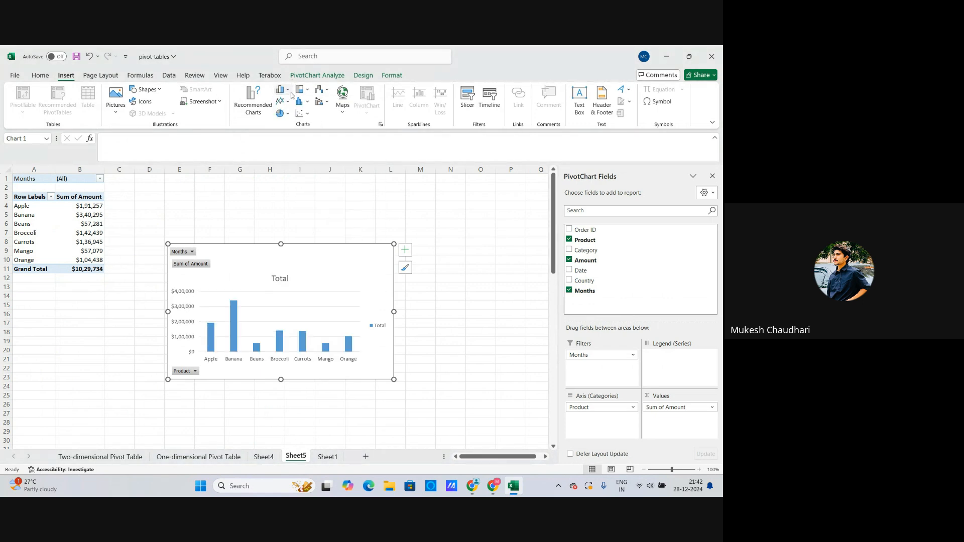
Switch to the Chrome browser and search the web for images of "stockmarket graphs"
left_click(282, 101)
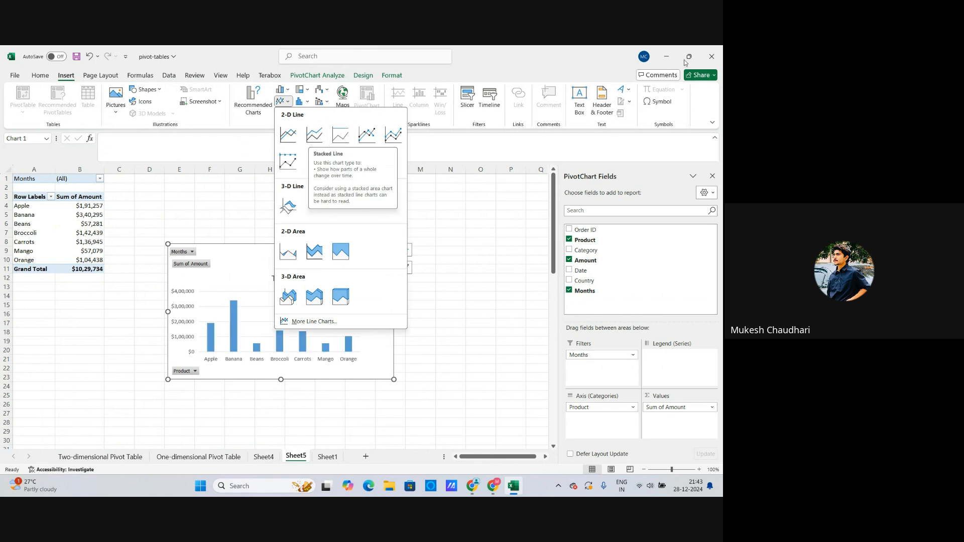
left_click(670, 52)
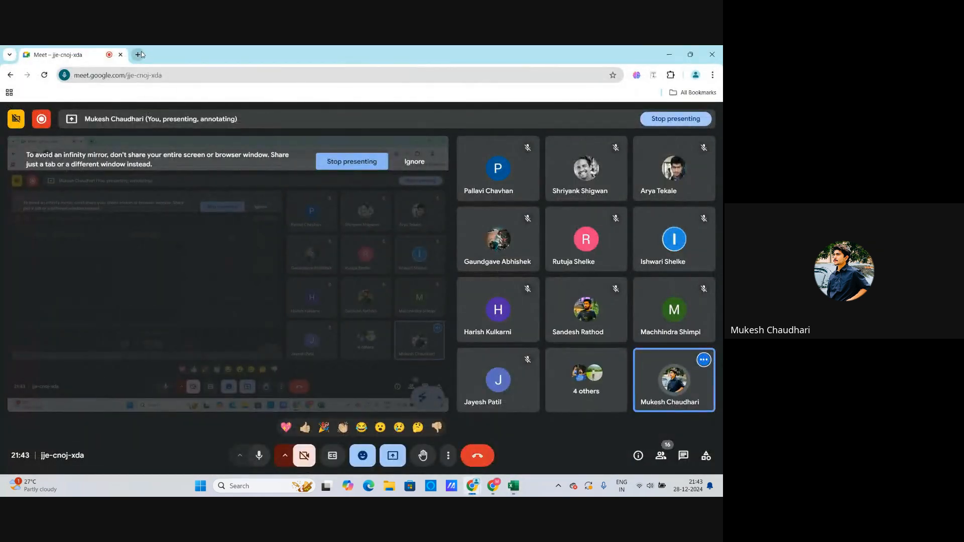
left_click(137, 54)
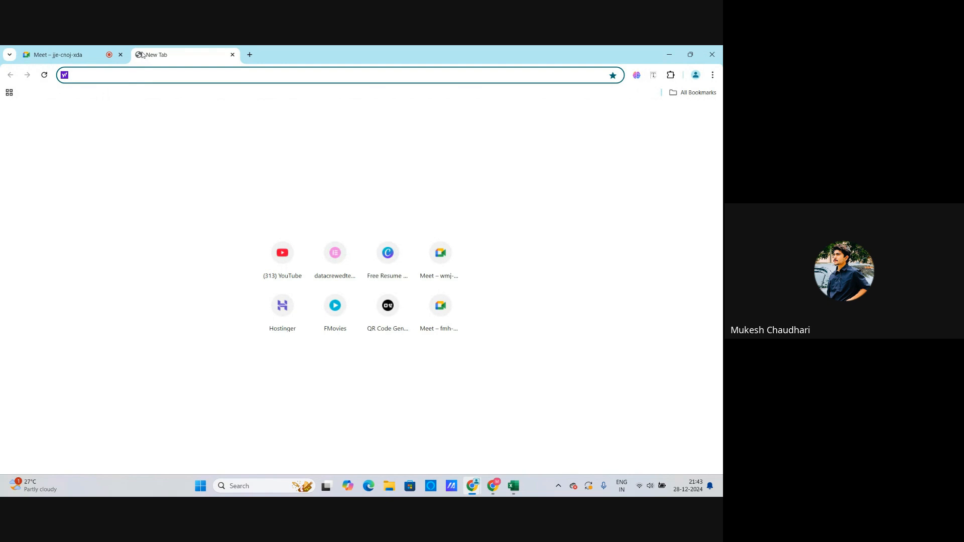
type("stoc")
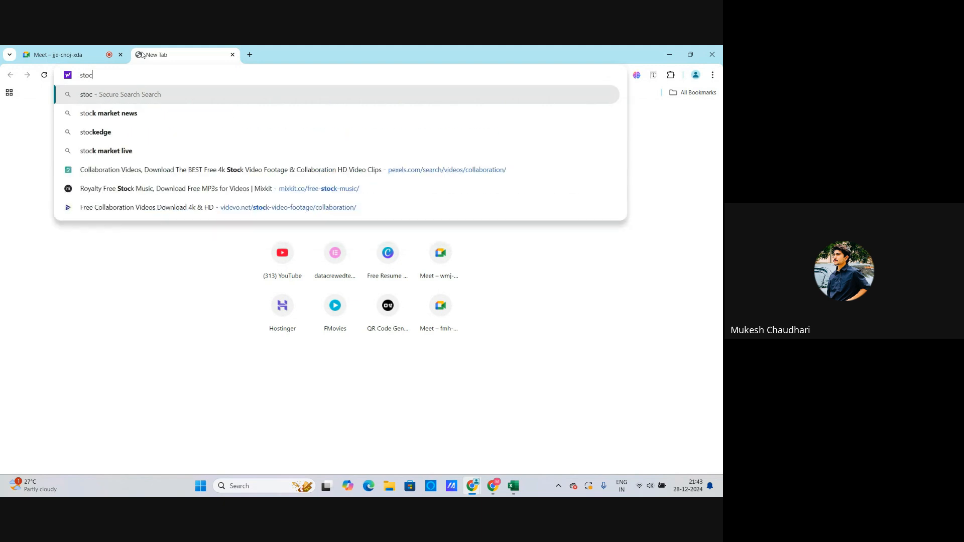
type("kmark")
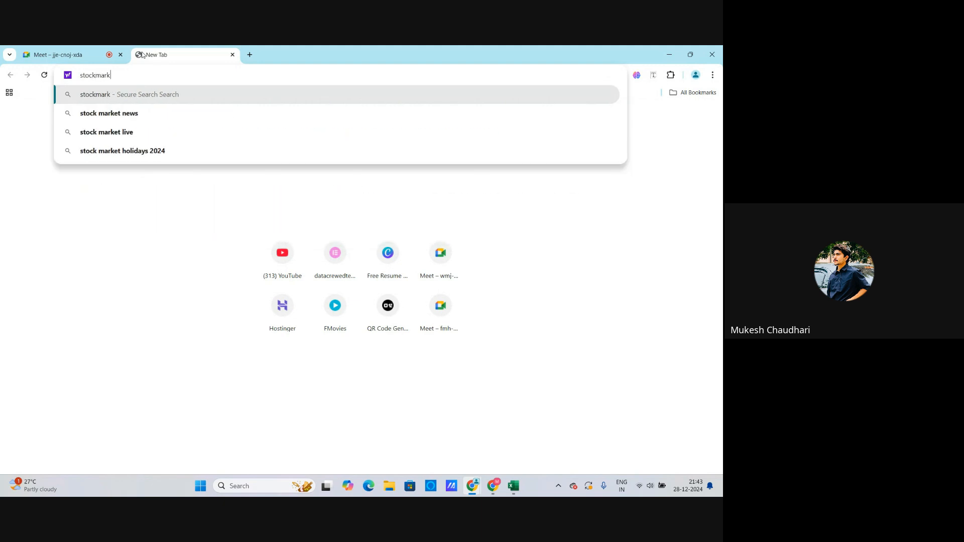
type("et grao")
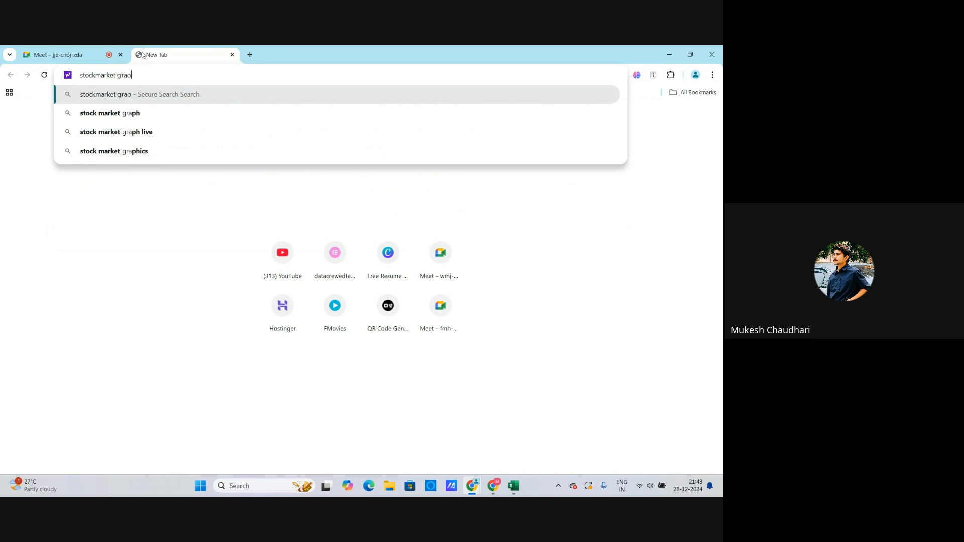
key("BackSpace")
type("phs")
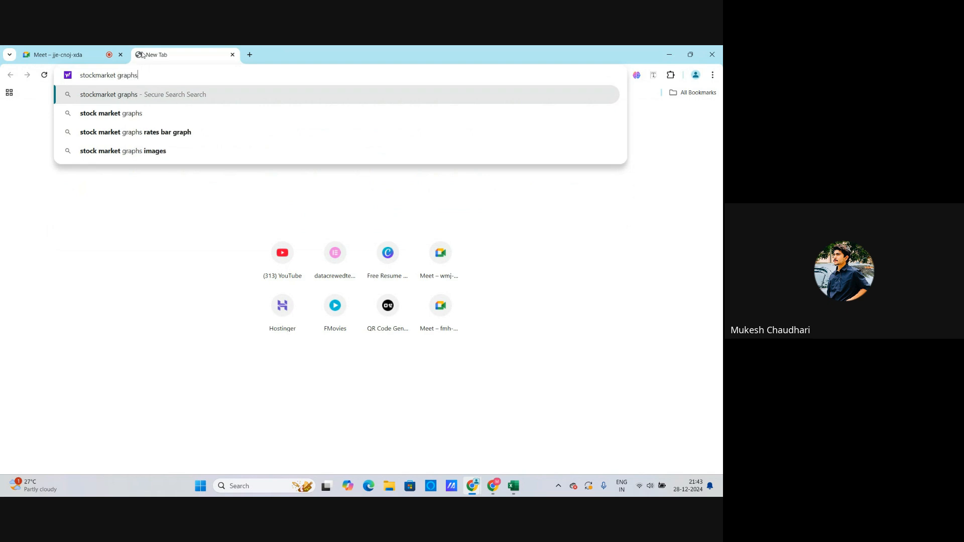
key("Return")
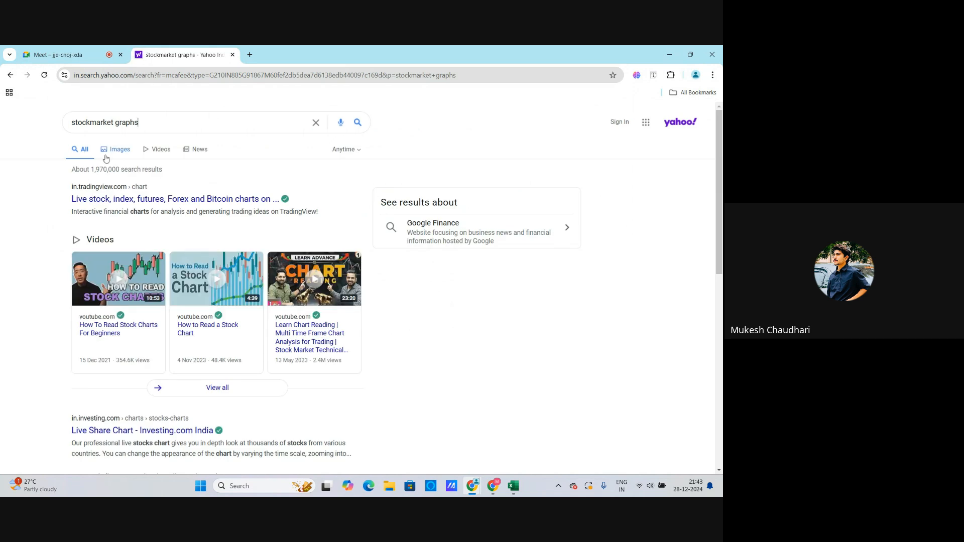
left_click(106, 156)
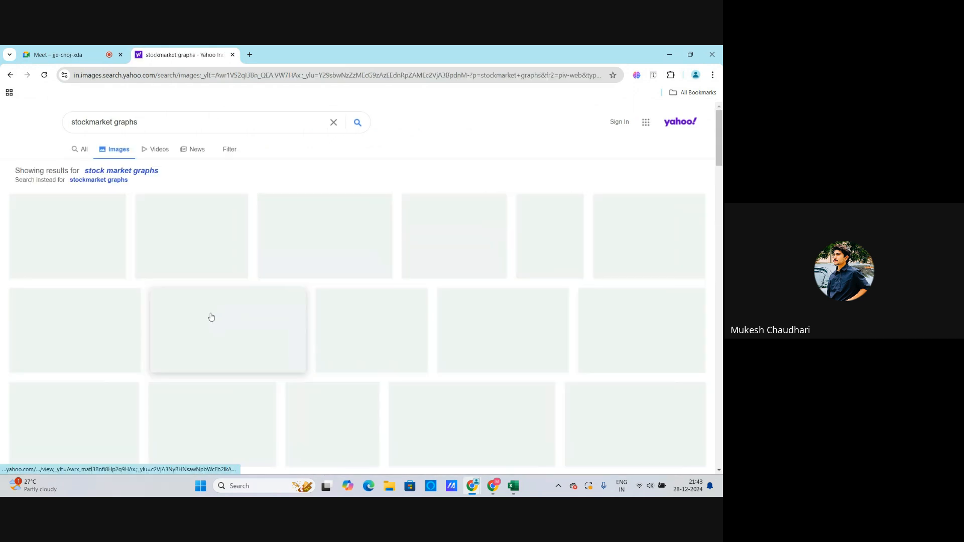
scroll(394, 330, "down", 1)
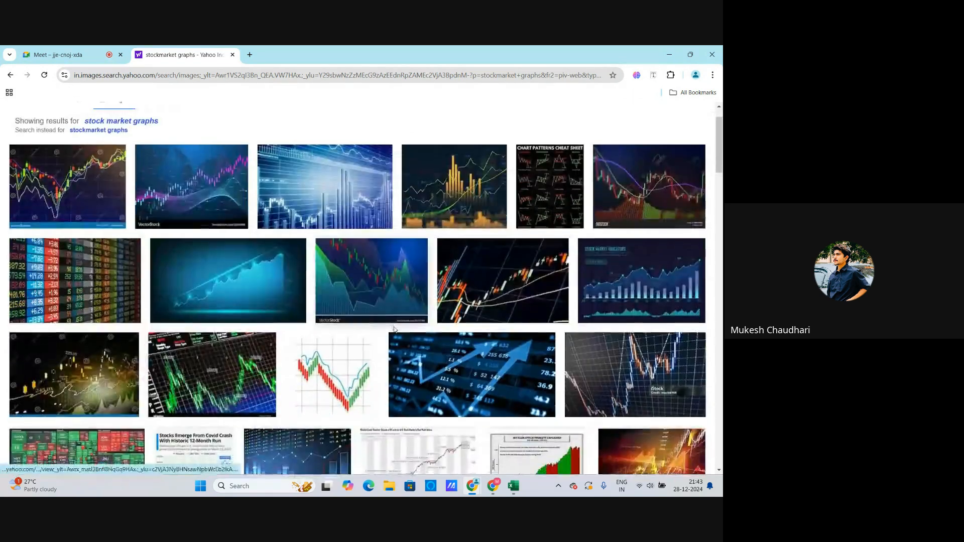
scroll(395, 329, "up", 1)
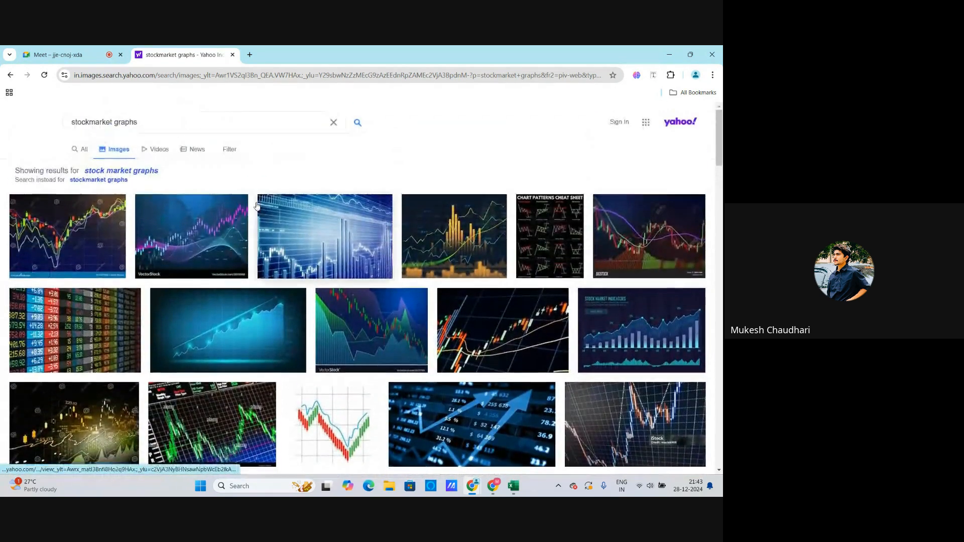
Search for images of "line graph", examine the Hot Dogs Sold per Day example, and return to the Excel workbook
left_click(75, 123)
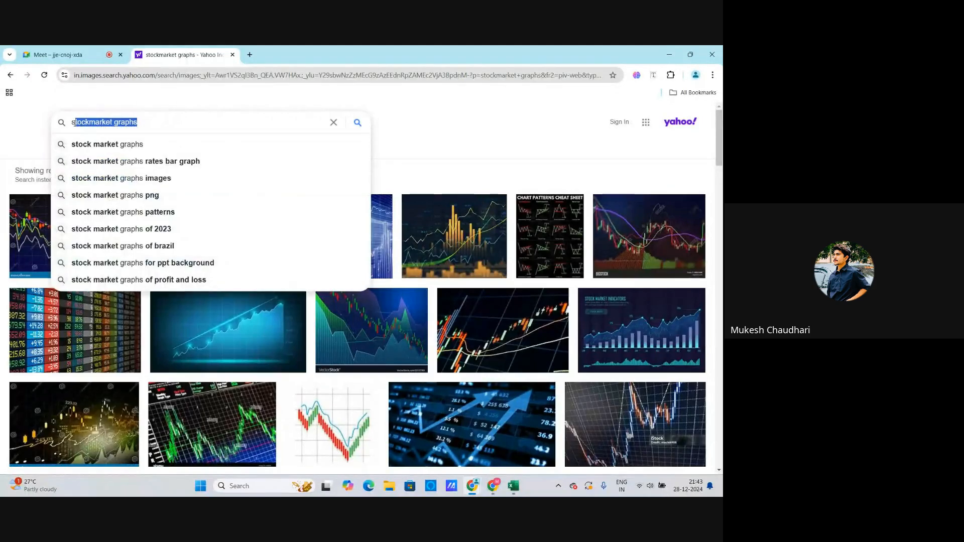
type("lin")
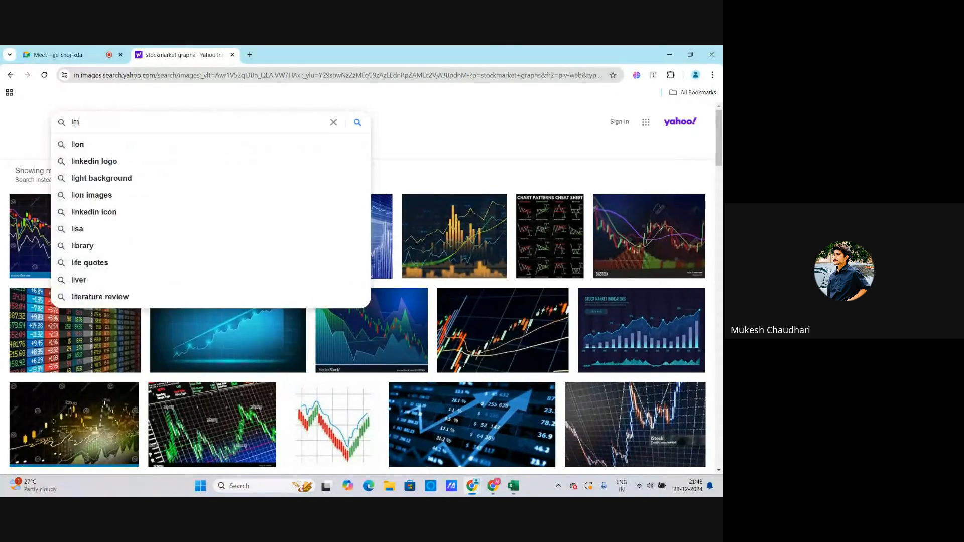
type("e gra")
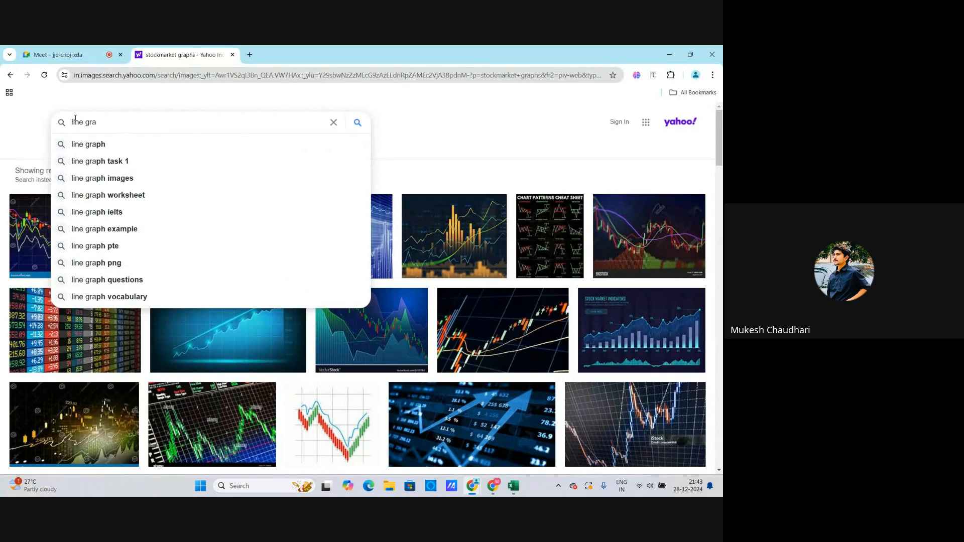
left_click(91, 146)
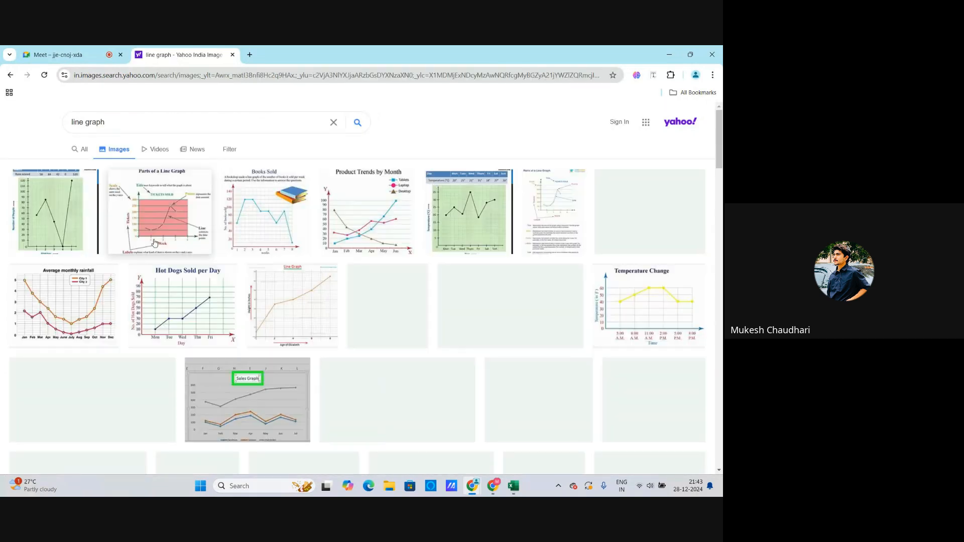
left_click(177, 325)
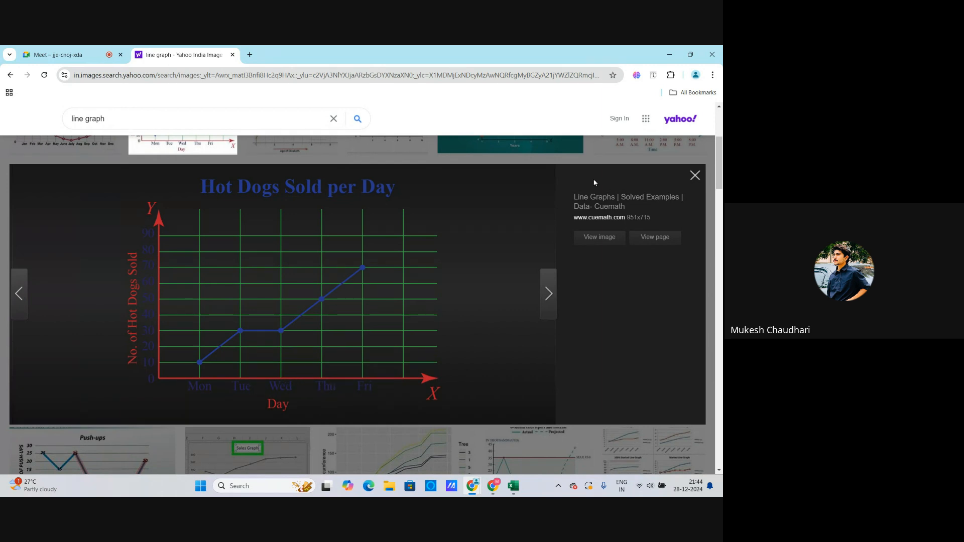
left_click(695, 176)
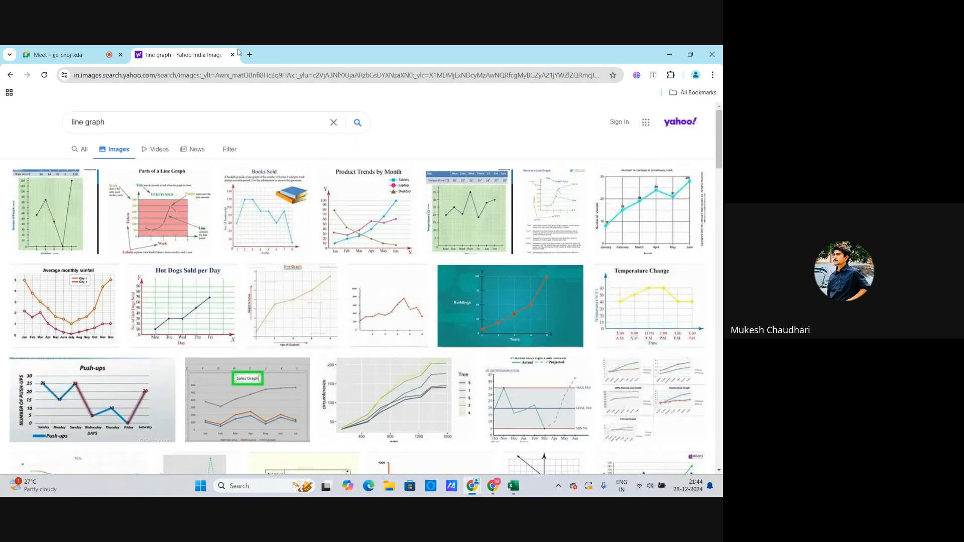
left_click(232, 55)
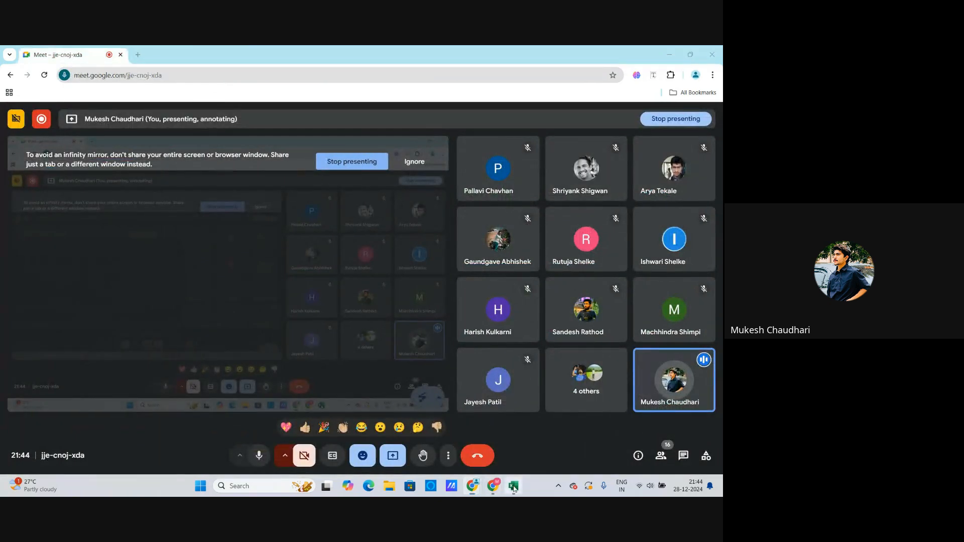
left_click(513, 485)
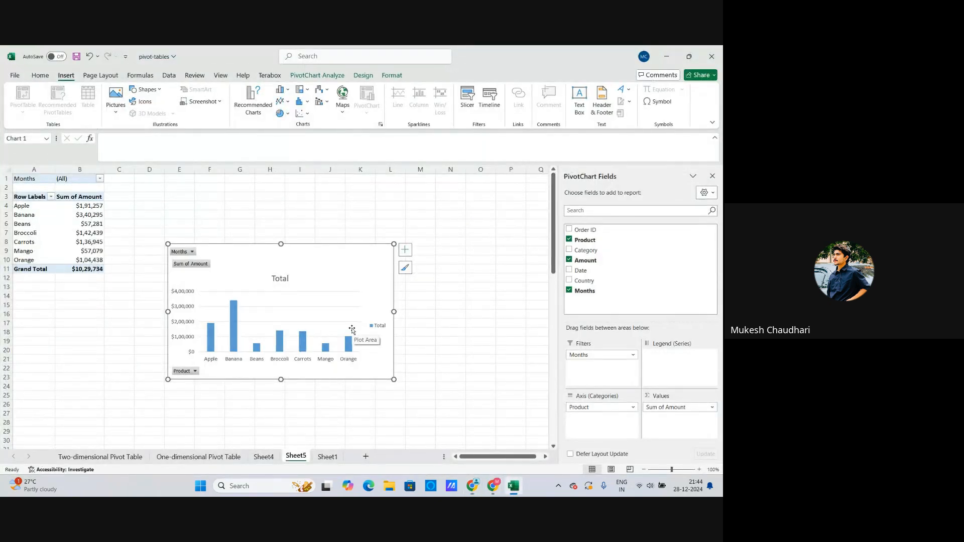
Try Months as a second axis field below Product in the Sheet5 PivotChart and return it to the filters
left_click(570, 271)
left_click(570, 271)
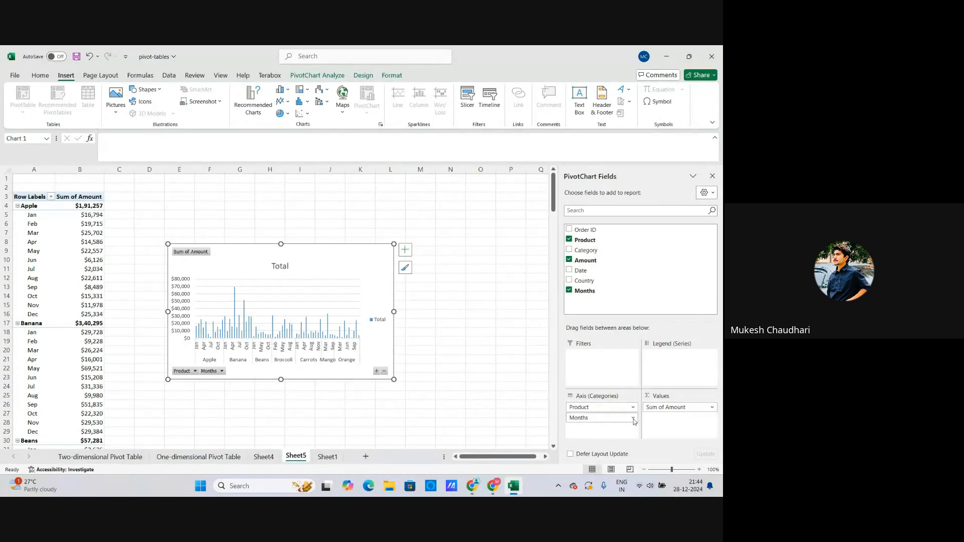
left_click_drag(634, 422, 616, 361)
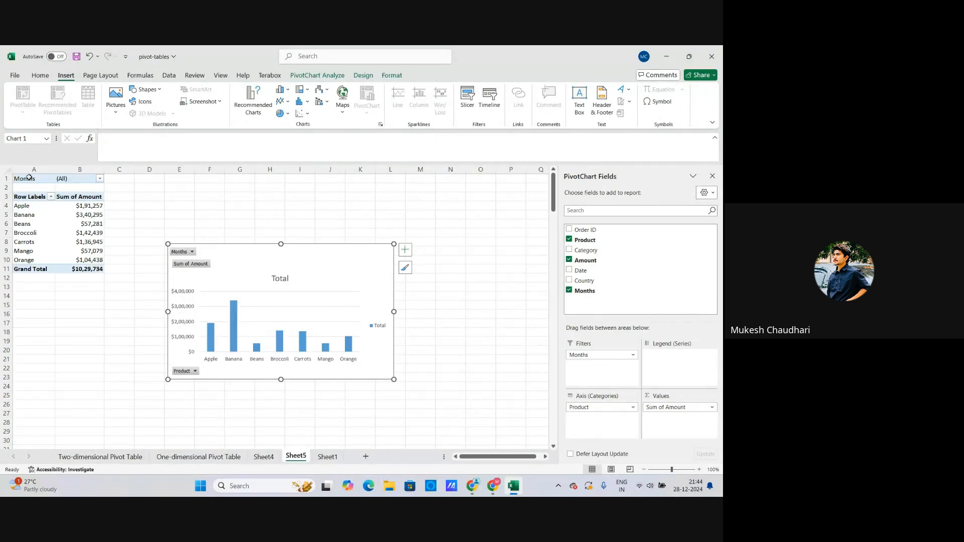
left_click(511, 295)
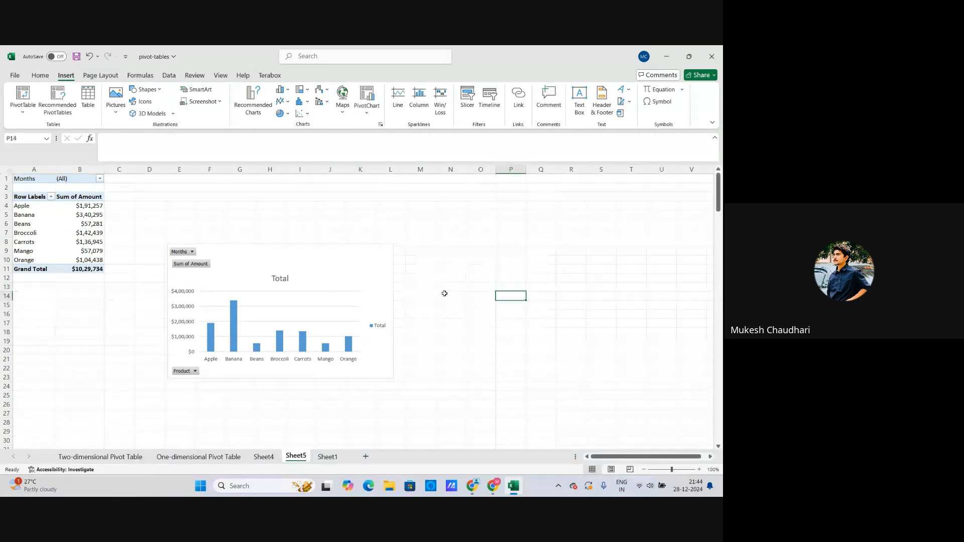
Clear the Product, Amount and Months fields from the Sheet5 PivotChart and add Date, grouped by Months, to its axis
left_click(263, 457)
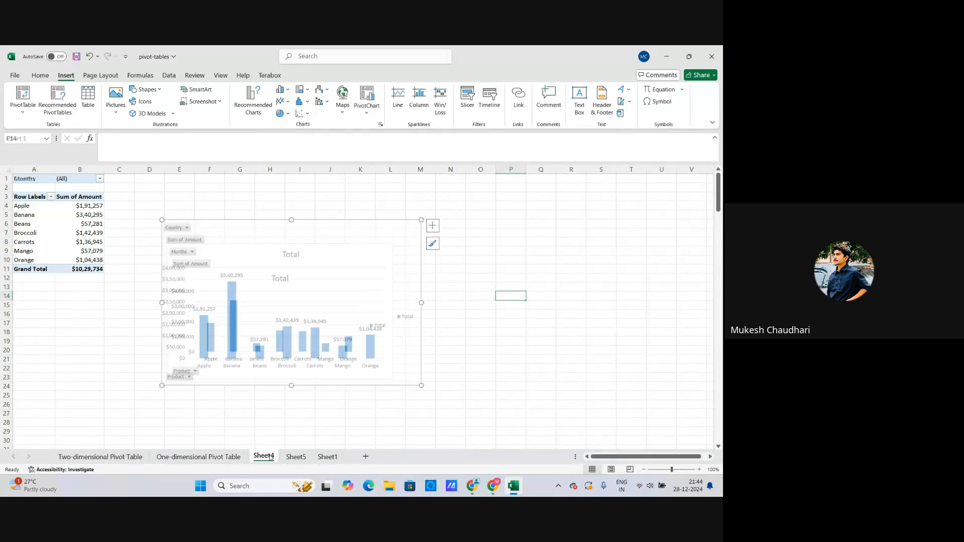
left_click(296, 456)
left_click(342, 261)
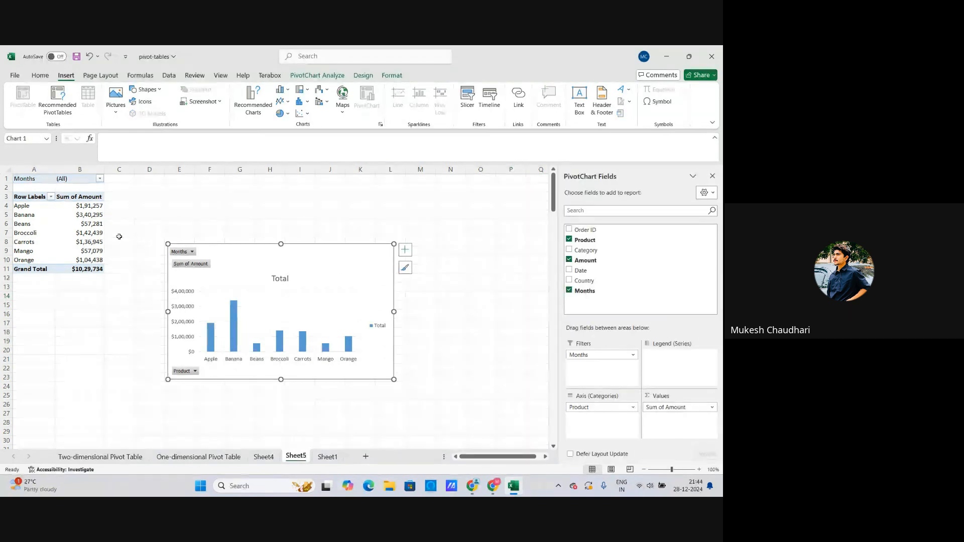
left_click(569, 259)
left_click(569, 290)
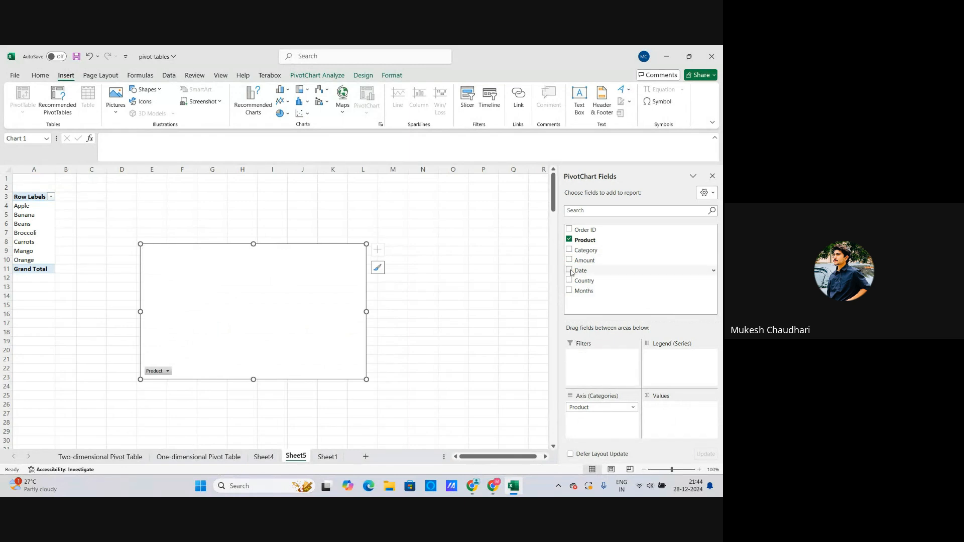
left_click(570, 270)
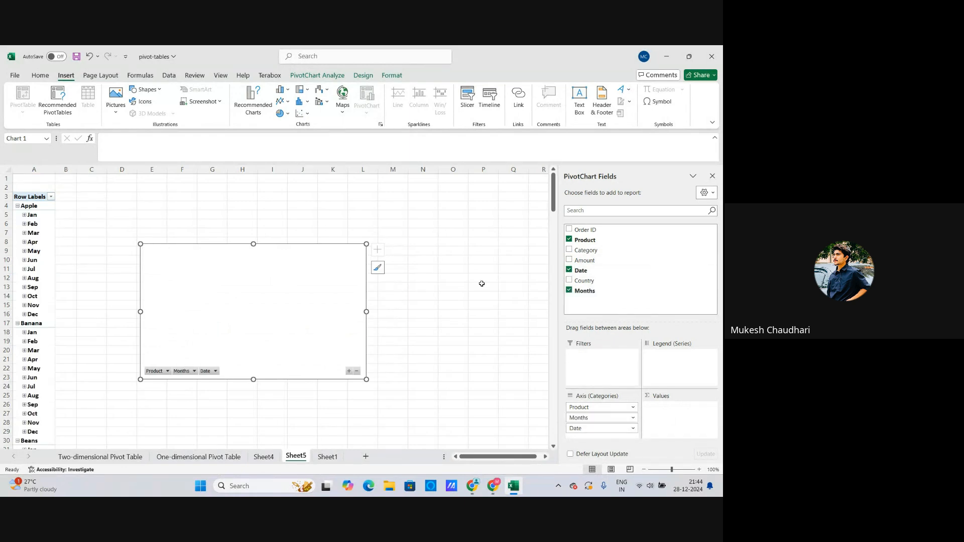
left_click(570, 270)
left_click_drag(579, 271, 667, 357)
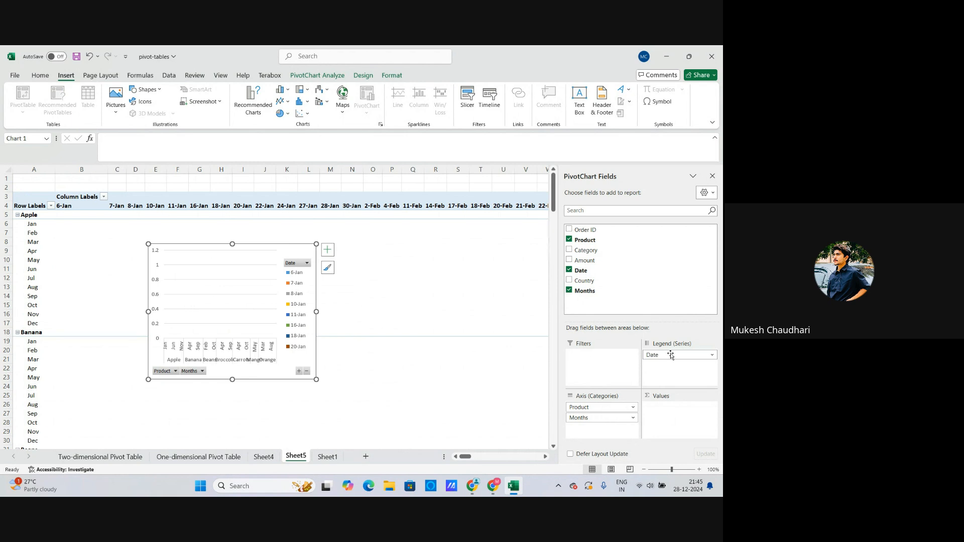
left_click_drag(671, 355, 585, 286)
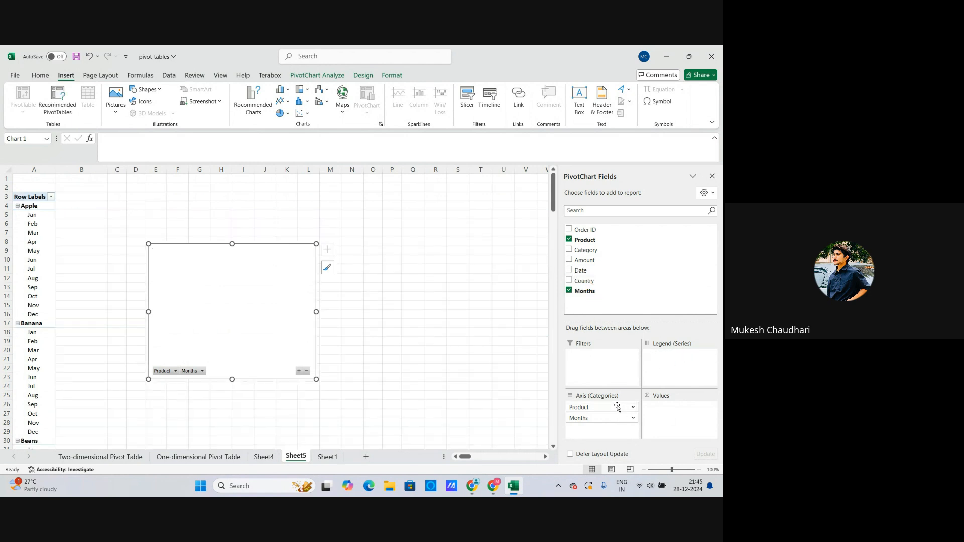
left_click_drag(617, 410, 600, 299)
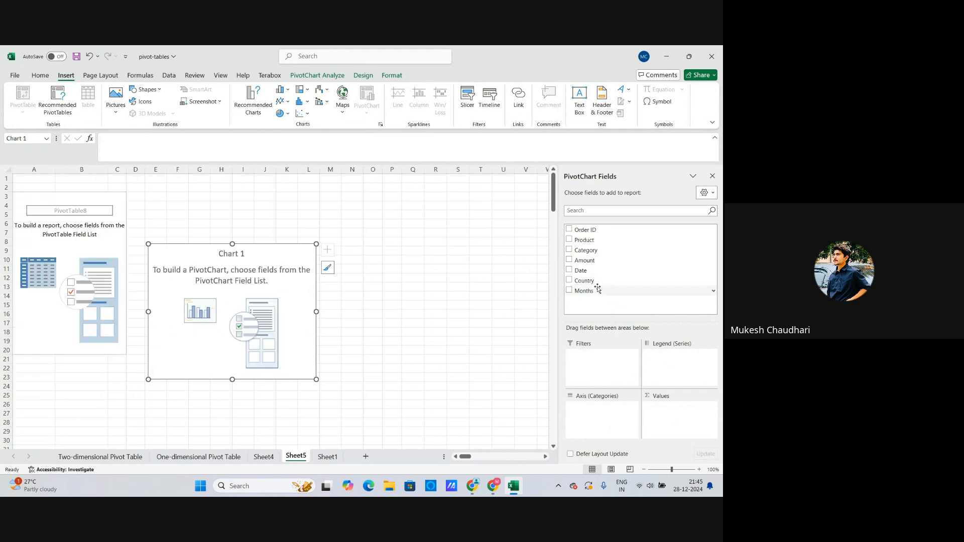
left_click(569, 271)
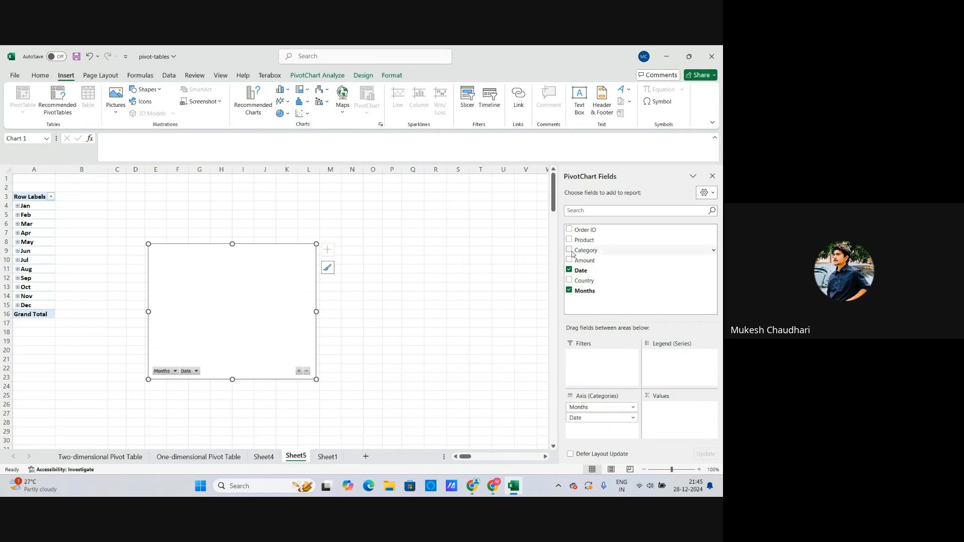
Try Category as an additional axis field with Fruit filtered out, and remove the field again
left_click_drag(570, 252, 597, 432)
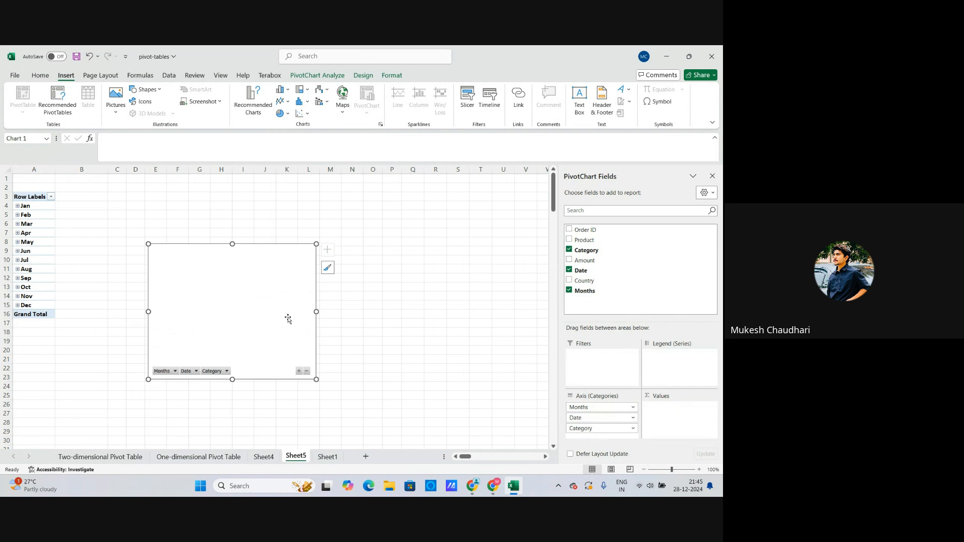
left_click(227, 372)
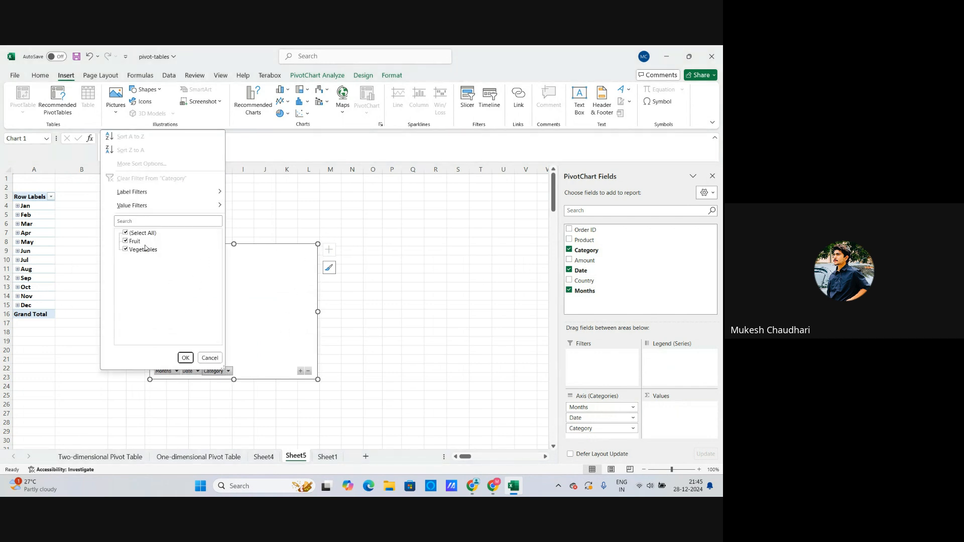
left_click(127, 242)
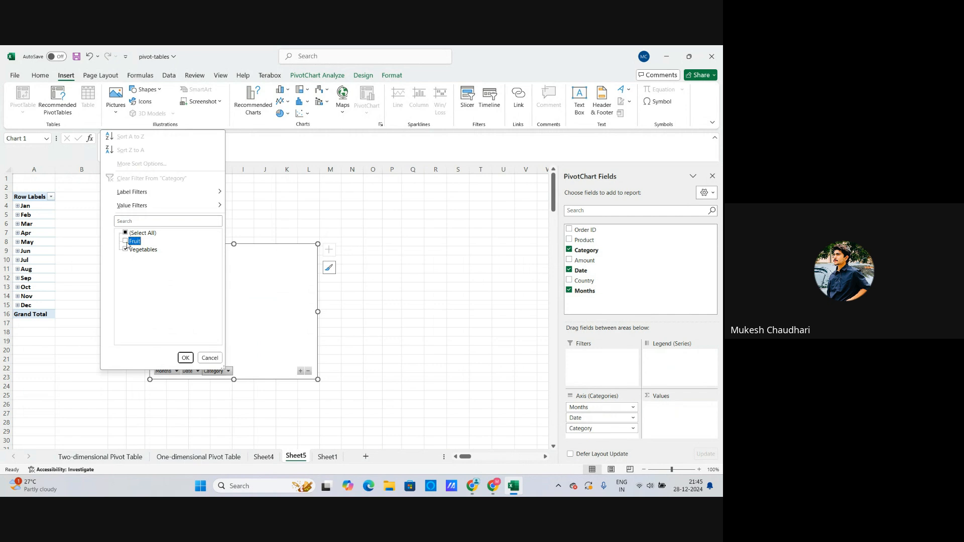
left_click(185, 357)
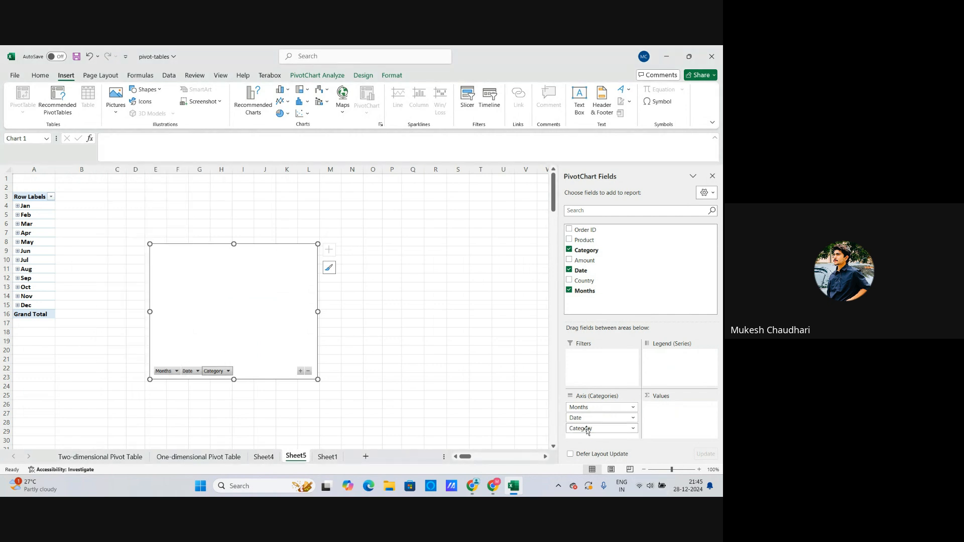
left_click(569, 250)
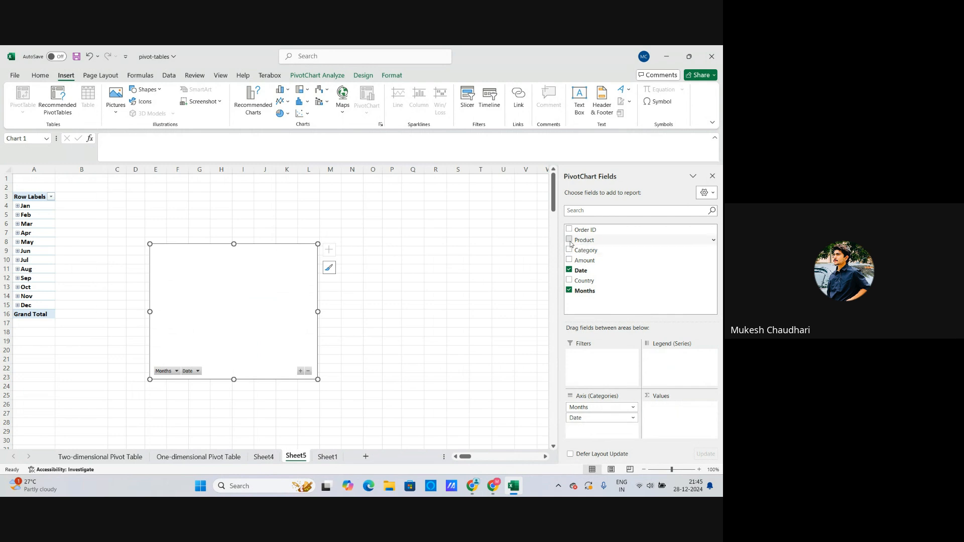
Add Product to the Sheet5 PivotChart's axis and Amount to its values, and enlarge the chart in width and height
left_click(570, 240)
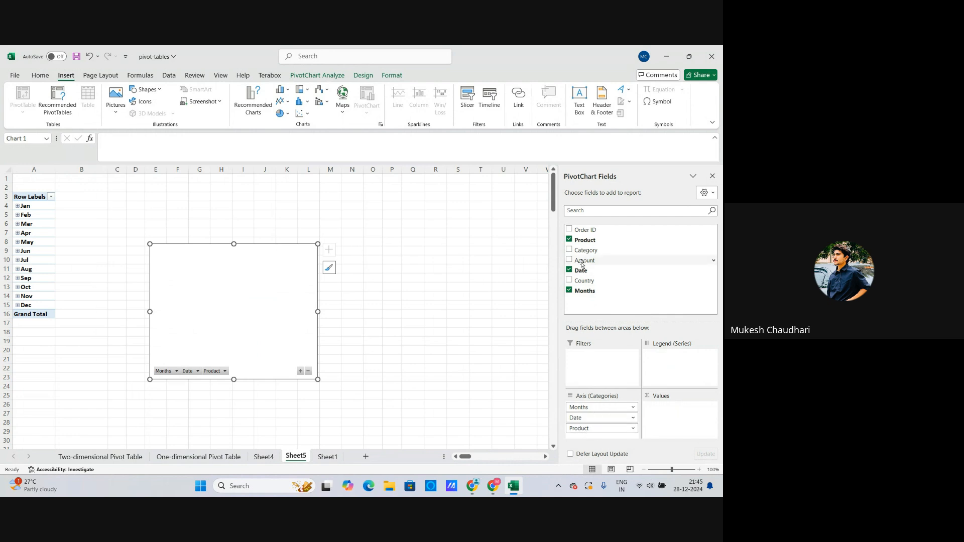
left_click_drag(578, 262, 668, 407)
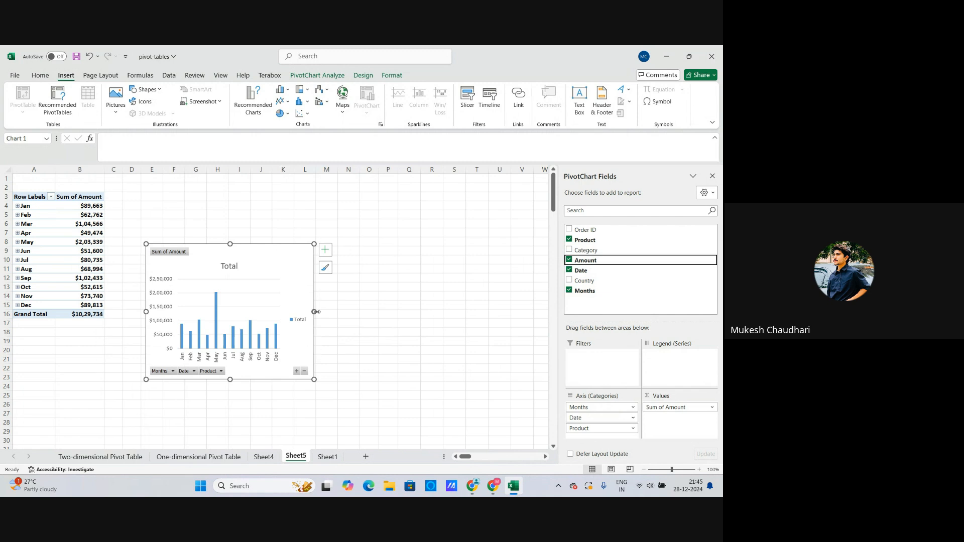
left_click_drag(316, 312, 411, 312)
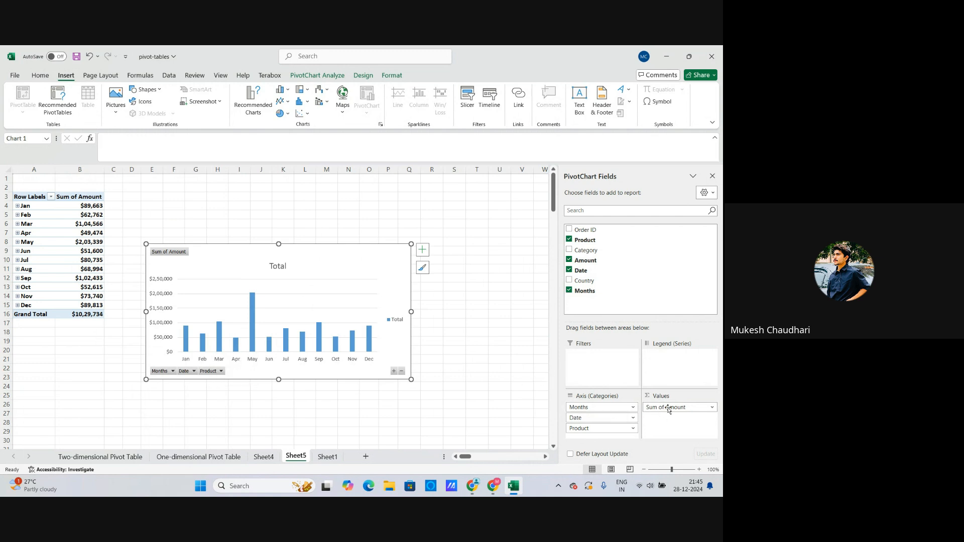
mouse_move(279, 380)
left_mouse_down()
mouse_move(288, 394)
mouse_move(265, 391)
left_mouse_up()
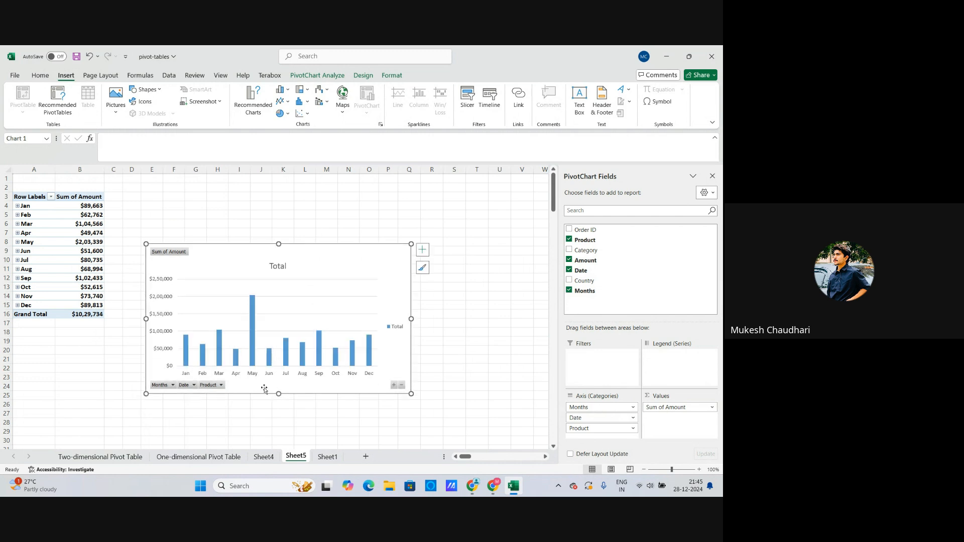
Try filtering the PivotChart's Product field to Apple only, and restore the selection of all products
left_click(220, 385)
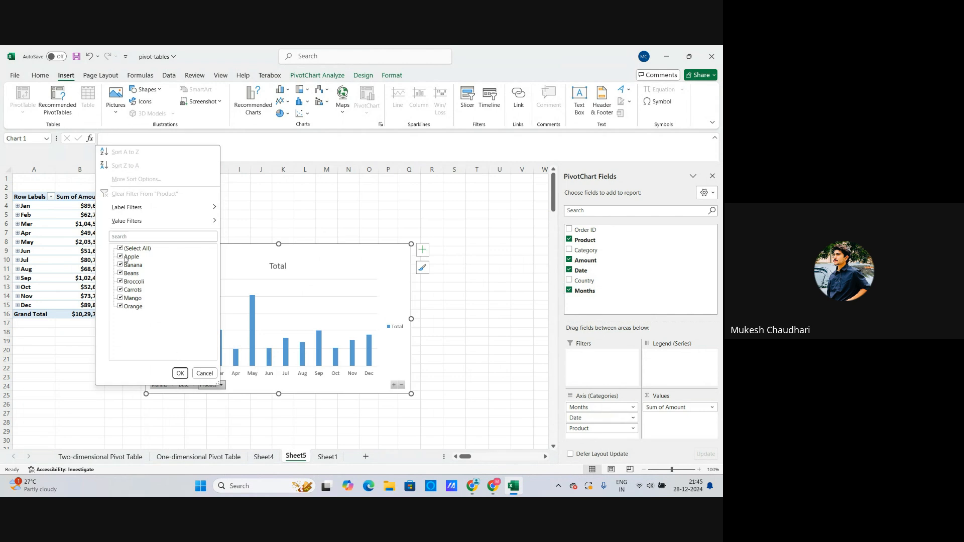
left_click(188, 373)
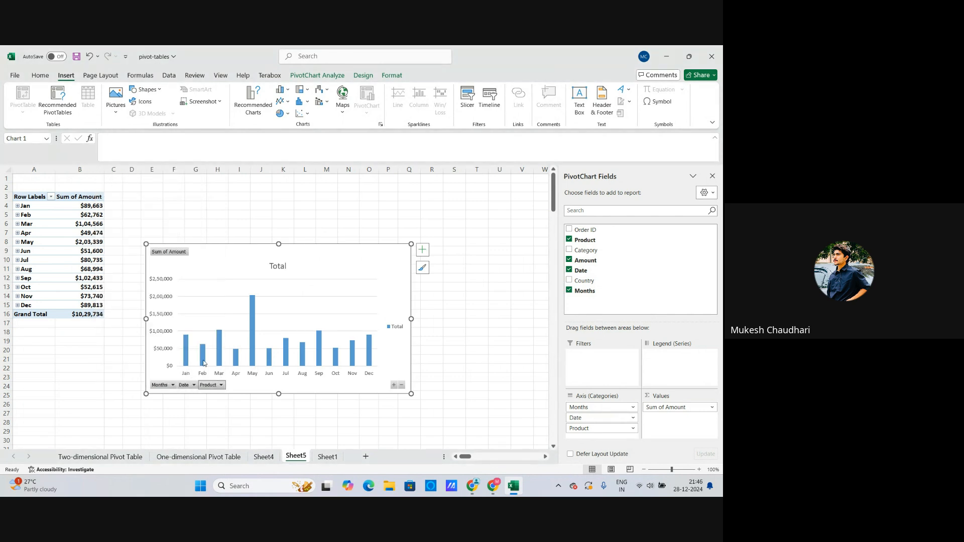
left_click(220, 385)
left_click(115, 249)
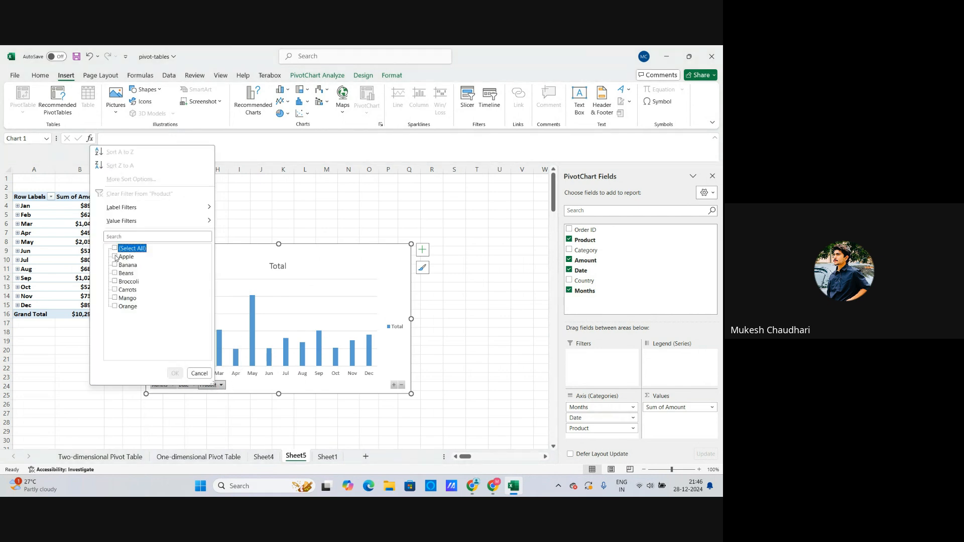
left_click(115, 249)
left_click(176, 374)
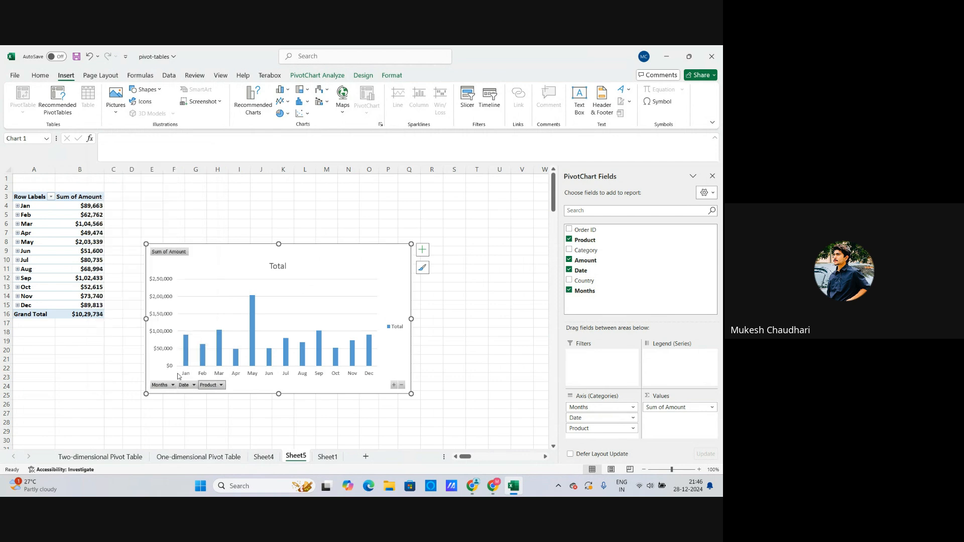
left_click(219, 386)
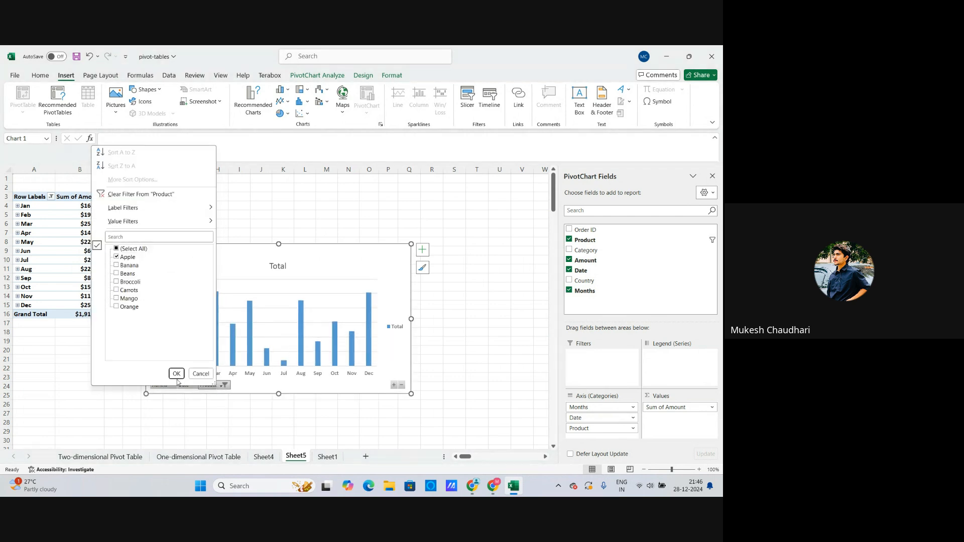
left_click(117, 248)
left_click(175, 373)
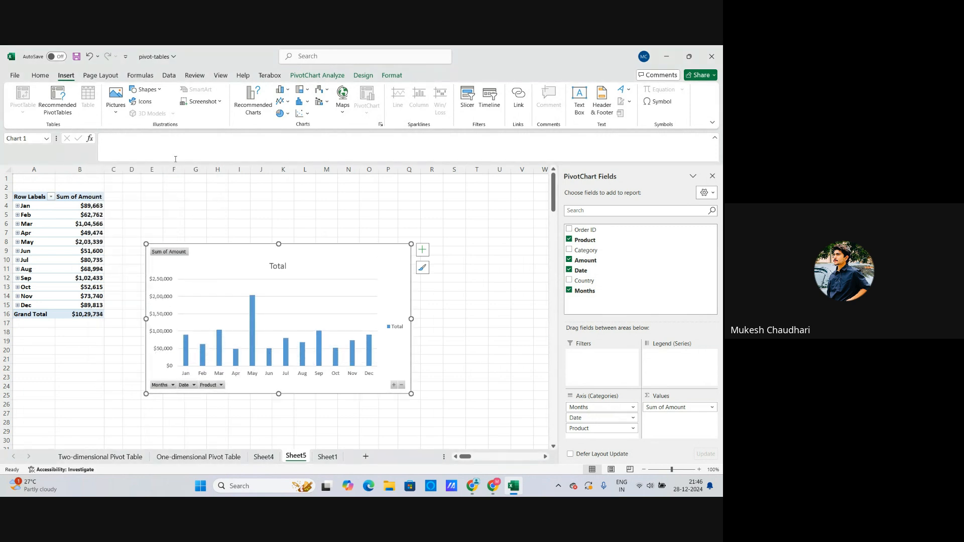
Change the monthly amount column chart on Sheet5 to a 2-D line chart and enlarge it
left_click(283, 101)
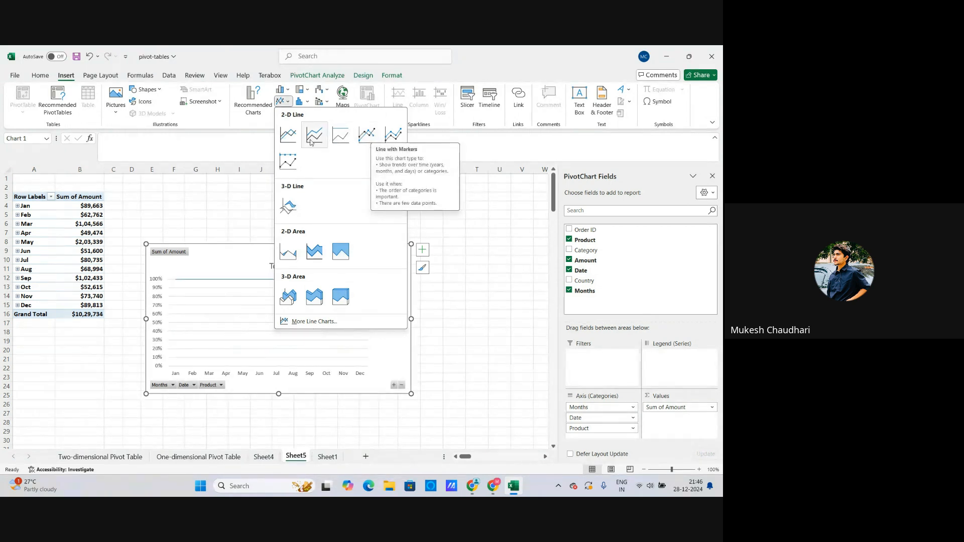
left_click(372, 135)
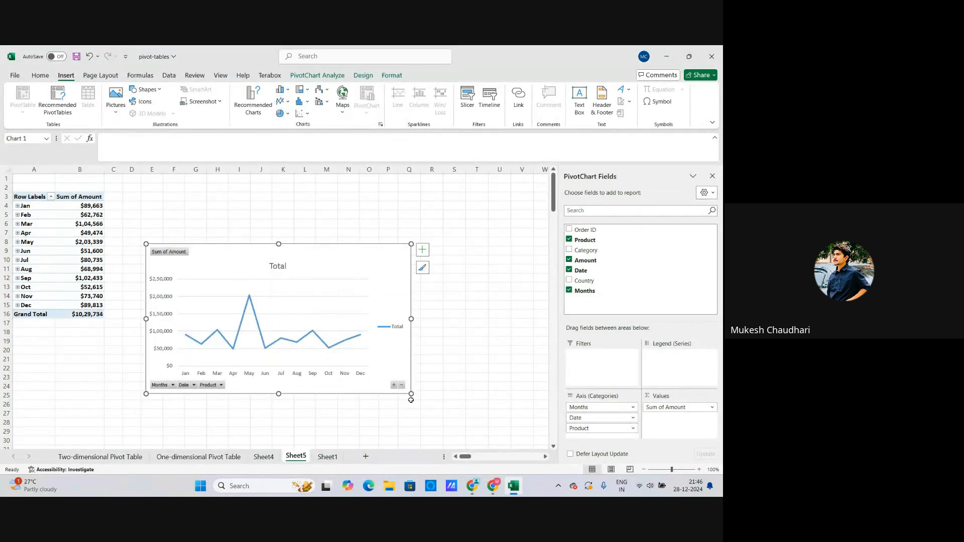
left_click_drag(411, 396, 453, 406)
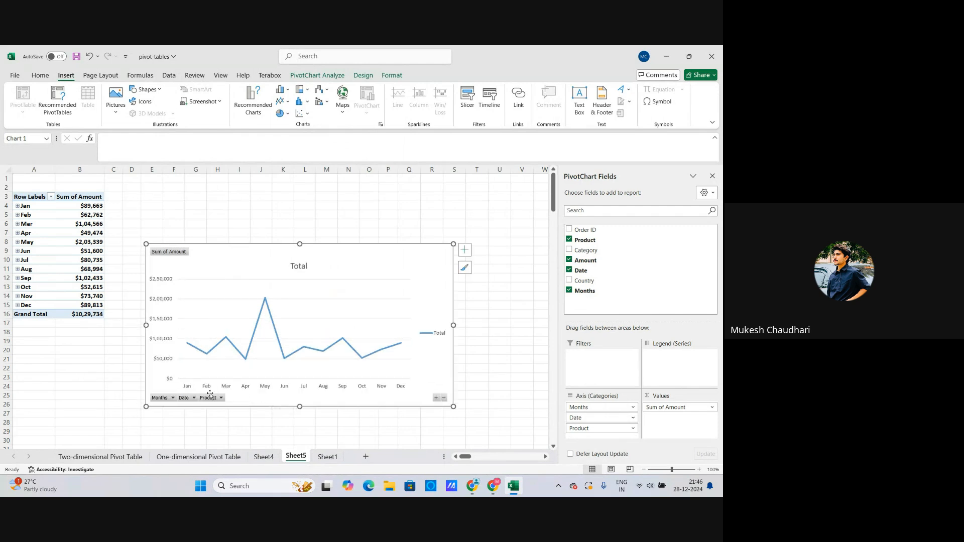
Add data labels to the monthly amount line chart
left_click(188, 344)
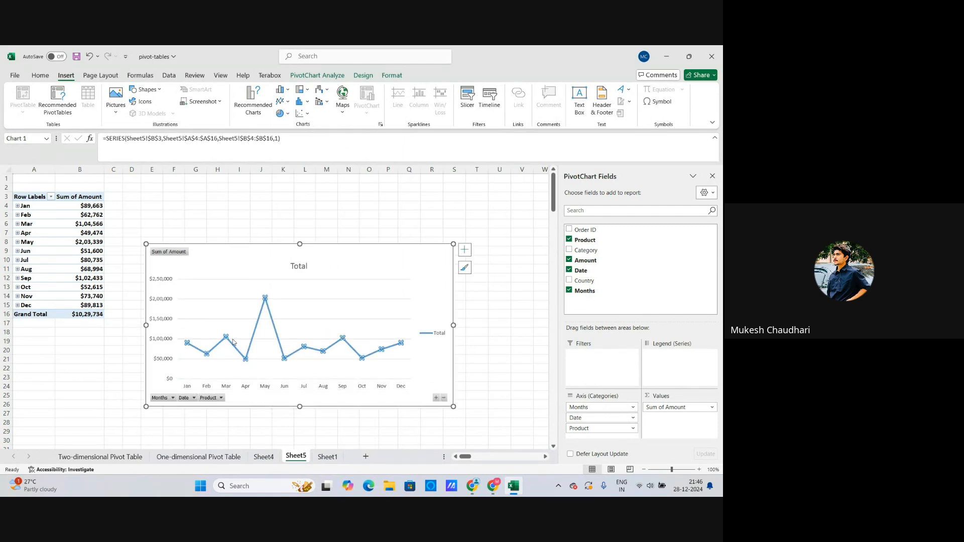
left_click(464, 250)
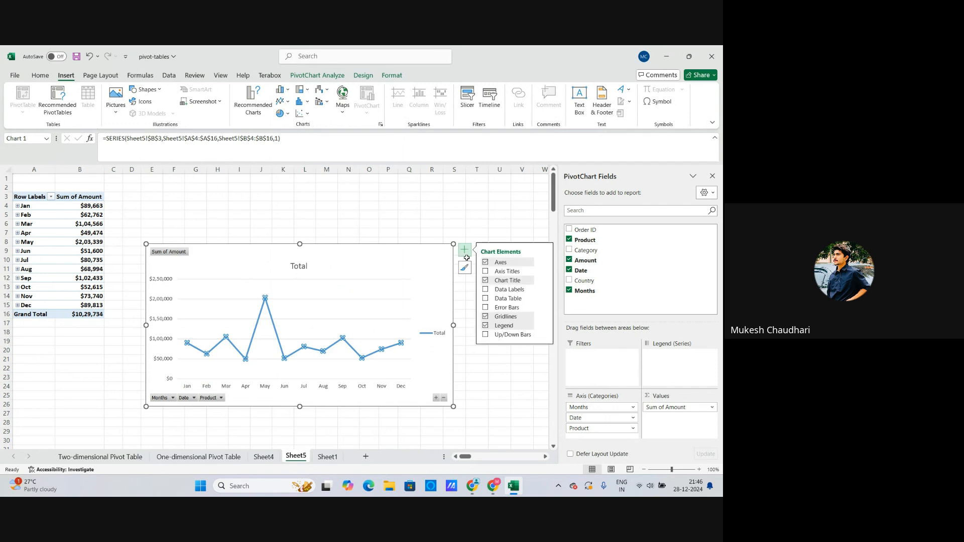
left_click(485, 289)
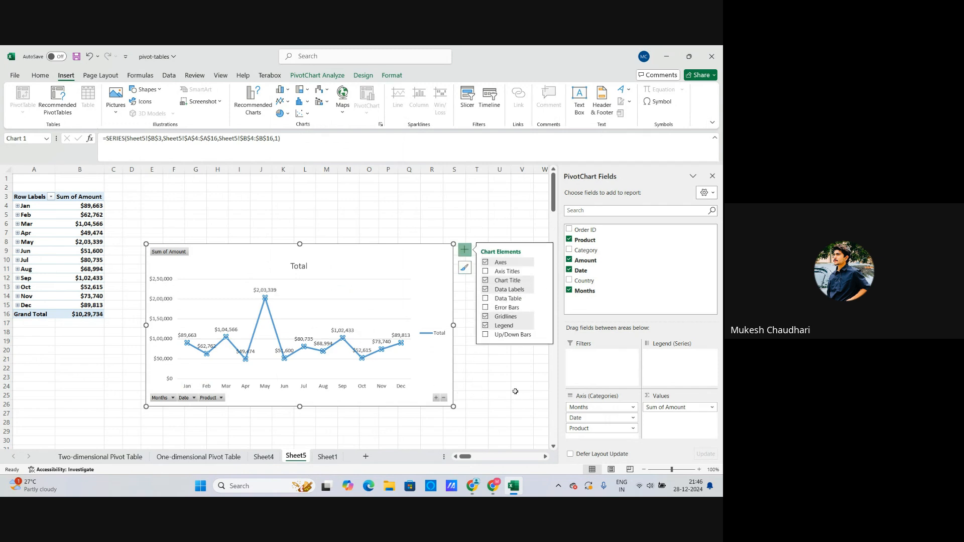
left_click(484, 374)
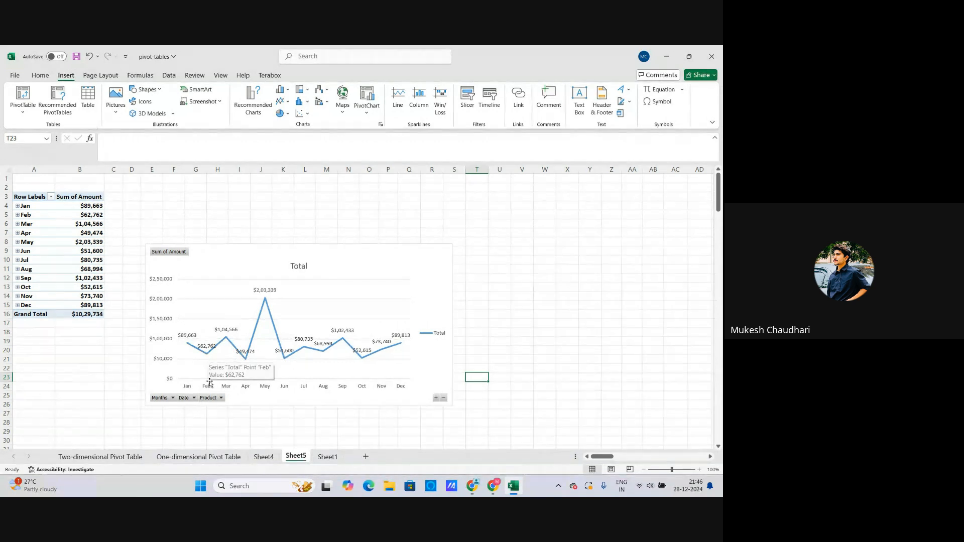
Examine the line chart's data labels, plot area and month axis against the monthly amounts in the PivotTable
left_click(243, 354)
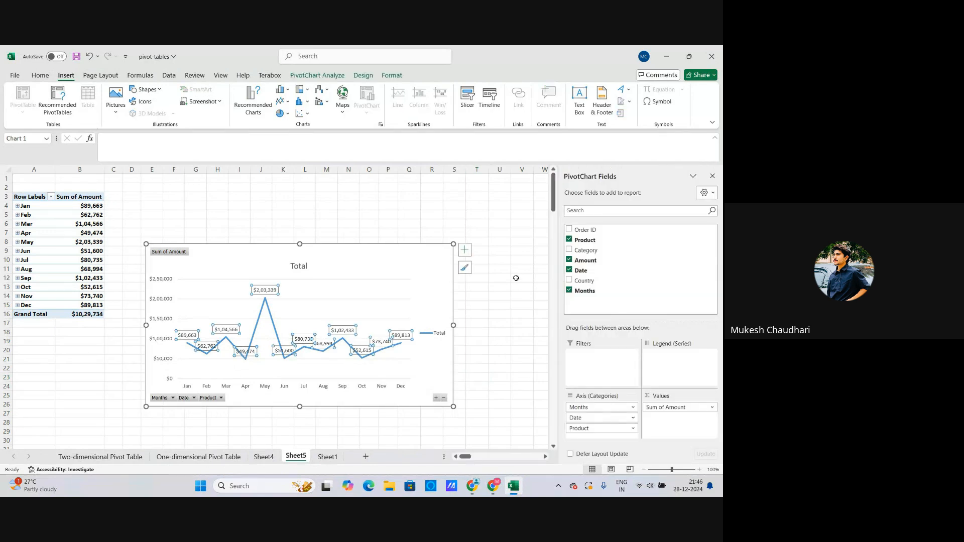
left_click(254, 374)
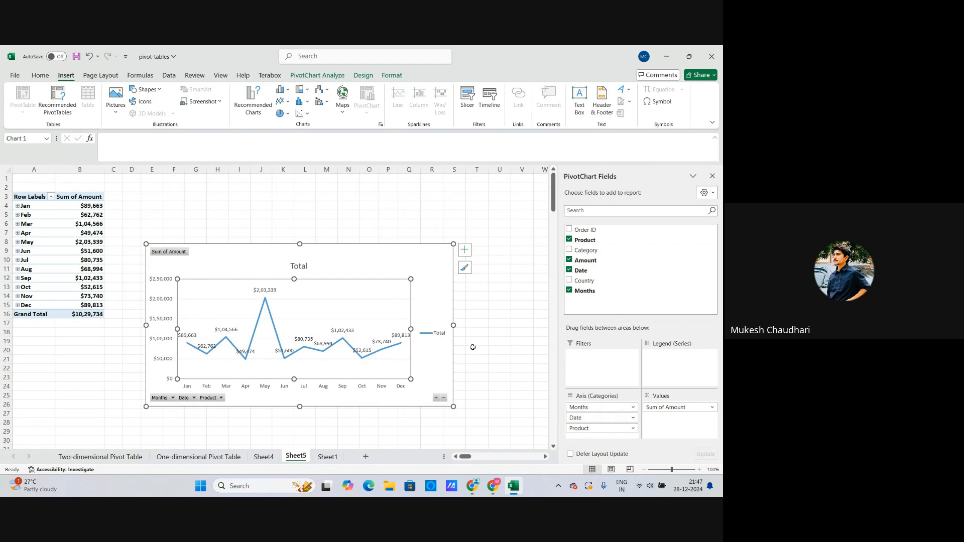
left_click(494, 357)
left_click(392, 362)
left_click(186, 388)
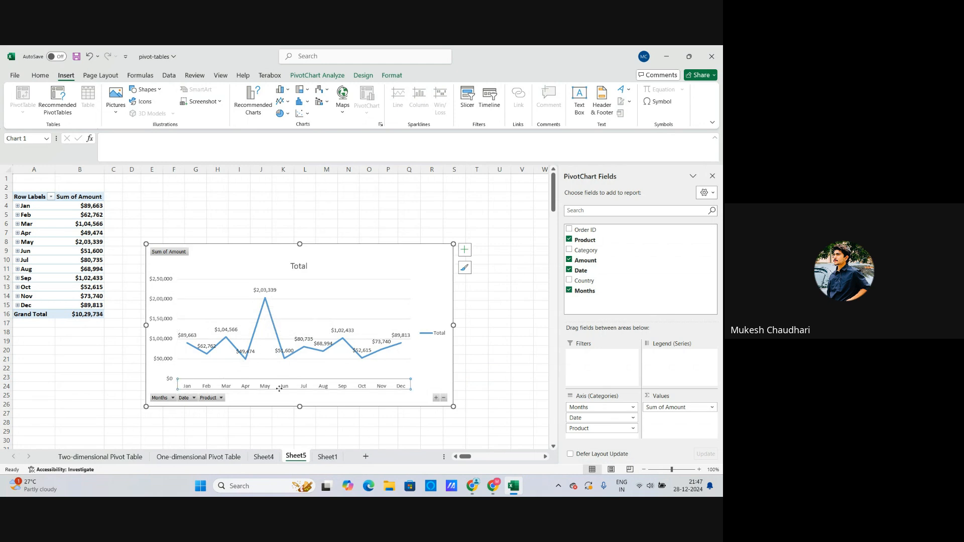
left_click(414, 396)
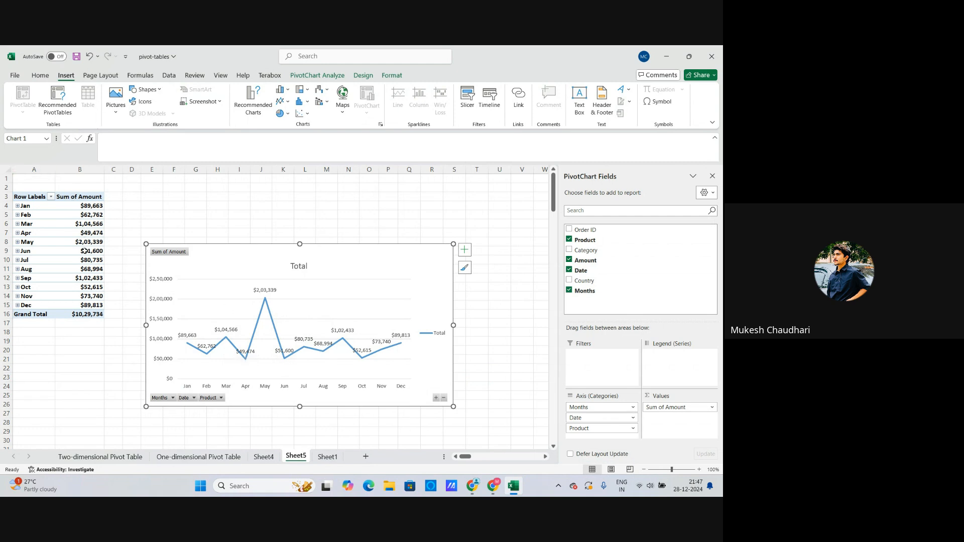
mouse_move(84, 251)
View the pie chart options and try the scatter and bubble chart types on the Sheet5 PivotChart
left_click(288, 114)
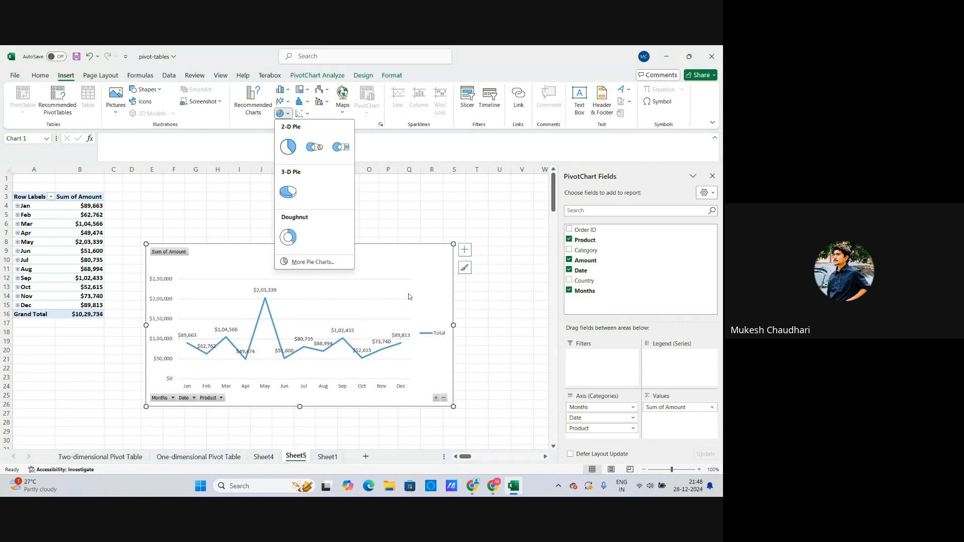
left_click(429, 286)
left_click(309, 114)
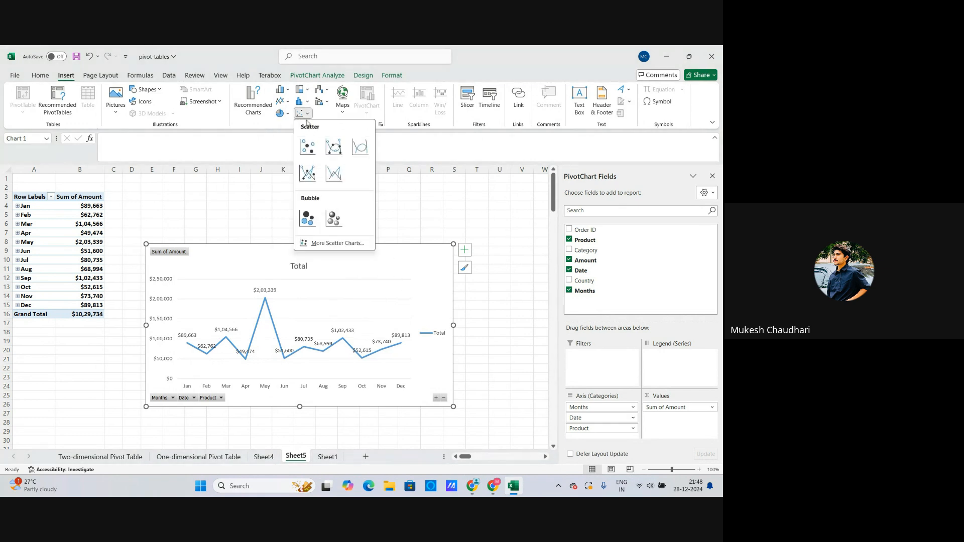
left_click(308, 148)
left_click(435, 300)
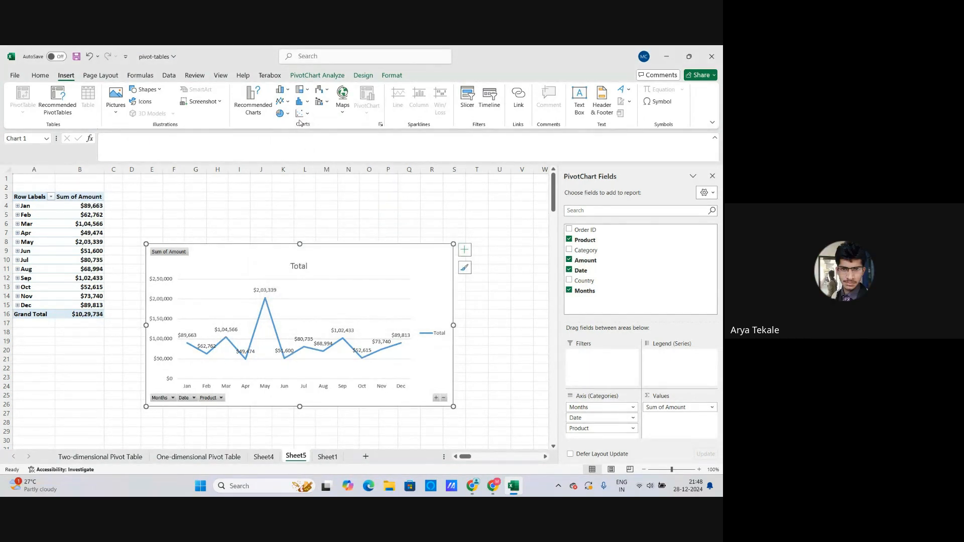
left_click(308, 114)
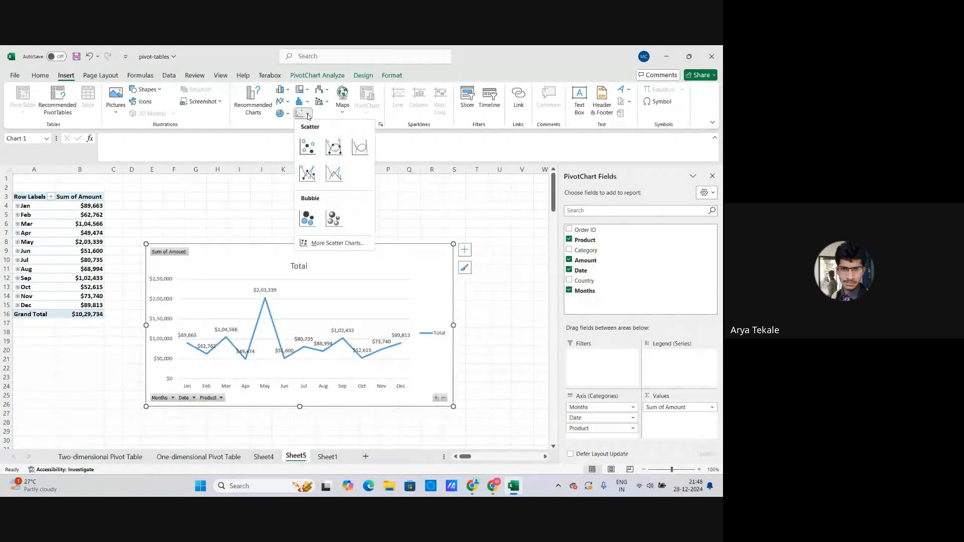
left_click(308, 218)
left_click(427, 300)
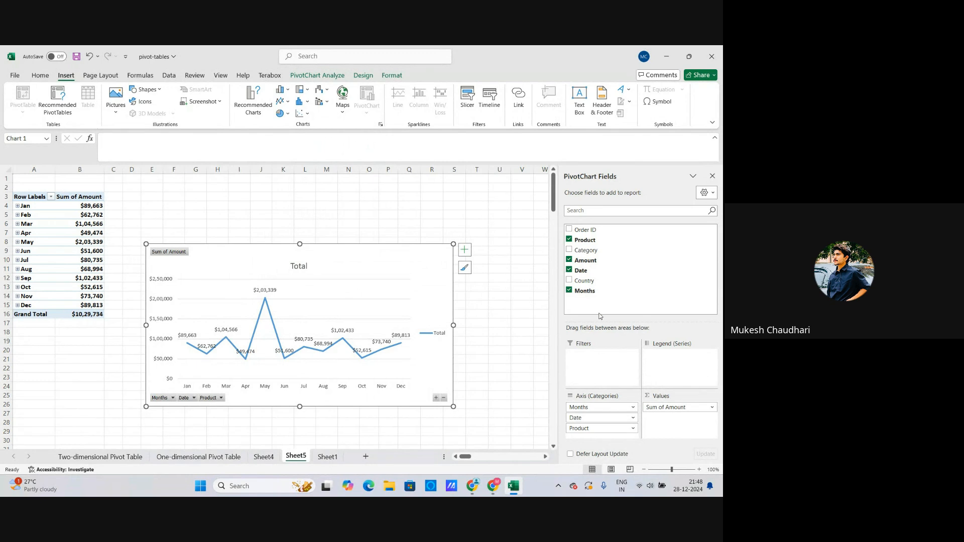
Remove the Months, Date, Amount and Product fields from the Sheet5 PivotChart
left_click(569, 290)
left_click(569, 270)
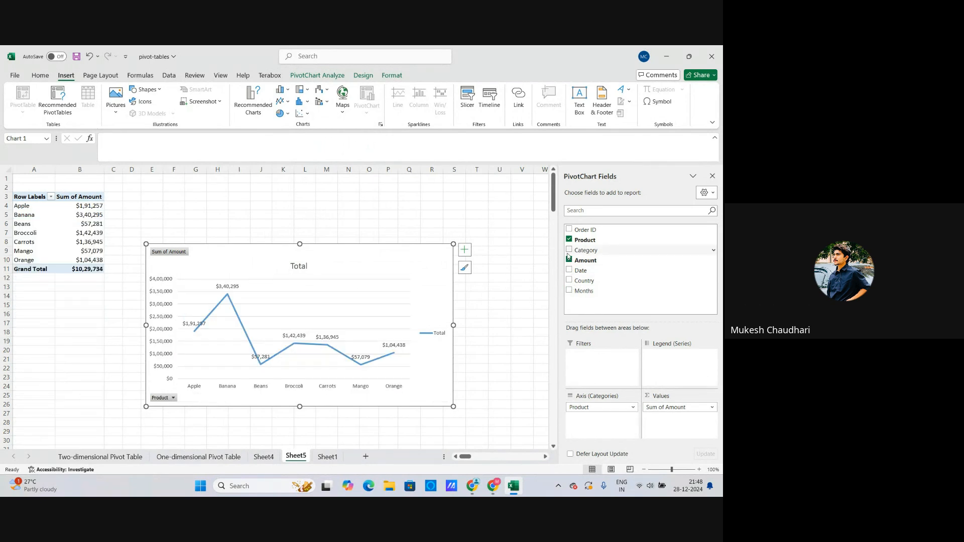
left_click(569, 259)
left_click(569, 240)
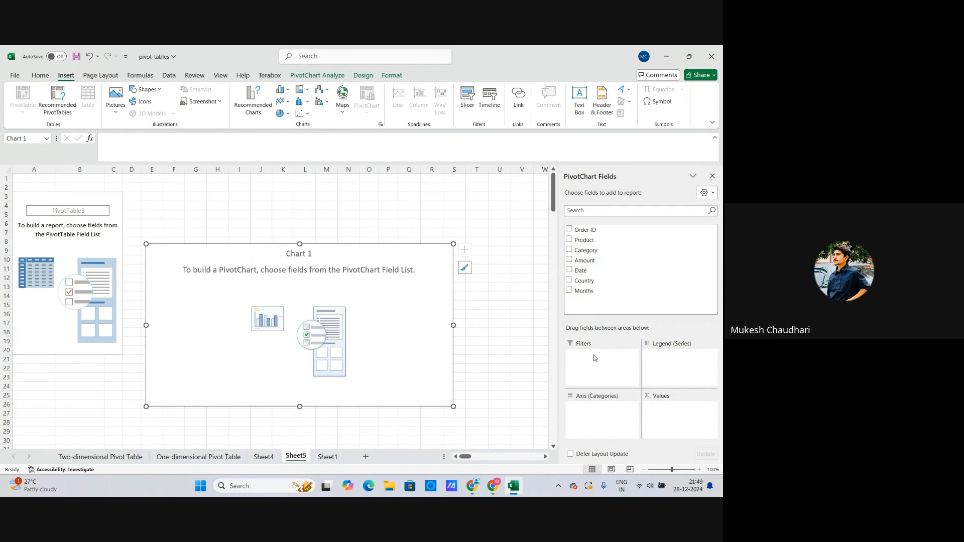
left_click(574, 274)
left_click(570, 271)
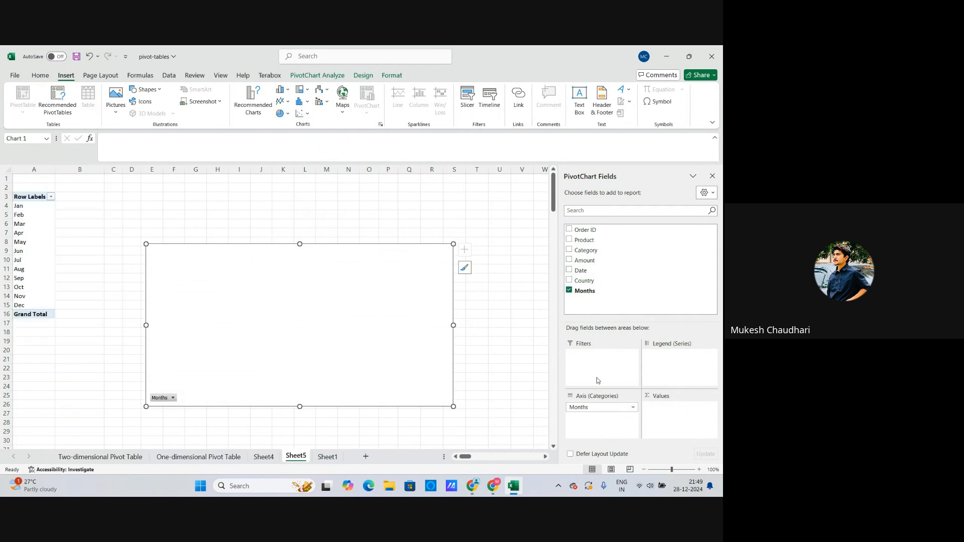
left_click(570, 290)
Place Country in the PivotChart's filters and set the Country filter to (All)
left_click_drag(571, 286, 601, 369)
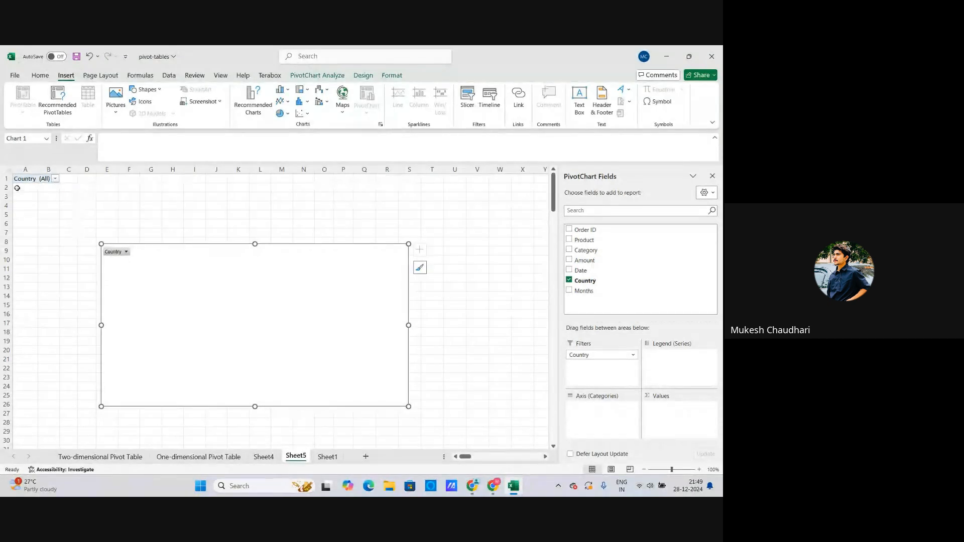
left_click(55, 178)
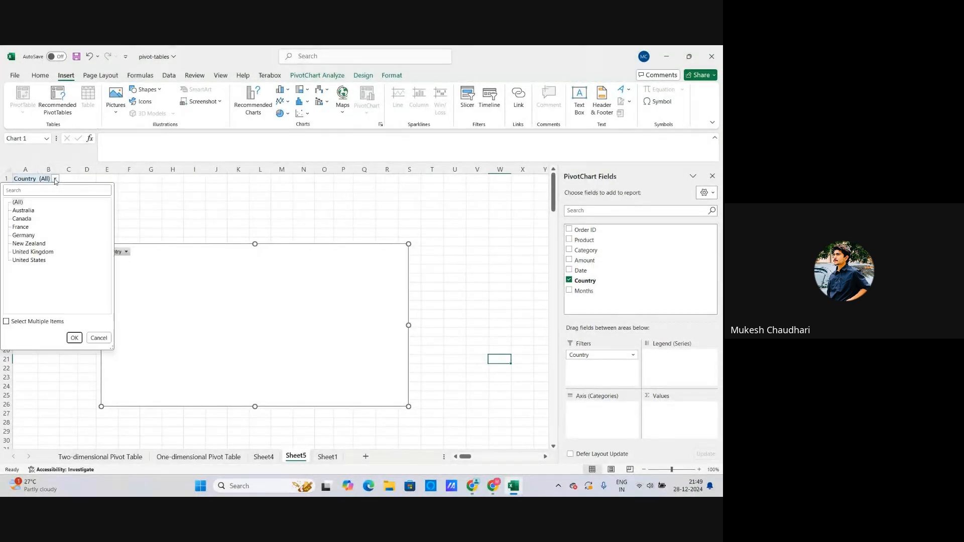
left_click(17, 203)
left_click(75, 338)
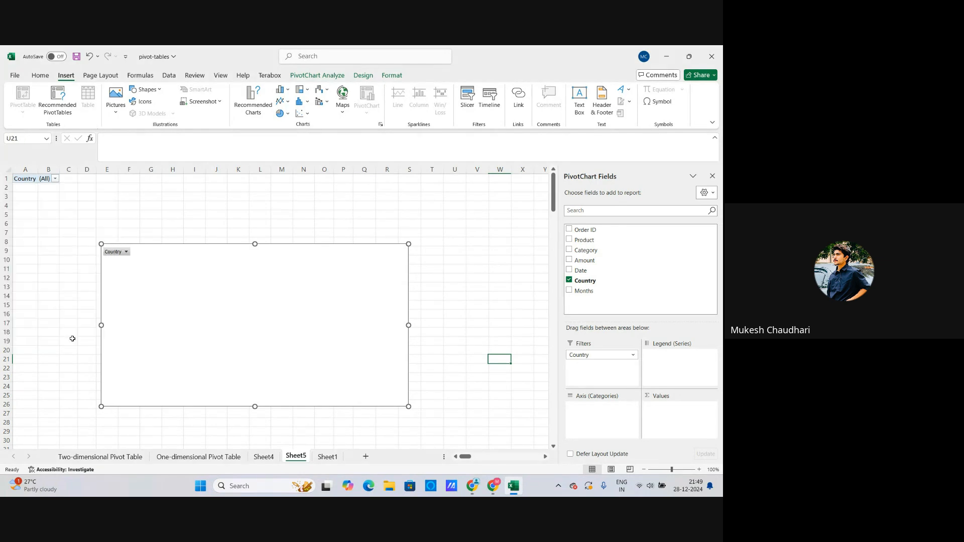
Add Date to the Sheet5 PivotTable's report filters and filter it to 1-Jan
left_click(43, 182)
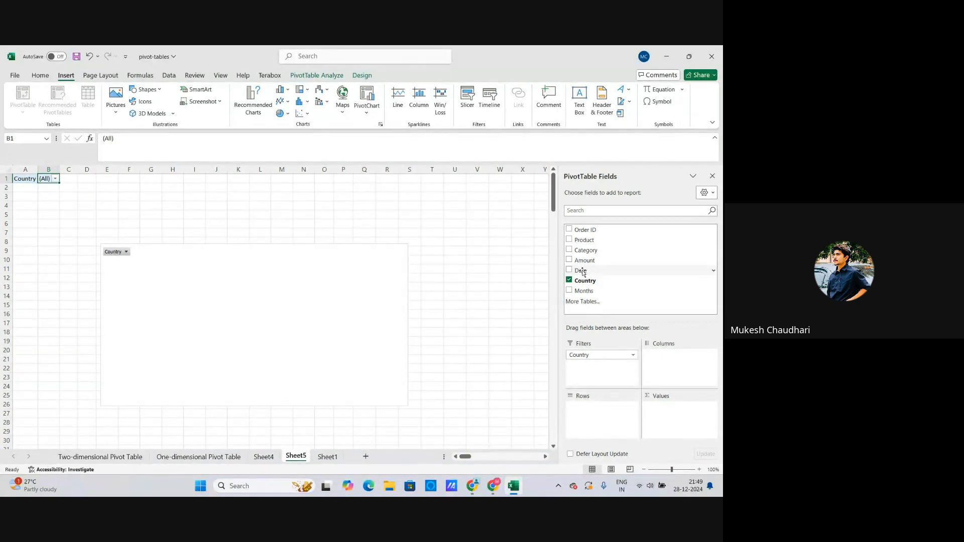
left_click_drag(583, 273, 598, 368)
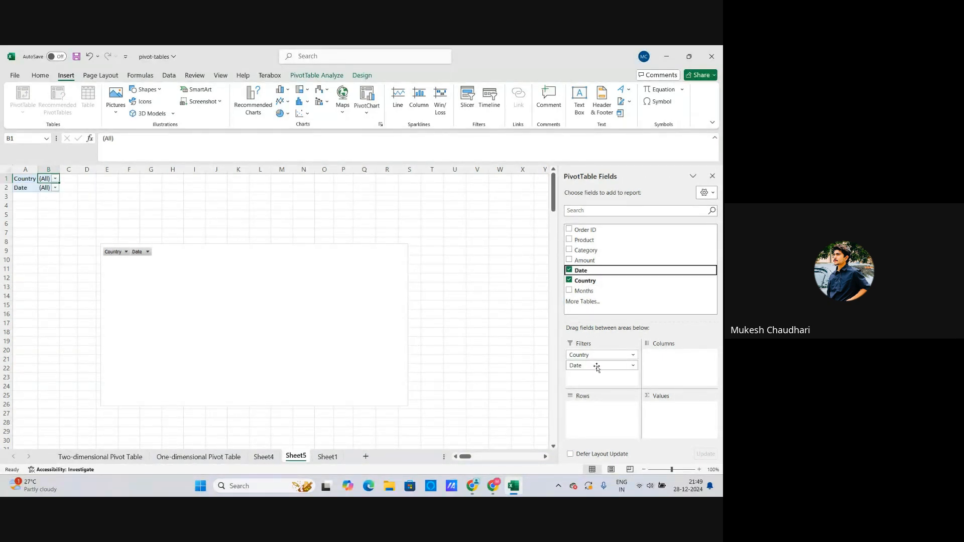
left_click(55, 187)
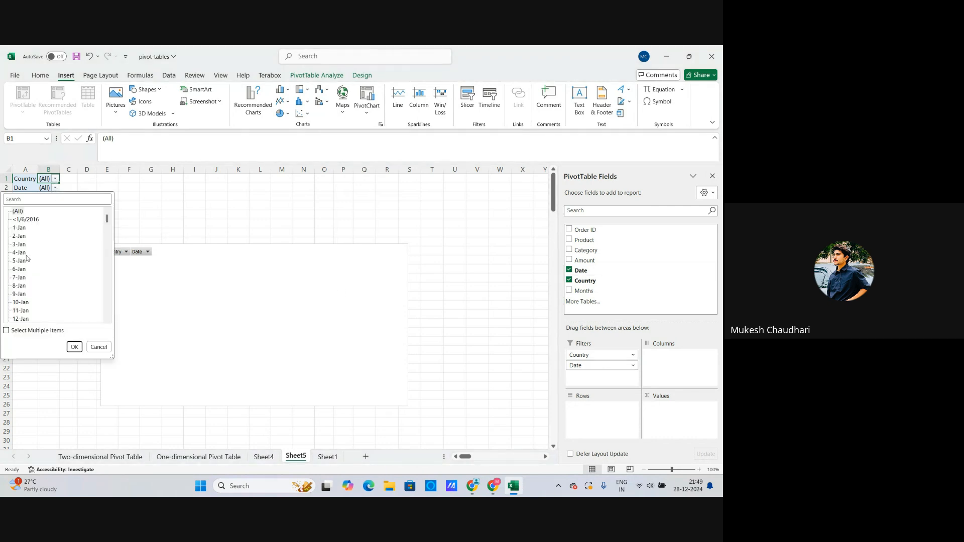
left_click(19, 228)
left_click(74, 347)
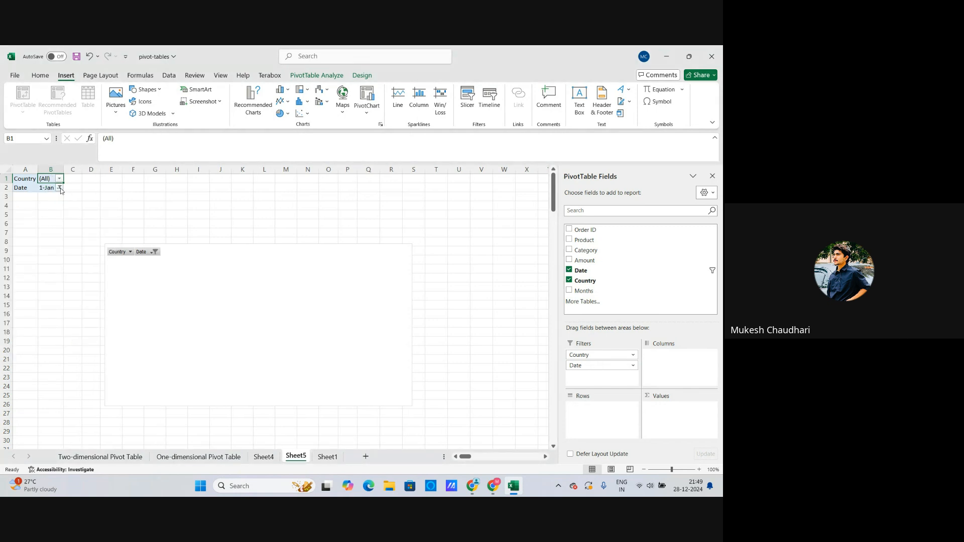
Remove the Date and Country fields from the Sheet5 PivotTable
left_click(663, 361)
left_click(569, 271)
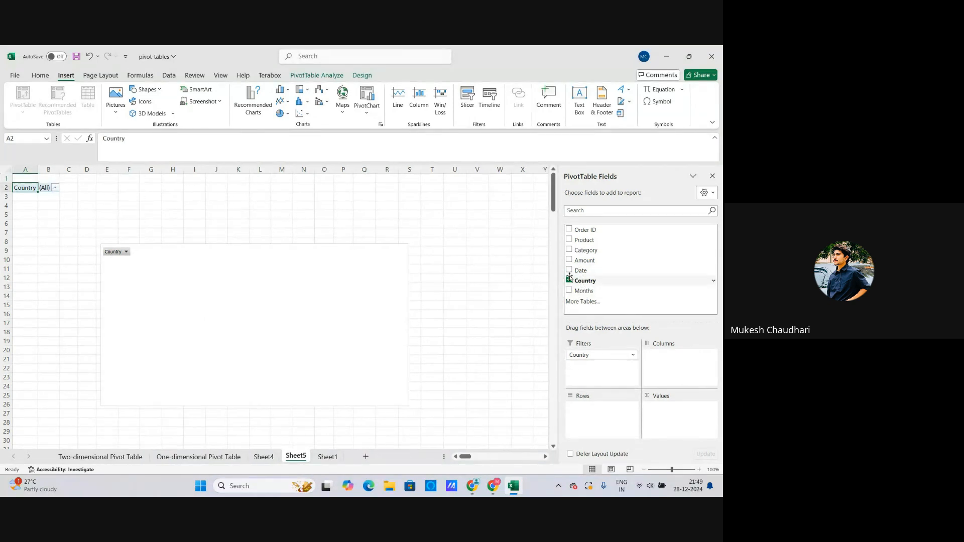
left_click(569, 280)
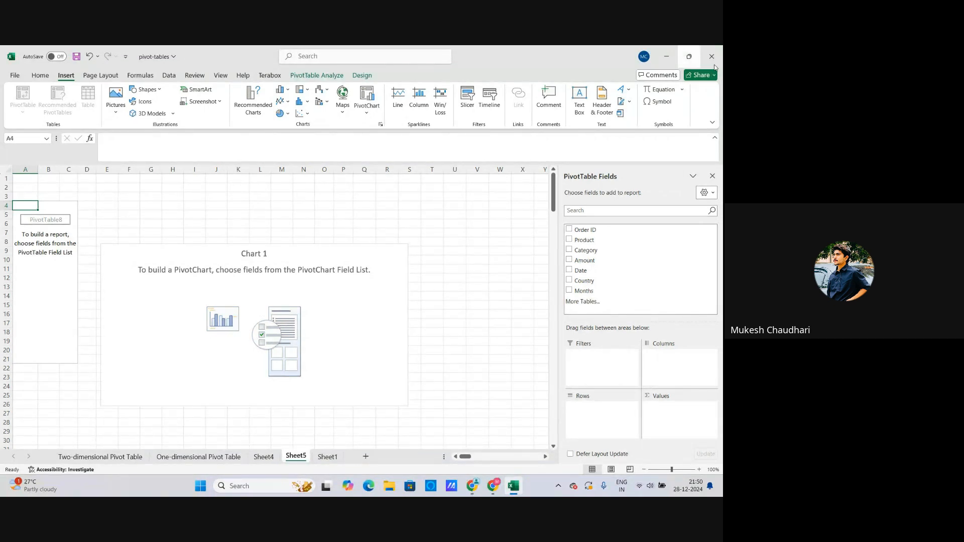
Switch to the Google Meet call to check it and return to the Excel workbook
mouse_move(505, 487)
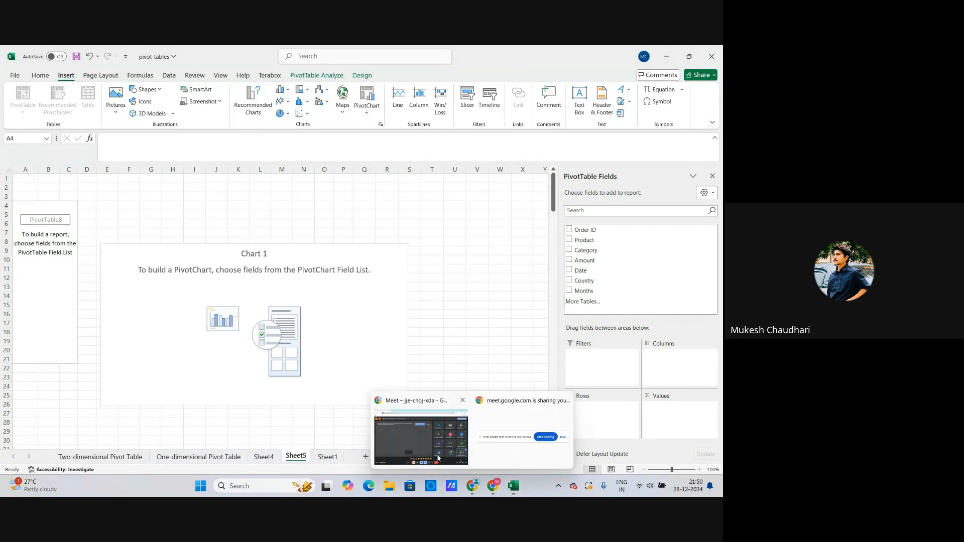
left_click(530, 442)
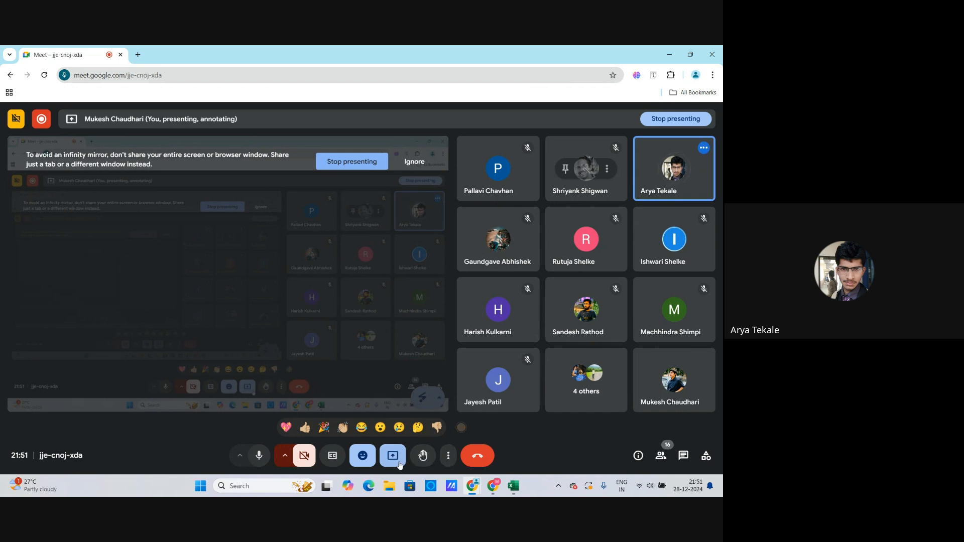
left_click(515, 487)
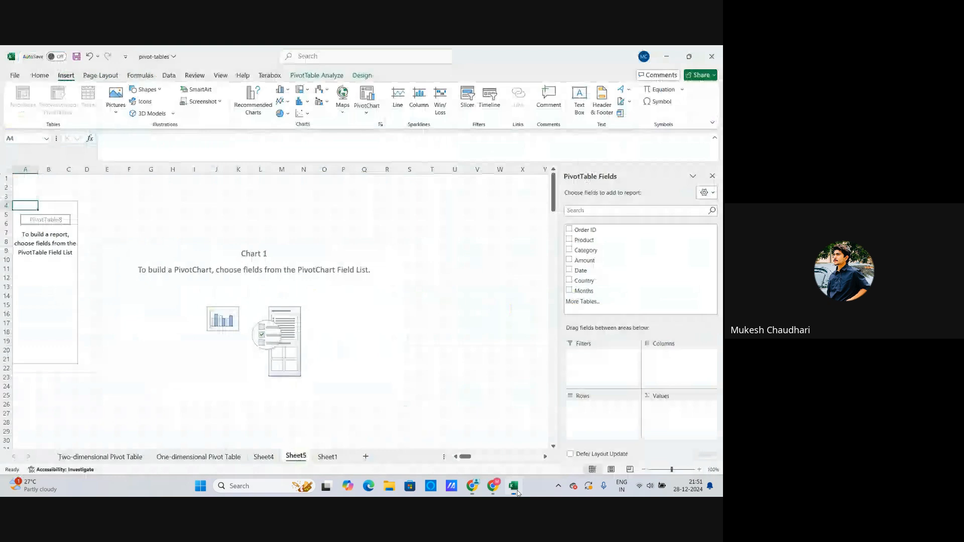
View the pie and doughnut chart options for the product PivotChart on Sheet4
left_click(265, 457)
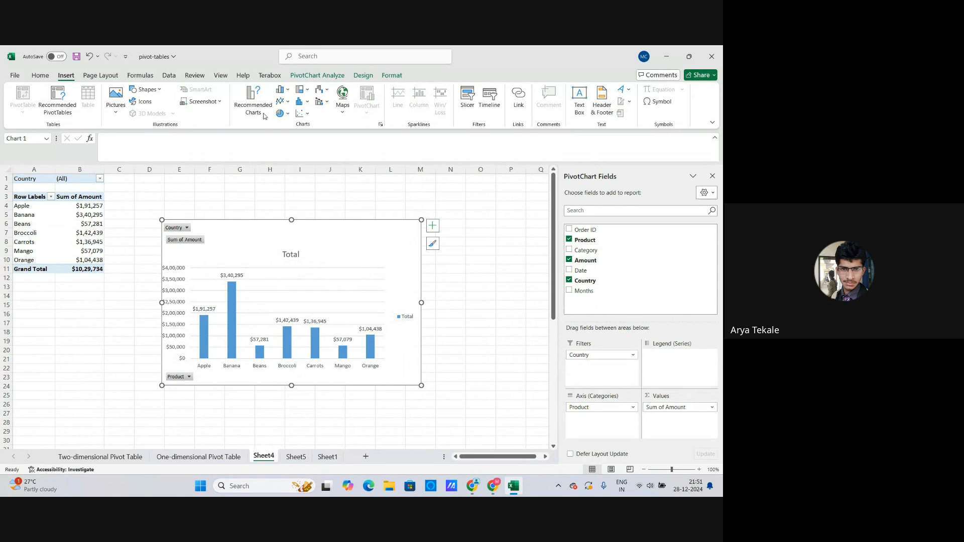
left_click(289, 115)
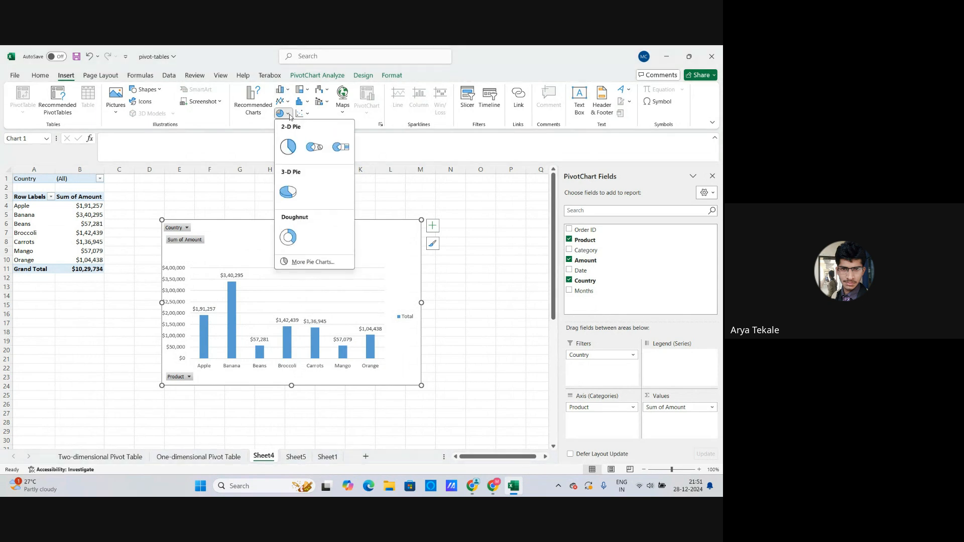
left_click(290, 116)
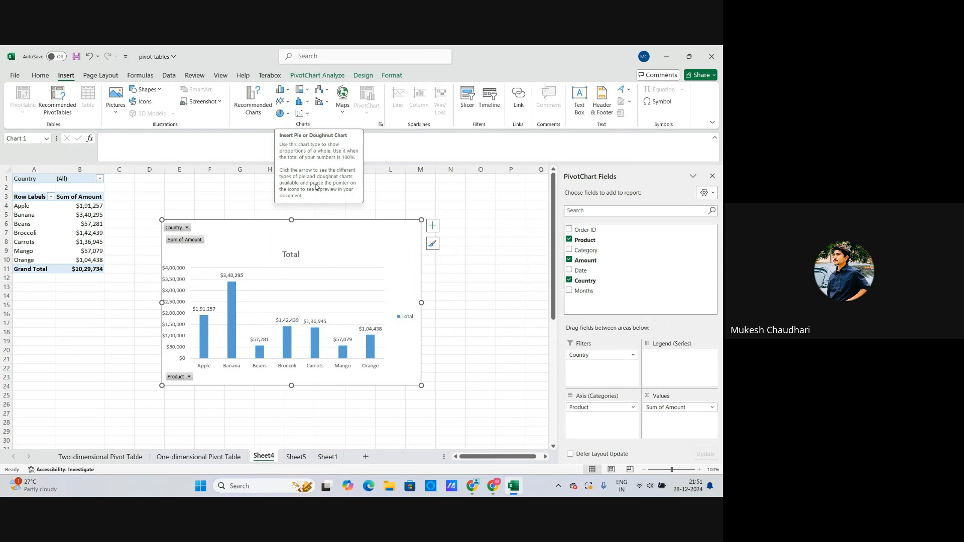
Hide the PivotChart field list and delete Sheet4 from the workbook
left_click(714, 176)
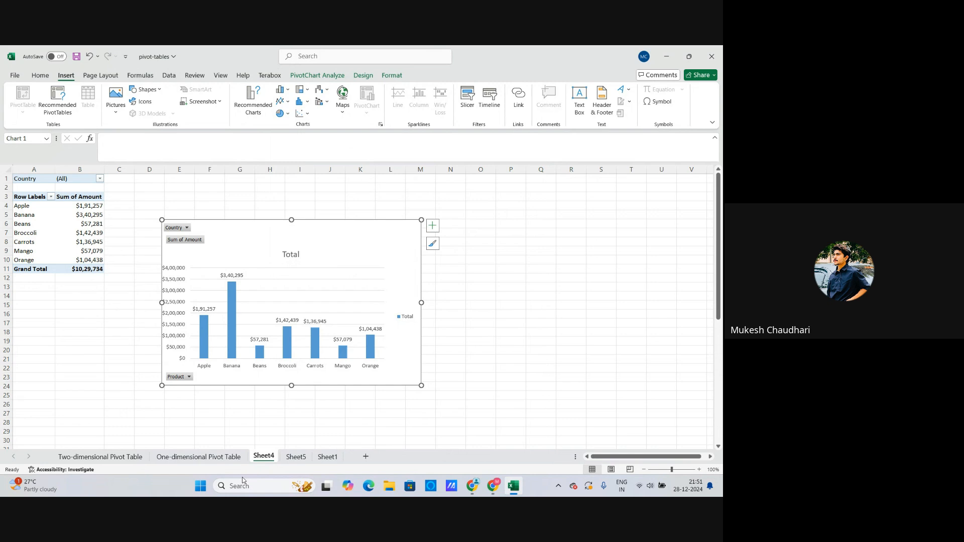
right_click(263, 456)
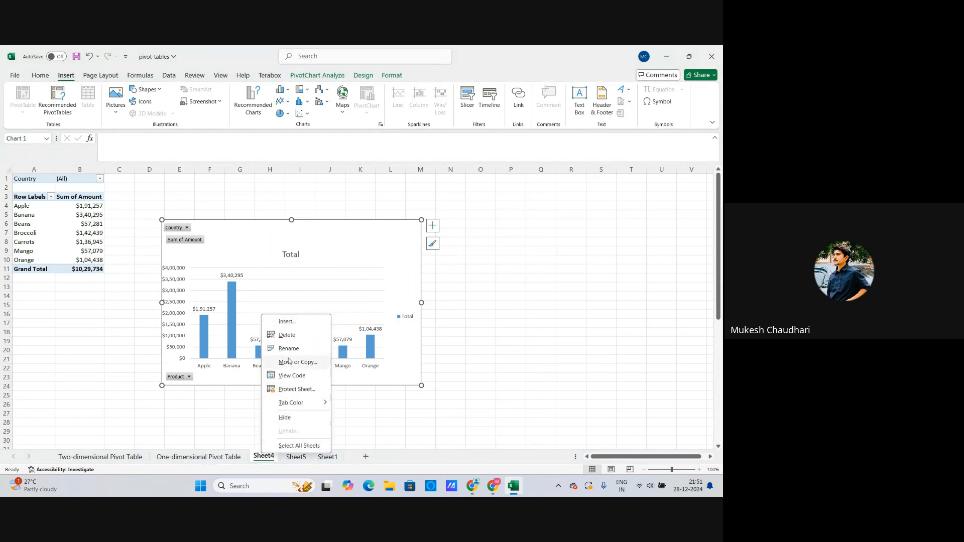
left_click(283, 335)
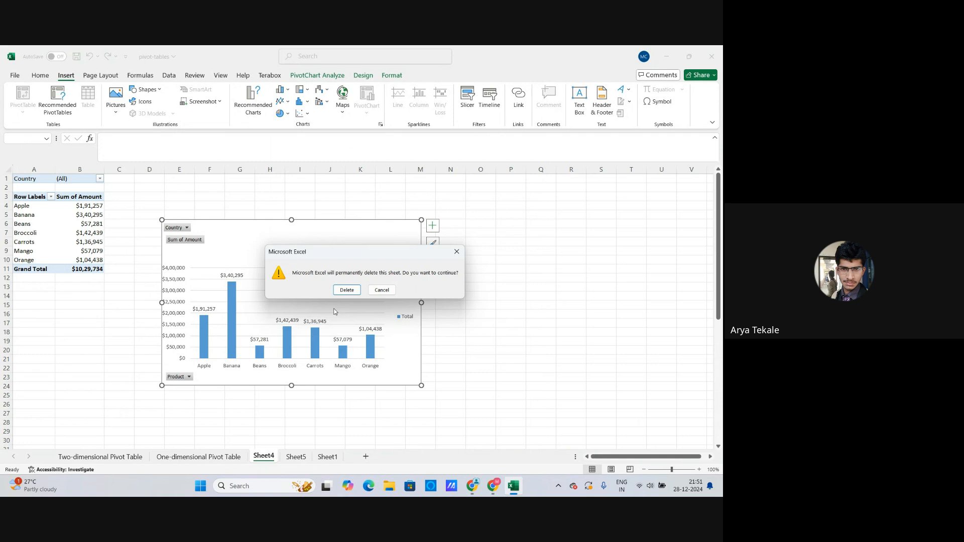
left_click(347, 289)
Insert a column chart directly from the order data on Sheet1
left_click(297, 457)
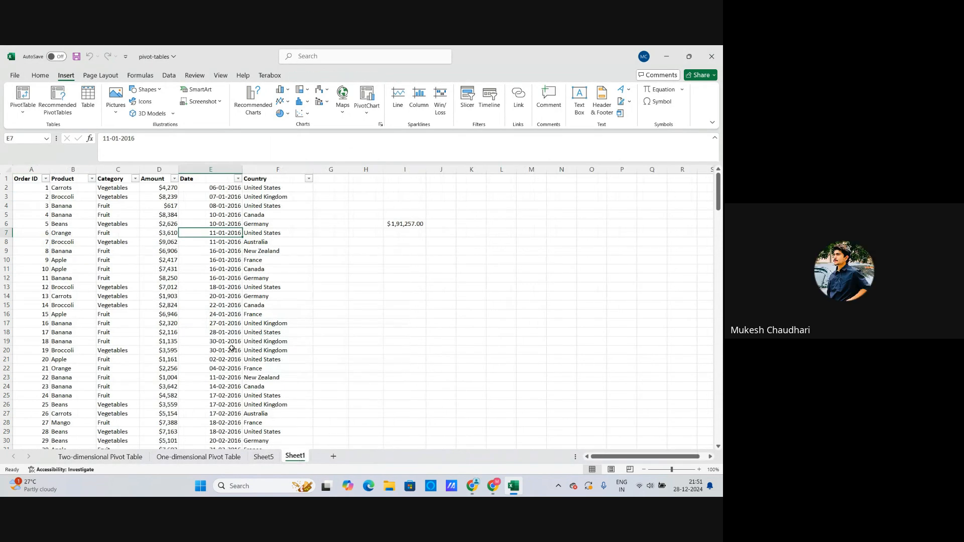
left_click(329, 306)
left_click(193, 307)
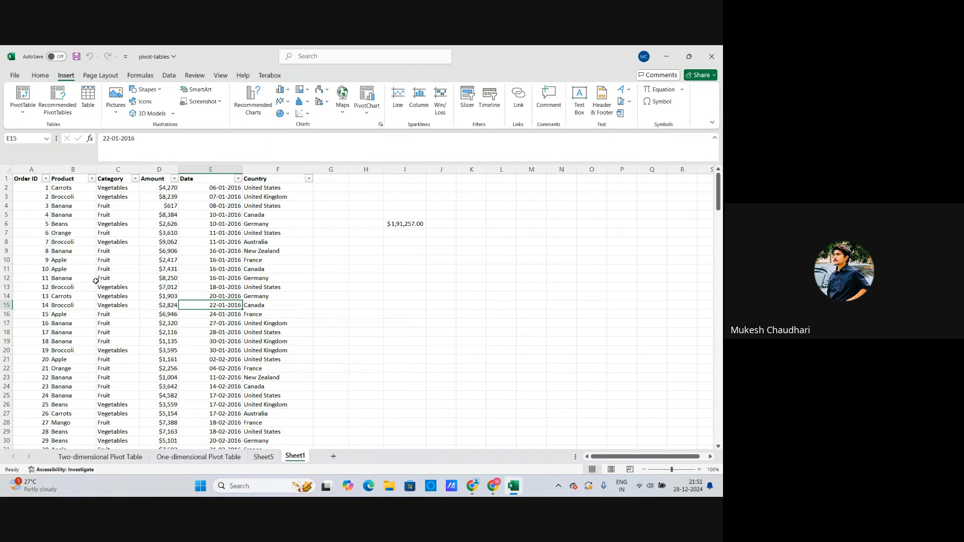
left_click(149, 274)
left_click(107, 215)
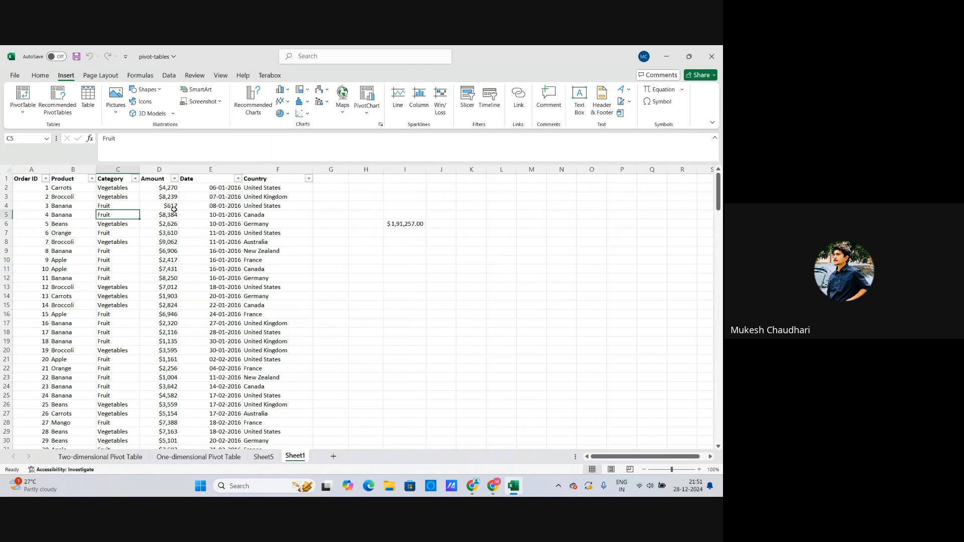
left_click(280, 90)
left_click(284, 123)
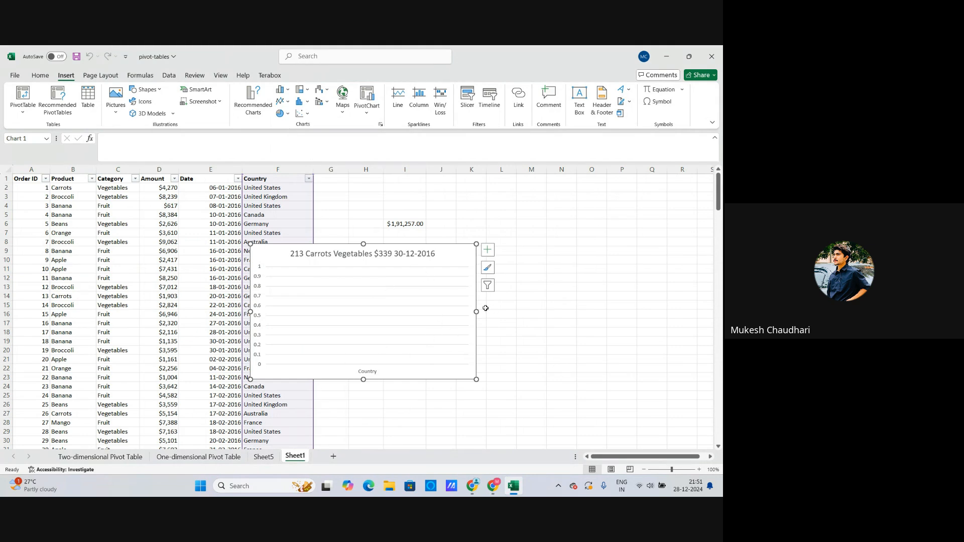
Shift the title to the chart's right edge and move the chart beside the order data, clear of the Country column
left_click(545, 308)
left_click(428, 259)
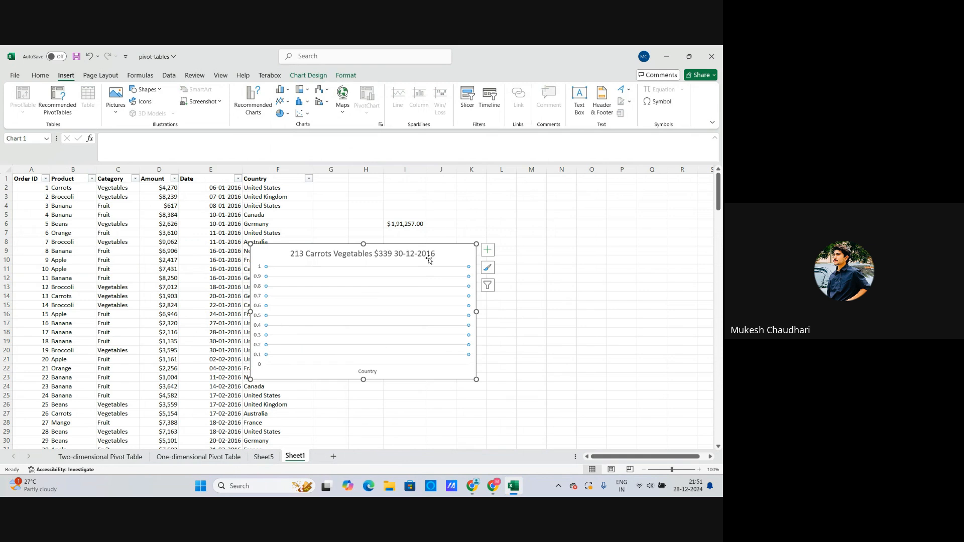
right_click(415, 287)
key("Escape")
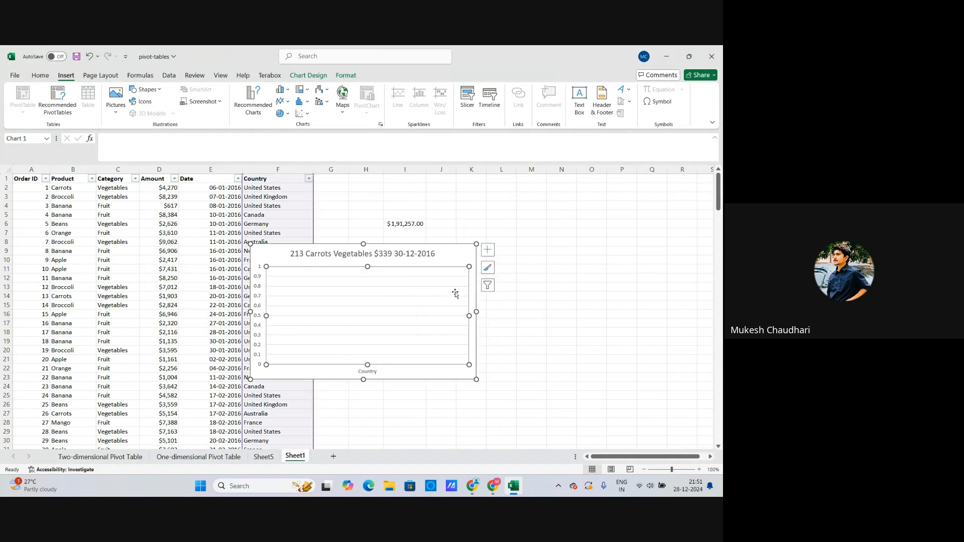
left_click(581, 245)
left_click(363, 254)
left_click_drag(363, 254, 401, 251)
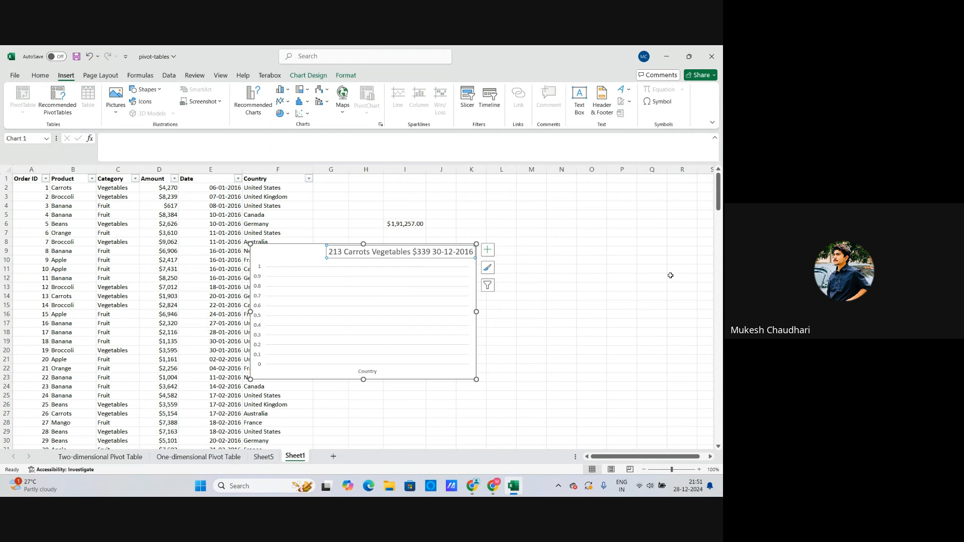
left_click(682, 277)
left_click_drag(294, 261, 390, 247)
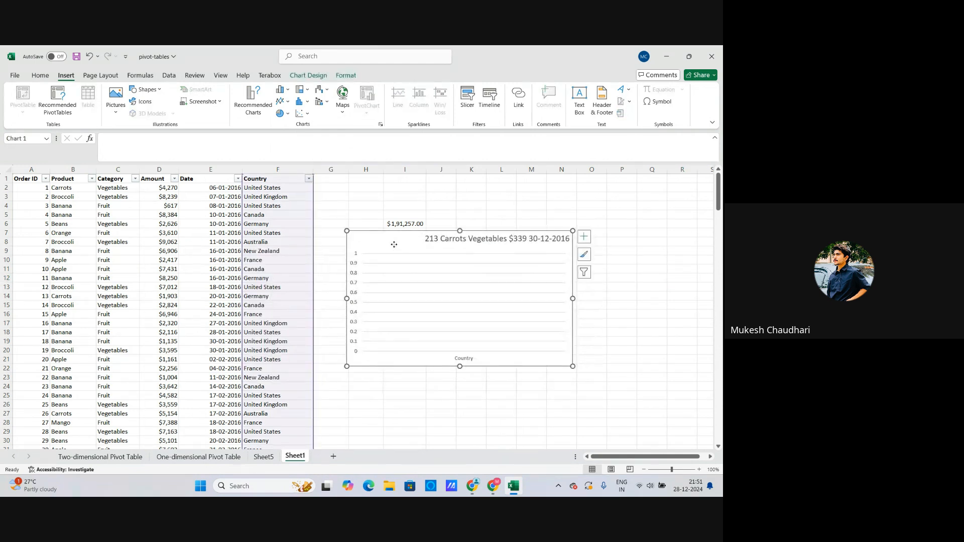
Cut the column chart placed beside the order data from Sheet1
right_click(395, 246)
left_click(416, 195)
left_click(428, 279)
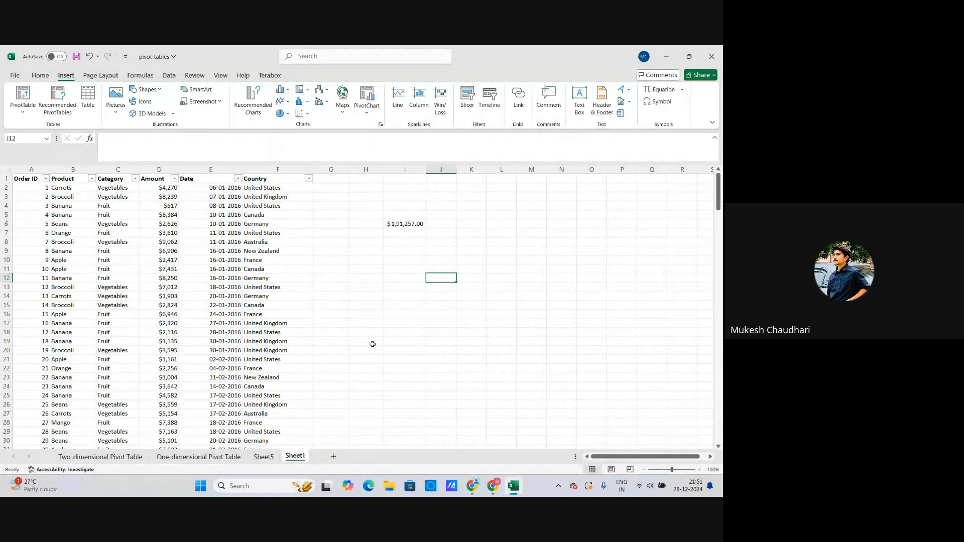
Insert a column chart from the selected full order range, columns A to F including the headers
left_click_drag(27, 181, 302, 424)
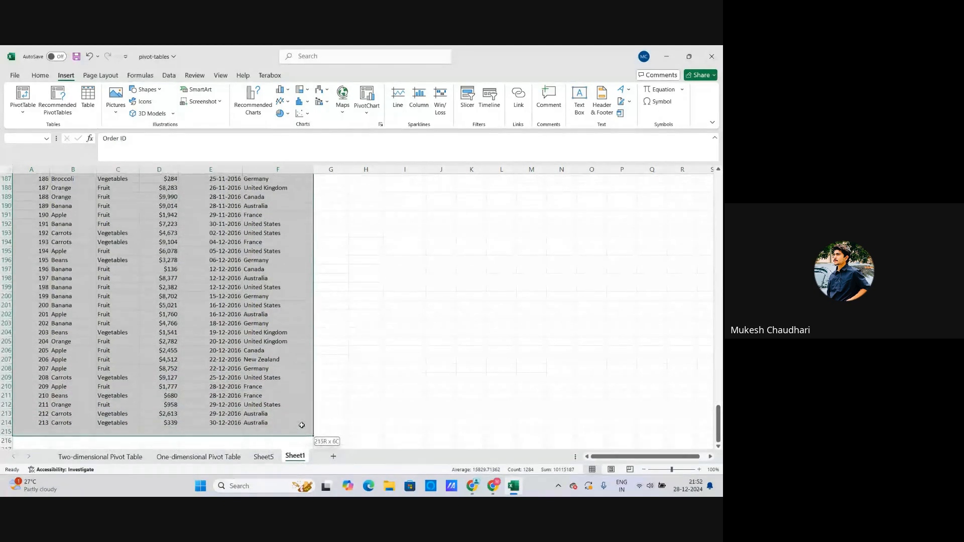
left_click(281, 89)
left_click(287, 123)
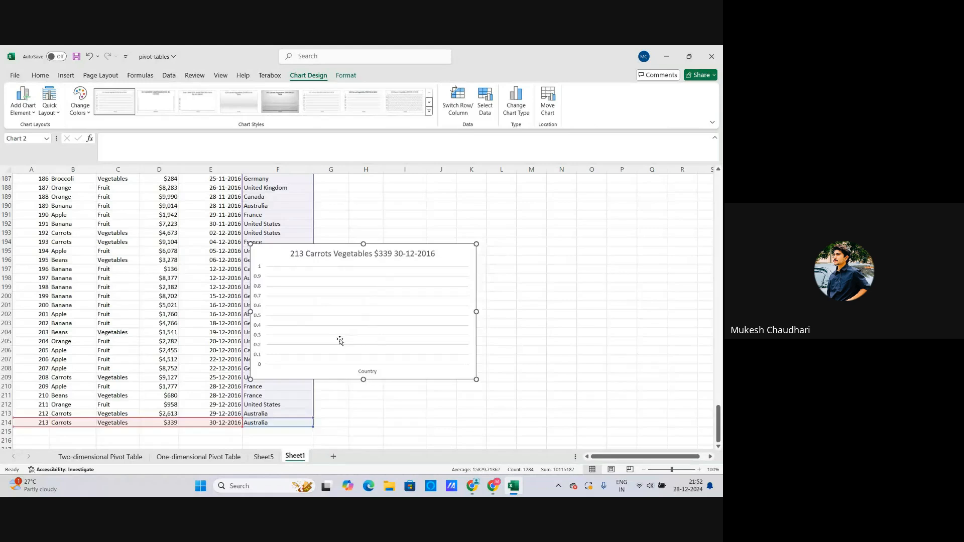
Cut the chart made from the full order range and deselect the data
scroll(352, 341, "up", 3)
right_click(460, 337)
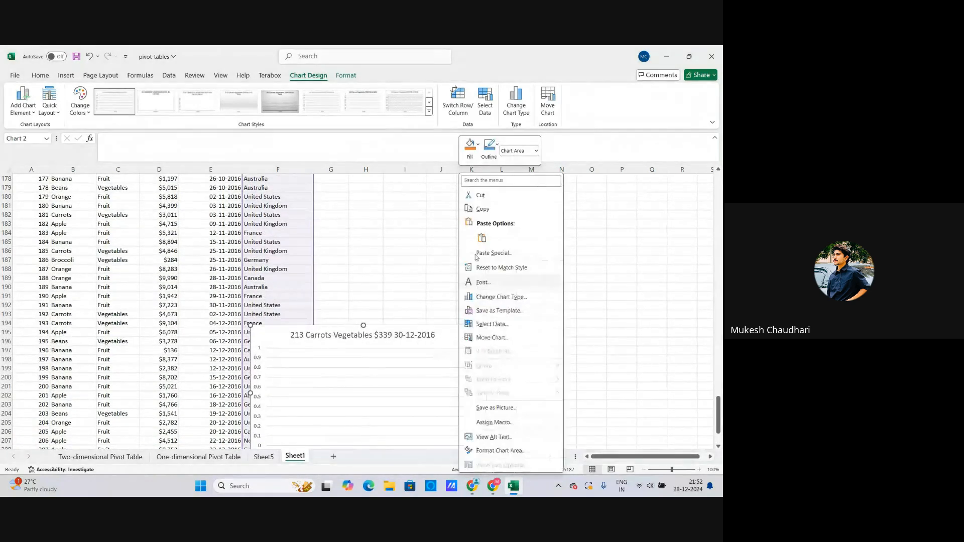
left_click(481, 196)
scroll(456, 285, "up", 9)
left_click(446, 316)
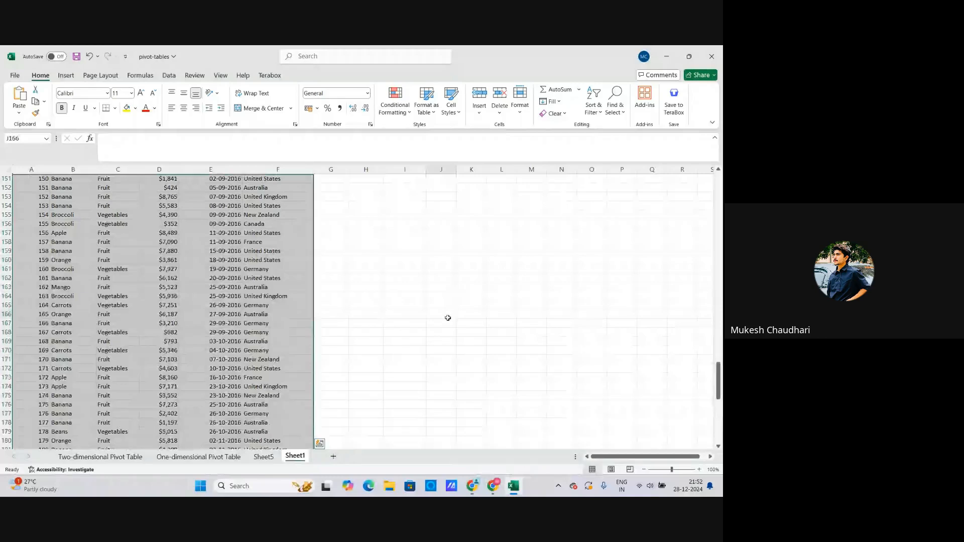
Create a PivotTable from the Sheet1 order data range A1:F214 on a new worksheet
scroll(262, 337, "up", 17)
scroll(266, 342, "up", 20)
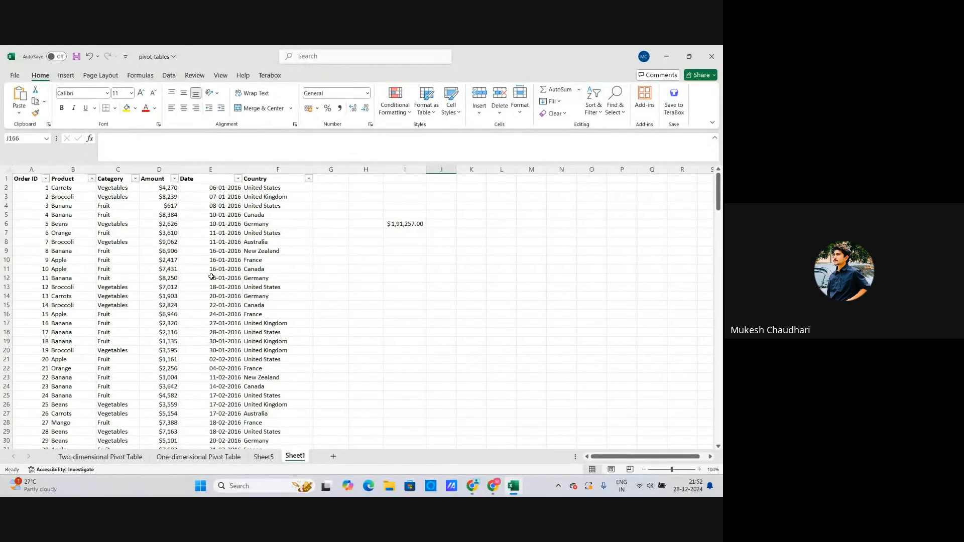
left_click(65, 214)
left_click(66, 75)
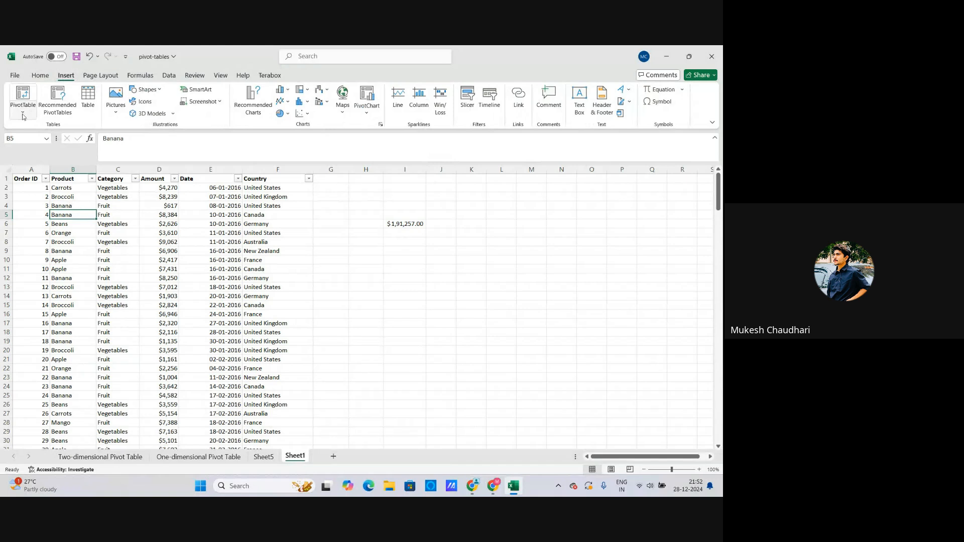
left_click(23, 114)
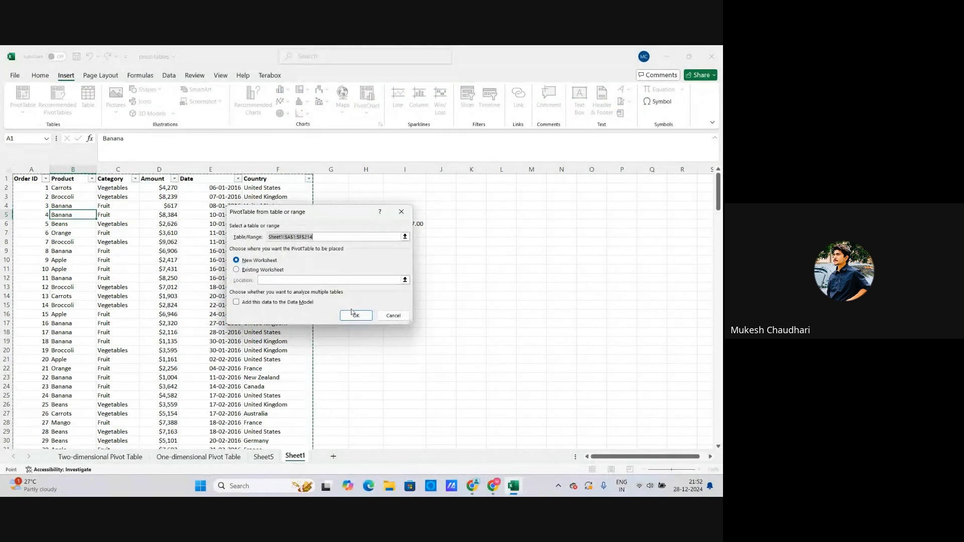
left_click(355, 314)
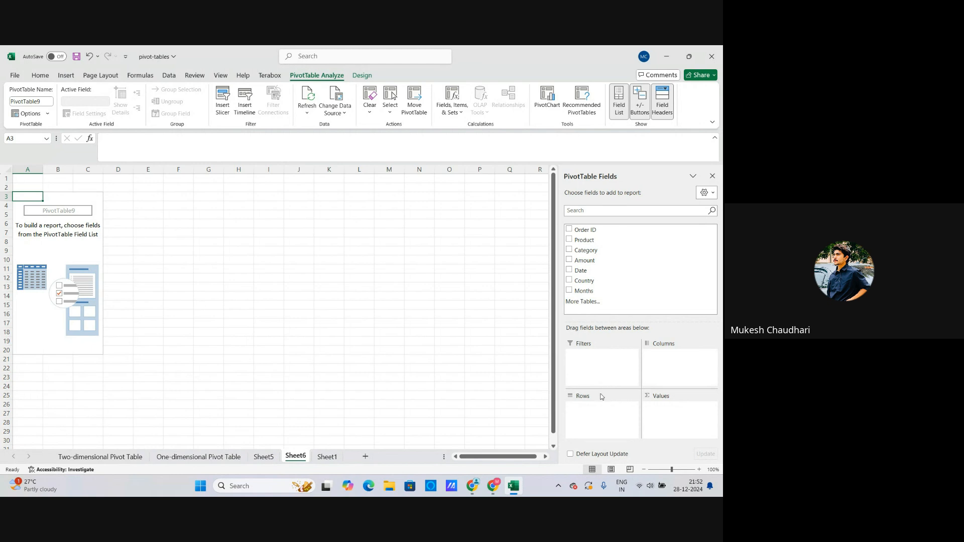
Add the Product field to the rows of the new PivotTable, leaving Order ID out
left_click(570, 229)
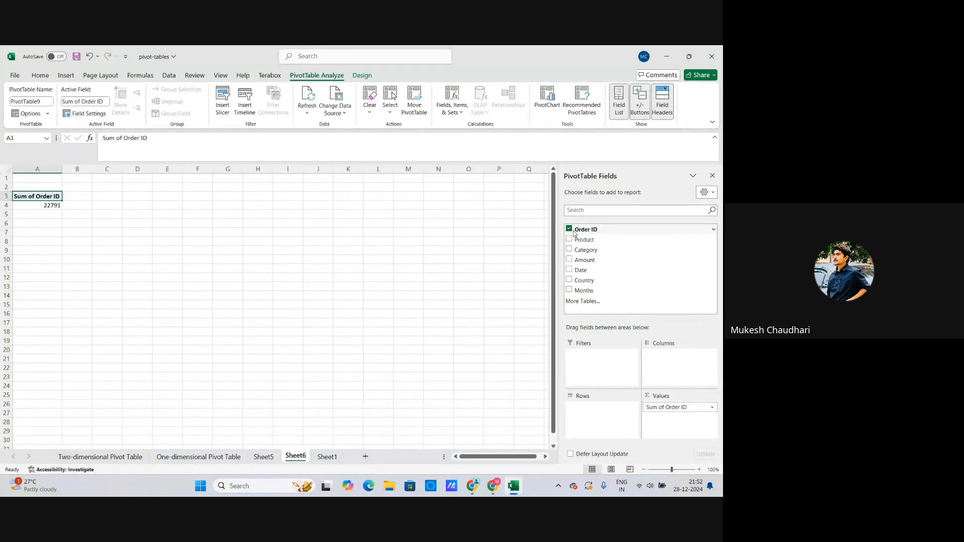
left_click(569, 229)
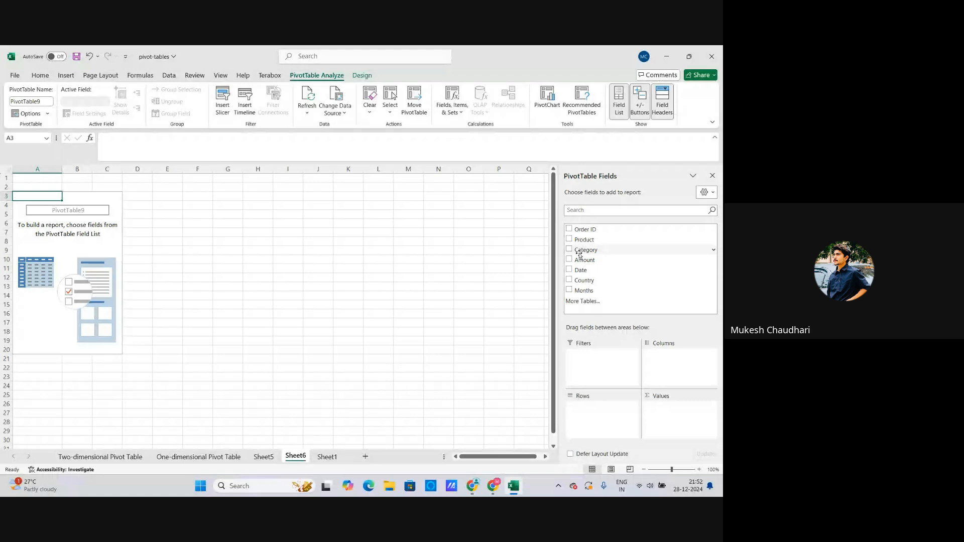
left_click(570, 240)
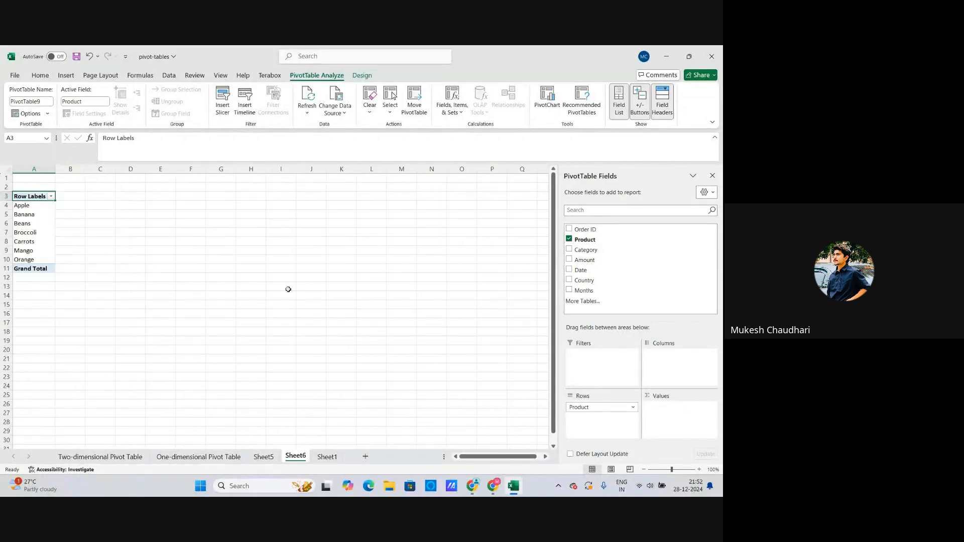
Add the Amount field as summed values and move Country into the PivotTable's report filters
left_click(569, 260)
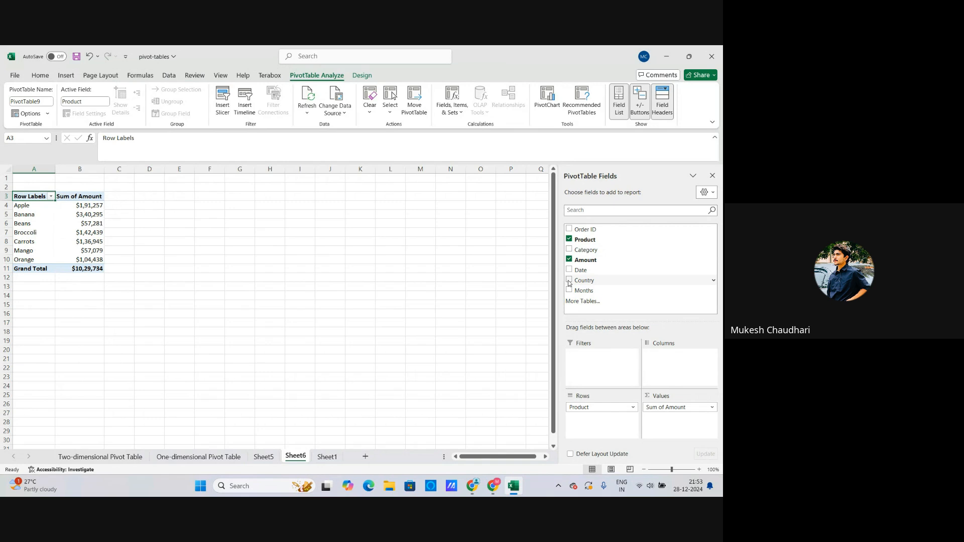
left_click(569, 280)
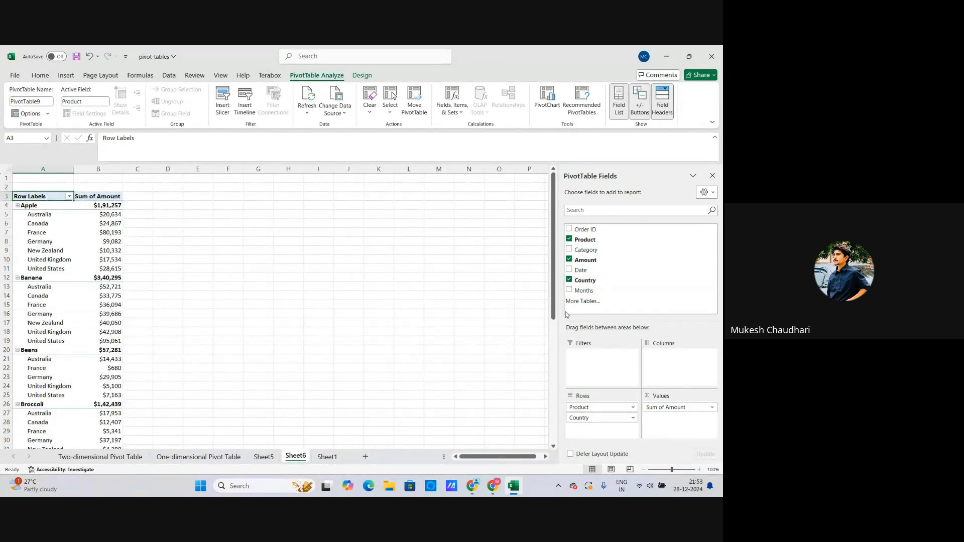
left_click_drag(586, 279, 597, 371)
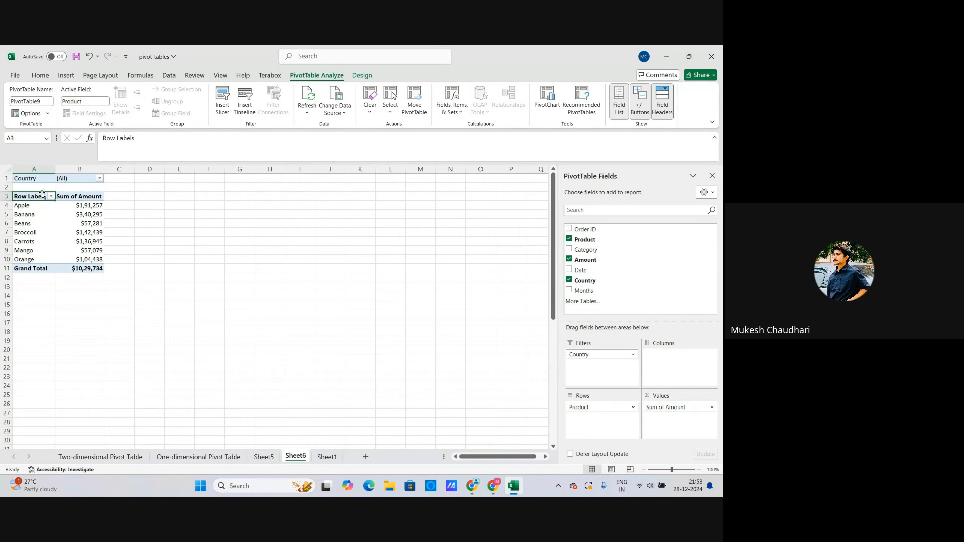
Filter the product PivotTable to show only the country New Zealand
left_click(100, 178)
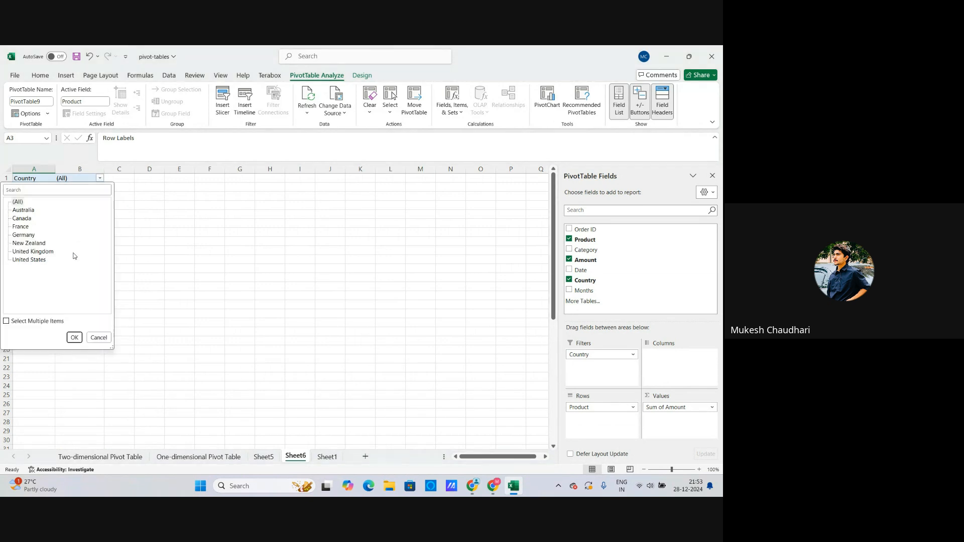
left_click(26, 244)
left_click(74, 338)
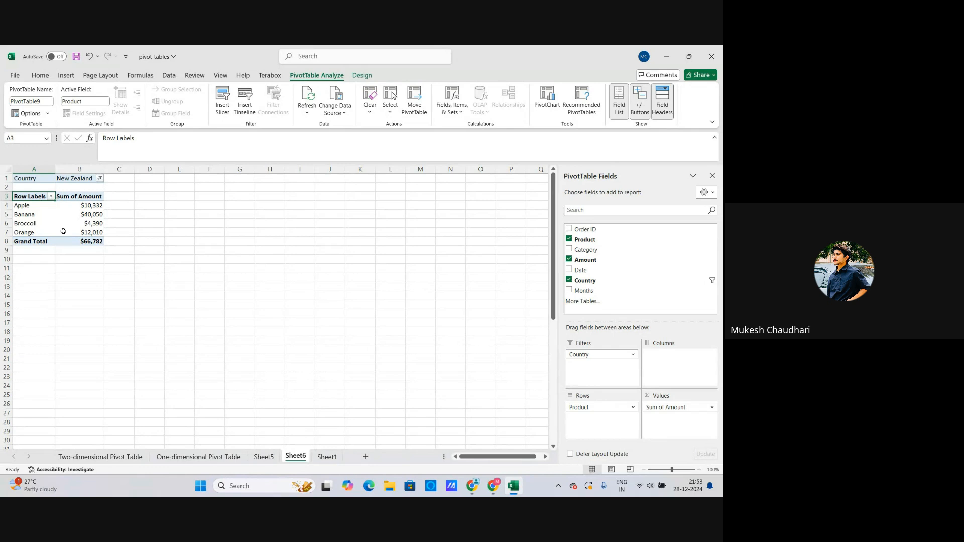
Convert the full Sheet1 order range, columns A to F with headers, into an Excel table
left_click(327, 456)
left_click_drag(23, 183, 293, 438)
left_click(65, 76)
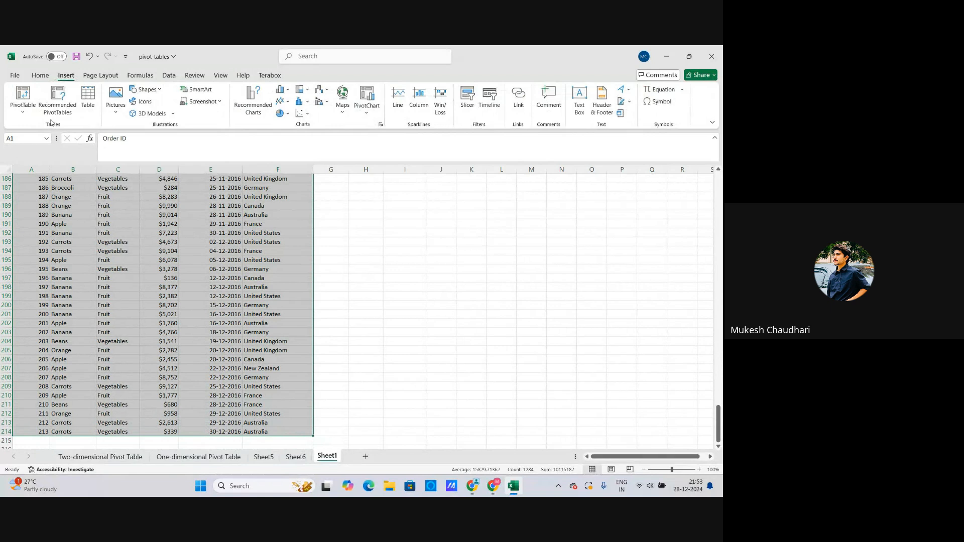
left_click(88, 98)
left_click(324, 286)
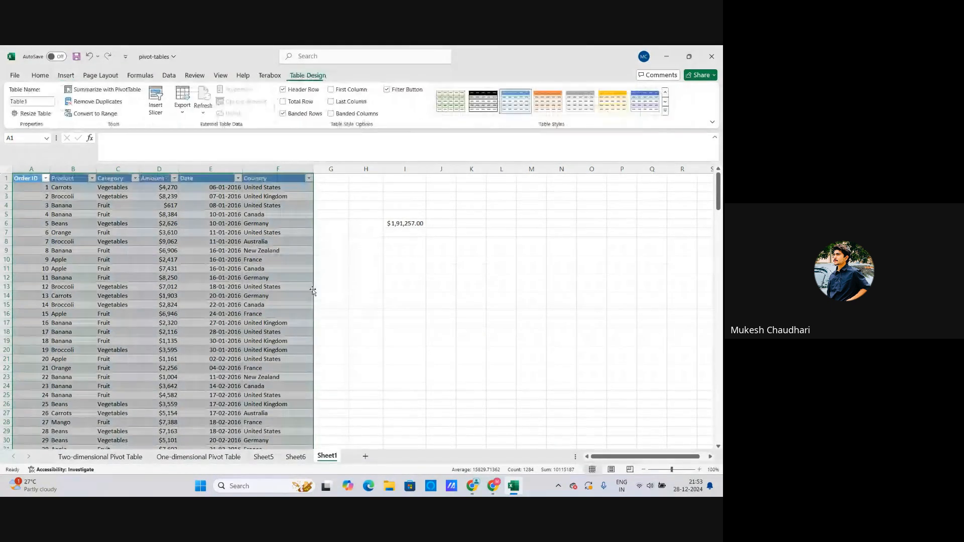
left_click(191, 286)
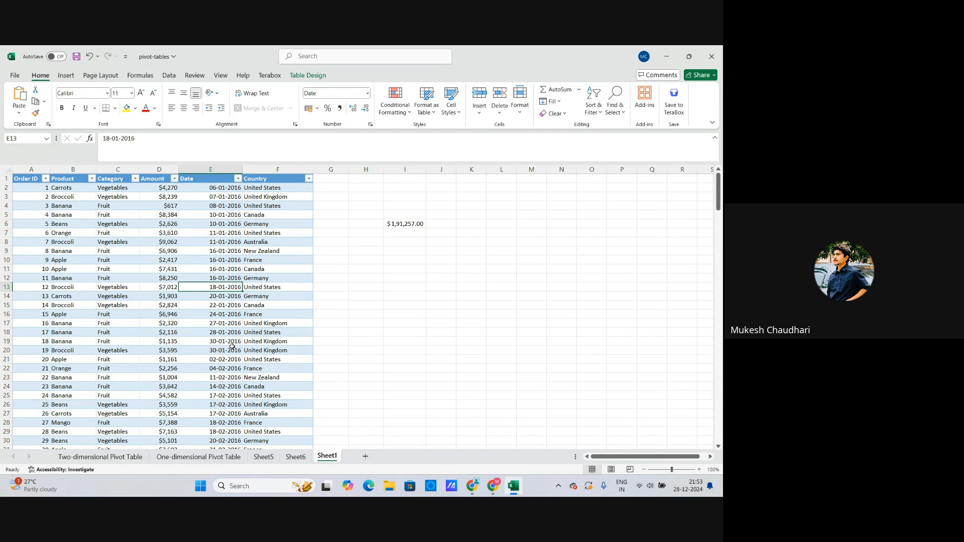
left_click(121, 228)
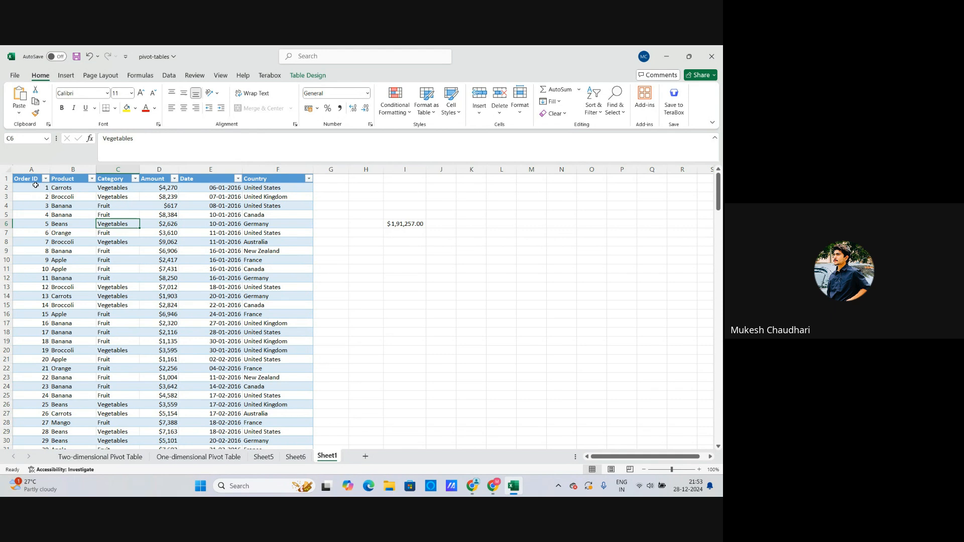
Examine the products listed for New Zealand and the Row Labels filter options in the Sheet6 PivotTable
left_click(296, 457)
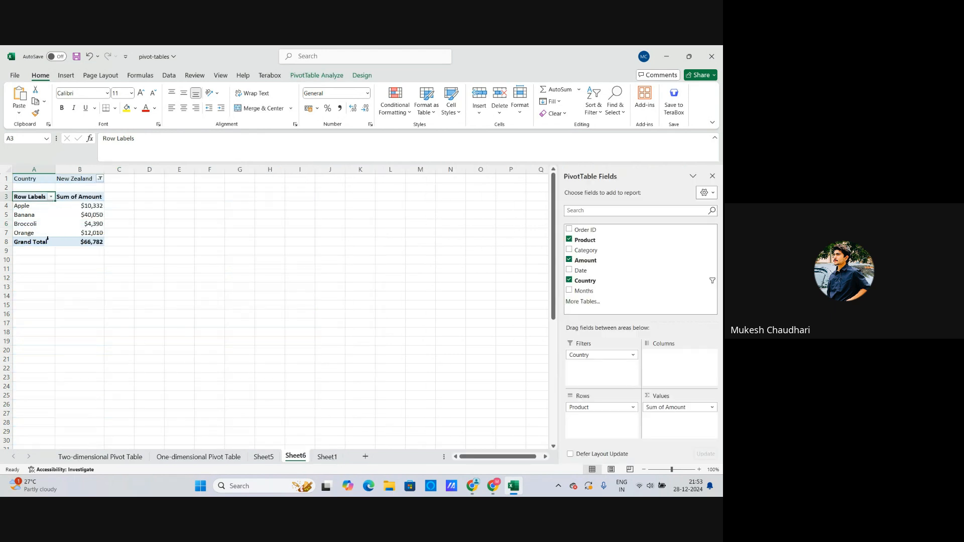
left_click(72, 231)
left_click(50, 198)
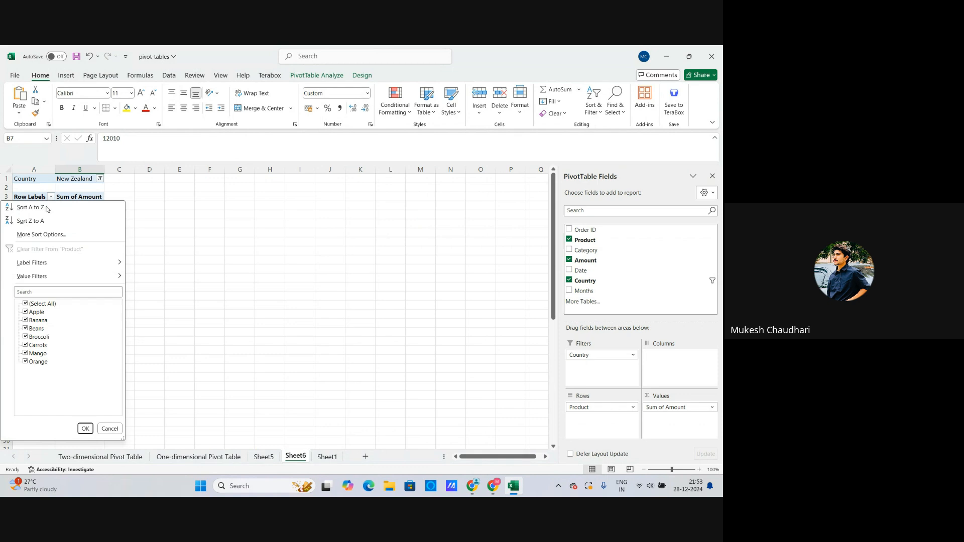
left_click(234, 250)
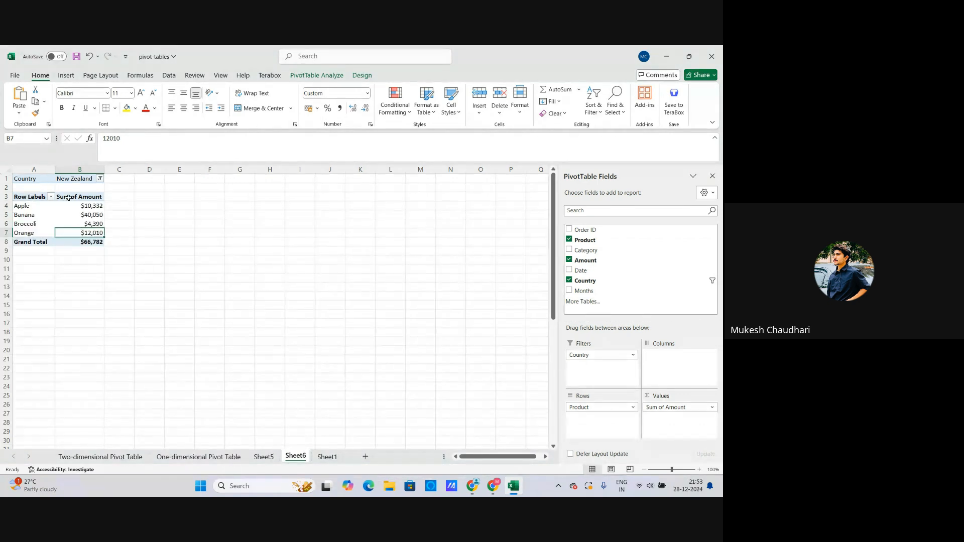
left_click(26, 206)
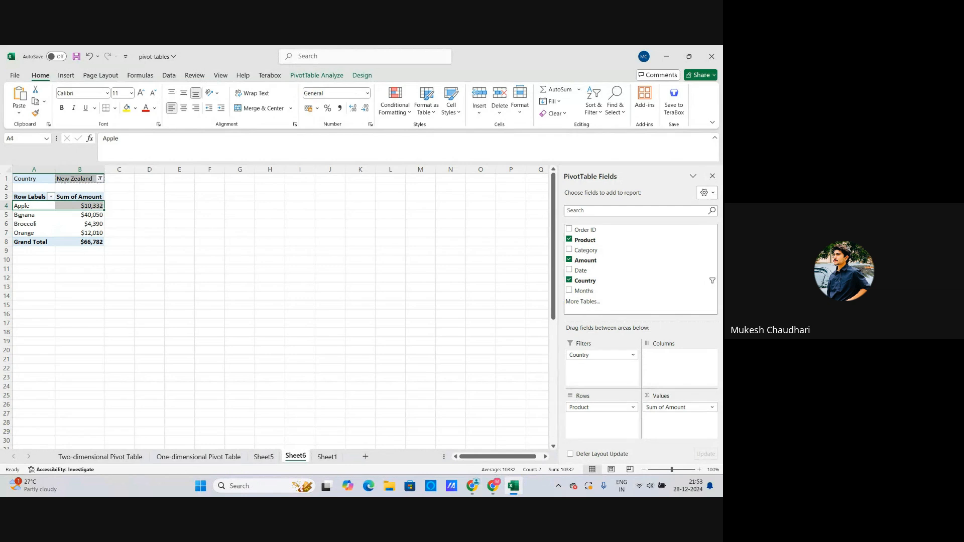
left_click(22, 214)
left_click(23, 224)
key("Return")
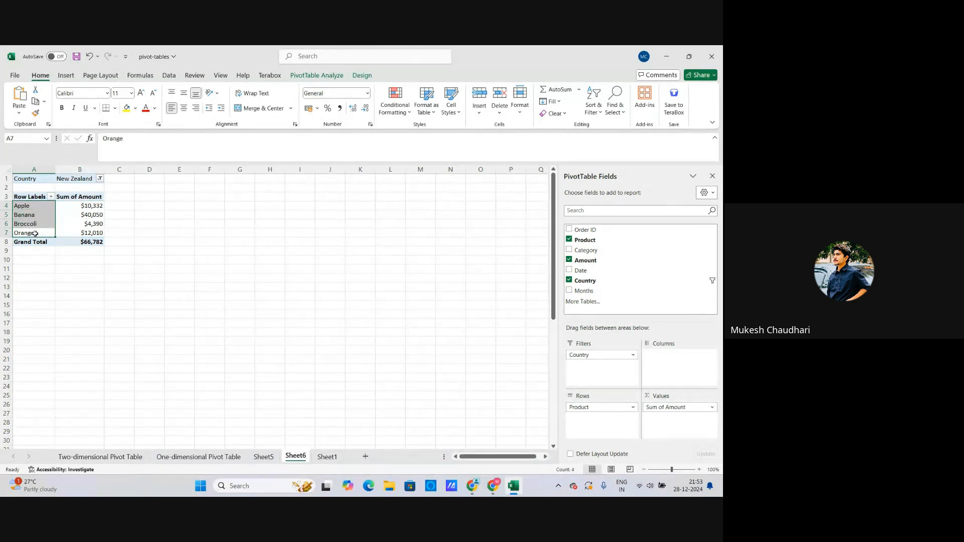
left_click(128, 258)
Insert a 2-D clustered column PivotChart from the New Zealand product PivotTable
left_click(71, 222)
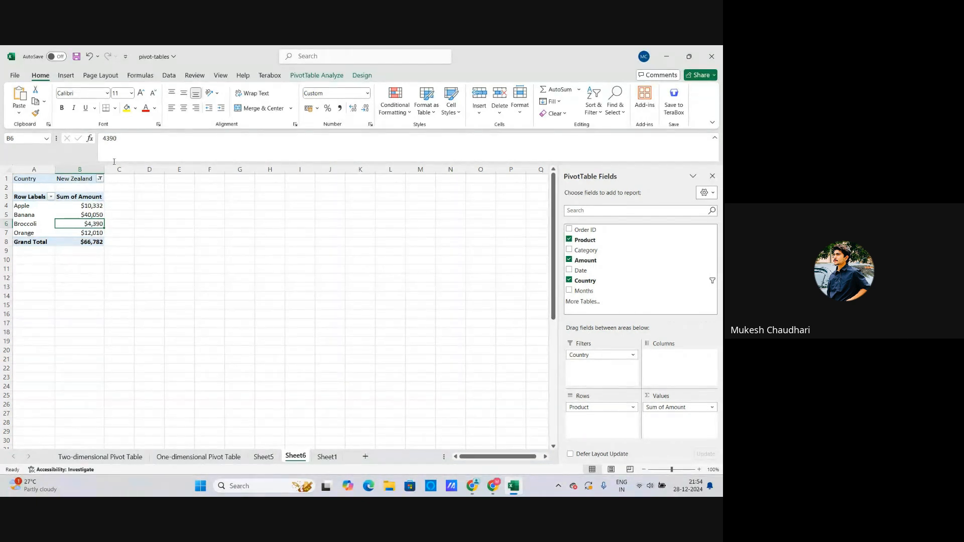
left_click(66, 77)
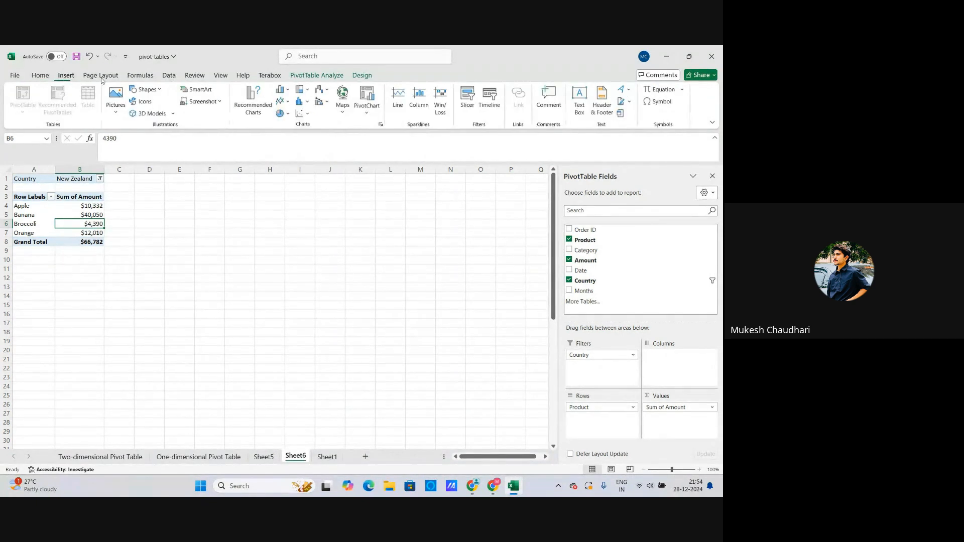
left_click(281, 90)
left_click(285, 126)
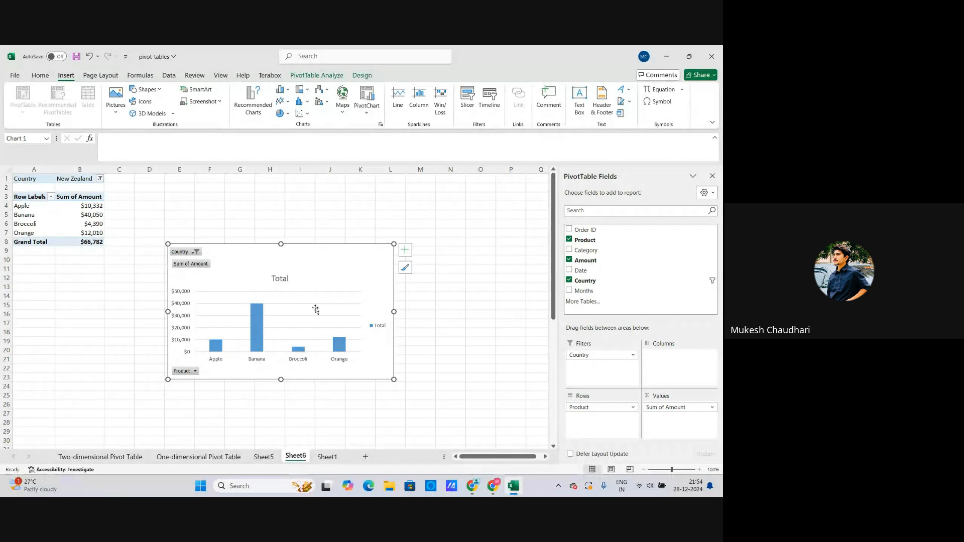
Look through the available column chart types and the PivotChart's Country filter choices, keeping New Zealand selected
left_click(280, 90)
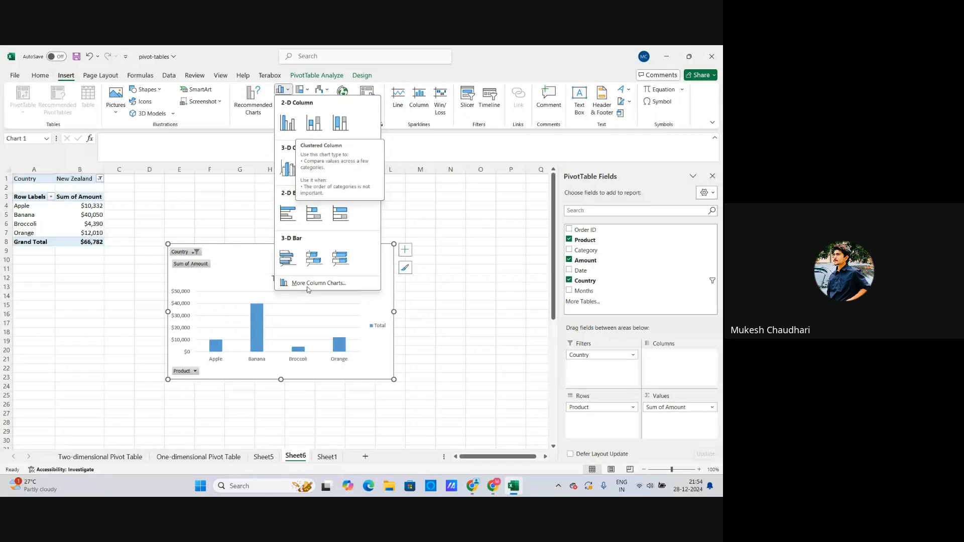
left_click(384, 306)
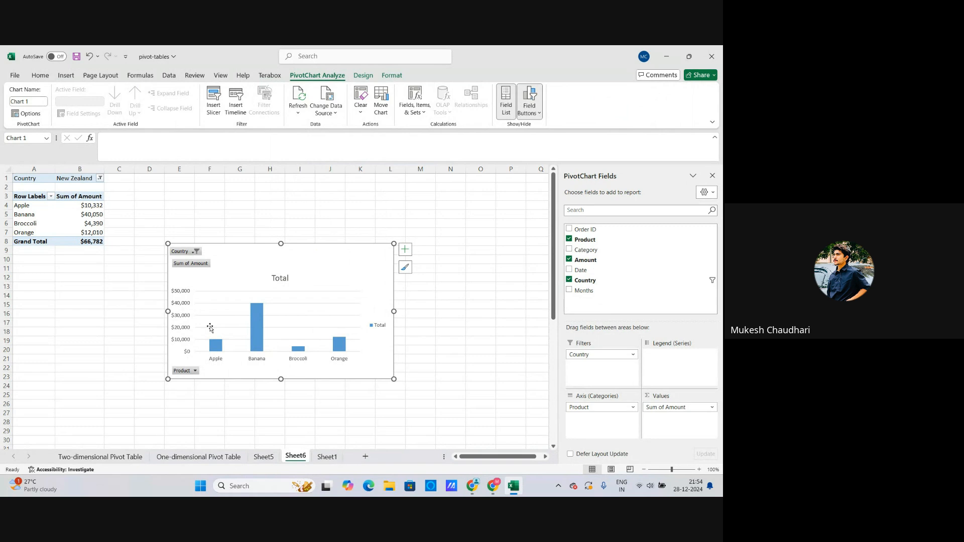
left_click(196, 251)
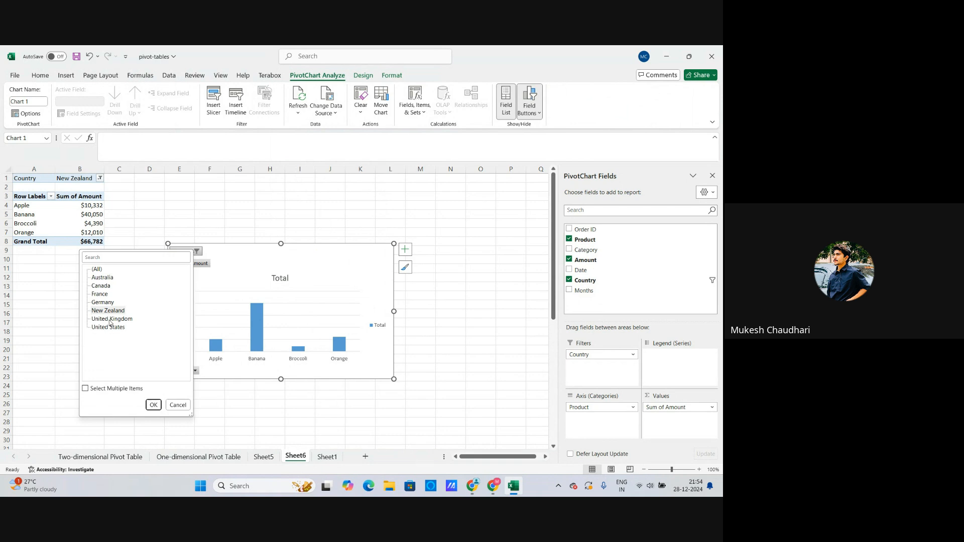
left_click(154, 405)
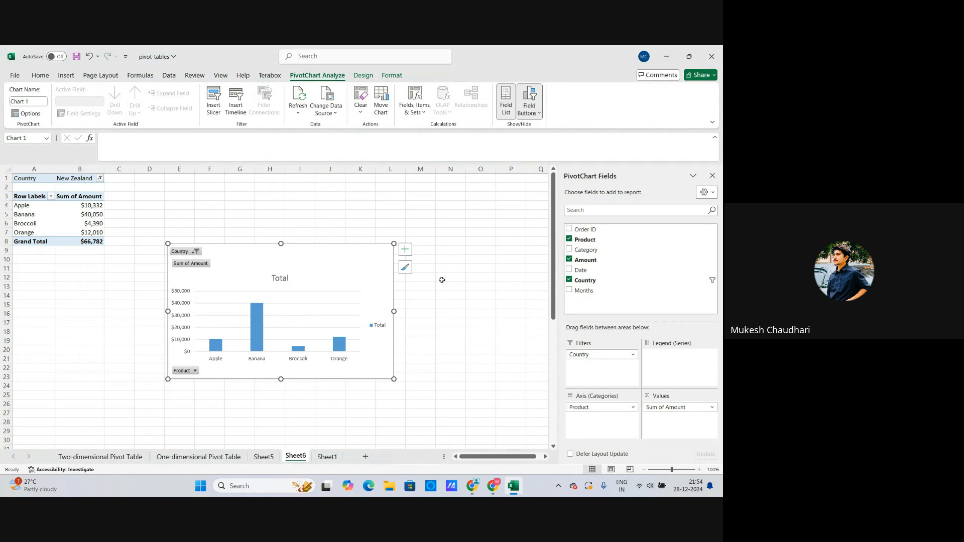
Add data labels to the columns of the New Zealand PivotChart
left_click(405, 249)
left_click(427, 298)
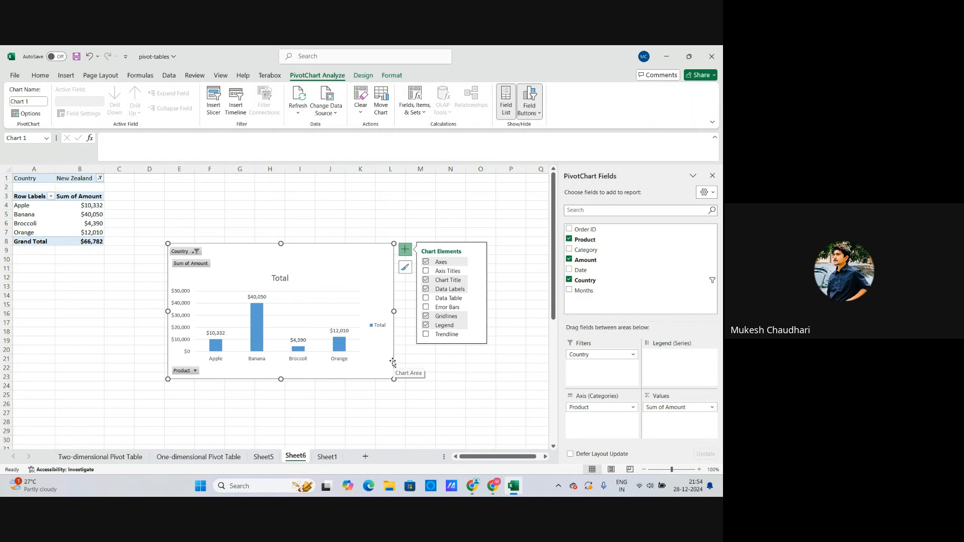
scroll(327, 346, "down", 3)
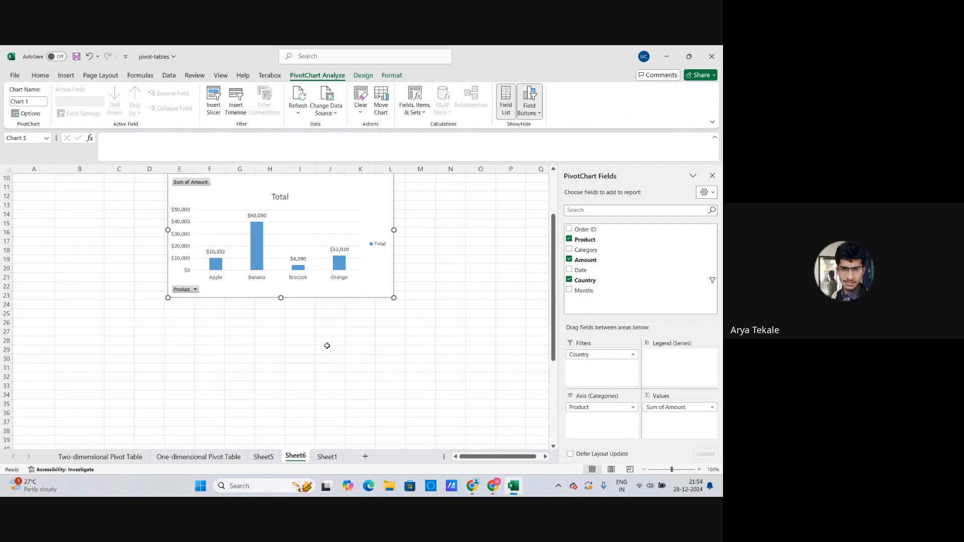
scroll(327, 346, "up", 3)
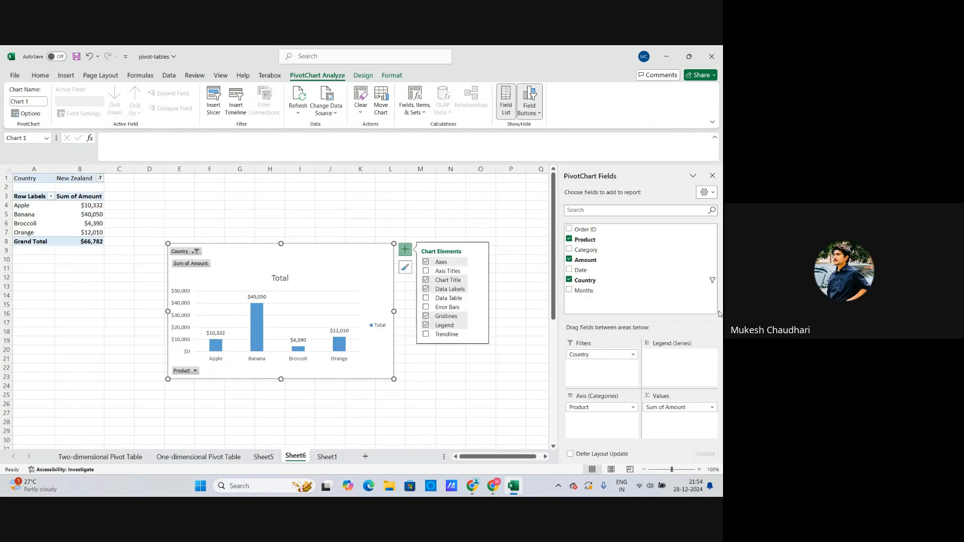
Check the Google Meet call window in Chrome and return to the pivot-tables workbook in Excel
mouse_move(472, 486)
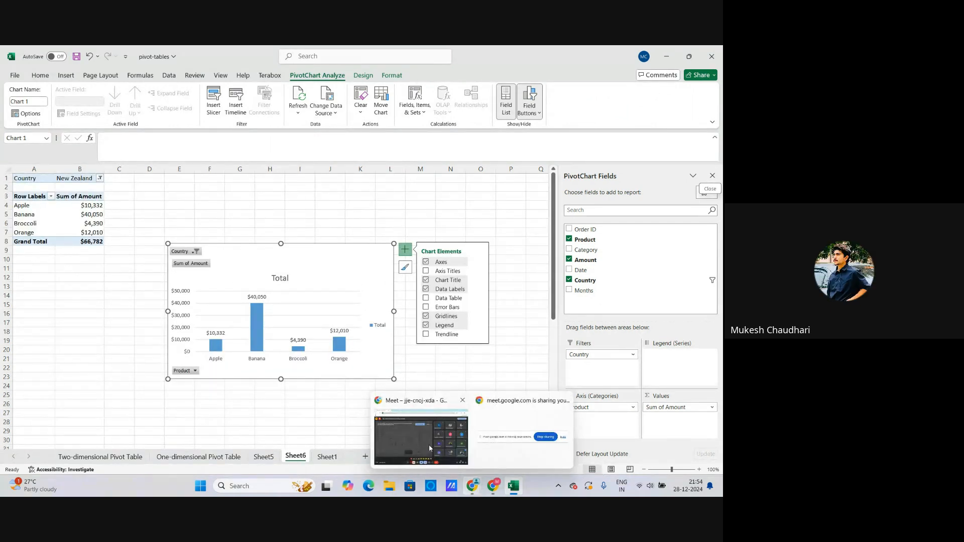
left_click(429, 445)
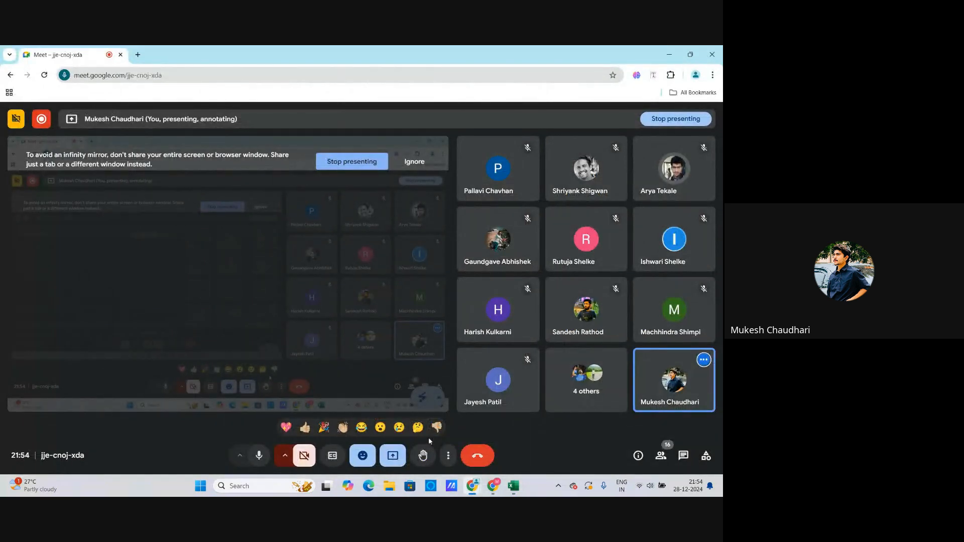
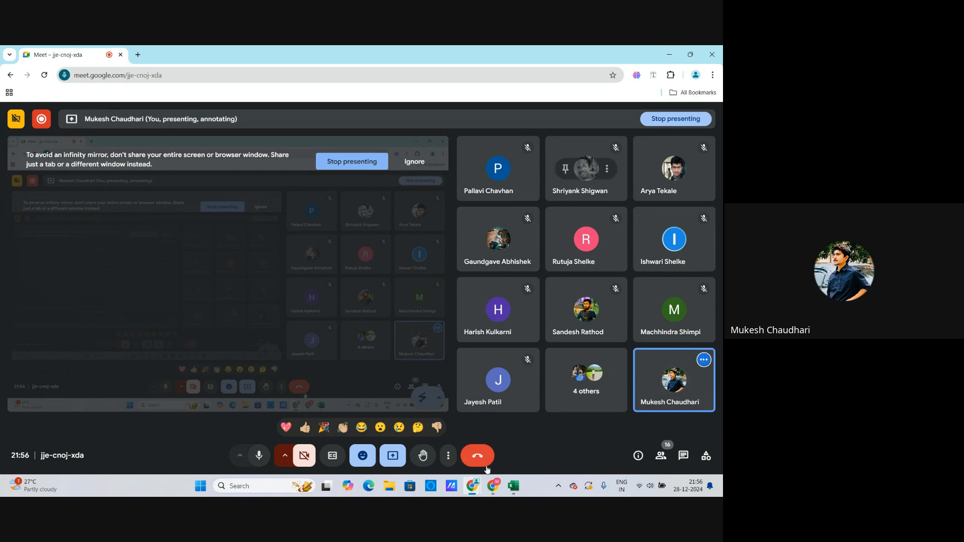
left_click(511, 486)
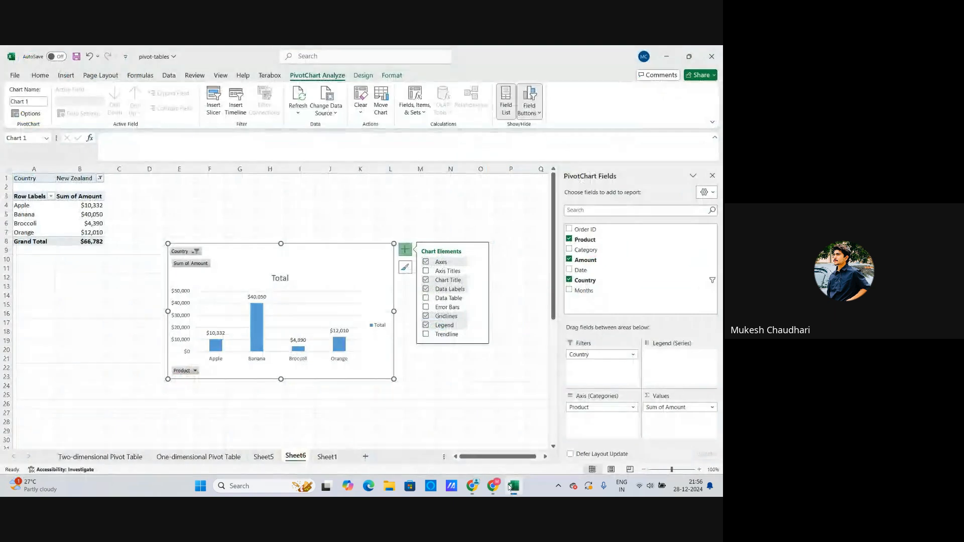
Open the recent workbook Attendance sheet from the OneDrive Documents folder
left_click(15, 76)
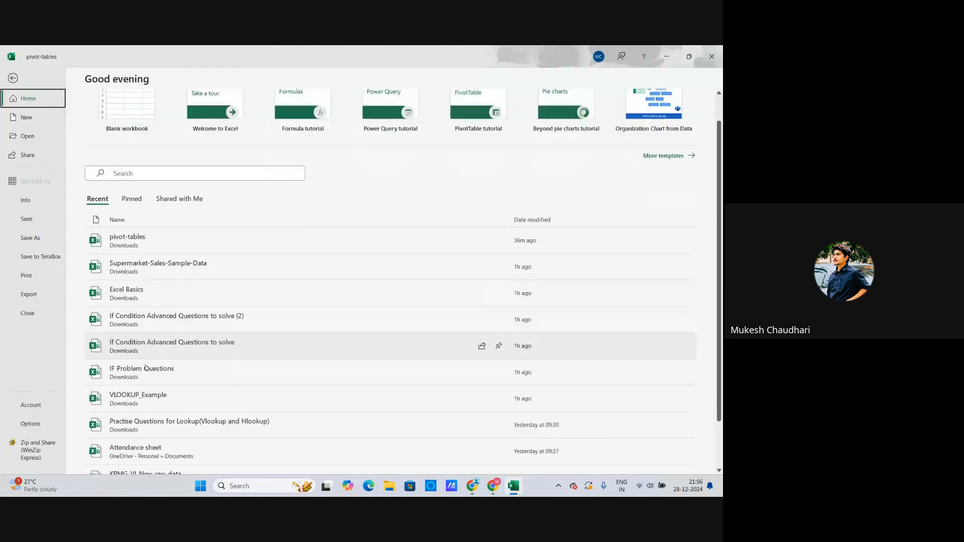
scroll(145, 368, "down", 2)
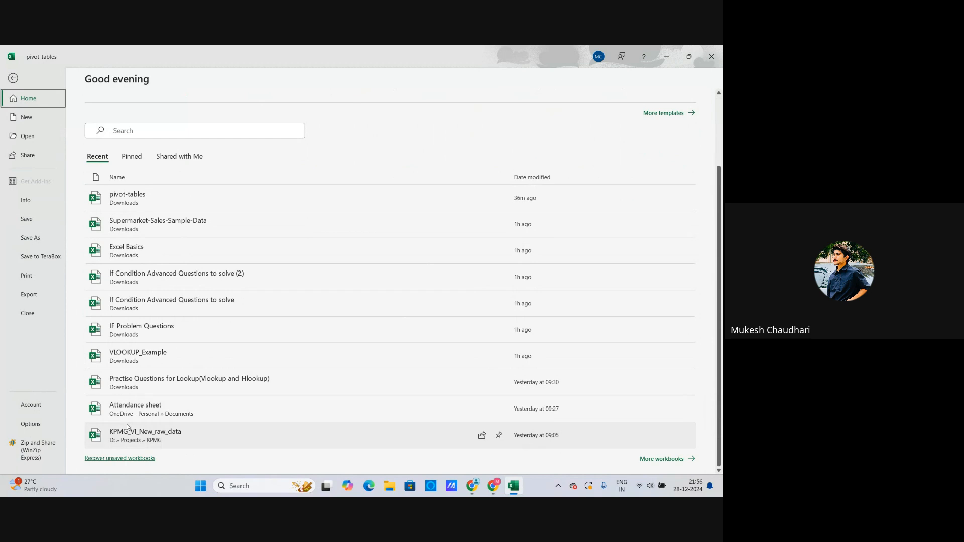
left_click(120, 409)
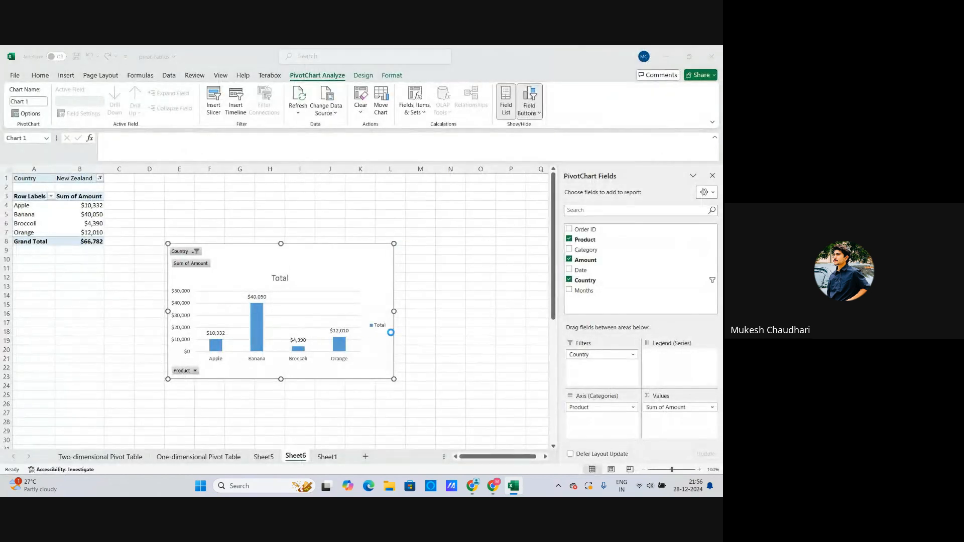
Add the column header 28-12-2024 in G24 of the lower attendance table, beside 27-12-2024
scroll(366, 331, "up", 3)
scroll(365, 332, "down", 1)
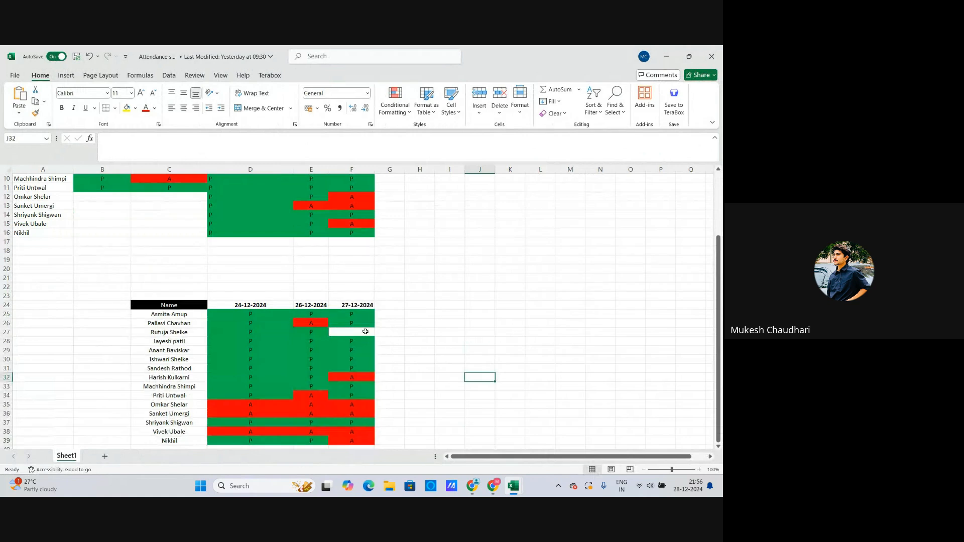
left_click(394, 306)
scroll(394, 326, "down", 1)
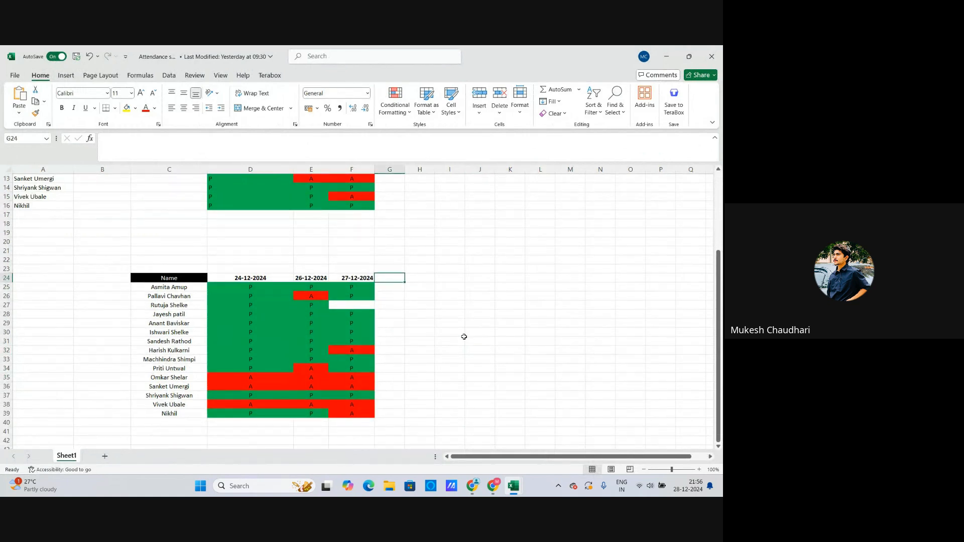
scroll(464, 337, "down", 1)
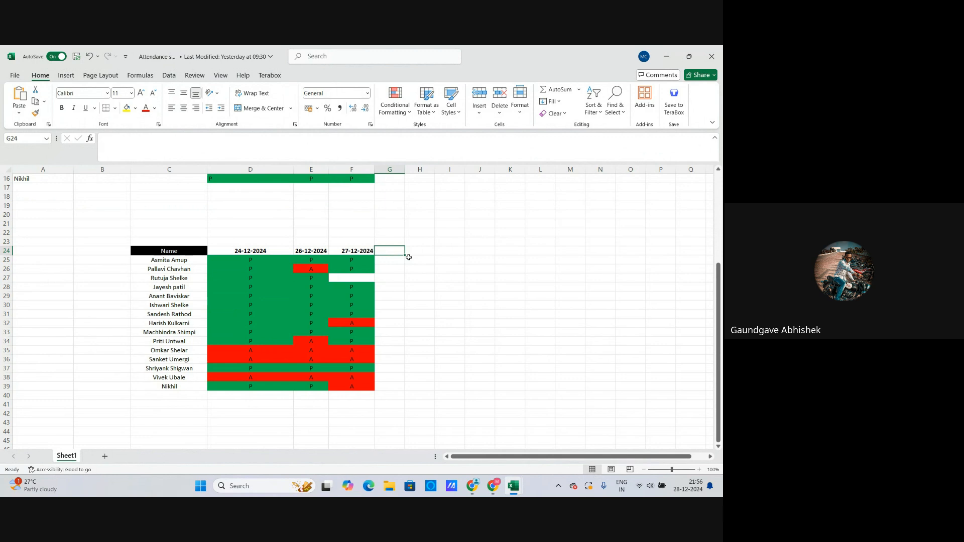
type("28")
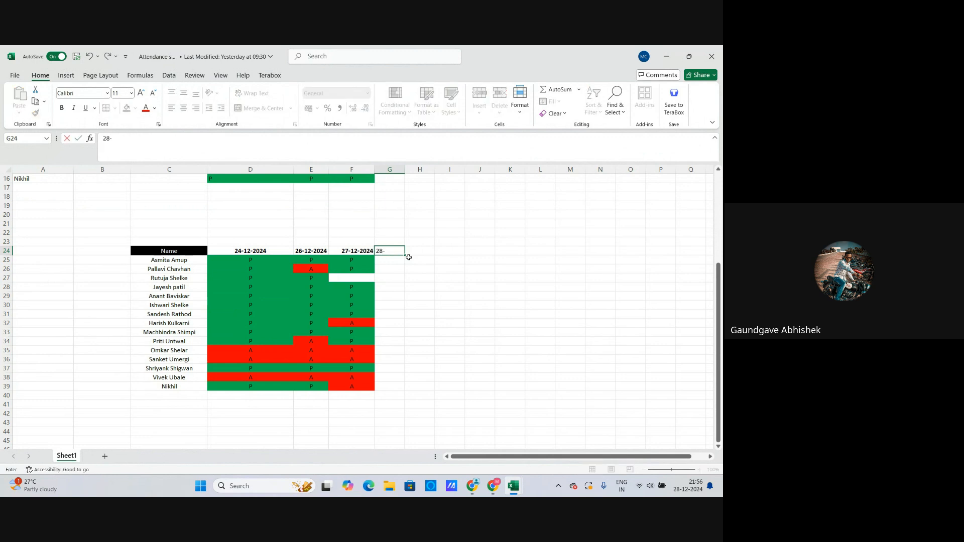
type("-12-2024")
left_click(439, 304)
left_click(399, 259)
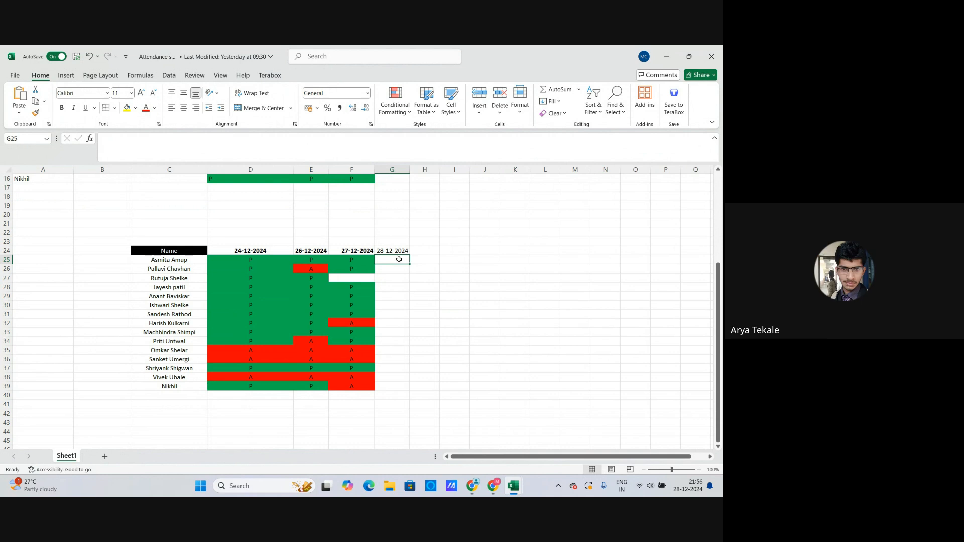
left_click(366, 258)
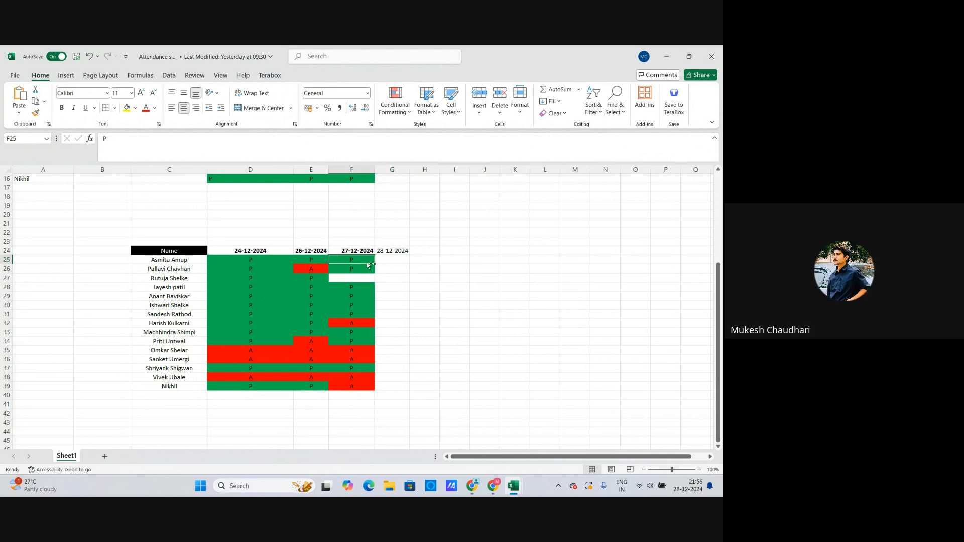
key("alt+F1")
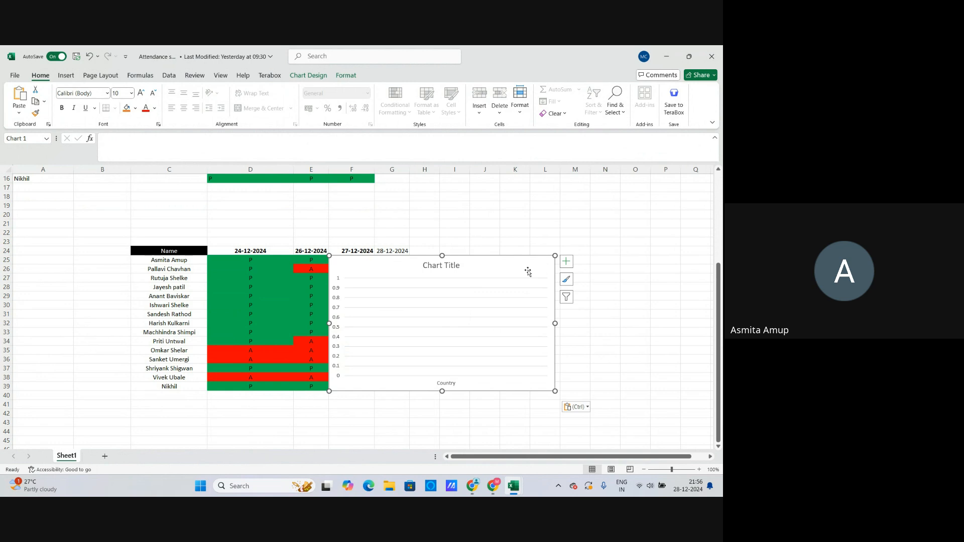
right_click(496, 292)
key("Escape")
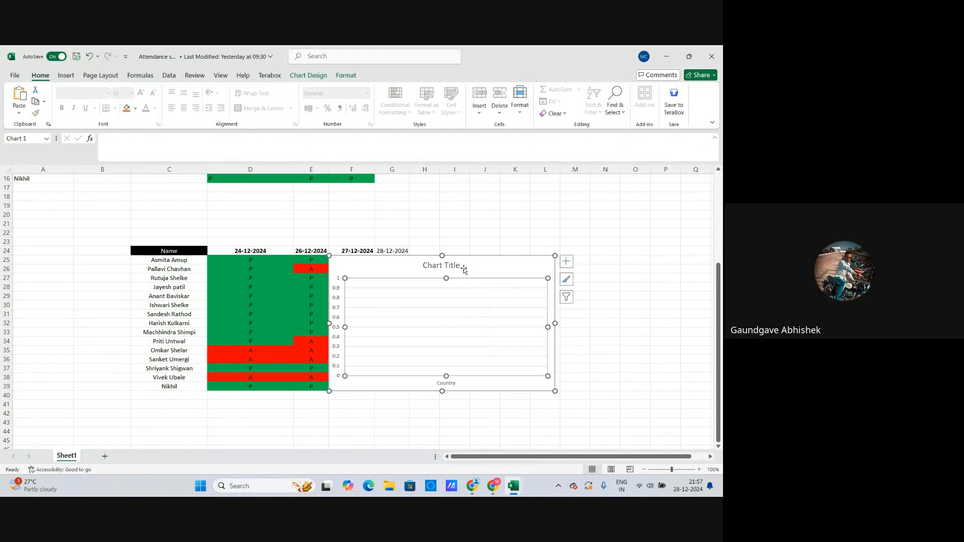
left_click(483, 240)
left_click(470, 275)
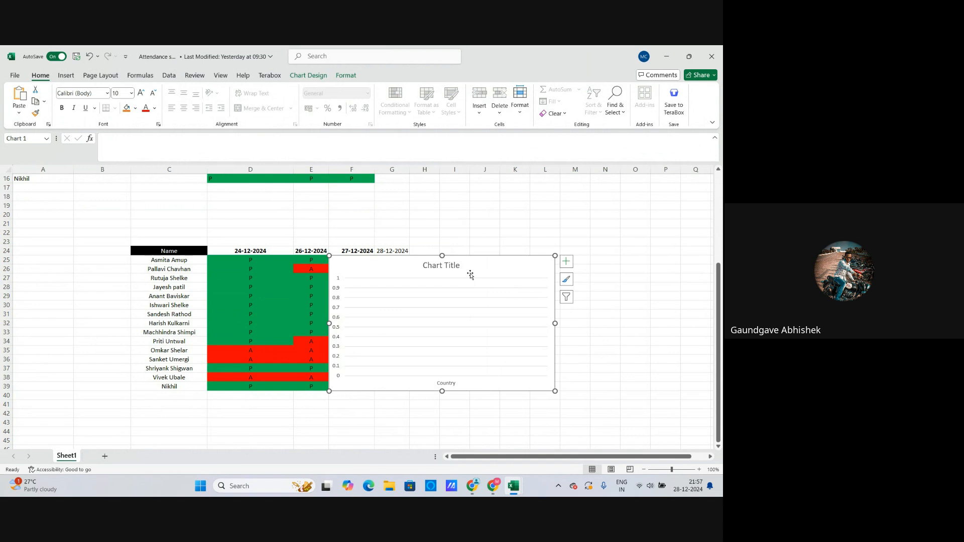
right_click(472, 274)
left_click(490, 196)
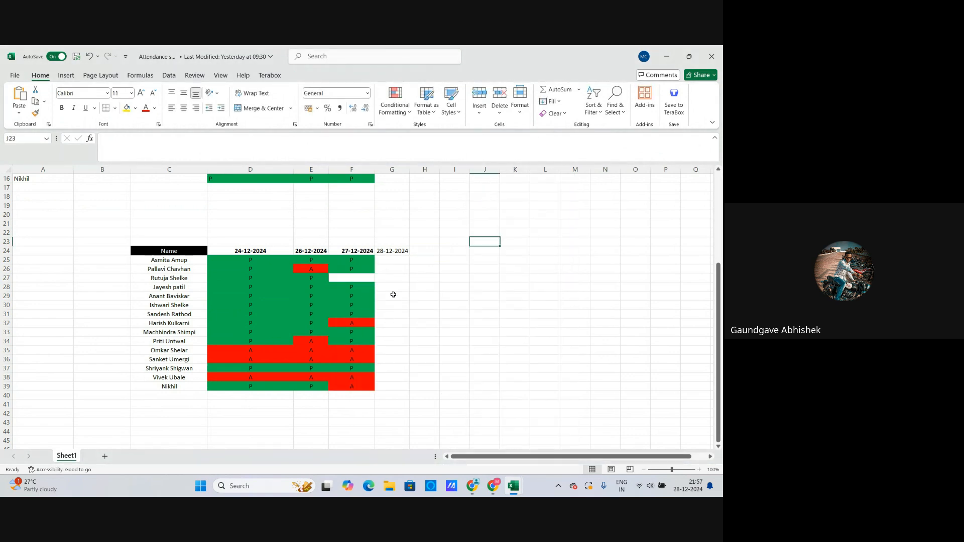
left_click_drag(393, 296, 390, 257)
Copy the green P mark from F25 into G25 and fill it down through G28 in the 28-12-2024 column
left_click(370, 260)
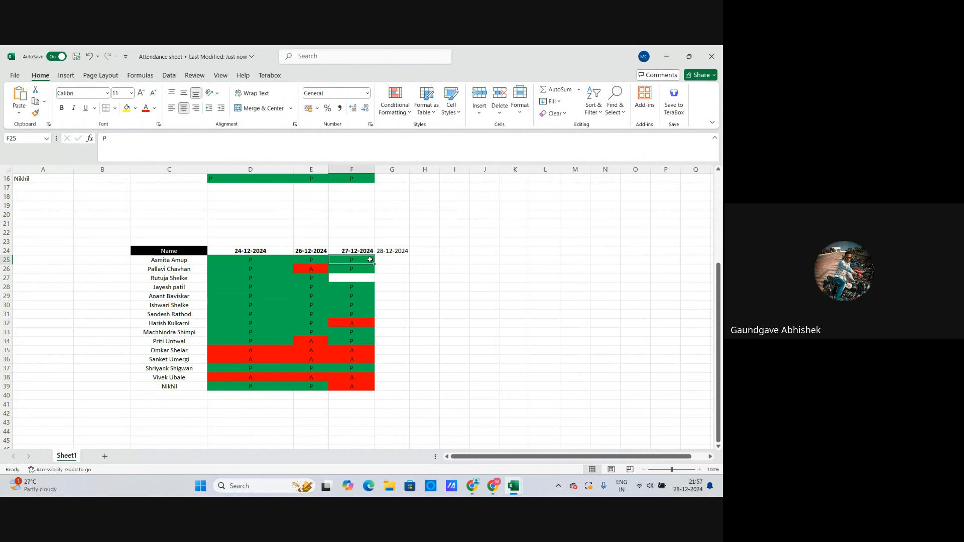
key("ctrl+c")
left_click(391, 262)
key("ctrl+v")
left_click(404, 279)
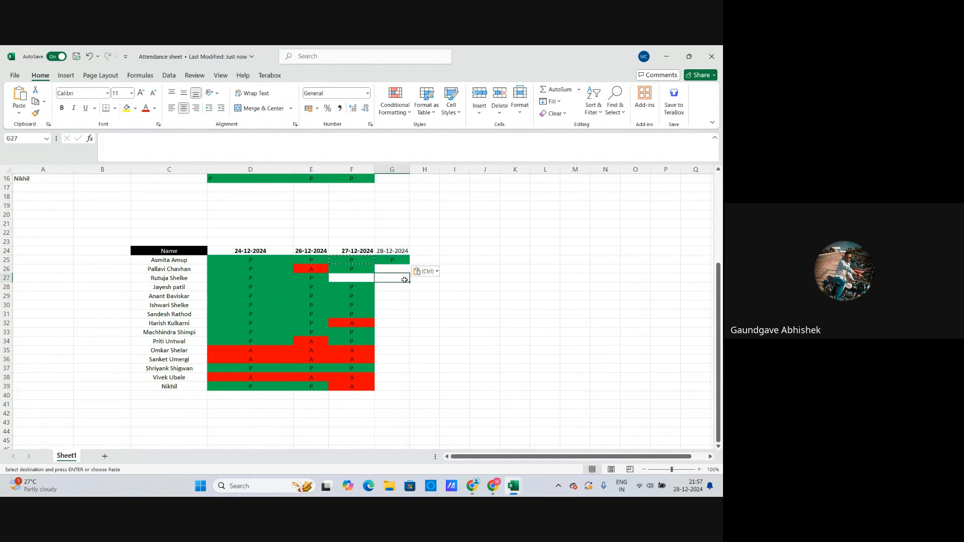
left_click(393, 261)
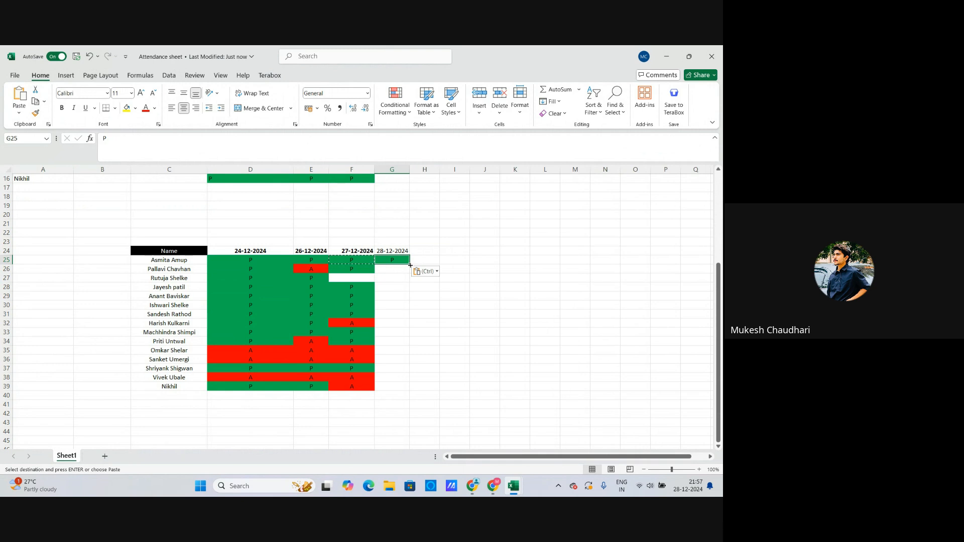
left_click_drag(410, 264, 402, 280)
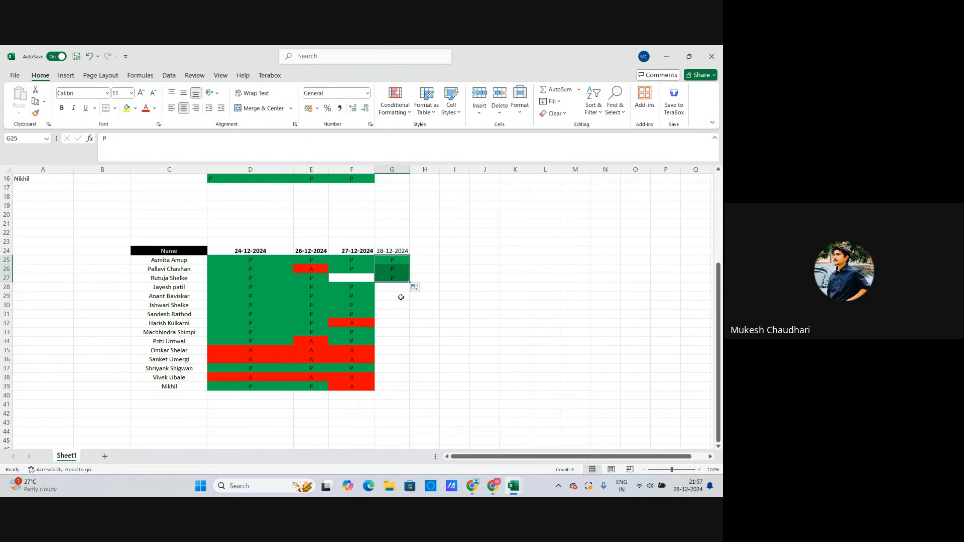
left_click(402, 280)
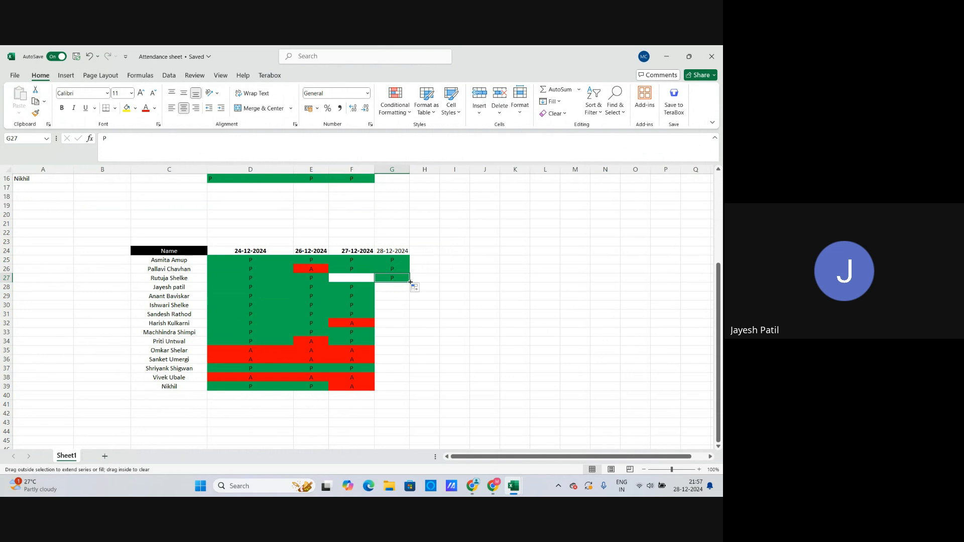
left_click_drag(408, 283, 409, 291)
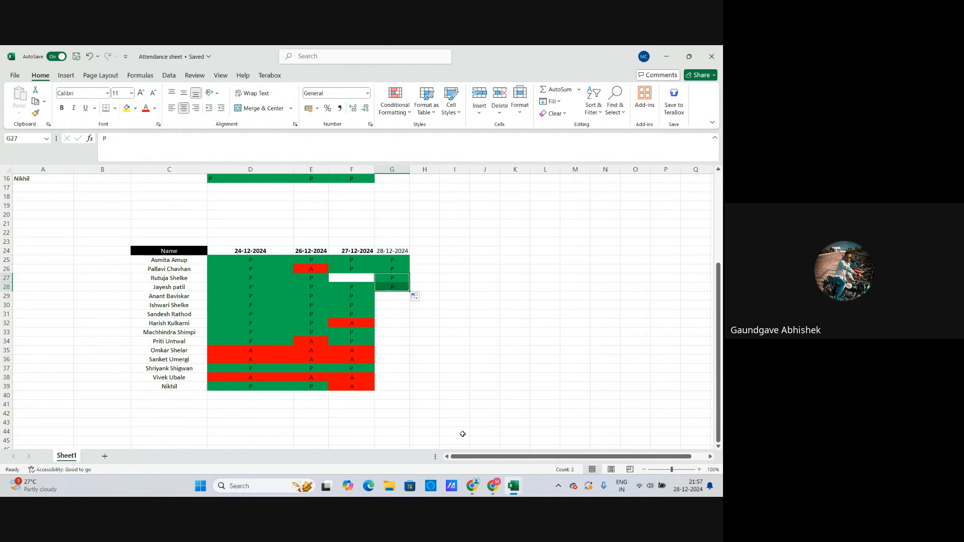
Check the participants in the Google Meet call, and enter A with a red fill in G29 of the Attendance sheet workbook
mouse_move(472, 487)
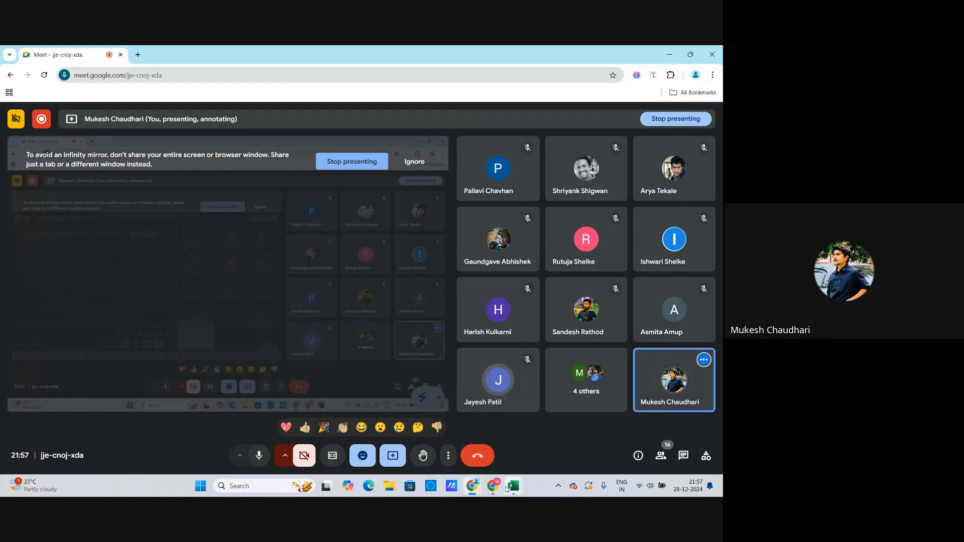
mouse_move(484, 490)
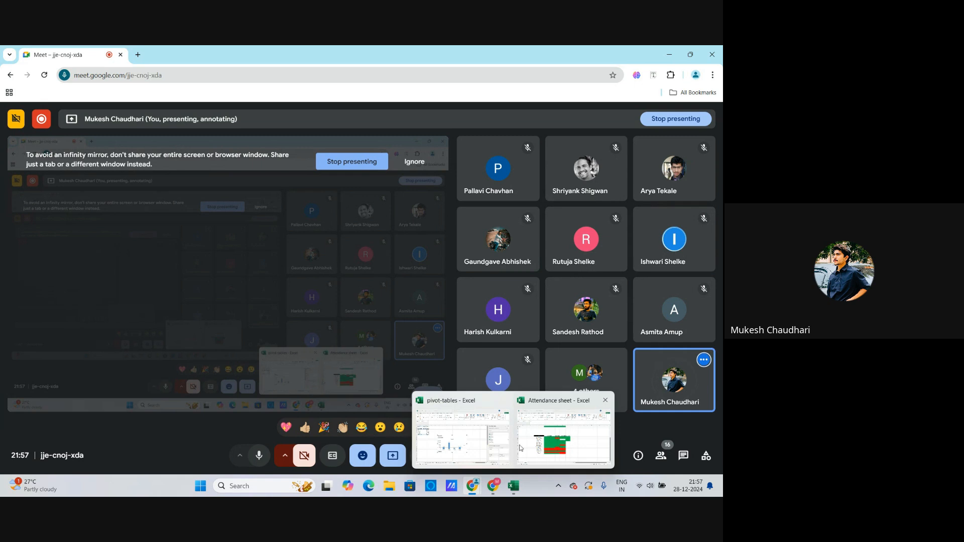
left_click(510, 433)
left_click(395, 297)
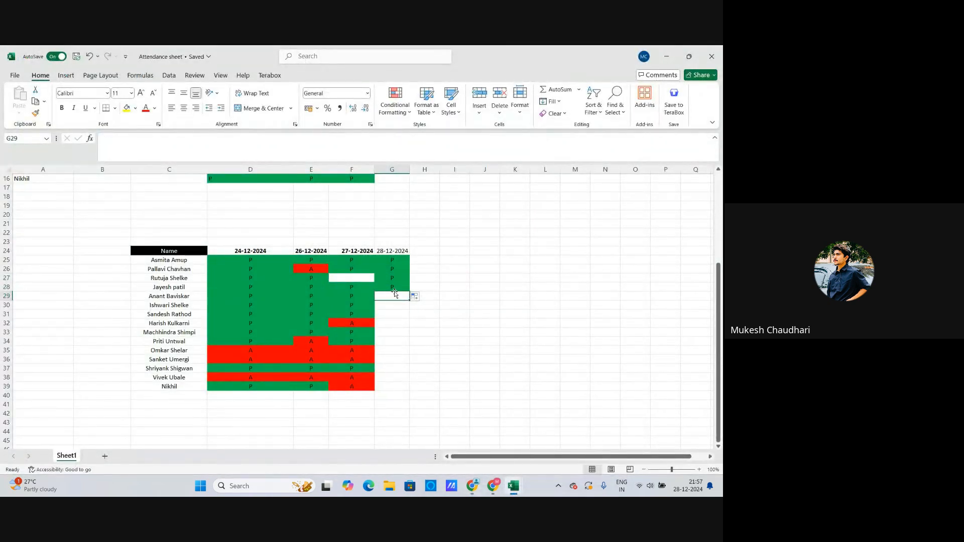
type("A")
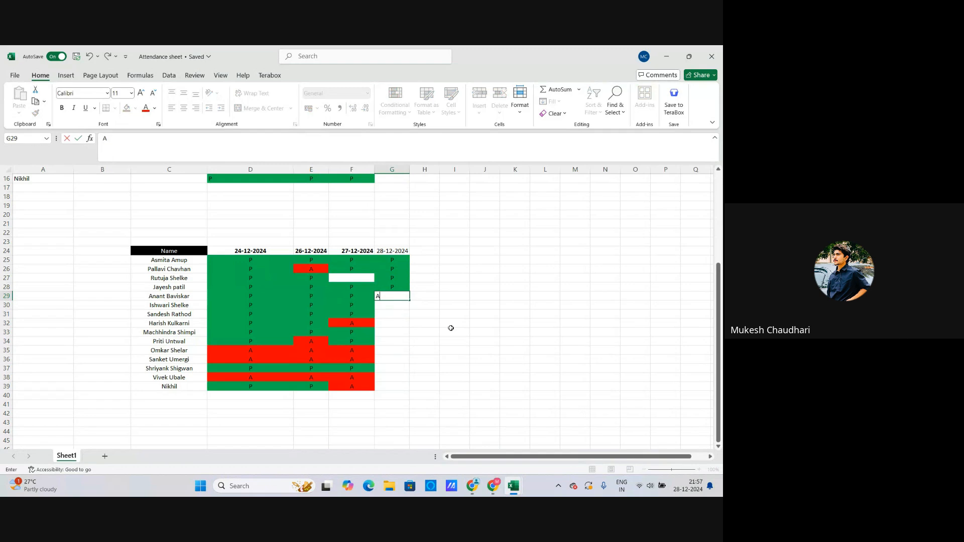
left_click(451, 331)
left_click(404, 297)
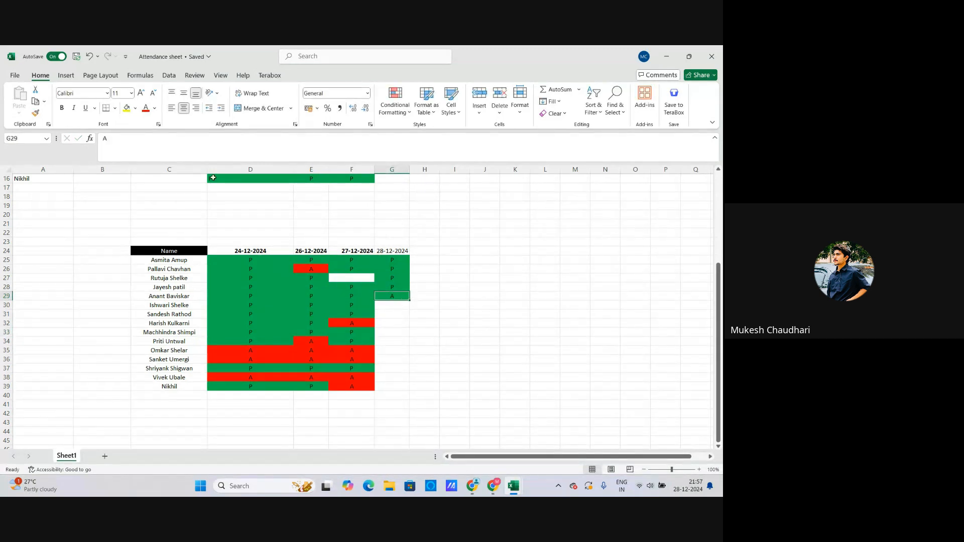
left_click(135, 108)
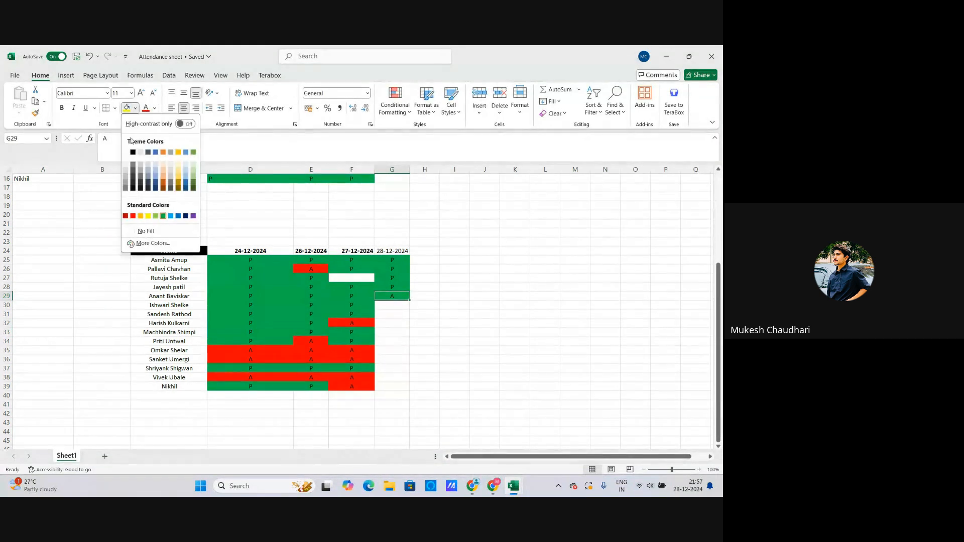
left_click(132, 216)
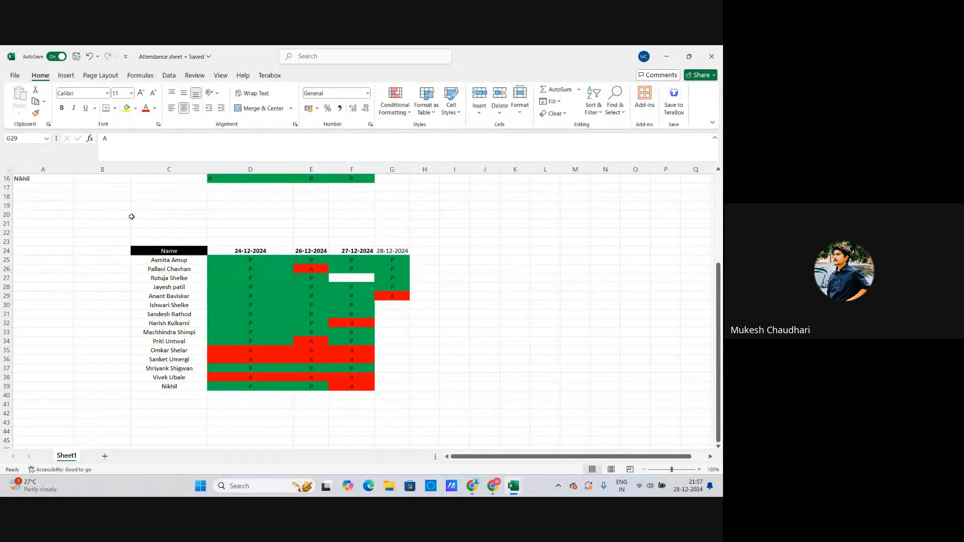
left_click(456, 340)
left_click(397, 271)
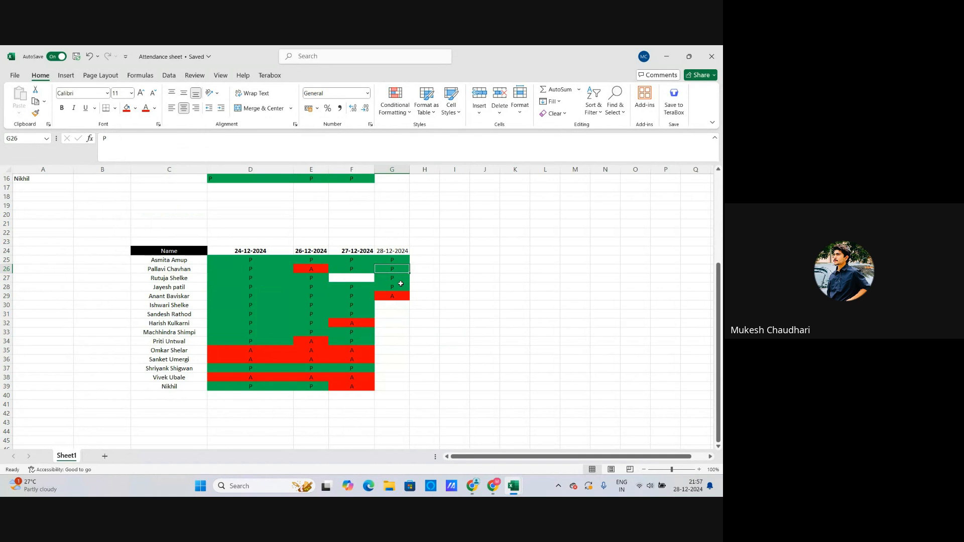
left_click(403, 303)
Make the 28-12-2024 header bold and widen column G
left_click(393, 250)
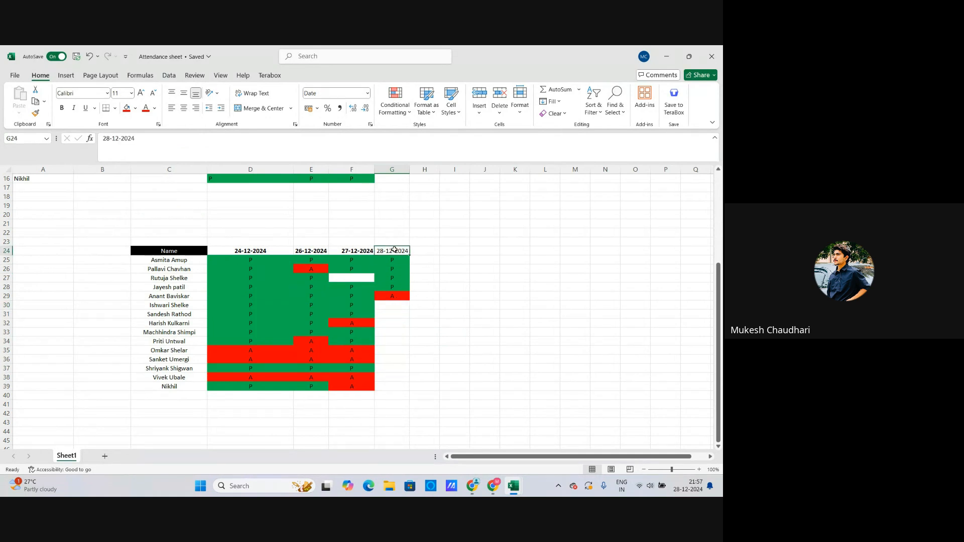
left_click(61, 108)
left_click(485, 332)
left_click_drag(410, 171, 437, 193)
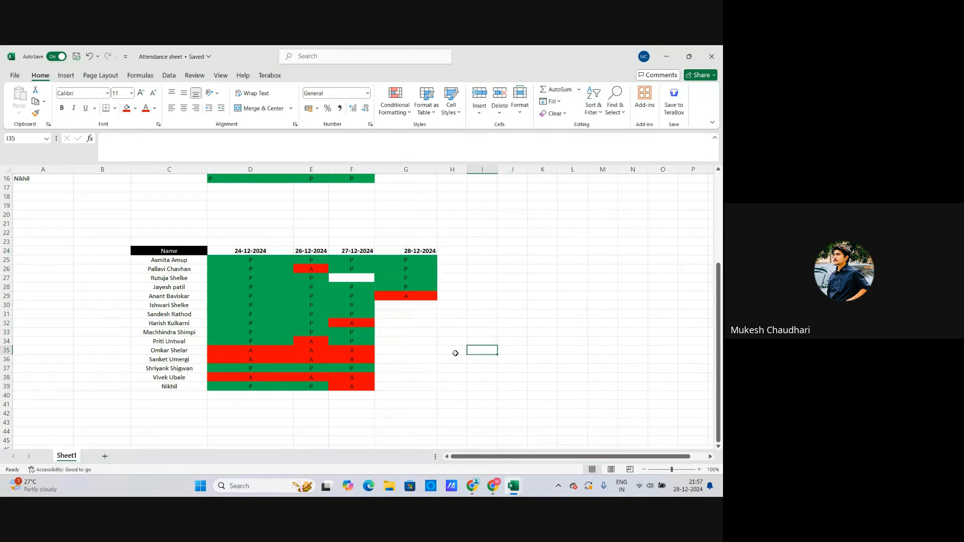
Convert the attendance range C24:G39 into a table with headers
left_click_drag(158, 251, 389, 388)
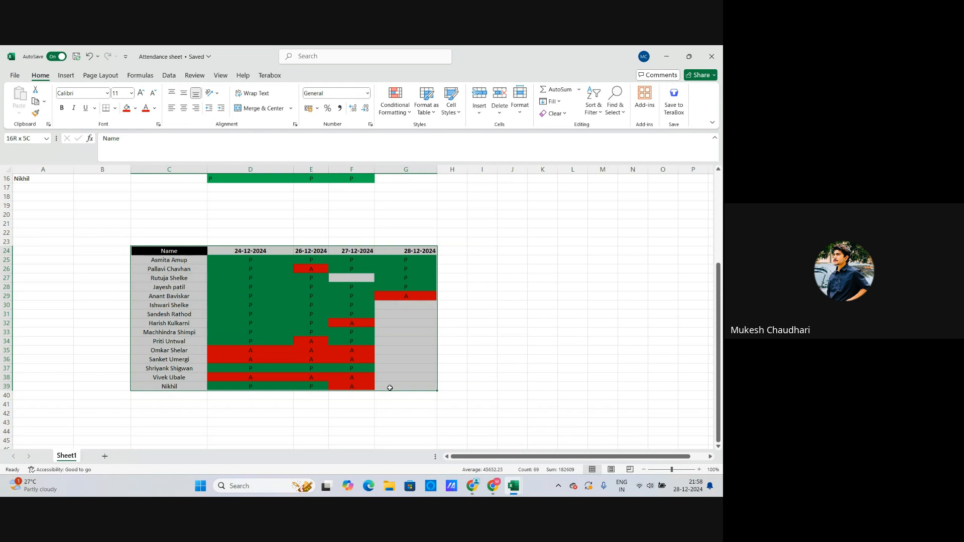
left_click_drag(390, 388, 390, 387)
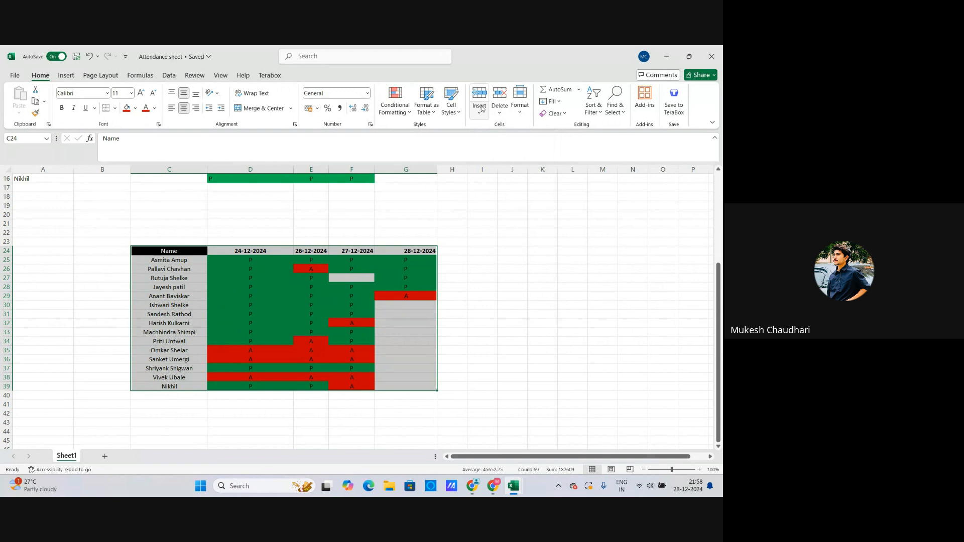
left_click(66, 76)
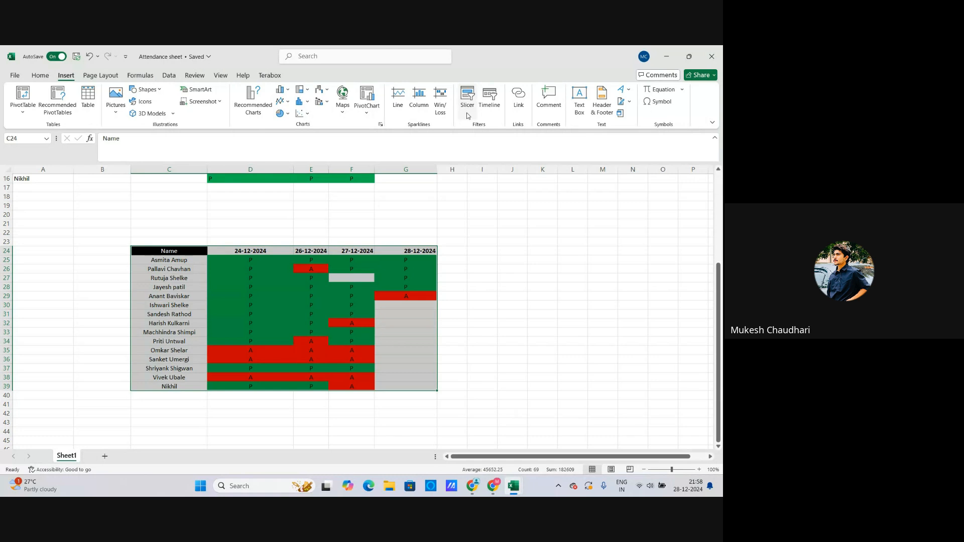
left_click(39, 77)
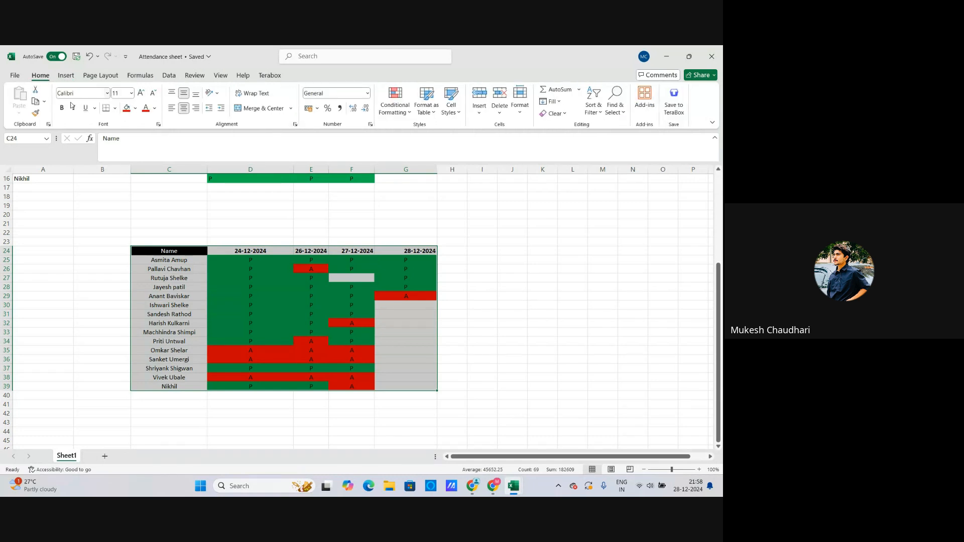
left_click(97, 77)
left_click(65, 76)
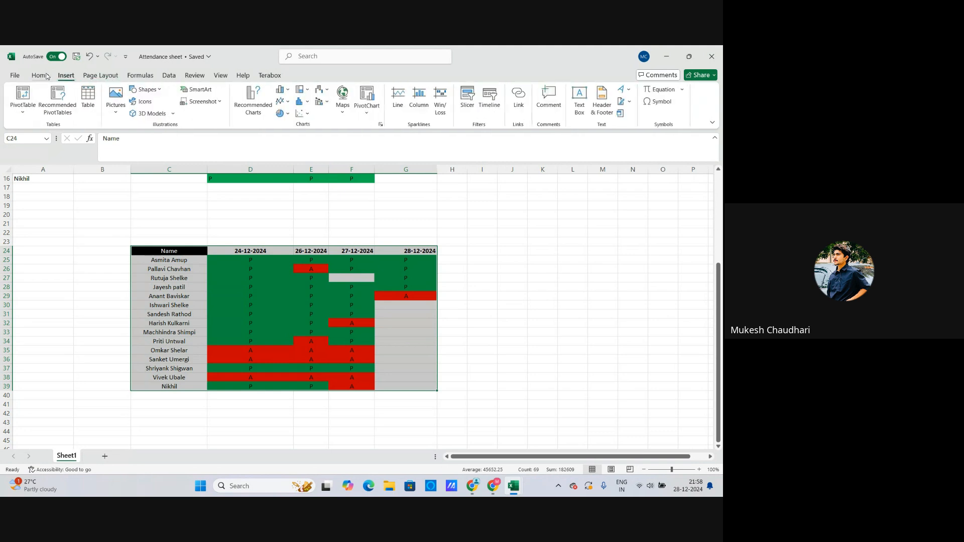
left_click(40, 76)
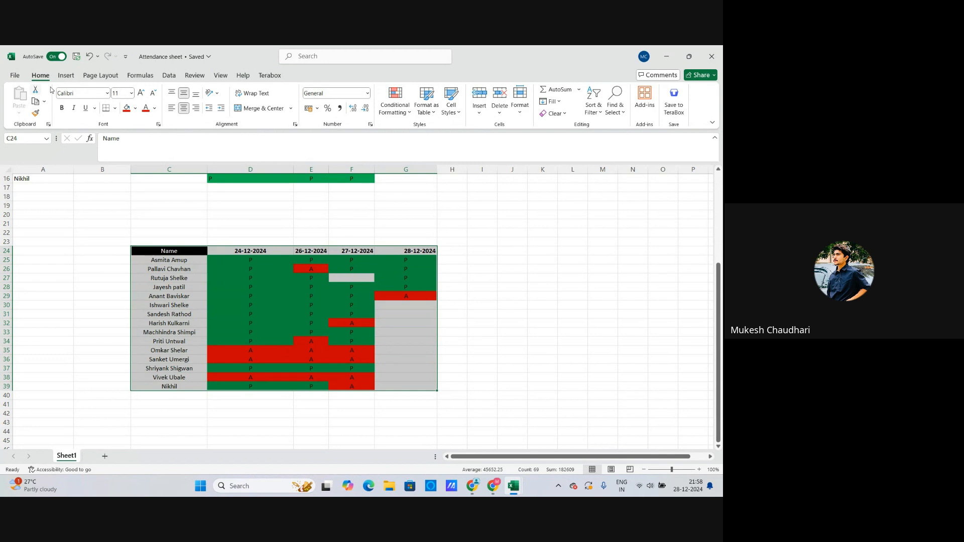
left_click(66, 76)
left_click(88, 98)
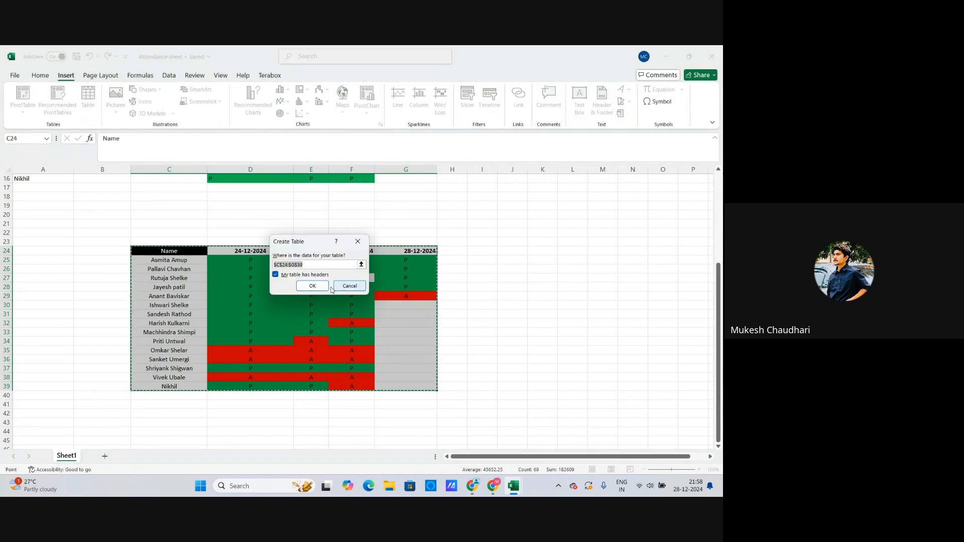
left_click(312, 286)
left_click(488, 313)
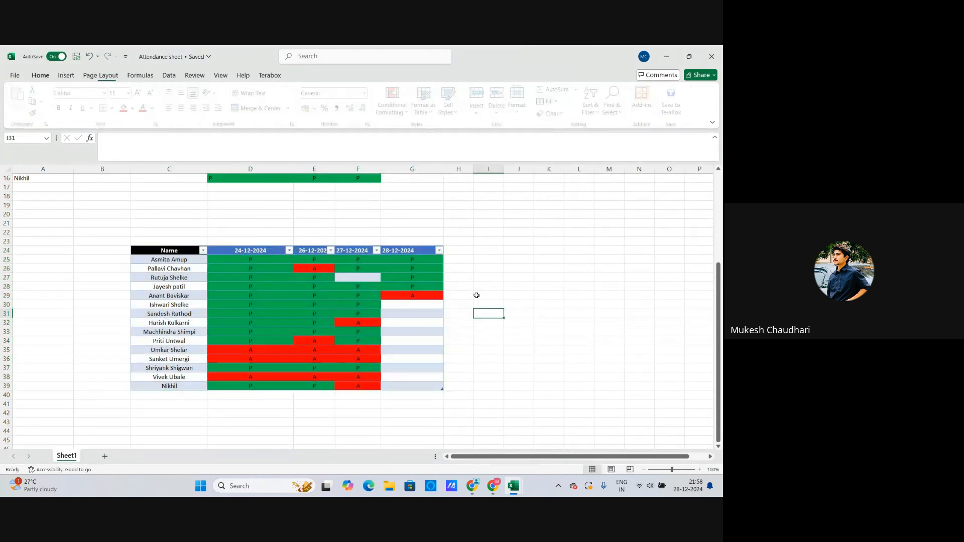
left_click(439, 251)
left_click(504, 330)
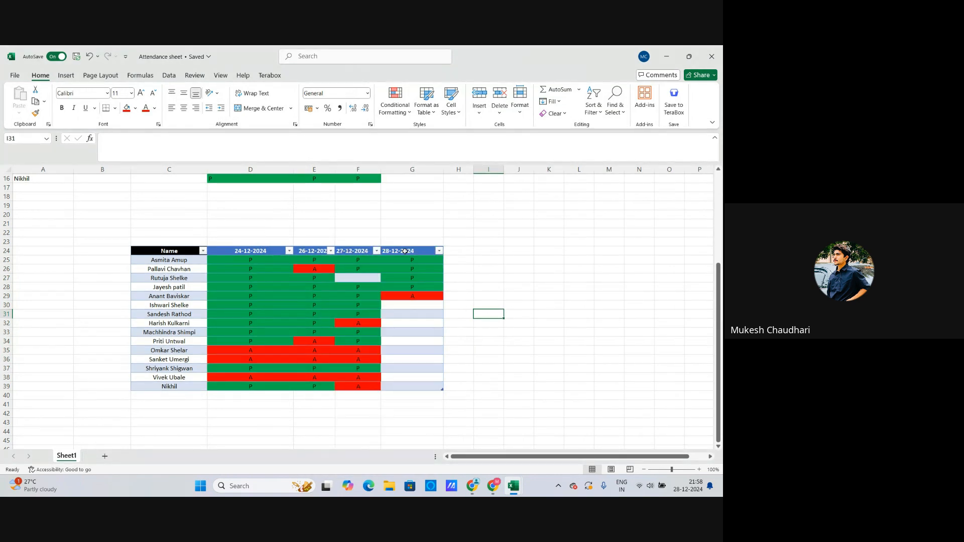
left_click(412, 169)
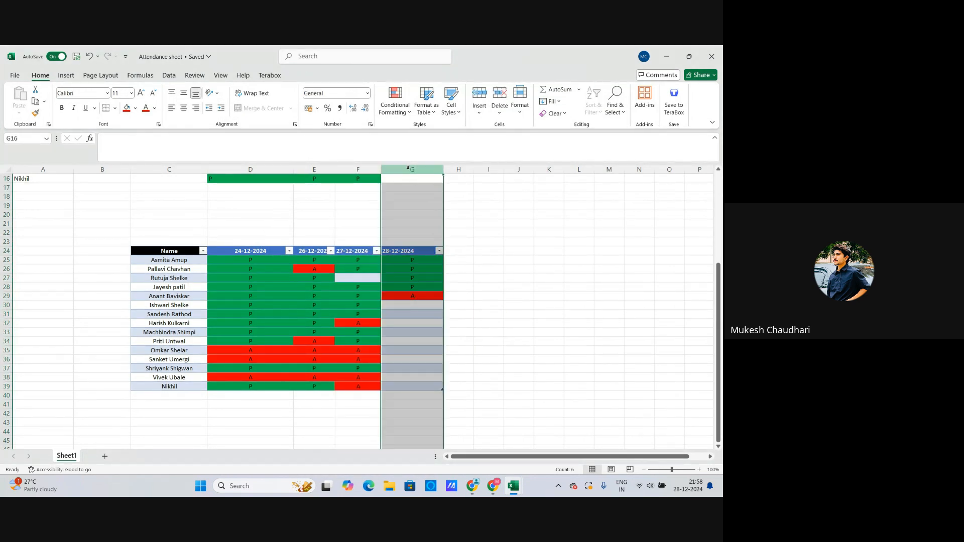
left_click(411, 275)
left_click(410, 251)
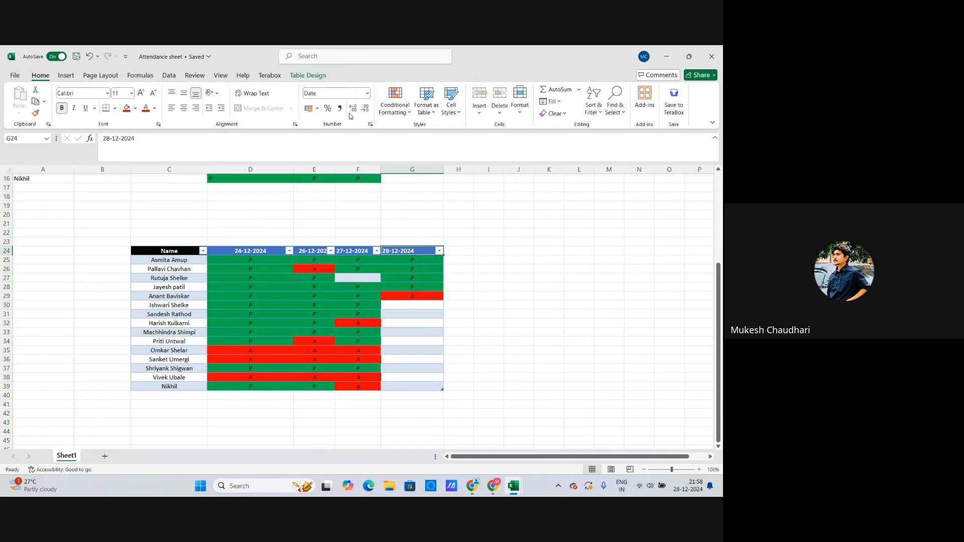
left_click(103, 76)
left_click(76, 77)
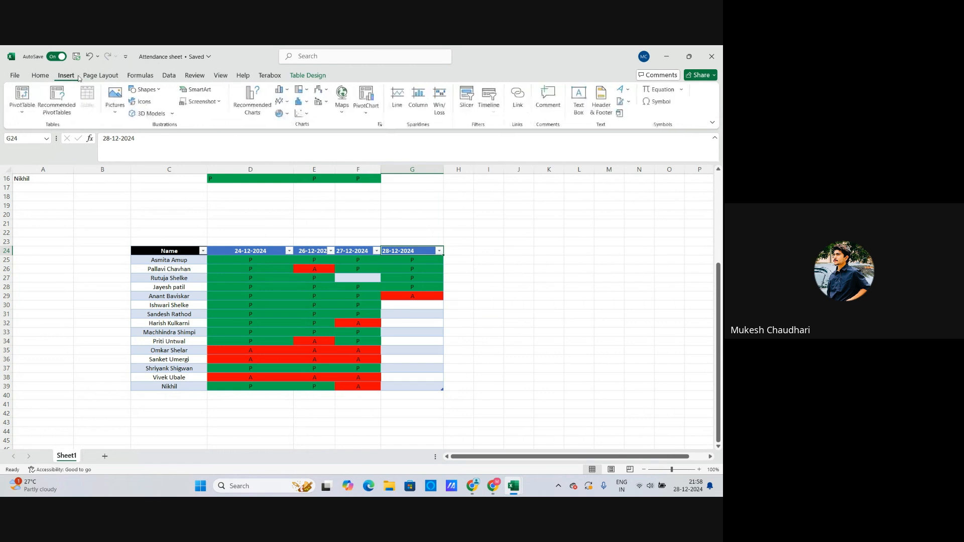
left_click(140, 76)
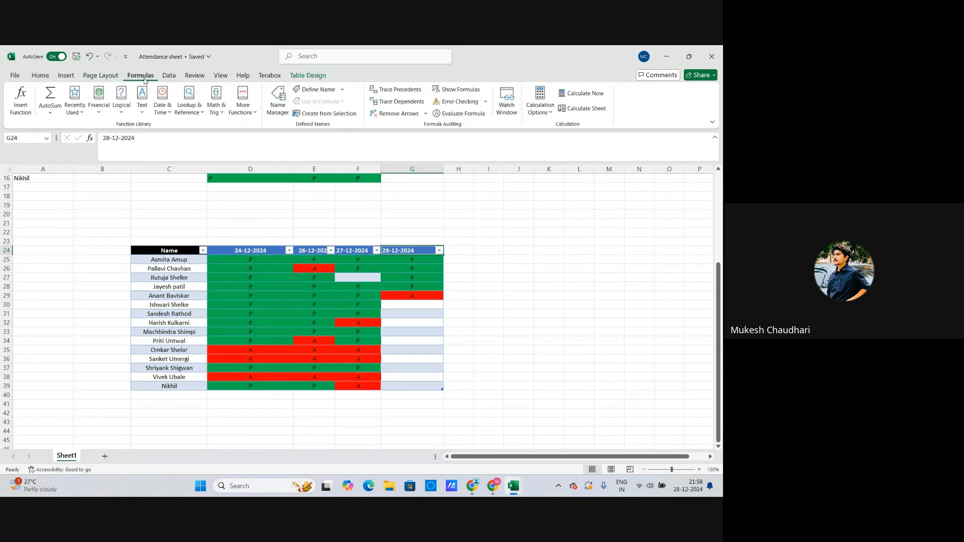
left_click(103, 76)
left_click(67, 76)
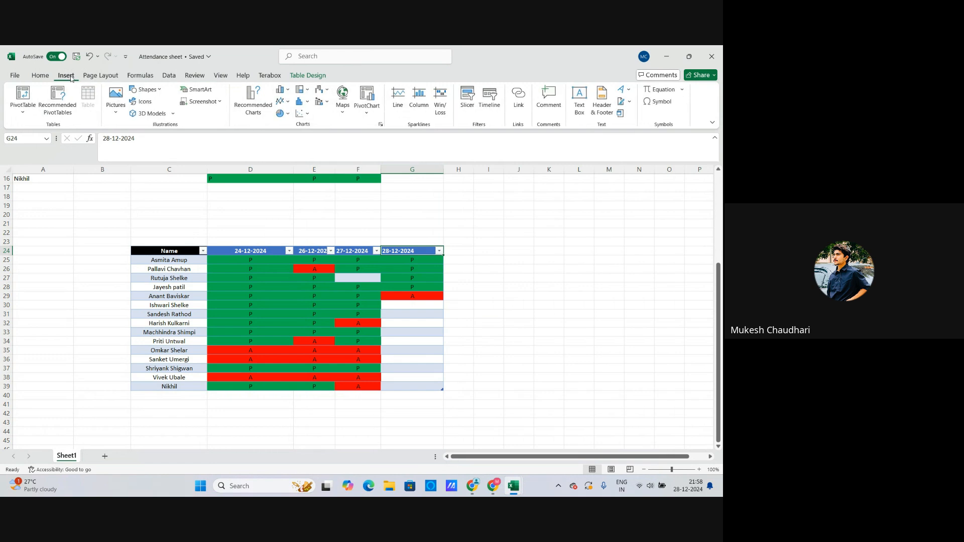
left_click(41, 76)
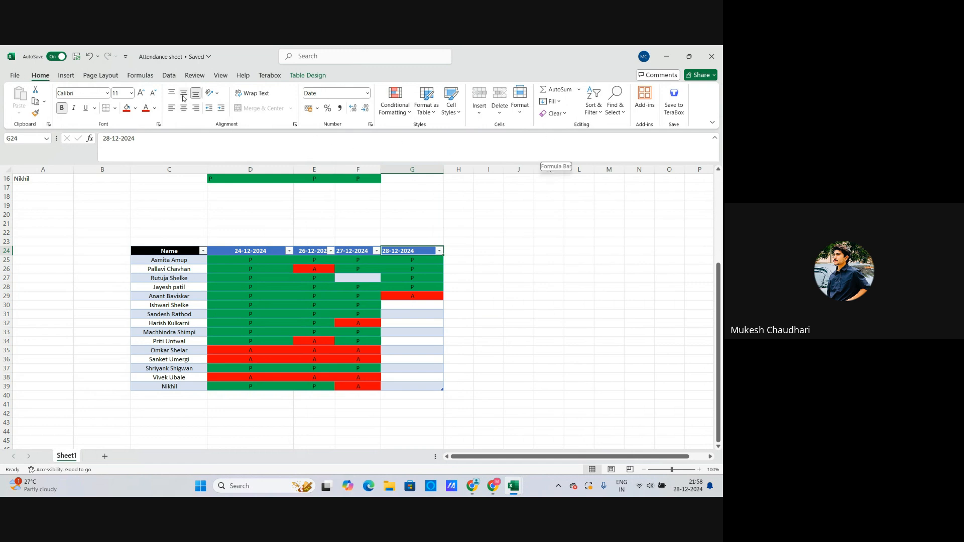
left_click(194, 76)
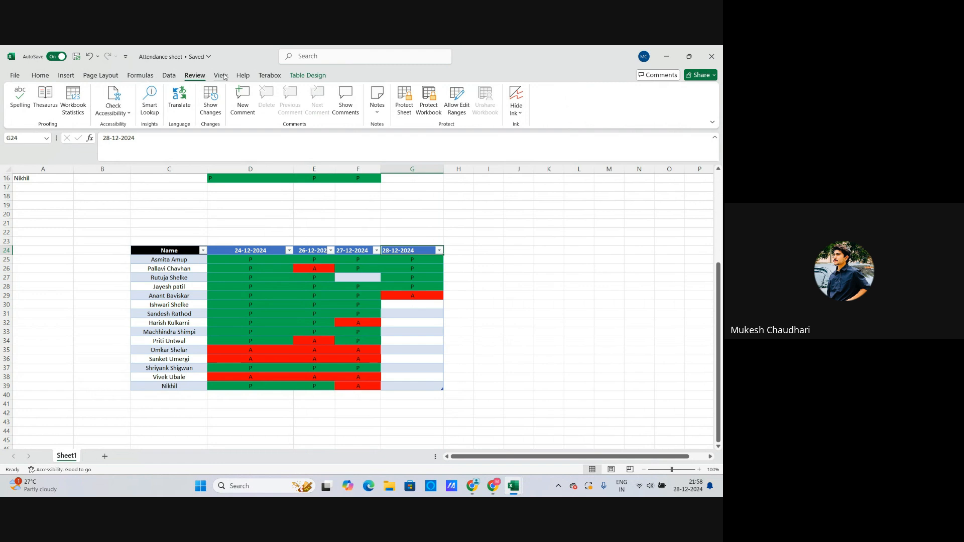
left_click(221, 76)
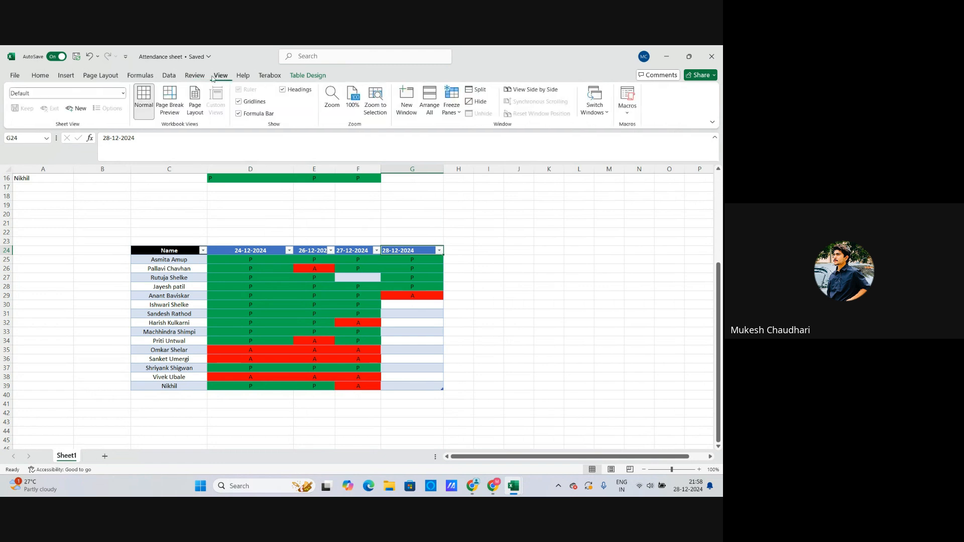
Add data validation to the 28-12-2024 header in G24, allowing only dates between 28/12/2024 and 28/1/2025
left_click(168, 77)
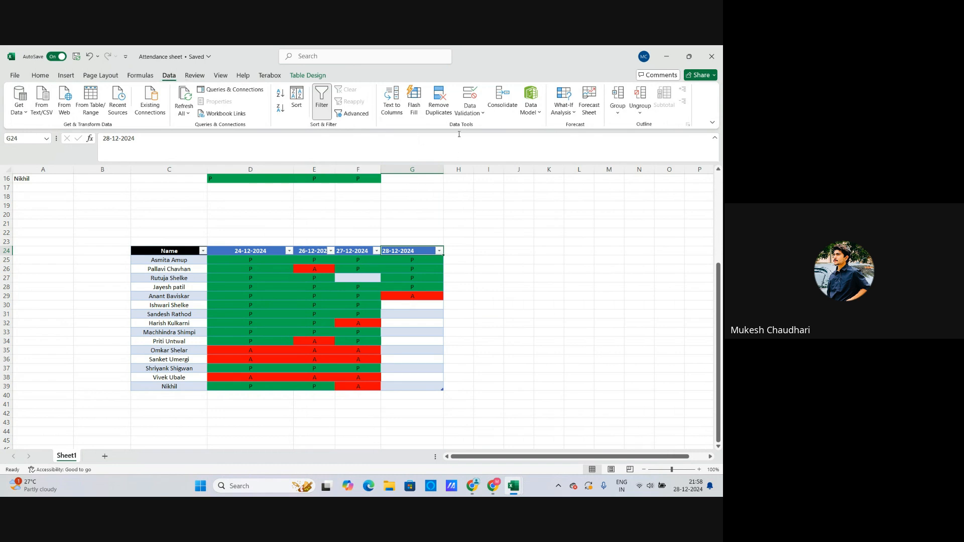
left_click(472, 113)
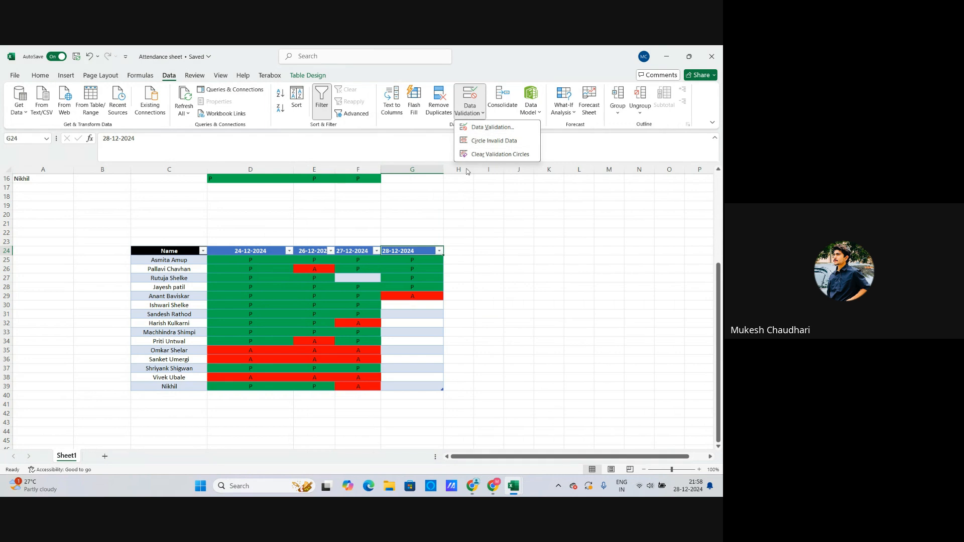
left_click(492, 127)
left_click(268, 228)
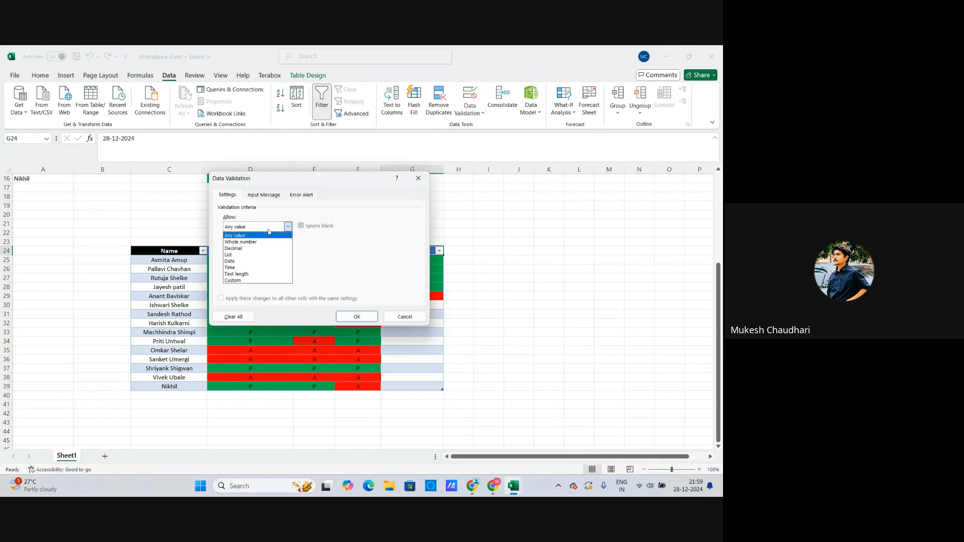
left_click(257, 261)
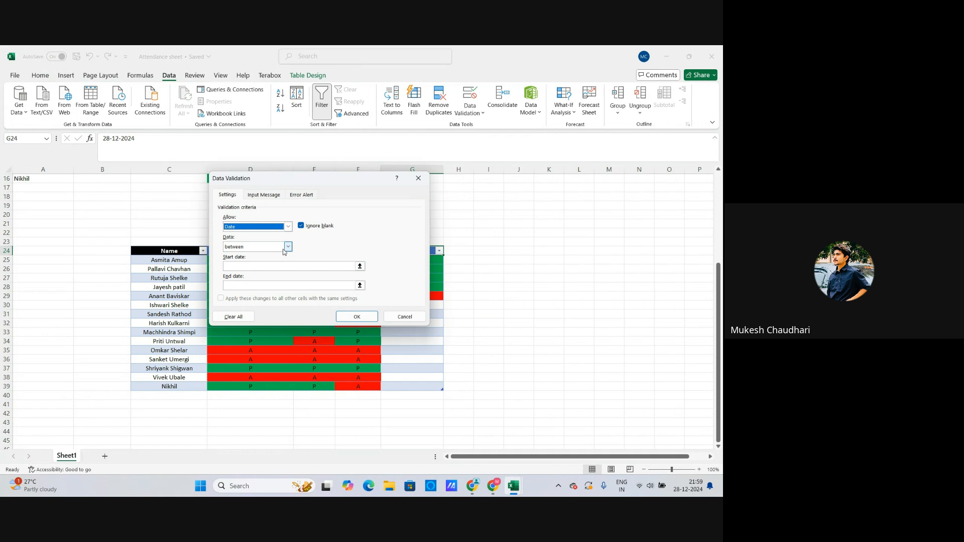
left_click(267, 266)
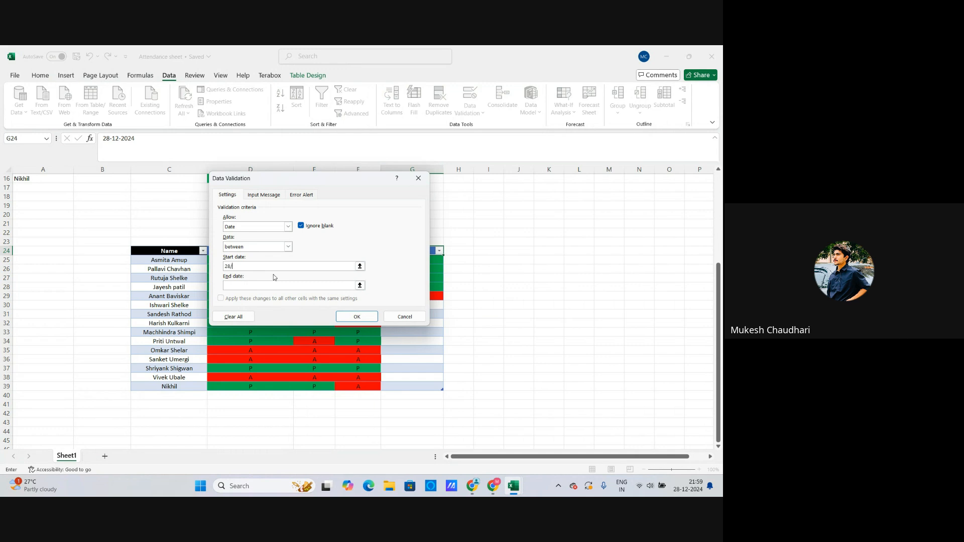
type("12/2024")
left_click(360, 285)
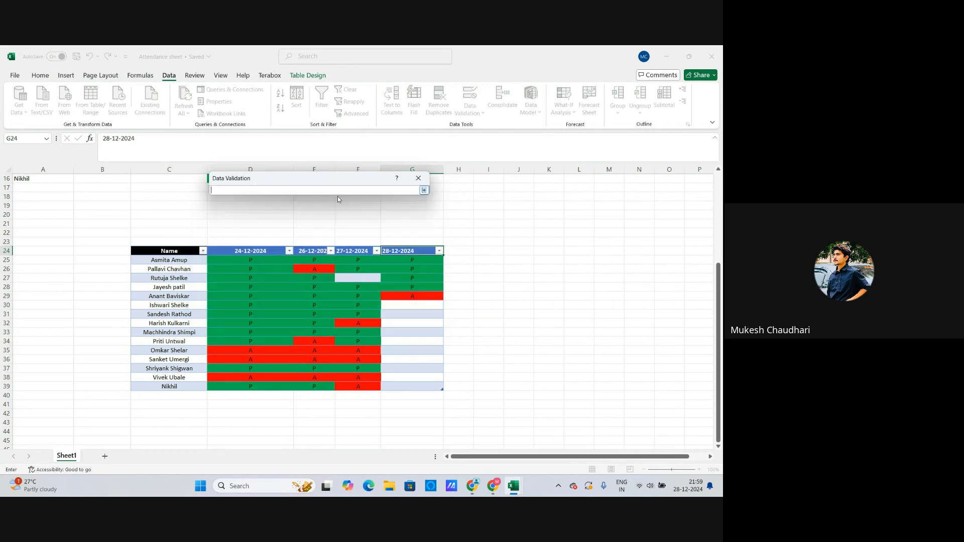
left_click(423, 190)
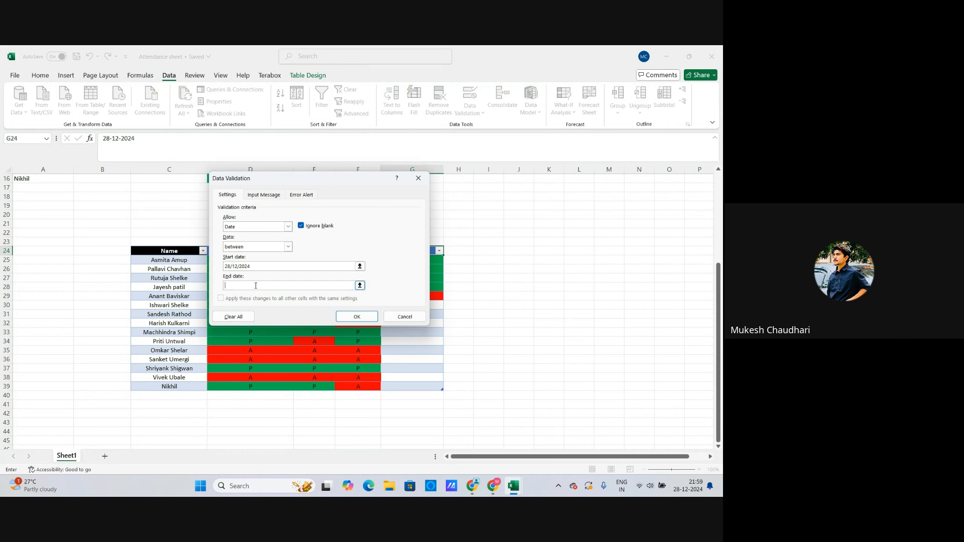
left_click(356, 316)
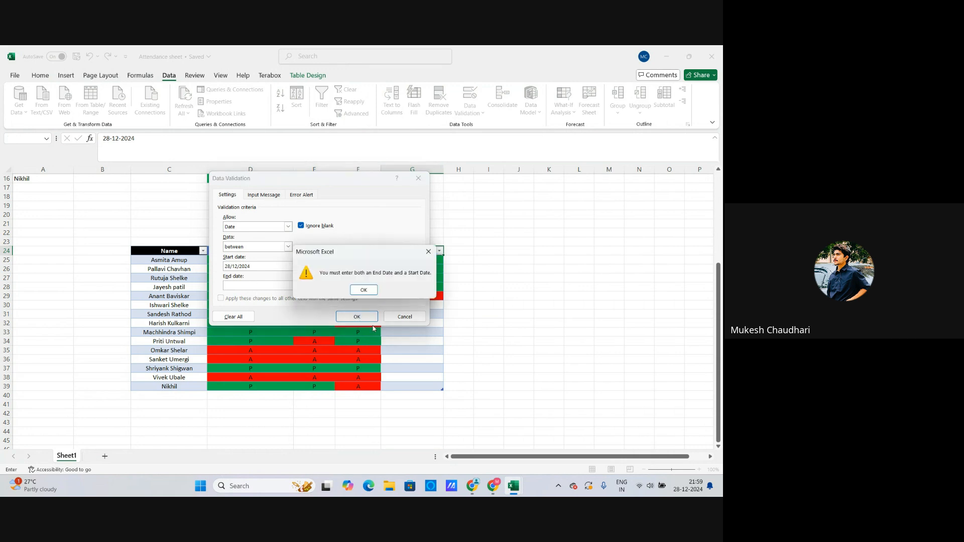
left_click(427, 252)
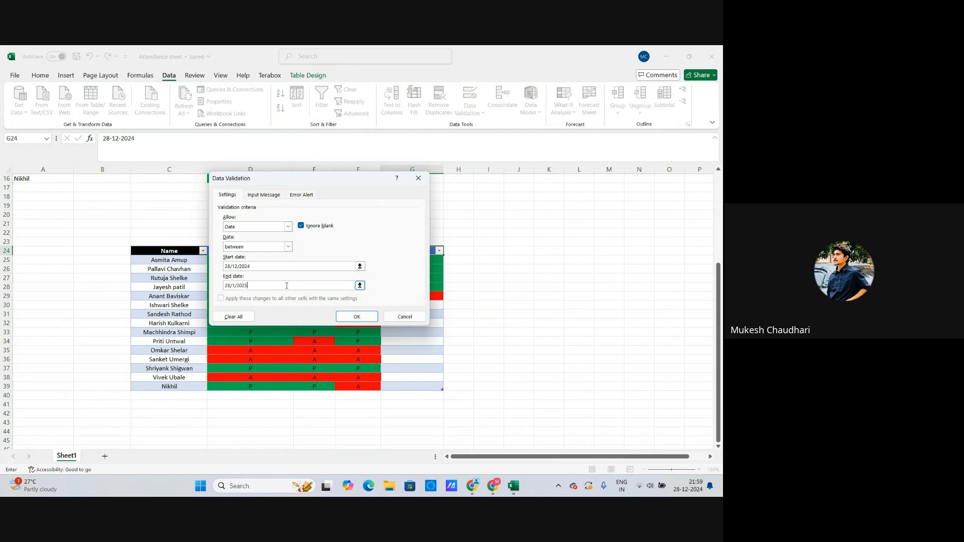
left_click(357, 316)
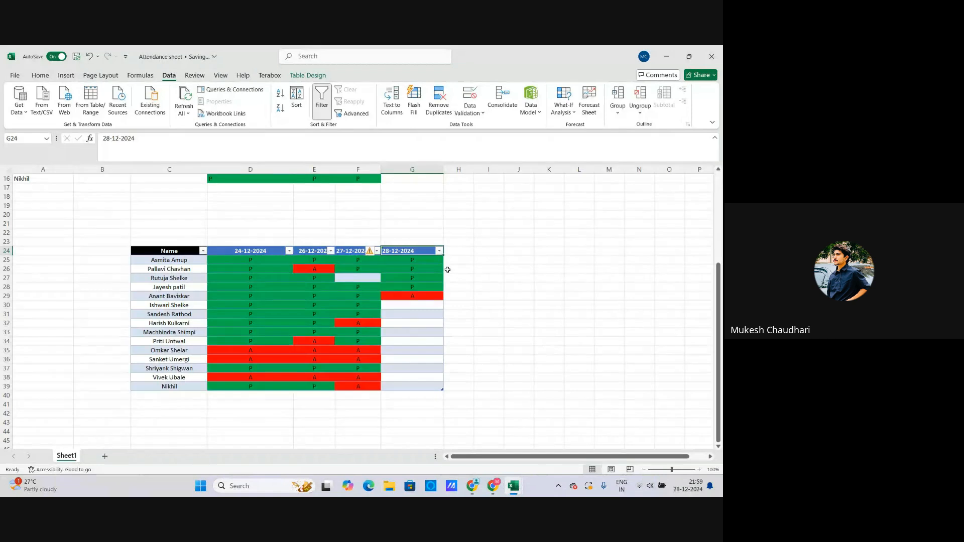
Examine the filter options of the 28-12-2024 column
left_click(440, 252)
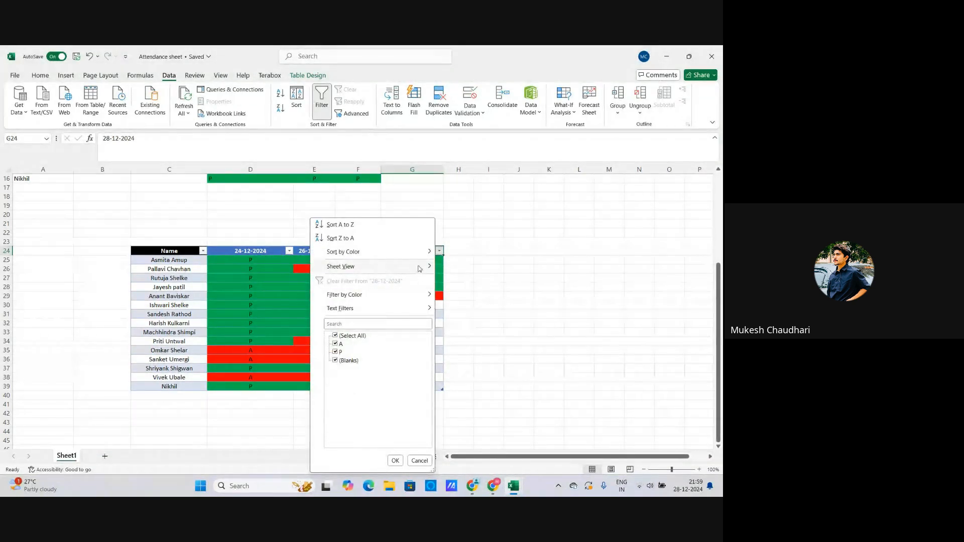
left_click(439, 252)
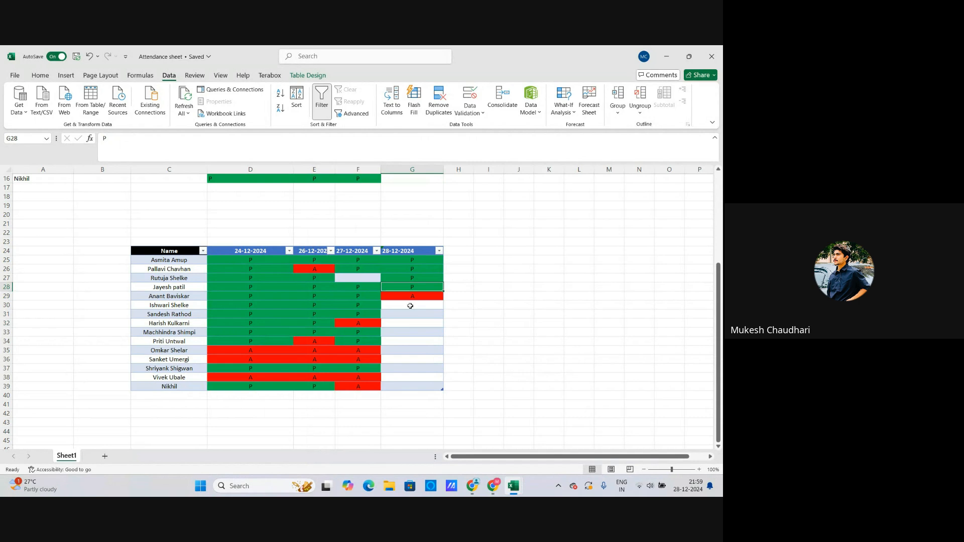
left_click(413, 332)
left_click(412, 289)
left_click(412, 307)
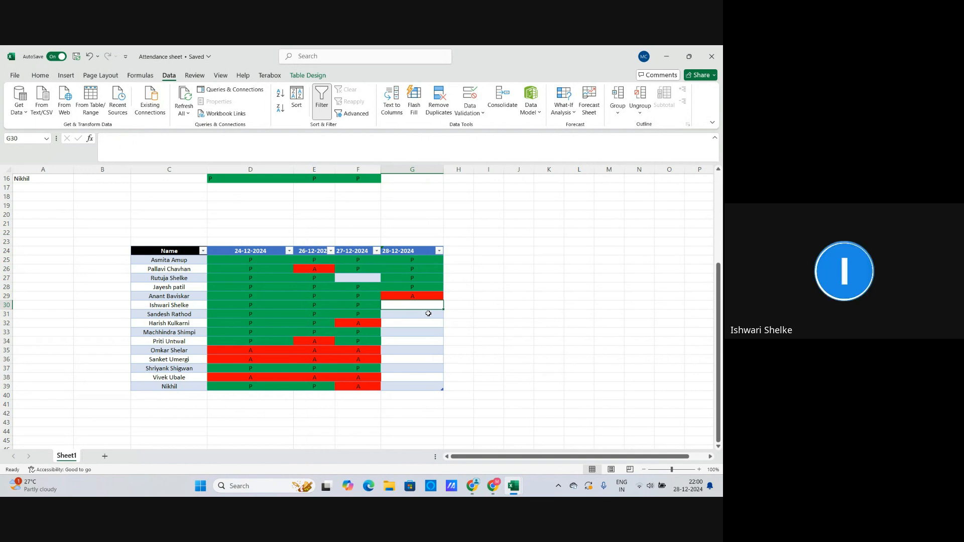
left_click(440, 251)
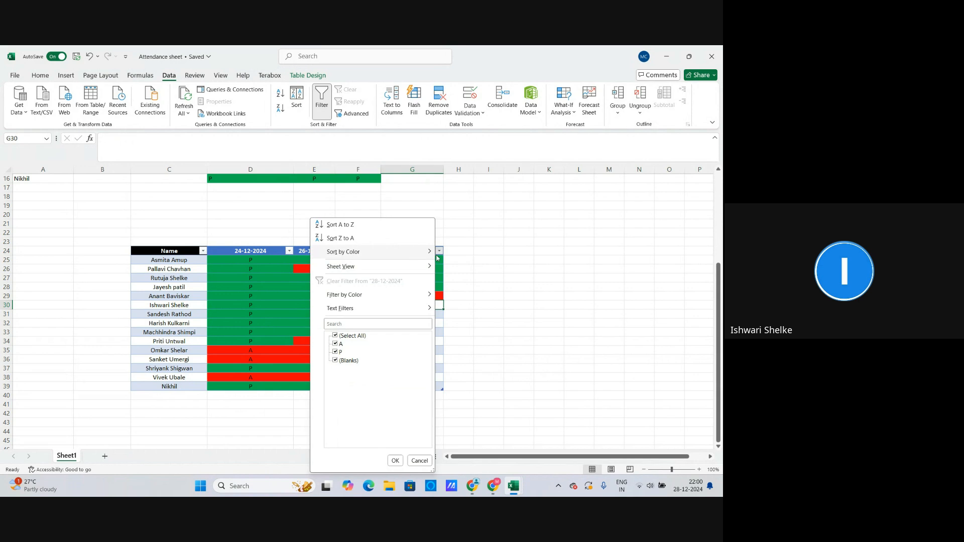
left_click(450, 292)
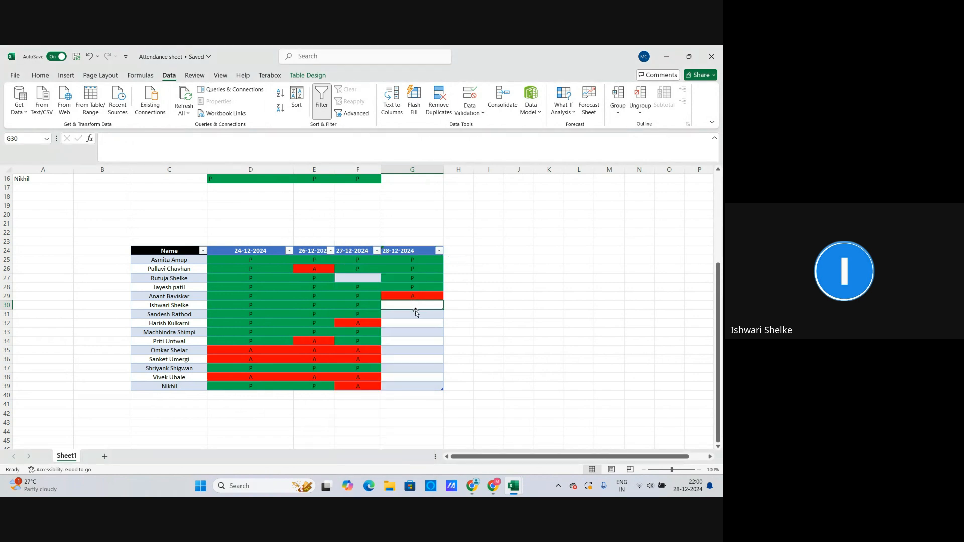
Enter P in G30 of the 28-12-2024 column
type("P")
left_click(40, 76)
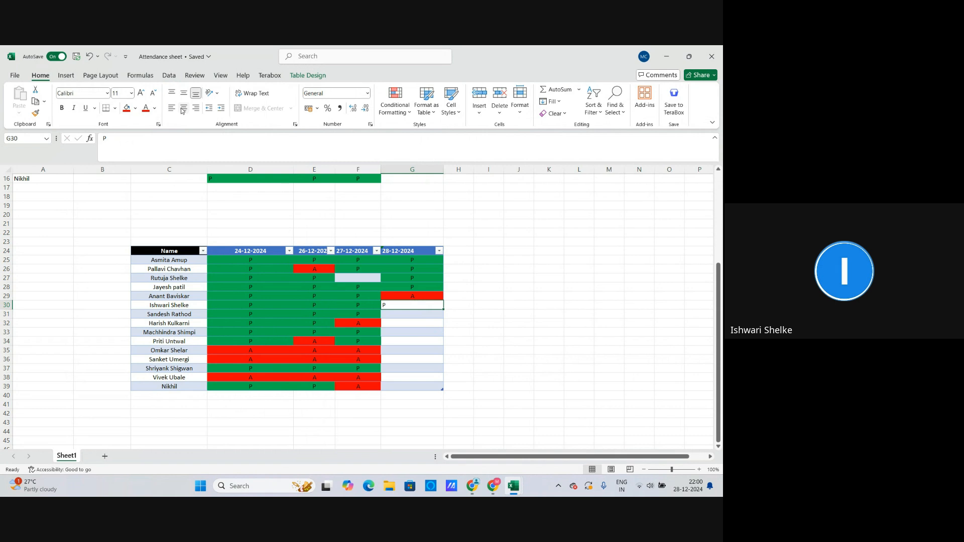
left_click(414, 331)
left_click(415, 315)
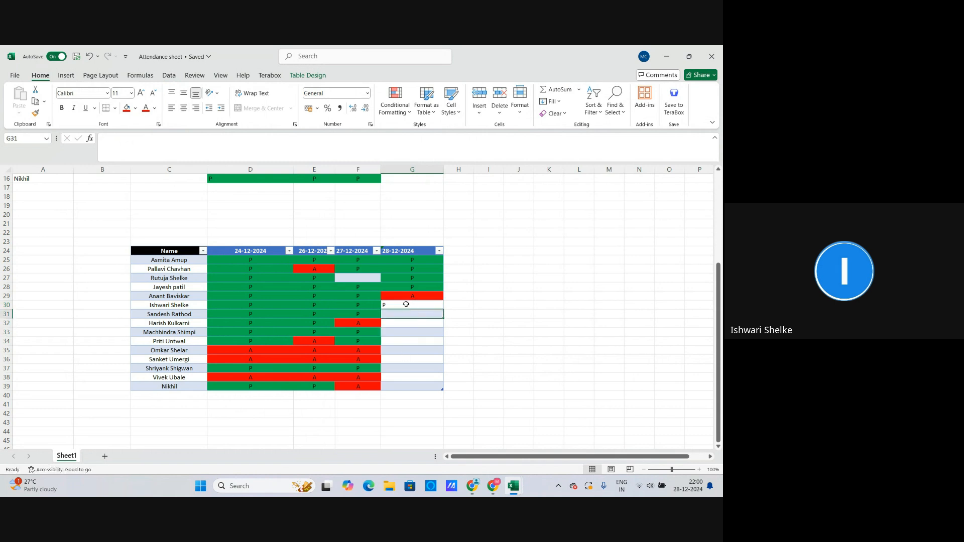
left_click(407, 305)
Fill the 28-12-2024 attendance cells G25:G39 with the standard green
left_click_drag(417, 259, 424, 386)
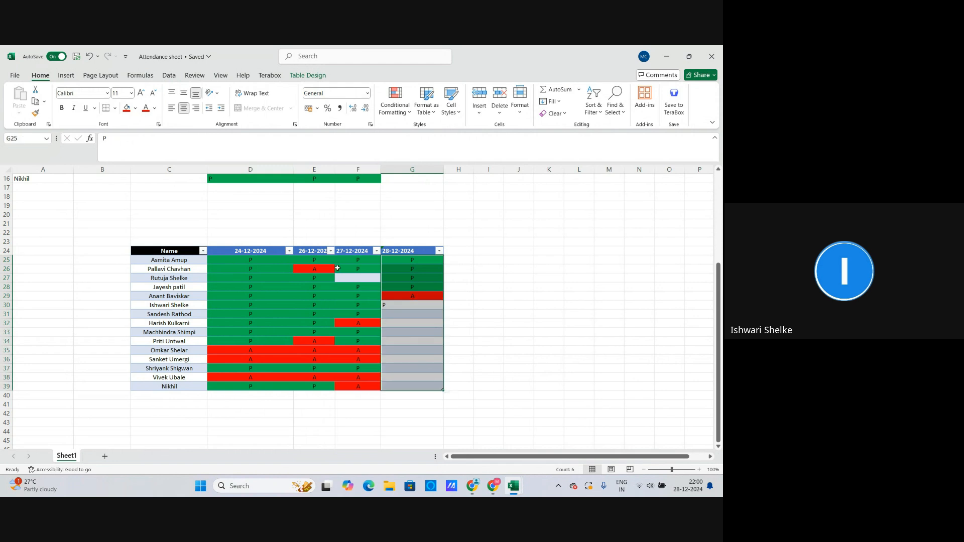
left_click(135, 108)
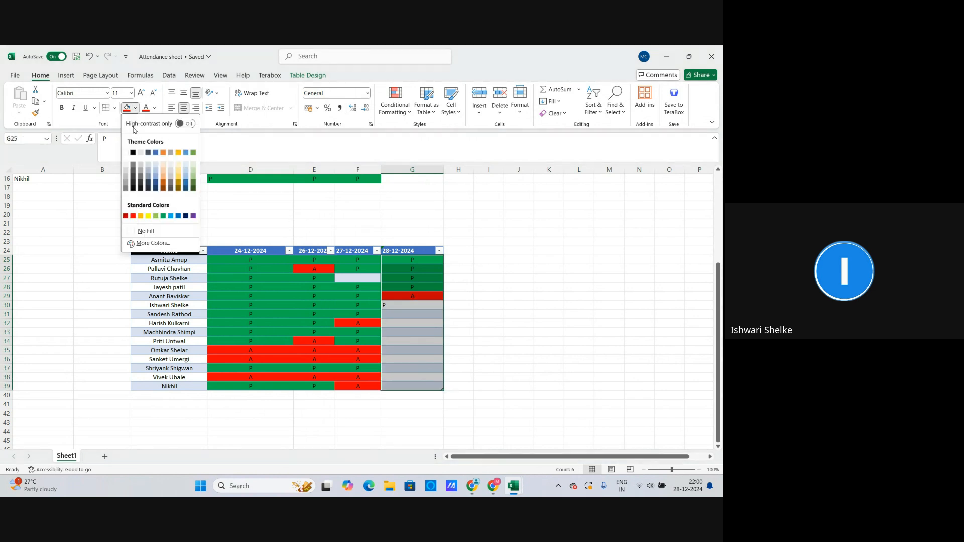
left_click(164, 216)
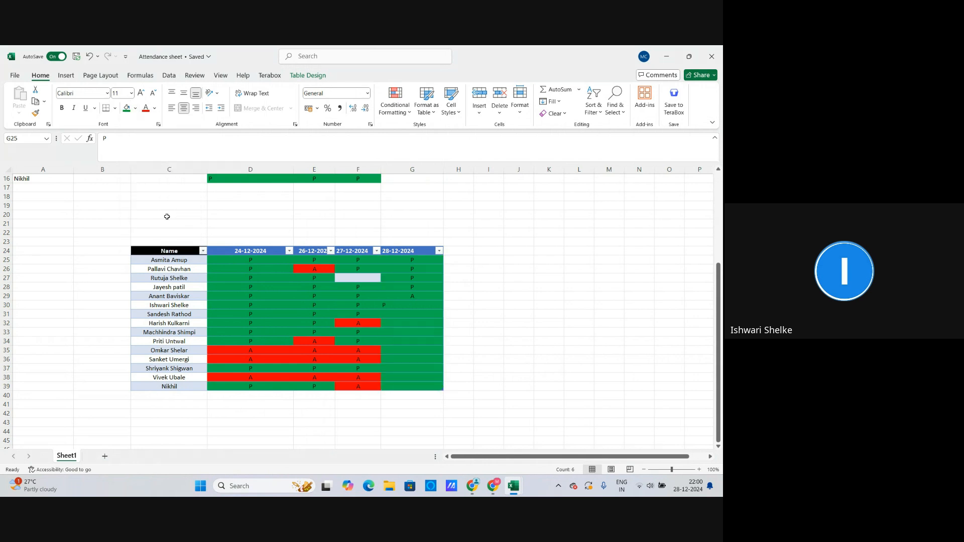
Fill the cell marked A in G29 with red
left_click(423, 305)
left_click(424, 296)
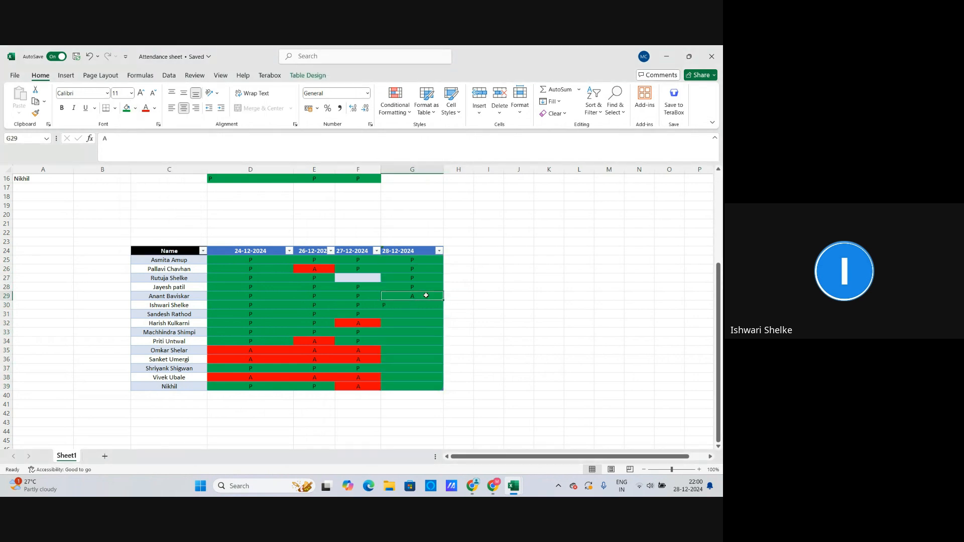
left_click(135, 108)
left_click(135, 216)
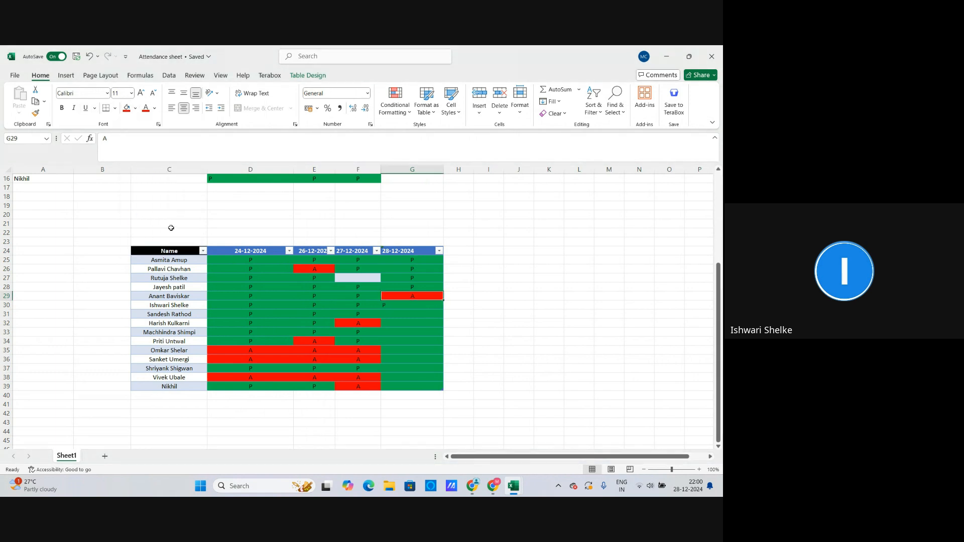
Enter P in G31, and centre the mark in G30 and the attendance cells G25:G39
left_click(386, 304)
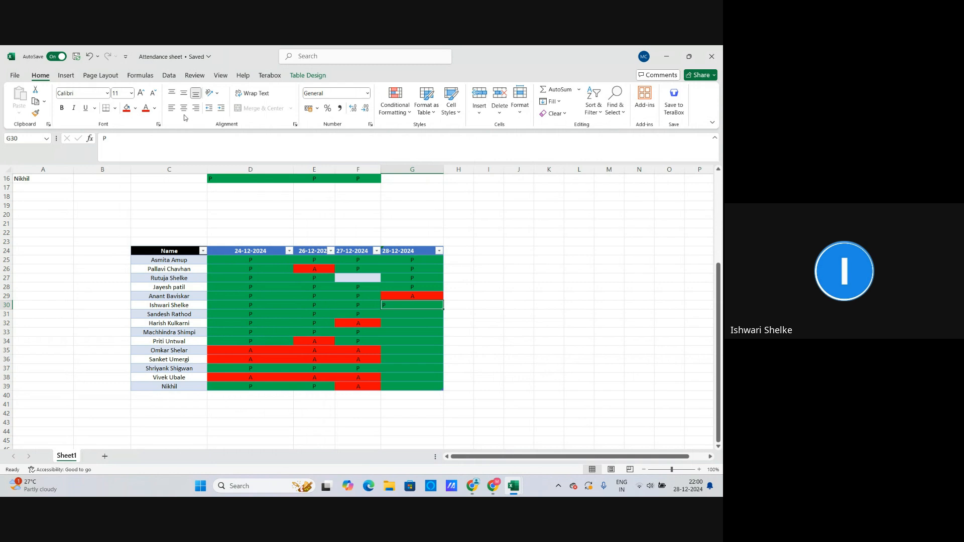
left_click(418, 315)
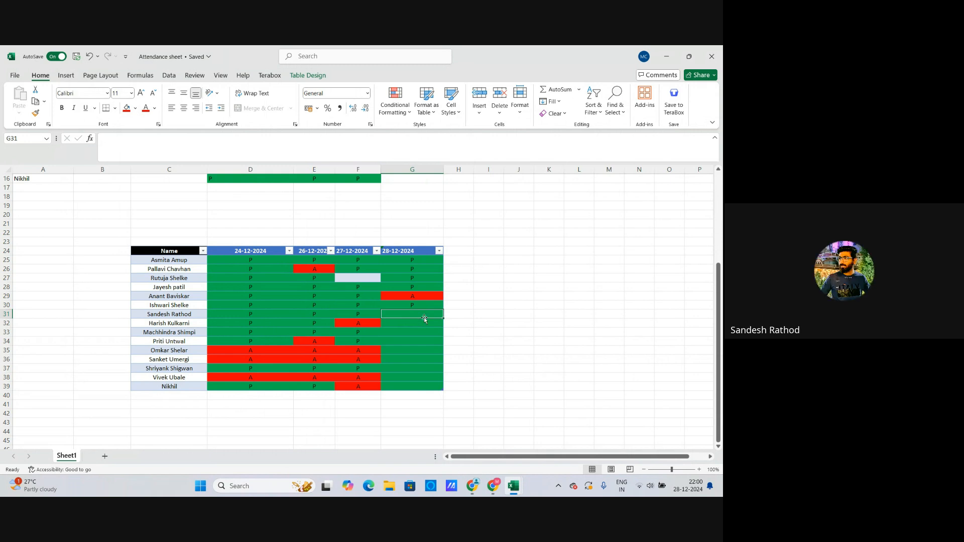
type("P")
left_click_drag(424, 264, 419, 387)
left_click(186, 111)
left_click(185, 111)
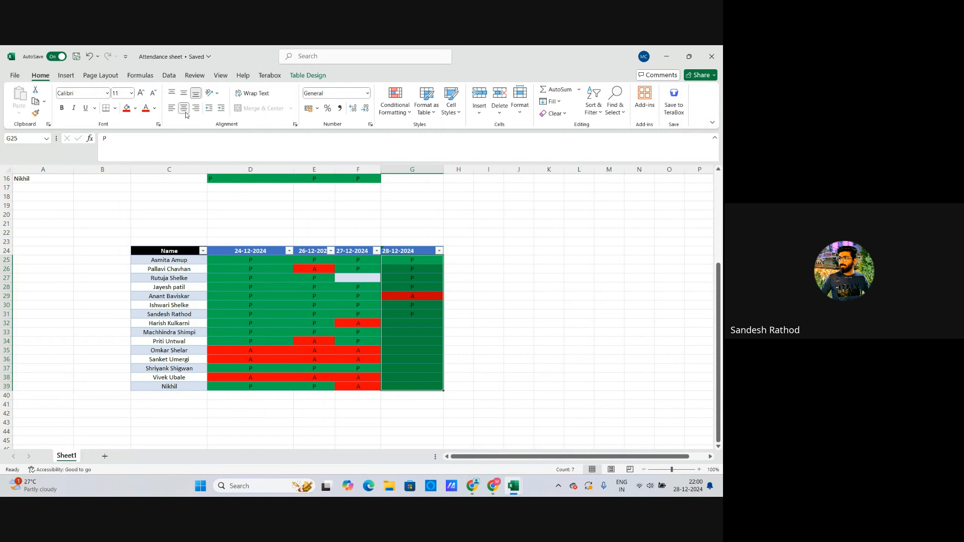
left_click(442, 361)
left_click(414, 251)
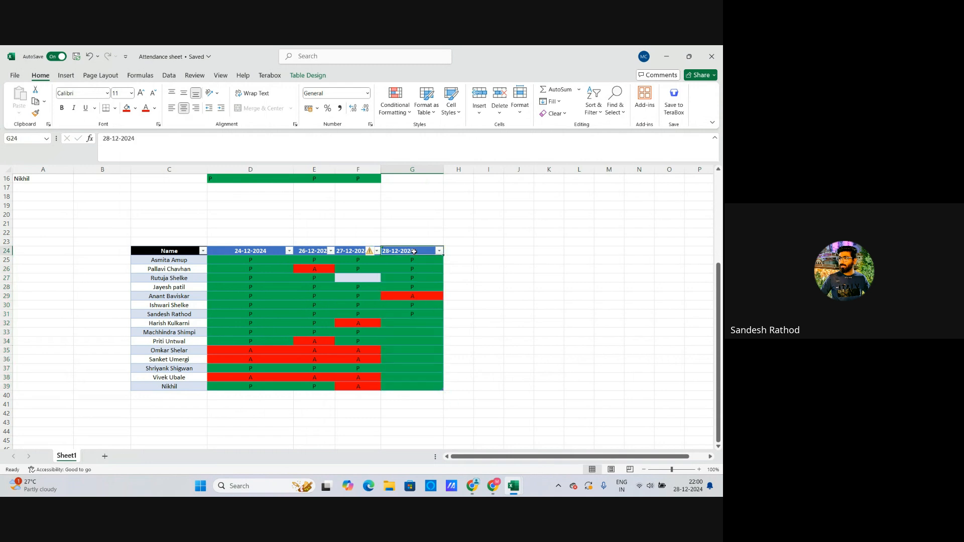
left_click(423, 314)
left_click(425, 332)
left_click(420, 324)
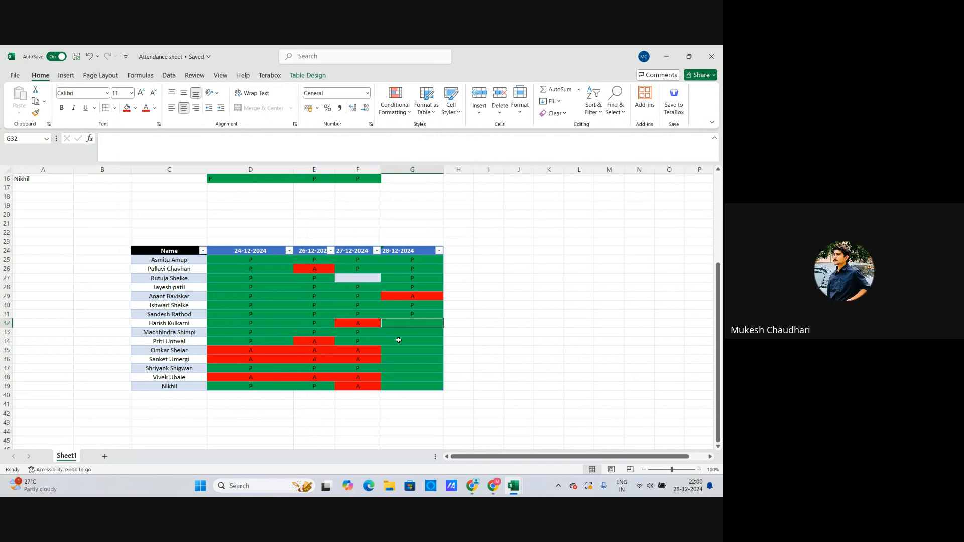
Copy the P mark and green fill from G31 down to G32
left_click(422, 316)
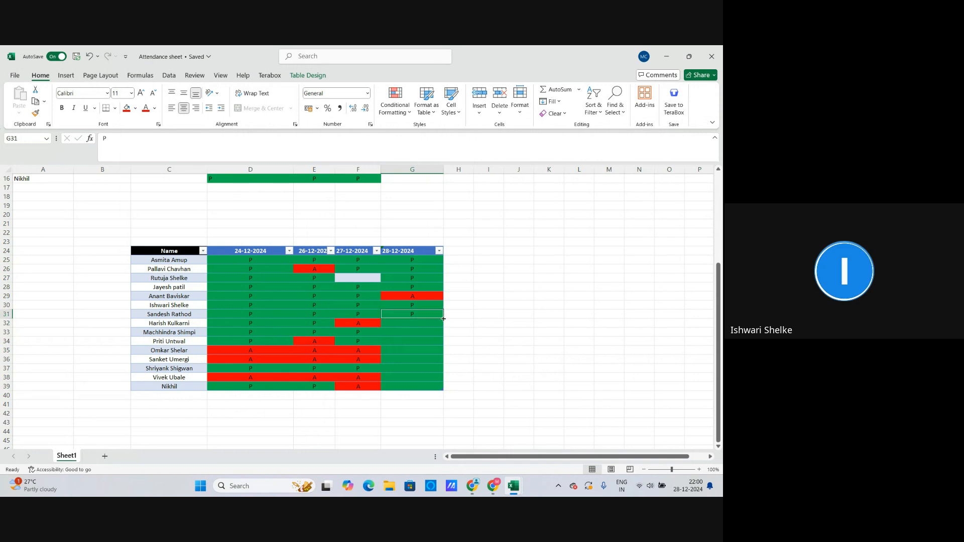
left_click_drag(443, 318, 445, 328)
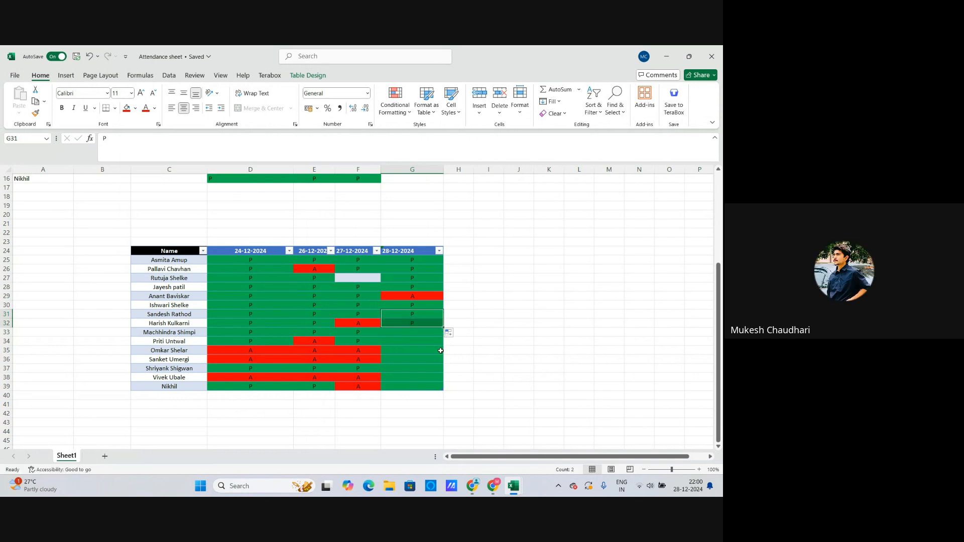
left_click(416, 339)
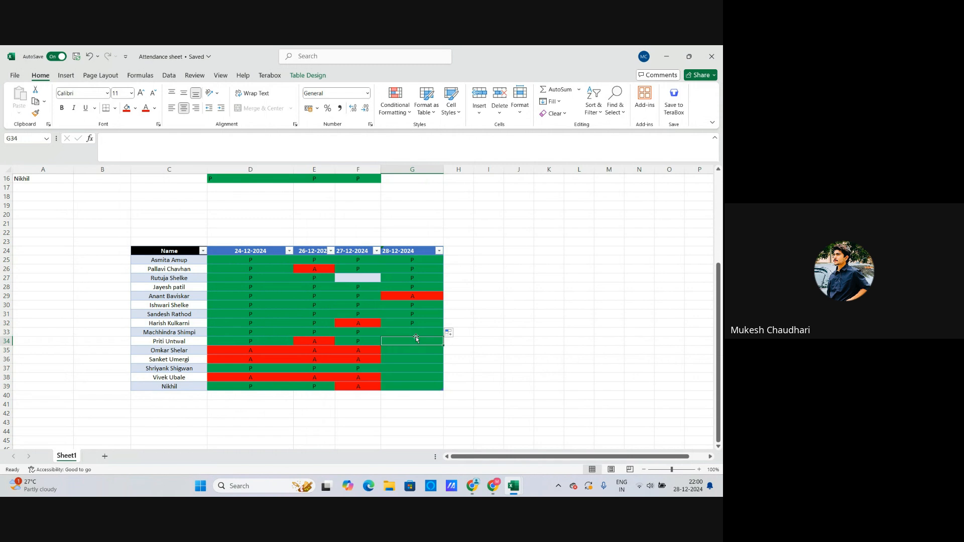
left_click(425, 334)
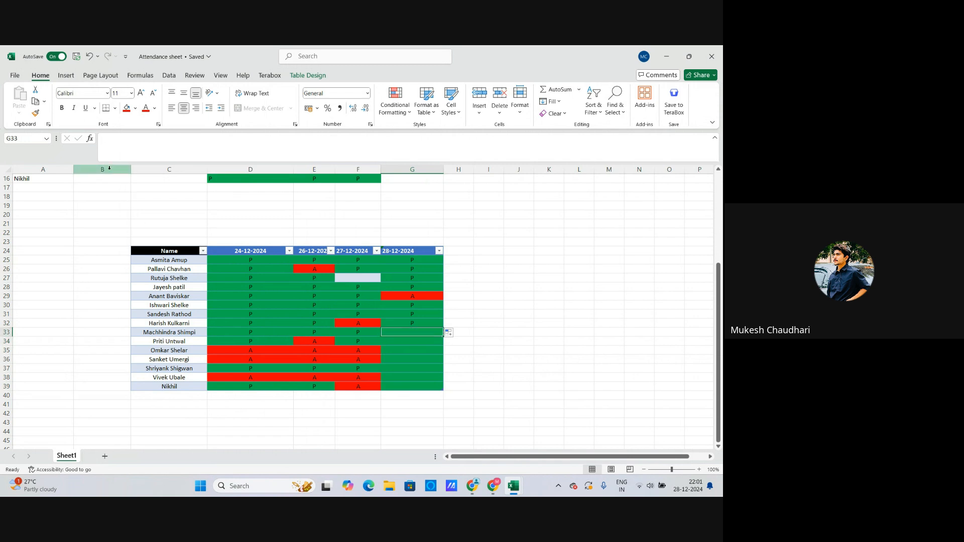
left_click(128, 106)
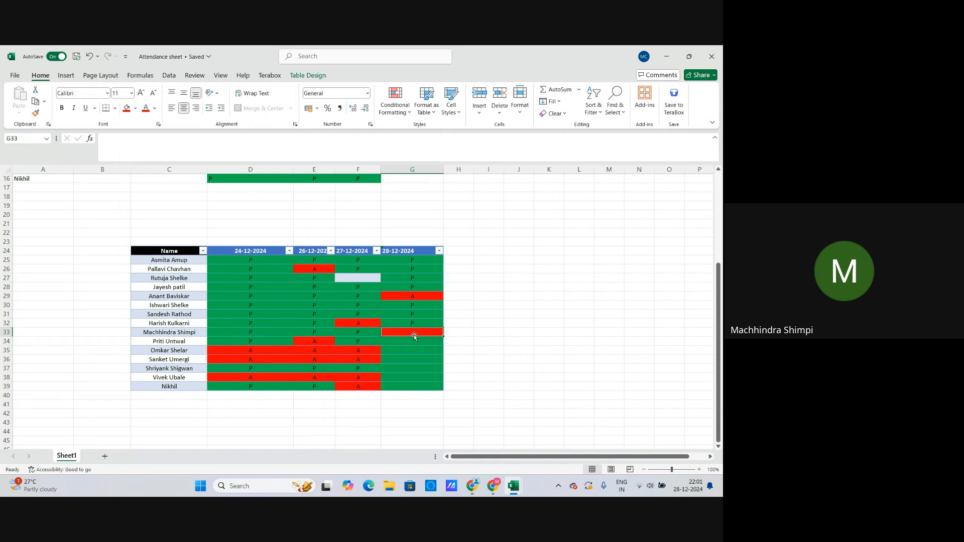
Copy the P mark and green fill from G32 down to G33
left_click(412, 323)
left_click_drag(443, 327, 445, 336)
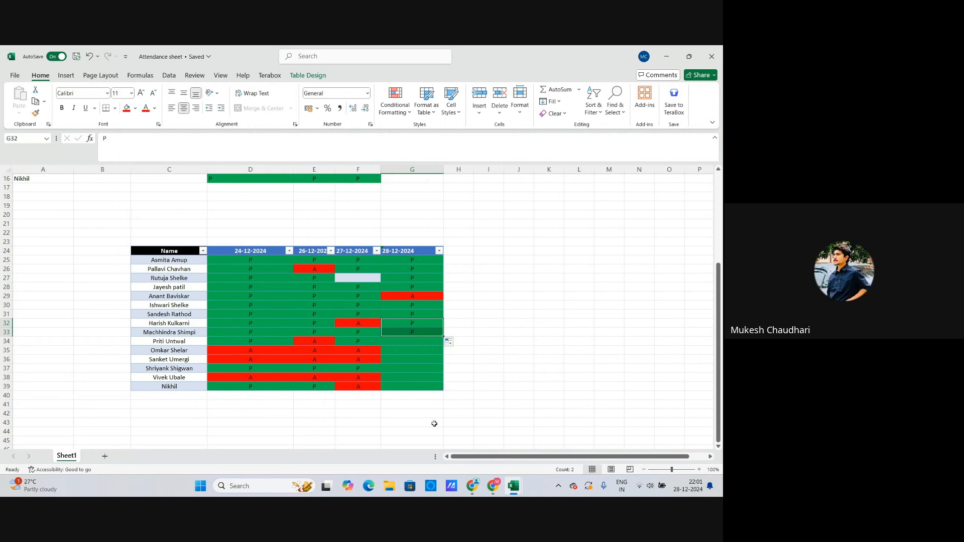
Check the participants in the Google Meet call, and mark G34 in the Attendance sheet workbook as A with a red fill
mouse_move(481, 496)
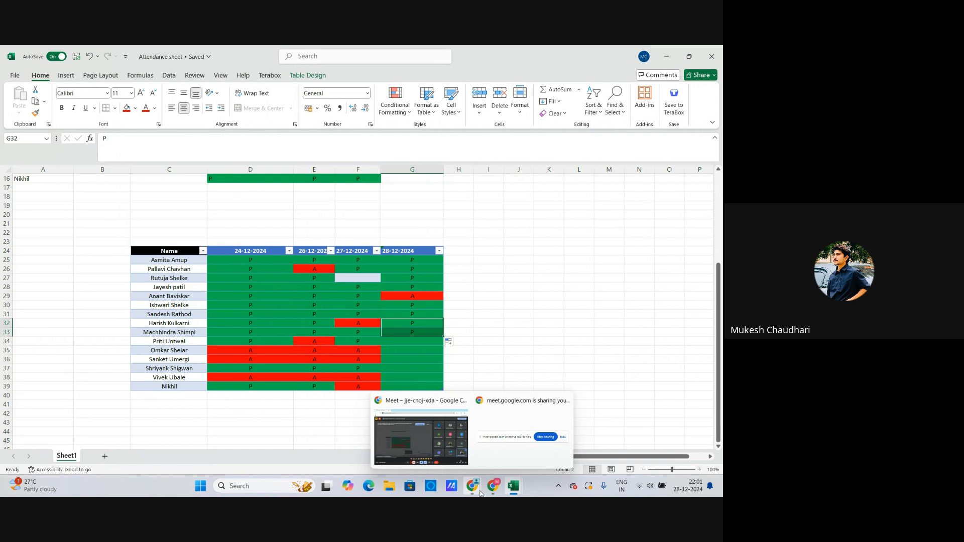
left_click(423, 342)
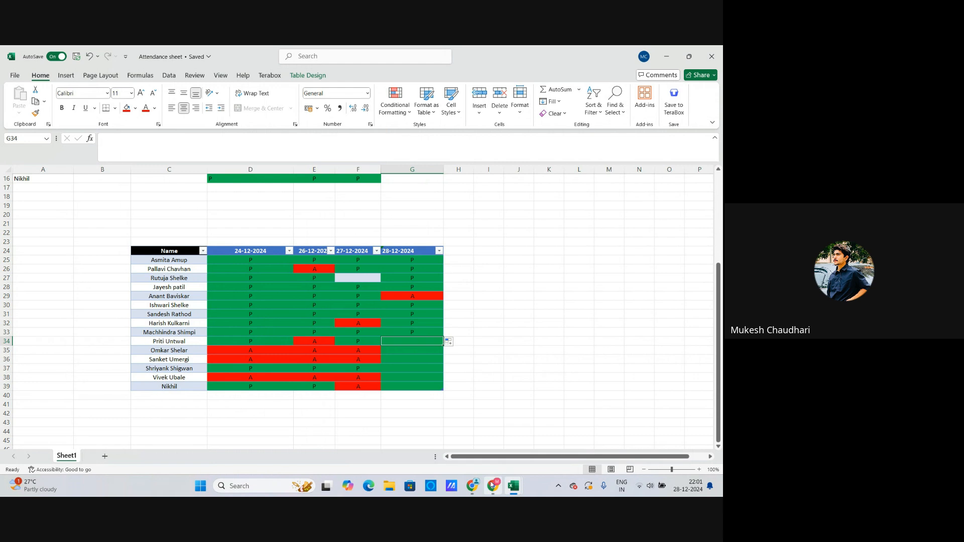
mouse_move(473, 486)
left_click(467, 412)
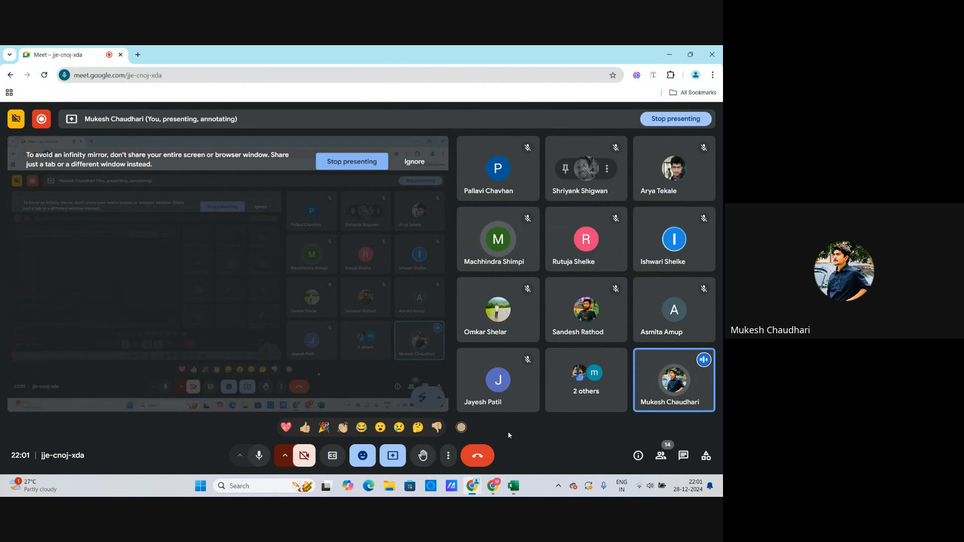
left_click(504, 455)
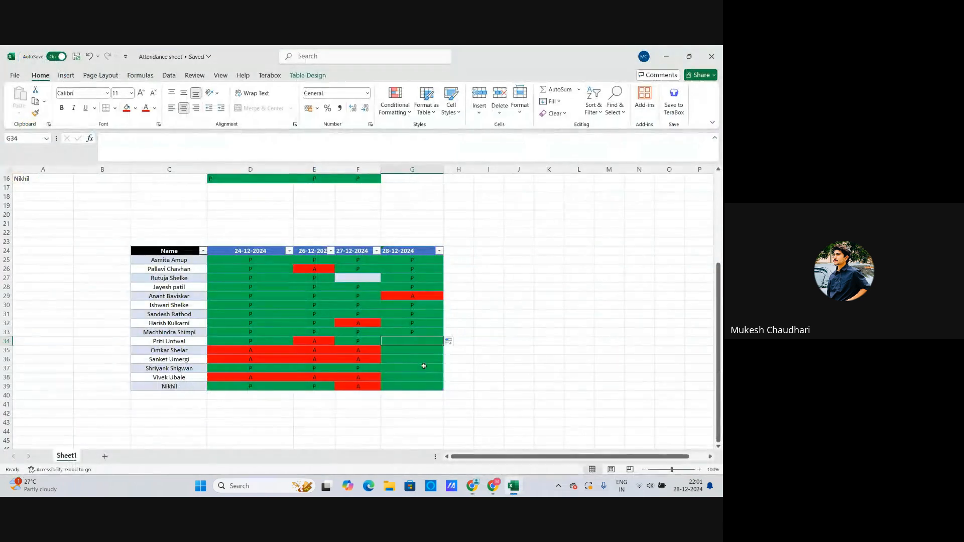
type("A")
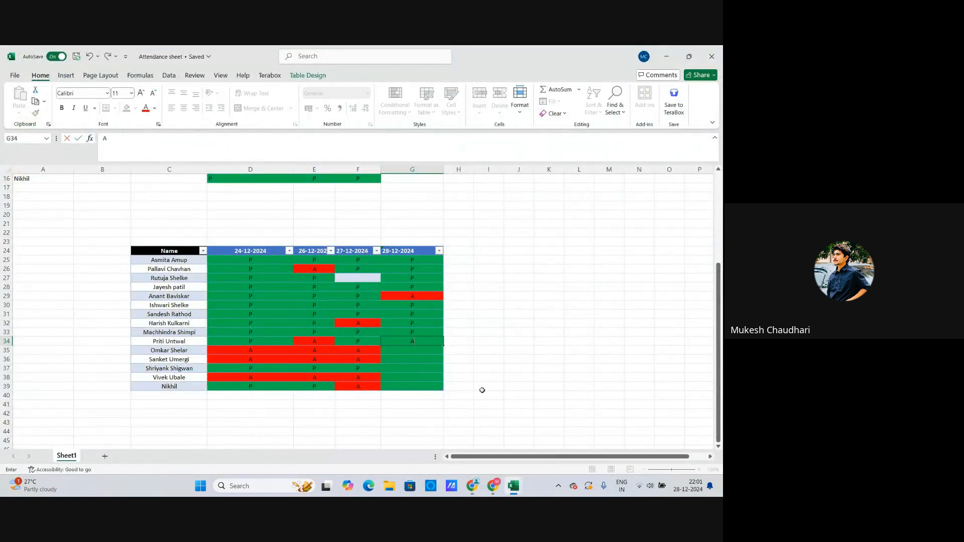
left_click(482, 390)
left_click(435, 344)
left_click(127, 108)
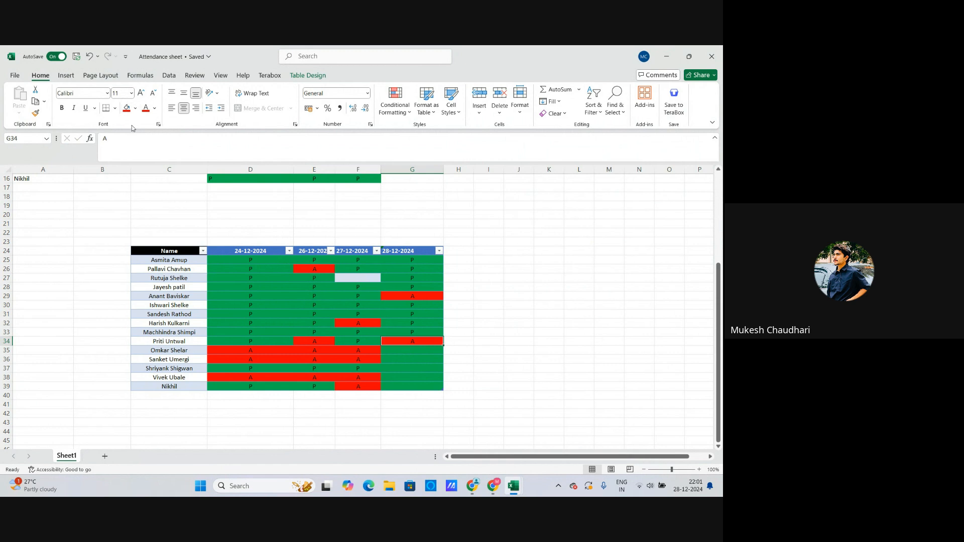
Enter P in G35 of the 28-12-2024 column
left_click(401, 350)
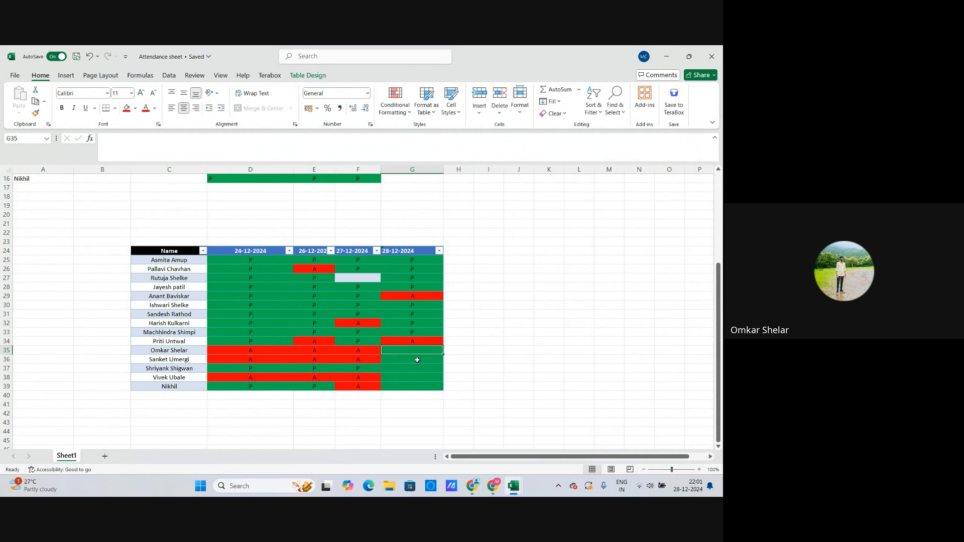
type("P")
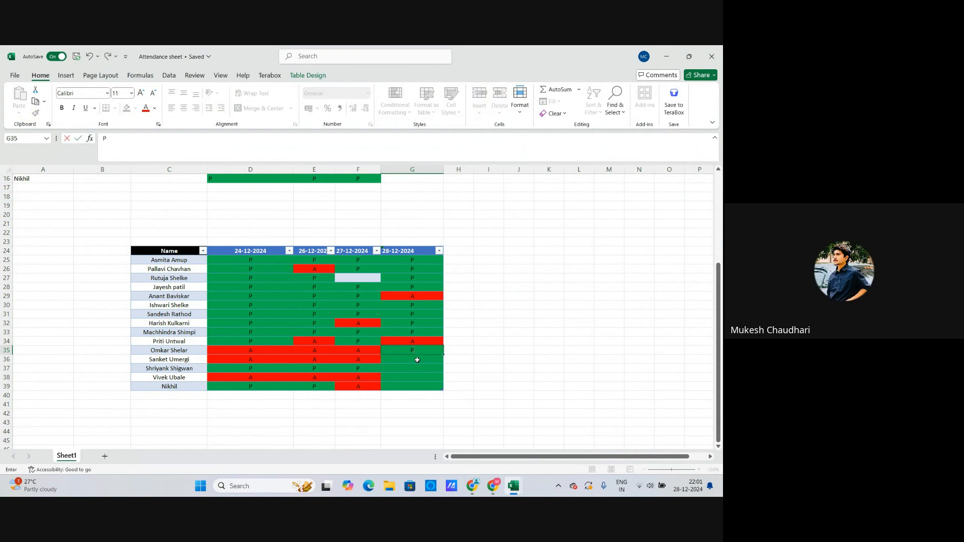
key("Return")
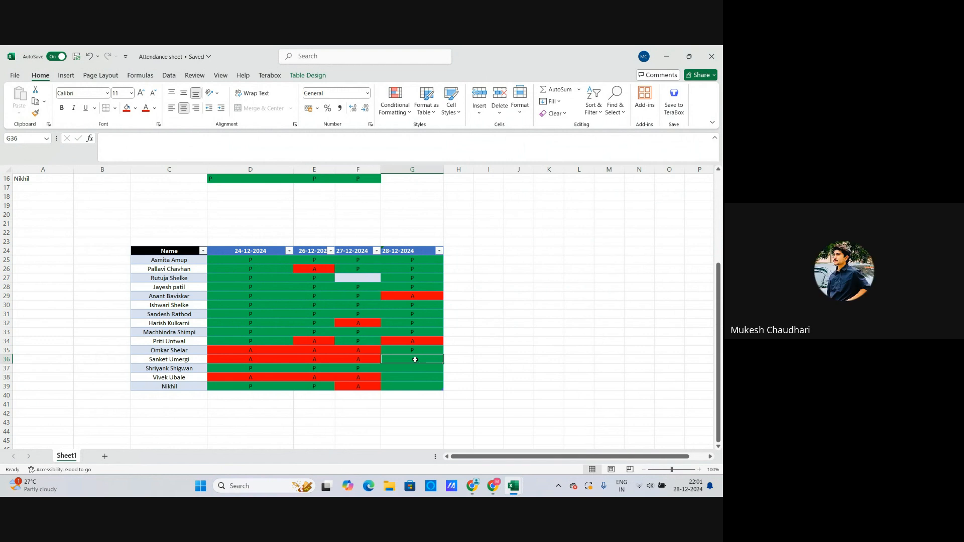
Check the participants in the Google Meet call again, and mark G36 in the Attendance sheet workbook as A with a red fill
type("P")
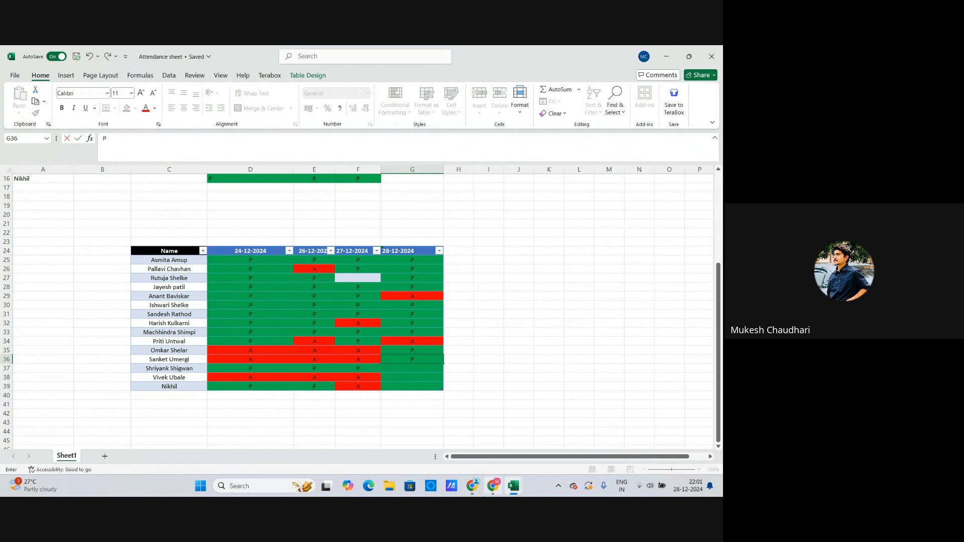
mouse_move(472, 486)
left_click(448, 454)
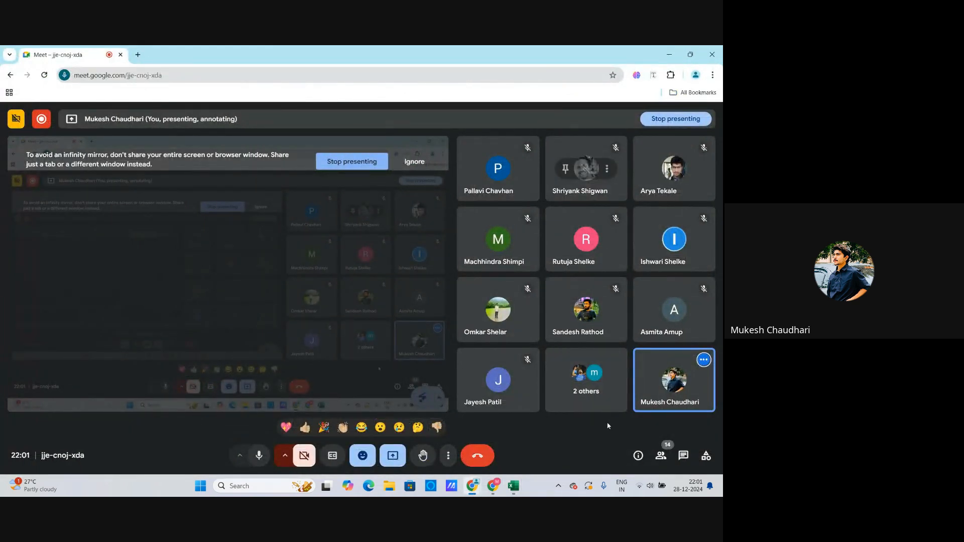
mouse_move(509, 486)
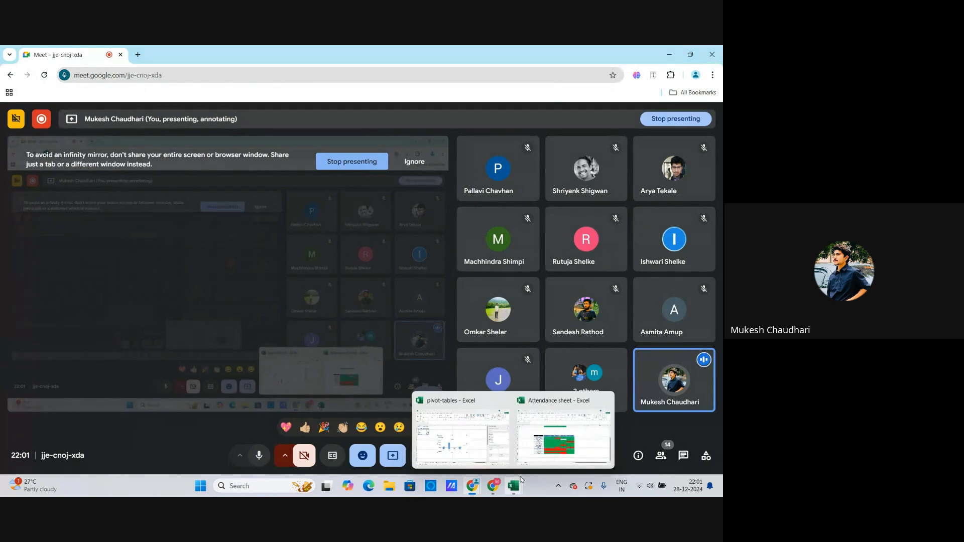
left_click(525, 459)
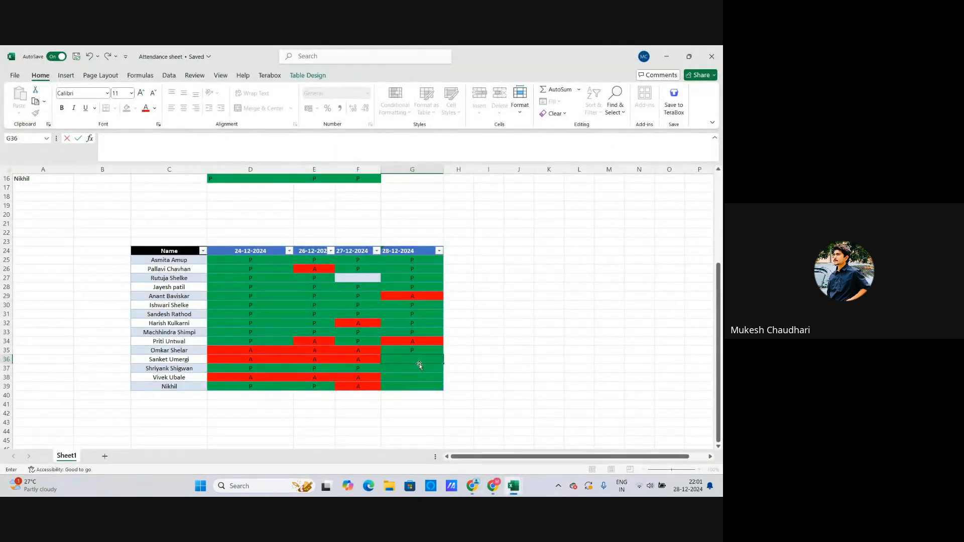
type("A")
left_click(504, 386)
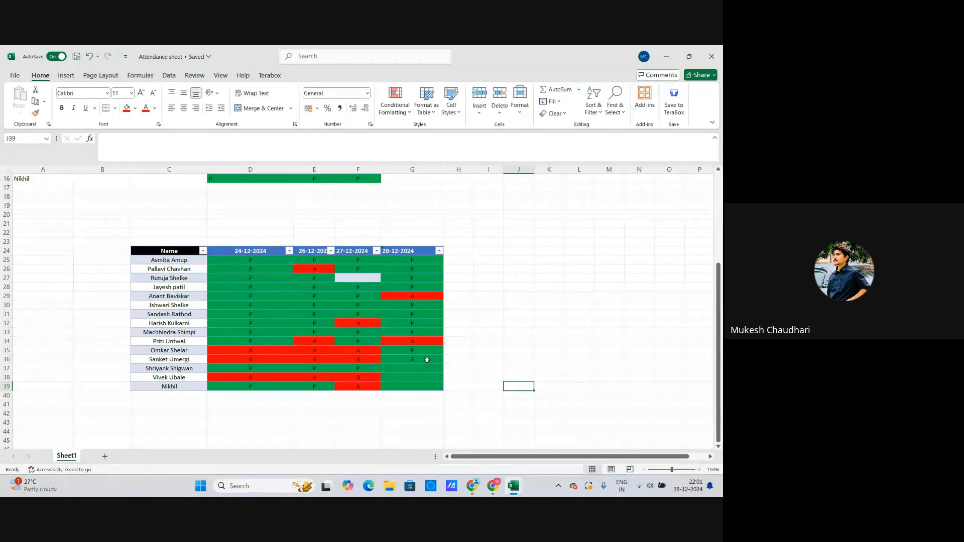
left_click(426, 360)
left_click(126, 108)
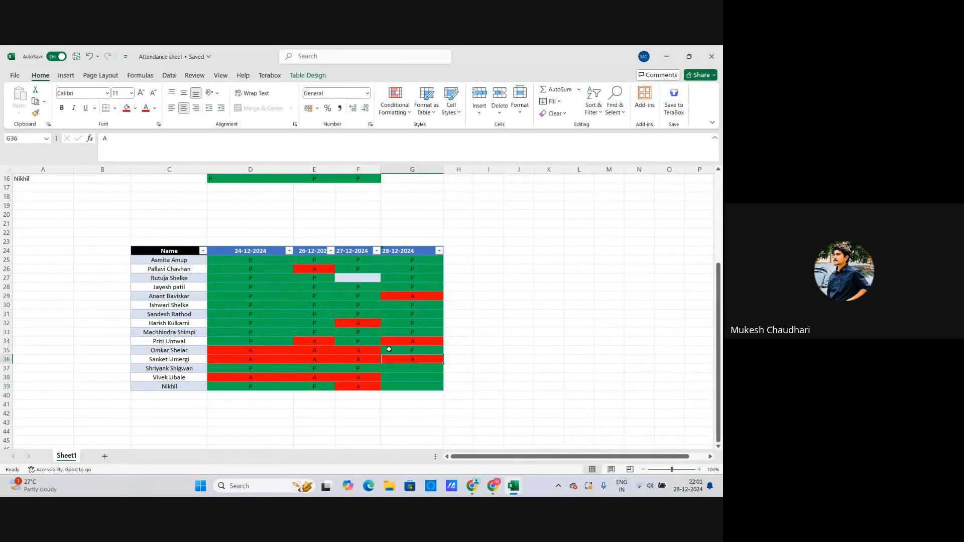
Enter P in G37 and G38 of the 28-12-2024 column
left_click(407, 370)
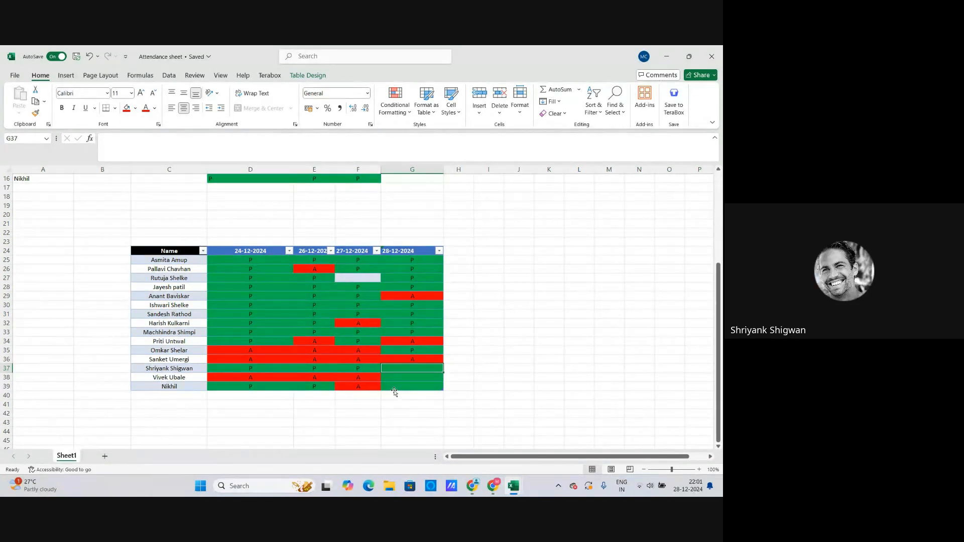
type("P")
left_click(409, 375)
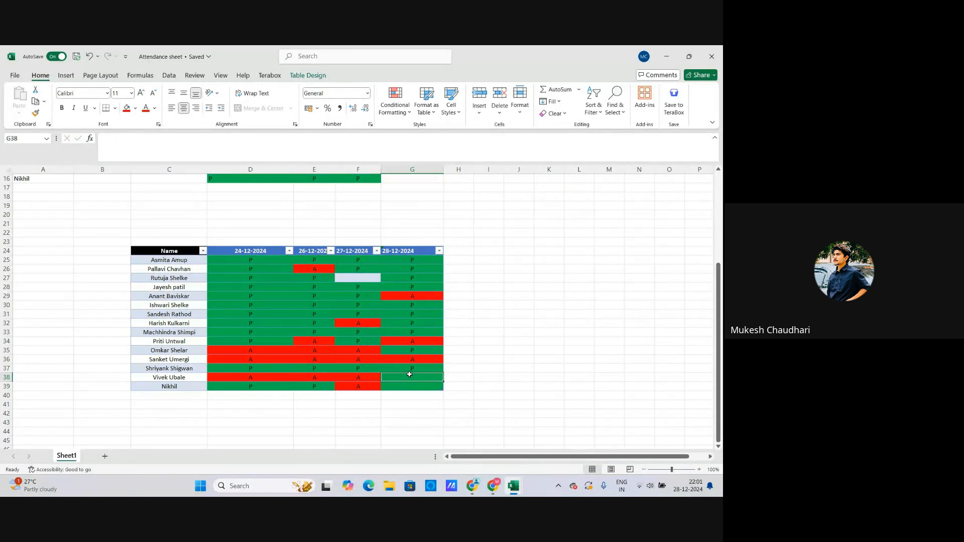
left_click(413, 370)
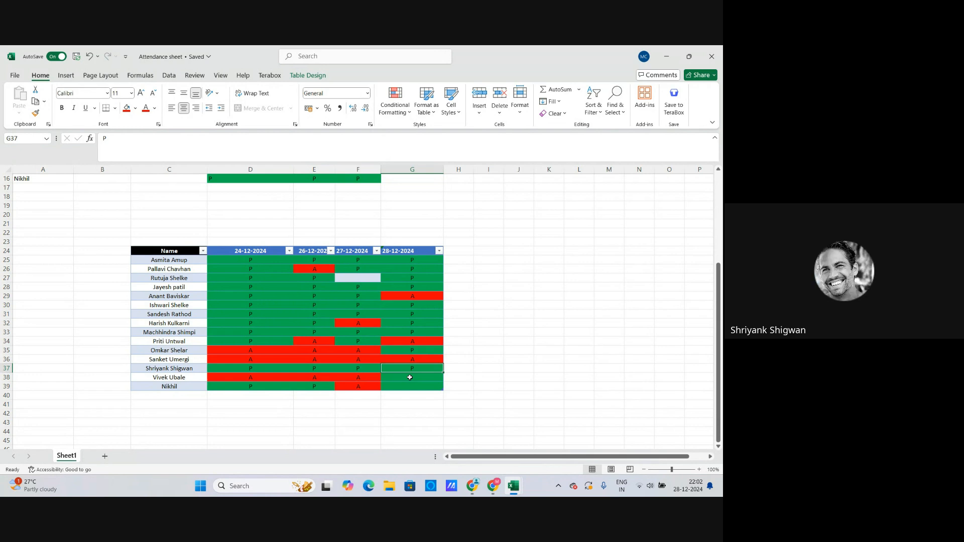
left_click(410, 378)
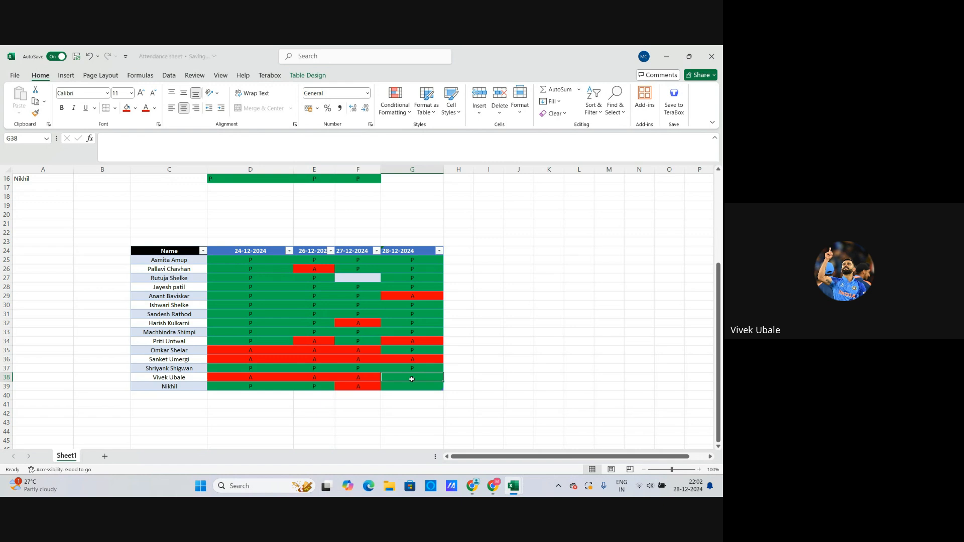
type("P")
Enter A in G39 of the 28-12-2024 column and fill the cell with red
left_click(409, 386)
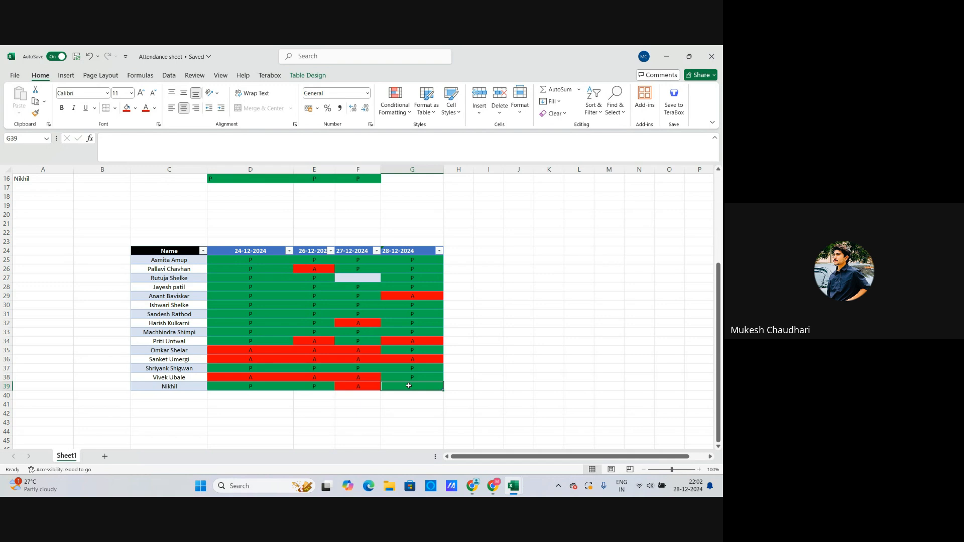
type("A")
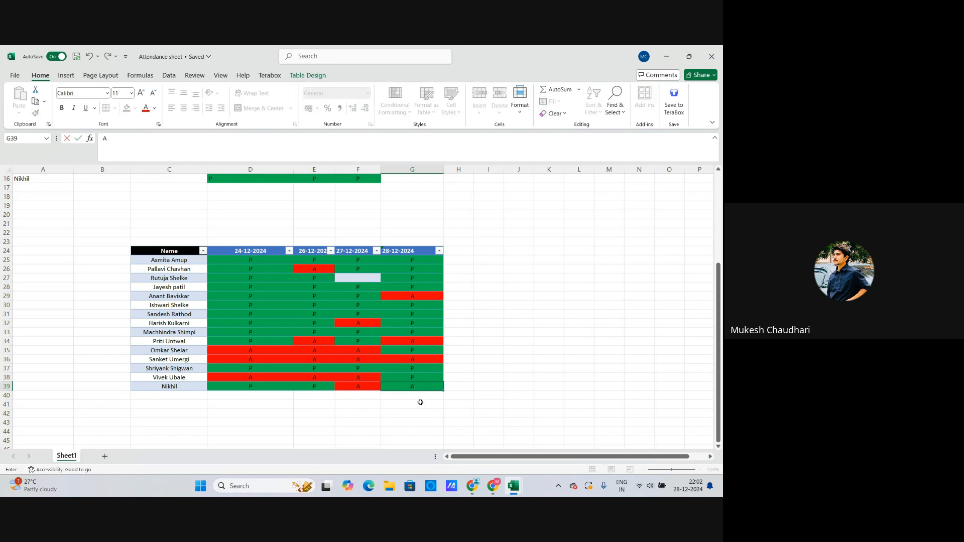
left_click(433, 403)
left_click(431, 388)
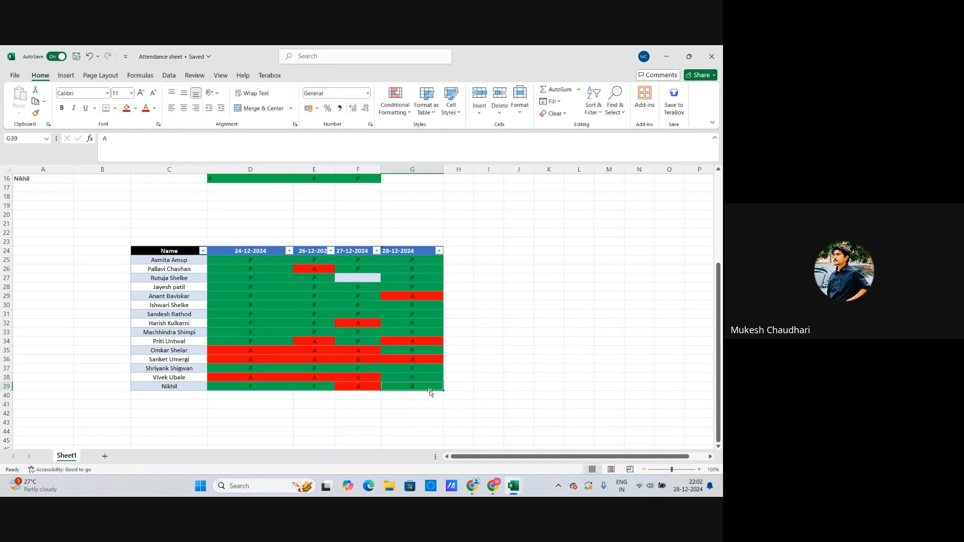
left_click(127, 108)
Add a table row by entering the additional attendee's first name in C40, checking the participants in Google Meet
left_click(162, 395)
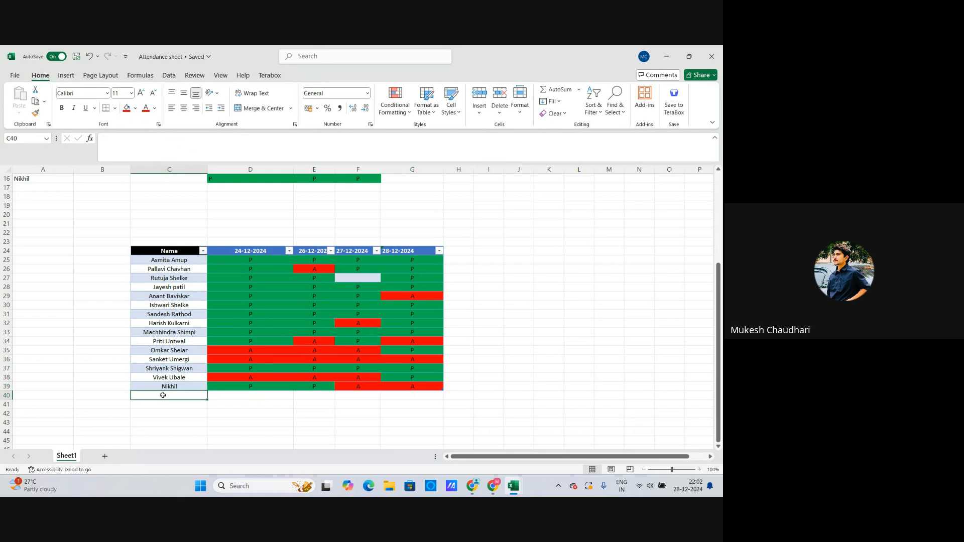
type("Ar")
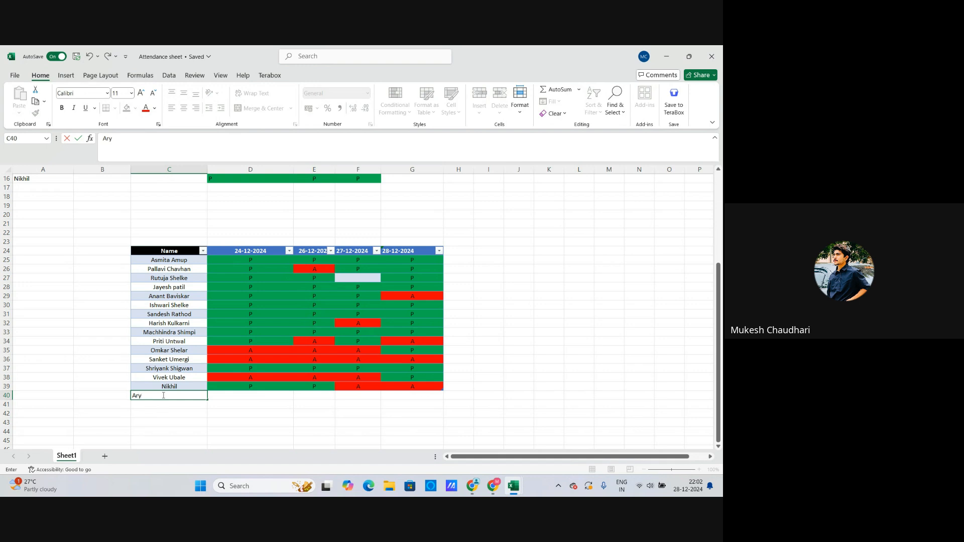
type("y")
mouse_move(493, 487)
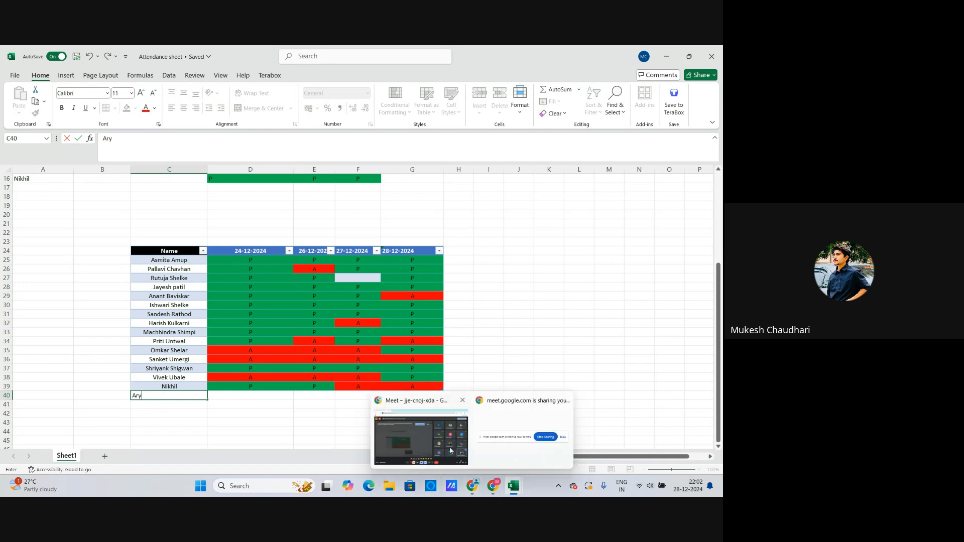
left_click(435, 458)
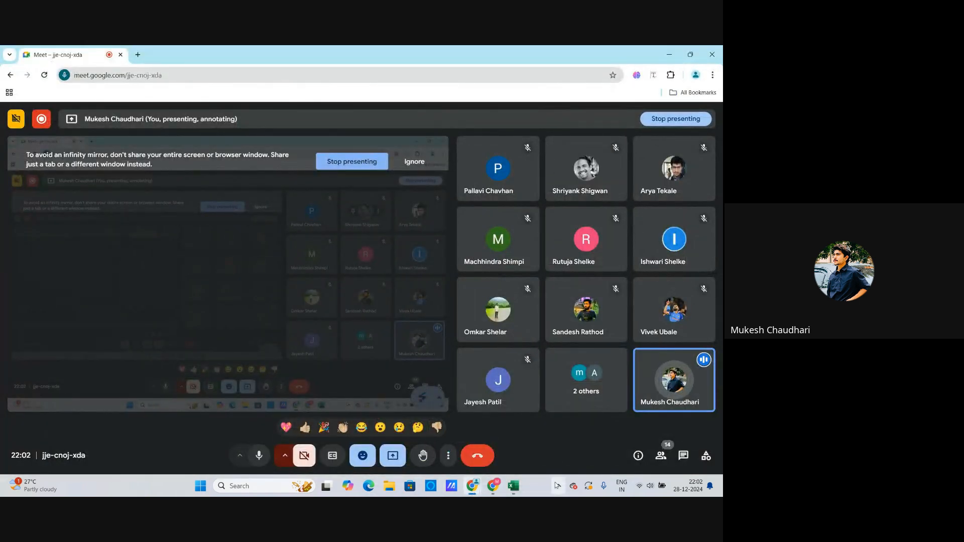
mouse_move(523, 493)
left_click(535, 463)
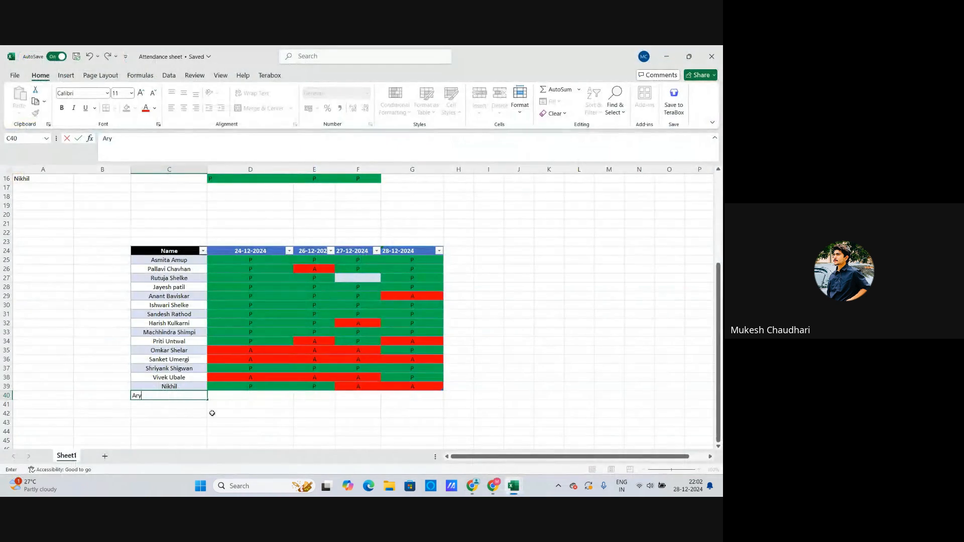
type("a")
left_click(264, 411)
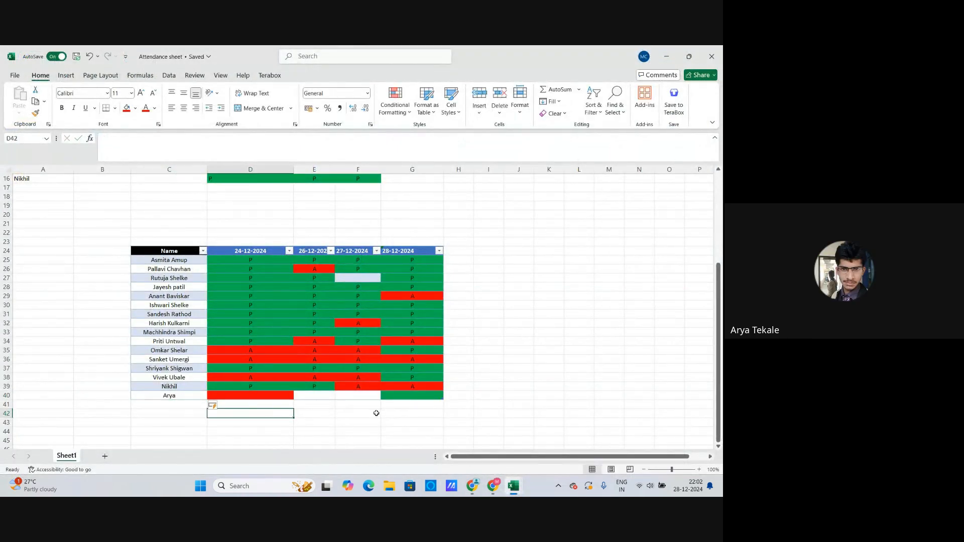
Enter P in G40 of the 28-12-2024 column and edit the spelling of the attendee's first name in C40
left_click(414, 397)
type("P")
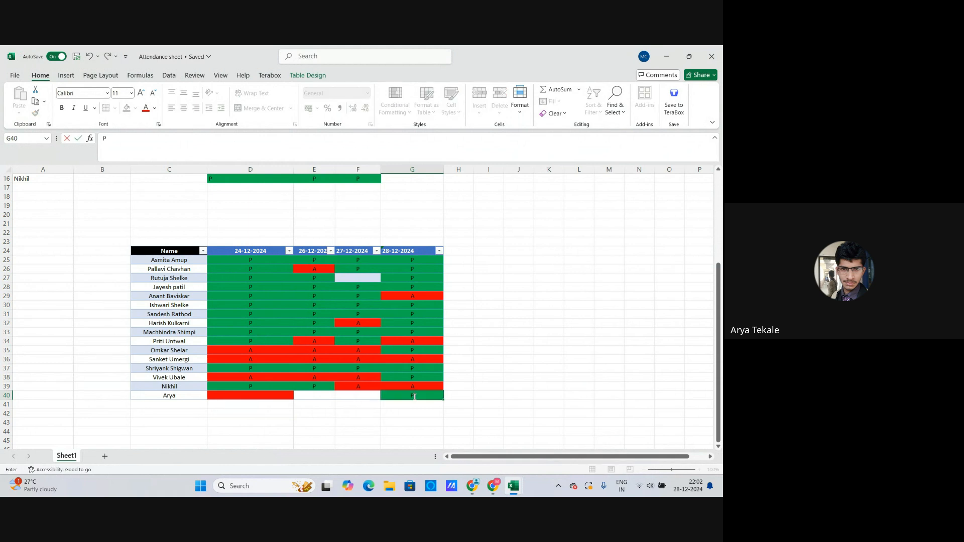
double_click(167, 397)
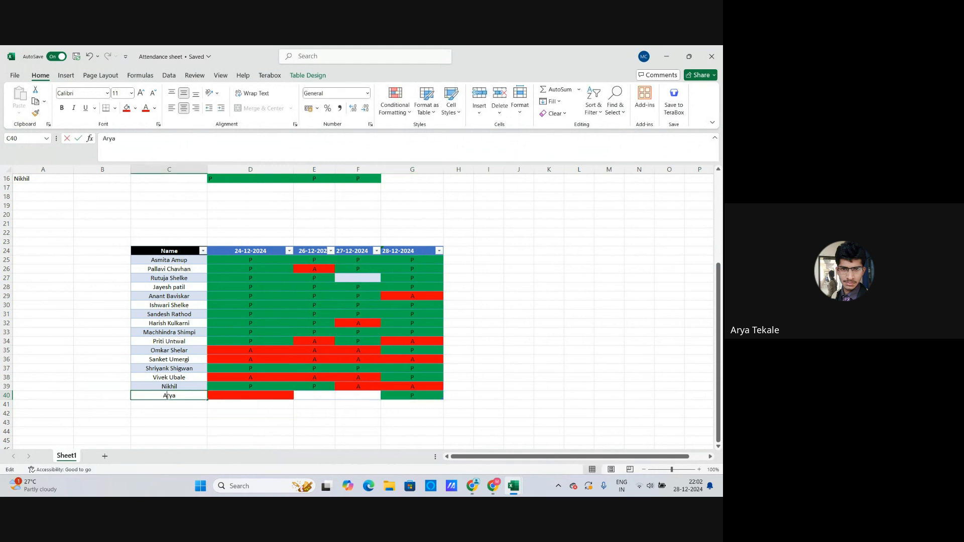
type("a")
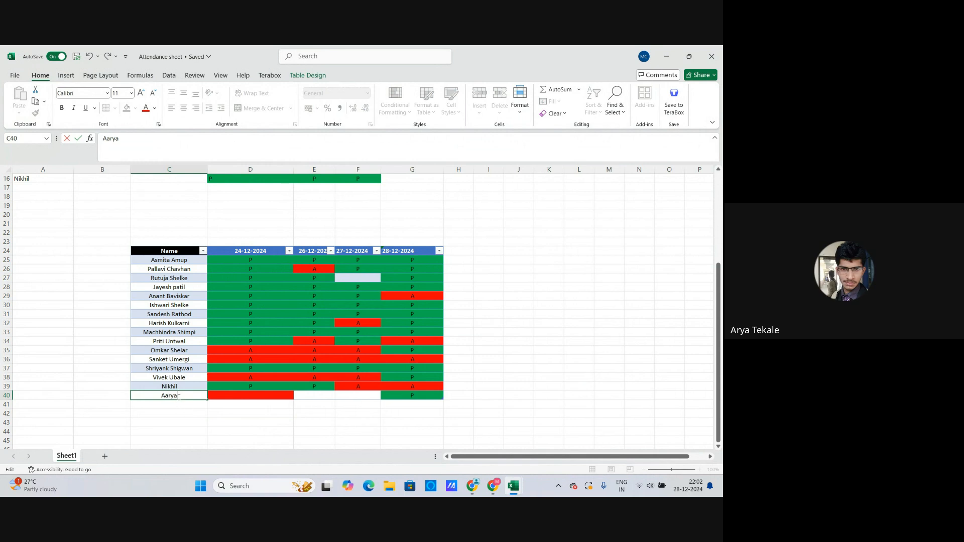
key("BackSpace")
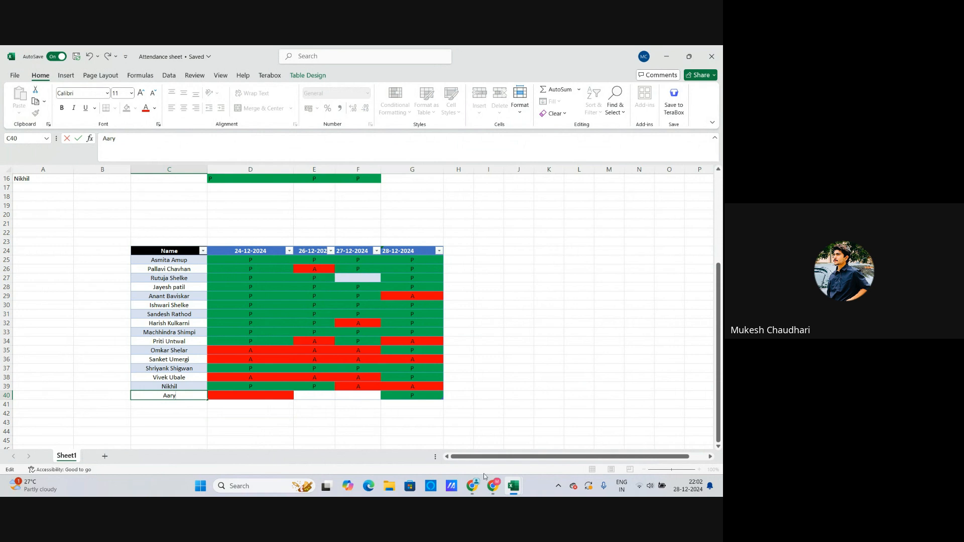
Check the participants in Google Meet, and add a table row in the Attendance sheet workbook with another attendee's first name in C41
mouse_move(473, 486)
left_click(436, 436)
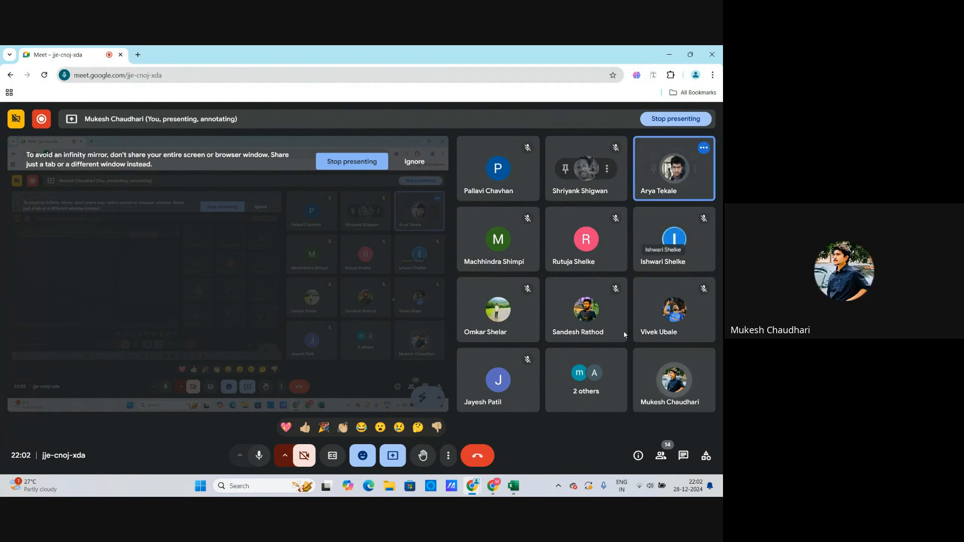
mouse_move(513, 486)
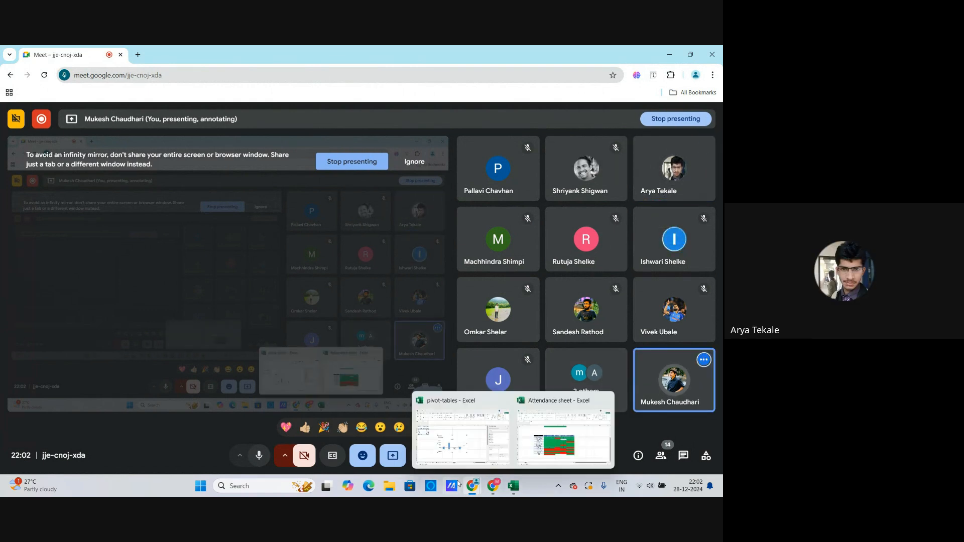
left_click(541, 449)
left_click(166, 405)
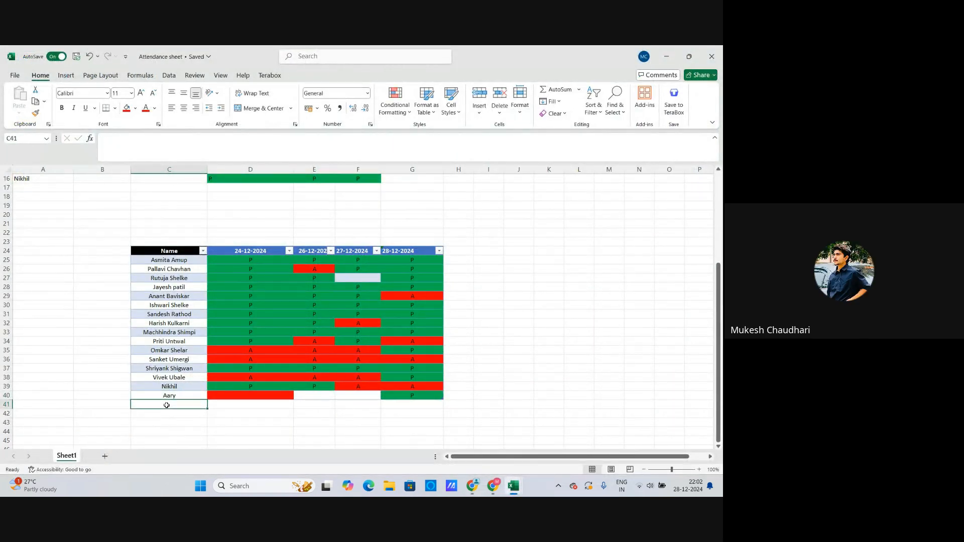
type("Abhishek")
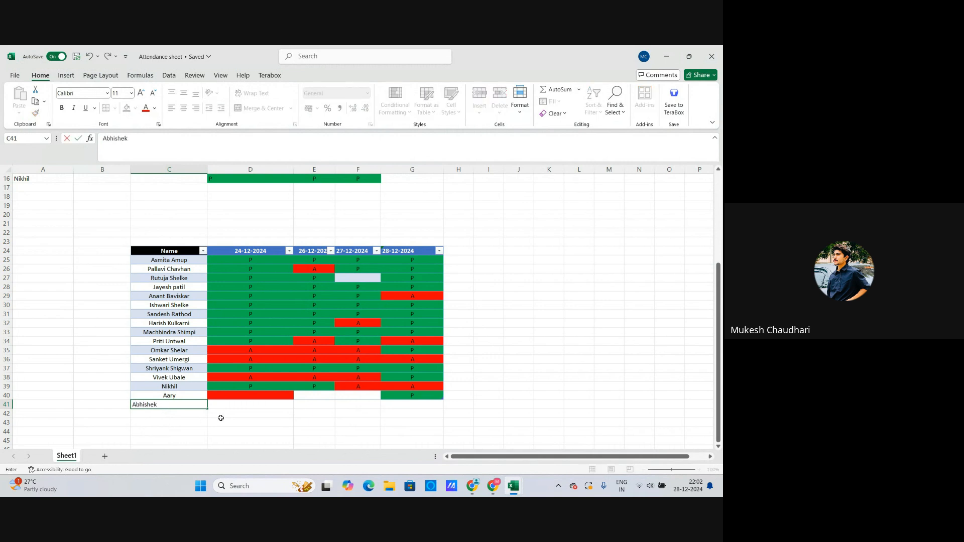
key("Tab")
Review the full list of contributors in the Google Meet call, and close the list
mouse_move(473, 486)
left_click(450, 447)
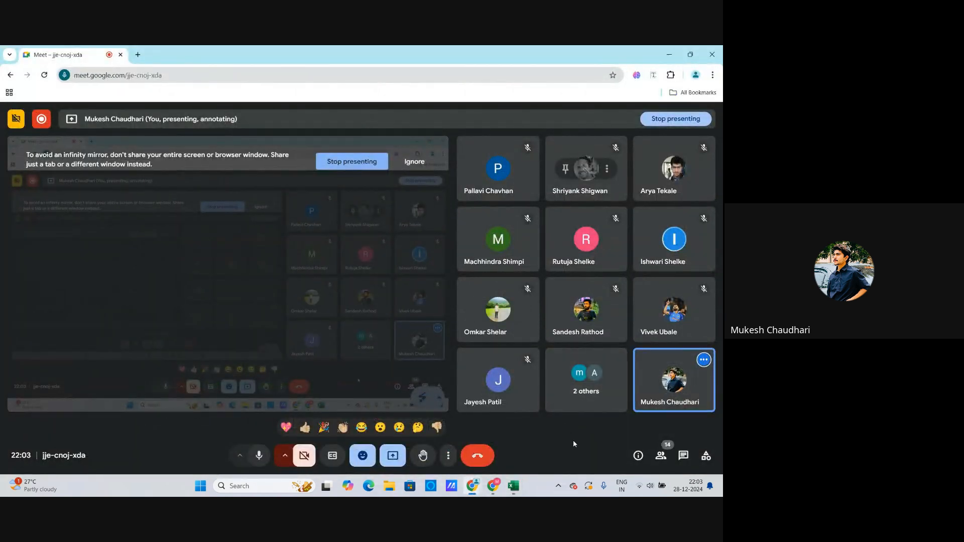
left_click(603, 386)
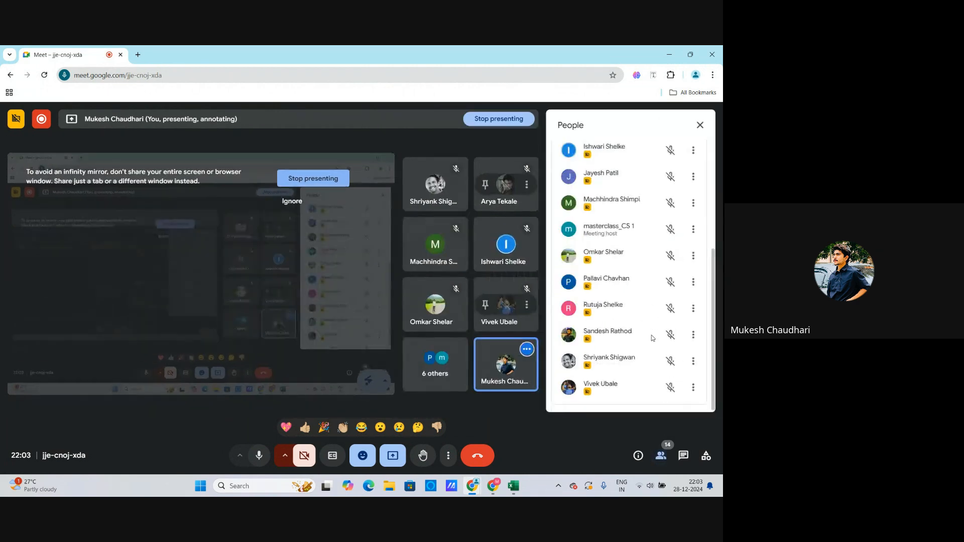
scroll(615, 359, "up", 5)
scroll(613, 361, "down", 5)
scroll(614, 362, "up", 5)
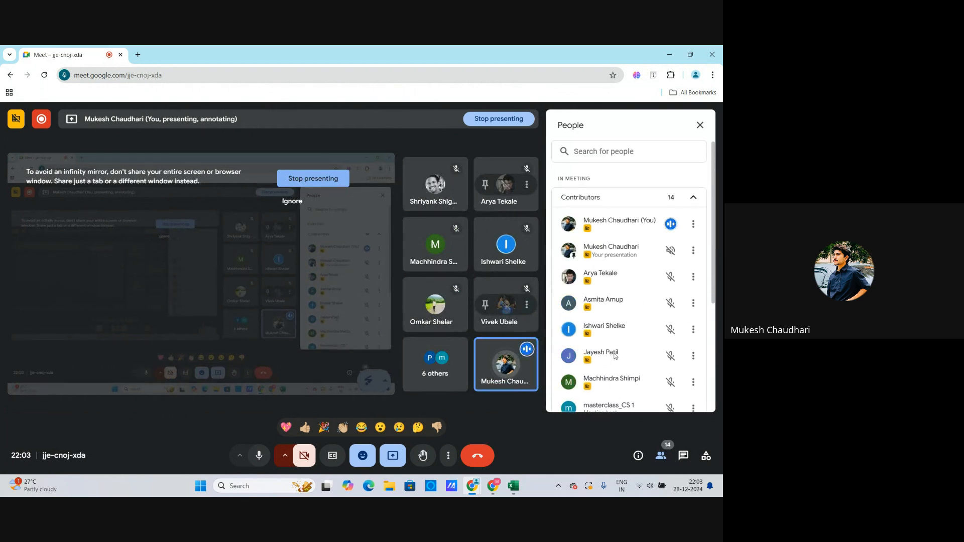
left_click(700, 129)
Switch back to the Attendance sheet workbook, enter P in G41 of the 28-12-2024 column, and close the workbook
mouse_move(521, 491)
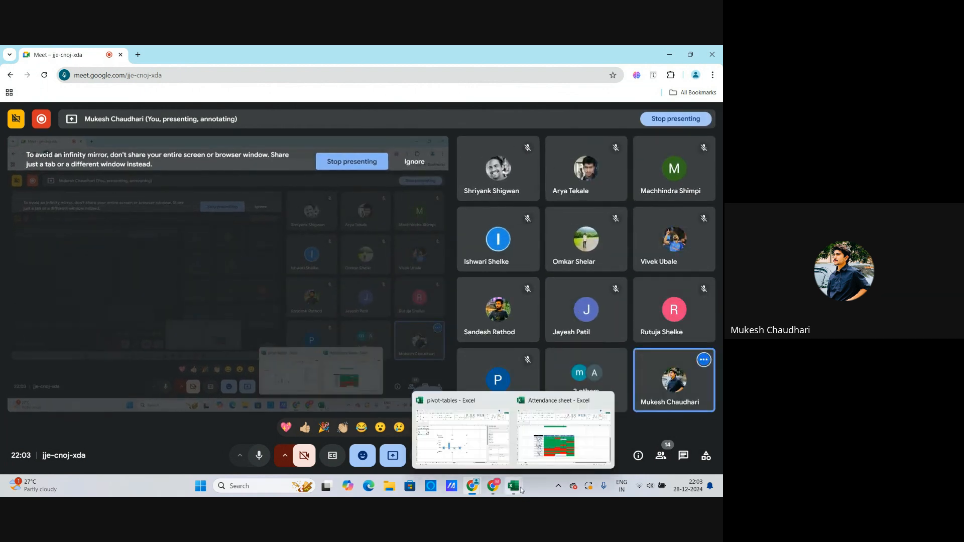
left_click(547, 431)
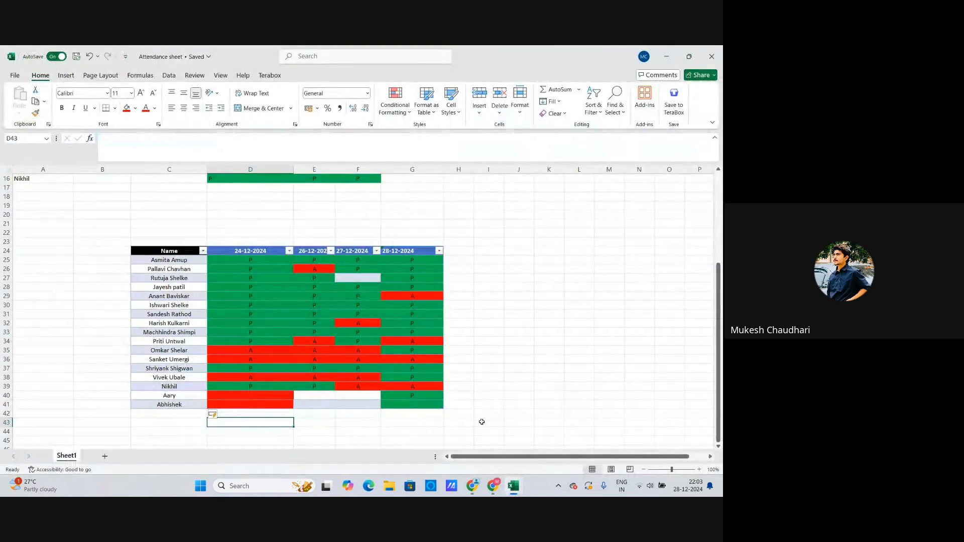
left_click(415, 403)
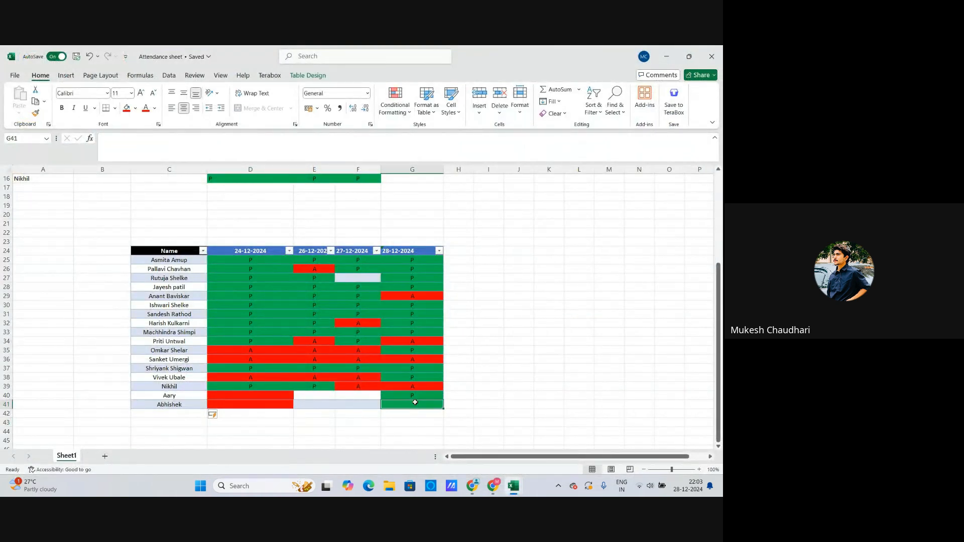
type("P")
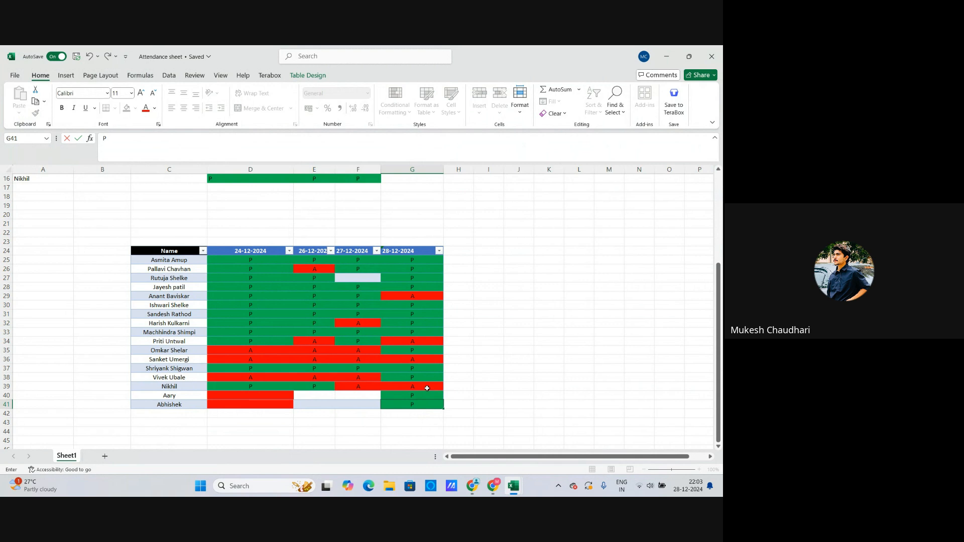
left_click(430, 421)
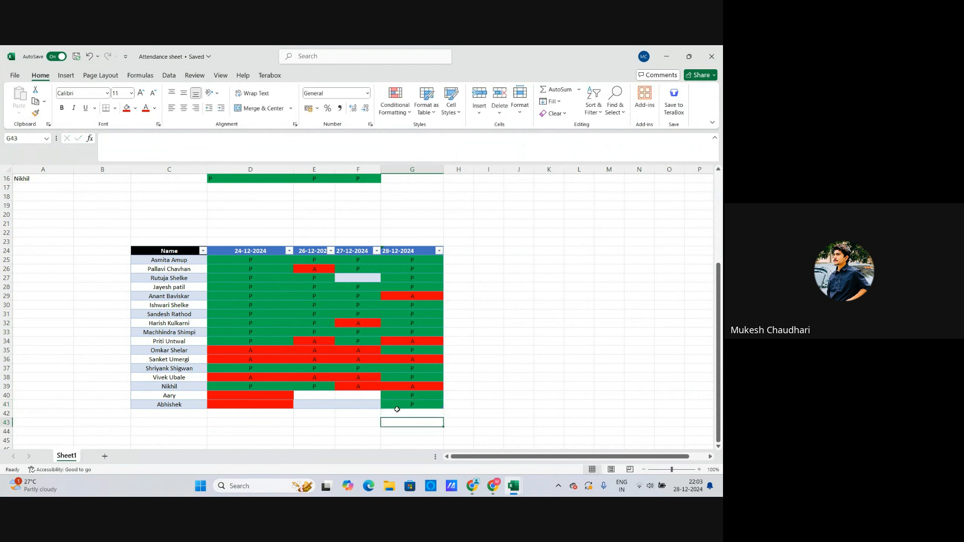
left_click(713, 56)
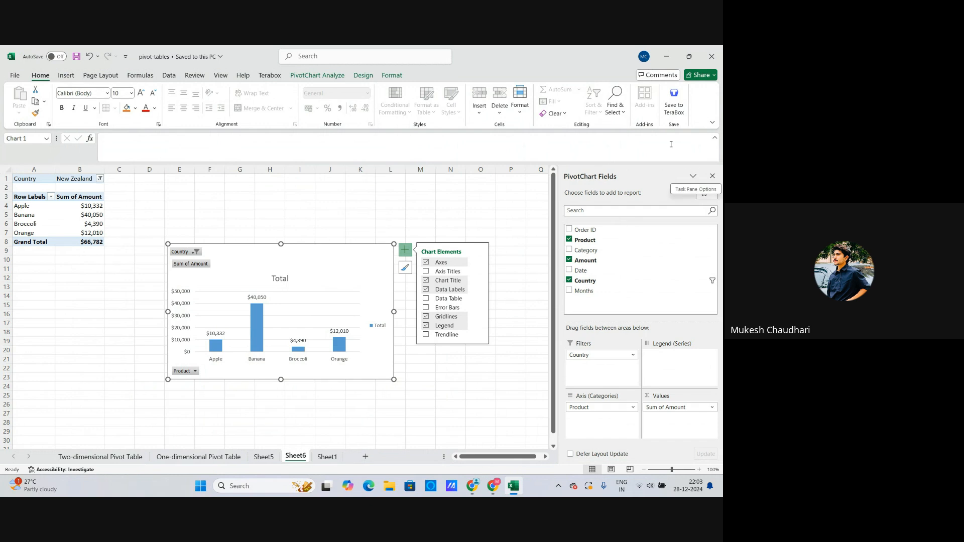
Switch to Google Drive and upload the pivot-tables workbook from Downloads to the Pivot tables folder
left_click(494, 486)
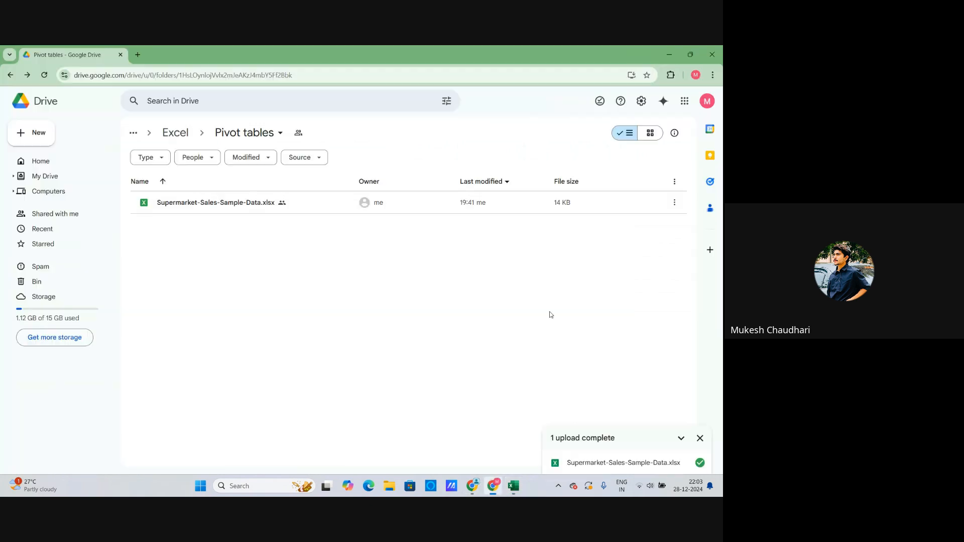
right_click(213, 253)
left_click(251, 283)
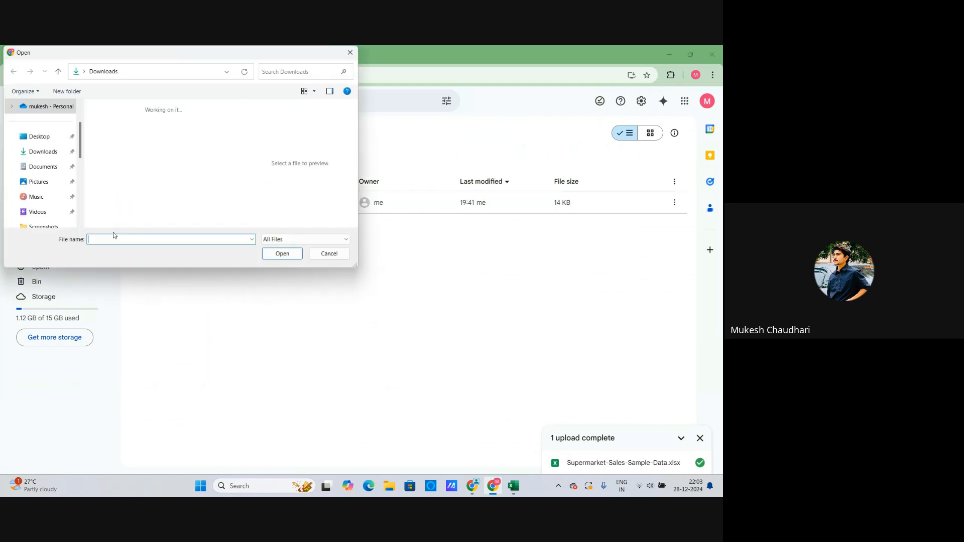
left_click(145, 124)
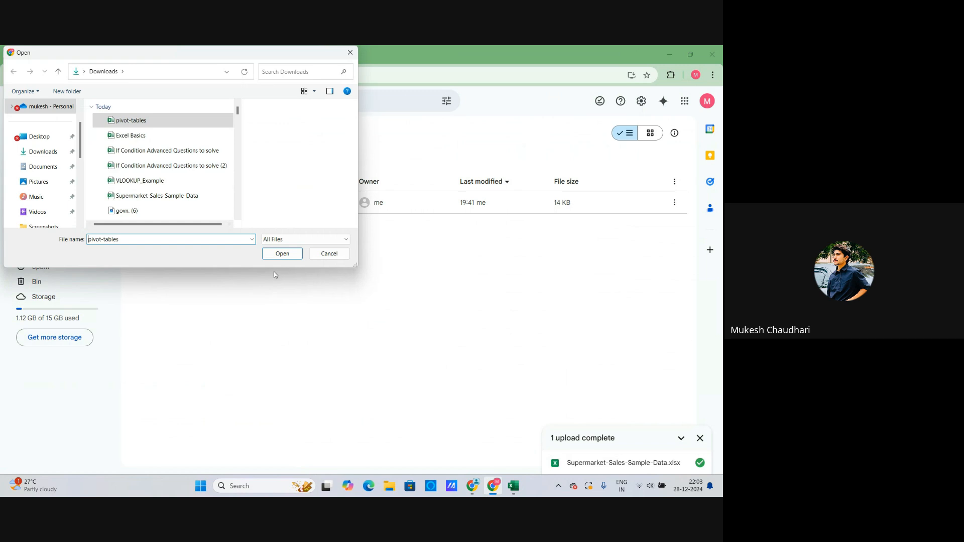
left_click(295, 254)
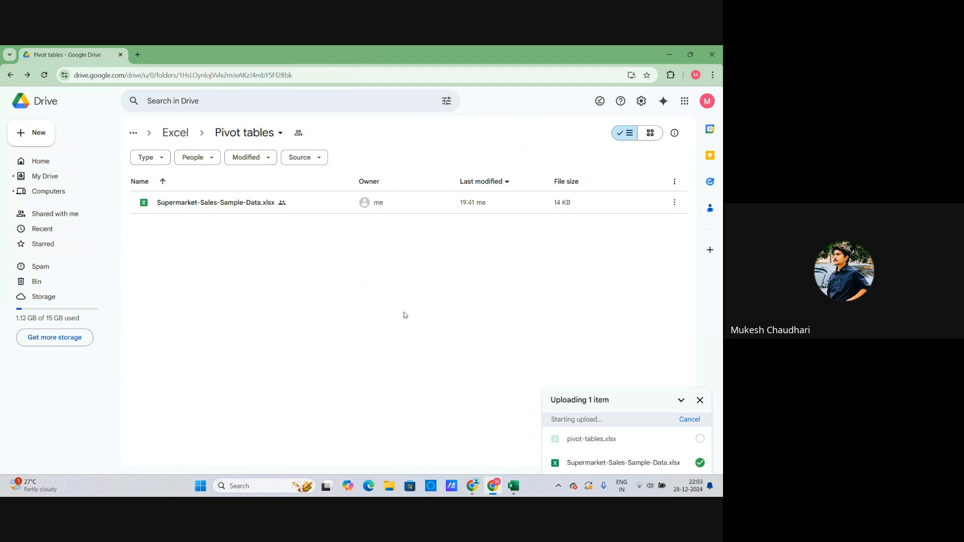
right_click(339, 294)
left_click(206, 281)
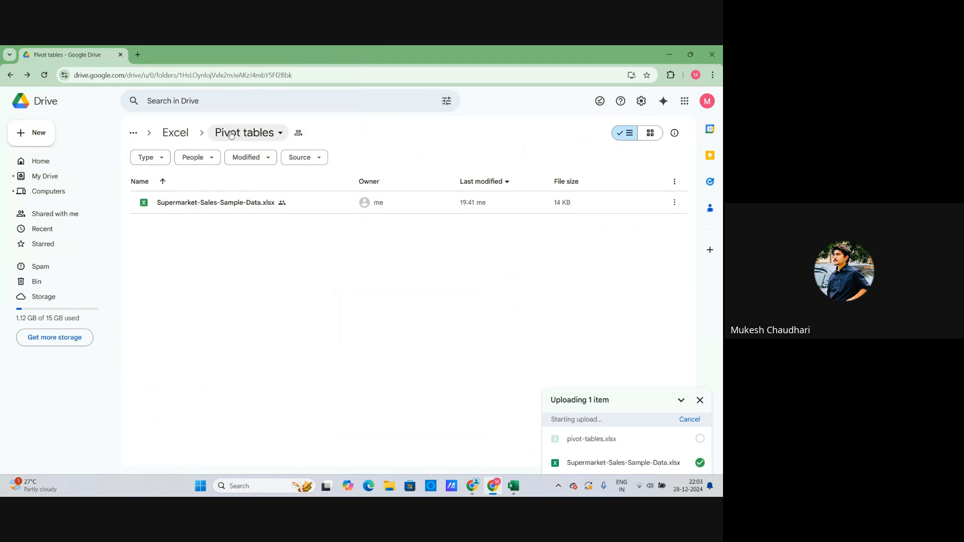
Upload If Condition Advanced Questions to solve from Downloads to the parent Excel folder, replacing the existing file
left_click(175, 133)
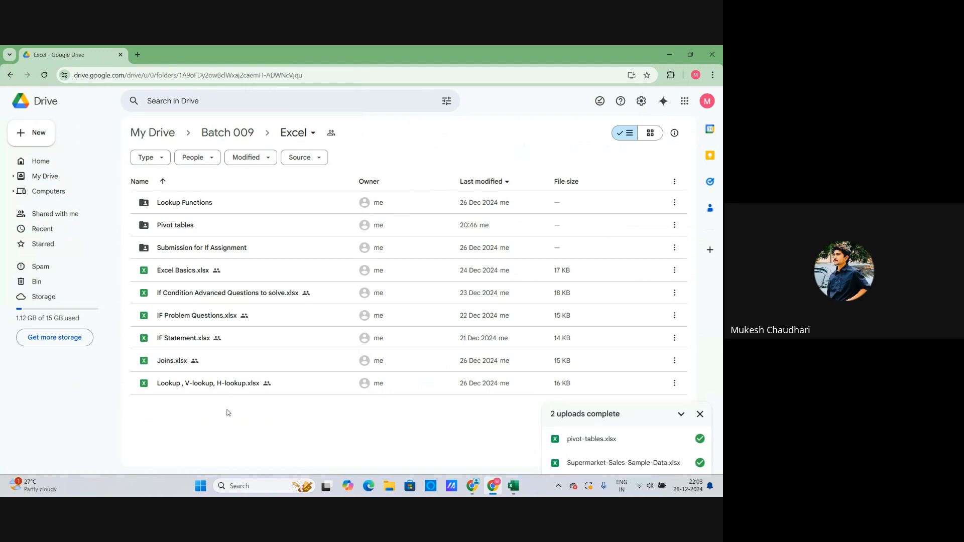
right_click(221, 421)
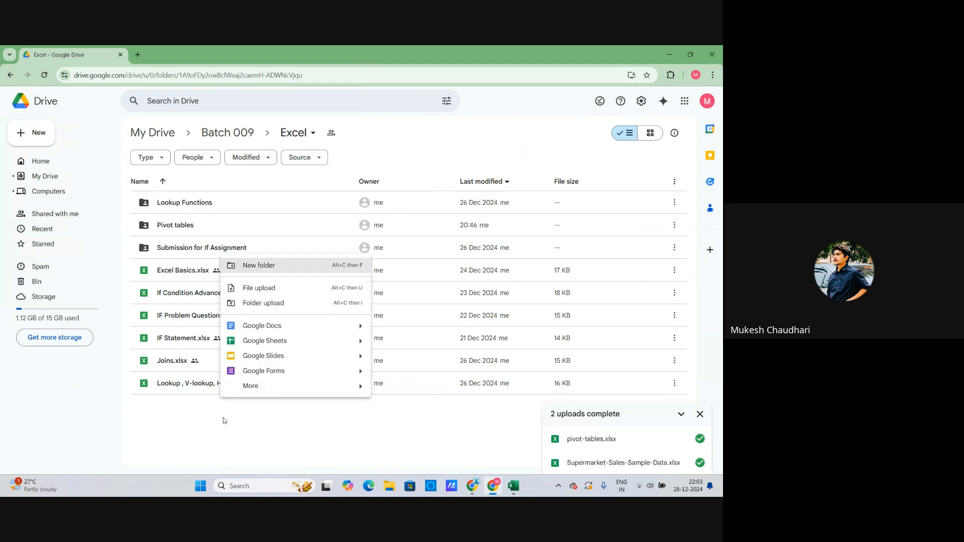
key("Escape")
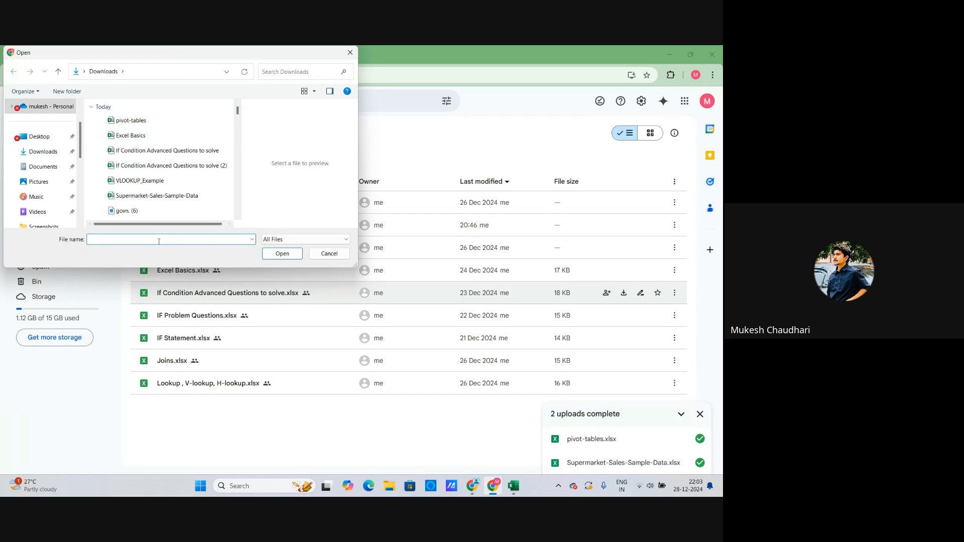
left_click(156, 151)
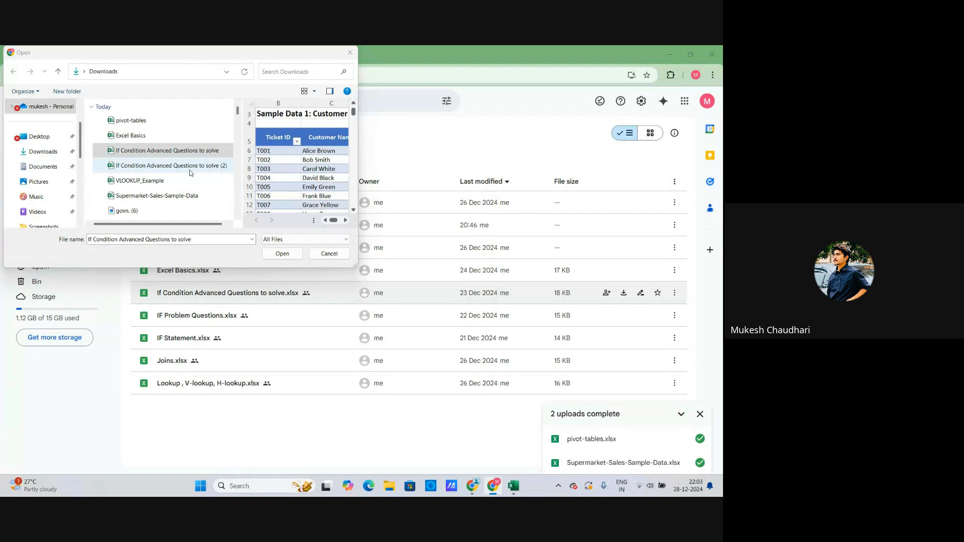
left_click(283, 254)
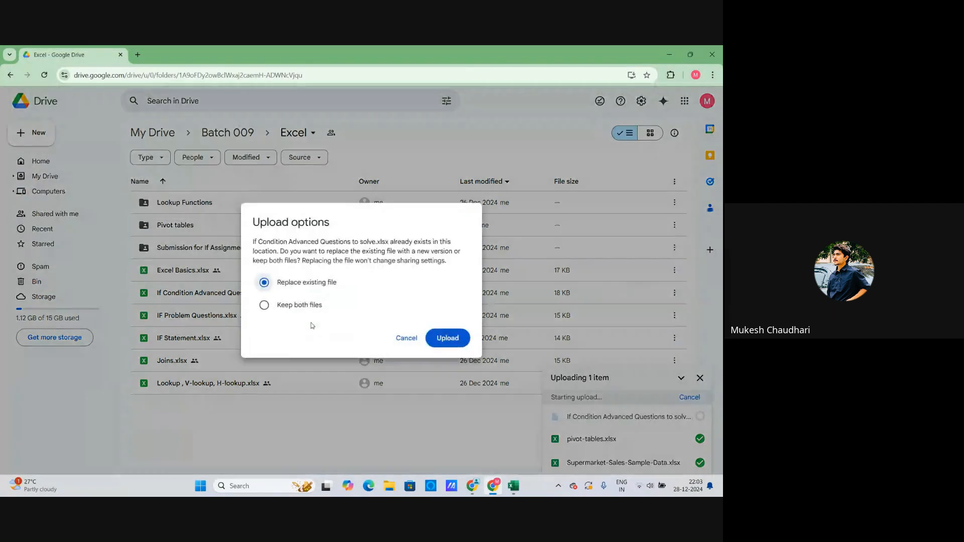
left_click(446, 338)
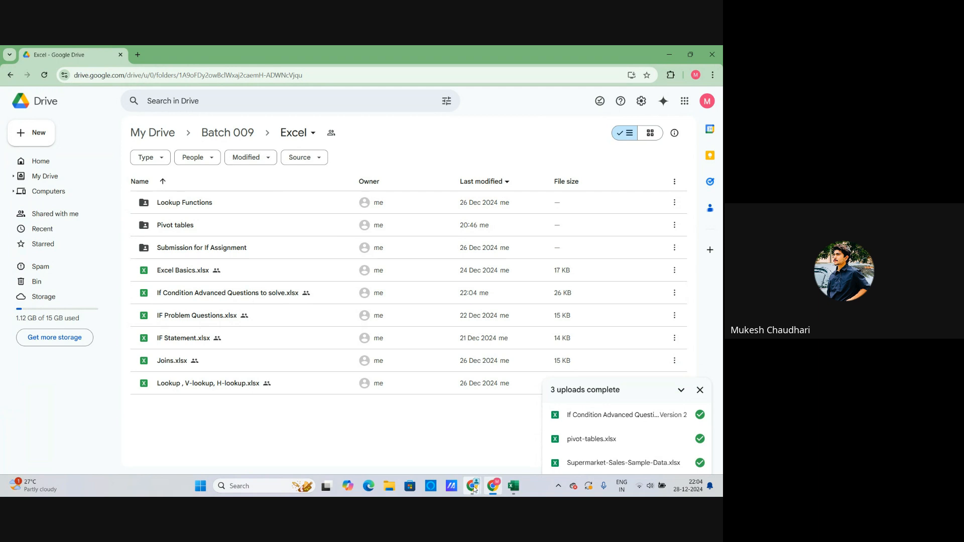
Switch to the Google Meet call and stop presenting the screen
left_click(411, 437)
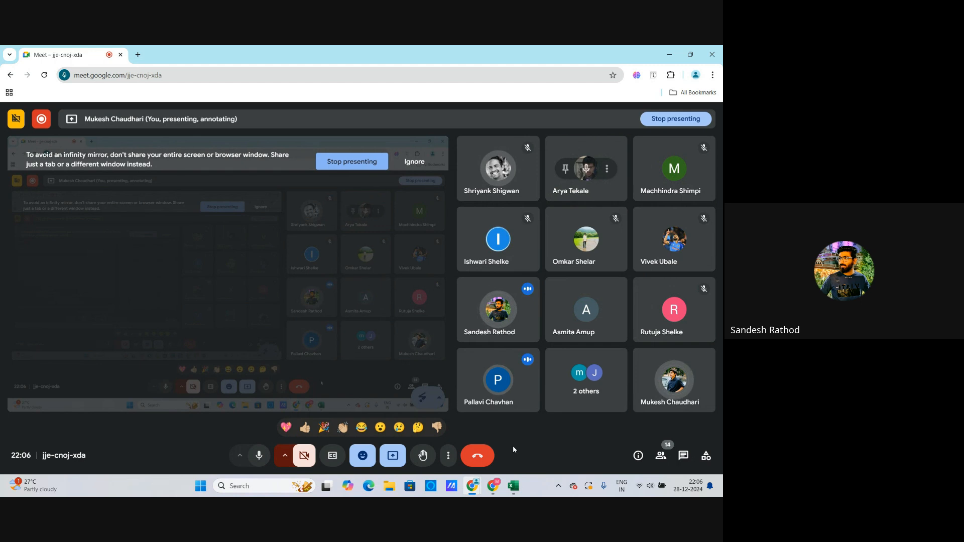
left_click(393, 455)
left_click(404, 421)
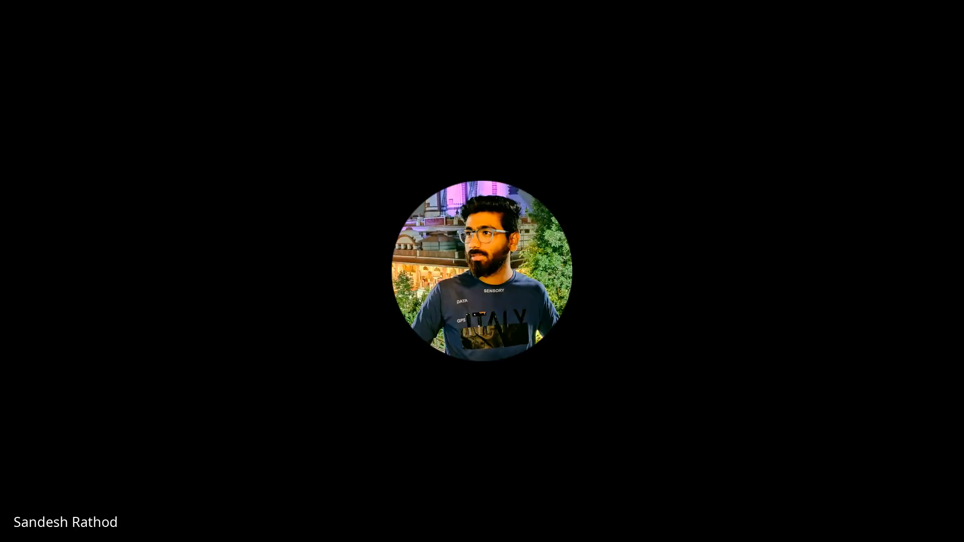